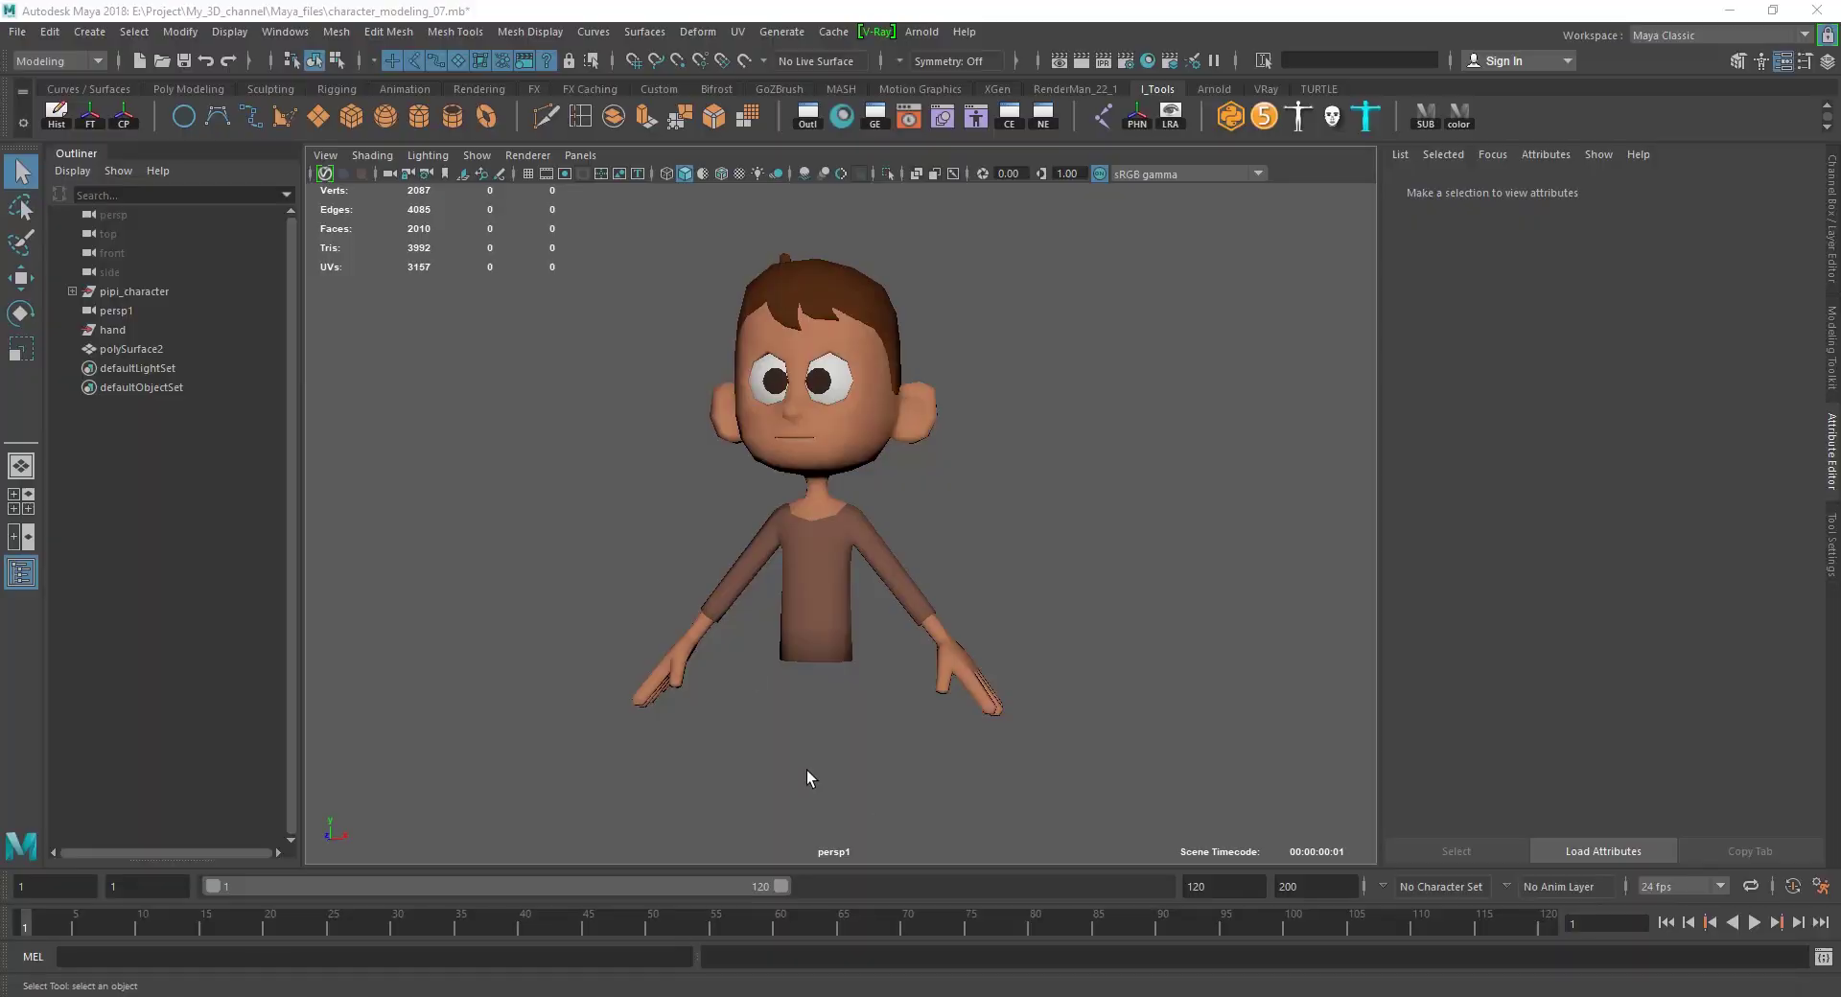
Orbit to a rear-left view and turn on Wireframe on Shaded.
mouse_move(942, 784)
left_mouse_down("alt")
mouse_move(98, 780)
mouse_move(125, 778)
left_mouse_up("alt")
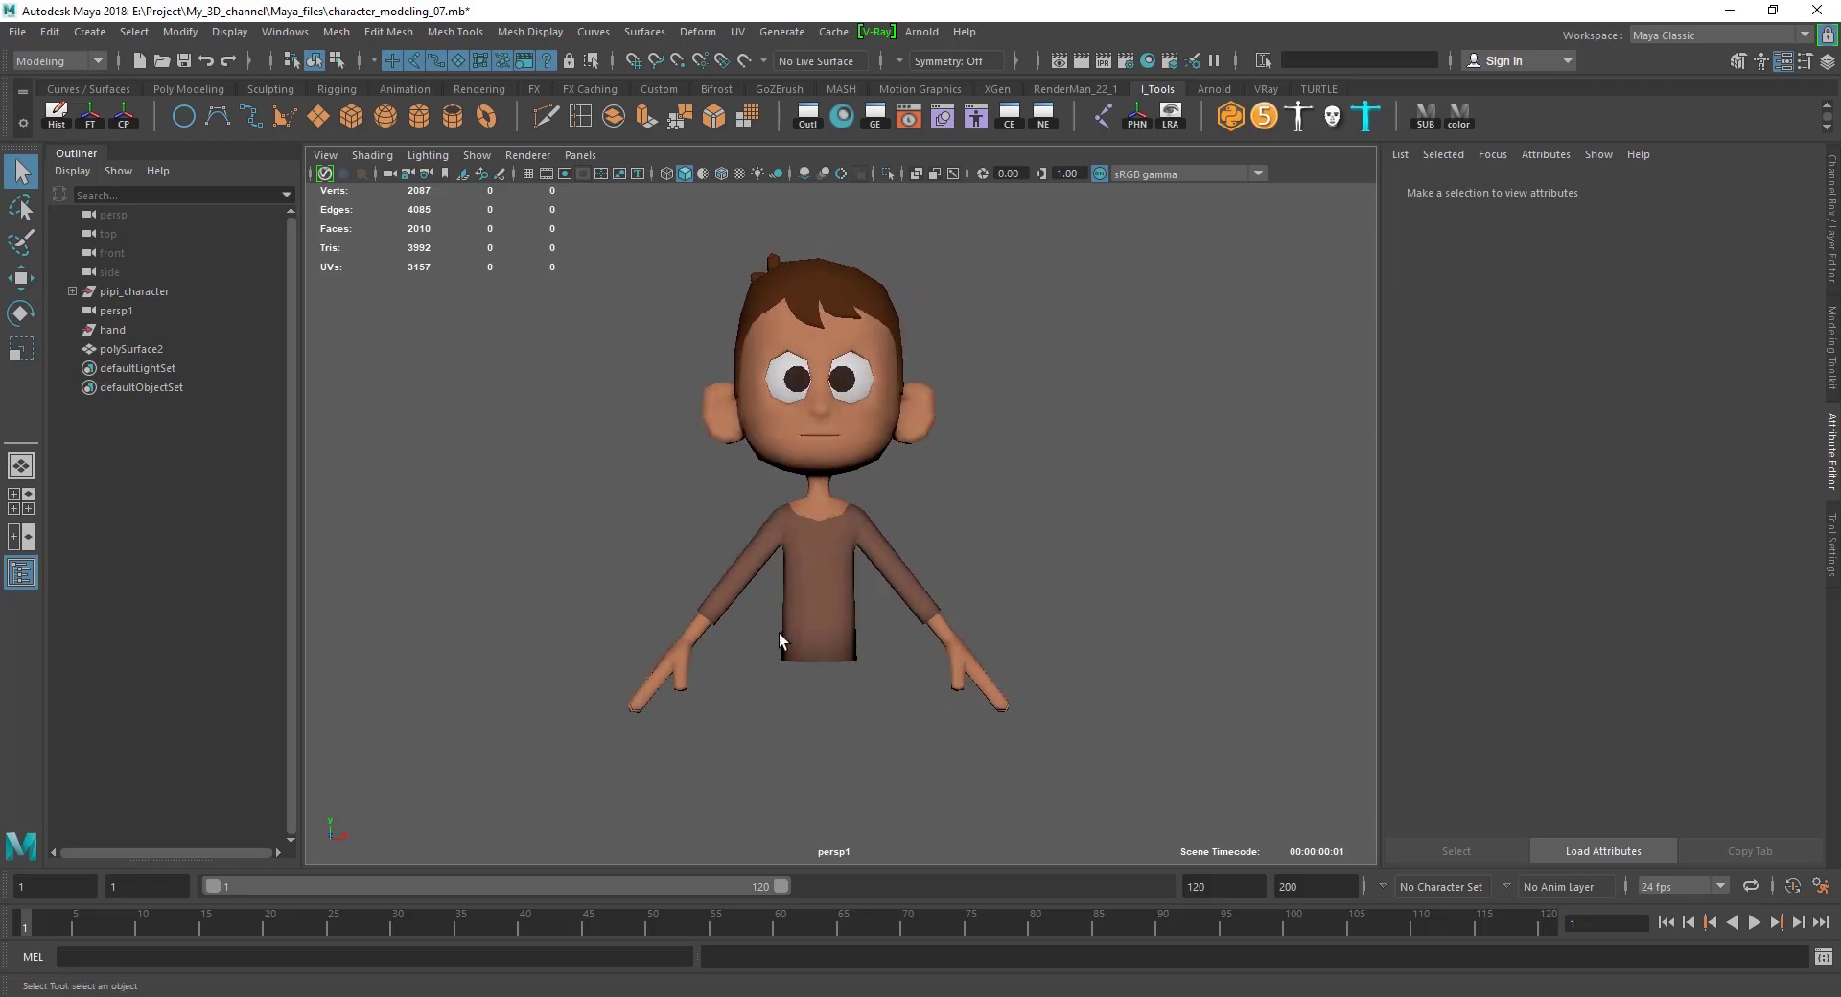
left_click(721, 175)
Tumble and dolly in to inspect the neck and shoulder edges from below and the front.
mouse_move(992, 578)
left_mouse_down("alt")
mouse_move(678, 579)
mouse_move(761, 604)
mouse_move(1010, 618)
mouse_move(1109, 566)
mouse_move(1006, 590)
mouse_move(822, 521)
left_mouse_up("alt")
mouse_move(821, 522)
right_mouse_down("alt")
mouse_move(1231, 599)
mouse_move(1636, 637)
right_mouse_up("alt")
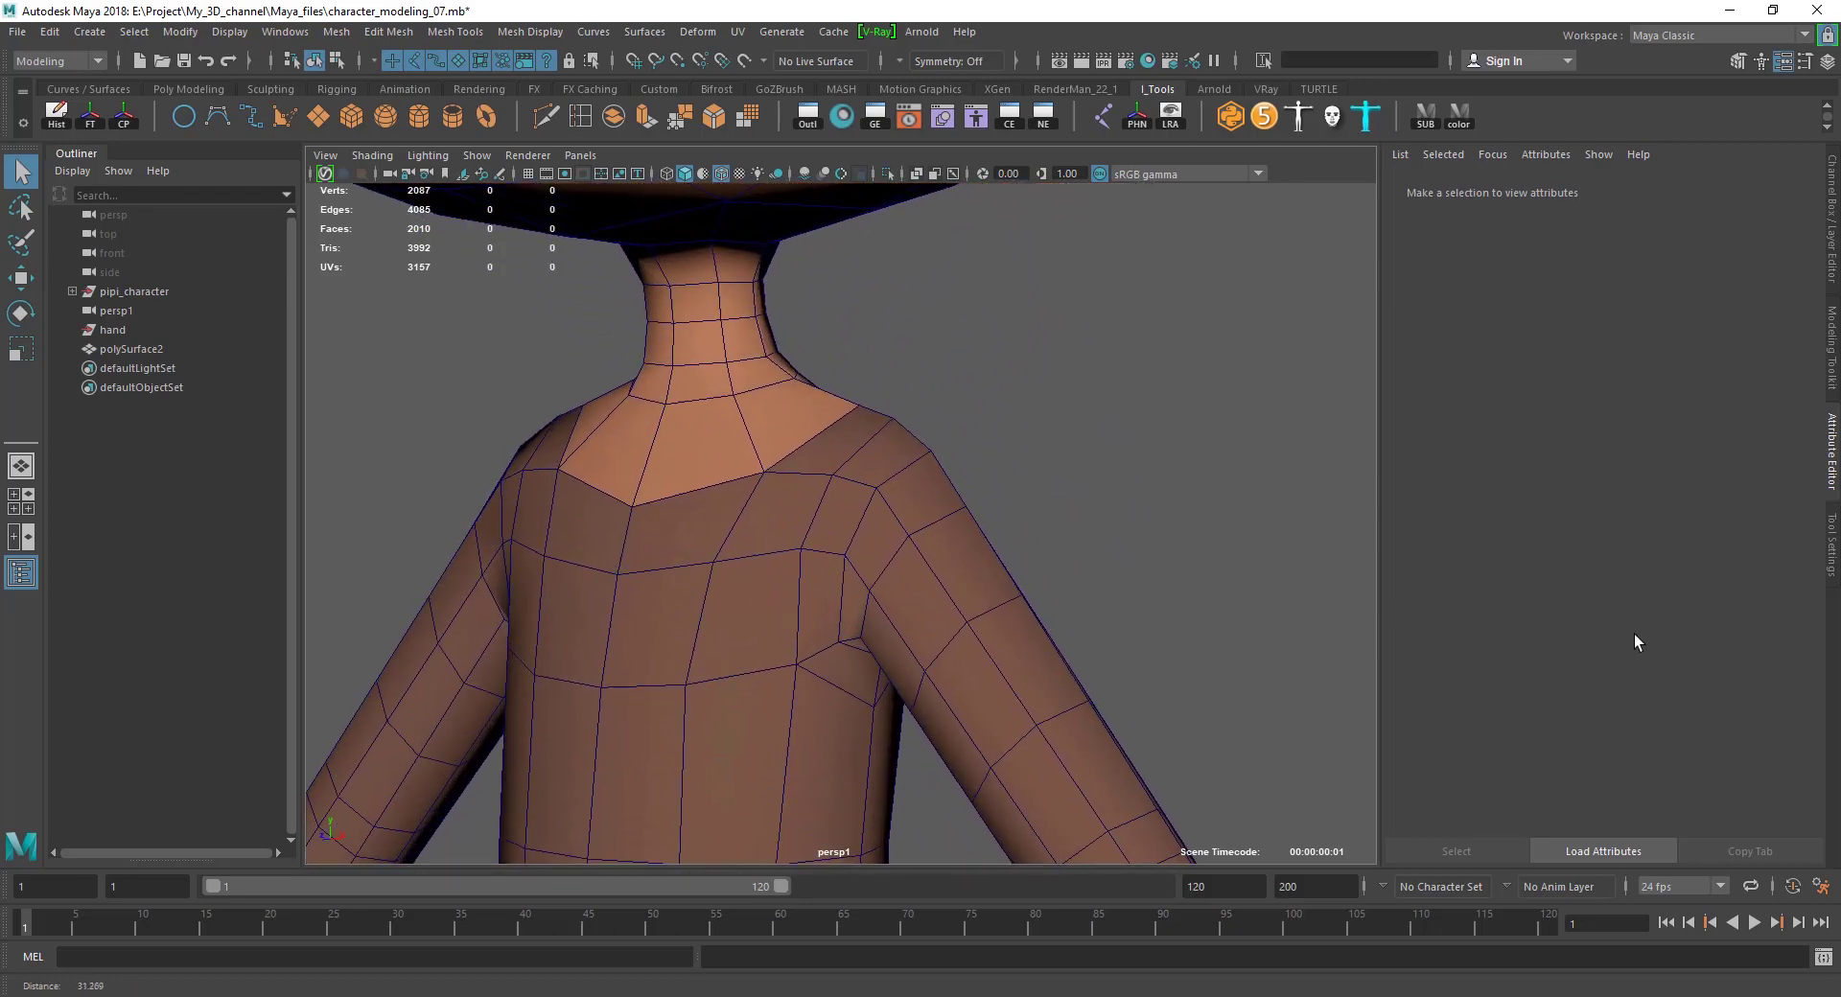
mouse_move(1636, 637)
left_mouse_down("alt")
mouse_move(731, 693)
mouse_move(1057, 699)
mouse_move(1110, 604)
mouse_move(991, 728)
mouse_move(793, 711)
mouse_move(781, 694)
mouse_move(860, 673)
left_mouse_up("alt")
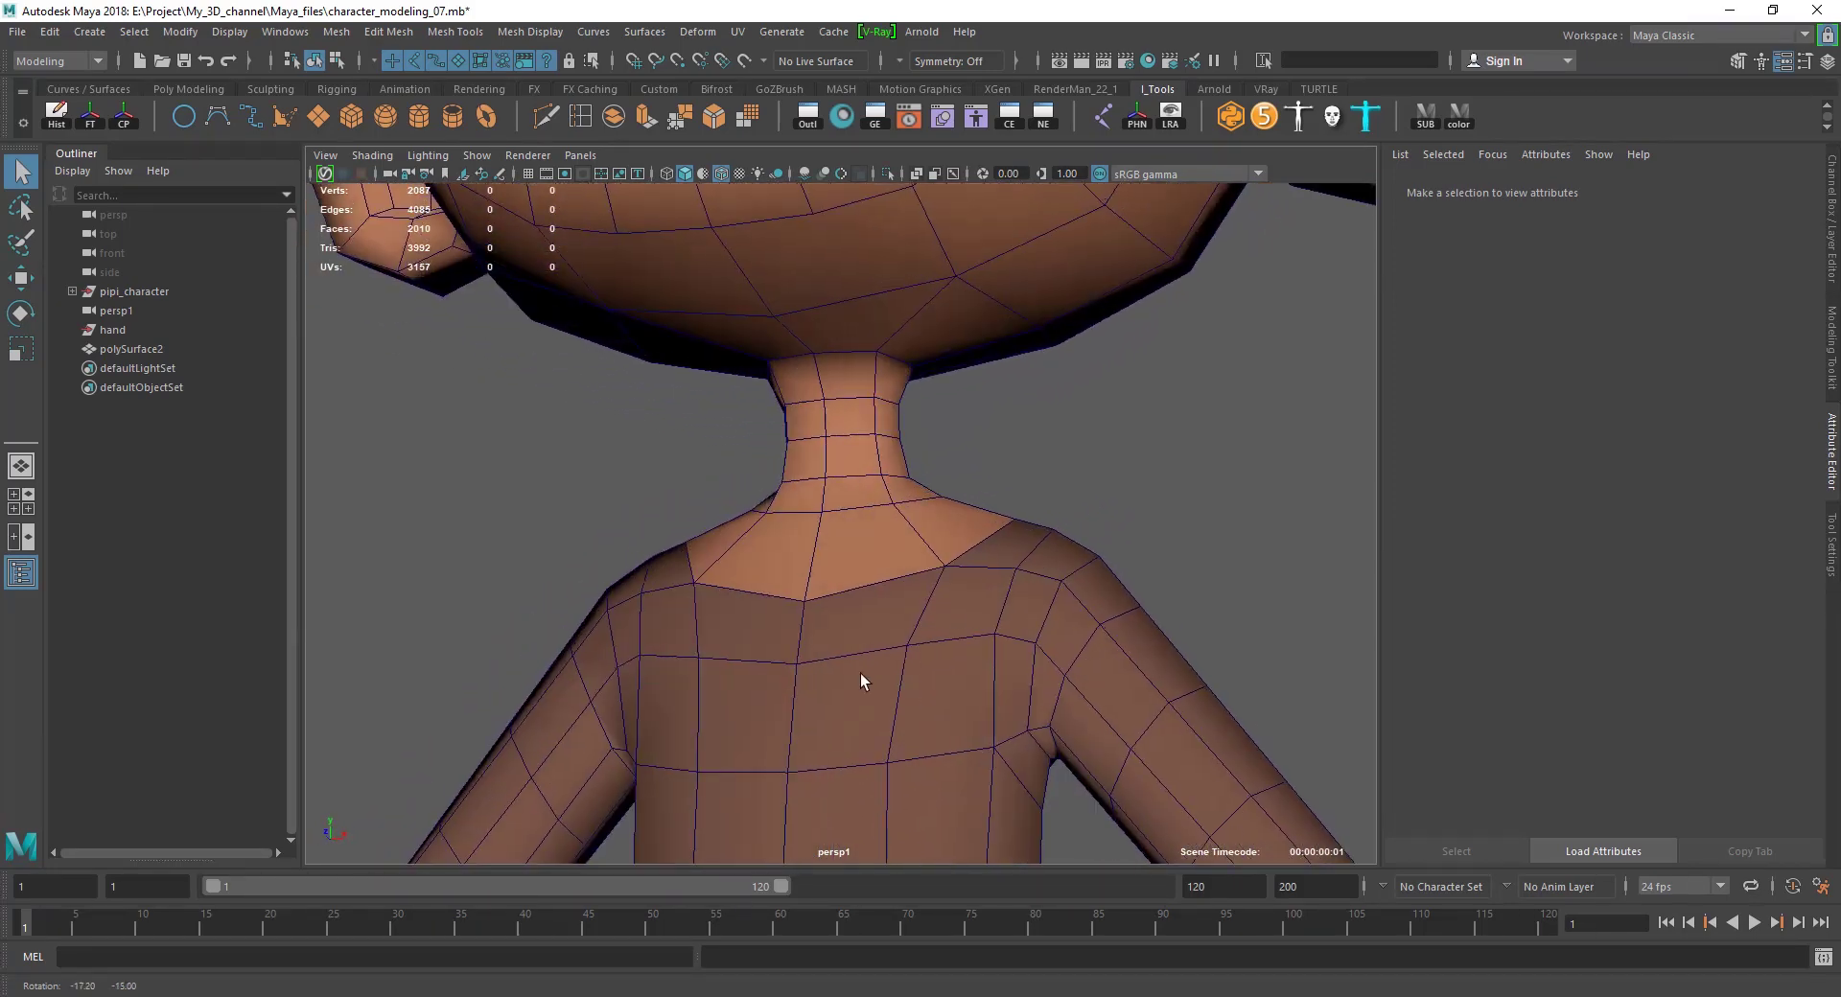
right_click_drag(860, 673, 871, 661, "alt")
mouse_move(870, 661)
middle_mouse_down("alt")
mouse_move(869, 720)
mouse_move(889, 629)
middle_mouse_up("alt")
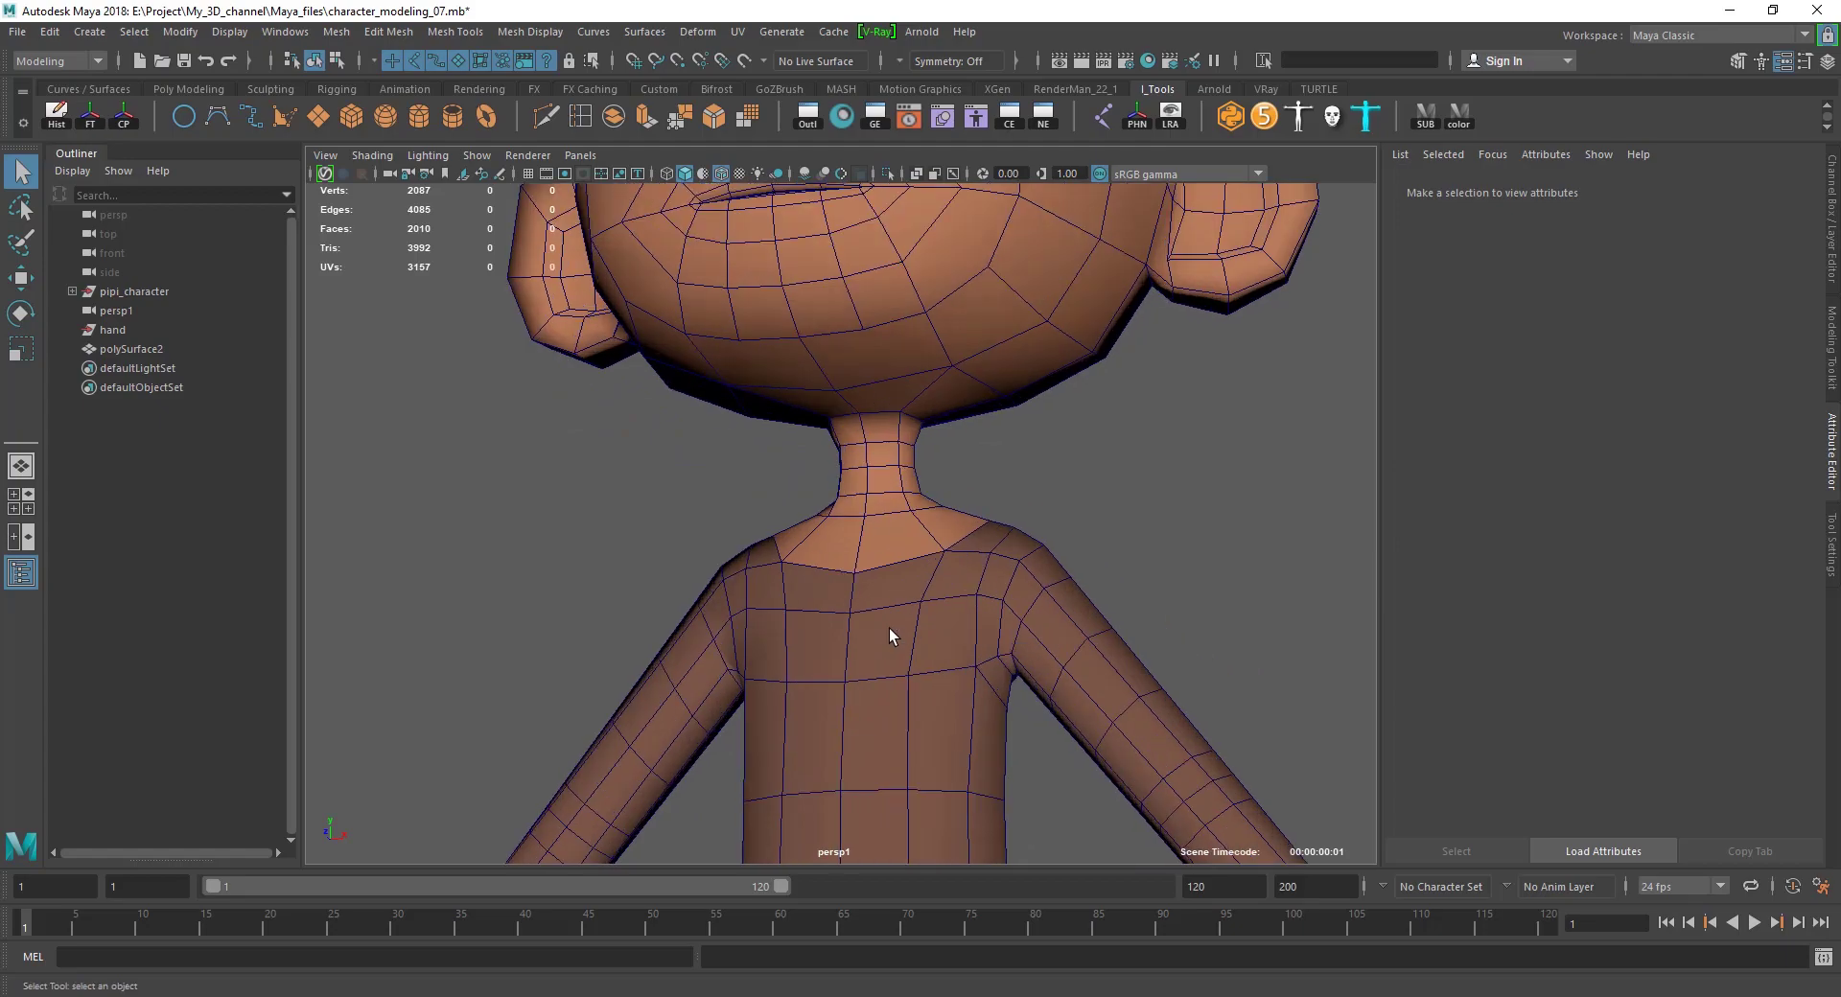
left_click(720, 174)
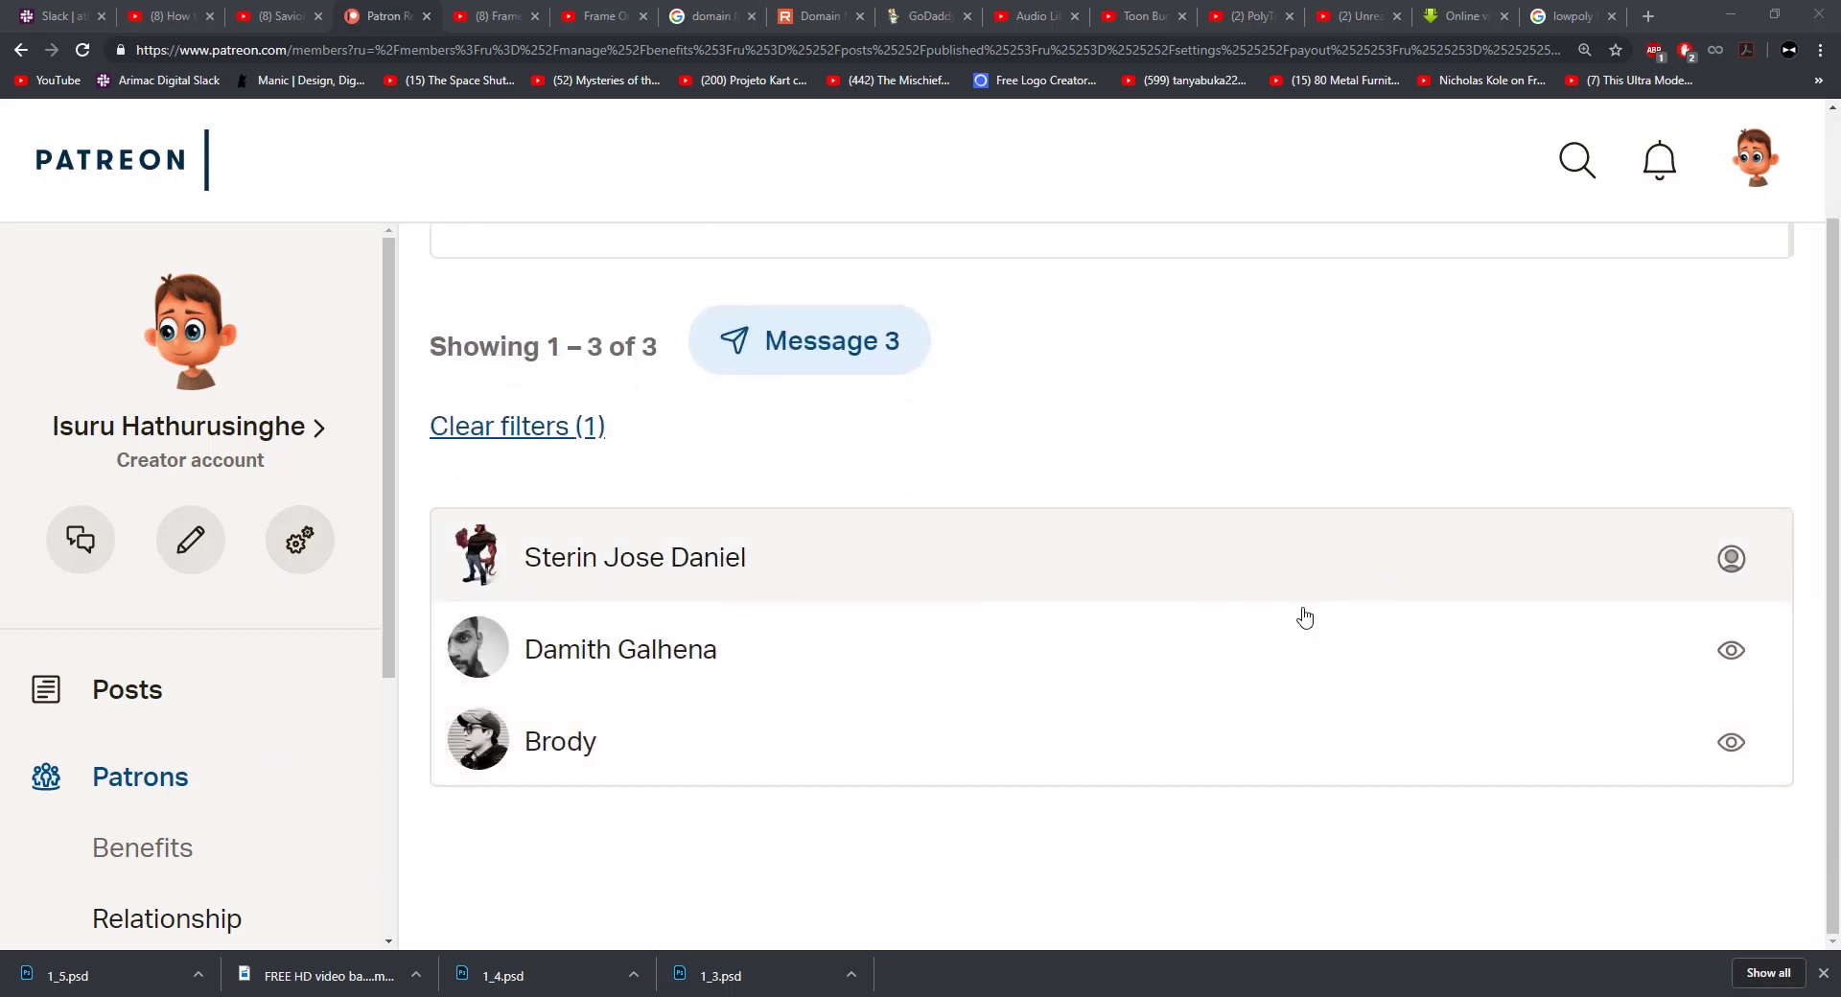
scroll(891, 834, "up", 1)
scroll(892, 834, "down", 1)
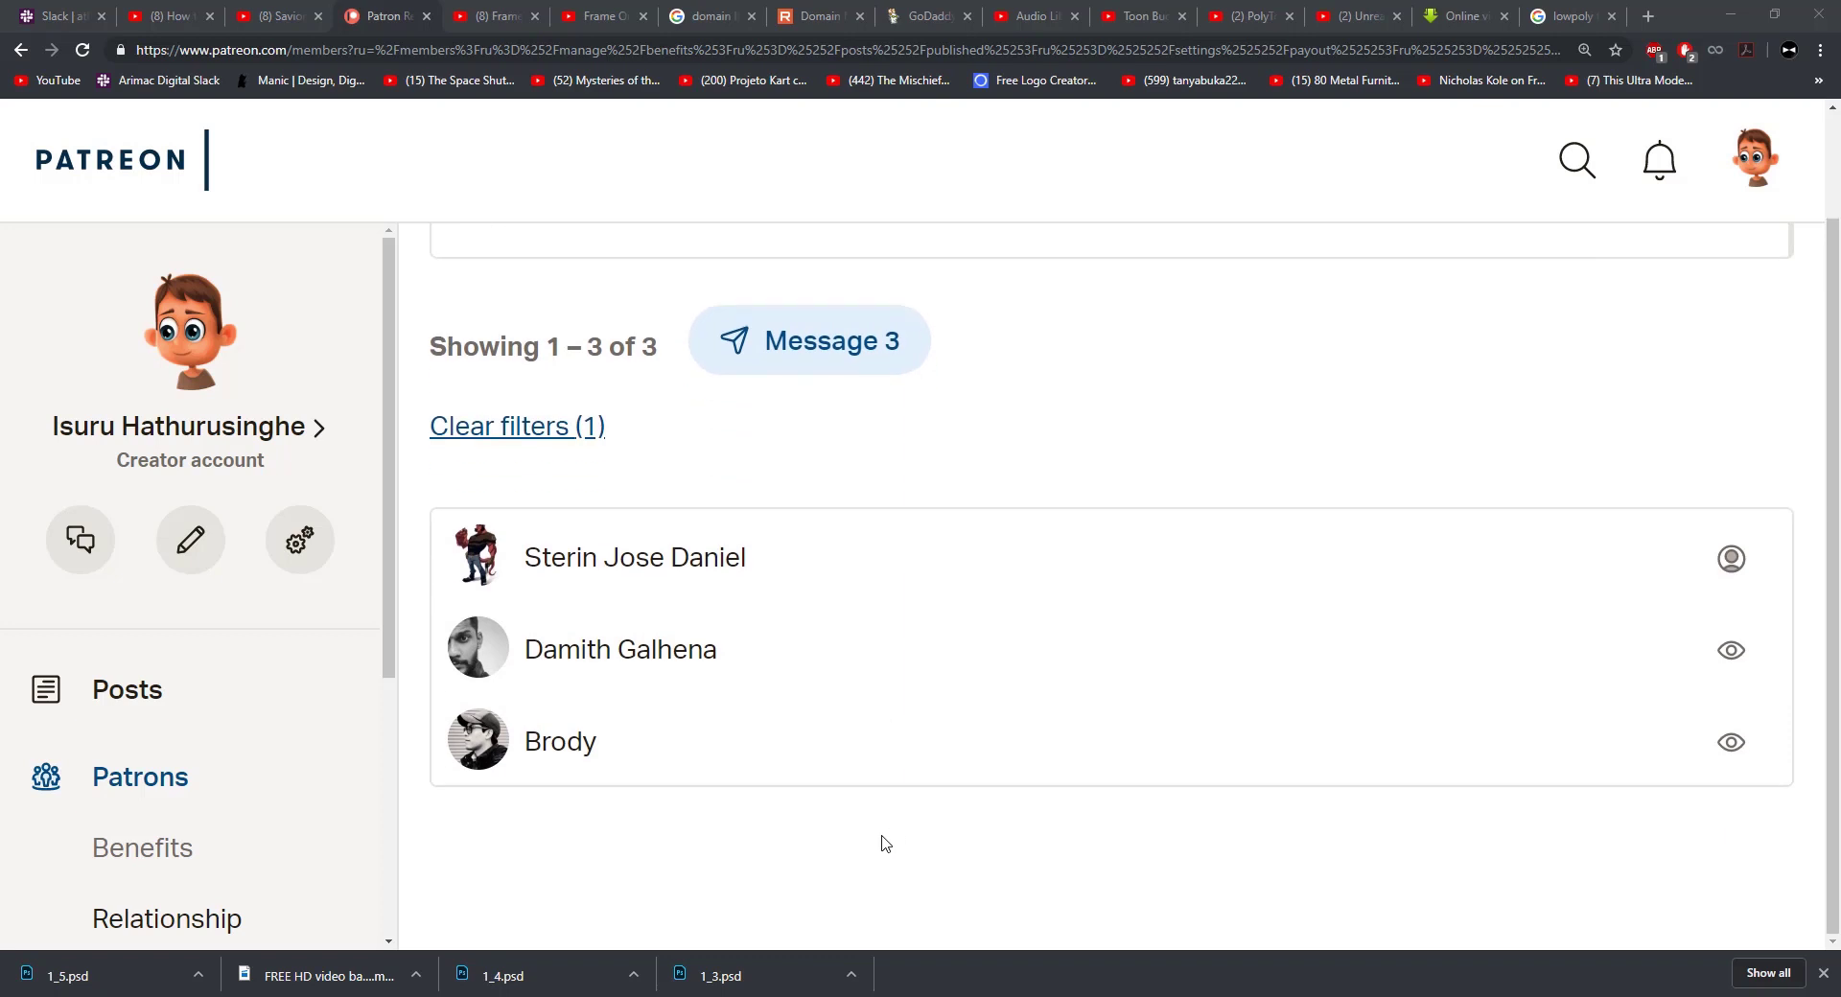
scroll(263, 872, "down", 3)
scroll(671, 843, "up", 1)
scroll(316, 834, "up", 3)
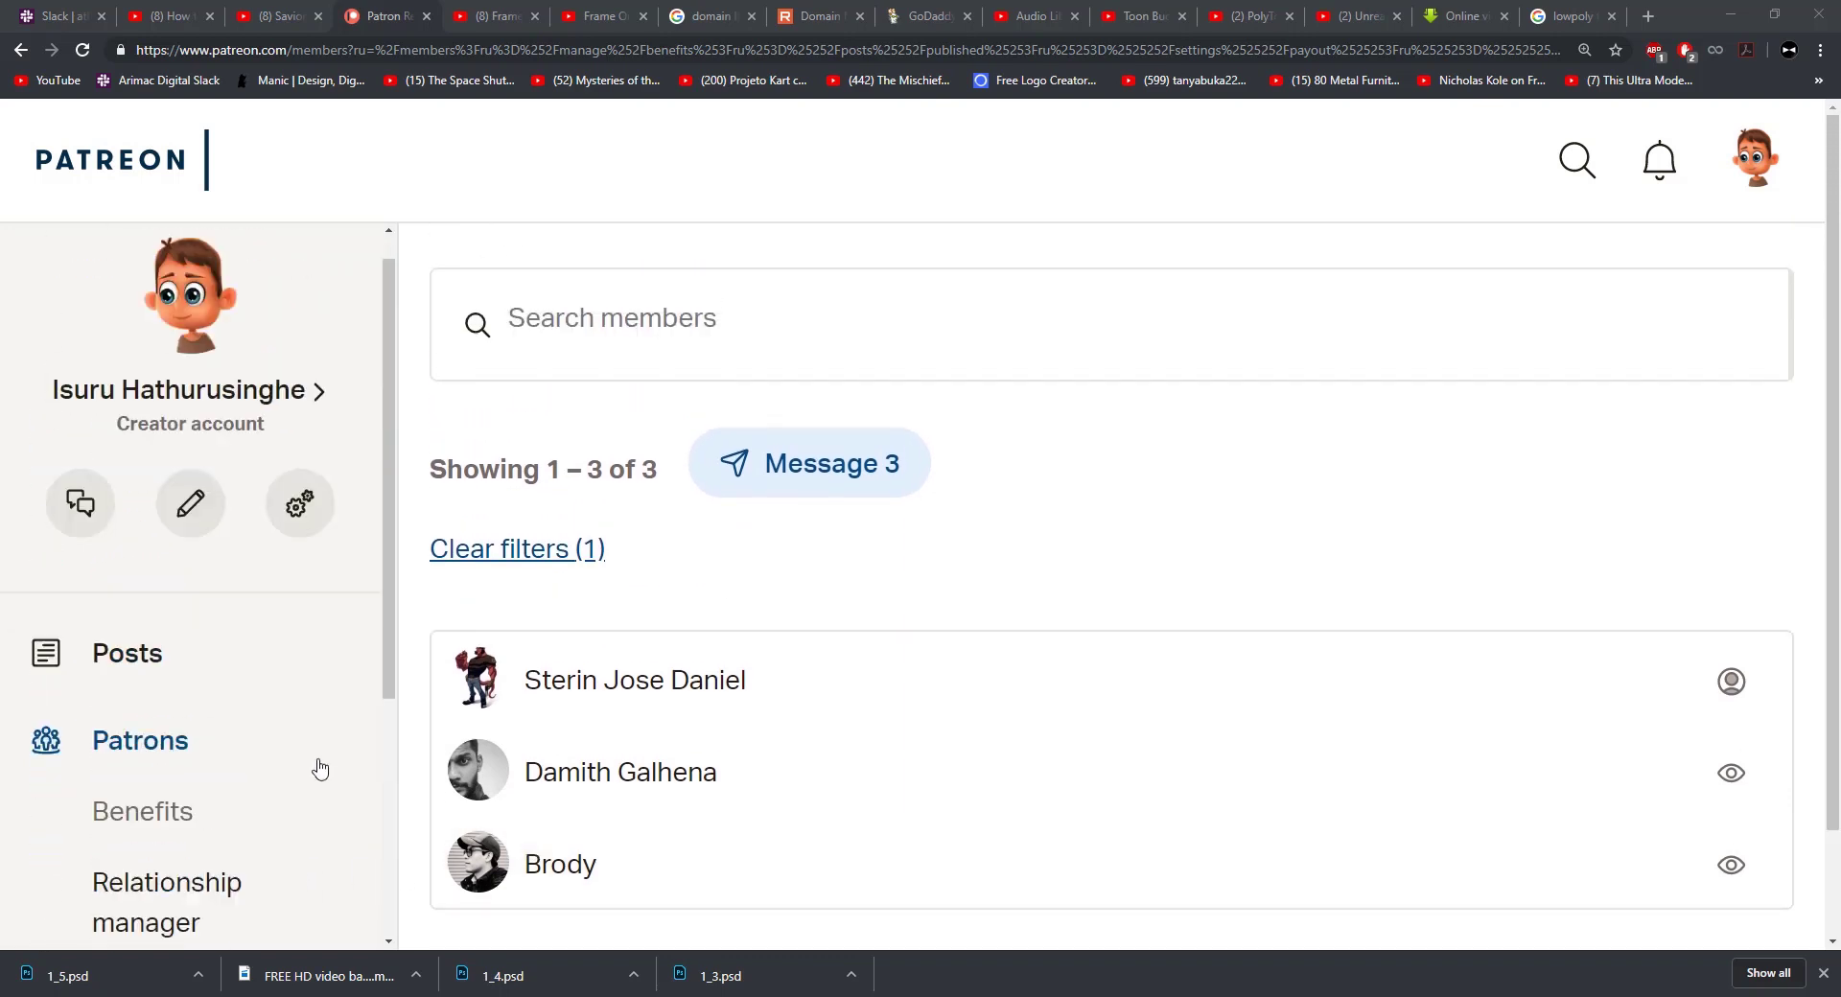
scroll(820, 759, "down", 1)
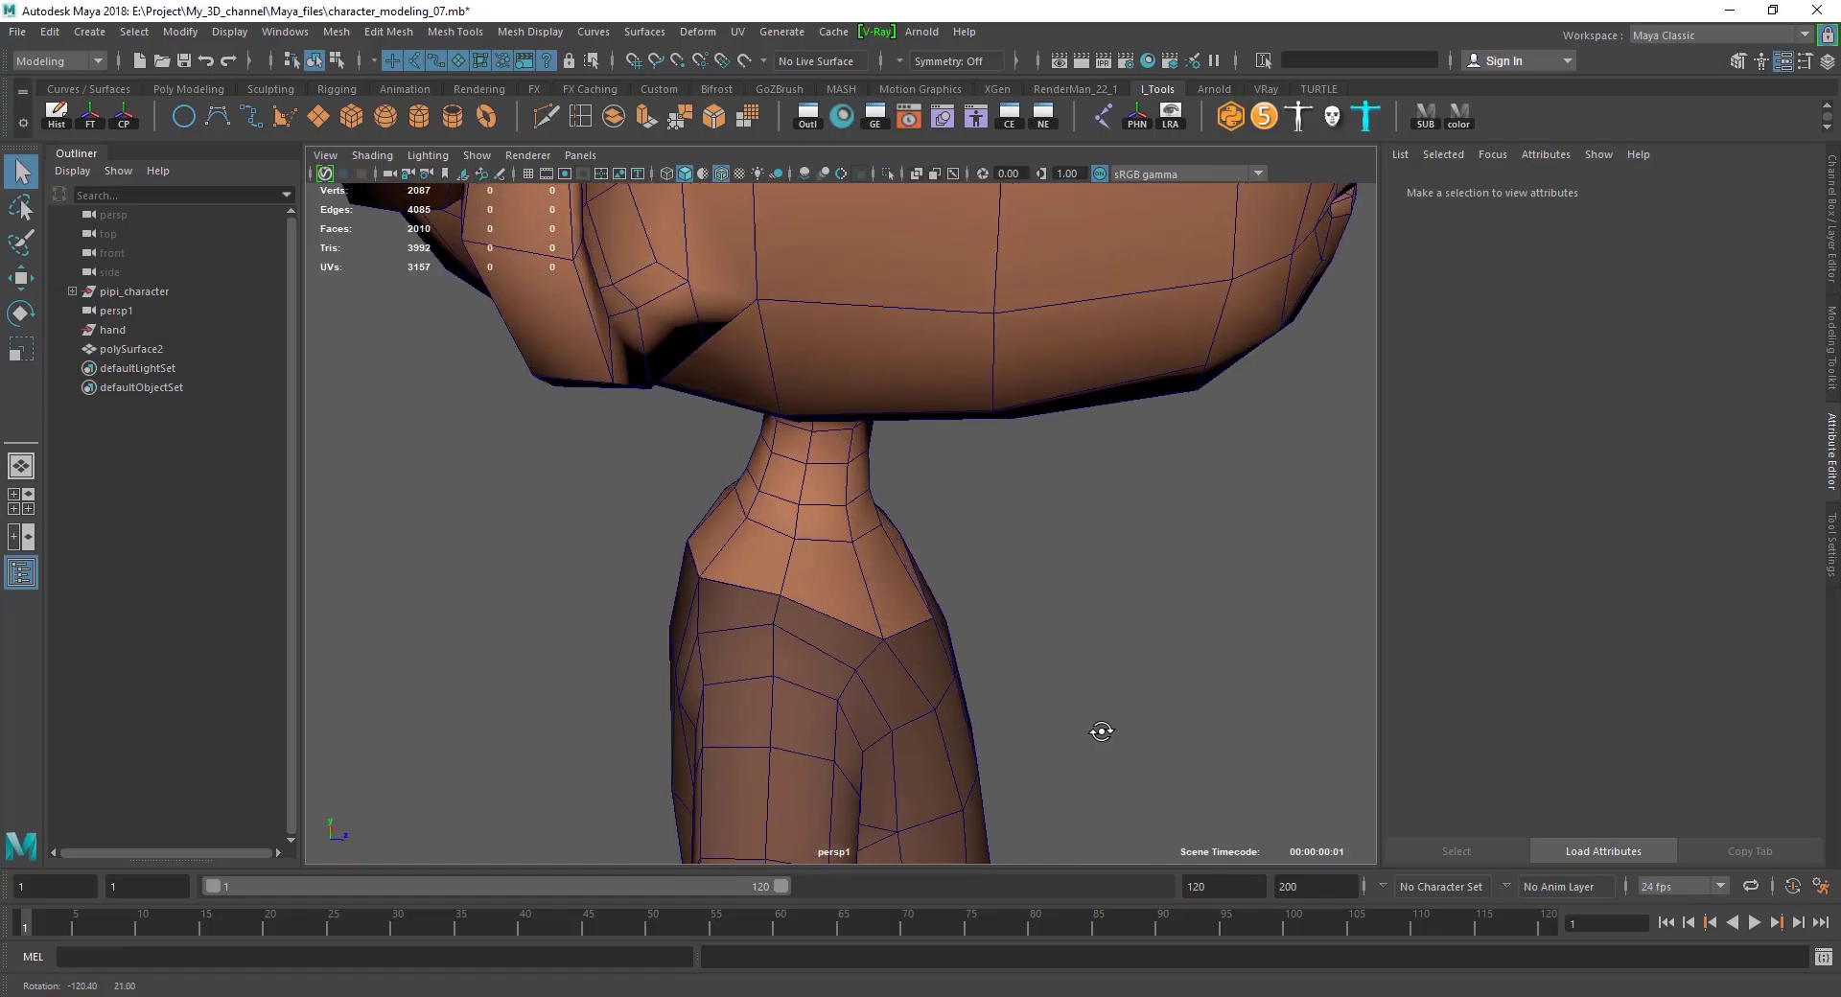
Frame the face and upper torso and hide the wireframe overlay.
left_click_drag(816, 678, 870, 662, "alt")
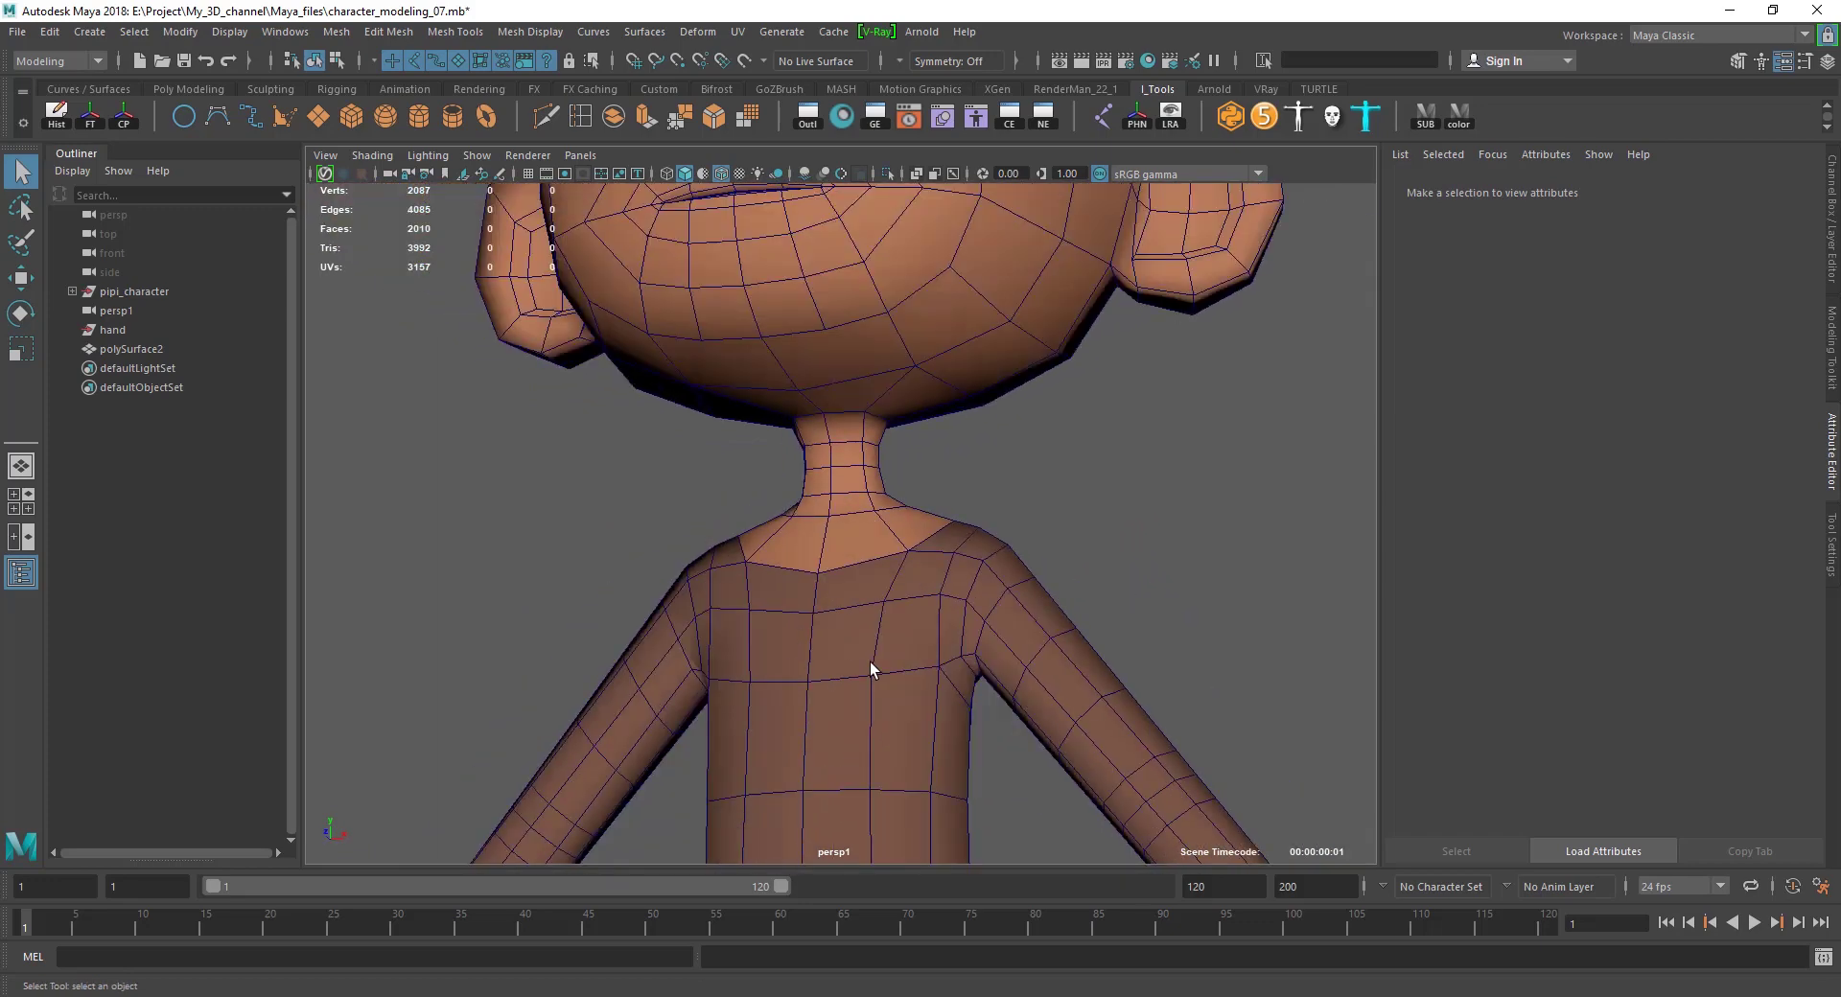
scroll(870, 661, "down", 3)
middle_click_drag(870, 698, 868, 719, "alt")
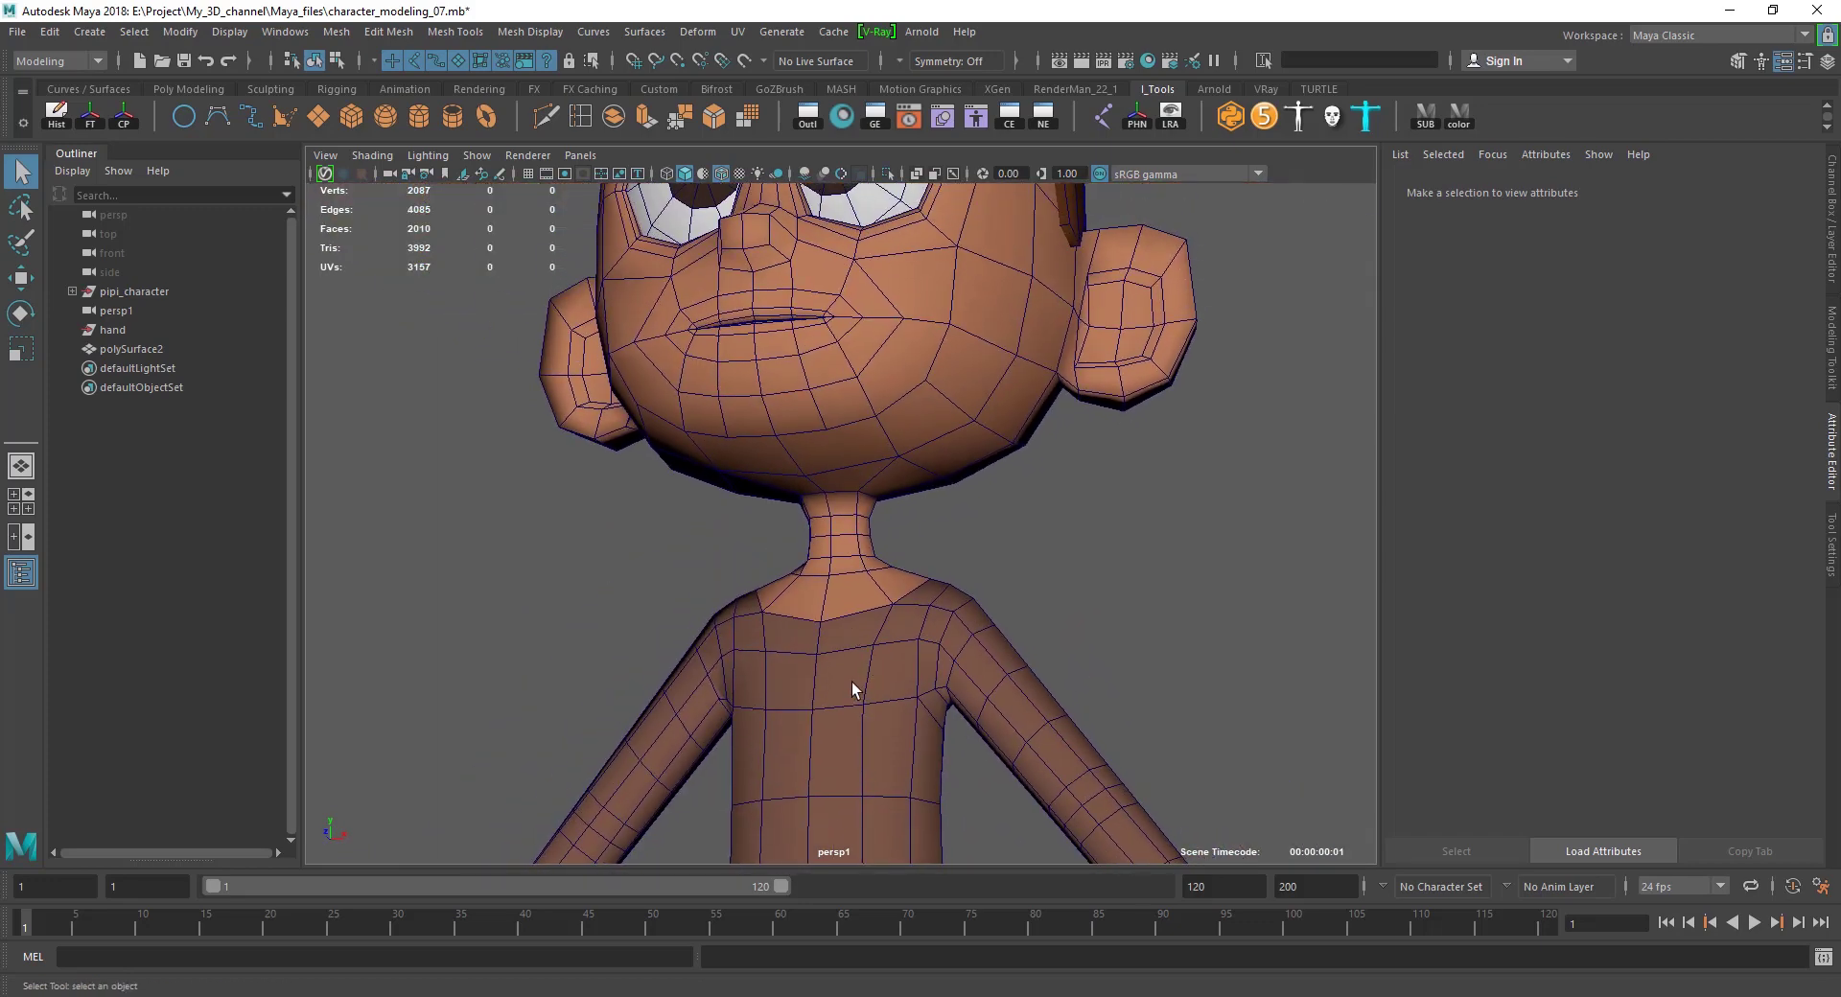
scroll(852, 681, "up", 2)
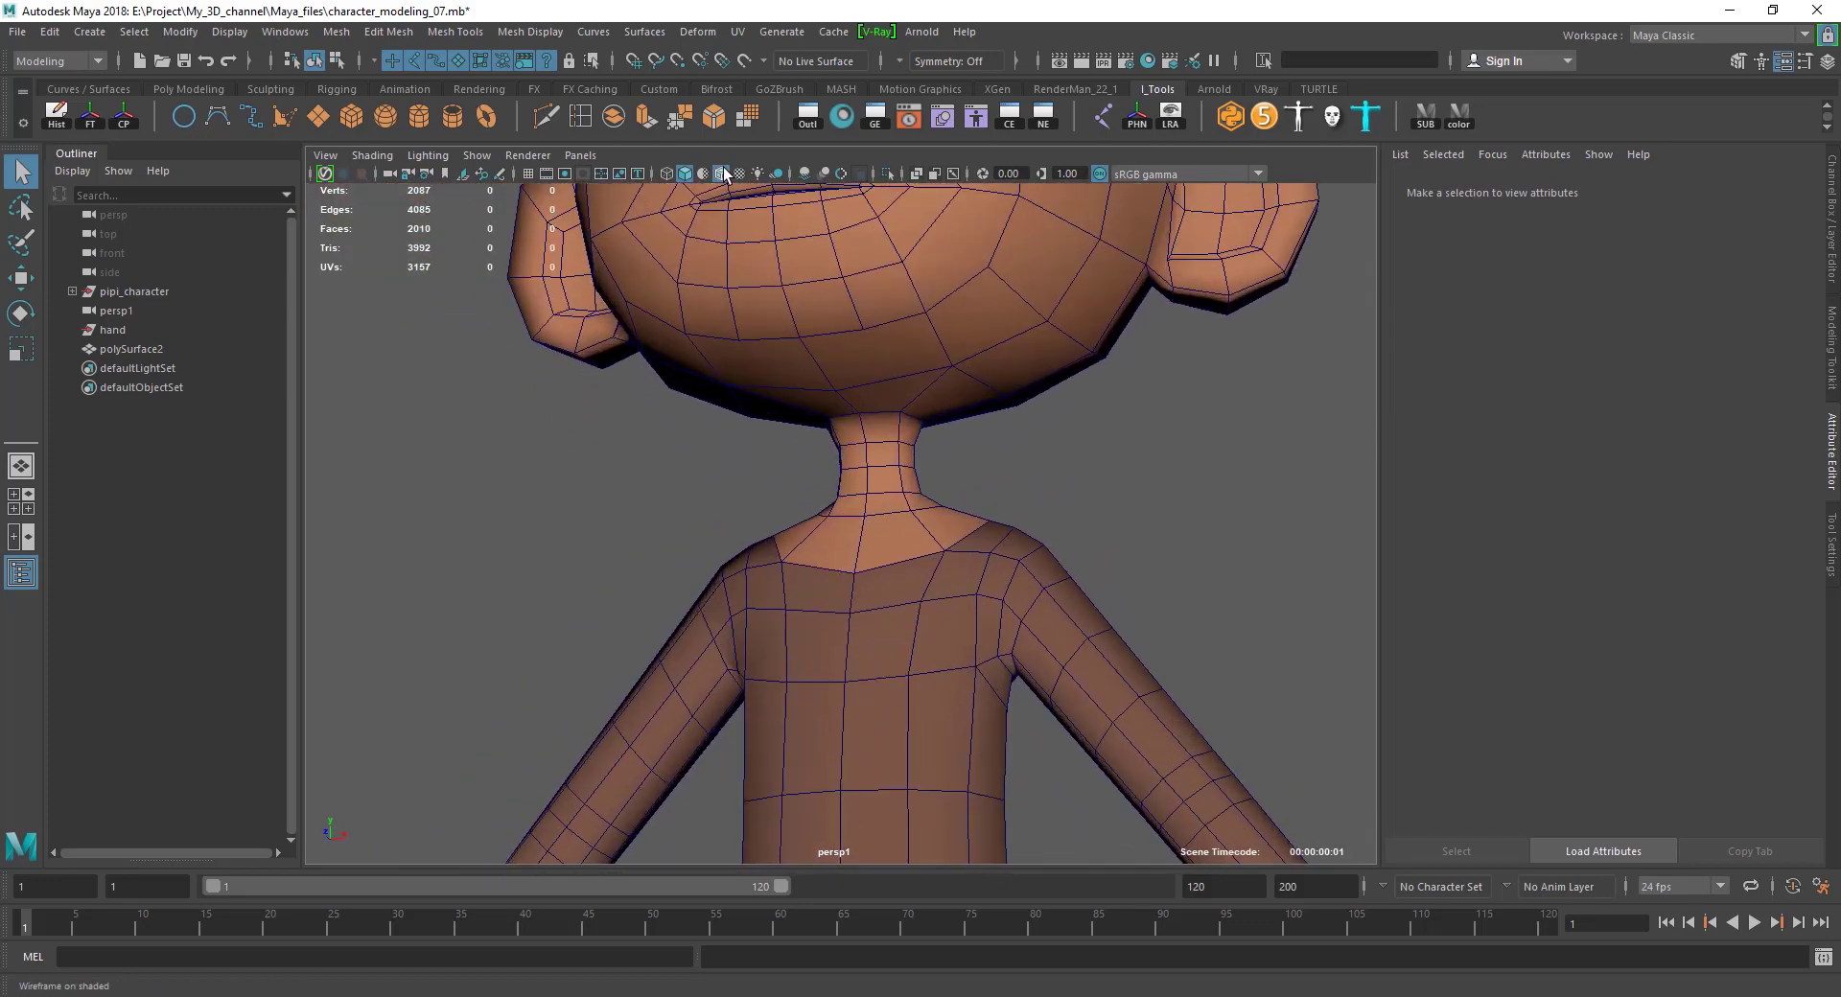
left_click(726, 174)
Select the neck's bottom edge loop on pipi_face, lower it and scale it wider.
left_click(911, 519)
middle_click_drag(957, 629, 920, 630, "alt")
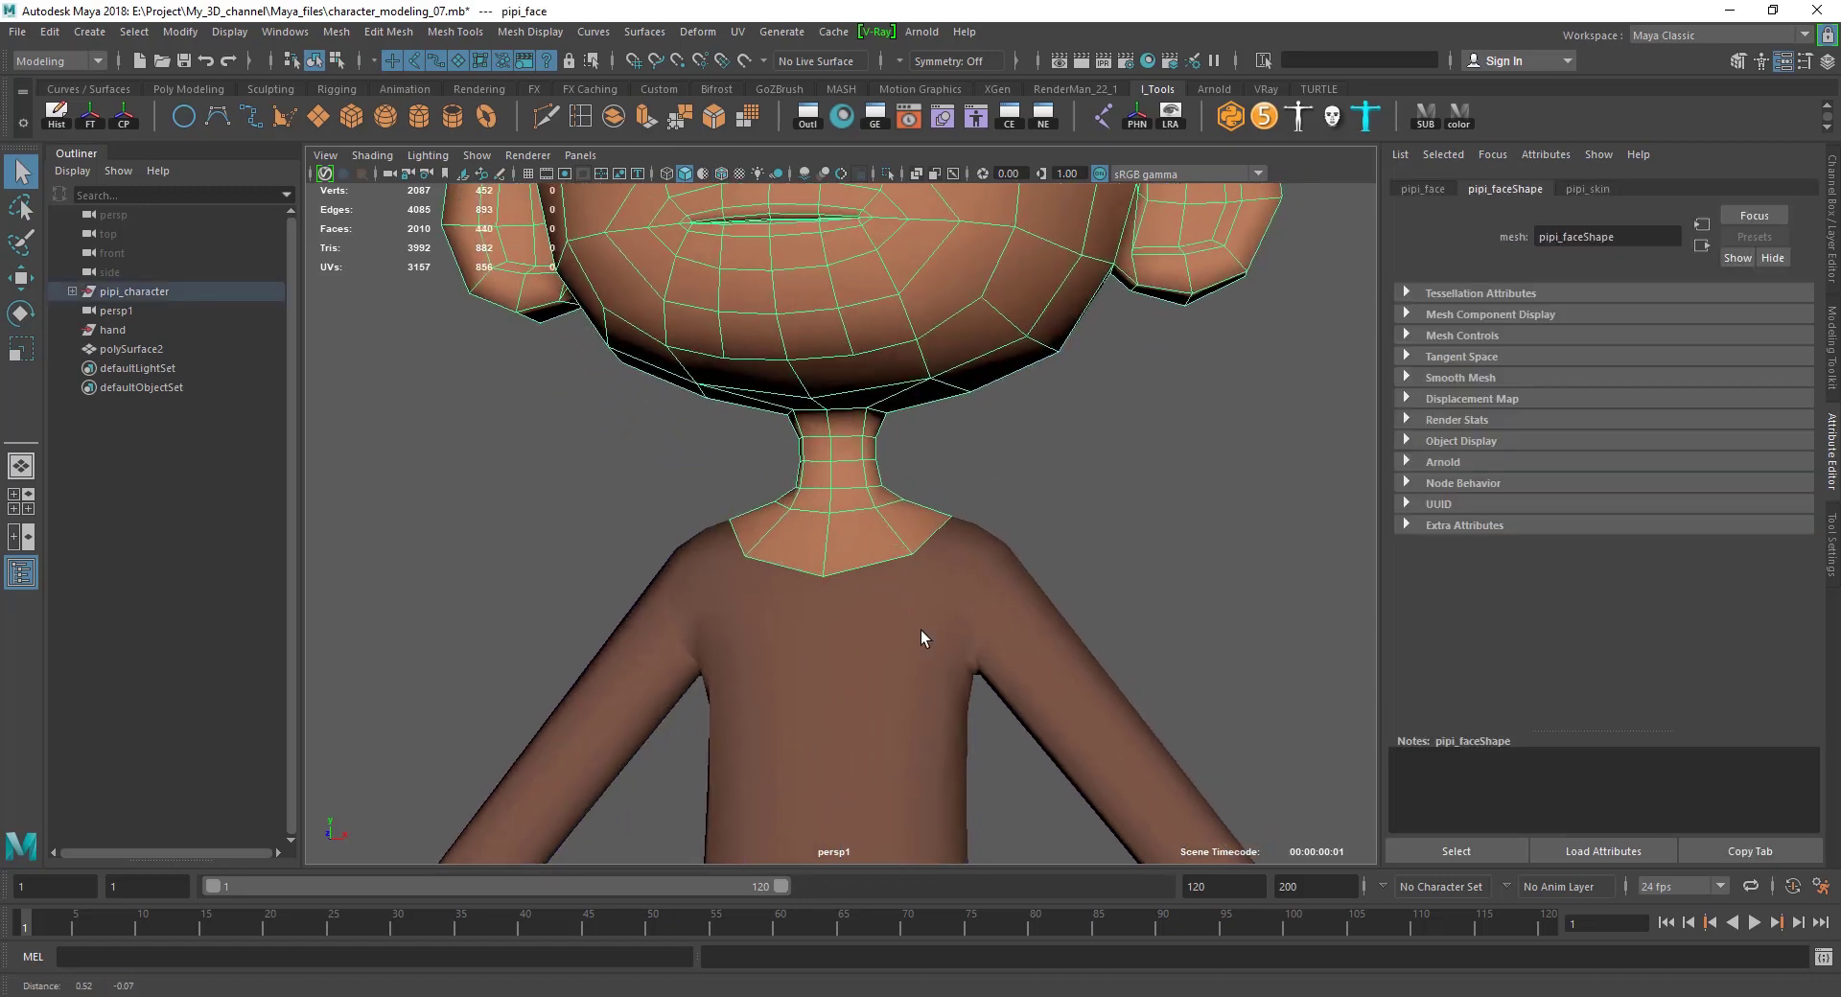
scroll(849, 572, "up", 2)
left_click(859, 593)
mouse_move(876, 646)
left_mouse_down("alt")
mouse_move(911, 654)
mouse_move(802, 585)
mouse_move(806, 570)
left_mouse_up("alt")
key("r")
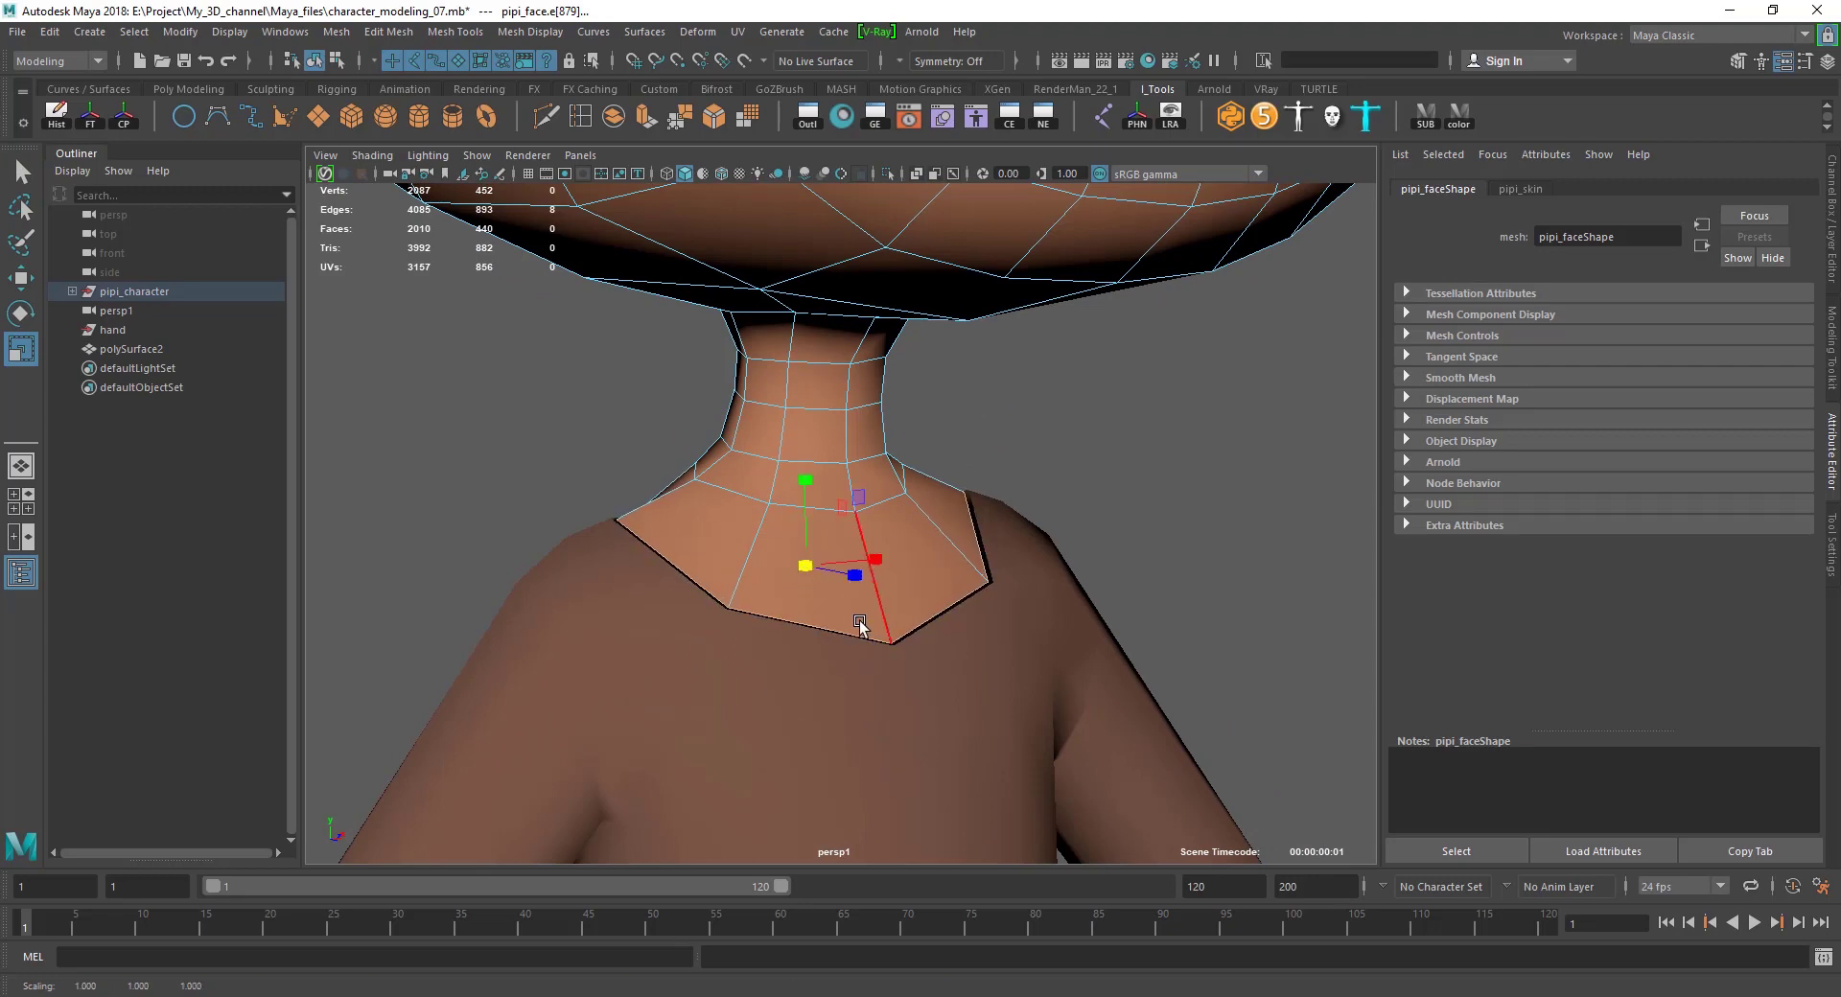
mouse_move(860, 627)
left_mouse_down("alt")
mouse_move(825, 491)
mouse_move(1061, 764)
mouse_move(1150, 657)
mouse_move(1199, 669)
mouse_move(1093, 657)
left_mouse_up("alt")
key("w")
key("r")
left_click_drag(879, 578, 882, 581)
Select the shirt's entire neckline edge loop in edge mode.
left_click_drag(1044, 677, 913, 590, "alt")
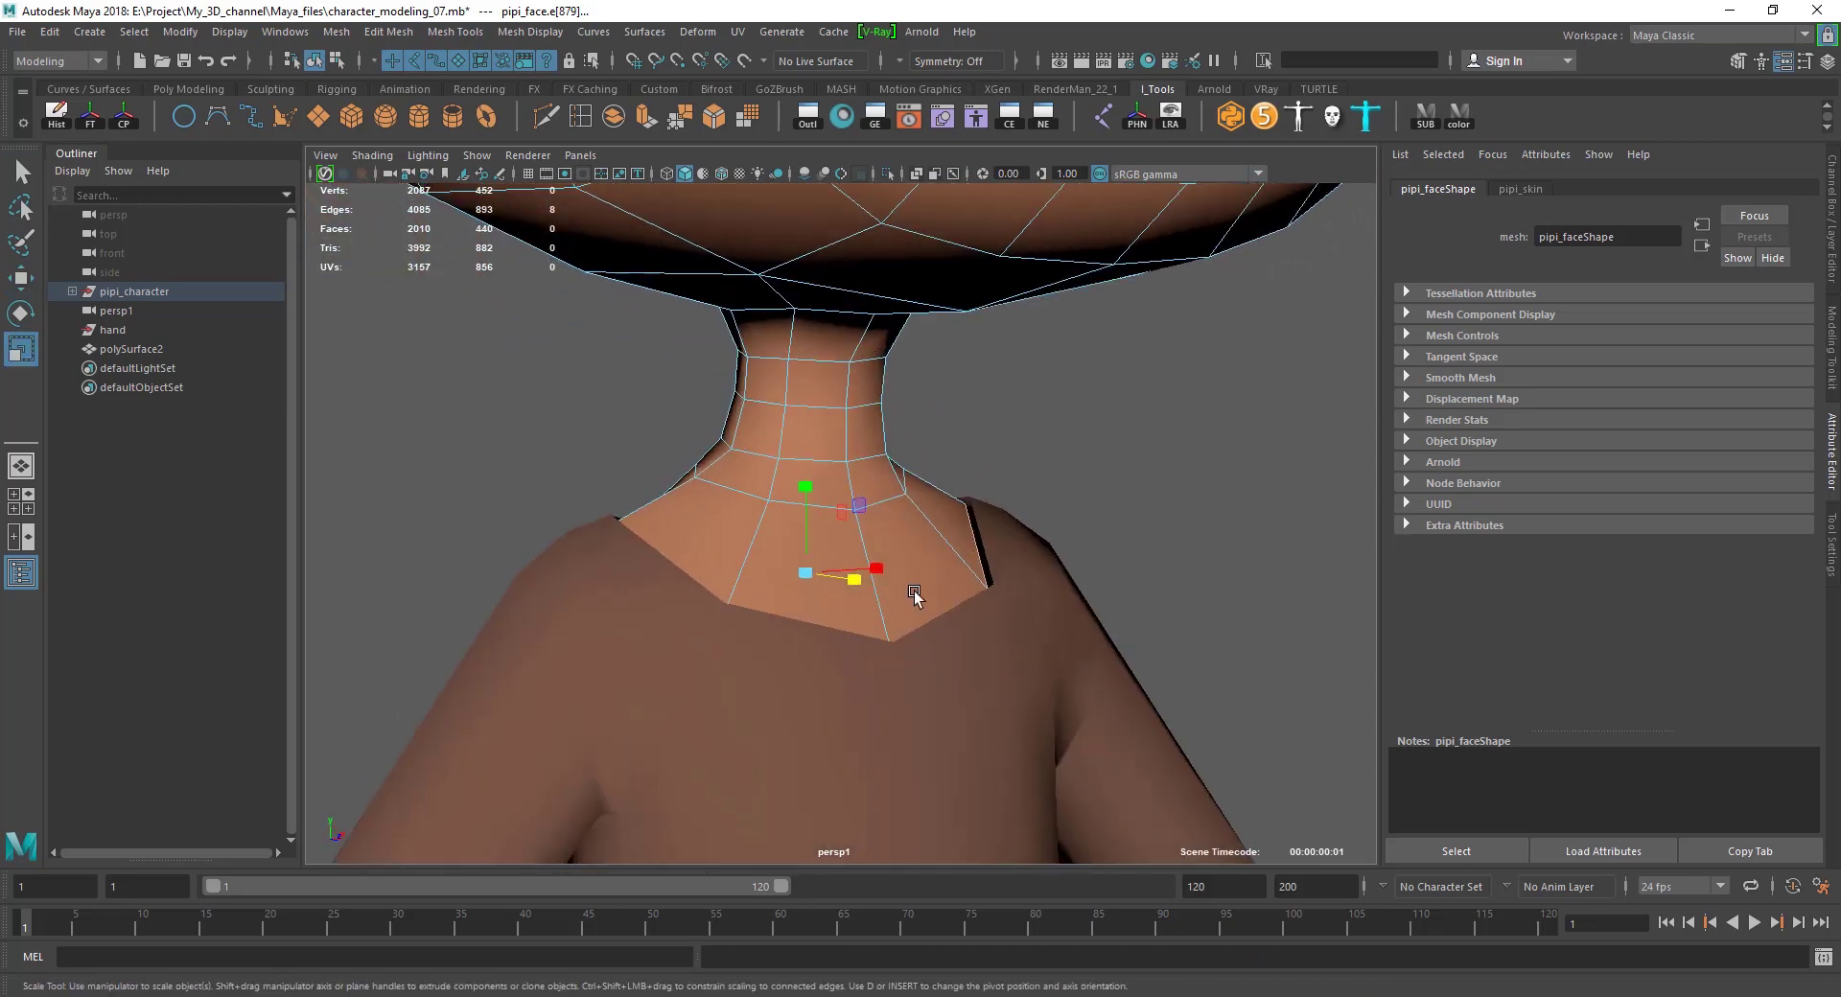
left_click(1043, 596)
left_click(975, 678)
mouse_move(974, 677)
left_mouse_down("alt")
mouse_move(784, 677)
mouse_move(1109, 685)
mouse_move(637, 192)
left_mouse_up("alt")
key("F10")
double_click(909, 625)
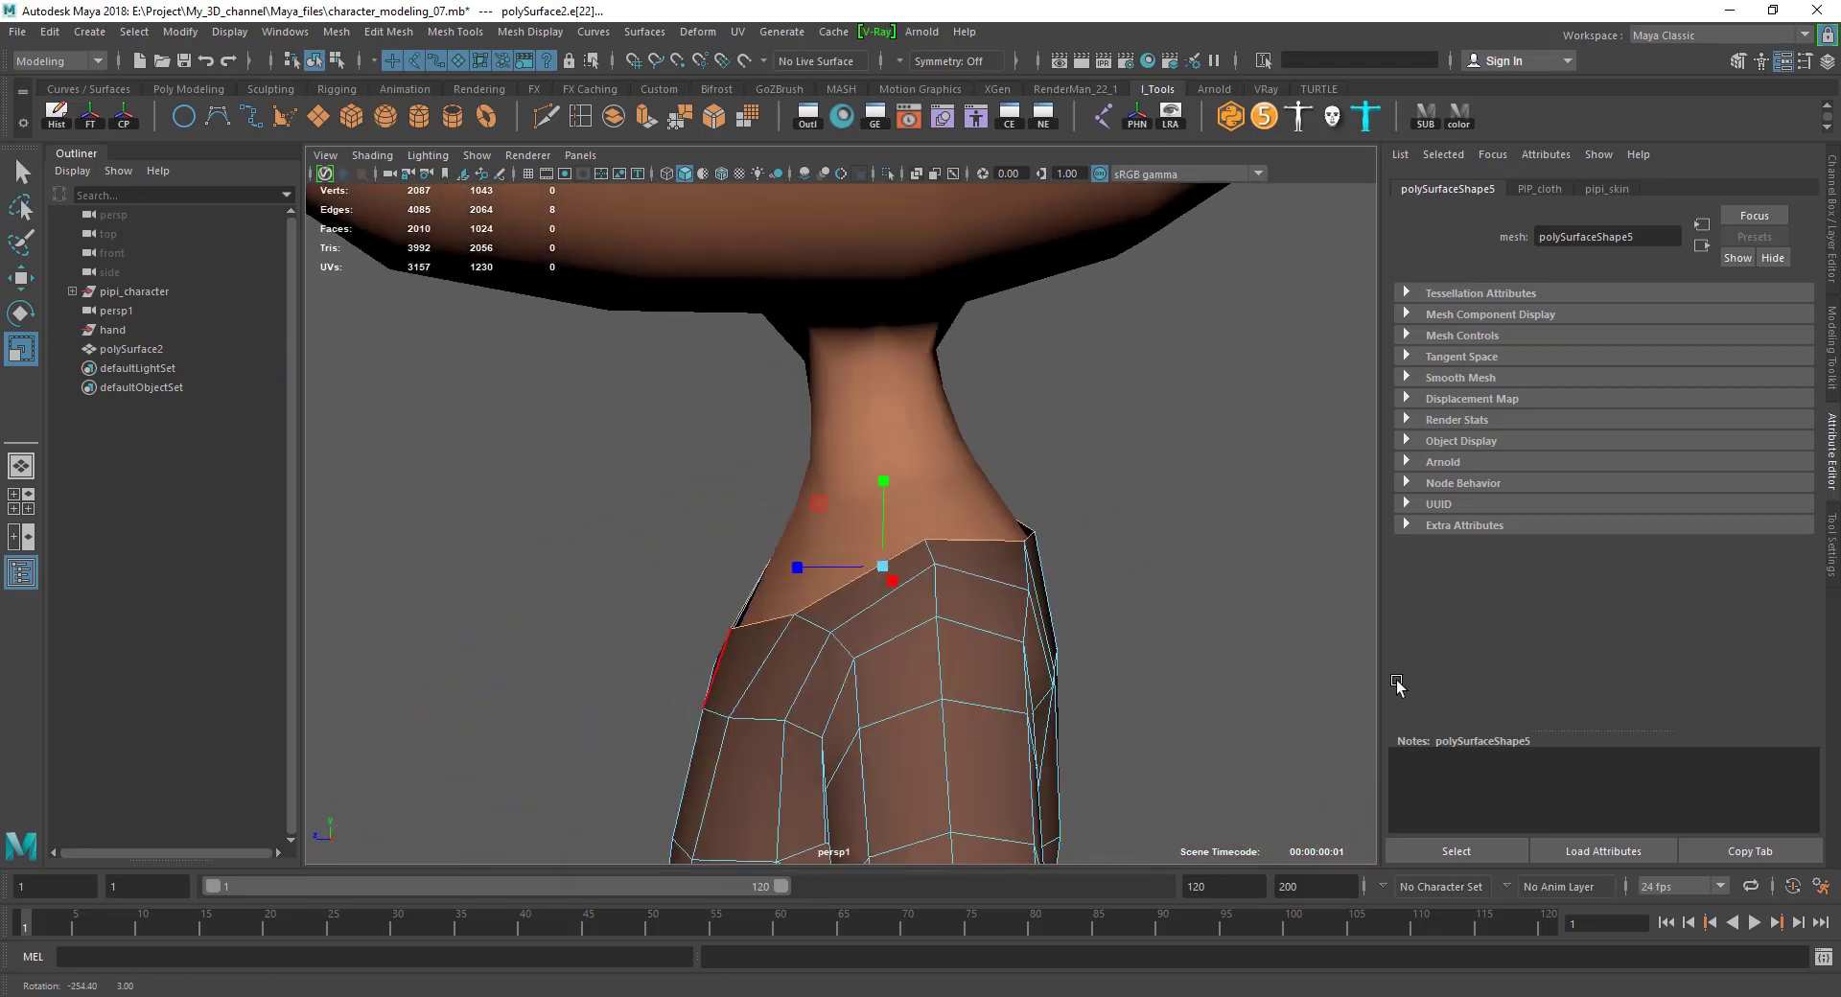
Try an extrusion and extra edge picks on the neckline, then undo them.
left_click(646, 119)
mouse_move(884, 635)
left_mouse_down("alt")
mouse_move(1024, 679)
mouse_move(985, 549)
left_mouse_up("alt")
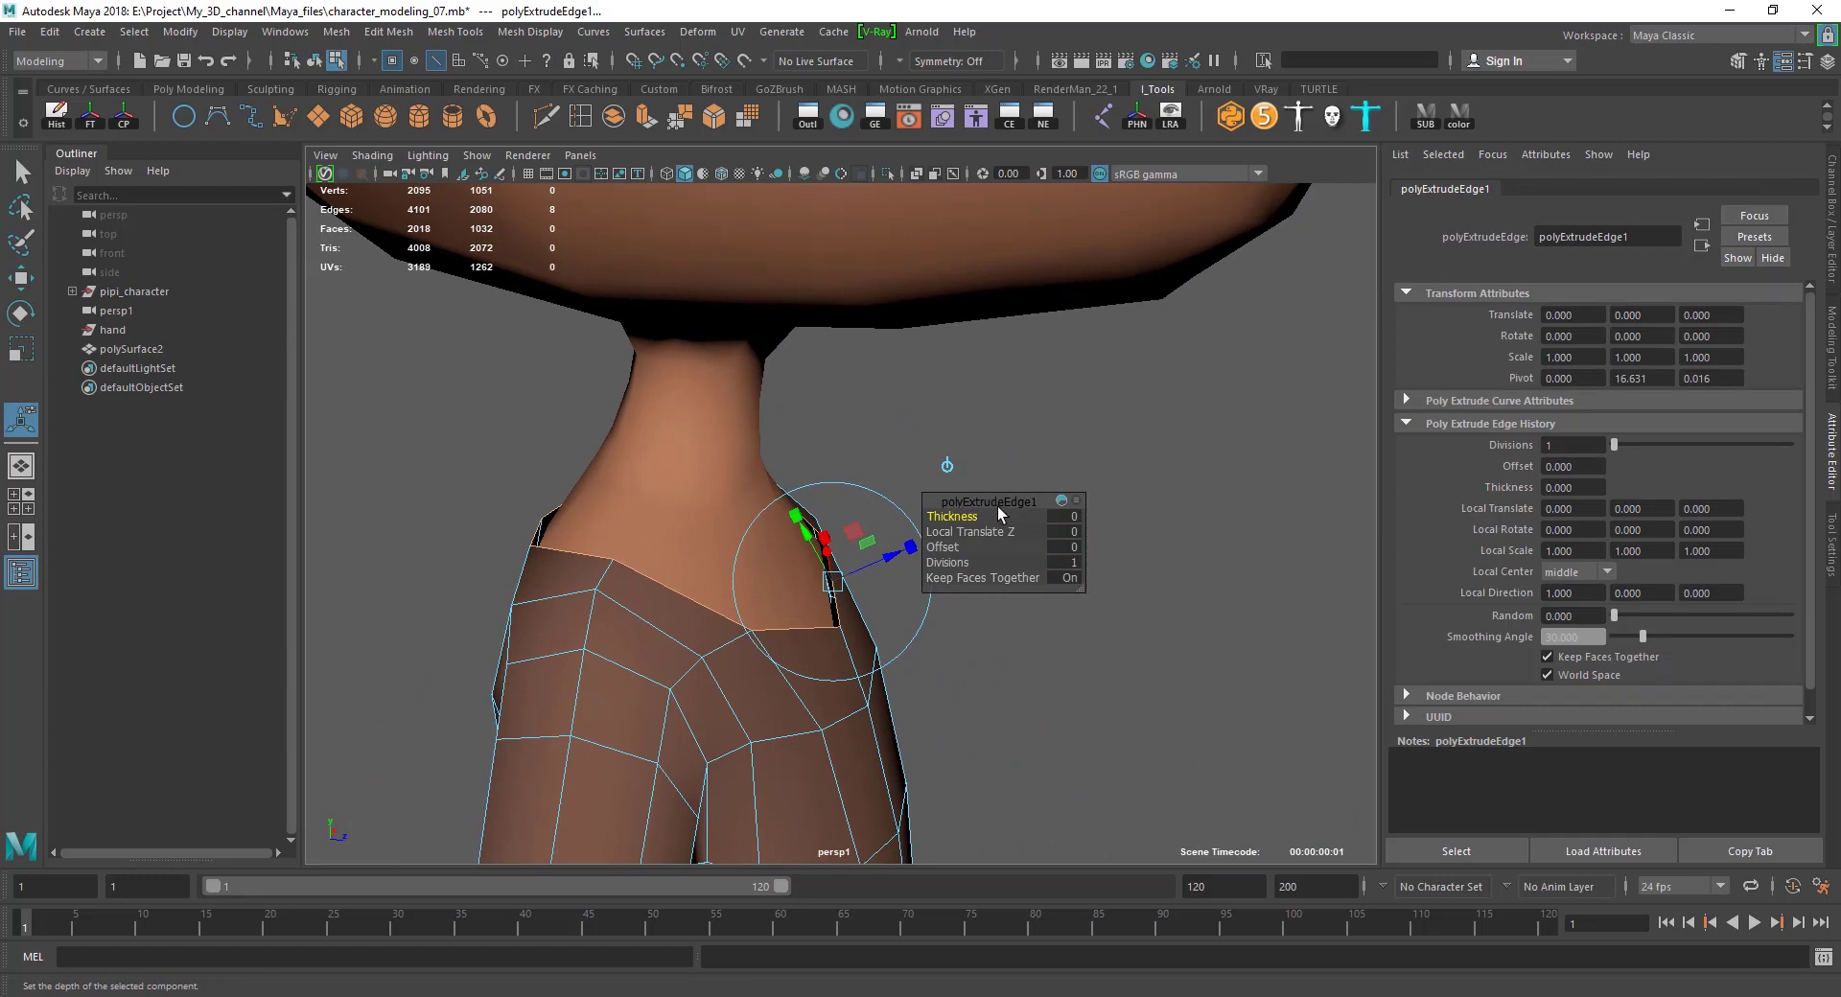
left_click_drag(826, 669, 911, 658, "alt")
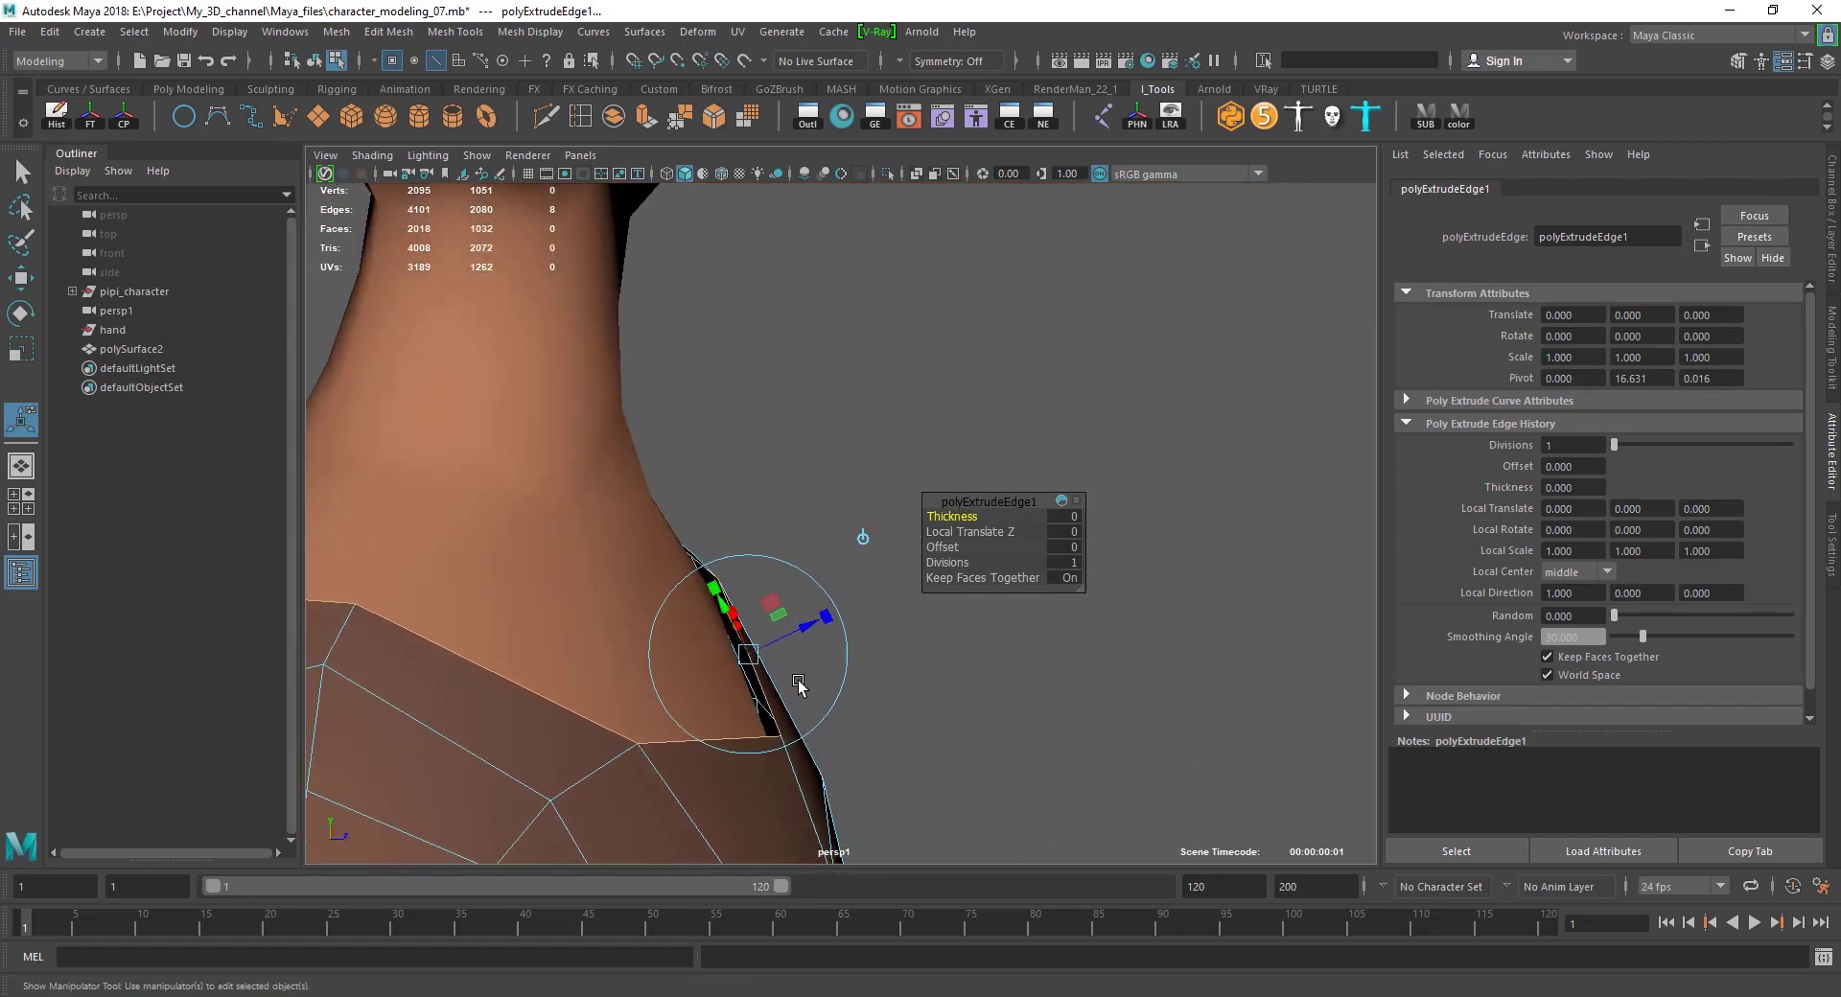
key("w")
left_click(778, 609)
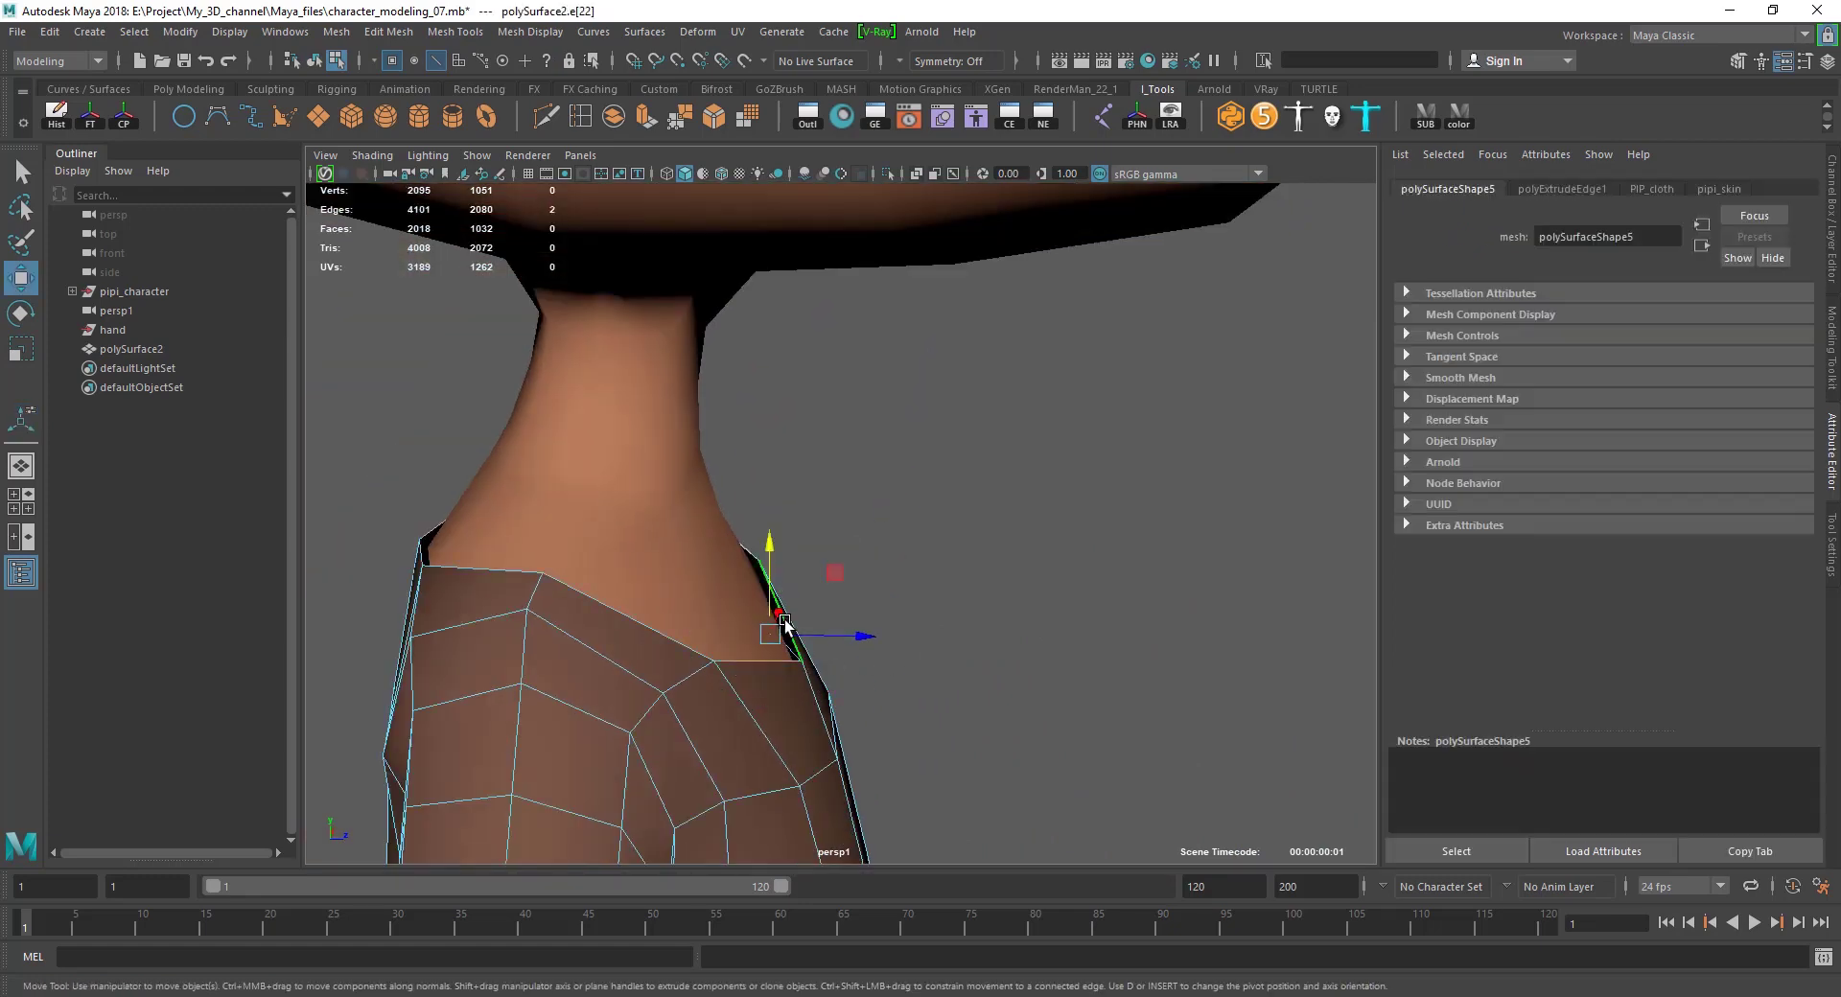
left_click_drag(778, 609, 952, 506, "alt")
left_click_drag(725, 700, 908, 645, "alt")
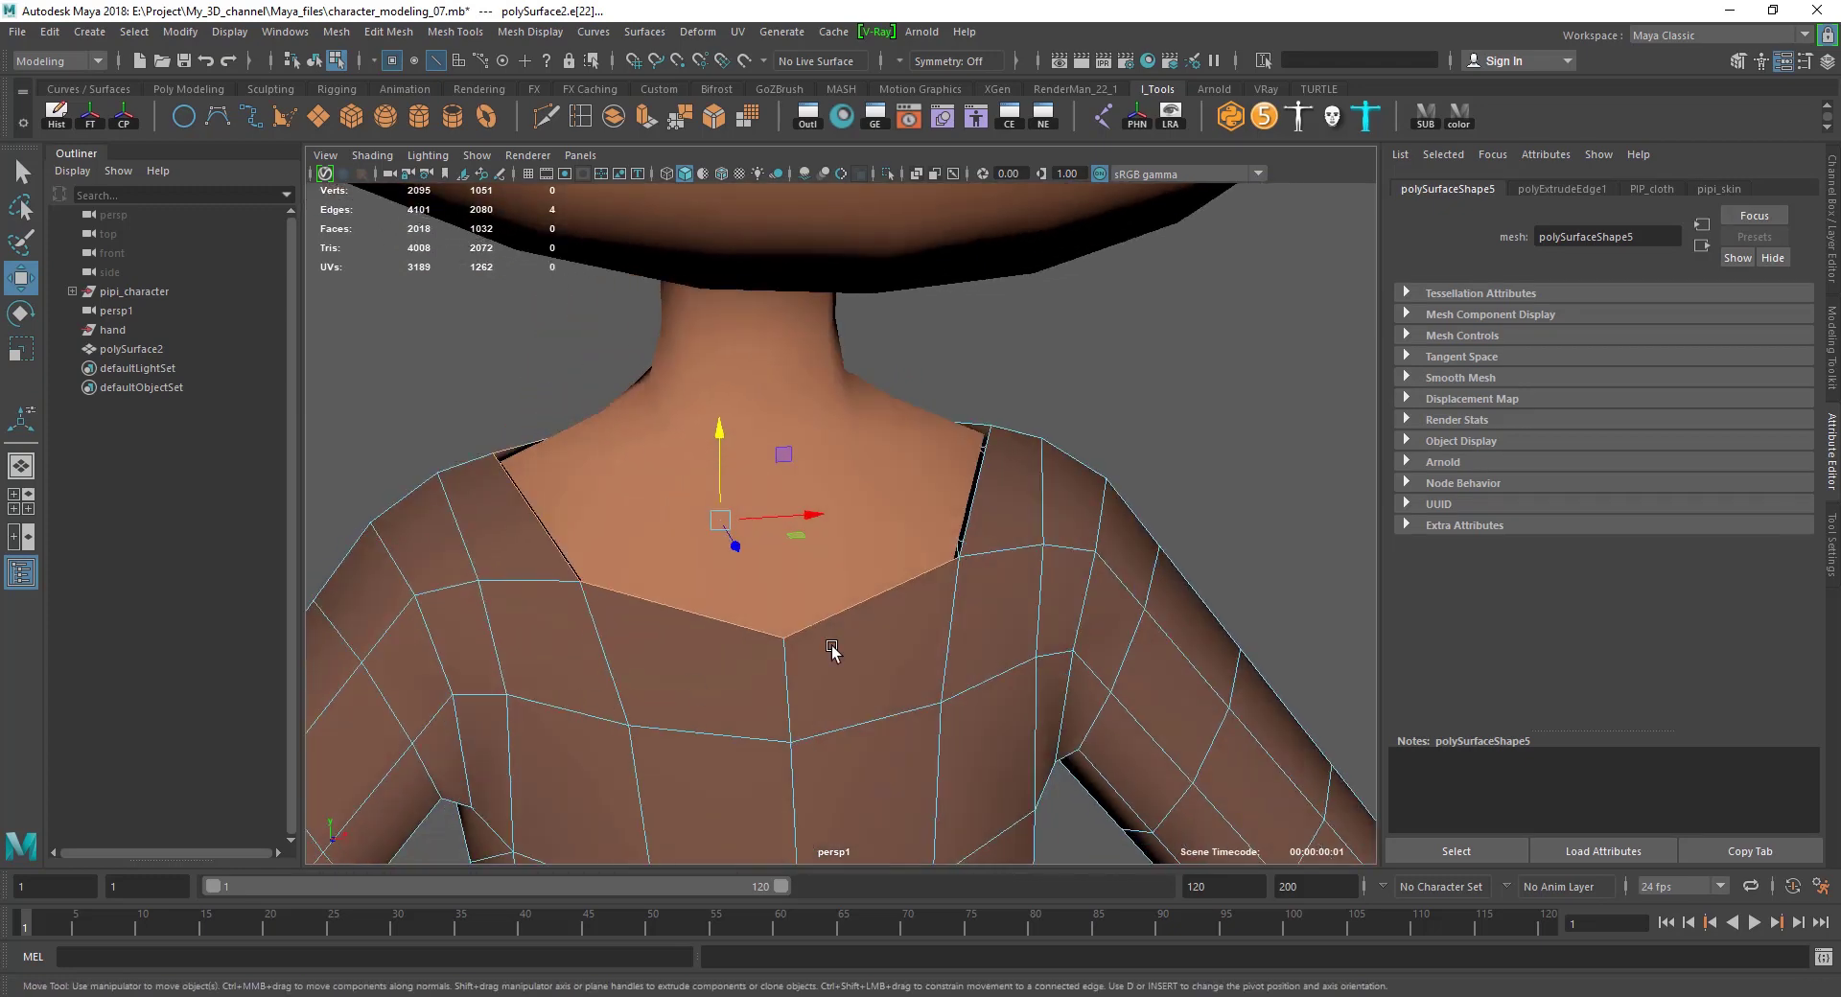
left_click(978, 512)
mouse_move(978, 512)
left_mouse_down("alt")
mouse_move(964, 629)
mouse_move(945, 619)
left_mouse_up("alt")
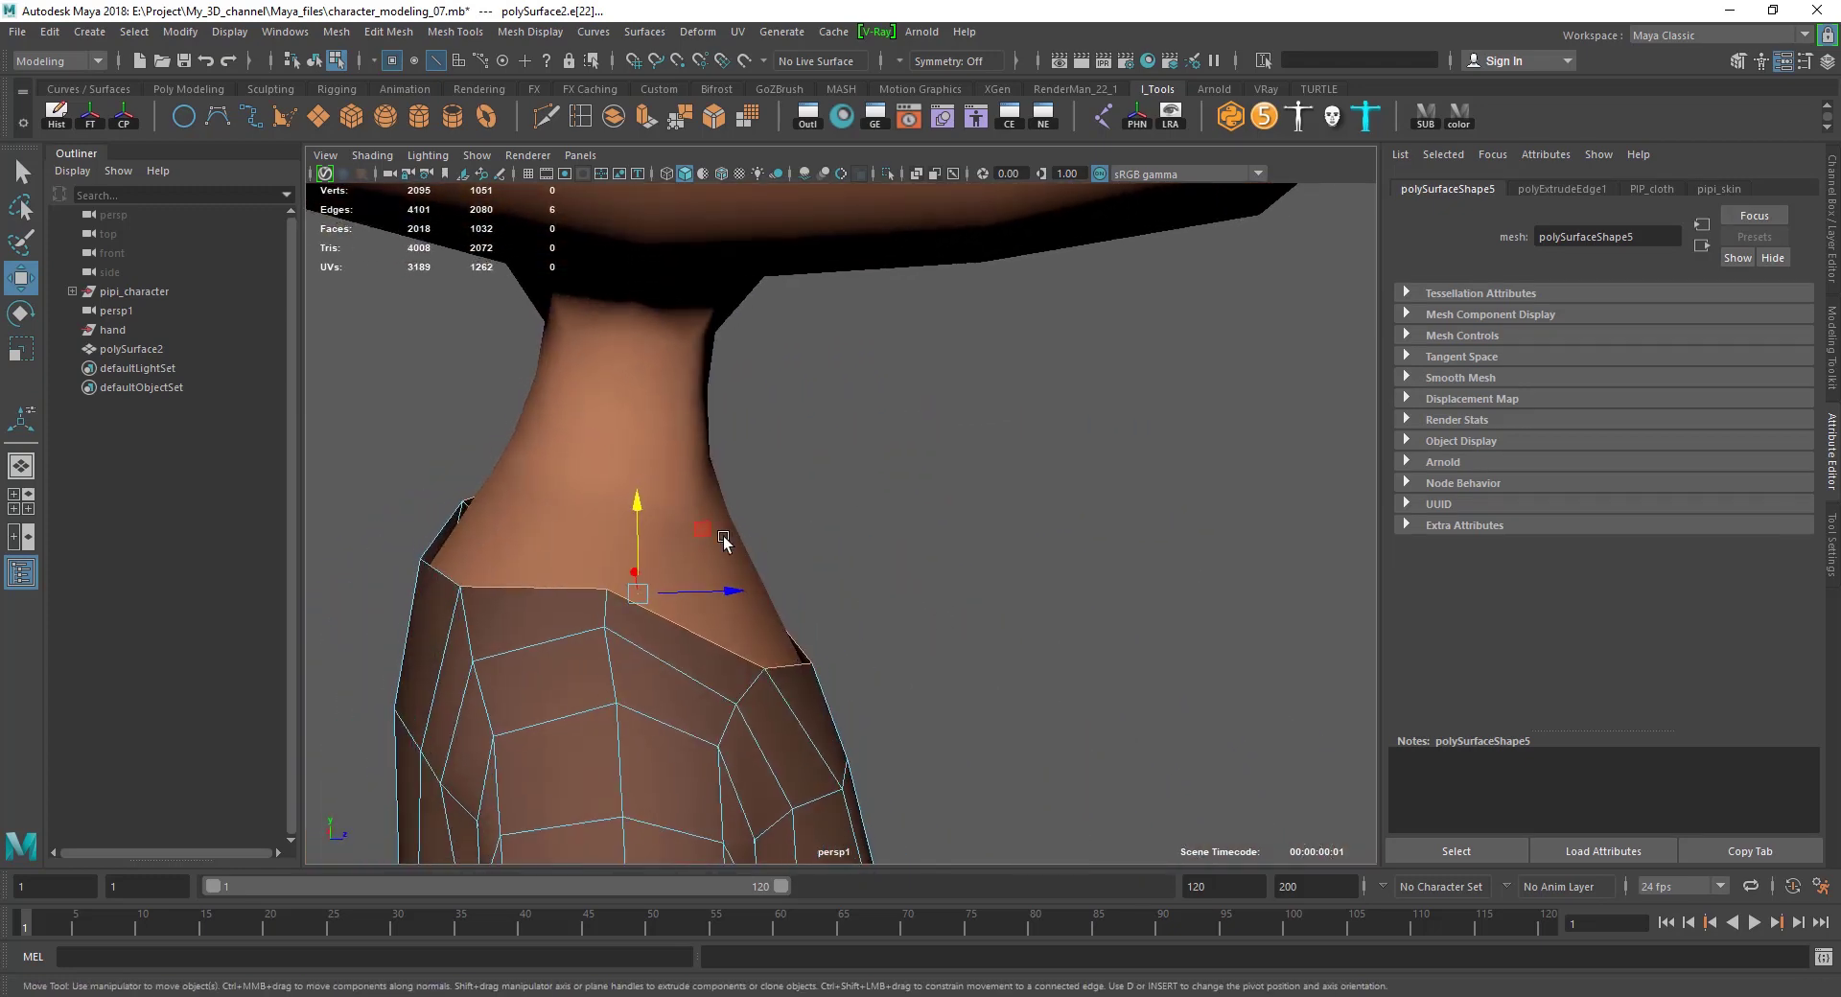
mouse_move(659, 598)
left_mouse_down("alt")
mouse_move(460, 588)
mouse_move(840, 714)
mouse_move(670, 596)
mouse_move(796, 674)
left_mouse_up("alt")
left_click(446, 587, "shift")
key("ctrl+z")
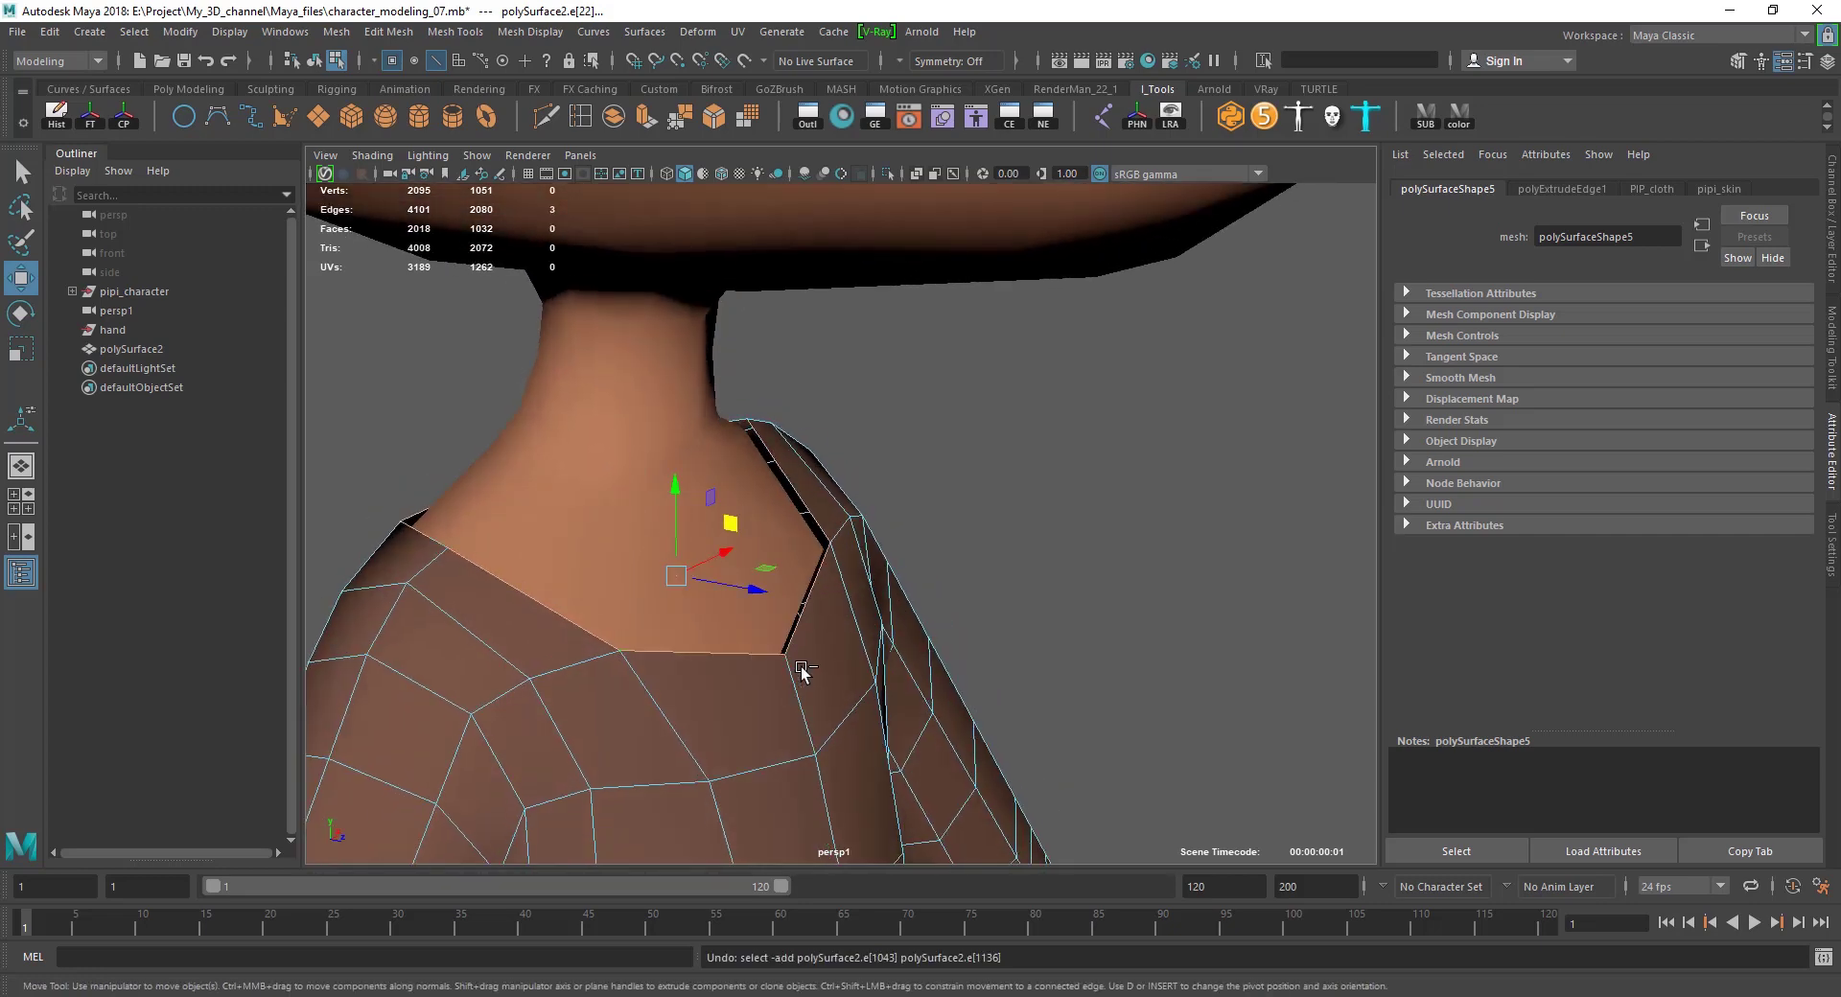
key("ctrl+z")
key("ctrl+z")
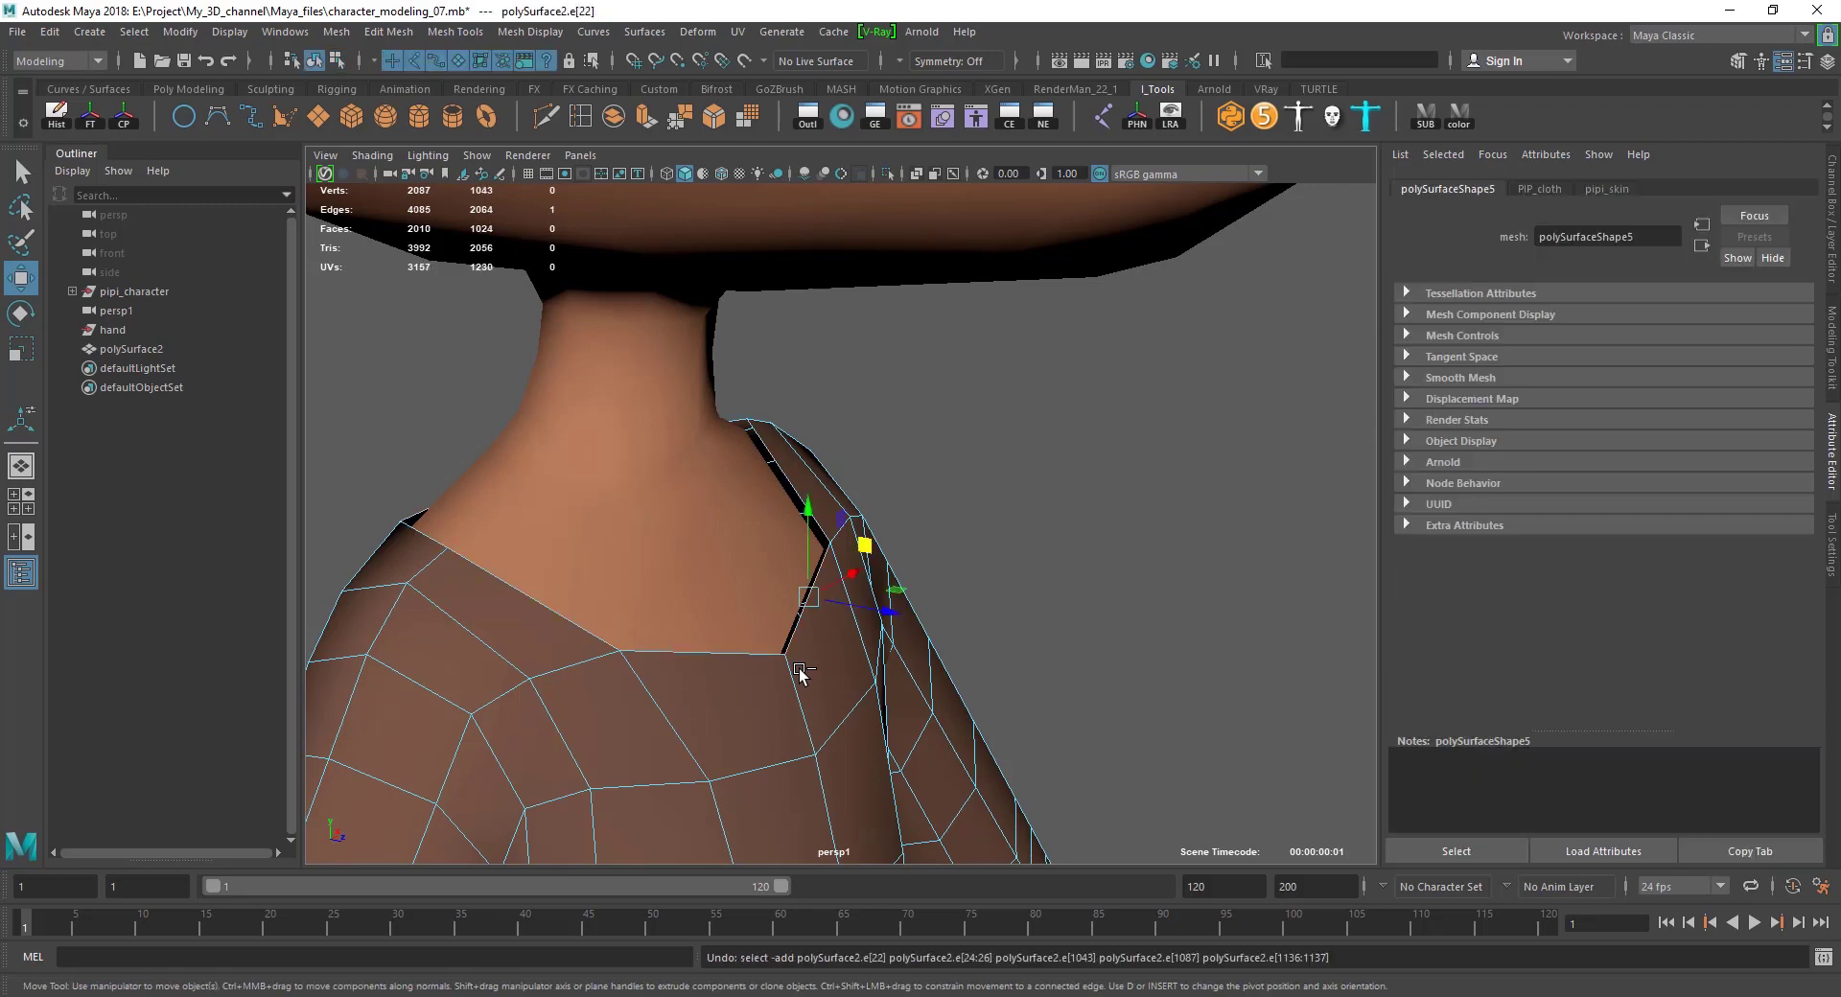
Reselect the neckline loop, Extrude Edge it and push it inward to -0.116 Local Translate Z.
mouse_move(761, 658)
left_mouse_down("alt")
mouse_move(865, 606)
mouse_move(1097, 624)
left_mouse_up("alt")
double_click(865, 612)
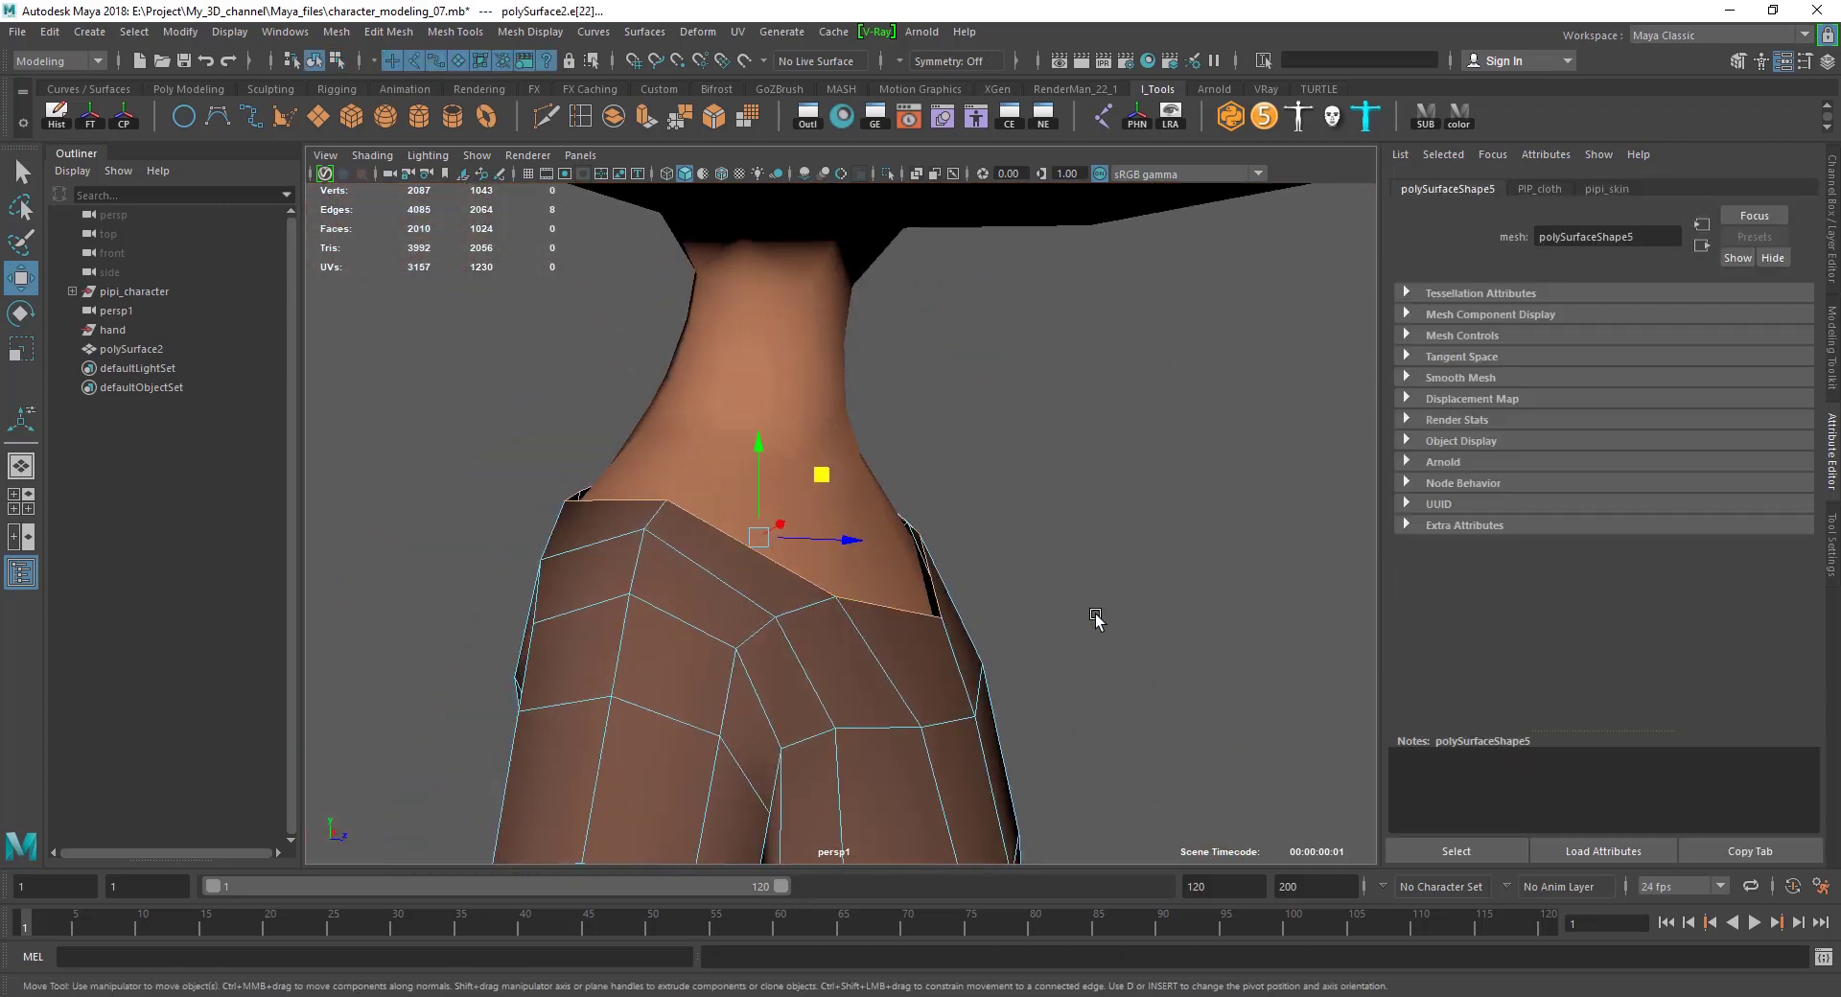
right_click(1199, 433, "shift")
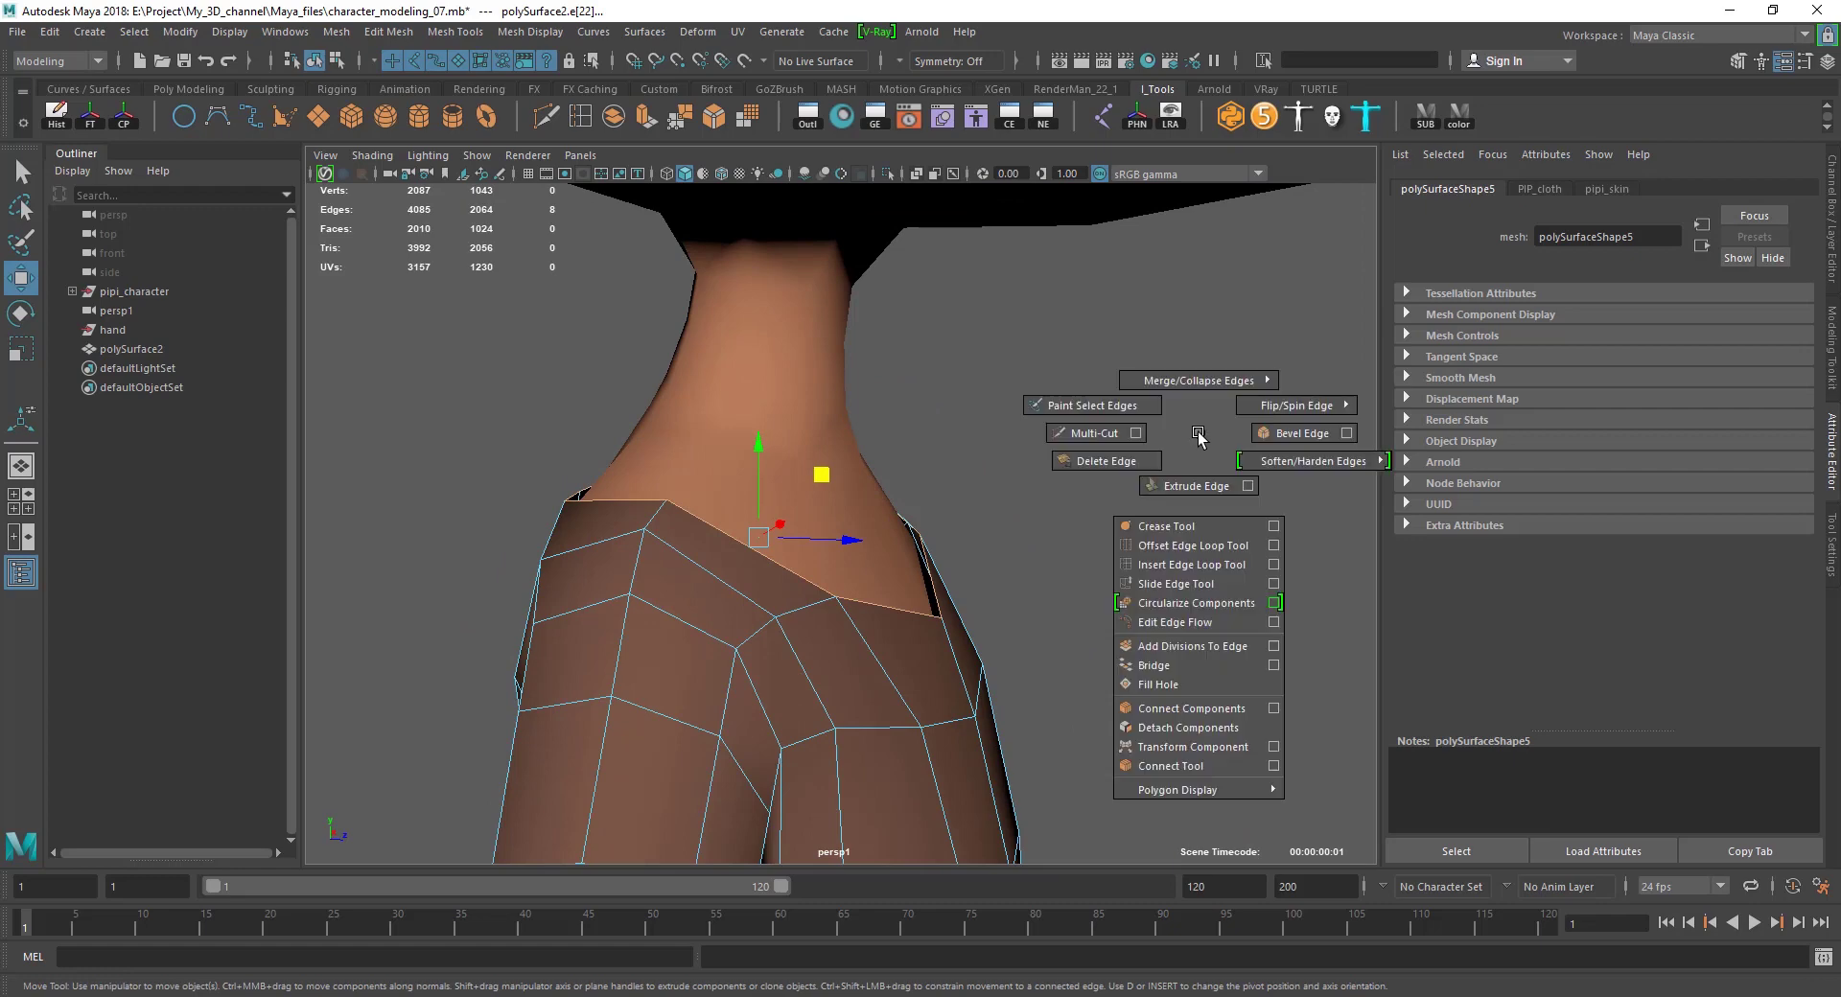
left_click(1174, 486)
mouse_move(1174, 486)
left_mouse_down("alt")
mouse_move(866, 560)
mouse_move(1267, 627)
mouse_move(862, 614)
left_mouse_up("alt")
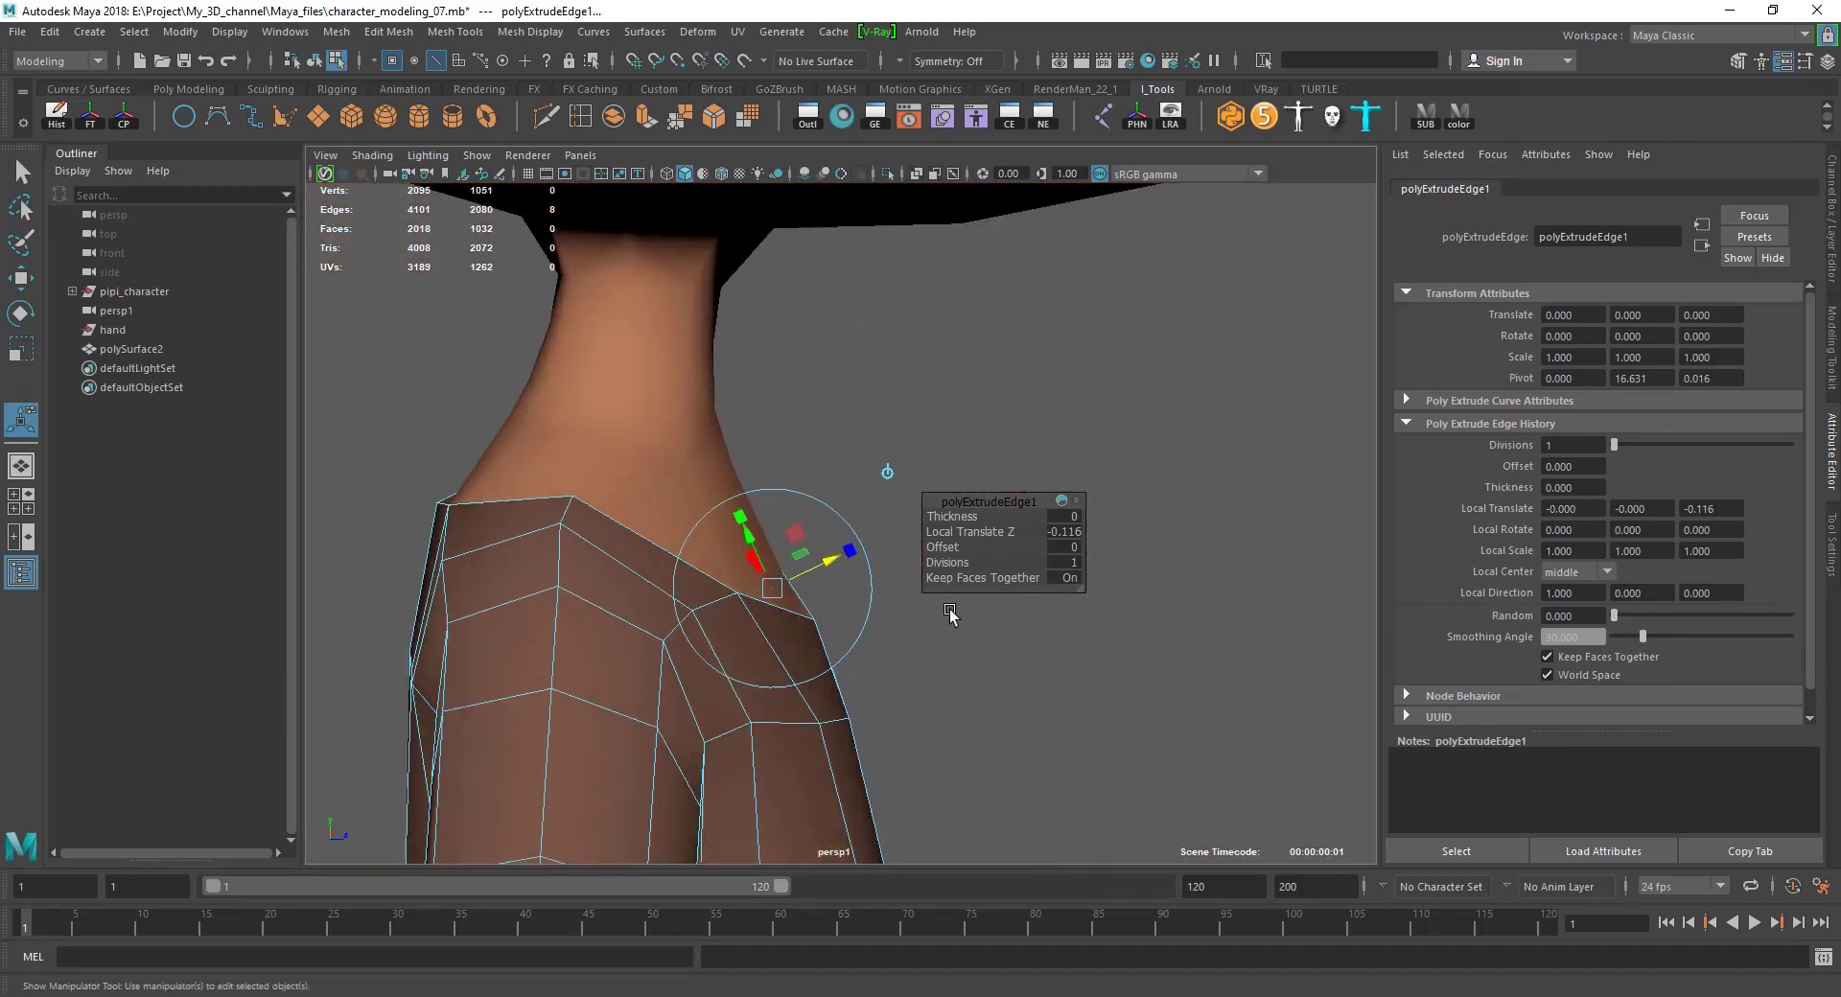
right_click_drag(863, 614, 801, 625, "alt")
left_click_drag(801, 625, 813, 561, "alt")
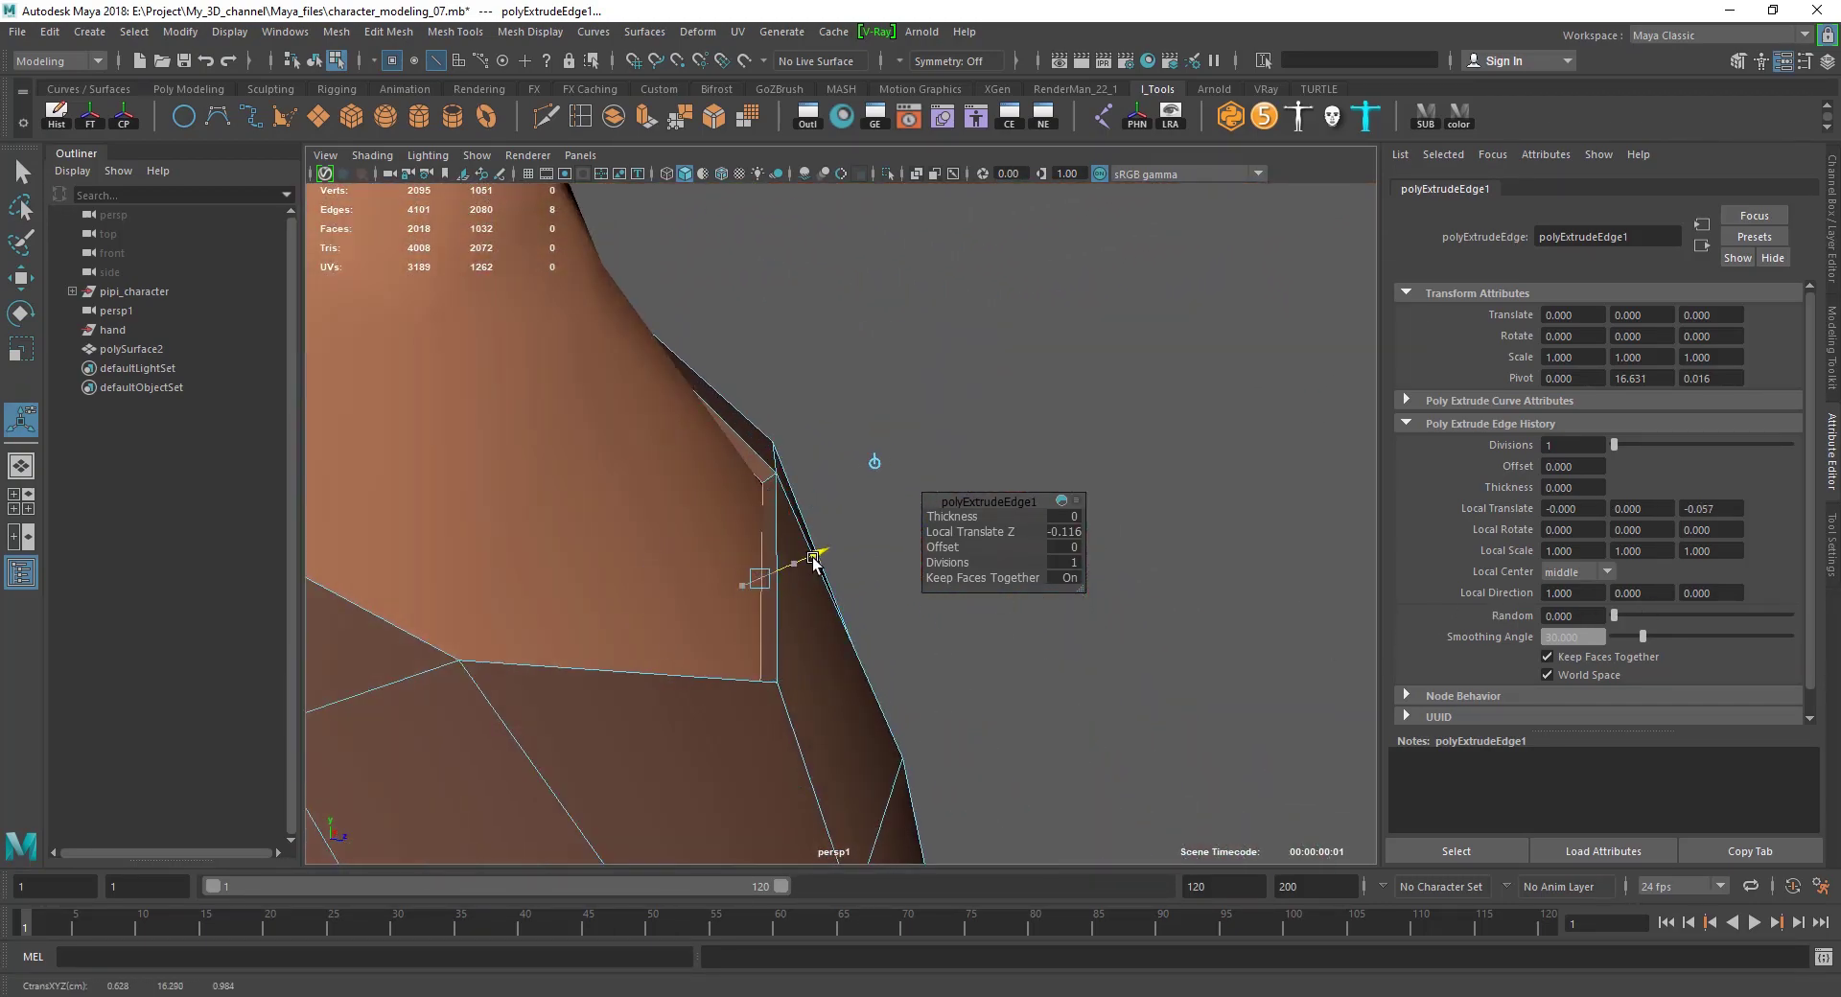
left_click(1058, 482)
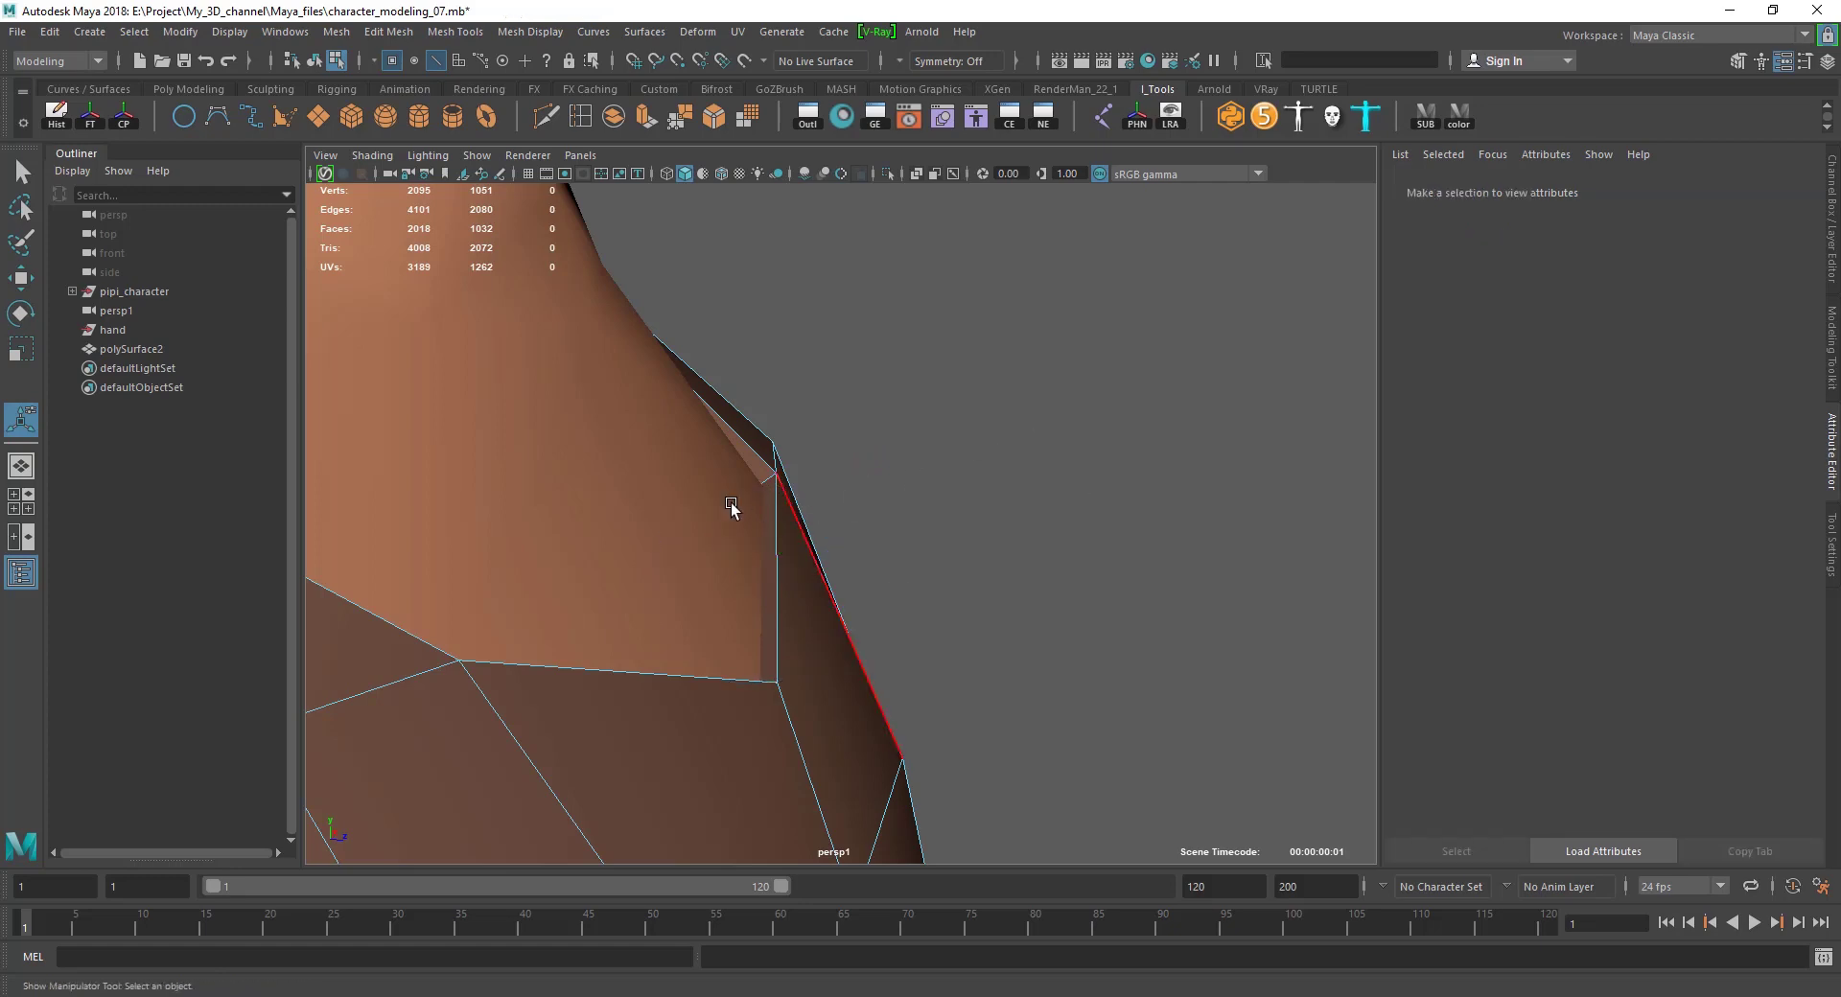
left_click_drag(889, 426, 909, 613, "alt")
mouse_move(909, 614)
right_mouse_down("alt")
mouse_move(814, 624)
mouse_move(844, 611)
right_mouse_up("alt")
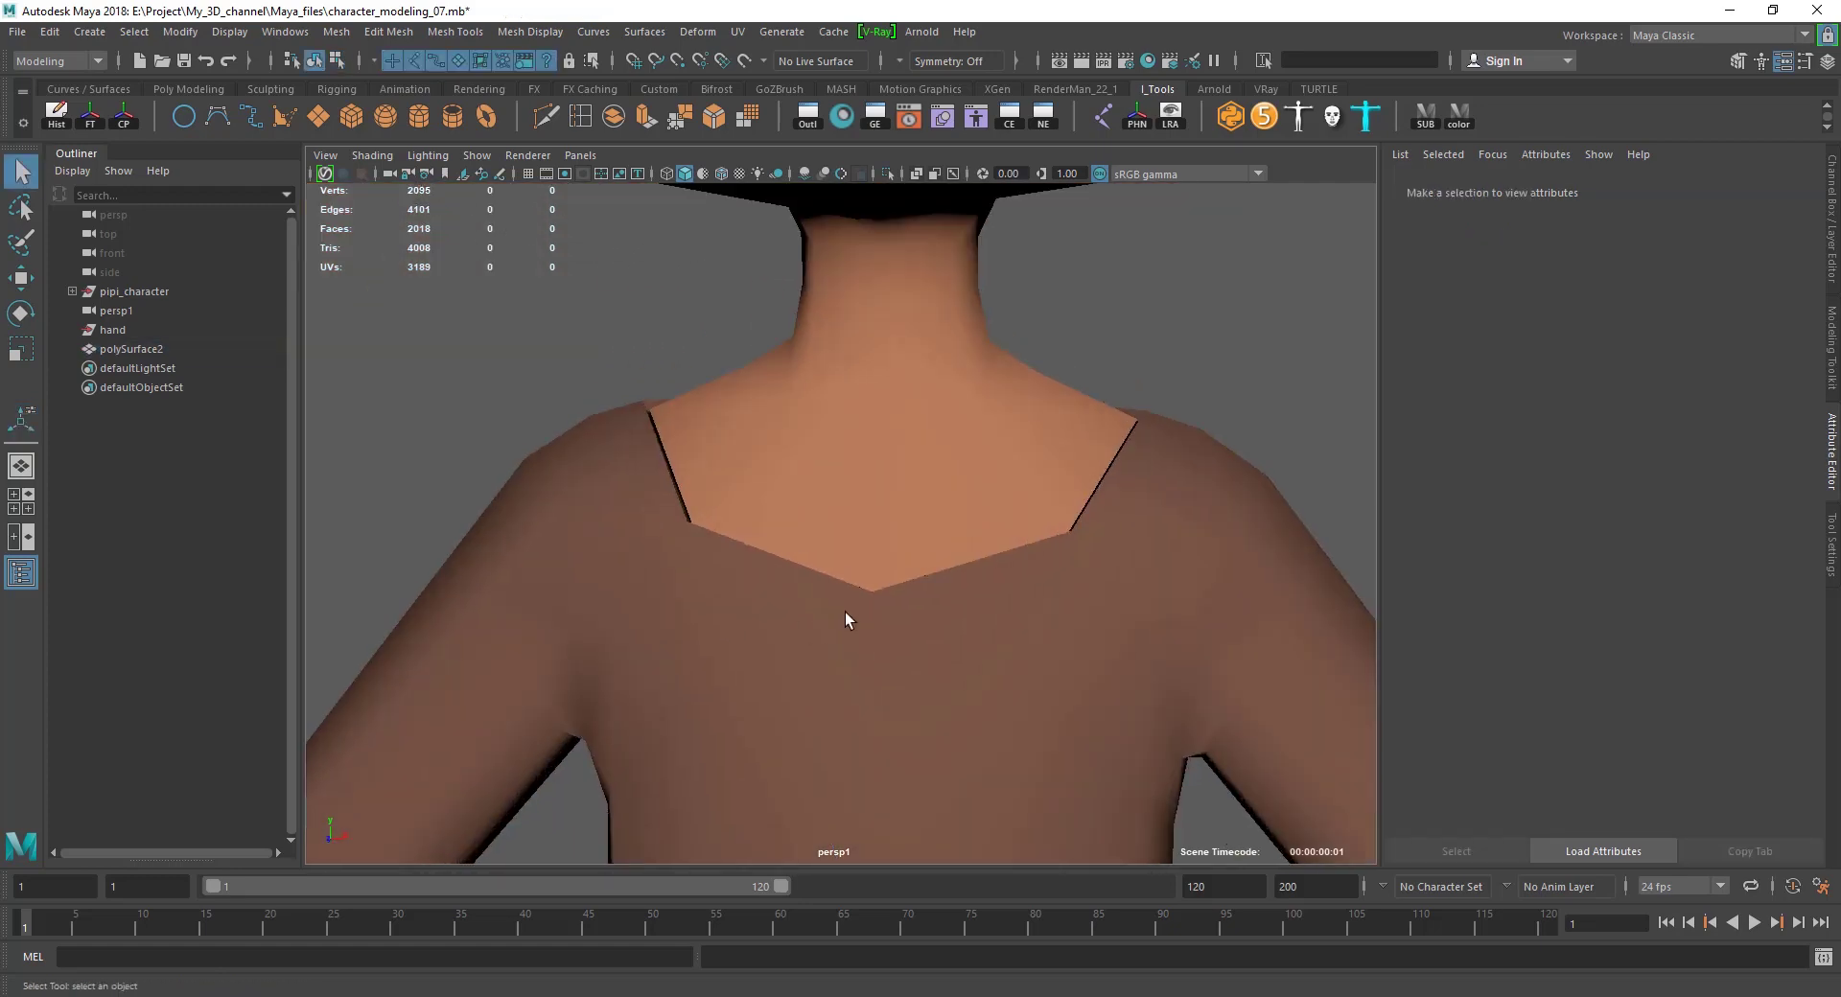
Clear the selection and select the neck base edges on pipi_face.
left_click(843, 612)
left_click(553, 32)
left_click(587, 328)
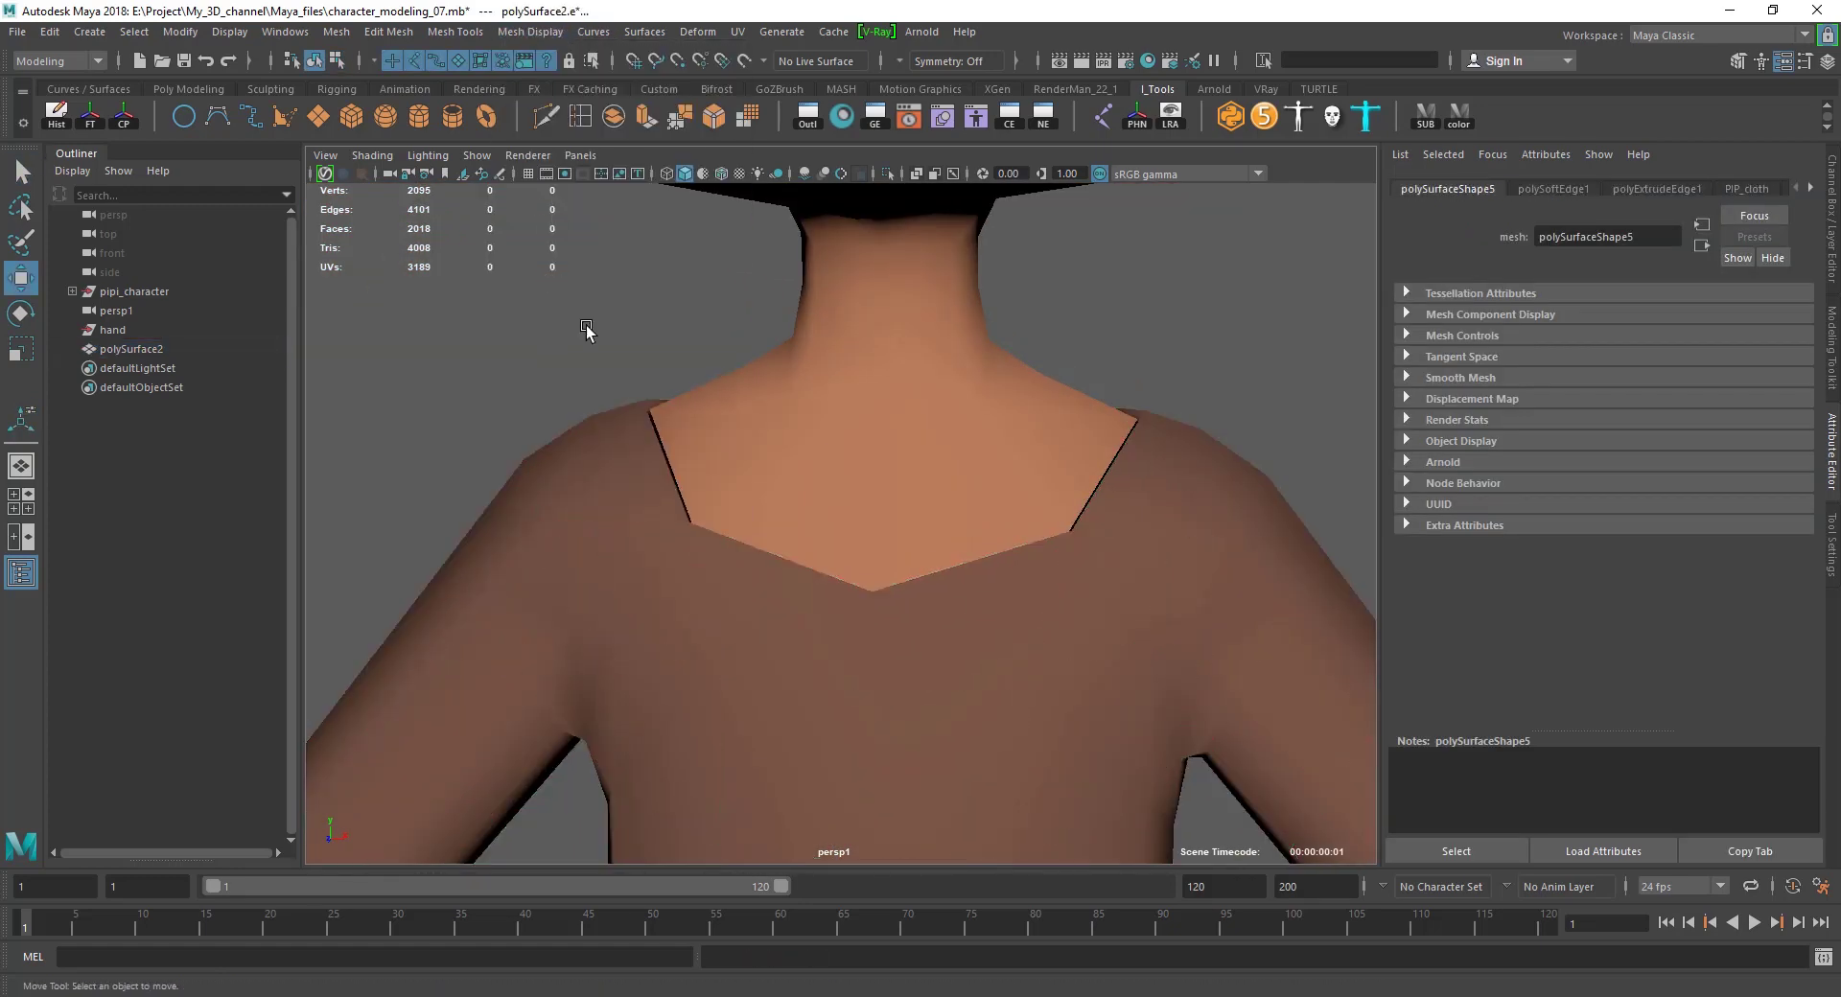
left_click_drag(587, 328, 813, 623, "alt")
key("w")
left_click(890, 535)
scroll(882, 534, "down", 3)
scroll(879, 527, "up", 3)
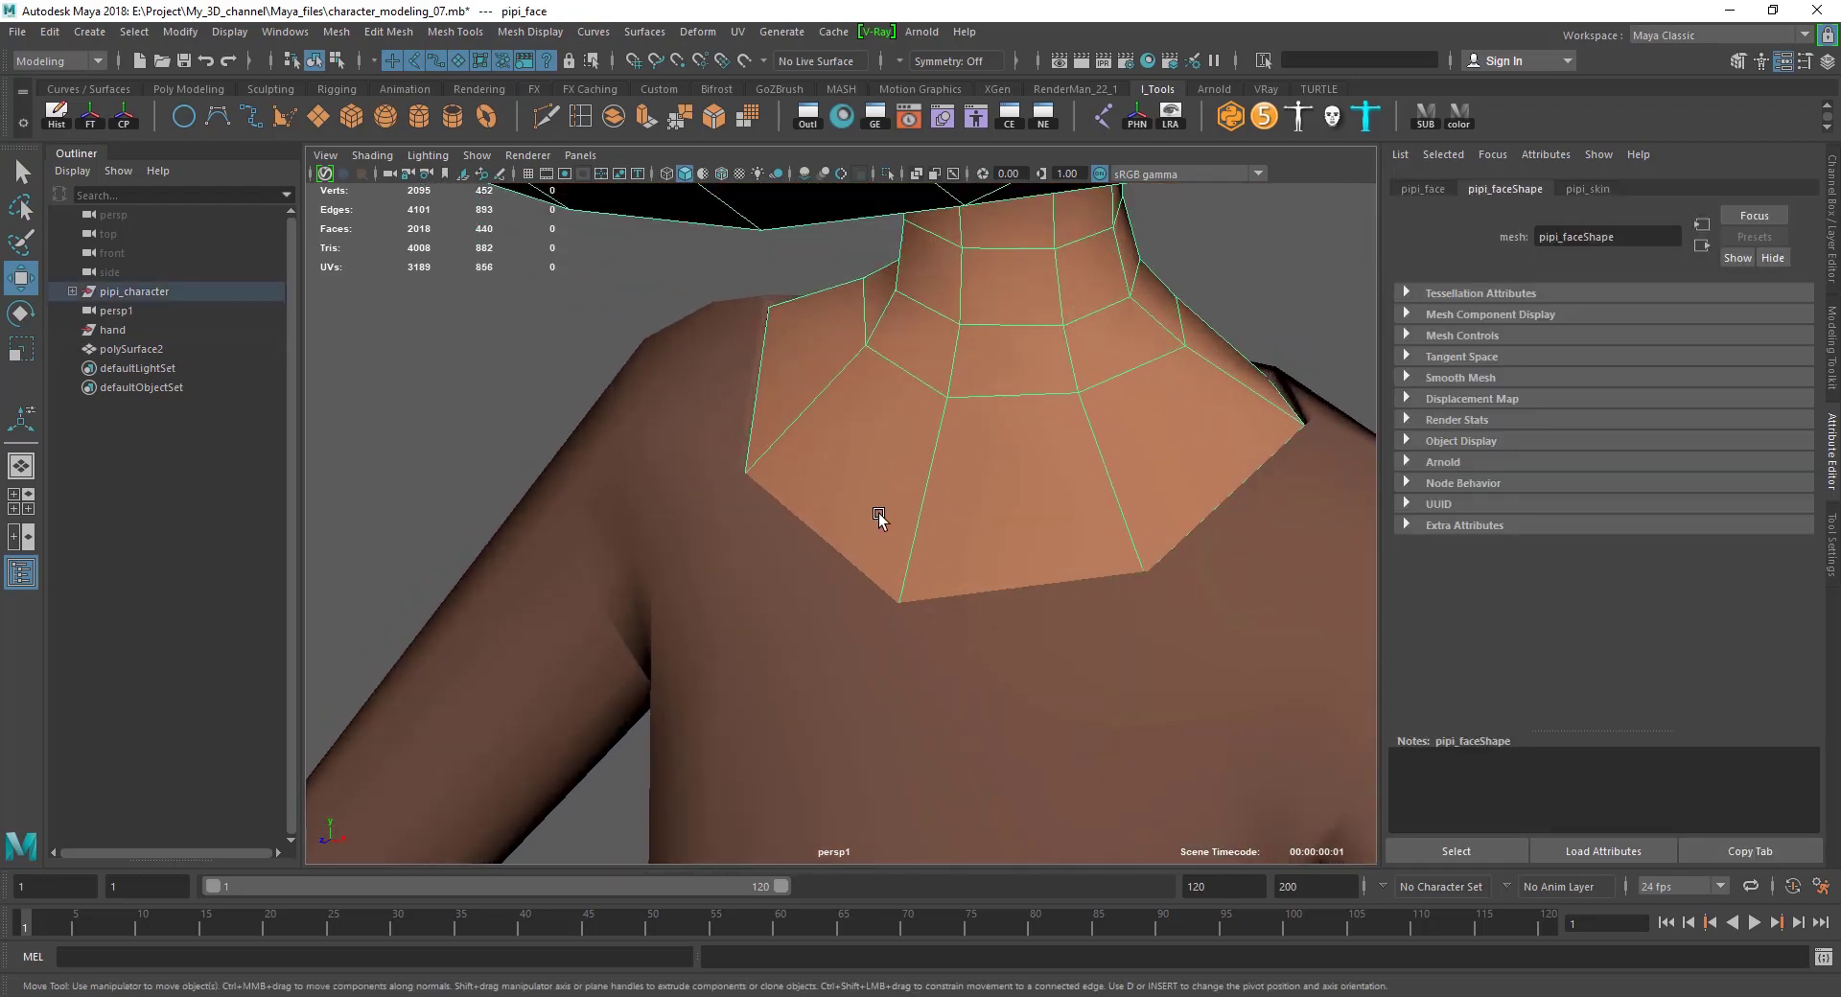
mouse_move(879, 517)
left_mouse_down("alt")
mouse_move(808, 519)
mouse_move(877, 537)
left_mouse_up("alt")
scroll(886, 412, "down", 3)
Scale the neck base edges out slightly and raise them toward the collar.
key("r")
scroll(877, 535, "up", 3)
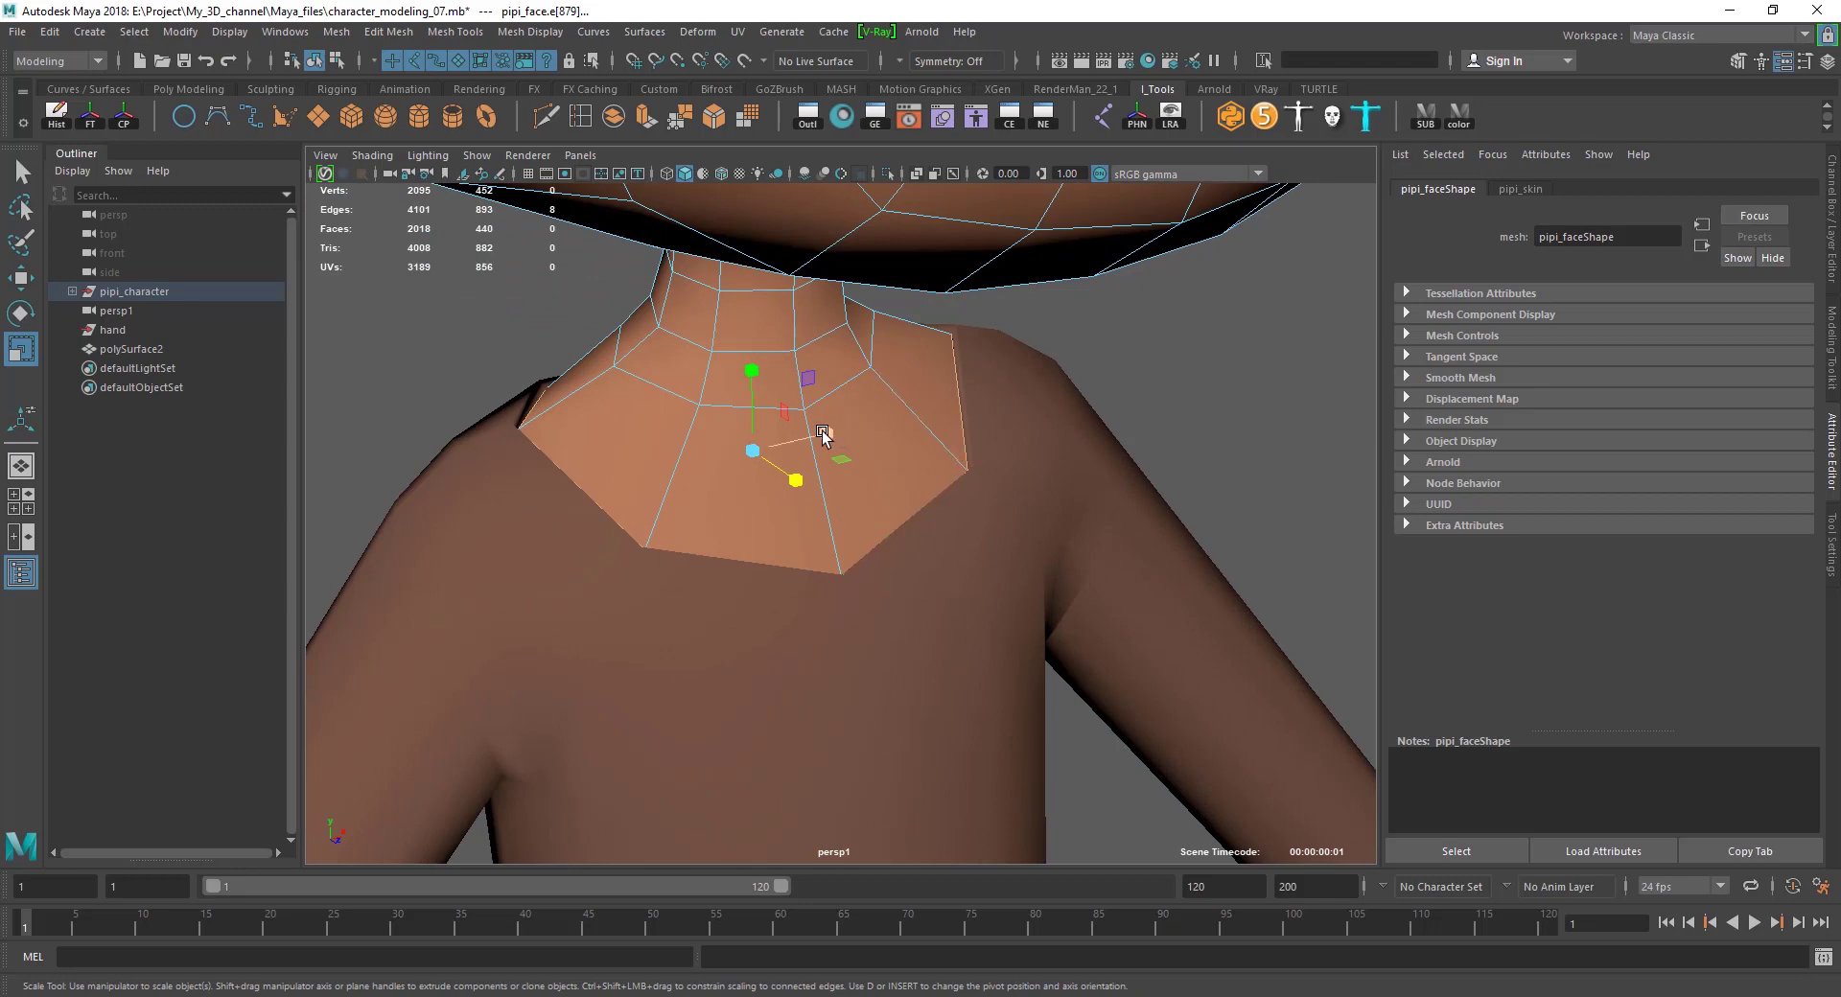
left_click_drag(823, 433, 753, 369)
key("w")
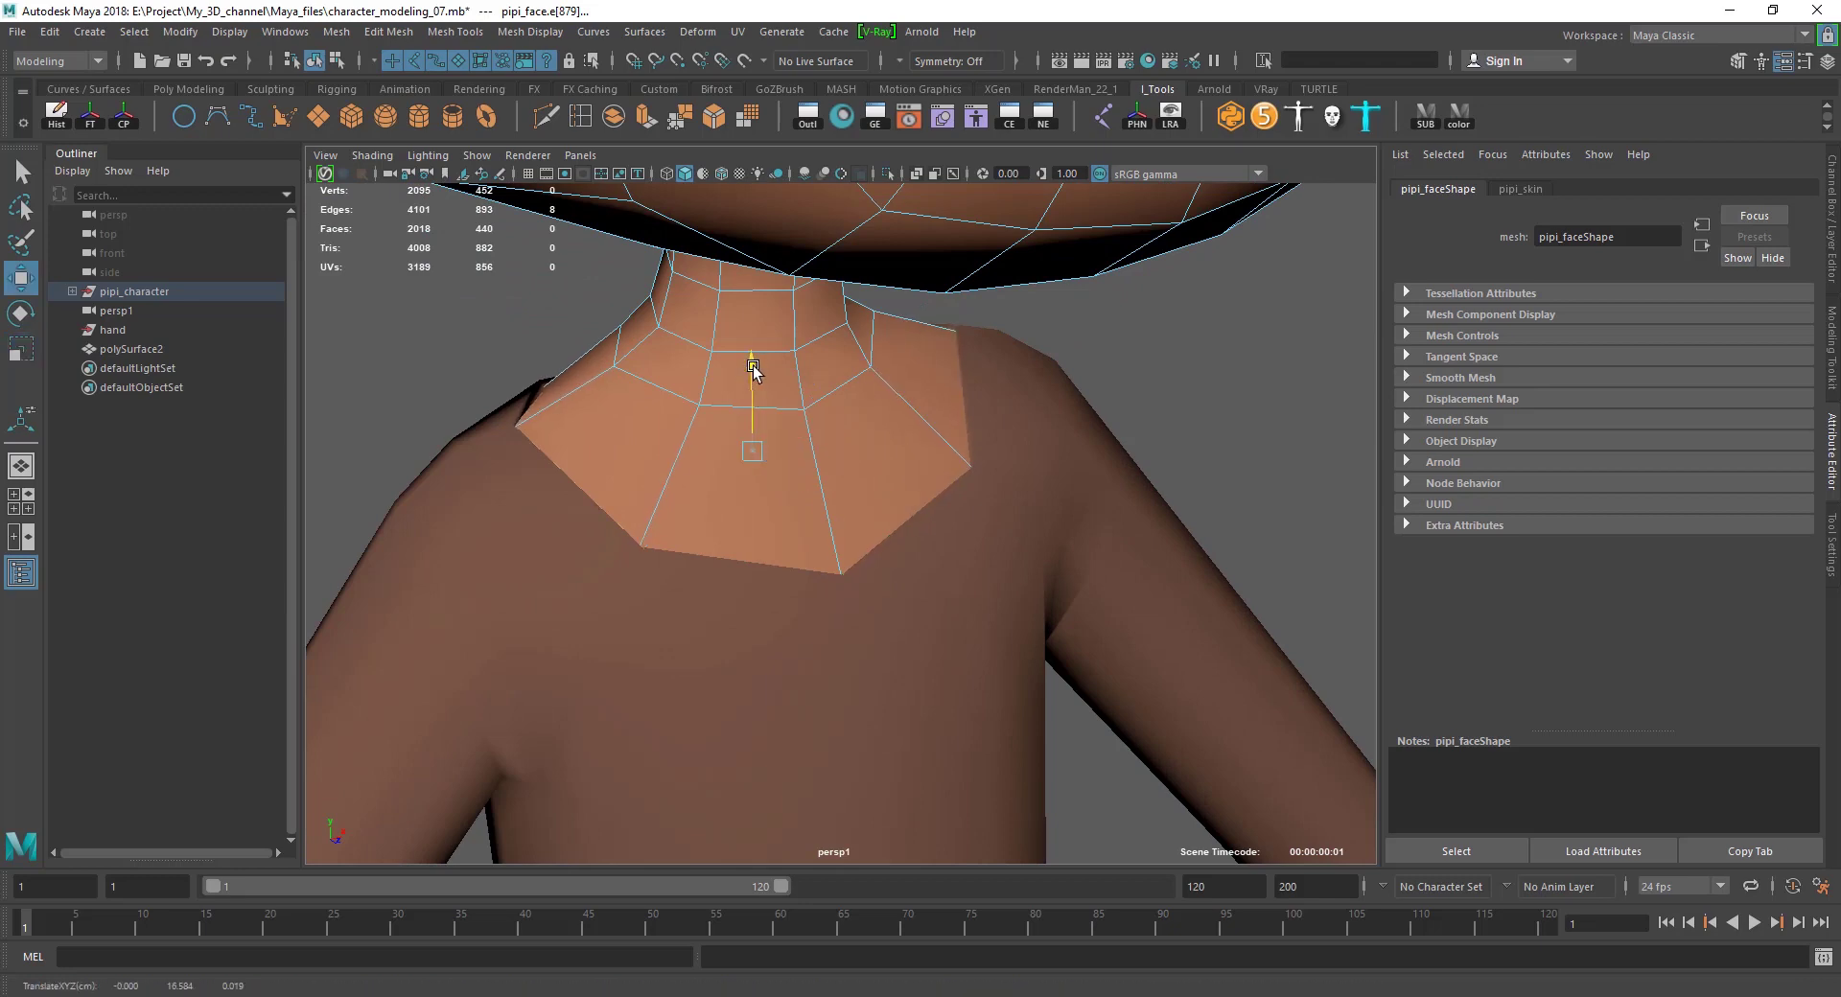
scroll(787, 498, "down", 2)
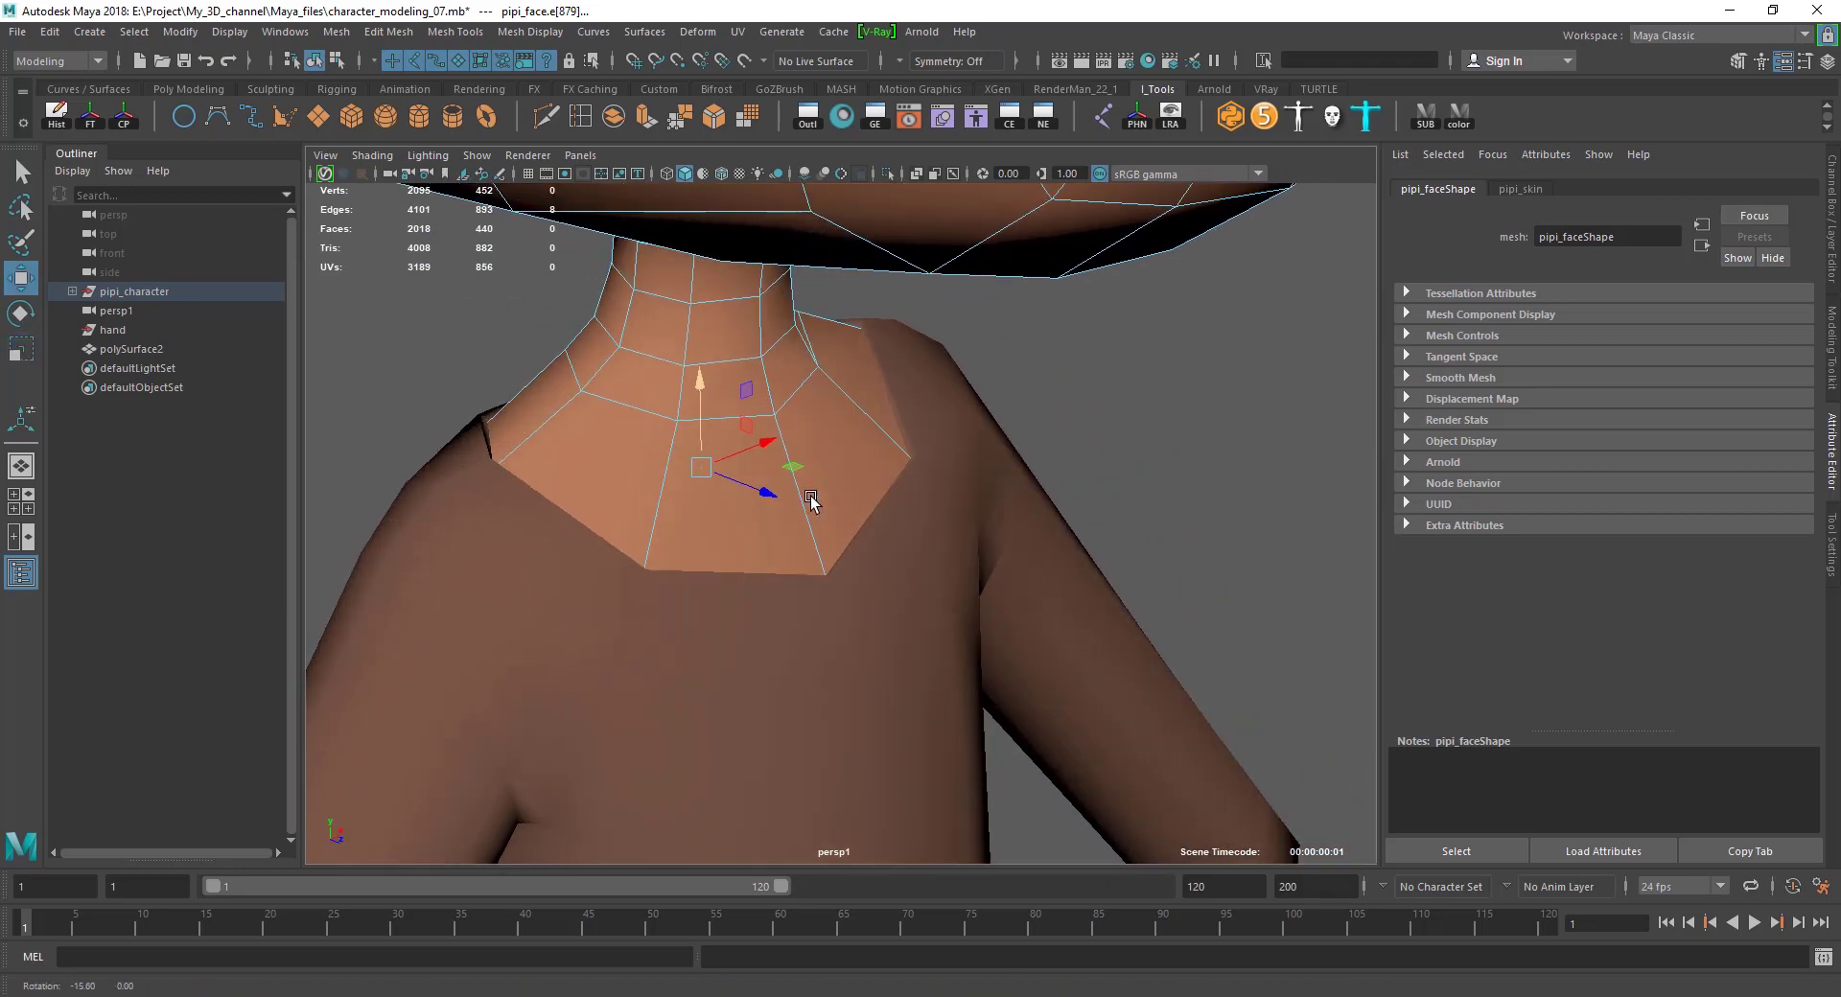
scroll(809, 497, "down", 2)
Check the fit in front view, undo a stray collar move, and return to perspective.
key("space")
key("space")
scroll(773, 533, "up", 2)
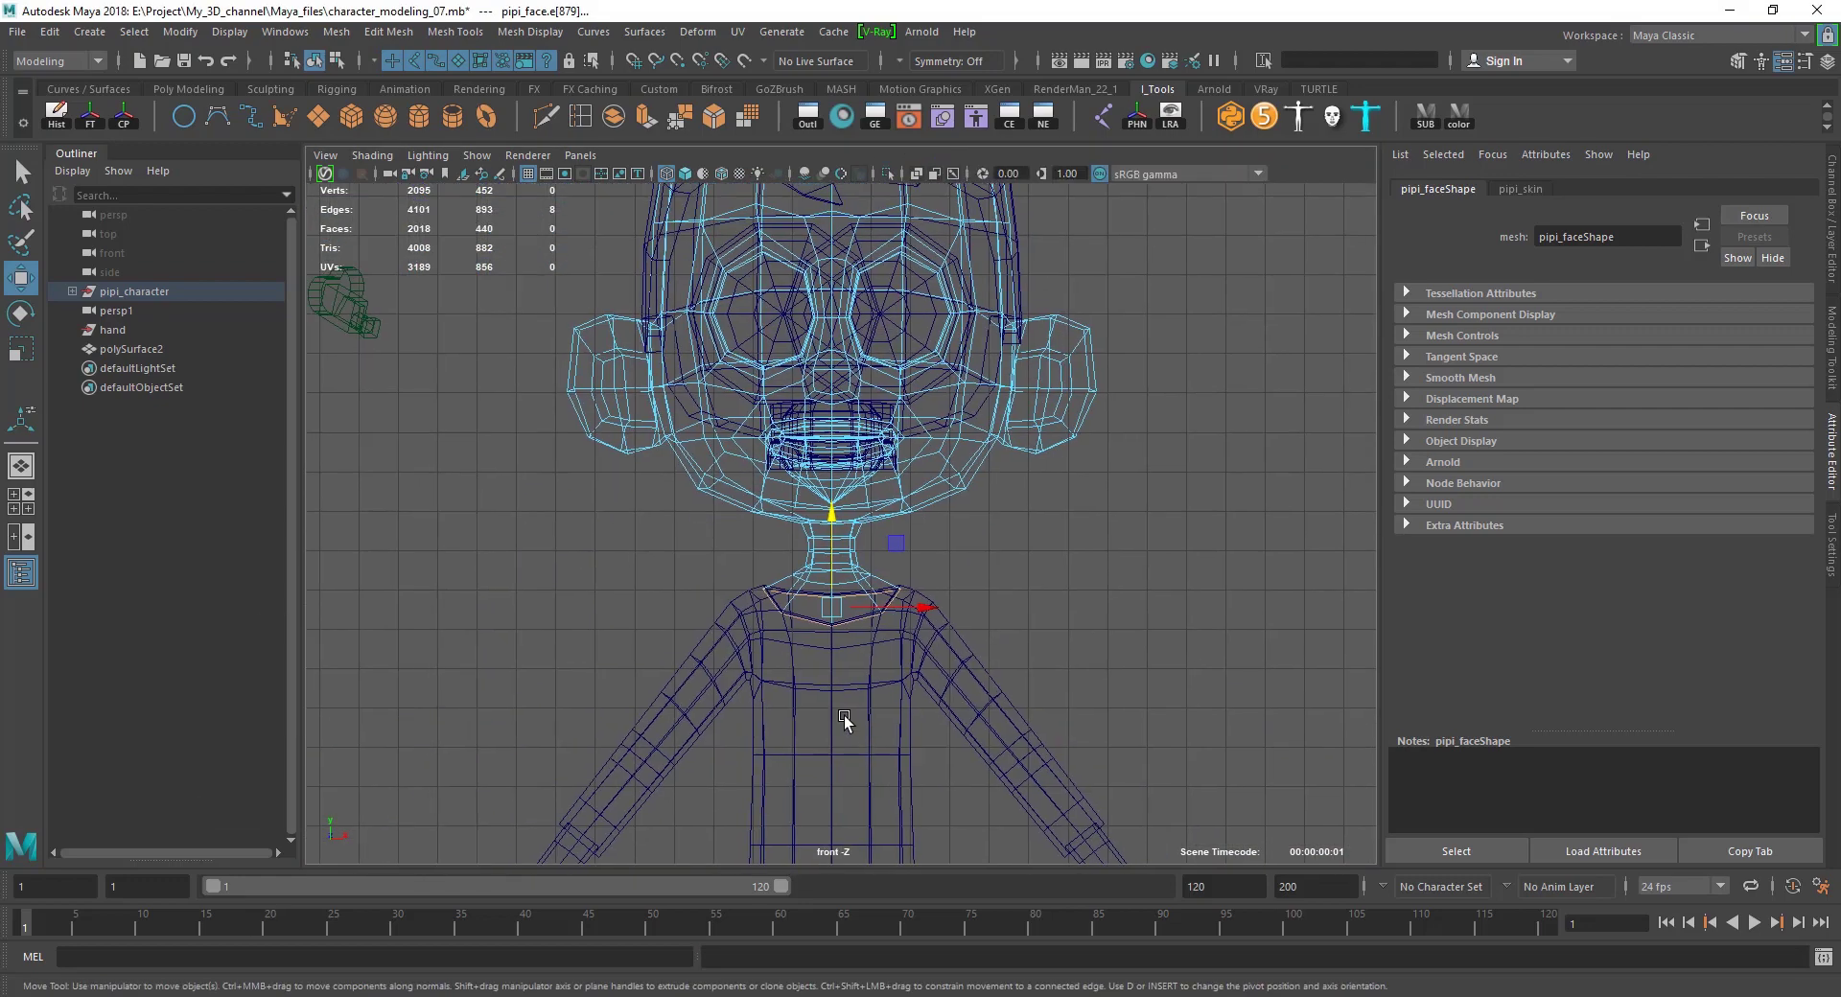
scroll(844, 719, "up", 3)
scroll(827, 765, "up", 2)
scroll(940, 437, "up", 1)
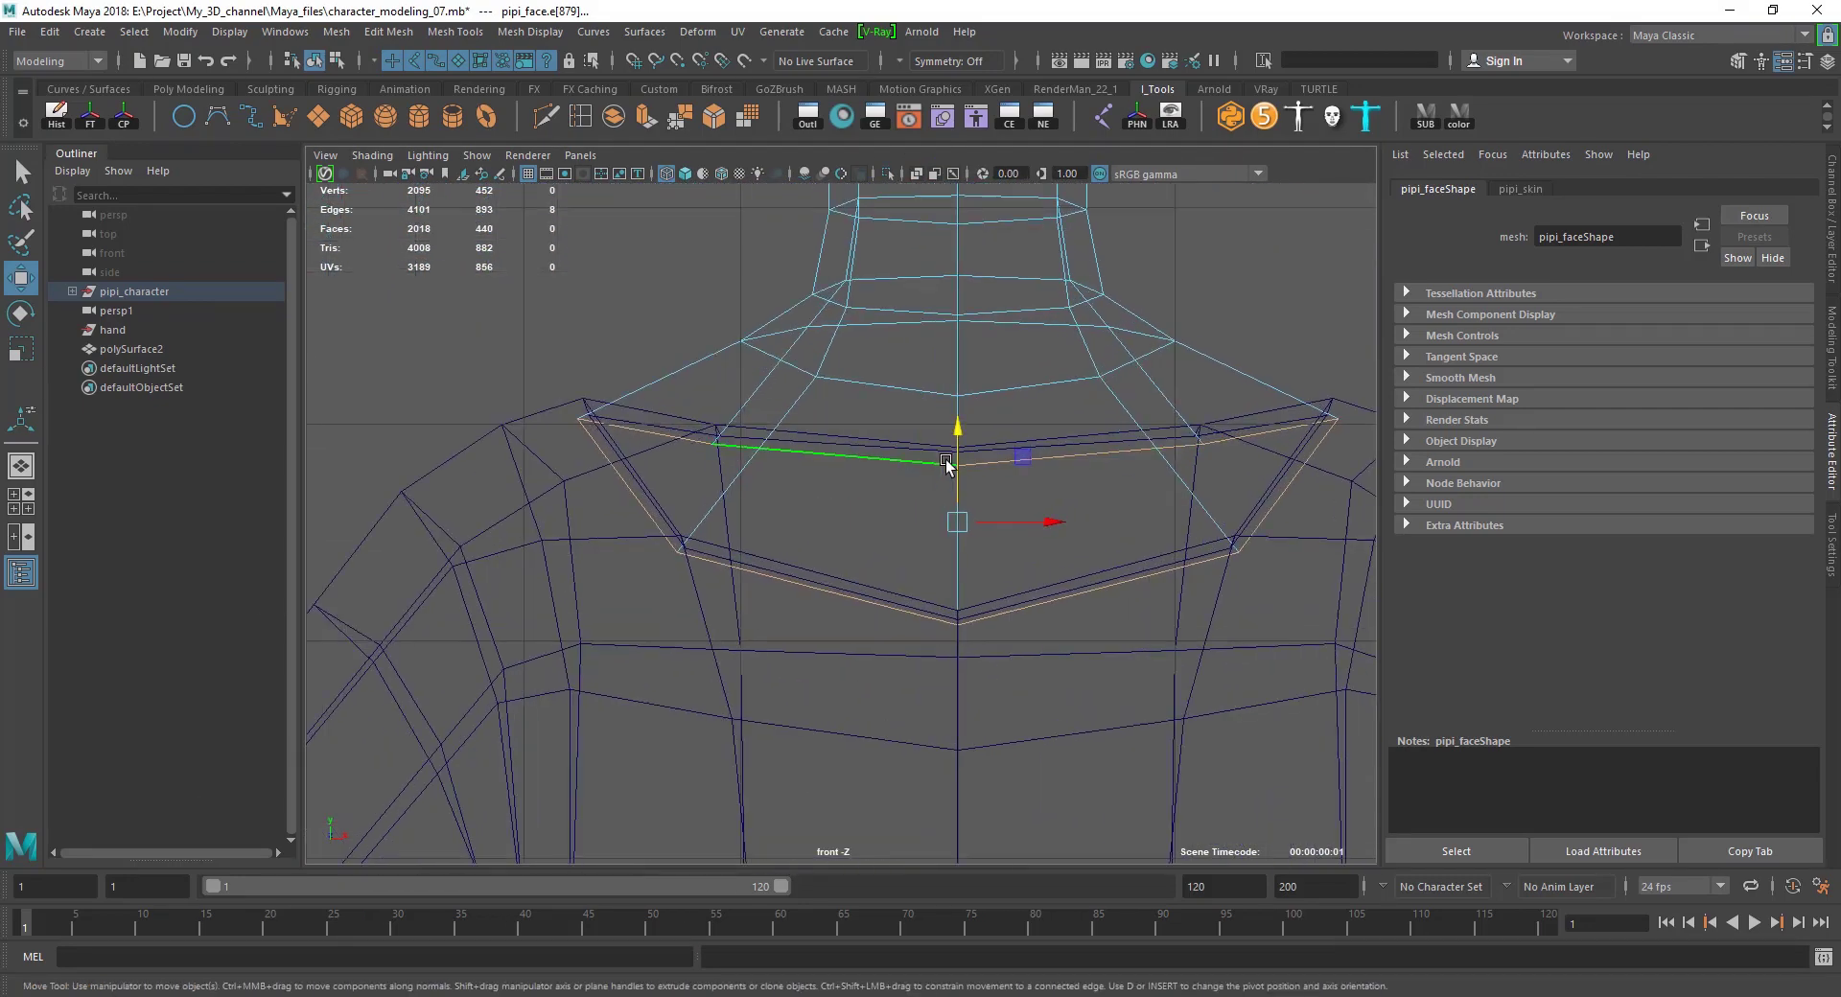
left_click_drag(961, 443, 958, 423)
key("ctrl+z")
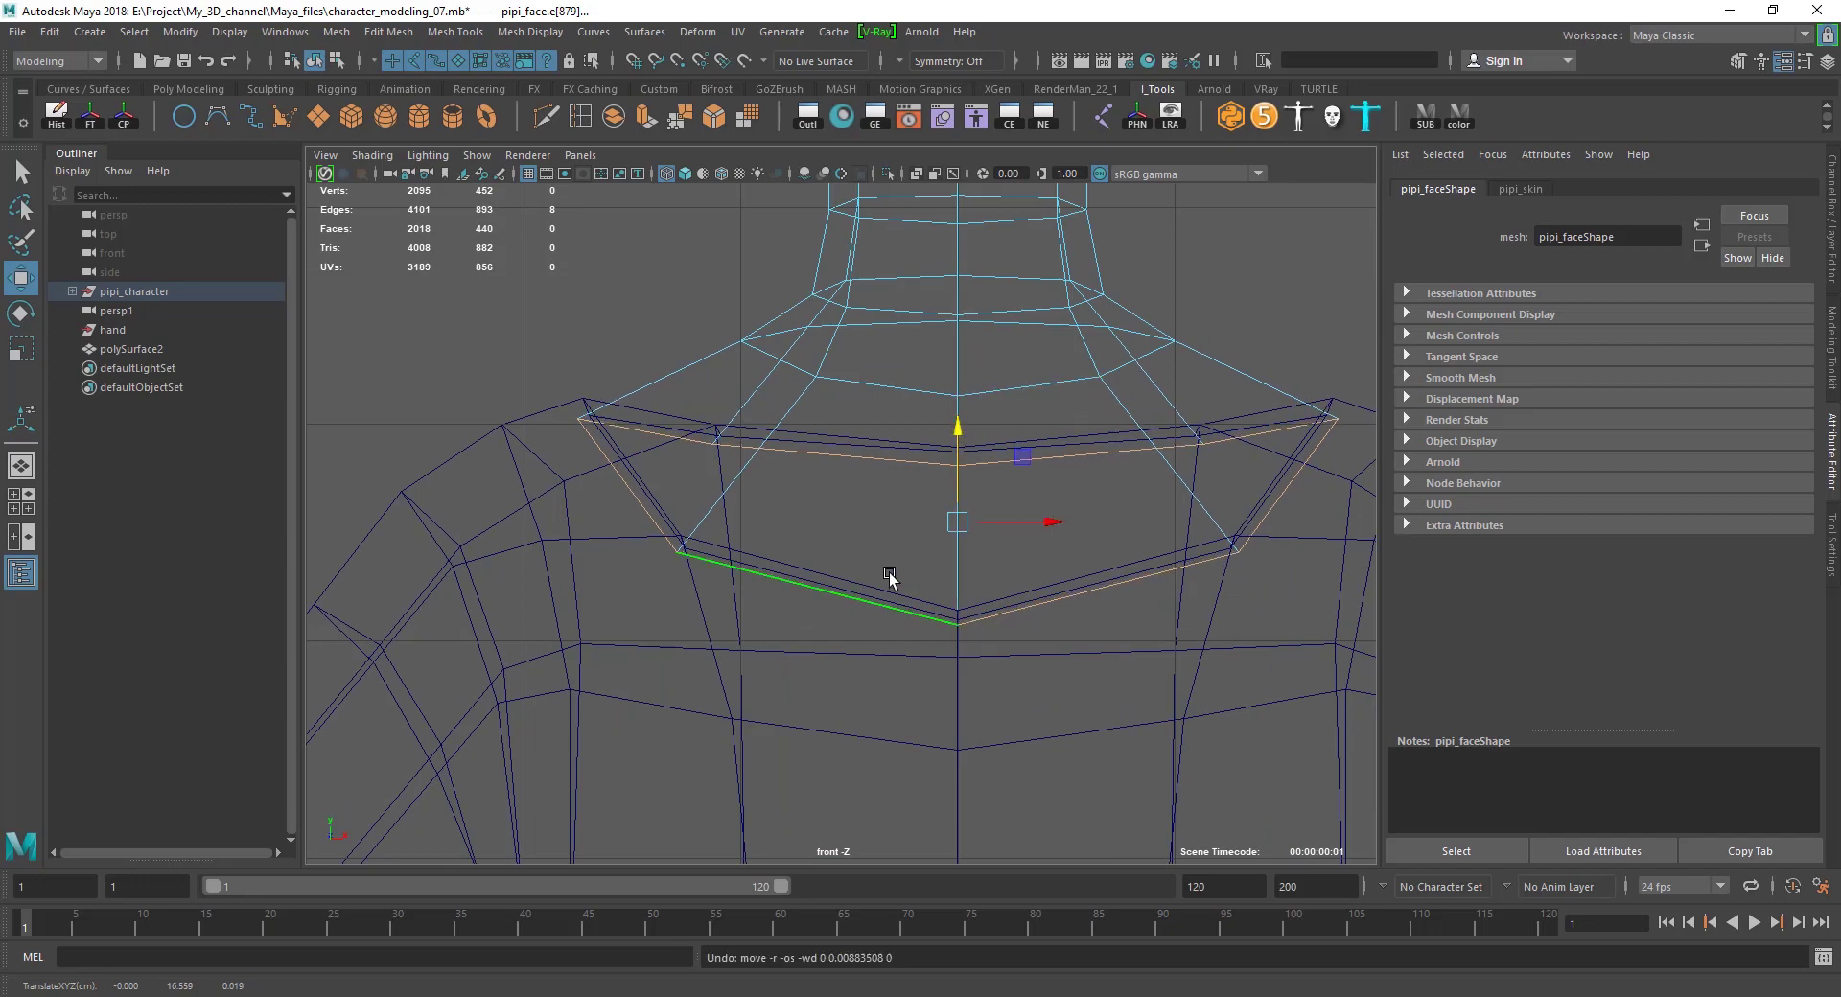
key("space")
key("space")
scroll(987, 526, "down", 3)
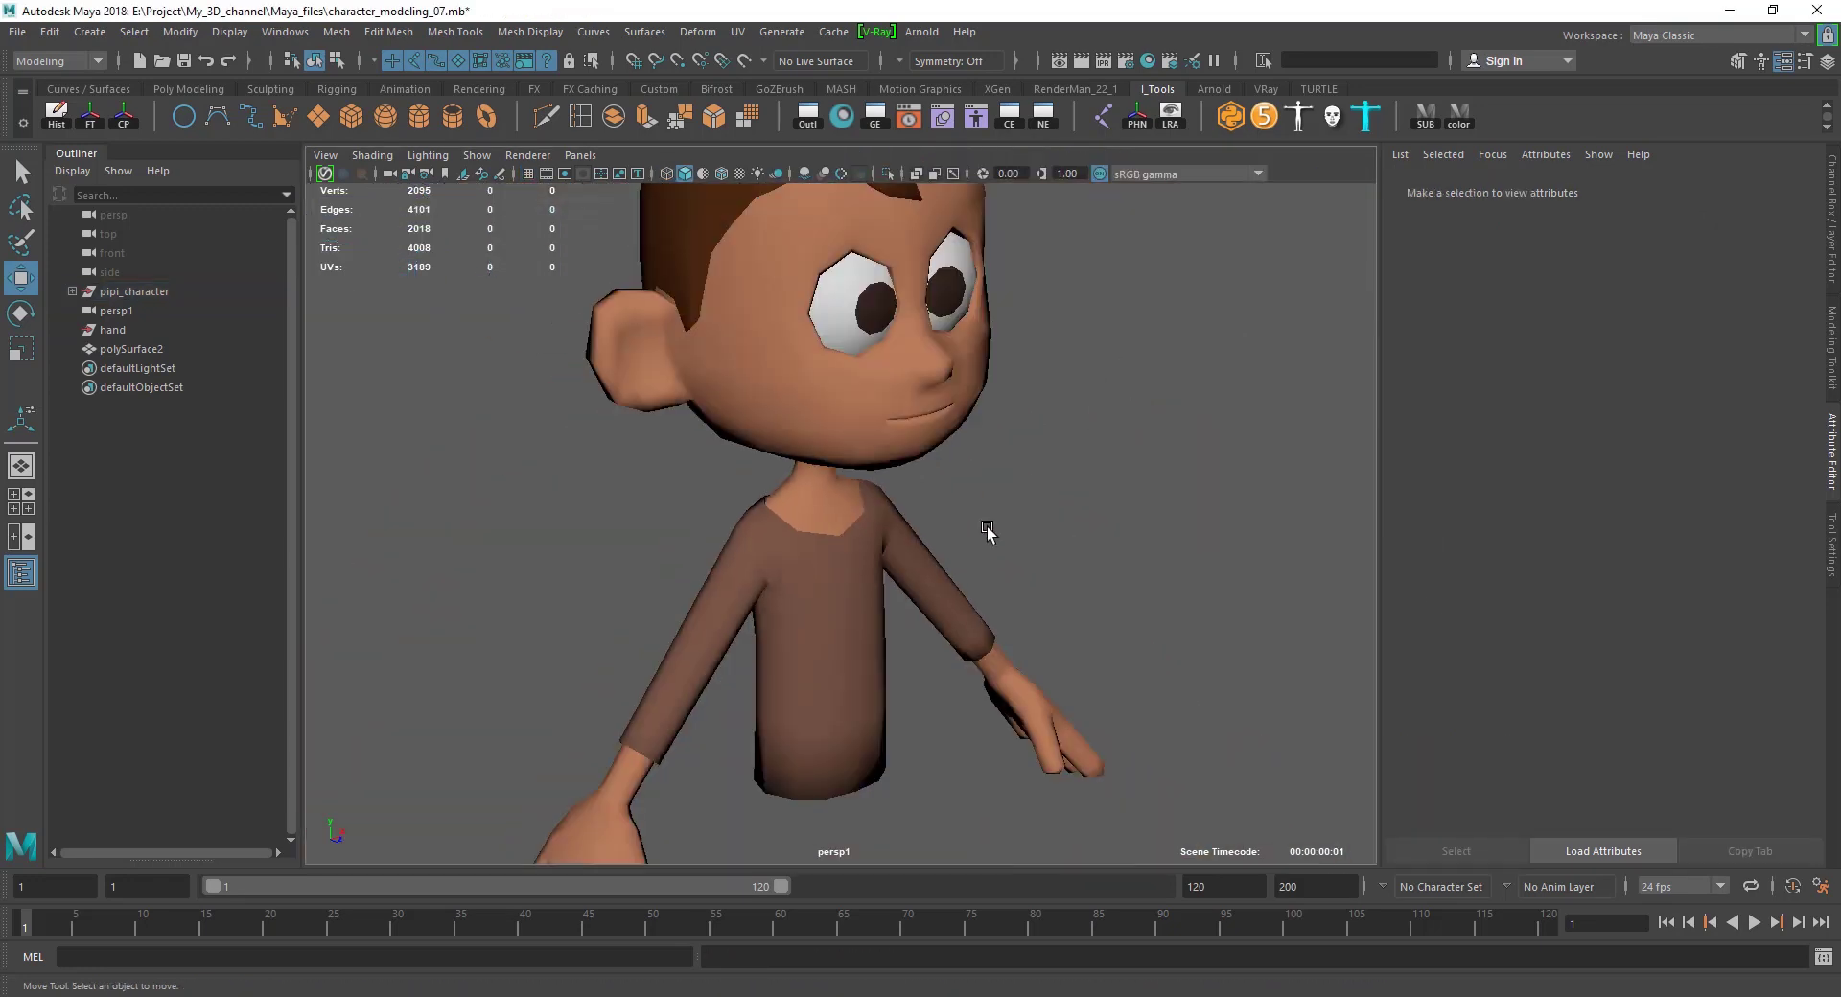
mouse_move(986, 527)
left_mouse_down("alt")
mouse_move(803, 612)
mouse_move(773, 575)
left_mouse_up("alt")
scroll(909, 485, "up", 5)
Pick a shirt collar vertex near the shoulder and pull it in toward the neck.
left_click(909, 485)
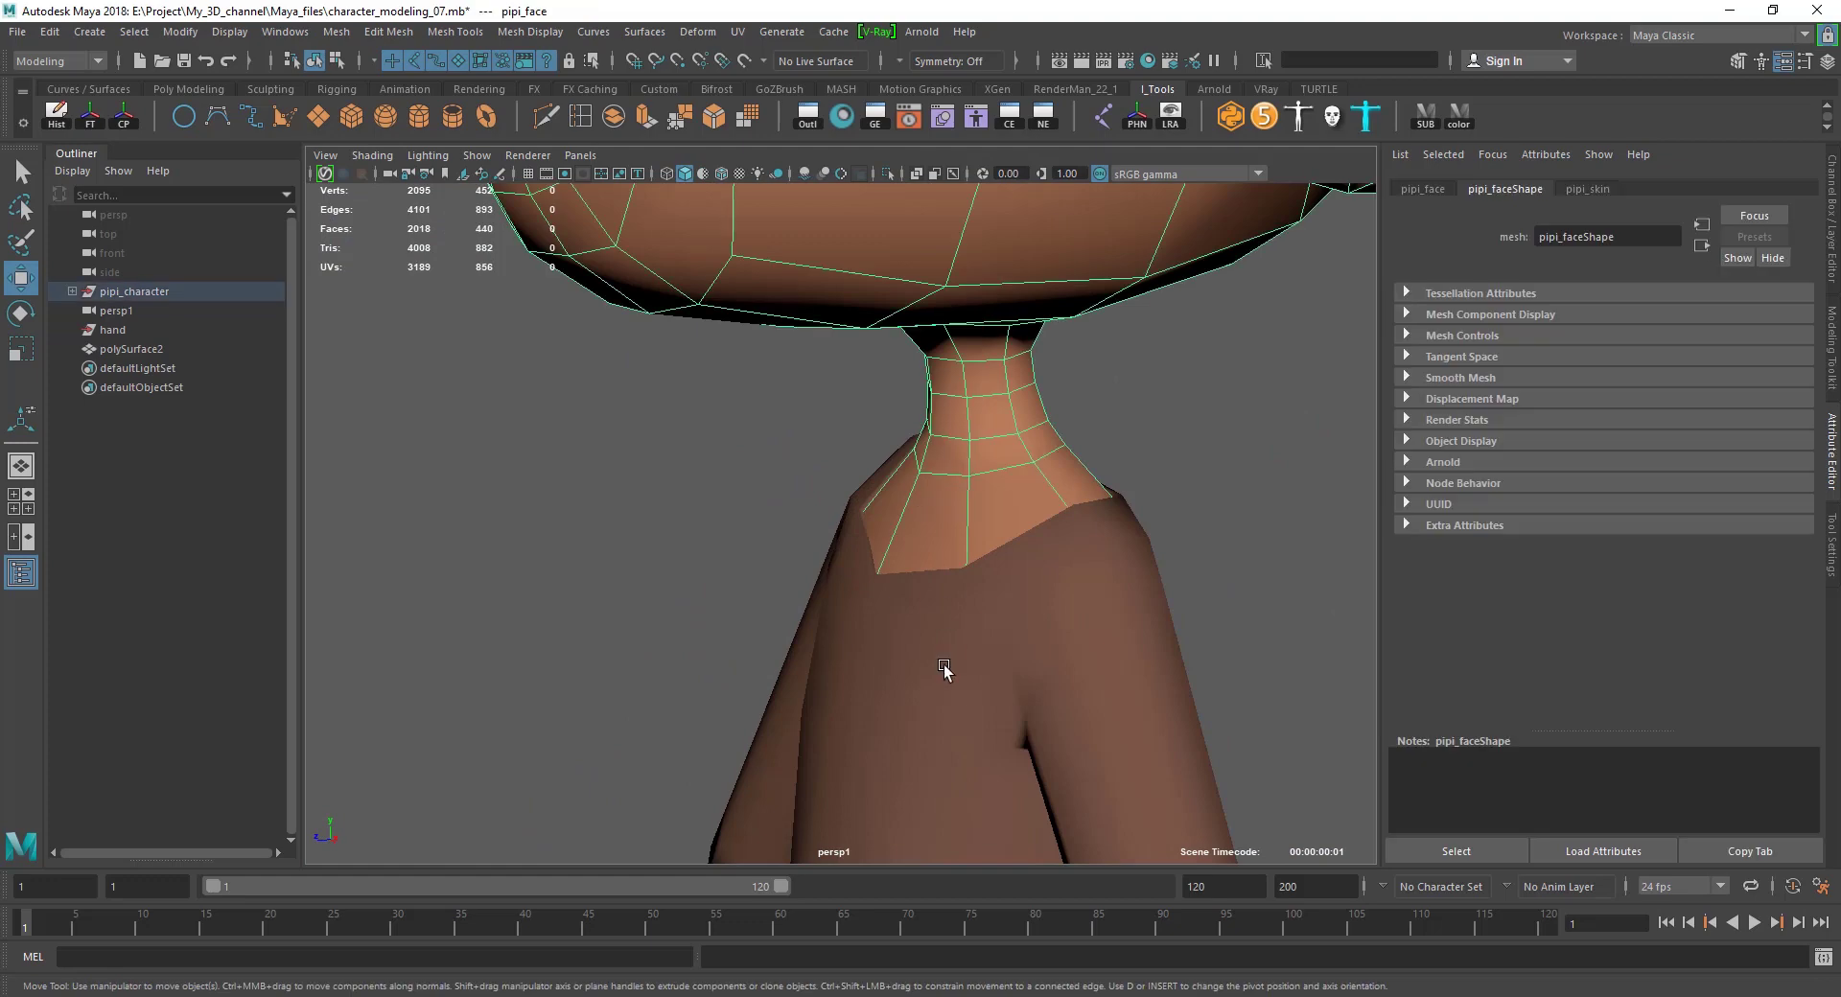
left_click(944, 664)
mouse_move(944, 664)
left_mouse_down("alt")
mouse_move(921, 689)
mouse_move(838, 688)
mouse_move(928, 686)
mouse_move(804, 620)
mouse_move(966, 620)
mouse_move(934, 635)
mouse_move(953, 592)
left_mouse_up("alt")
left_click(1049, 557)
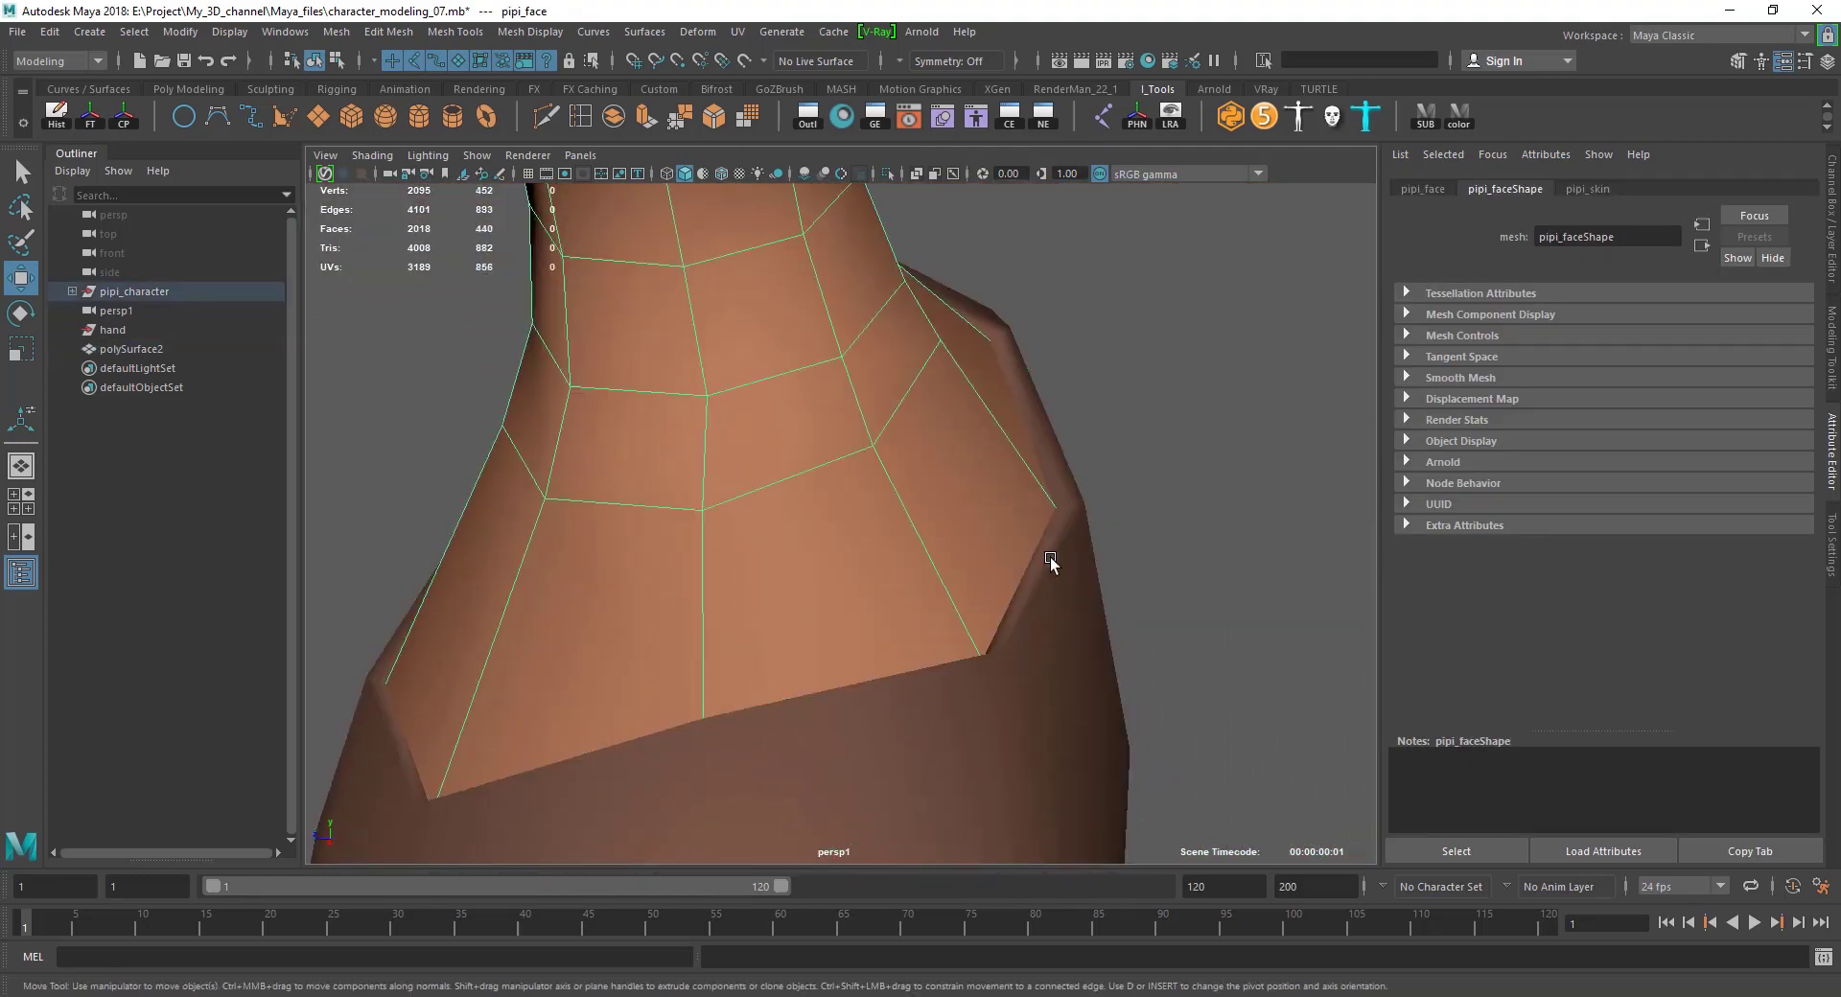
left_click(1072, 565)
key("F9")
left_click(1089, 534)
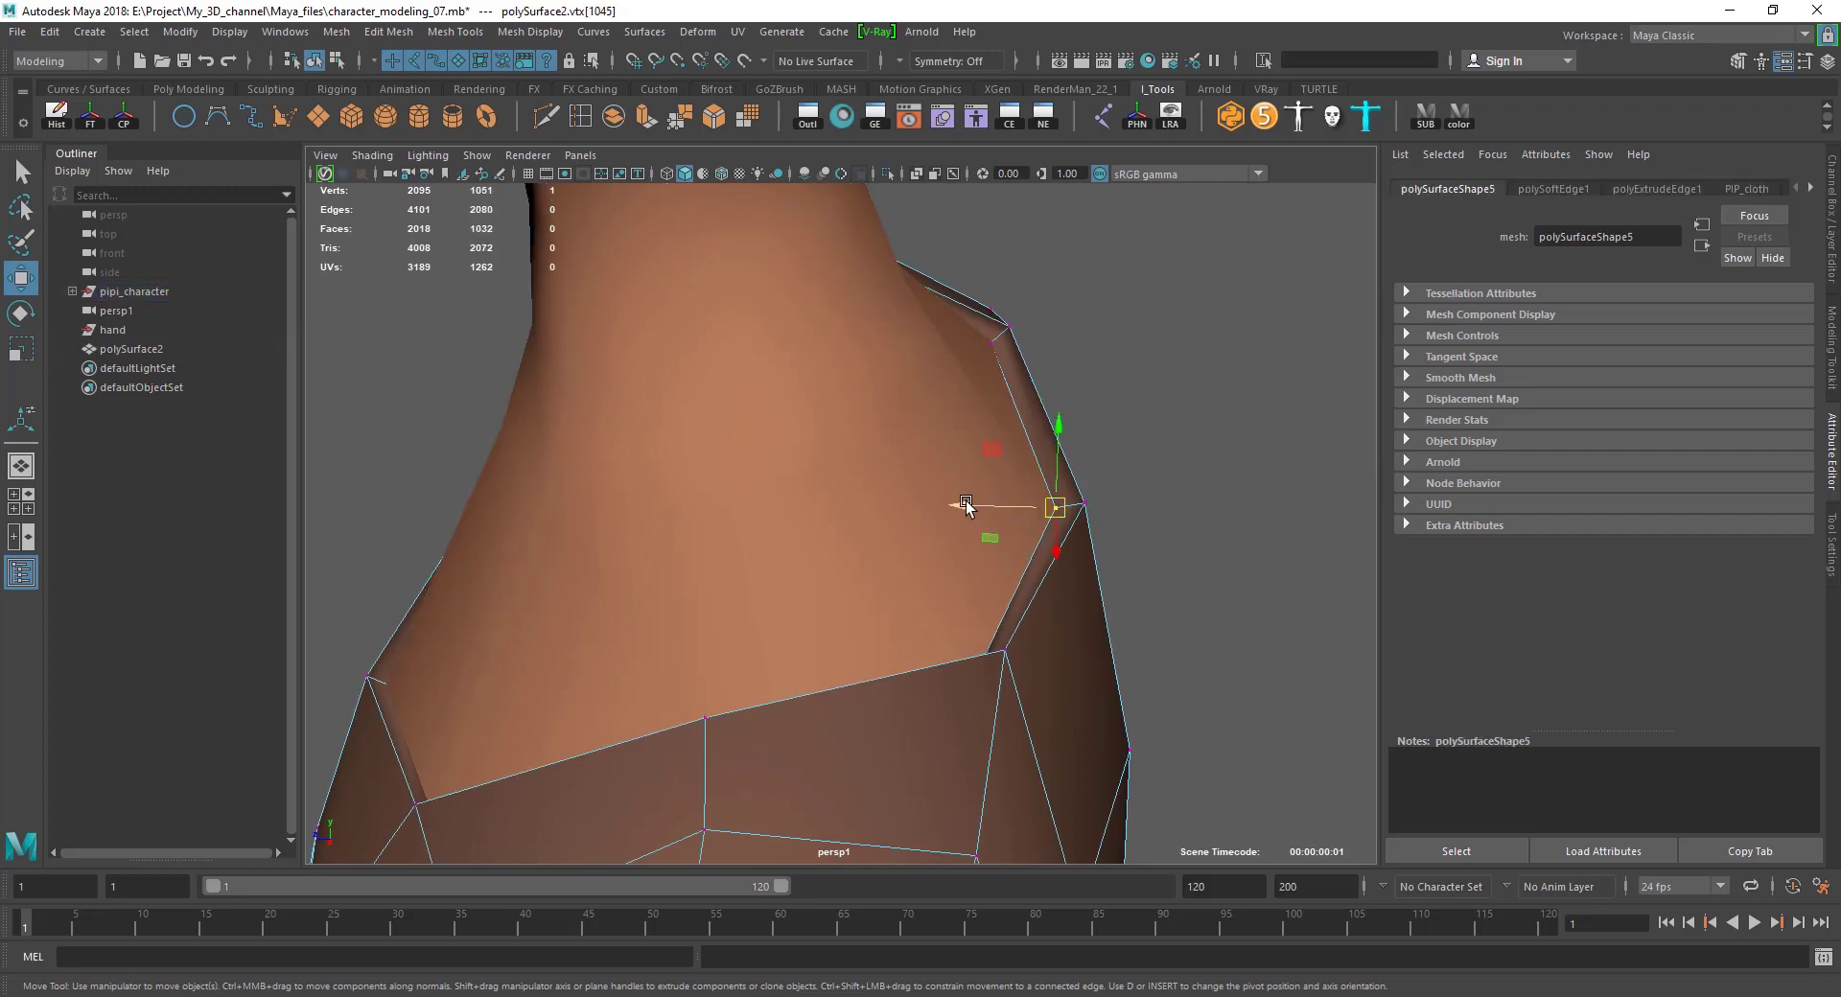
left_click_drag(965, 506, 958, 512)
left_click_drag(944, 644, 1073, 649, "alt")
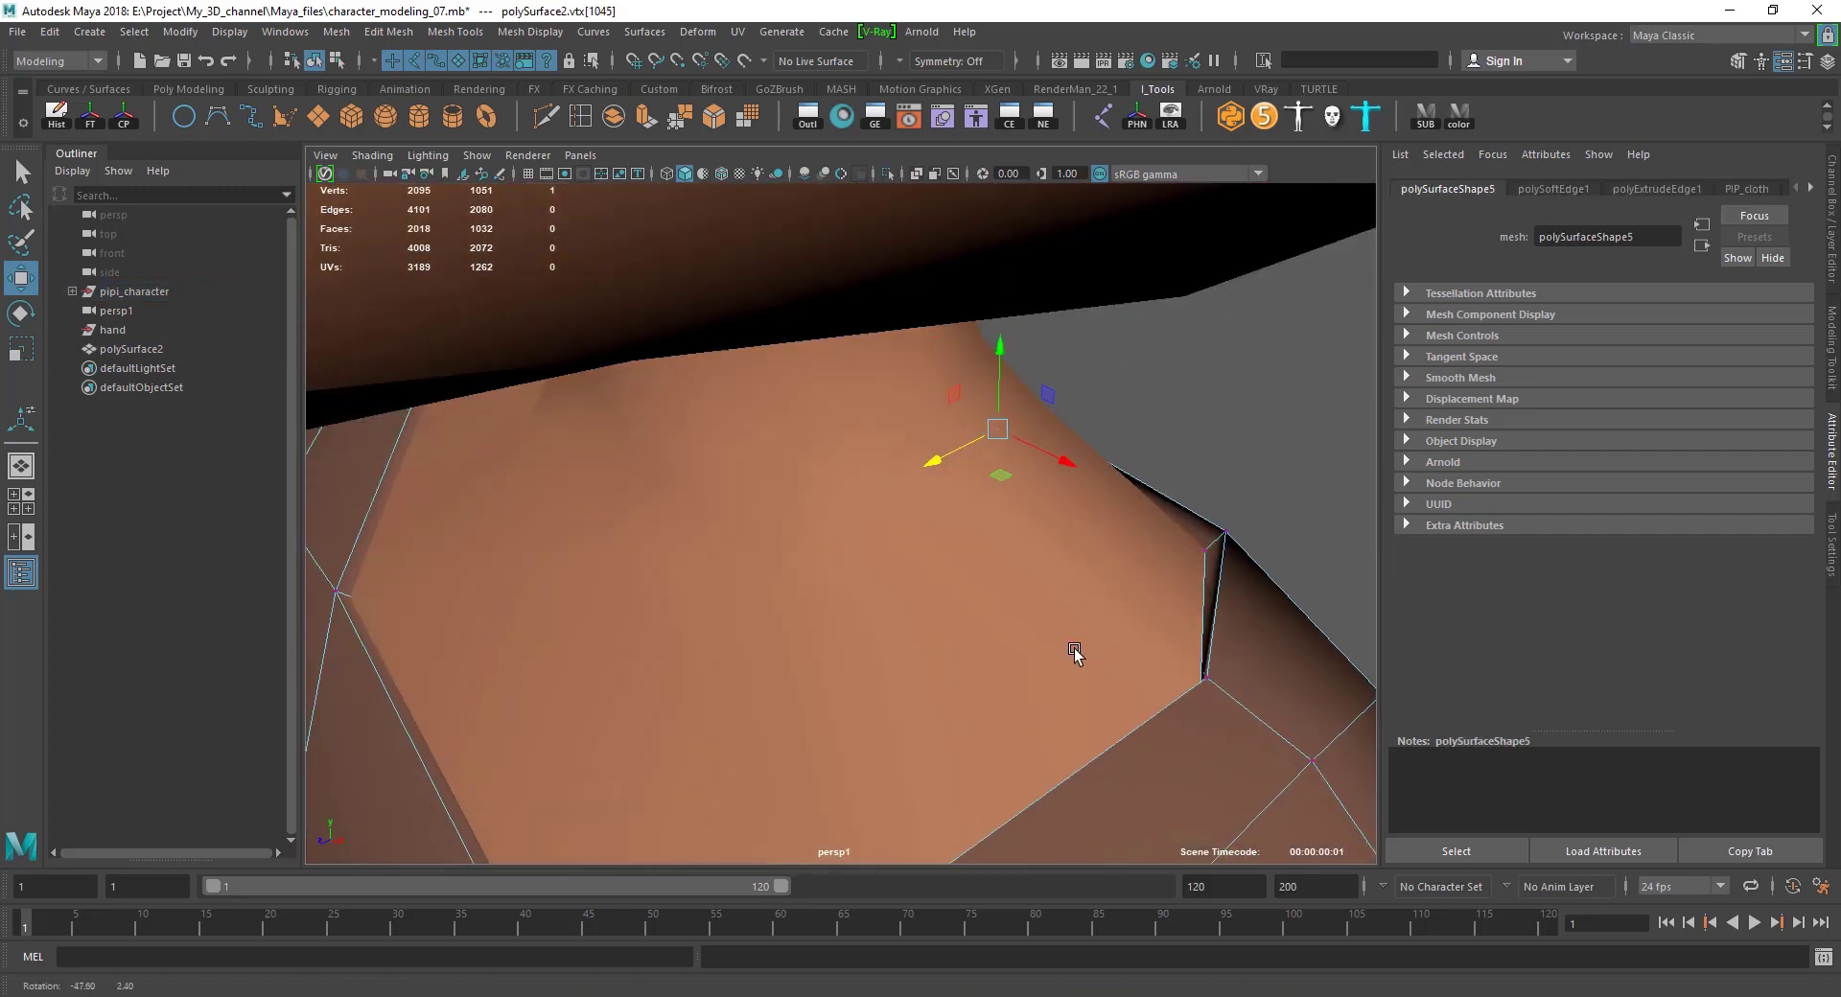
left_click(1196, 566)
left_click_drag(1197, 566, 916, 240, "alt")
Set Symmetry to Object X and move a shoulder collar vertex along component axes.
left_click(903, 62)
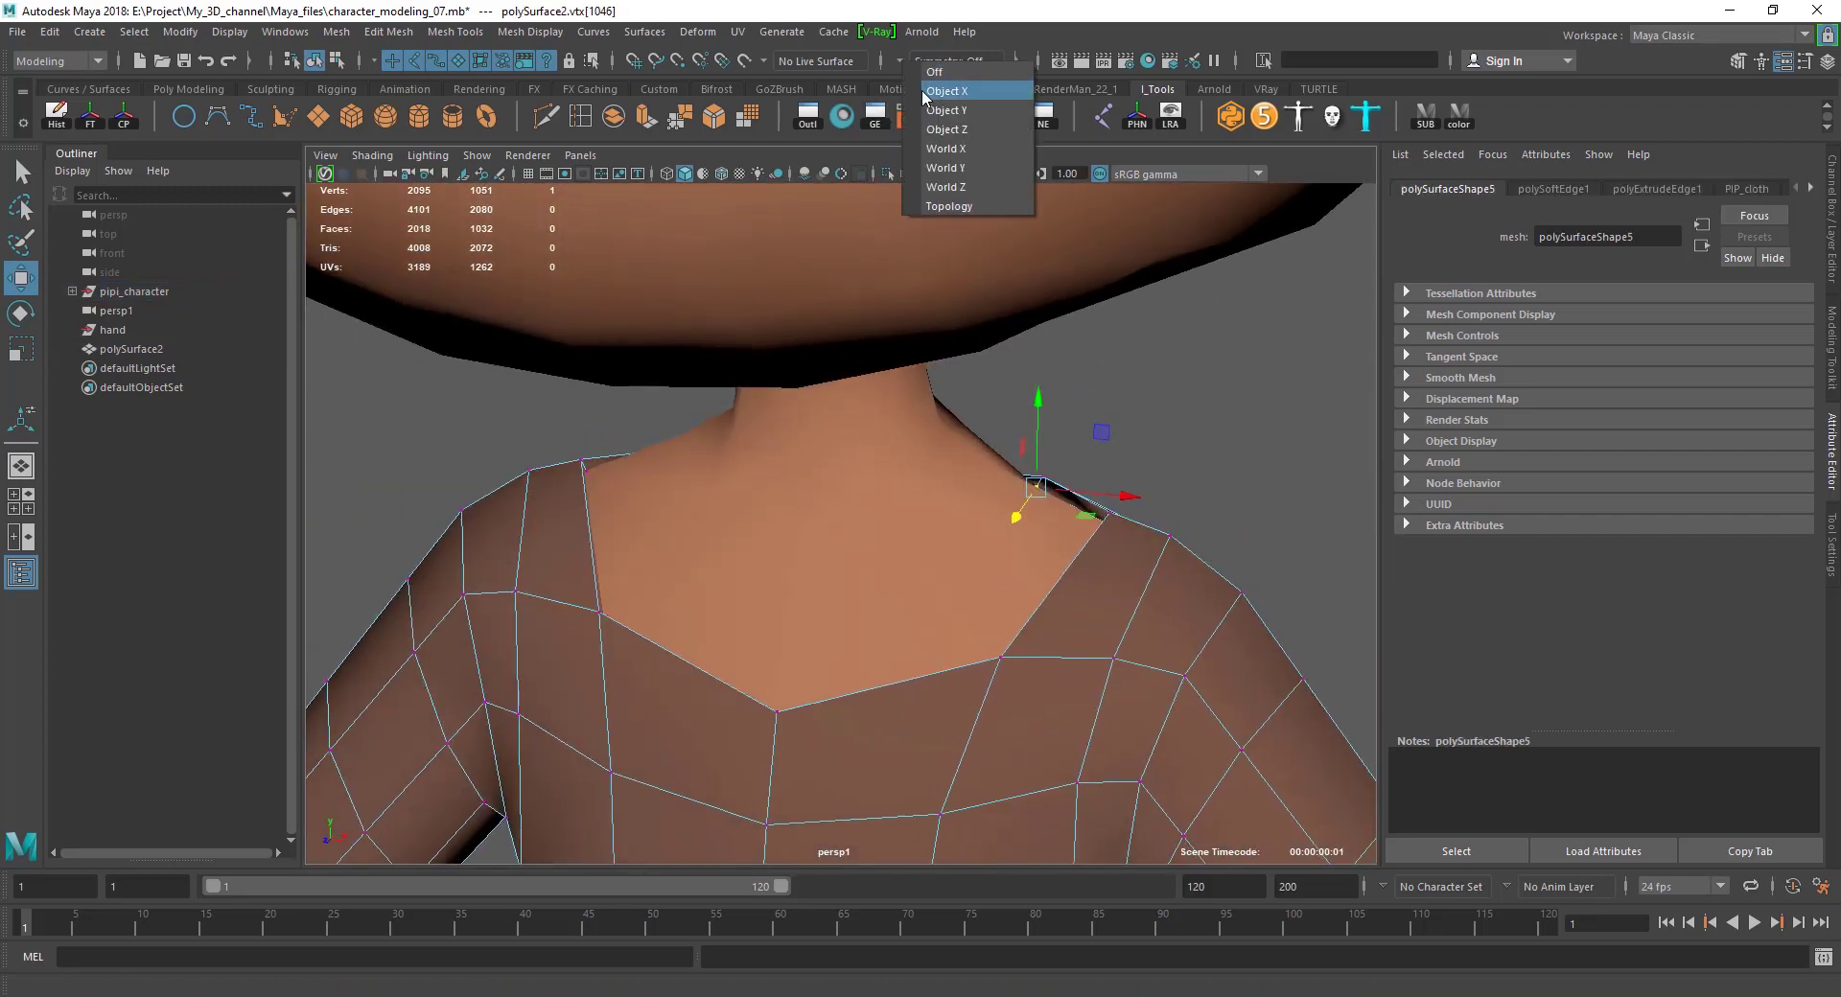
left_click(923, 89)
scroll(1097, 527, "up", 3)
left_click_drag(1098, 531, 1131, 525, "alt")
left_click(1142, 514)
left_click_drag(1234, 371, 1181, 369)
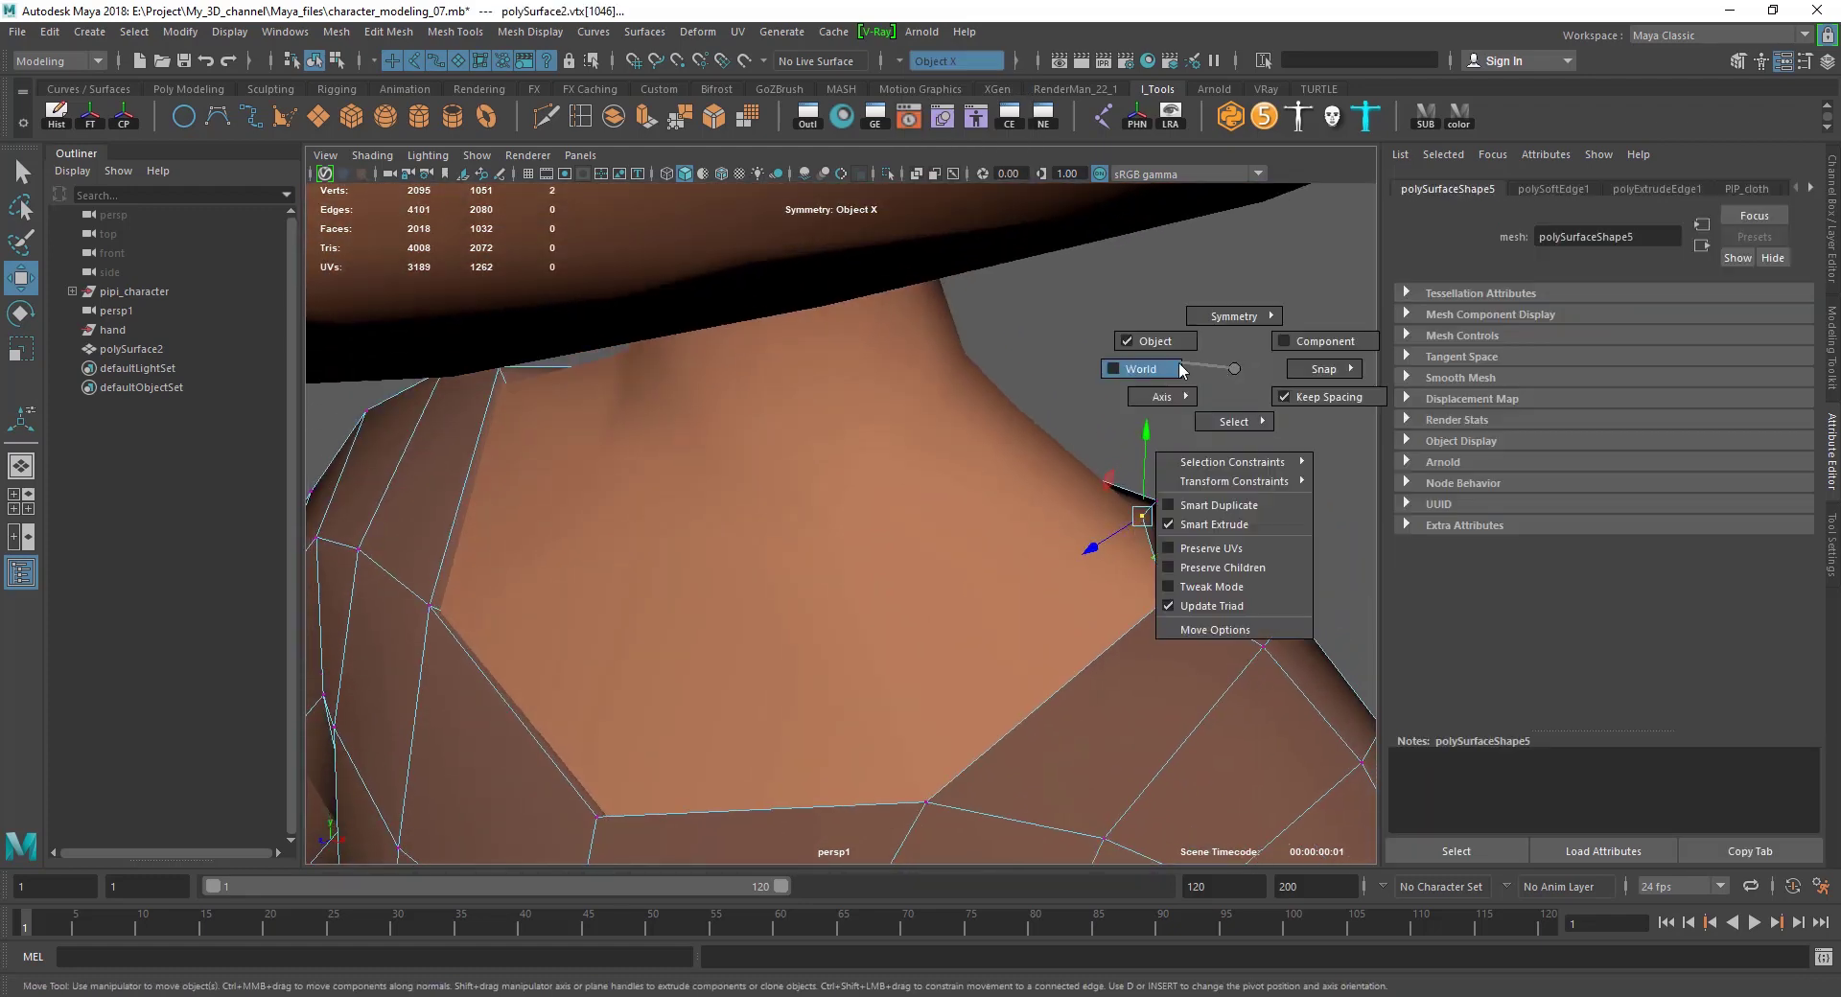
left_click_drag(1286, 337, 1286, 337)
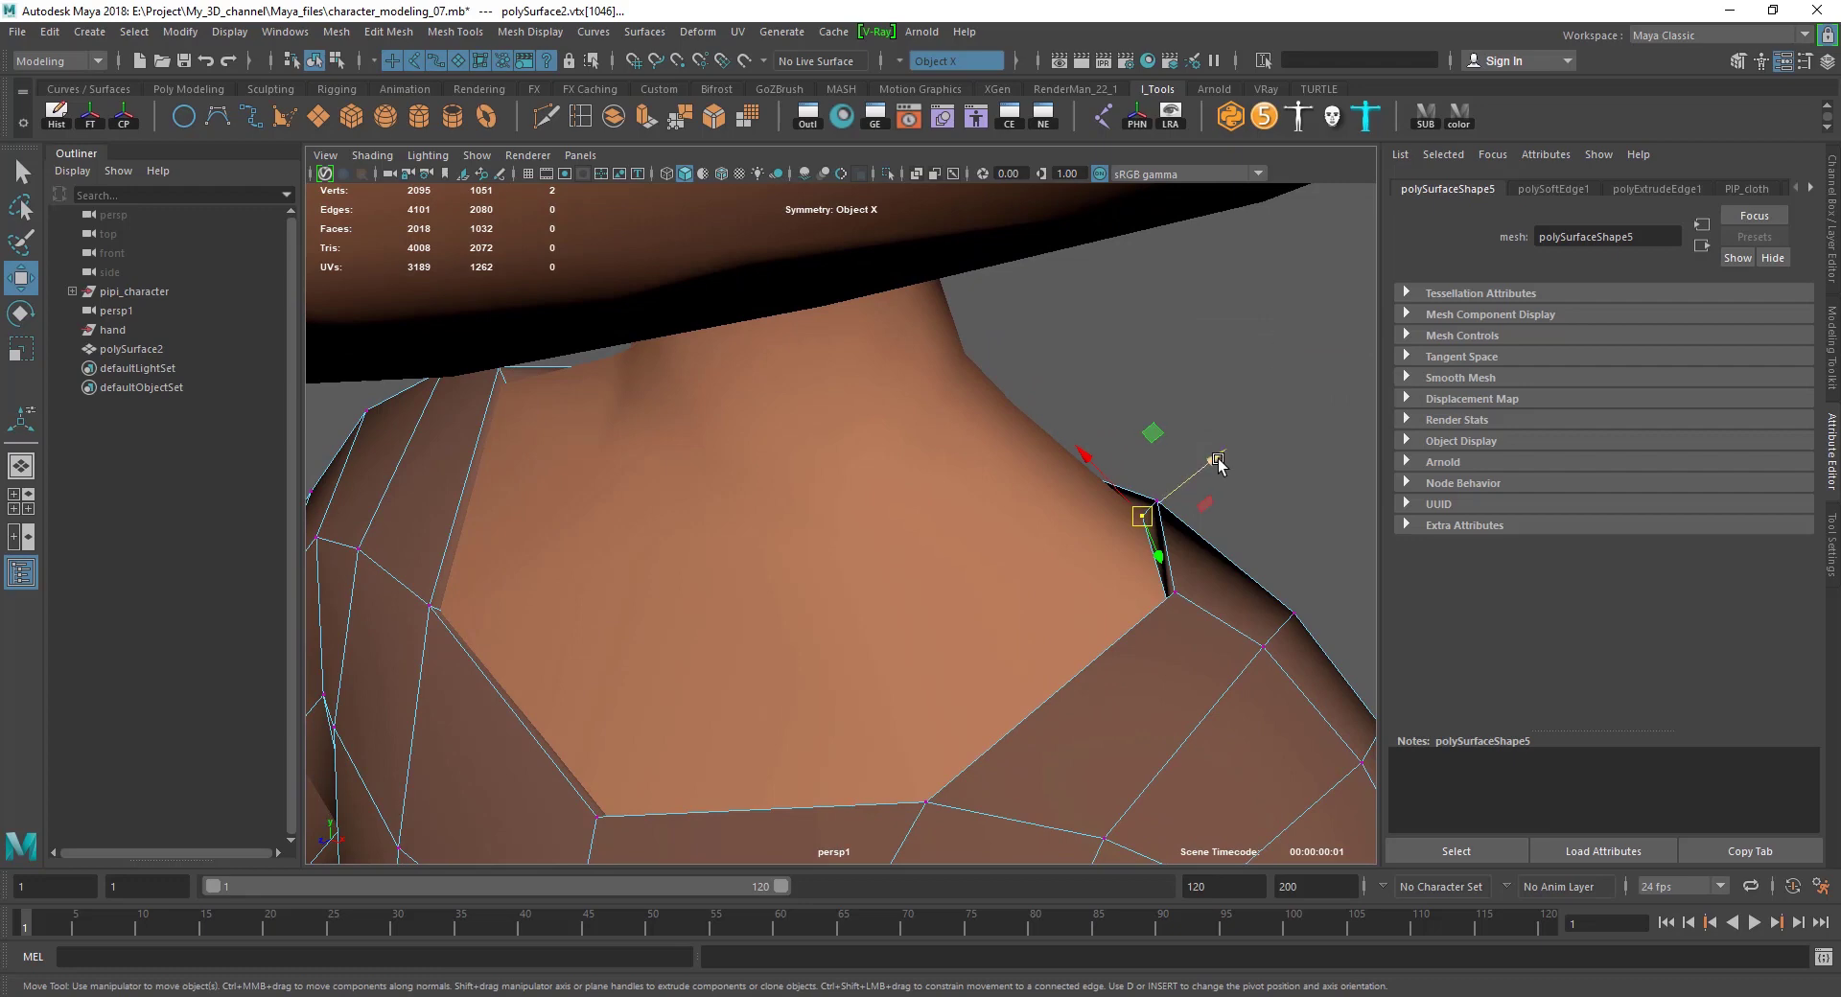
mouse_move(1210, 466)
left_mouse_down("alt")
mouse_move(1266, 638)
mouse_move(1089, 563)
mouse_move(1074, 460)
mouse_move(1007, 403)
mouse_move(1093, 460)
mouse_move(1090, 540)
mouse_move(1180, 547)
mouse_move(1061, 485)
left_mouse_up("alt")
Select another shoulder vertex, then return to object mode and clear the selection.
left_click(1146, 604)
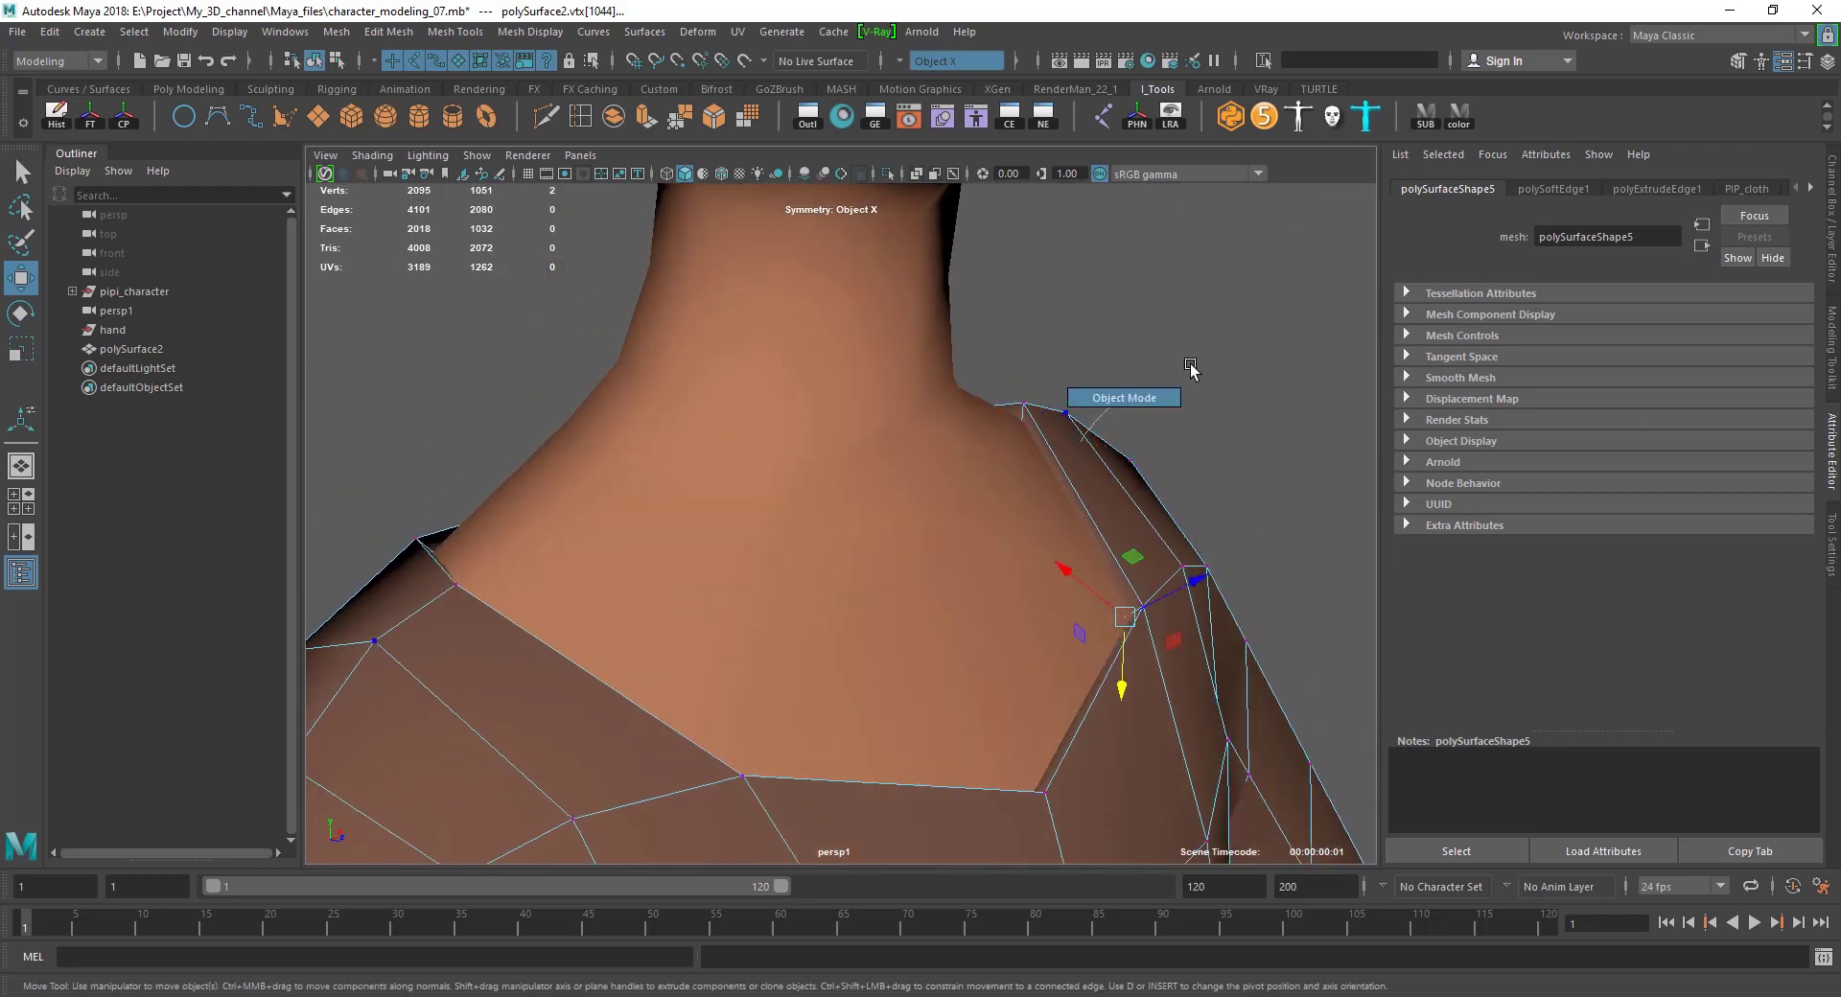
right_click_drag(1150, 597, 1131, 398)
mouse_move(1132, 398)
left_mouse_down("alt")
mouse_move(1159, 599)
mouse_move(1077, 505)
left_mouse_up("alt")
left_click(1051, 525)
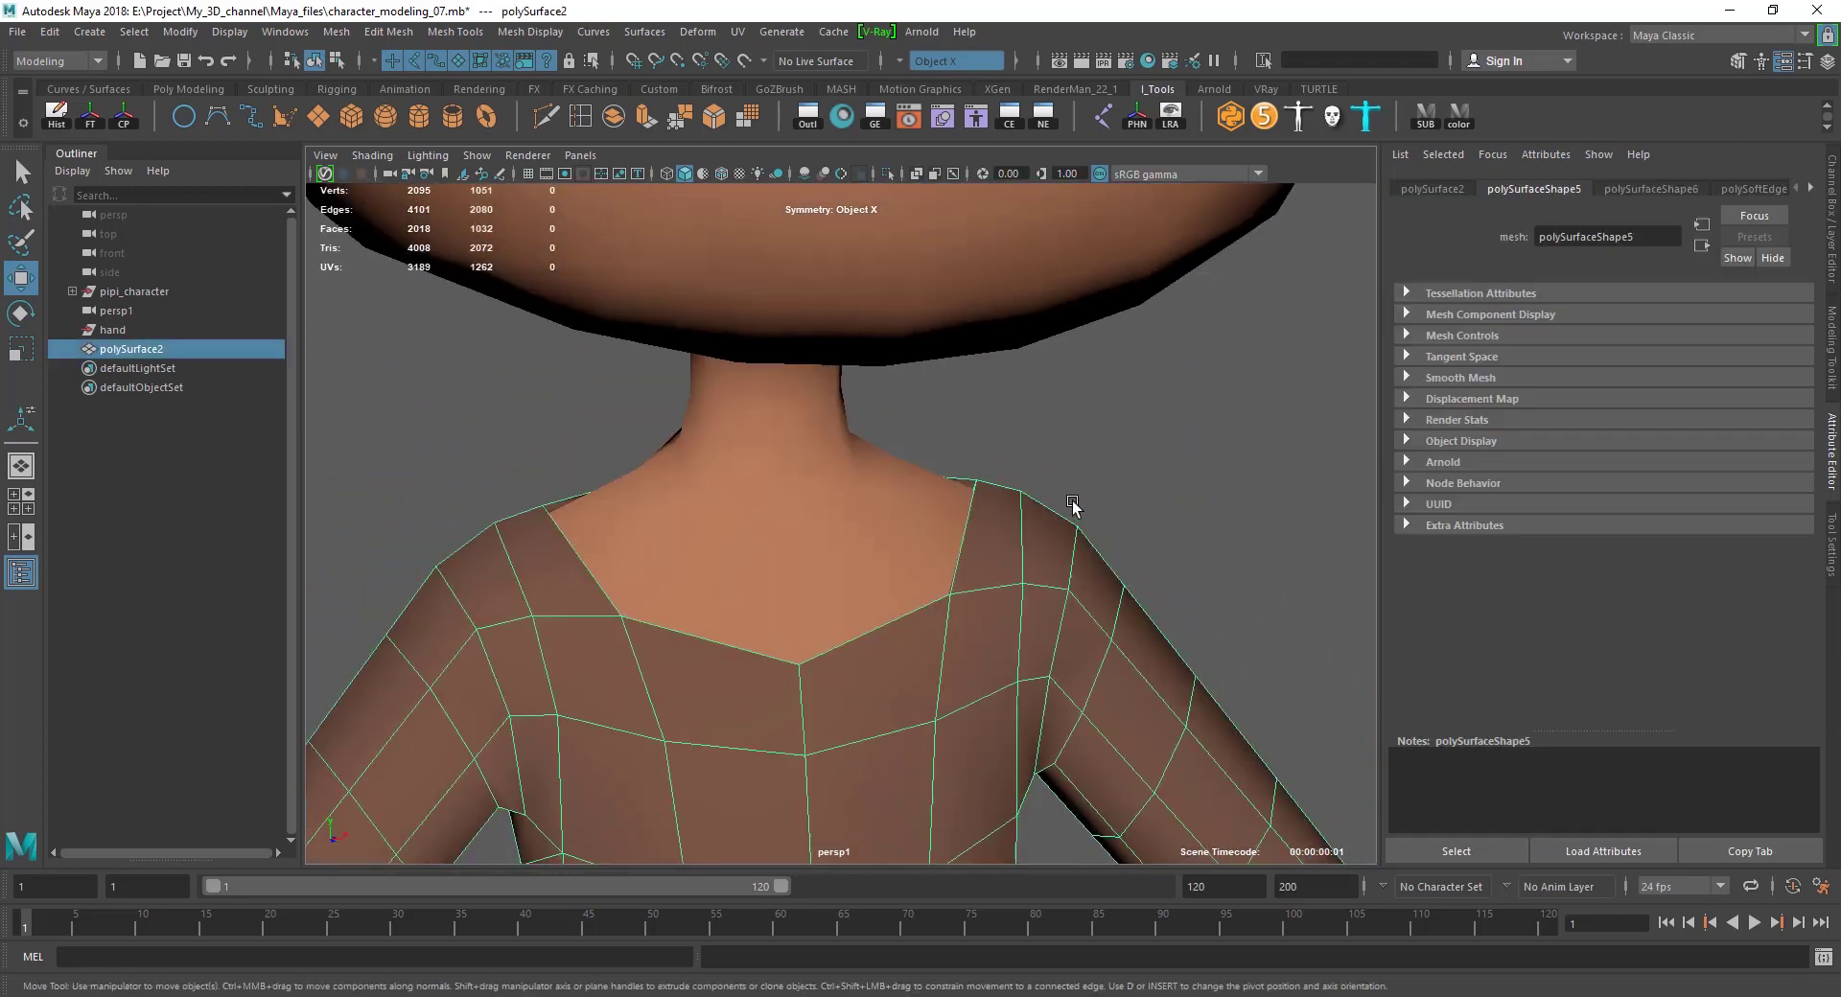
right_click_drag(1043, 522, 1011, 508)
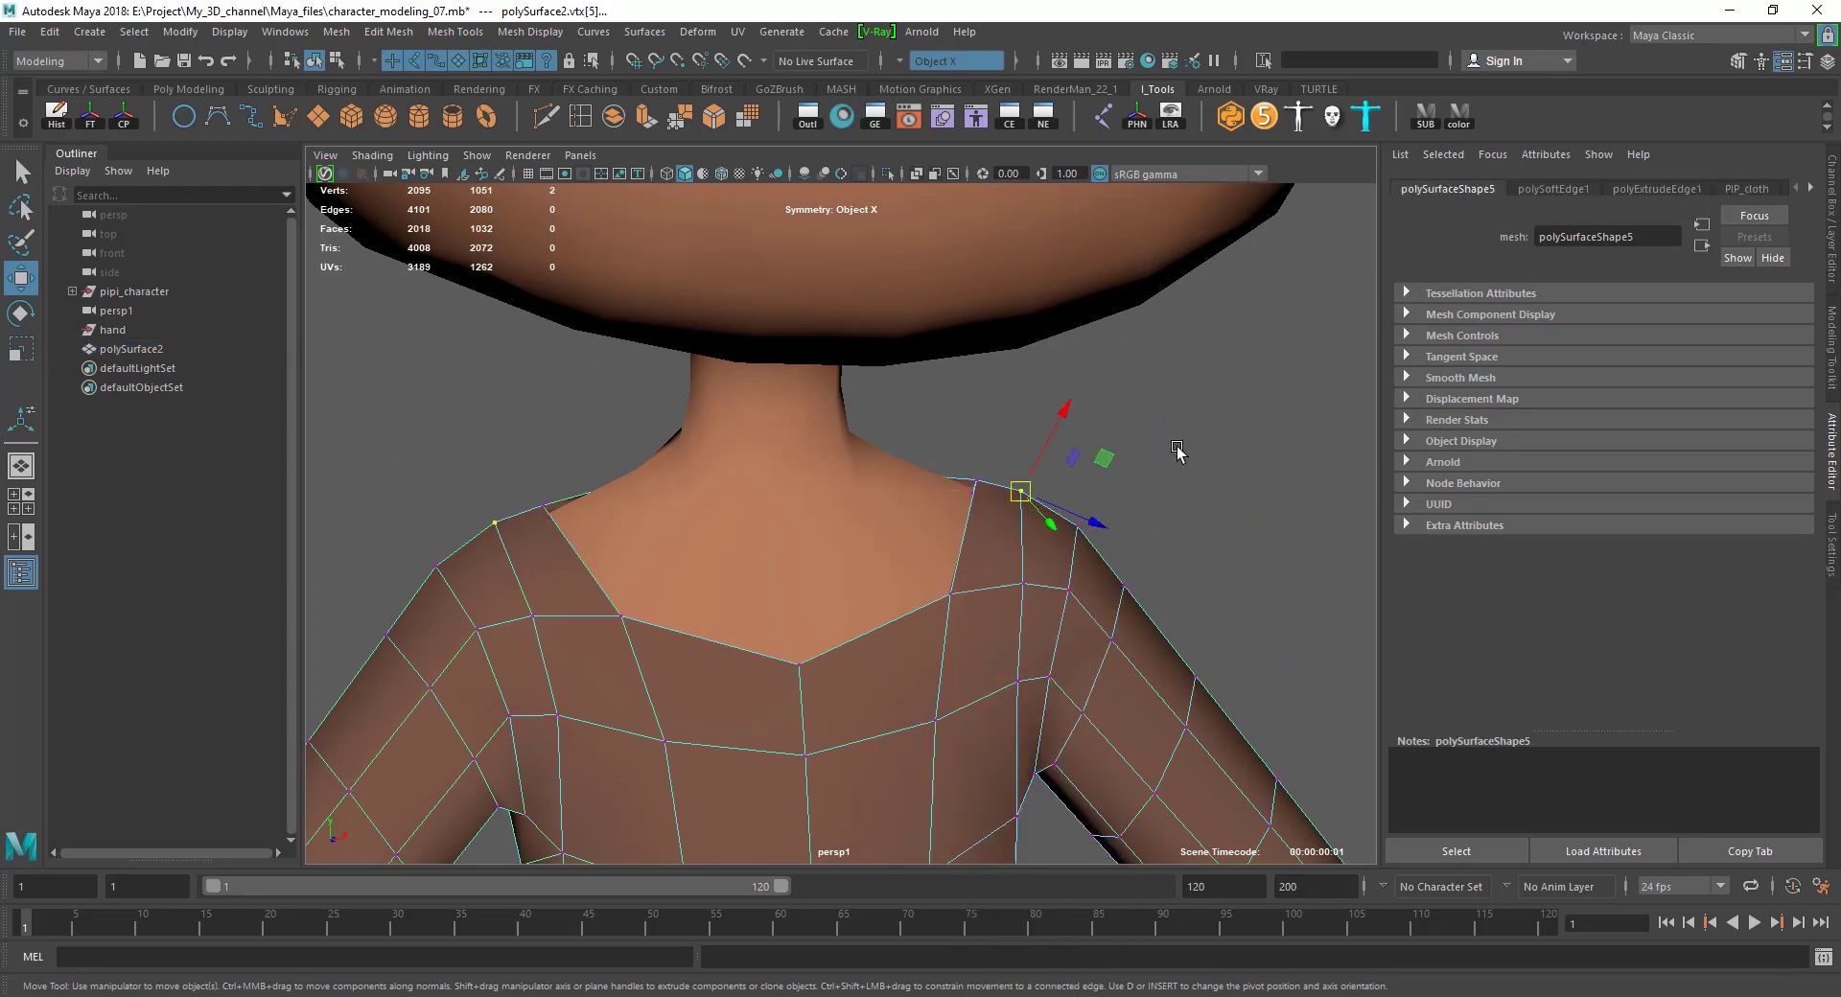
mouse_move(1215, 425)
right_mouse_down()
mouse_move(1227, 388)
mouse_move(1027, 590)
right_mouse_up()
left_click(1221, 411)
left_click_drag(1028, 590, 901, 608, "alt")
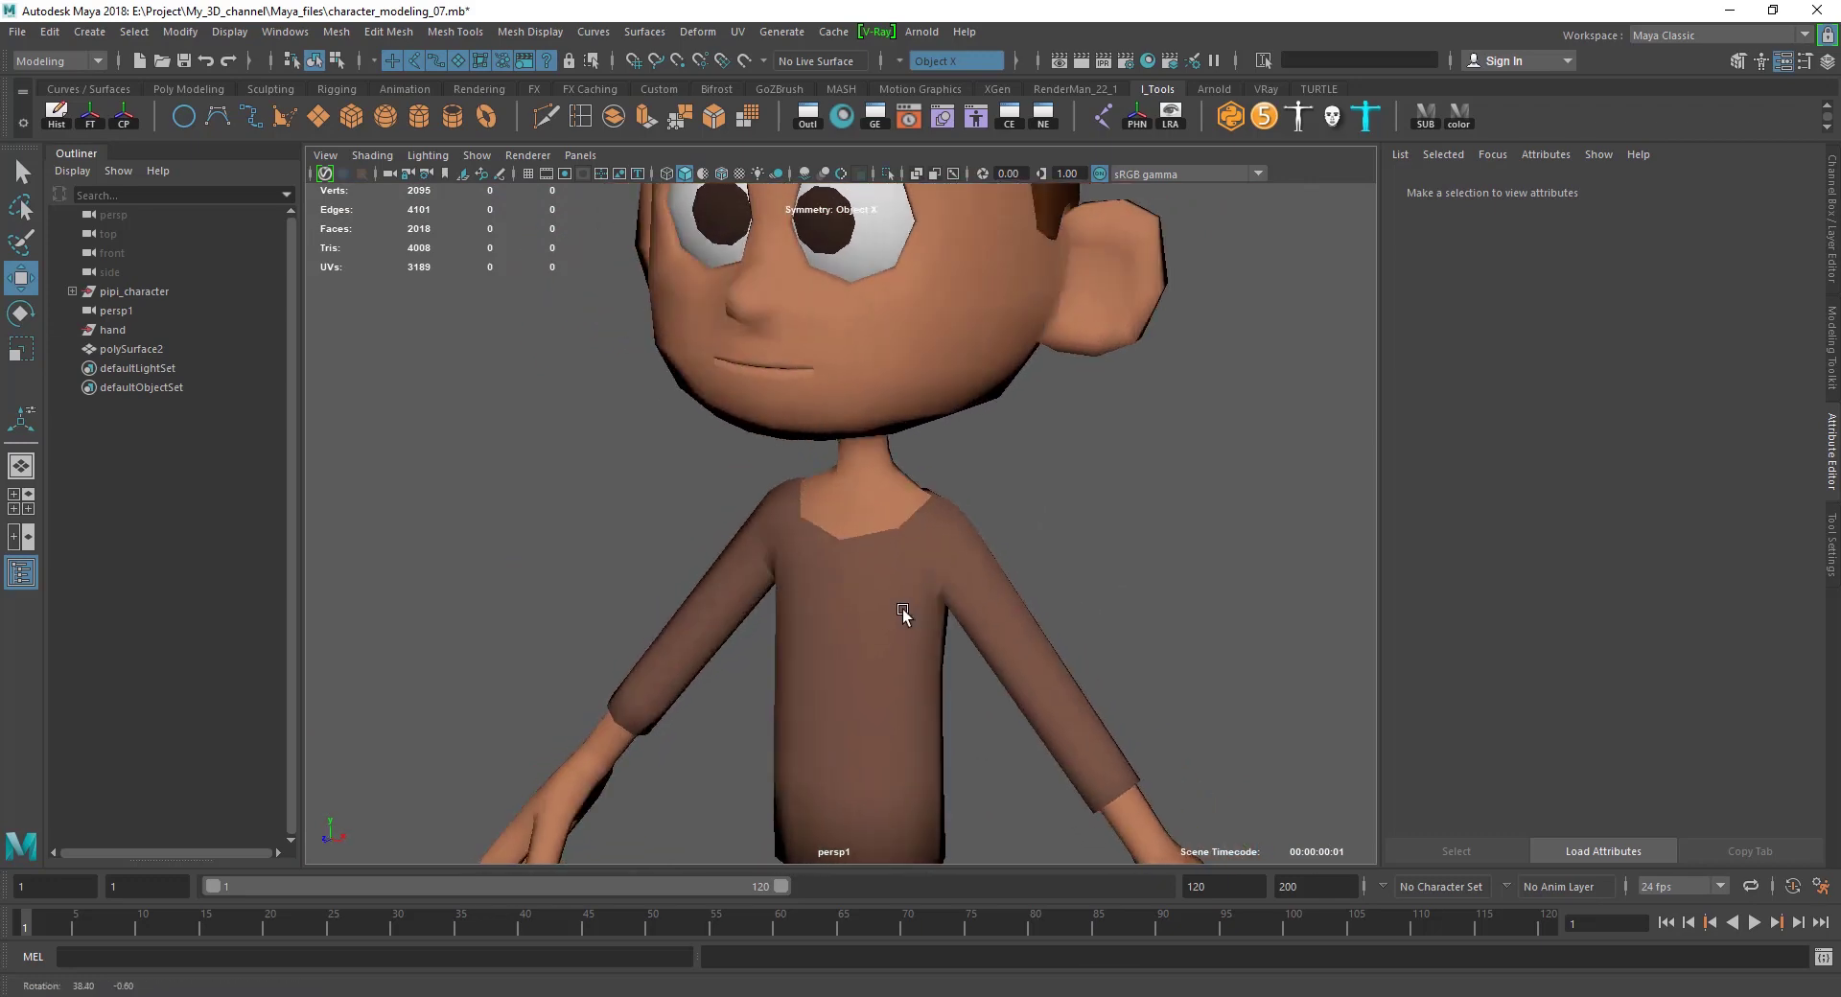
right_click_drag(901, 608, 888, 612, "alt")
Enter vertex mode on polySurface2 and move a shoulder collar vertex toward the neck.
left_click(888, 611)
mouse_move(843, 624)
left_mouse_down("alt")
mouse_move(859, 623)
mouse_move(752, 649)
left_mouse_up("alt")
mouse_move(751, 649)
right_mouse_down("alt")
mouse_move(853, 588)
mouse_move(811, 537)
right_mouse_up("alt")
right_click_drag(811, 537, 867, 534)
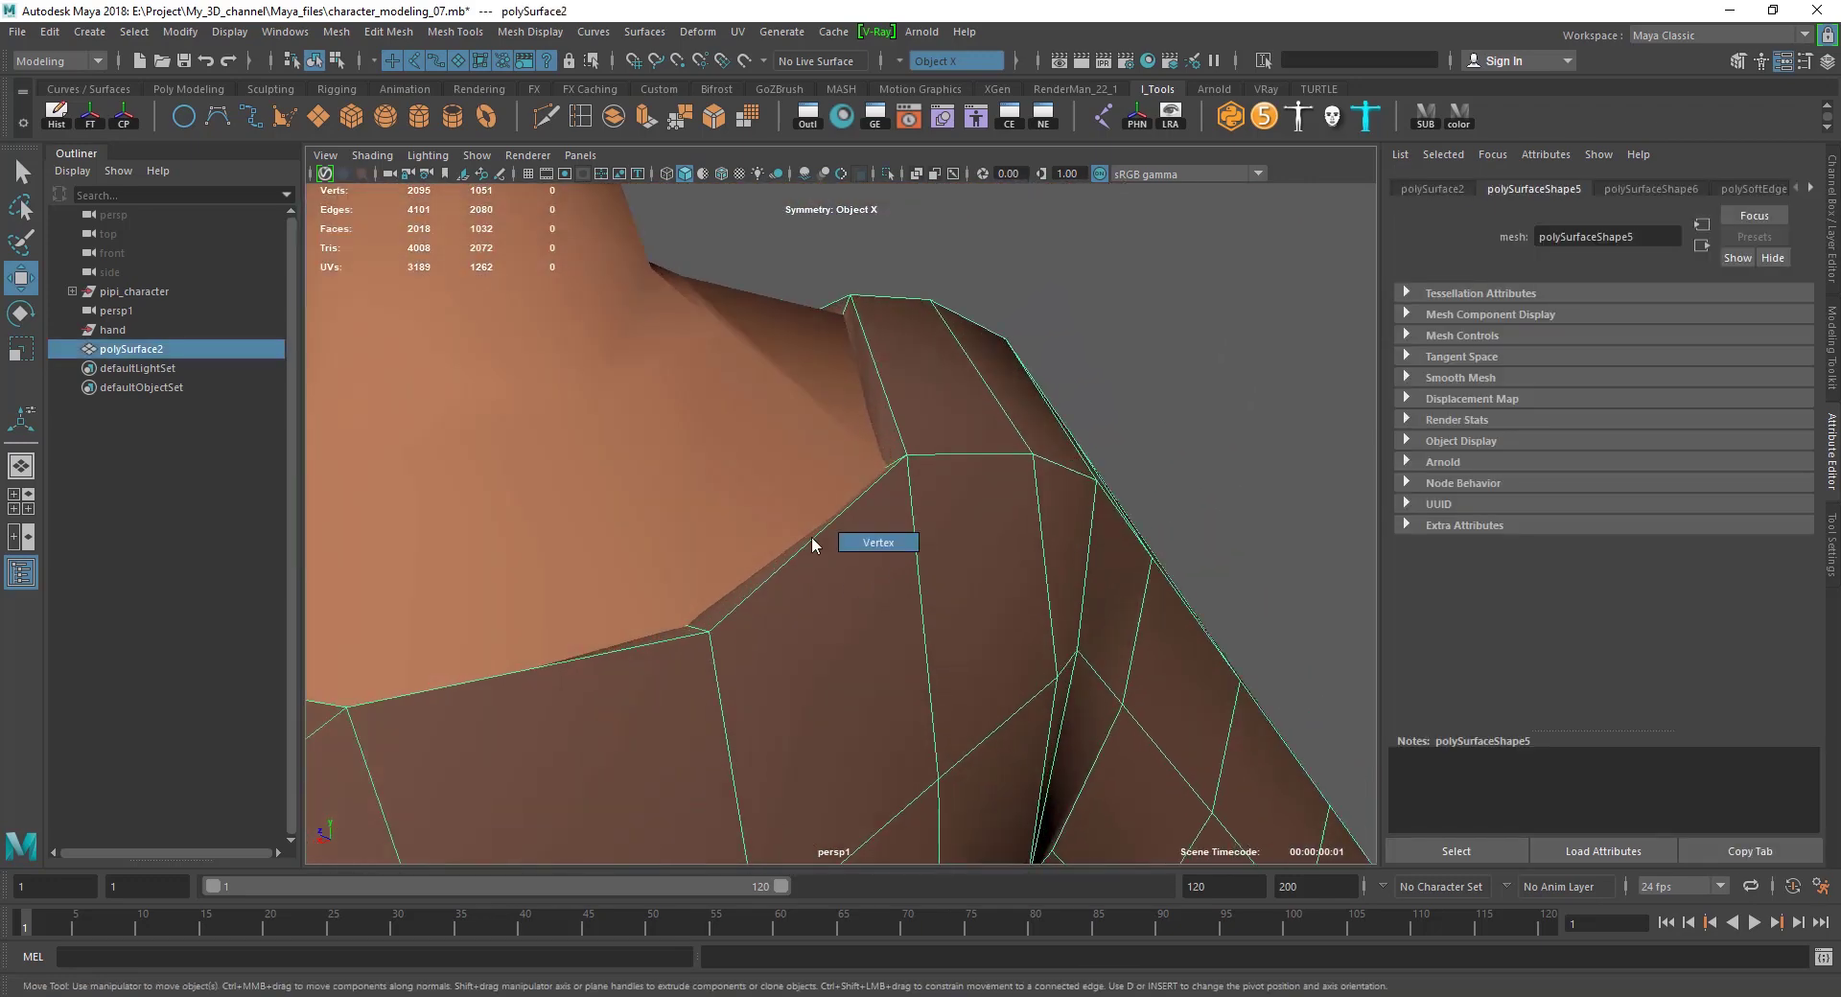
left_click(863, 455)
left_click_drag(863, 455, 911, 461, "alt")
right_click_drag(910, 461, 918, 456, "alt")
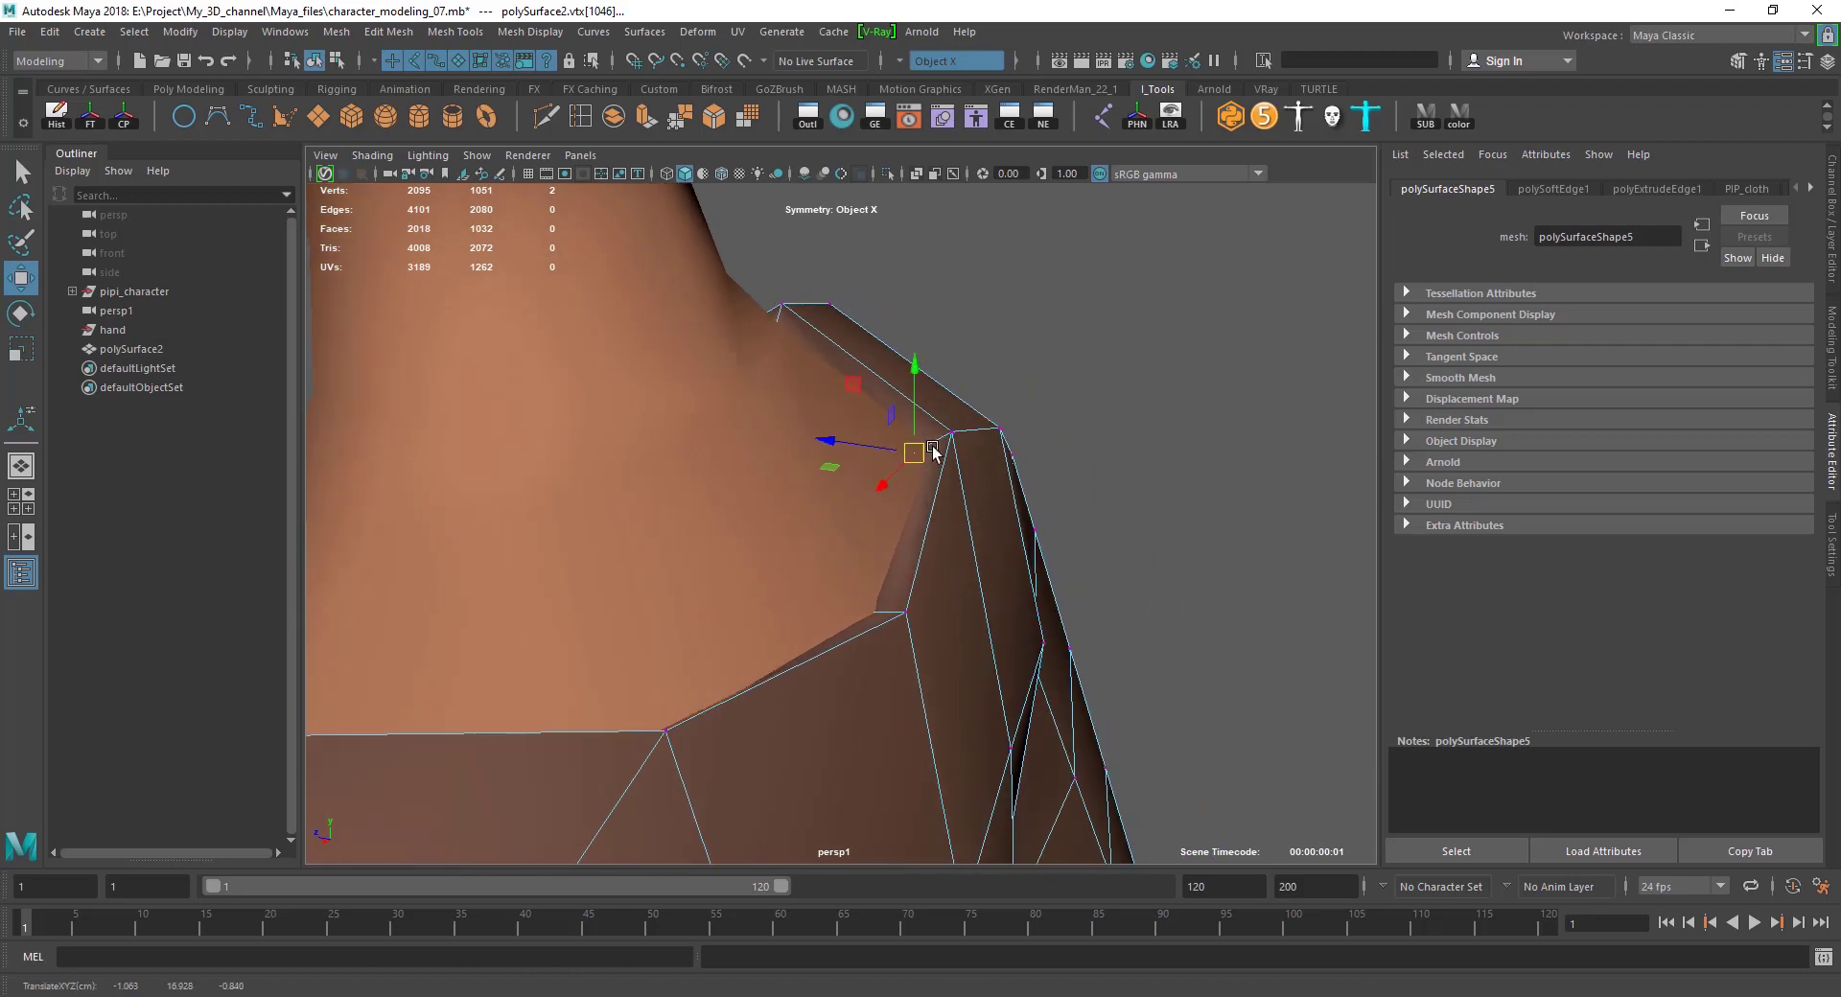
Adjust the next collar vertices, then deselect and face the character front-on.
left_click(949, 436)
left_click(898, 617)
mouse_move(899, 622)
left_mouse_down("alt")
mouse_move(928, 640)
mouse_move(925, 596)
mouse_move(1052, 704)
left_mouse_up("alt")
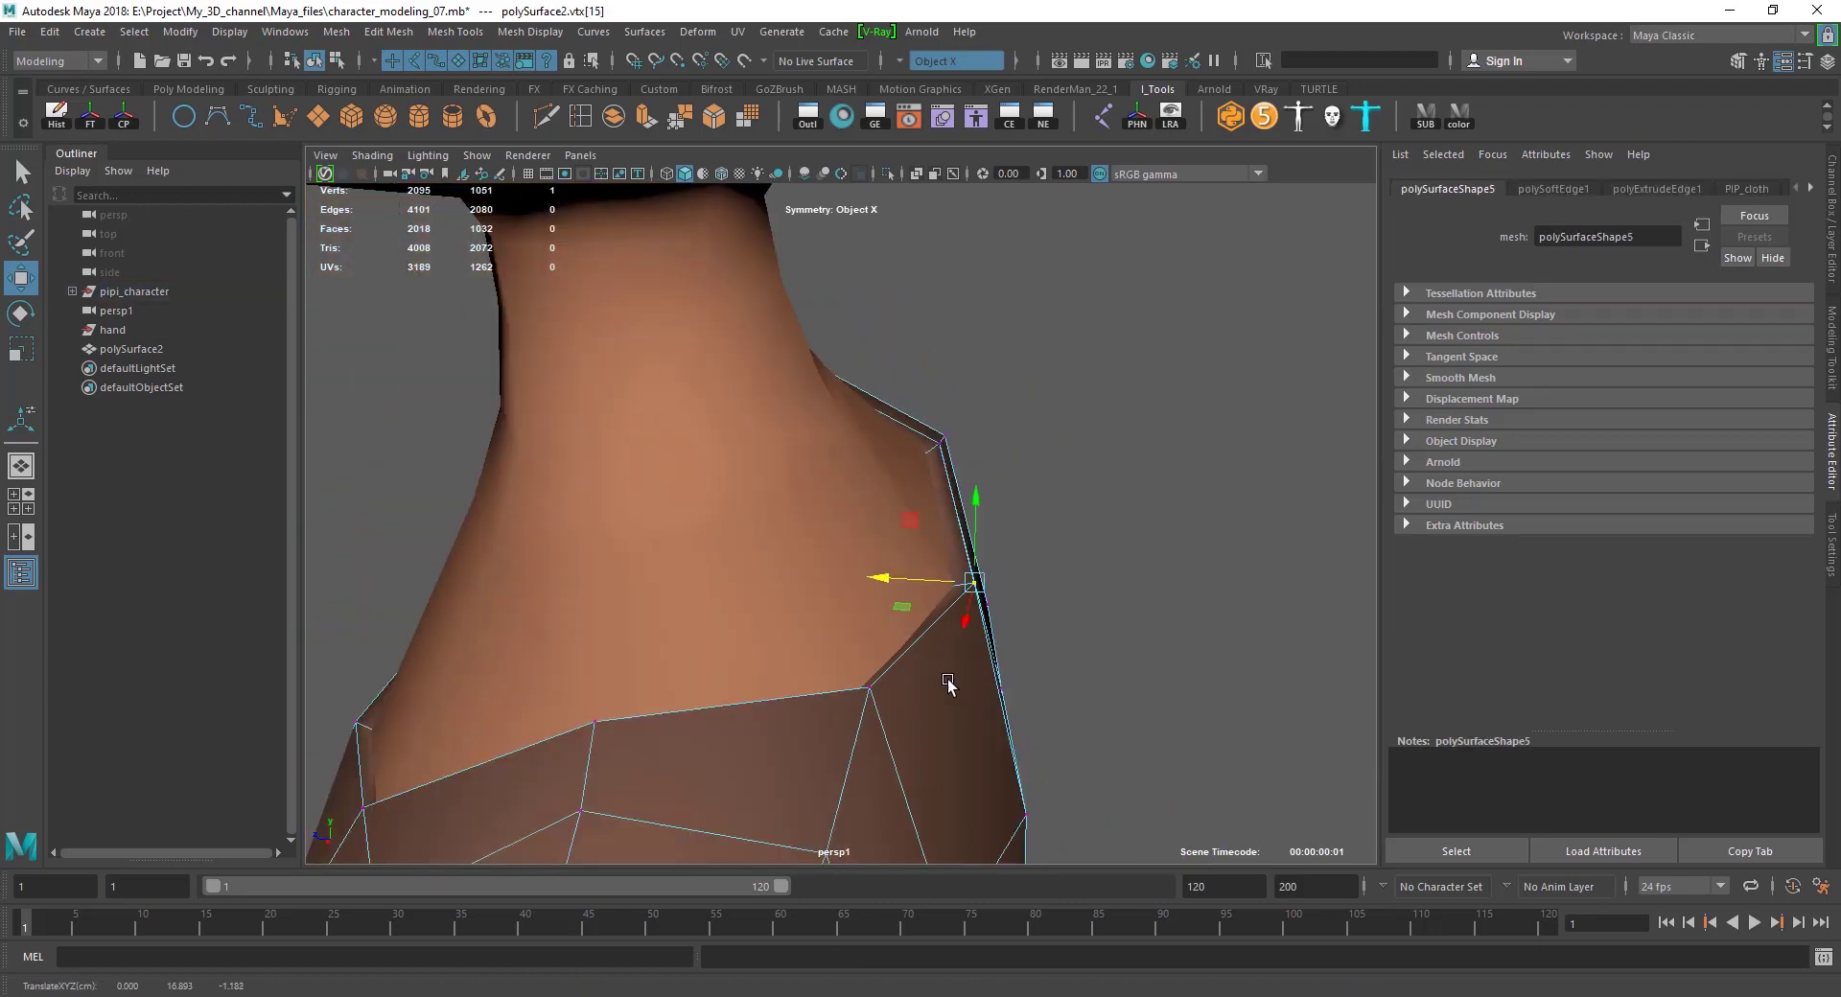
scroll(1139, 508, "down", 5)
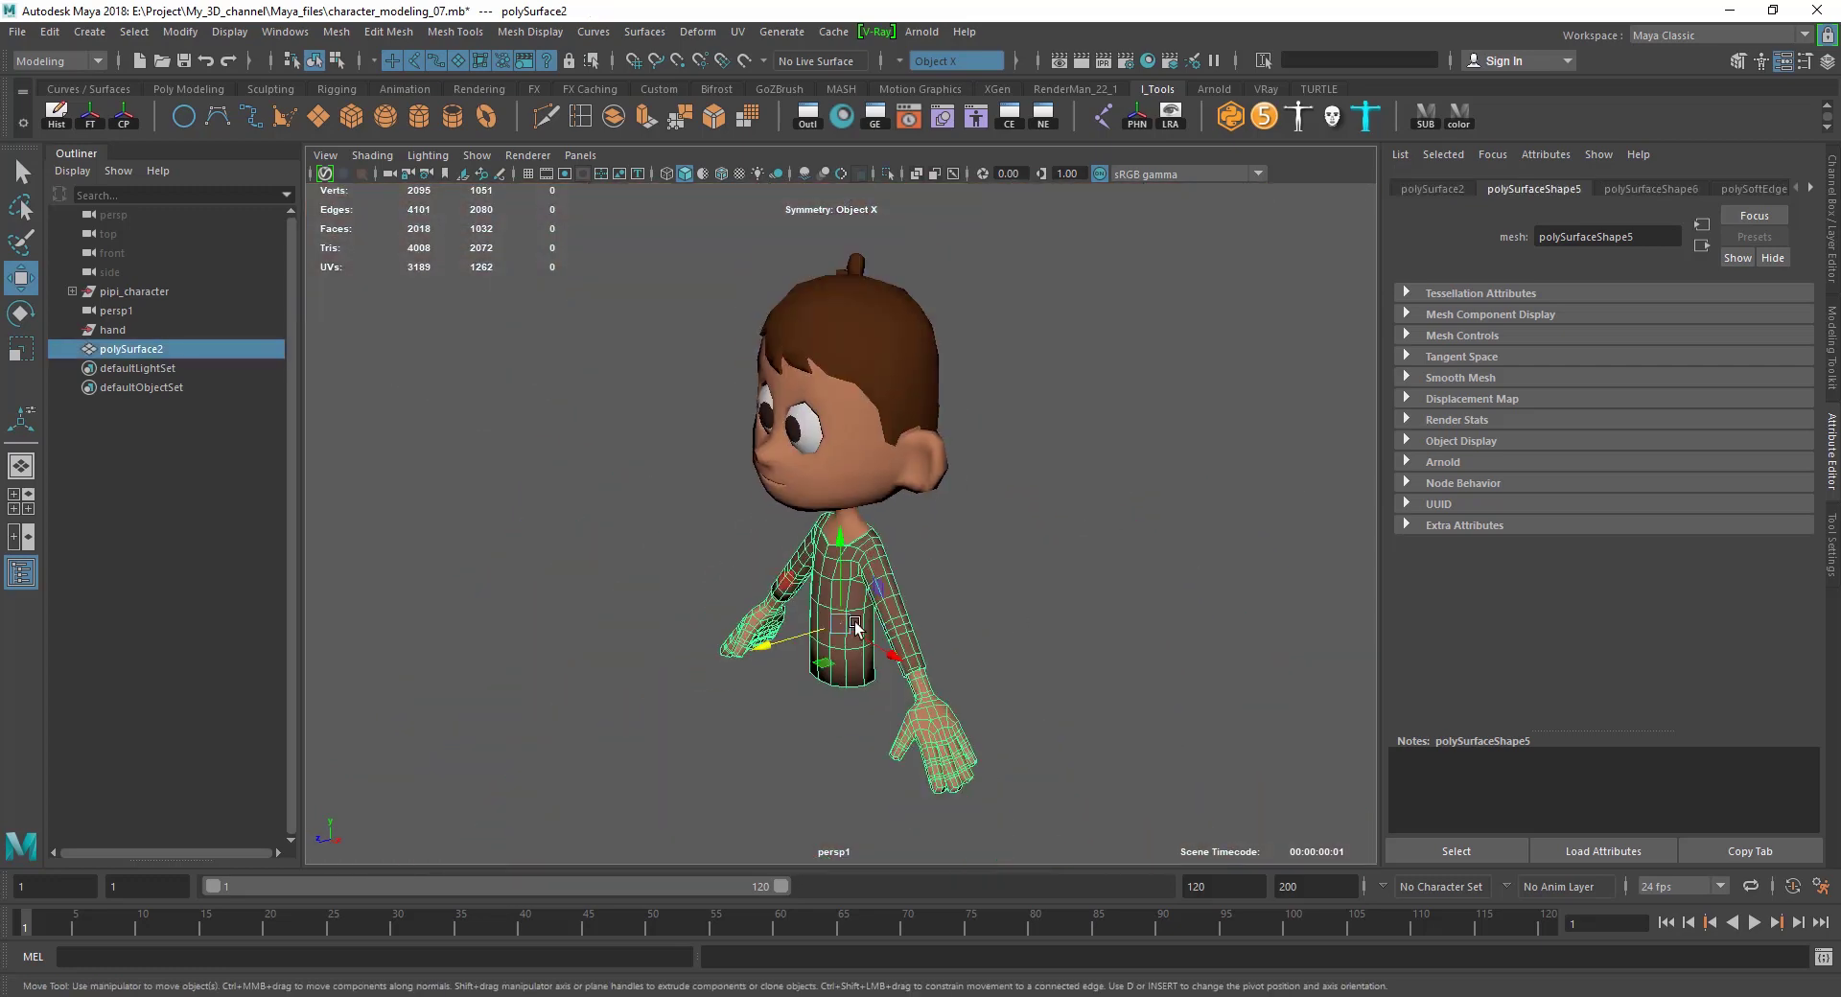
left_click(1091, 537)
mouse_move(1091, 537)
left_mouse_down("alt")
mouse_move(895, 574)
mouse_move(904, 723)
left_mouse_up("alt")
scroll(847, 622, "down", 2)
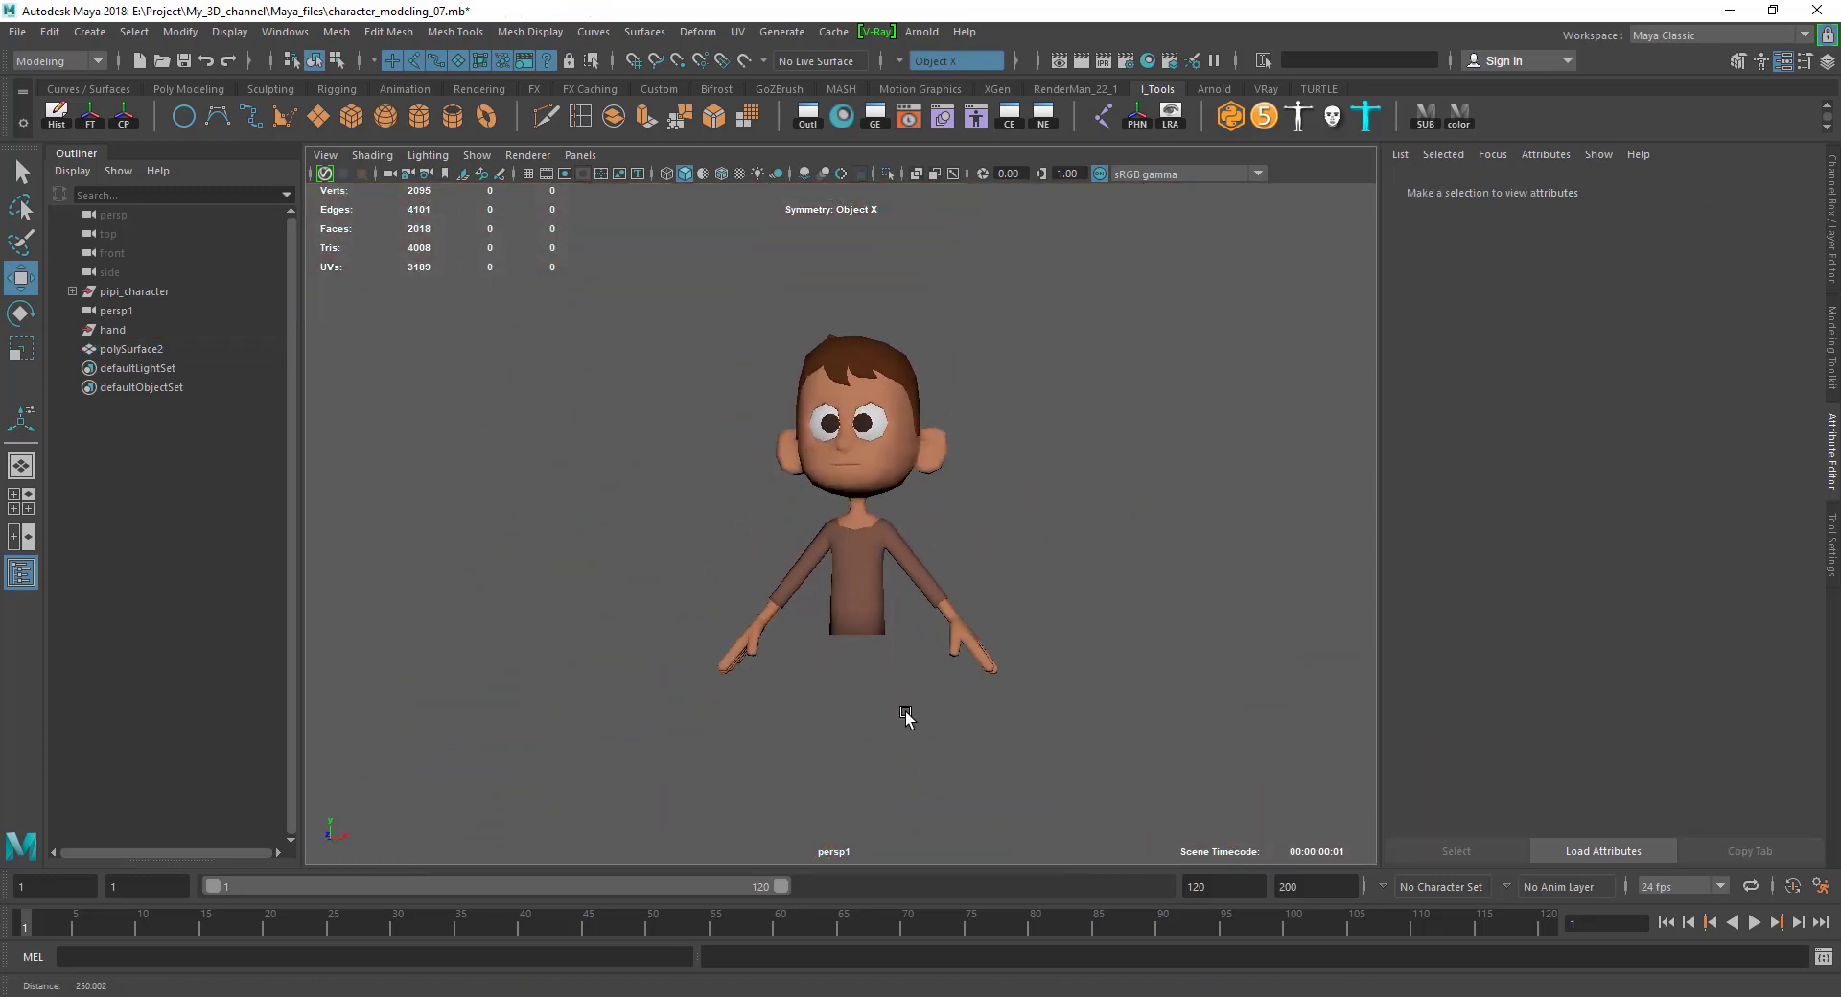
Select polySurface2 and start a Multi-Cut edge loop near the shirt's hem.
scroll(920, 685, "up", 3)
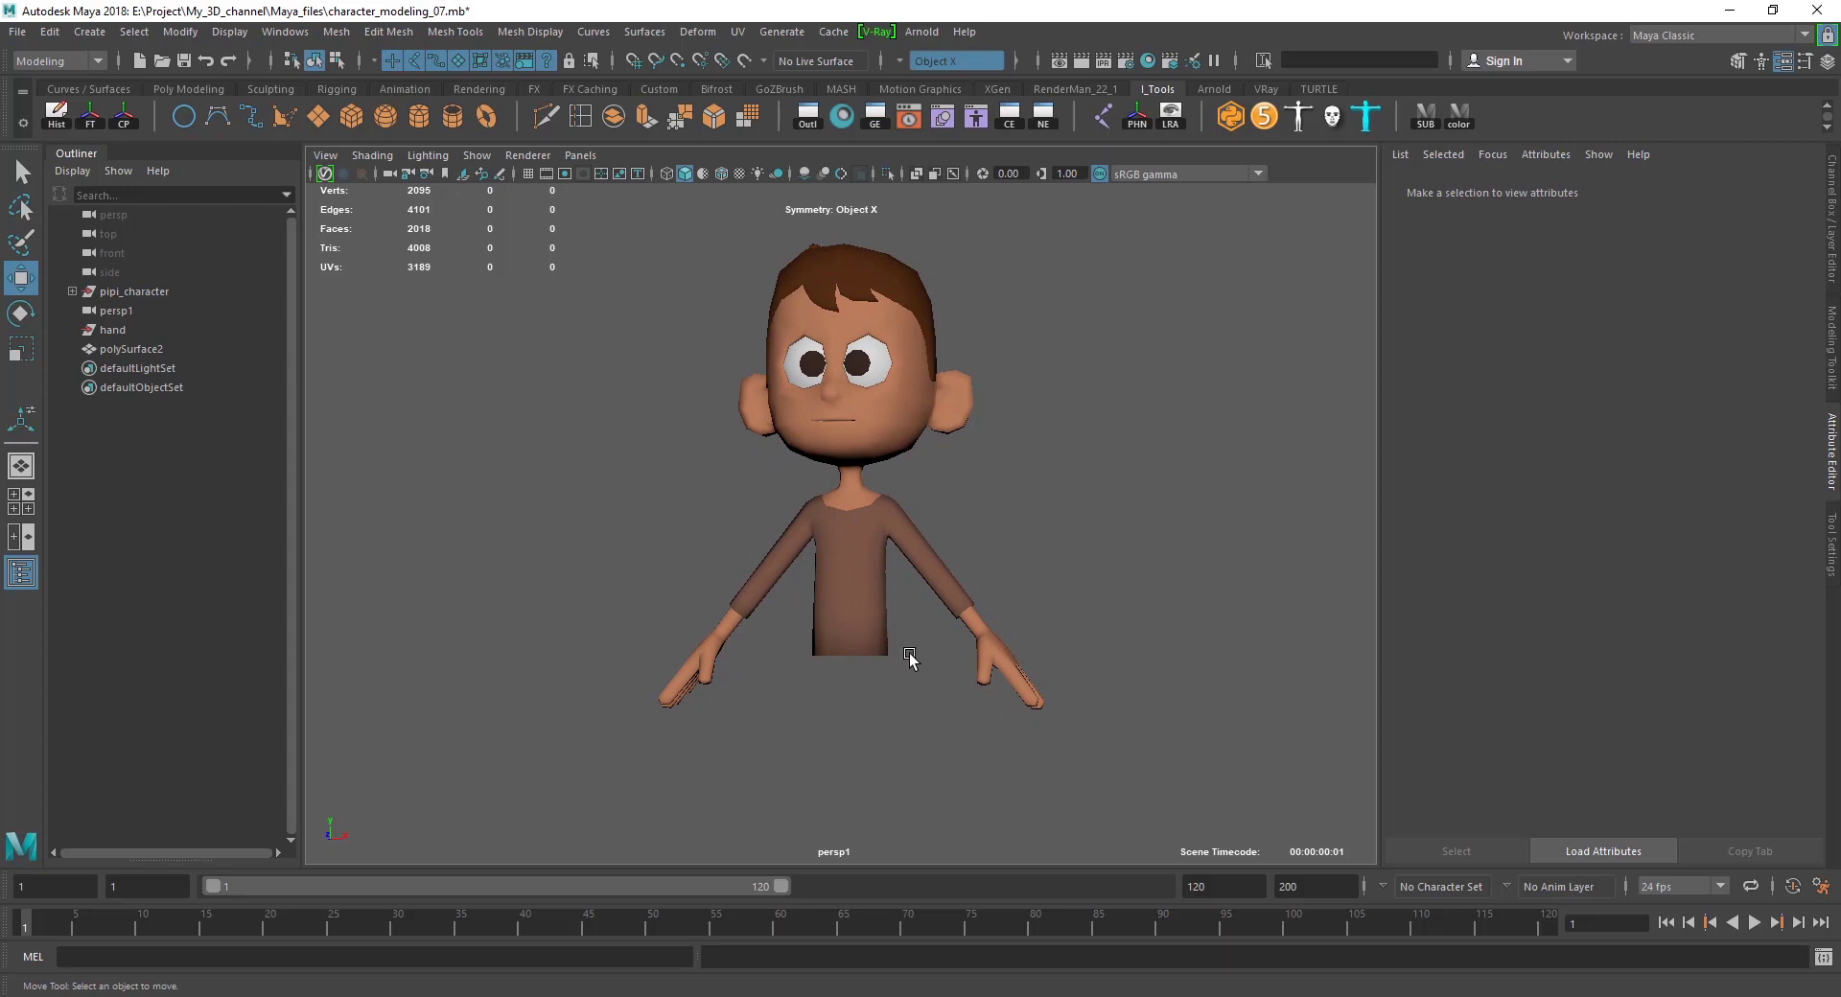
mouse_move(909, 658)
left_mouse_down("alt")
mouse_move(895, 664)
mouse_move(1066, 689)
left_mouse_up("alt")
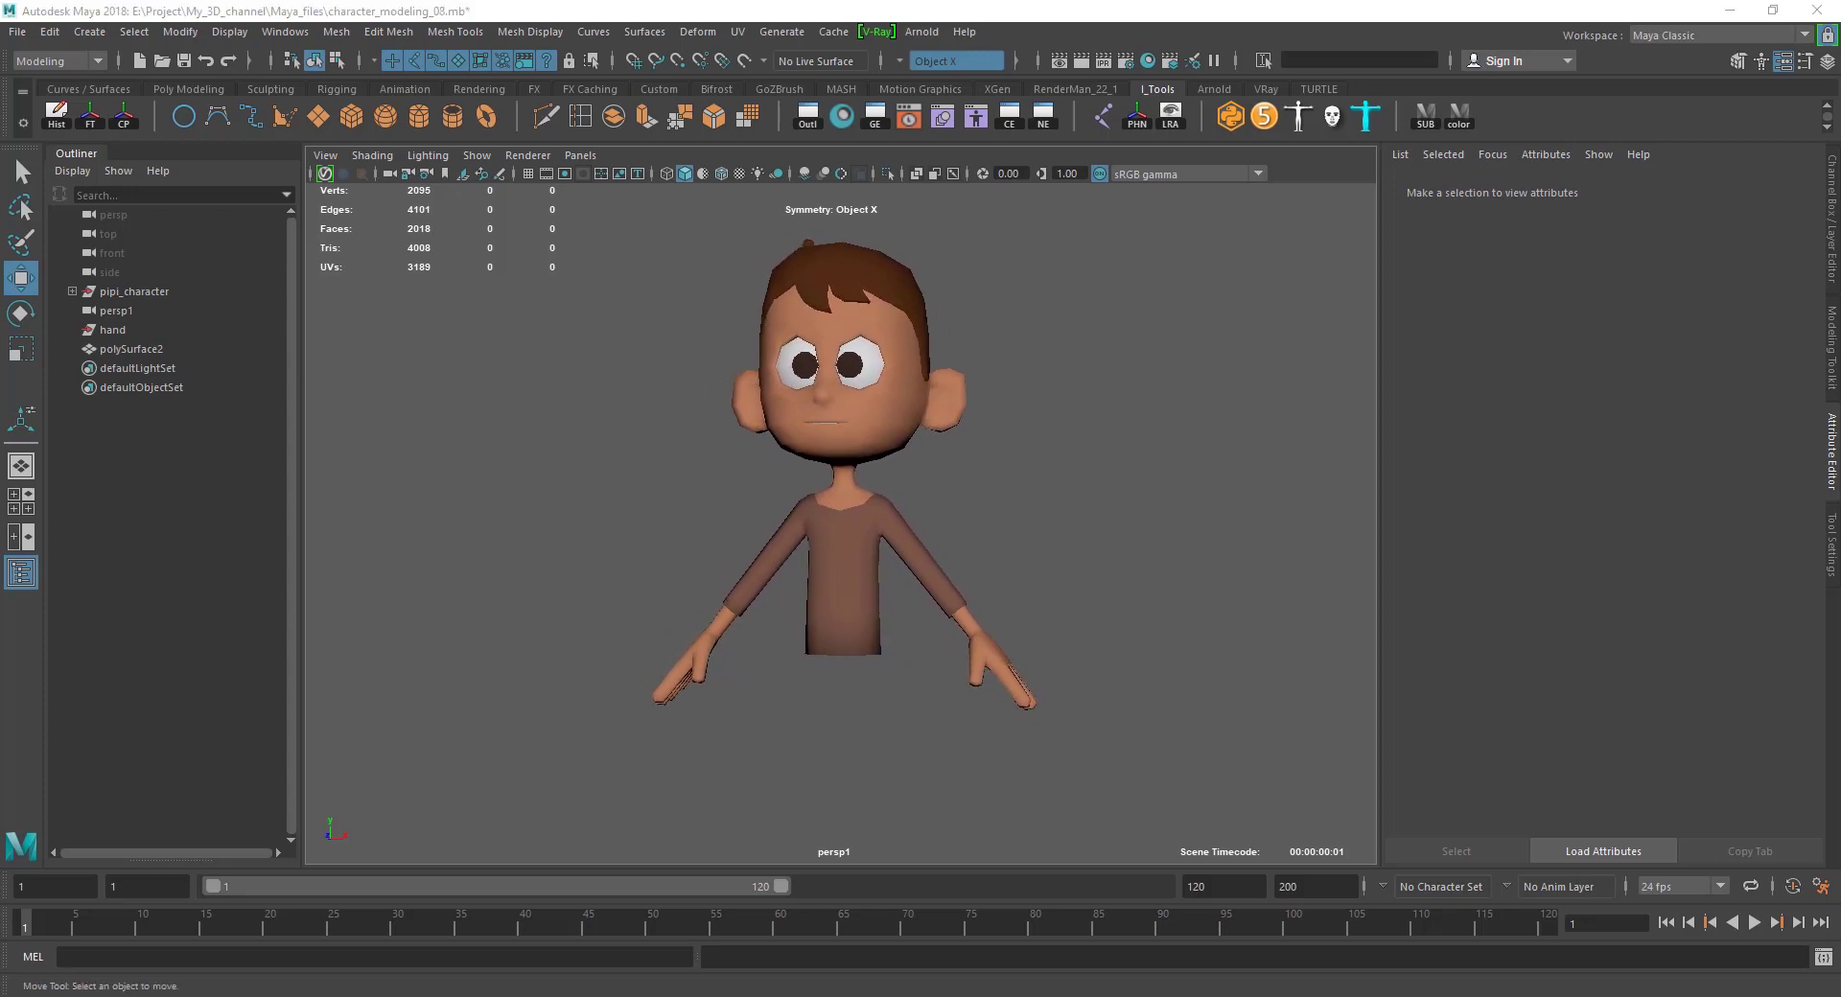
scroll(882, 717, "up", 5)
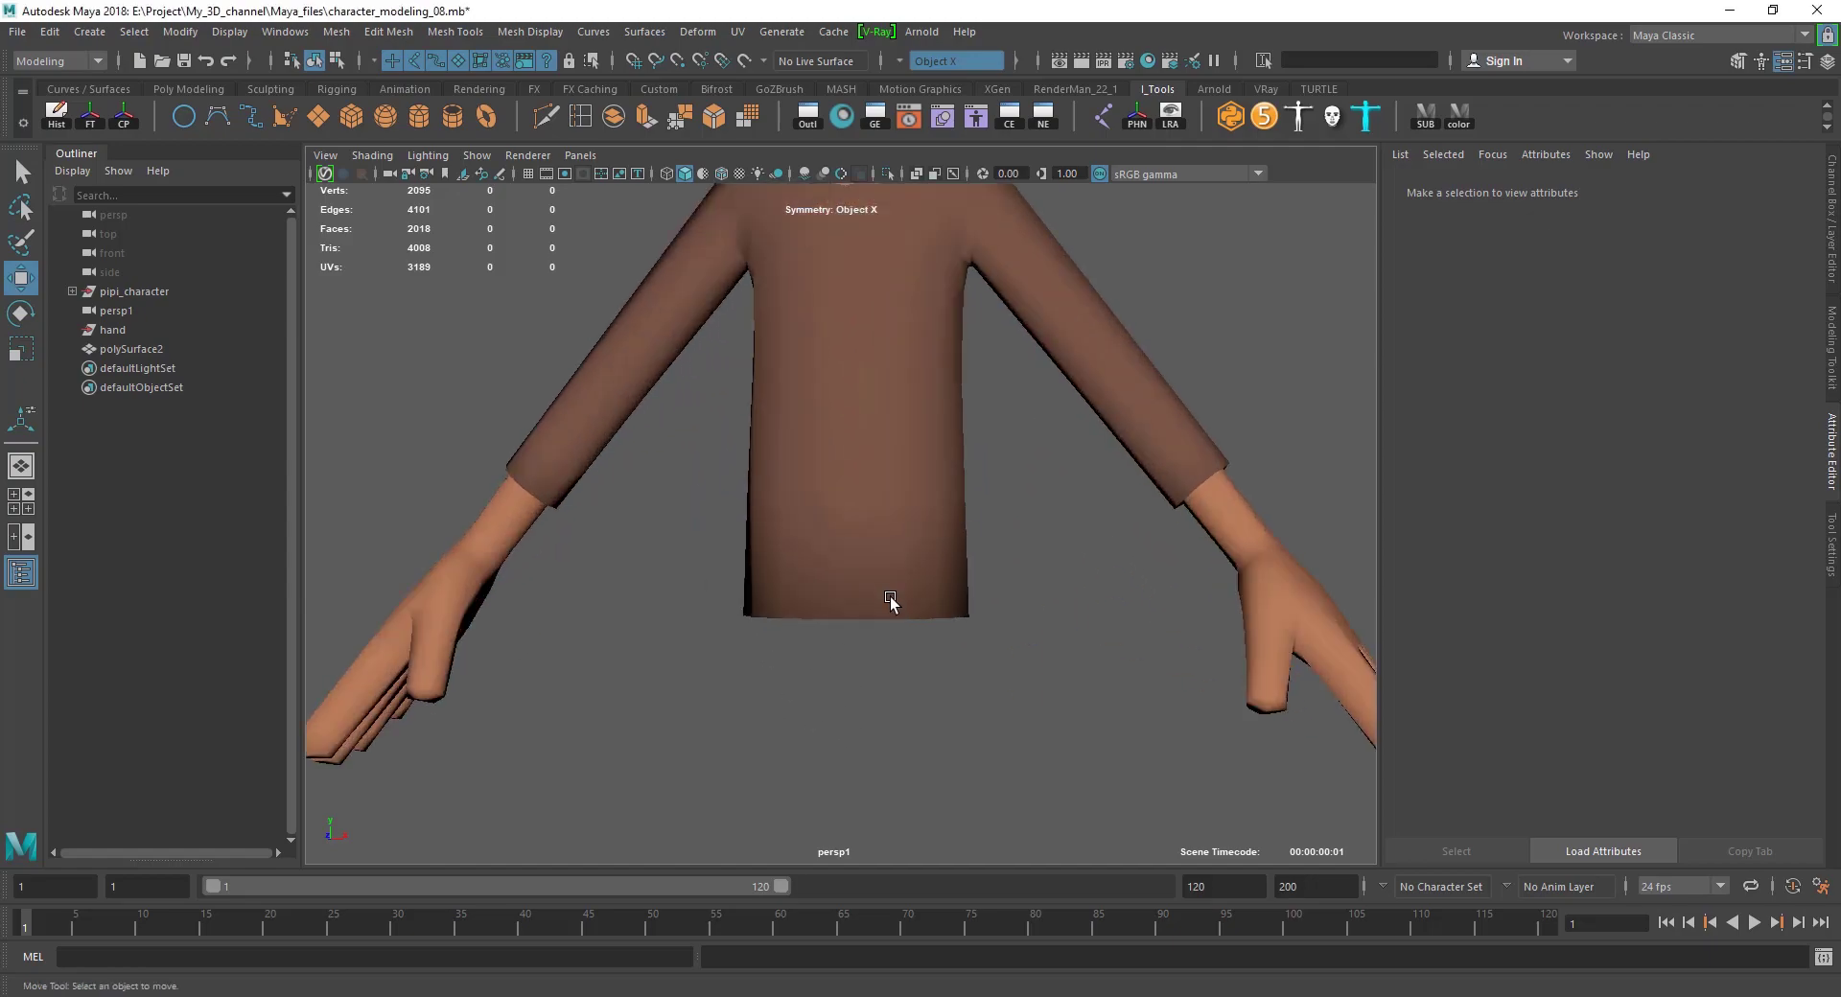
left_click(887, 606)
mouse_move(887, 606)
left_mouse_down("alt")
mouse_move(886, 575)
mouse_move(957, 563)
left_mouse_up("alt")
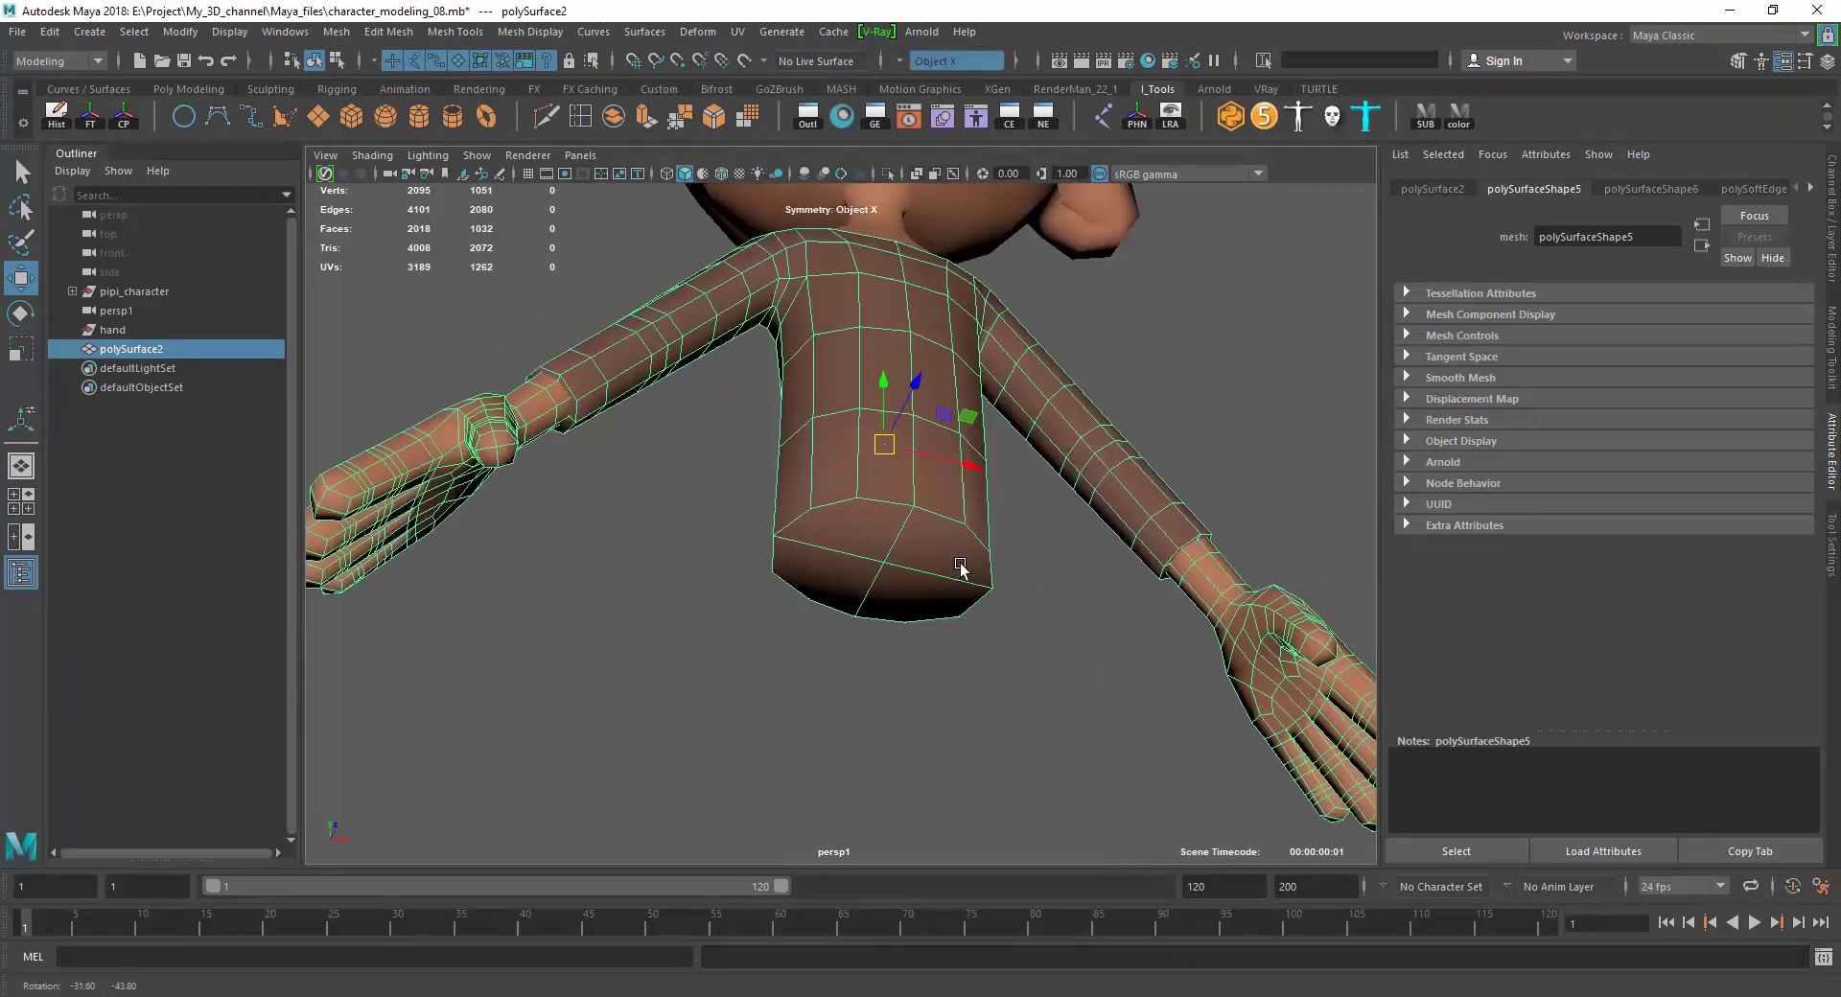
scroll(882, 579, "up", 3)
scroll(861, 554, "up", 2)
right_click_drag(873, 489, 744, 492, "shift")
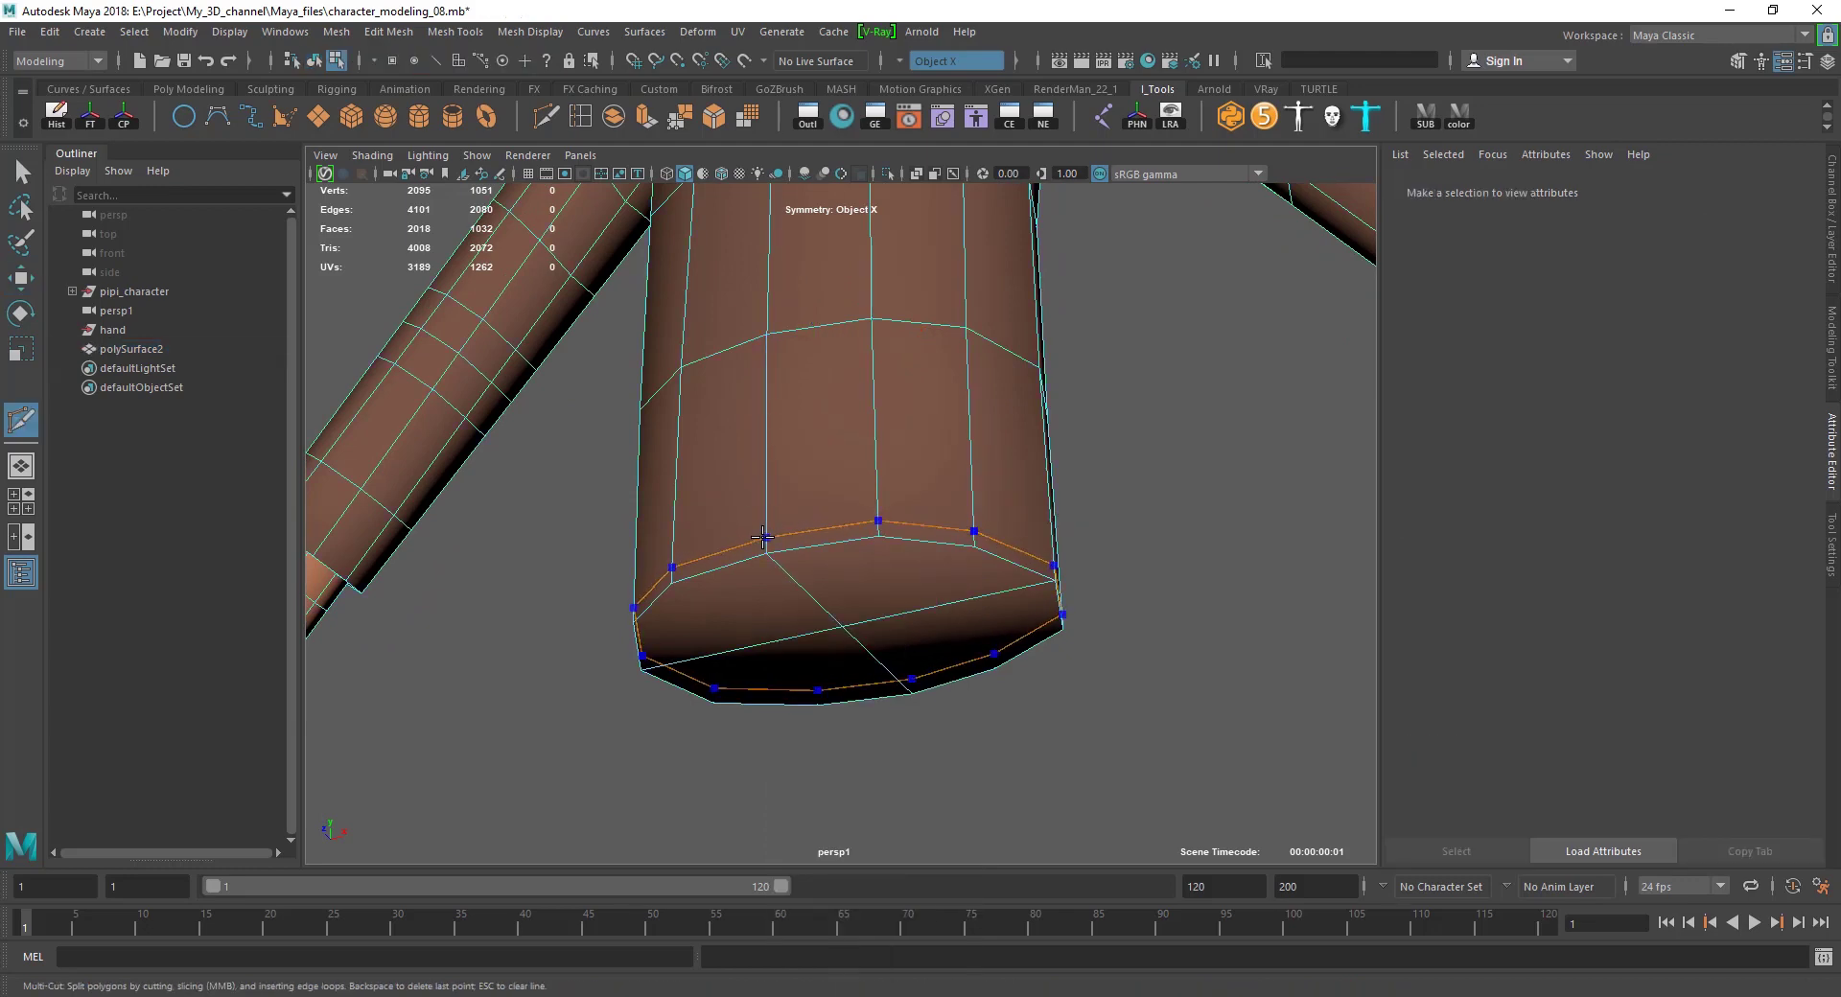
Insert an edge loop near the torso bottom and select the bottom faces.
left_click(762, 537, "ctrl")
key("w")
left_click(793, 622)
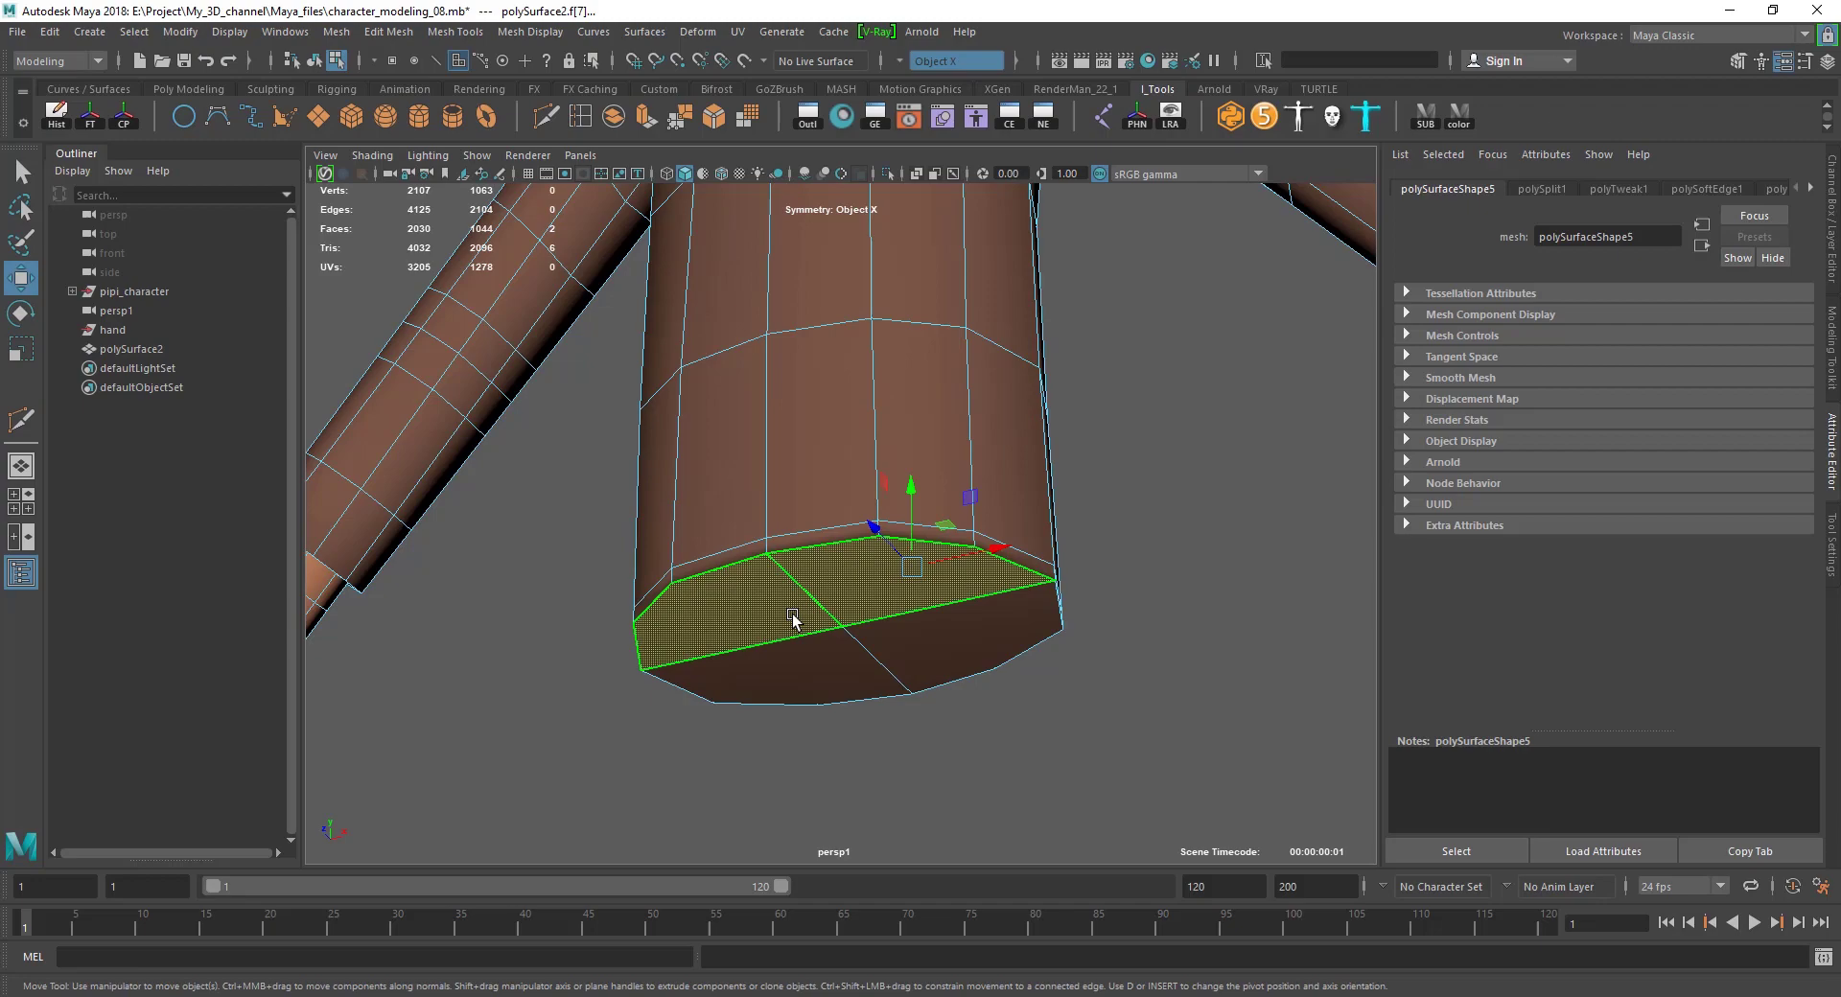
left_click(813, 669, "shift")
scroll(1027, 618, "down", 5)
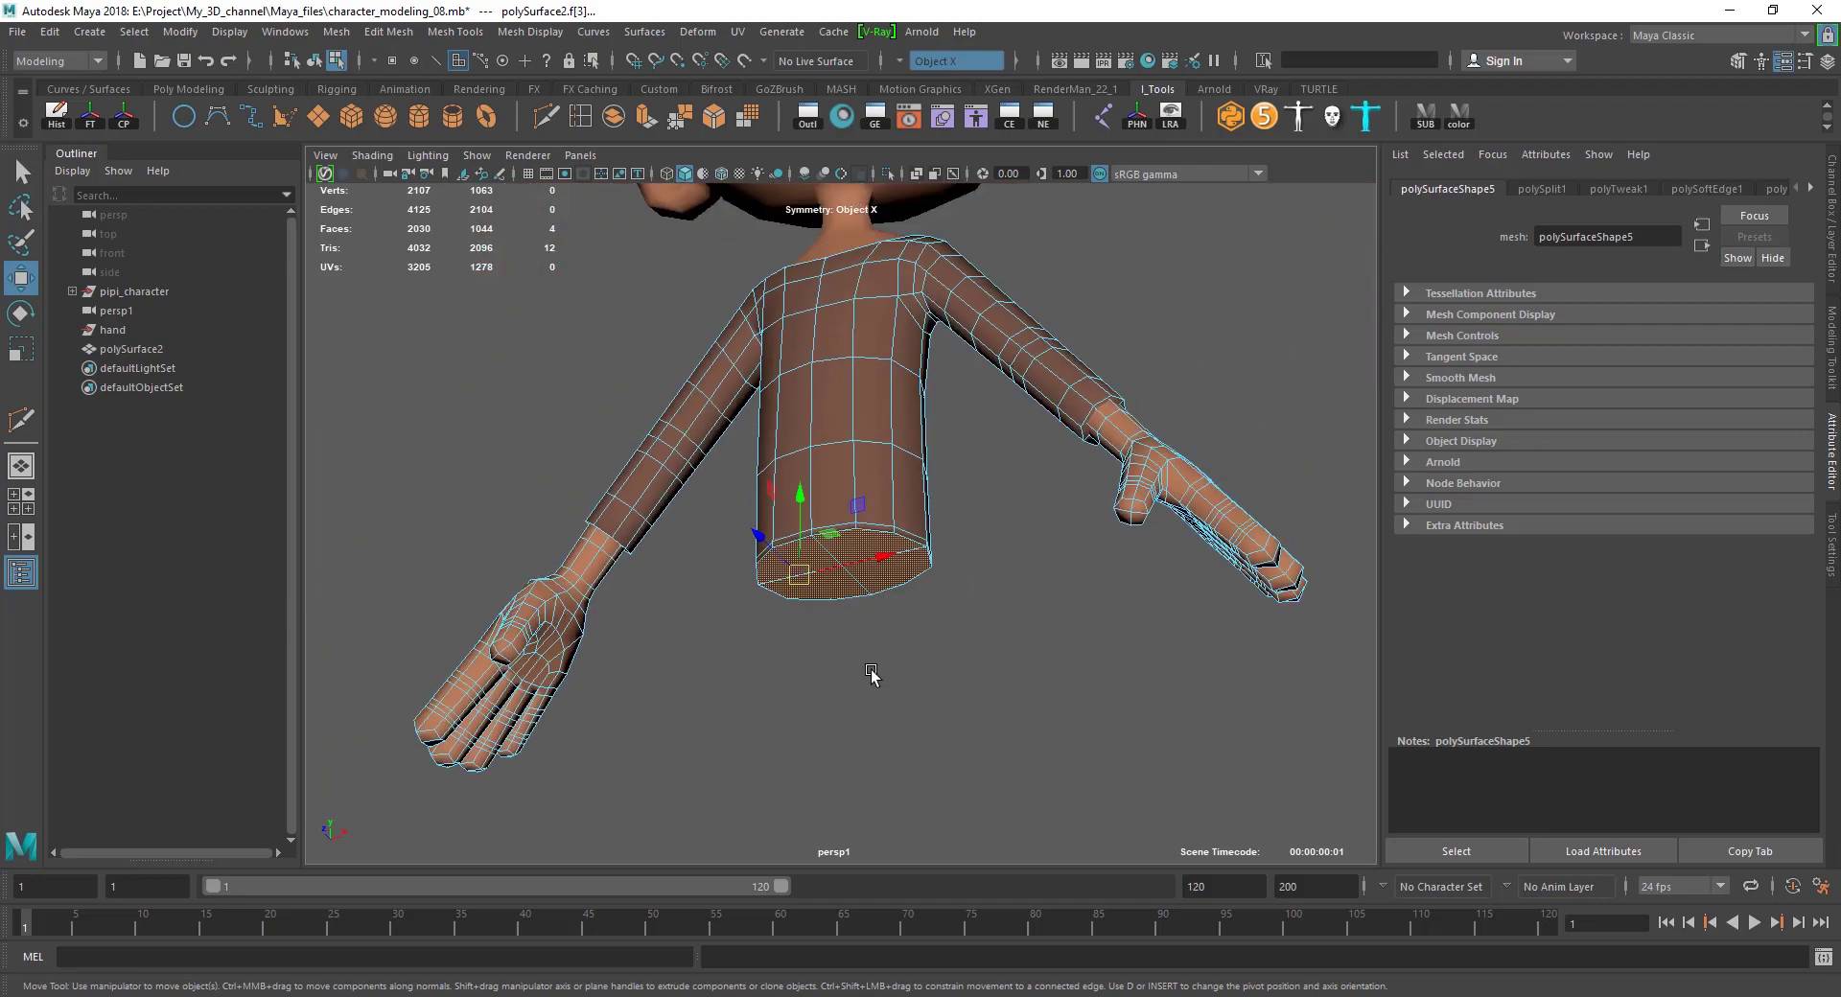
left_click_drag(871, 547, 966, 691, "alt")
scroll(966, 690, "up", 5)
Select the torso's bottom edge loop, then the four bottom cap faces.
key("F10")
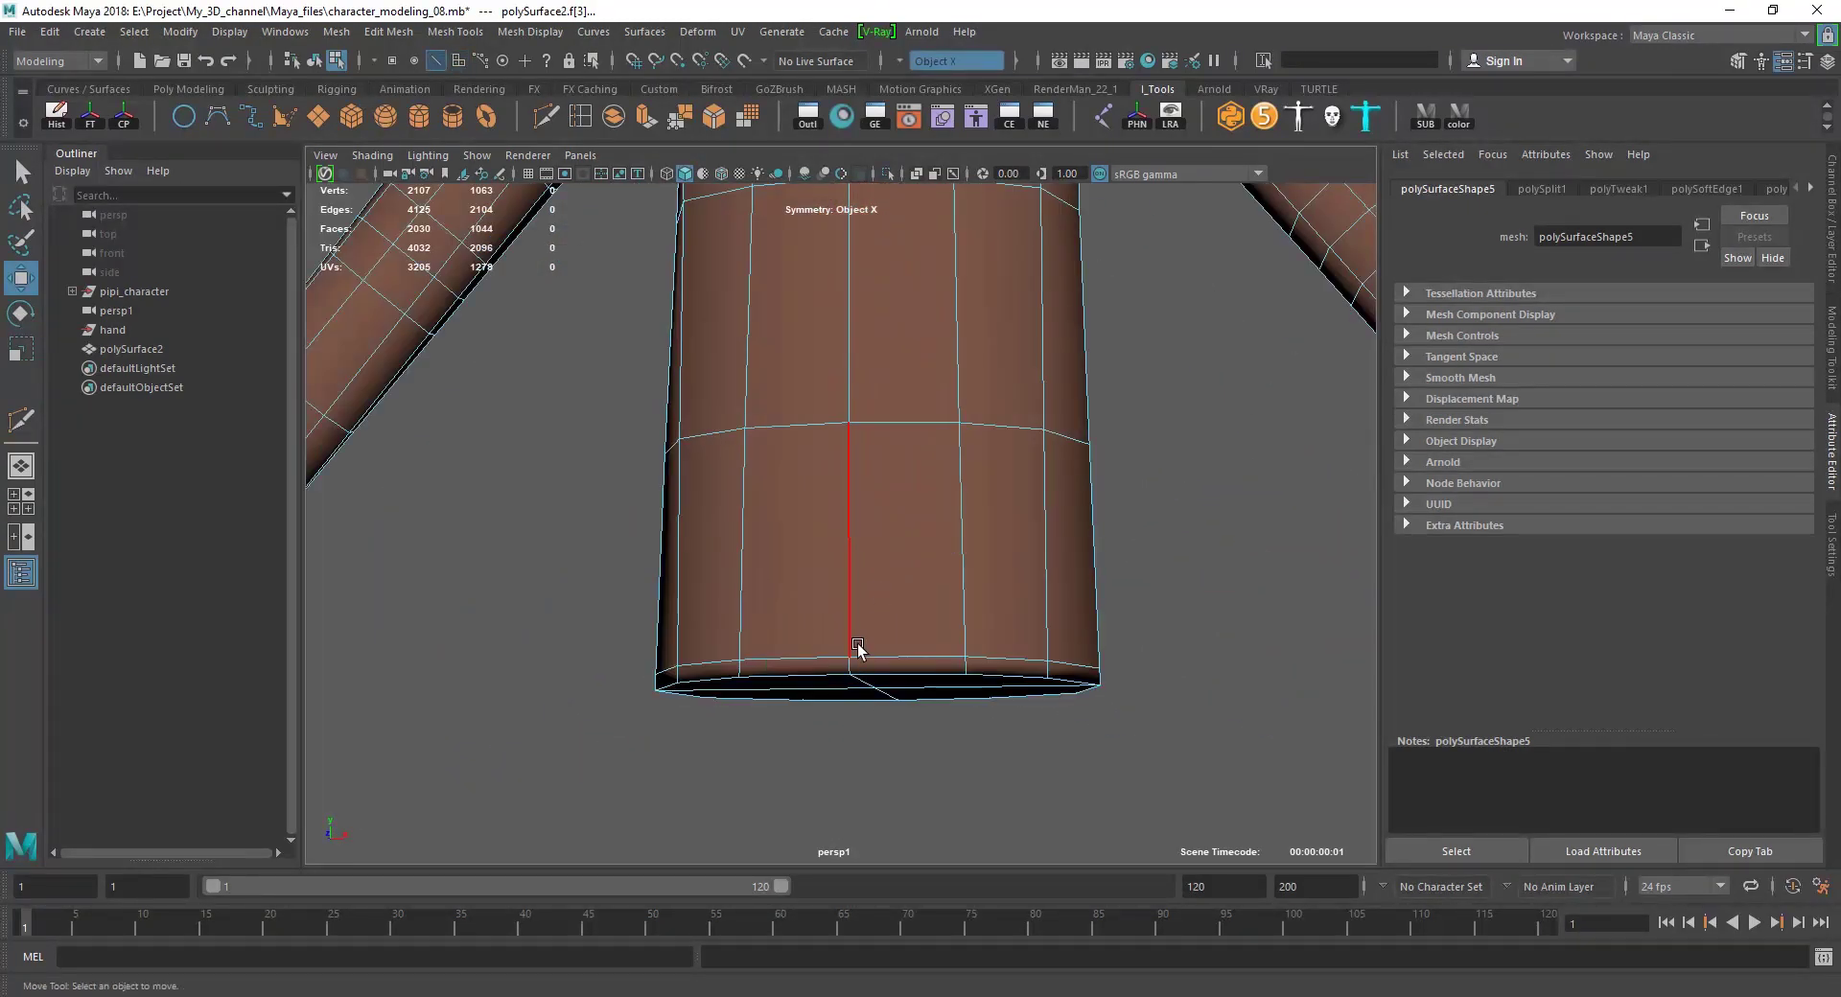
double_click(884, 657)
key("F11")
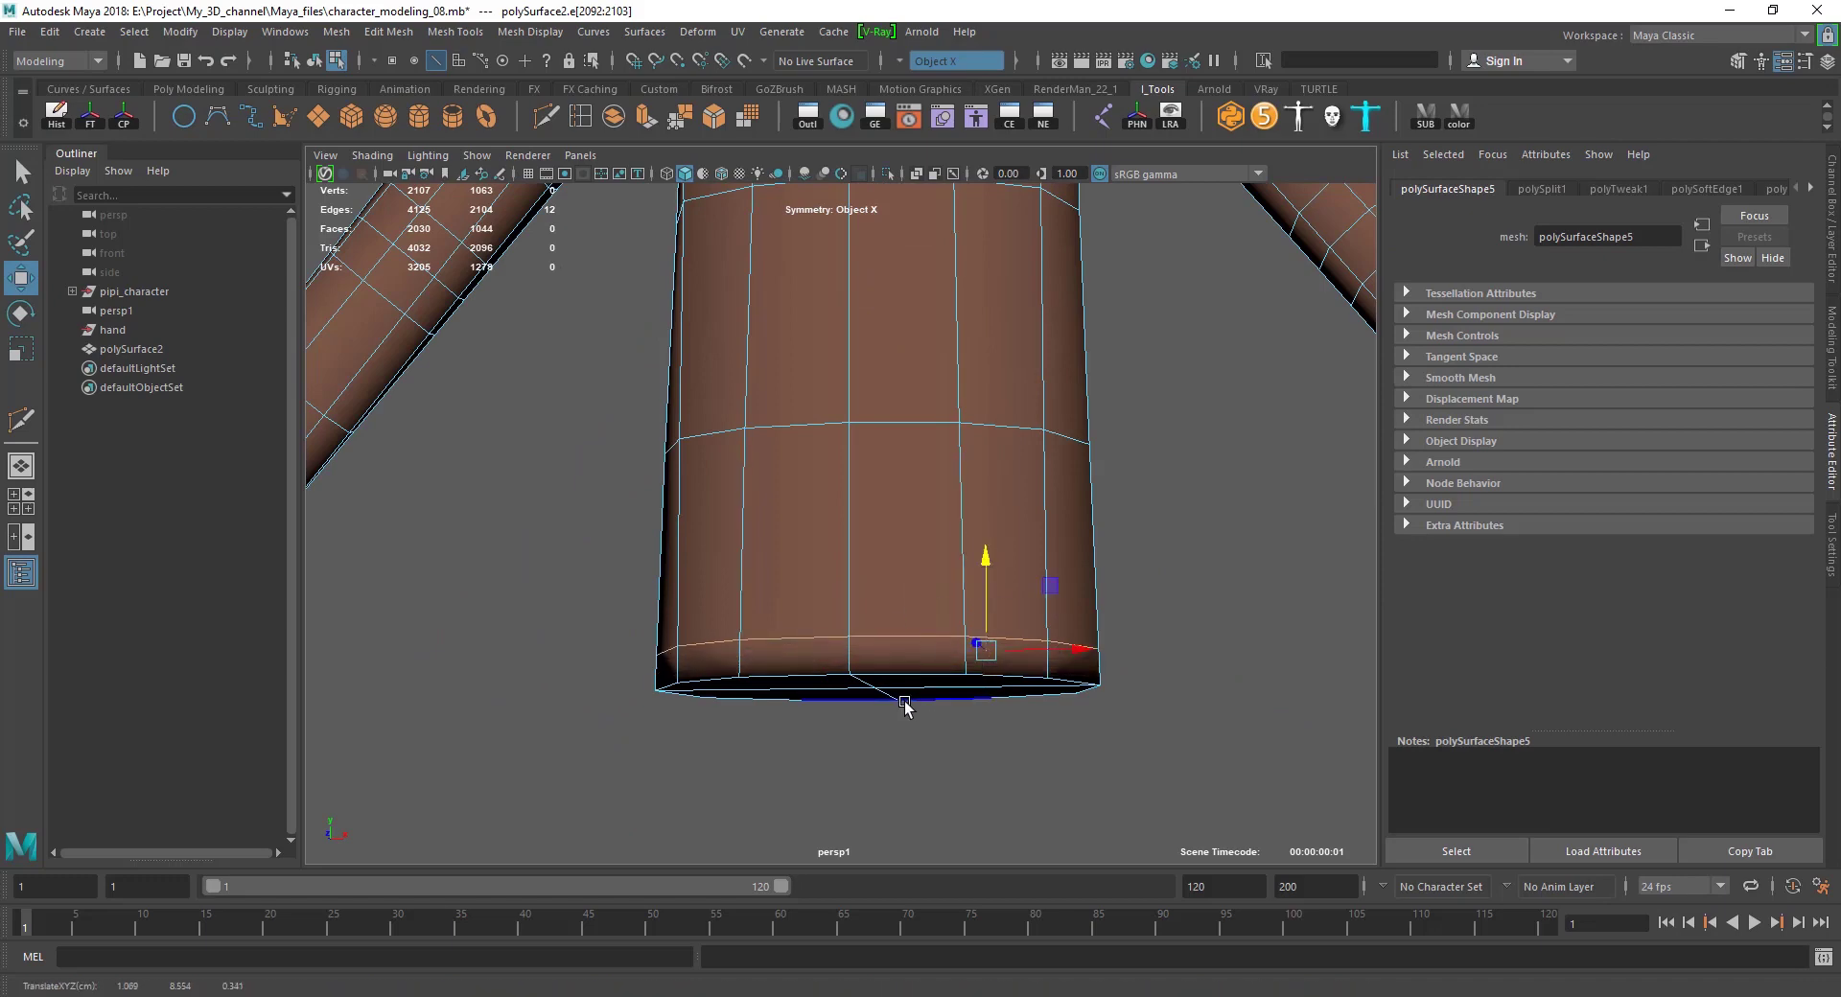
left_click_drag(904, 703, 837, 657, "alt")
left_click_drag(907, 662, 847, 670, "alt")
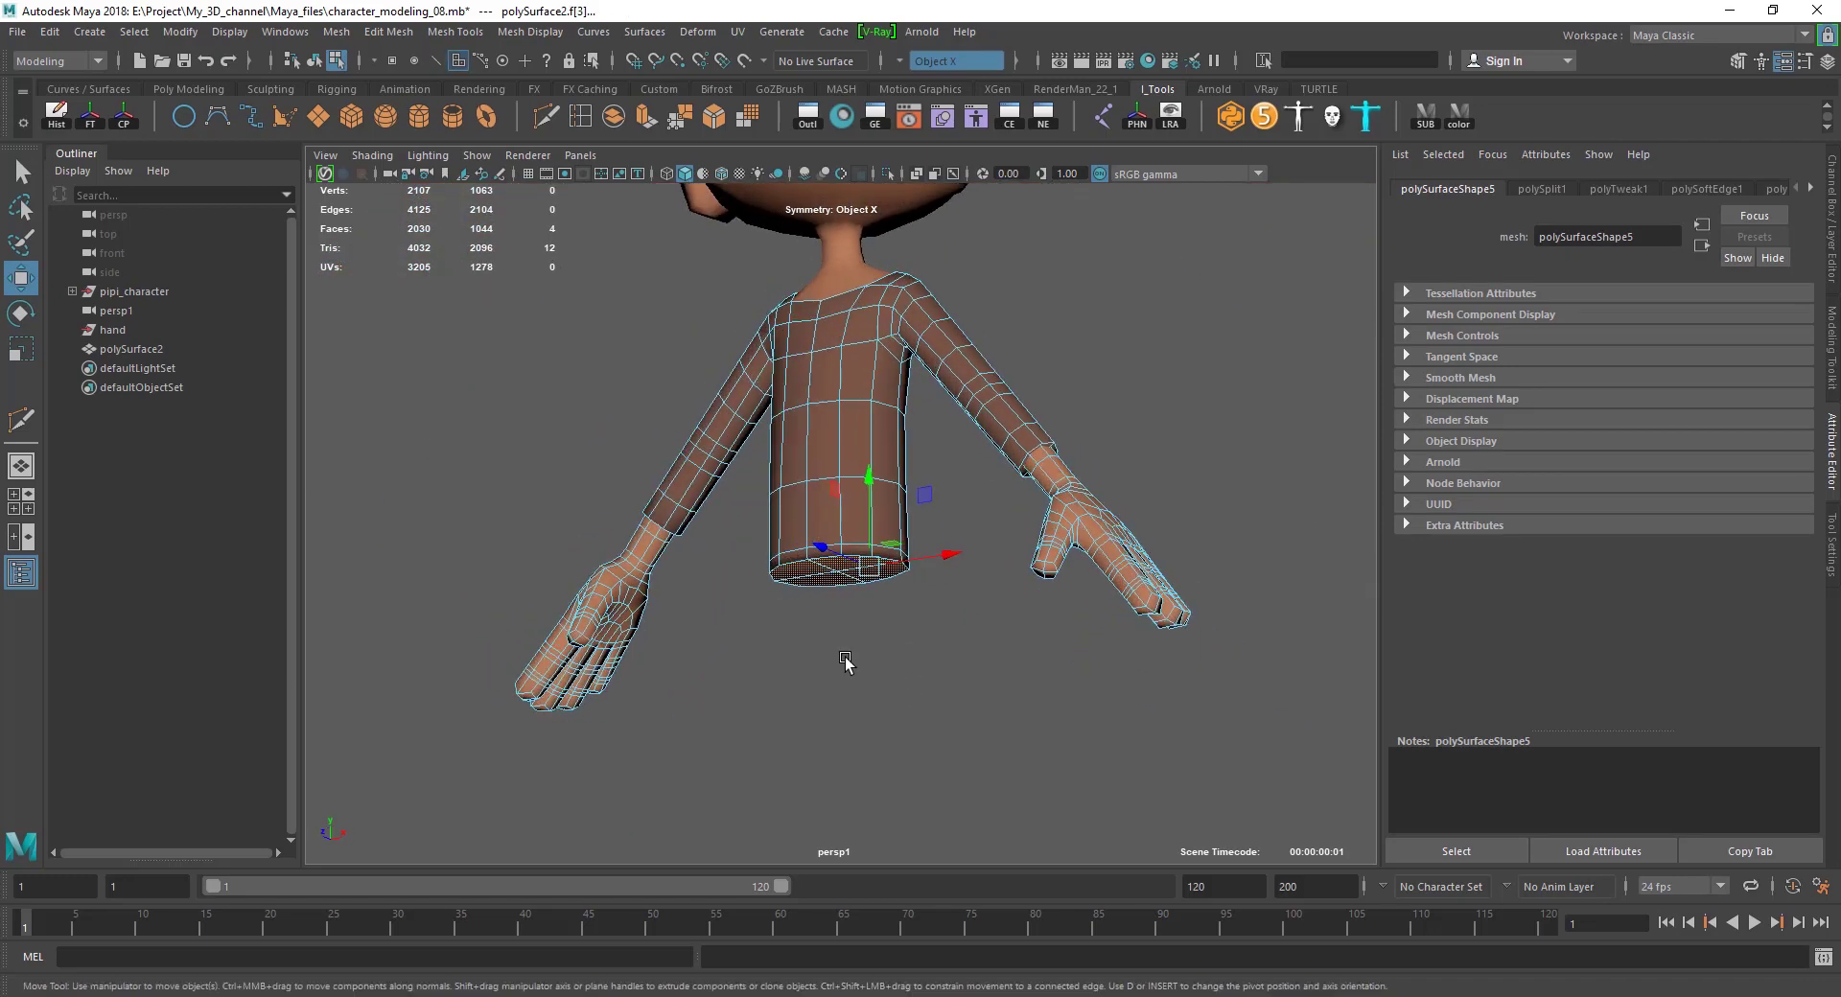
scroll(859, 681, "up", 3)
scroll(902, 618, "up", 3)
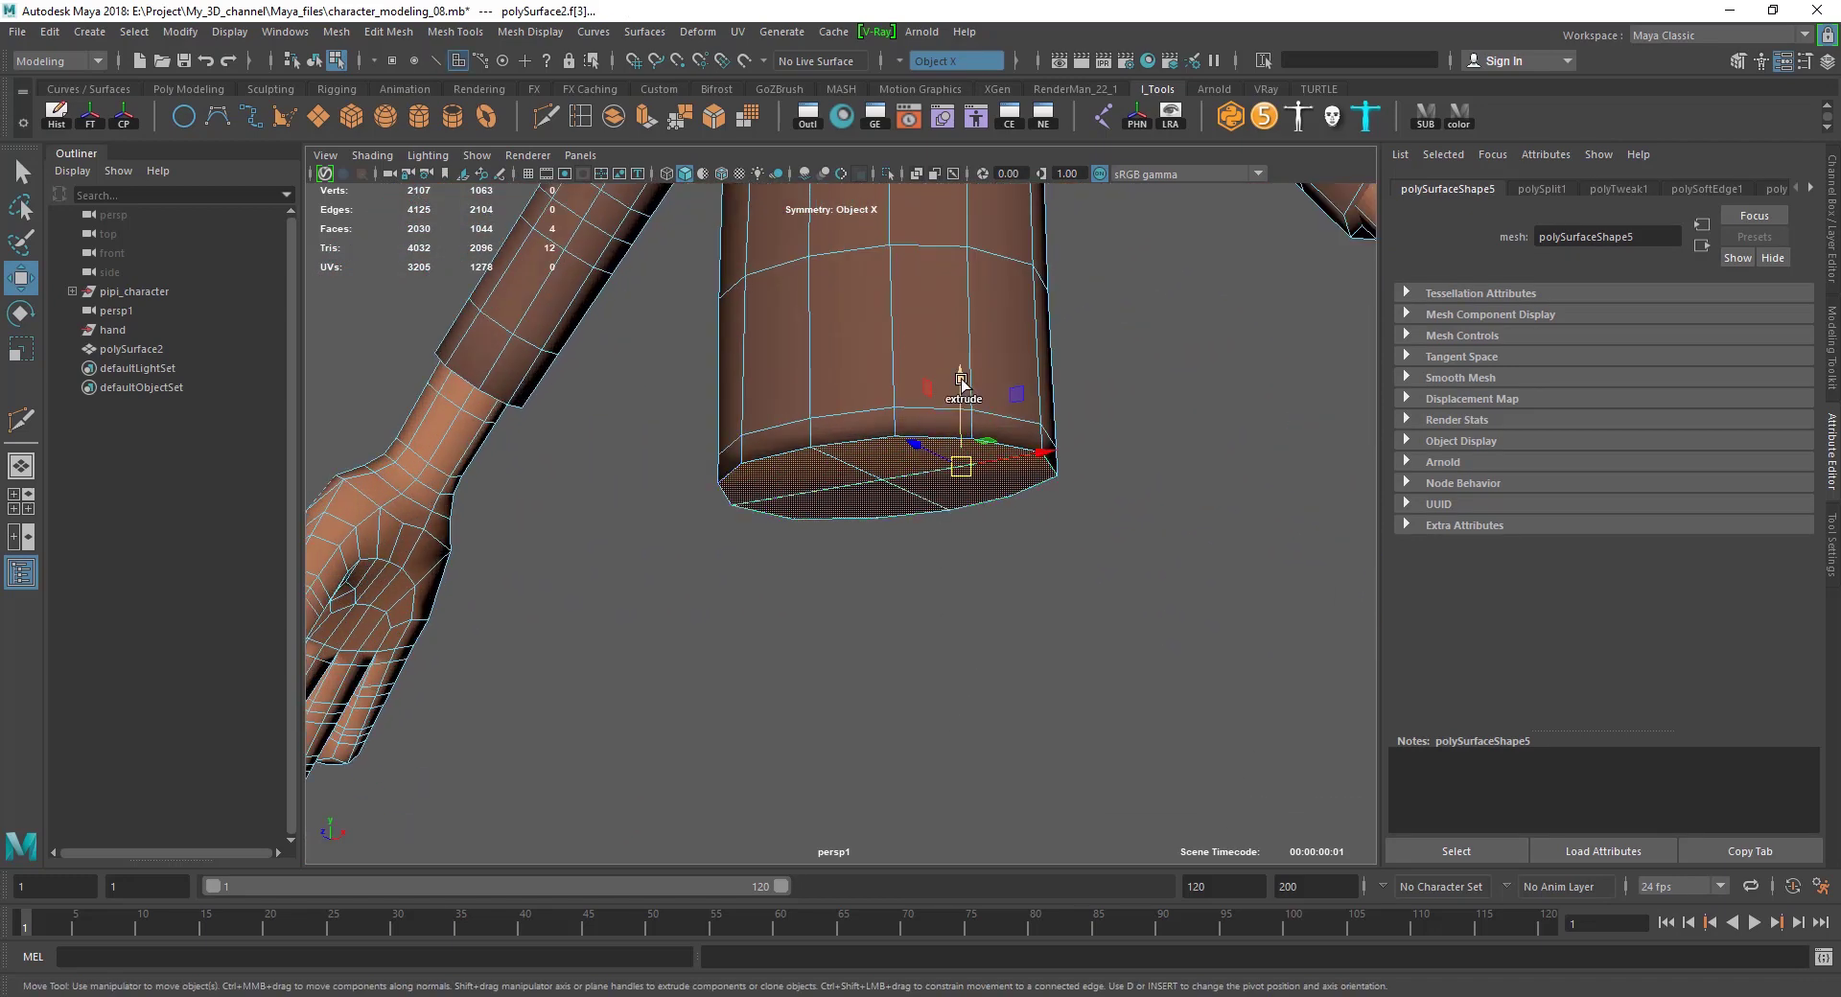
left_click_drag(972, 520, 970, 444, "alt")
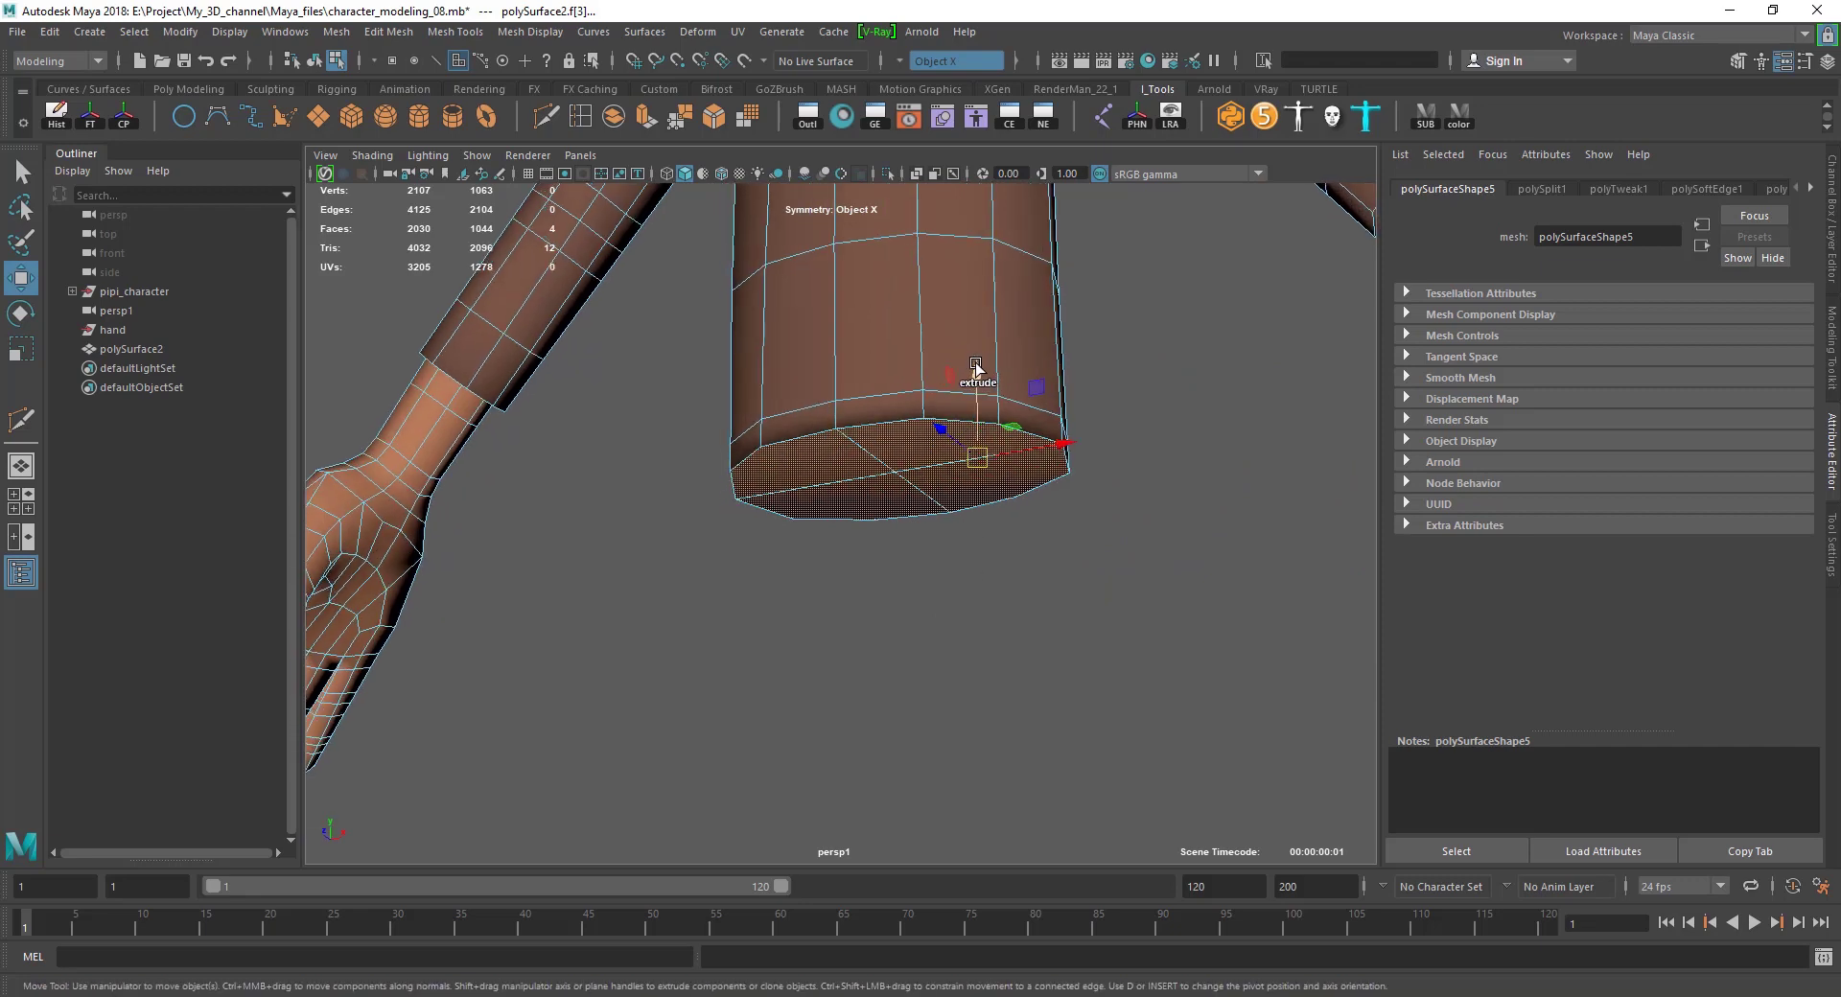
Extrude the bottom cap faces and drag them down along Y to lengthen the torso.
left_click_drag(976, 366, 960, 535, "shift")
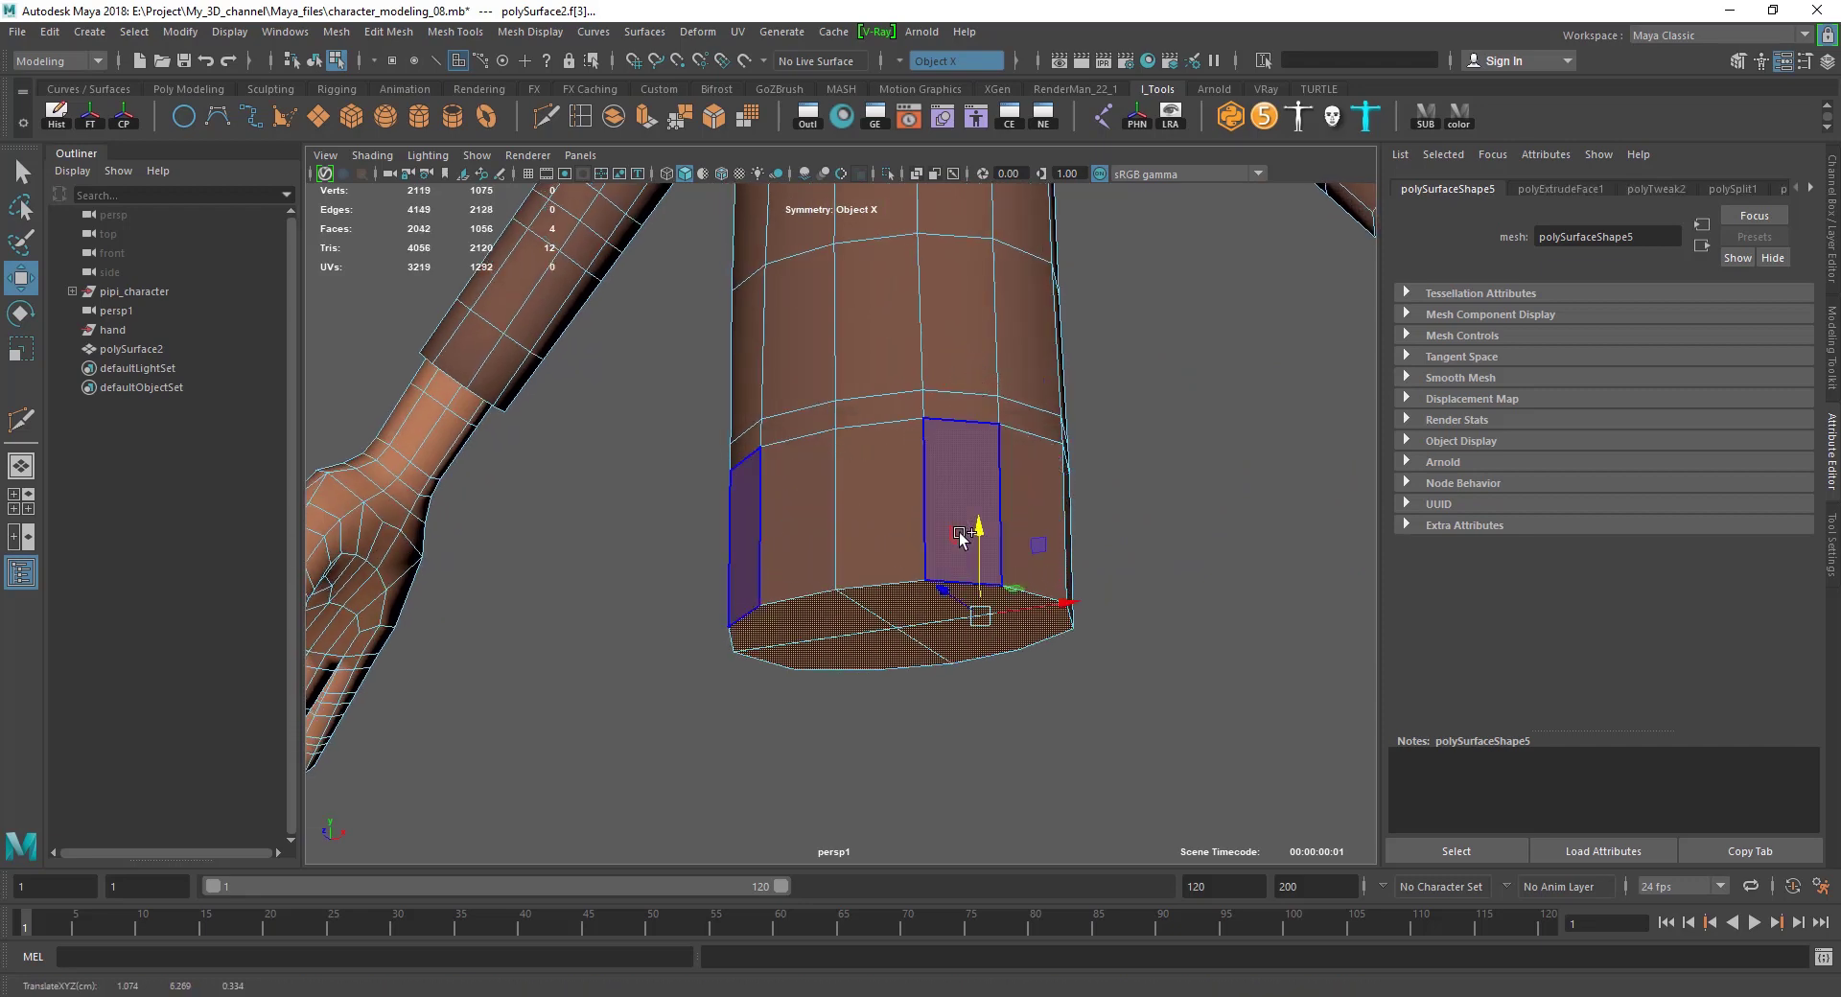
scroll(960, 535, "down", 5)
mouse_move(844, 575)
left_mouse_down("alt")
mouse_move(770, 614)
mouse_move(850, 608)
left_mouse_up("alt")
scroll(900, 518, "up", 5)
left_click_drag(902, 519, 909, 513)
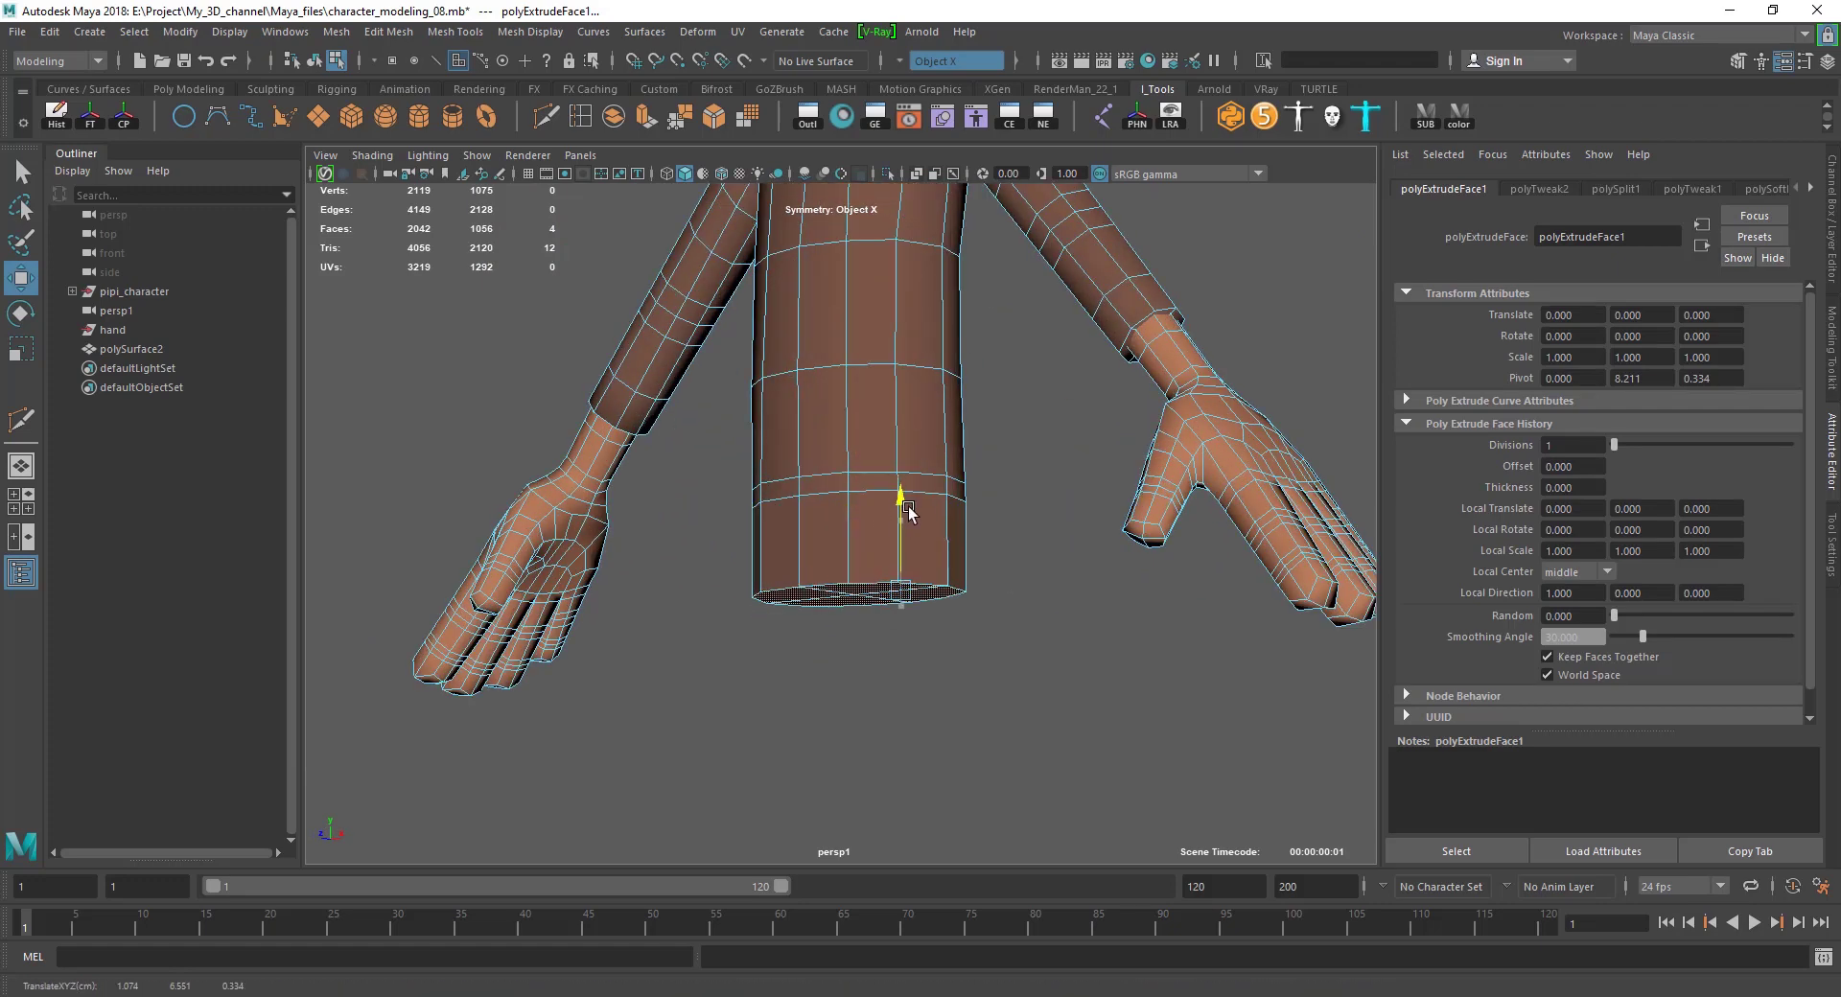
scroll(906, 523, "up", 3)
left_click(828, 564)
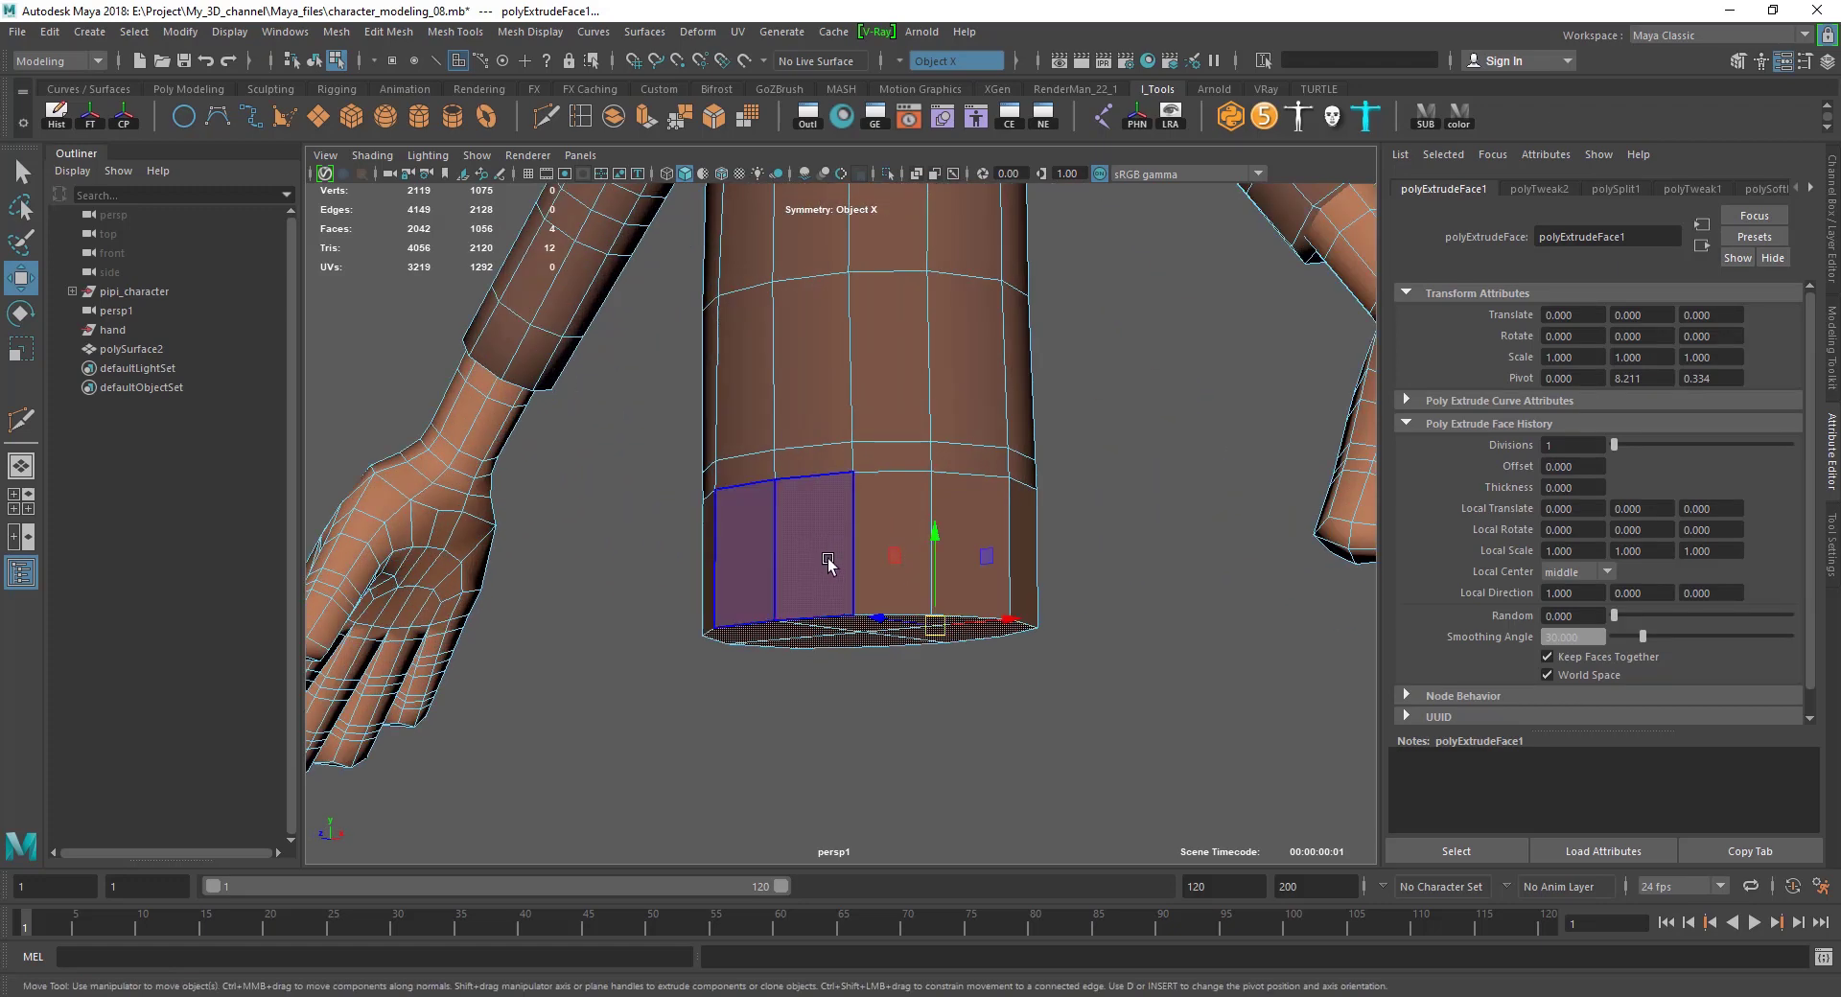
left_click_drag(829, 564, 842, 537, "alt")
key("F10")
Select the edge loop around the lower torso and inspect the edge editing menu.
double_click(842, 482)
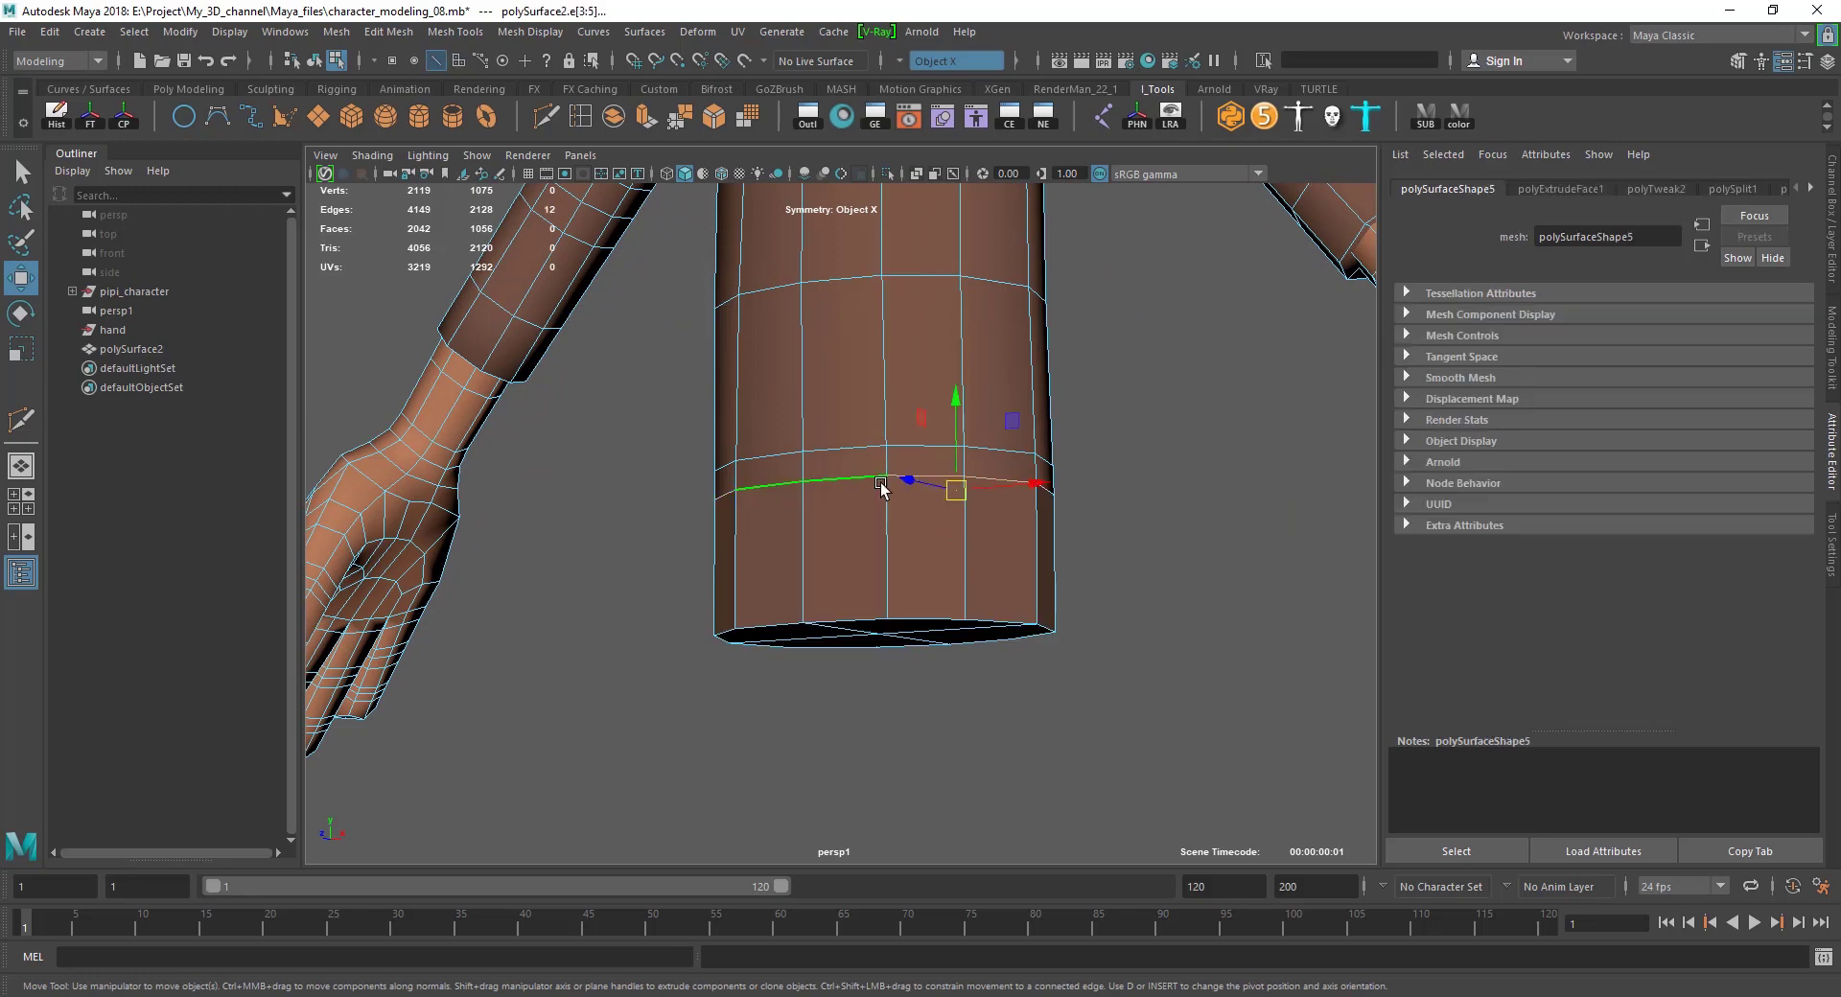
right_click(1205, 406, "shift")
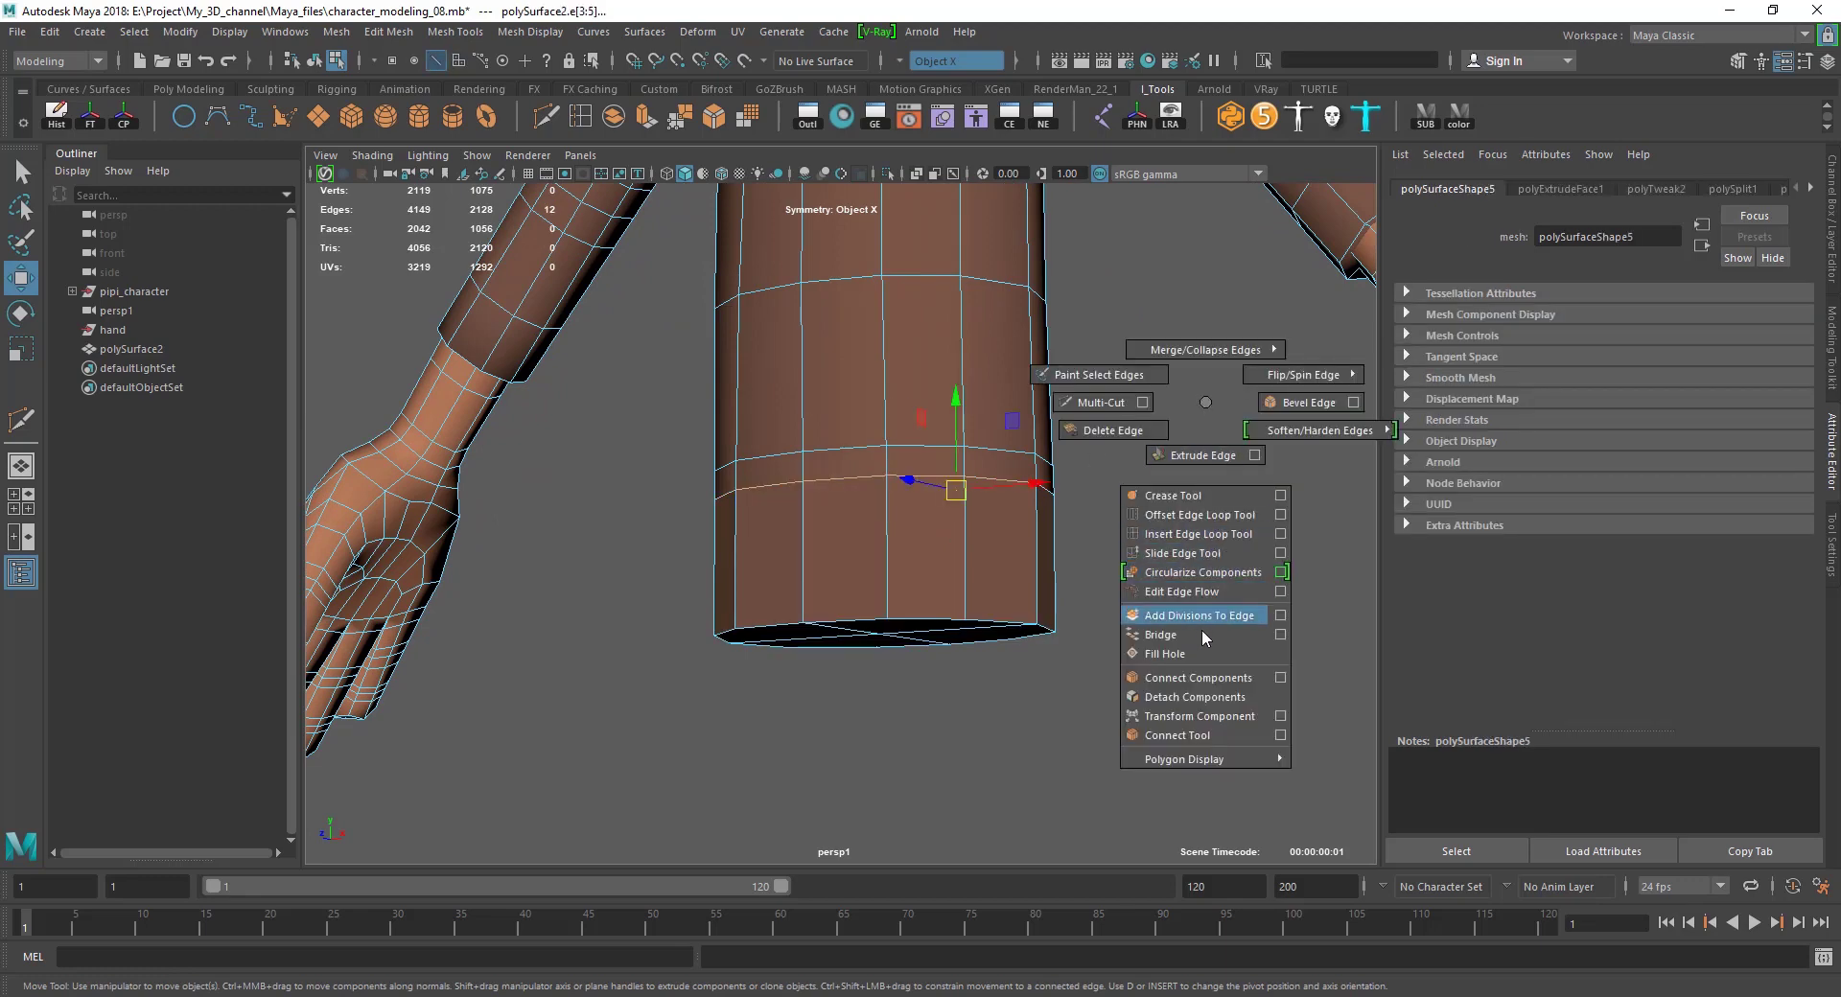
left_click(1067, 494)
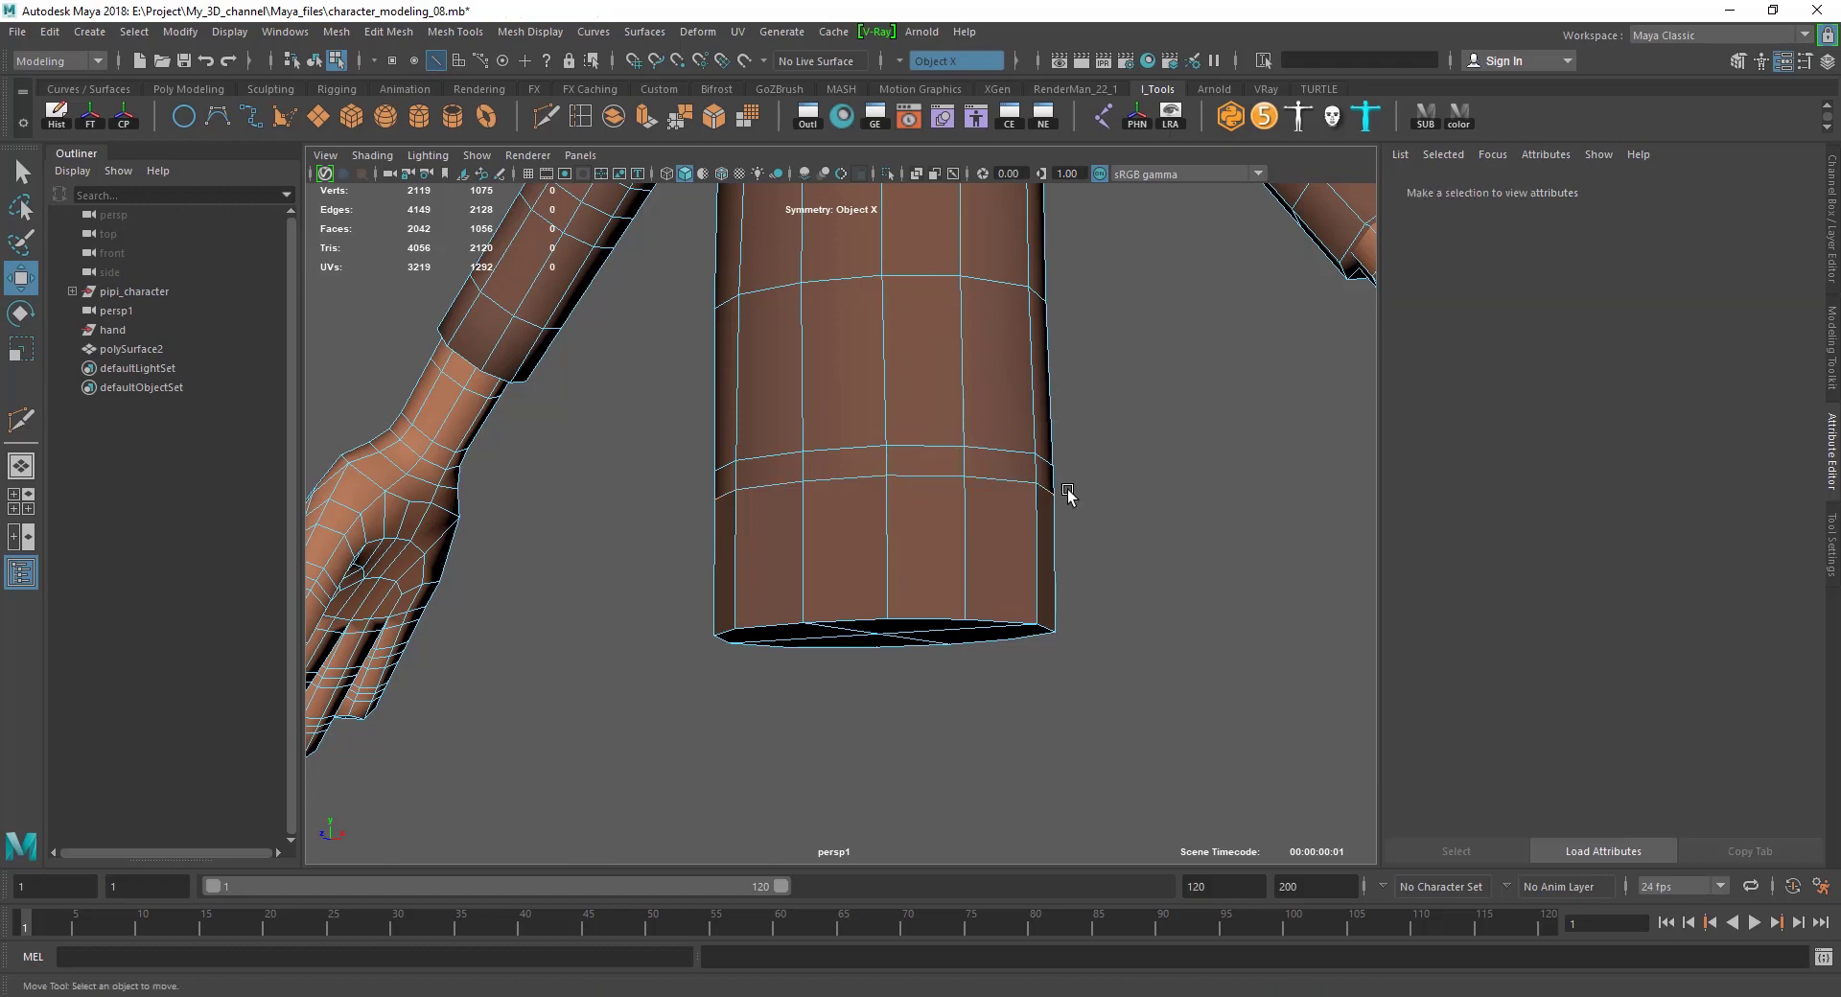
scroll(617, 540, "down", 2)
Select the lower band of torso faces and bring up the face editing menu.
left_click_drag(911, 534, 624, 726)
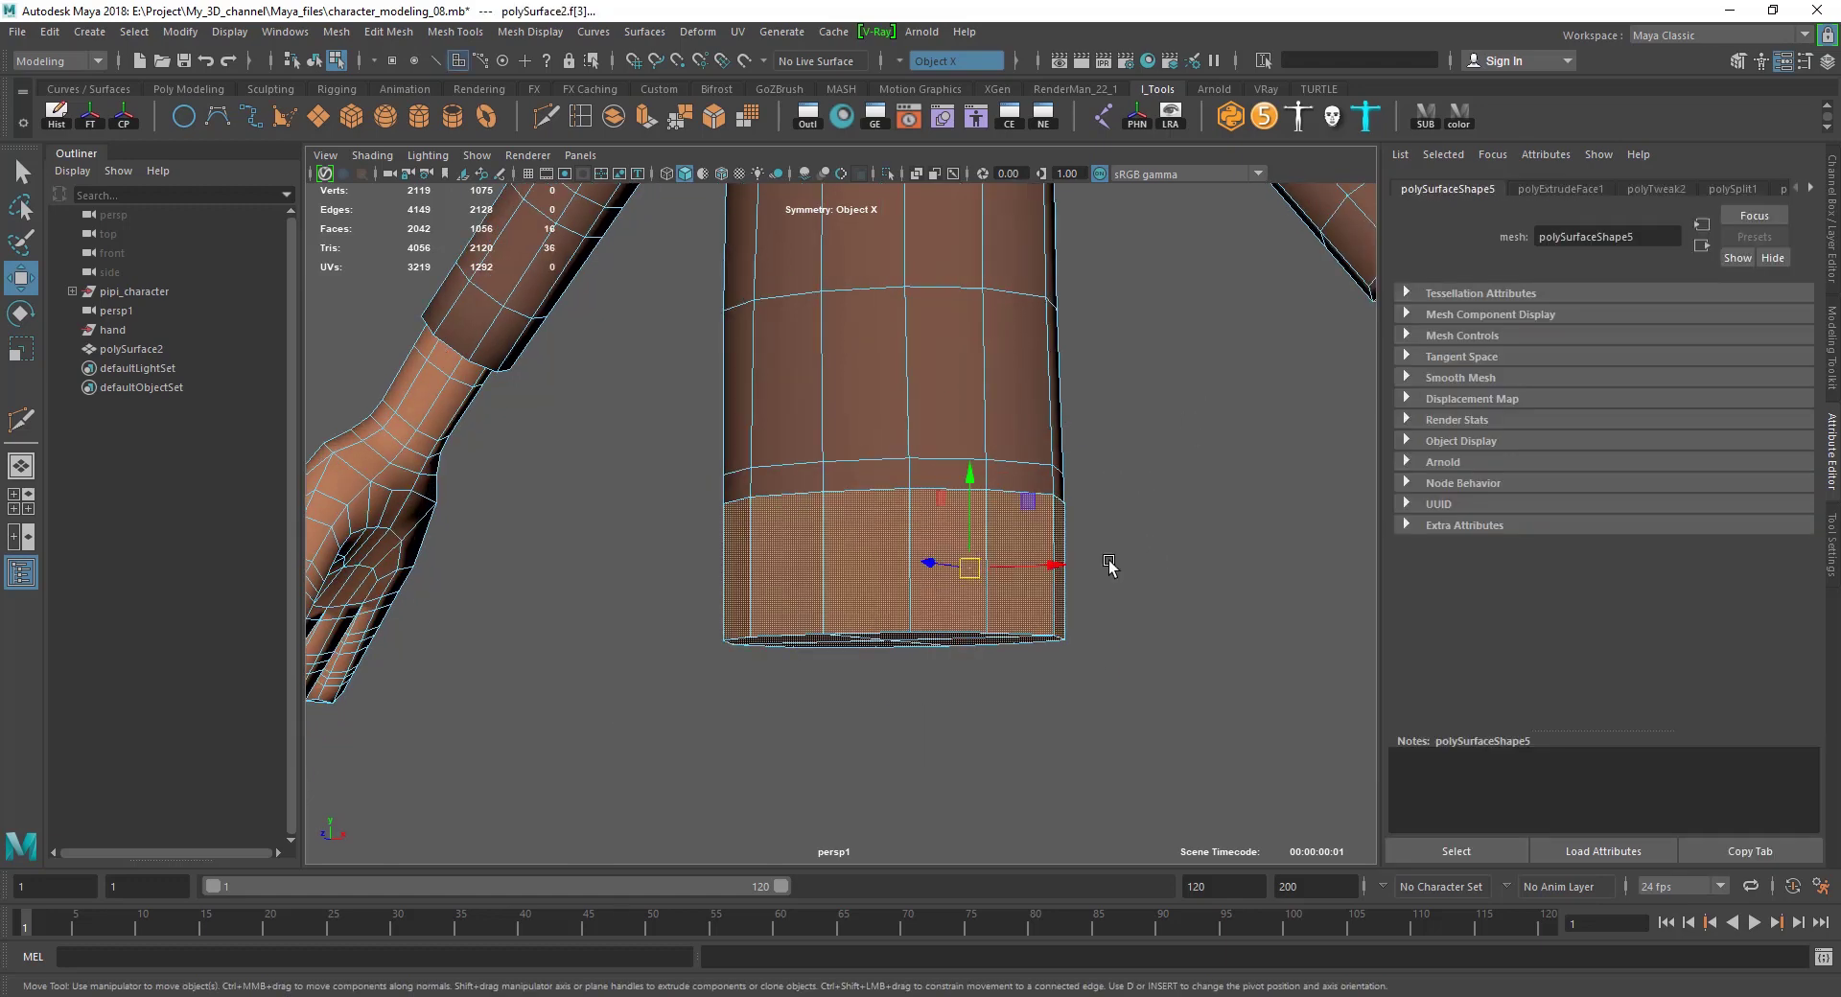
scroll(710, 621, "down", 4)
mouse_move(709, 621)
left_mouse_down("alt")
mouse_move(793, 514)
mouse_move(1061, 629)
left_mouse_up("alt")
scroll(1061, 629, "up", 3)
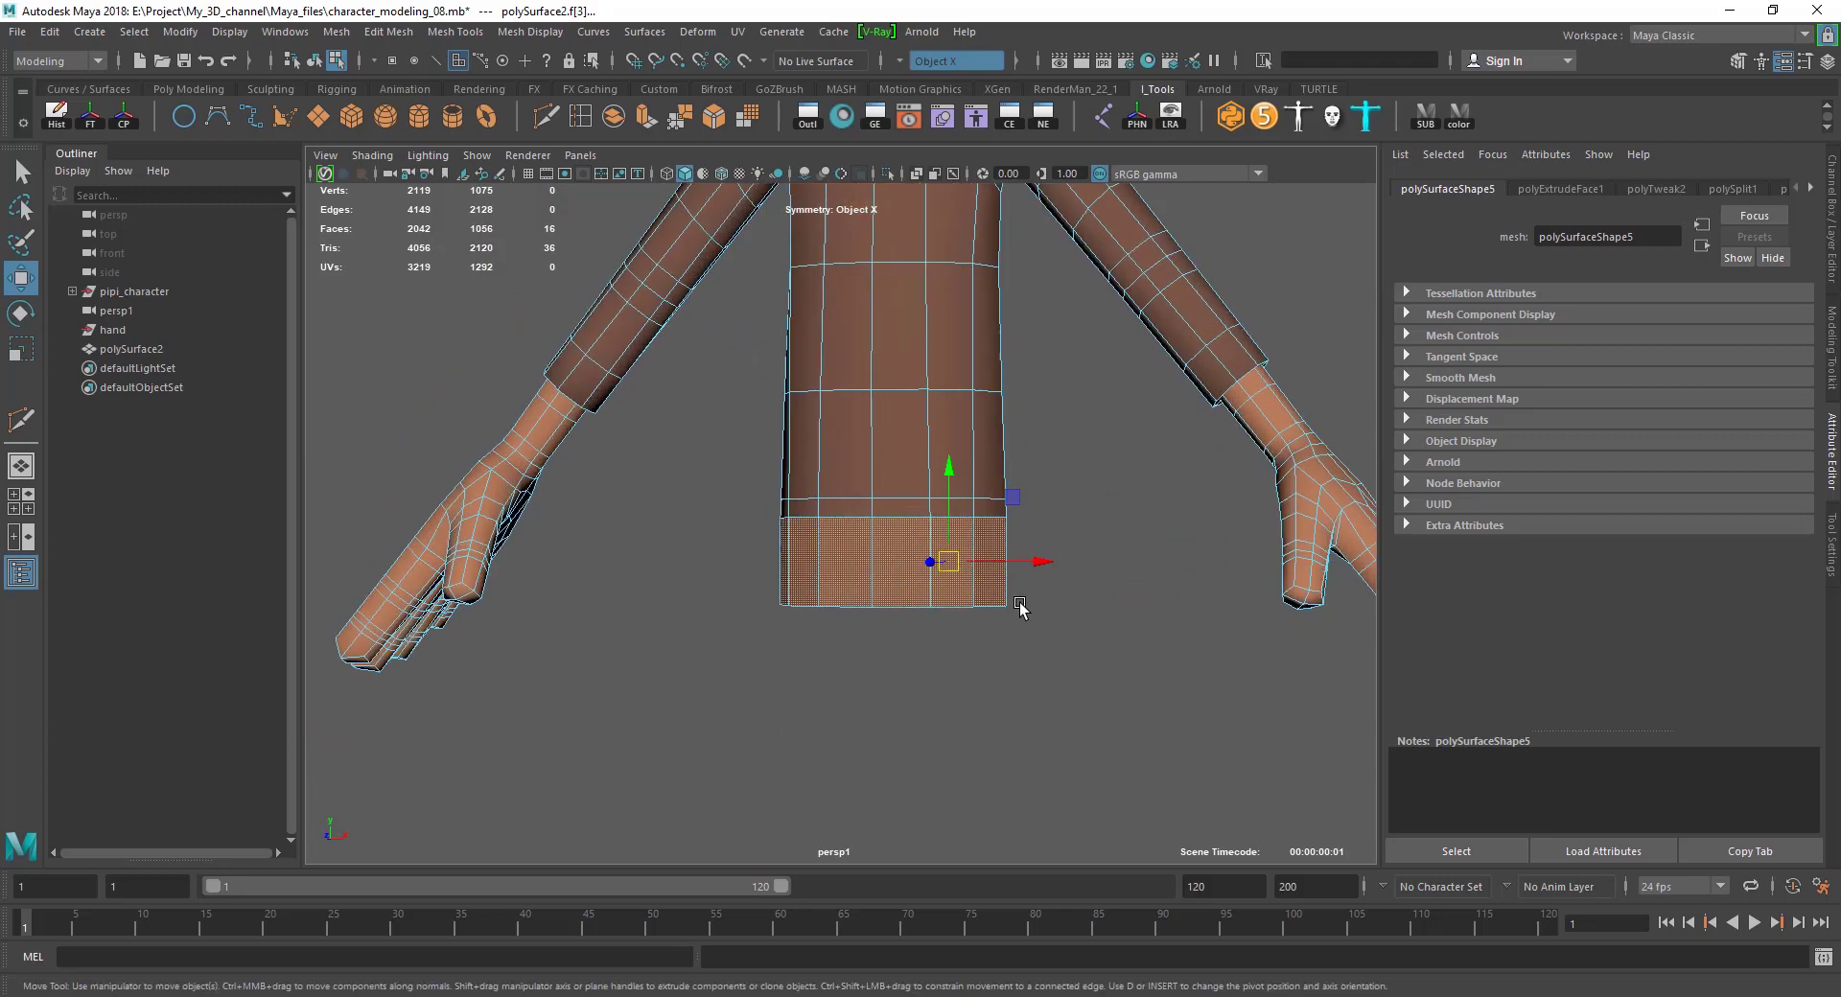
scroll(1020, 608, "up", 2)
scroll(1127, 446, "down", 3)
scroll(1090, 485, "down", 1)
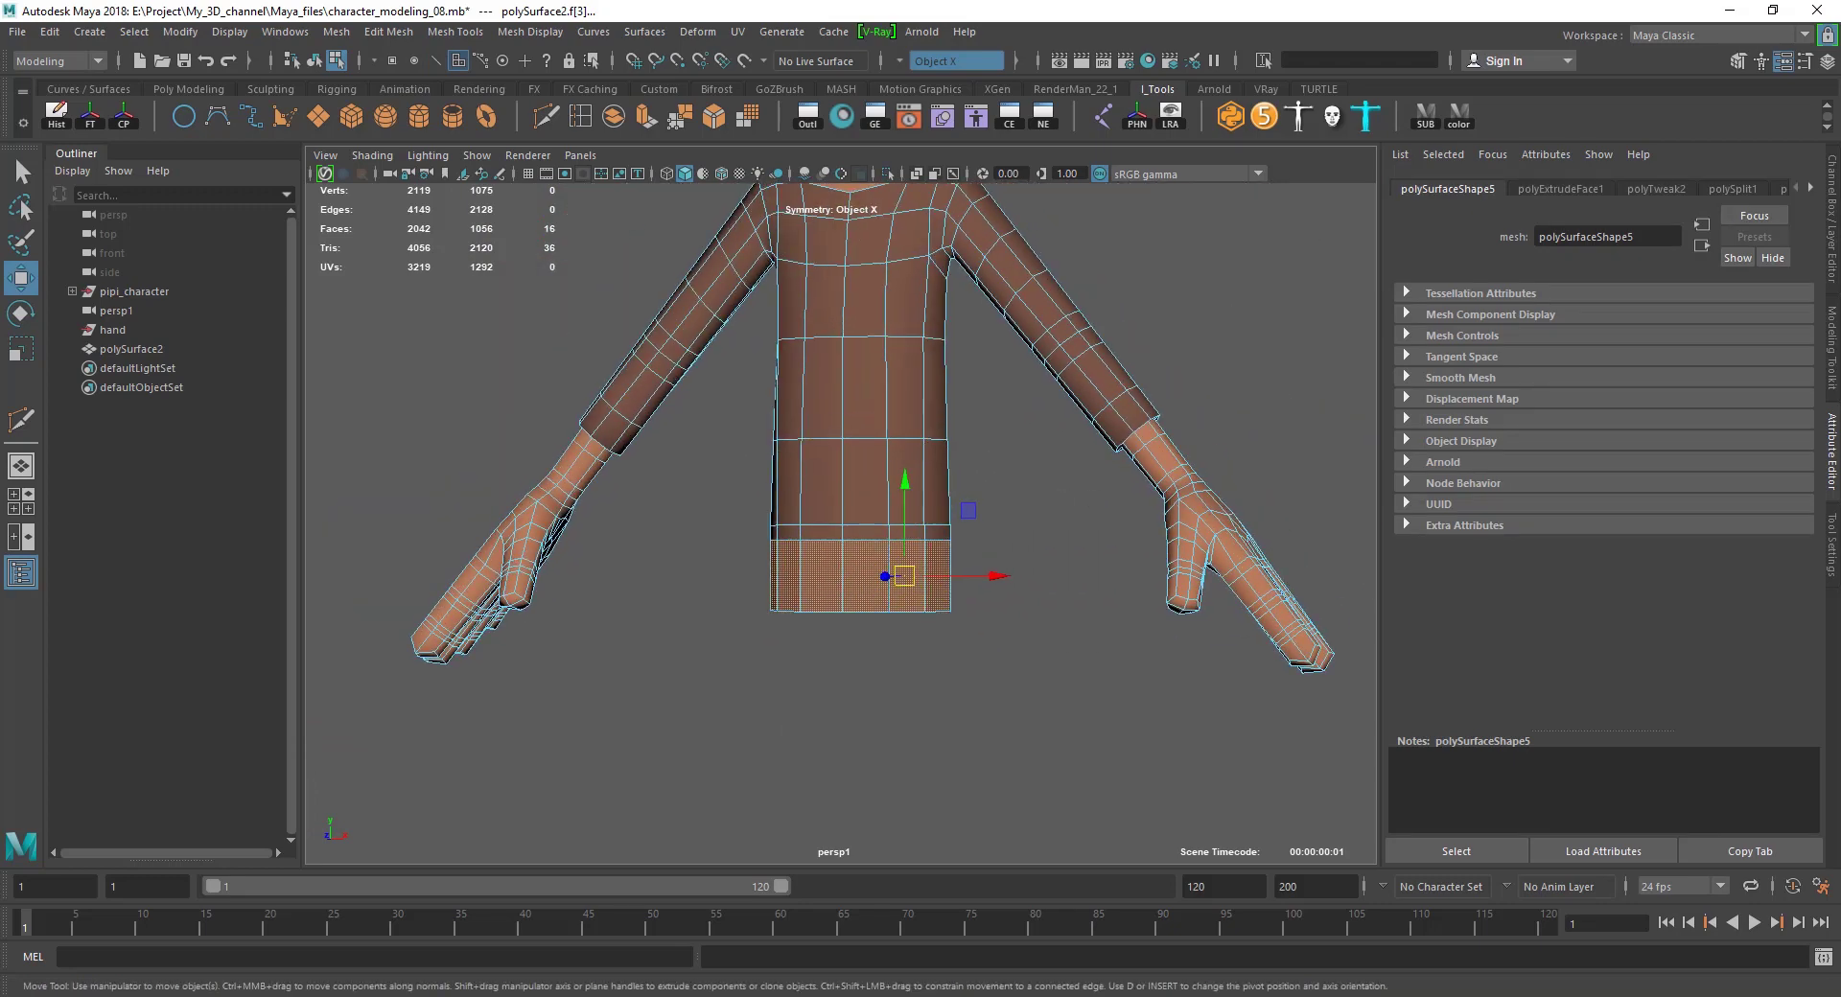
left_click(758, 731)
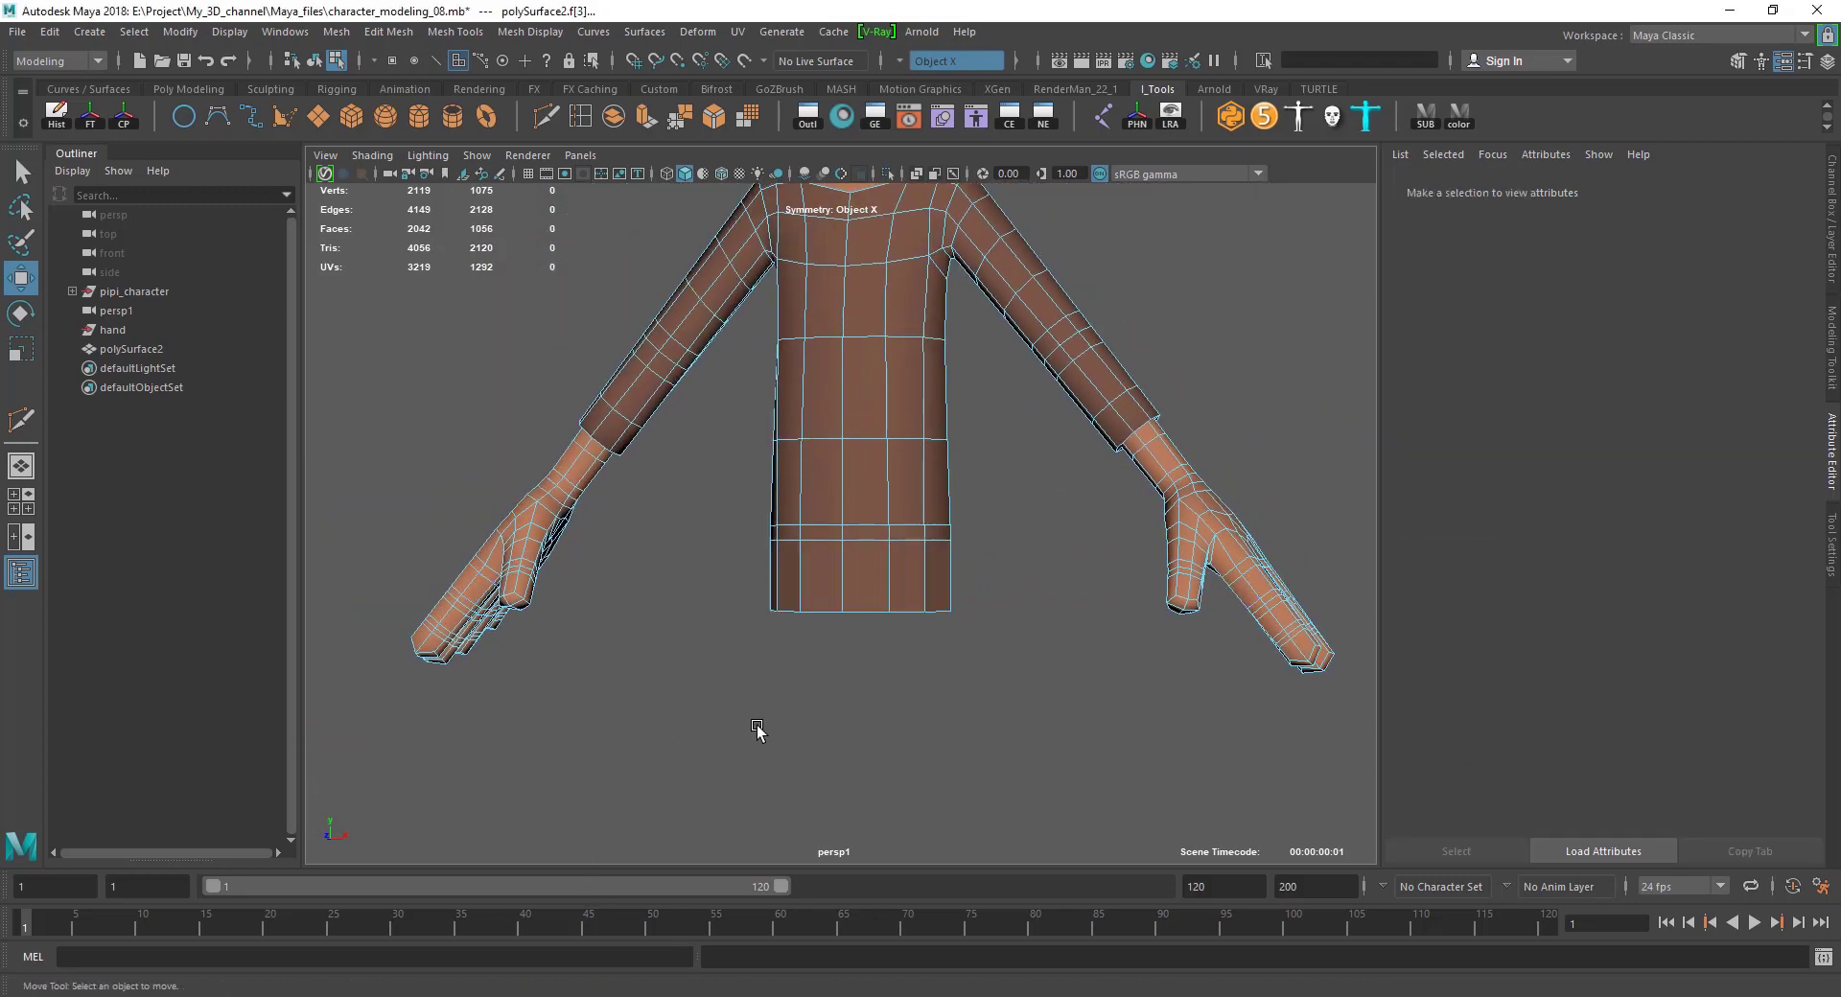
key("ctrl+z")
mouse_move(995, 580)
left_mouse_down("alt")
mouse_move(937, 665)
mouse_move(1061, 566)
left_mouse_up("alt")
right_click_drag(1061, 558, 1041, 866, "shift")
Extract the selected faces as a cuff band, delete its history and scale it slightly.
left_click(921, 624)
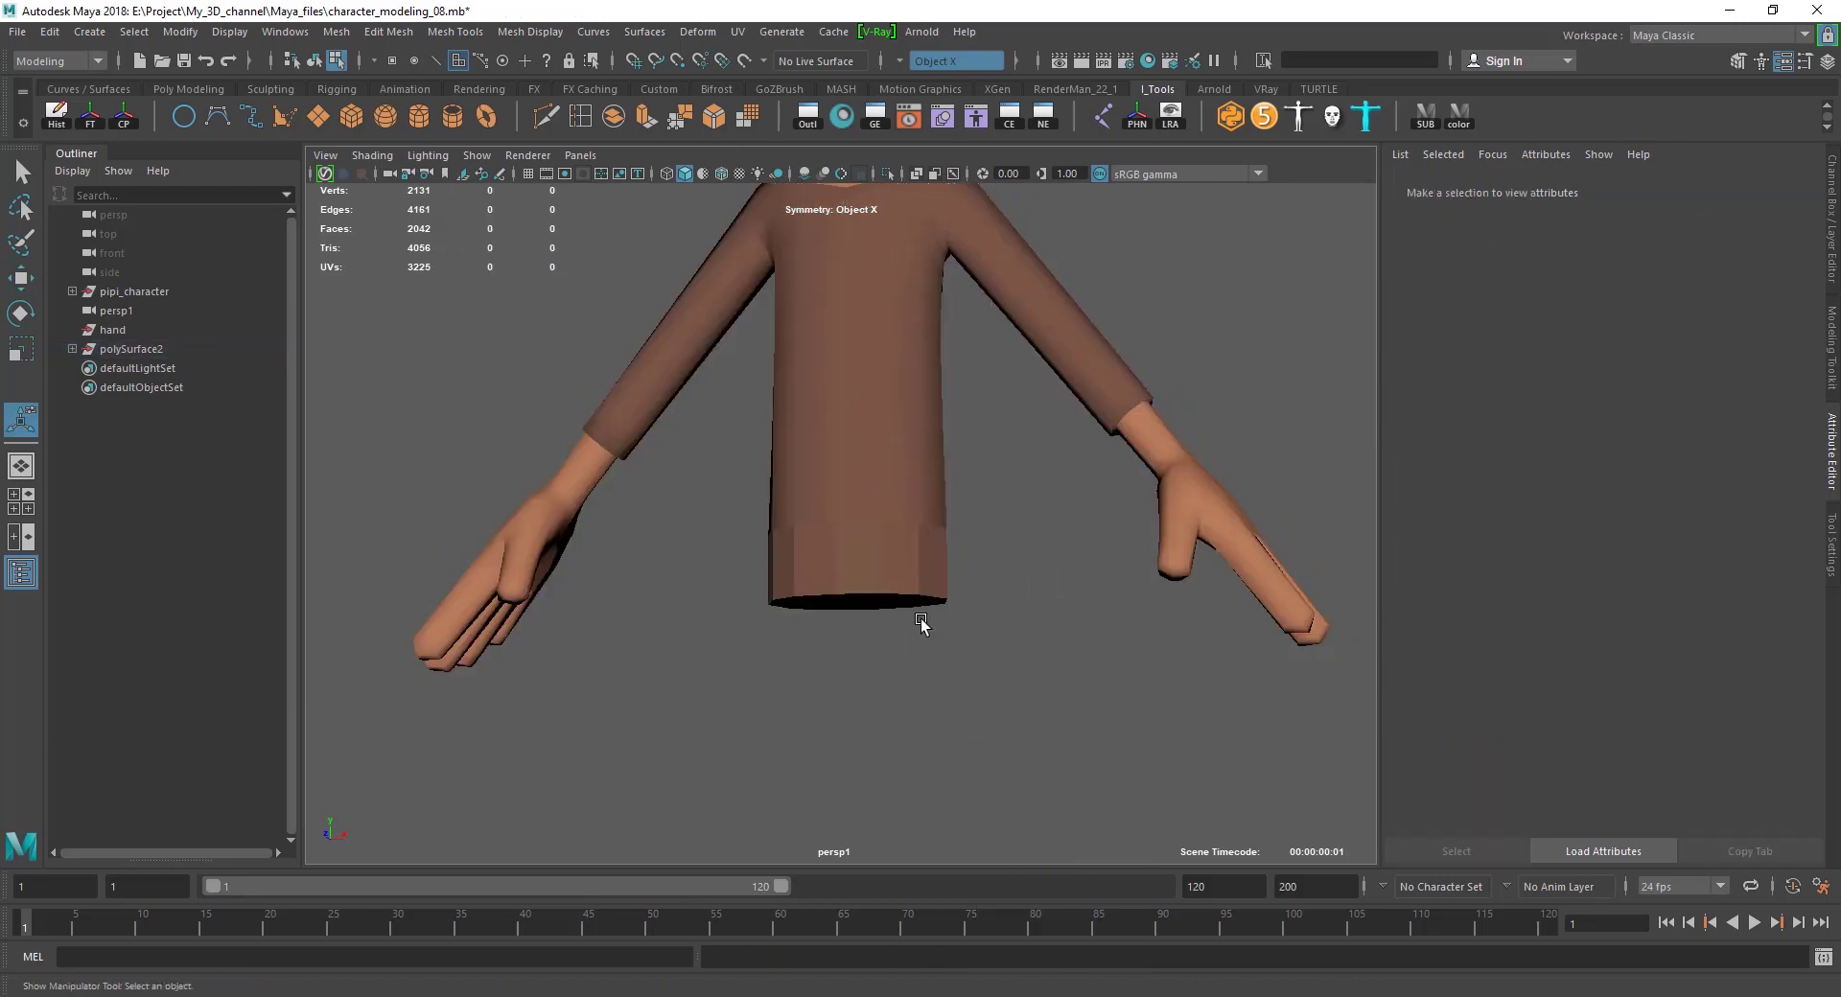
key("q")
left_click(863, 580)
scroll(884, 596, "up", 5)
left_click_drag(884, 596, 893, 625, "alt")
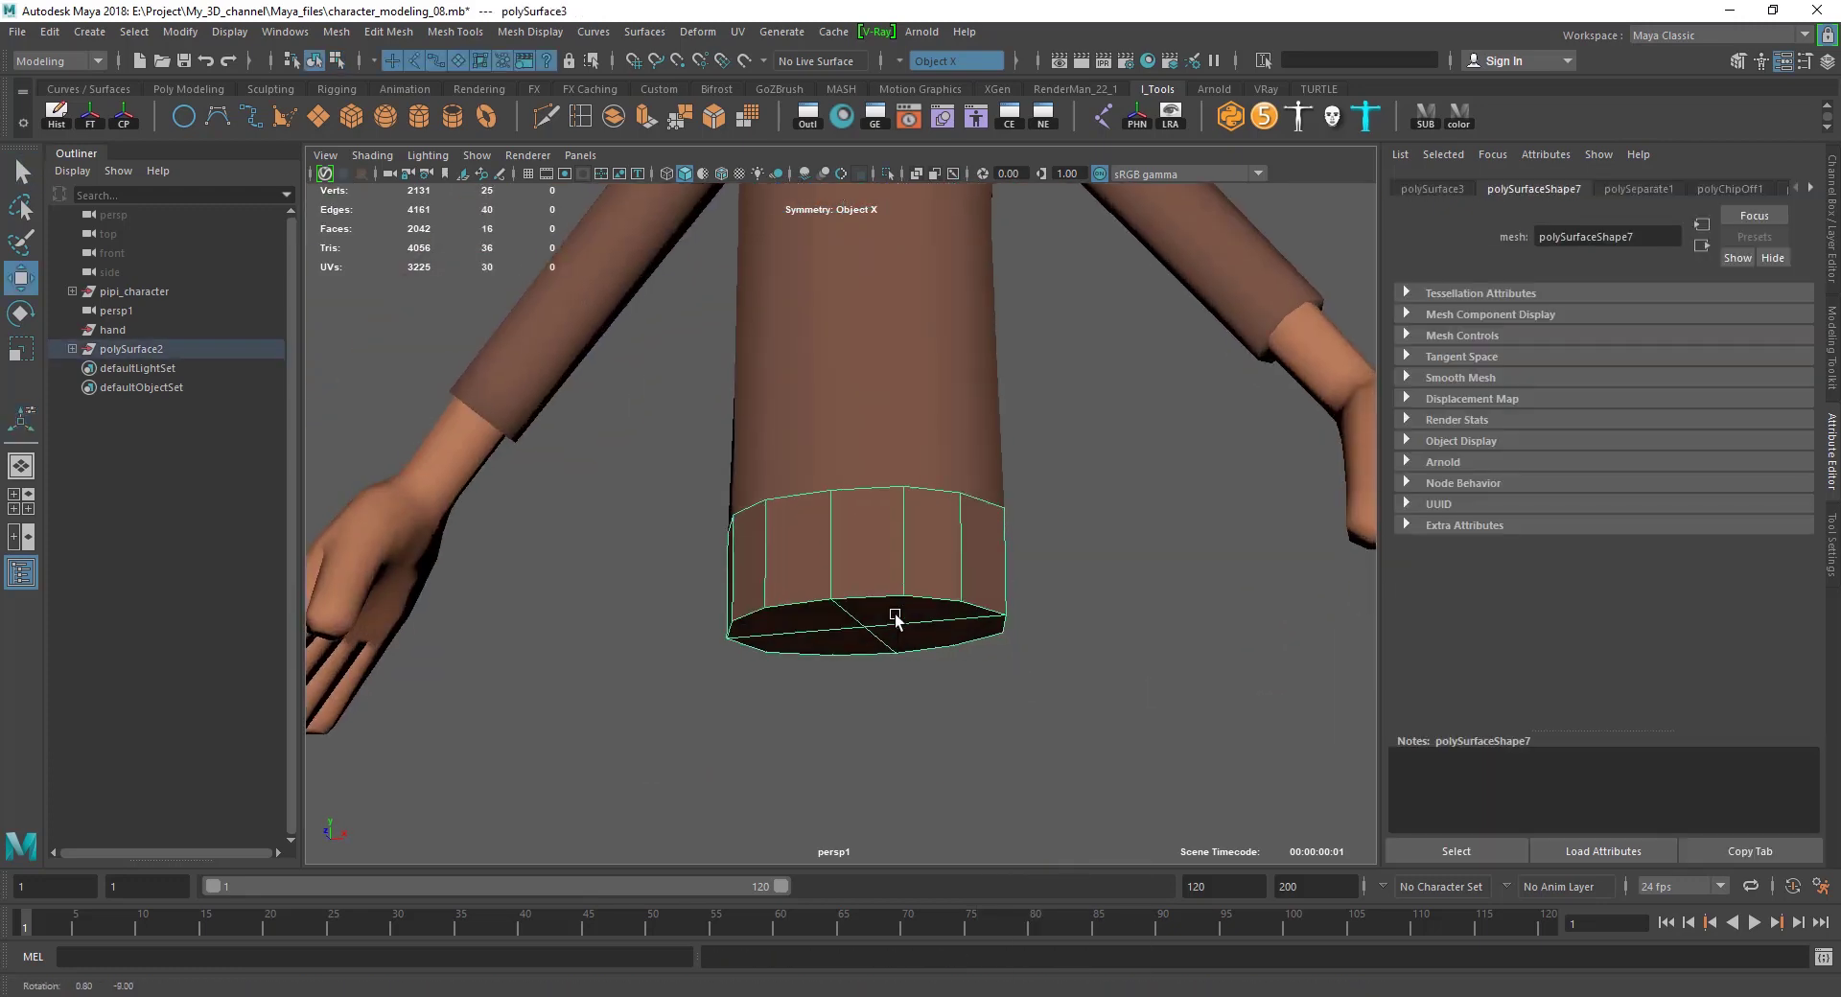
key("r")
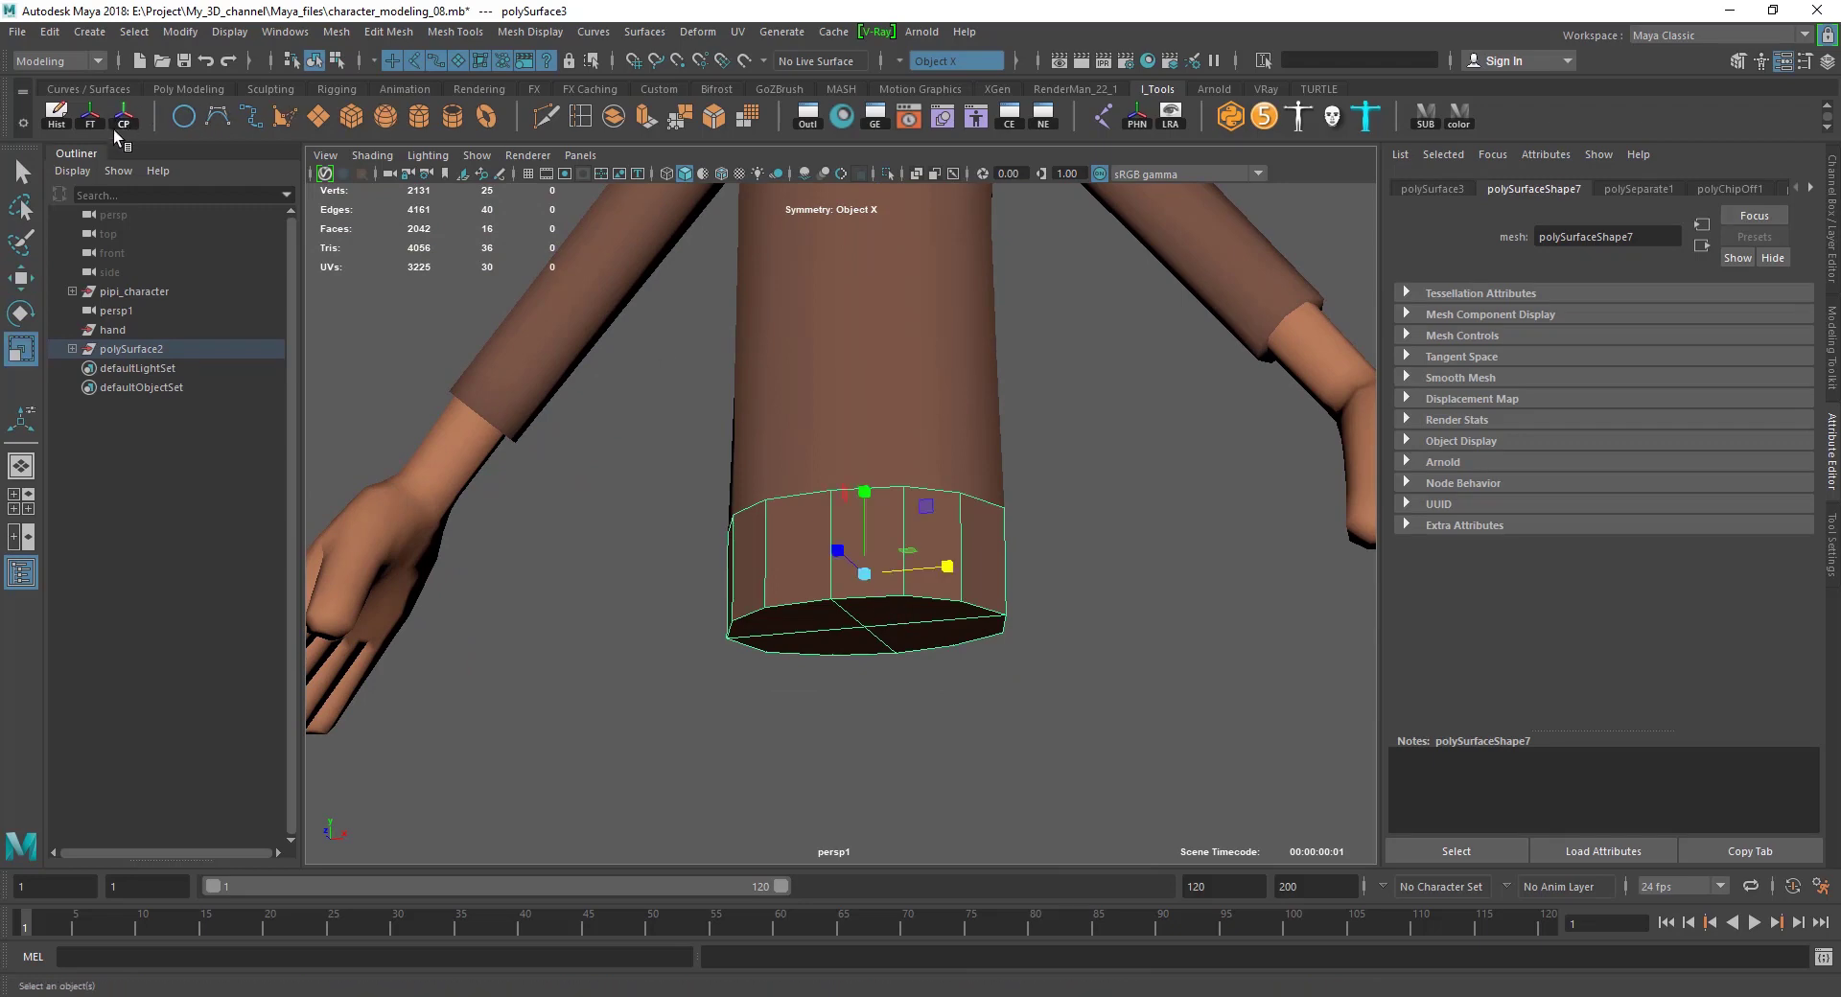
left_click(55, 113)
scroll(952, 525, "up", 3)
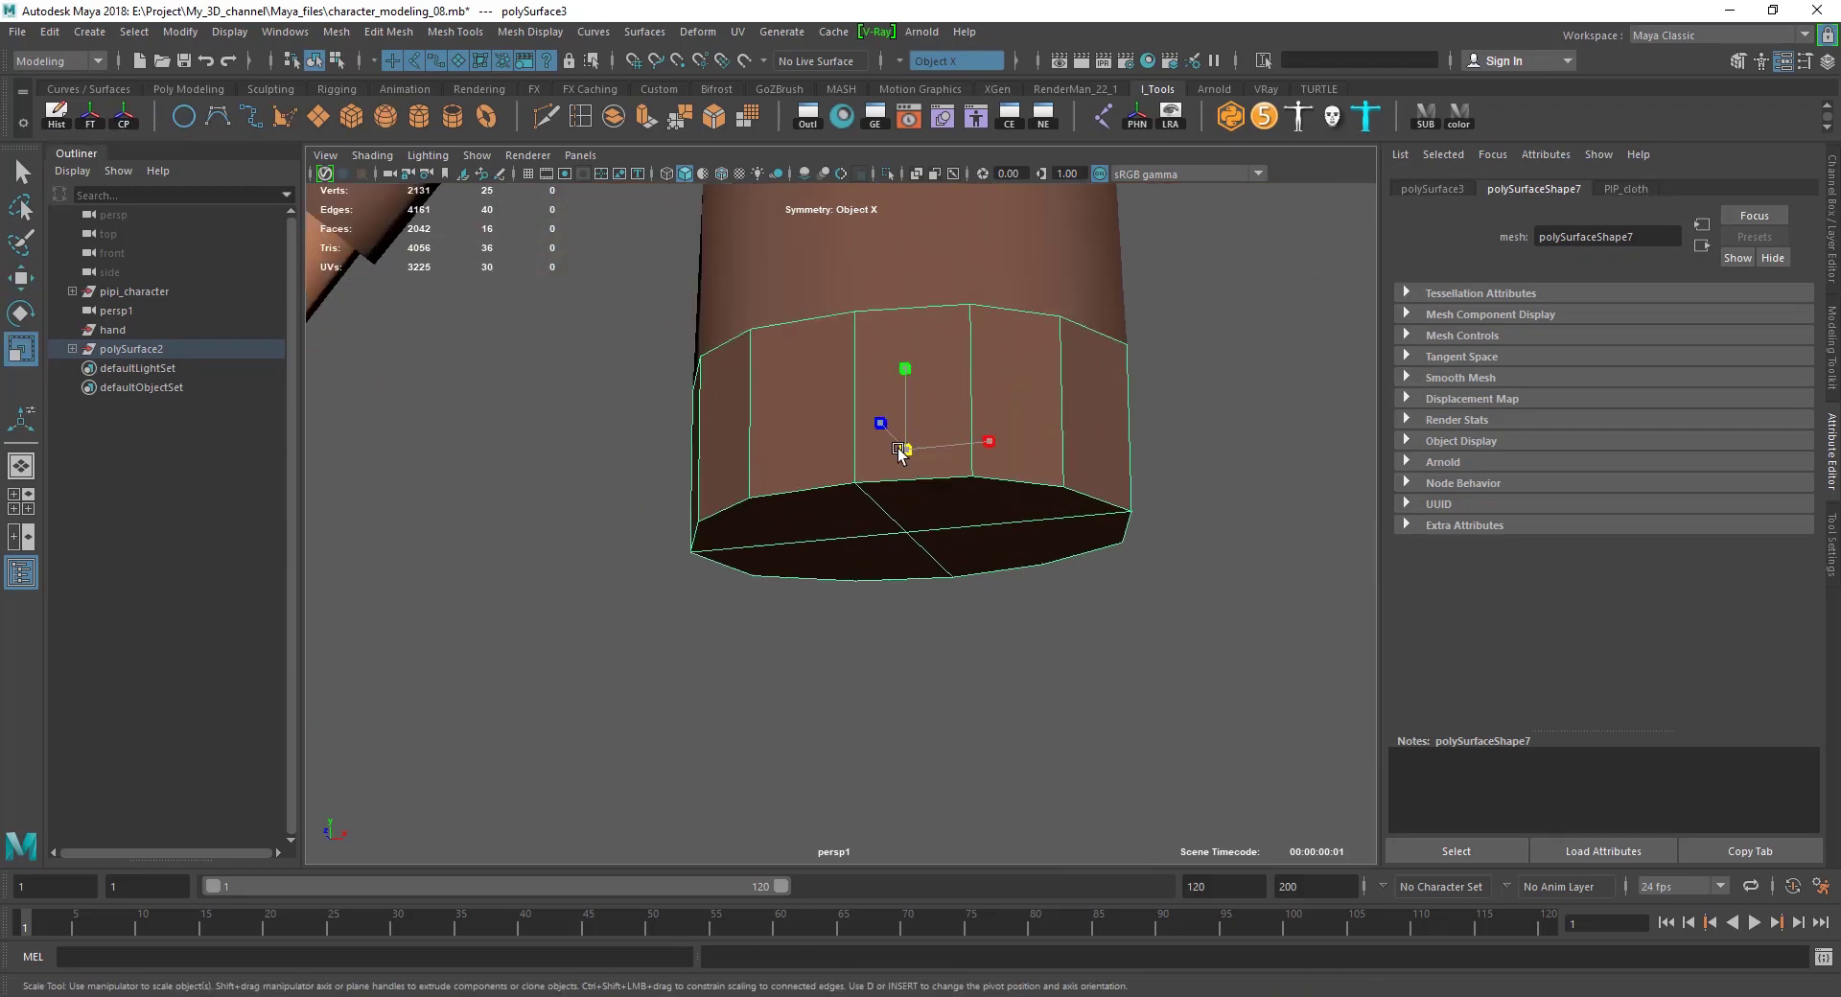
left_click_drag(899, 451, 883, 455)
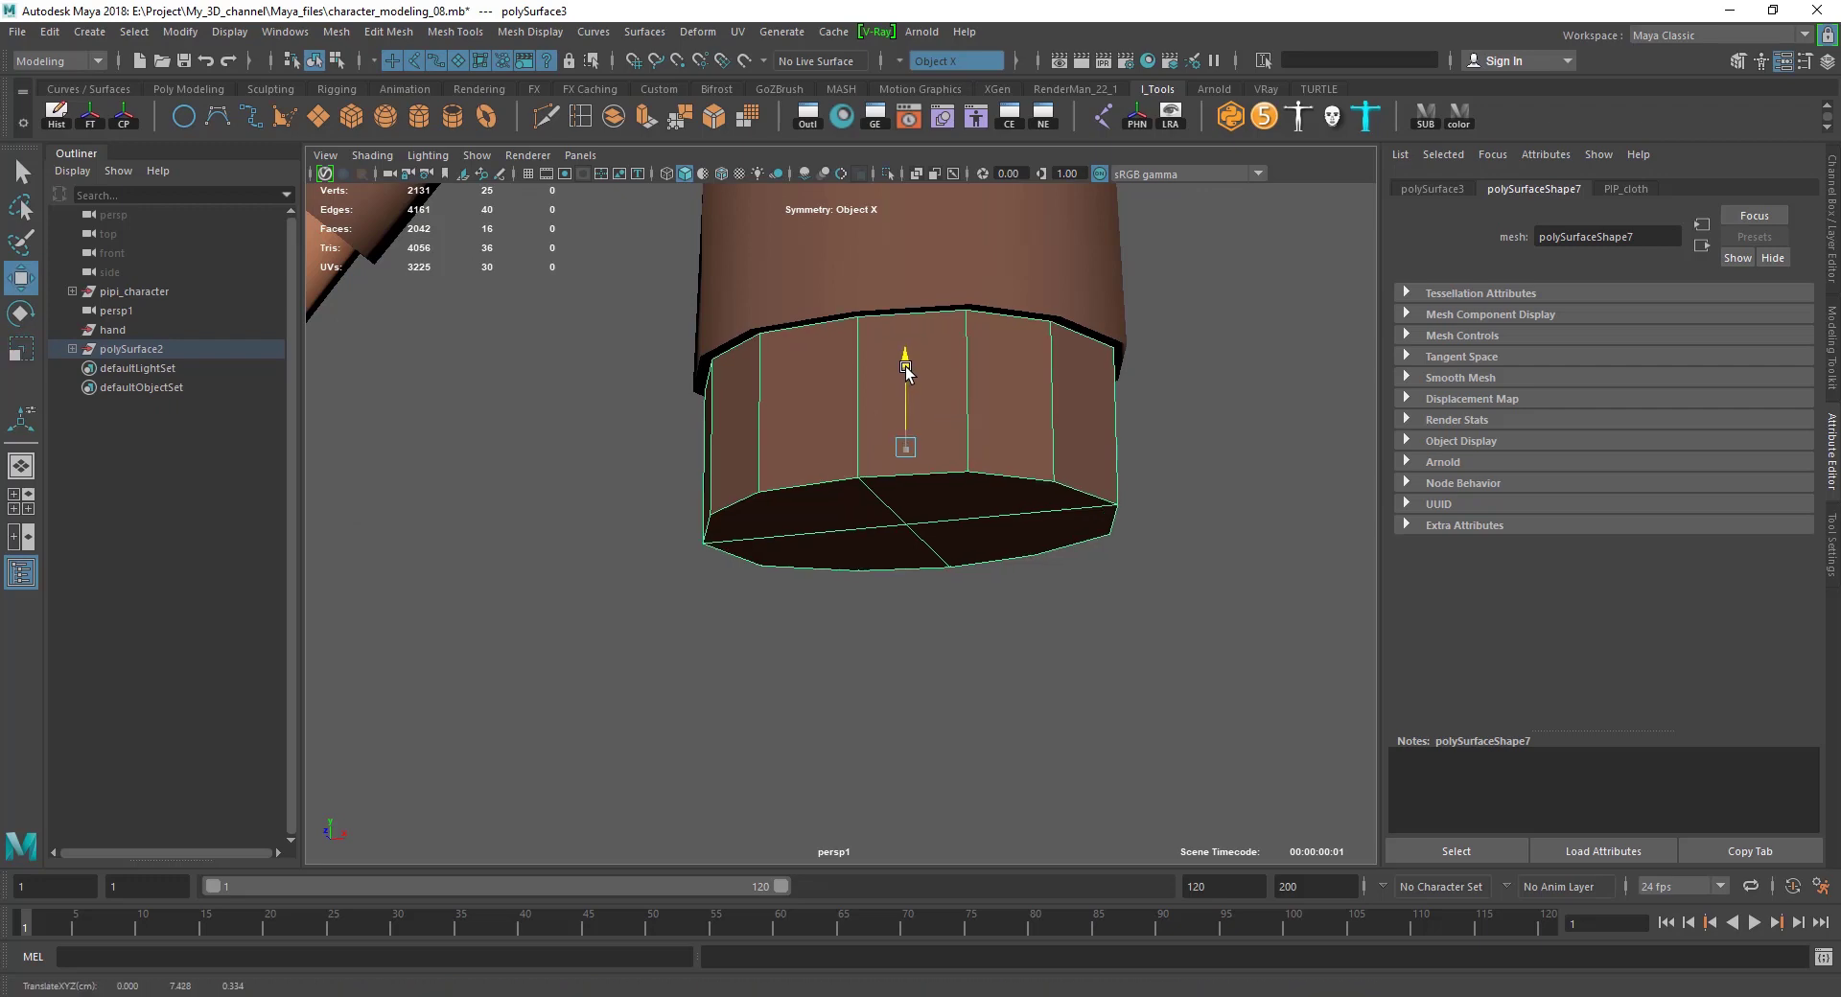
Apply Mesh Display > Soften Edge to the cuff band for smooth shading.
left_click(904, 636)
key("w")
scroll(904, 635, "down", 5)
scroll(914, 621, "up", 5)
left_click(863, 508)
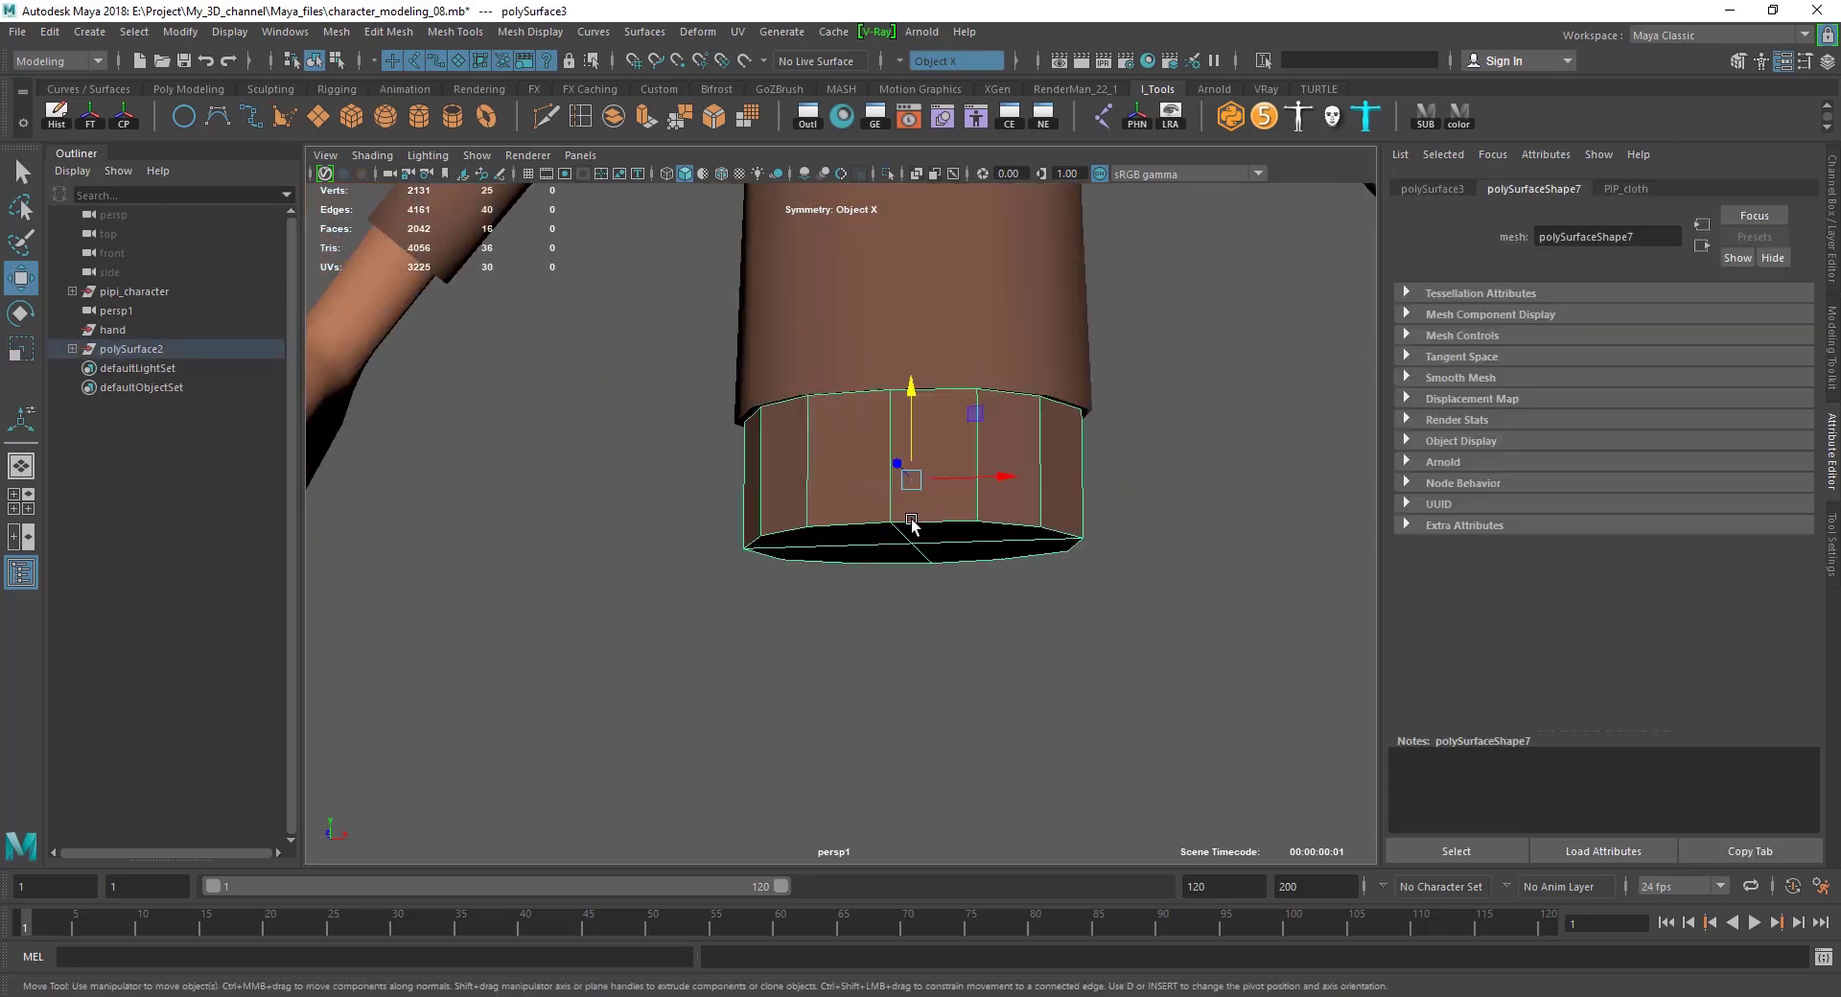
left_click(528, 34)
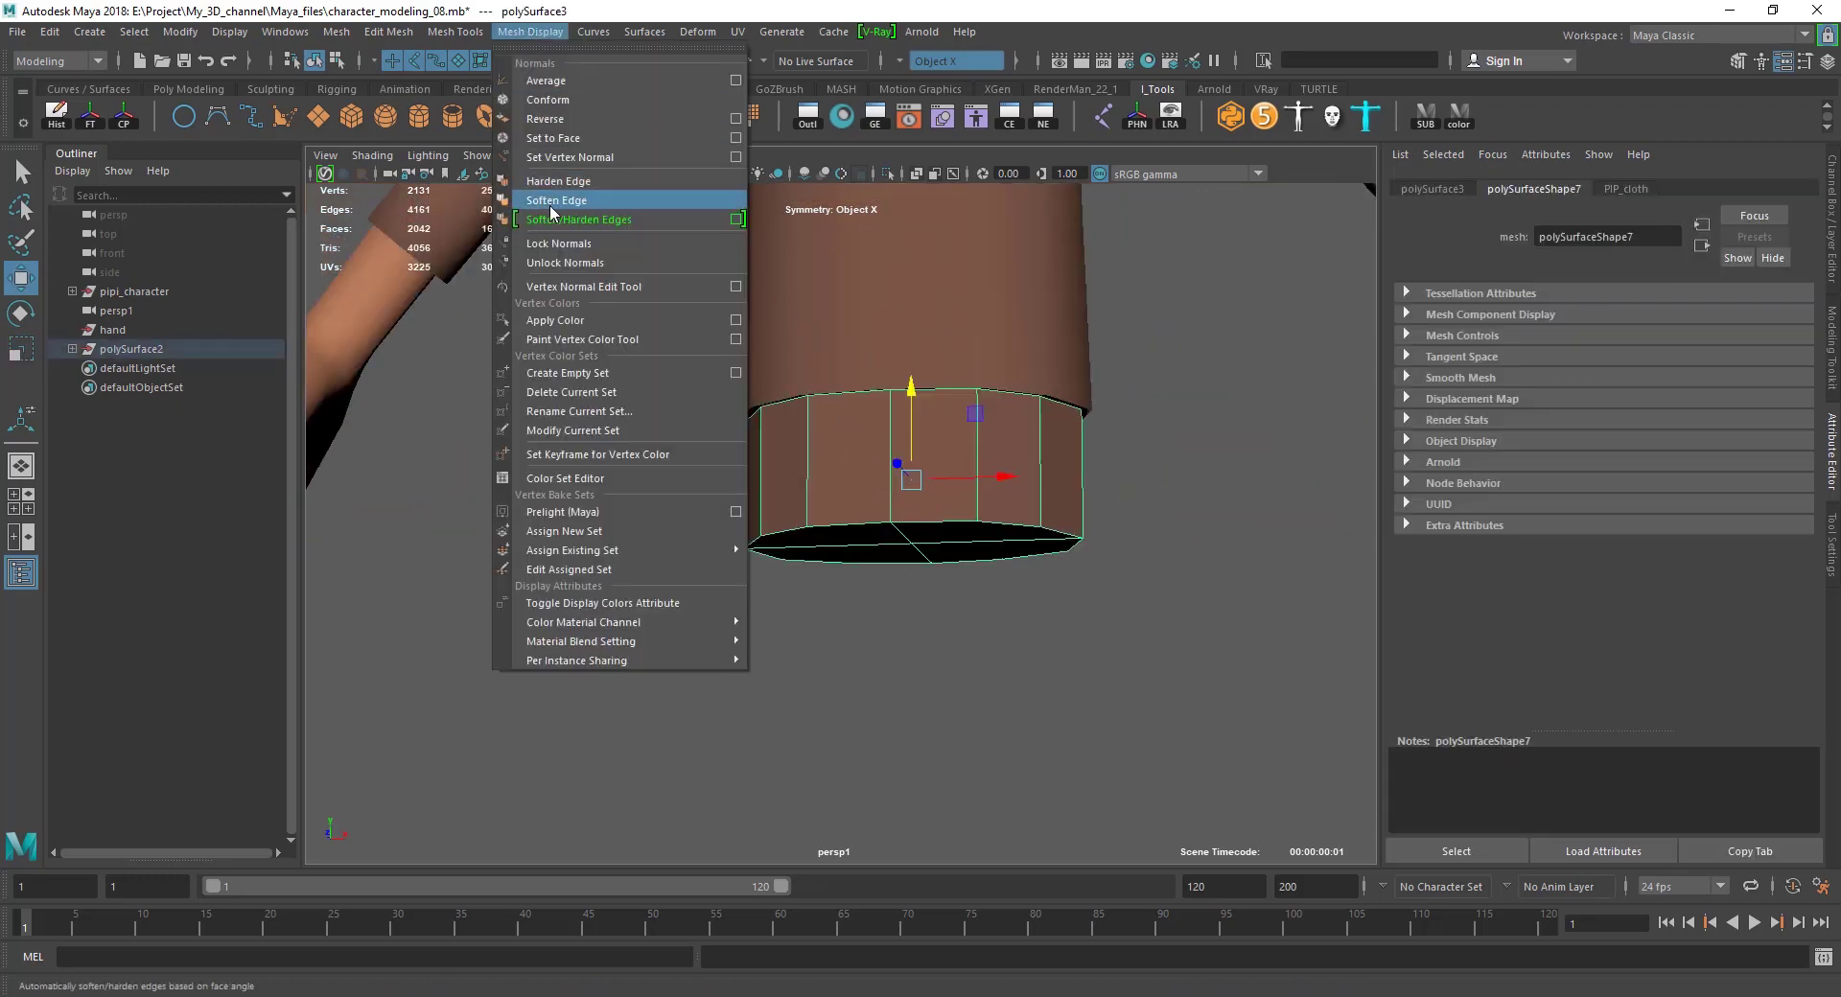
left_click(549, 204)
left_click(947, 562)
left_click(947, 561)
scroll(937, 562, "down", 3)
mouse_move(937, 562)
left_mouse_down("alt")
mouse_move(988, 614)
mouse_move(925, 583)
mouse_move(887, 590)
mouse_move(916, 541)
left_mouse_up("alt")
scroll(909, 567, "up", 3)
scroll(911, 542, "down", 3)
scroll(901, 566, "up", 3)
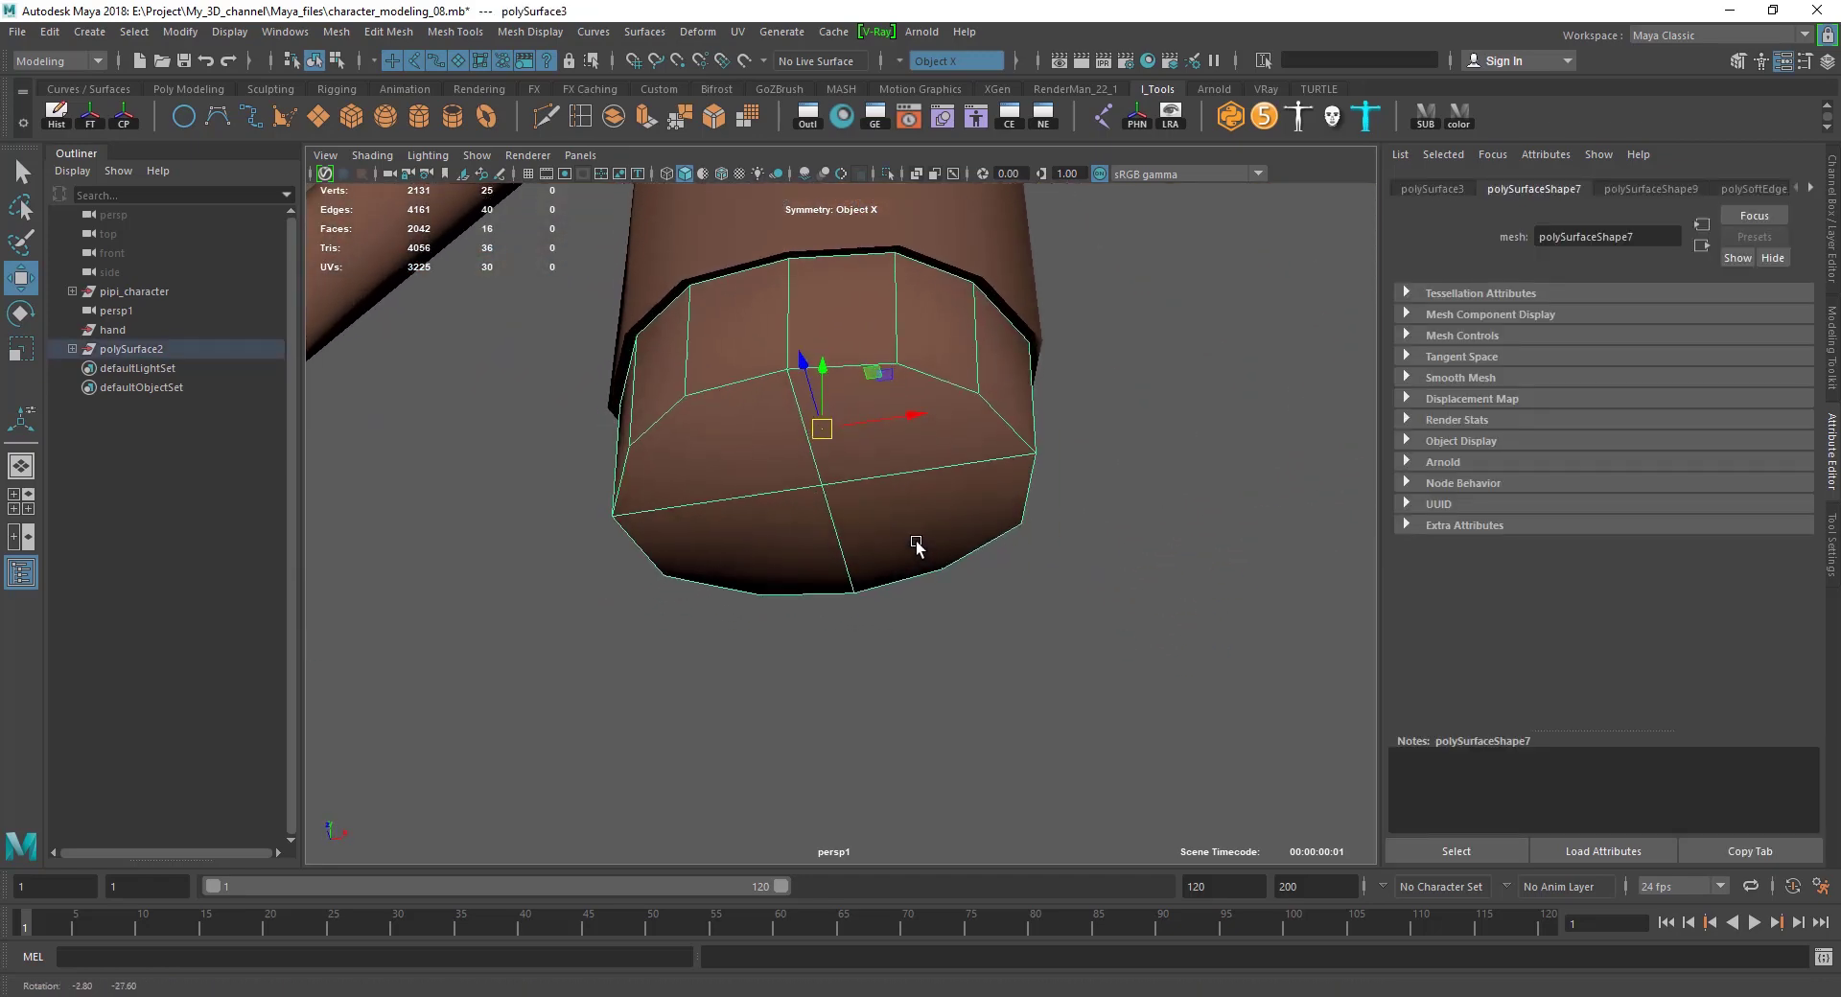
Pull the cuff's bottom front vertex downward into a point.
mouse_move(925, 459)
left_mouse_down("alt")
mouse_move(941, 506)
mouse_move(998, 518)
mouse_move(891, 521)
left_mouse_up("alt")
scroll(886, 622, "down", 3)
mouse_move(886, 622)
left_mouse_down("alt")
mouse_move(834, 600)
mouse_move(834, 522)
left_mouse_up("alt")
scroll(822, 526, "up", 3)
key("F10")
key("F9")
left_click(823, 564)
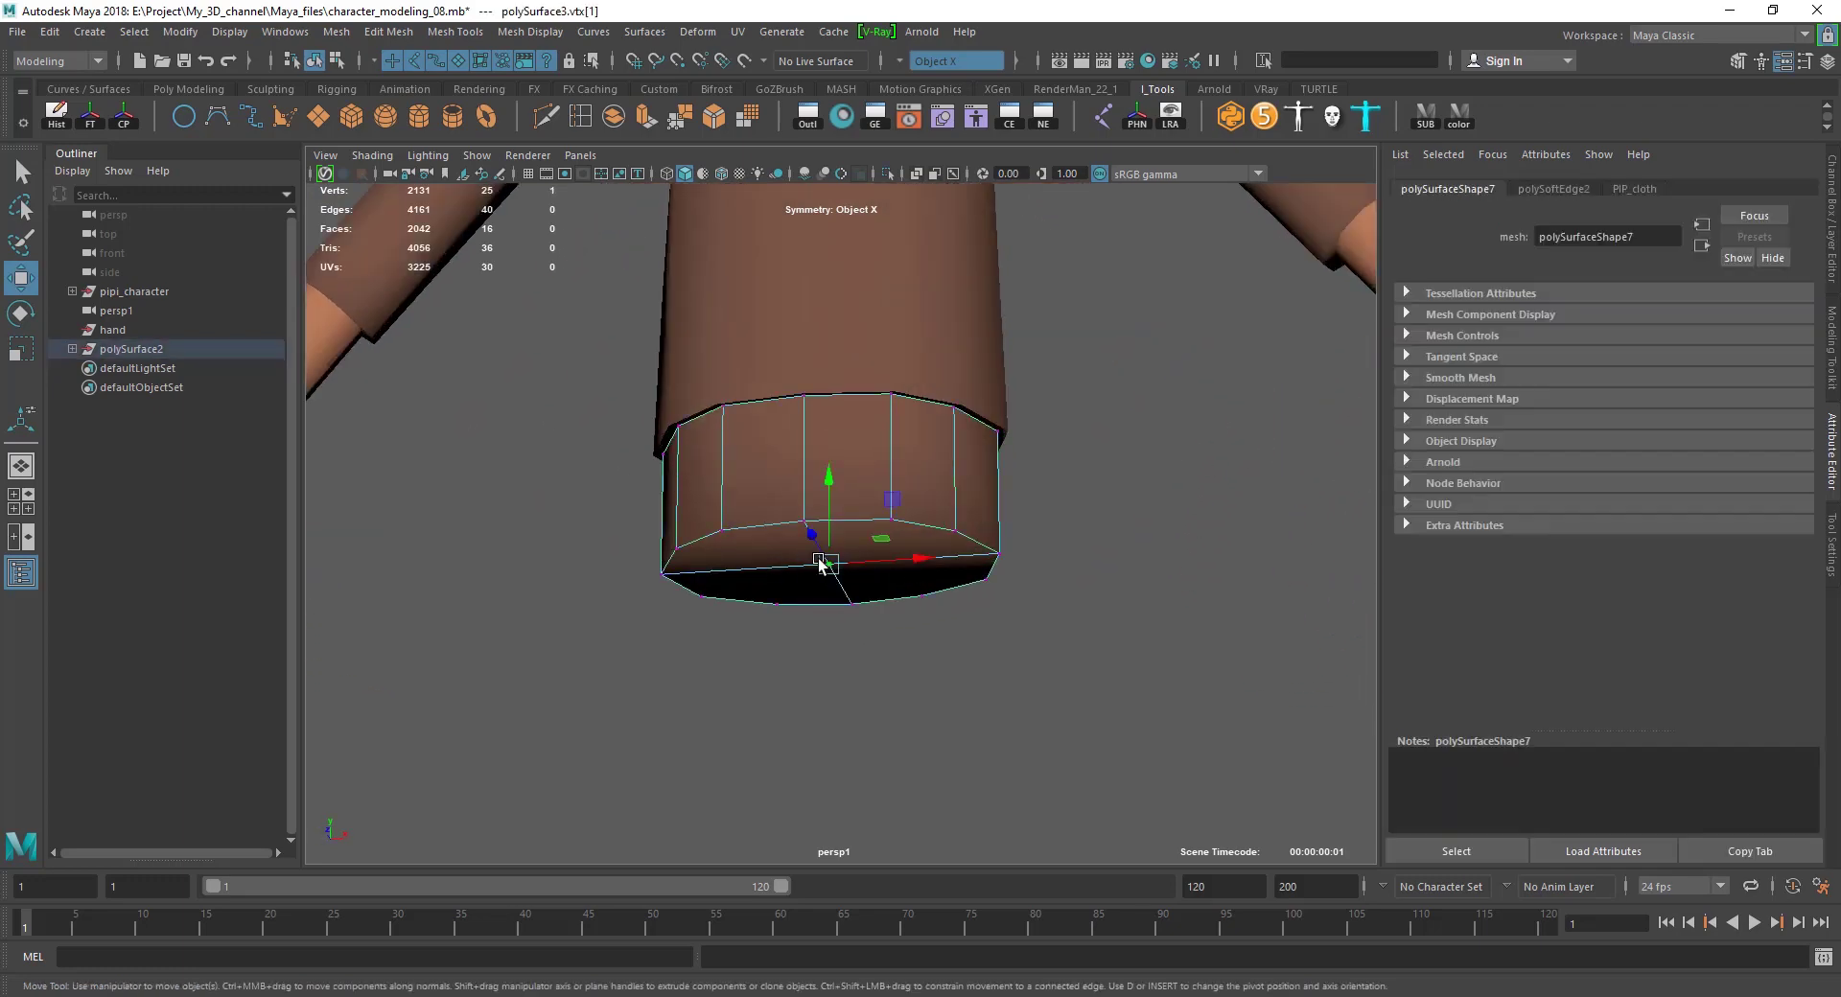
mouse_move(828, 489)
left_mouse_down()
mouse_move(818, 537)
mouse_move(873, 568)
mouse_move(871, 543)
left_mouse_up()
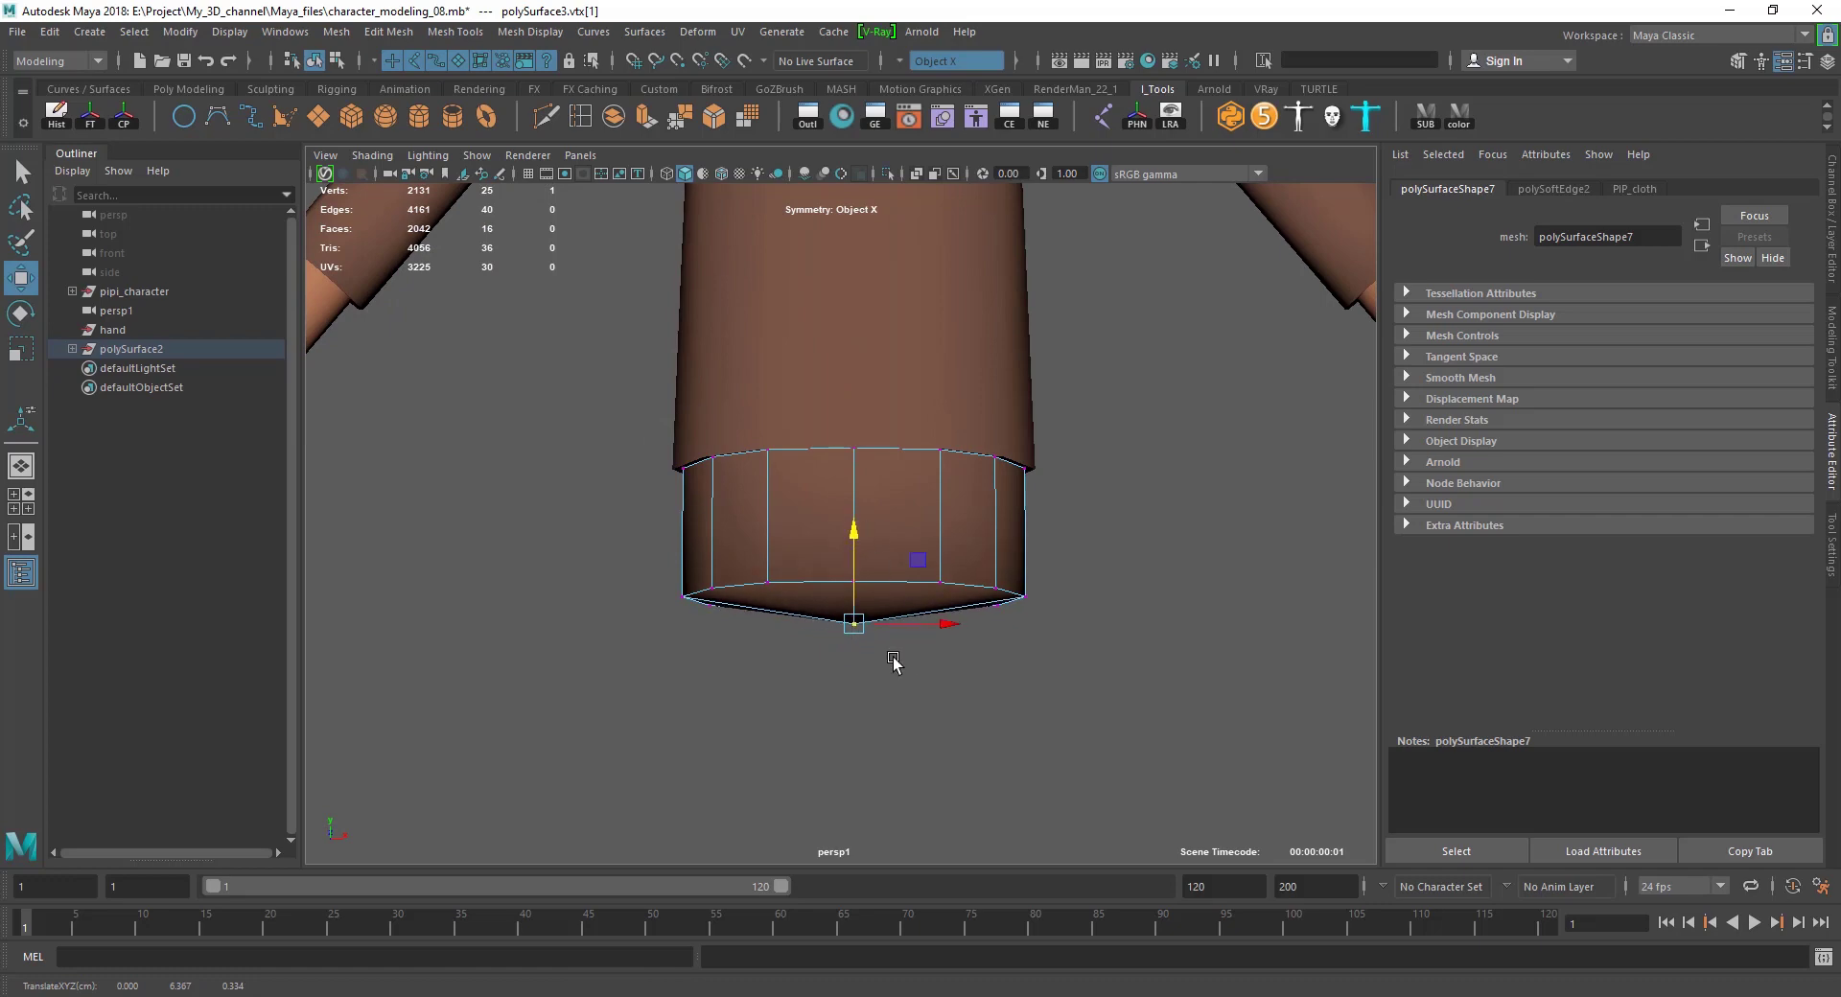
Select the cuff band in face mode and start a Multi-Cut on its edge.
mouse_move(893, 662)
left_mouse_down("alt")
mouse_move(987, 555)
mouse_move(751, 563)
mouse_move(876, 574)
mouse_move(751, 464)
left_mouse_up("alt")
key("F8")
left_click(1096, 480)
left_click(1042, 537)
scroll(1026, 575, "down", 5)
scroll(877, 574, "up", 4)
key("ctrl+F11")
left_click(747, 418)
Finish the cut across the cuff band.
left_click(919, 406)
left_click_drag(925, 441, 959, 431, "alt")
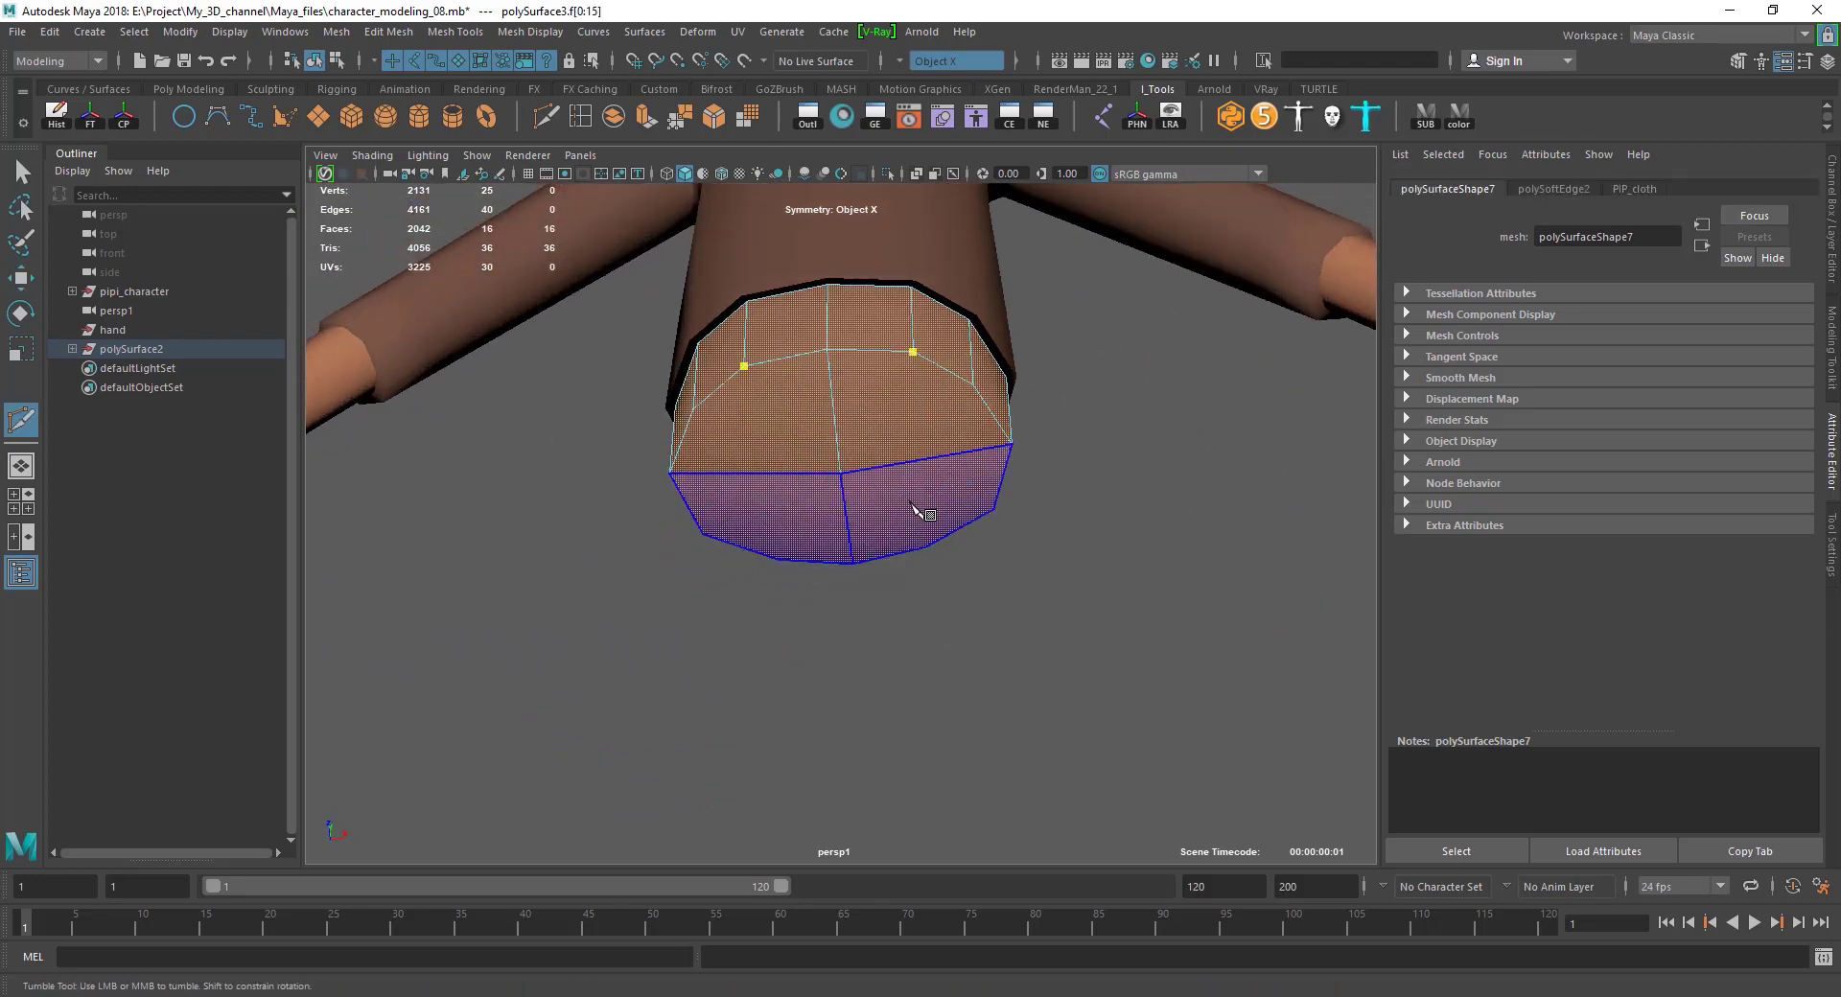
key("w")
scroll(1028, 412, "up", 3)
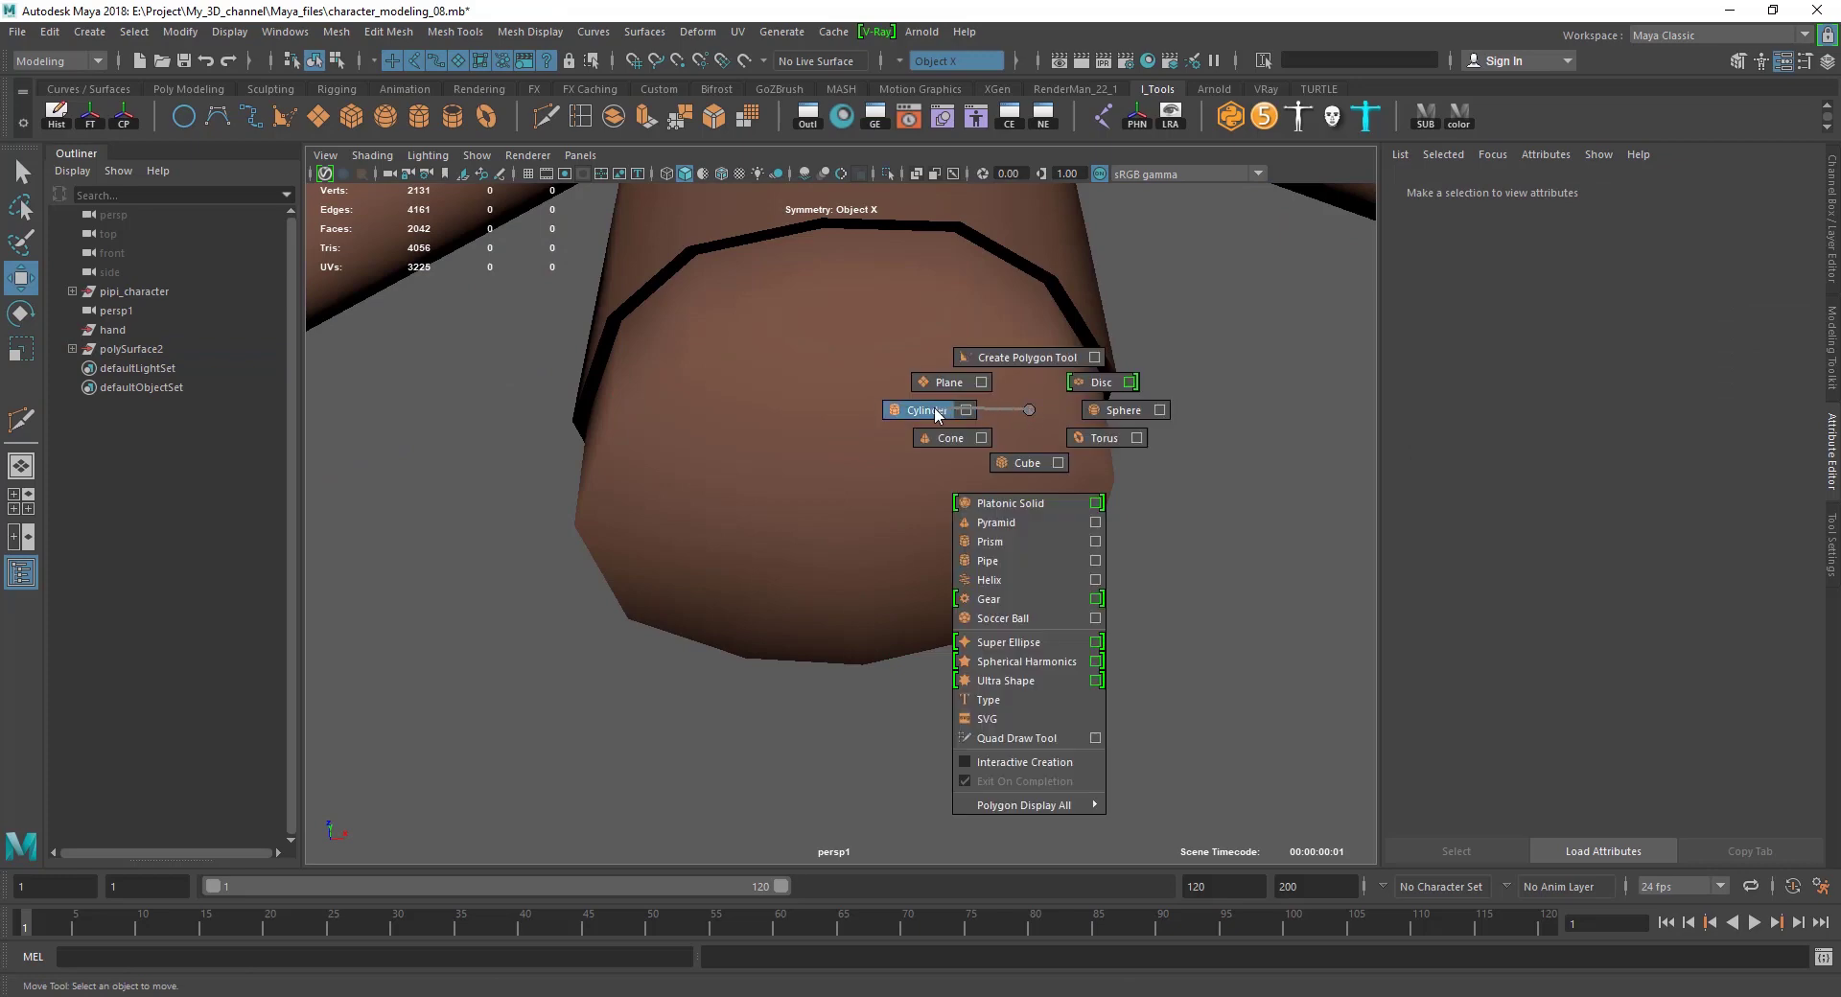
right_click_drag(1028, 412, 916, 410)
left_click(970, 538)
scroll(913, 650, "down", 10)
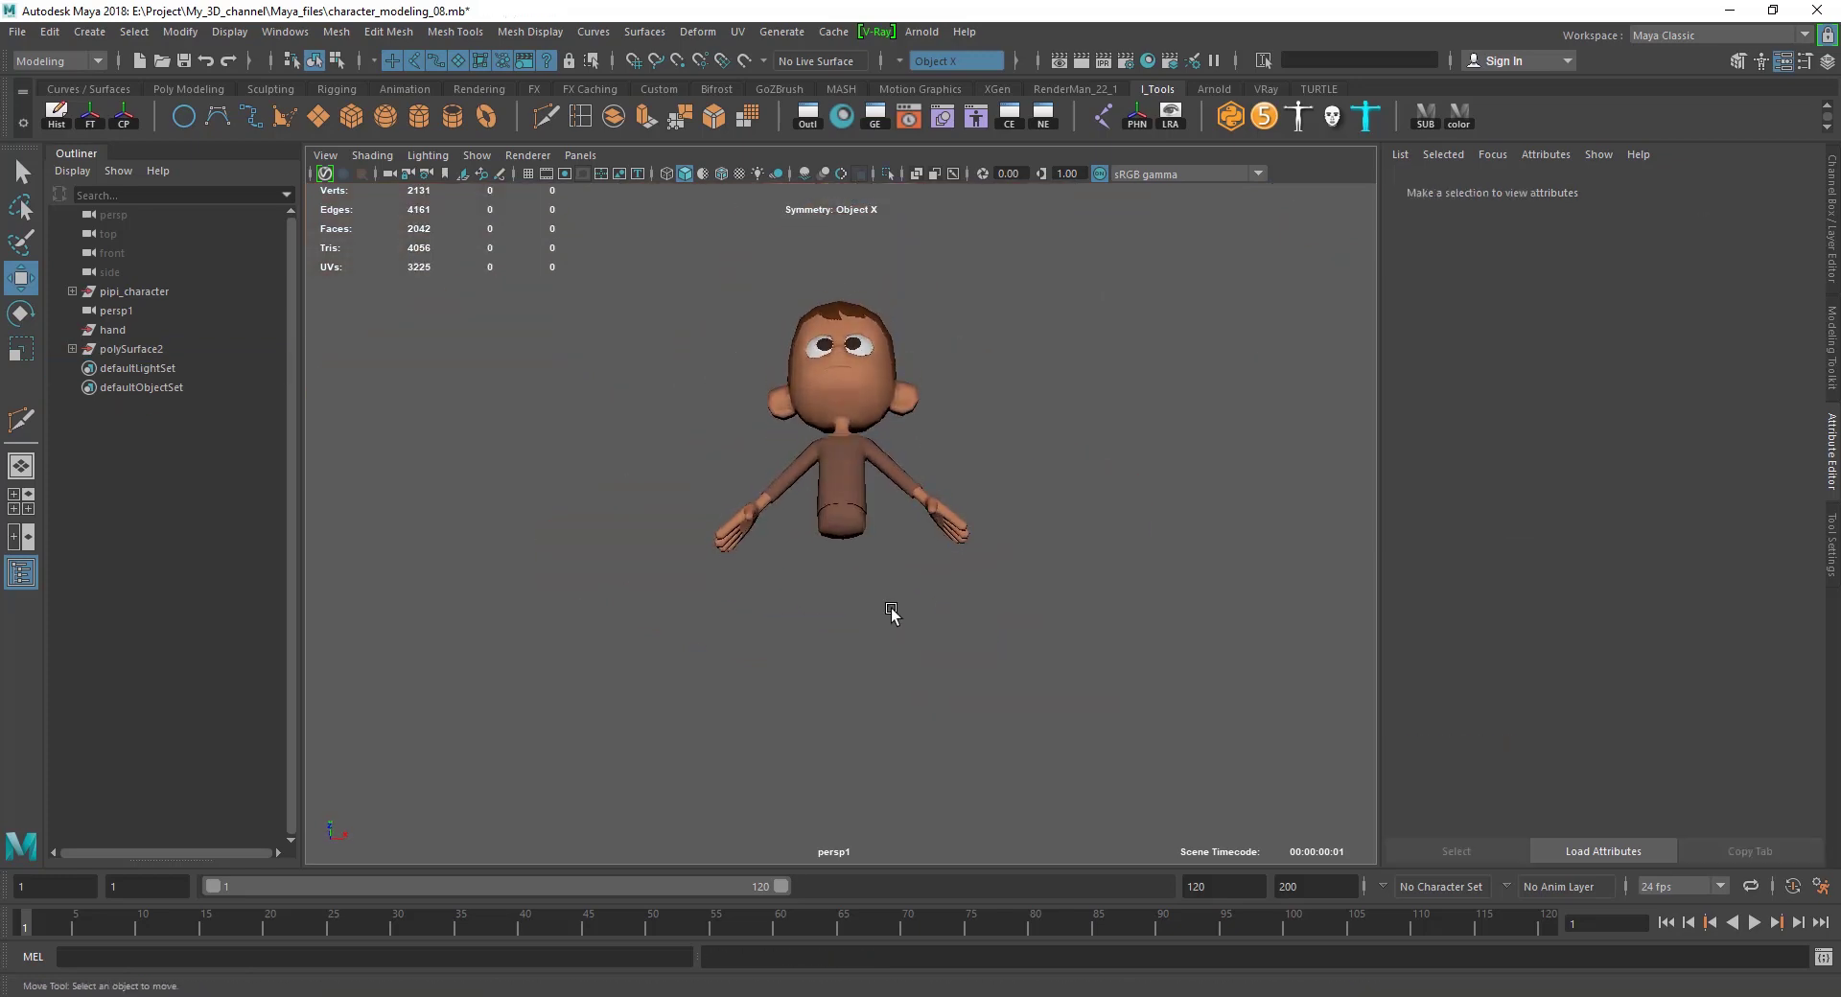
Frame the hip cylinder and Multi-Cut a first line across its bottom cap.
left_click(893, 615)
key("f")
right_click(1103, 528, "shift")
left_click(998, 529)
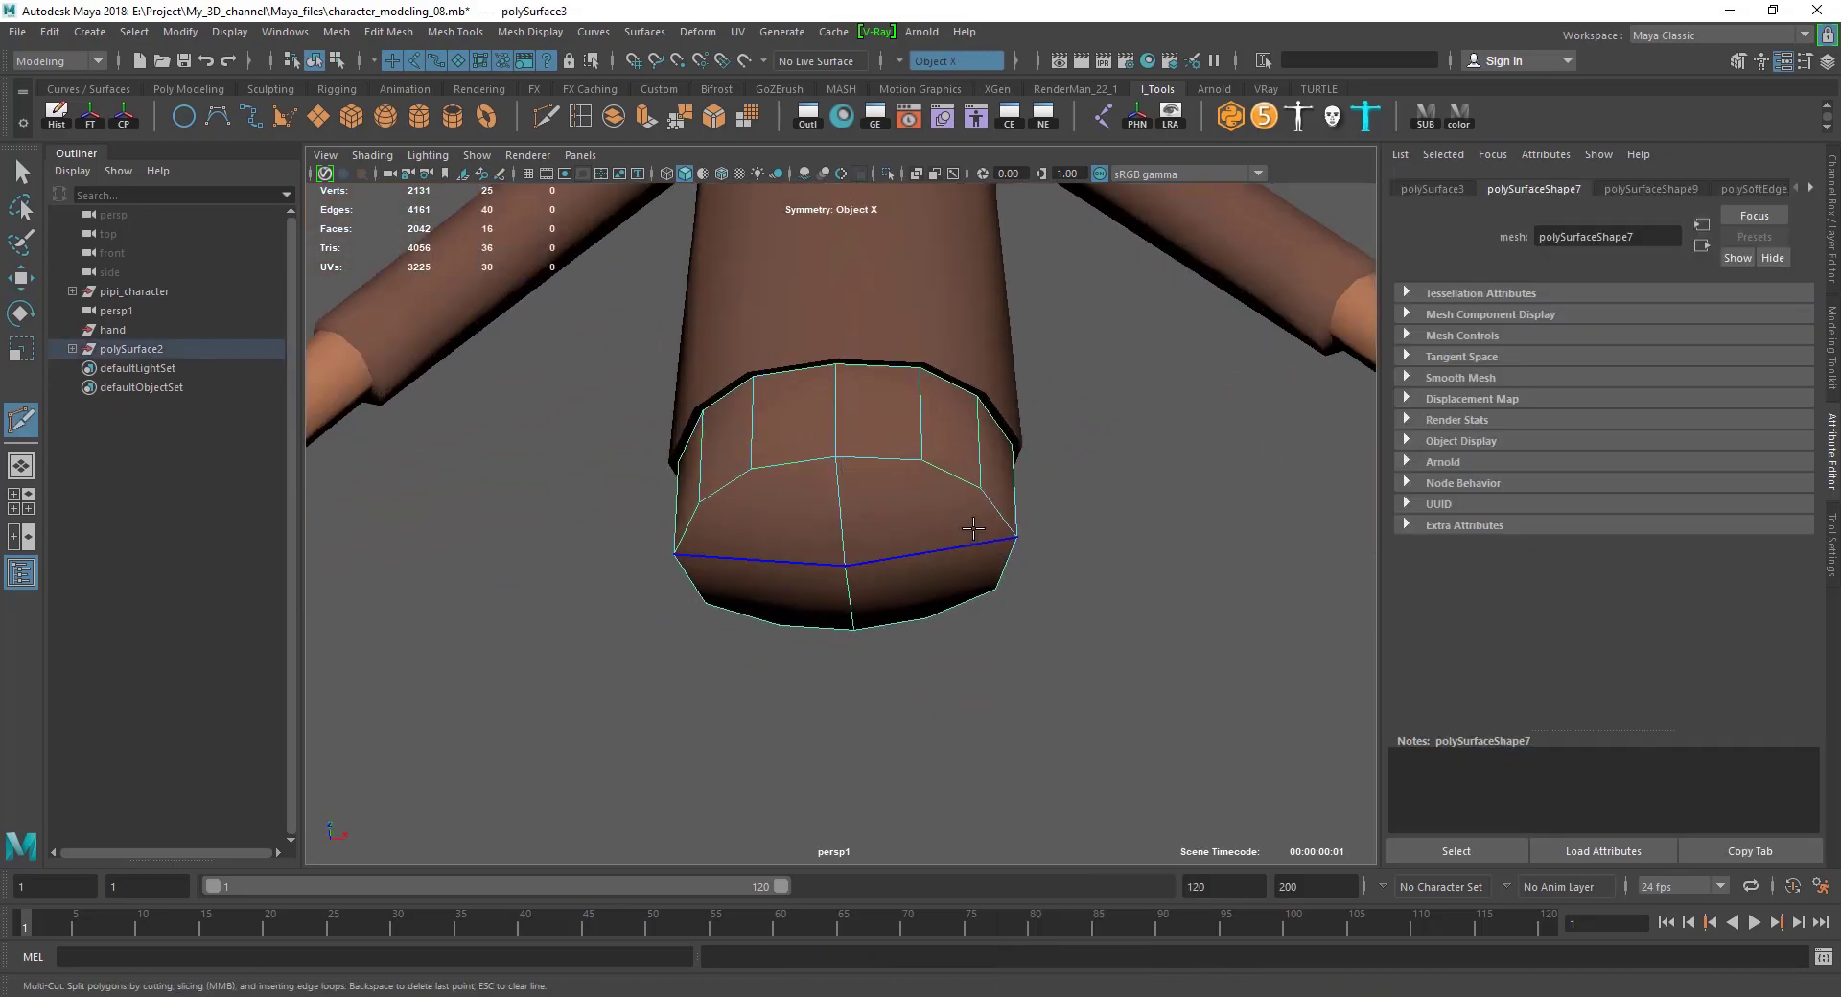
left_click_drag(997, 537, 975, 517, "alt")
left_click(699, 388)
left_click(974, 374)
mouse_move(973, 374)
left_mouse_down("alt")
mouse_move(969, 520)
mouse_move(896, 526)
left_mouse_up("alt")
right_click_drag(895, 526, 863, 468, "alt")
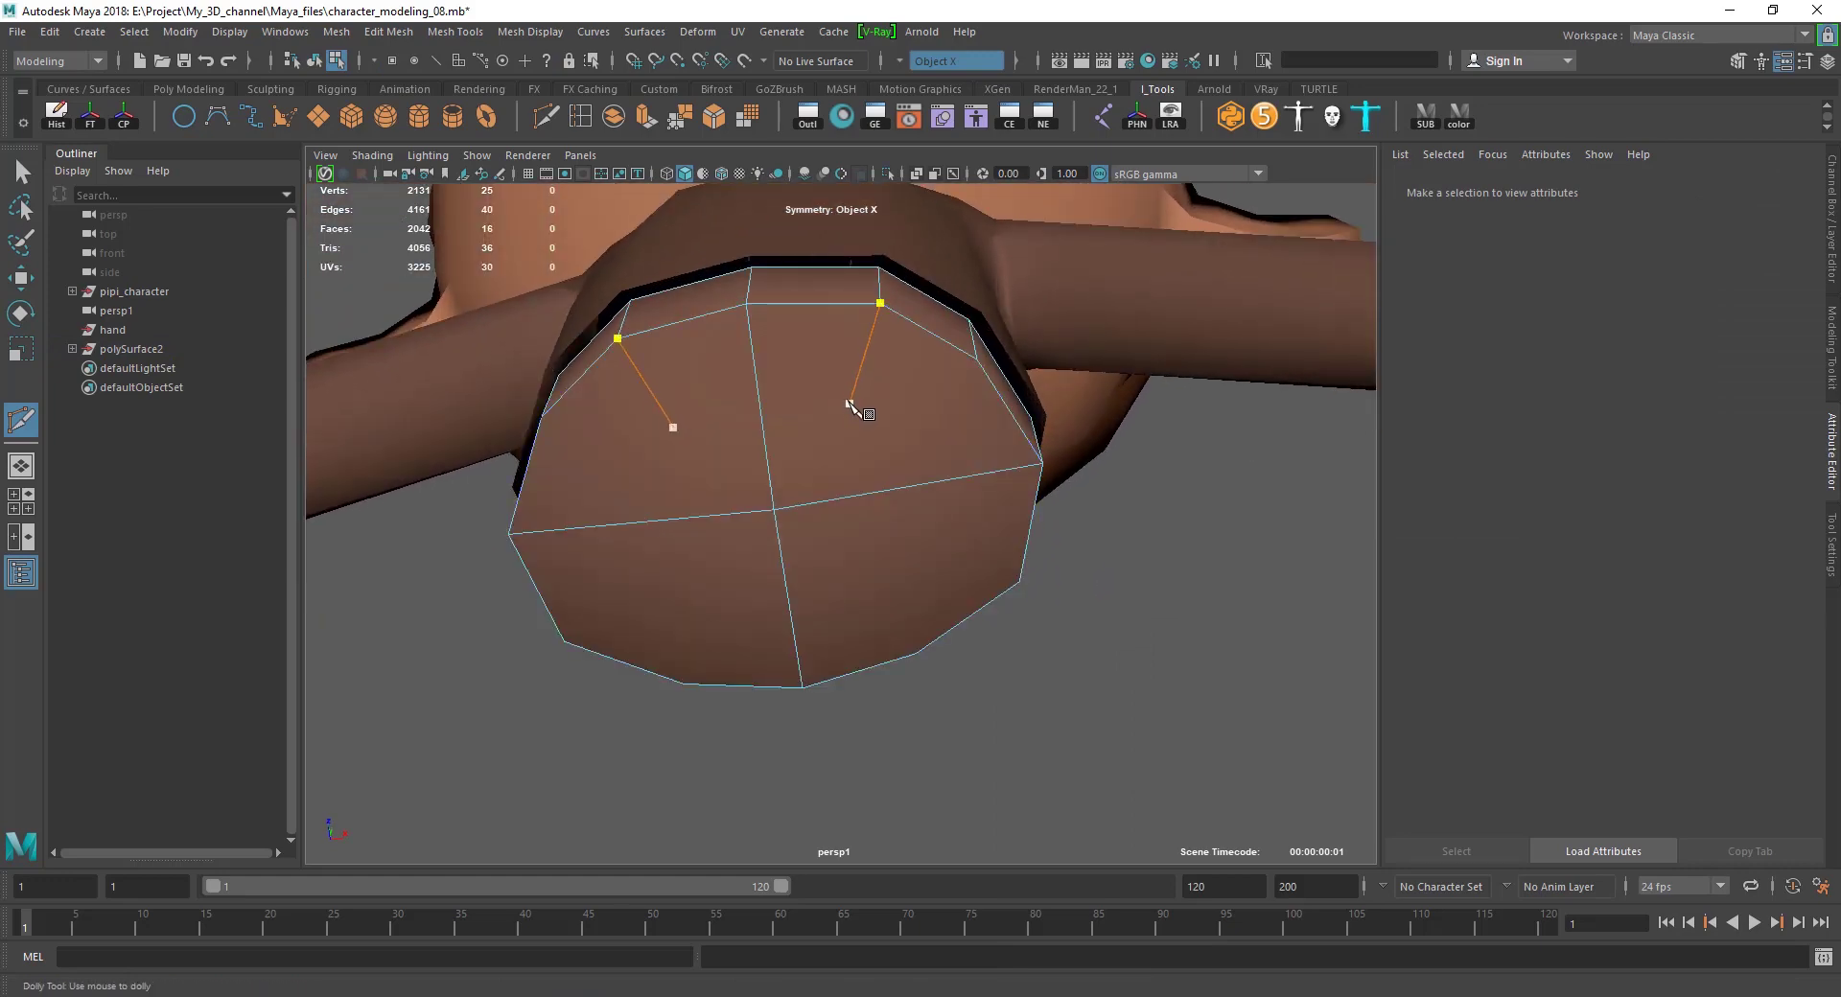
left_click(858, 498)
left_click_drag(883, 587, 884, 571, "alt")
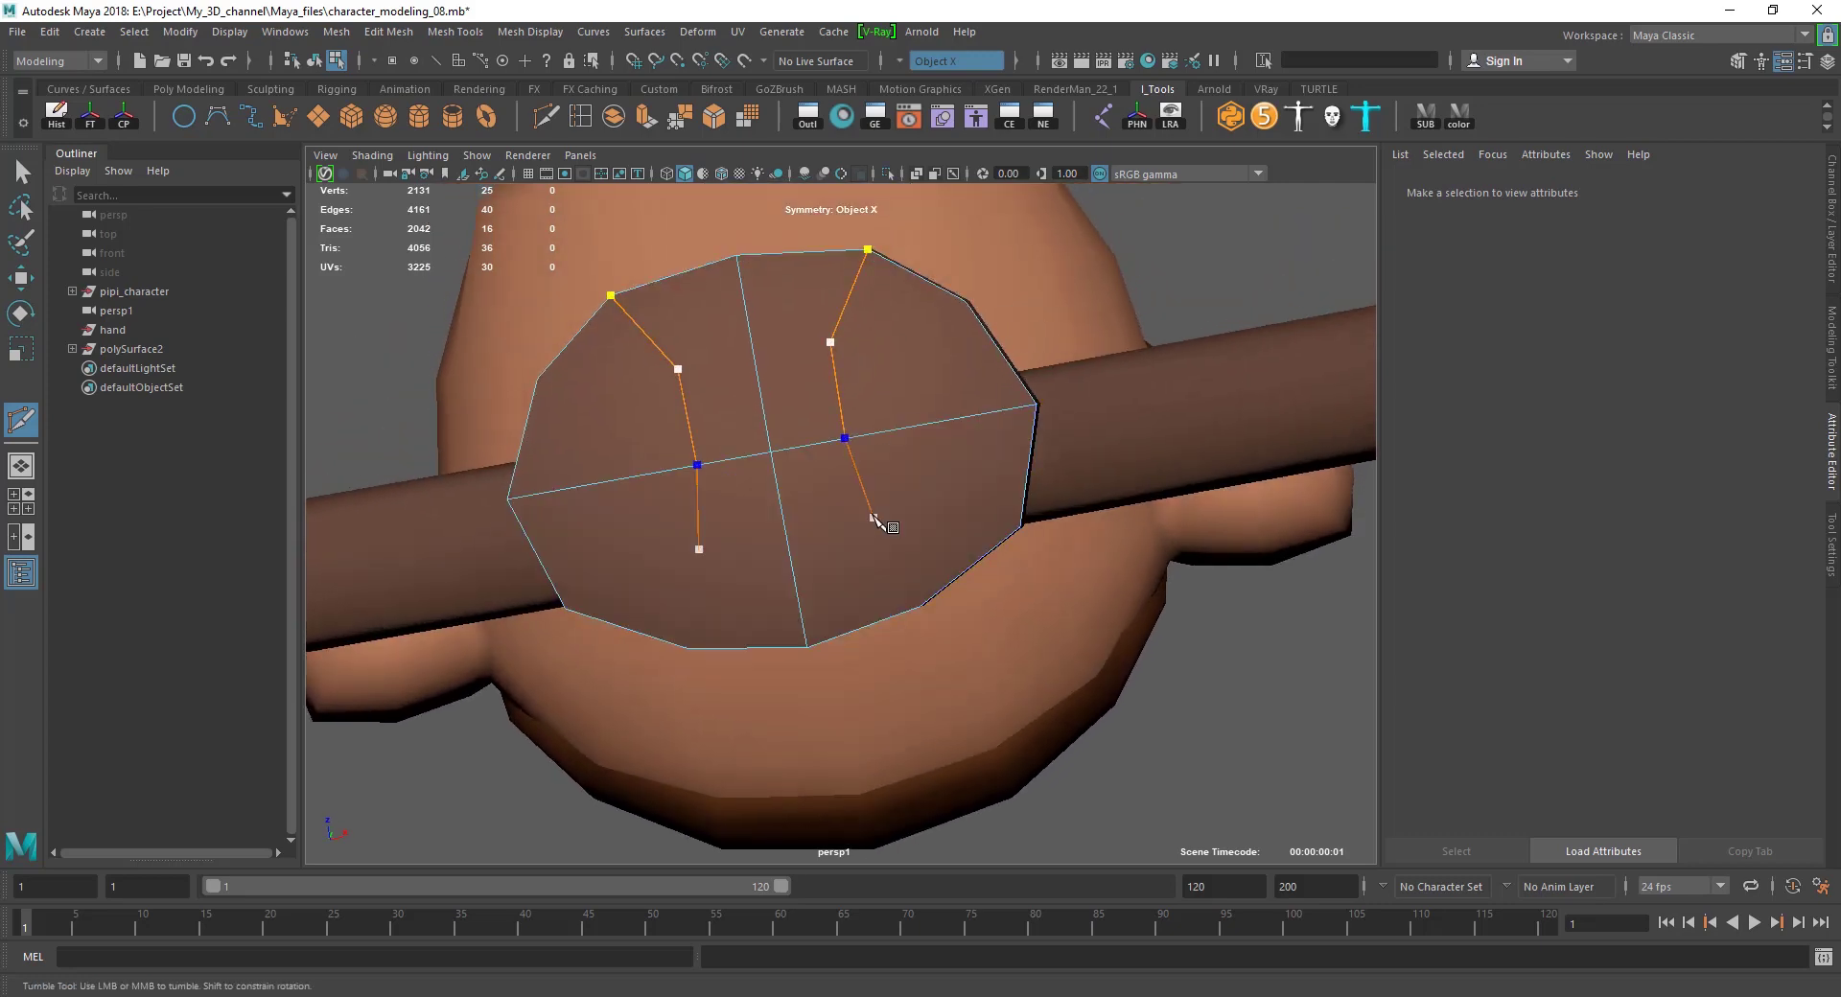
left_click(920, 608)
key("Return")
Add a second Multi-Cut through the cap's centre edge.
left_click_drag(925, 576, 890, 576, "alt")
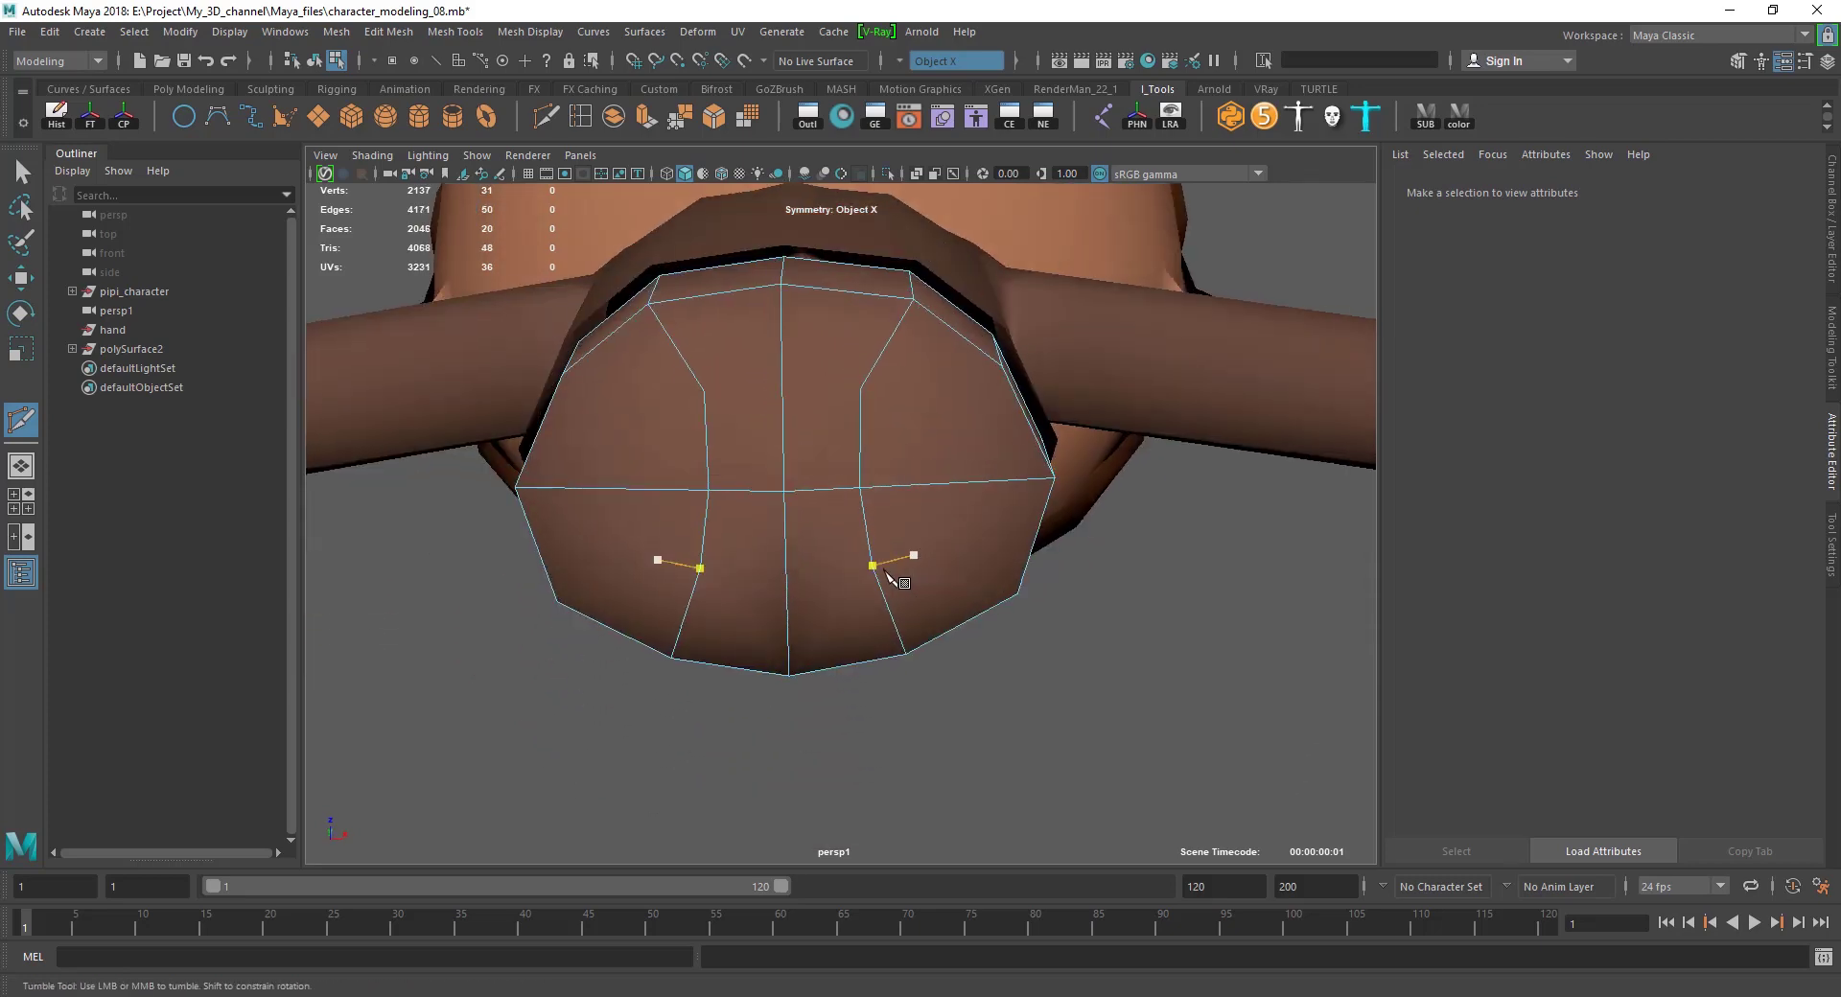
left_click(787, 588)
key("Return")
left_click(860, 388)
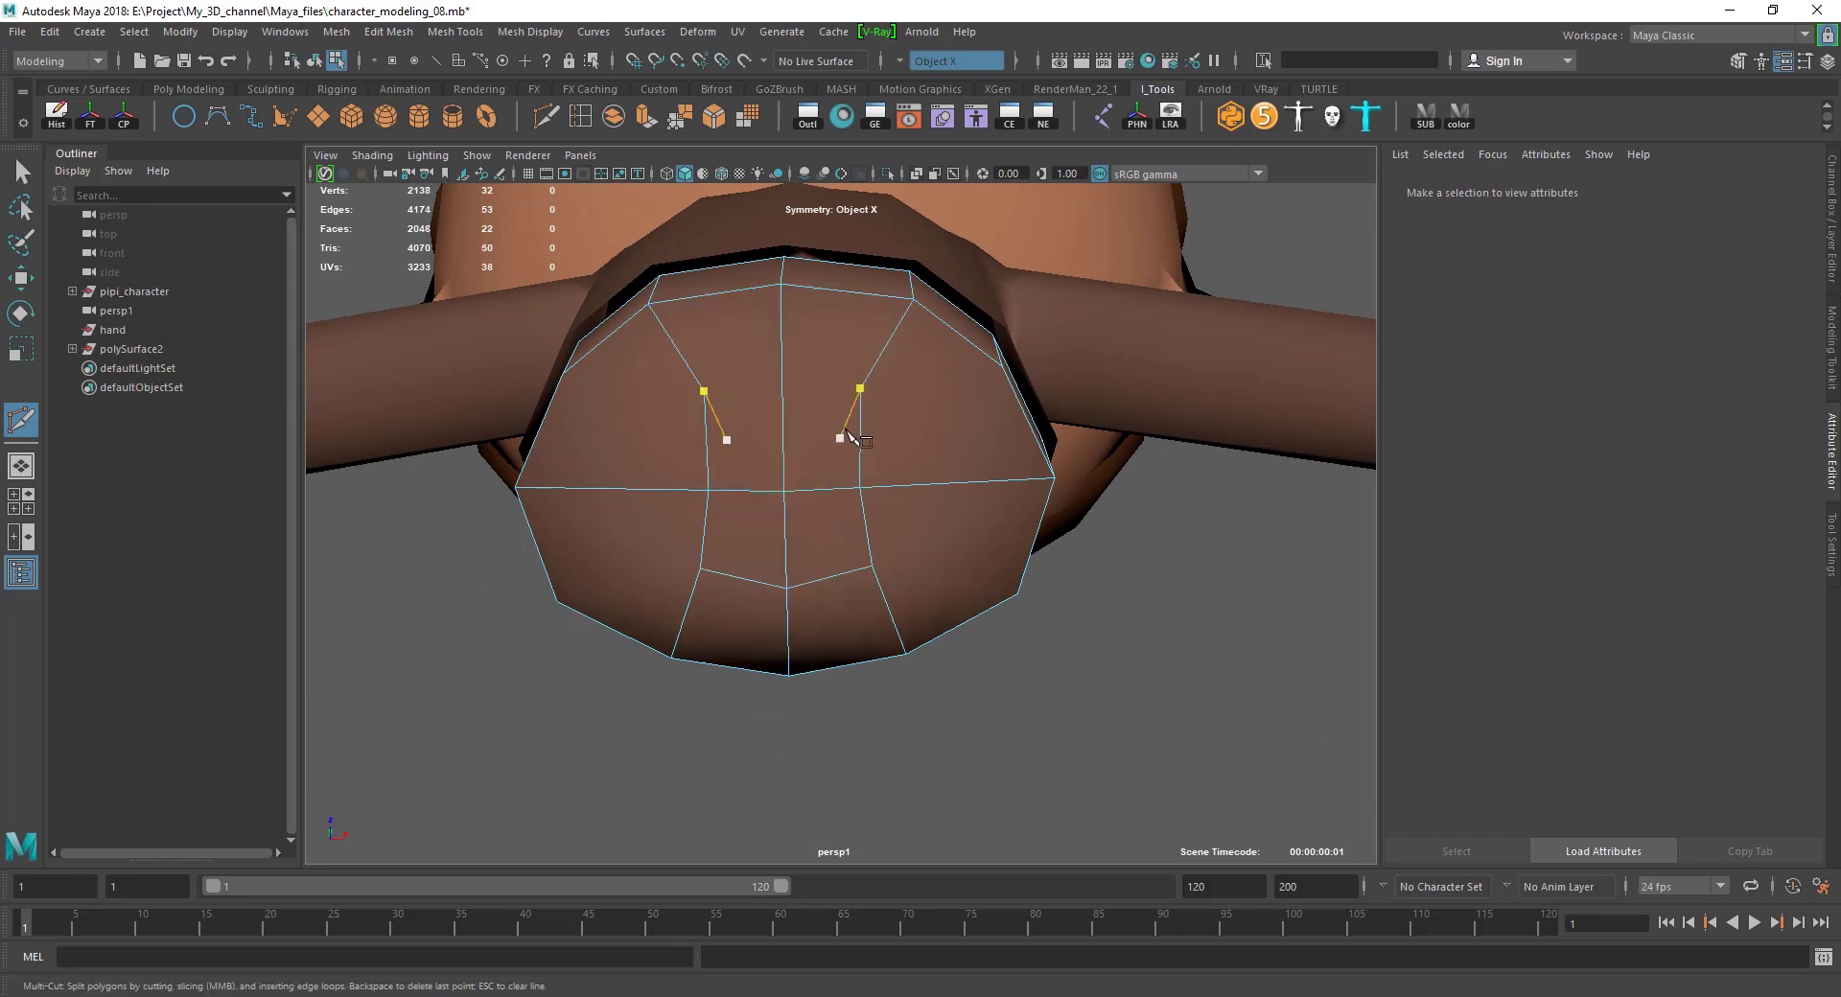
key("Return")
Move the cap's centre vertex and its mirror sideways to shape the cap.
key("w")
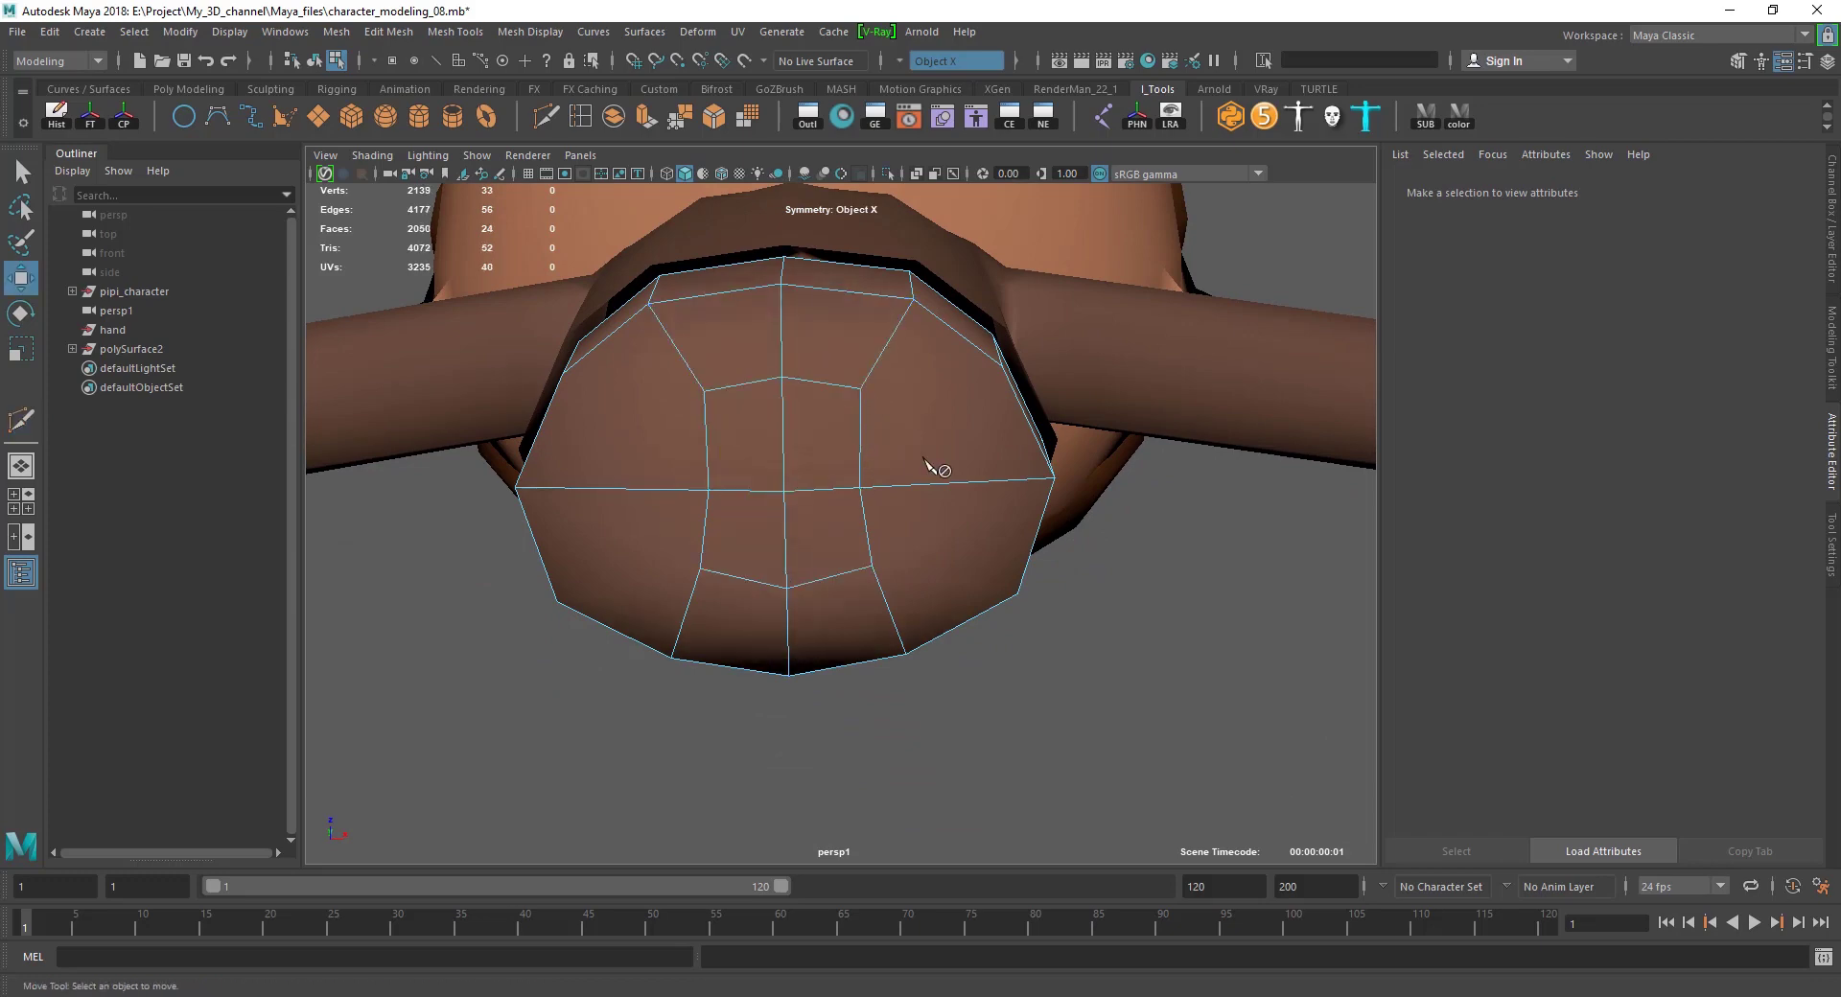
left_click(860, 389)
left_click_drag(863, 422, 928, 451, "alt")
mouse_move(929, 534)
left_mouse_down("alt")
mouse_move(920, 575)
mouse_move(970, 558)
mouse_move(886, 424)
mouse_move(842, 612)
mouse_move(809, 611)
mouse_move(789, 521)
left_mouse_up("alt")
left_click(908, 620)
left_click(873, 482)
left_click_drag(872, 482, 954, 474, "alt")
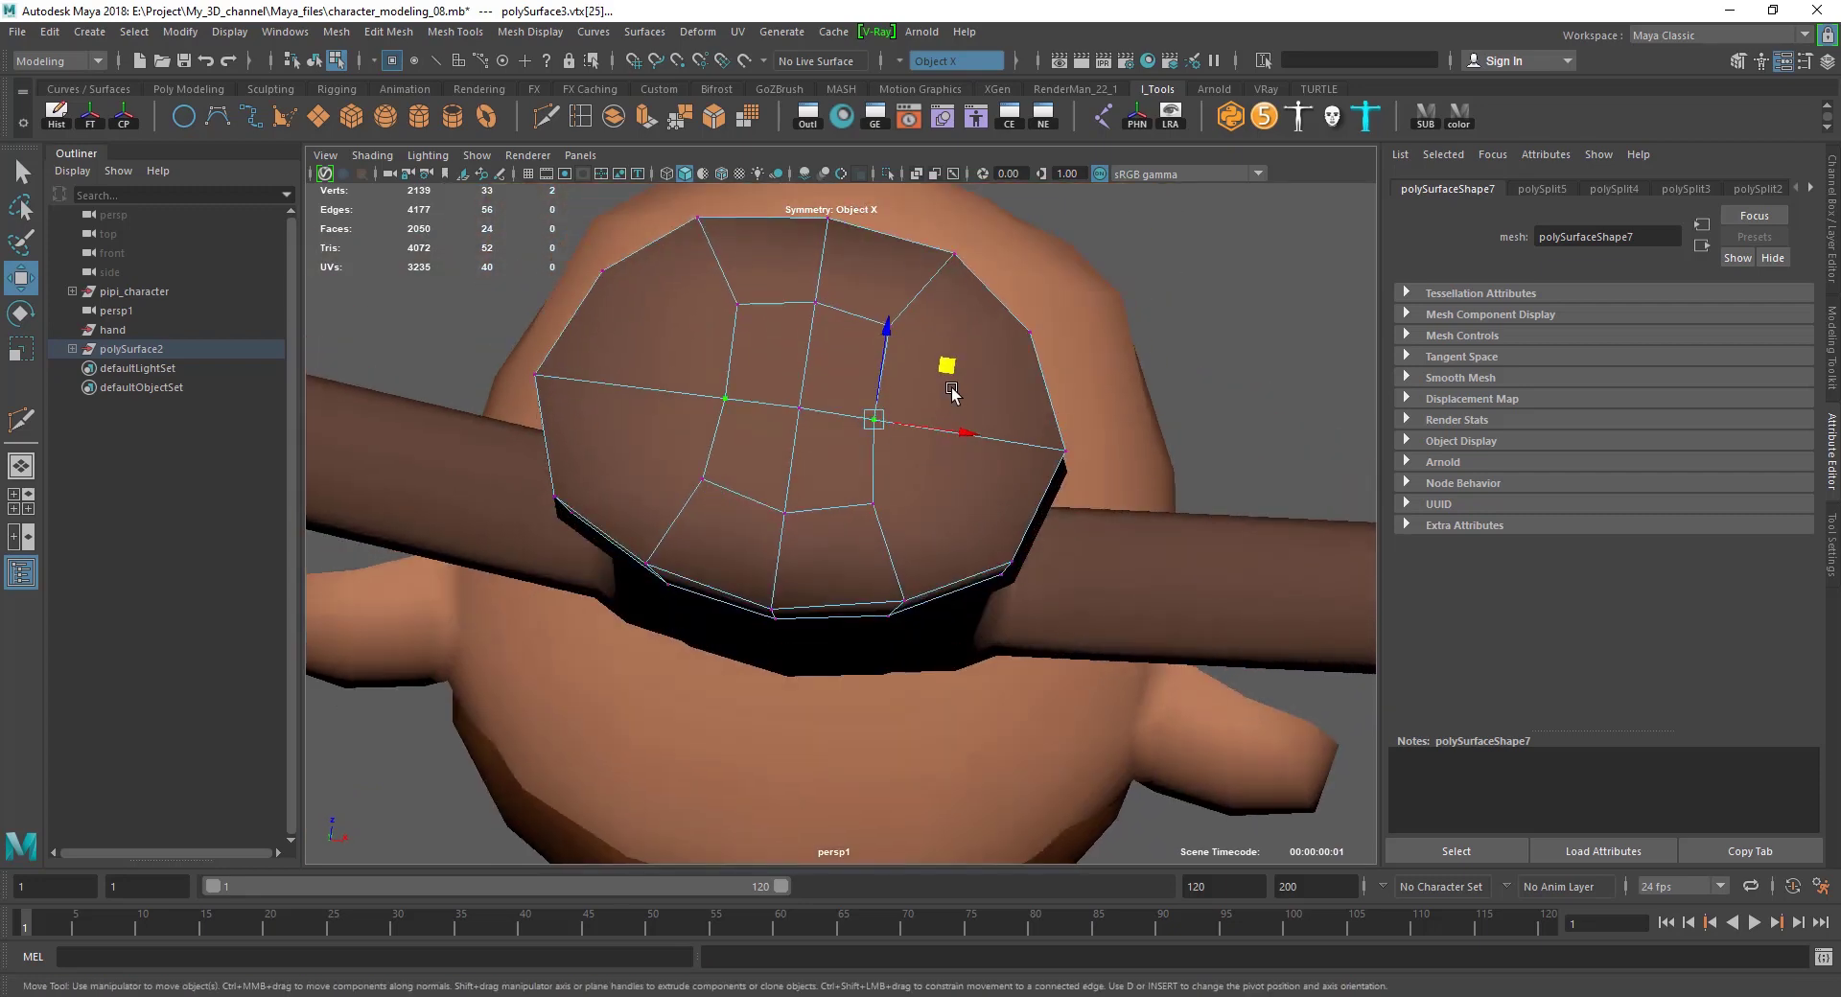
left_click_drag(937, 345, 972, 340)
Select a bottom rim vertex, then view the PIPI_wallpaper.png boy reference in Photos.
mouse_move(877, 408)
left_mouse_down("alt")
mouse_move(809, 640)
mouse_move(776, 628)
mouse_move(780, 517)
mouse_move(805, 520)
mouse_move(818, 688)
mouse_move(882, 519)
mouse_move(859, 506)
mouse_move(823, 571)
left_mouse_up("alt")
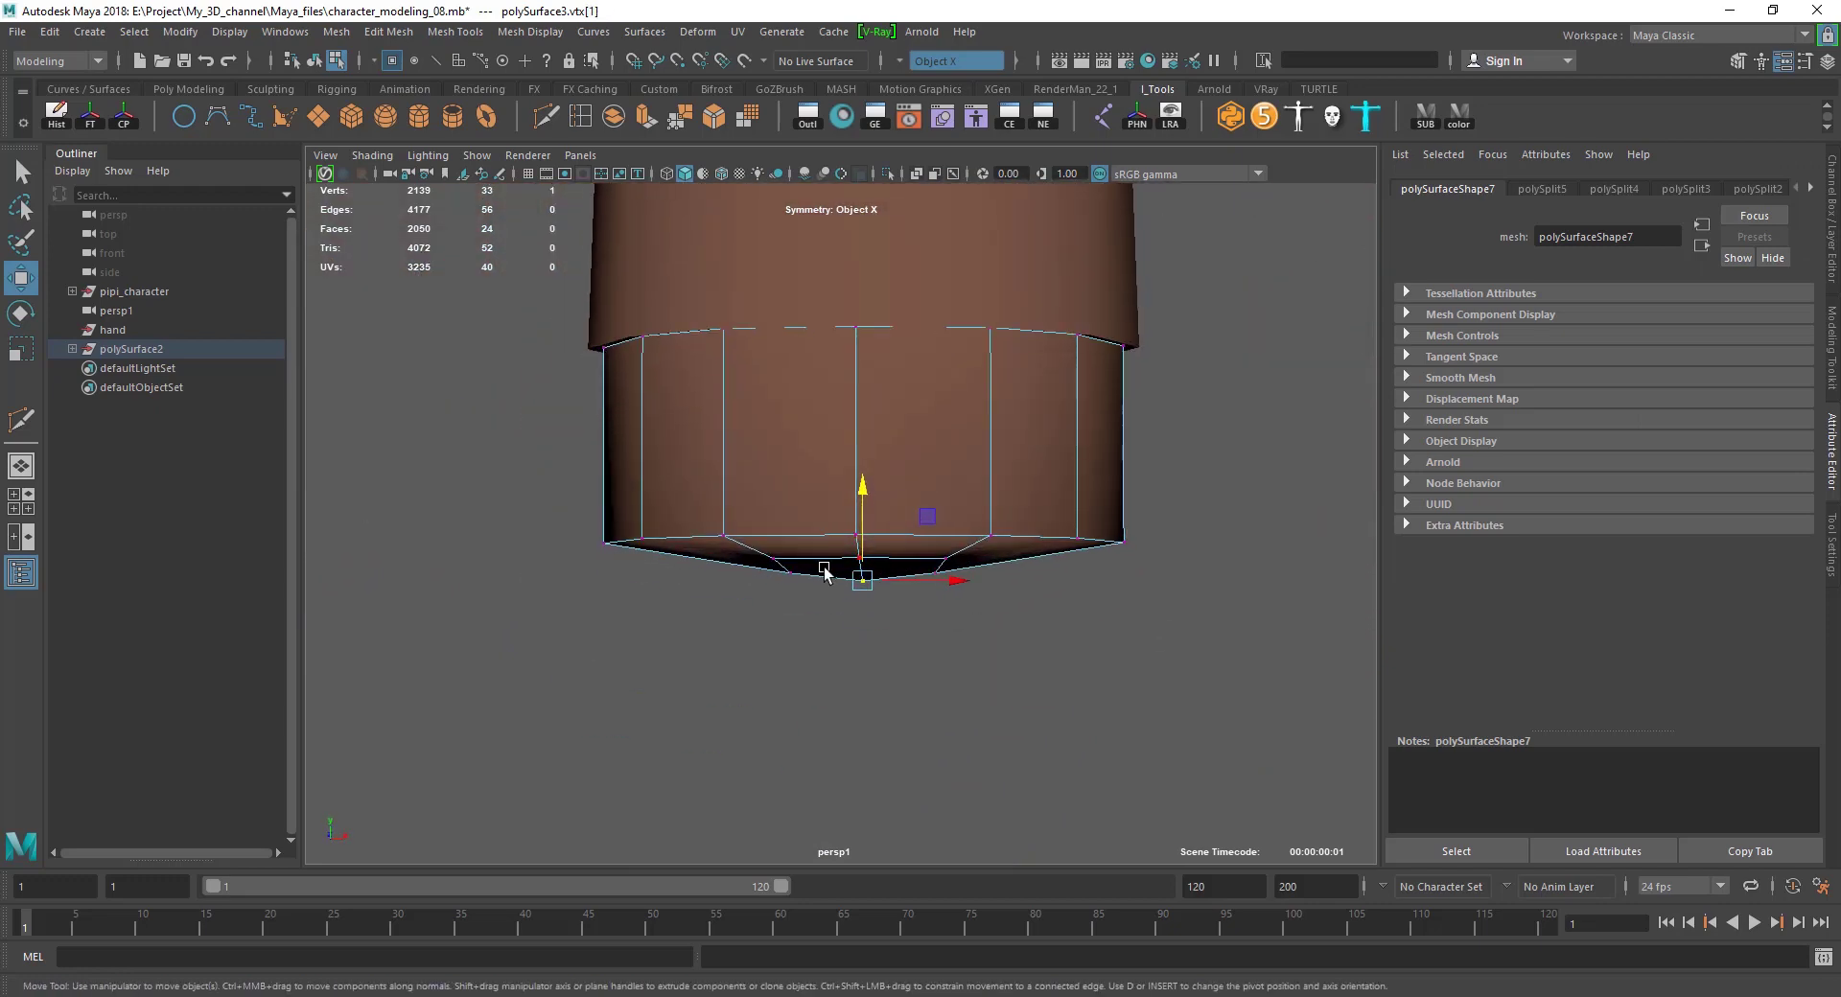
mouse_move(859, 470)
left_mouse_down("alt")
mouse_move(751, 574)
mouse_move(768, 578)
mouse_move(743, 580)
mouse_move(1039, 514)
left_mouse_up("alt")
left_click(743, 580)
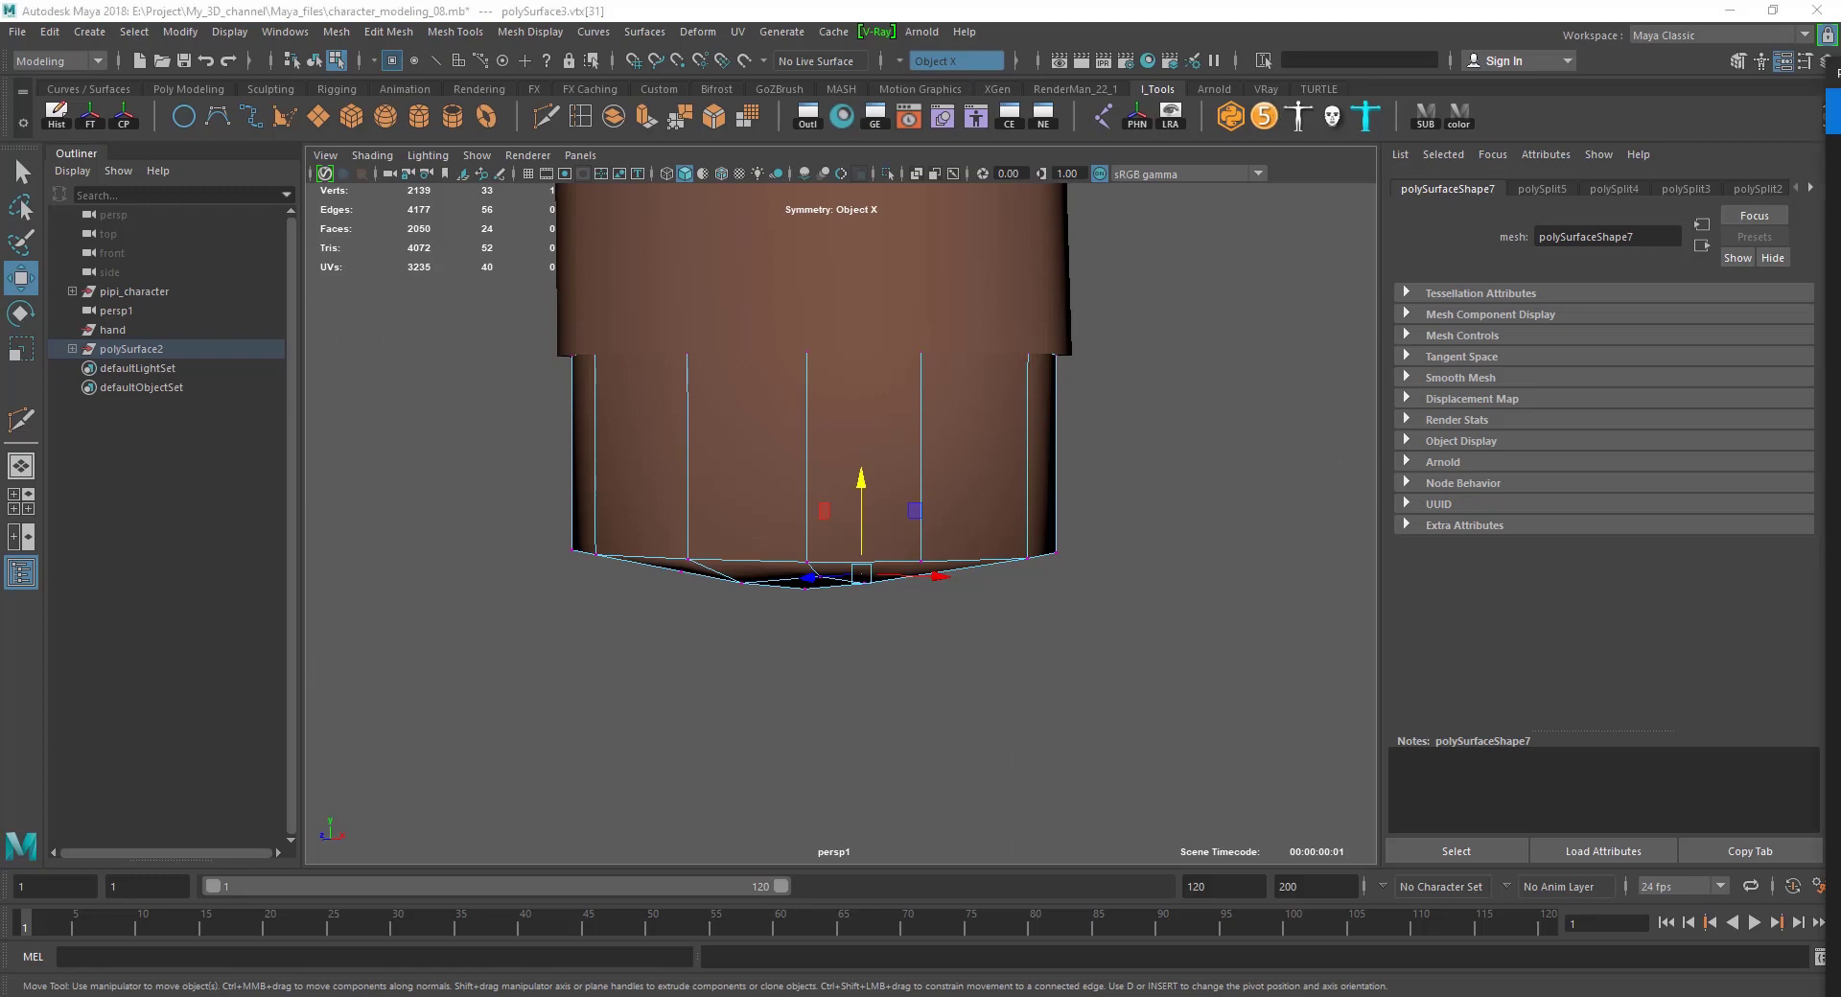
key("alt+Tab")
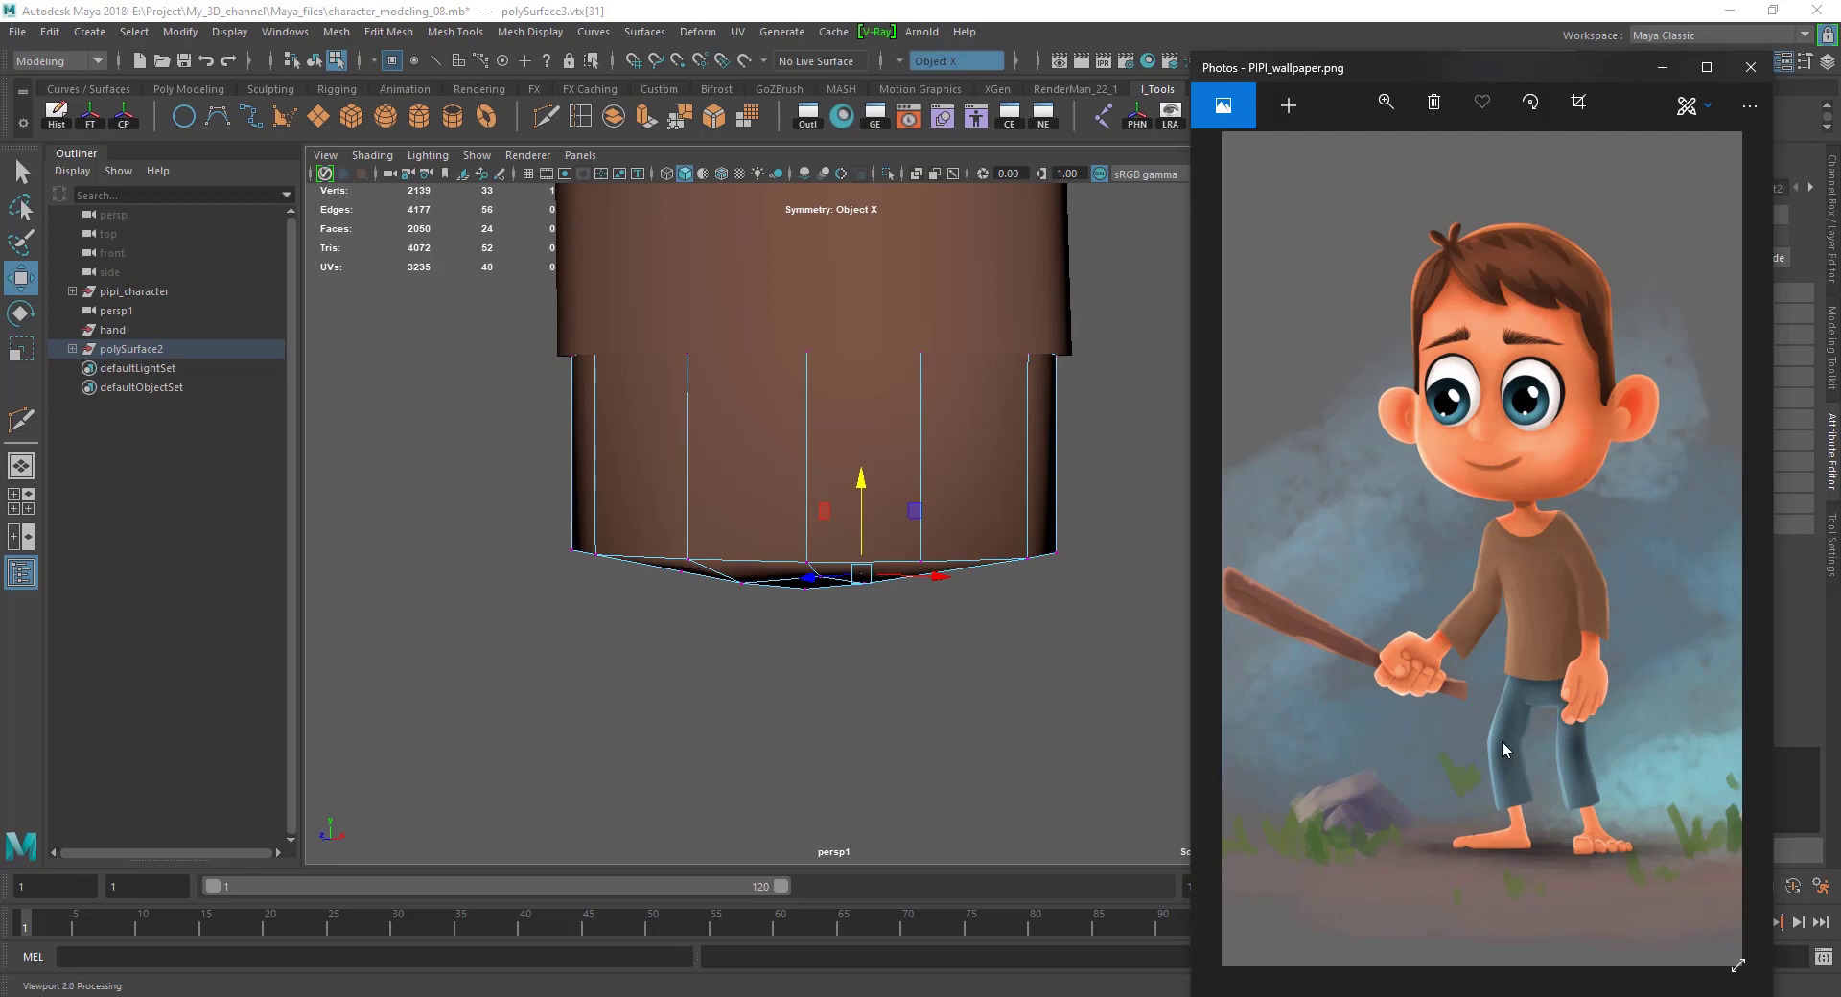
key("alt+Tab")
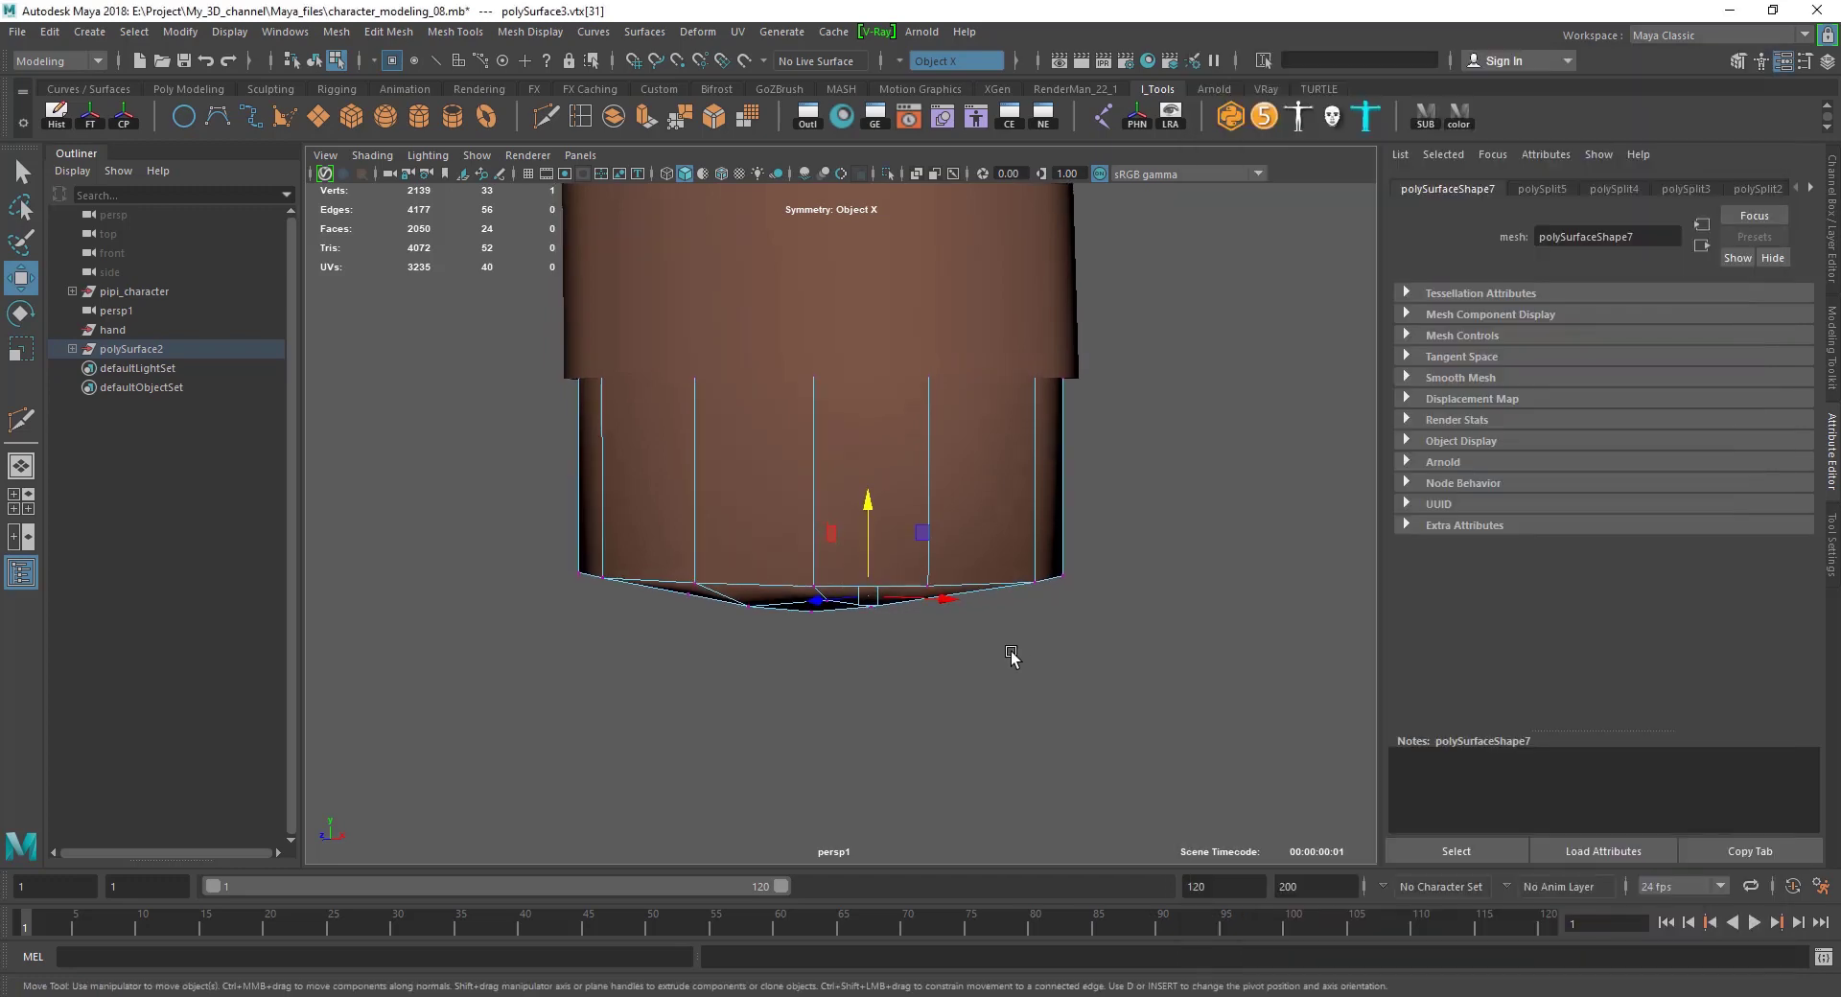
key("alt+Tab")
key("alt+Tab")
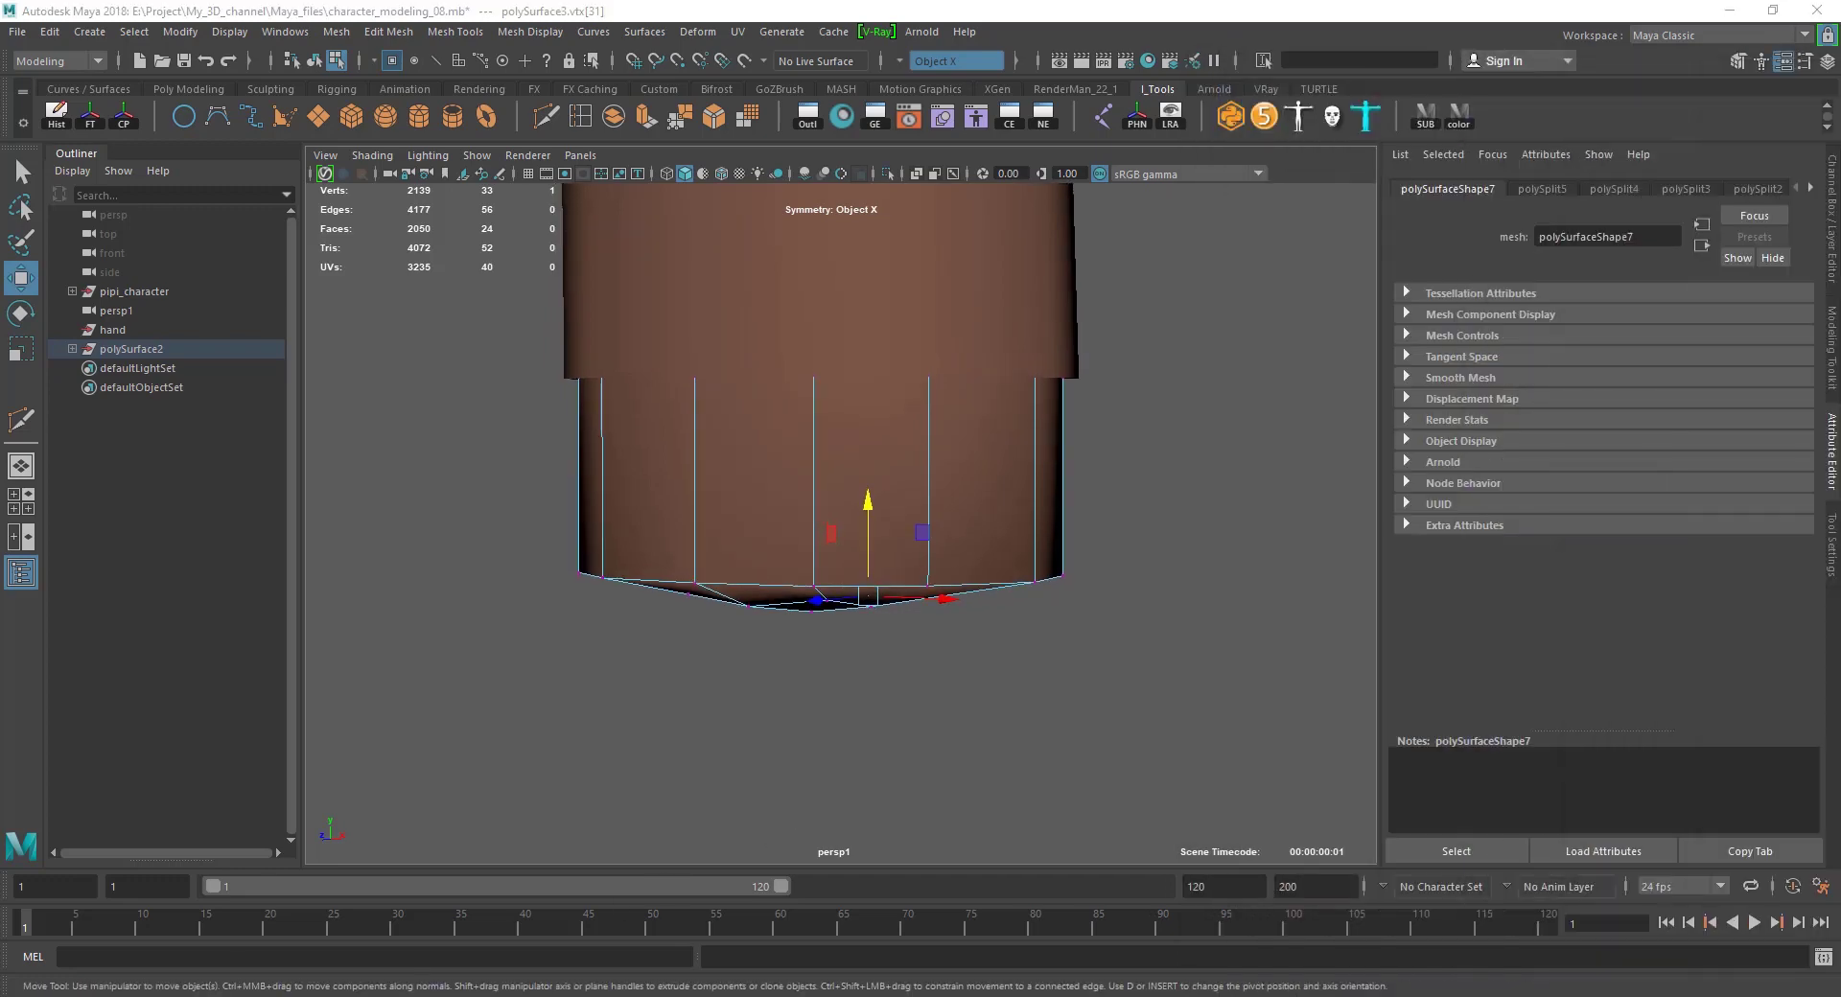
mouse_move(765, 688)
left_mouse_down("alt")
mouse_move(844, 554)
mouse_move(825, 661)
mouse_move(876, 525)
mouse_move(829, 544)
mouse_move(815, 676)
mouse_move(834, 510)
mouse_move(699, 600)
mouse_move(844, 623)
left_mouse_up("alt")
mouse_move(618, 534)
left_mouse_down()
mouse_move(843, 623)
mouse_move(844, 423)
left_mouse_up()
key("r")
scroll(863, 596, "up", 3)
Insert a Multi-Cut edge loop around the lower part of the hip cylinder.
right_click_drag(844, 423, 809, 451, "shift")
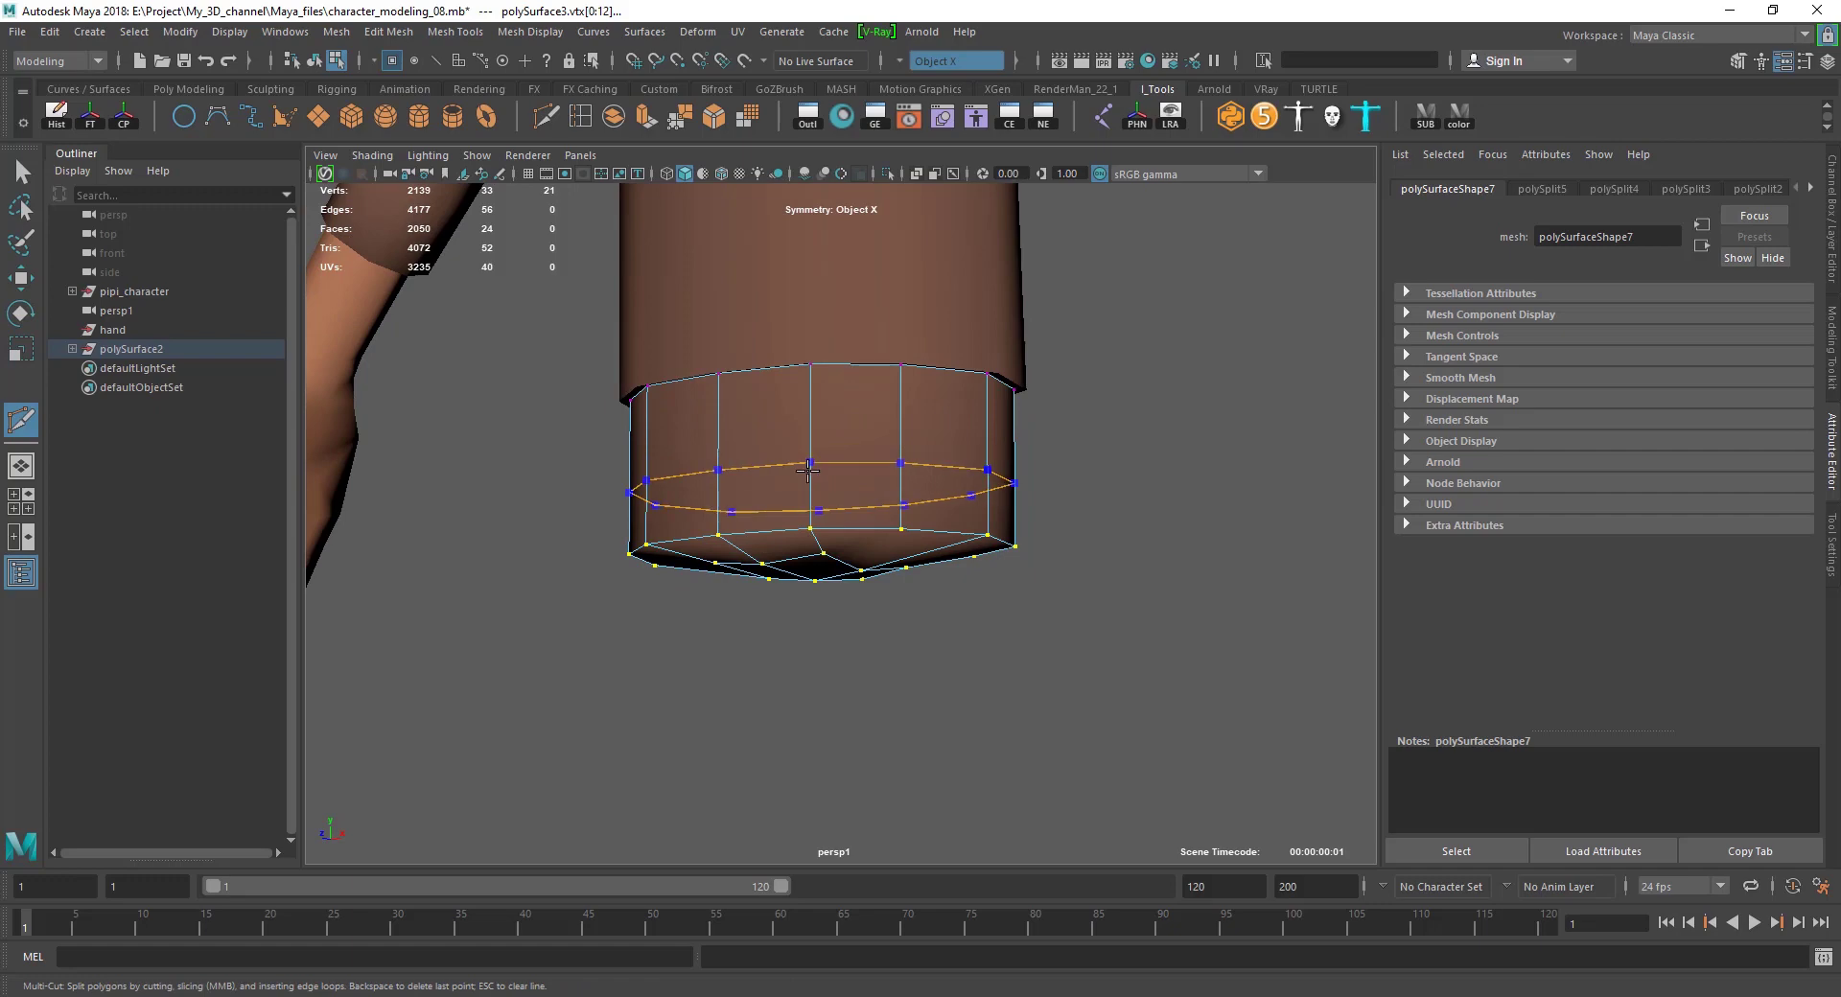
left_click(809, 470, "ctrl")
left_click(646, 484)
left_click(810, 466)
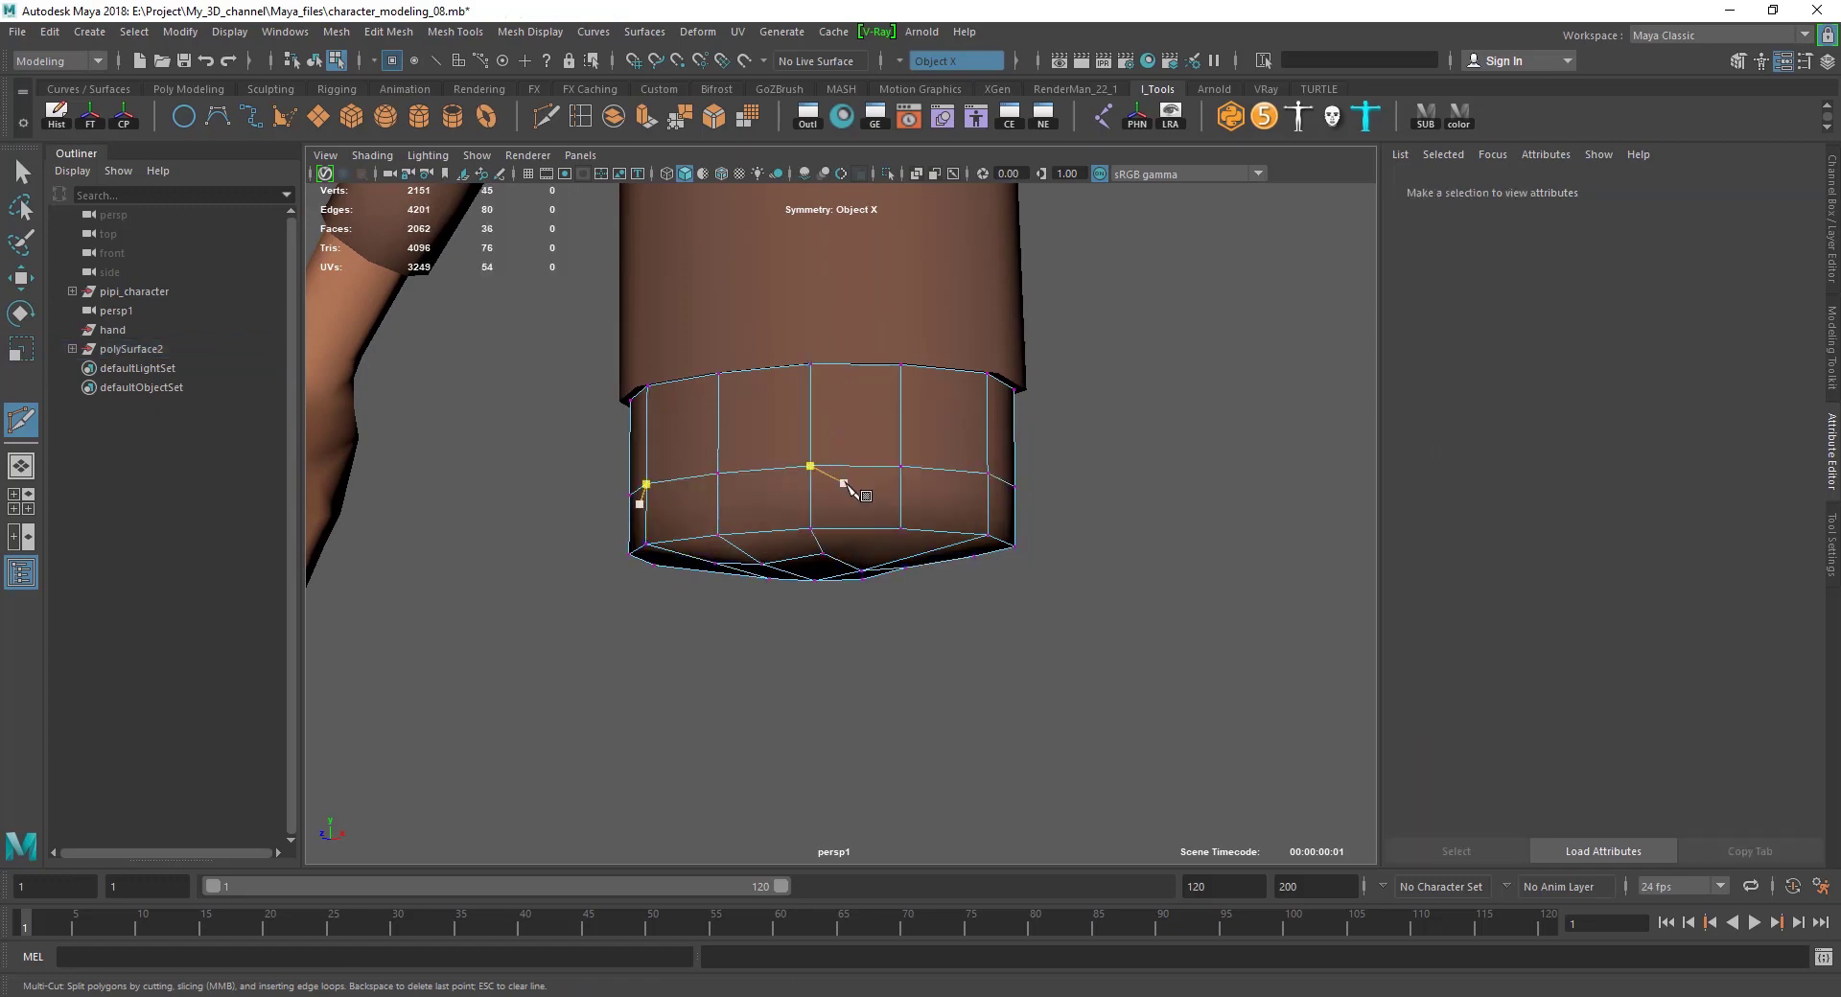
key("w")
left_click_drag(895, 607, 920, 538, "alt")
Select the bottom vertex ring and scale it slightly inward.
right_click_drag(917, 487, 847, 520)
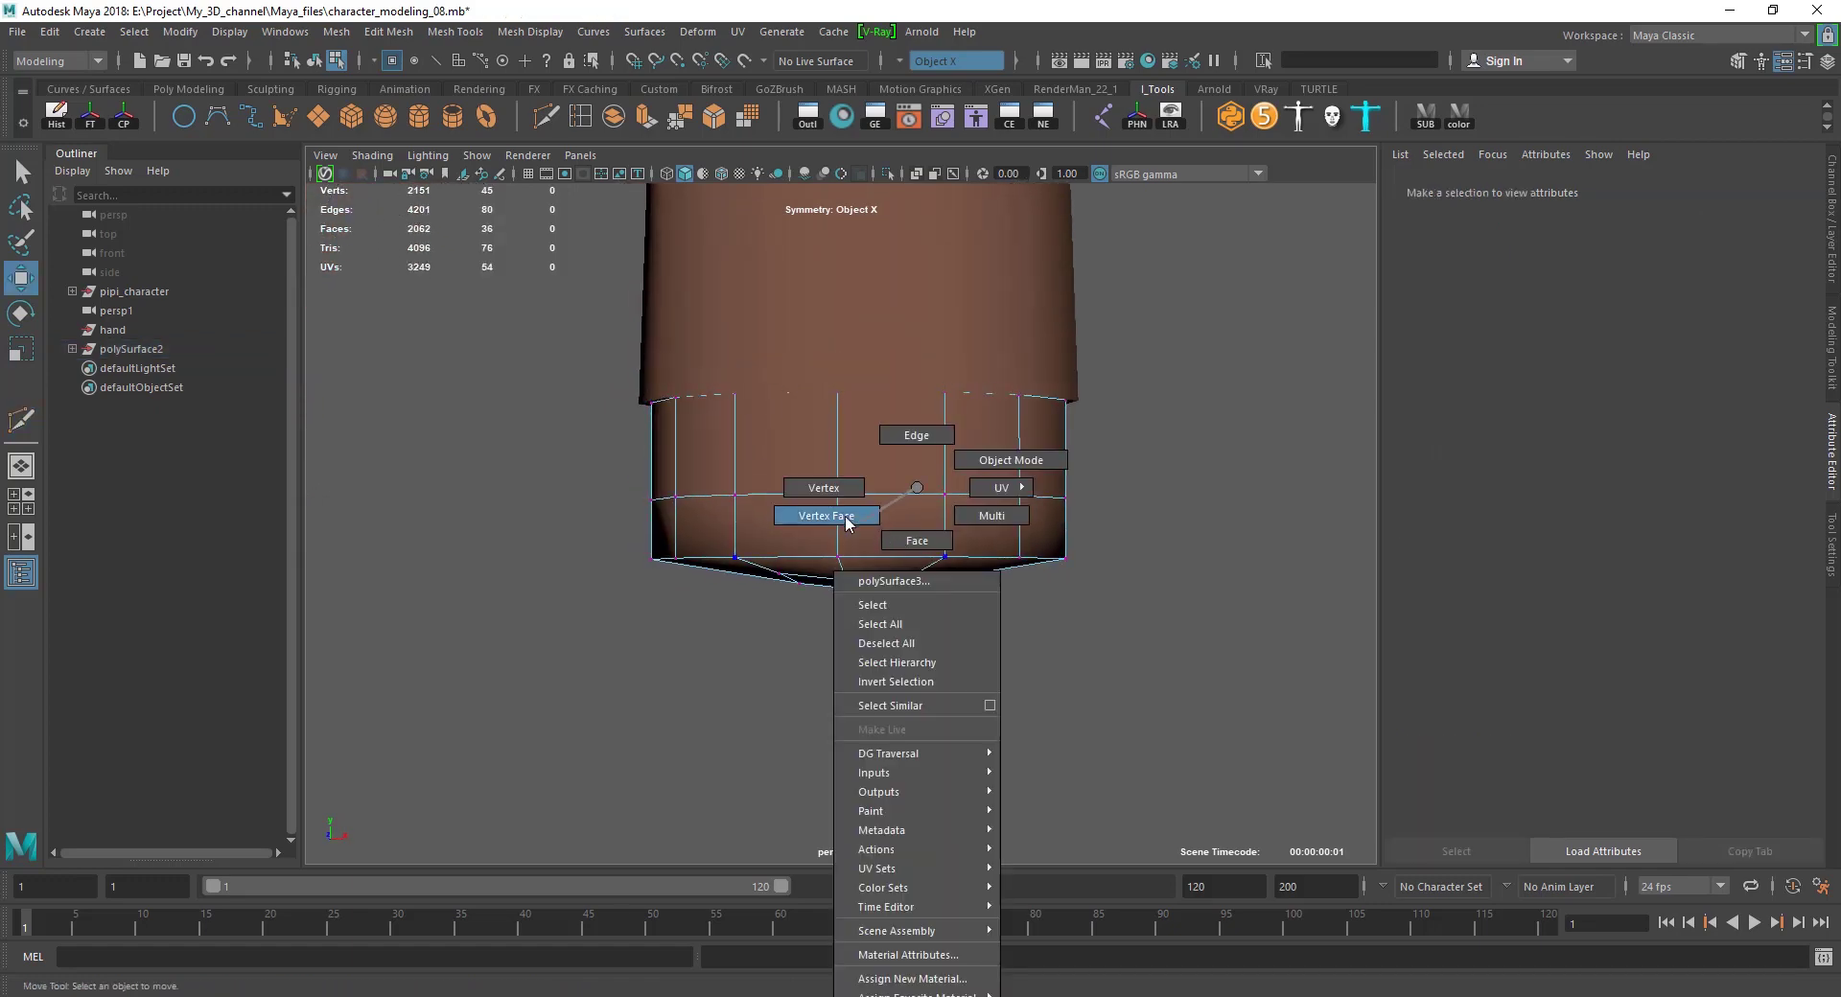
mouse_move(622, 522)
left_mouse_down()
mouse_move(1227, 676)
mouse_move(695, 623)
mouse_move(830, 723)
mouse_move(659, 578)
mouse_move(889, 642)
mouse_move(1078, 604)
mouse_move(908, 624)
left_mouse_up()
key("r")
left_click(894, 644)
Select a cap vertex and move it and its mirror up and outward.
left_click(856, 569)
scroll(859, 585, "up", 3)
key("w")
left_click(908, 623, "shift")
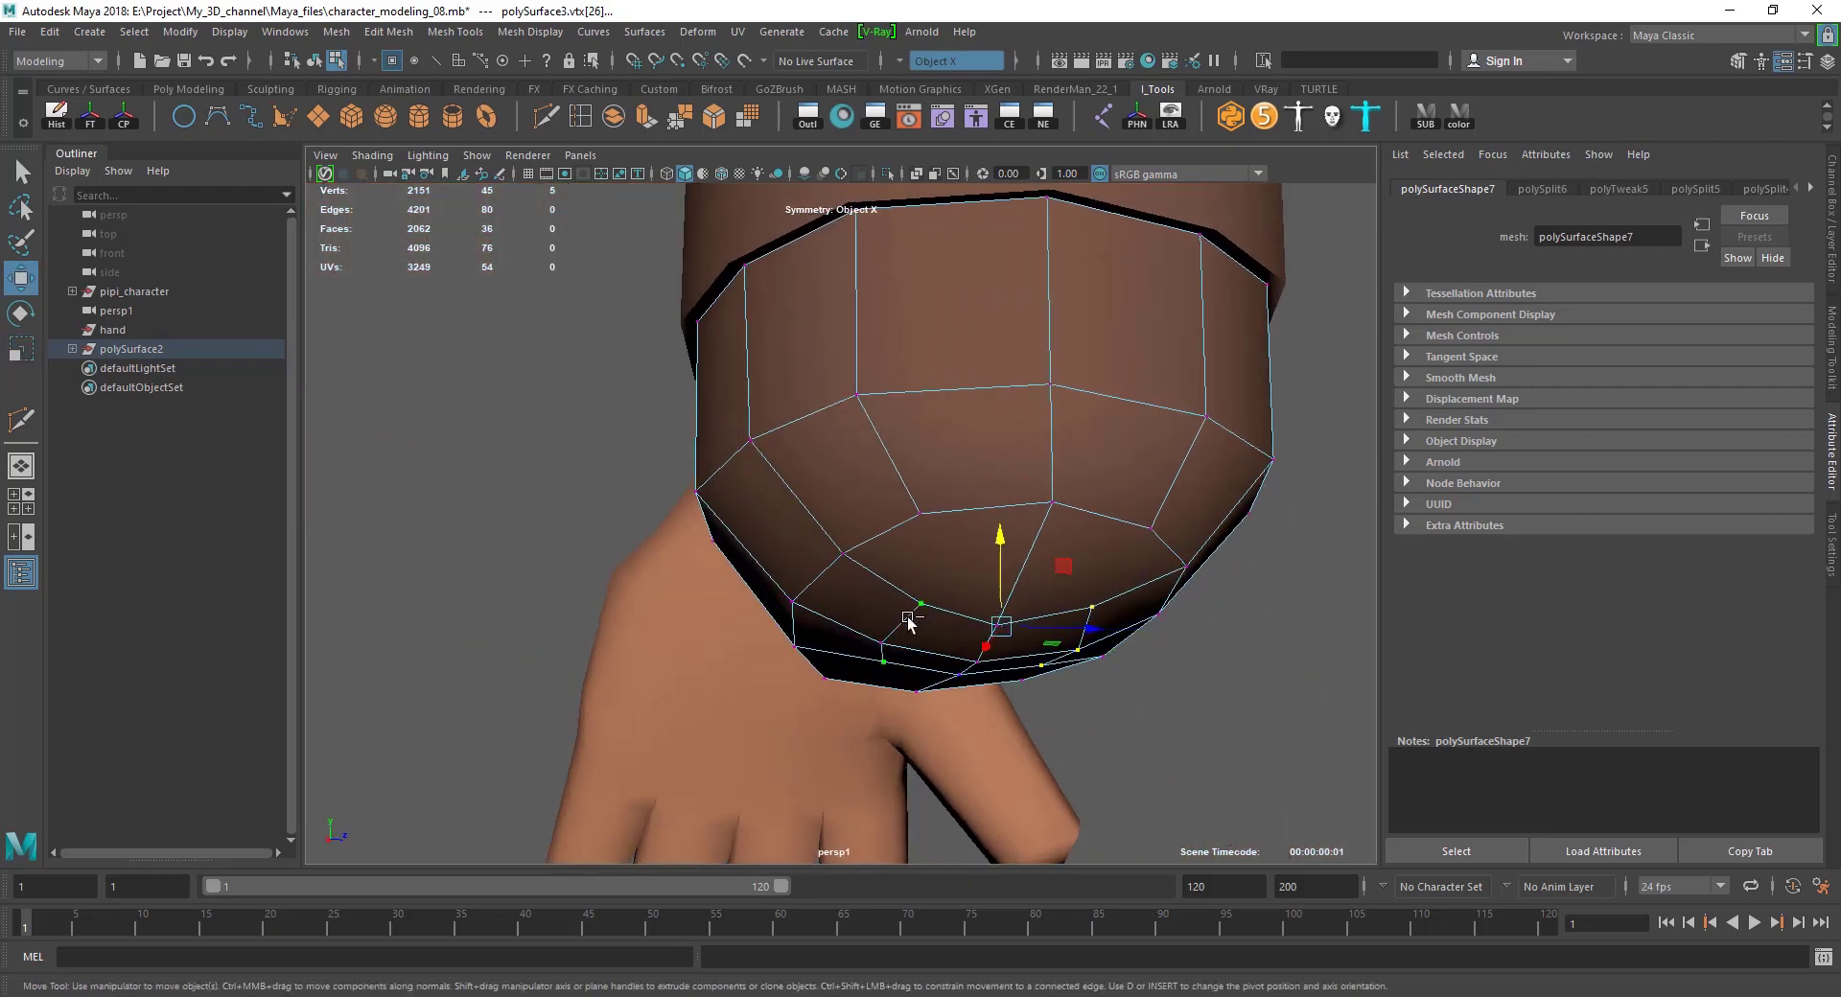
mouse_move(989, 537)
left_mouse_down("alt")
mouse_move(978, 616)
mouse_move(1010, 661)
mouse_move(980, 530)
left_mouse_up("alt")
left_click(1011, 660)
left_click(979, 620)
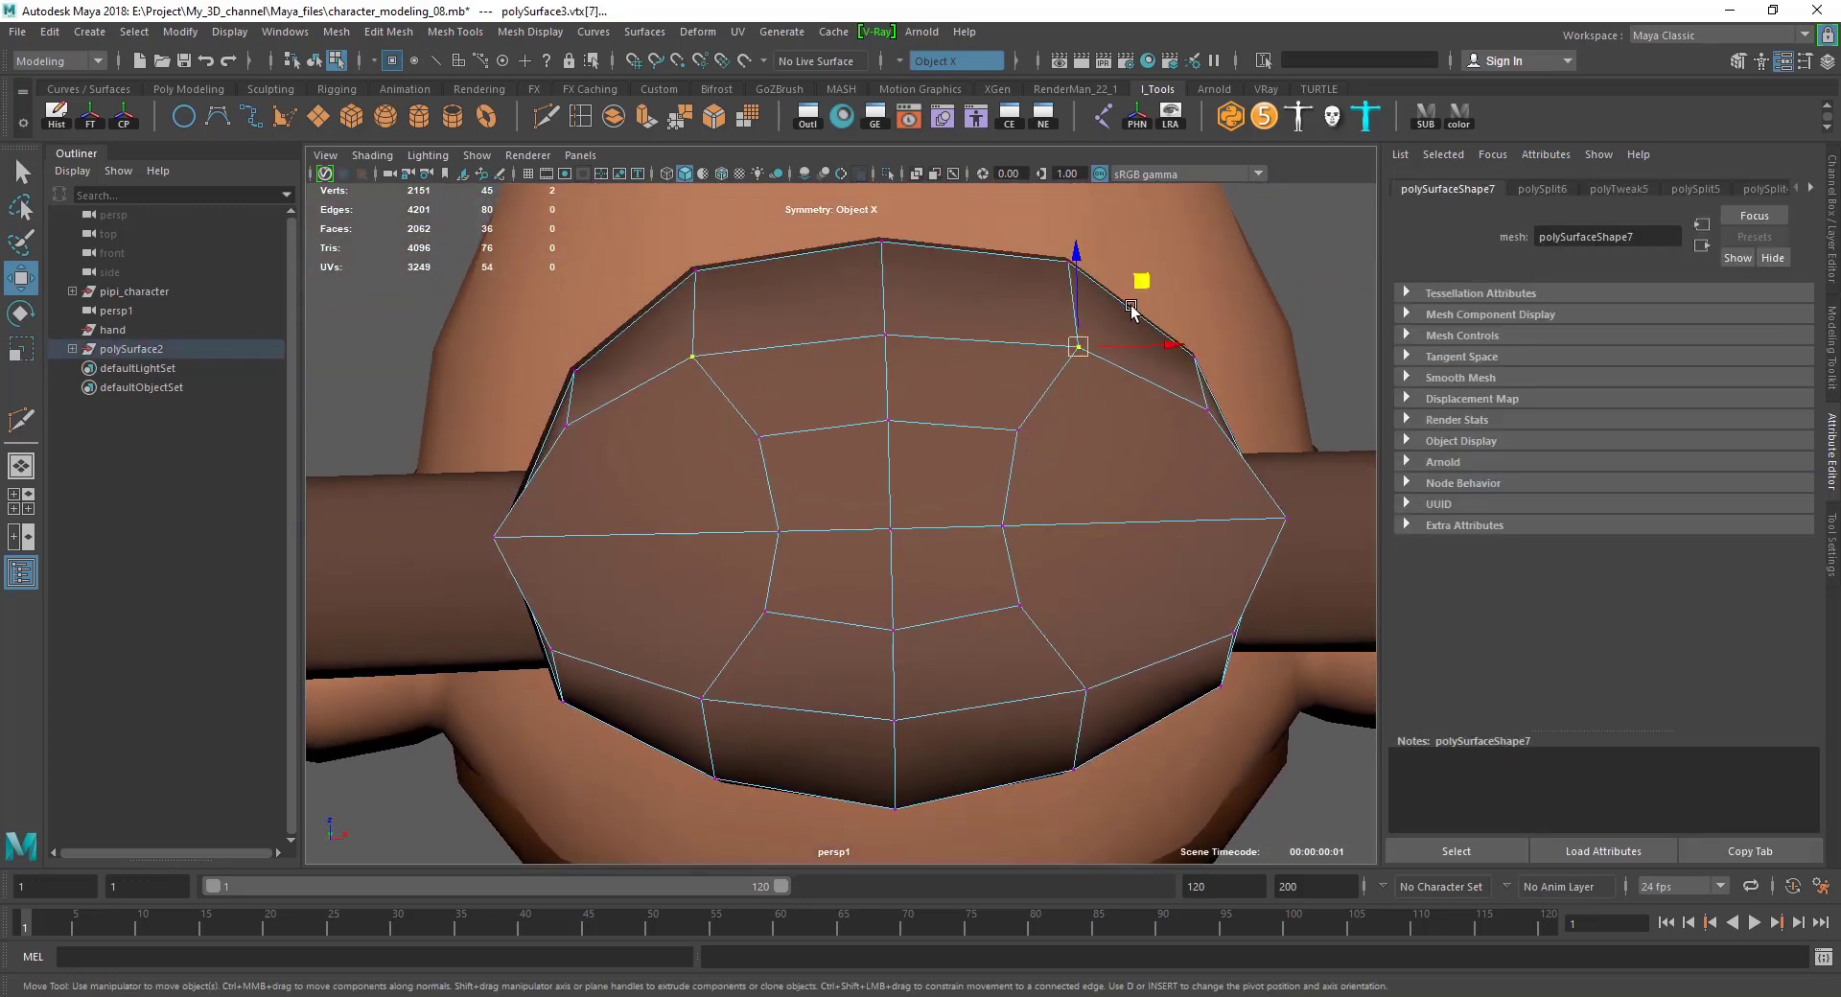
left_click_drag(1131, 307, 1176, 292)
Push the lower-right cap vertex outward and slide it along its connected edge.
left_click_drag(1189, 421, 1107, 460, "alt")
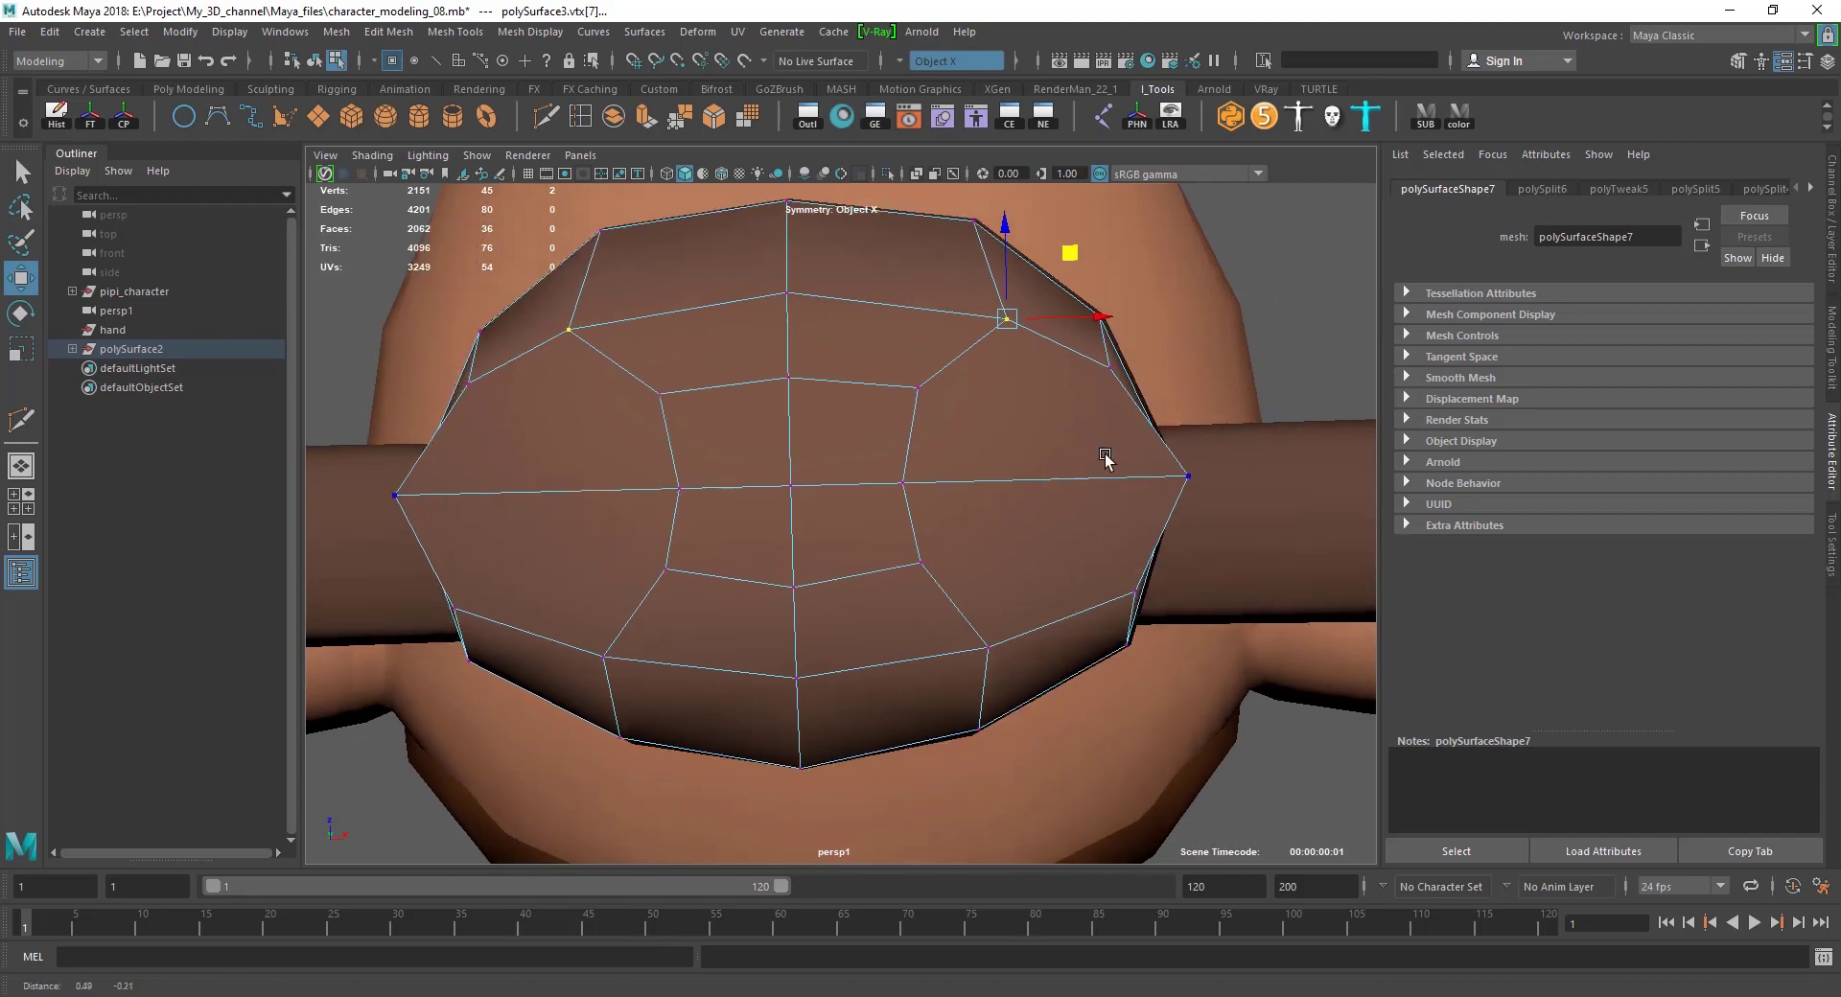
left_click(1134, 475)
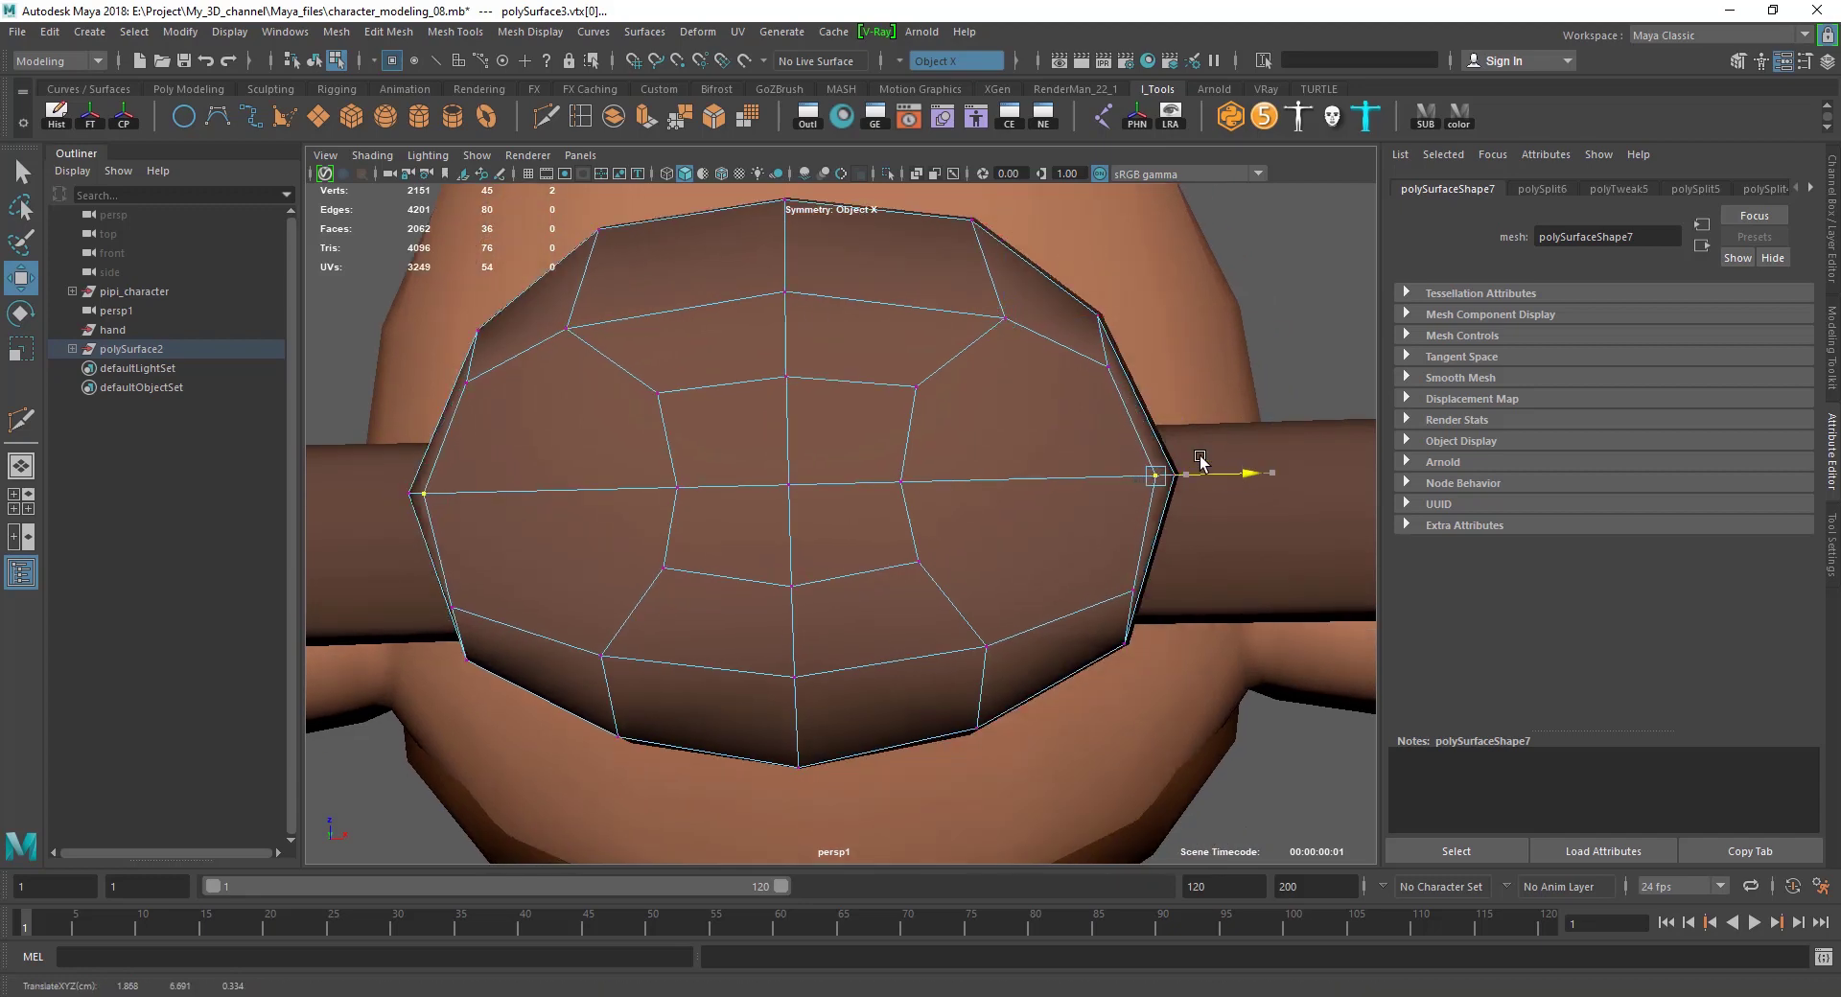
left_click(1101, 316)
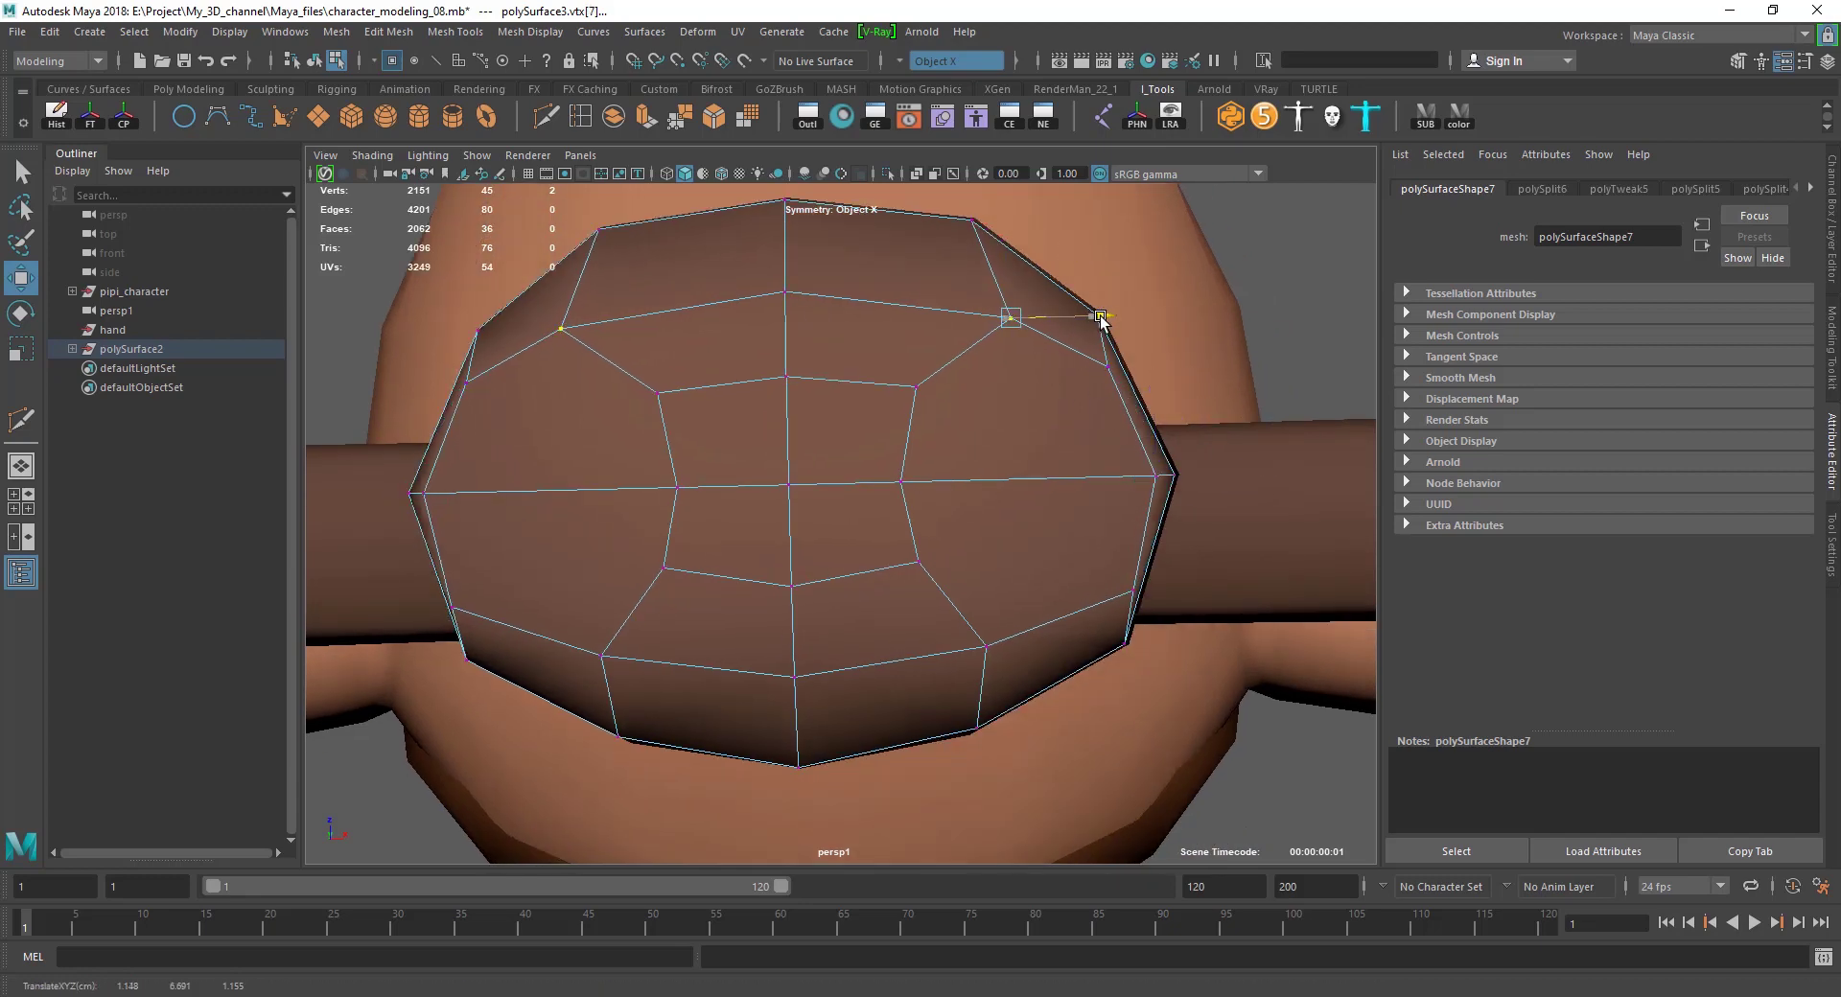
left_click(985, 643)
left_click_drag(1080, 644, 1093, 643)
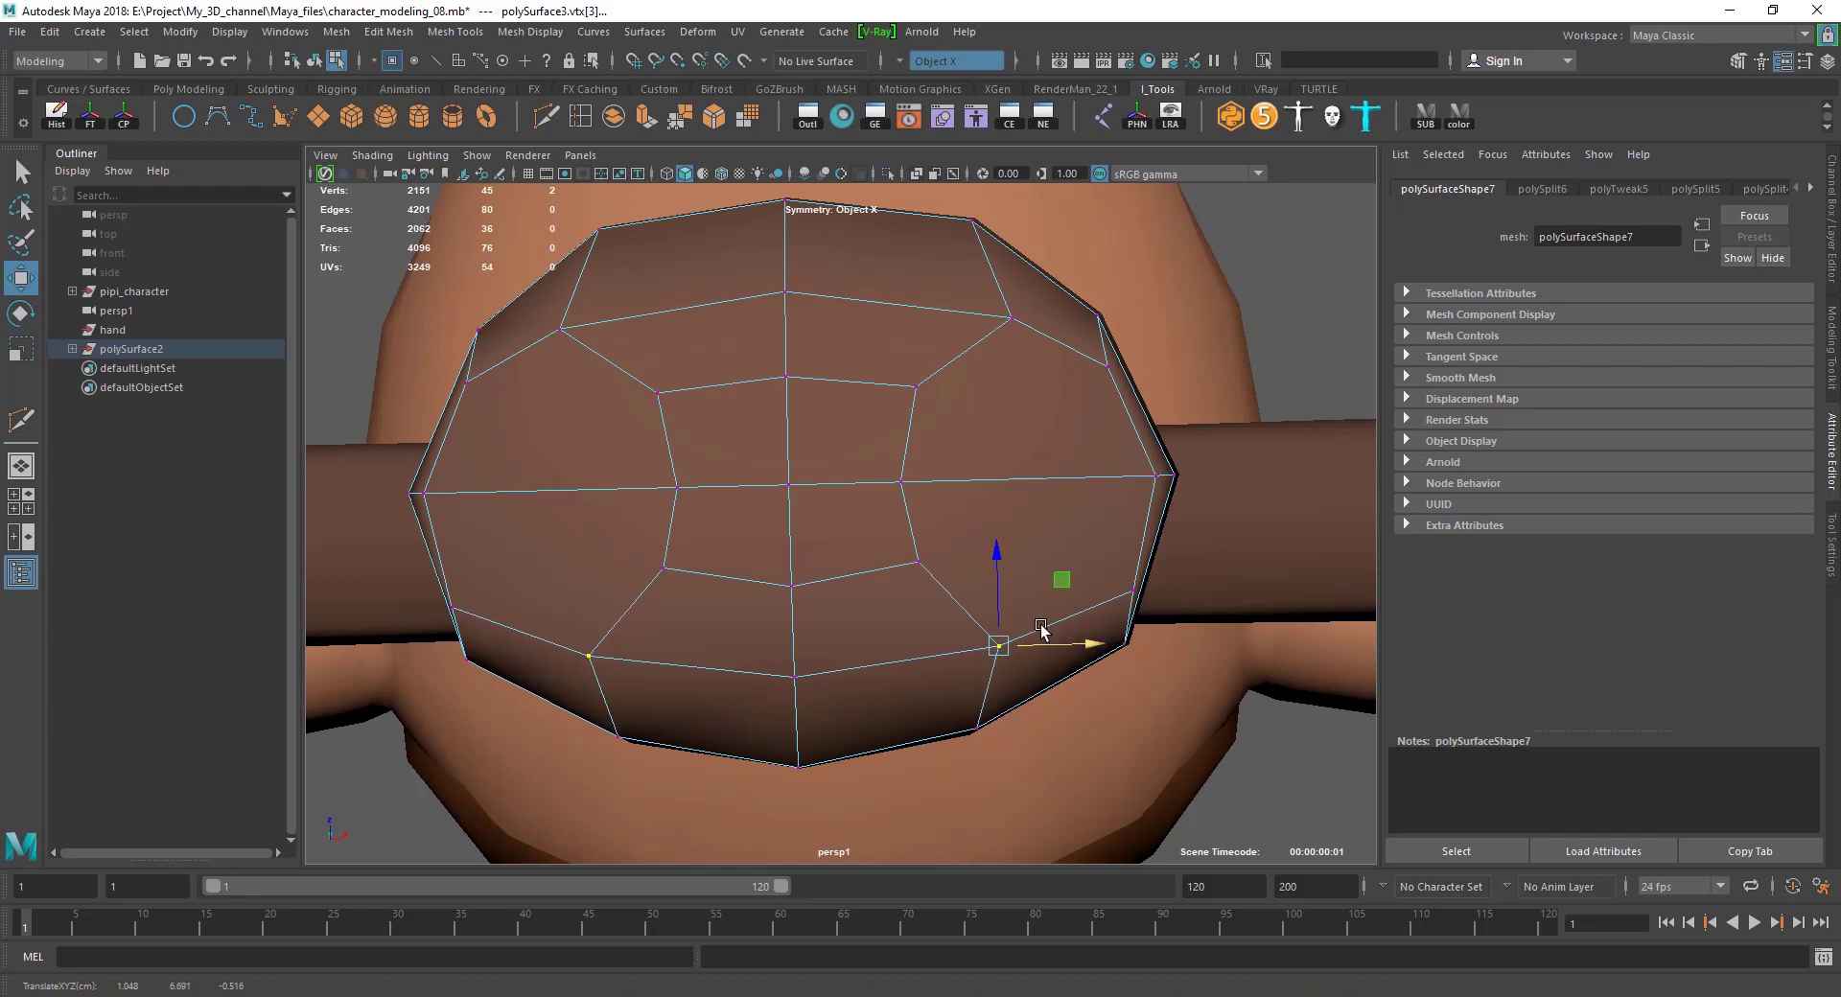
scroll(974, 377, "down", 2)
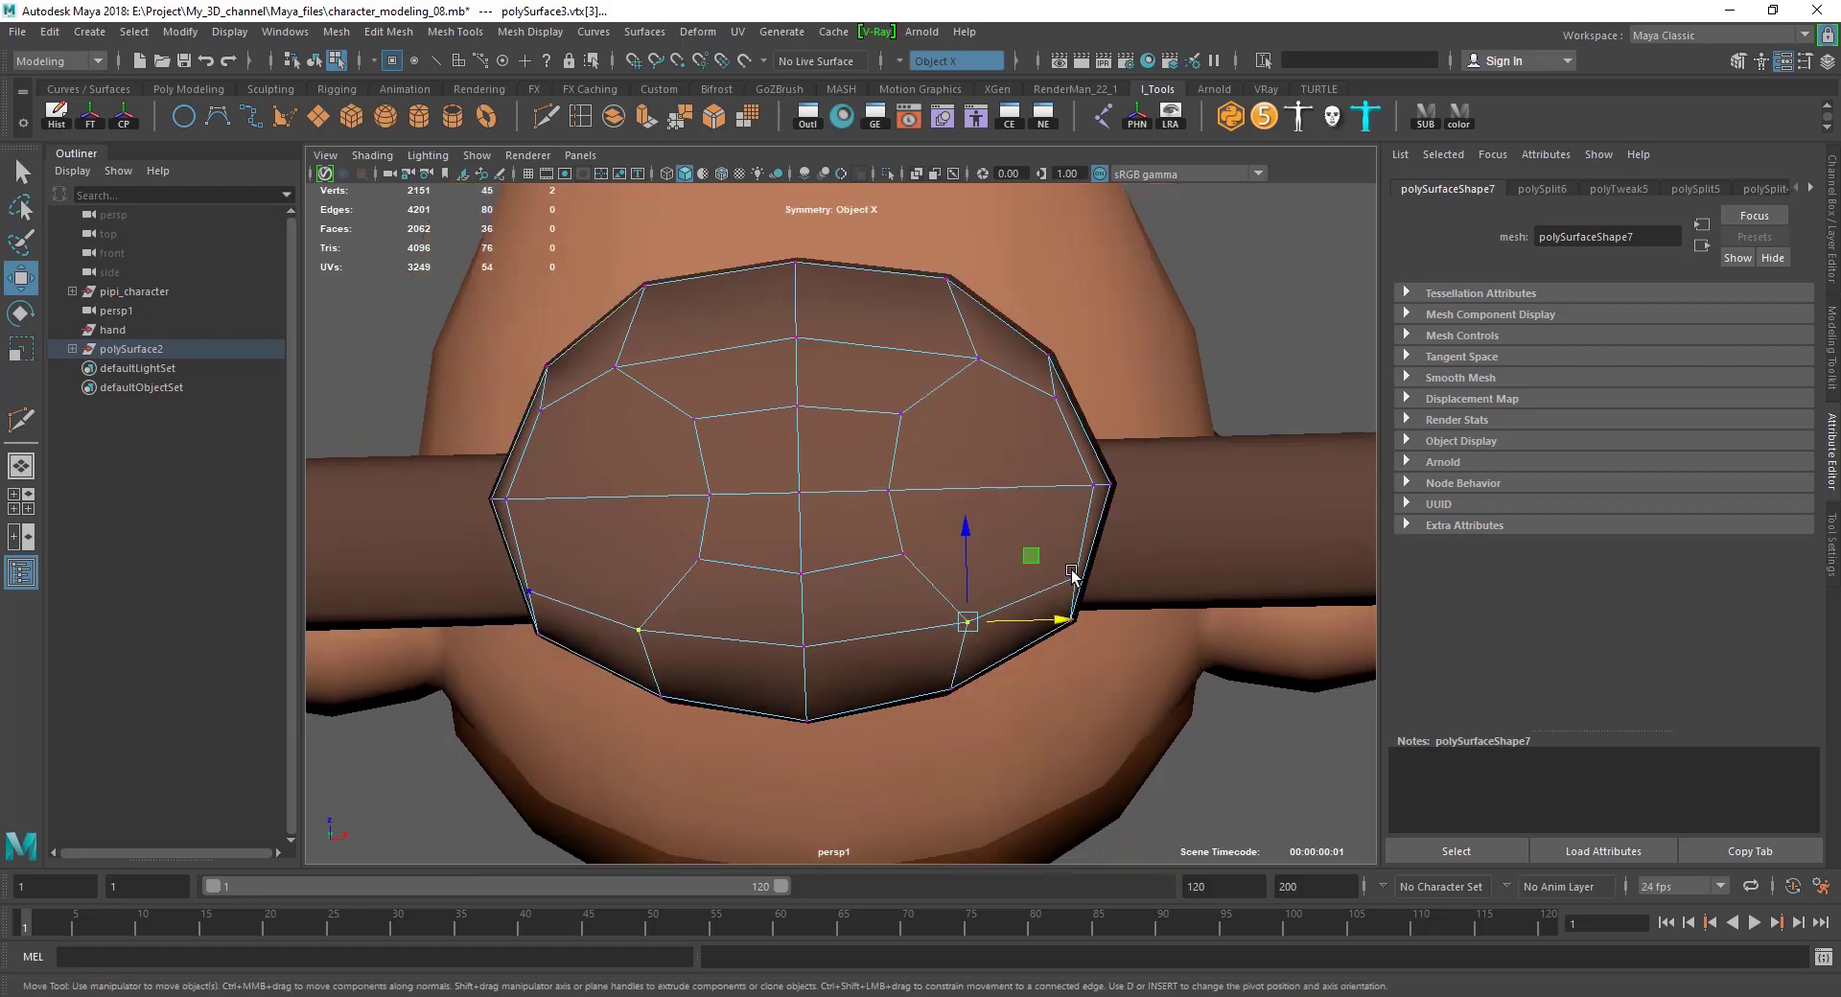
left_click_drag(1128, 575, 1118, 539, "ctrl+shift")
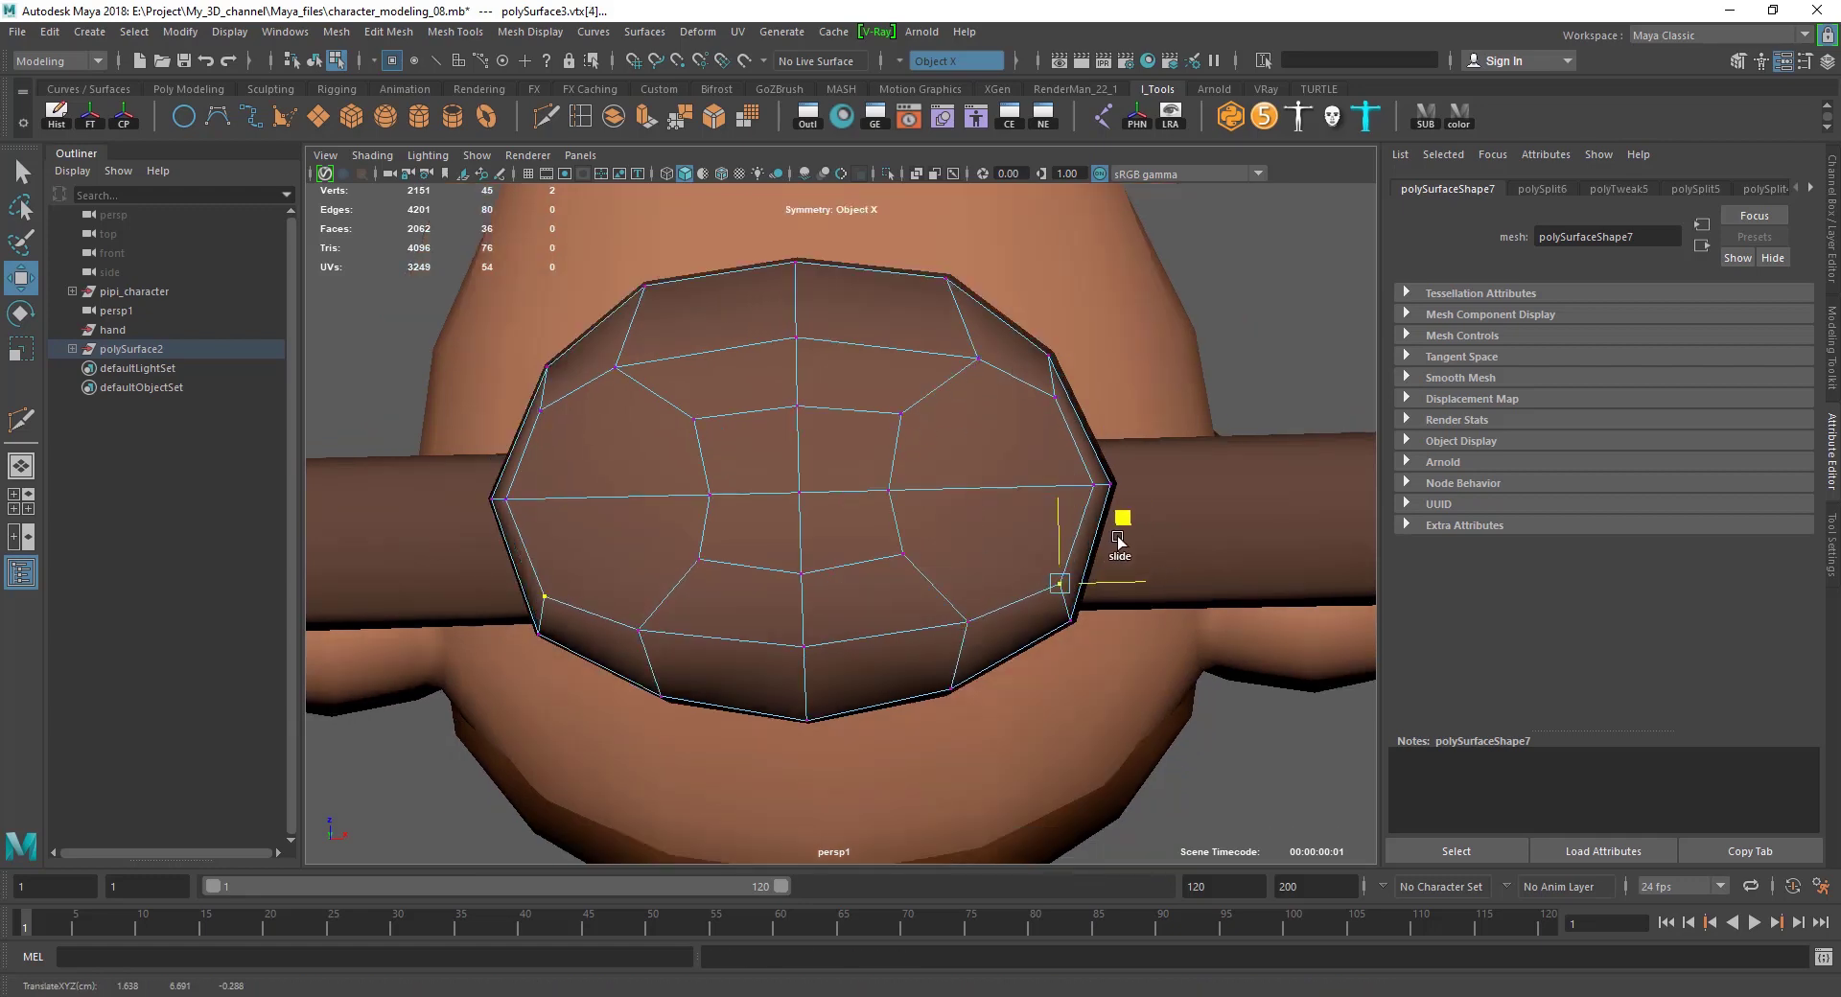
Reselect the upper-right cap vertex on the hip piece and slide it up-left along its edge.
left_click(1054, 397)
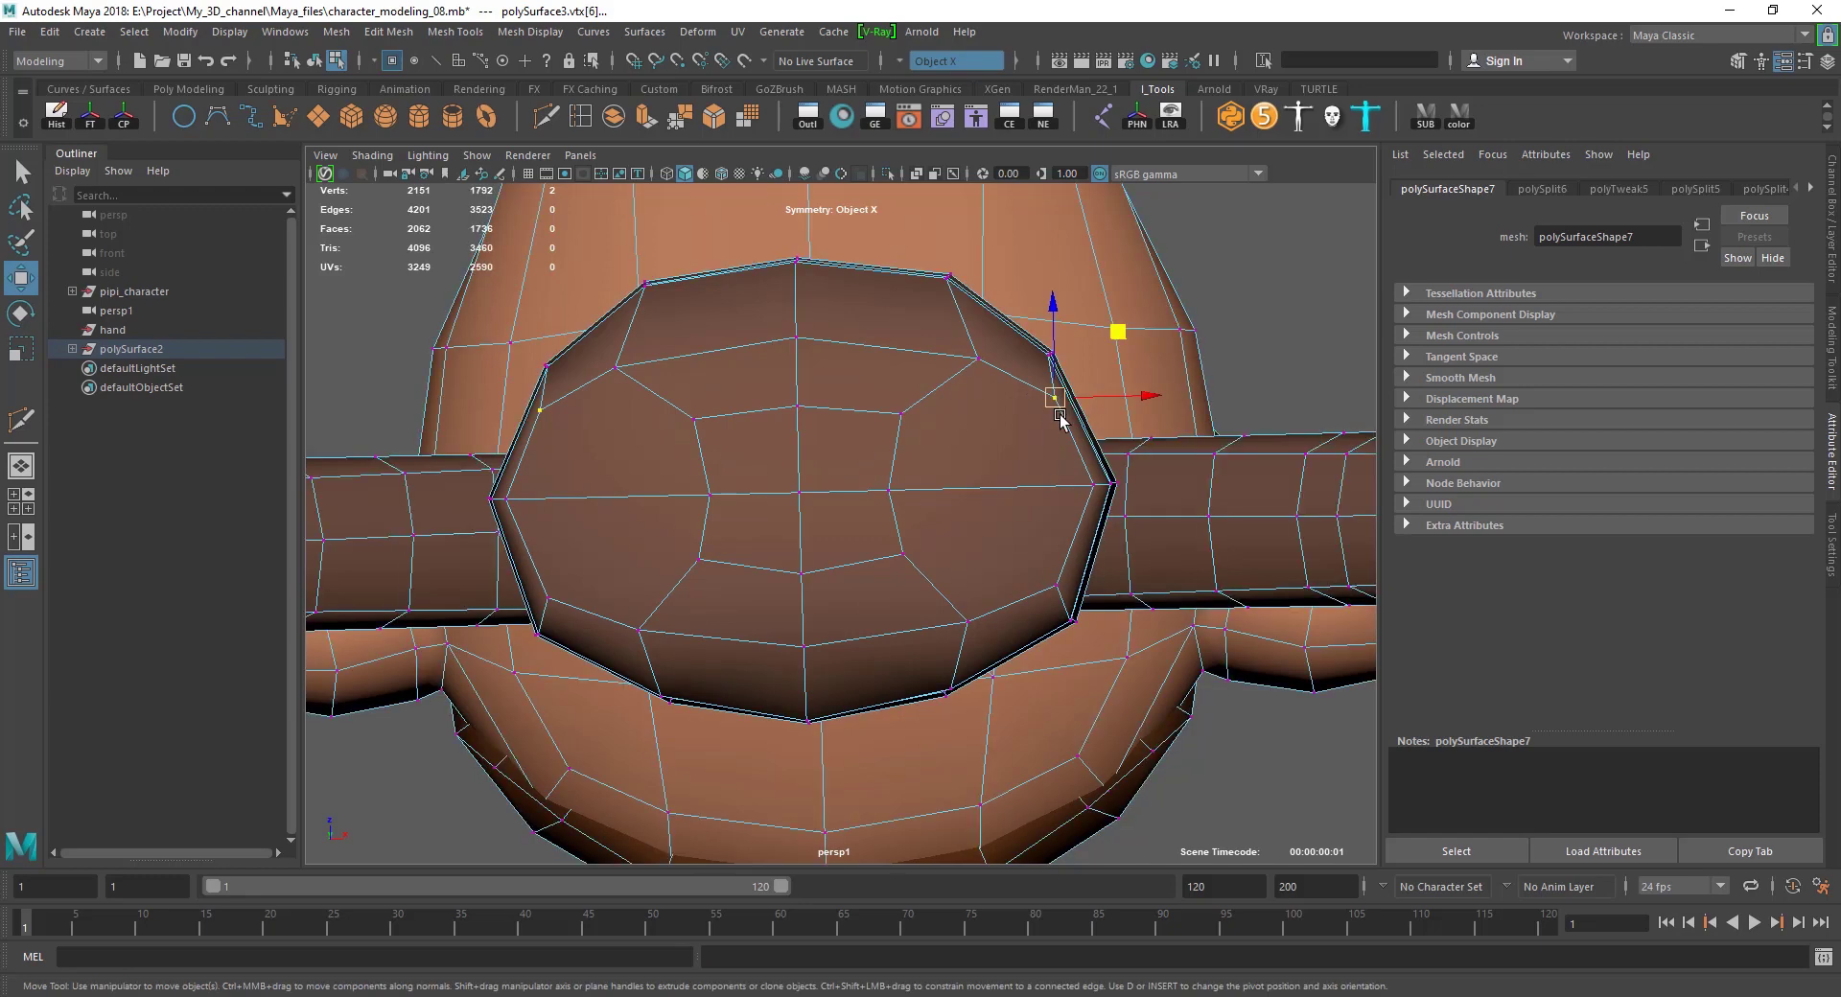
left_click(1208, 370)
left_click(1055, 399)
key("F8")
left_click(1025, 419)
right_click_drag(1025, 419, 961, 419)
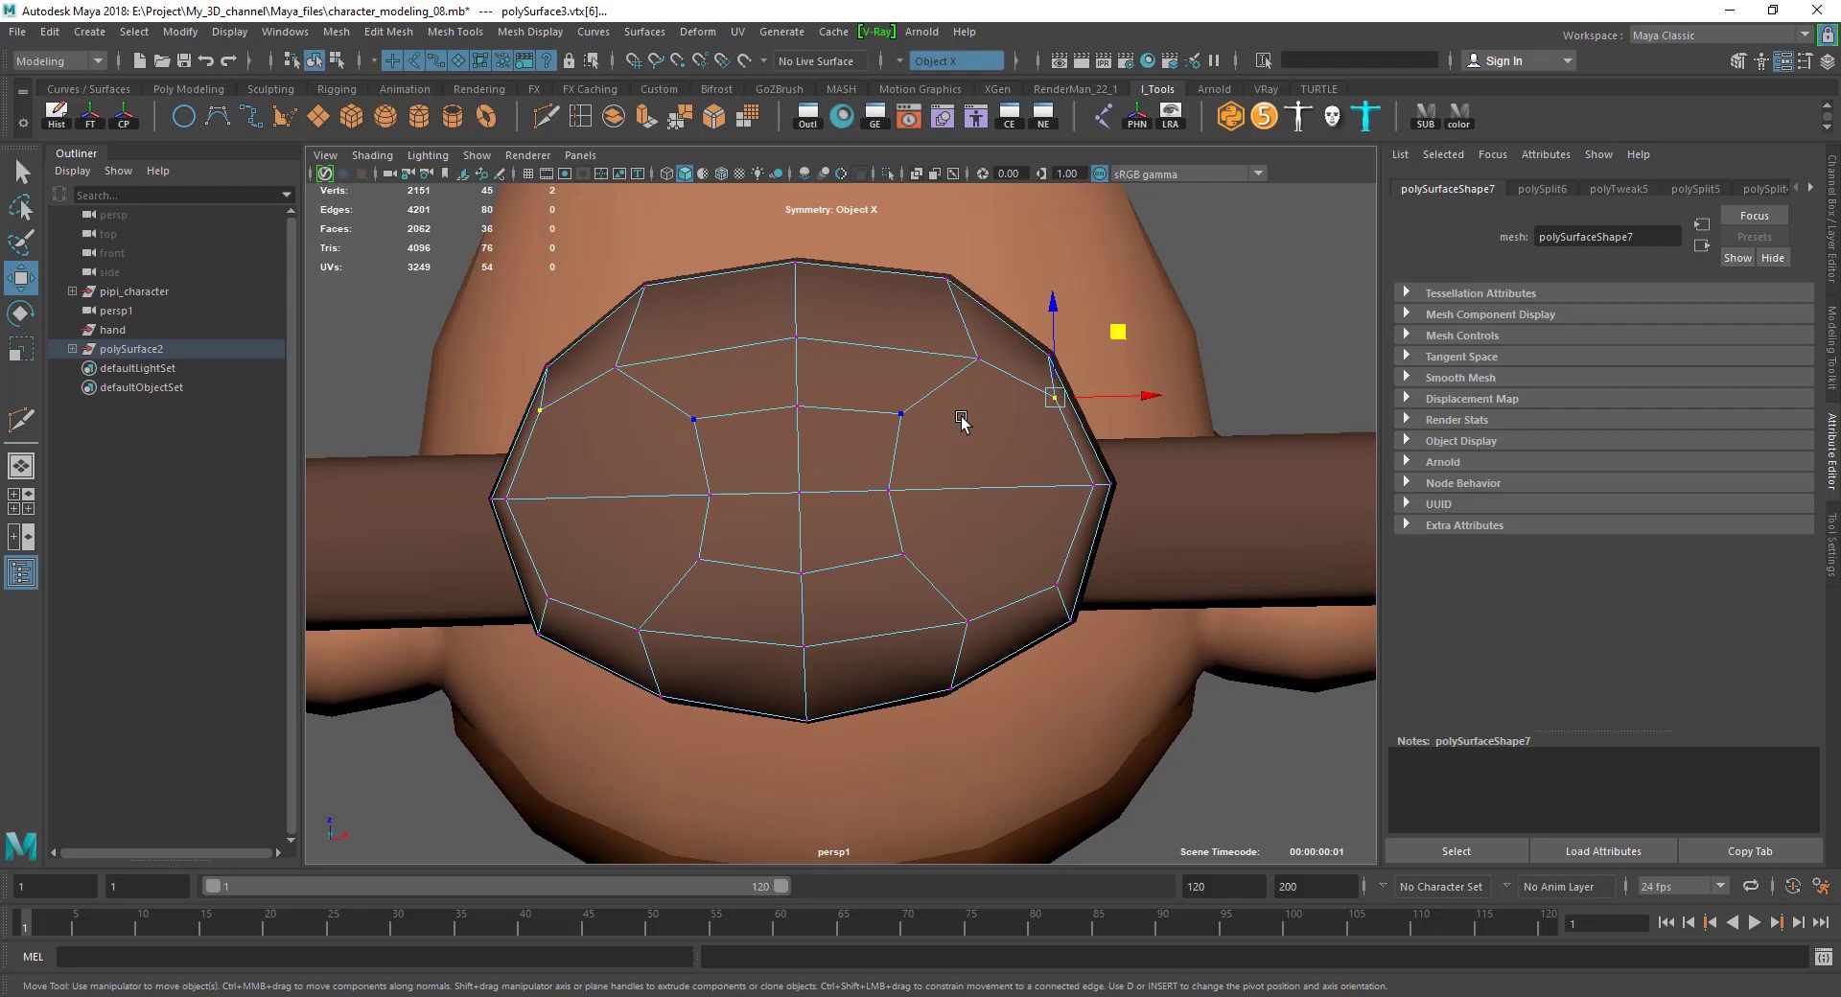
left_click(1054, 397)
left_click_drag(1050, 393, 1034, 400, "ctrl+shift")
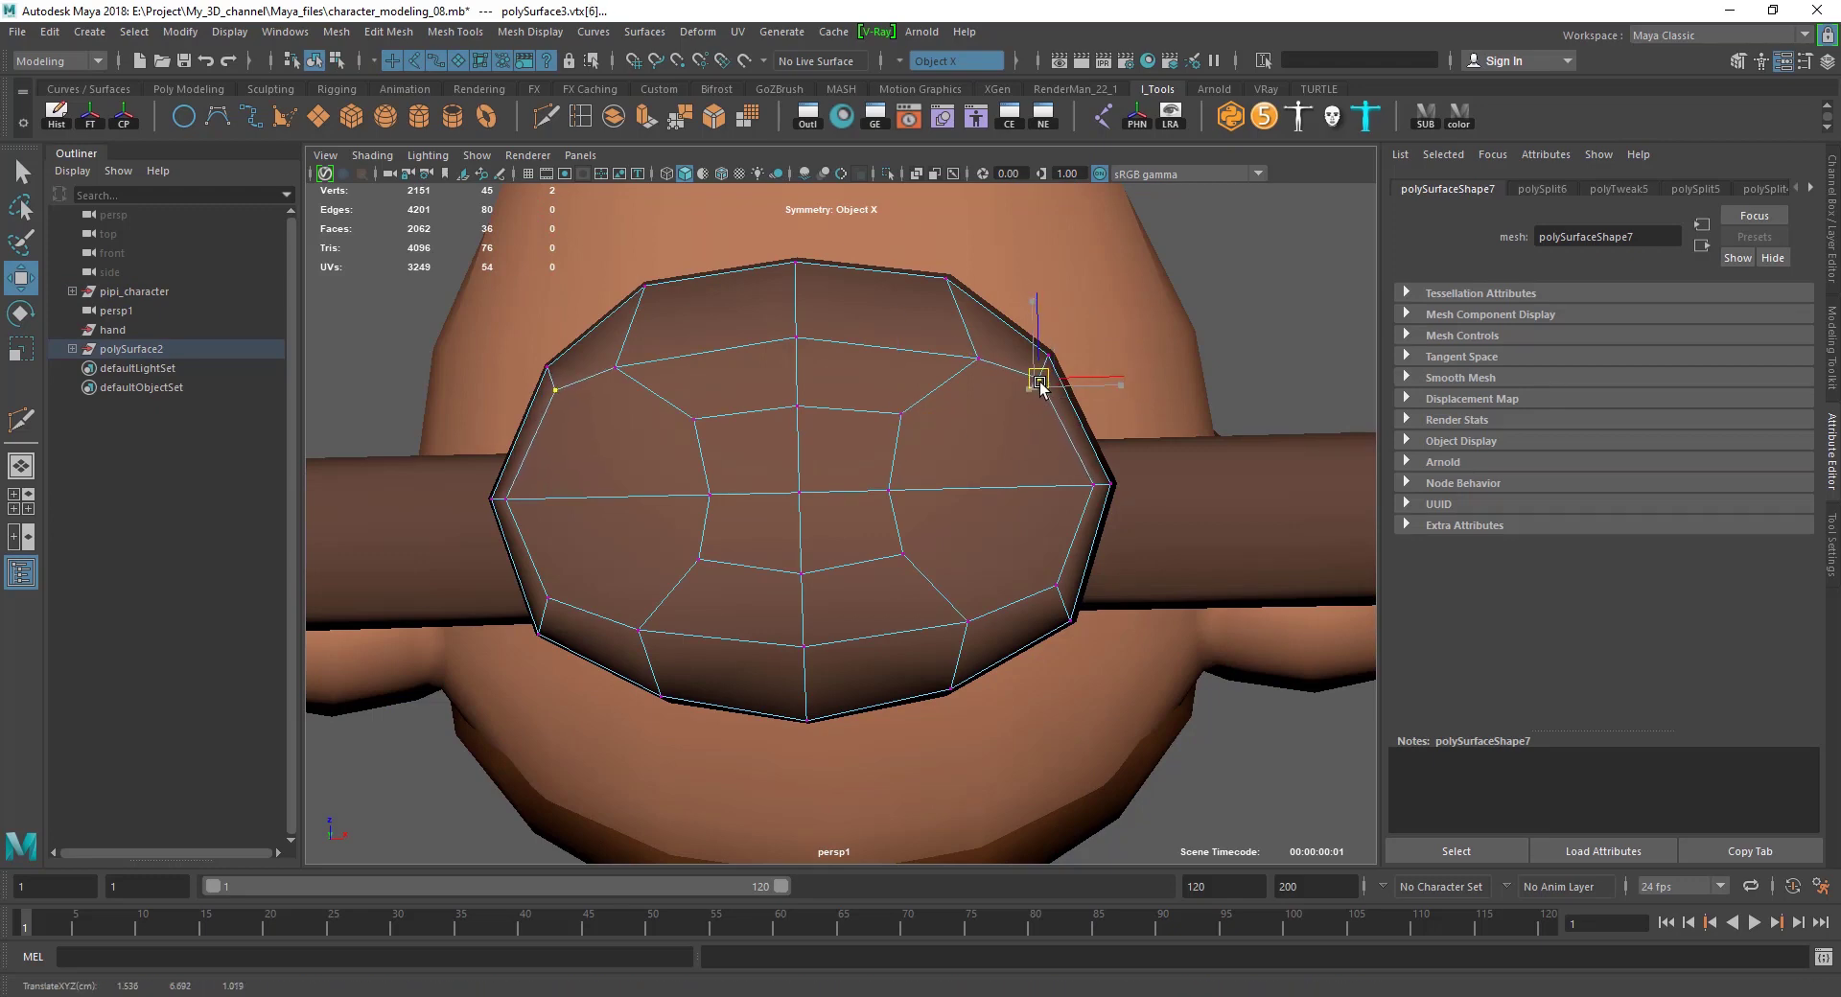
Lower the neighbouring upper vertex and slide the lower-right cap vertices down and right.
left_click(974, 361)
left_click_drag(966, 372, 969, 379)
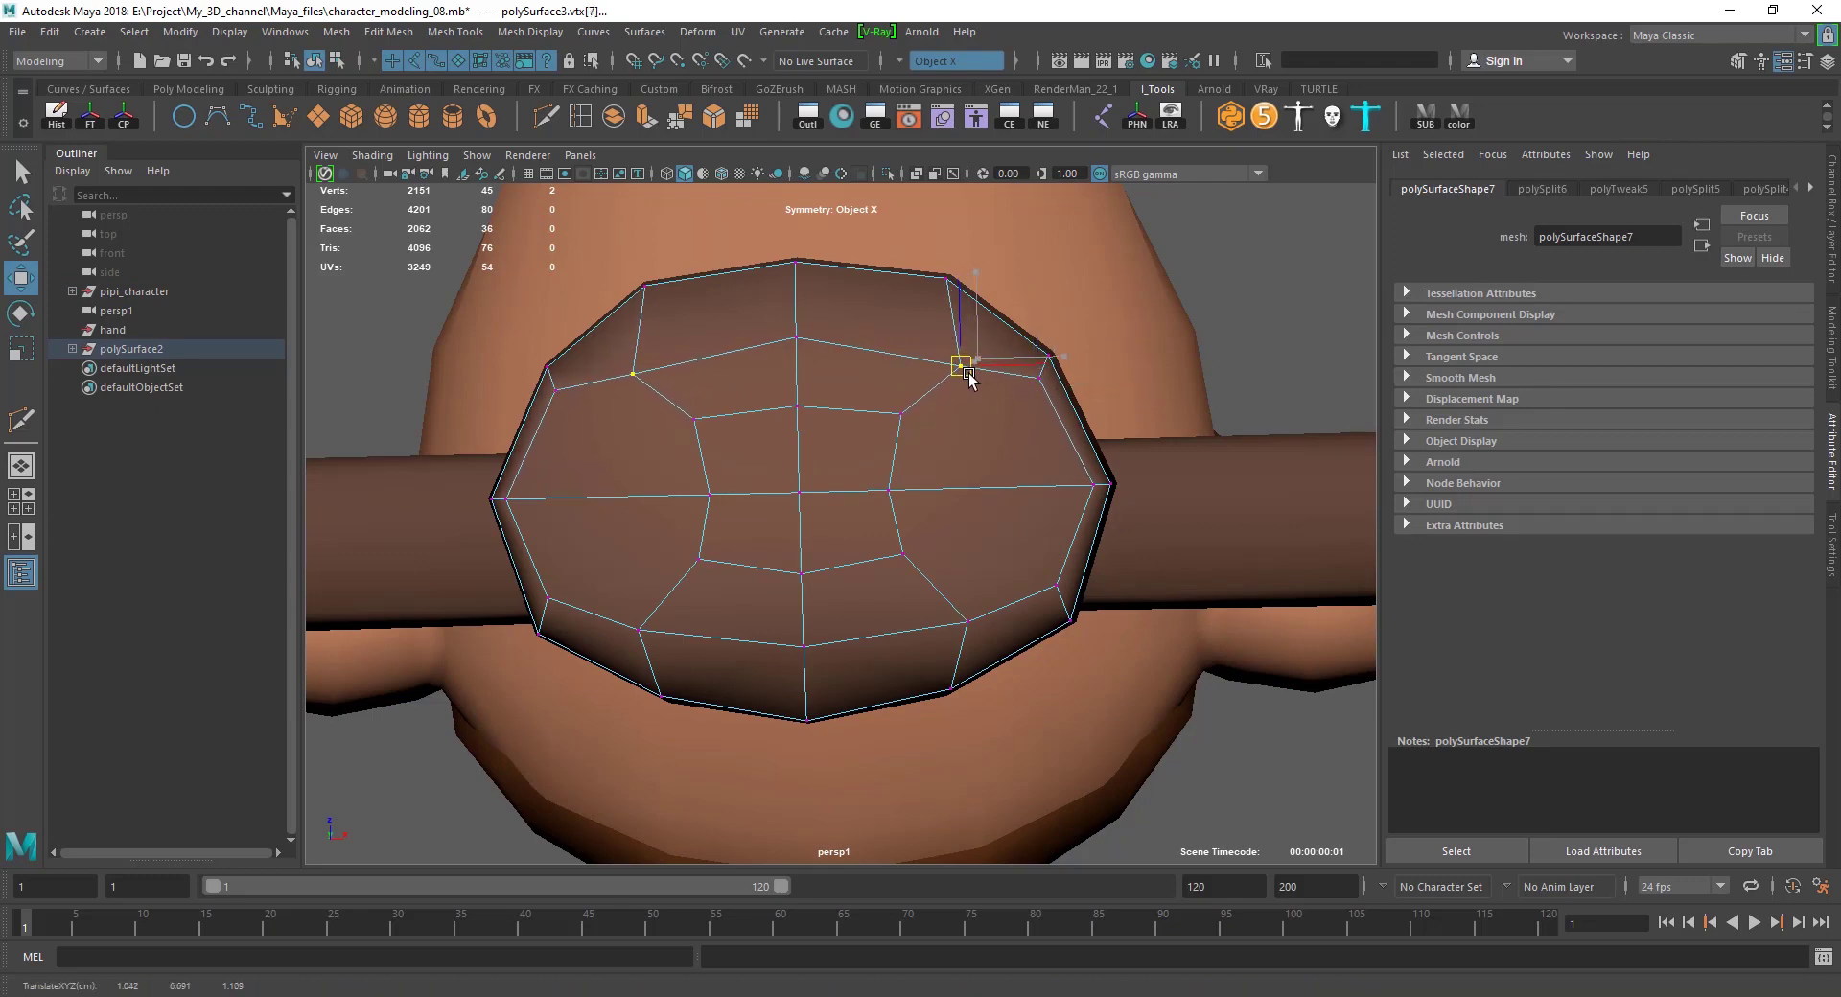
left_click(968, 621)
left_click_drag(973, 623, 980, 625, "ctrl+shift")
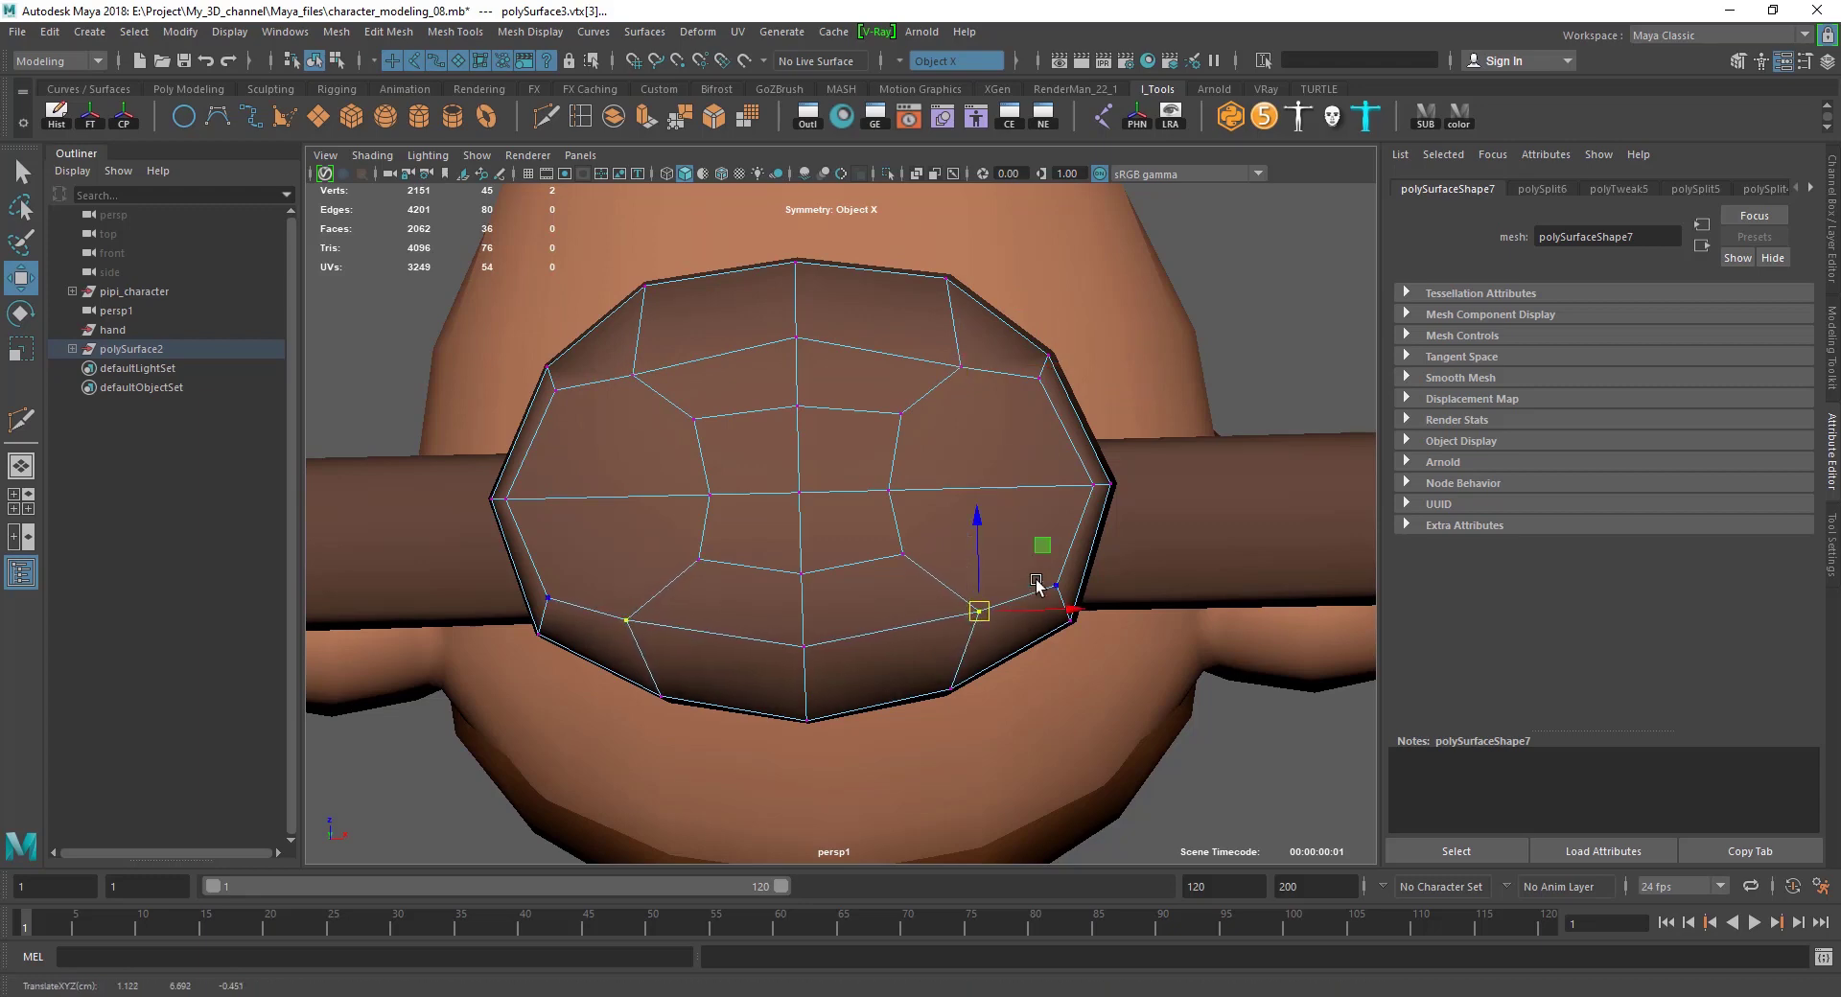
left_click(901, 553)
left_click_drag(901, 553, 918, 572, "ctrl+shift")
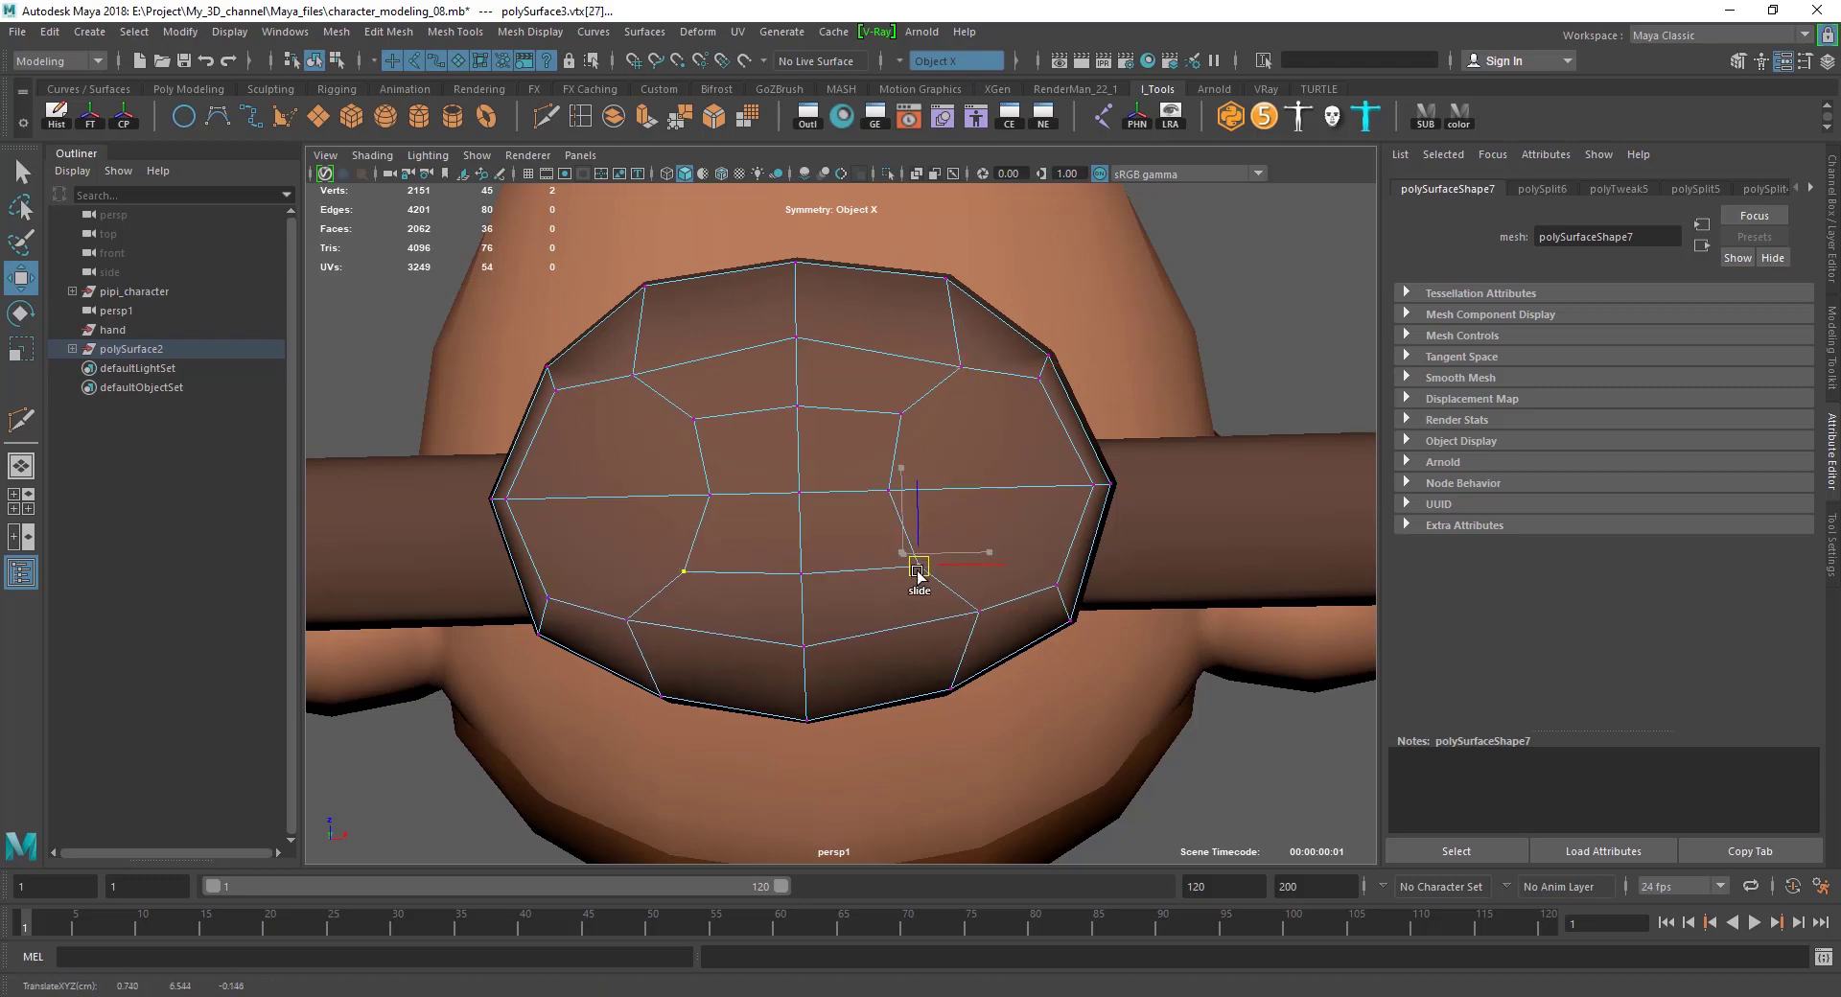
Slide the upper-middle and upper-right vertices rightward and adjust the lower-right vertex.
left_click(902, 414)
left_click_drag(901, 414, 912, 411, "ctrl+shift")
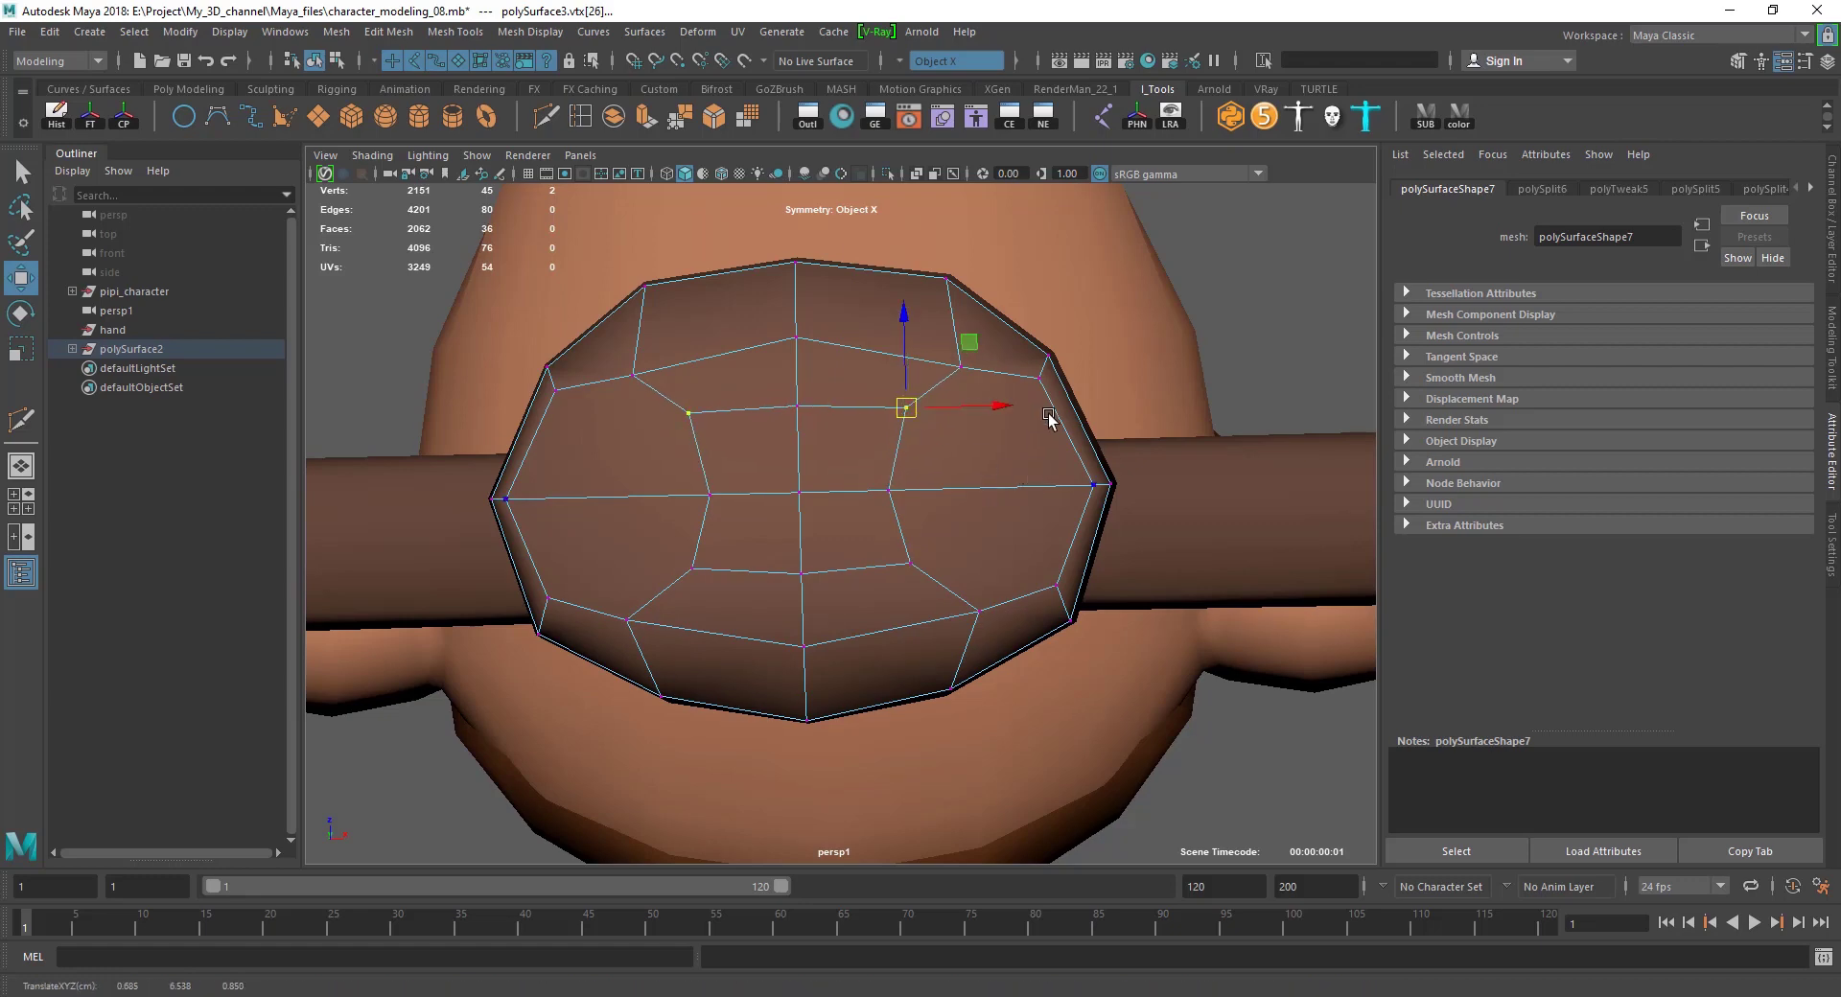
left_click(959, 366)
left_click_drag(962, 369, 1043, 366, "ctrl+shift")
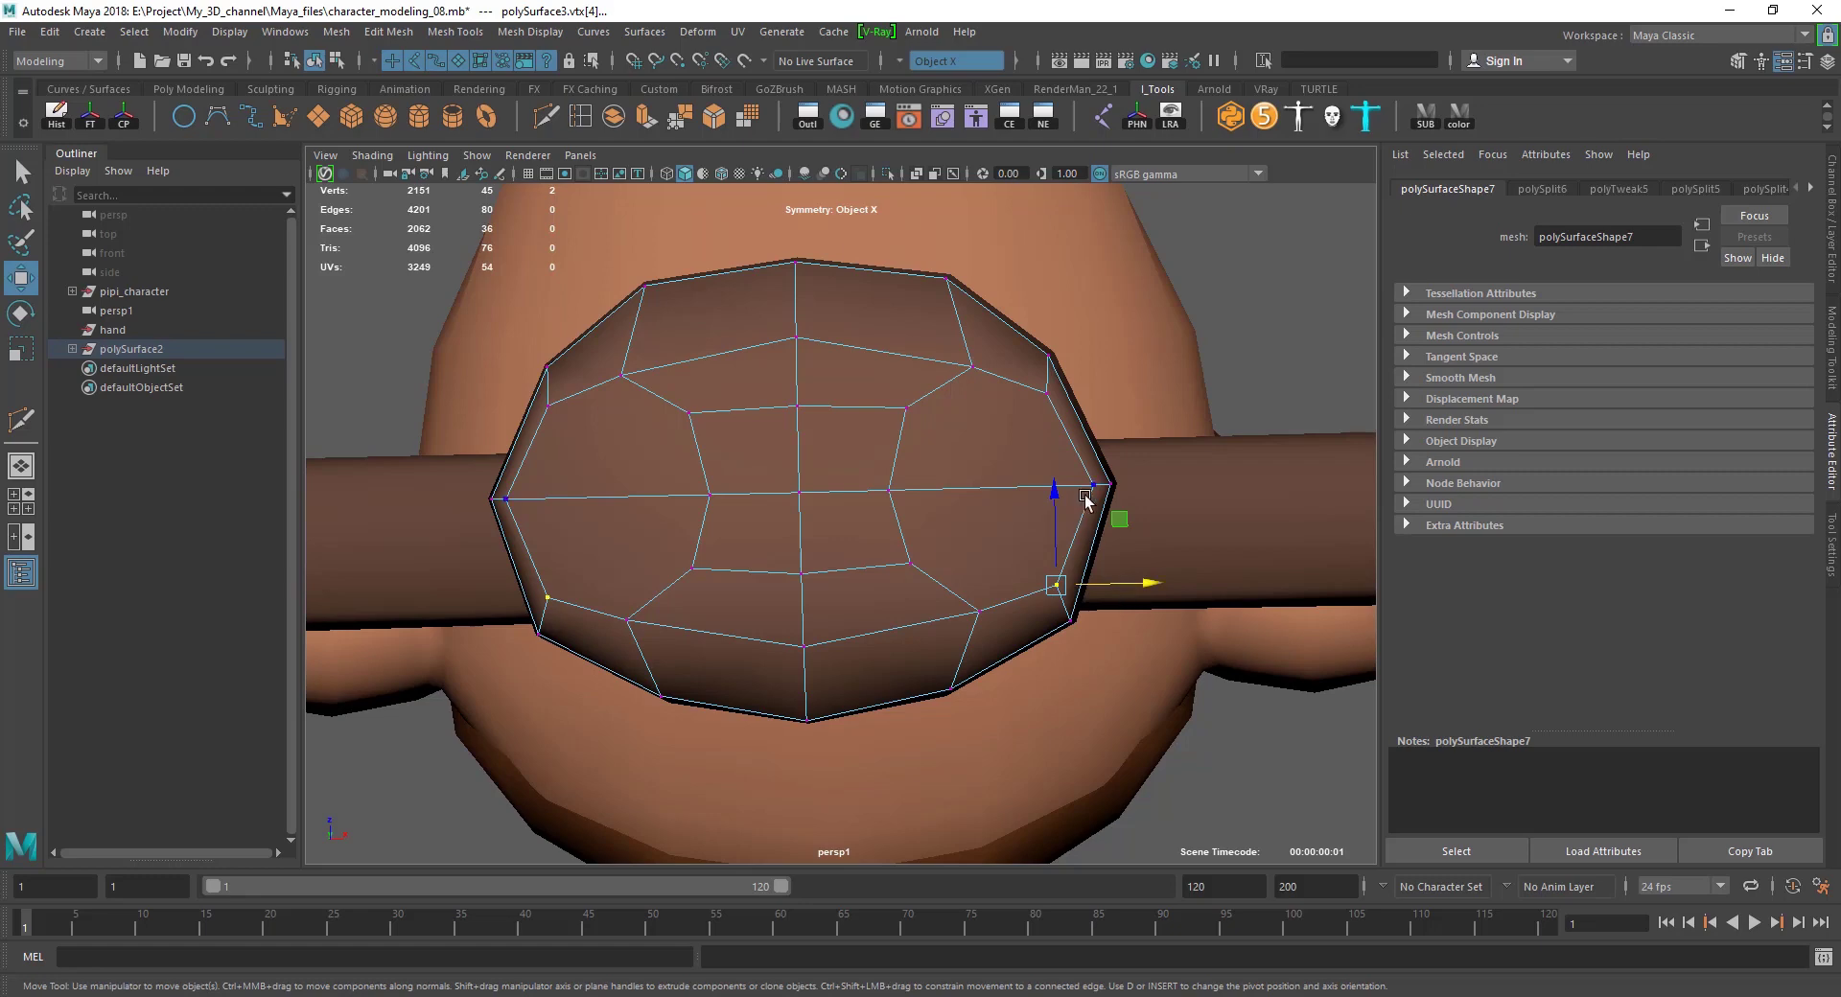
left_click_drag(978, 619, 970, 614)
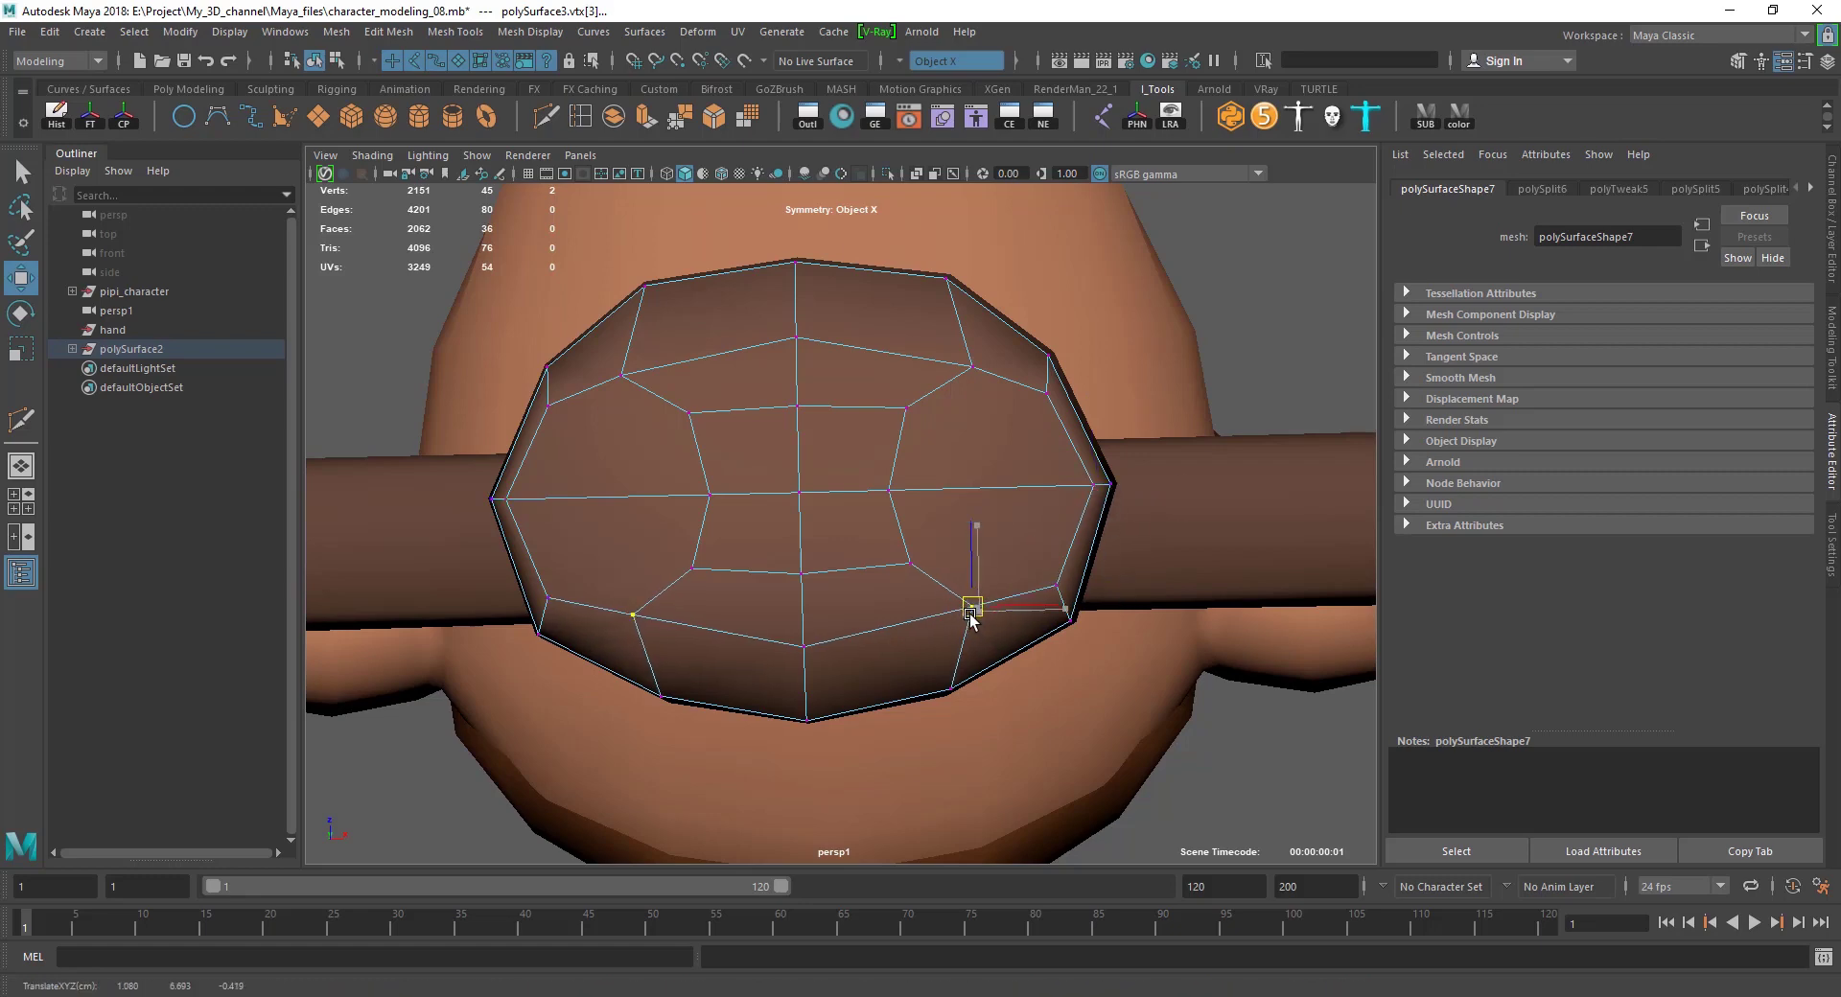
left_click(1052, 585)
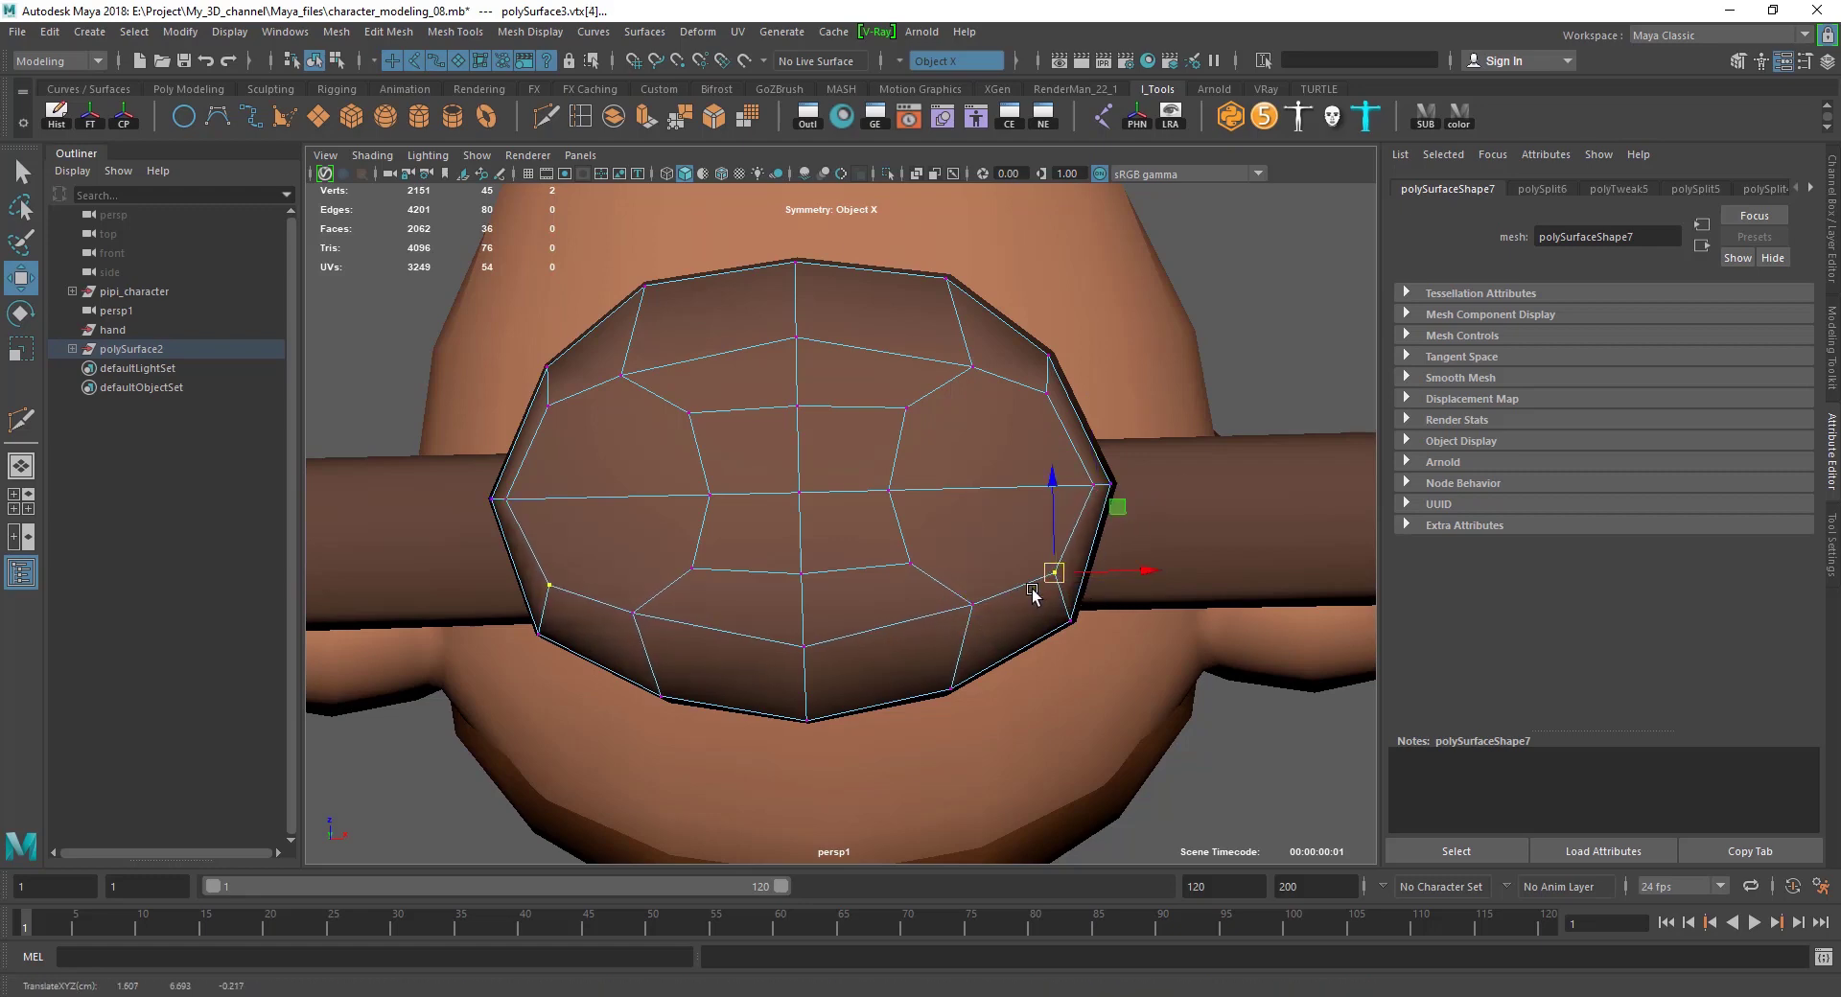
left_click(971, 606)
left_click_drag(972, 608, 997, 619)
Fine-tune the upper-right, lower-right and upper-middle vertices to even the grid spacing.
left_click(1055, 575)
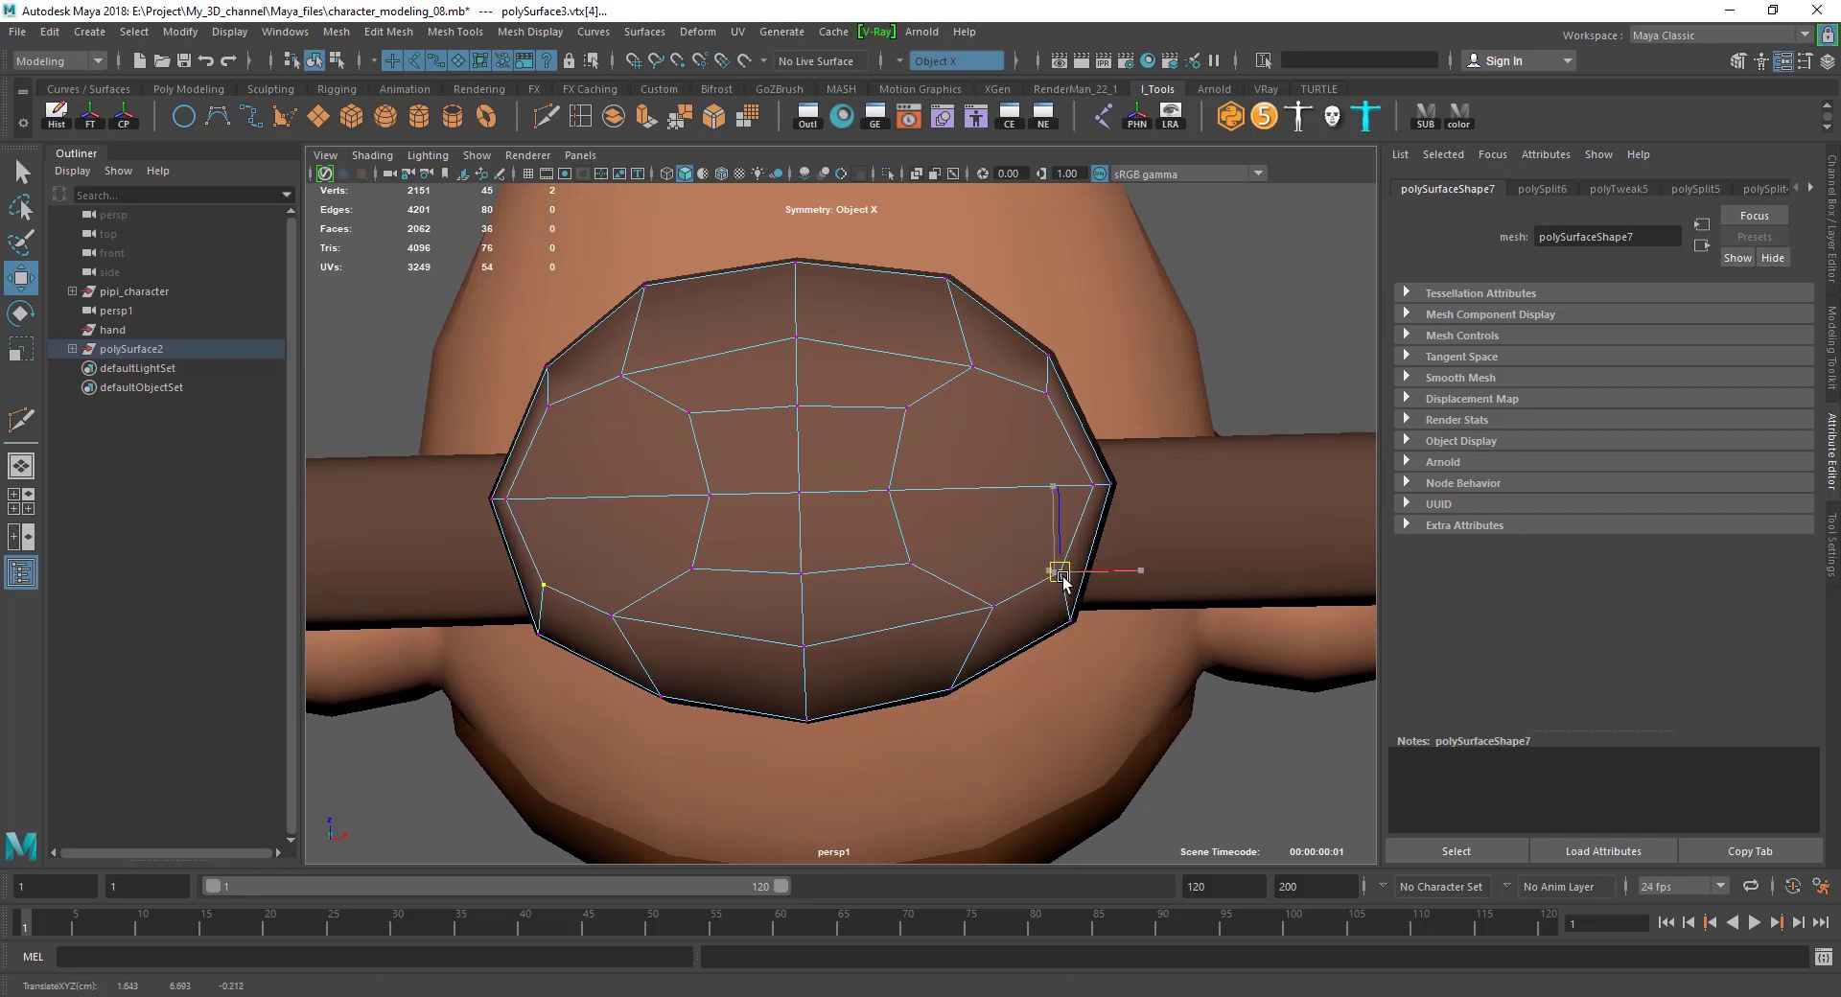
left_click(1046, 392)
left_click_drag(1048, 390, 1052, 400)
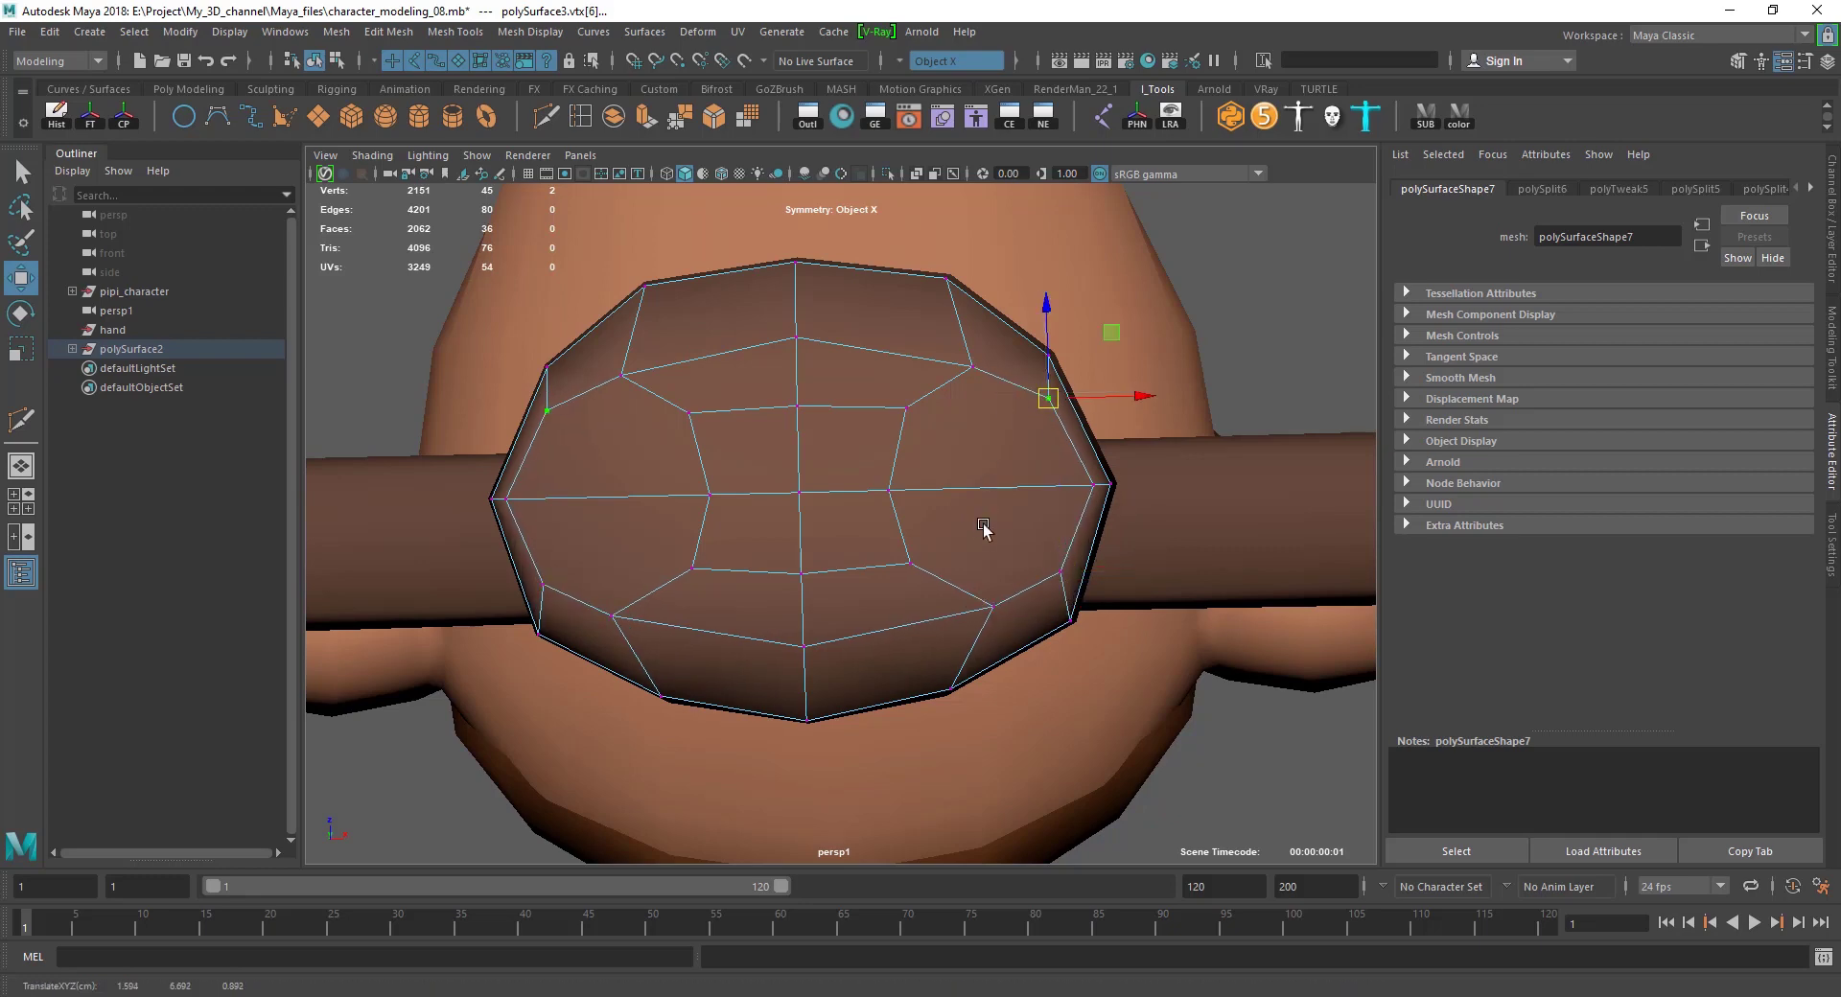
left_click_drag(993, 608, 976, 610)
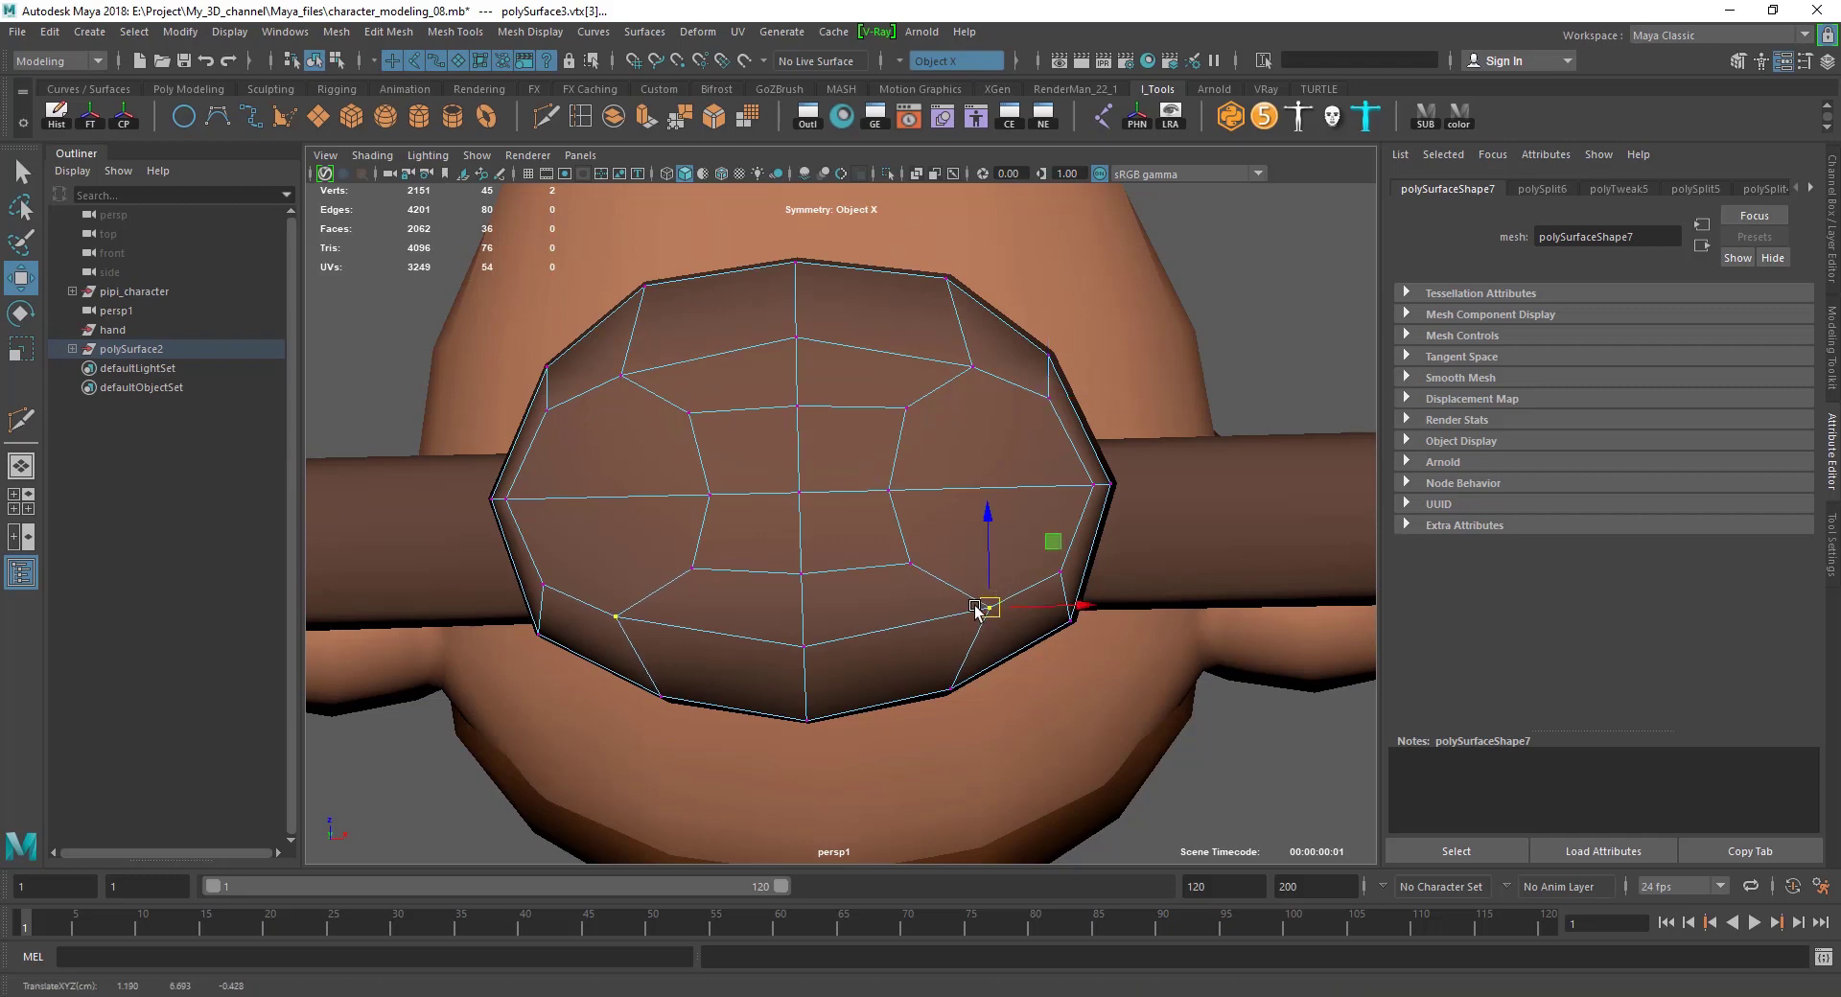
left_click(907, 408)
left_click_drag(922, 407, 925, 414)
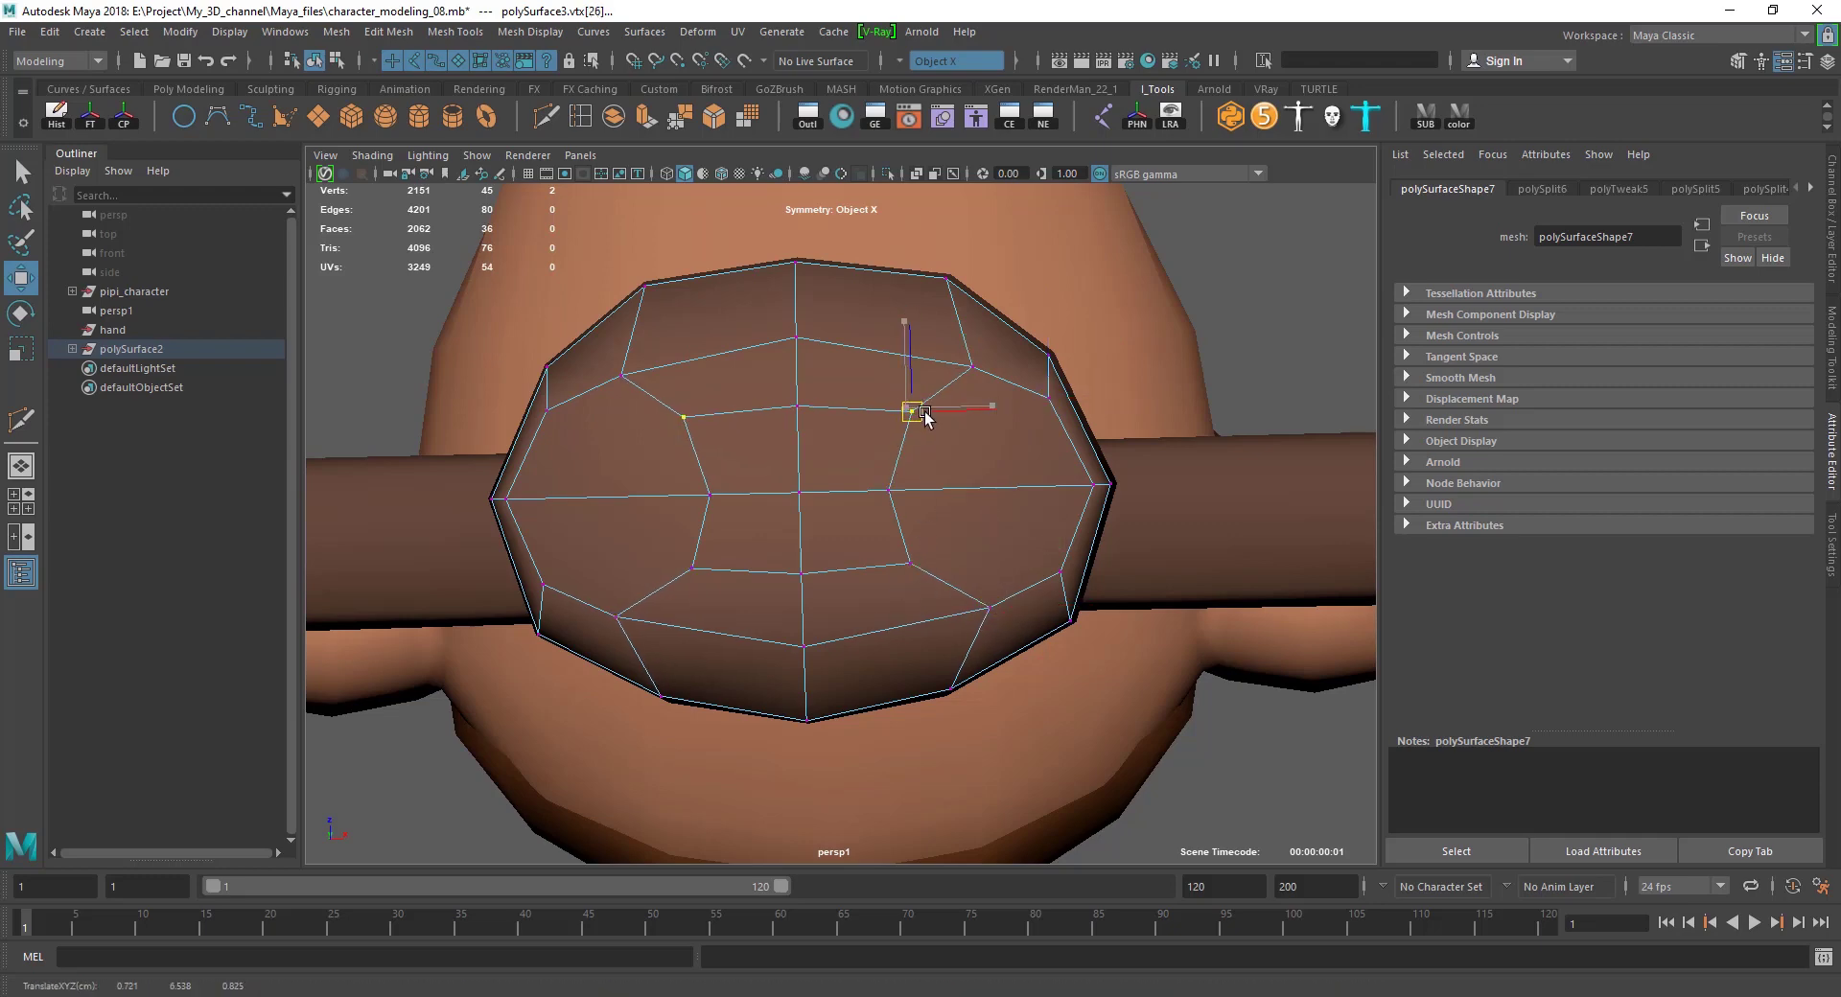
Nudge the upper-right vertex right and pull the right-edge vertex inward.
left_click(973, 366)
left_click_drag(1016, 369, 1025, 376)
left_click(1091, 485)
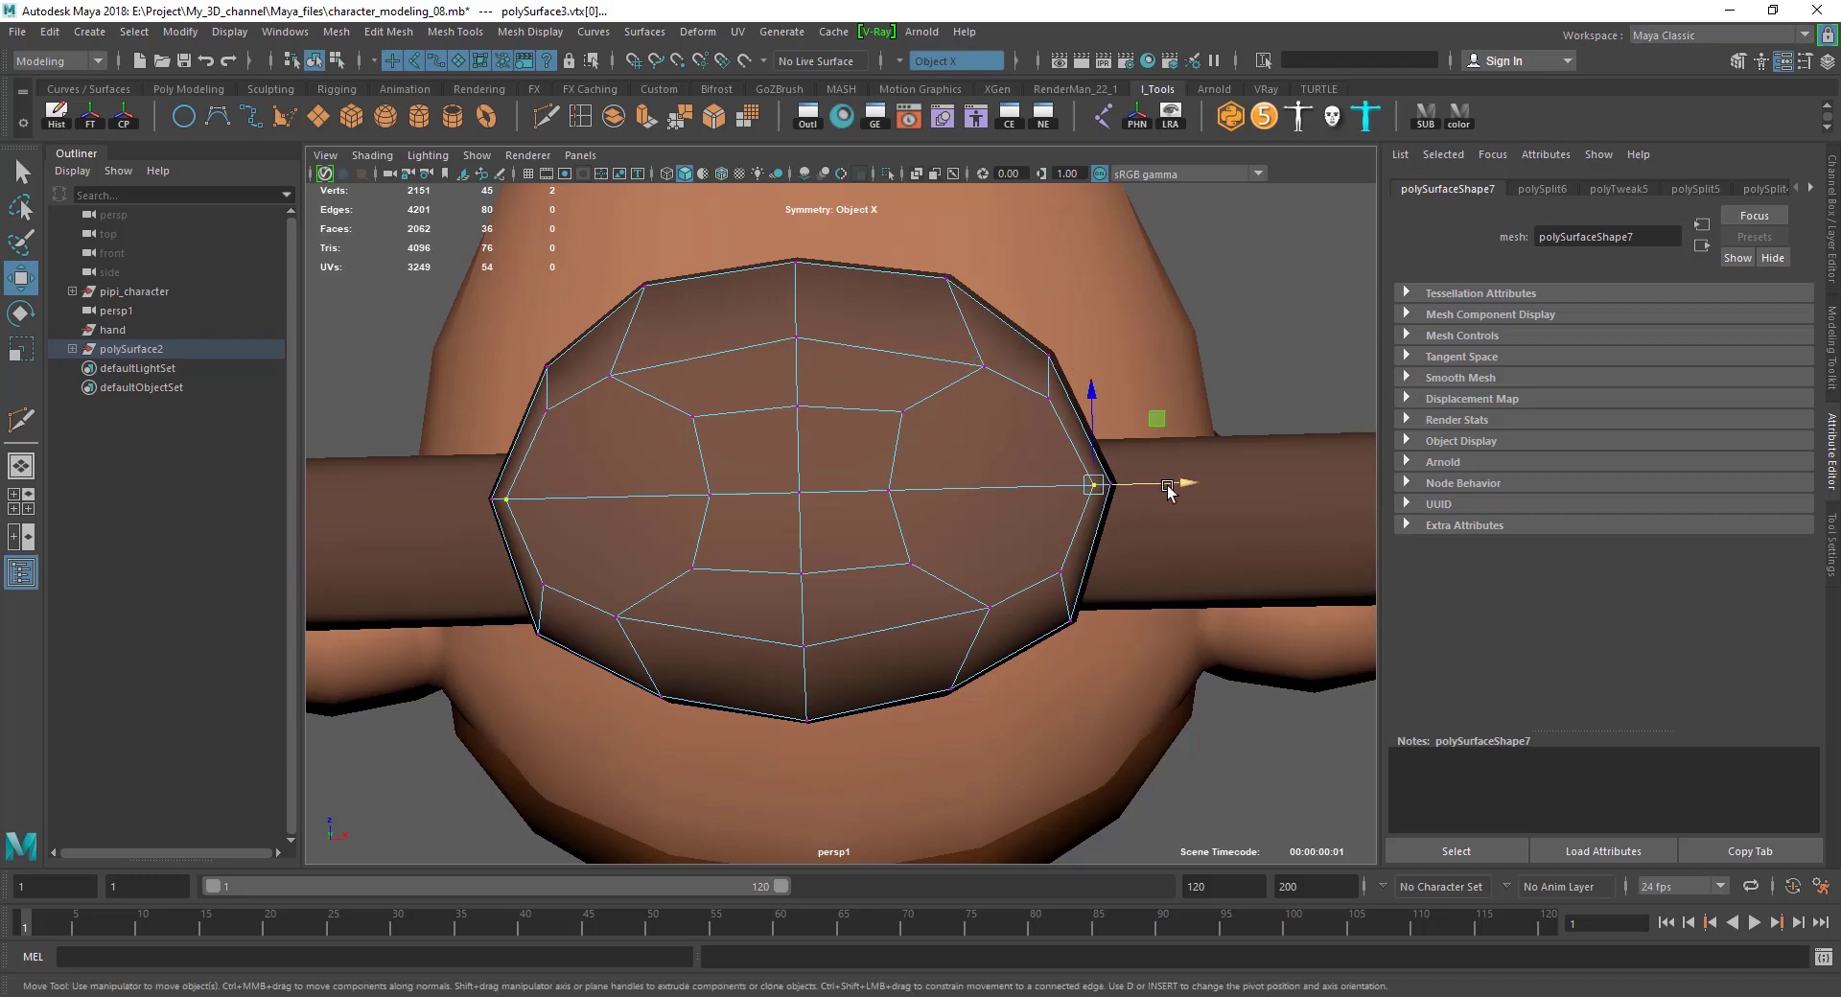
left_click_drag(1166, 485, 912, 657)
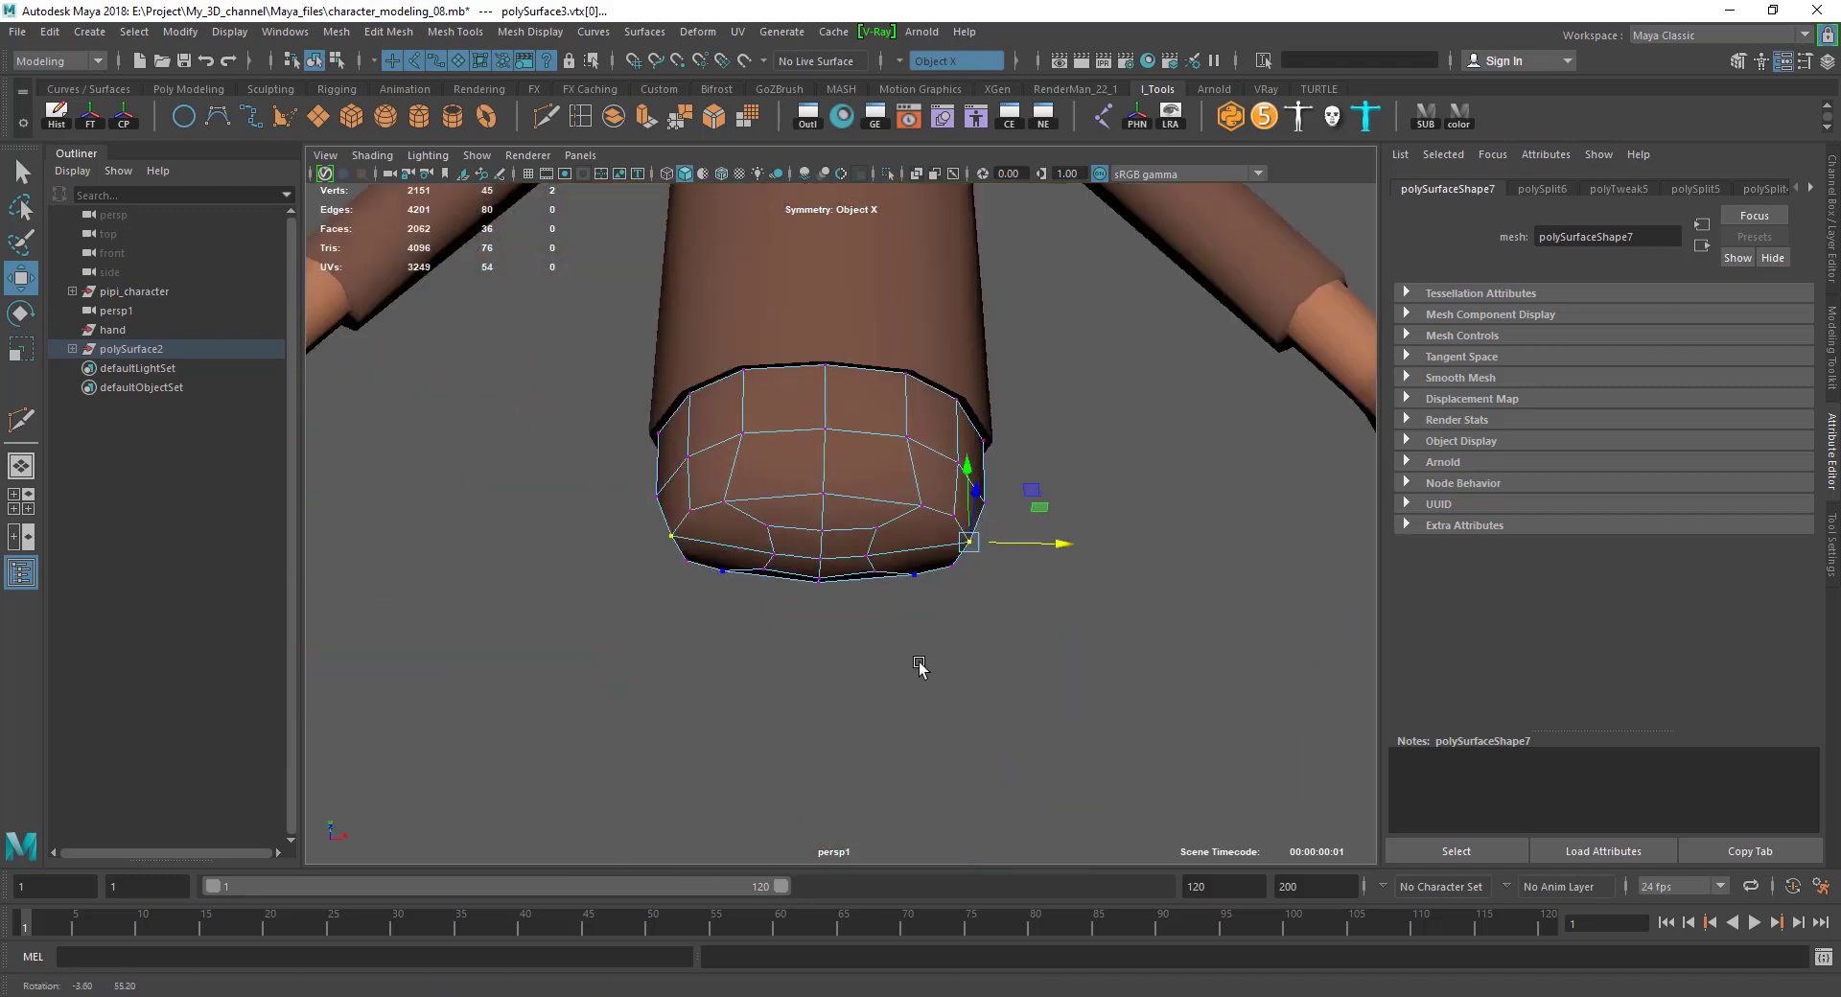
Slide a vertex on the cap's middle loop slightly to the right.
right_click_drag(912, 656, 1052, 686, "alt")
left_click(1010, 602)
left_click(948, 473)
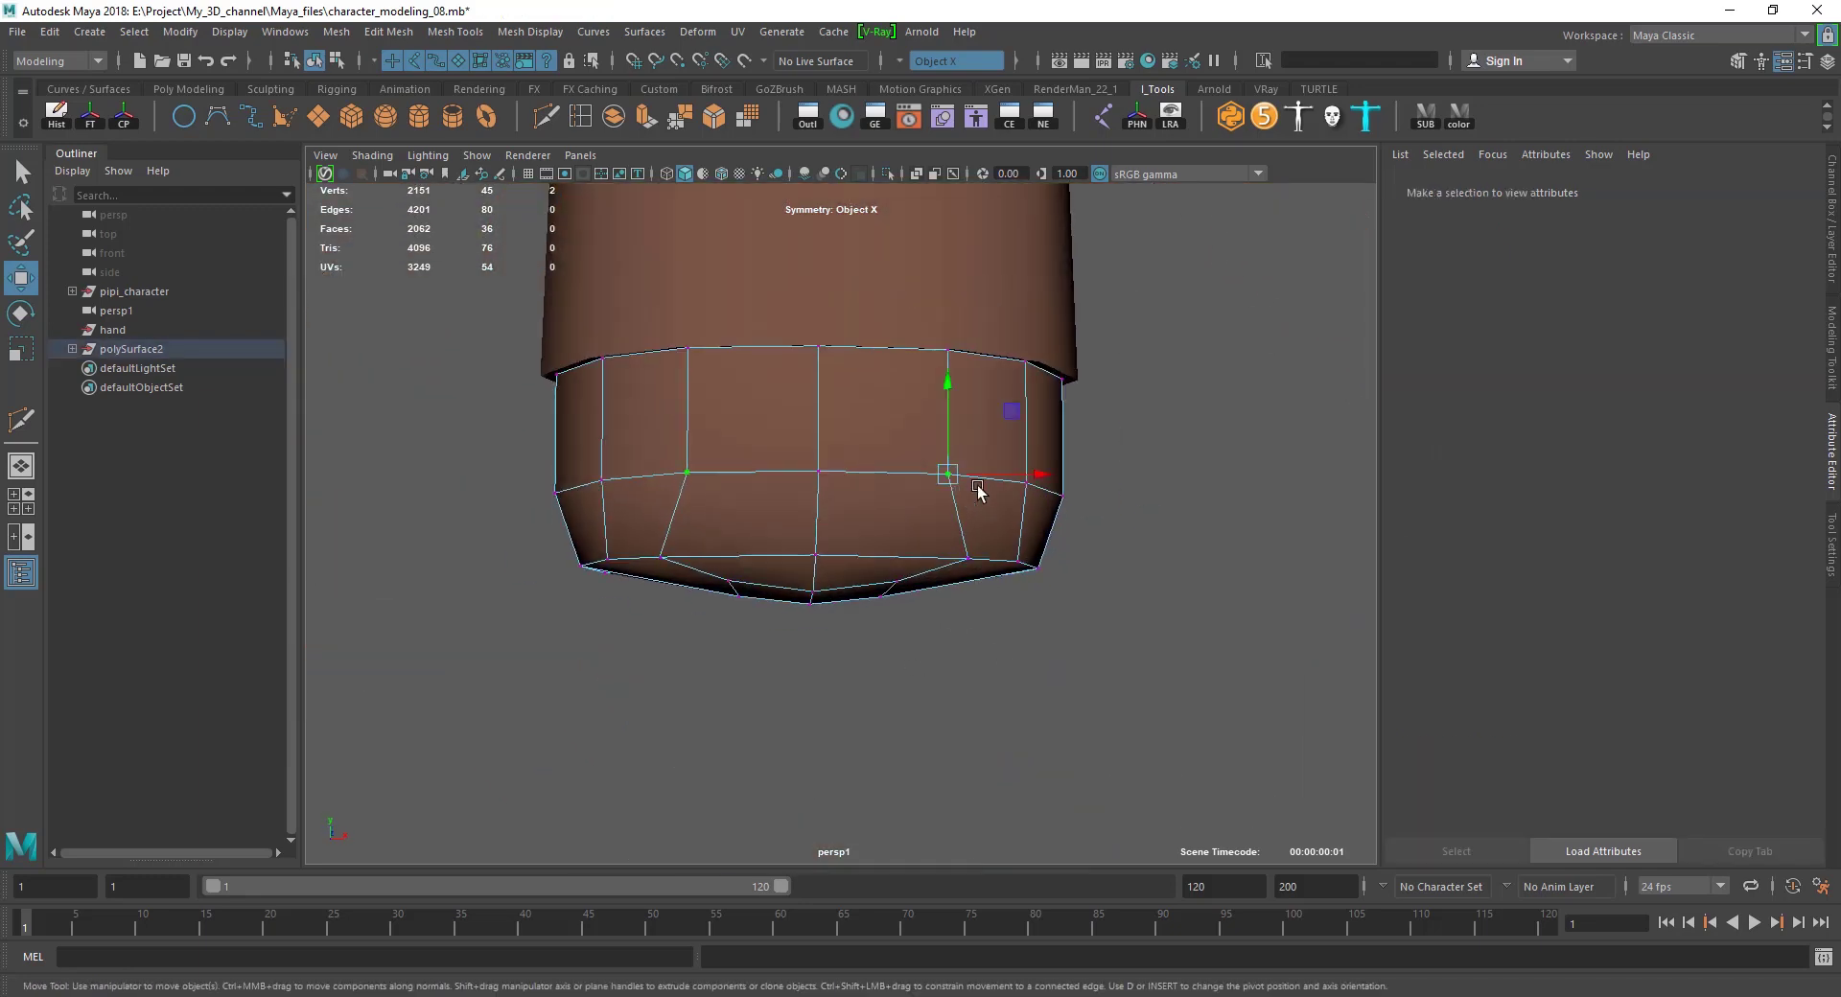
left_click_drag(1029, 473, 1039, 472)
left_click(1029, 660)
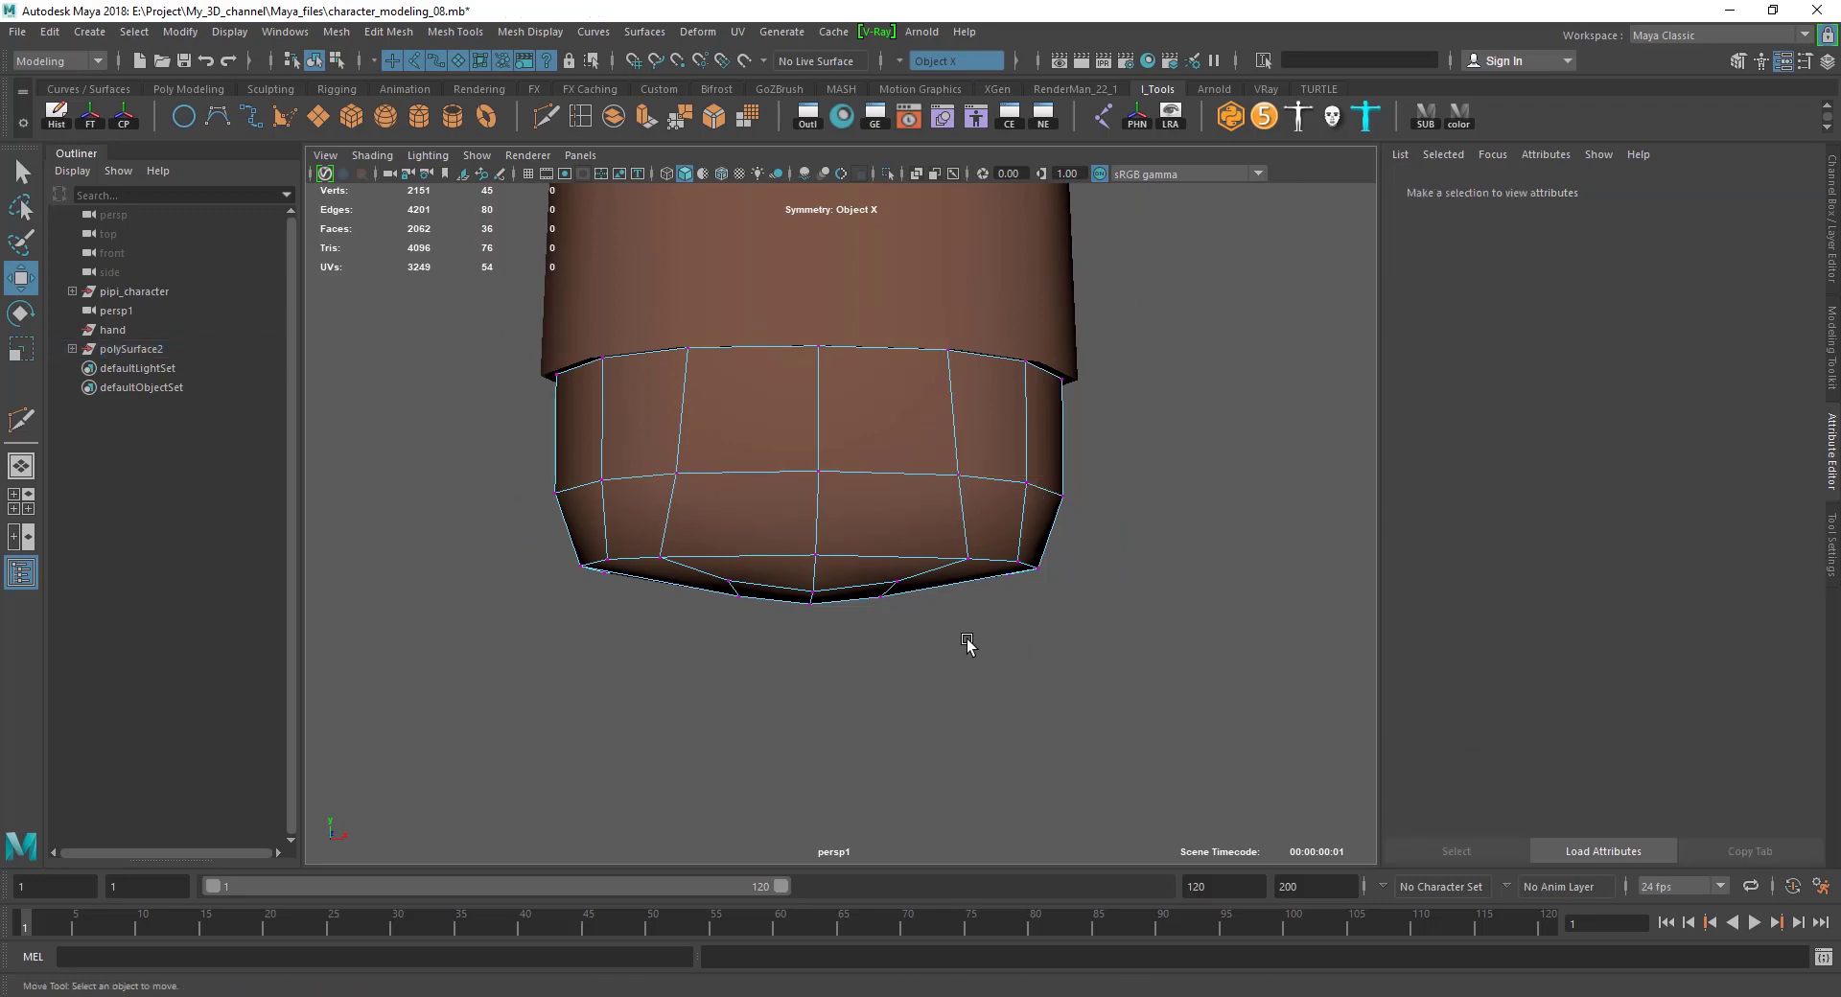
mouse_move(969, 644)
left_mouse_down("alt")
mouse_move(756, 648)
mouse_move(739, 595)
mouse_move(636, 596)
mouse_move(555, 637)
mouse_move(787, 508)
mouse_move(794, 386)
mouse_move(746, 477)
mouse_move(1014, 534)
mouse_move(908, 559)
mouse_move(901, 579)
mouse_move(856, 553)
mouse_move(1212, 604)
mouse_move(953, 600)
mouse_move(1061, 587)
mouse_move(998, 563)
mouse_move(1008, 447)
mouse_move(987, 480)
left_mouse_up("alt")
Inspect the bottom-cap vertices from several angles to check the domed shape.
left_click(760, 499)
left_click(1118, 610)
left_click(966, 466)
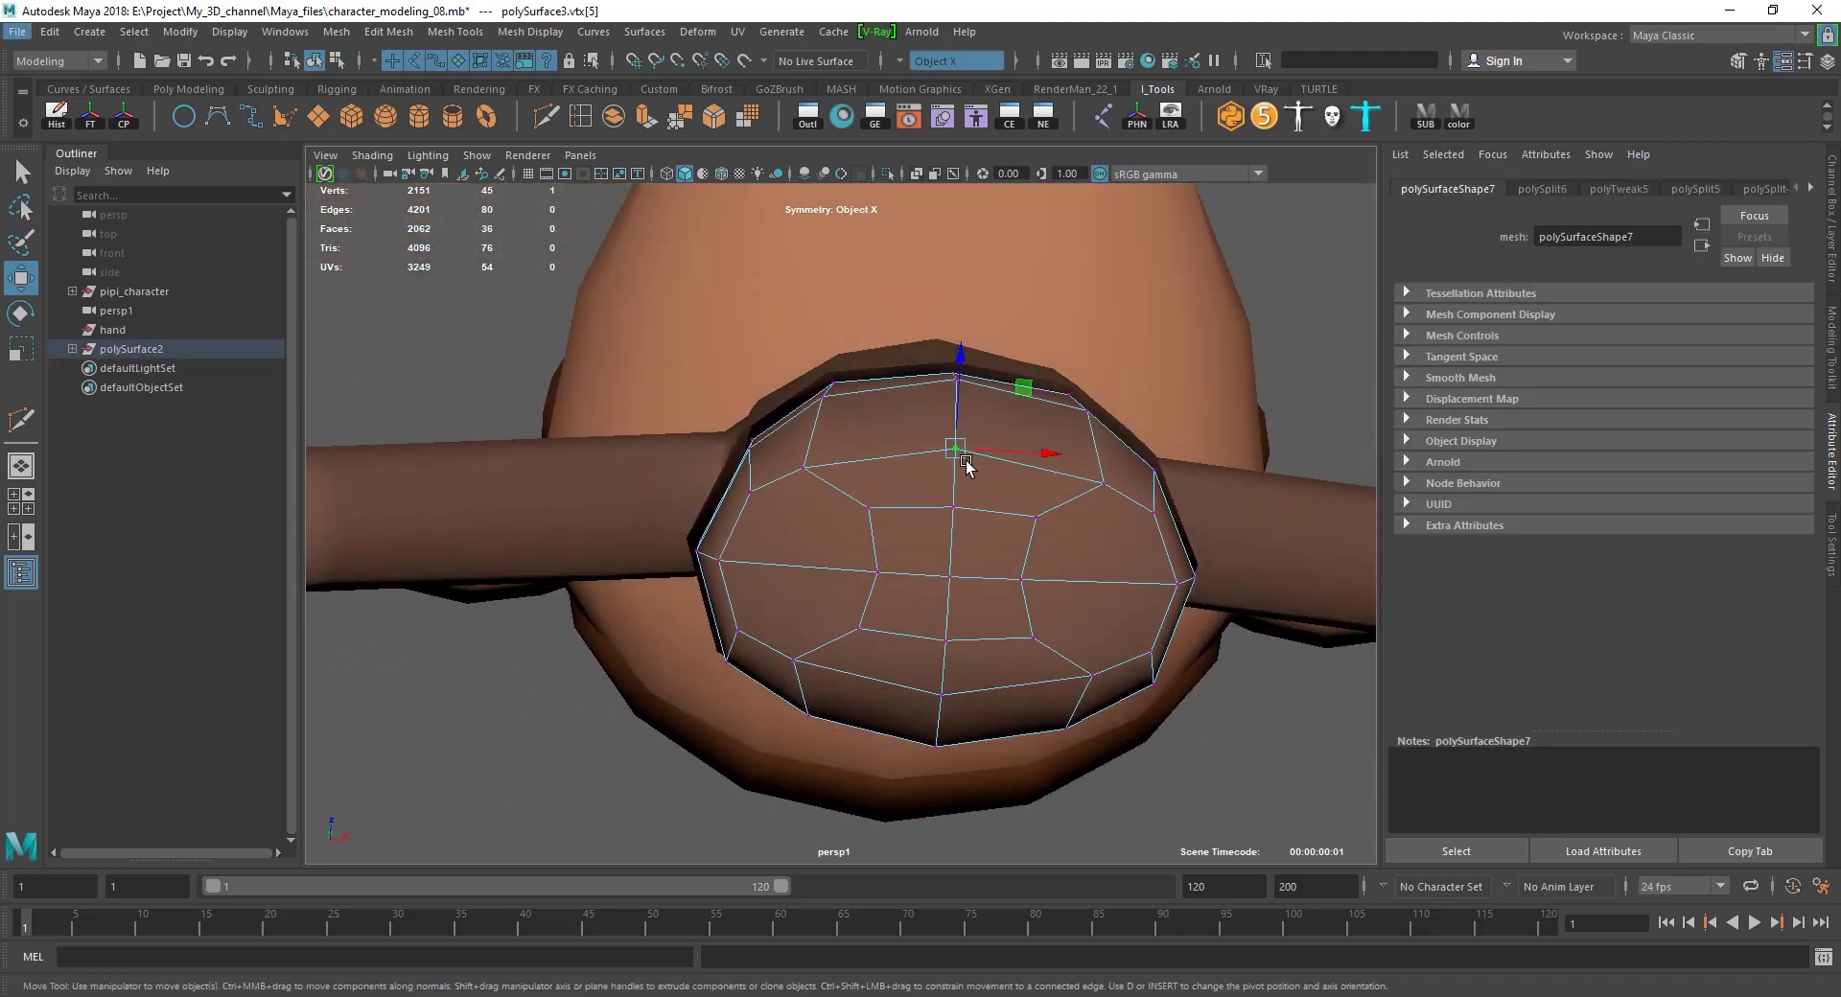
mouse_move(966, 356)
left_mouse_down("alt")
mouse_move(1020, 526)
mouse_move(792, 723)
mouse_move(883, 646)
mouse_move(596, 616)
mouse_move(890, 585)
mouse_move(1031, 517)
mouse_move(991, 639)
mouse_move(941, 444)
mouse_move(916, 652)
left_mouse_up("alt")
left_click(810, 669)
left_click(863, 573)
left_click(991, 639)
Extrude the bottom faces downward into two legs with Ctrl+E.
left_click(941, 444)
key("ctrl+e")
left_click_drag(879, 566, 881, 606)
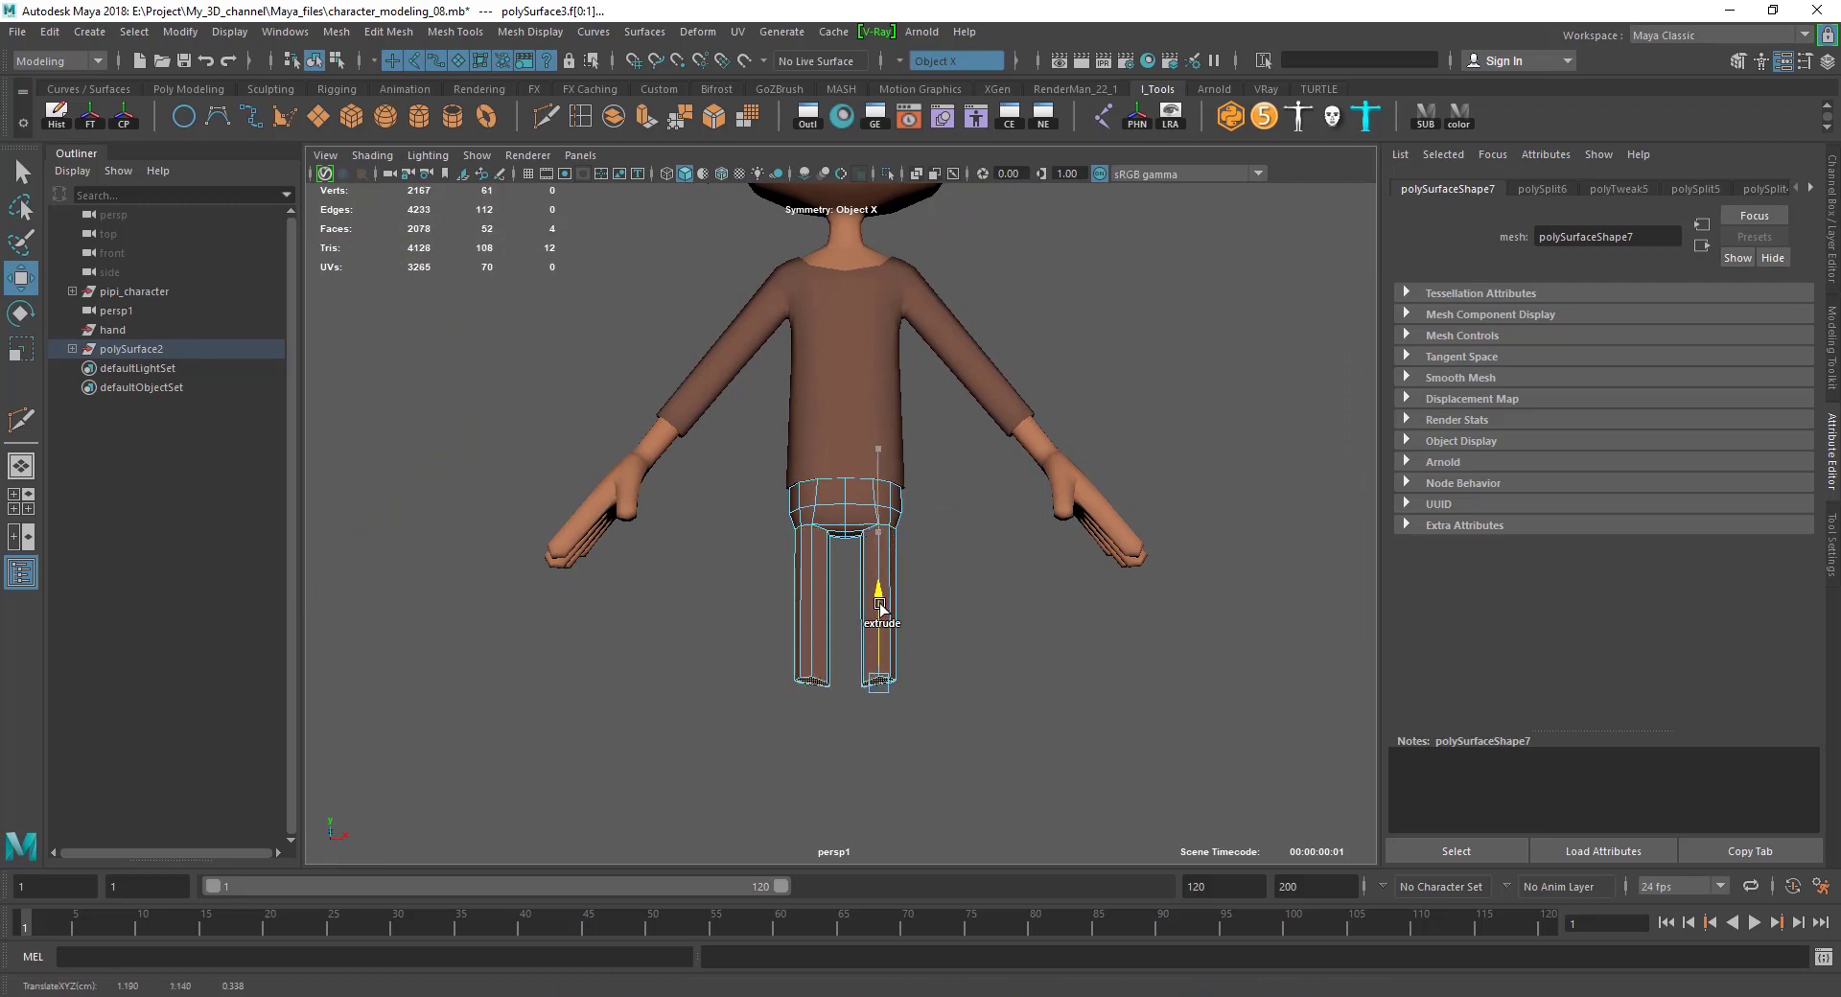
key("r")
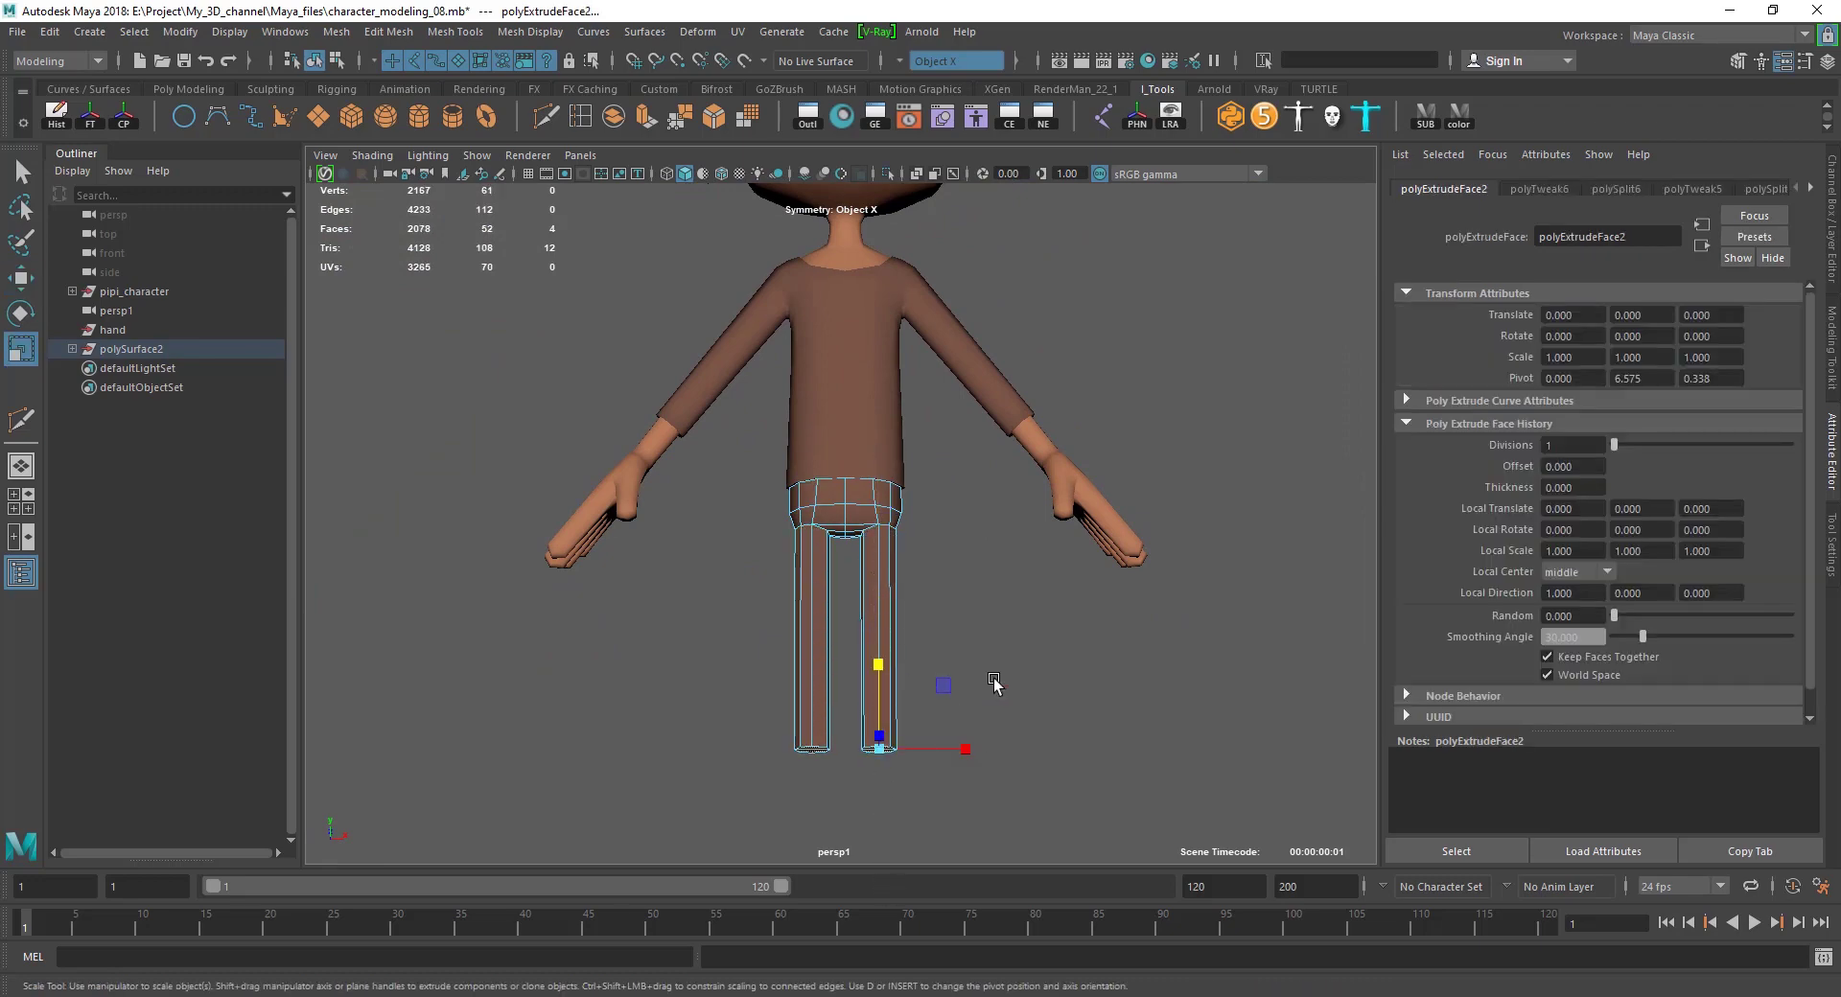
Shorten the legs by marquee-selecting their bottom vertices and raising them.
left_click(994, 683)
scroll(953, 648, "down", 3)
mouse_move(953, 648)
left_mouse_down("alt")
mouse_move(838, 648)
mouse_move(938, 698)
mouse_move(880, 656)
mouse_move(911, 668)
left_mouse_up("alt")
scroll(838, 648, "up", 3)
left_click(881, 657)
scroll(911, 667, "up", 3)
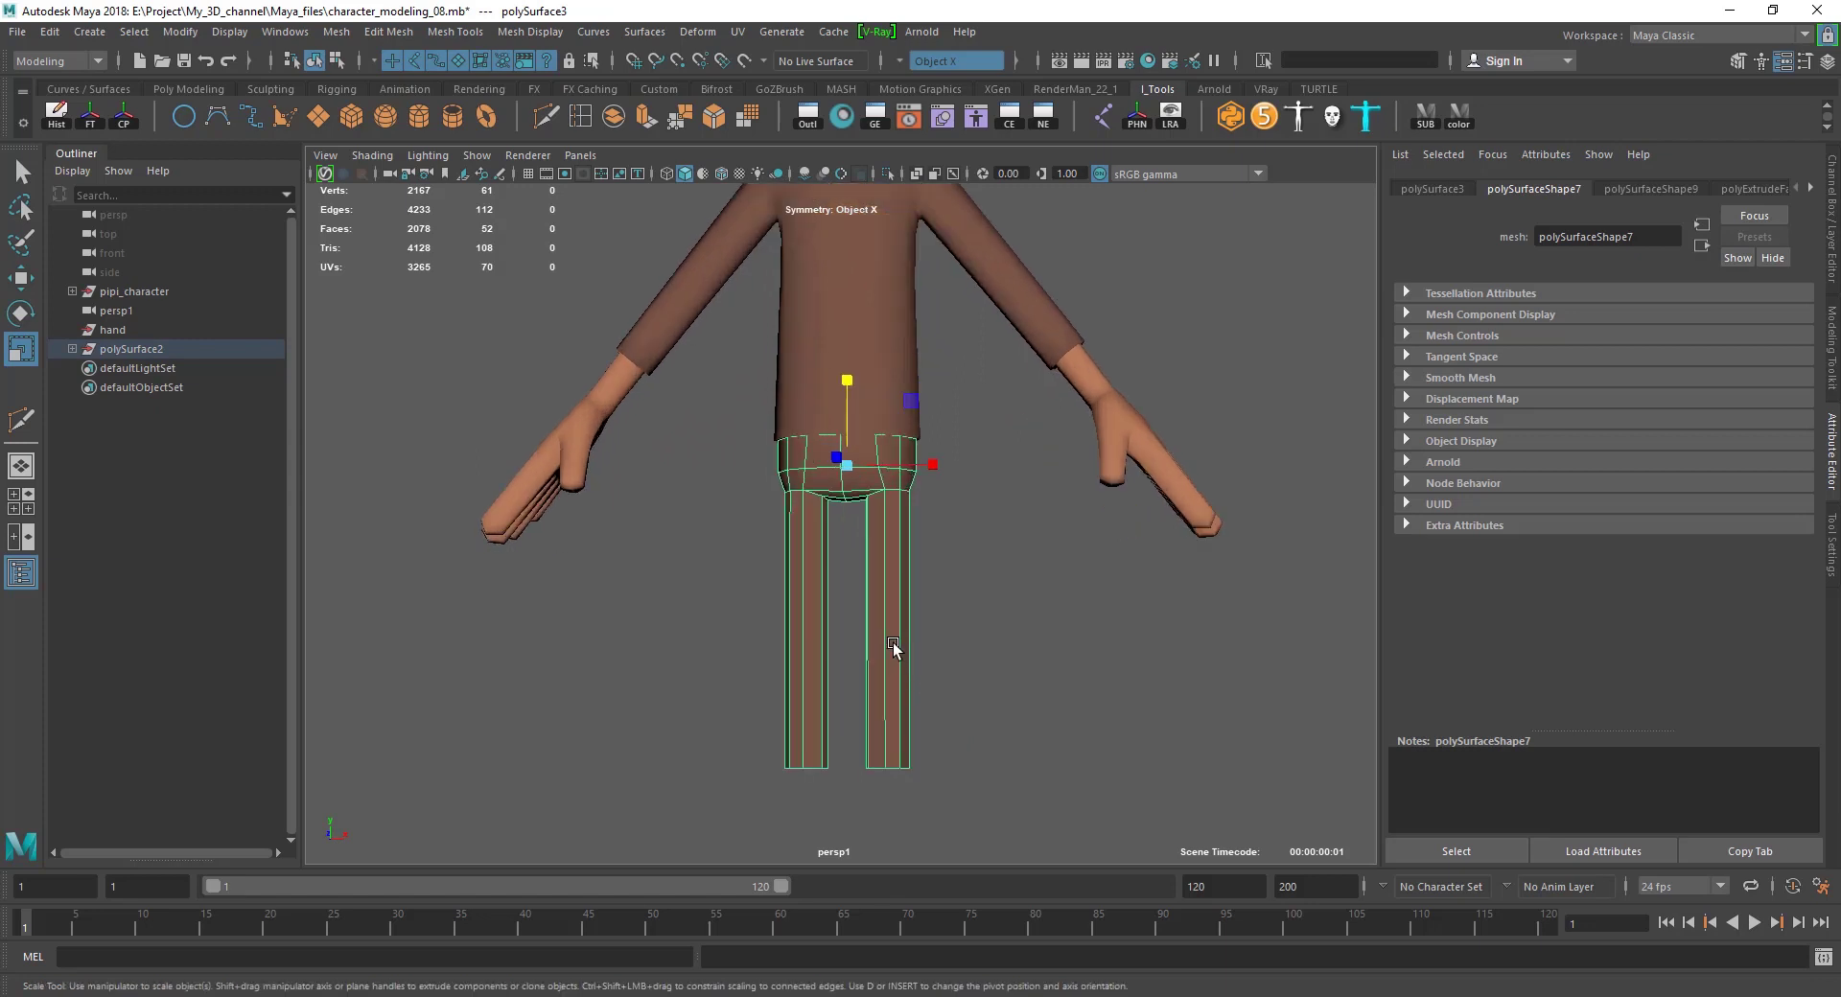
key("F9")
left_click_drag(777, 671, 948, 792)
key("w")
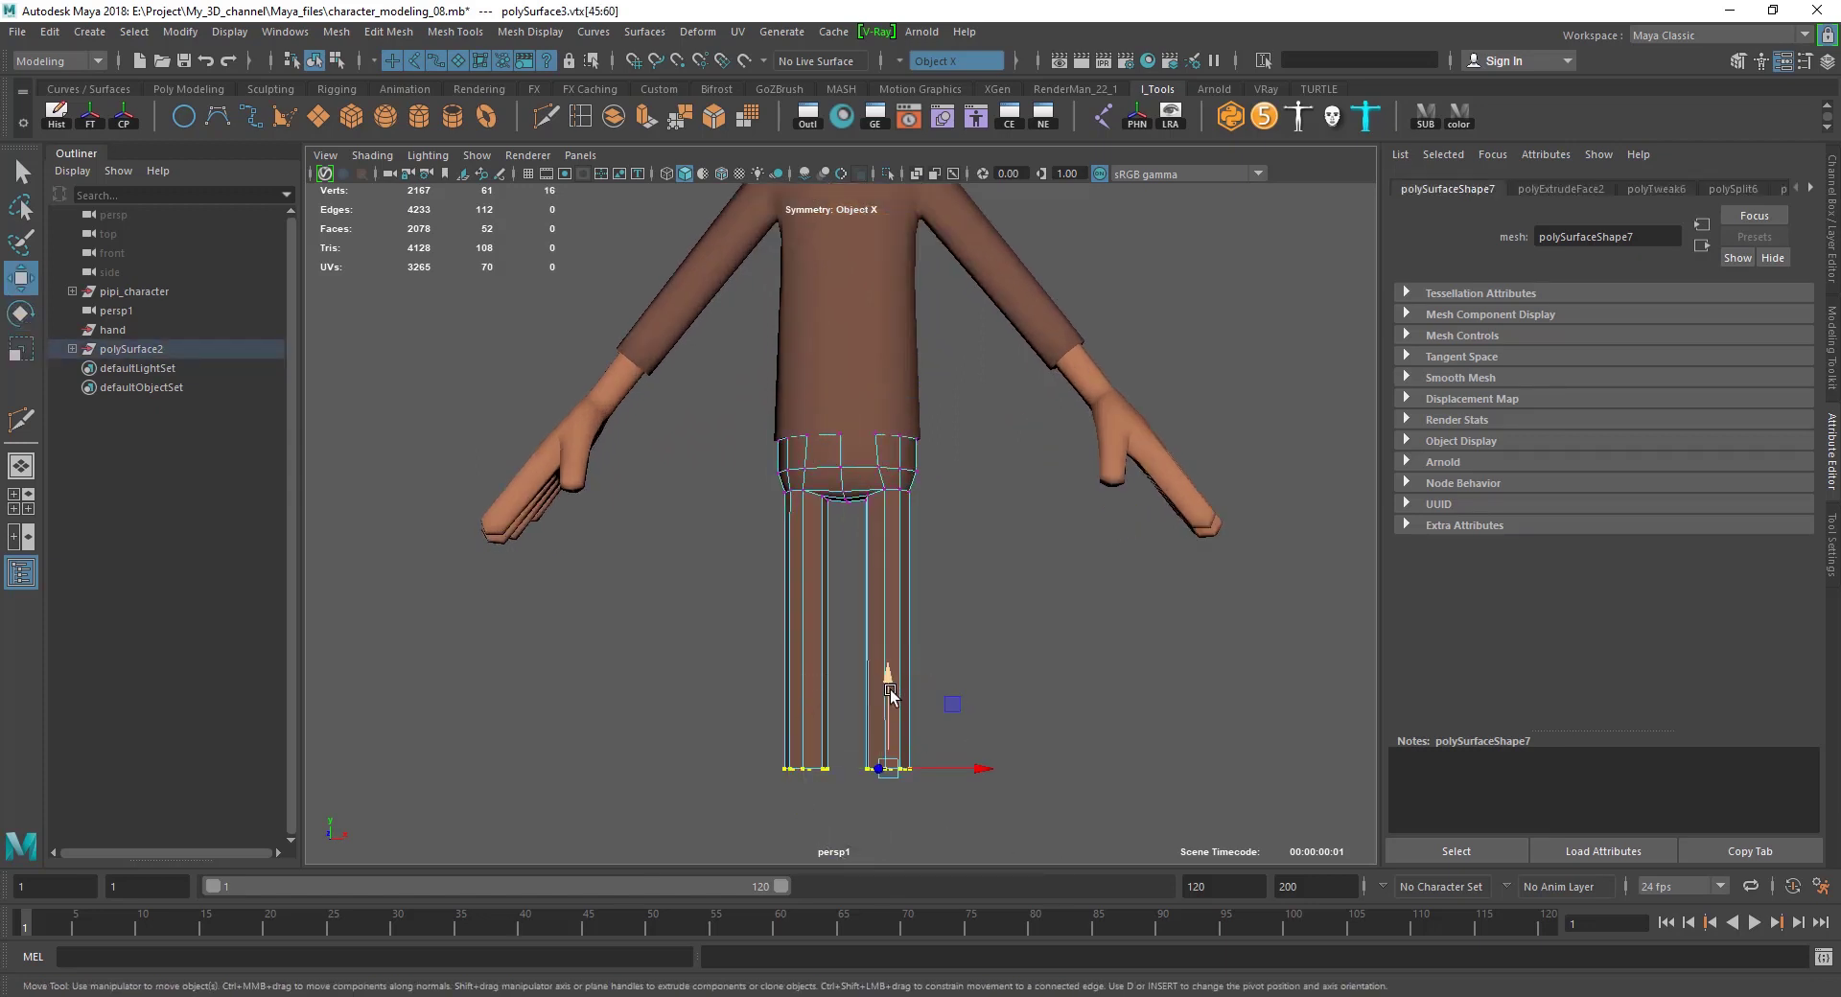
left_click_drag(893, 705, 892, 632)
Orbit around the whole character, then undo back to moving the leg vertices.
key("r")
left_click(903, 735)
scroll(896, 710, "down", 5)
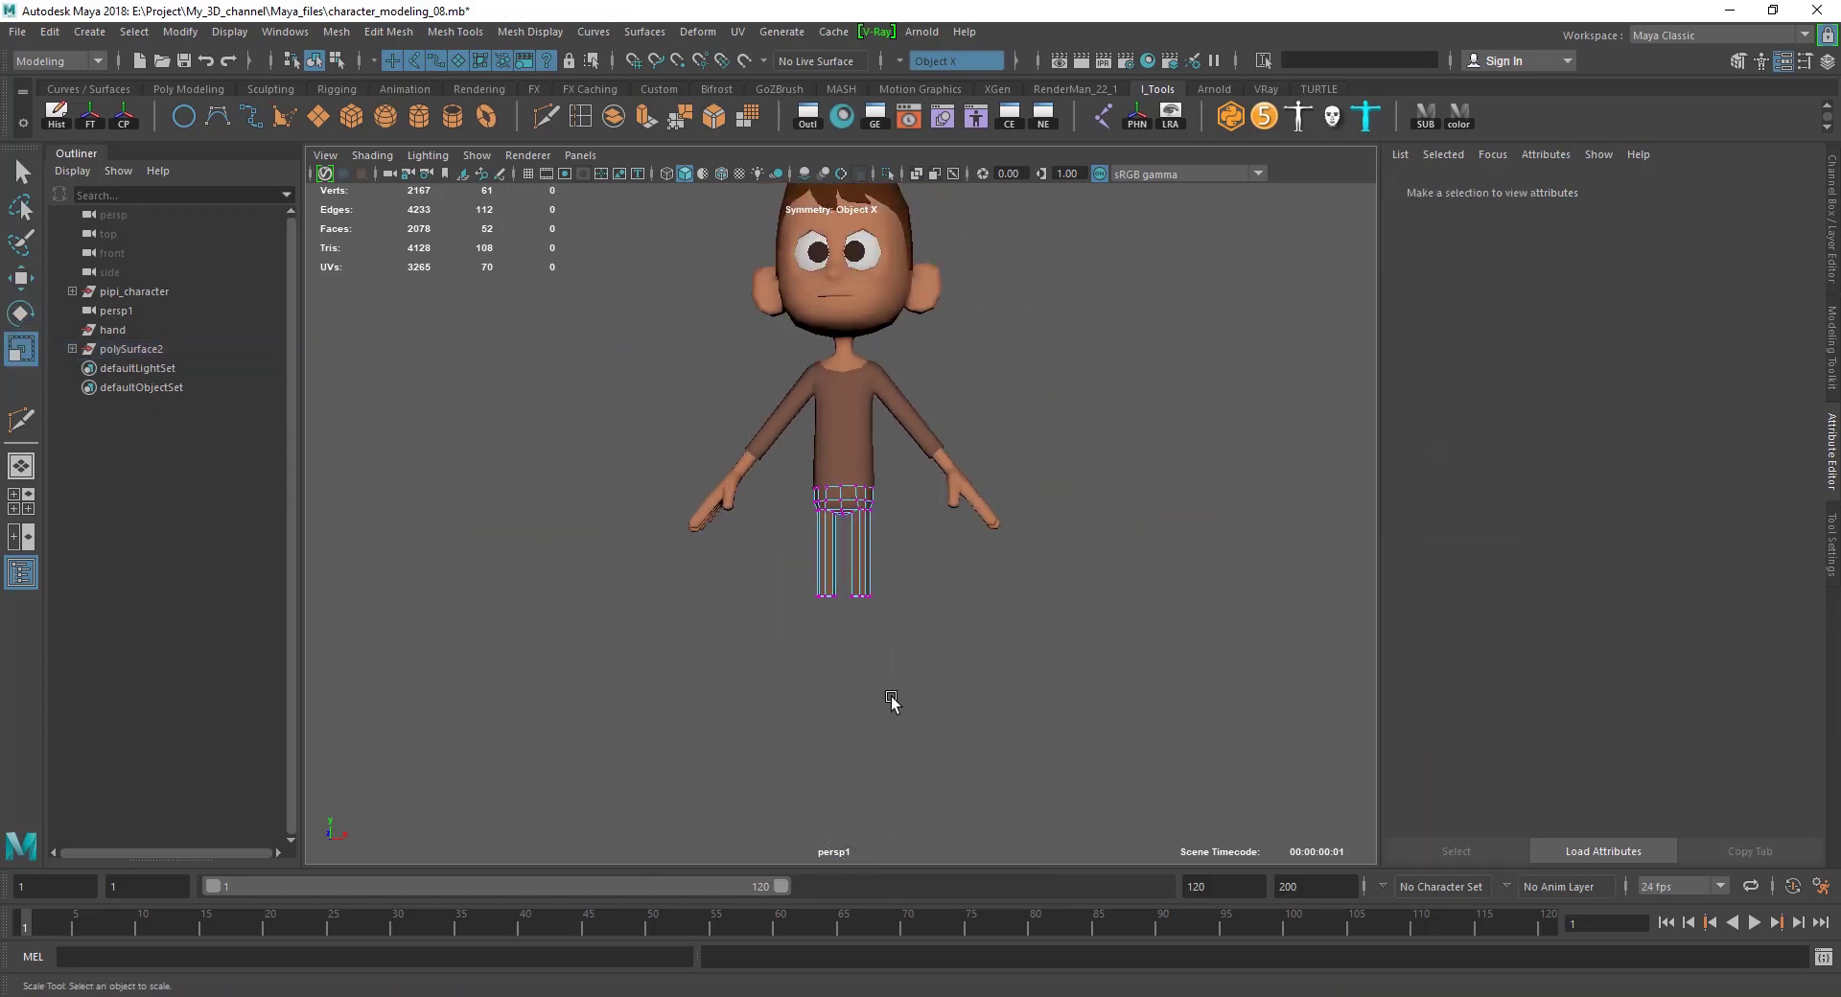
mouse_move(892, 699)
left_mouse_down("alt")
mouse_move(773, 699)
mouse_move(875, 699)
left_mouse_up("alt")
scroll(879, 697, "up", 2)
scroll(879, 697, "up", 2)
key("ctrl+z")
key("w")
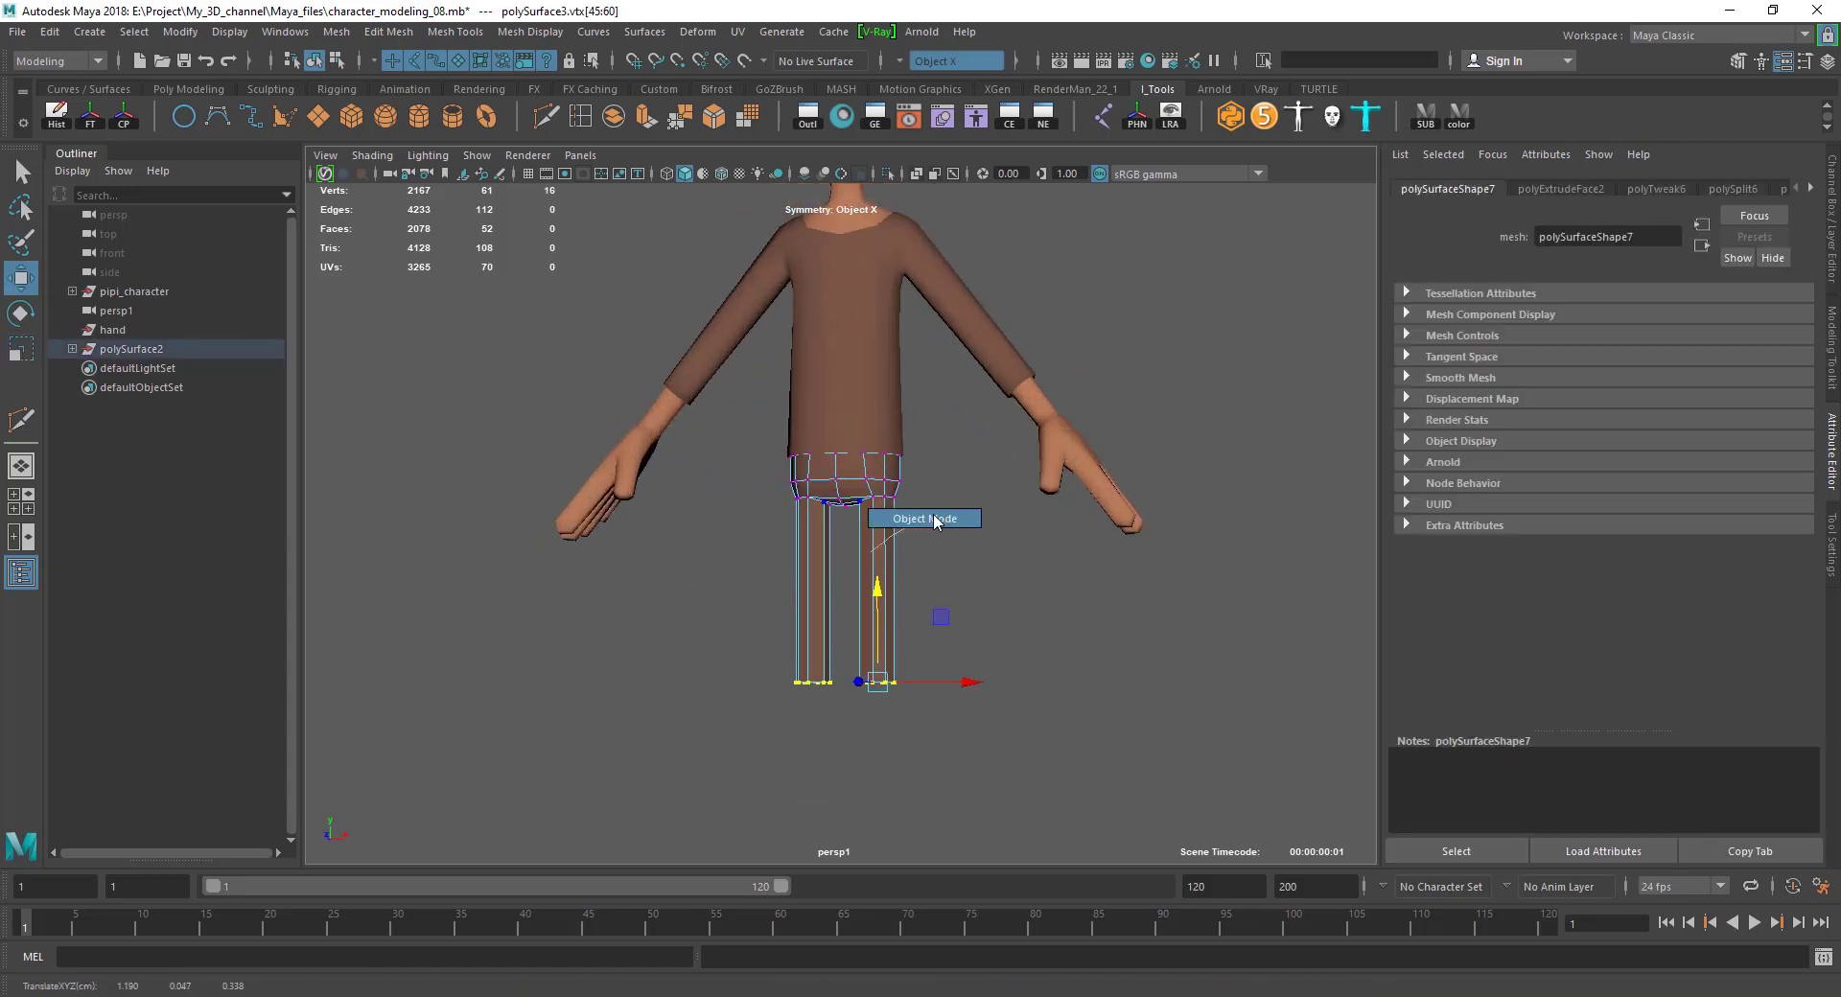
Clear the selection, zoom in, and undo back to vertex editing.
right_click_drag(935, 520, 935, 521)
left_click(998, 574)
scroll(999, 574, "up", 3)
scroll(937, 603, "up", 3)
scroll(901, 537, "up", 2)
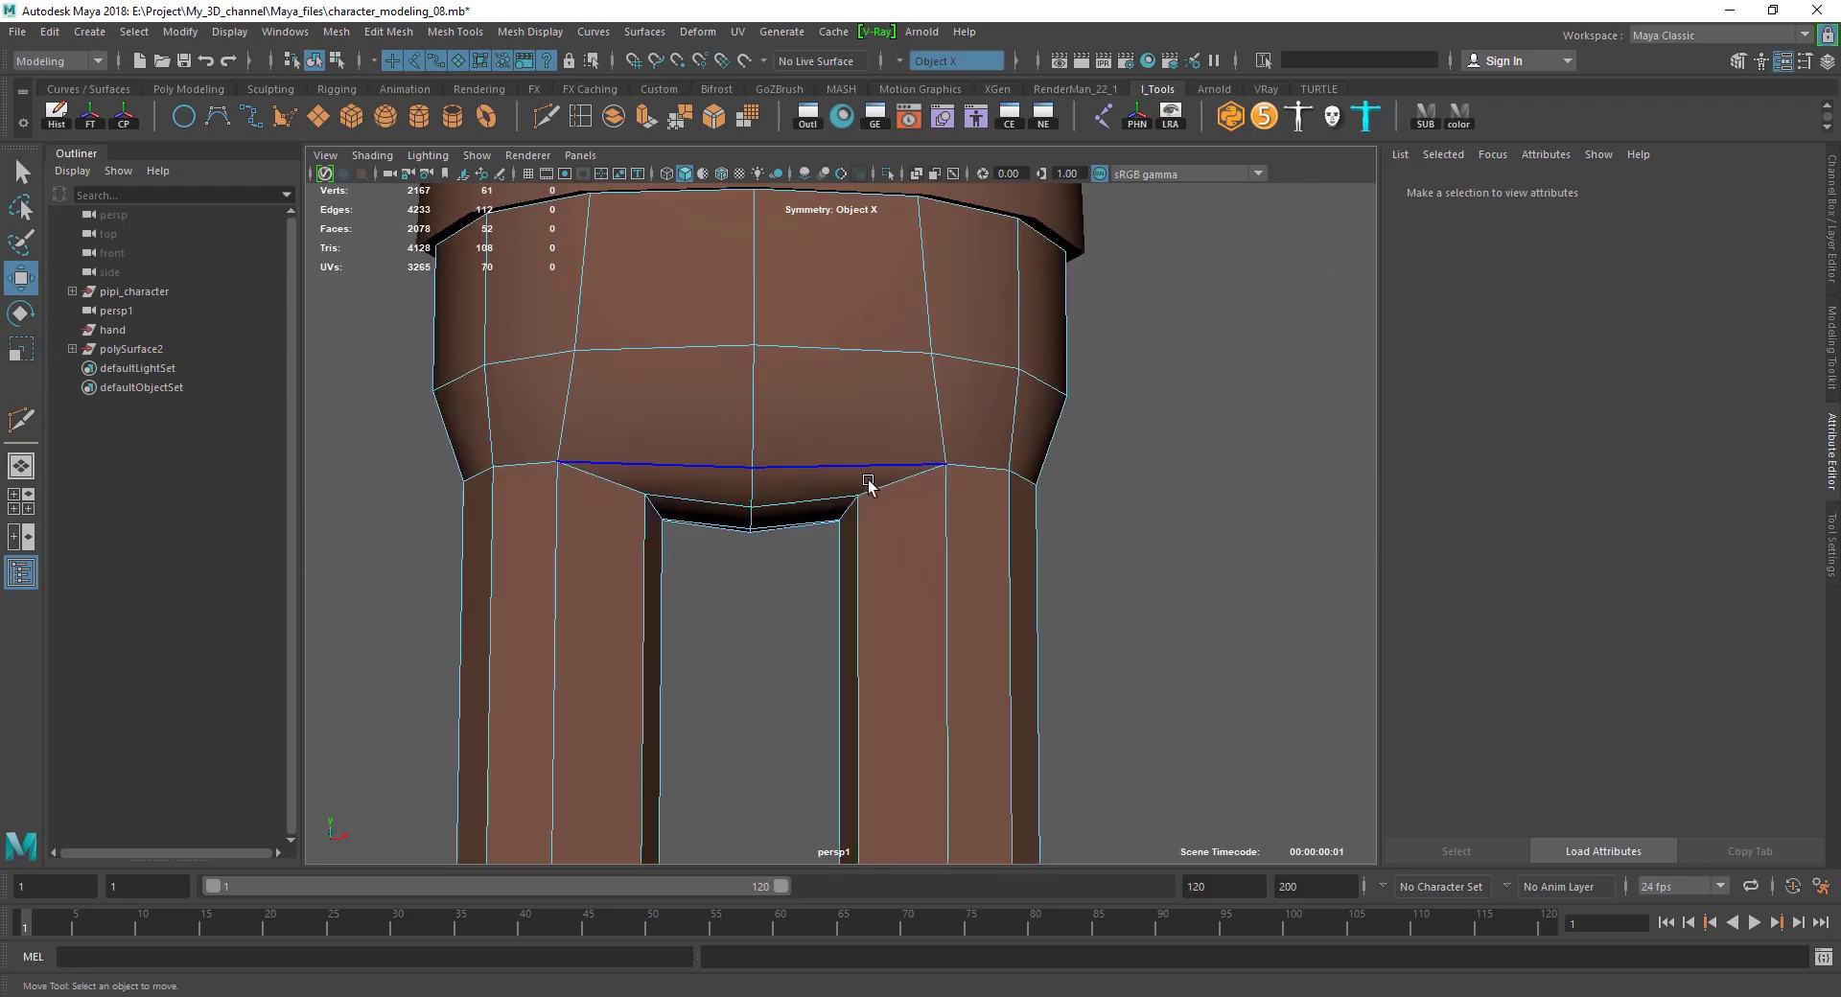
key("ctrl+z")
Pick a crotch vertex between the legs and check it from below and the front.
mouse_move(869, 483)
left_mouse_down("alt")
mouse_move(896, 571)
mouse_move(930, 509)
mouse_move(760, 485)
mouse_move(1053, 502)
left_mouse_up("alt")
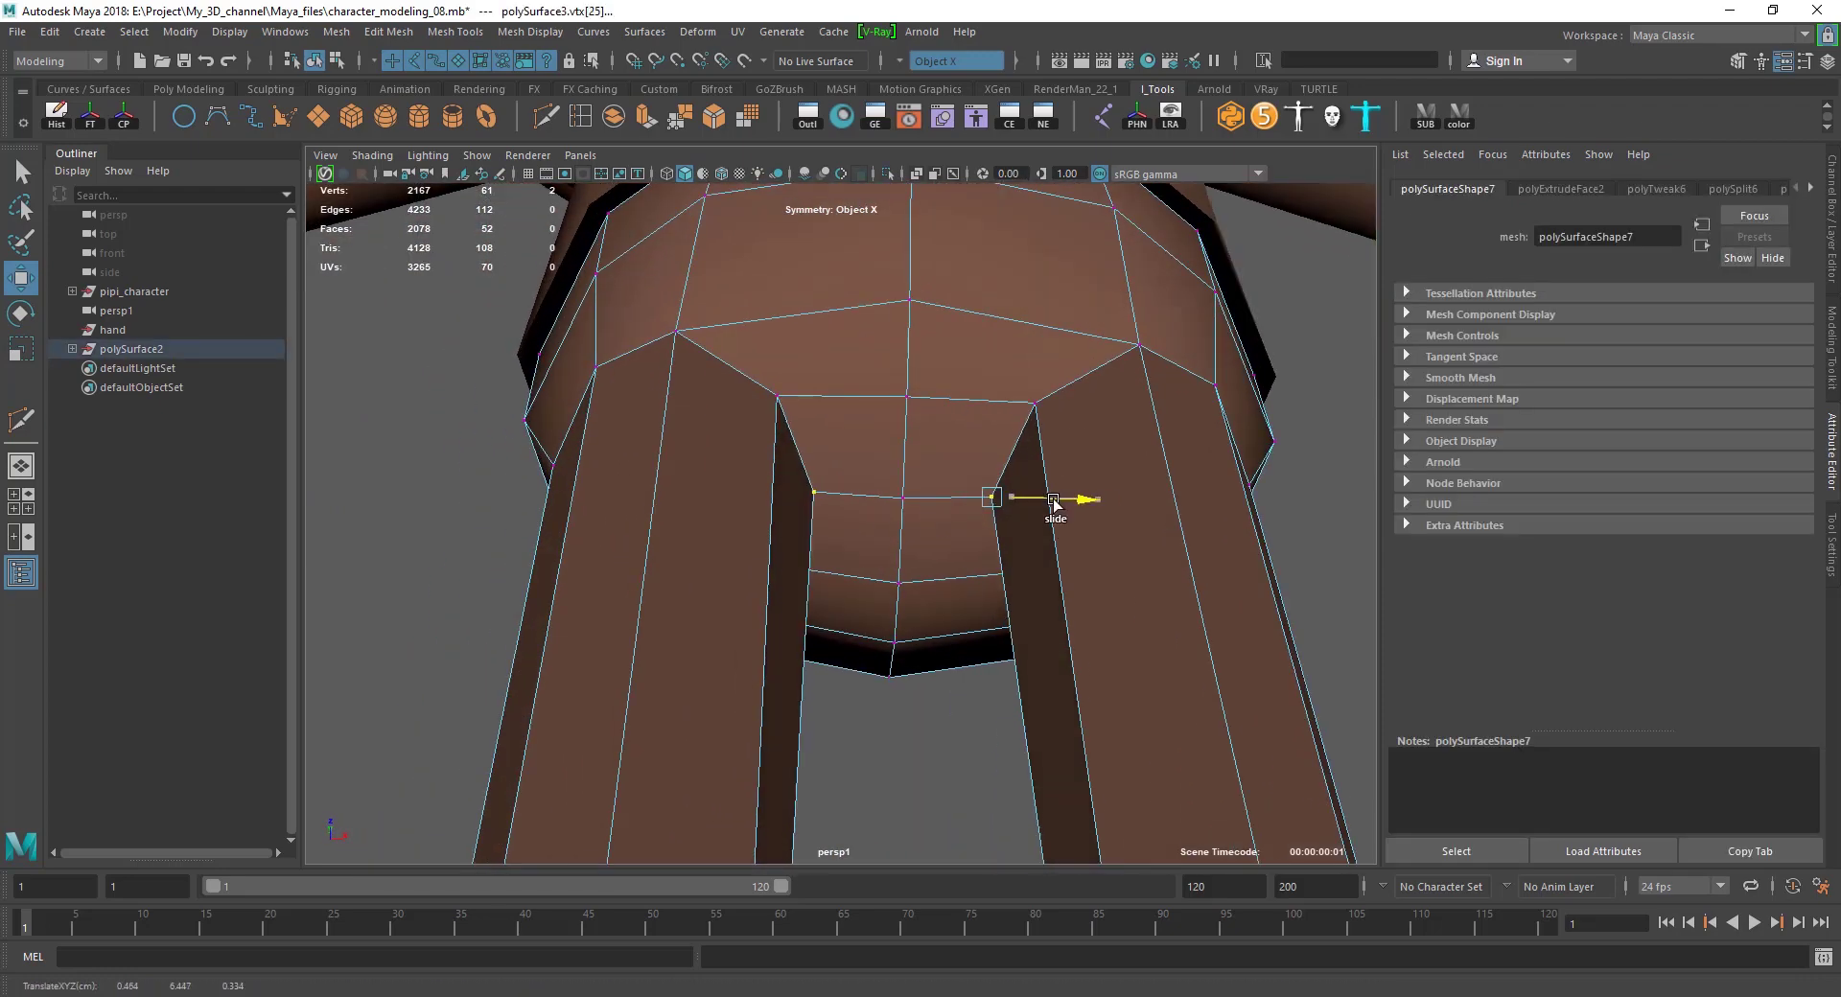
left_click(1035, 403)
left_click_drag(1022, 618, 1022, 587, "alt")
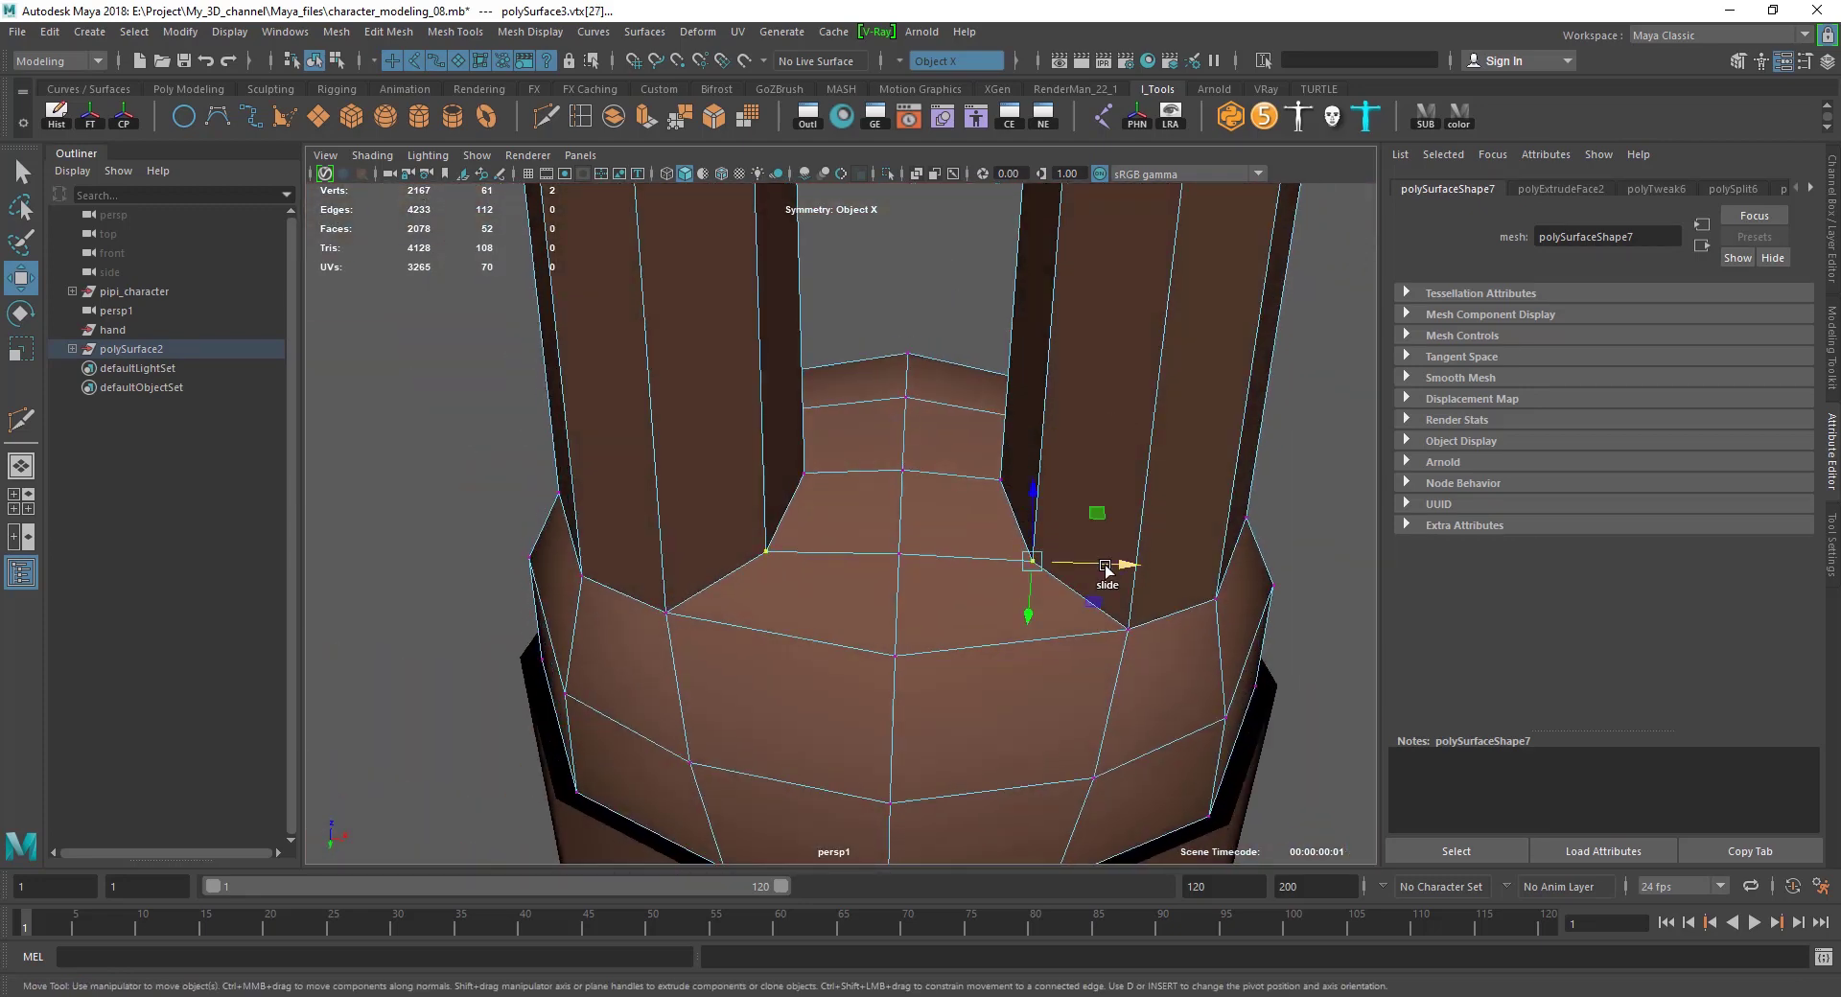
scroll(1054, 623, "down", 3)
left_click_drag(1011, 708, 952, 721, "alt")
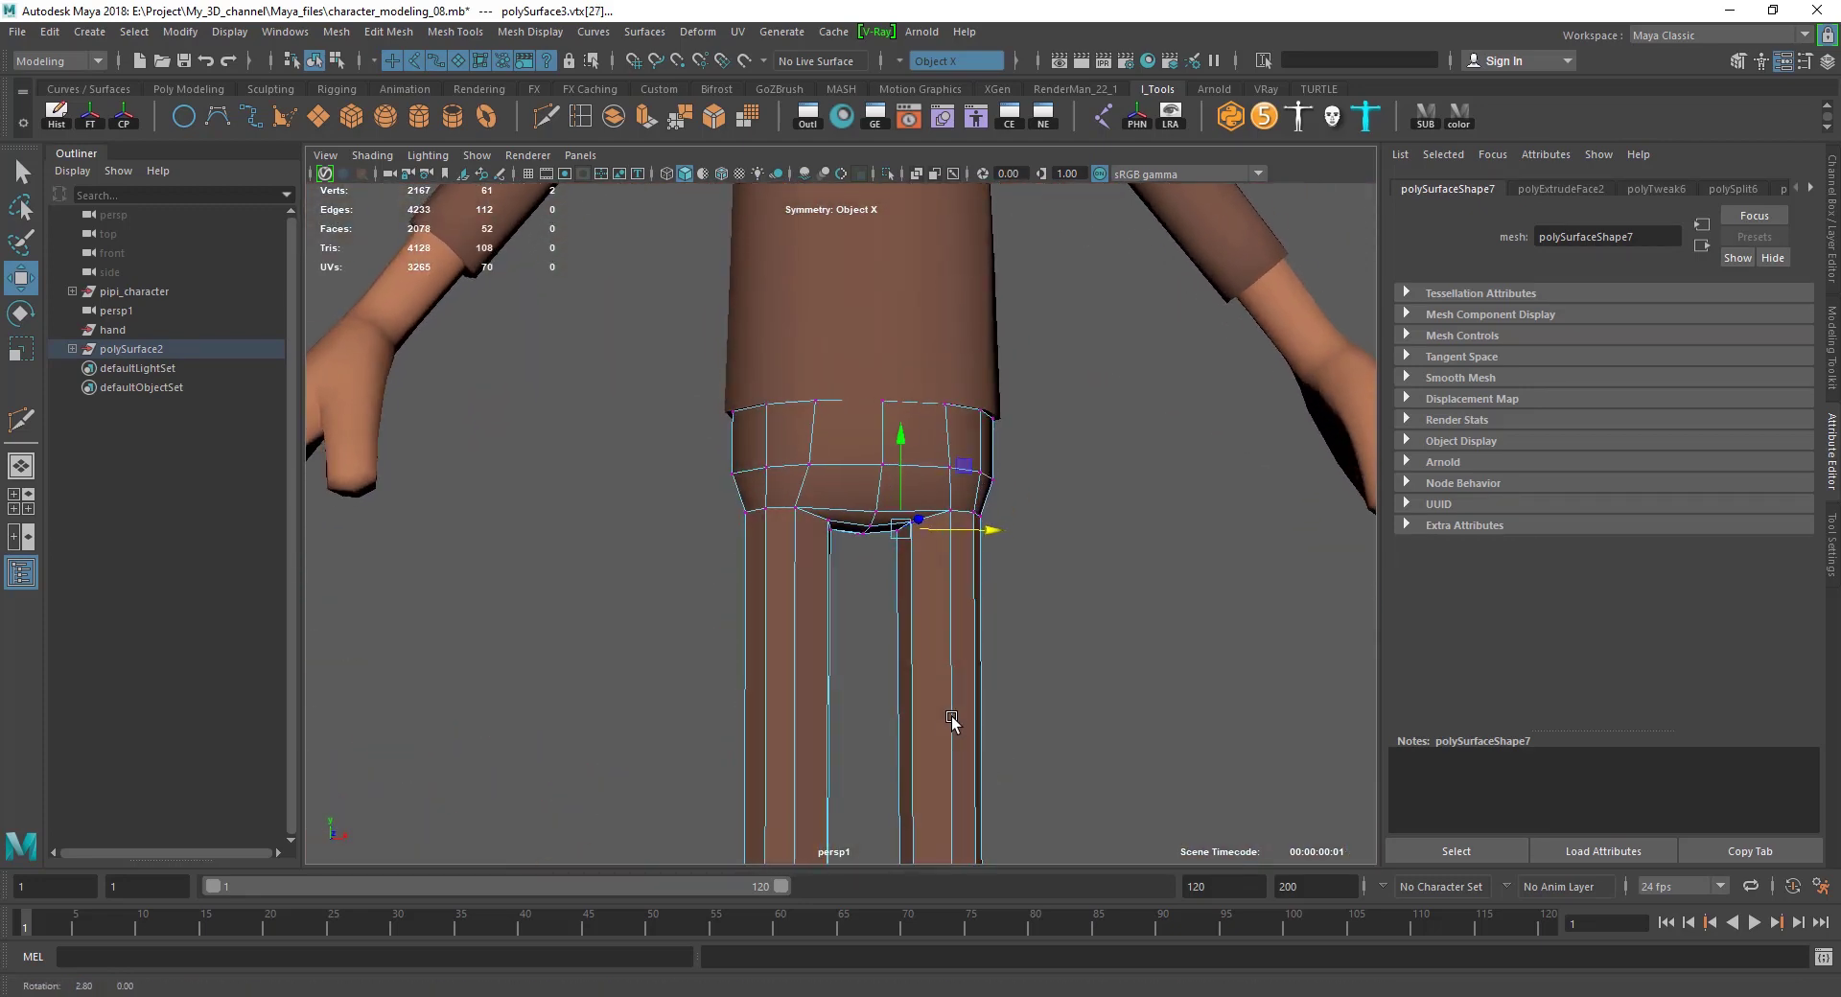
scroll(1055, 624, "up", 3)
left_click(1014, 649)
left_click_drag(1014, 649, 1008, 636, "alt")
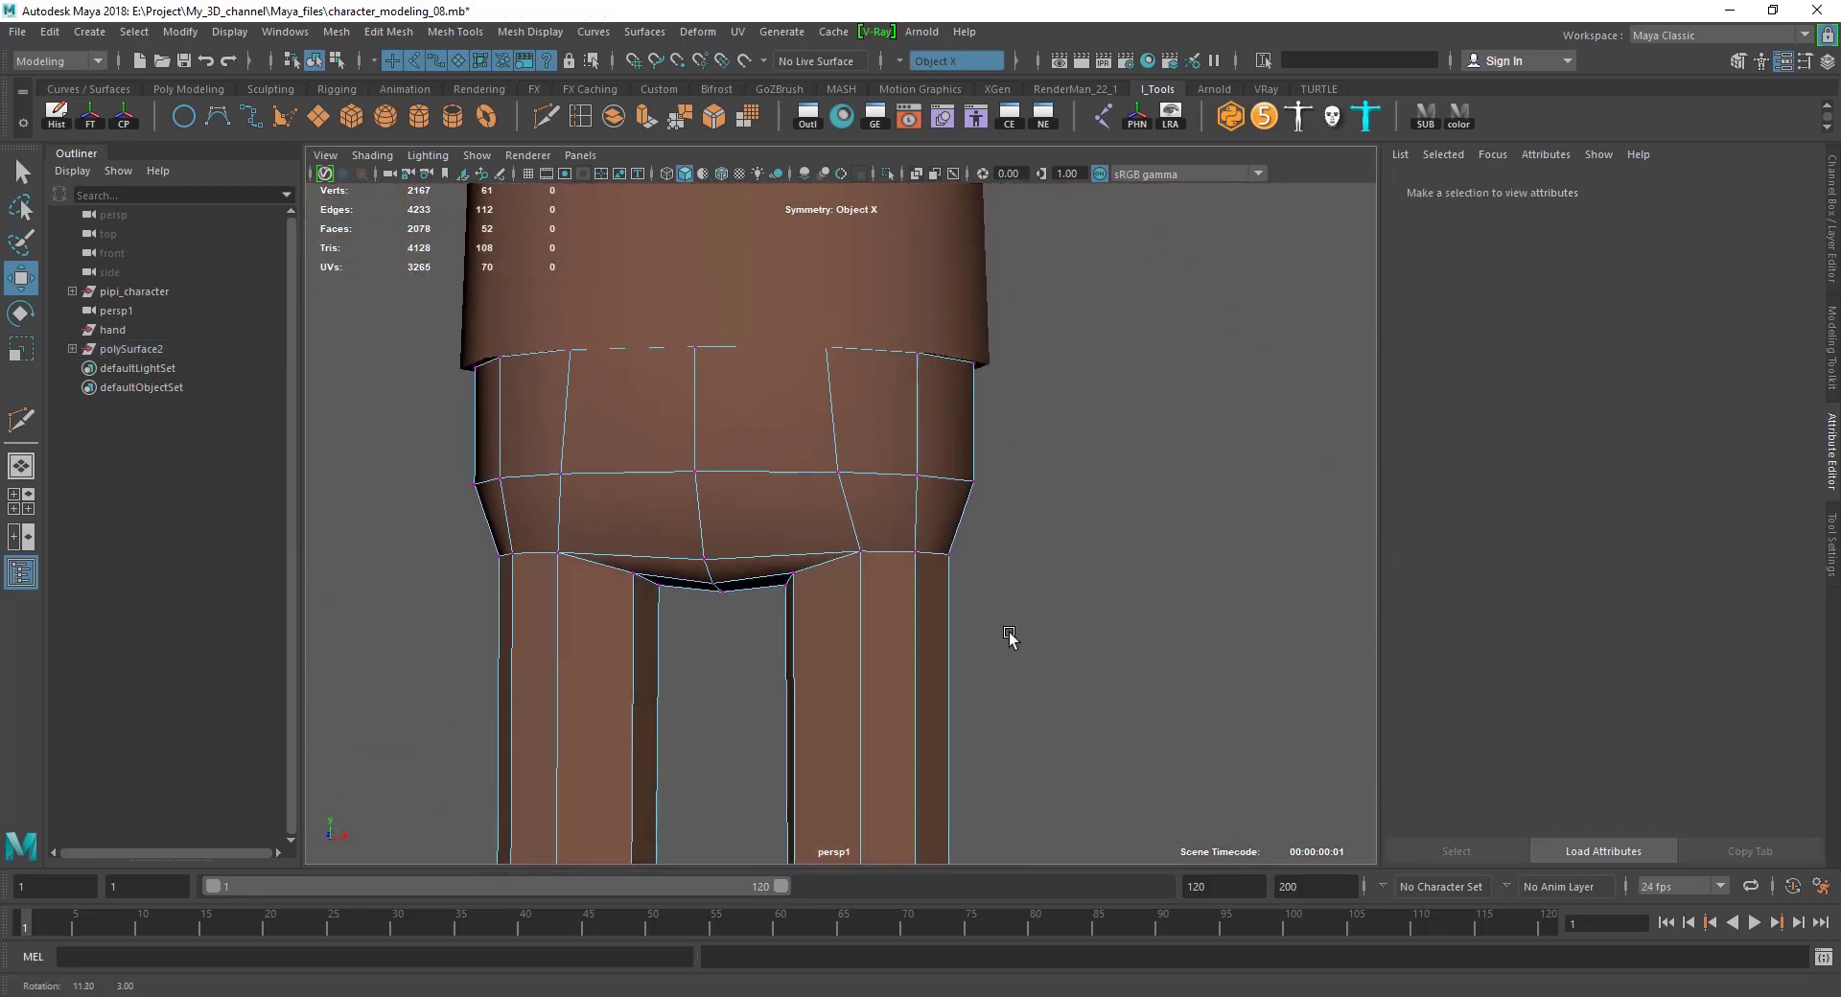
Select the legs mesh and marquee-select the bottom ring of vertices on both legs.
left_click(973, 481)
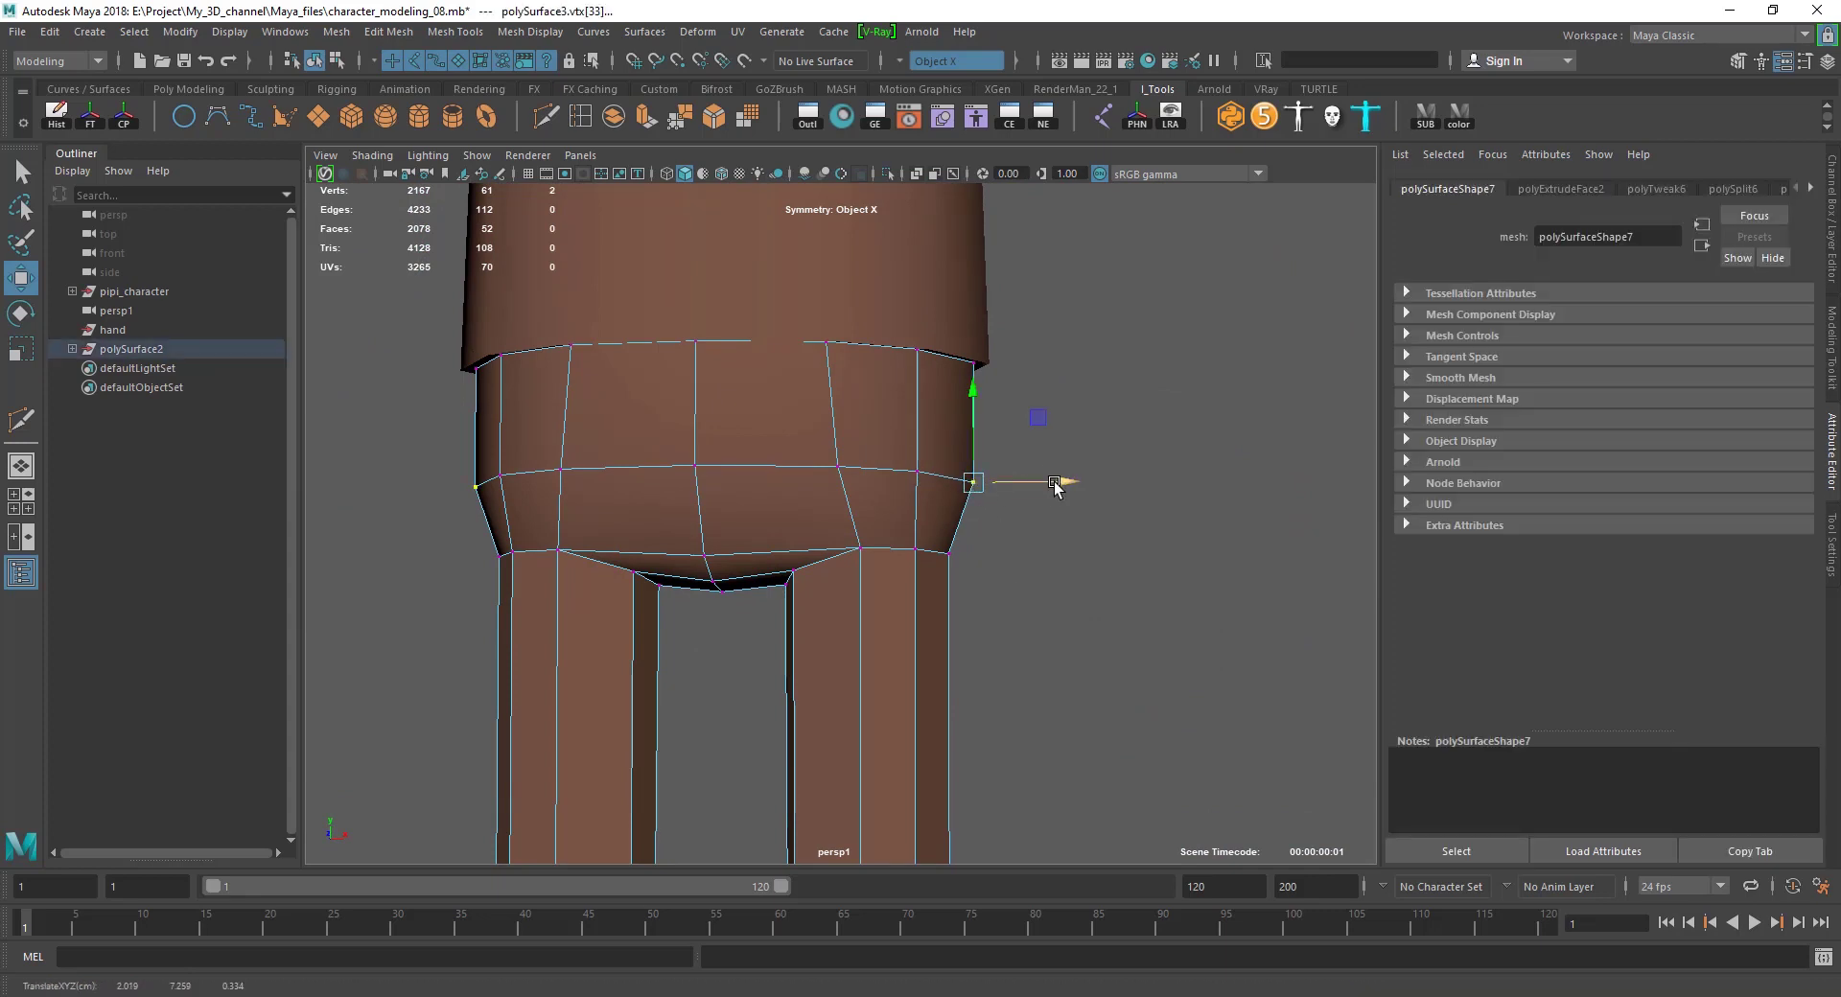
key("F8")
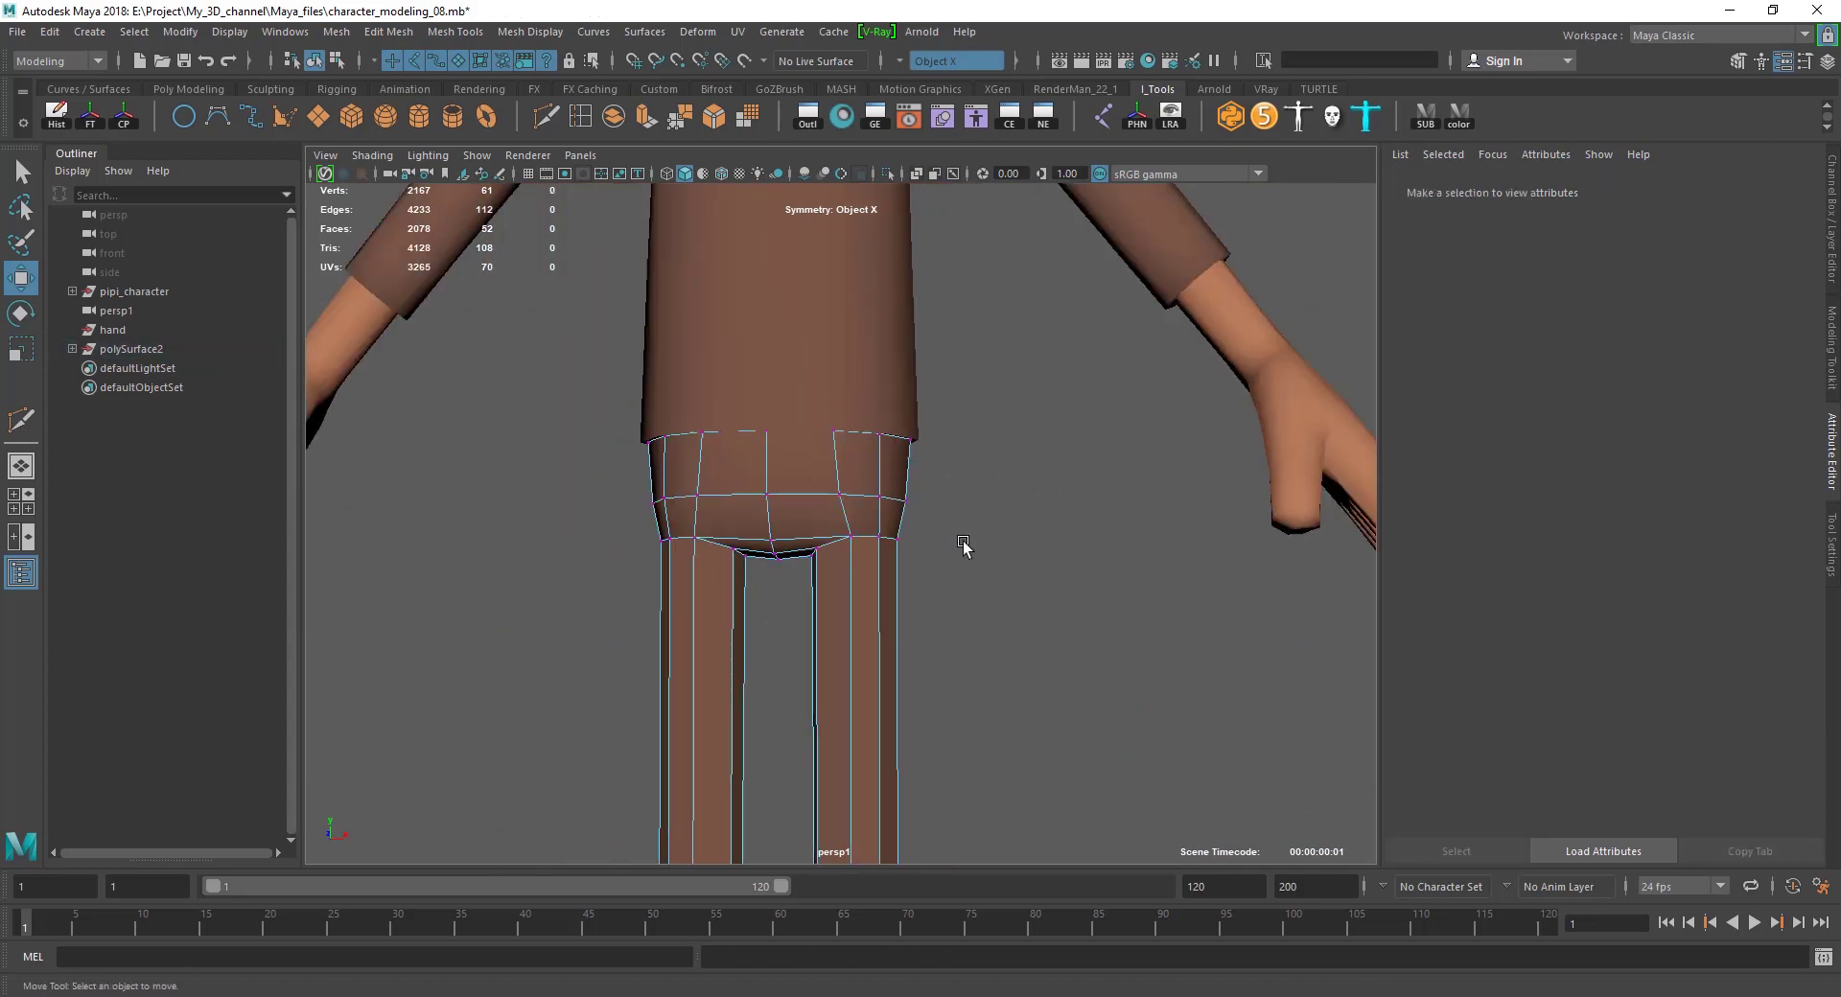
scroll(965, 546, "down", 3)
scroll(978, 578, "down", 2)
left_click(960, 498)
scroll(1026, 521, "up", 2)
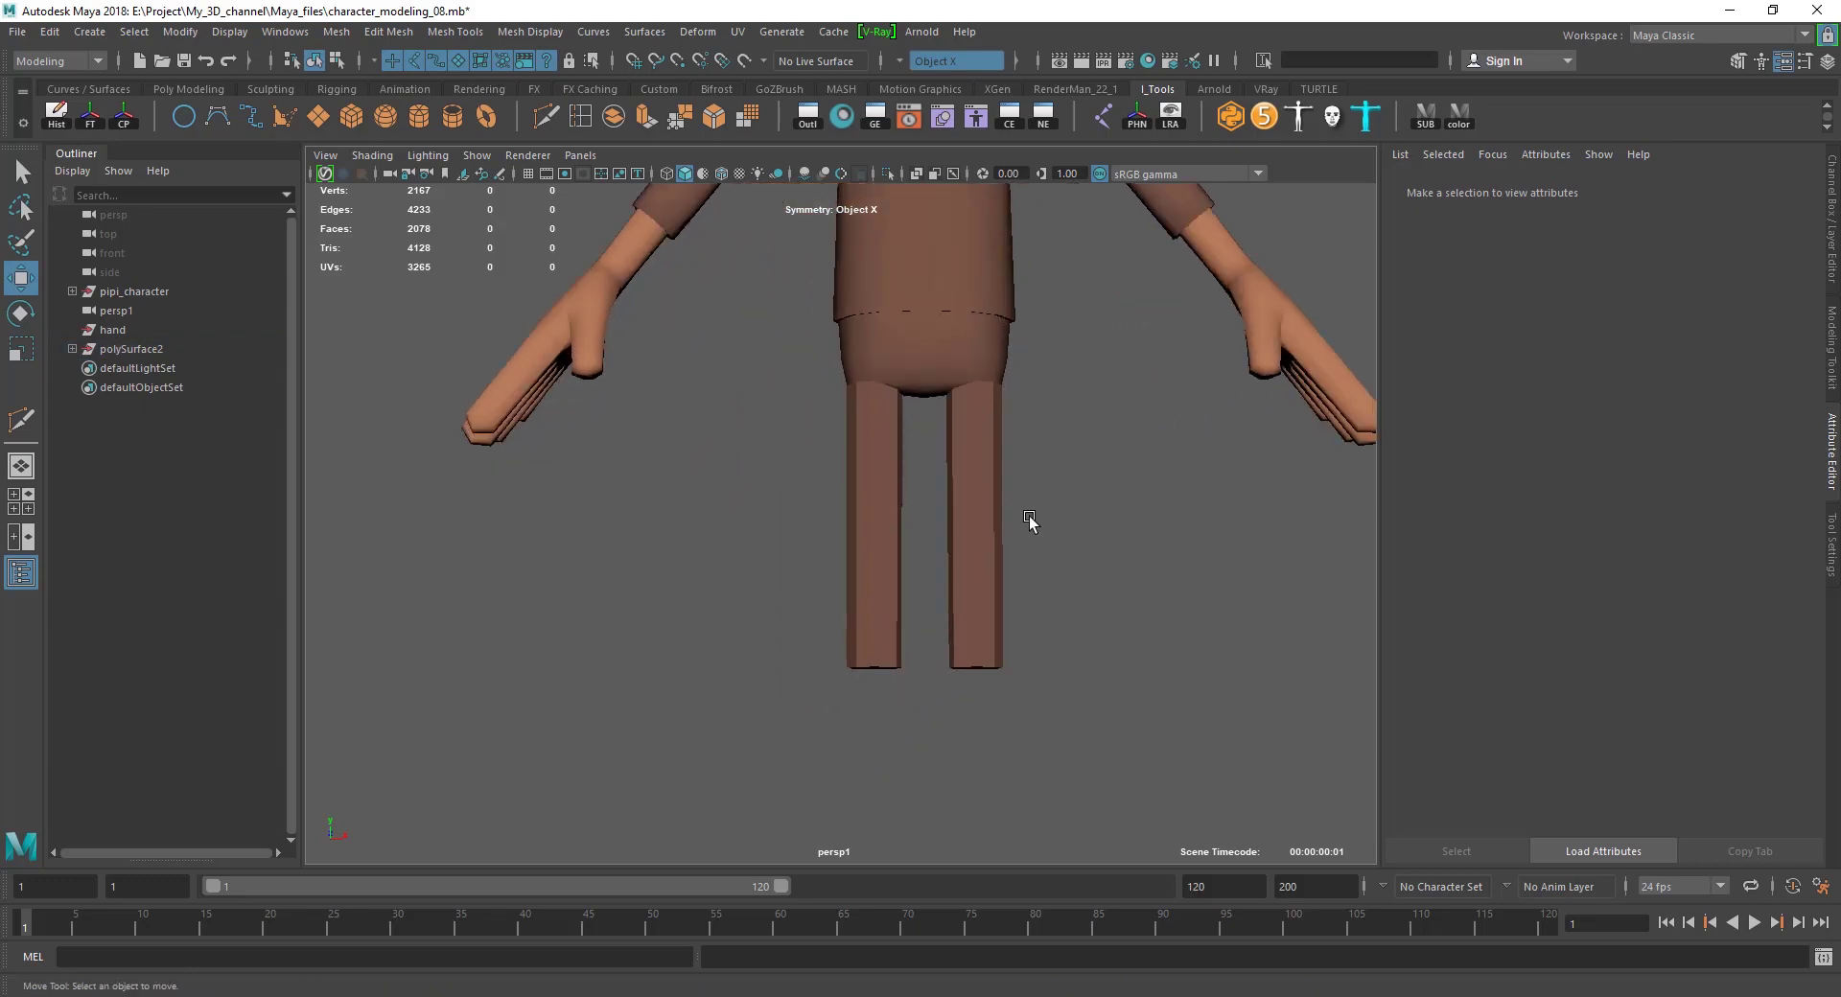
left_click(987, 571)
scroll(881, 515, "up", 3)
key("F9")
mouse_move(881, 515)
left_mouse_down()
mouse_move(1040, 654)
mouse_move(978, 582)
left_mouse_up()
Orbit beneath the character to view both trouser leg caps in vertex mode.
key("r")
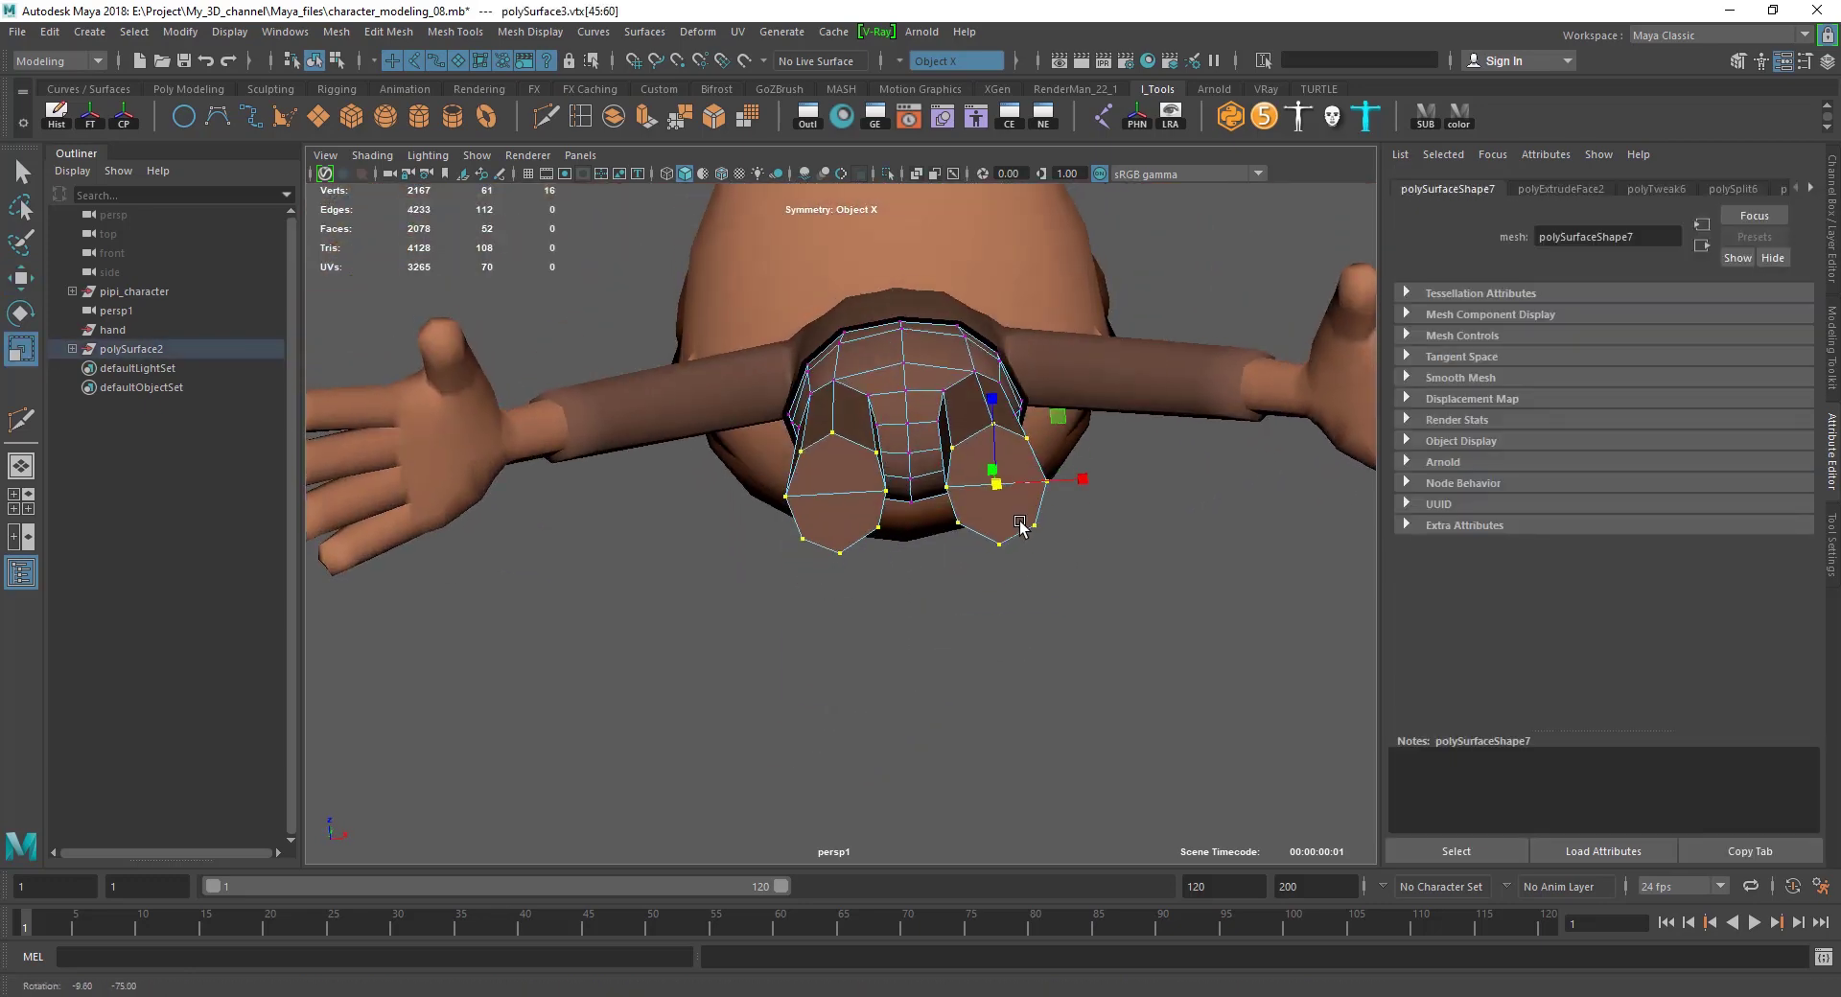
key("[")
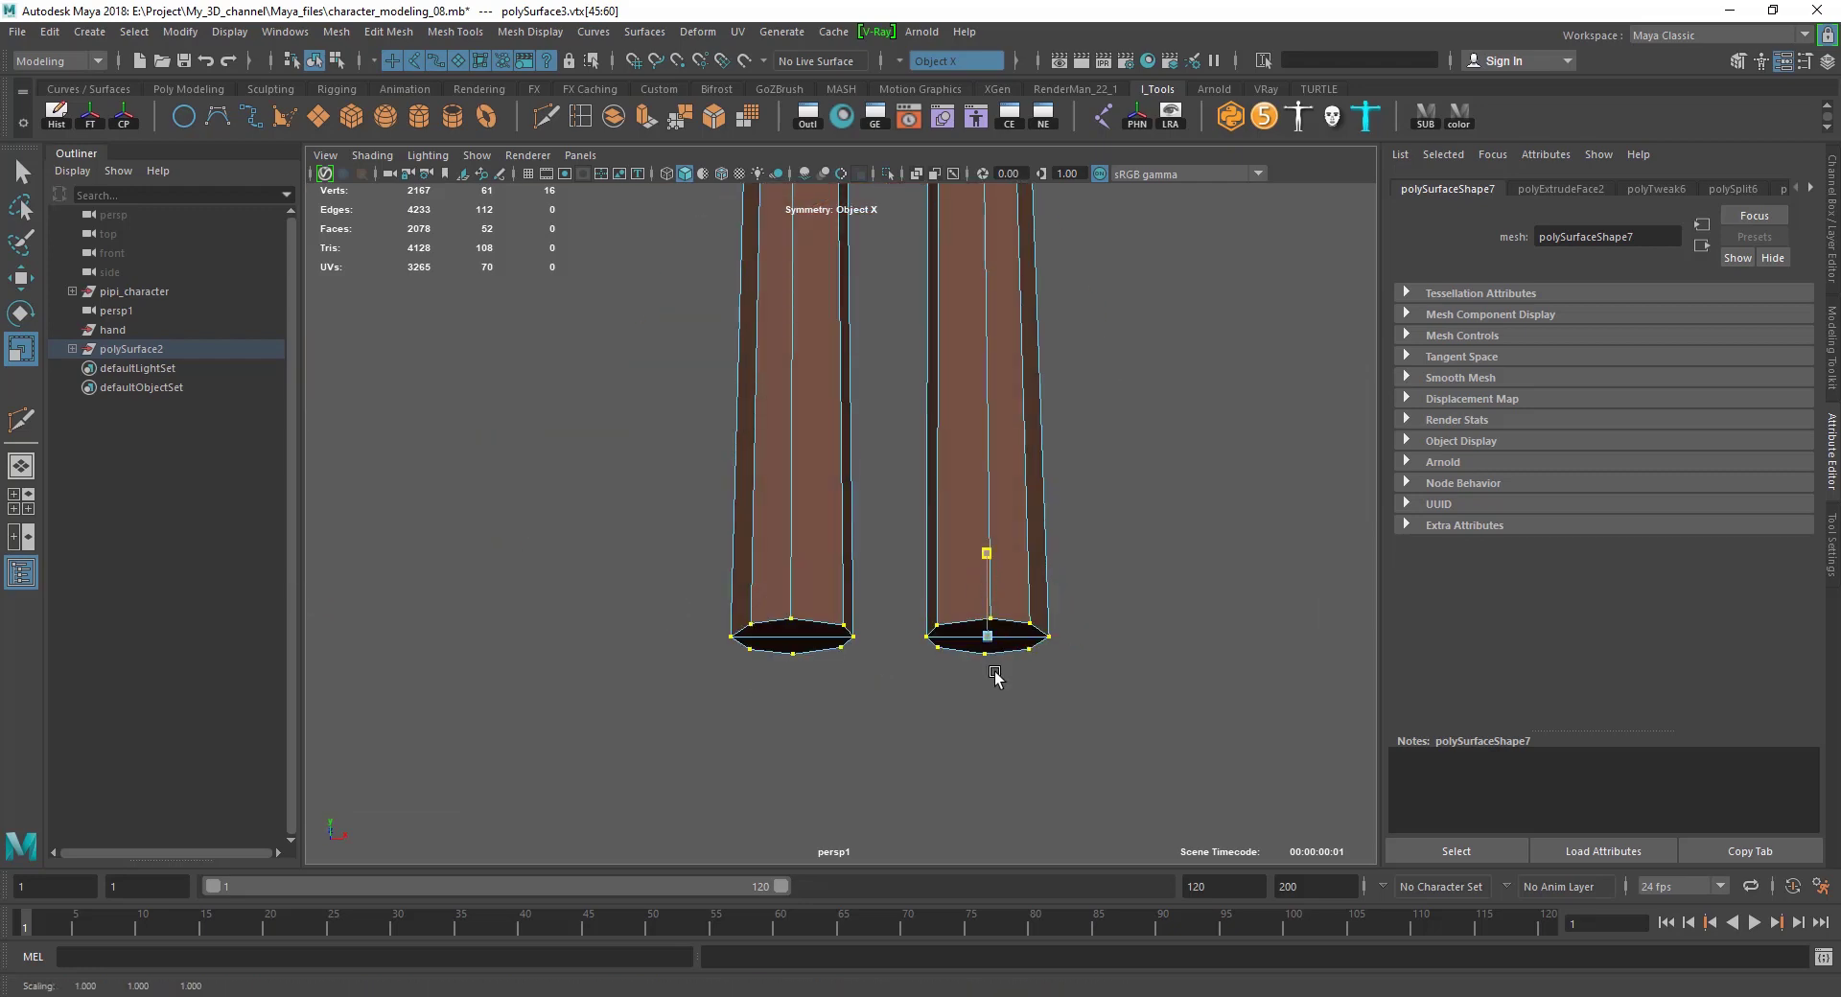
key("w")
left_click(950, 706)
mouse_move(949, 706)
left_mouse_down("alt")
mouse_move(1000, 679)
mouse_move(891, 617)
mouse_move(924, 624)
left_mouse_up("alt")
key("F11")
left_click(924, 687)
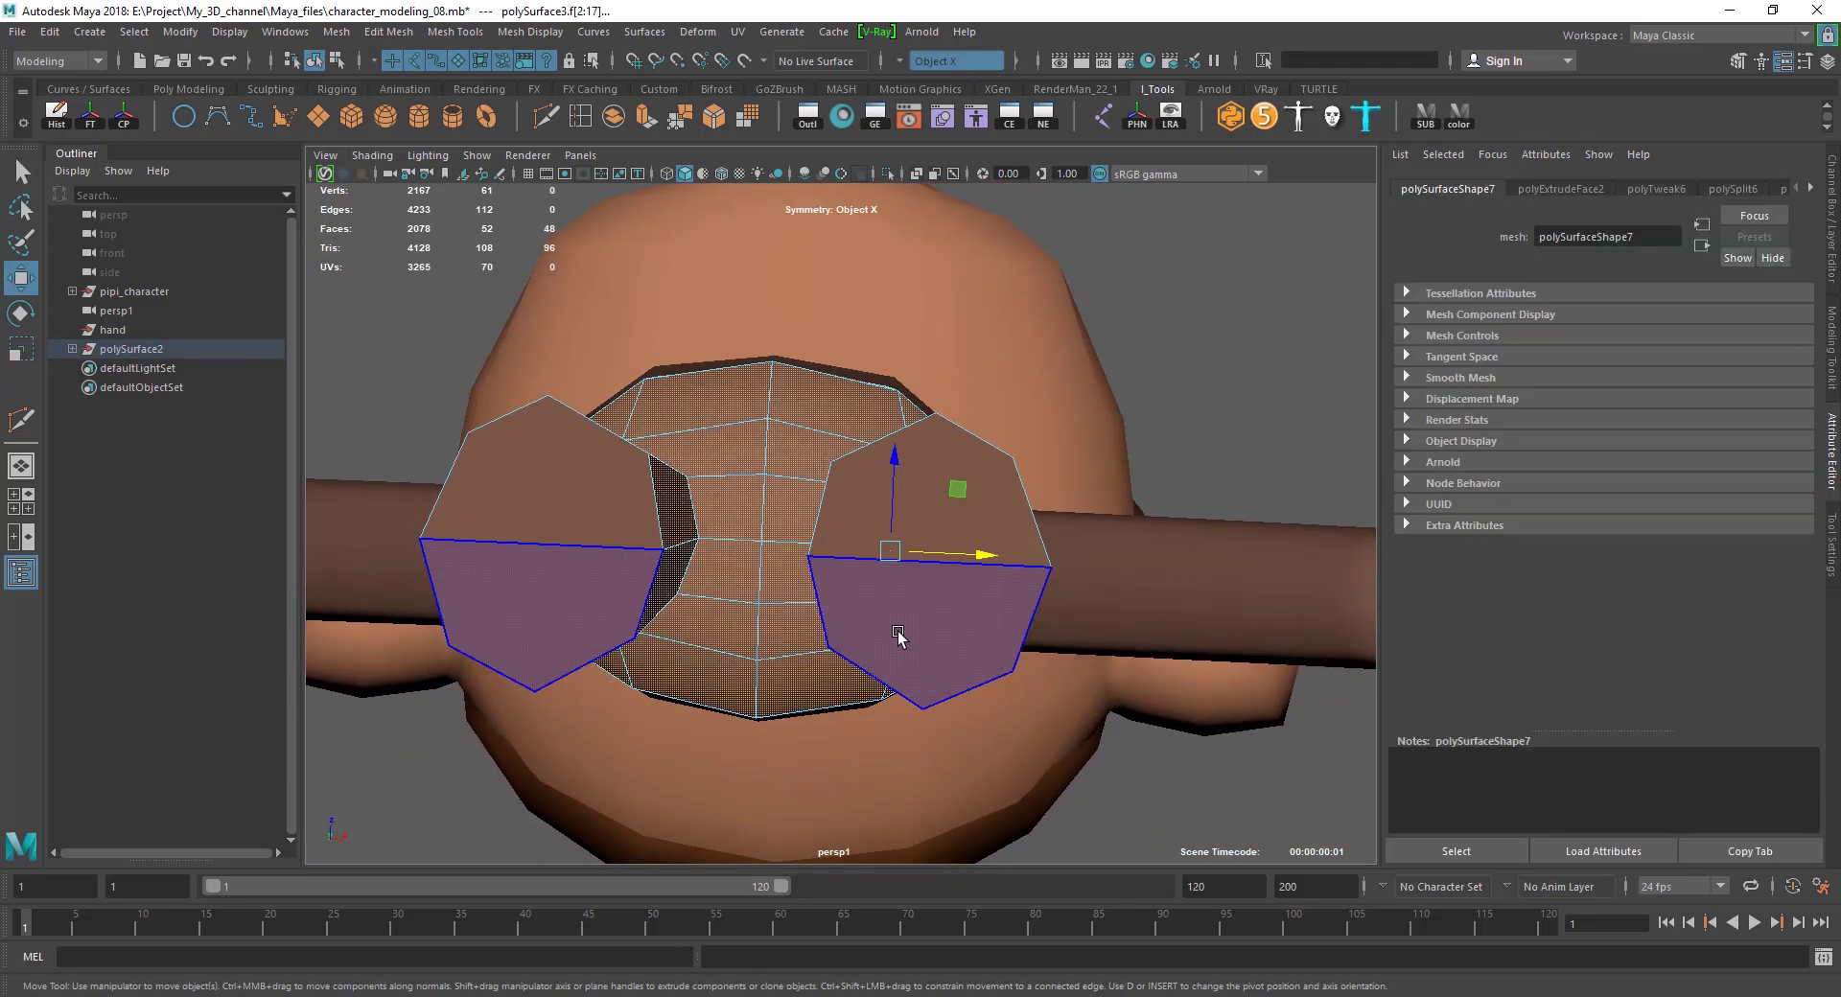
key("[")
key("F8")
key("]")
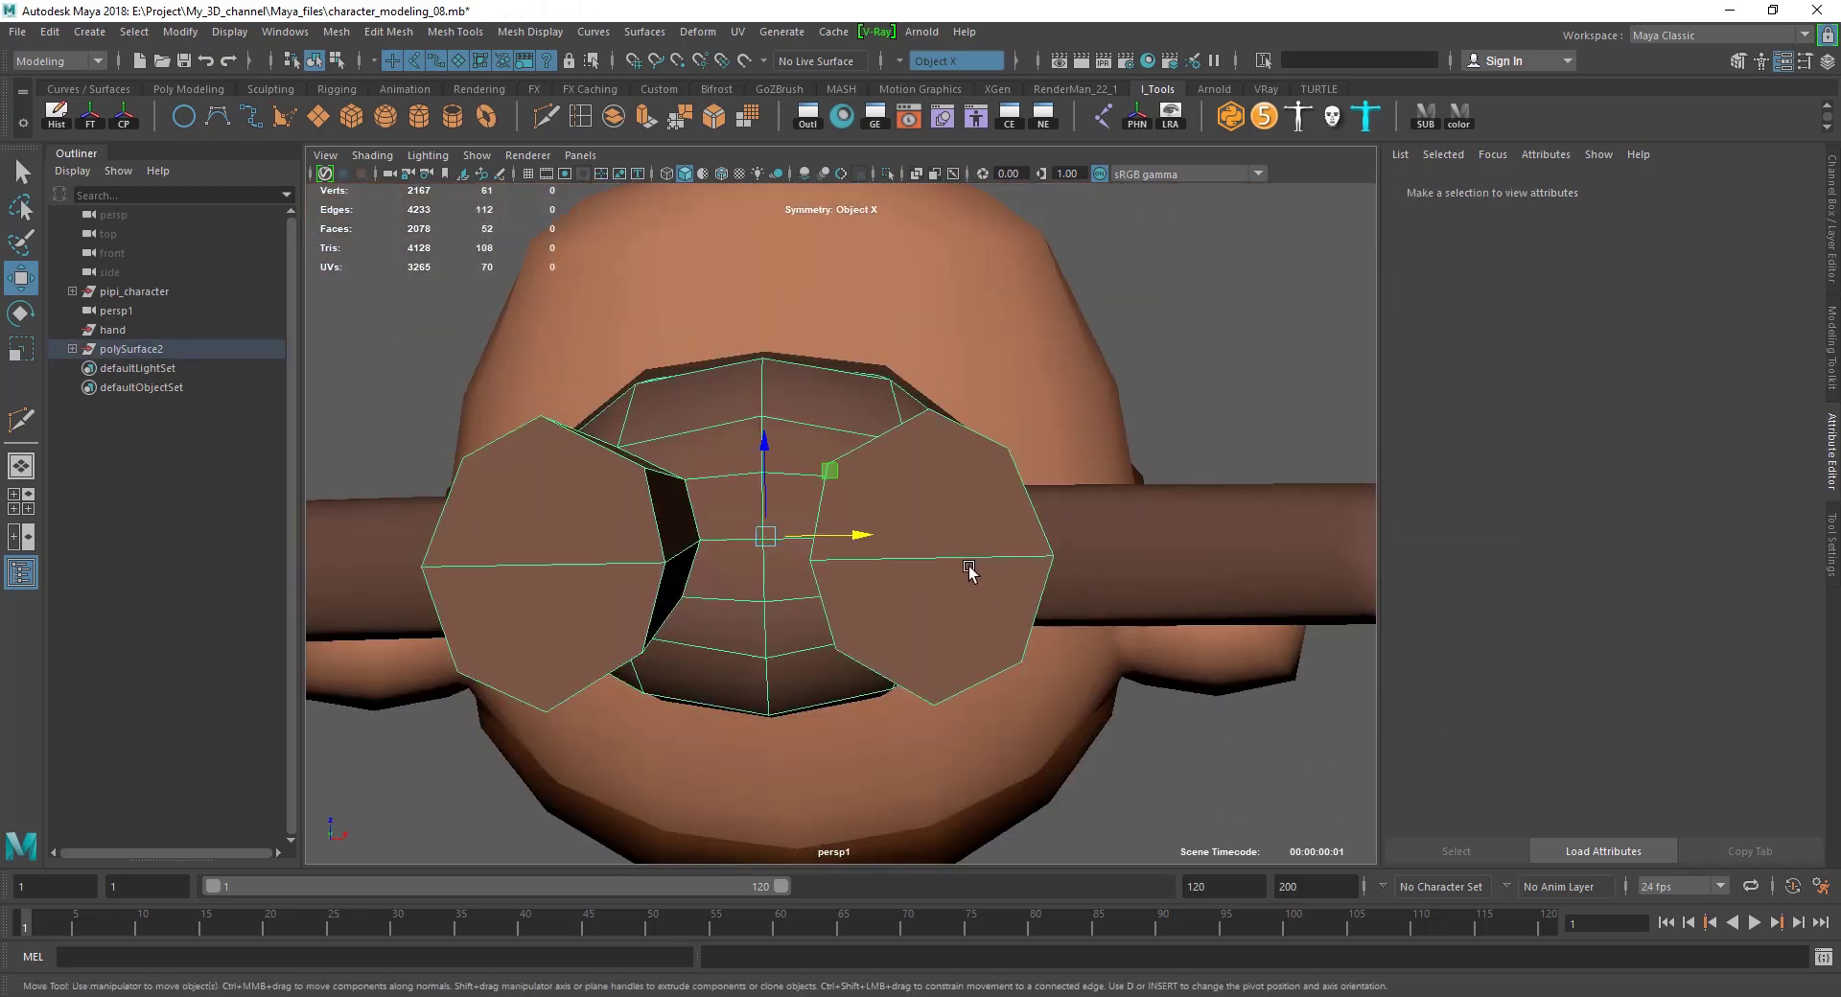
key("F9")
mouse_move(968, 570)
left_mouse_down("alt")
mouse_move(998, 514)
mouse_move(851, 534)
left_mouse_up("alt")
Select the cap's centre and corner vertices and scale the outer ones to an even spread.
left_click(836, 508)
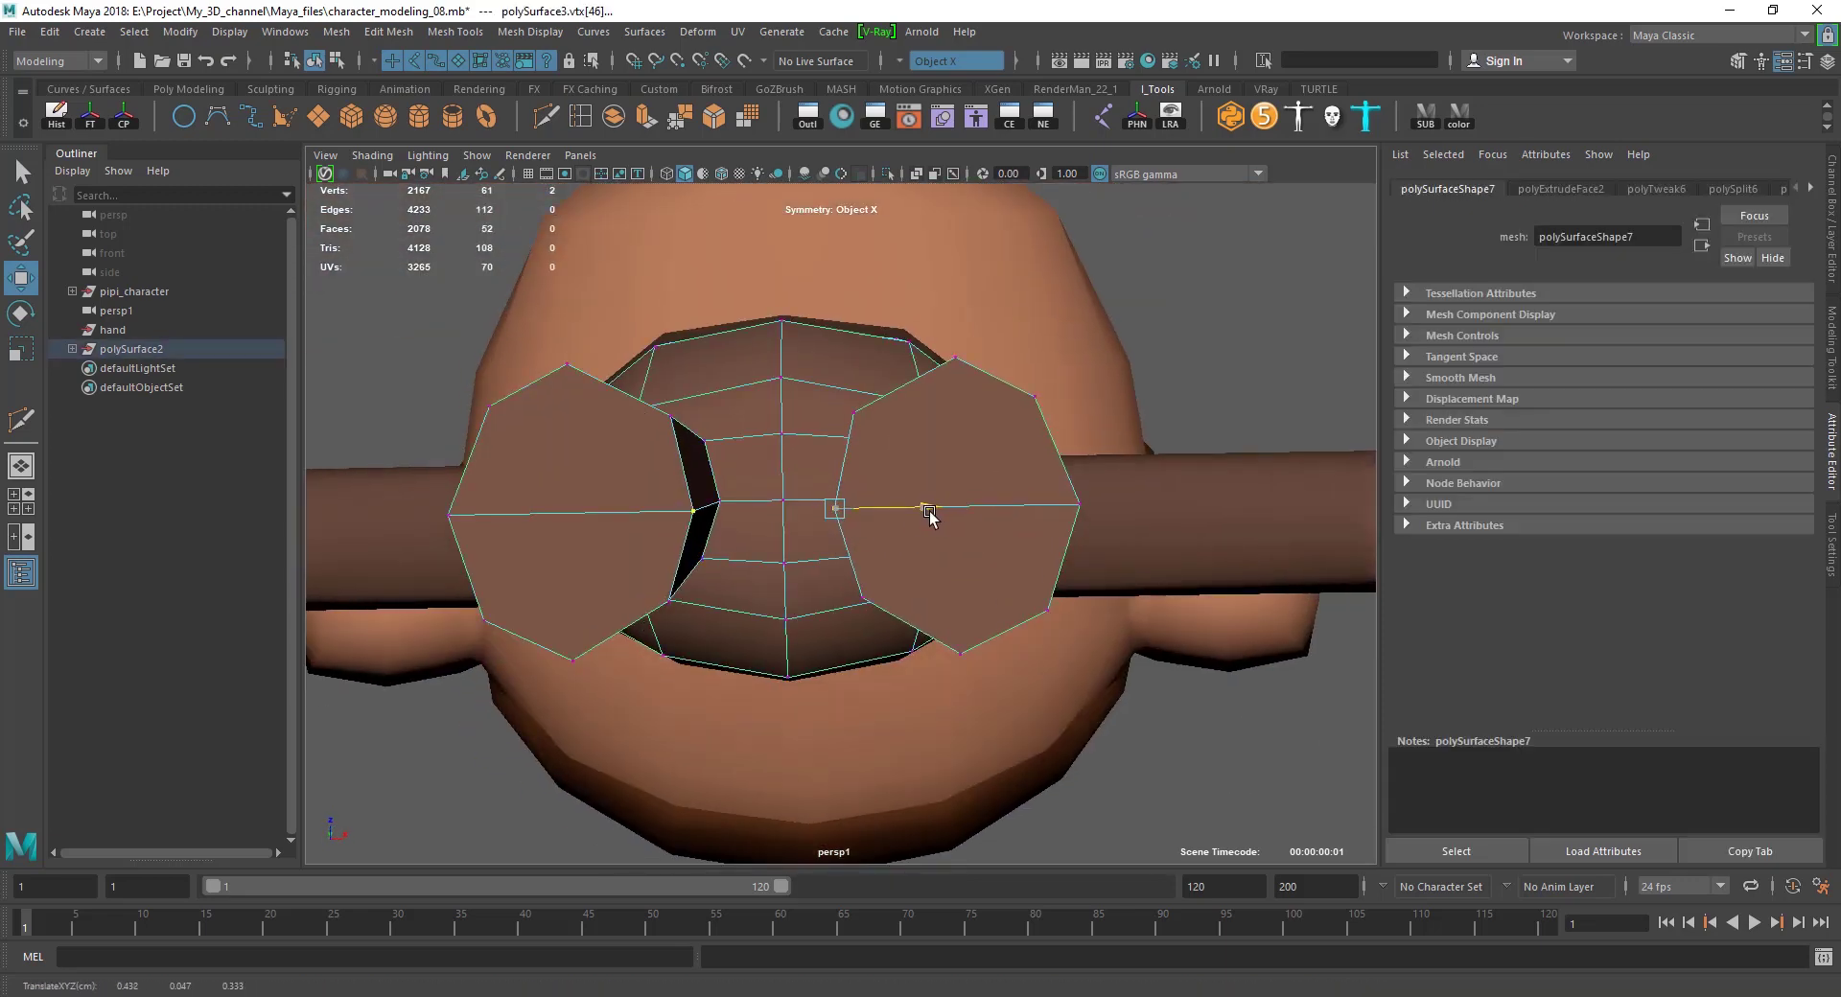
left_click(947, 356)
left_click(960, 654)
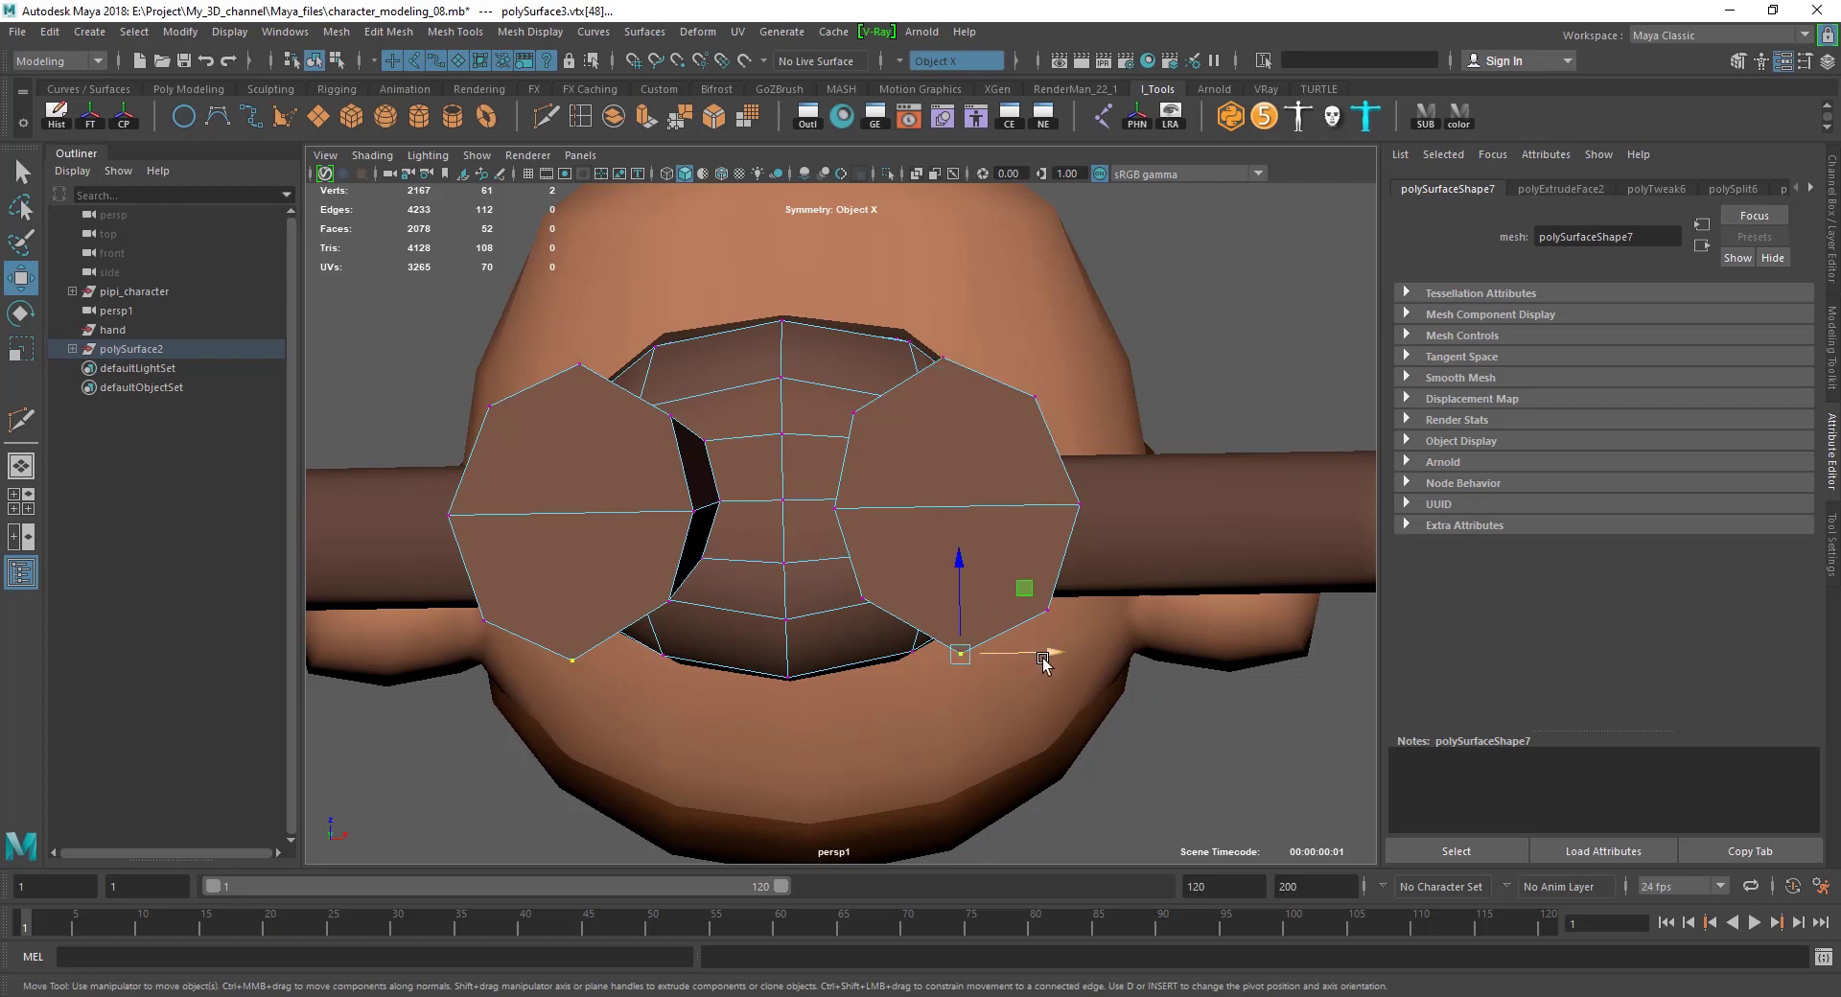
key("F8")
key("F8")
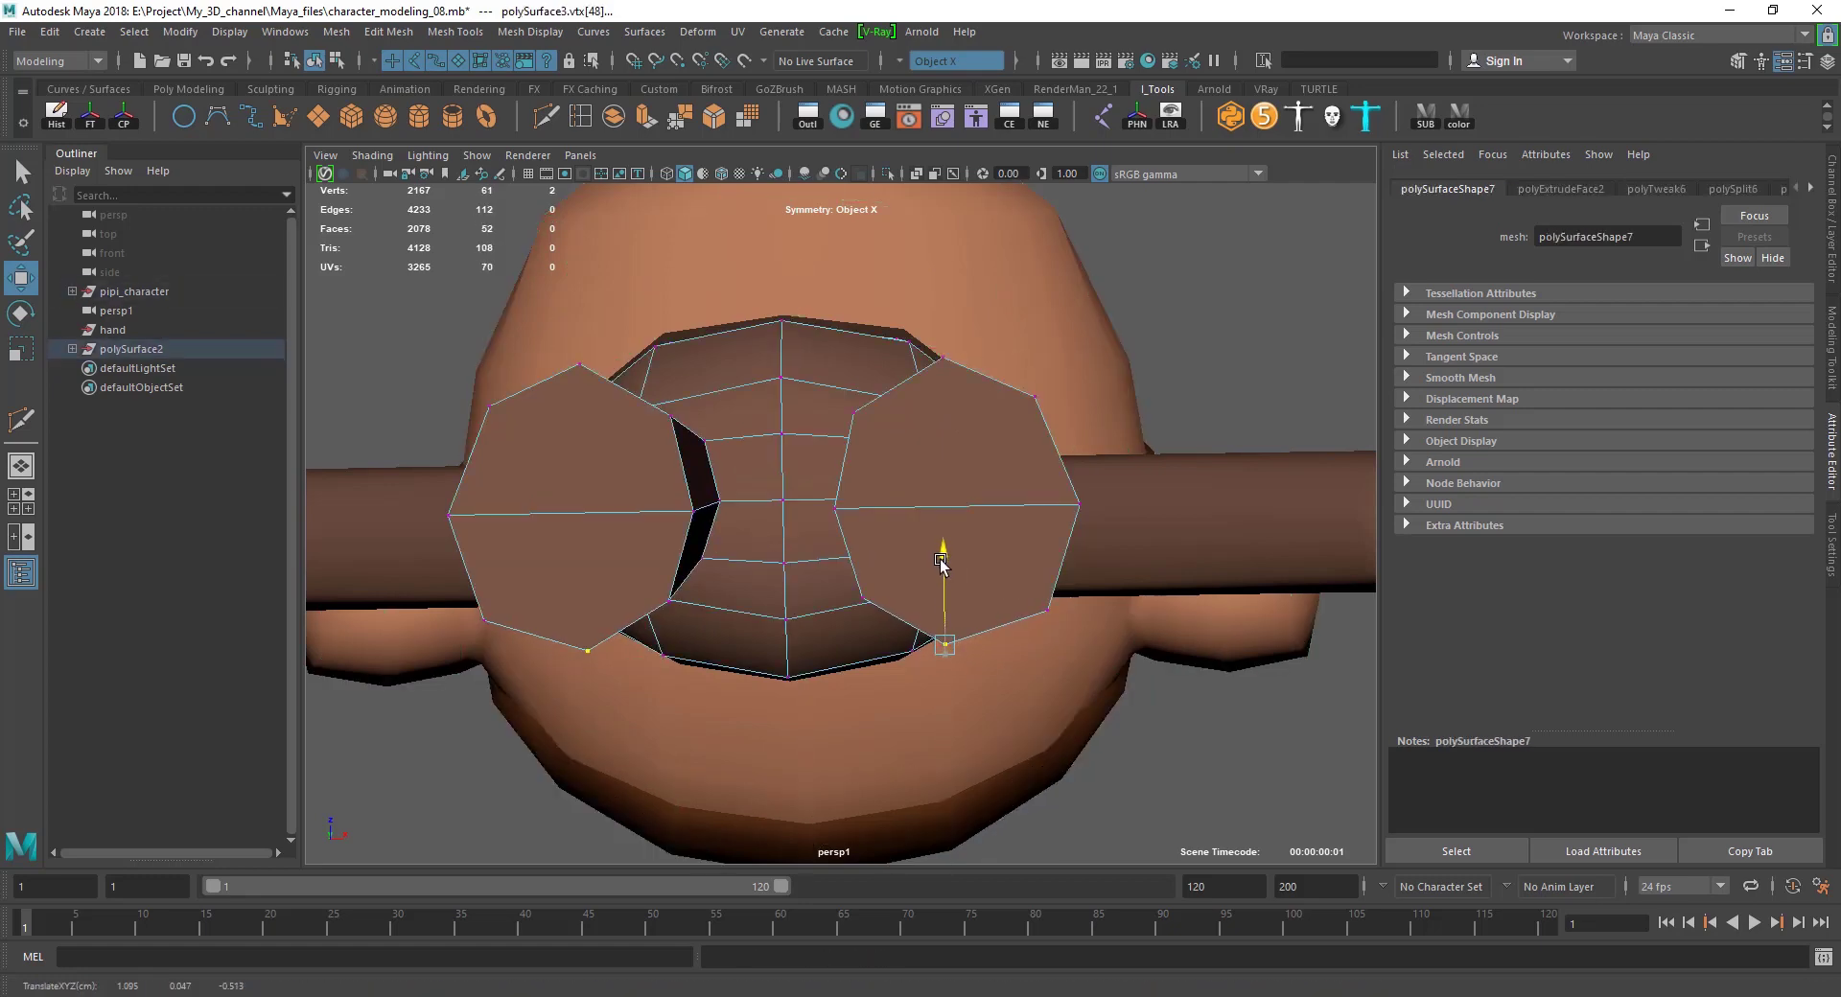
left_click_drag(941, 564, 1011, 537, "alt")
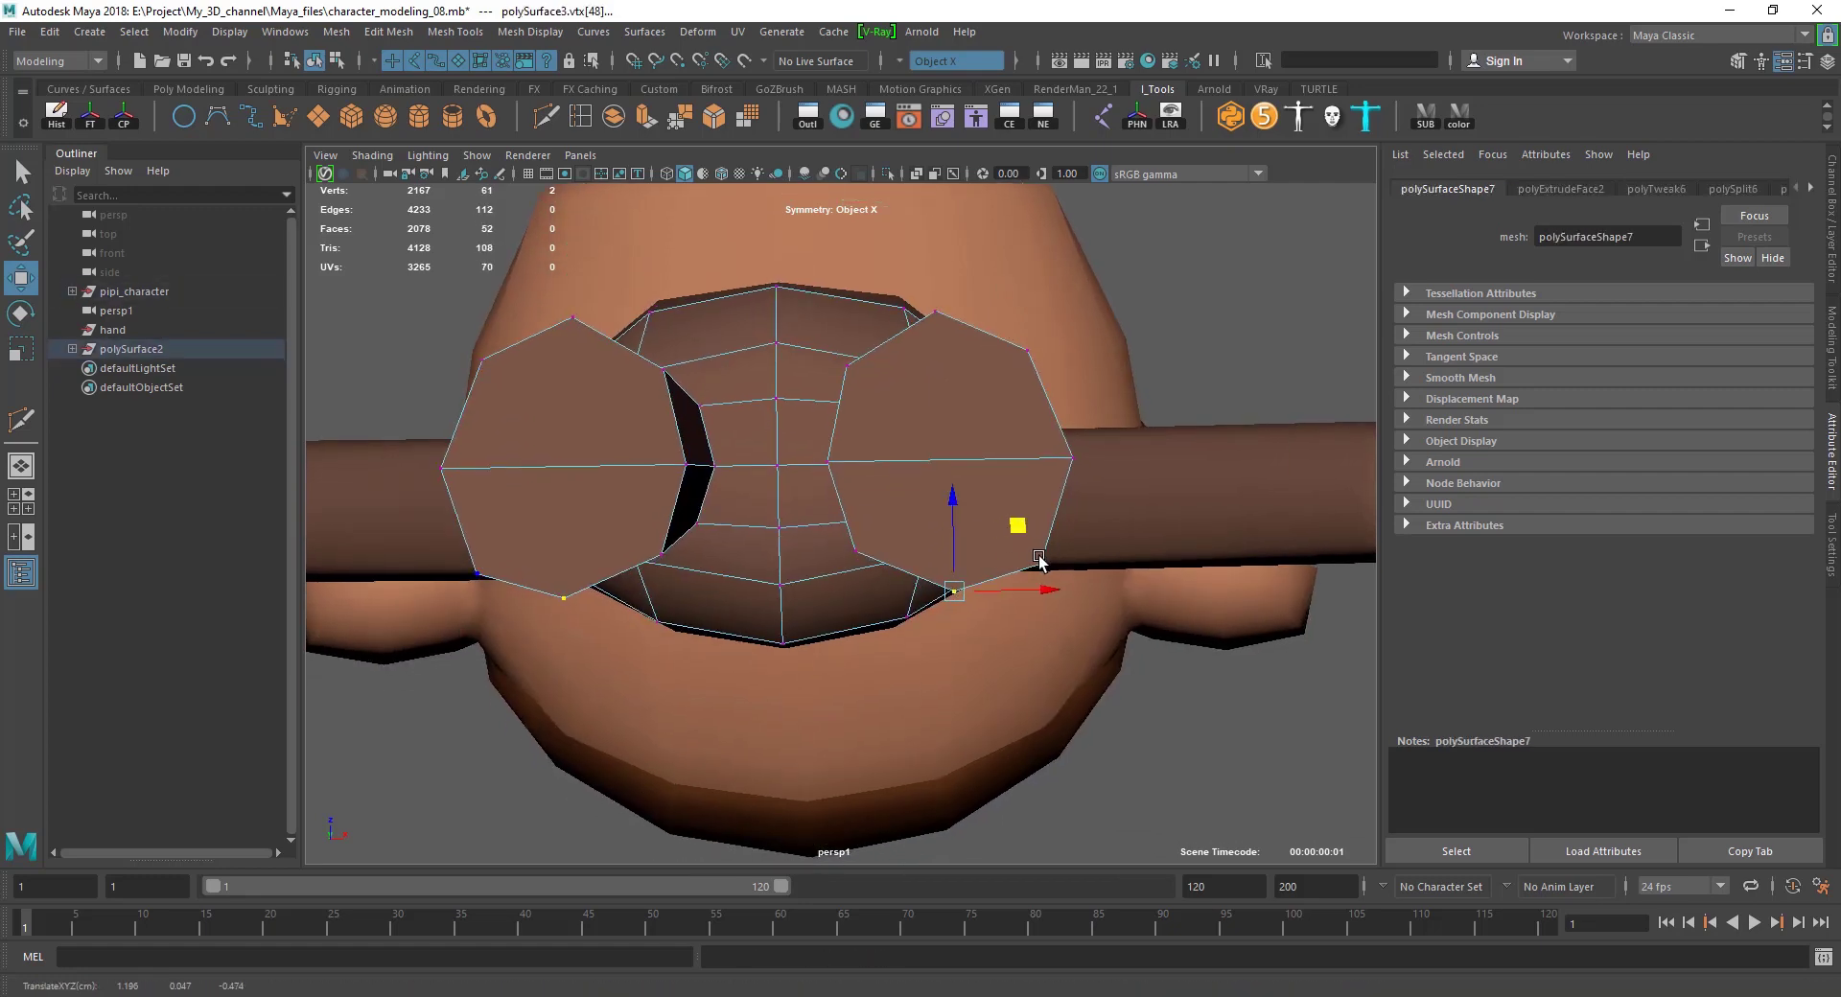
left_click(1039, 558)
left_click(1027, 351, "shift")
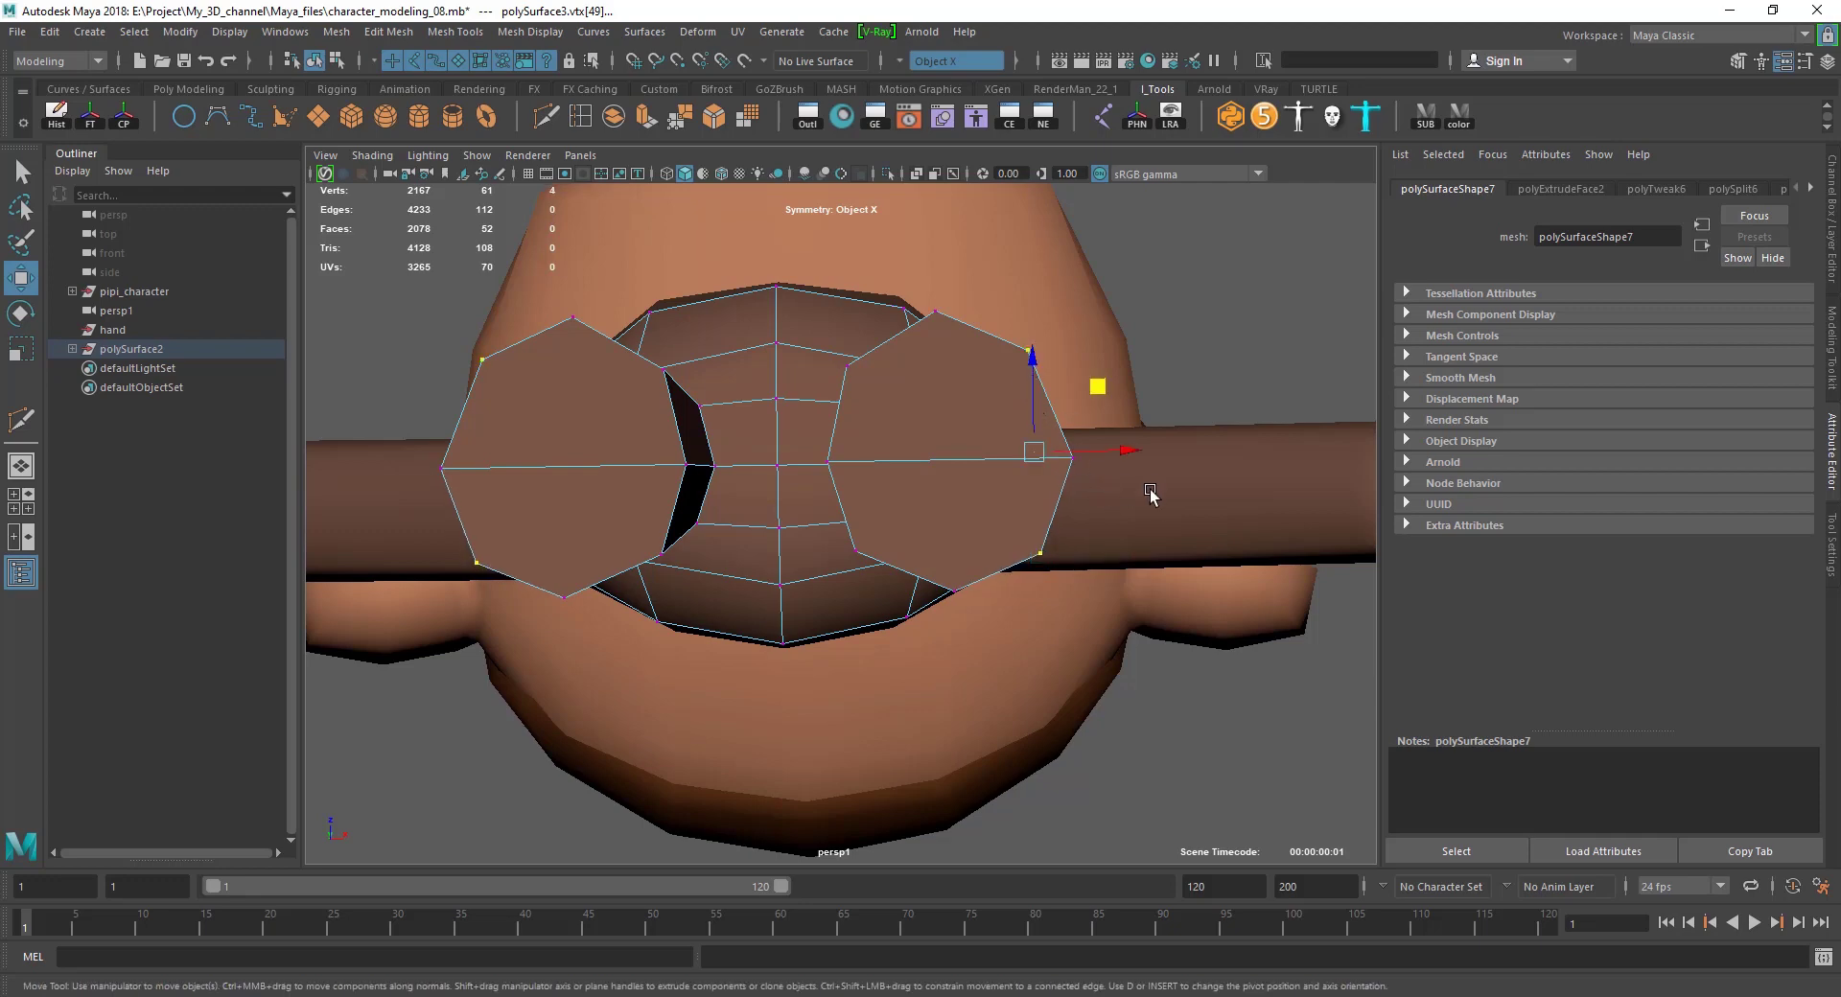
key("r")
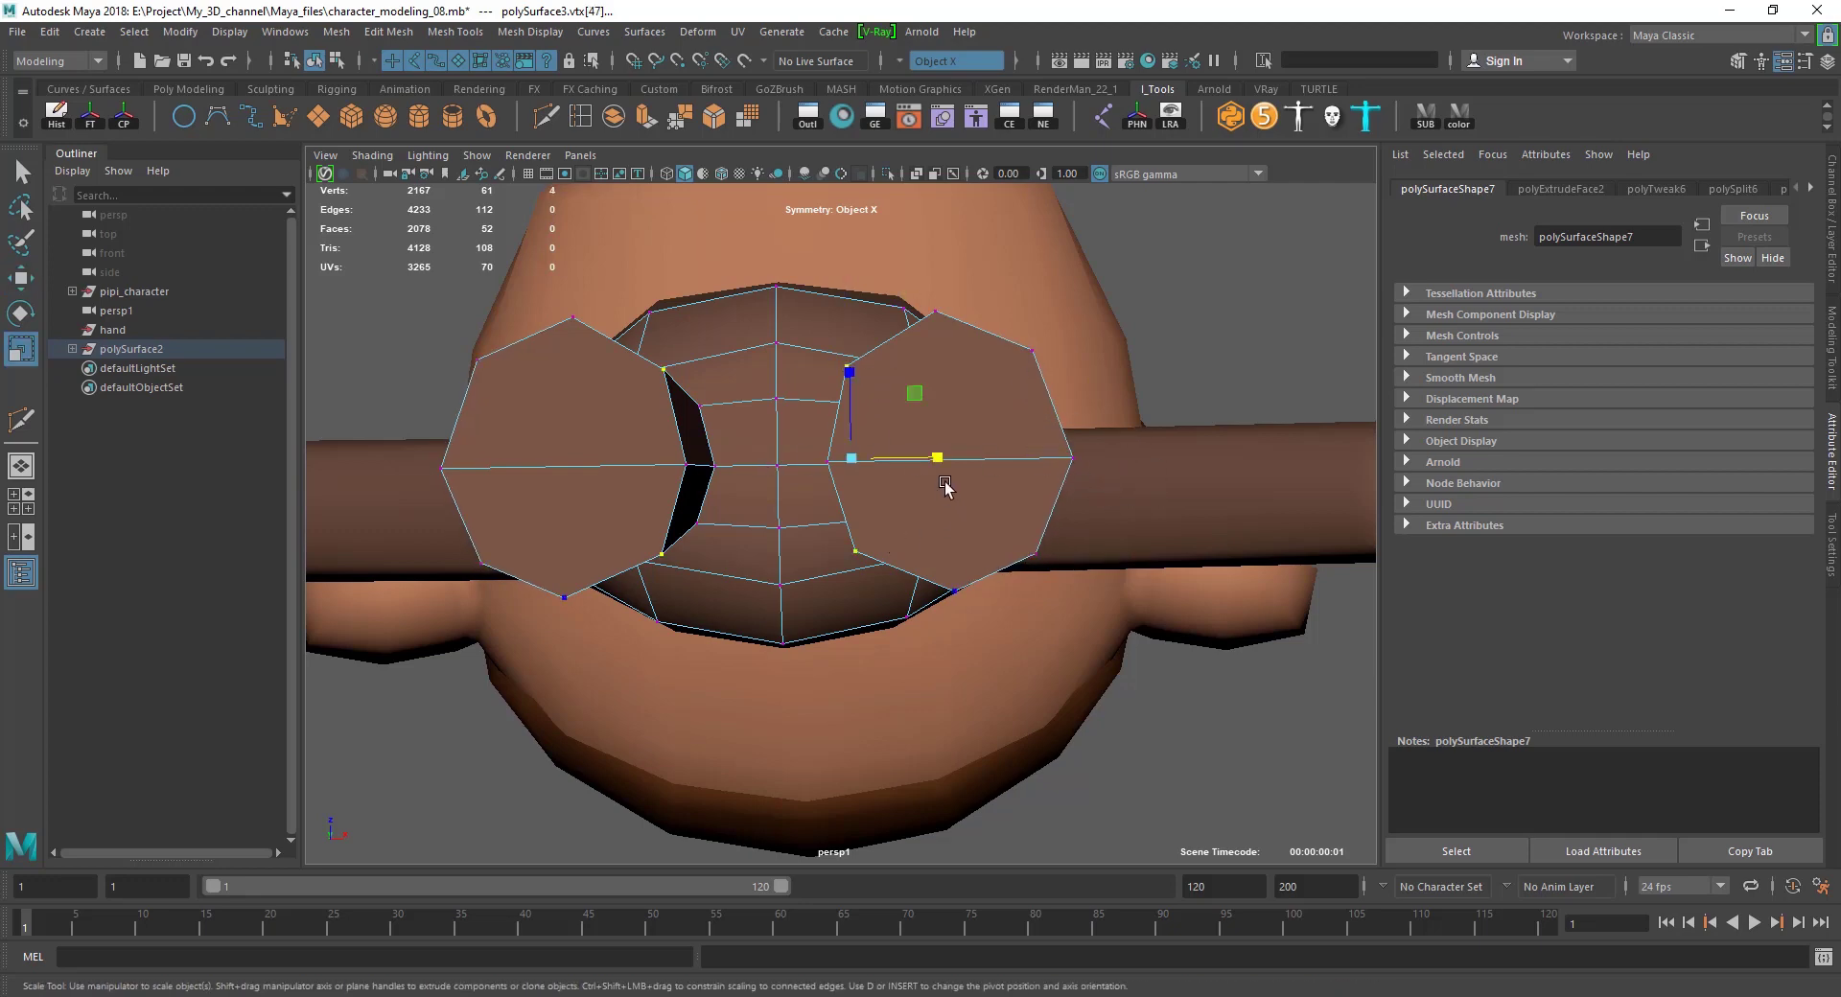
middle_click_drag(945, 487, 535, 460)
Flatten the upper cap vertices into a line and pull the side vertices closer horizontally.
left_click(1018, 362)
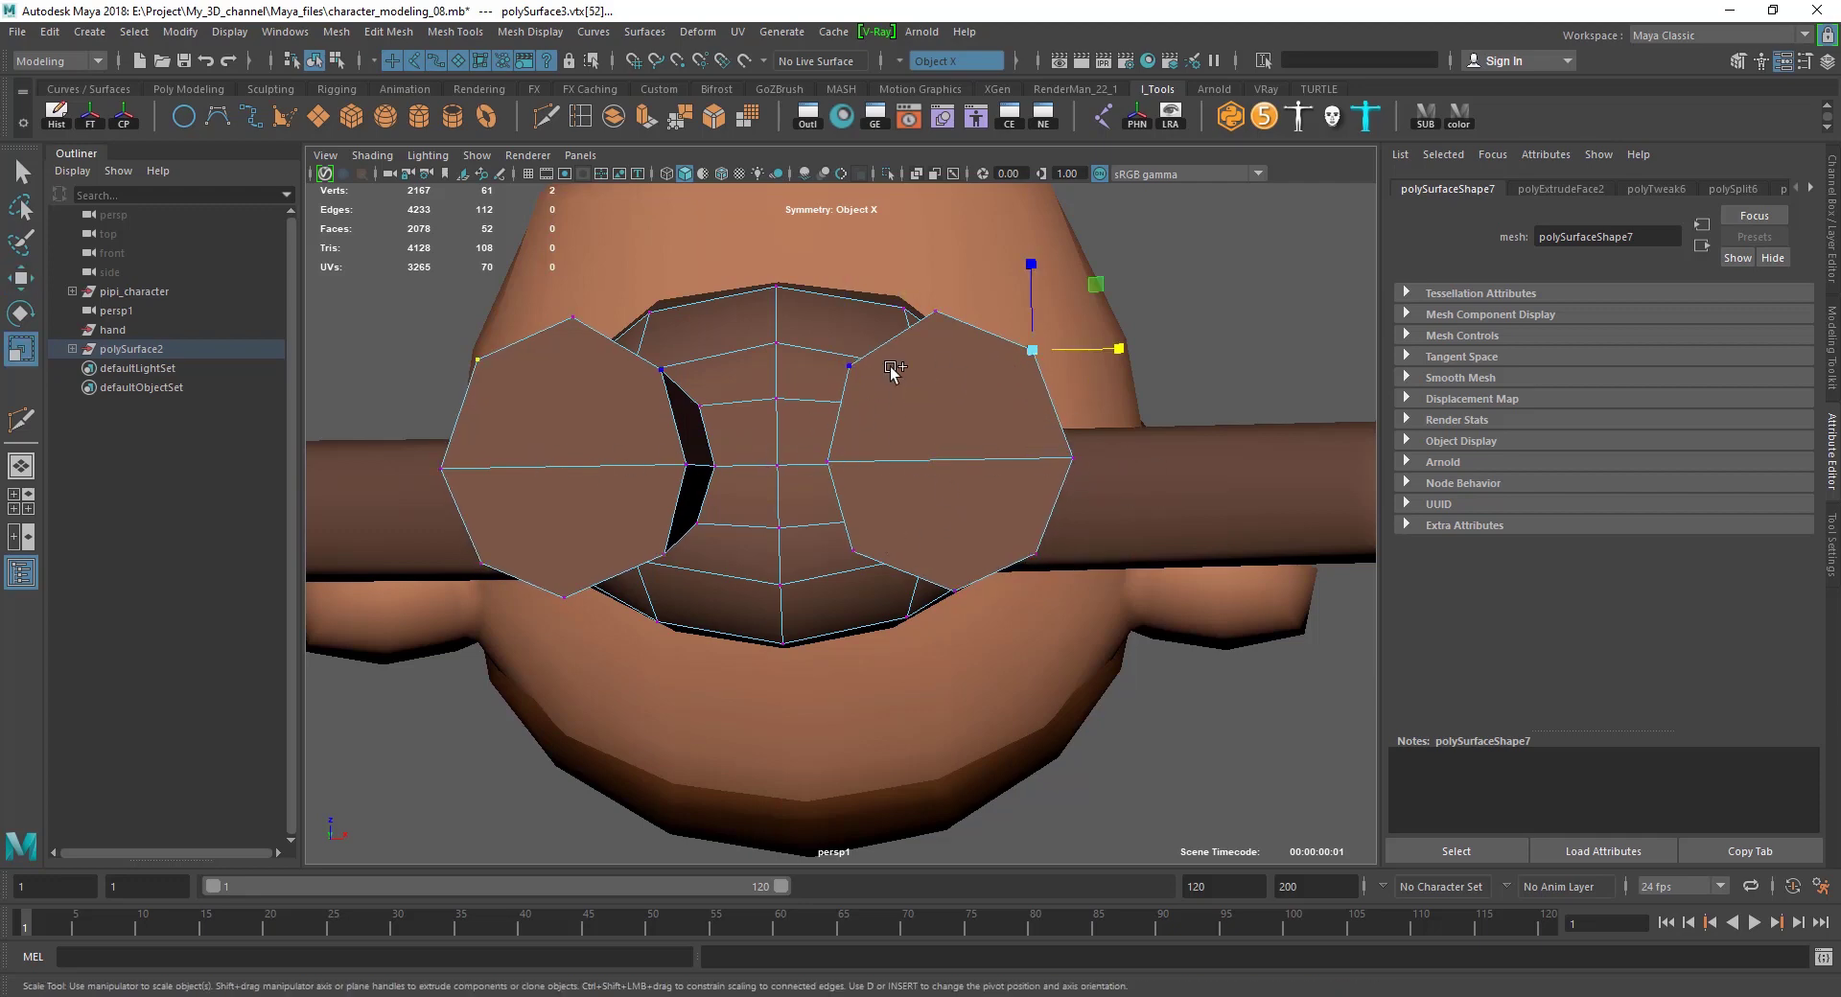
left_click_drag(957, 287, 908, 611)
left_click(884, 558)
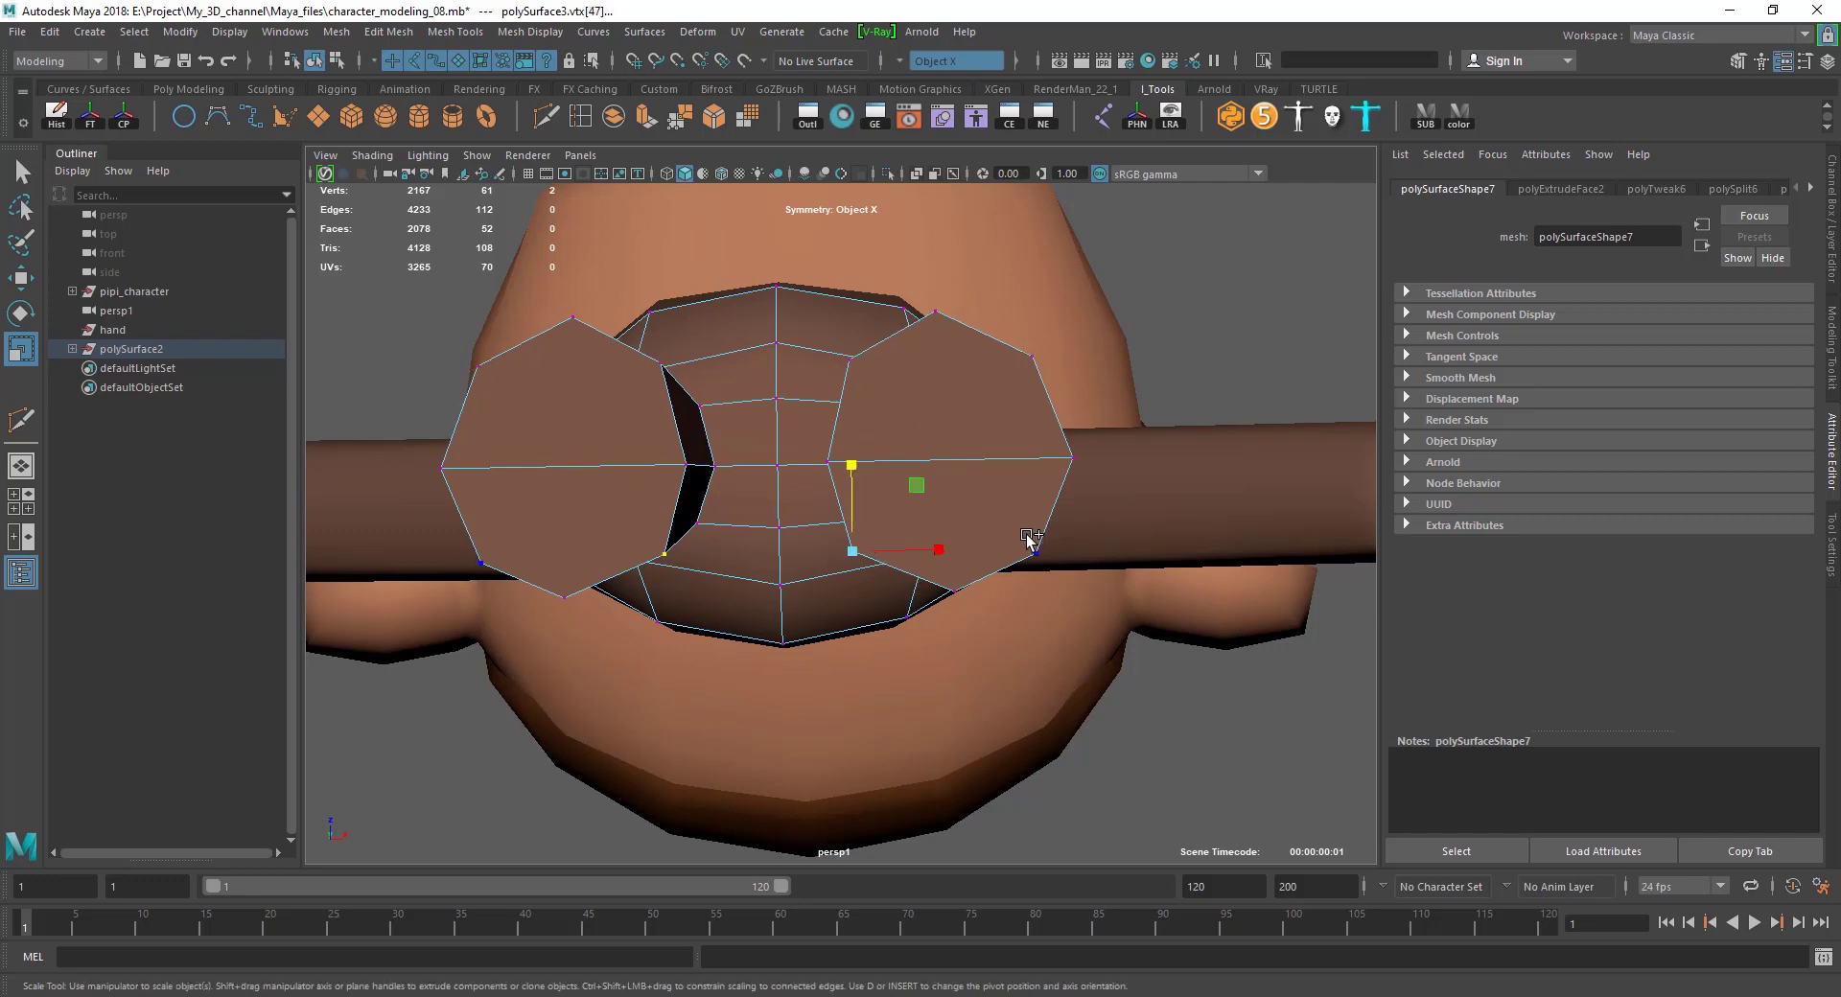
left_click(946, 464)
left_click(1061, 465)
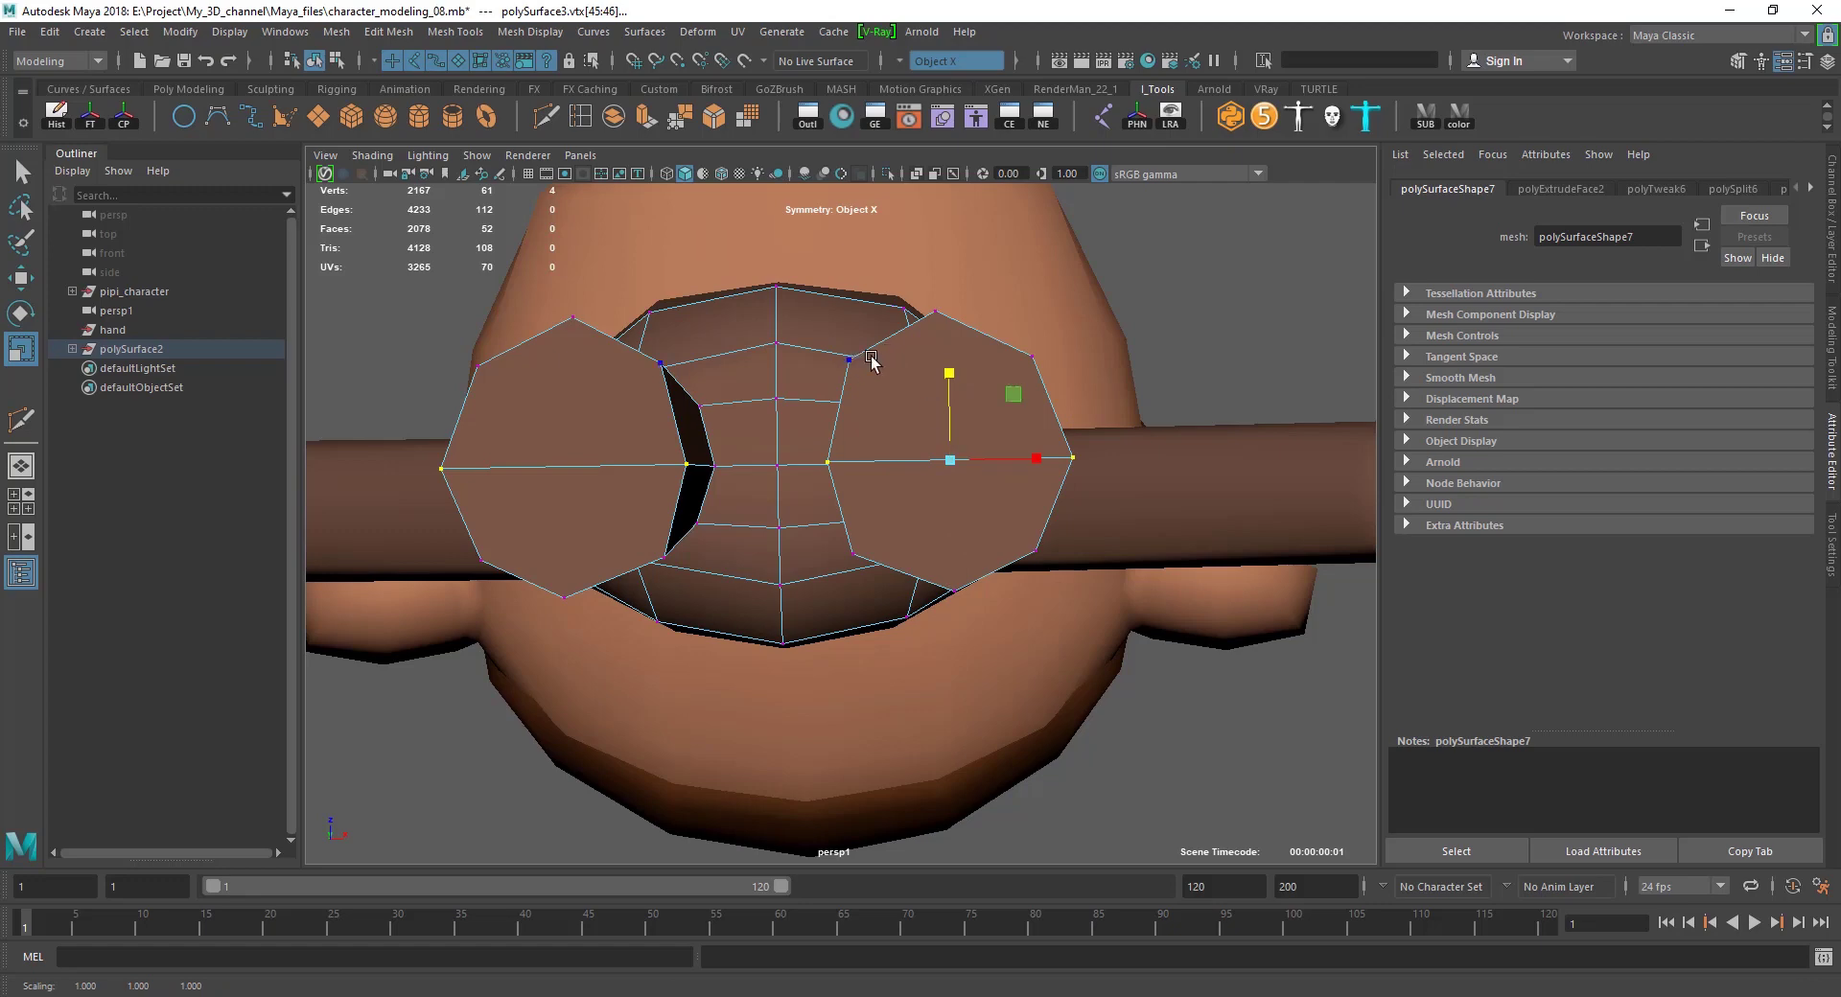
left_click(926, 324)
left_click_drag(1030, 454, 748, 470)
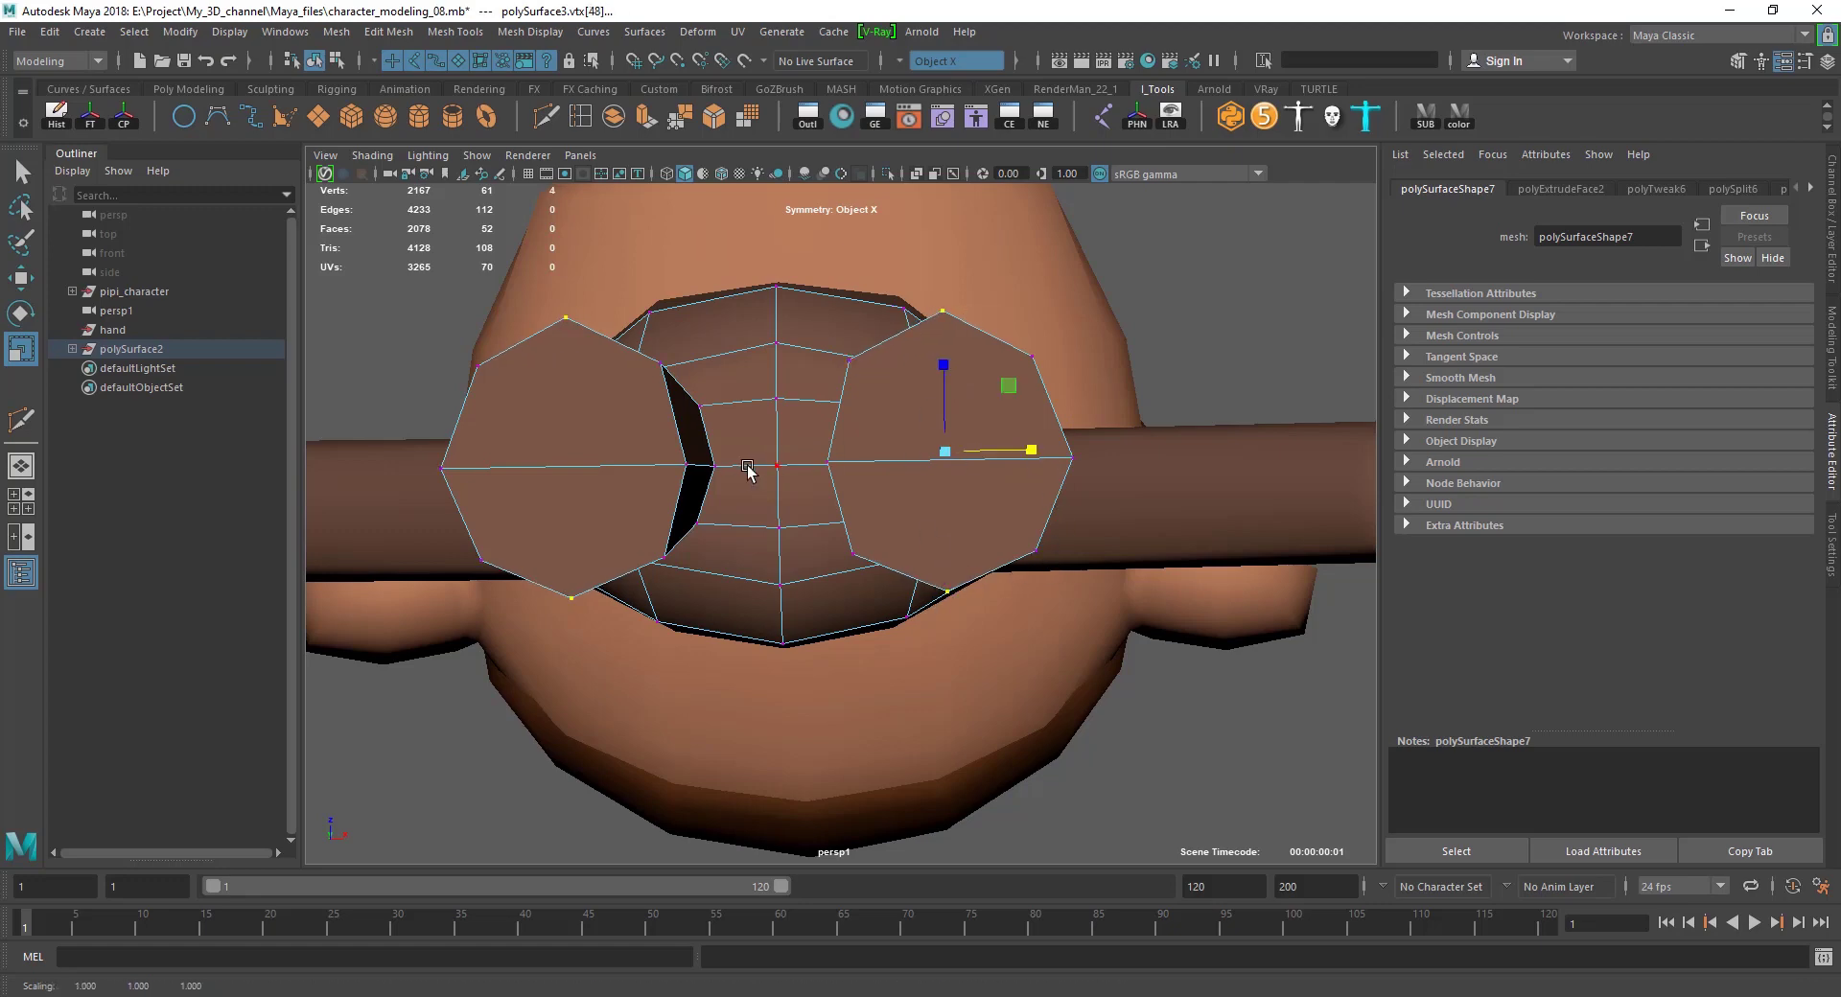
left_click(842, 445)
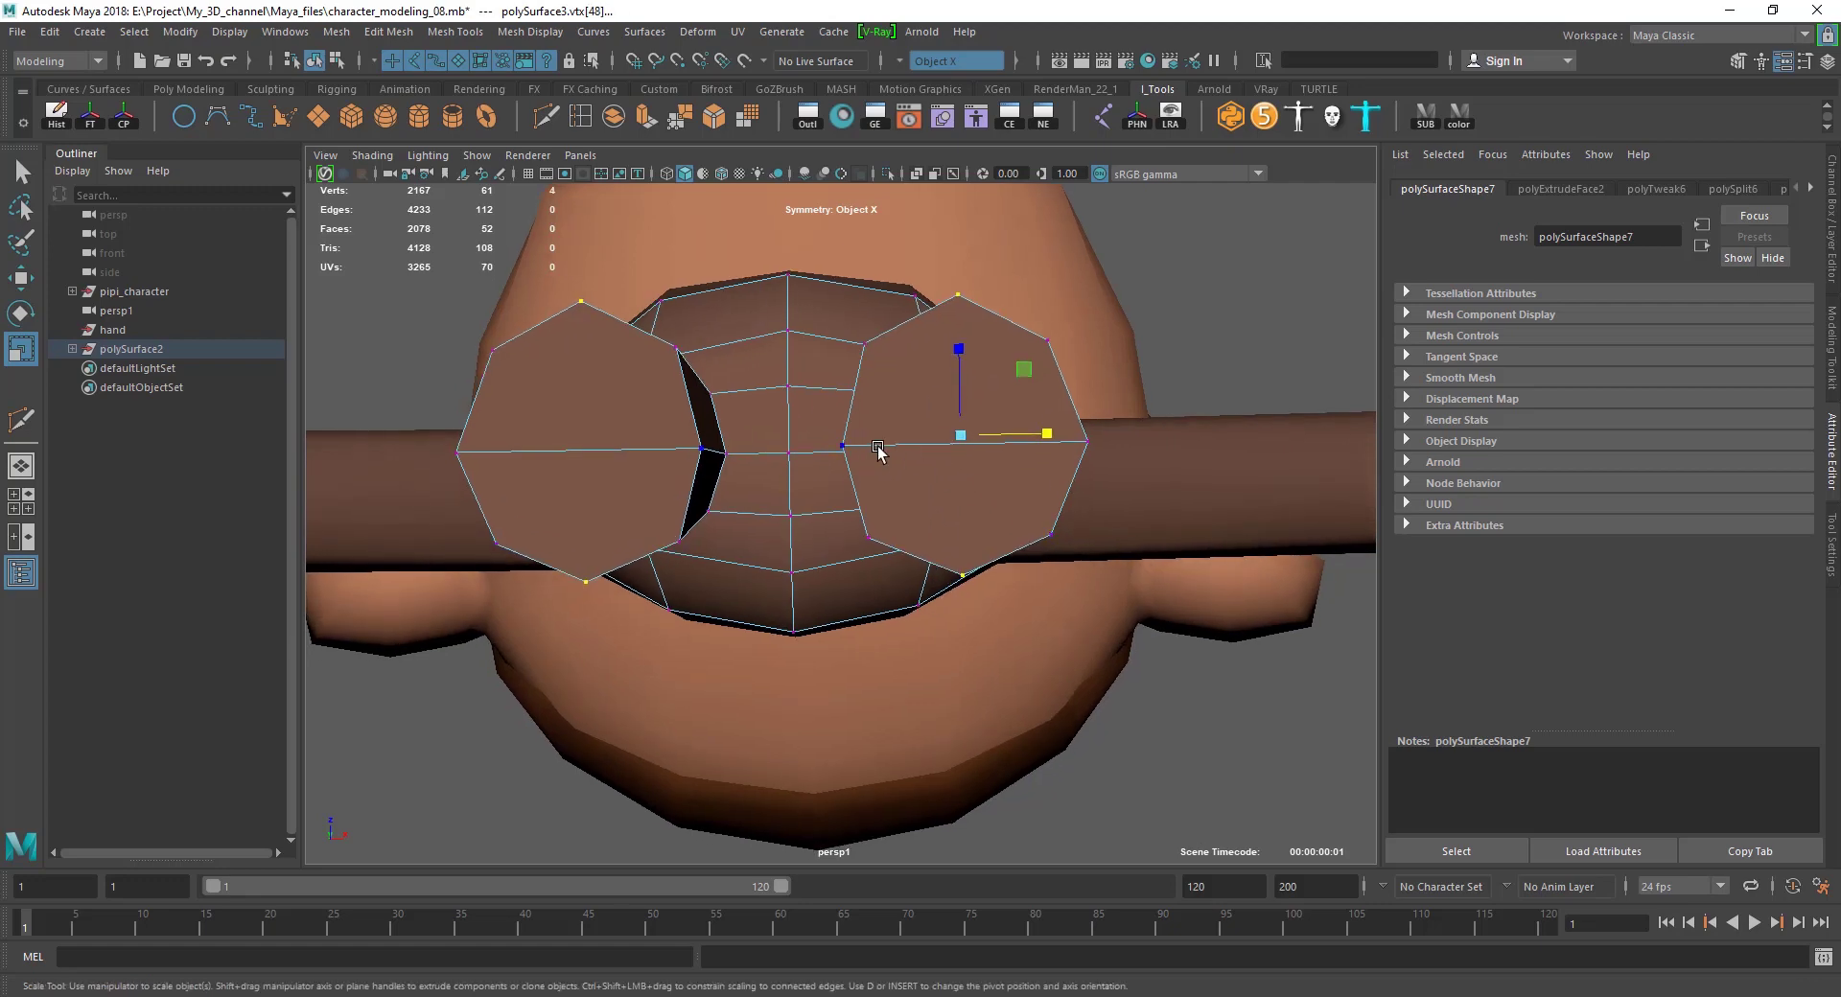
key("w")
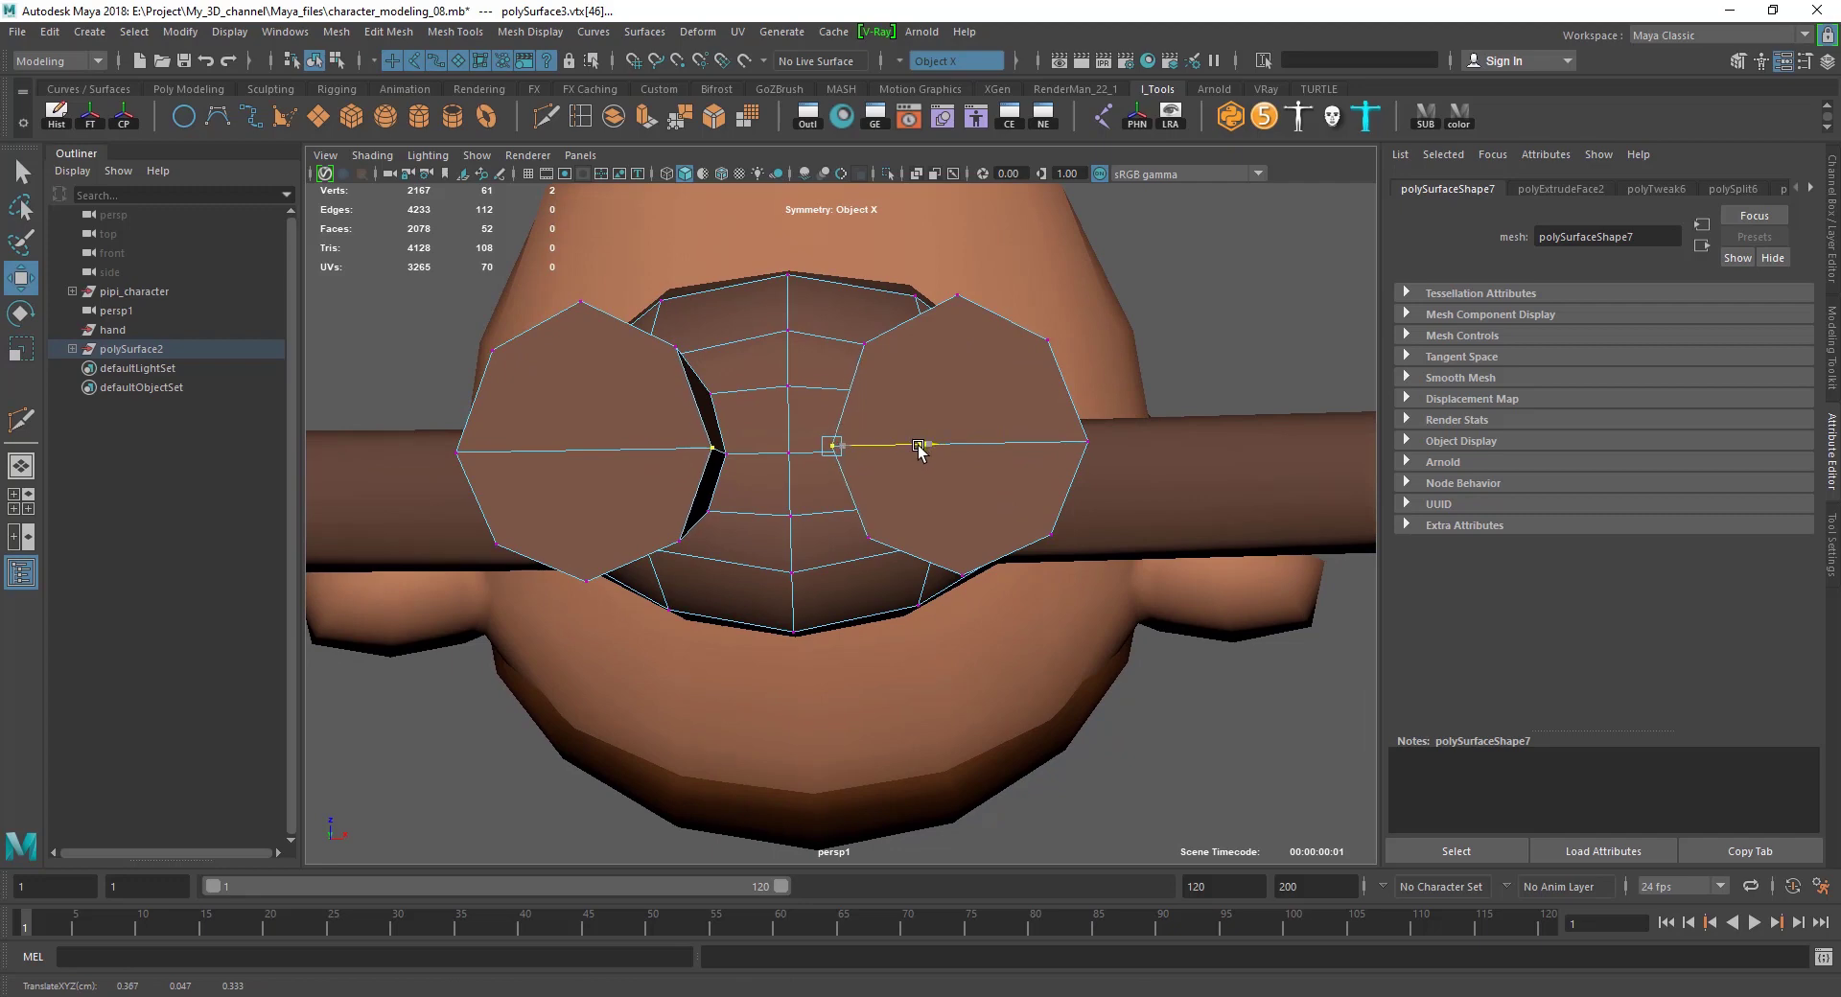
Squash the lower-half faces of both leg caps slightly vertically.
key("F11")
left_click(988, 384)
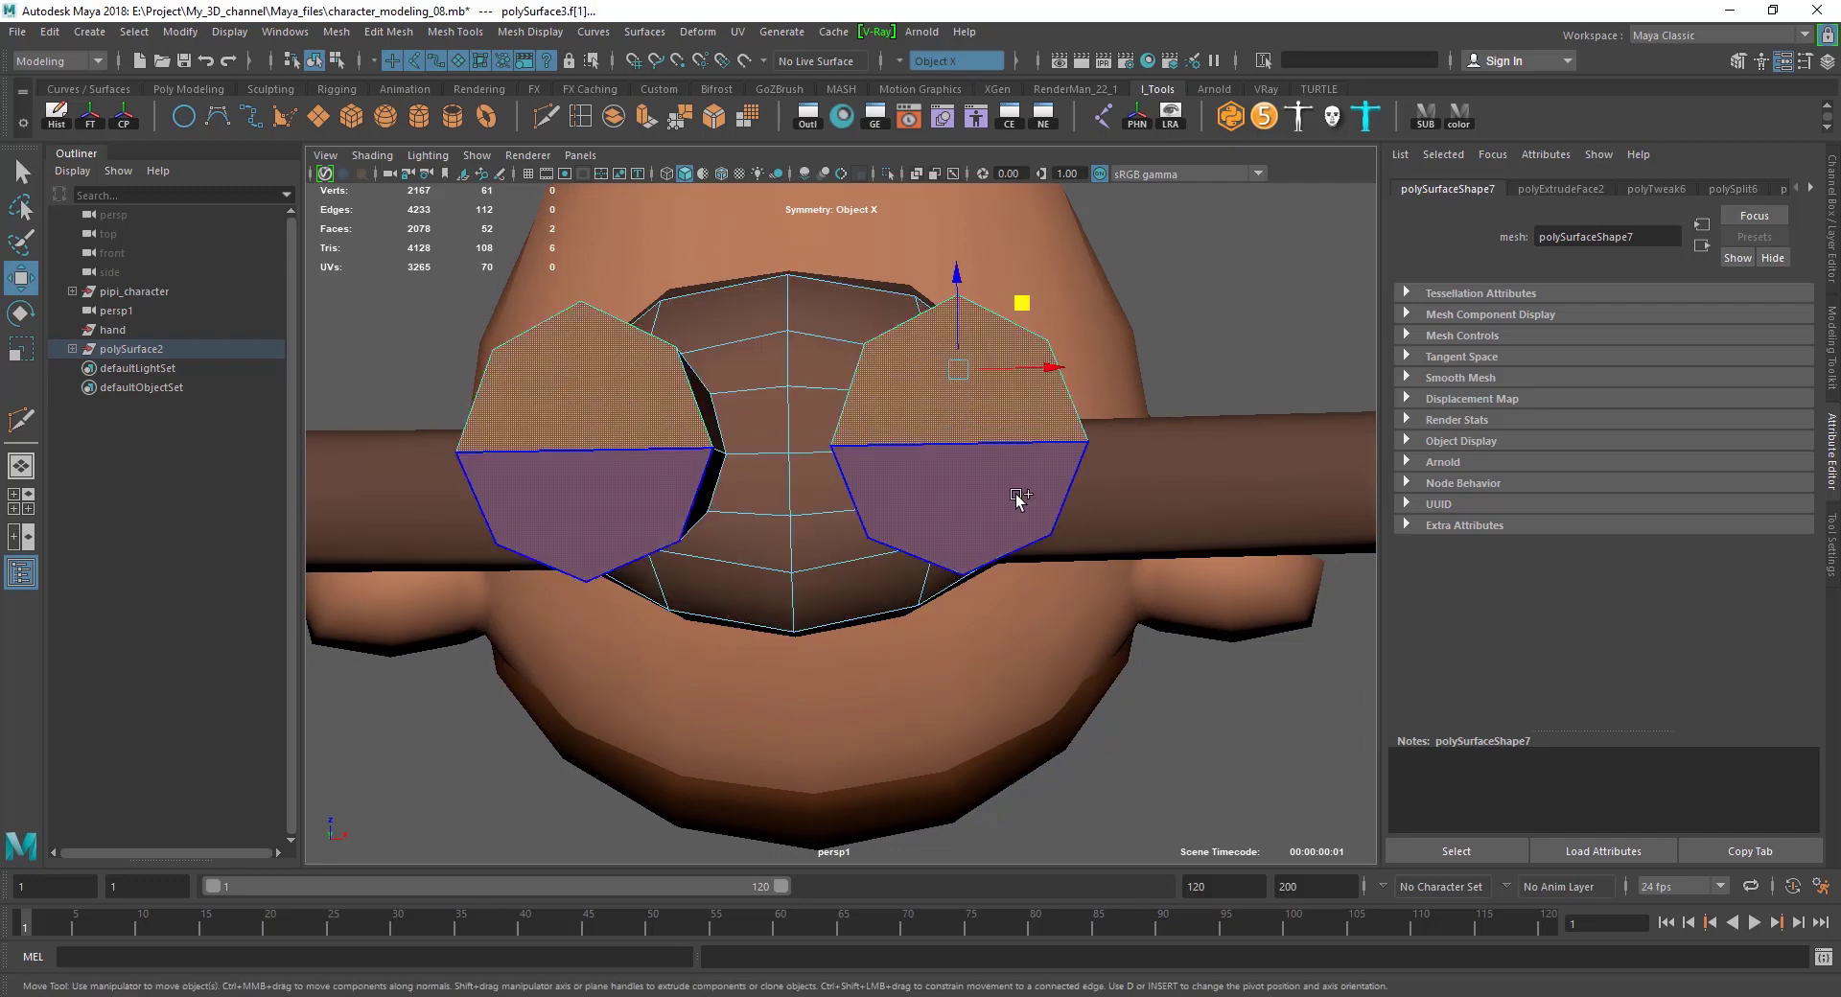
left_click(959, 505, "shift")
key("r")
left_click_drag(962, 375, 956, 356)
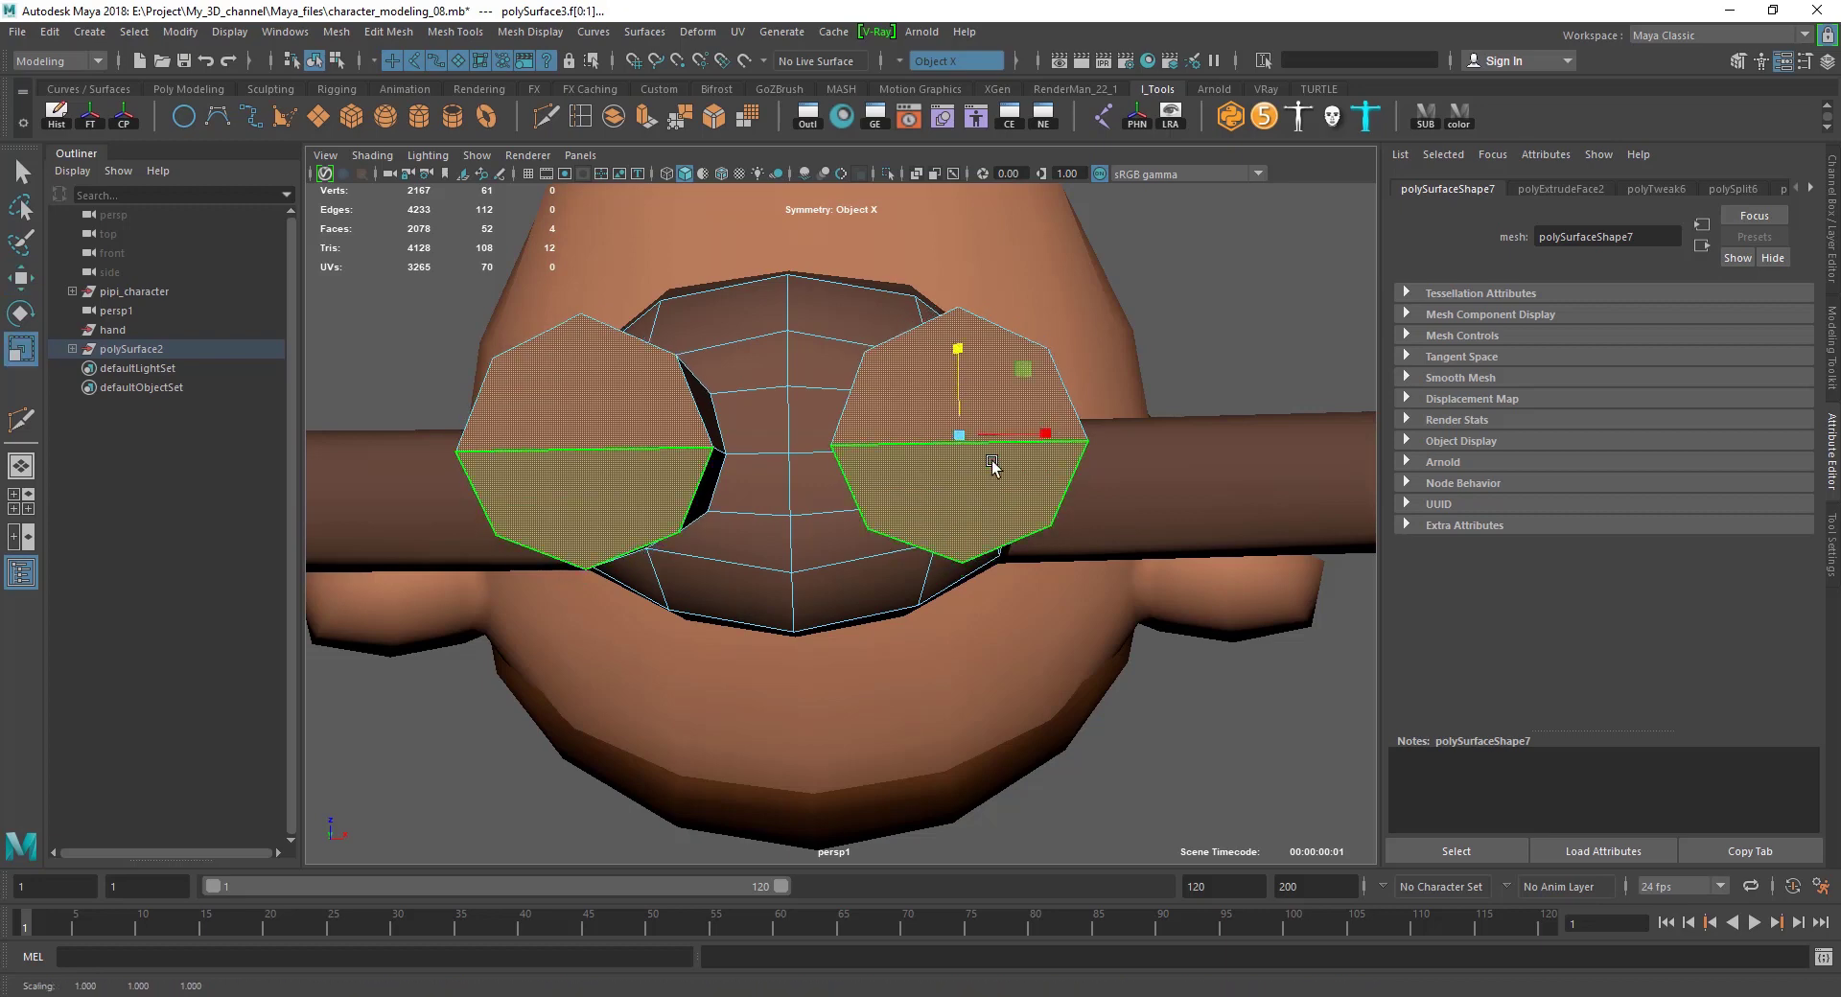
Check the right cap's top and side vertices, then return to a front view of the legs.
key("F9")
left_click(961, 313)
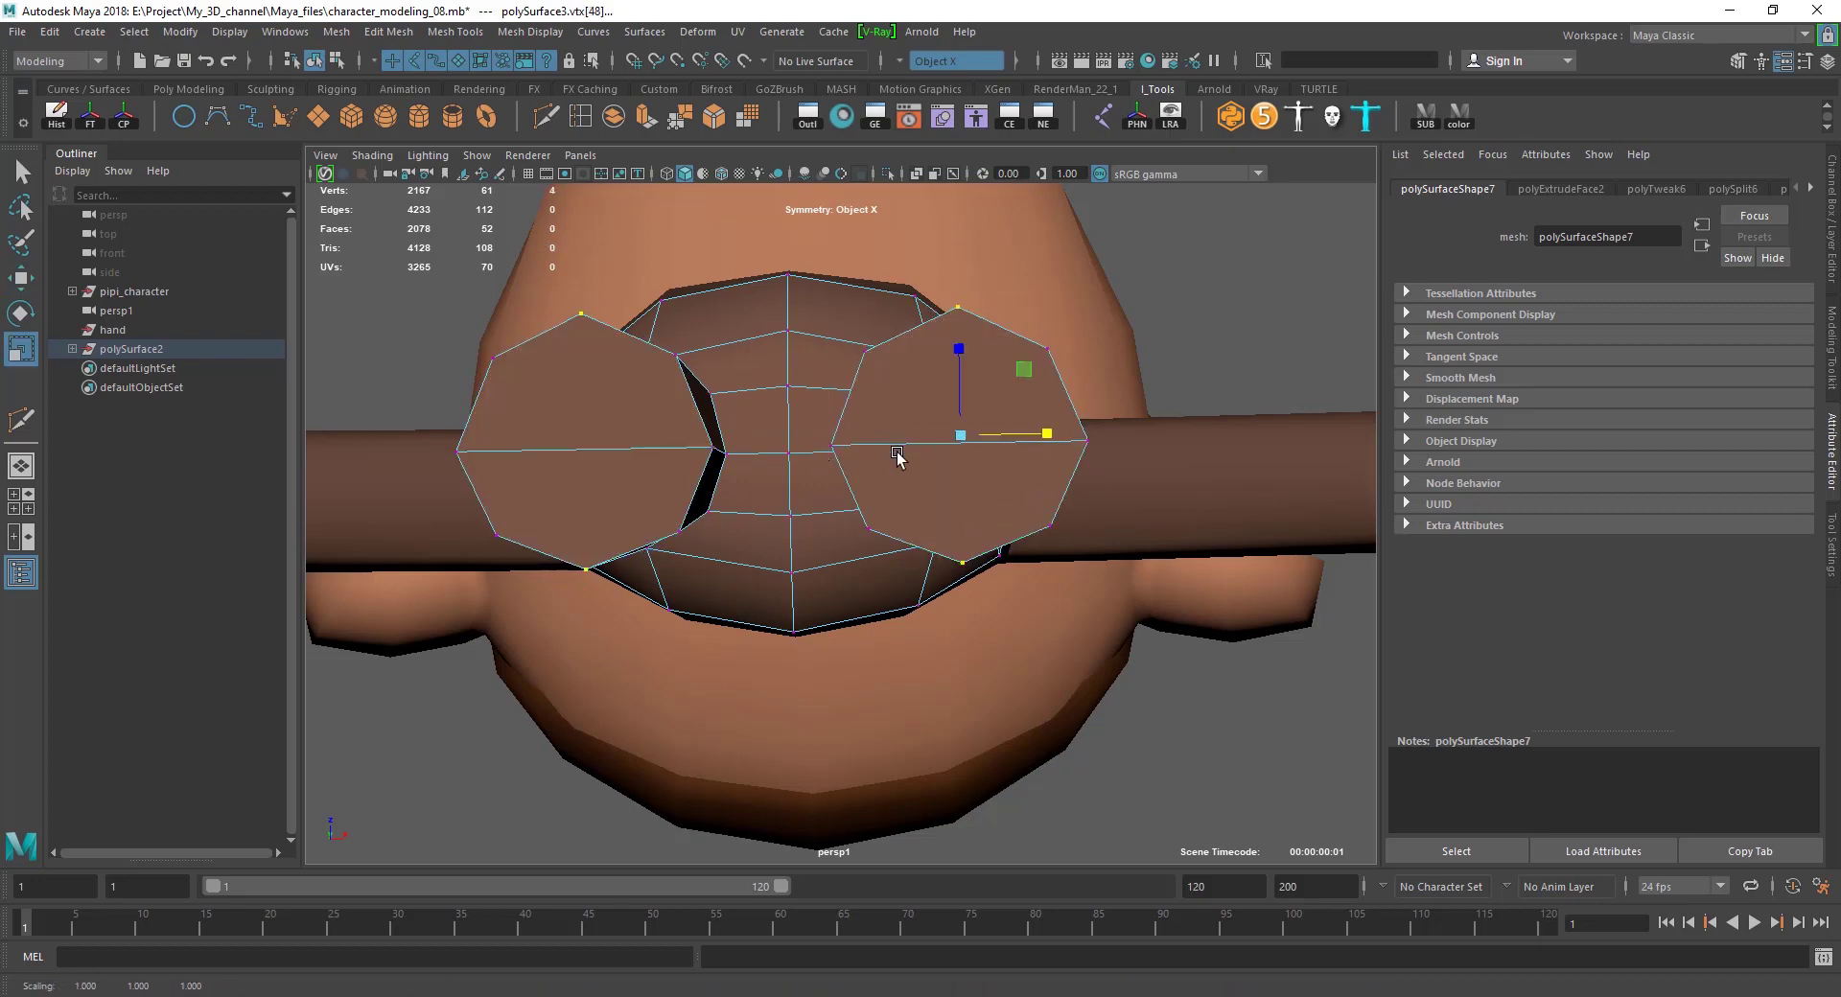
left_click(1085, 445)
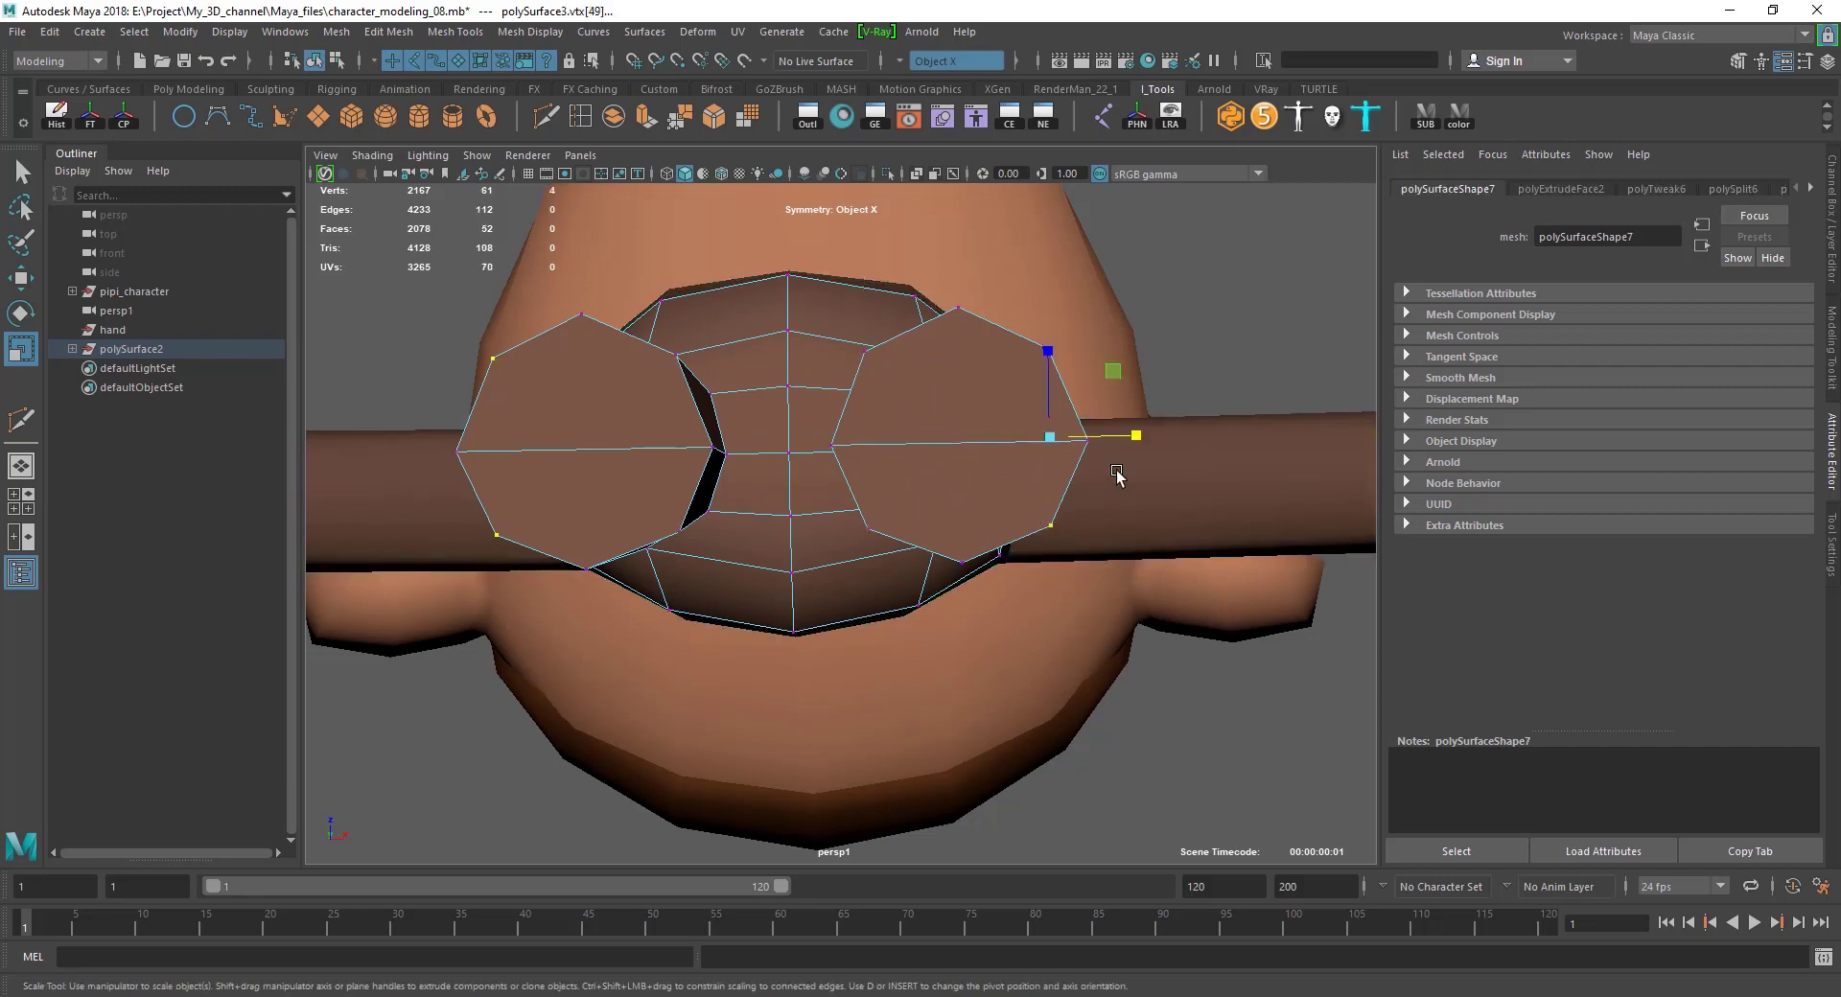
left_click(1047, 350)
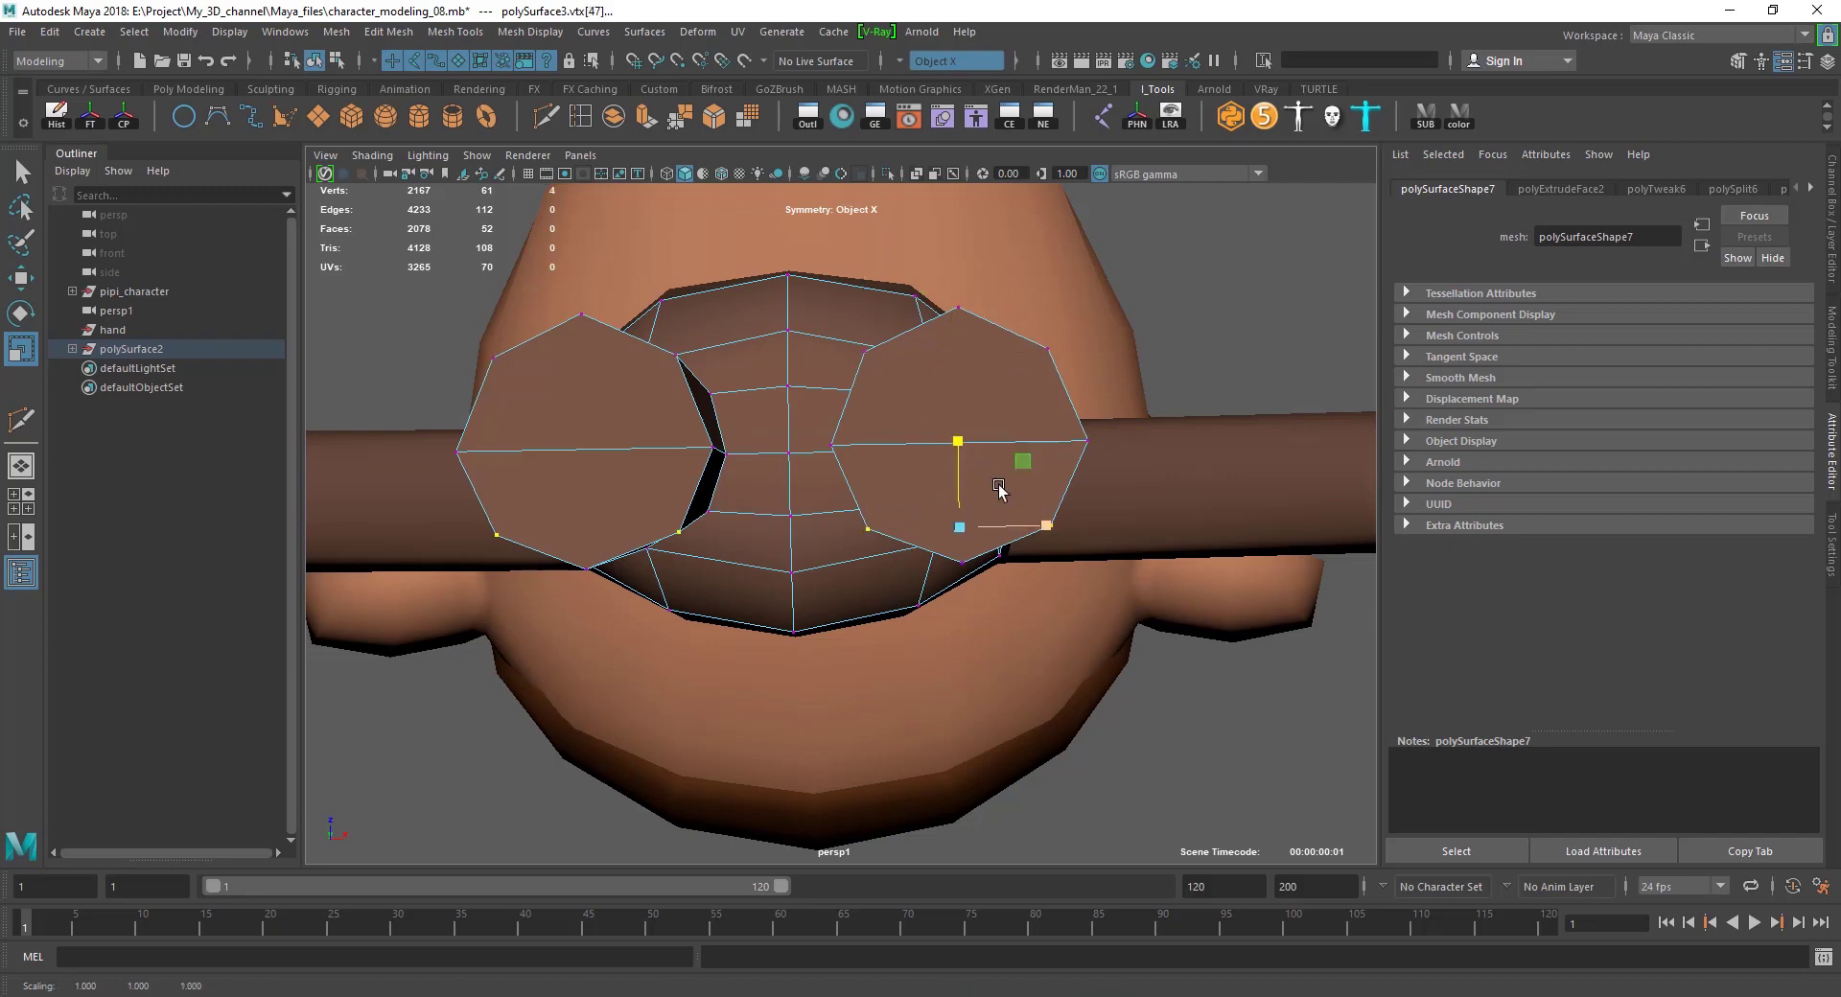
left_click(1051, 402)
scroll(957, 500, "down", 5)
mouse_move(957, 500)
left_mouse_down("alt")
mouse_move(953, 646)
mouse_move(913, 622)
mouse_move(924, 637)
left_mouse_up("alt")
Slide a crotch vertex beside the leg gap slightly outward and sideways.
left_click(875, 525)
scroll(921, 575, "up", 4)
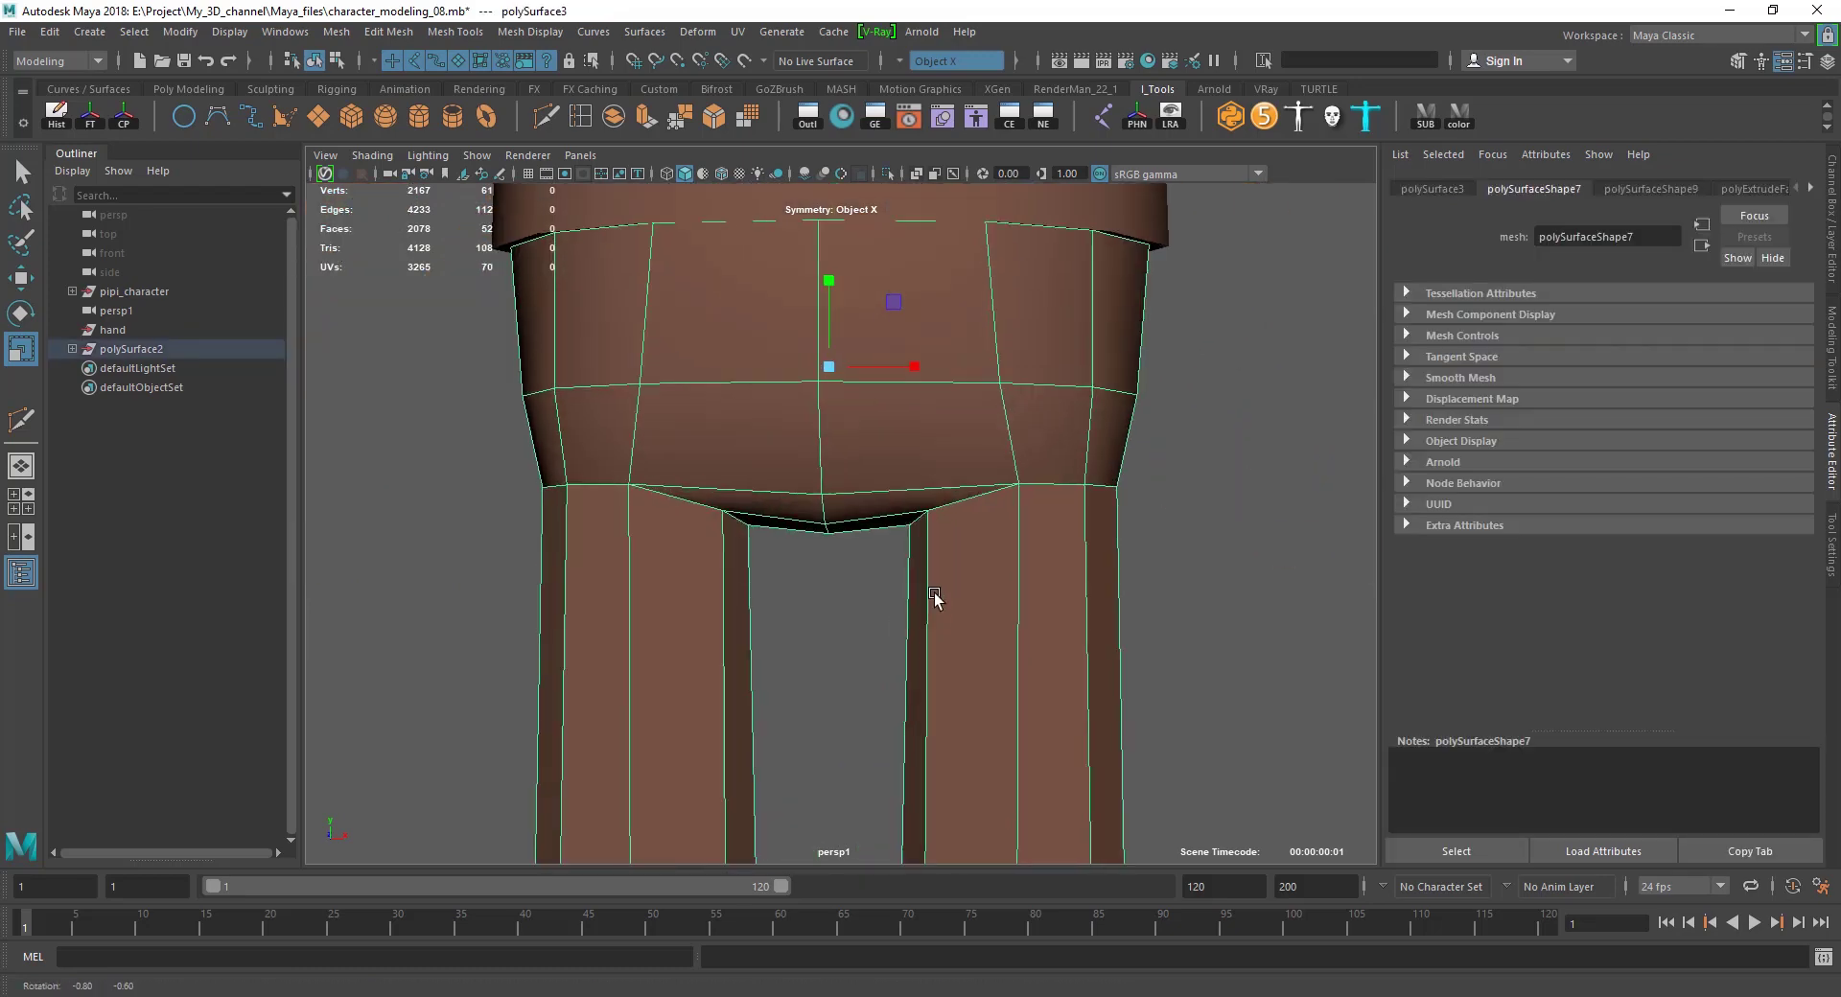
scroll(913, 508, "up", 2)
key("w")
scroll(1002, 514, "up", 2)
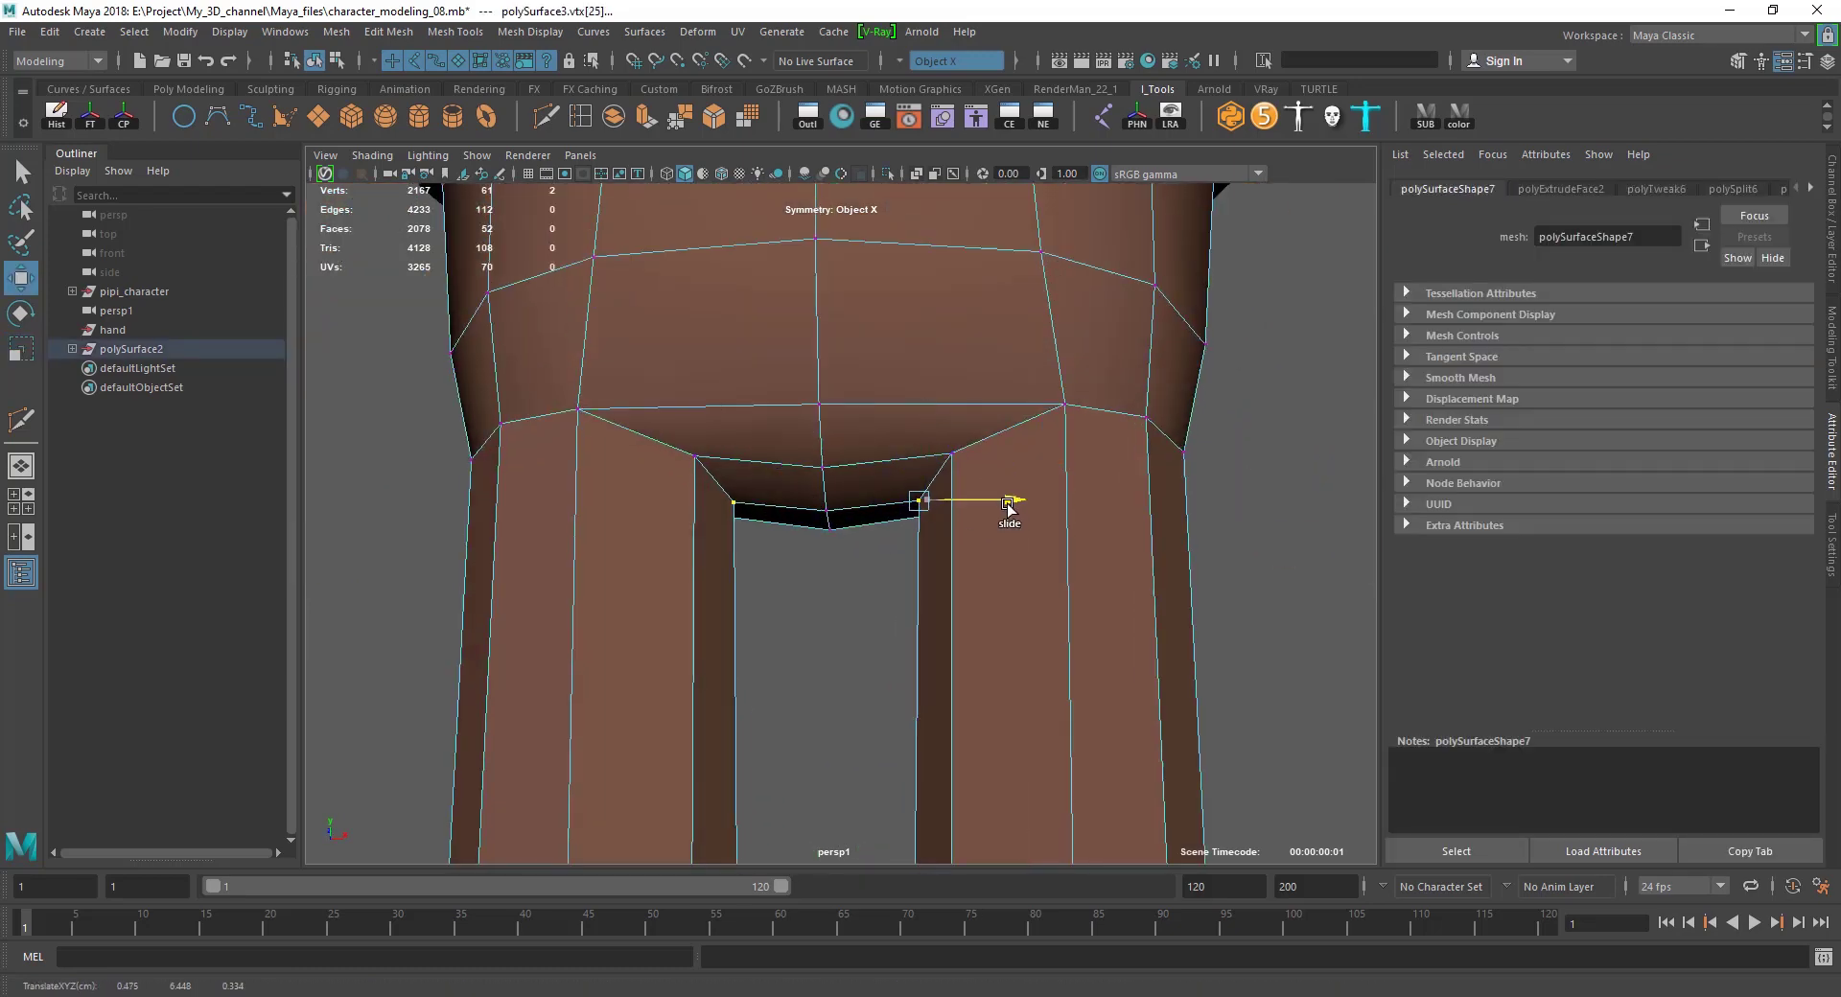
left_click(959, 466)
left_click_drag(1032, 458, 1029, 461)
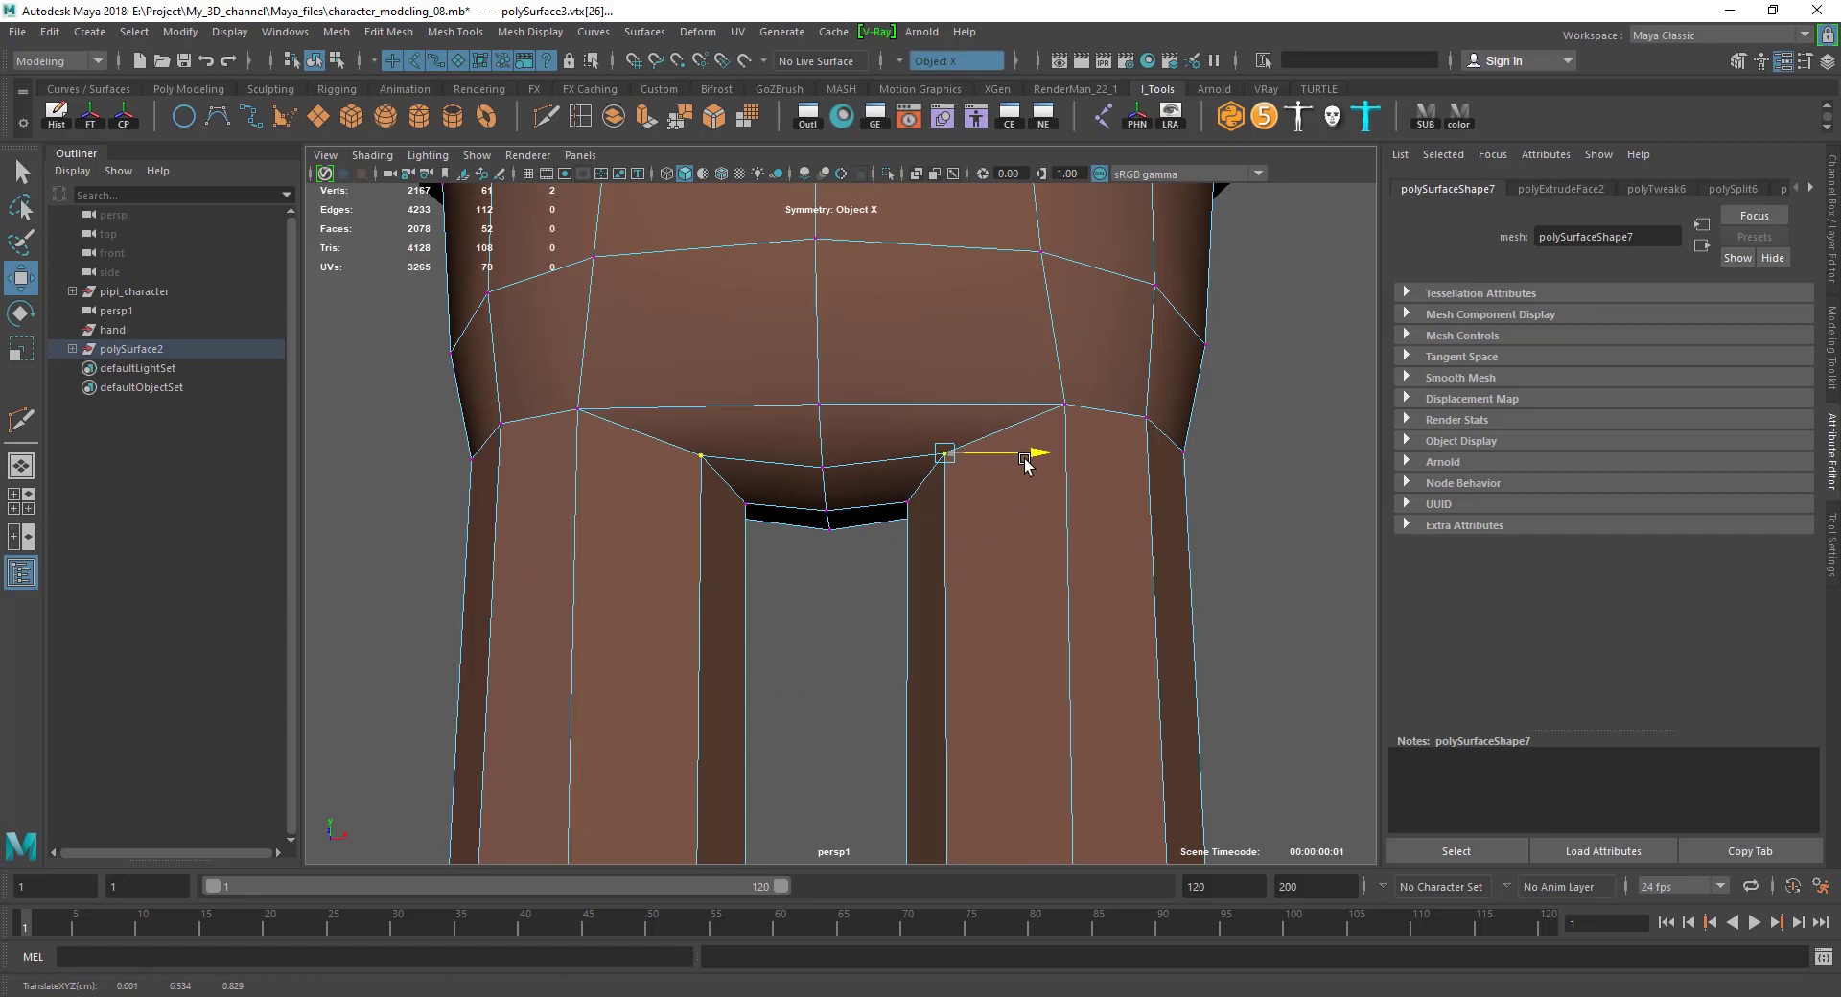
mouse_move(1019, 692)
left_mouse_down("alt")
mouse_move(1017, 498)
mouse_move(1037, 522)
mouse_move(968, 575)
left_mouse_up("alt")
Inspect the crotch from below and nudge a hip vertex slightly upward.
left_click(951, 522)
left_click(982, 564)
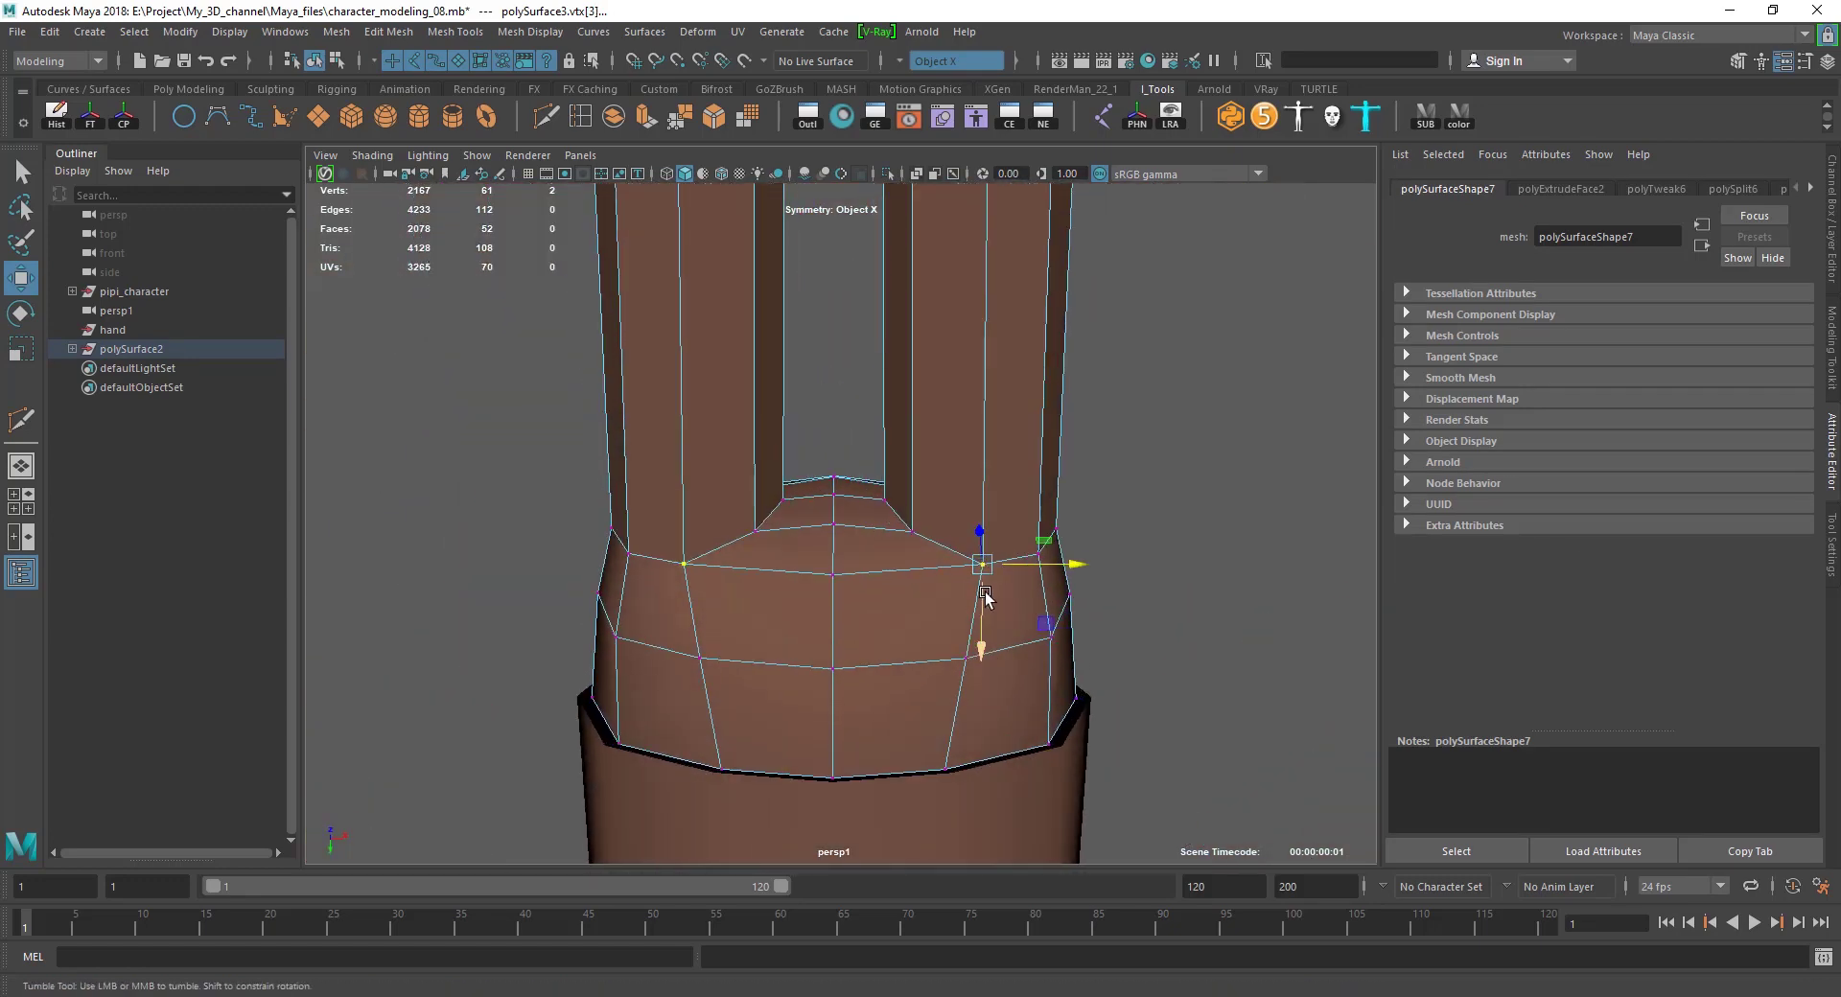
mouse_move(983, 642)
left_mouse_down("alt")
mouse_move(954, 618)
mouse_move(959, 666)
left_mouse_up("alt")
left_click(1069, 628)
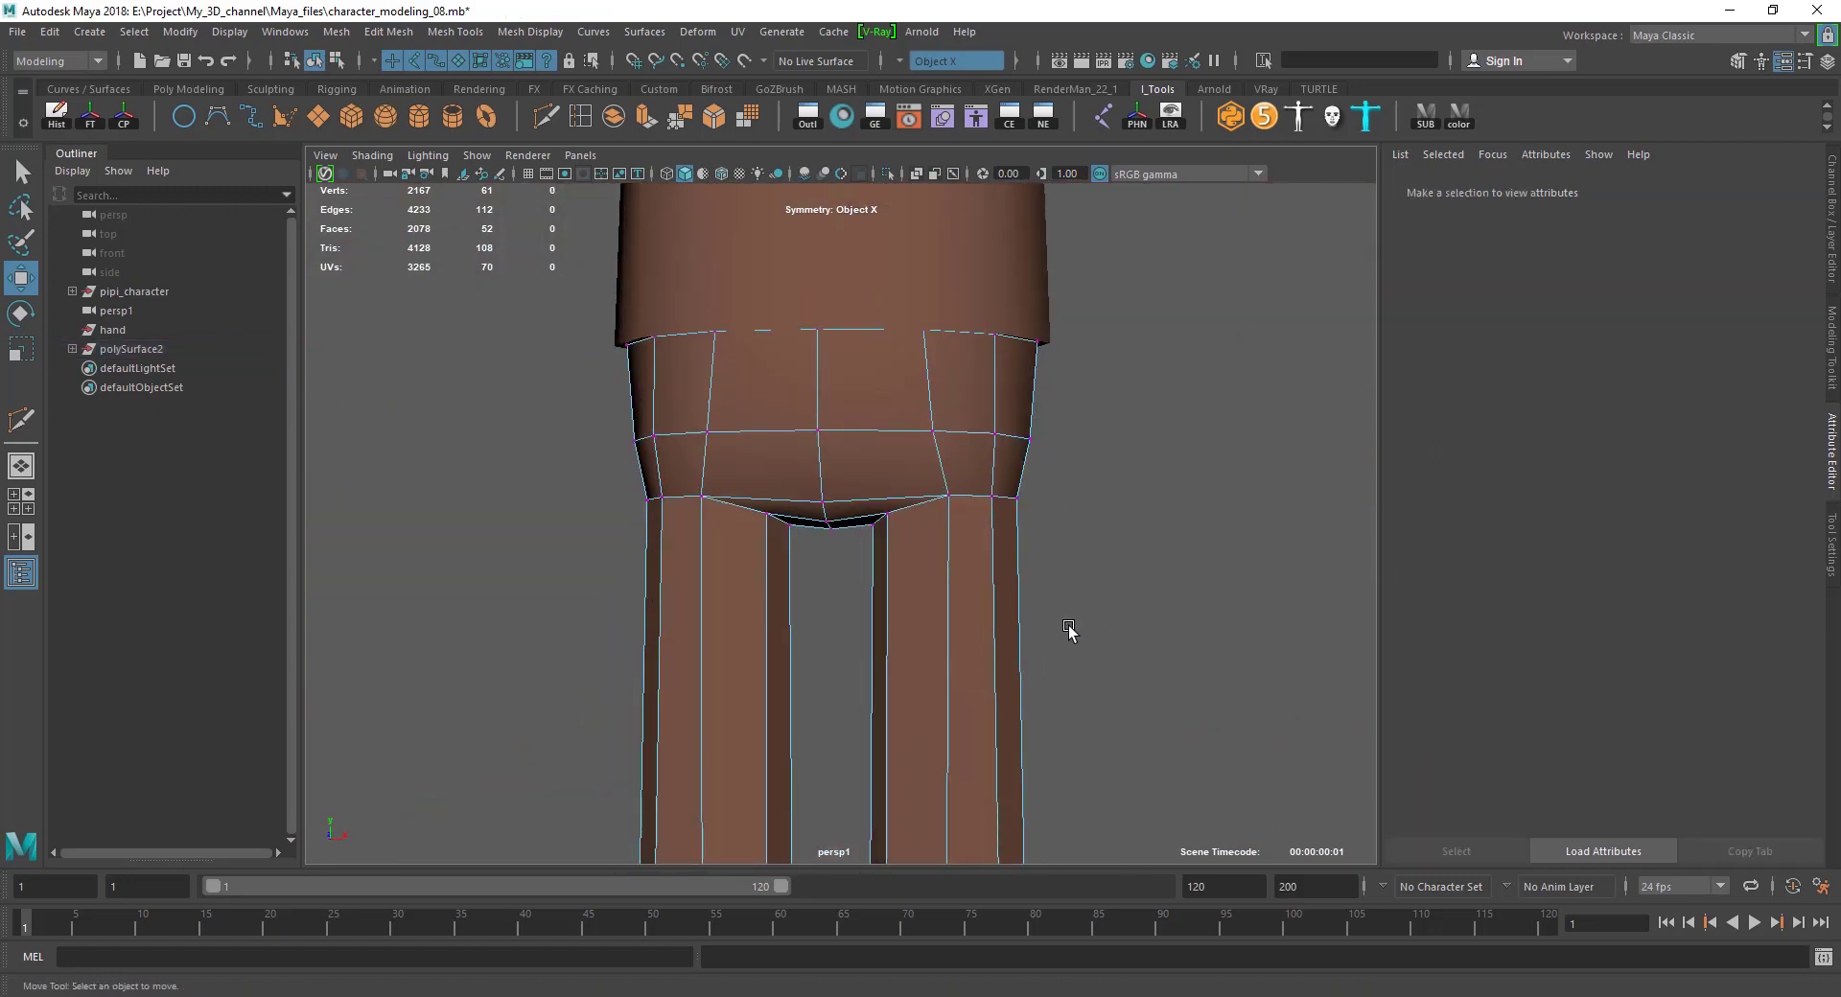
left_click(832, 522)
left_click_drag(833, 522, 978, 484, "alt")
left_click(1077, 525)
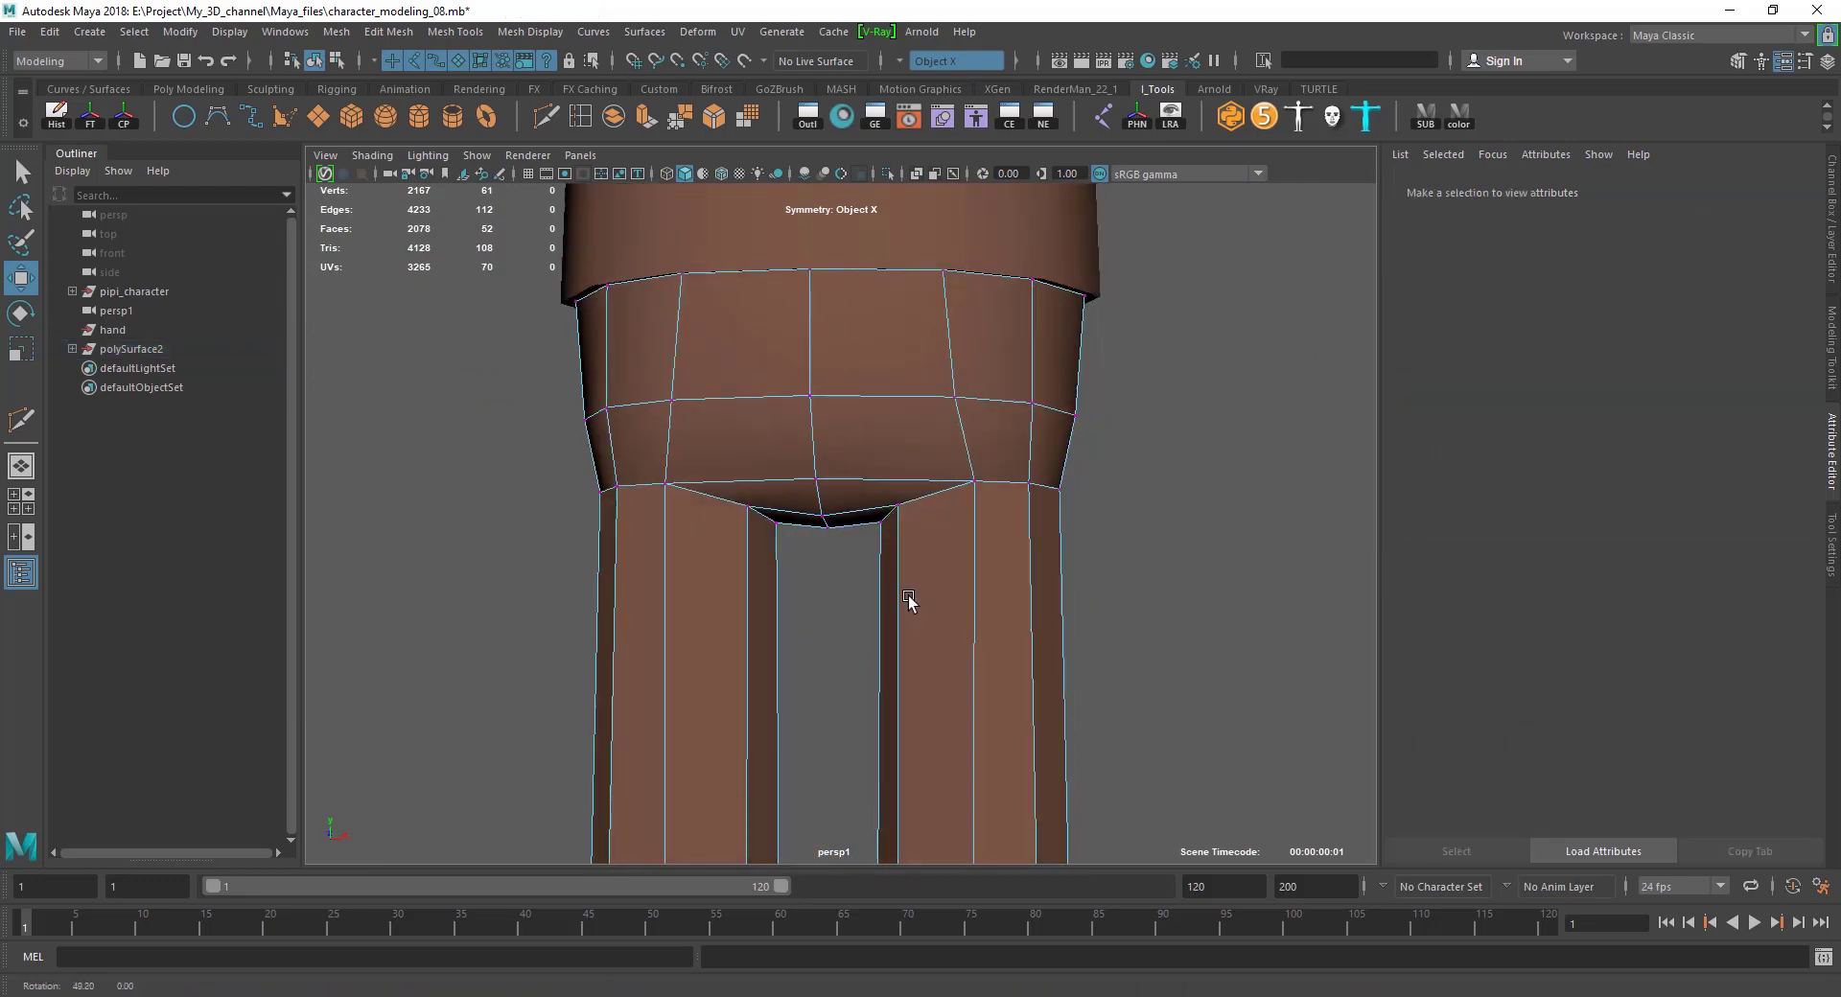
left_click_drag(909, 604, 658, 514, "alt")
left_click(661, 492)
mouse_move(663, 391)
left_mouse_down()
mouse_move(851, 520)
mouse_move(924, 460)
mouse_move(923, 382)
mouse_move(889, 388)
left_mouse_up()
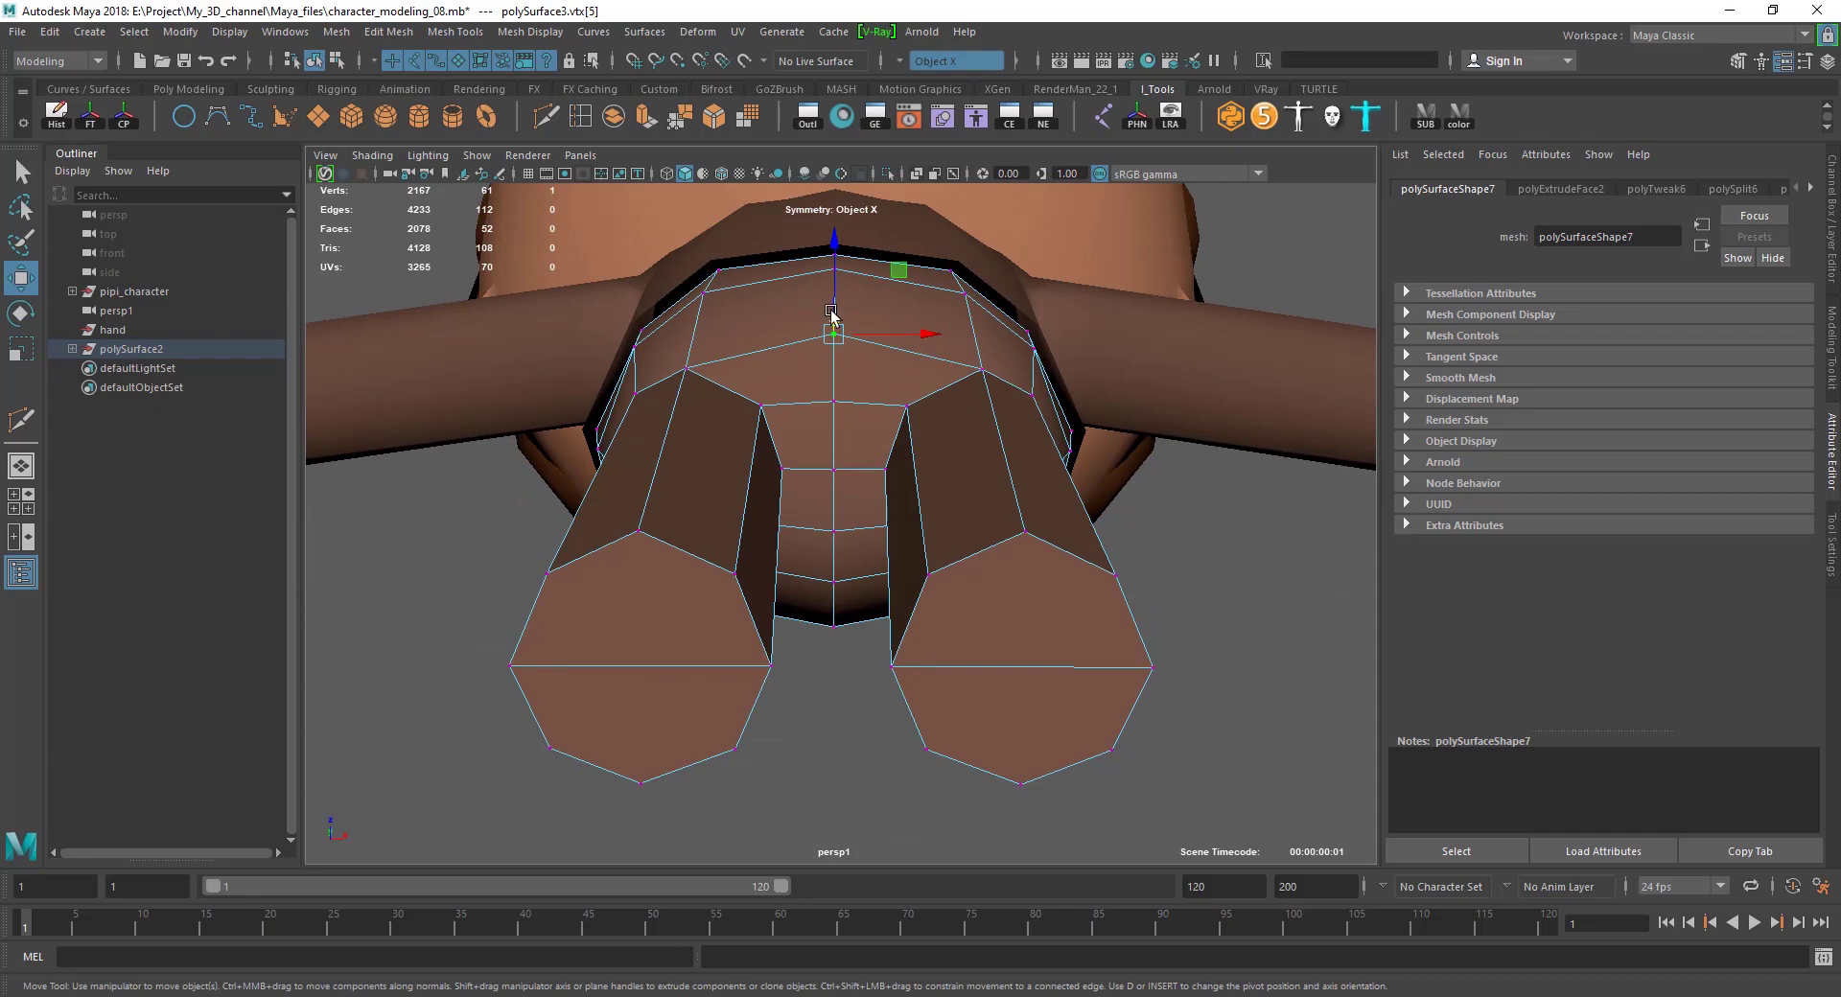
Reposition the centre crotch vertex and slide the symmetric crotch vertex pair inward.
left_click_drag(831, 313, 846, 568, "alt")
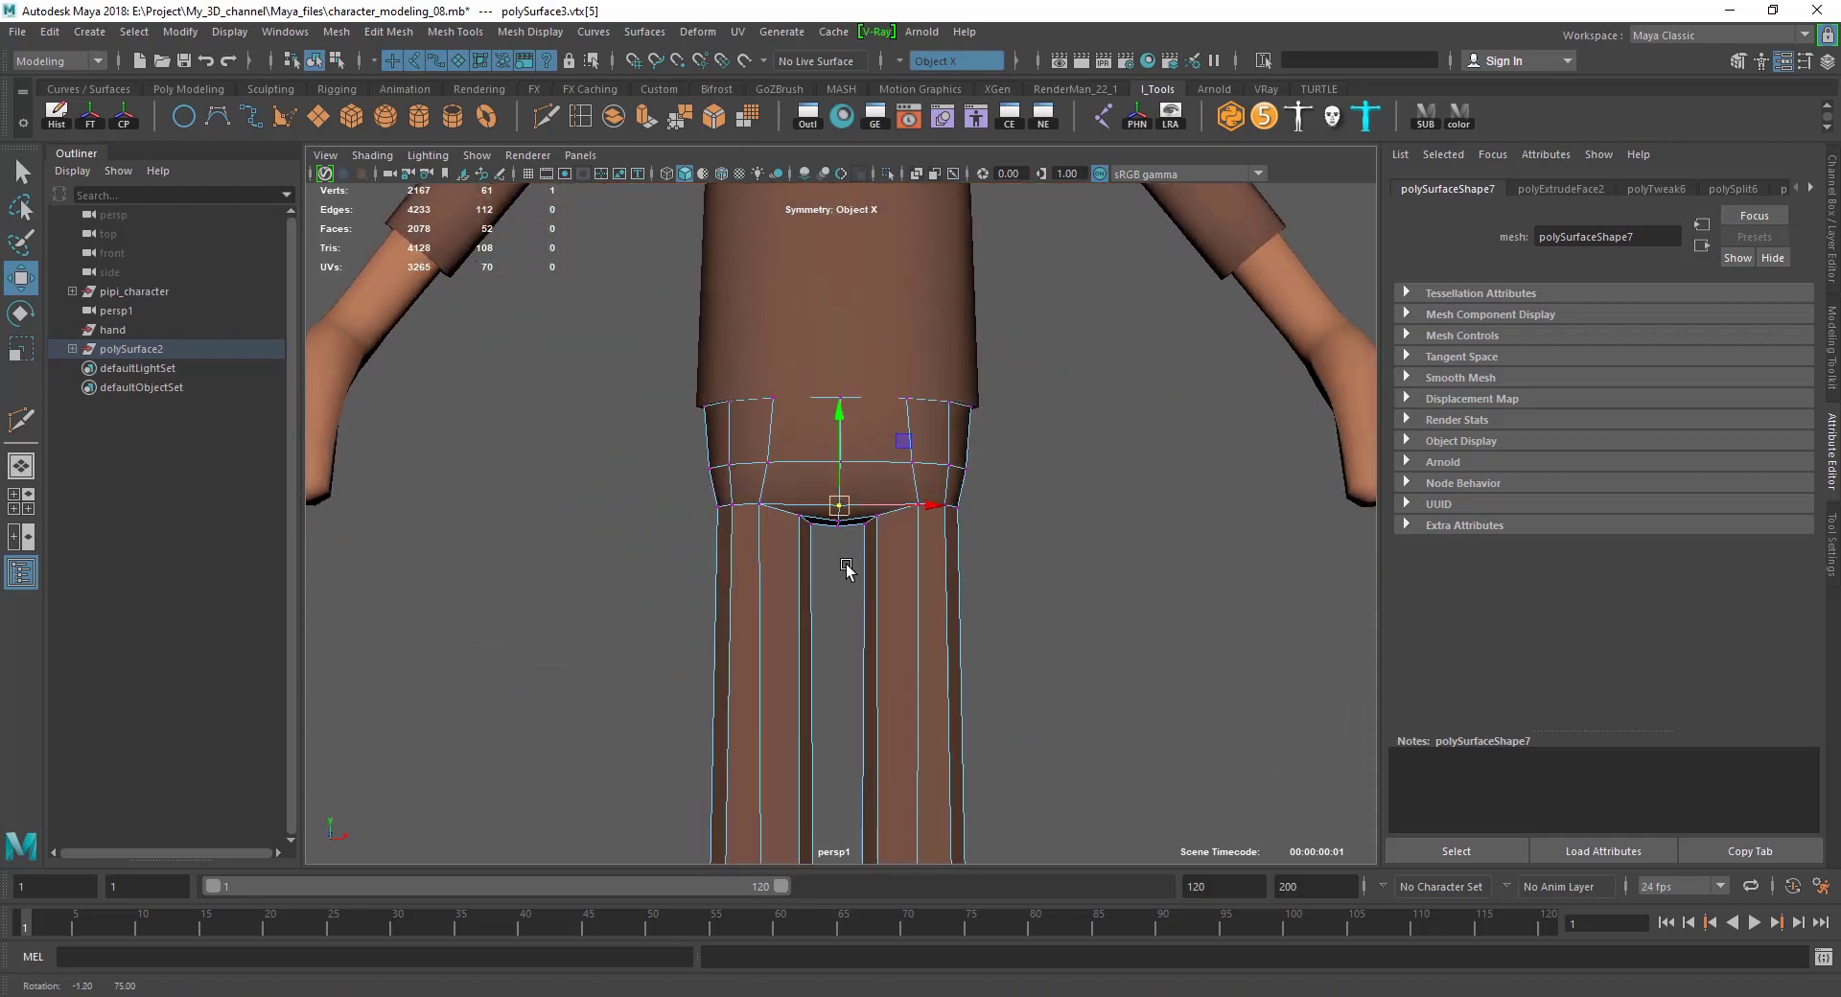
scroll(846, 567, "up", 2)
left_click(998, 588)
left_click_drag(787, 470, 933, 617)
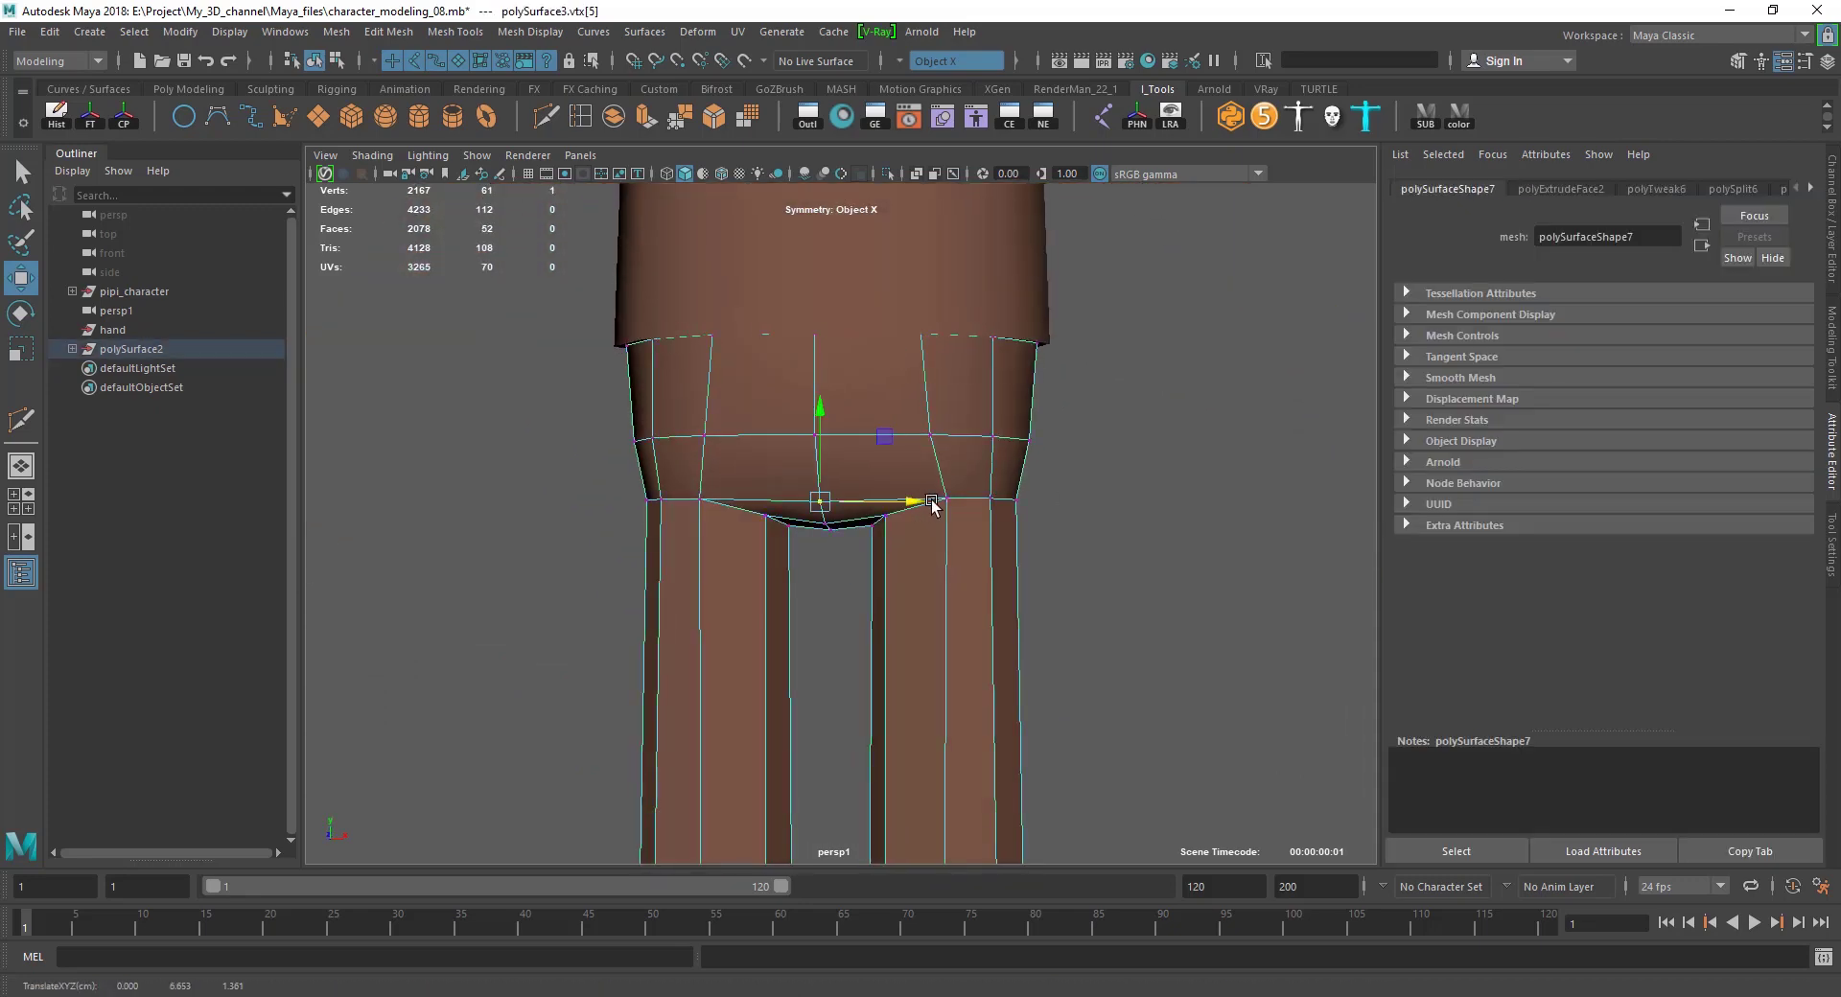
left_click(997, 502)
left_click_drag(1040, 505, 1025, 499, "ctrl+shift")
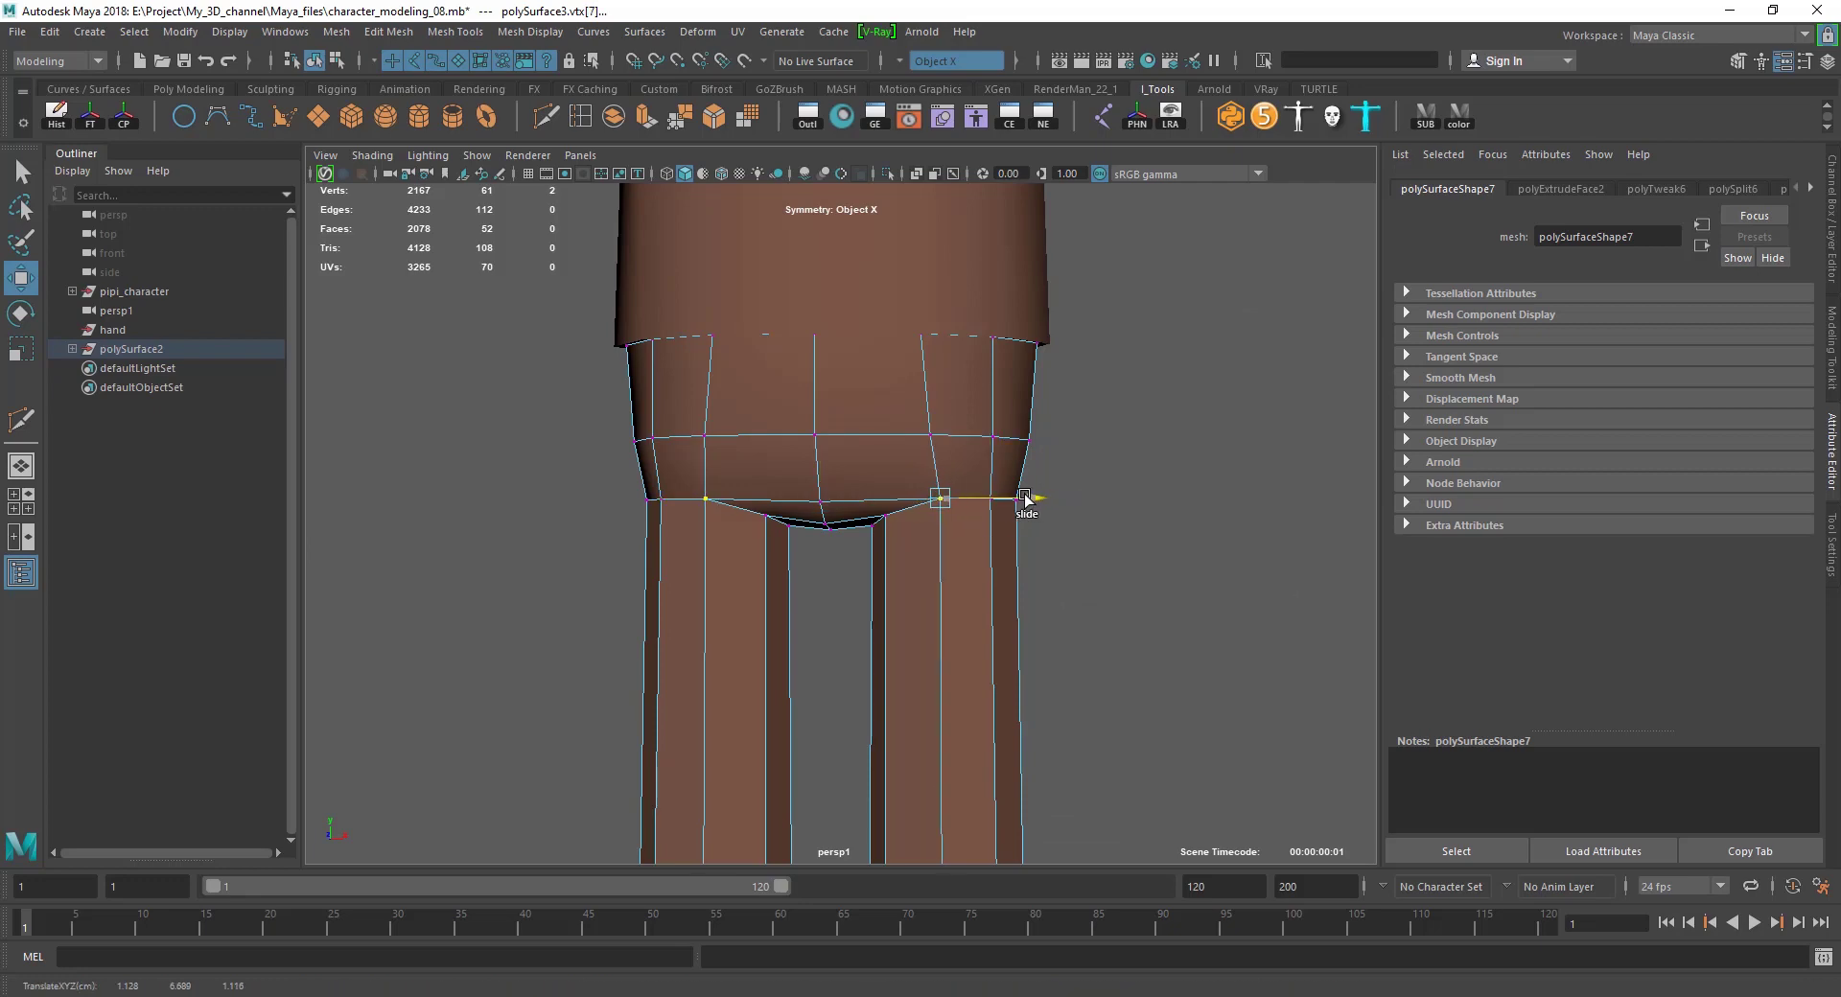
left_click(1090, 533)
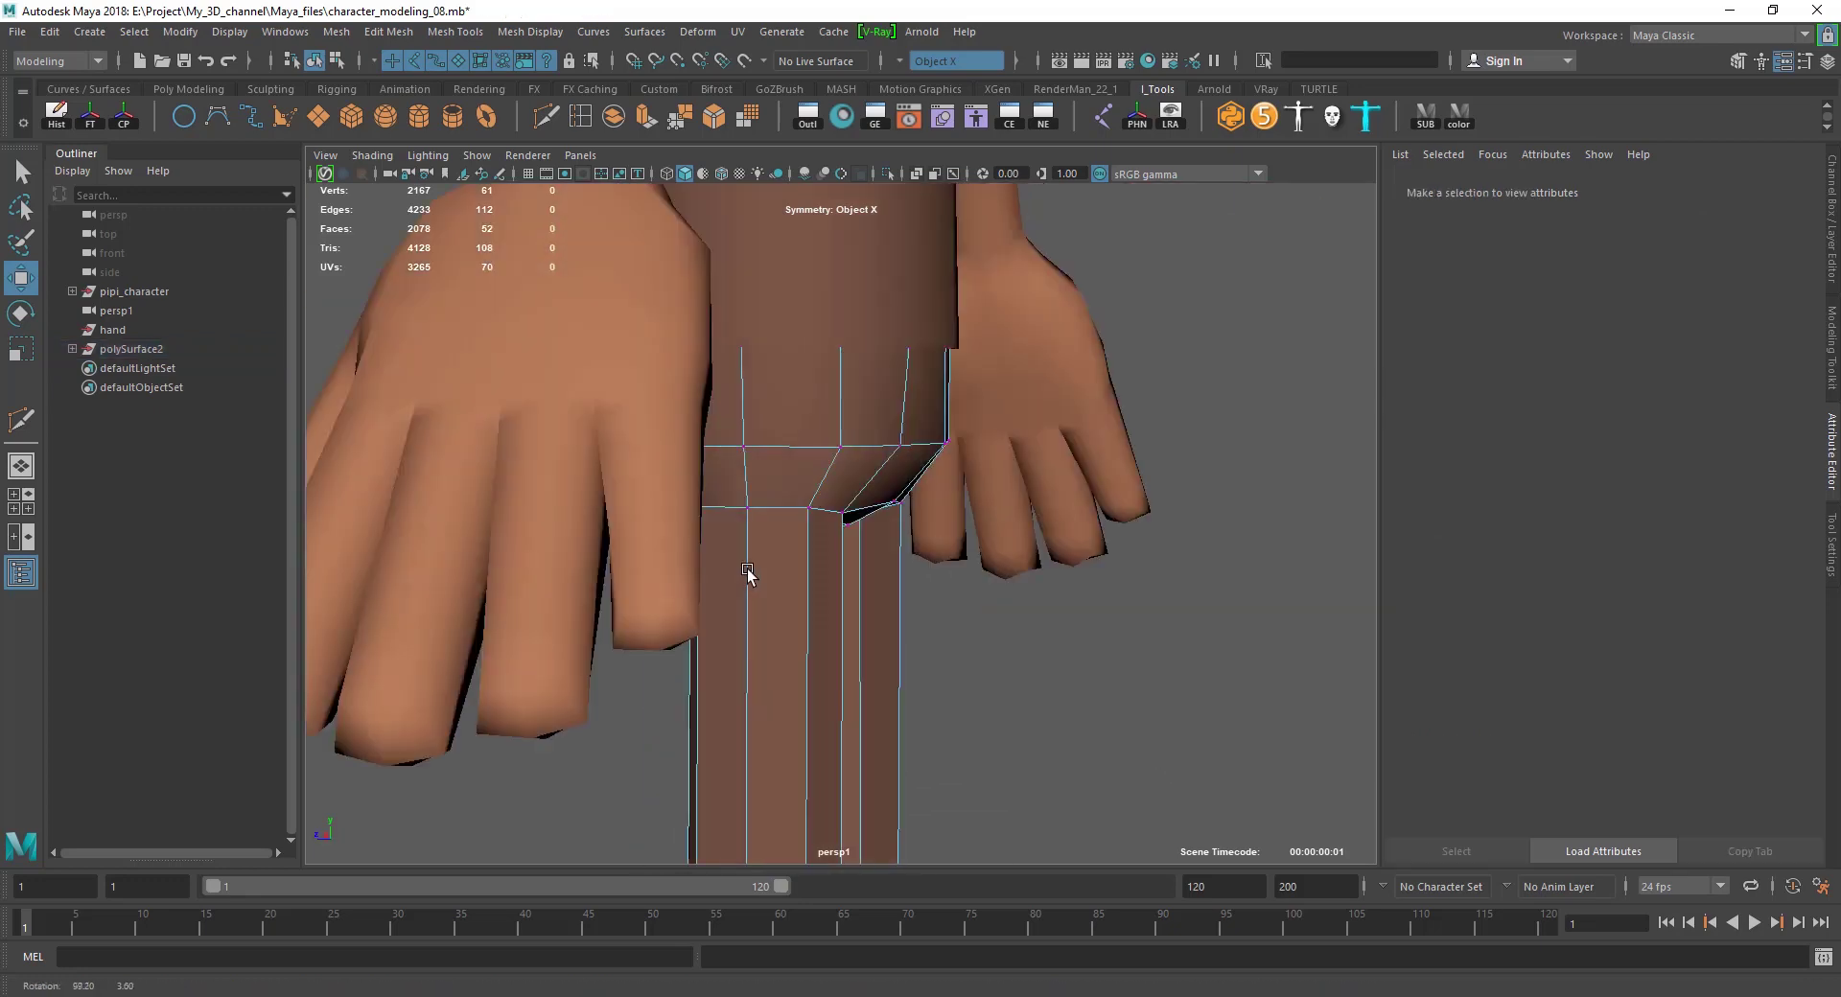
left_click(681, 500)
left_click(744, 526)
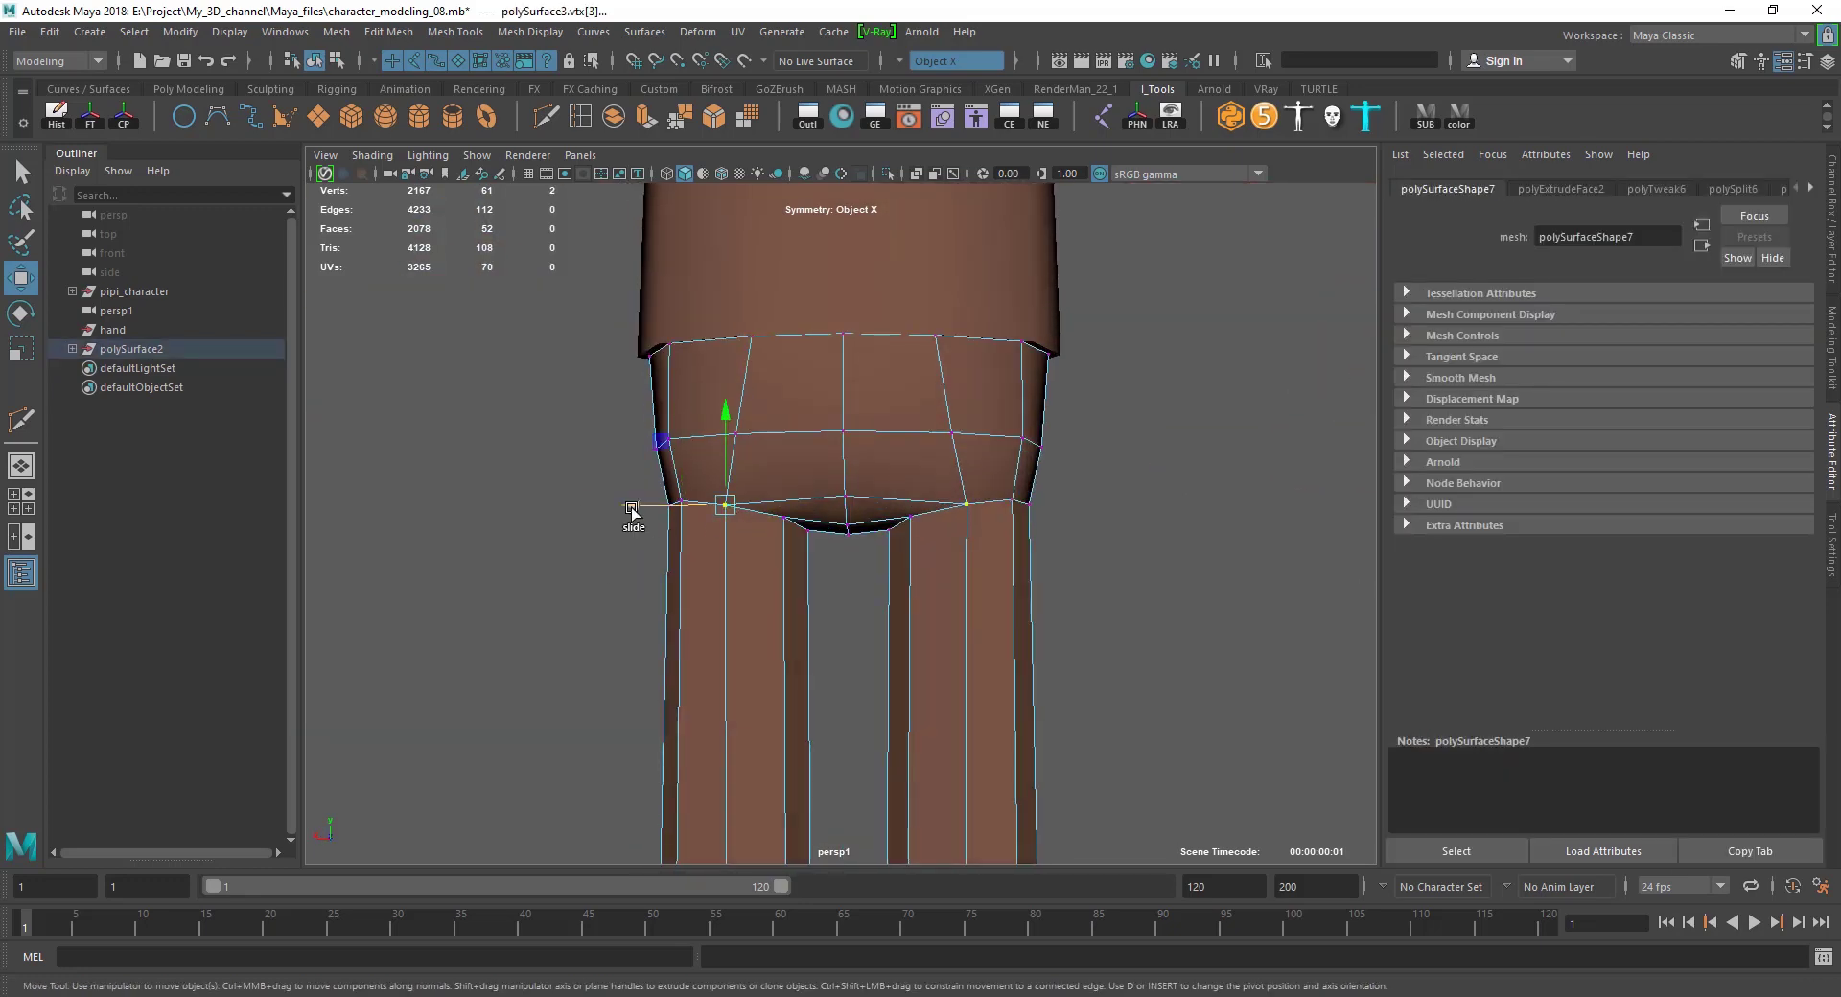
left_click(1093, 497)
Orbit around the character and reselect the trouser mesh.
scroll(952, 546, "down", 4)
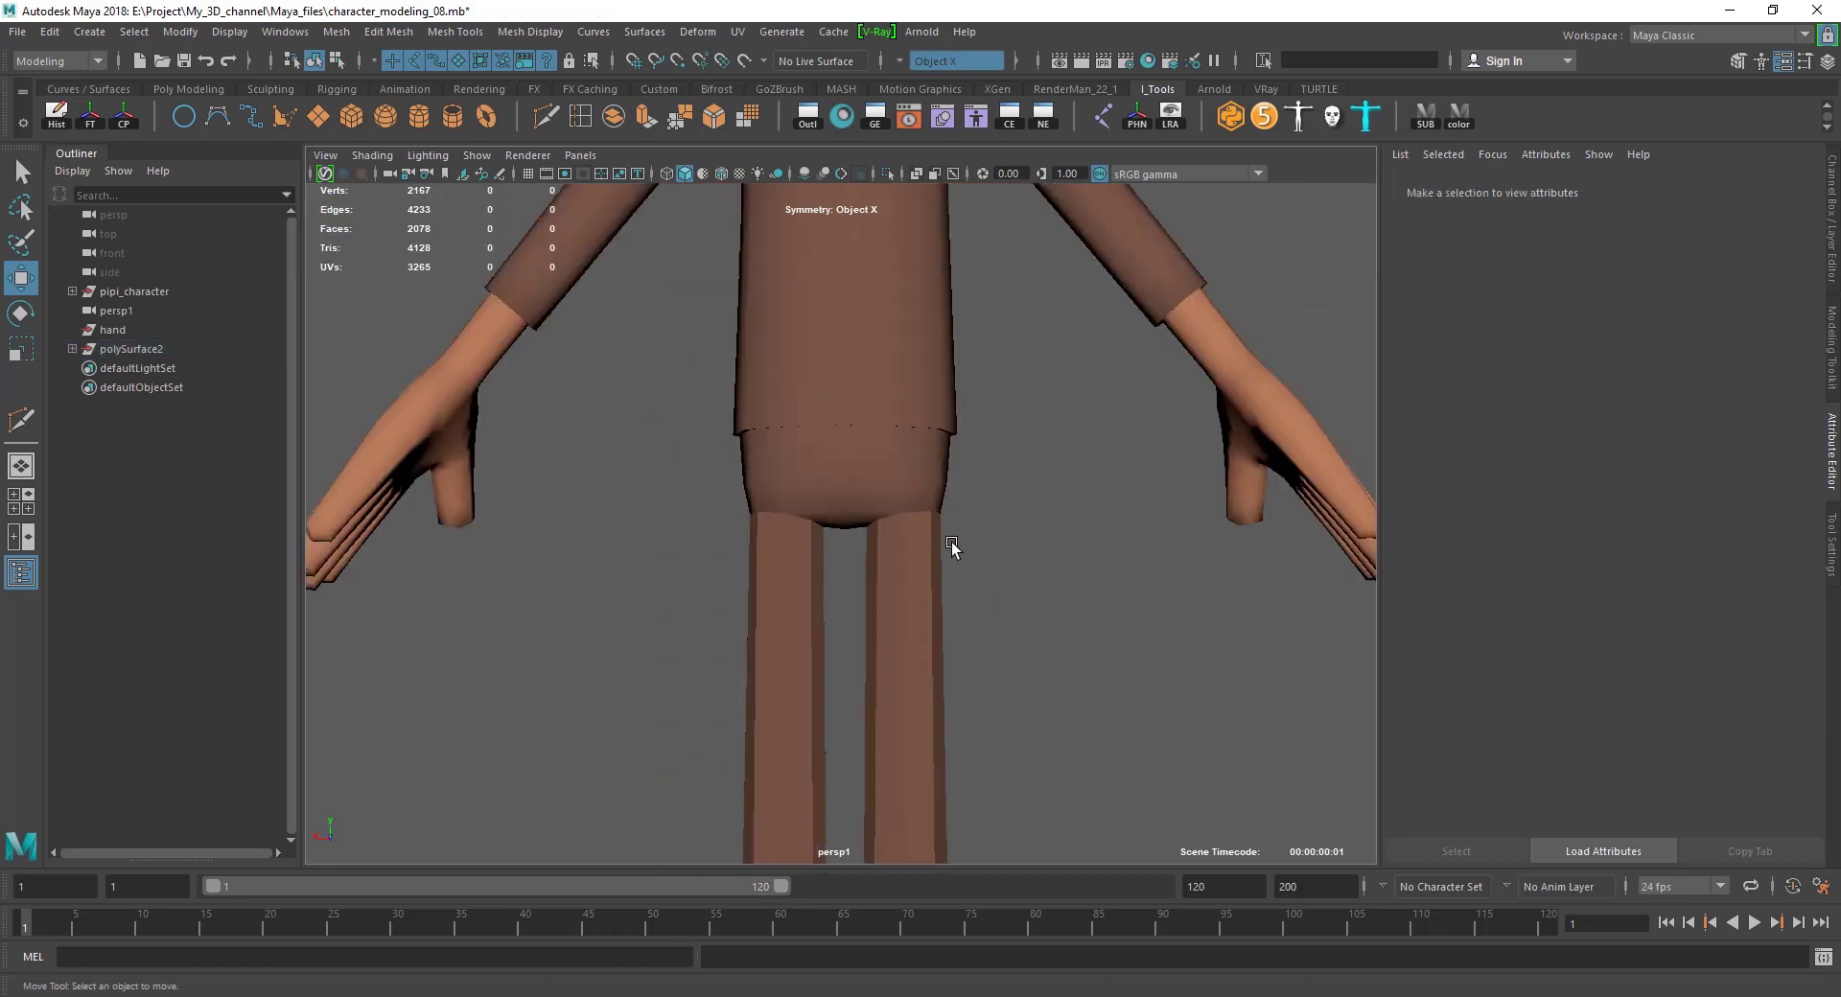
left_click(940, 542)
scroll(939, 543, "down", 3)
left_click(1323, 566)
scroll(950, 628, "up", 2)
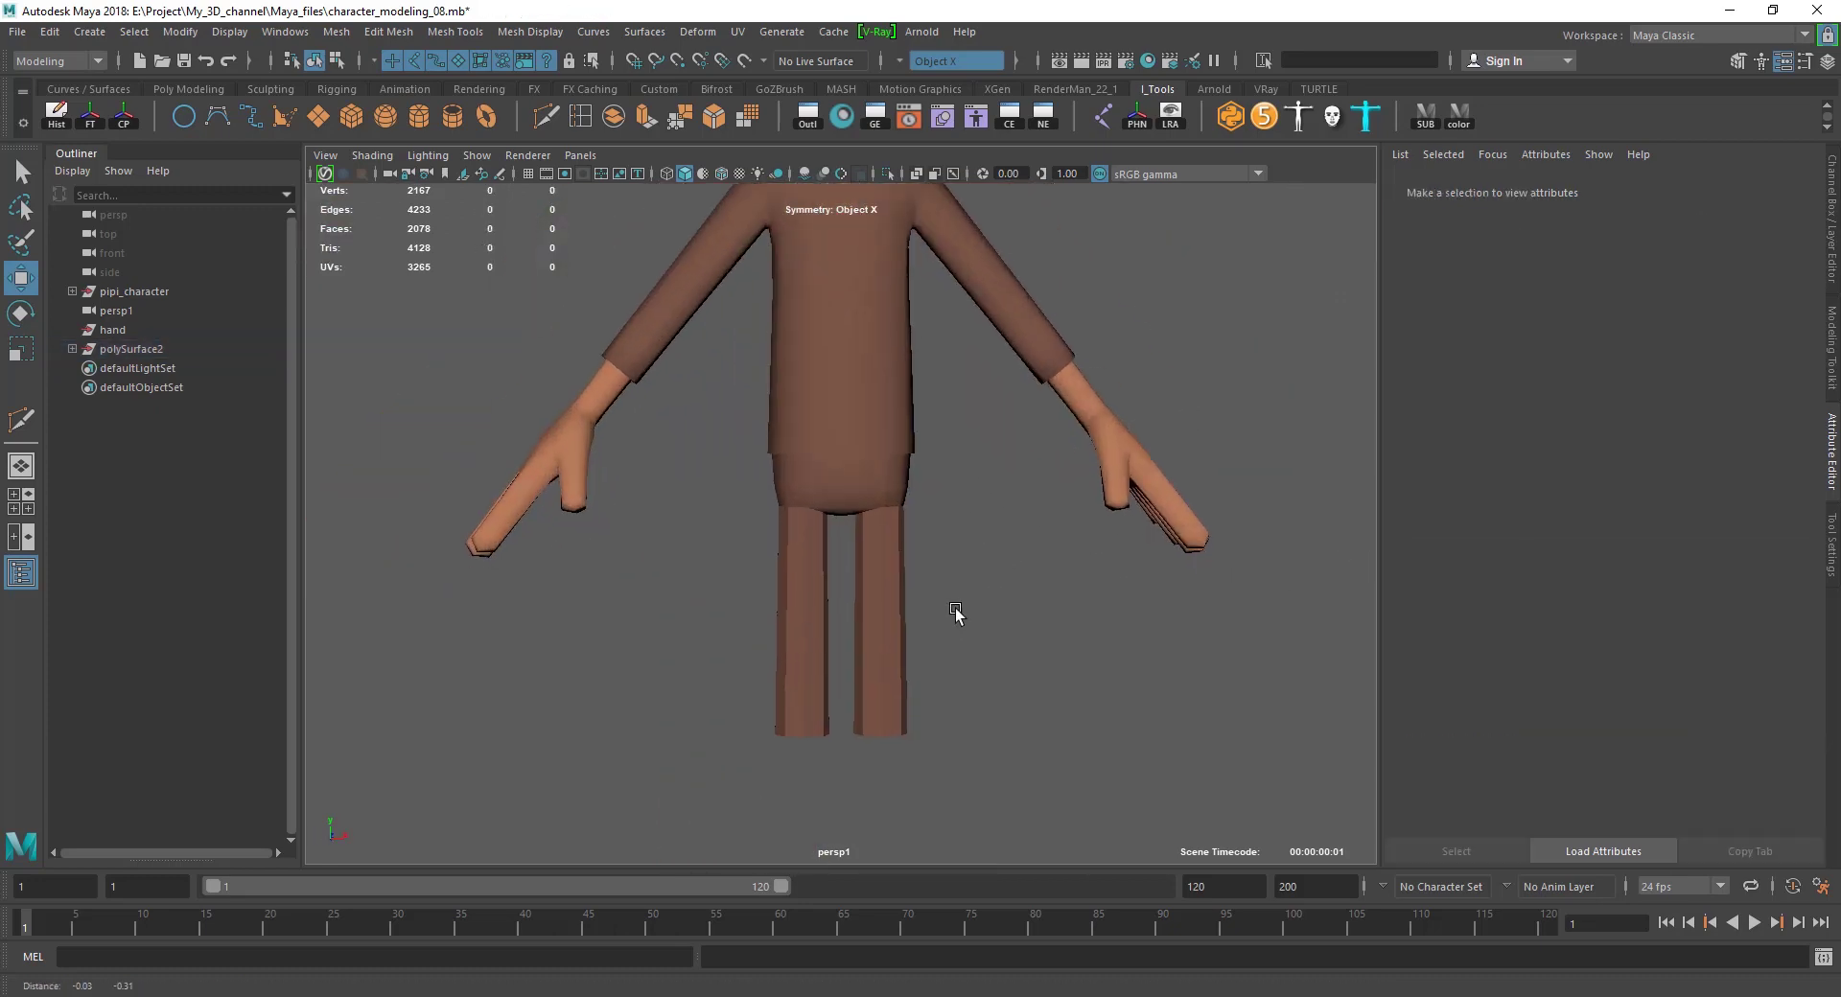
mouse_move(956, 613)
left_mouse_down("alt")
mouse_move(658, 620)
mouse_move(880, 617)
left_mouse_up("alt")
scroll(903, 613, "up", 3)
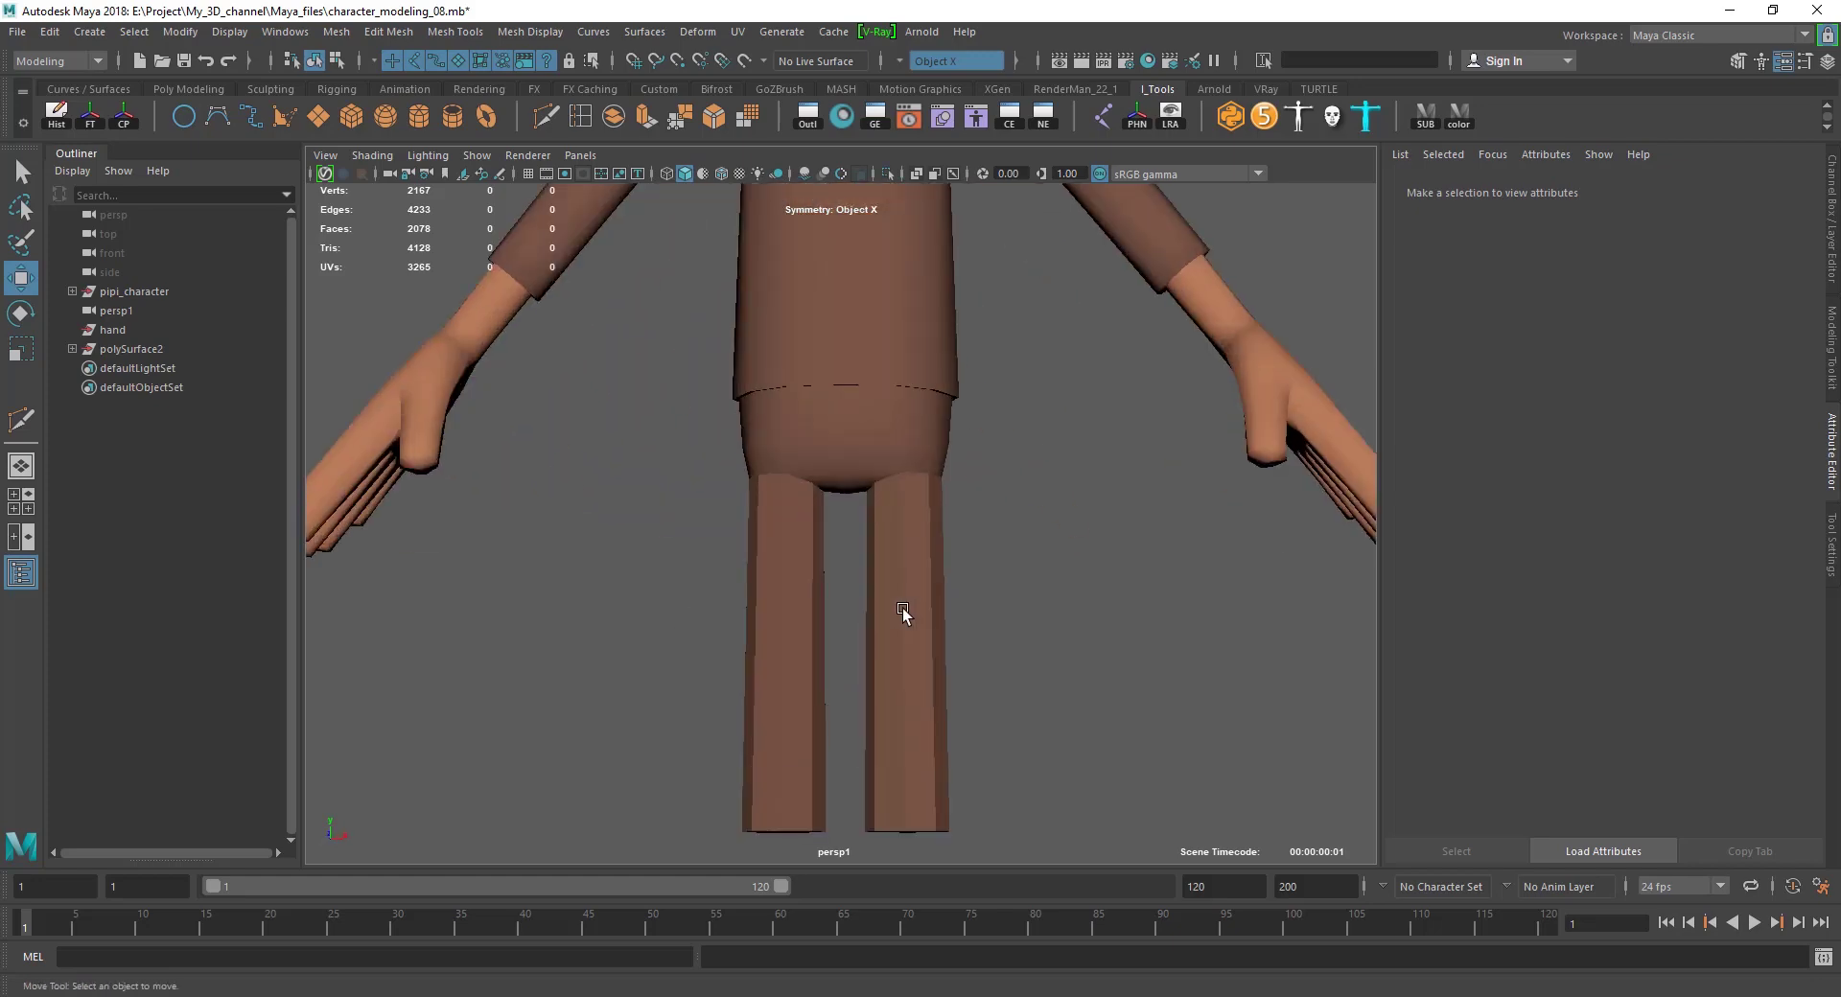
left_click(906, 612)
scroll(912, 611, "up", 3)
Scale the two symmetric crotch edges slightly outward.
key("F10")
left_click(937, 431)
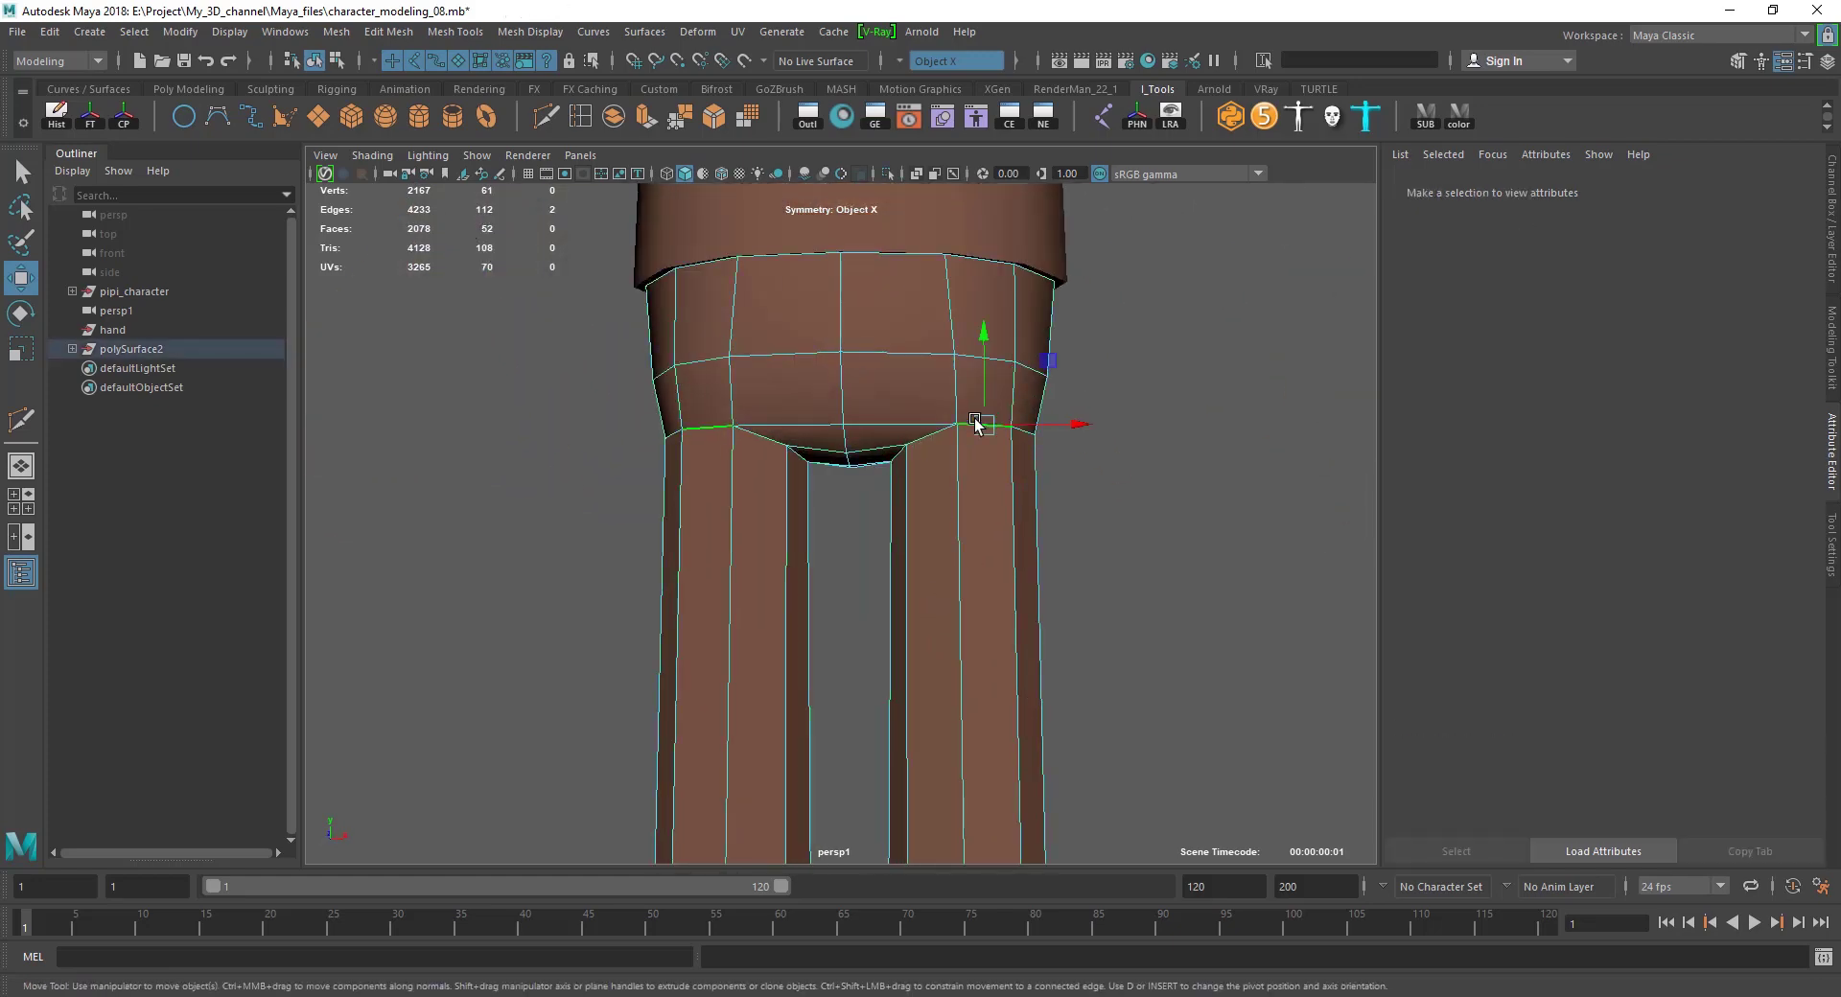
mouse_move(945, 541)
left_mouse_down("alt")
mouse_move(580, 539)
mouse_move(872, 539)
mouse_move(728, 537)
left_mouse_up("alt")
key("r")
mouse_move(938, 432)
left_mouse_down()
mouse_move(1006, 484)
mouse_move(1100, 437)
mouse_move(1123, 453)
left_mouse_up()
key("w")
scroll(930, 482, "up", 4)
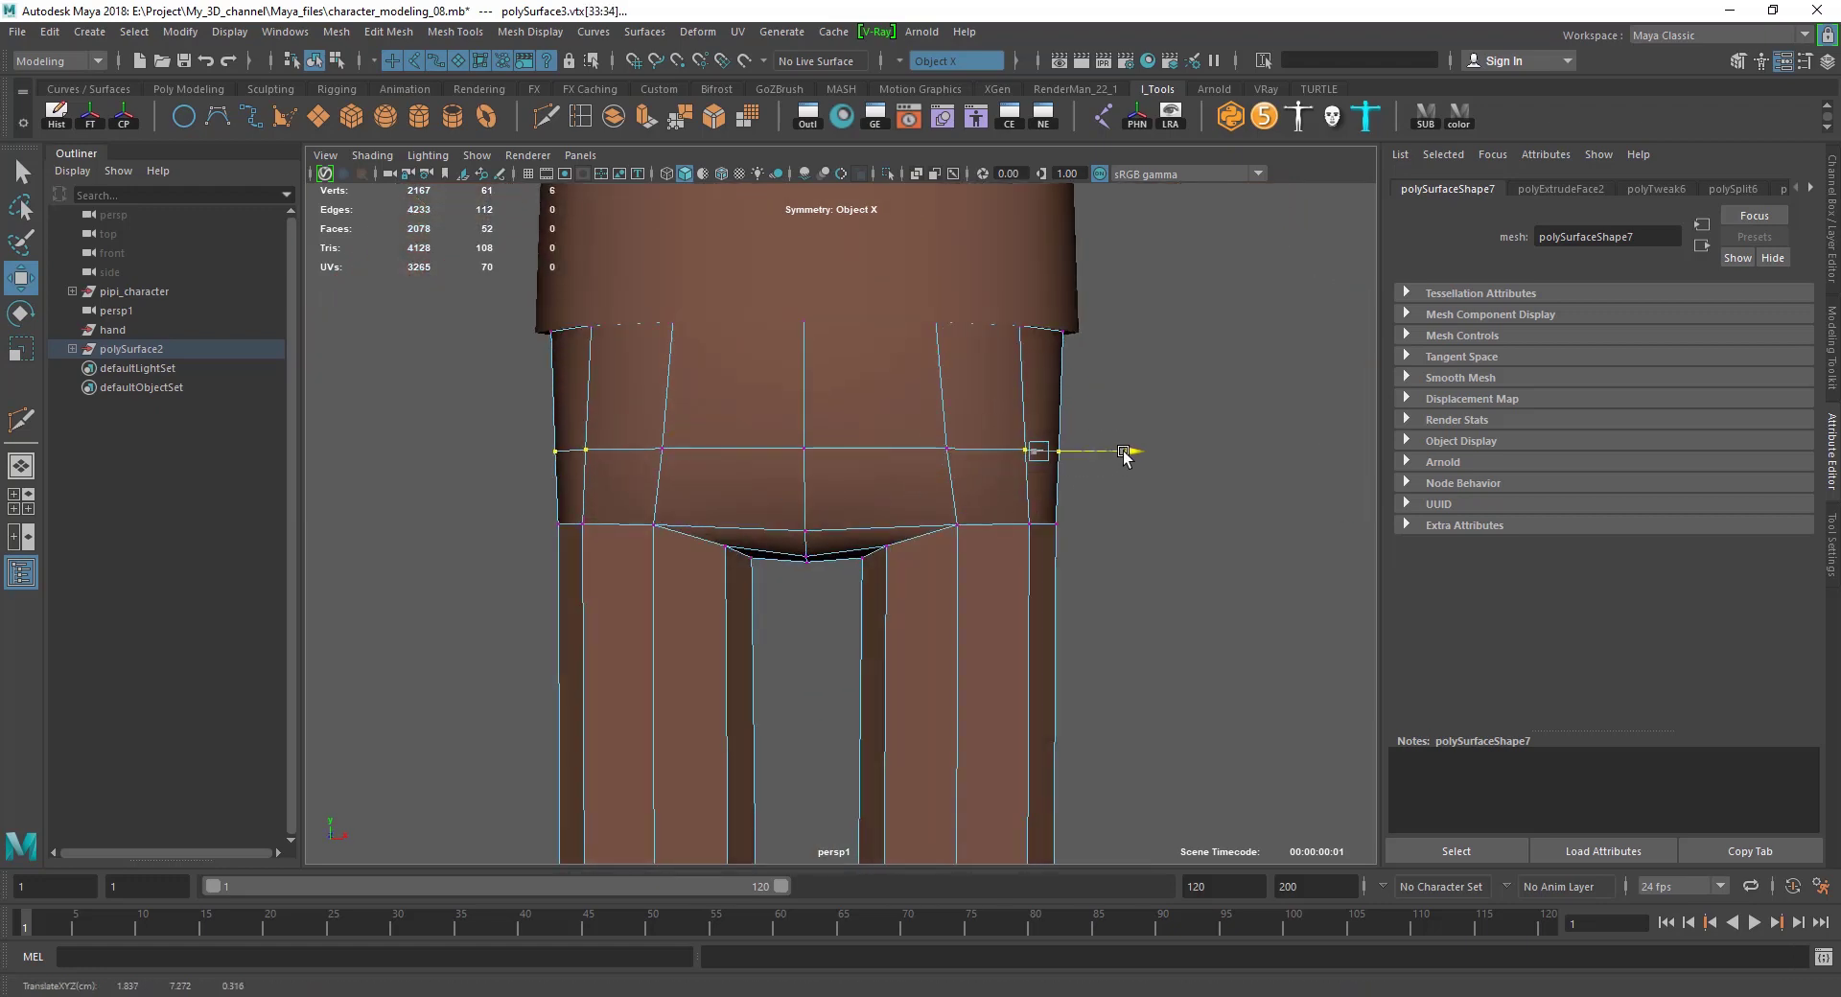
Orbit around the character to look at the hand, then clear the selection.
left_click(1187, 390)
scroll(928, 595, "down", 5)
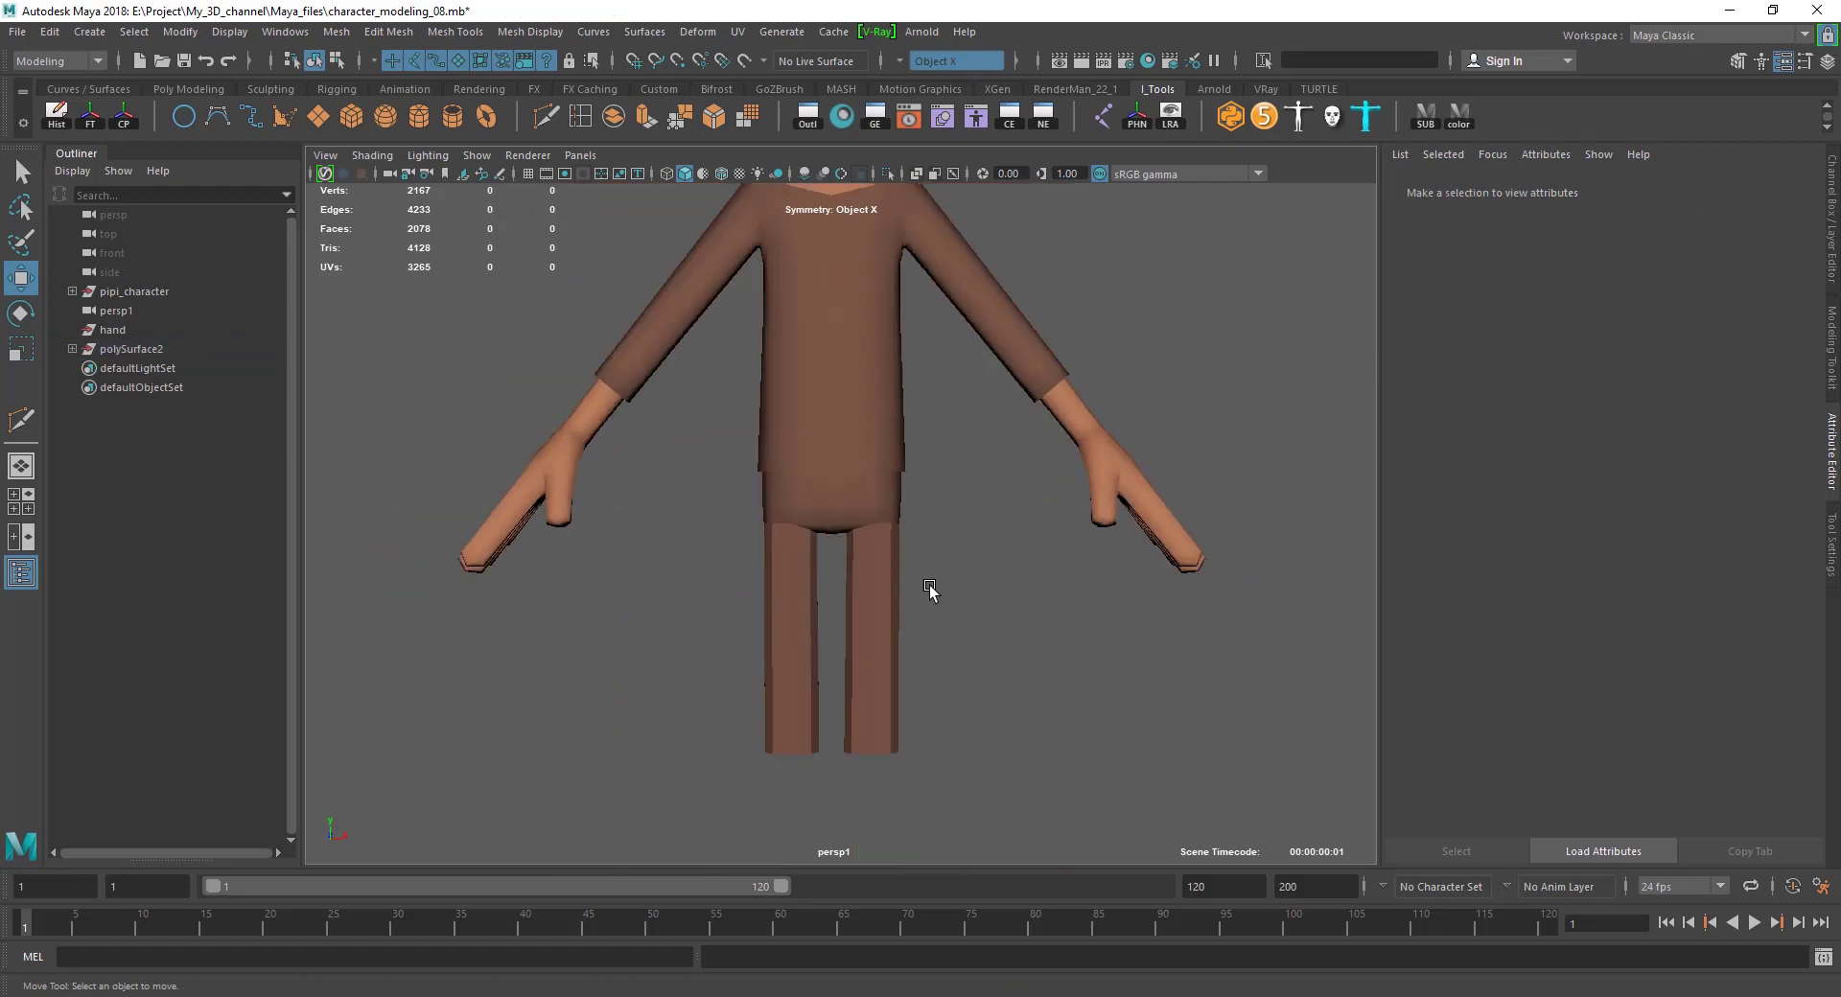
left_click_drag(928, 595, 583, 595, "alt")
scroll(707, 558, "up", 5)
scroll(708, 558, "up", 3)
left_click(768, 514)
left_click_drag(768, 514, 345, 514, "alt")
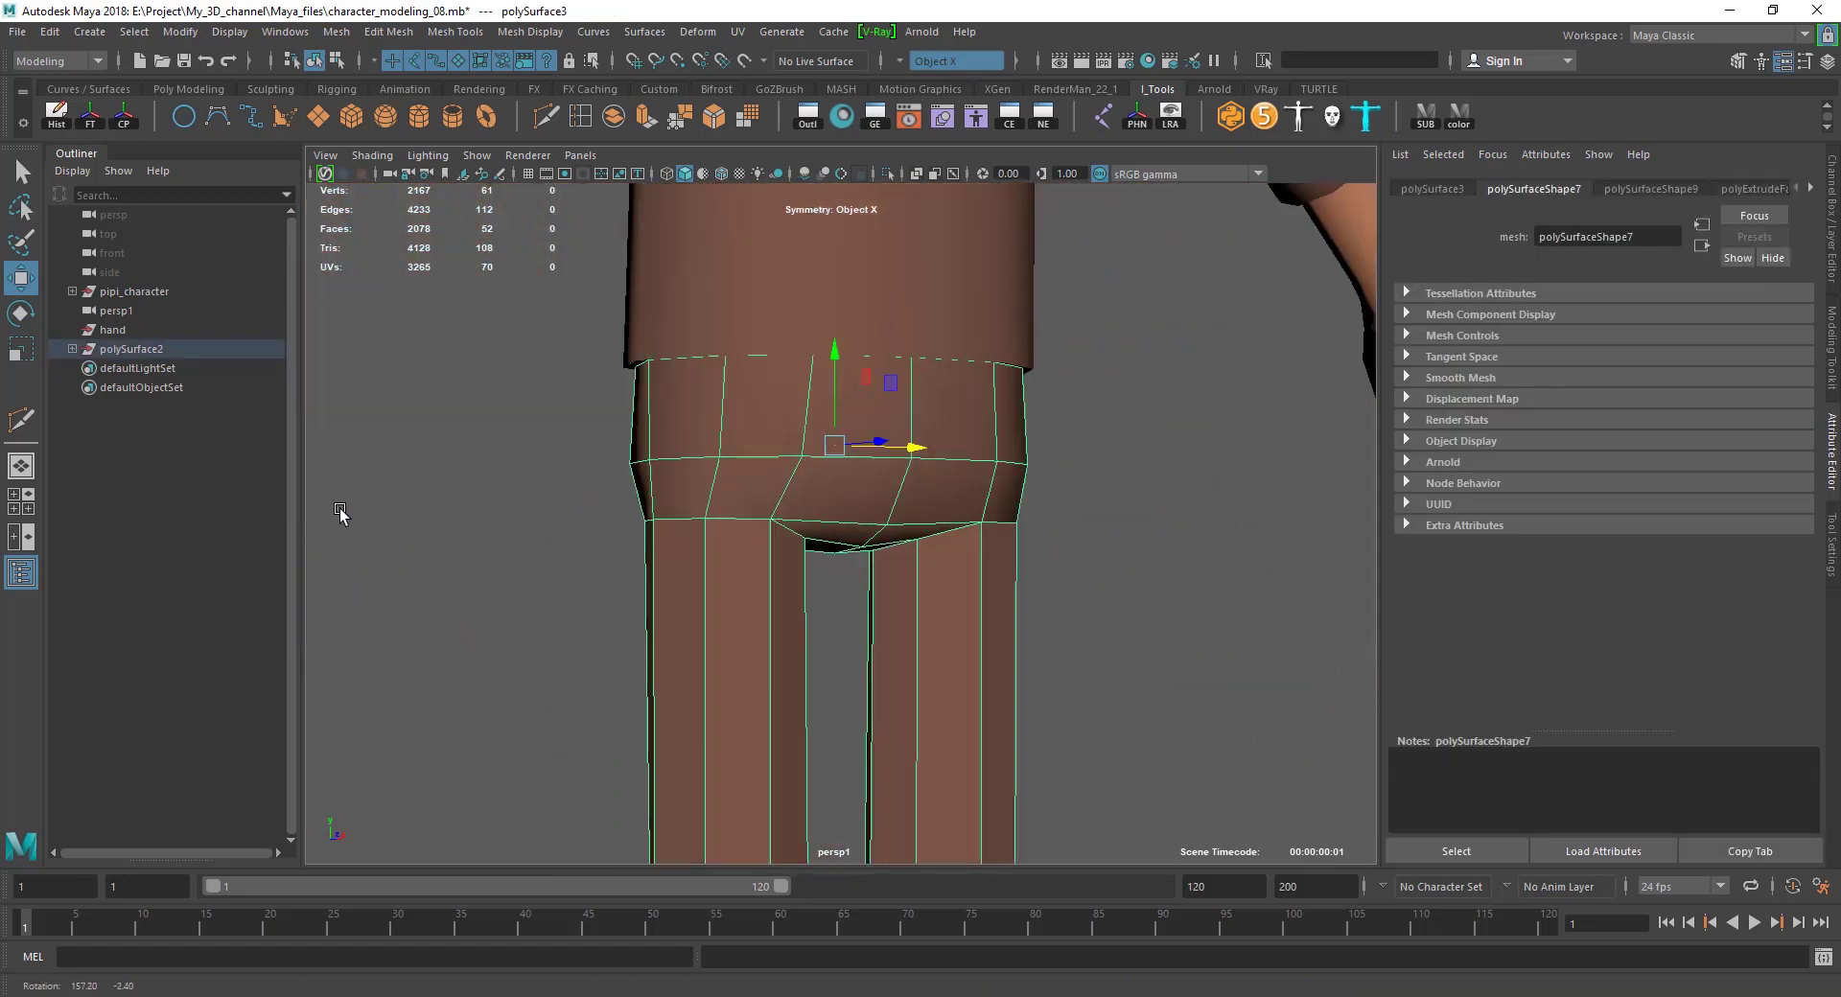
scroll(848, 549, "down", 3)
left_click(941, 533)
Select the trouser mesh from a whole-character view.
scroll(866, 604, "down", 3)
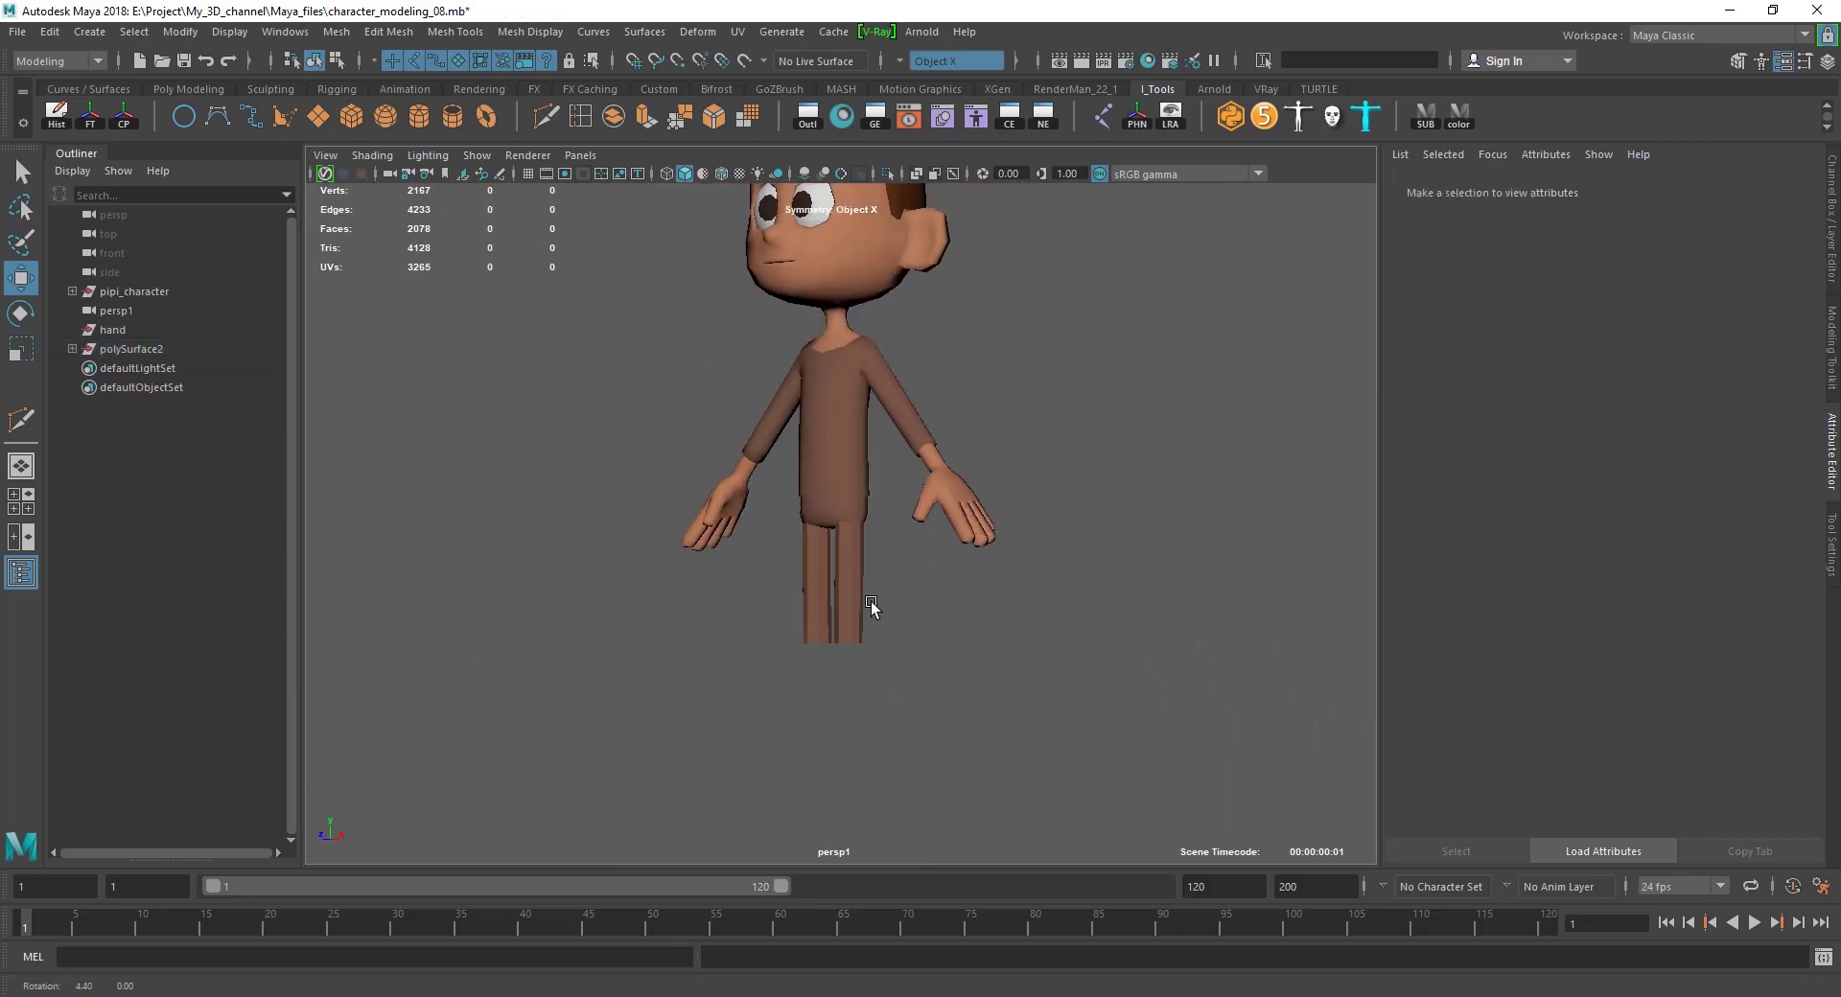
mouse_move(866, 604)
left_mouse_down("alt")
mouse_move(678, 613)
mouse_move(978, 604)
left_mouse_up("alt")
left_click(884, 589)
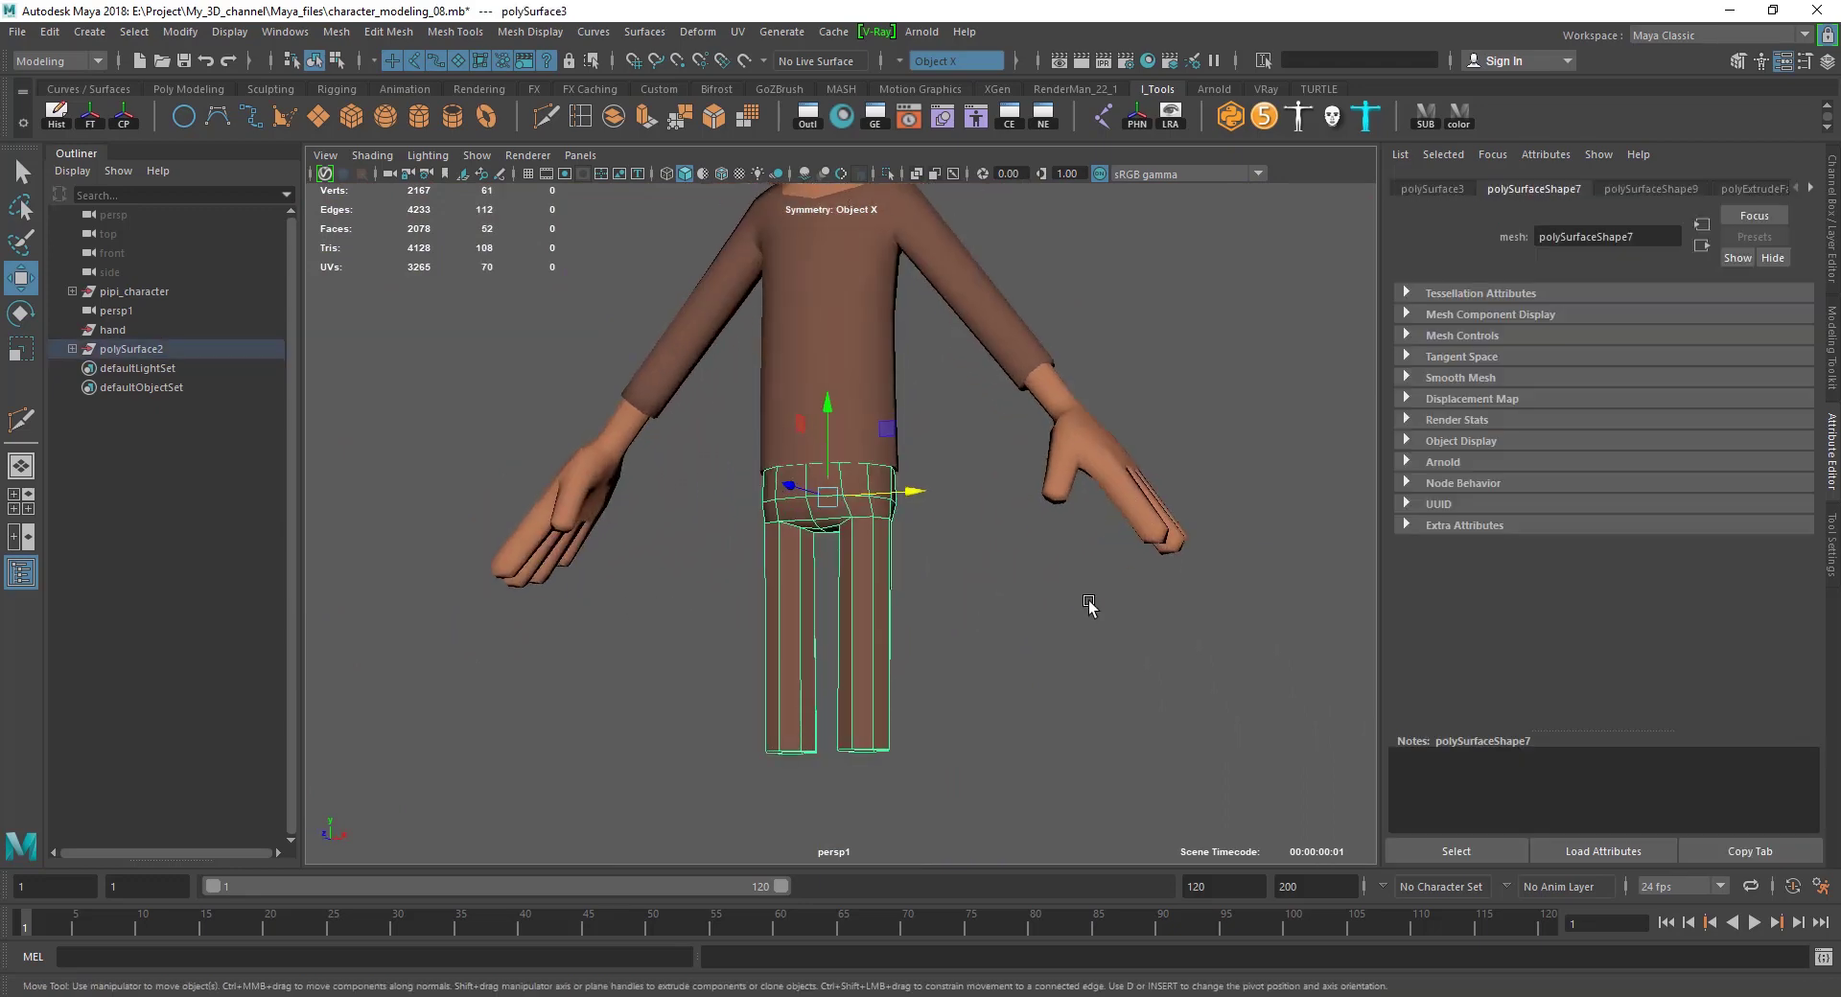
scroll(789, 443, "down", 2)
scroll(788, 443, "down", 2)
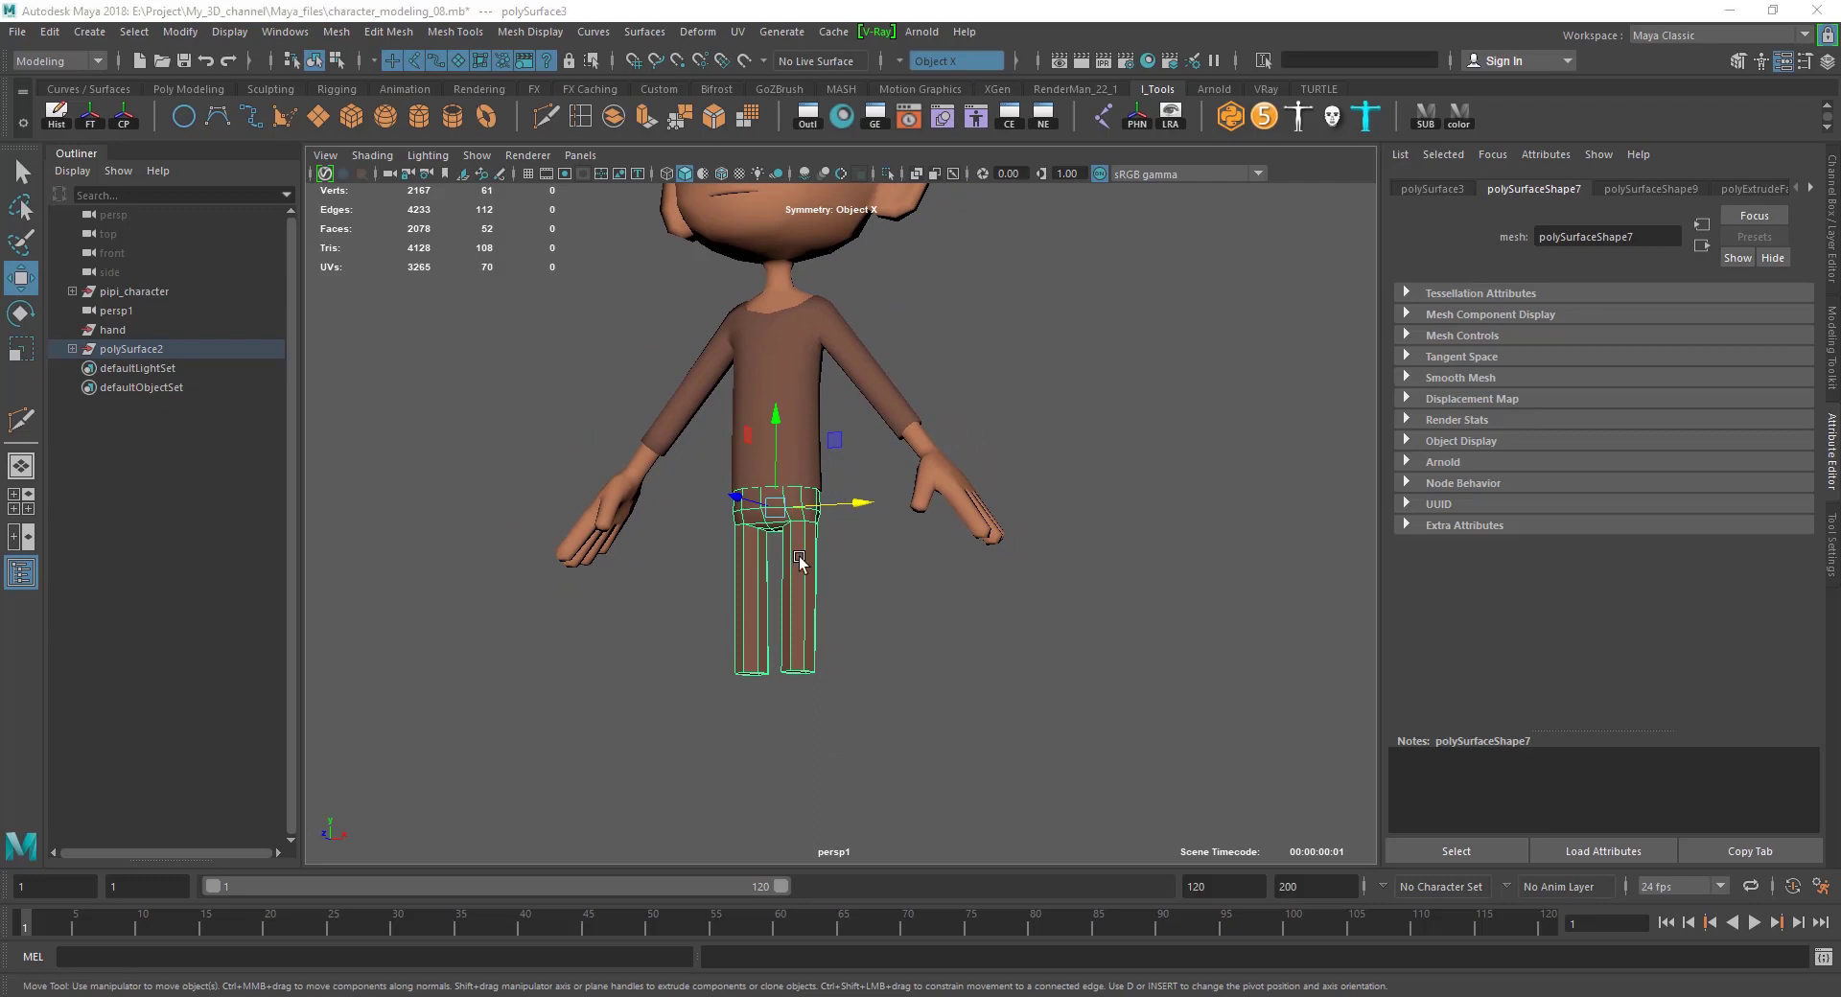
scroll(887, 587, "up", 2)
scroll(886, 587, "up", 1)
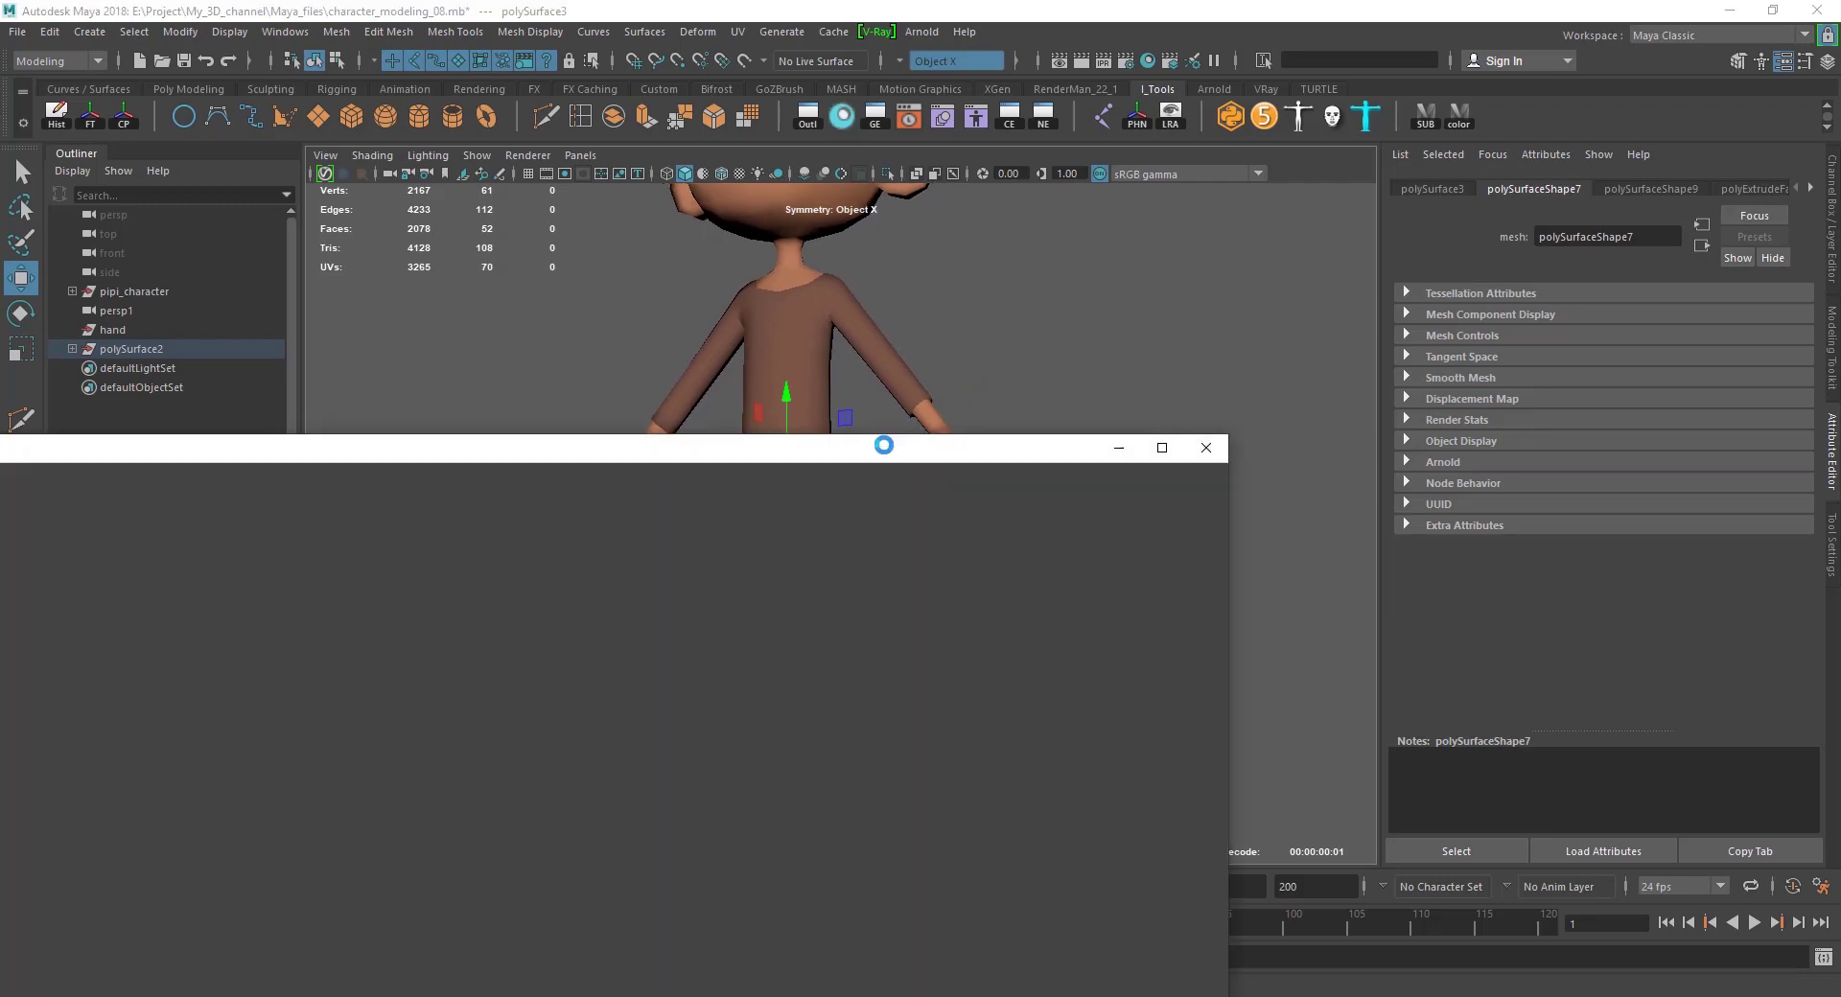
Create a Lambert material named PIP_trouser and apply it to the selected trouser mesh.
mouse_move(801, 460)
left_mouse_down()
mouse_move(1260, 180)
mouse_move(1180, 100)
left_mouse_up()
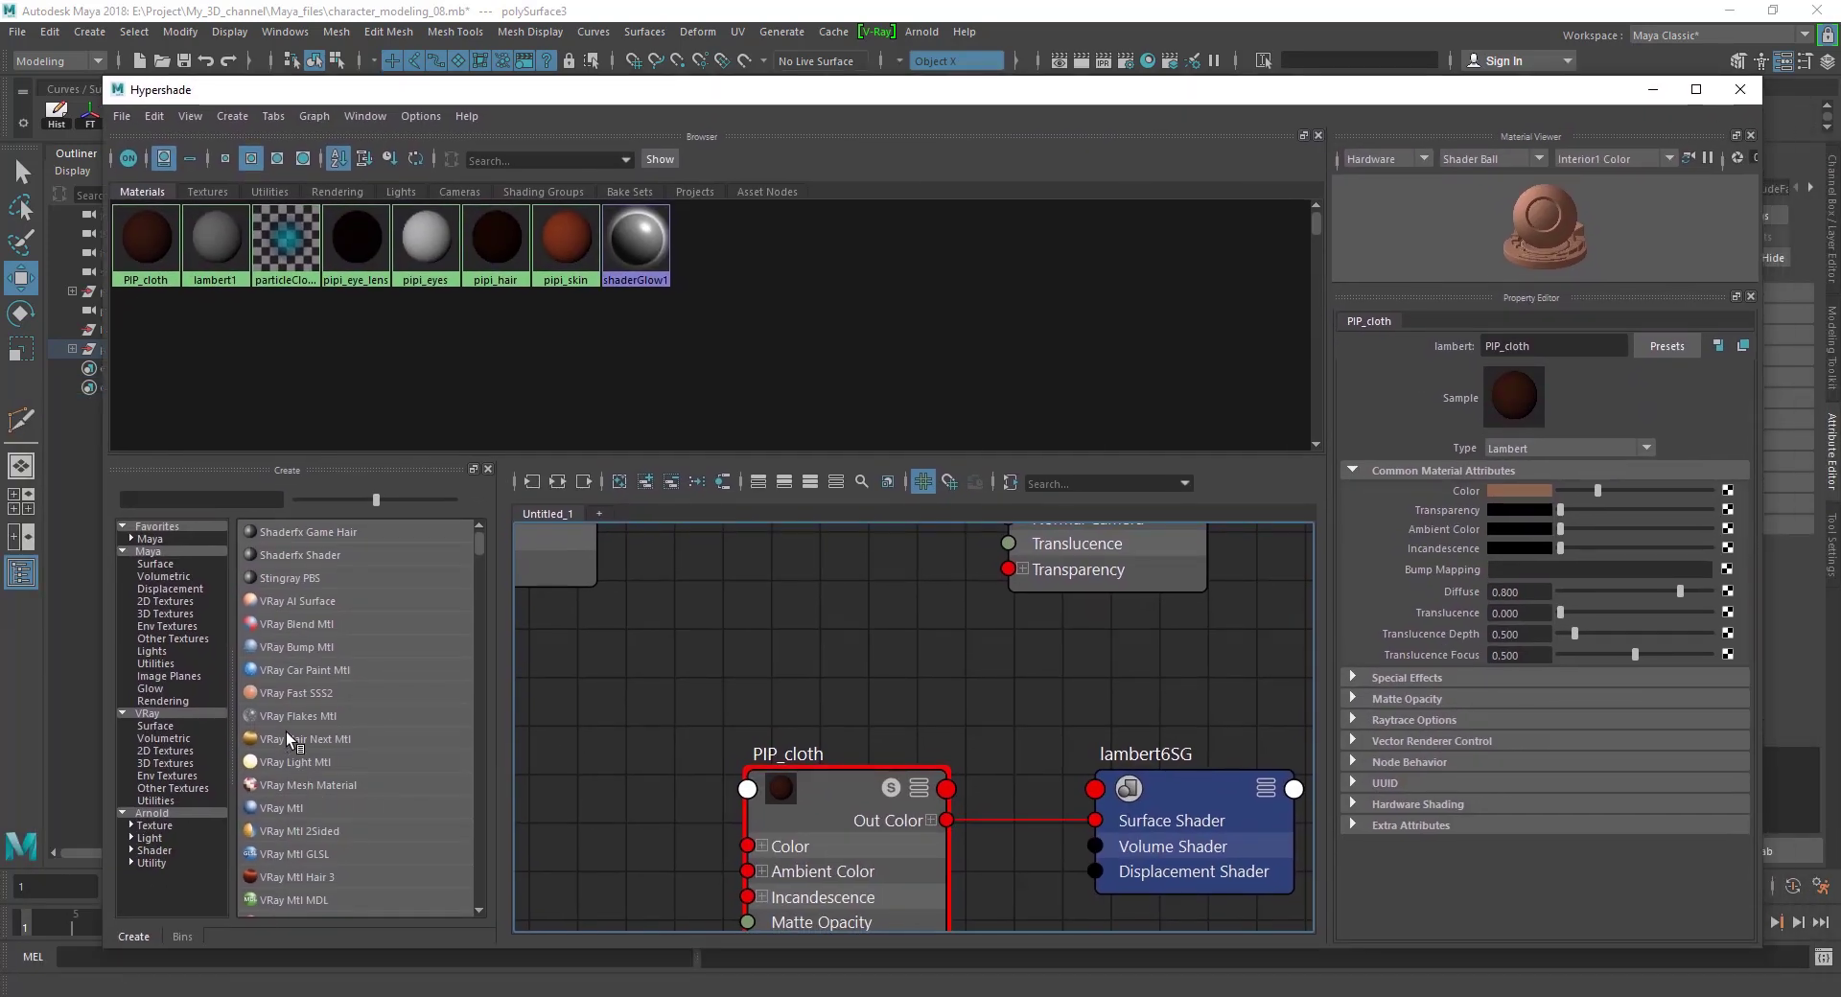
left_click(272, 808)
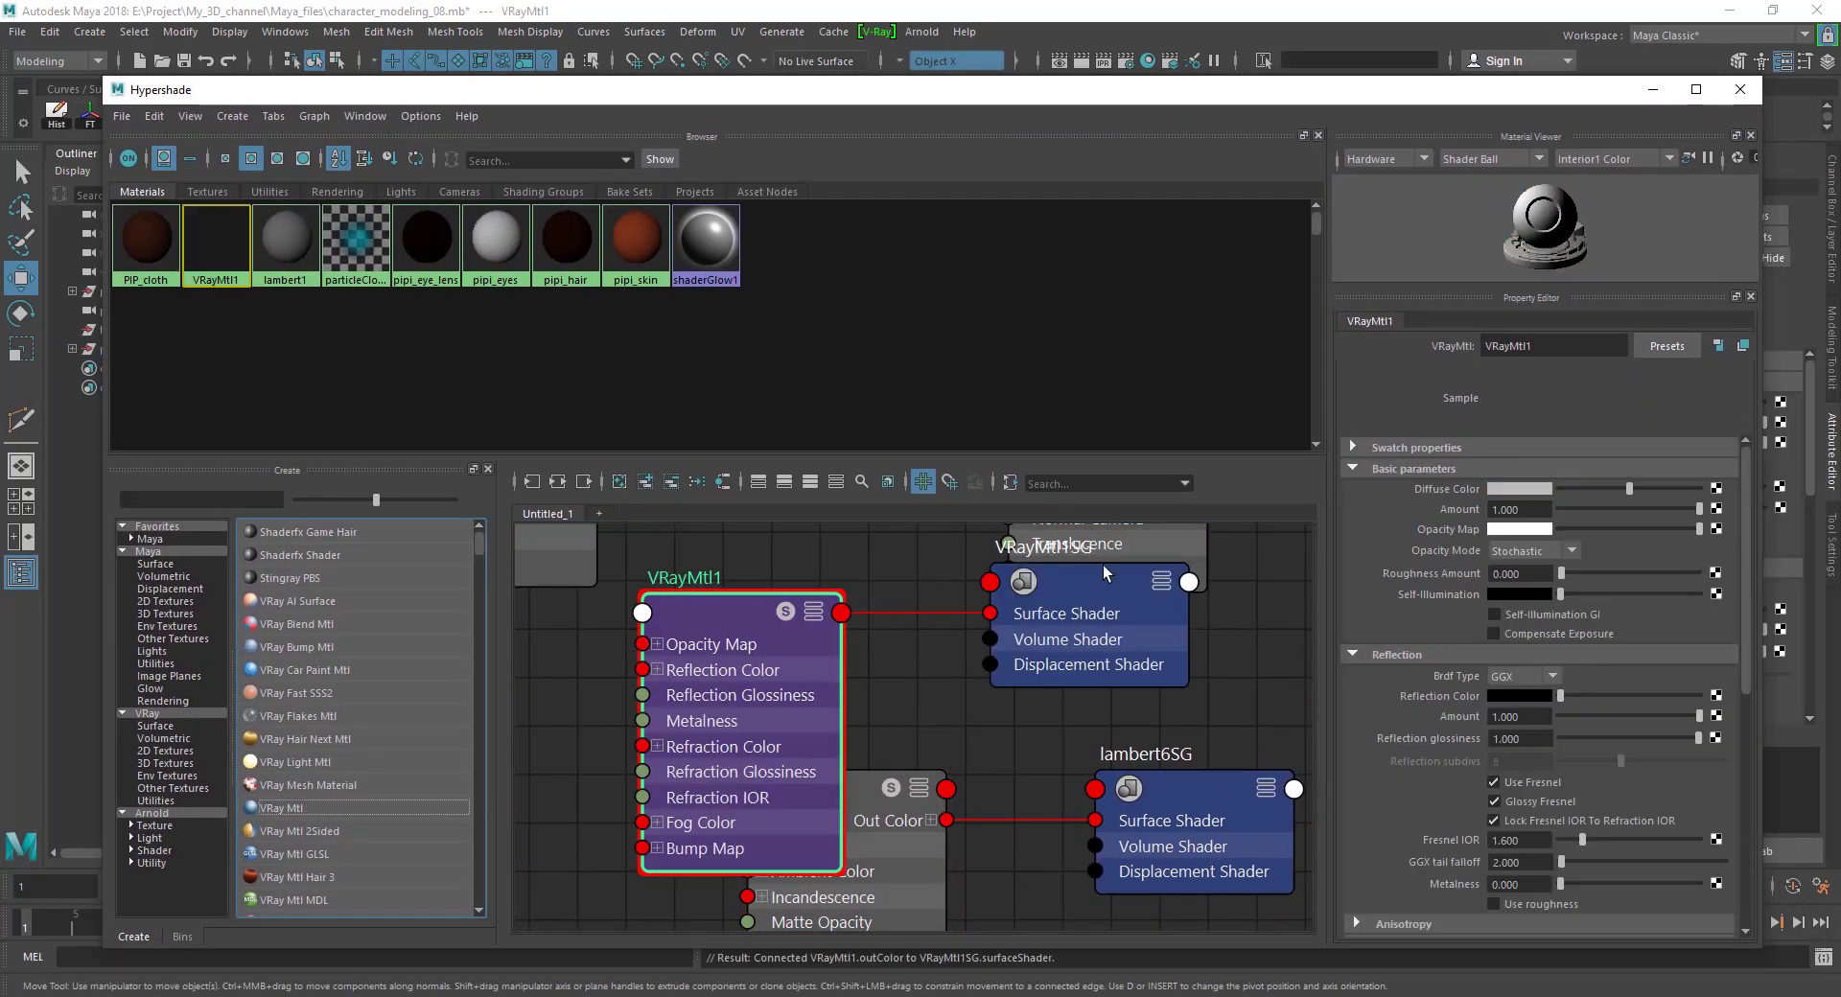
key("ctrl+z")
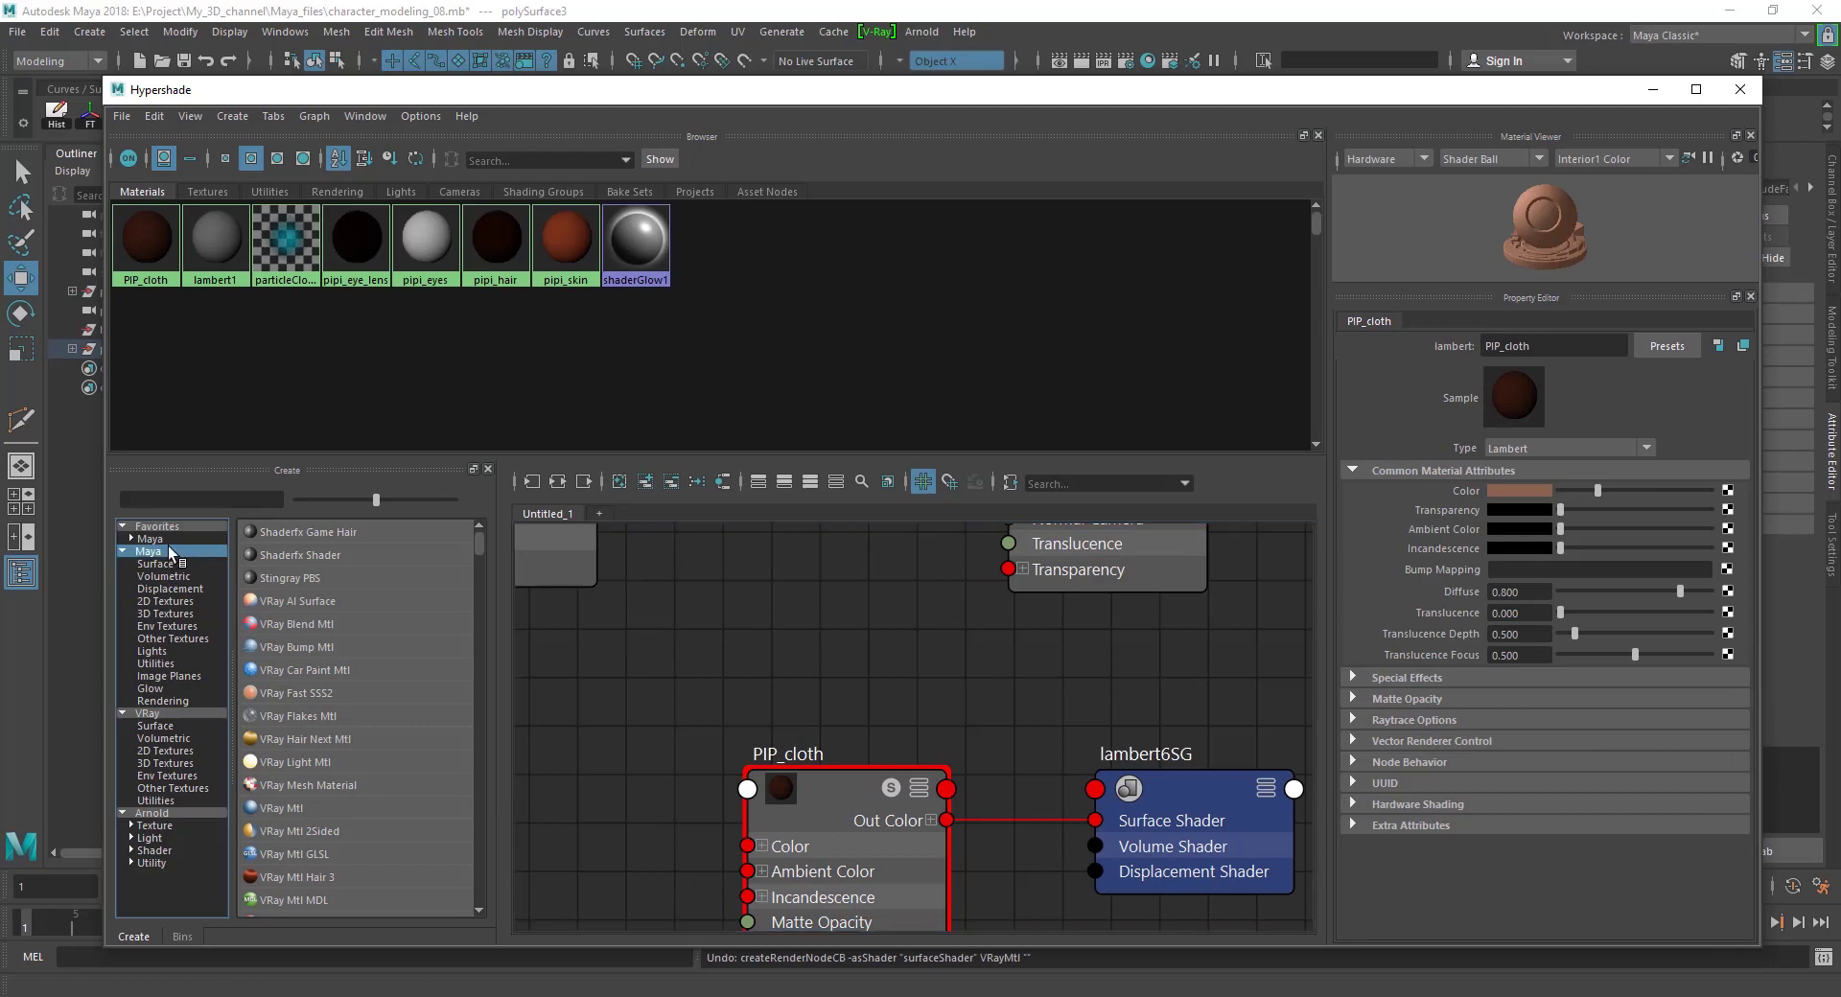
left_click(173, 539)
left_click(284, 556)
double_click(682, 567)
type("PIP_trouser")
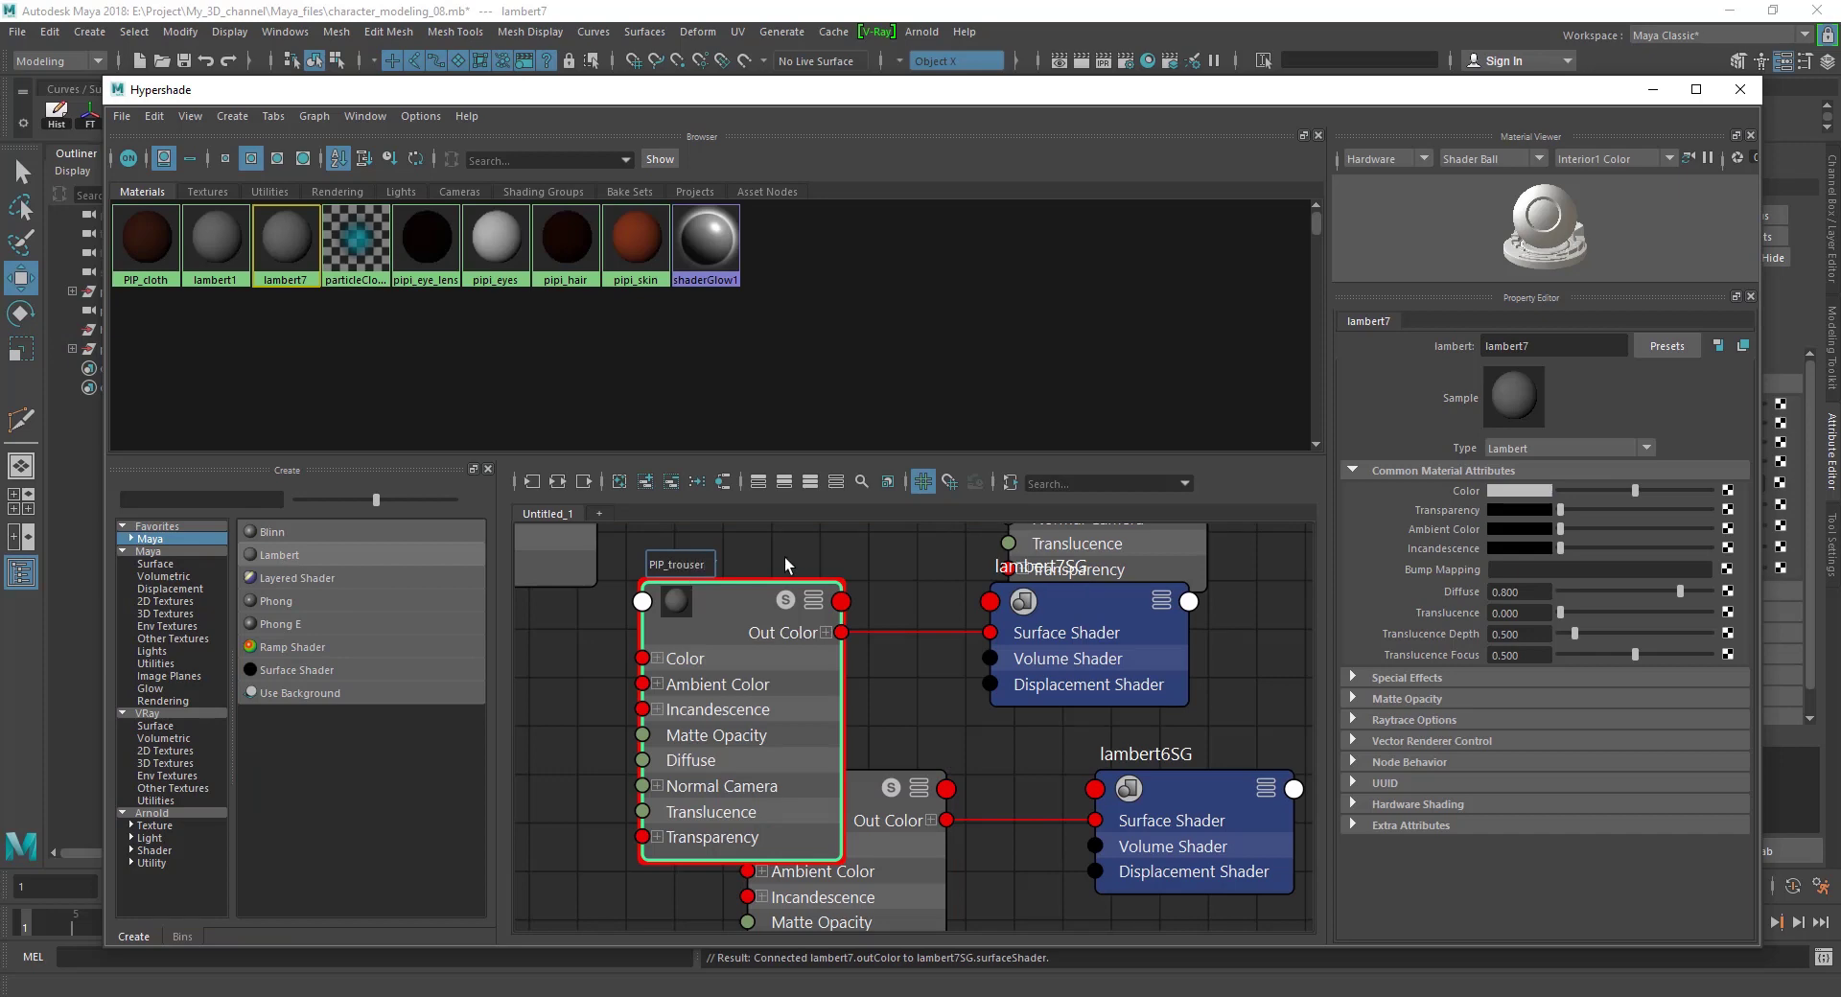
key("Return")
mouse_move(719, 90)
left_mouse_down()
mouse_move(757, 709)
mouse_move(898, 240)
left_mouse_up()
left_click(769, 612)
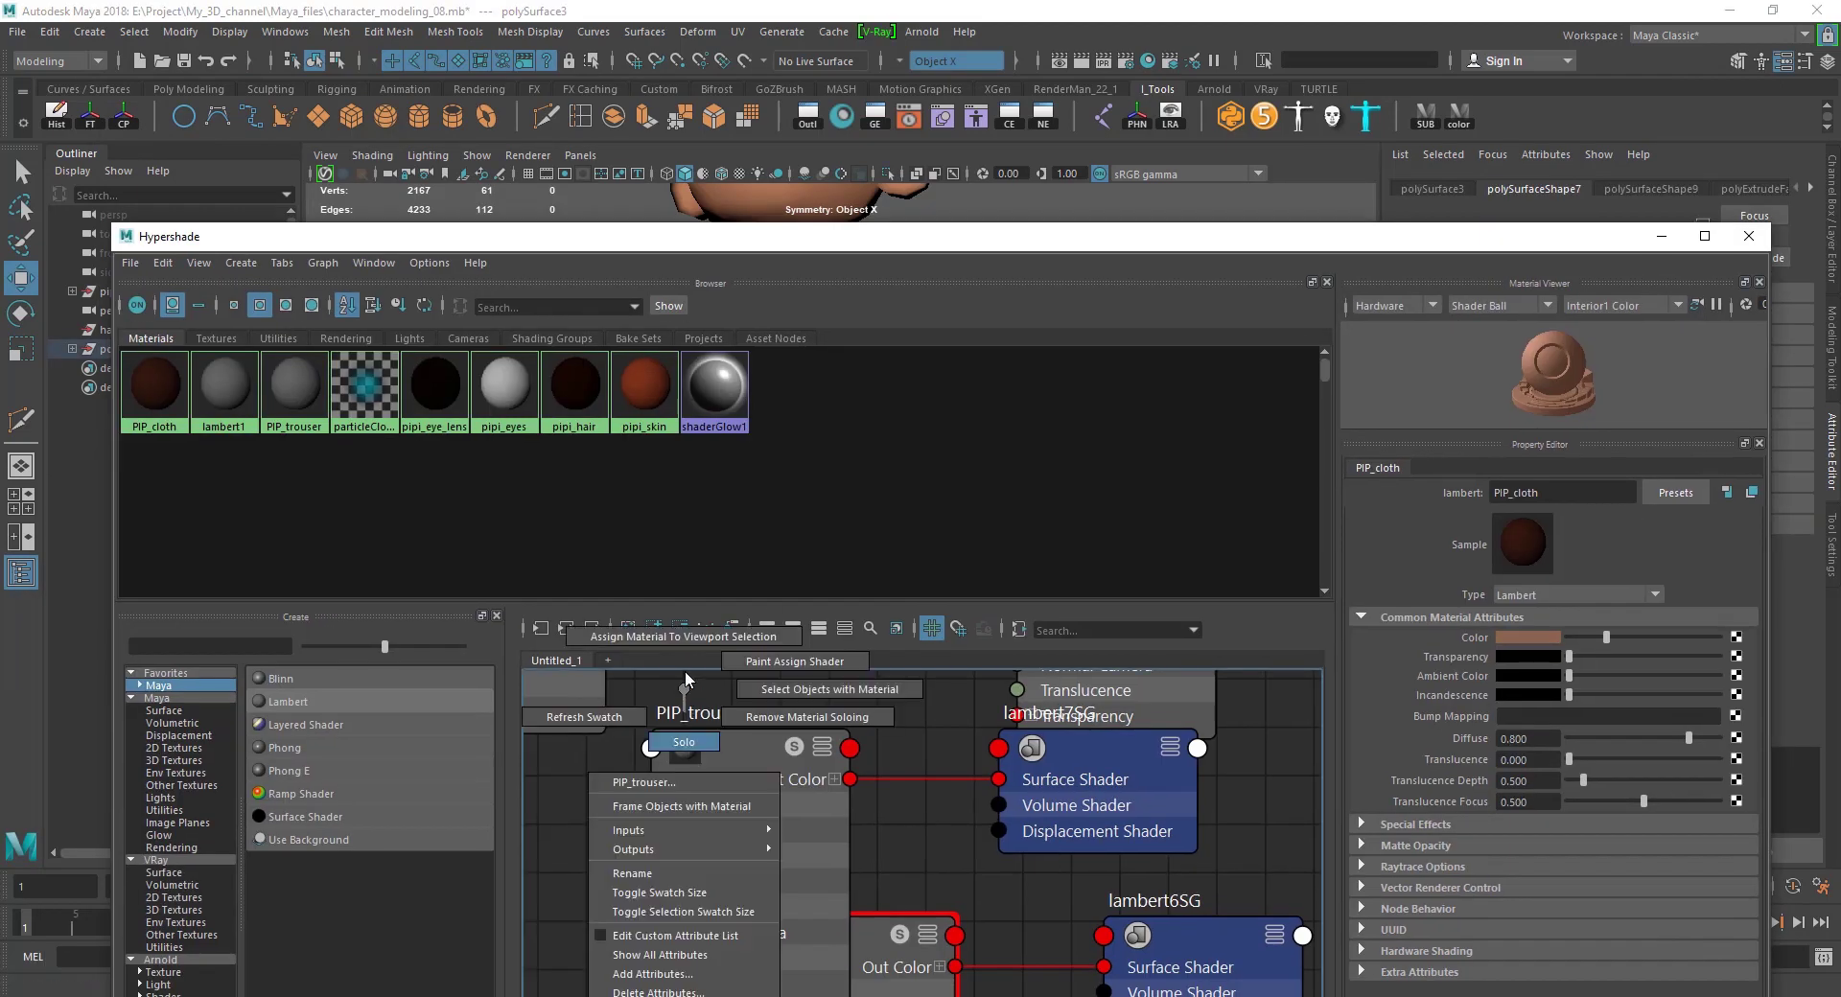
left_click(1659, 237)
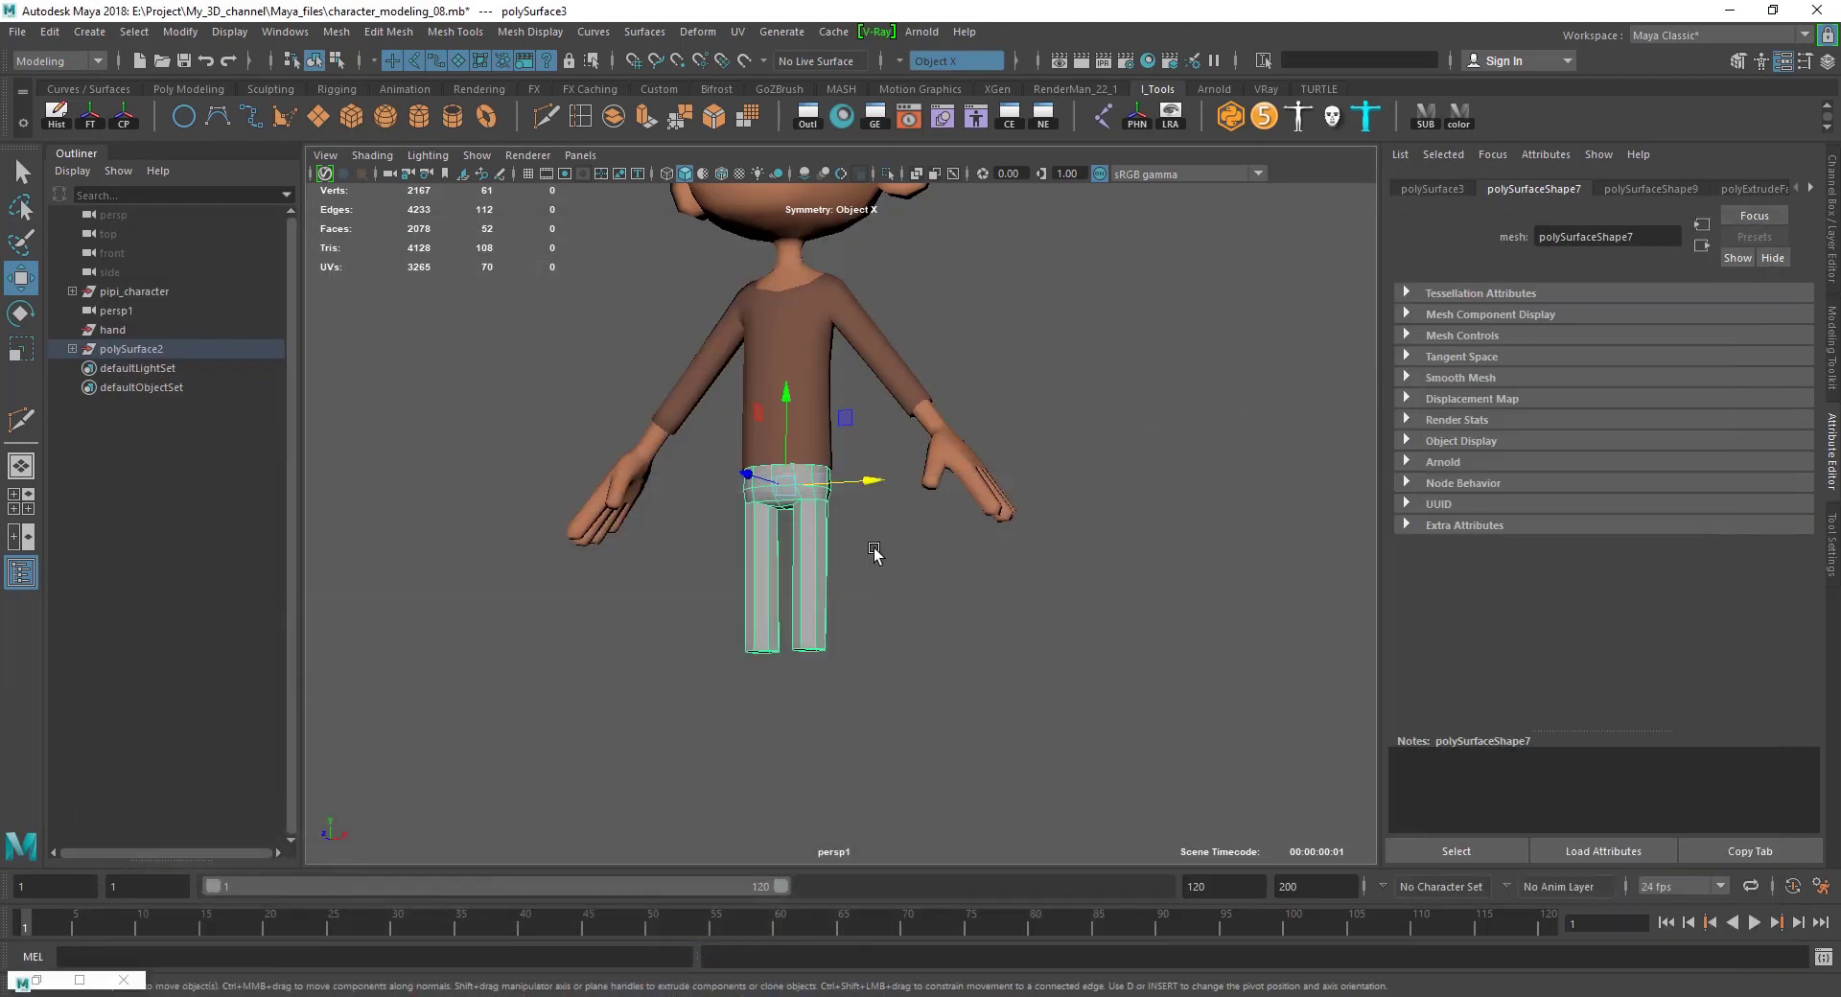
Delete the trouser mesh's construction history.
left_click_drag(874, 553, 986, 629, "alt")
left_click(1659, 191)
left_click(1743, 191)
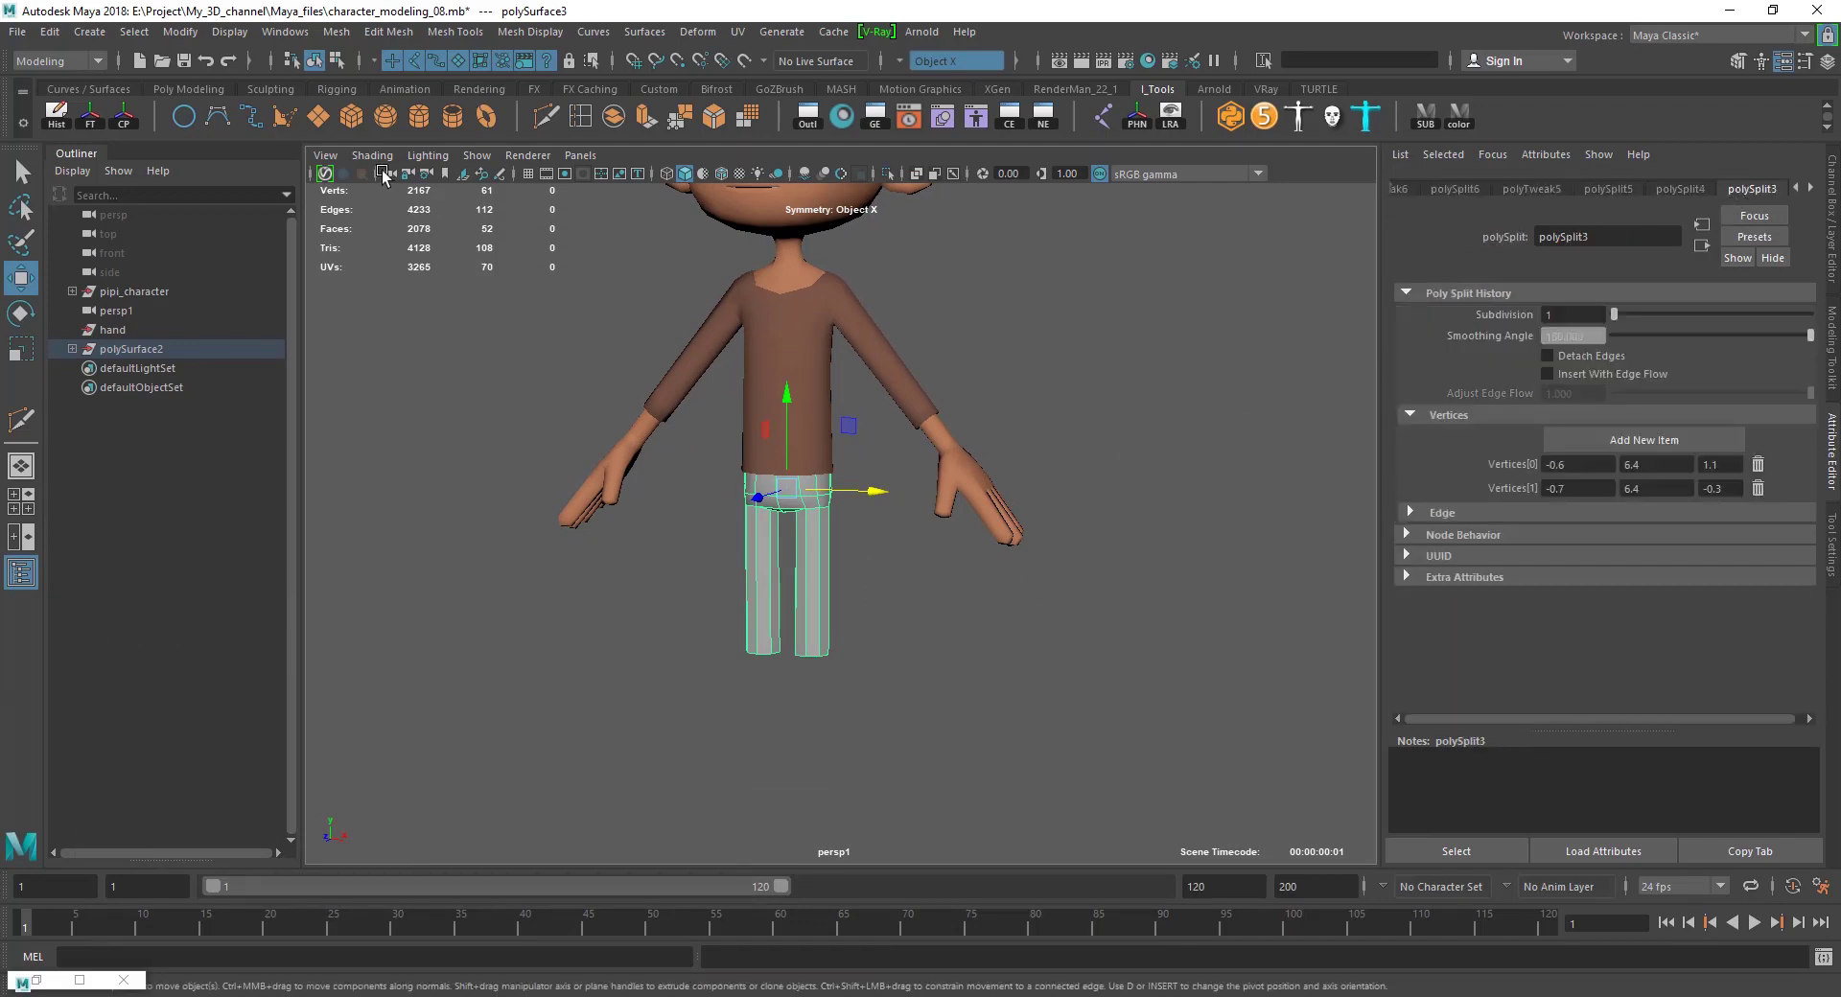
left_click(57, 114)
Make the PIP_trouser colour teal blue by raising saturation and shifting the hue.
left_click(1630, 189)
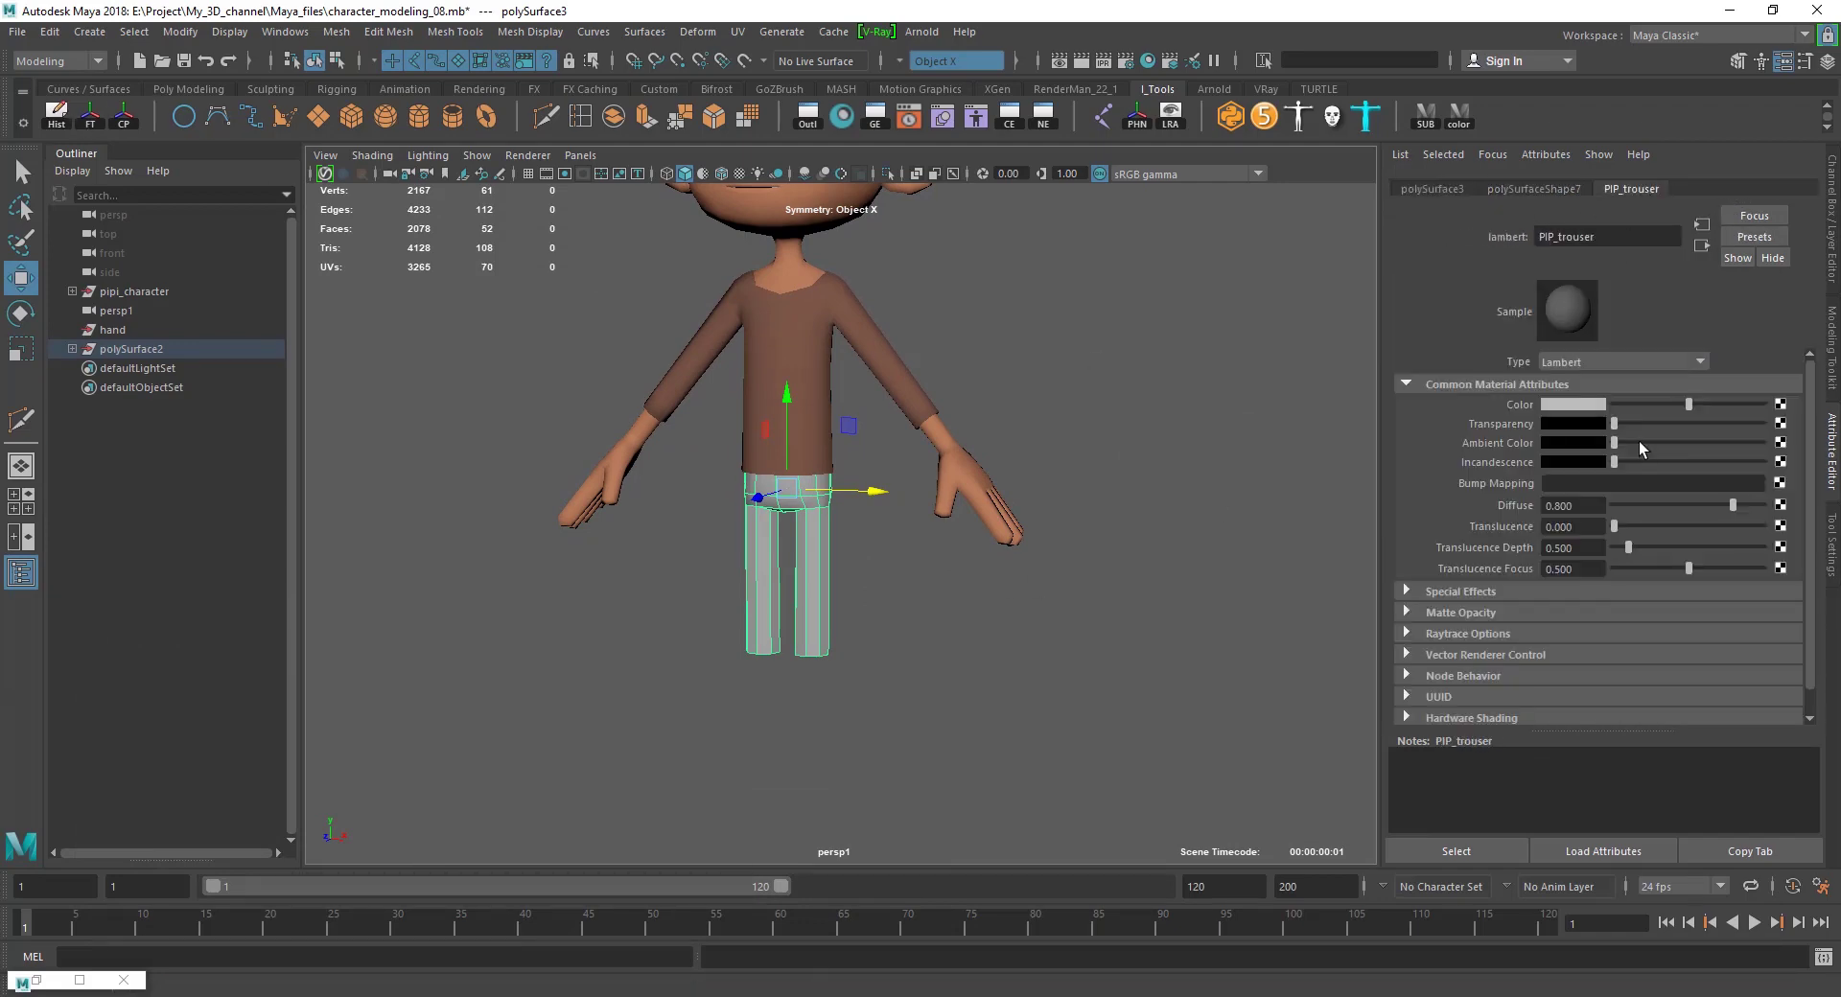
left_click(1588, 404)
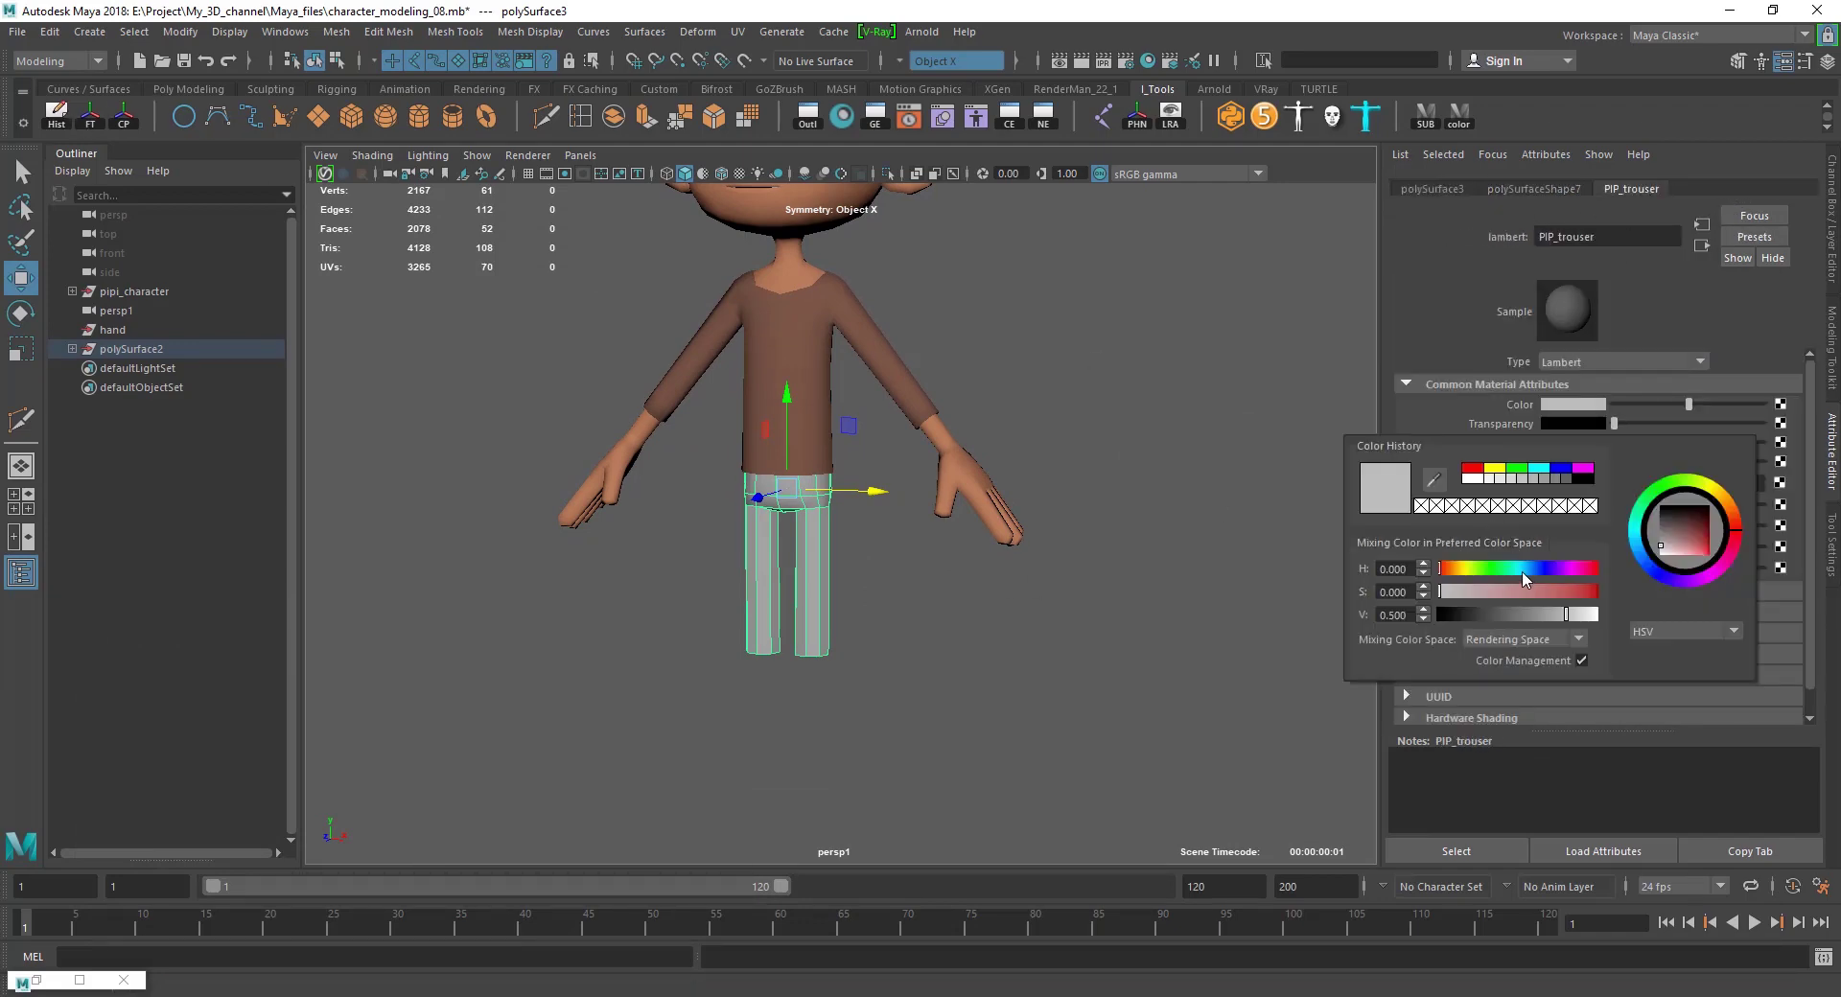
left_click_drag(1545, 596, 1559, 596)
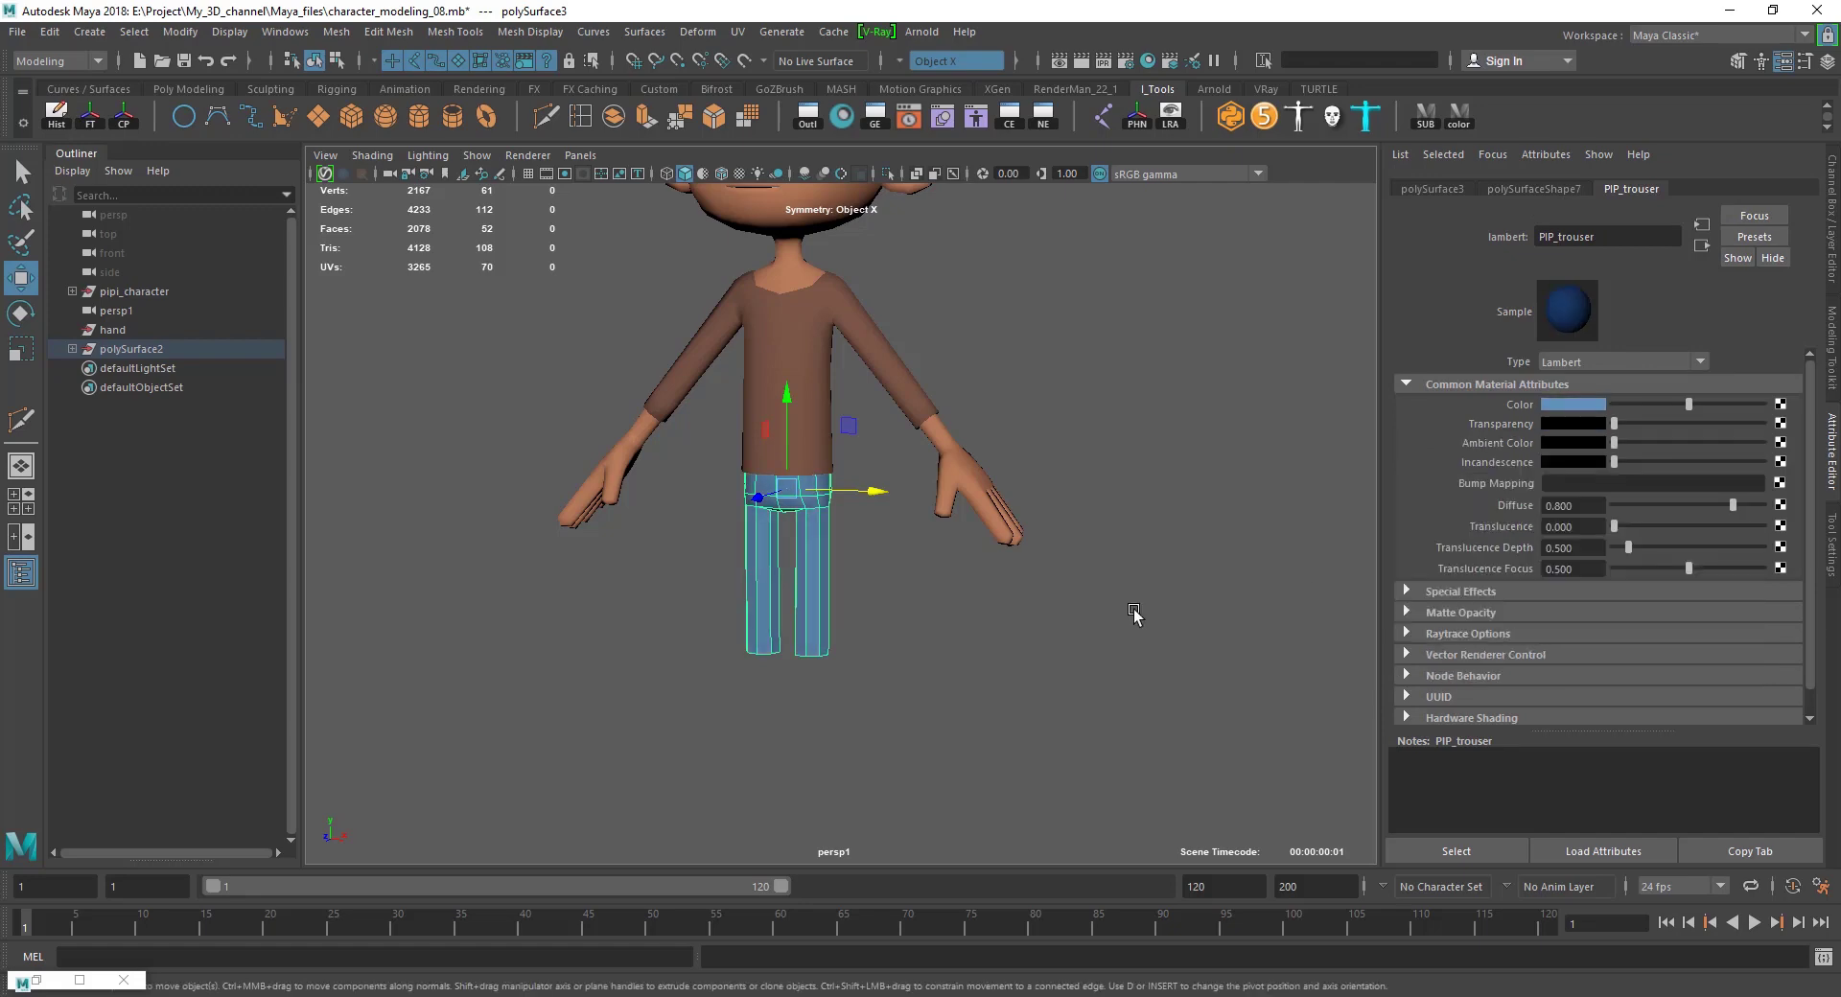
left_click(1562, 407)
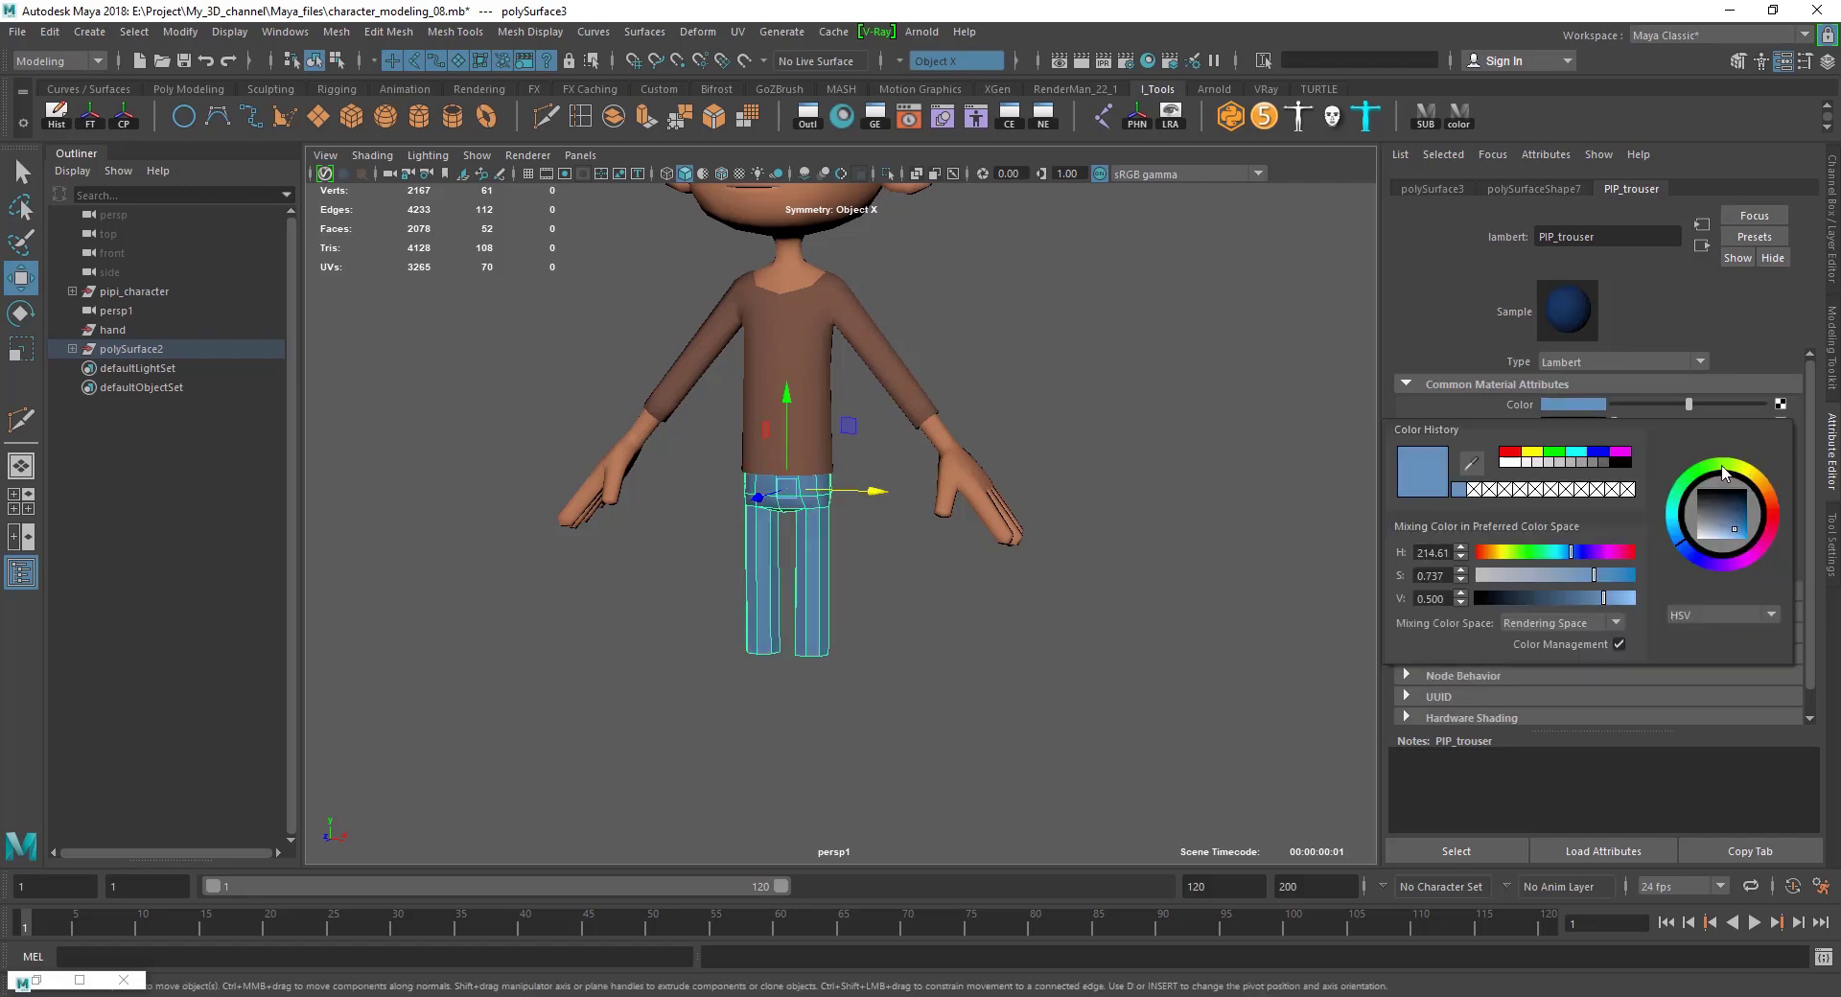
left_click_drag(1676, 538, 1676, 513)
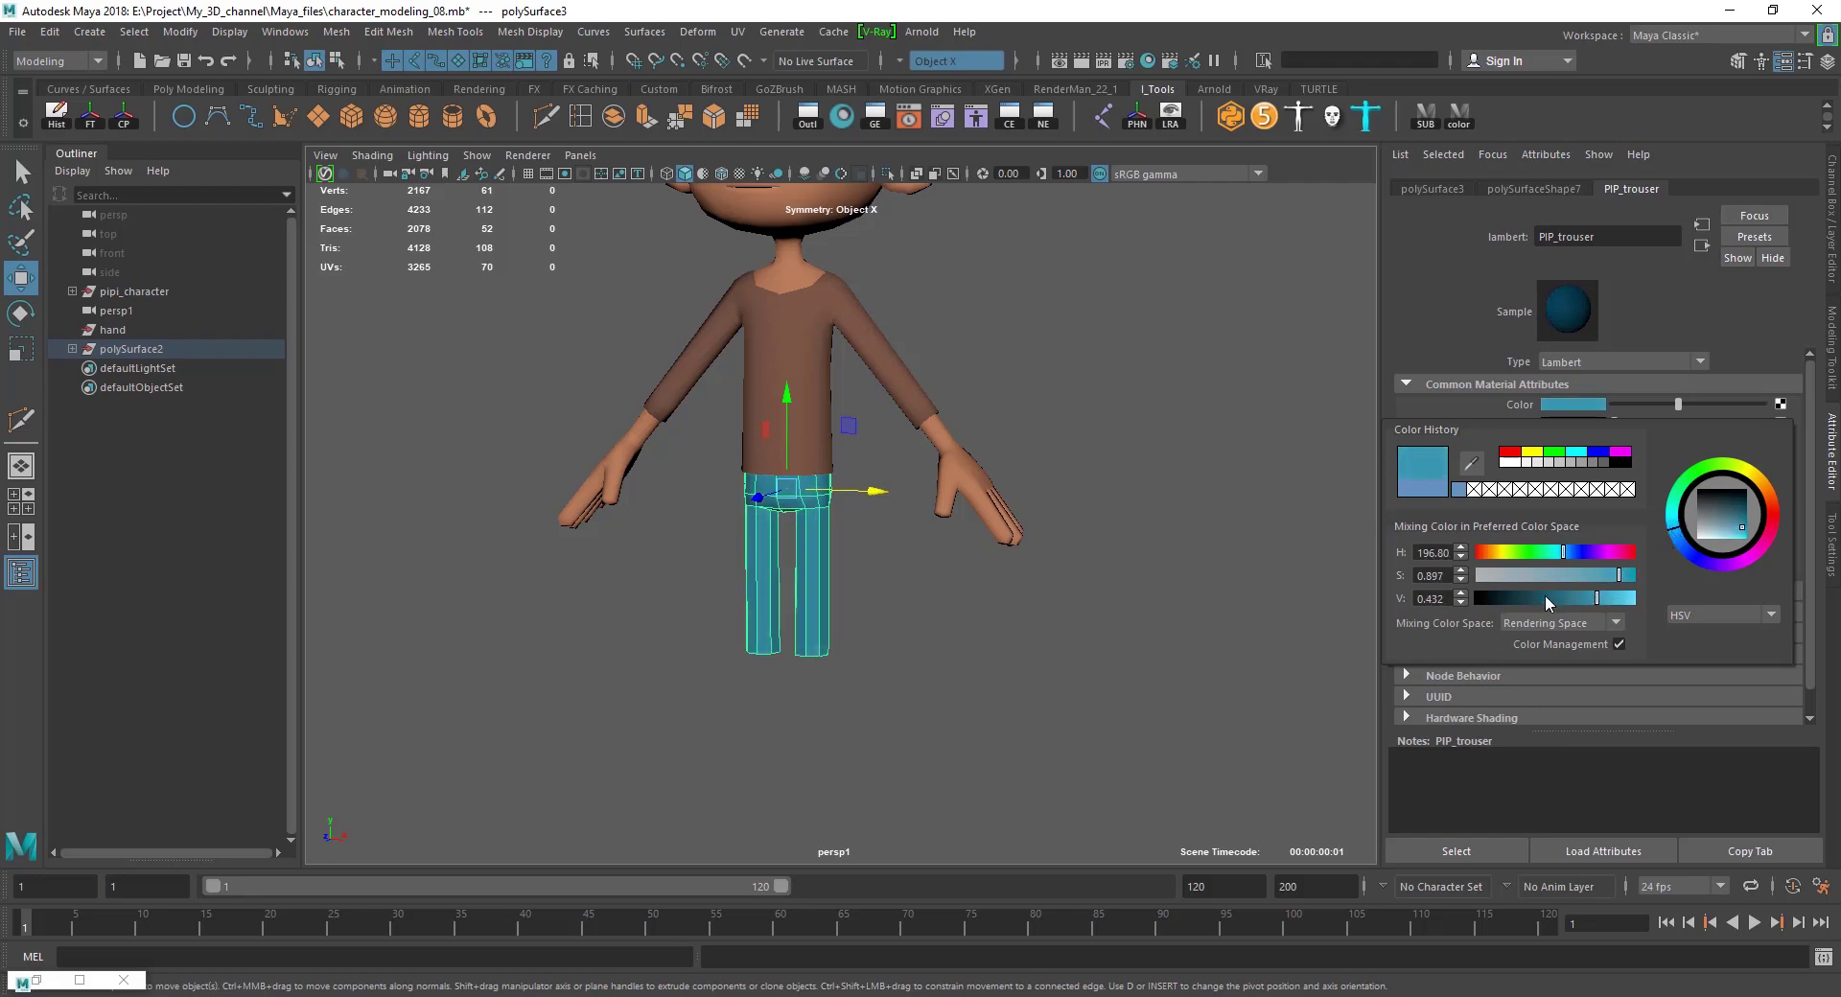
left_click(1055, 566)
scroll(883, 571, "down", 5)
Soften the edges of the trouser mesh.
scroll(621, 621, "up", 6)
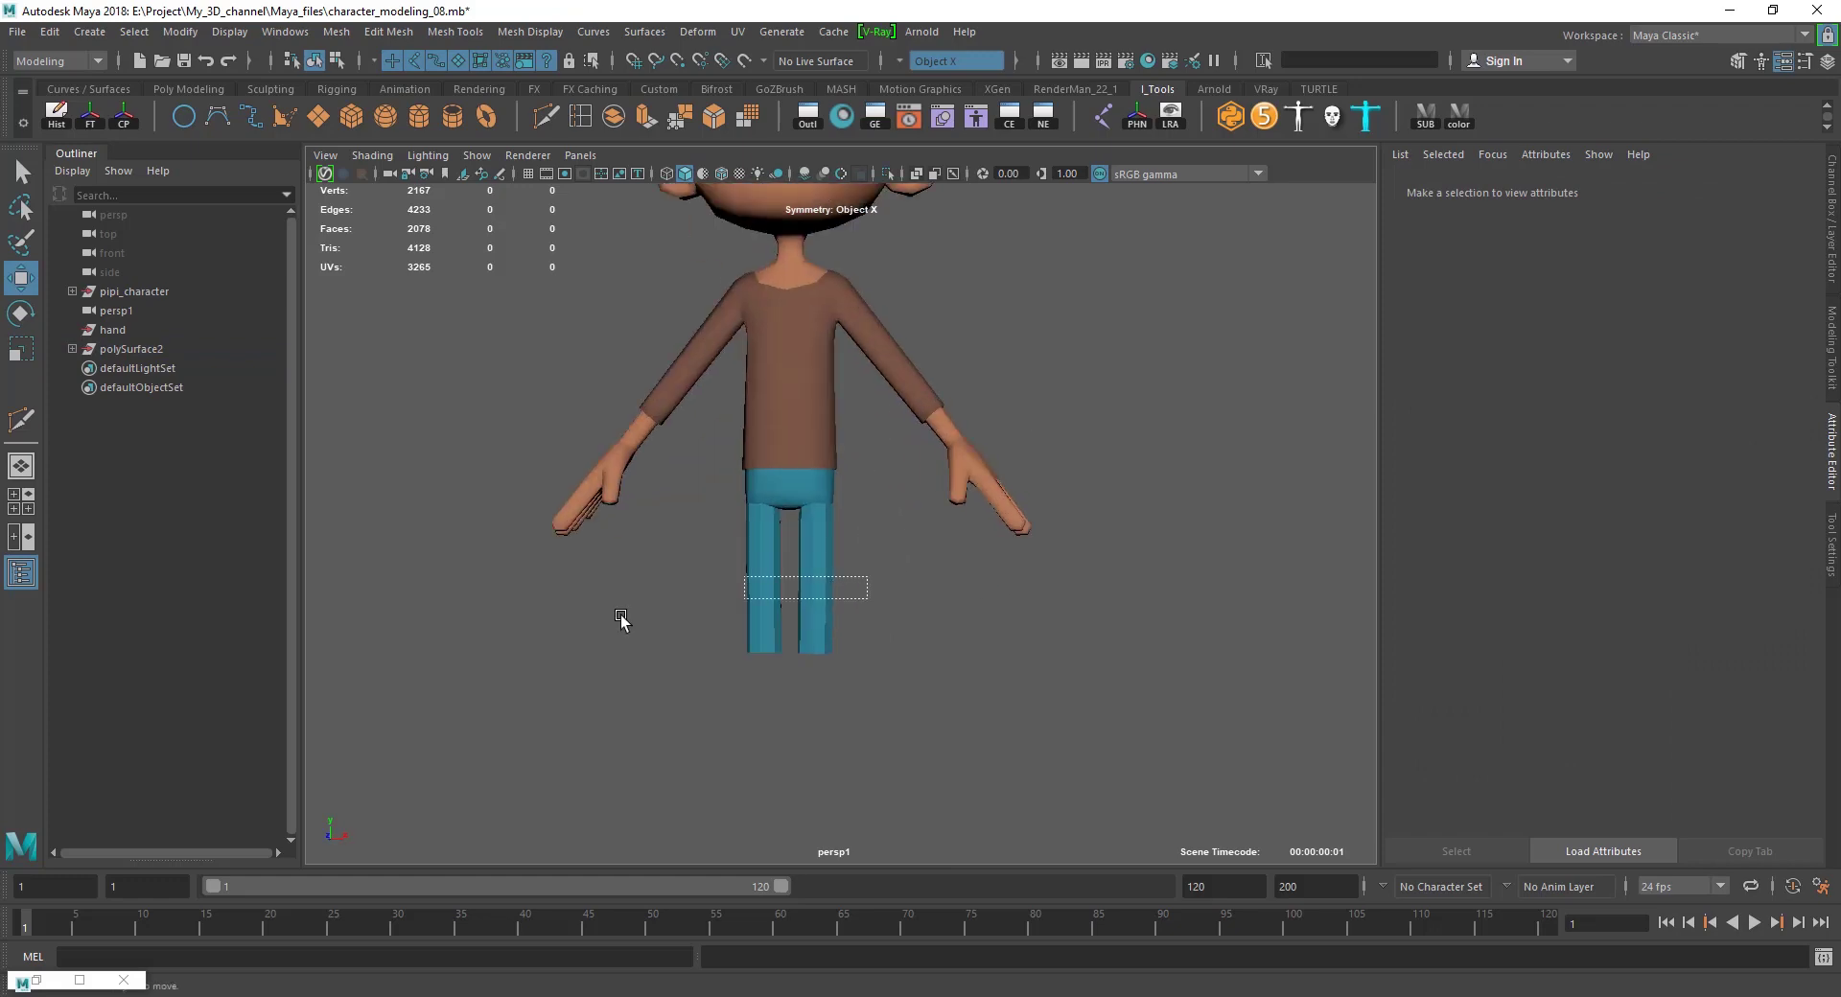
left_click_drag(744, 576, 868, 600)
left_click(531, 32)
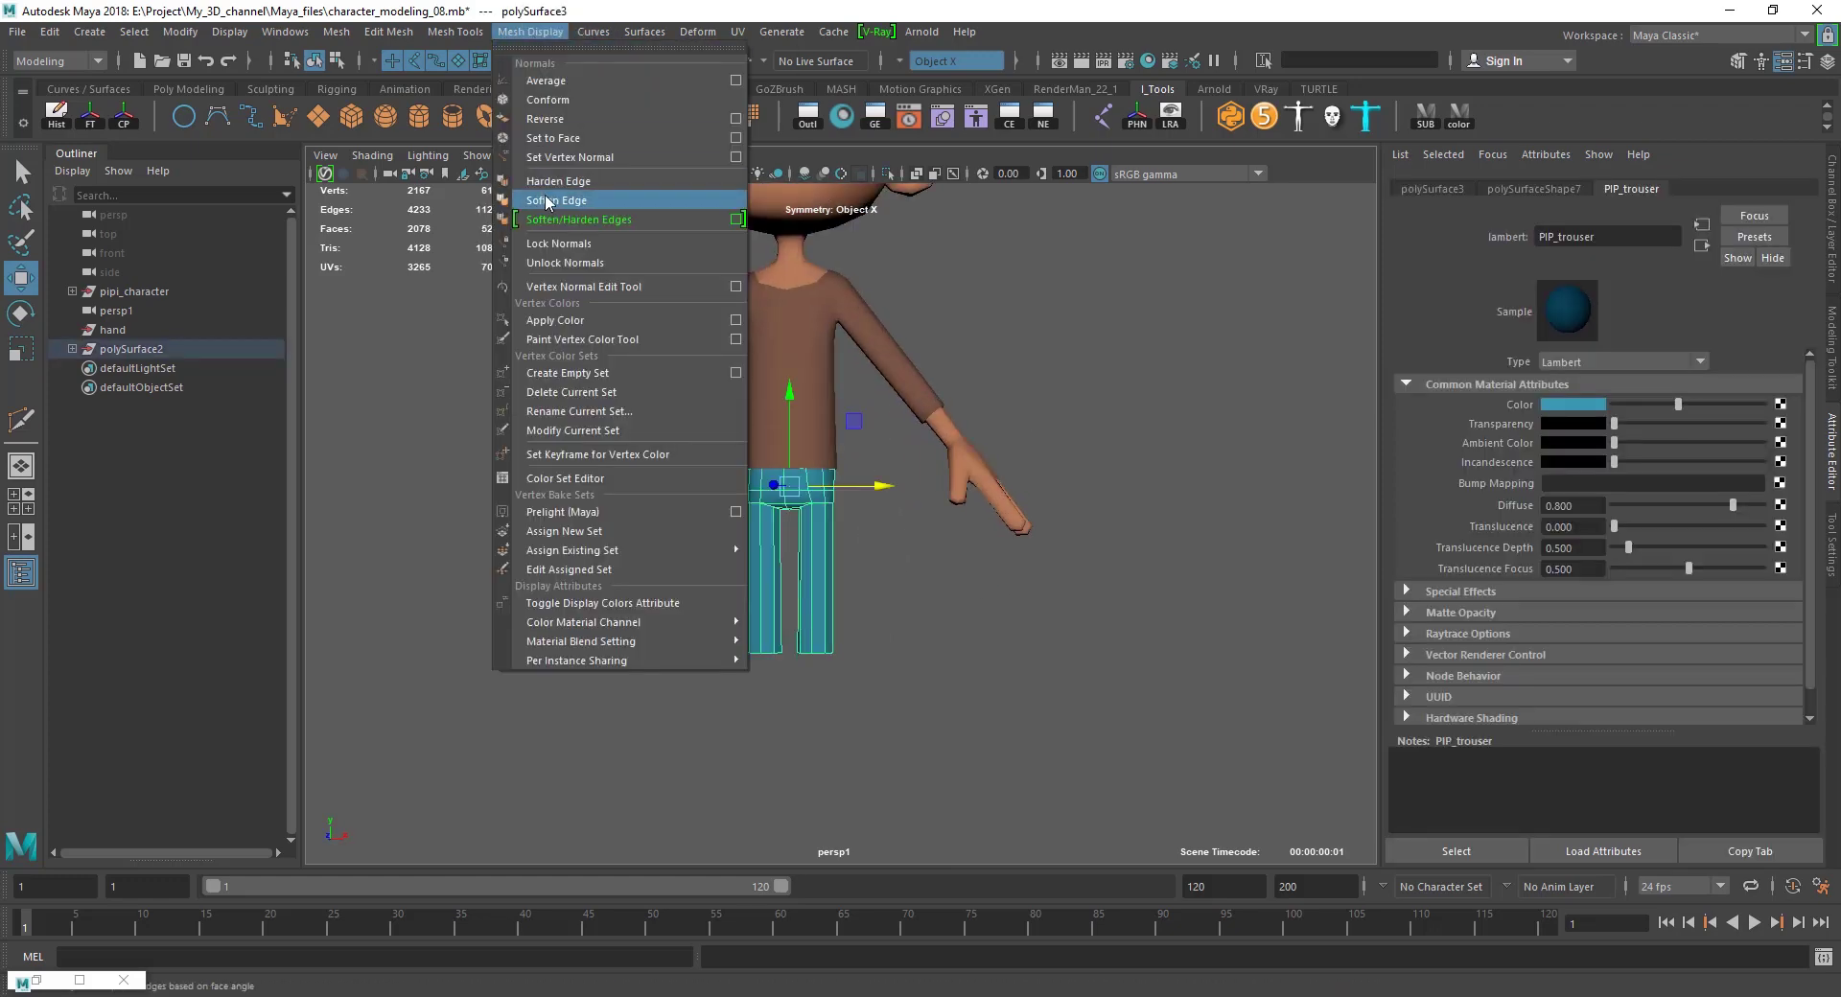
left_click(950, 706)
Zoom and orbit to a frontal close-up of the trousers' crotch, then clear the selection.
scroll(851, 629, "up", 2)
scroll(888, 604, "up", 2)
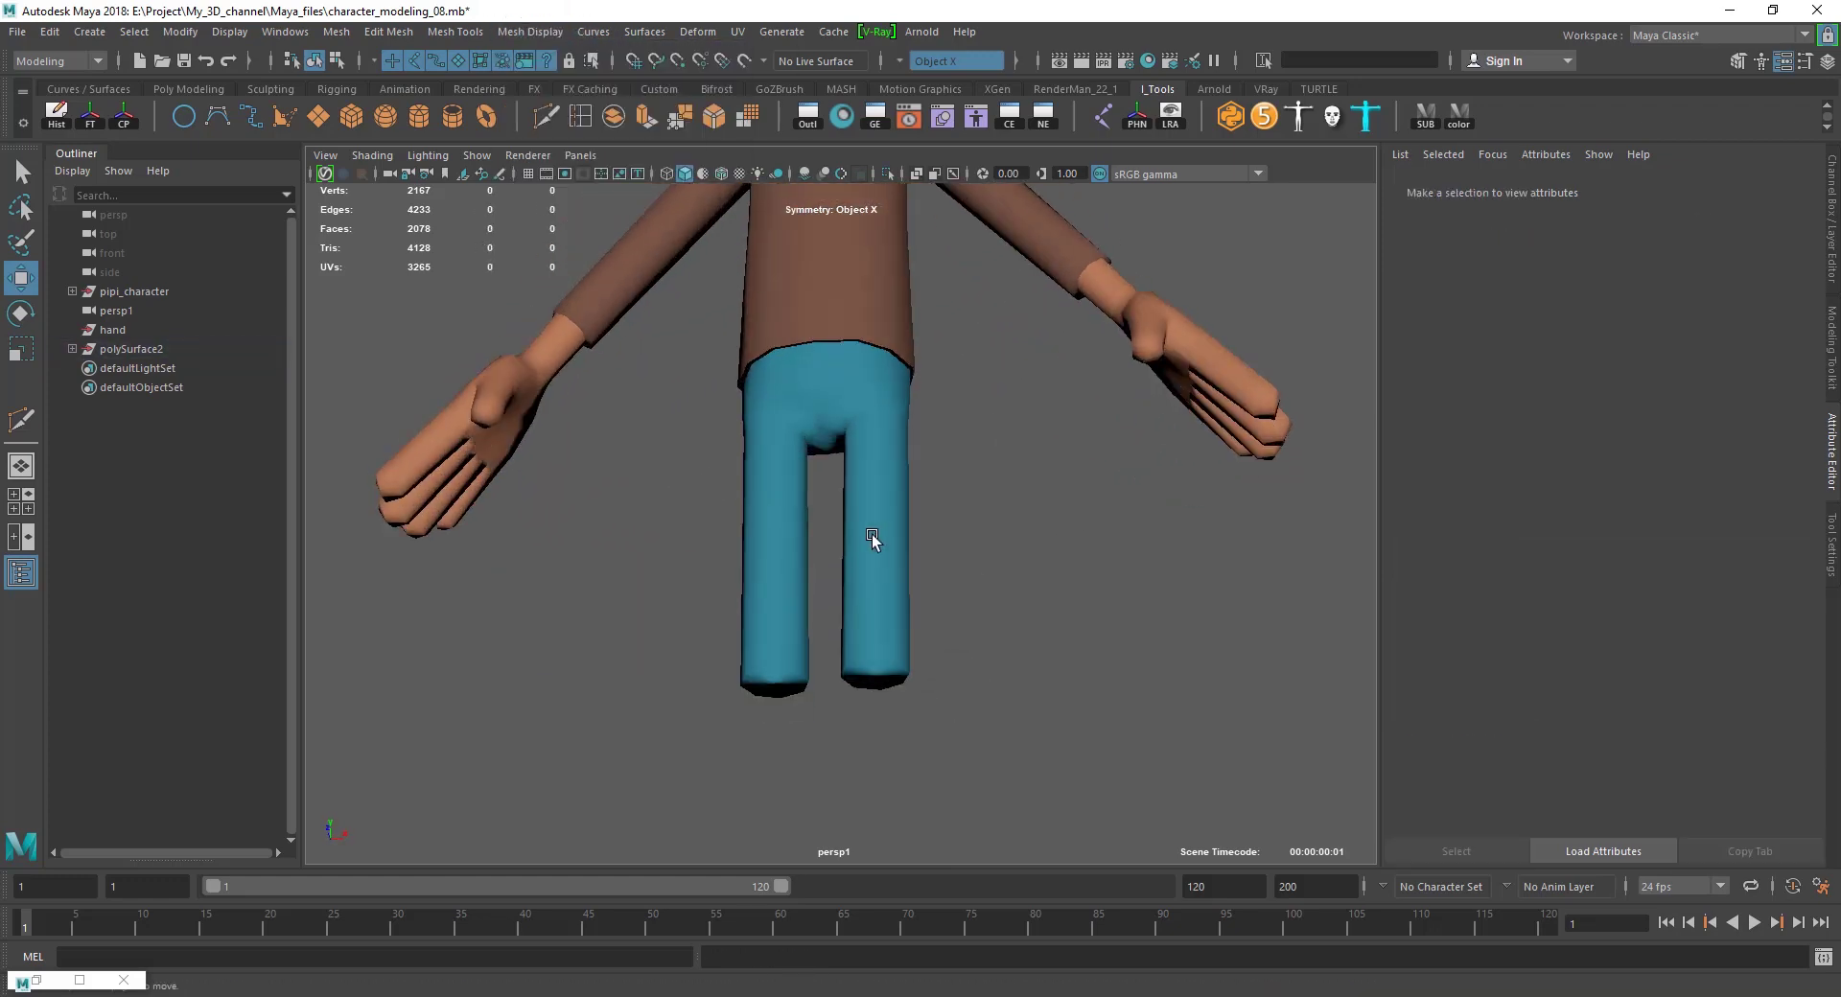
scroll(871, 534, "up", 4)
left_click(901, 582)
mouse_move(900, 582)
left_mouse_down("alt")
mouse_move(986, 575)
mouse_move(929, 629)
left_mouse_up("alt")
scroll(890, 568, "up", 3)
scroll(889, 568, "down", 2)
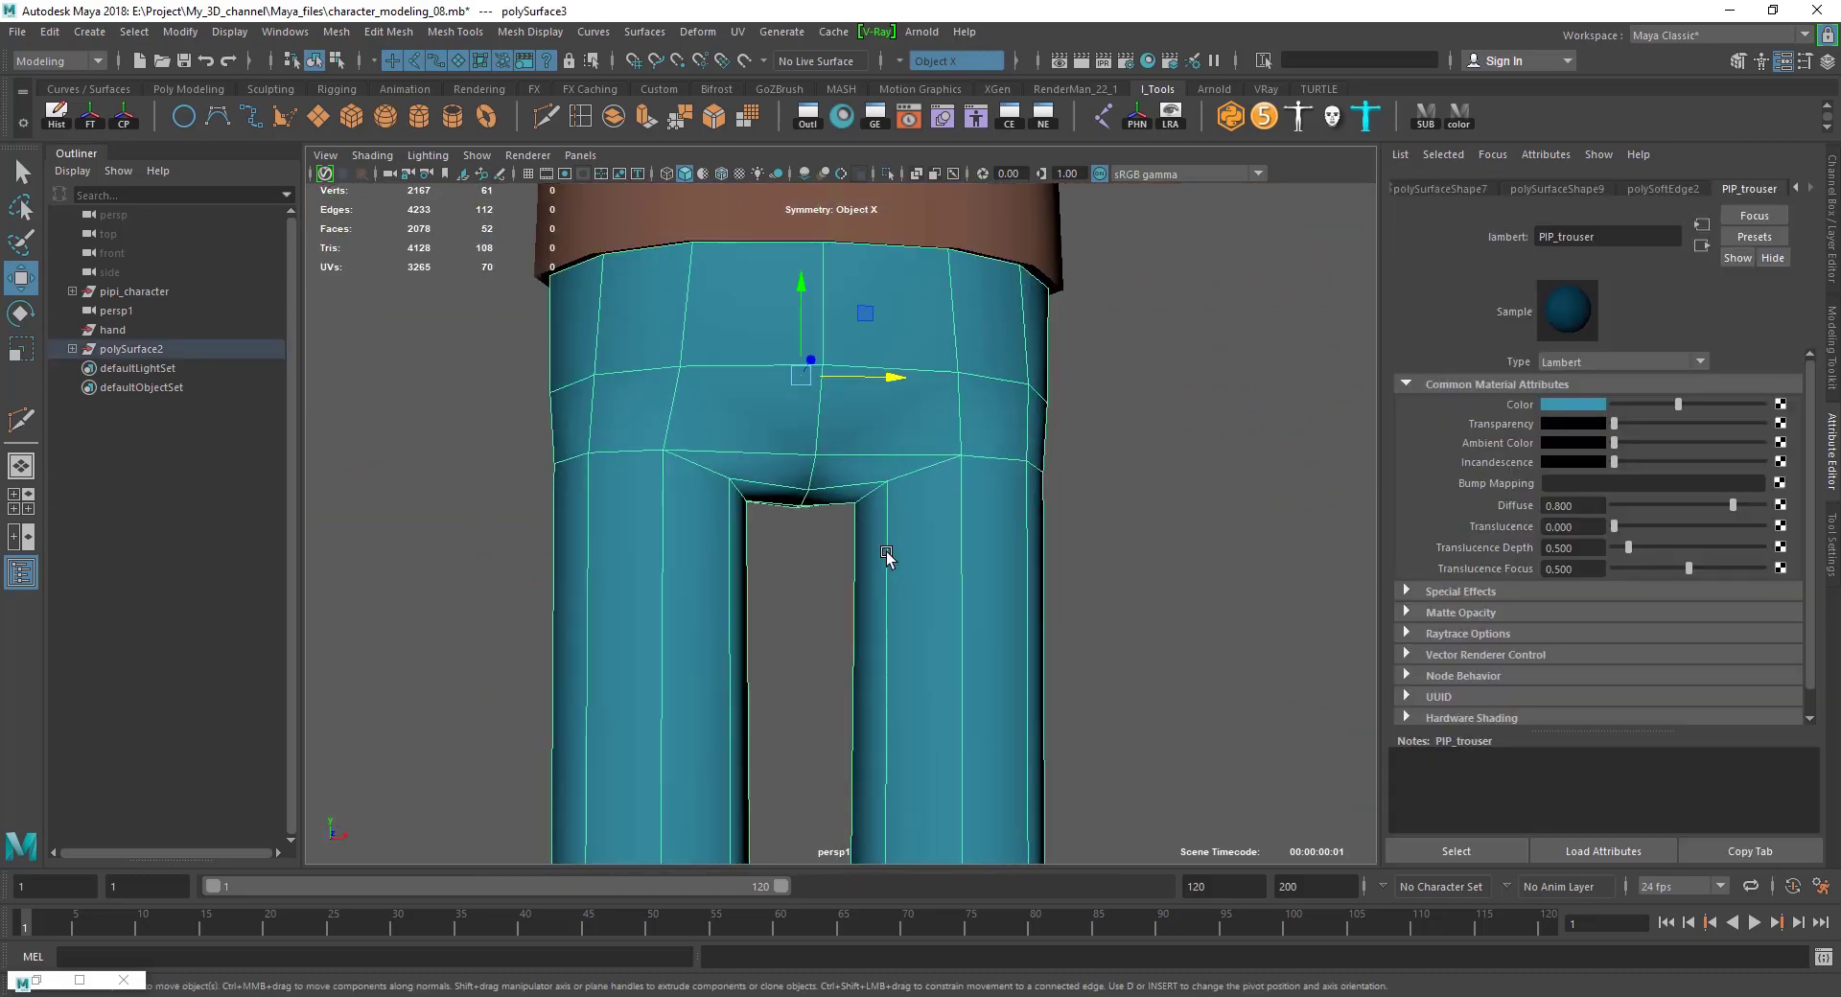
scroll(886, 556, "up", 2)
mouse_move(912, 548)
left_mouse_down("alt")
mouse_move(915, 533)
mouse_move(973, 542)
mouse_move(847, 566)
mouse_move(813, 518)
mouse_move(954, 300)
left_mouse_up("alt")
scroll(911, 550, "down", 3)
left_click_drag(843, 410, 905, 486, "alt")
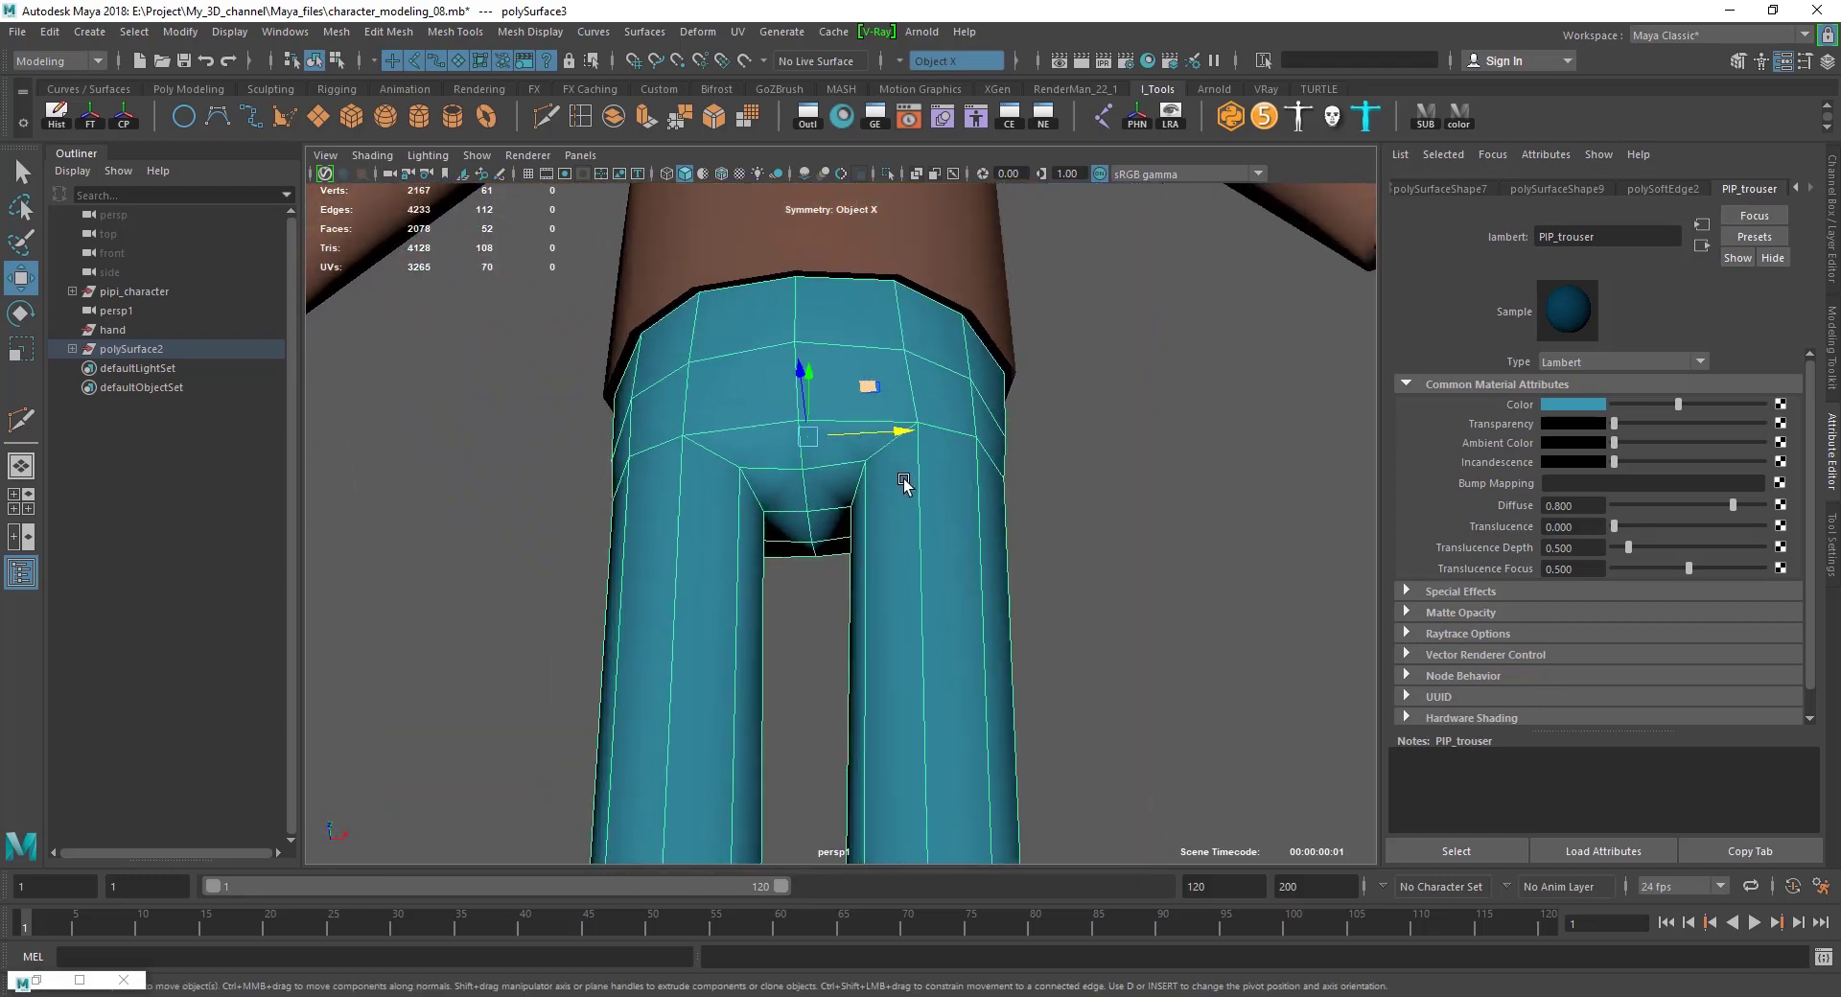
scroll(898, 556, "up", 2)
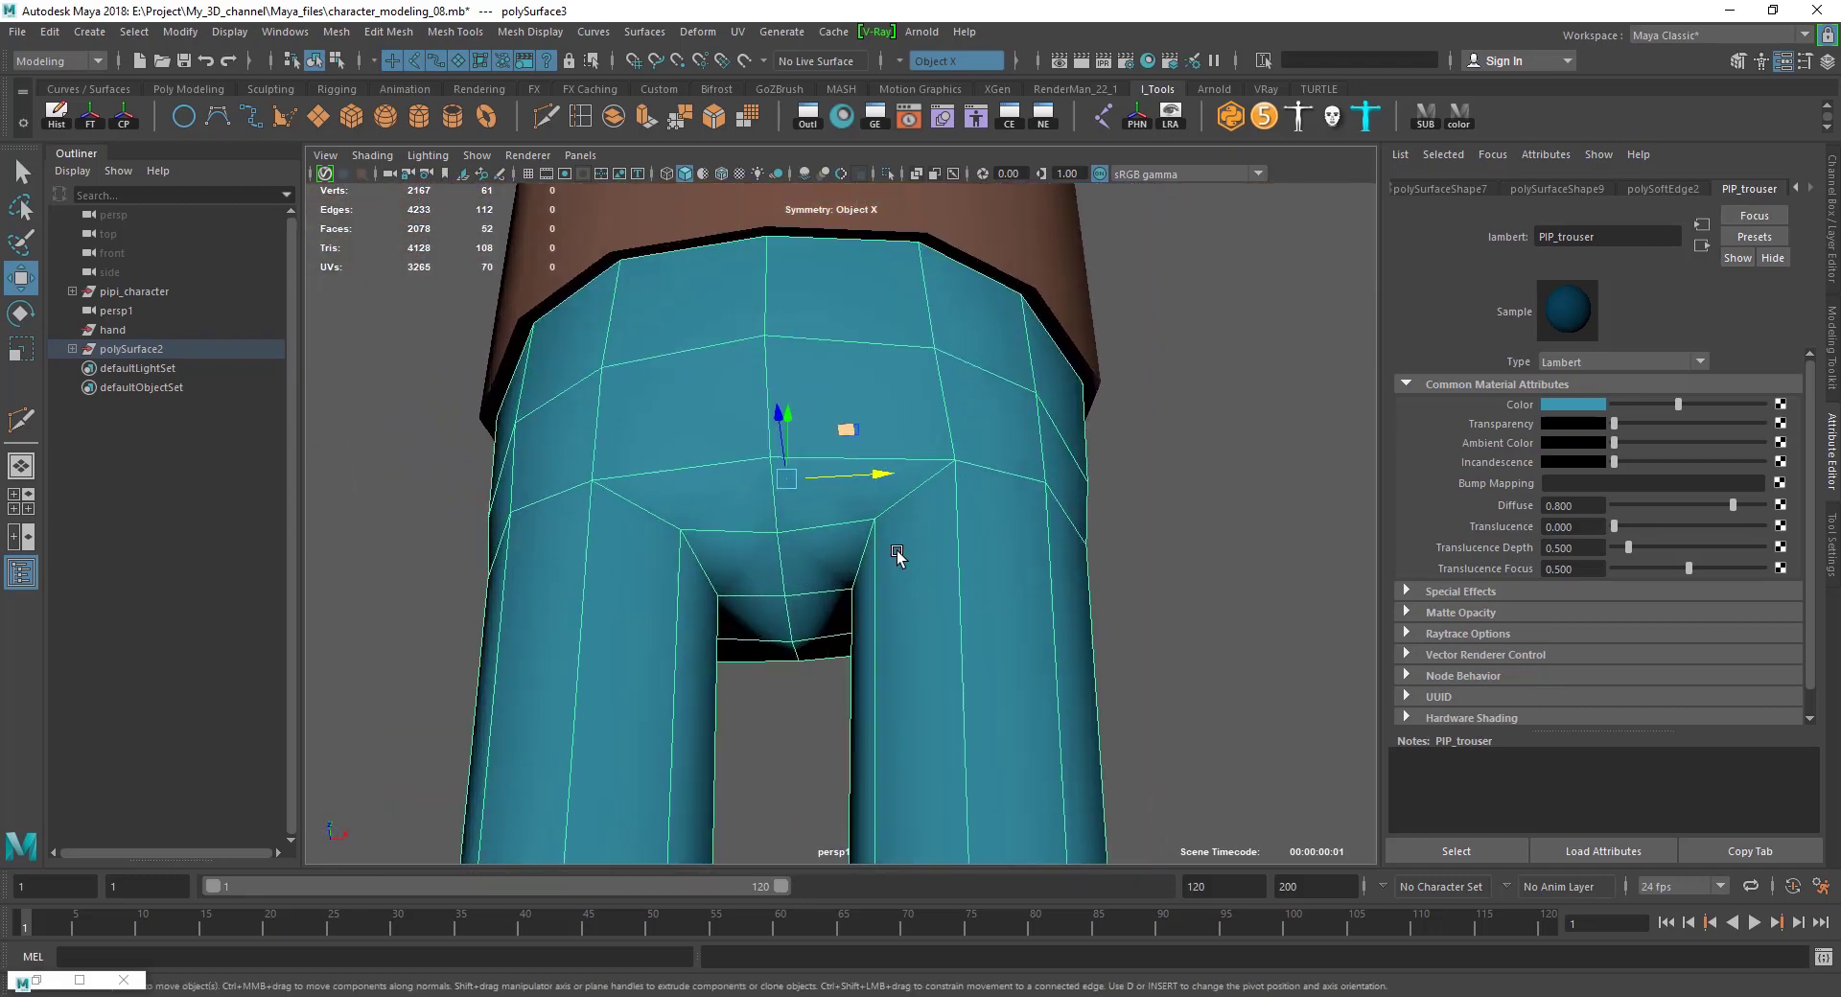
left_click(1139, 555)
Multi-cut a new edge into the trousers from the crotch edge and commit it.
left_click(1007, 588)
right_click_drag(941, 492, 817, 582, "shift")
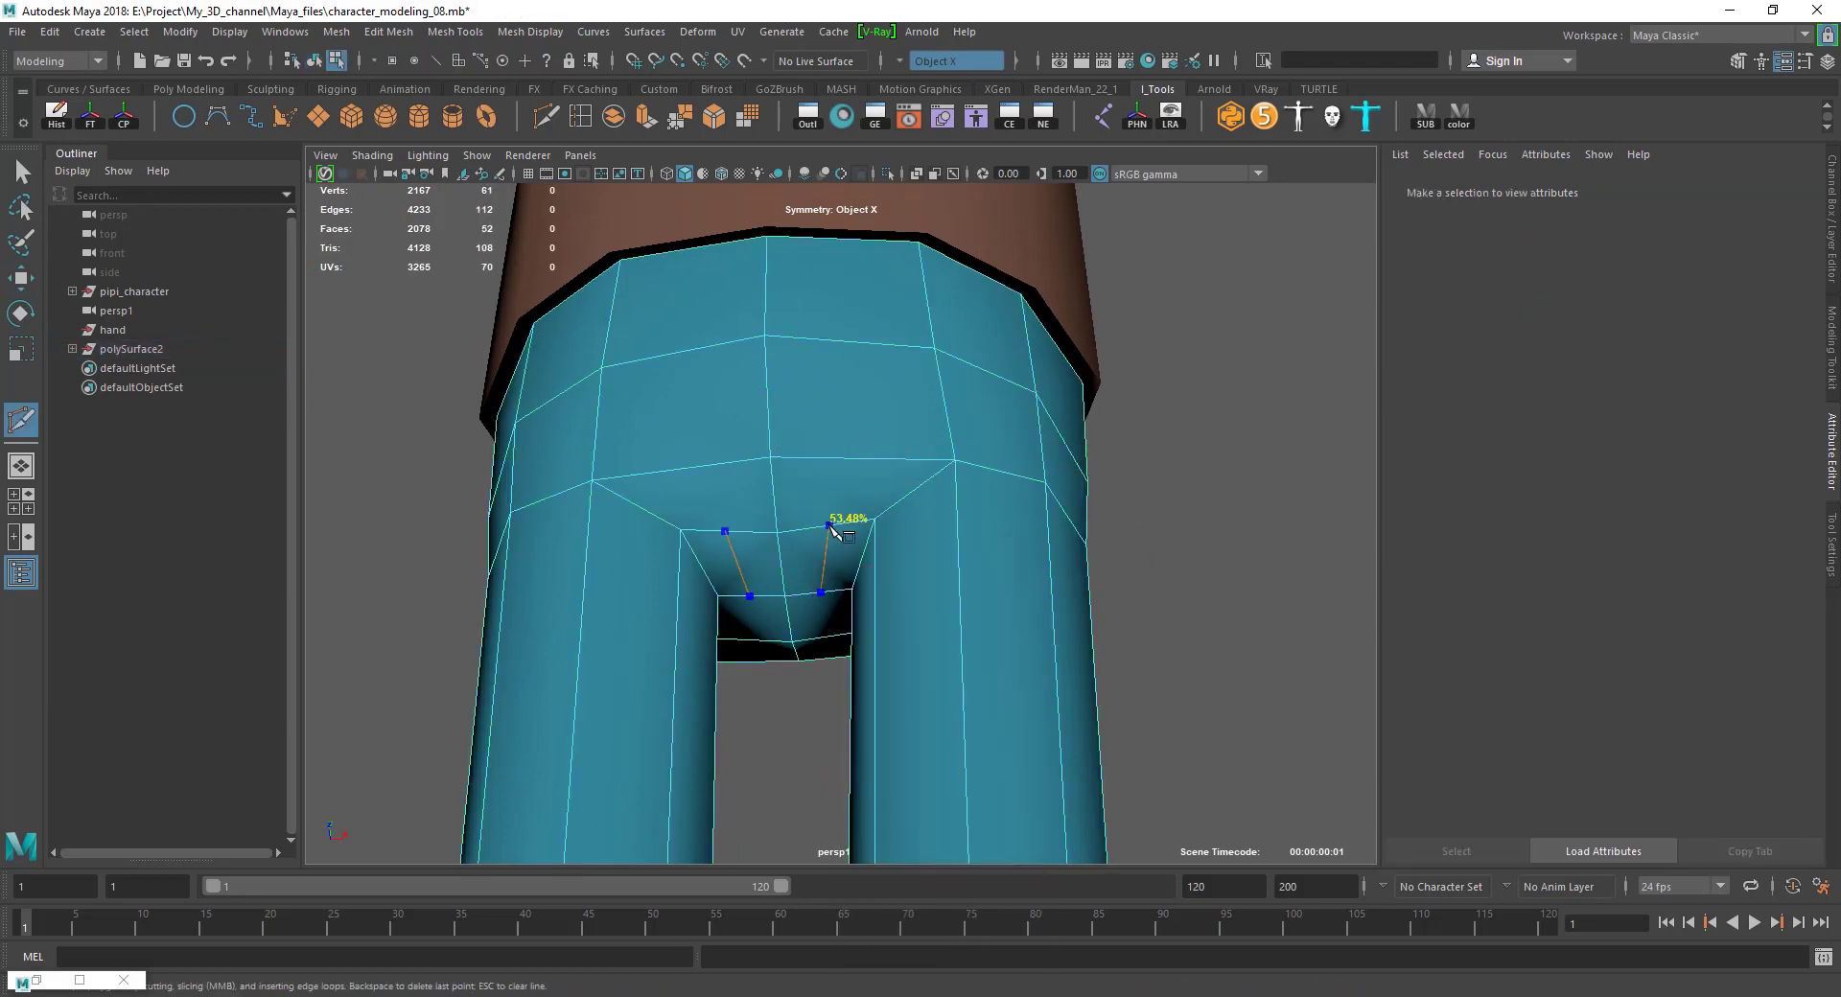
left_click(944, 402)
left_click_drag(944, 403, 891, 587, "alt")
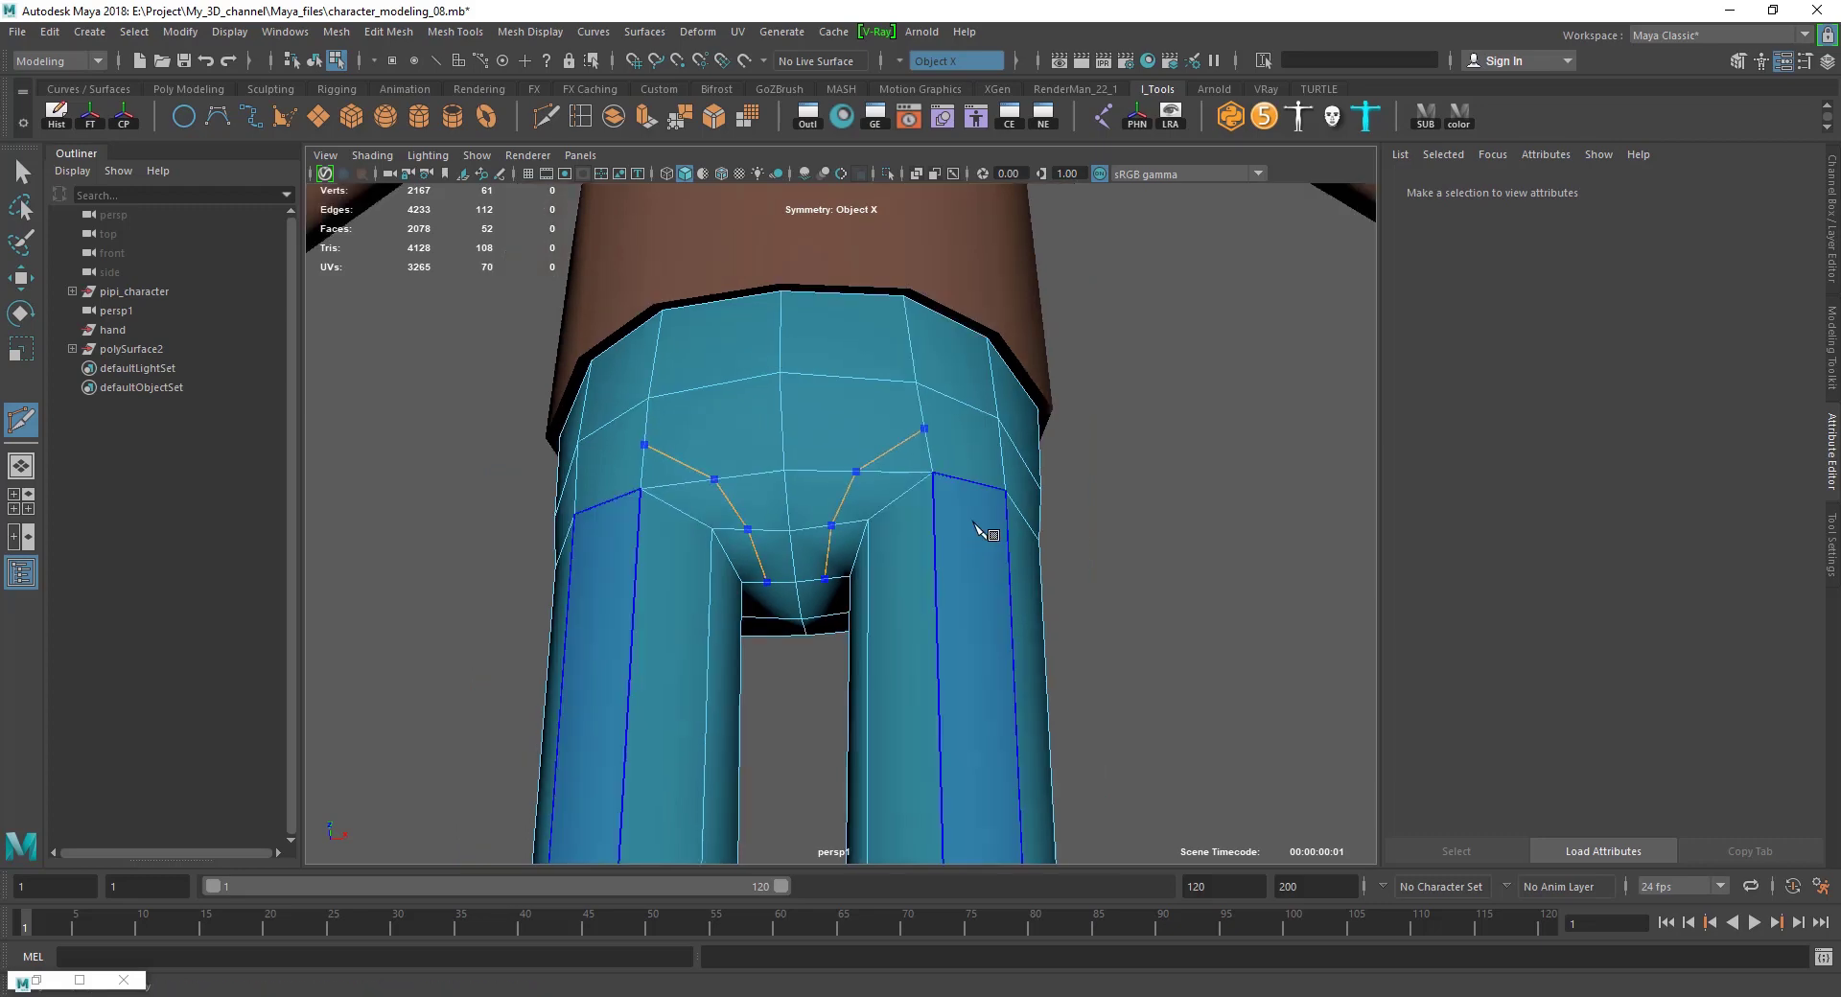
key("Return")
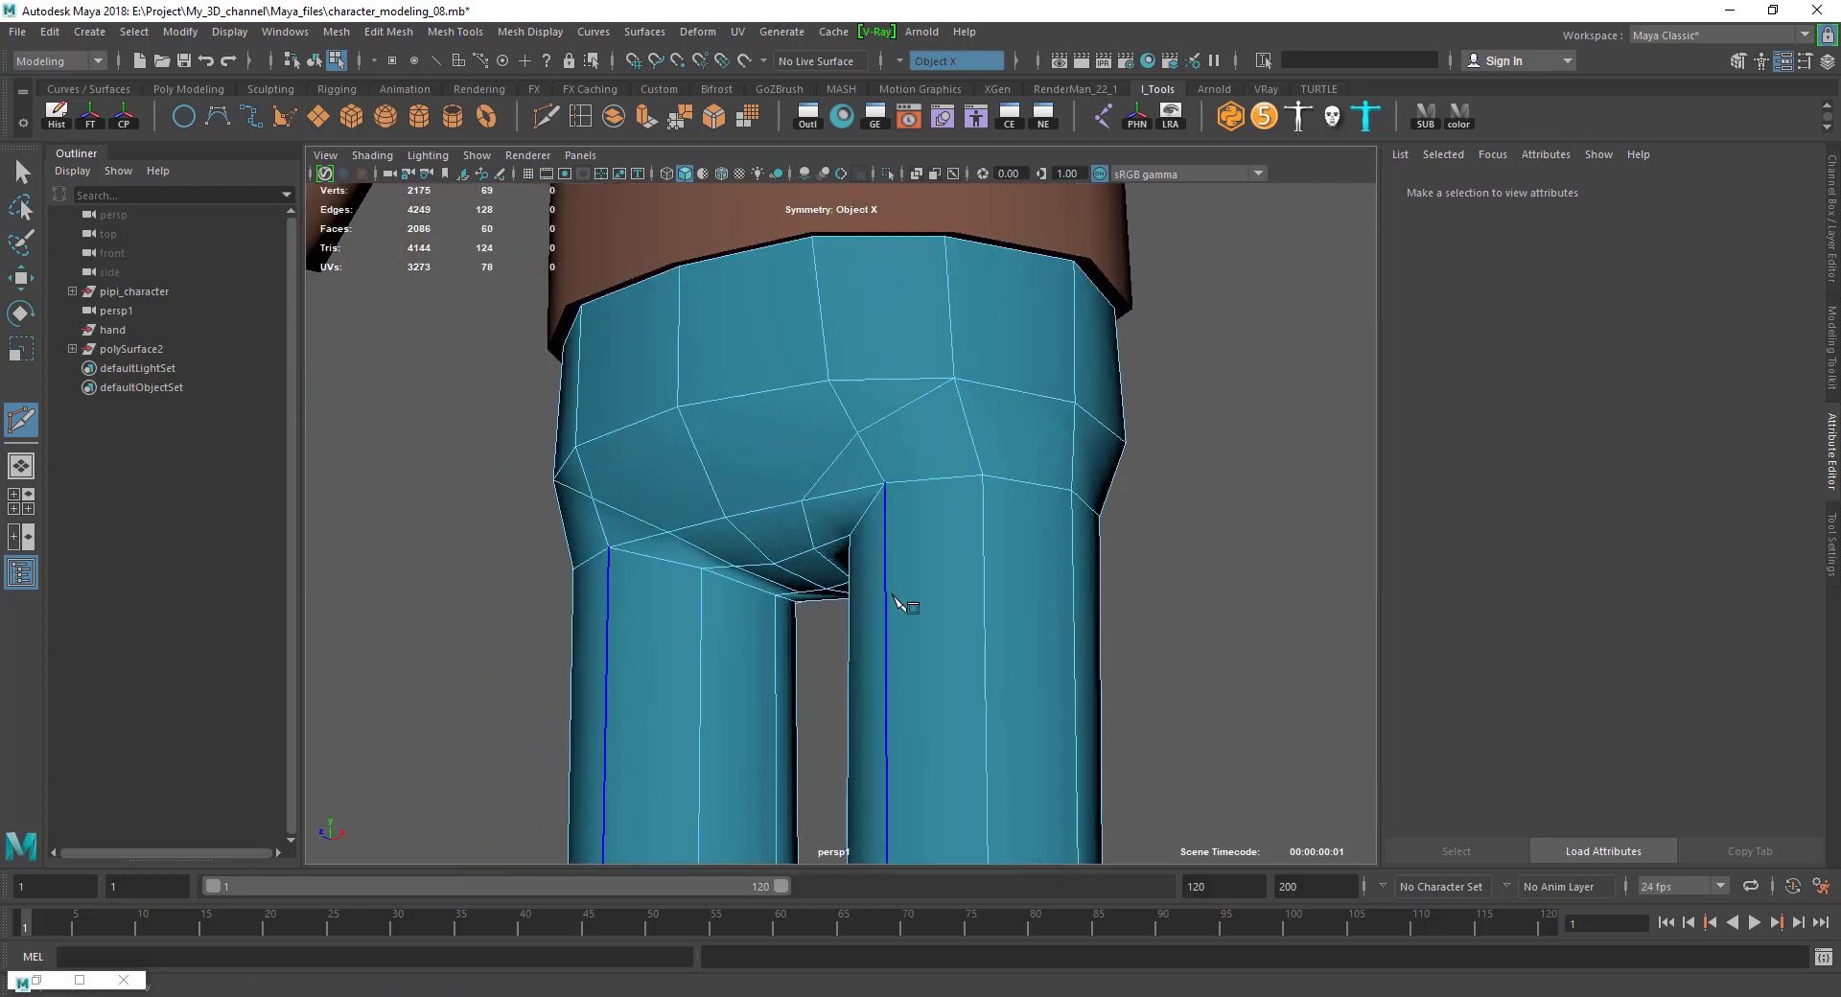
Add a symmetric cut running under the crotch and across both hips.
scroll(959, 575, "up", 5)
mouse_move(1036, 535)
left_mouse_down("alt")
mouse_move(986, 513)
mouse_move(904, 575)
mouse_move(882, 493)
left_mouse_up("alt")
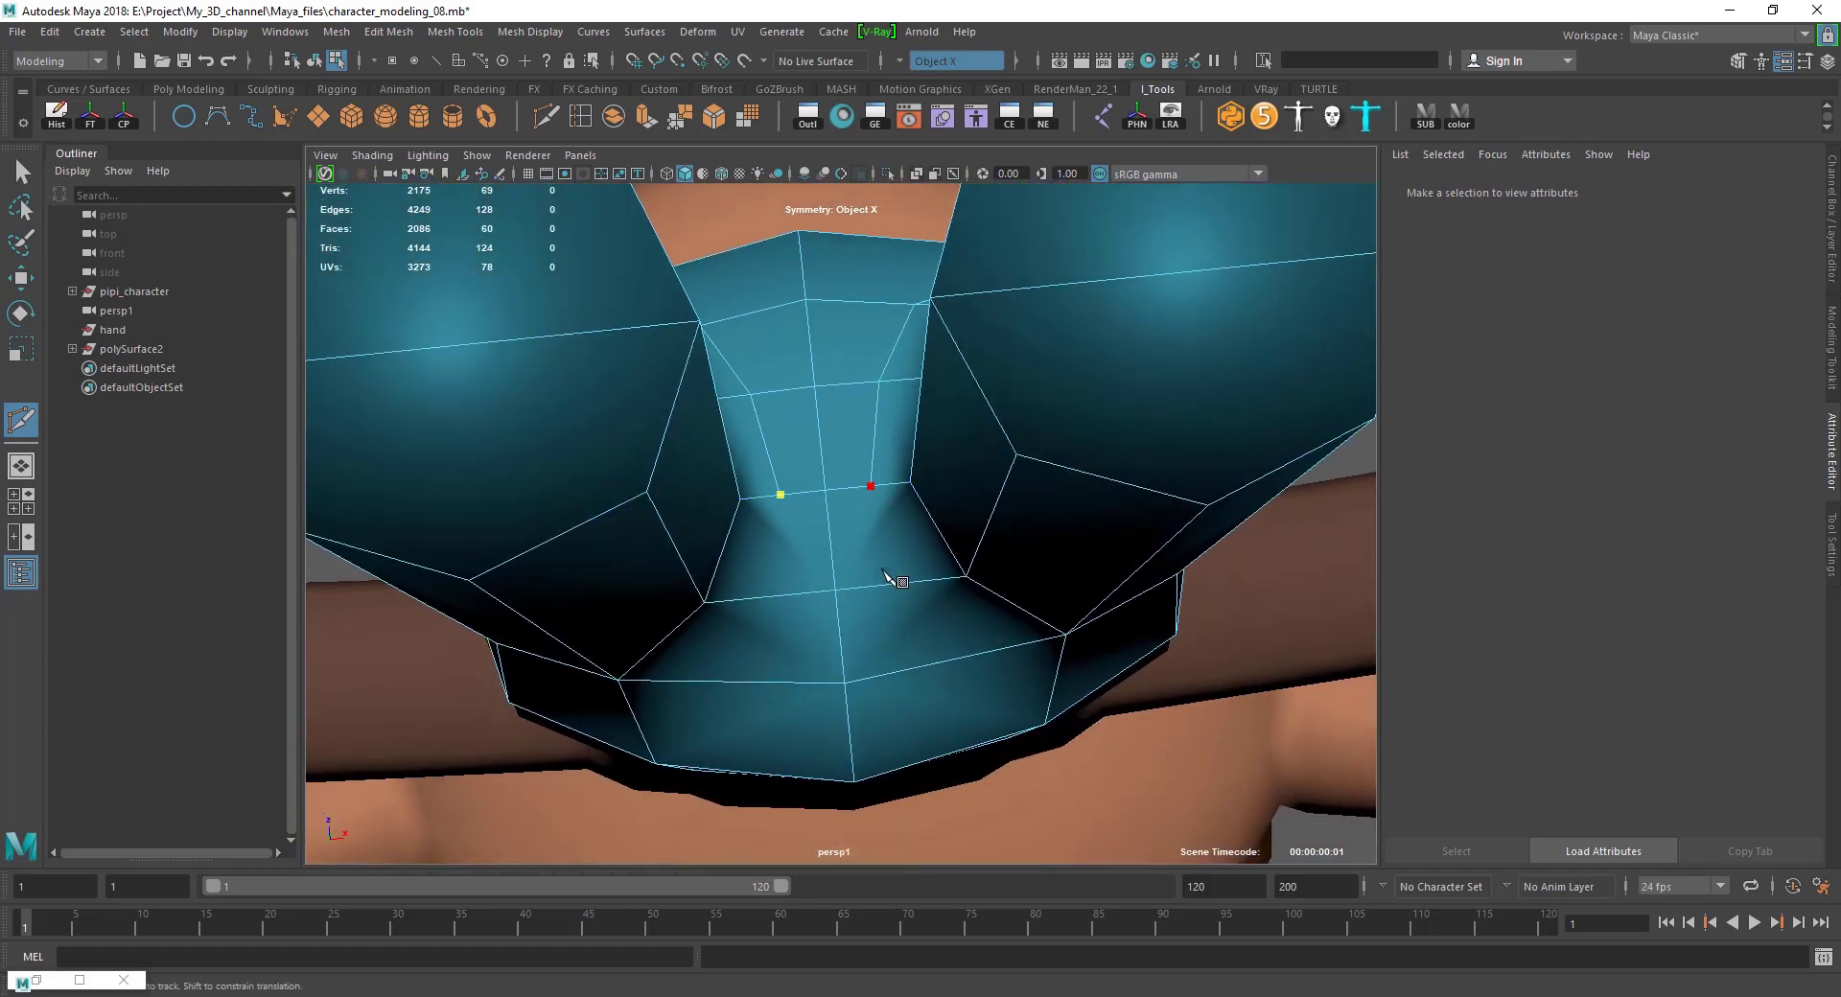
left_click(899, 587)
mouse_move(998, 559)
left_mouse_down("alt")
mouse_move(1011, 493)
mouse_move(946, 527)
left_mouse_up("alt")
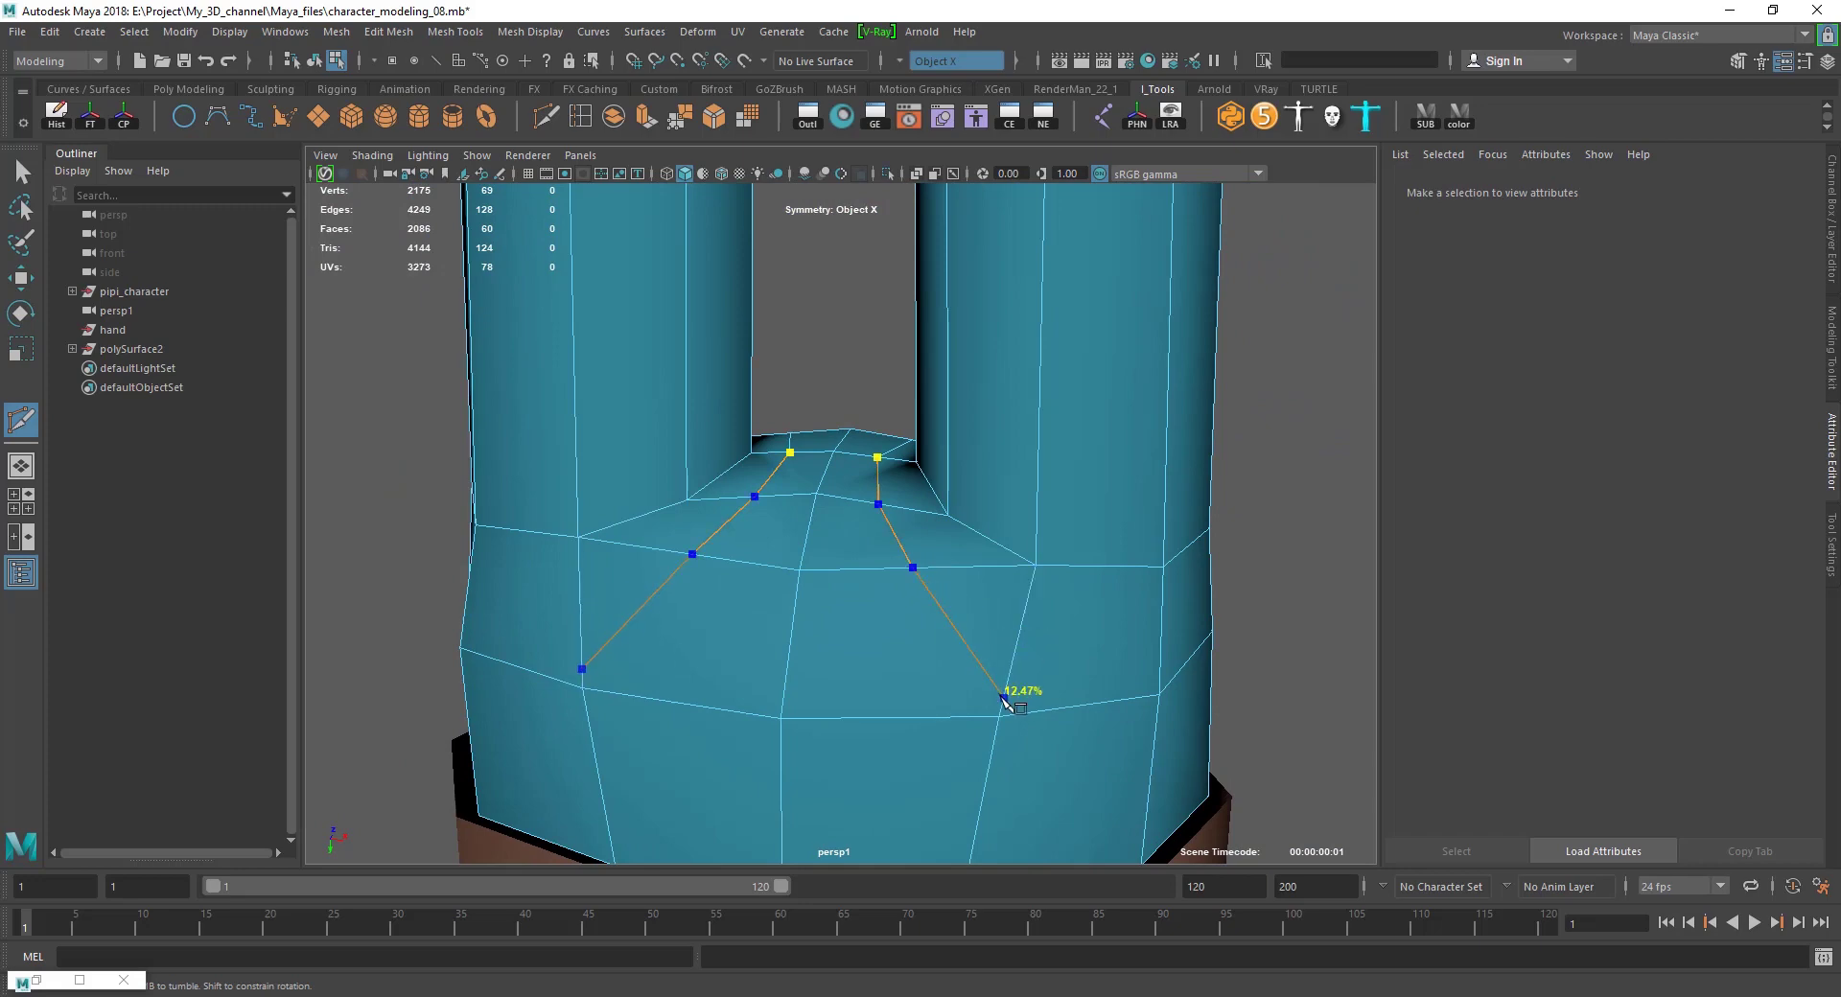
scroll(999, 727, "down", 3)
mouse_move(959, 614)
left_mouse_down("alt")
mouse_move(937, 584)
mouse_move(841, 565)
mouse_move(805, 537)
mouse_move(863, 556)
mouse_move(1054, 523)
mouse_move(808, 516)
left_mouse_up("alt")
scroll(920, 537, "up", 3)
scroll(974, 532, "up", 3)
scroll(930, 515, "down", 3)
scroll(809, 515, "up", 3)
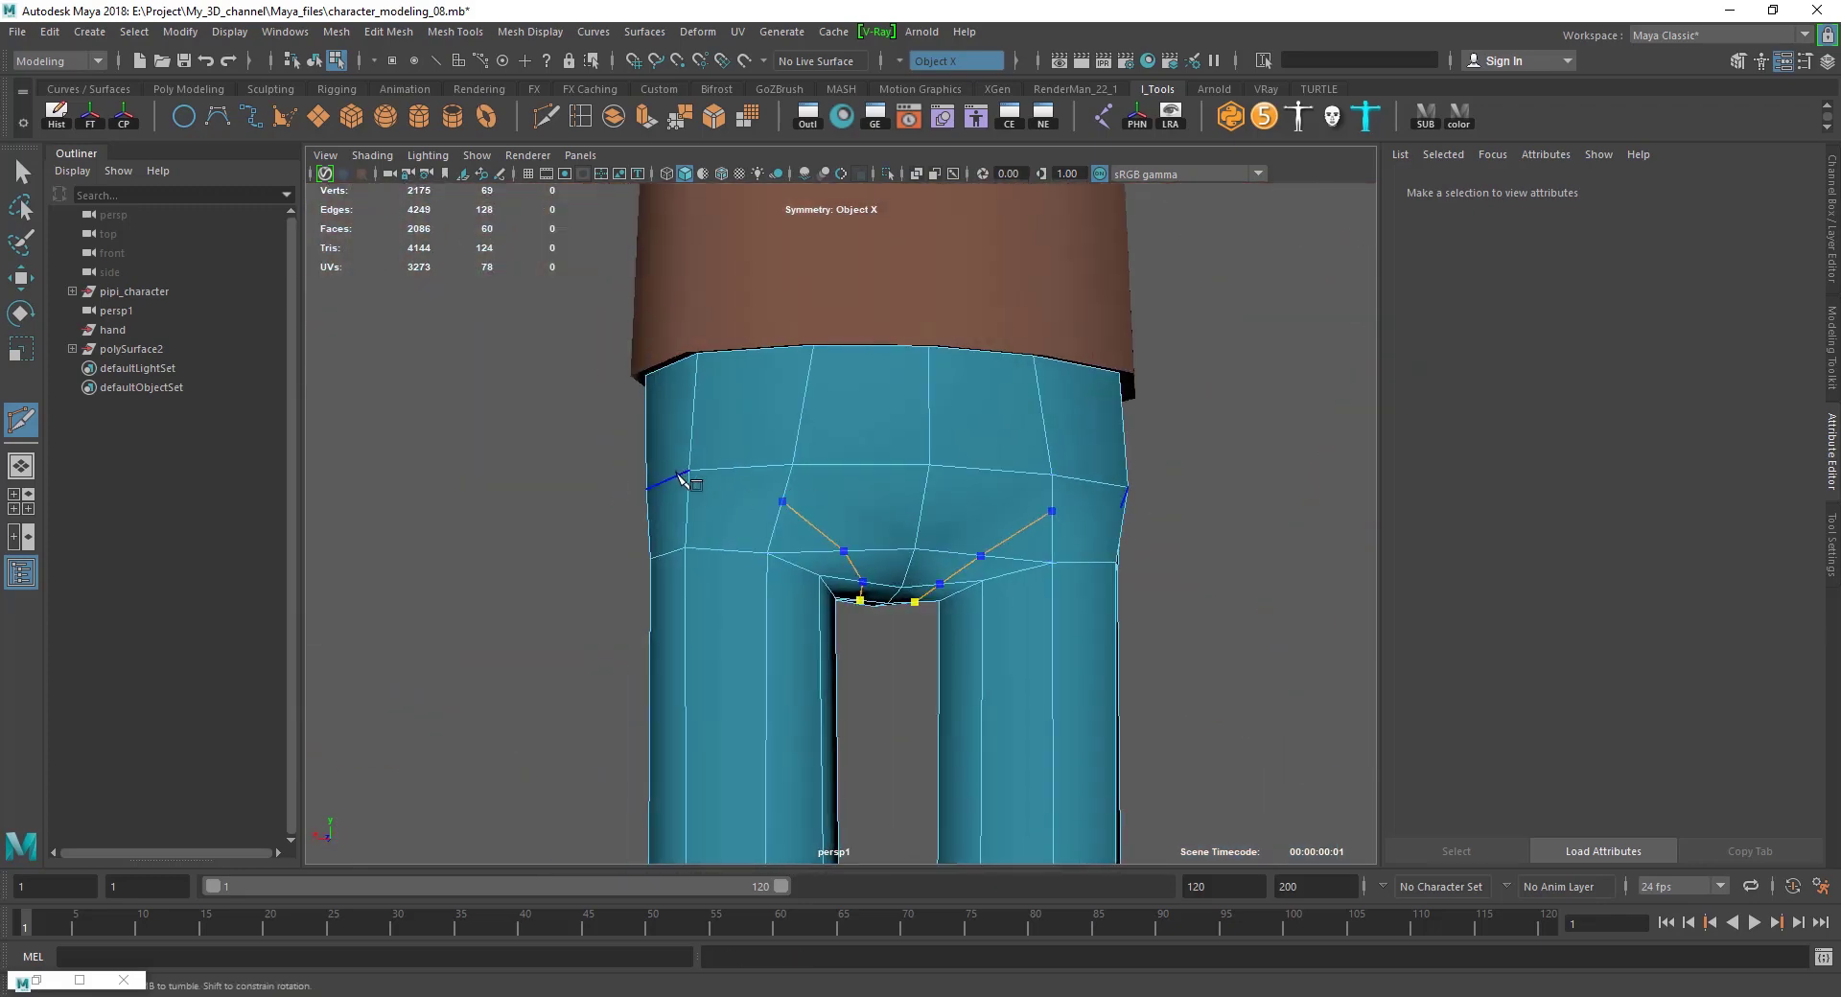
key("Return")
Begin mirrored cuts from beside the crotch up toward the upper hips.
key("w")
scroll(843, 485, "up", 2)
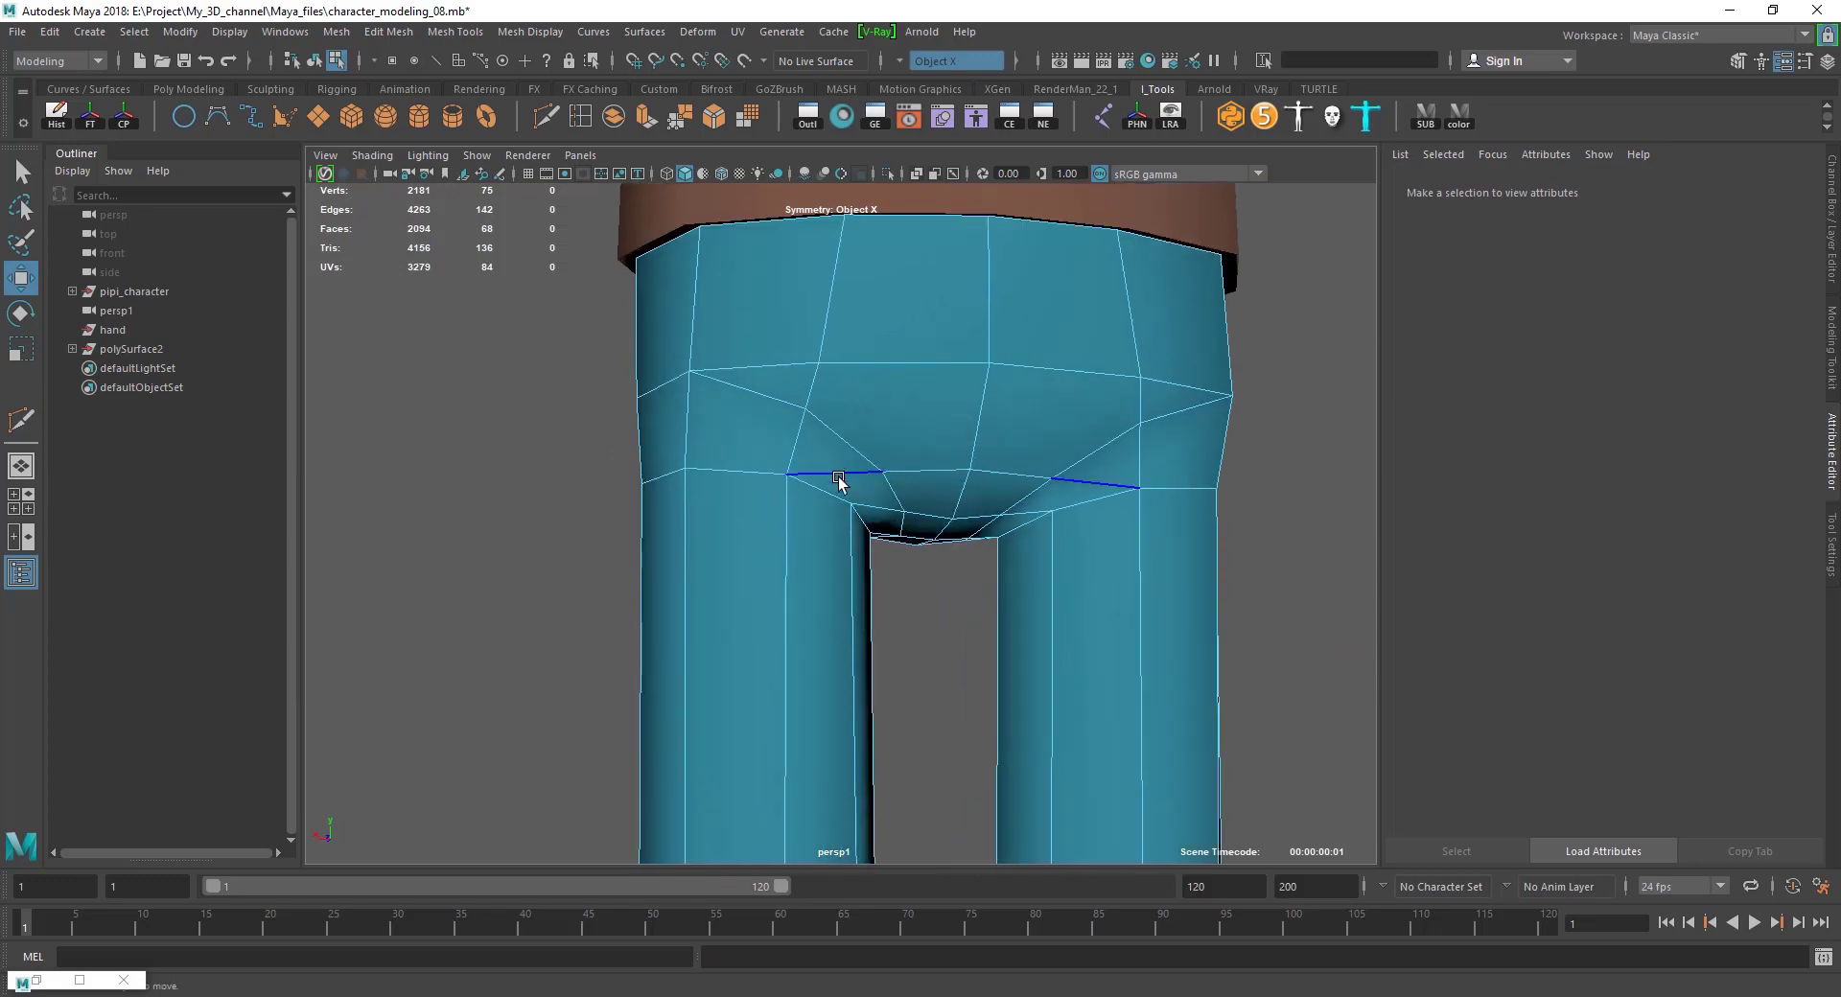
scroll(854, 511, "up", 2)
scroll(854, 515, "down", 1)
left_click(863, 423)
right_click_drag(814, 421, 762, 515, "shift")
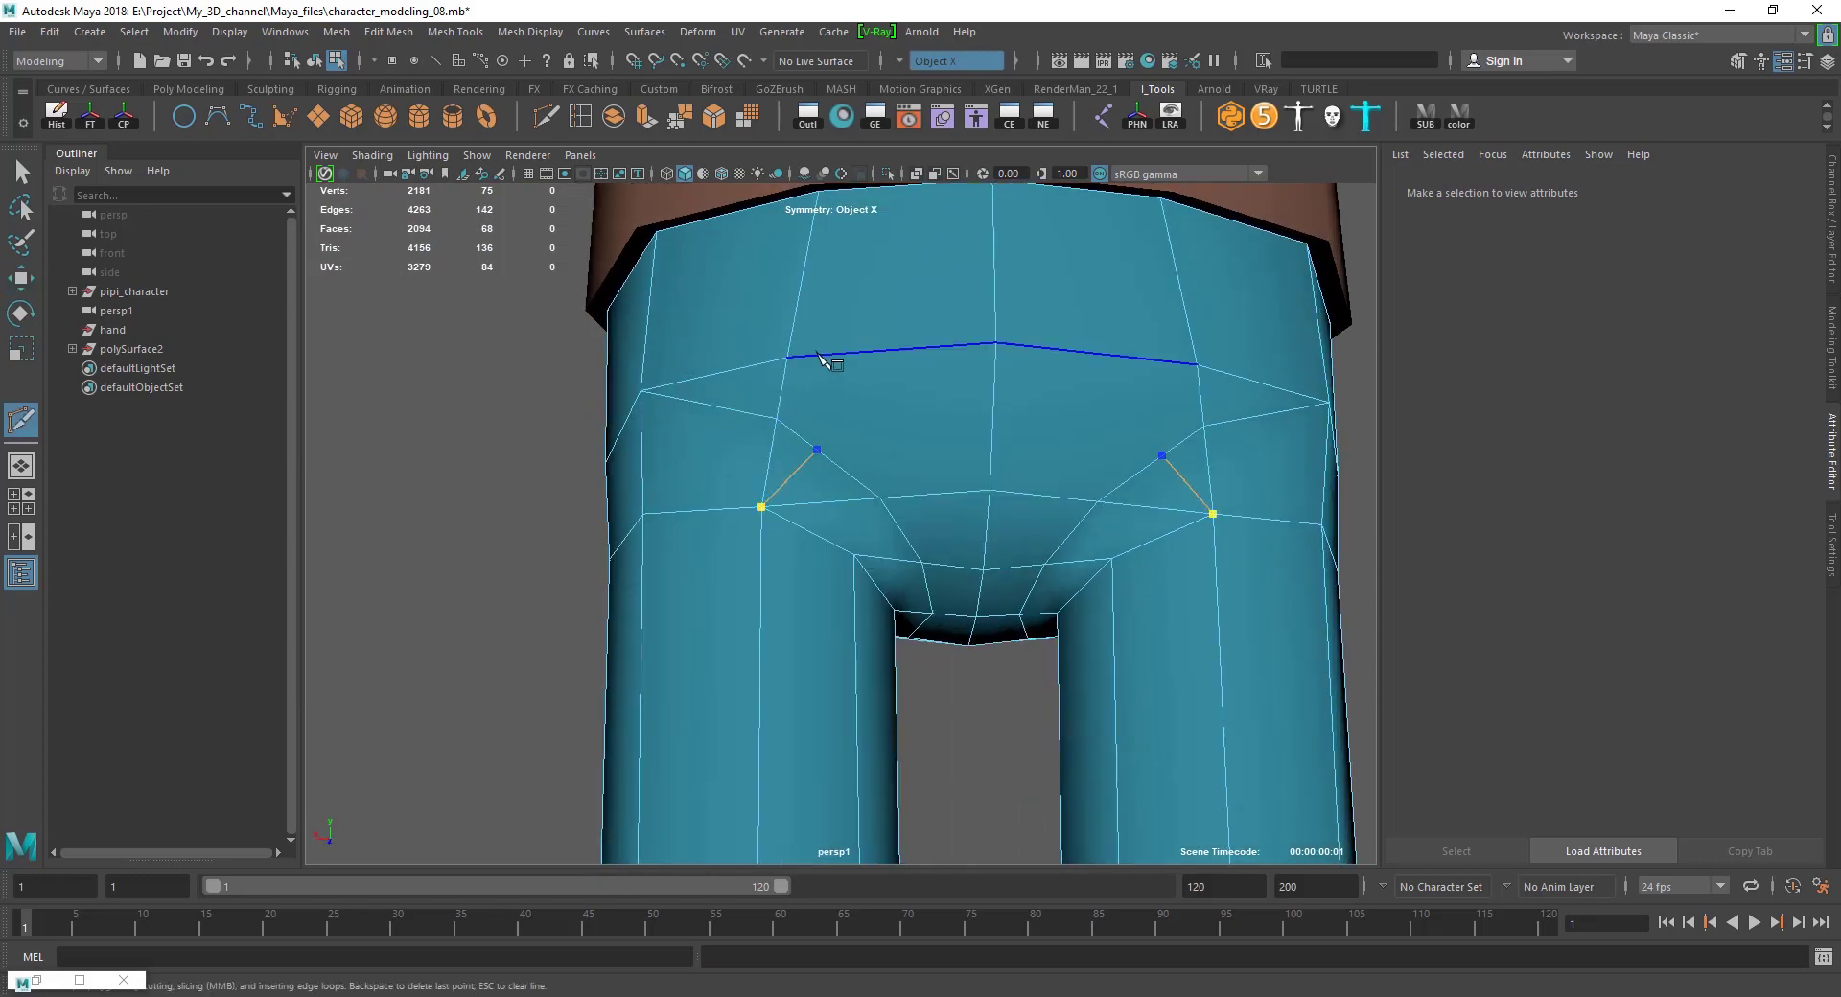
middle_click_drag(830, 353, 841, 328, "alt")
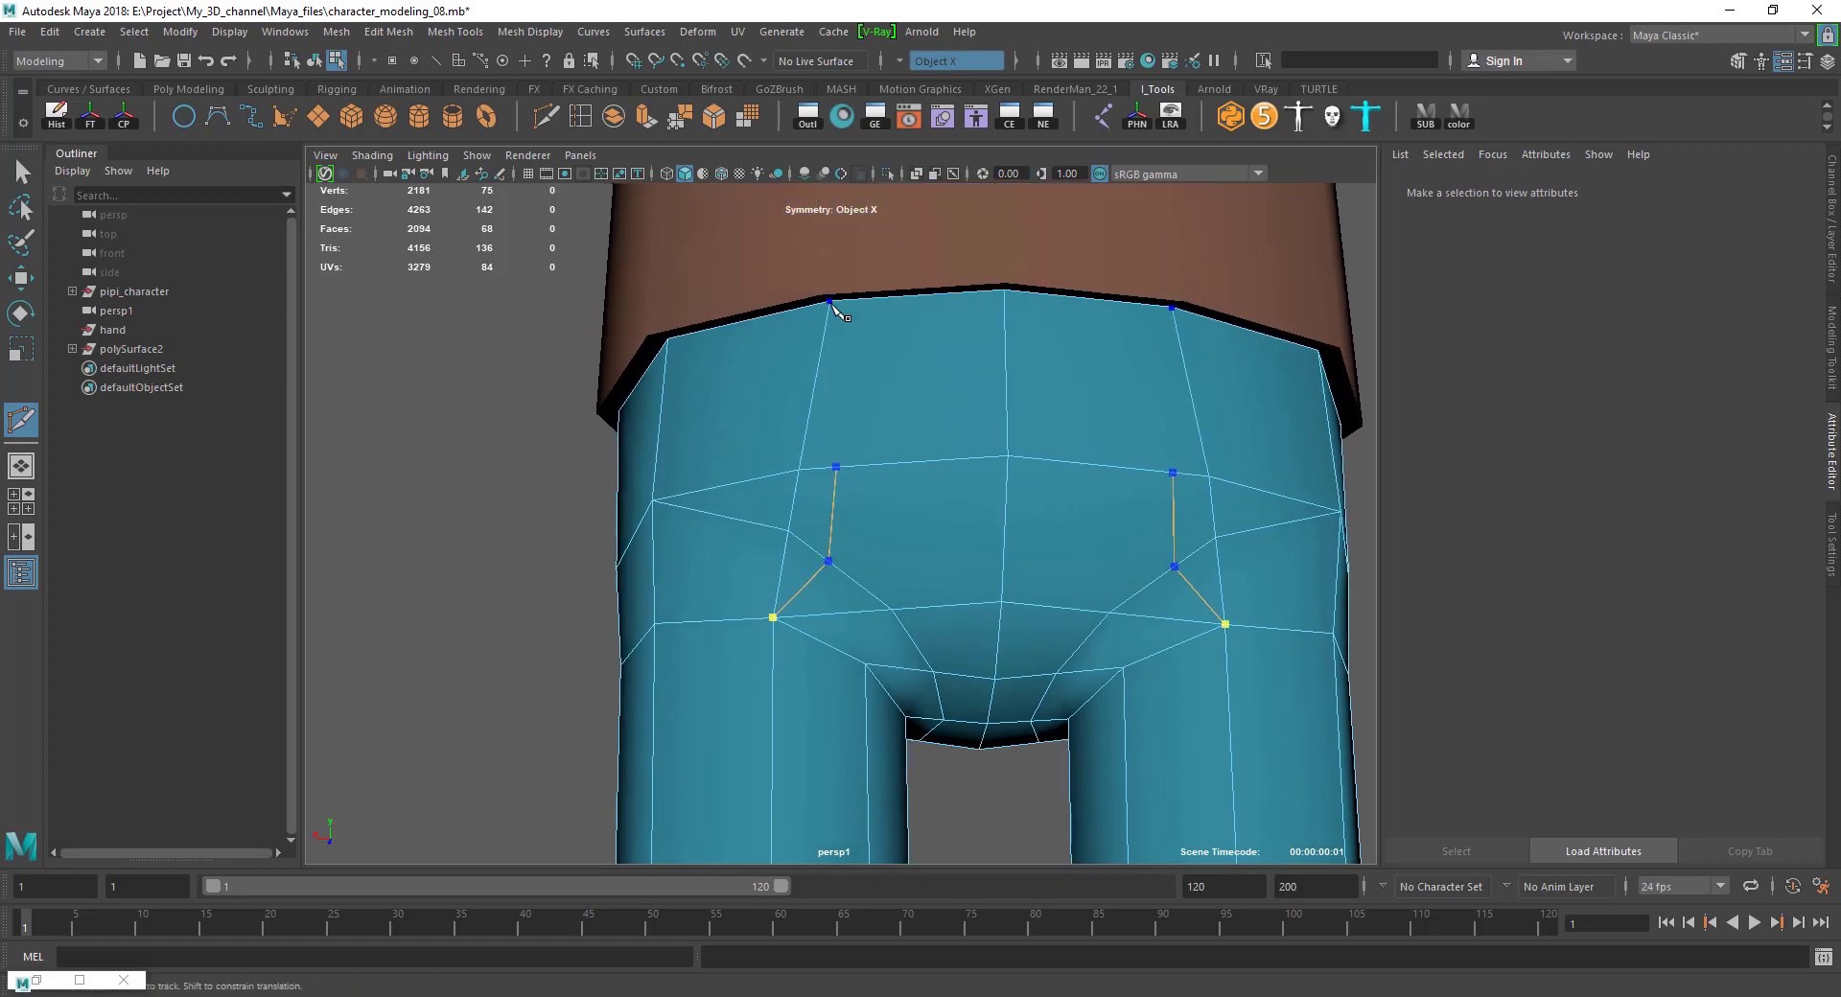
Delete the hip edge and its mirrored twin.
left_click(799, 426)
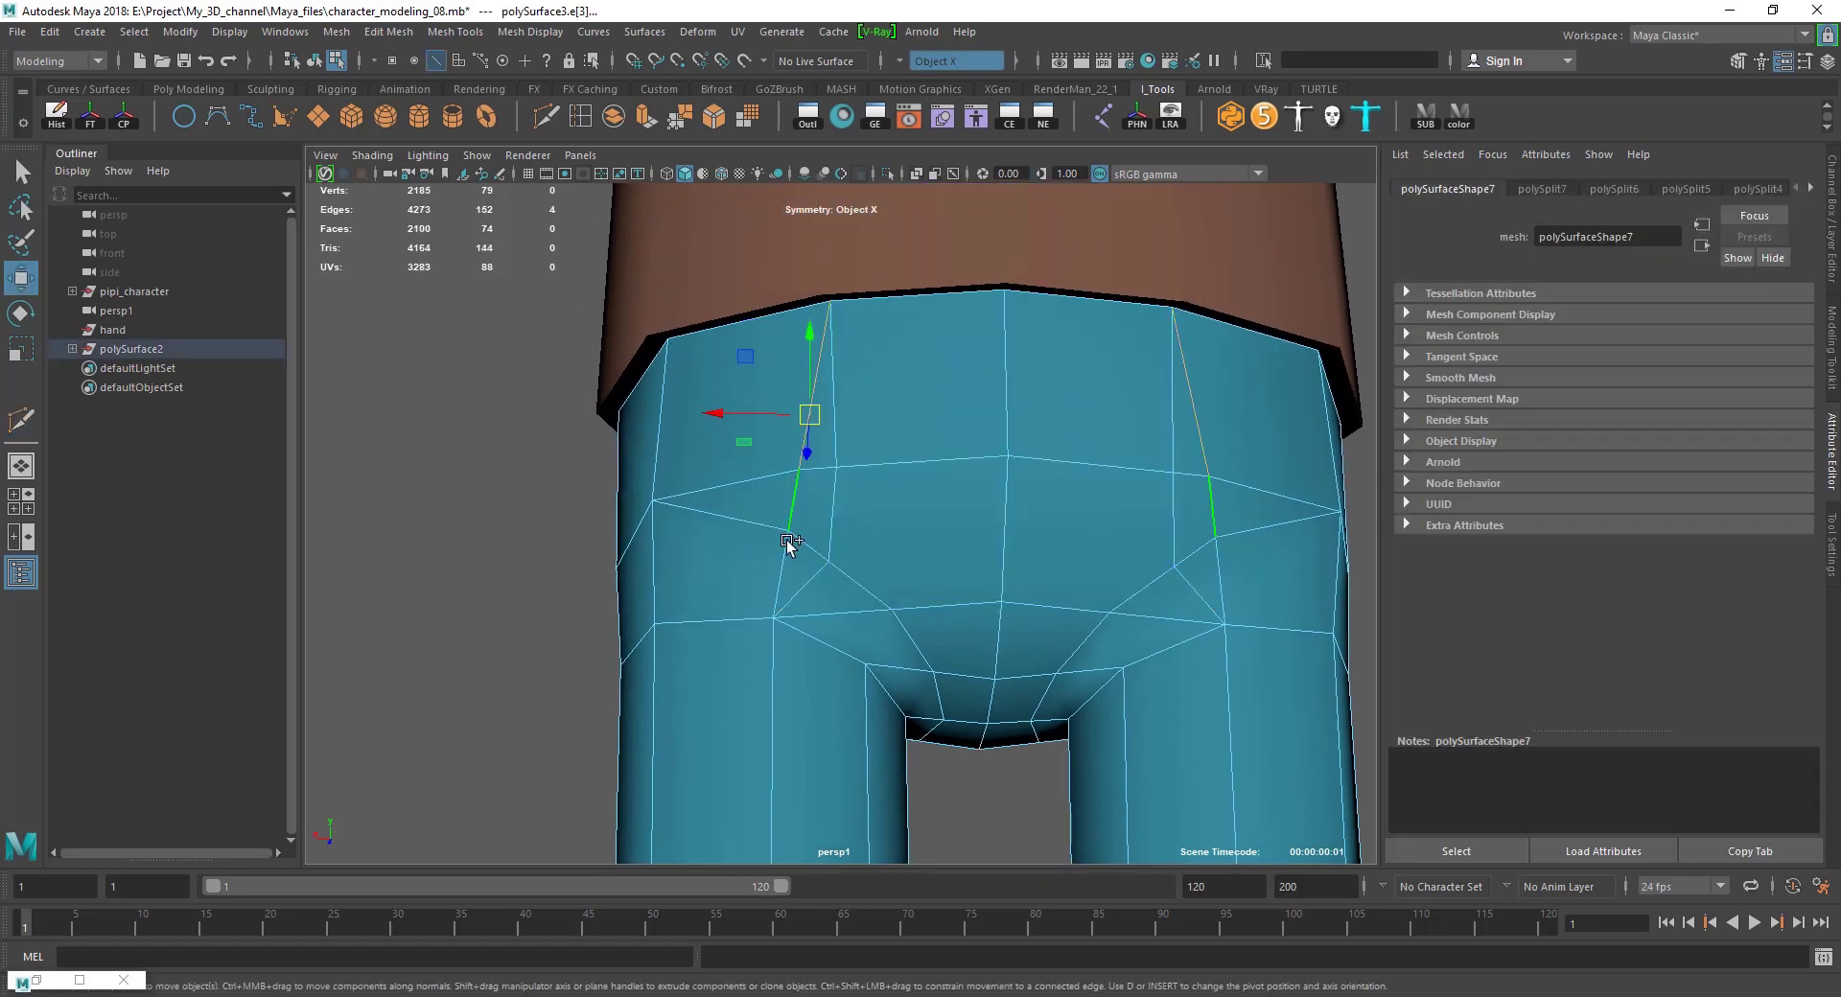
key("Delete")
scroll(895, 533, "down", 1)
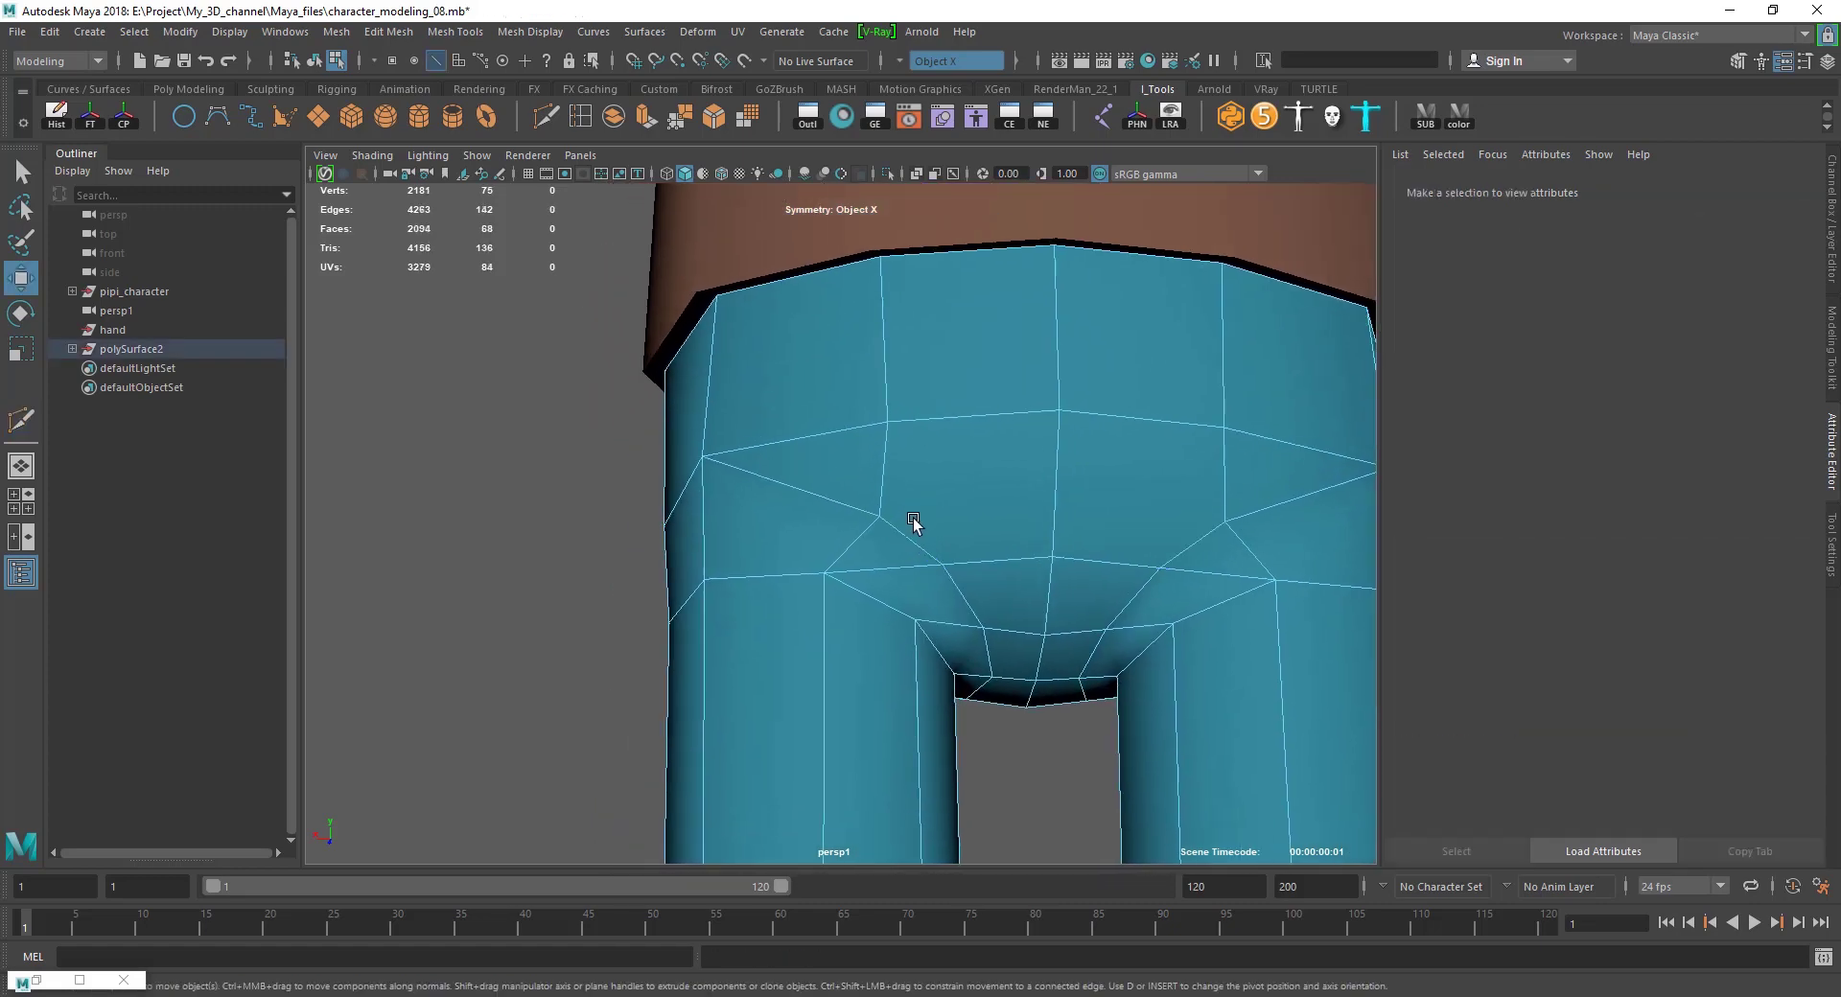
scroll(961, 563, "down", 2)
Cut a short edge at a hip vertex, then delete the surplus hip edges.
left_click_drag(960, 564, 958, 538, "alt")
left_click(879, 511)
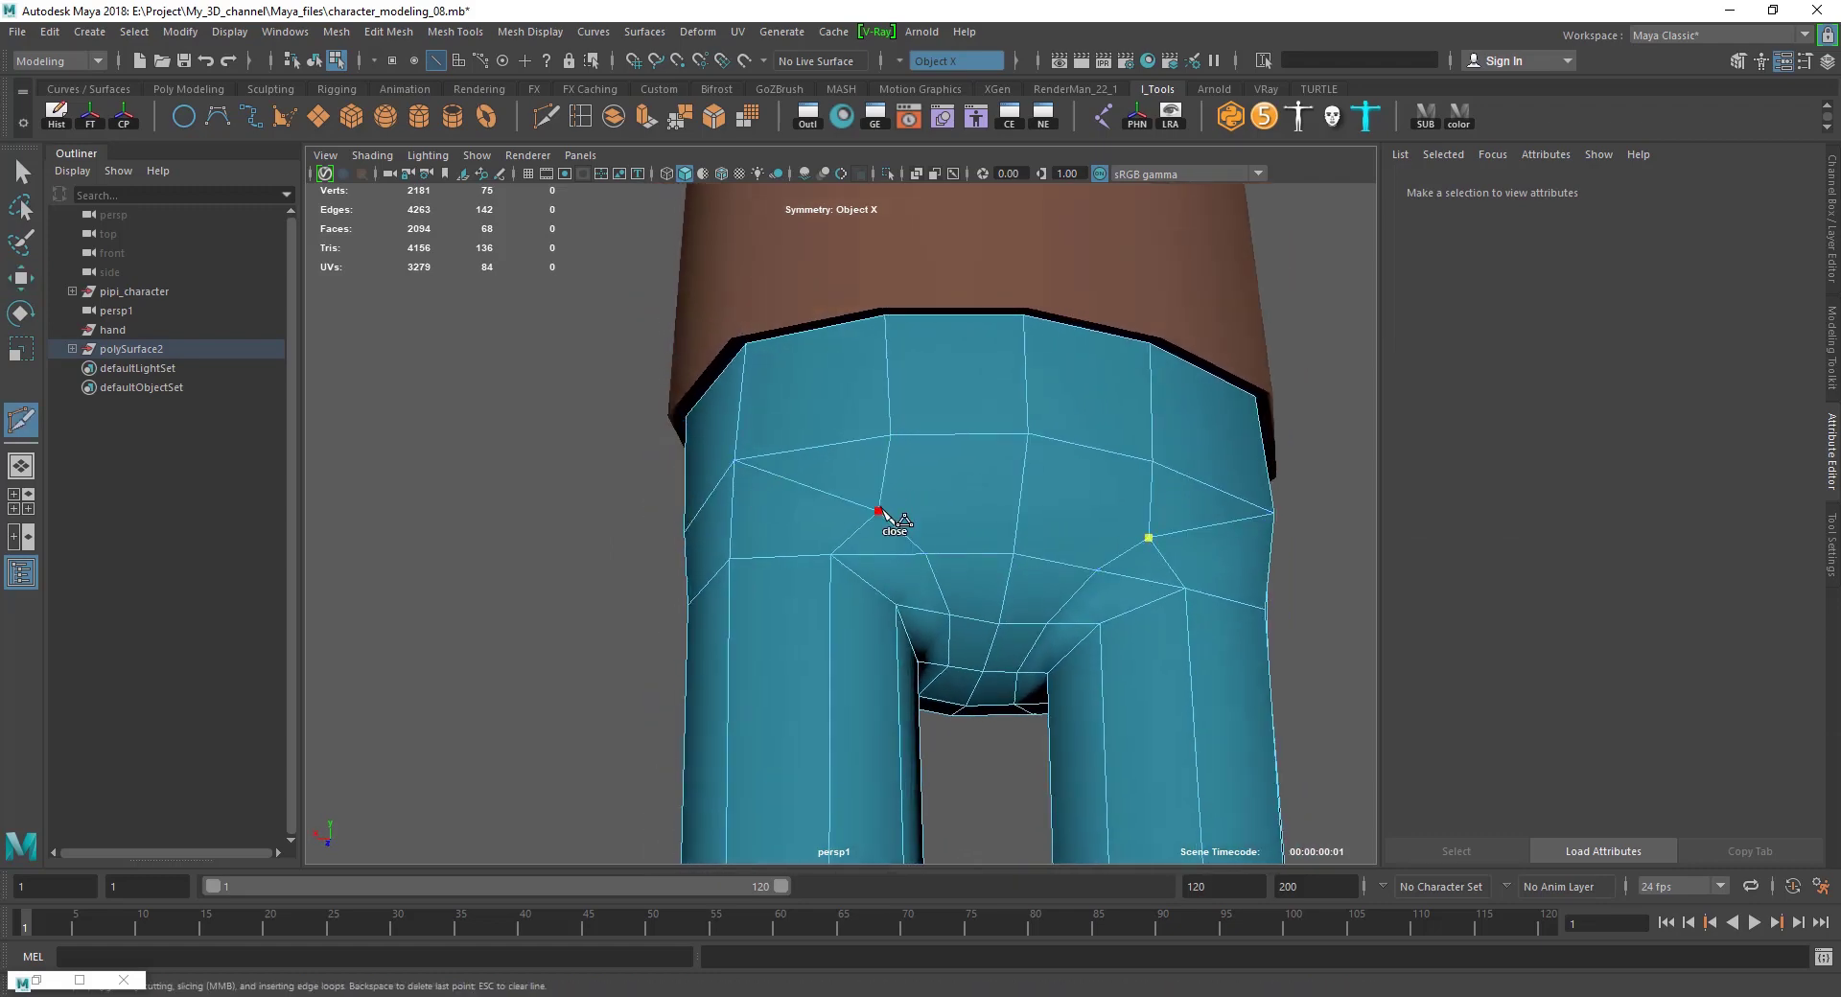
left_click(911, 573)
key("w")
right_click_drag(935, 447, 937, 601, "shift")
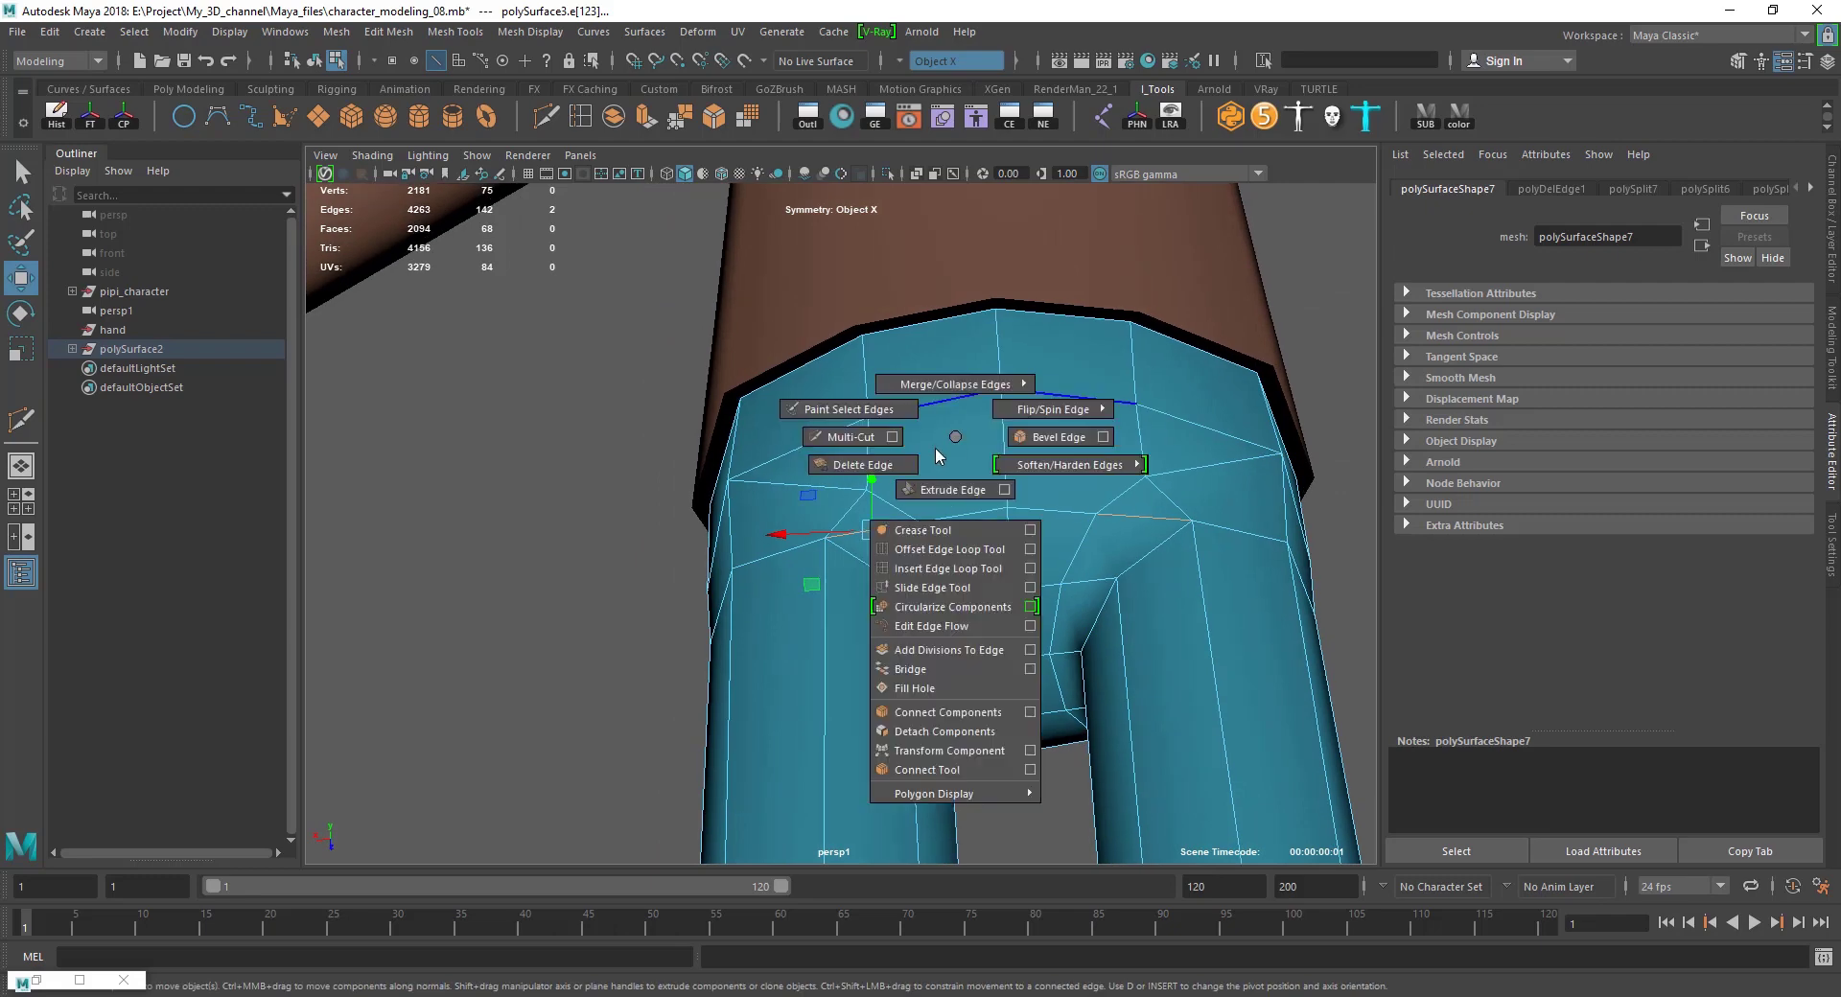
mouse_move(937, 601)
left_mouse_down("alt")
mouse_move(946, 567)
mouse_move(995, 566)
mouse_move(940, 563)
left_mouse_up("alt")
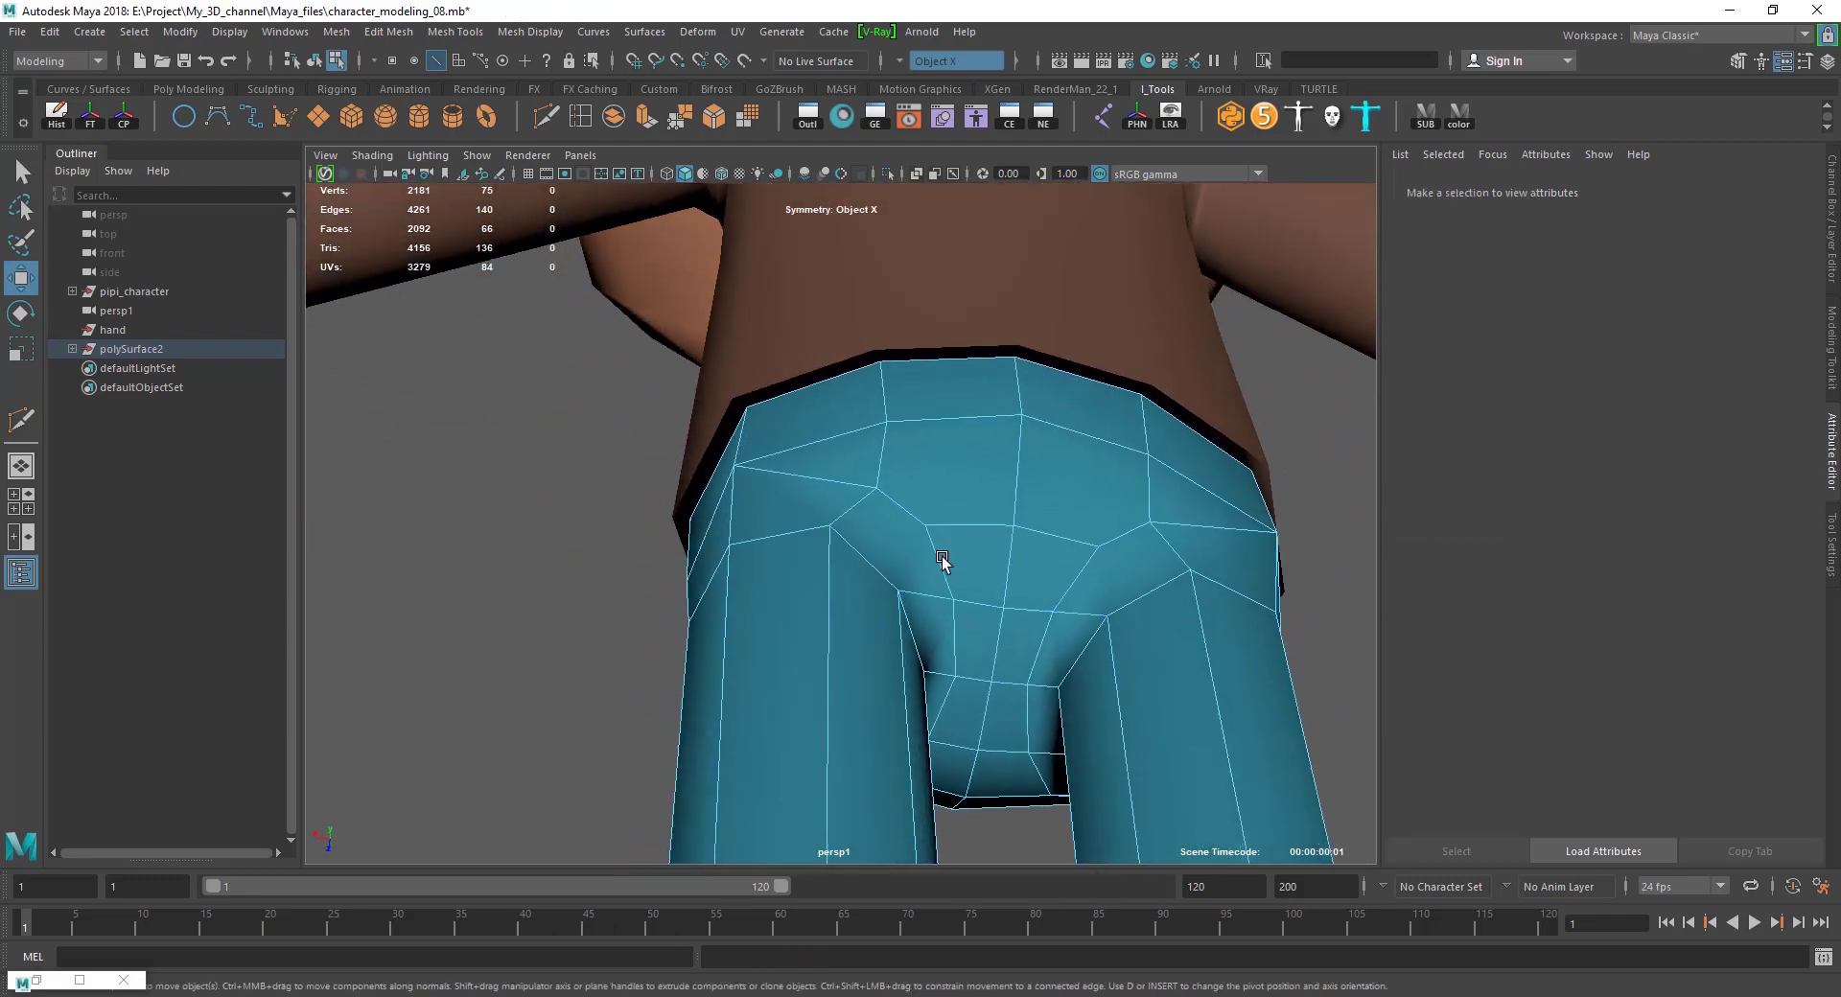
mouse_move(928, 502)
right_mouse_down("shift")
mouse_move(850, 513)
mouse_move(930, 528)
right_mouse_up("shift")
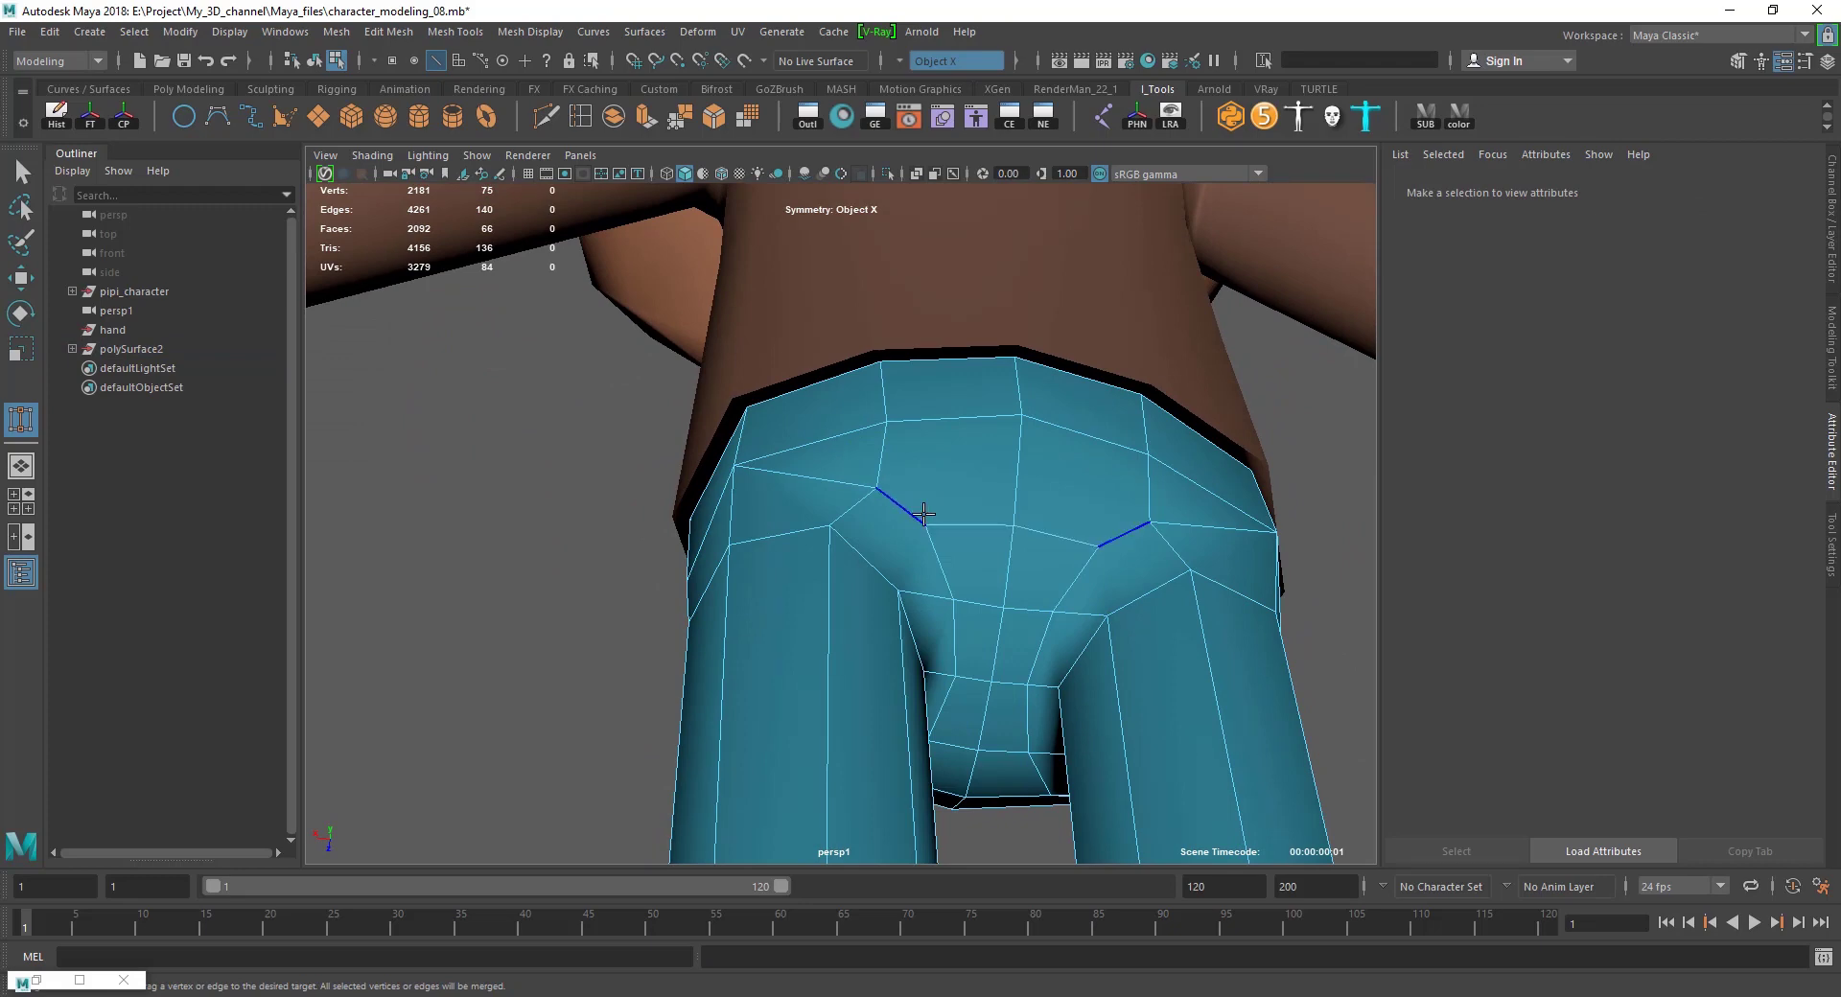
Target-weld a crotch vertex and its mirror onto the neighbouring vertex.
key("w")
key("F9")
left_click(877, 488)
mouse_move(943, 523)
right_mouse_down("shift")
mouse_move(956, 386)
mouse_move(957, 445)
right_mouse_up("shift")
mouse_move(925, 524)
left_mouse_down()
mouse_move(877, 488)
mouse_move(967, 630)
mouse_move(1048, 636)
mouse_move(922, 641)
left_mouse_up()
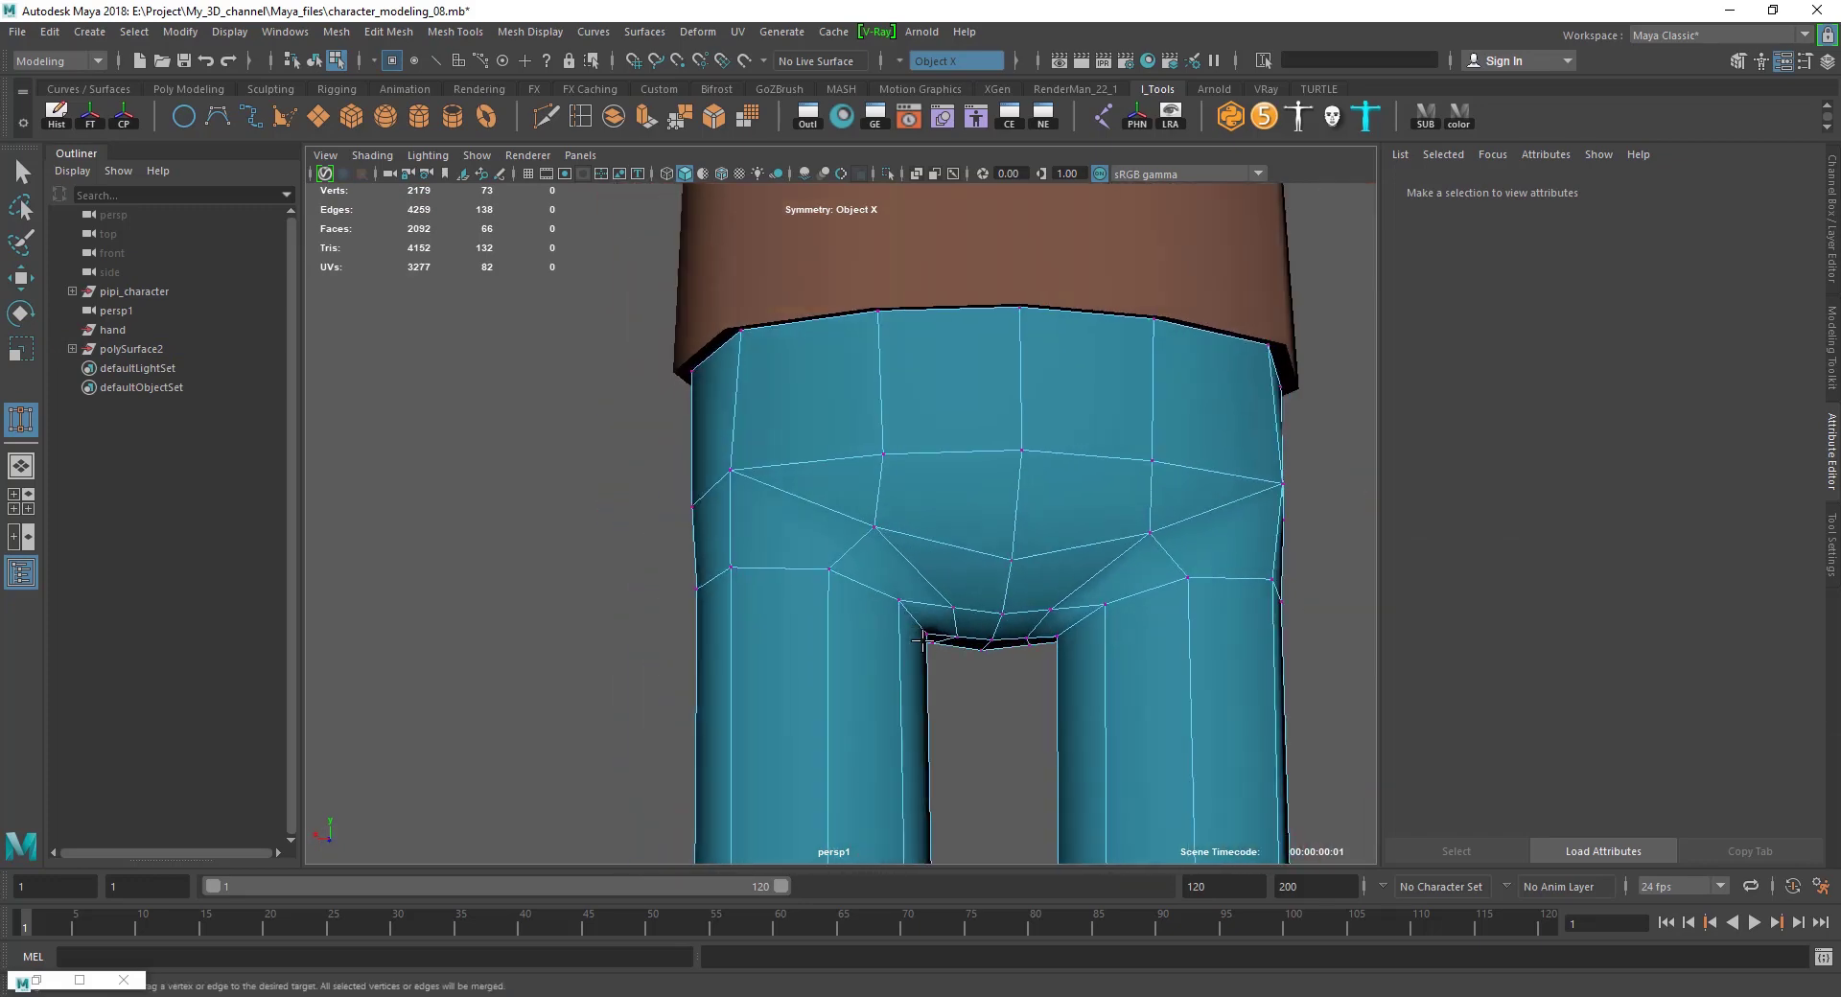
Slide and lower one mirrored crotch vertex, then nudge another vertically.
left_click(829, 570)
left_click_drag(829, 575, 834, 489)
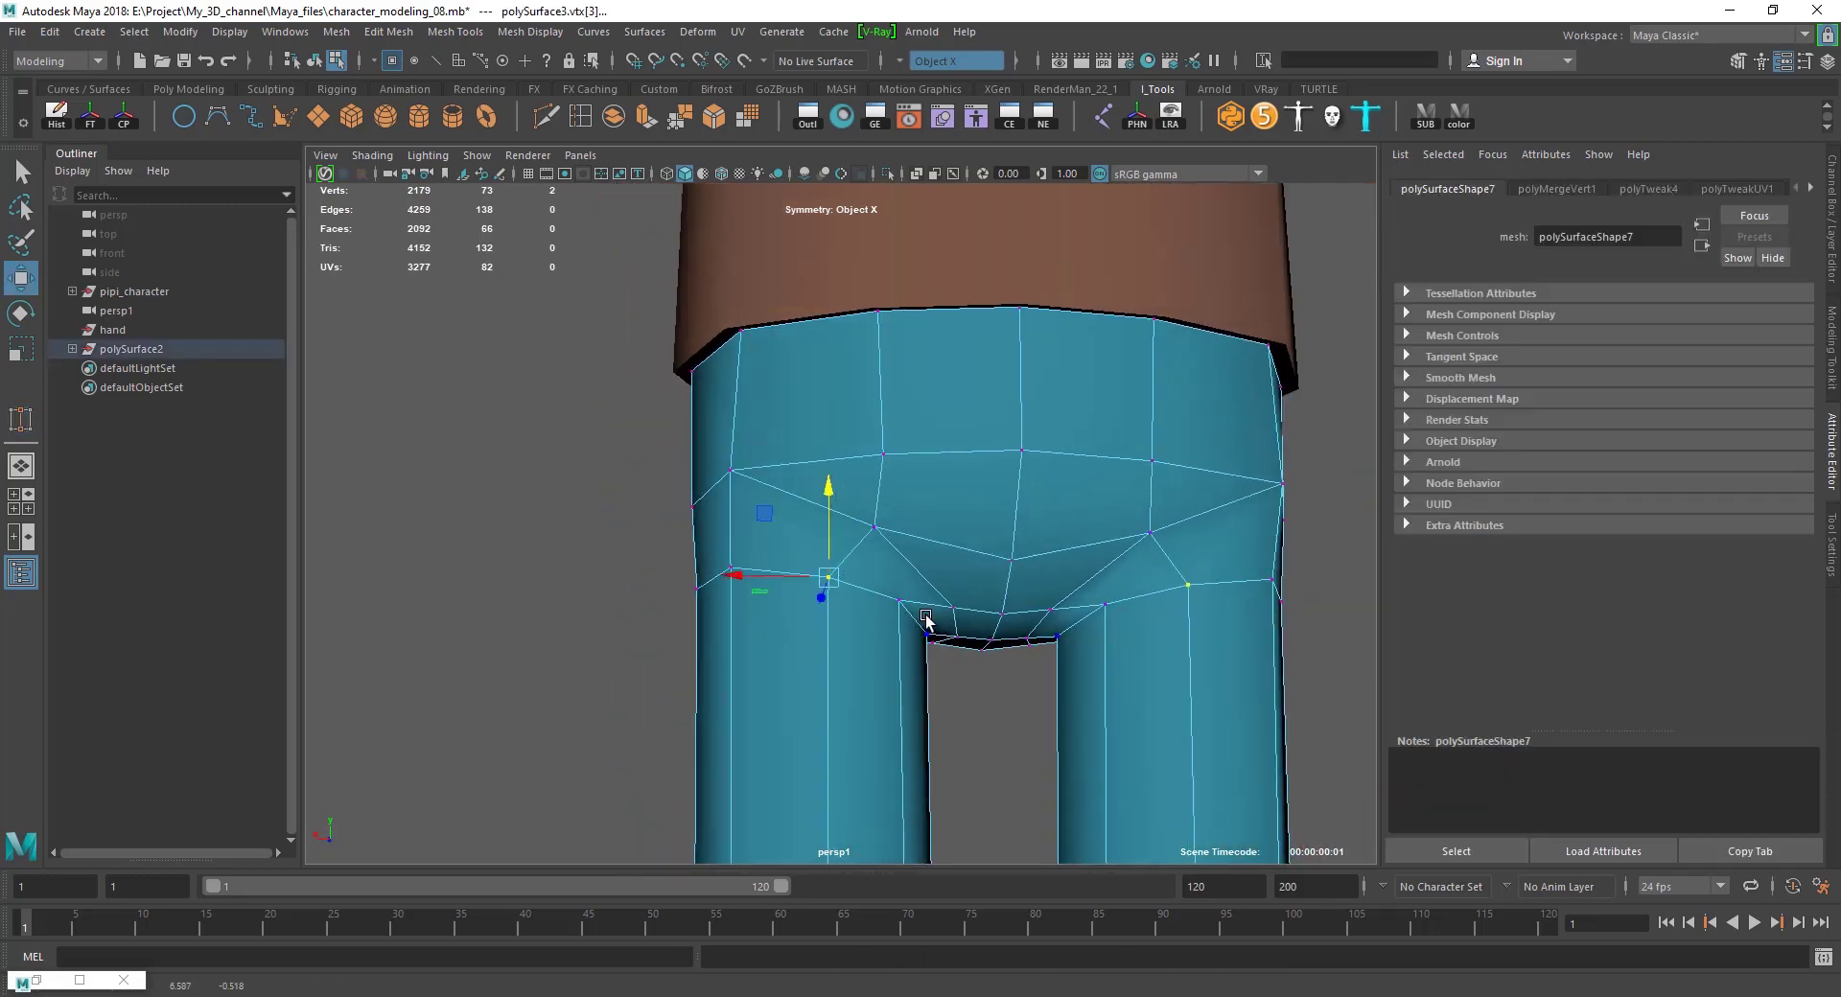
left_click_drag(925, 618, 894, 629, "alt")
left_click_drag(906, 501, 877, 594)
left_click(955, 575)
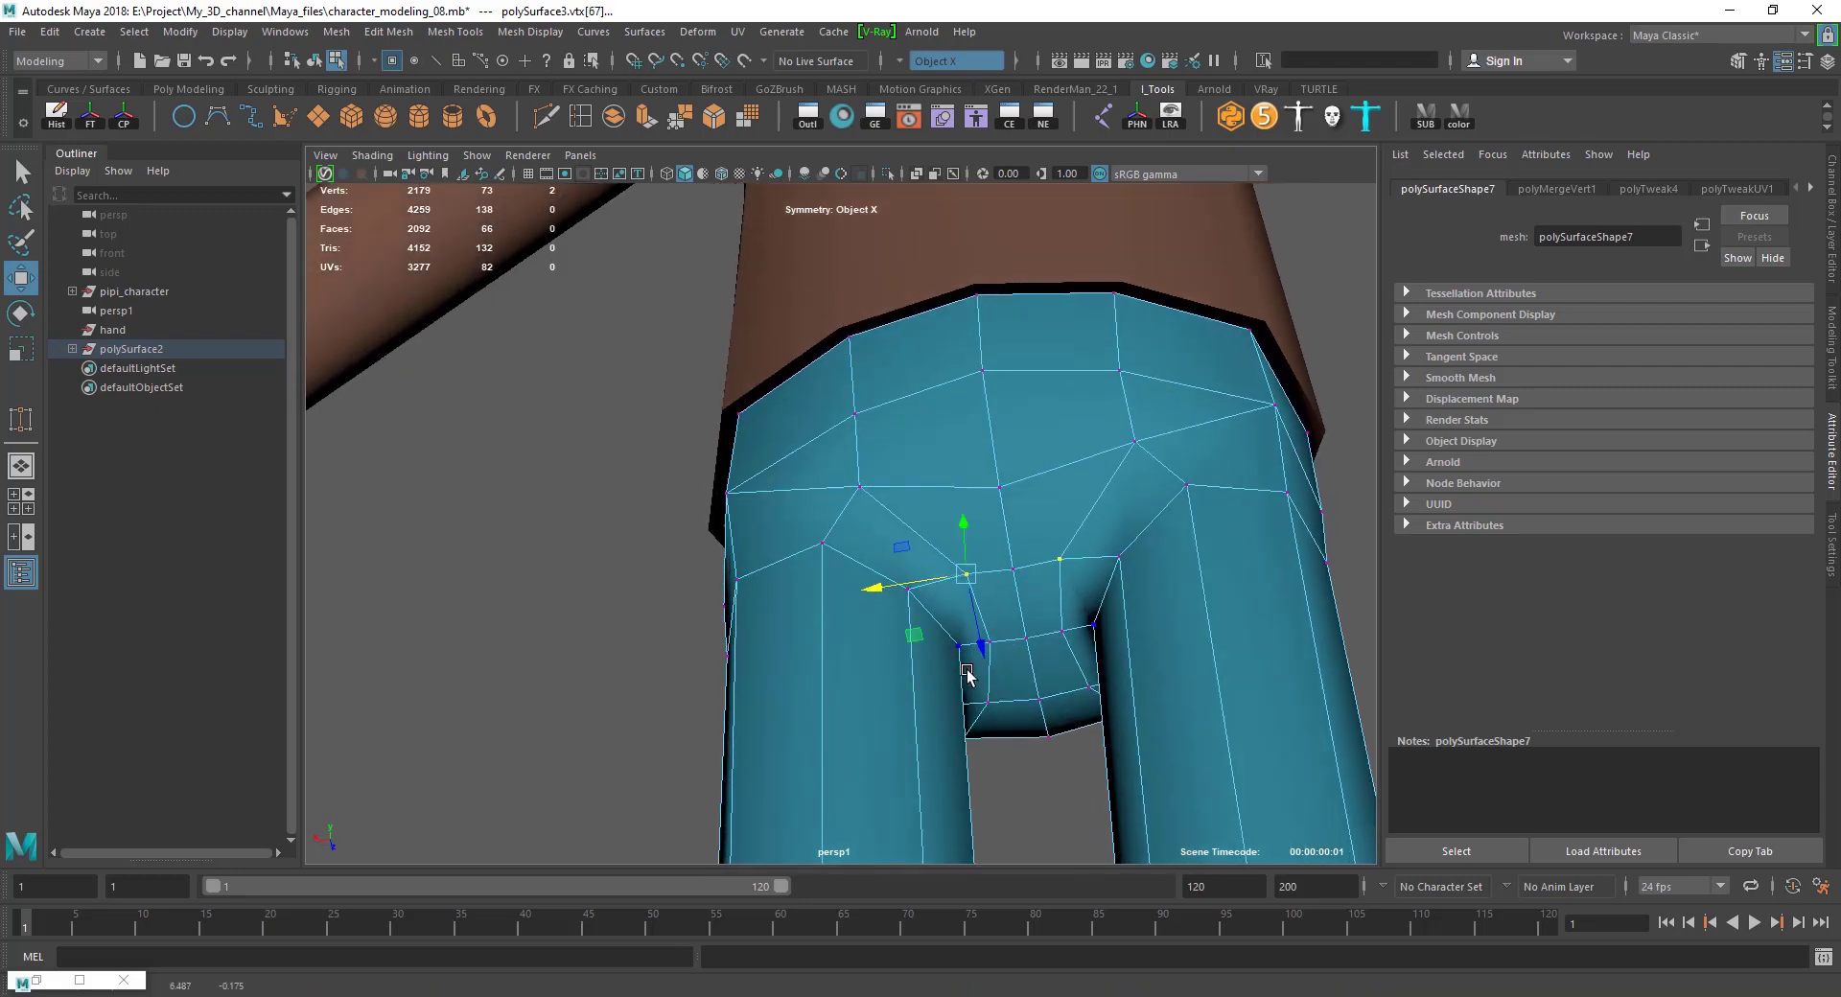
left_click_drag(966, 674, 954, 565, "alt")
left_click_drag(982, 473, 1030, 616)
left_click(1006, 594)
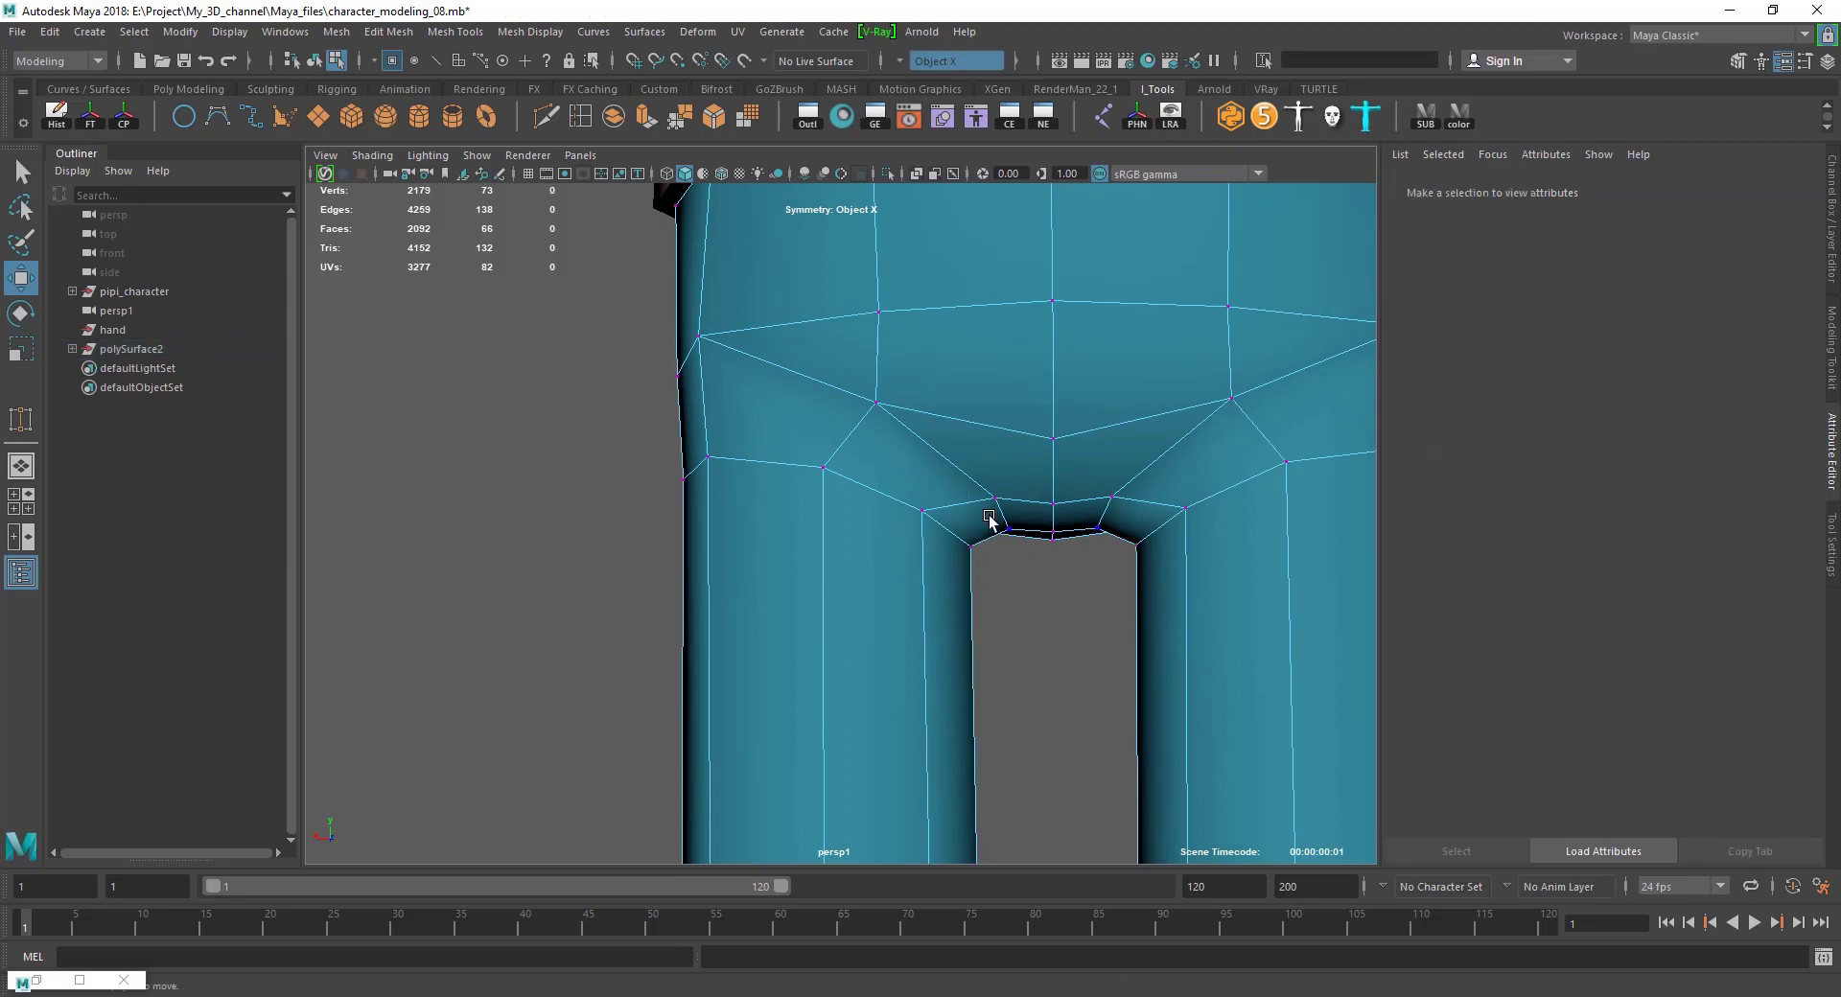
Slide more crotch vertices along their edges, one upward, to smooth the curve.
left_click(975, 501)
left_click_drag(974, 500, 892, 503, "ctrl+shift")
left_click(1060, 621)
mouse_move(1060, 620)
left_mouse_down("alt")
mouse_move(974, 525)
mouse_move(665, 533)
mouse_move(687, 571)
mouse_move(891, 442)
mouse_move(946, 486)
mouse_move(890, 386)
mouse_move(953, 538)
mouse_move(793, 526)
mouse_move(856, 572)
left_mouse_up("alt")
left_click(892, 439)
left_click(873, 471)
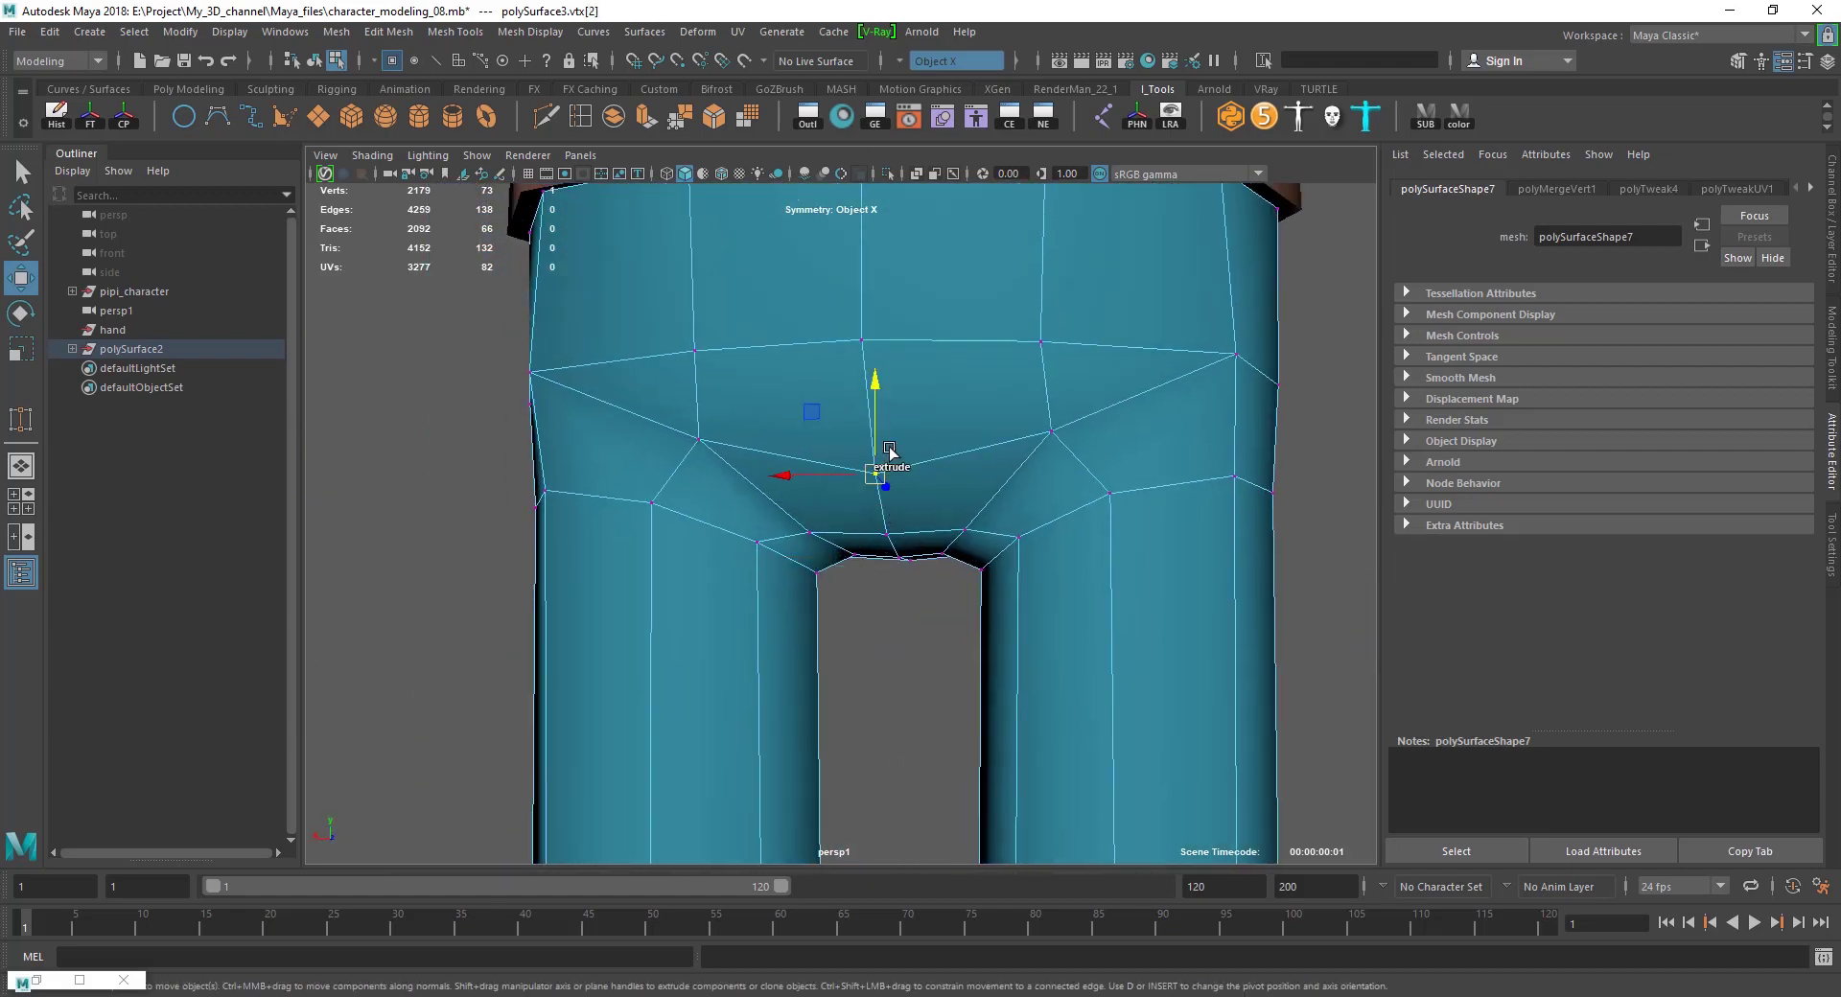
middle_click_drag(875, 464, 874, 353, "ctrl+shift")
mouse_move(901, 449)
left_mouse_down("alt")
mouse_move(1121, 506)
mouse_move(1006, 489)
left_mouse_up("alt")
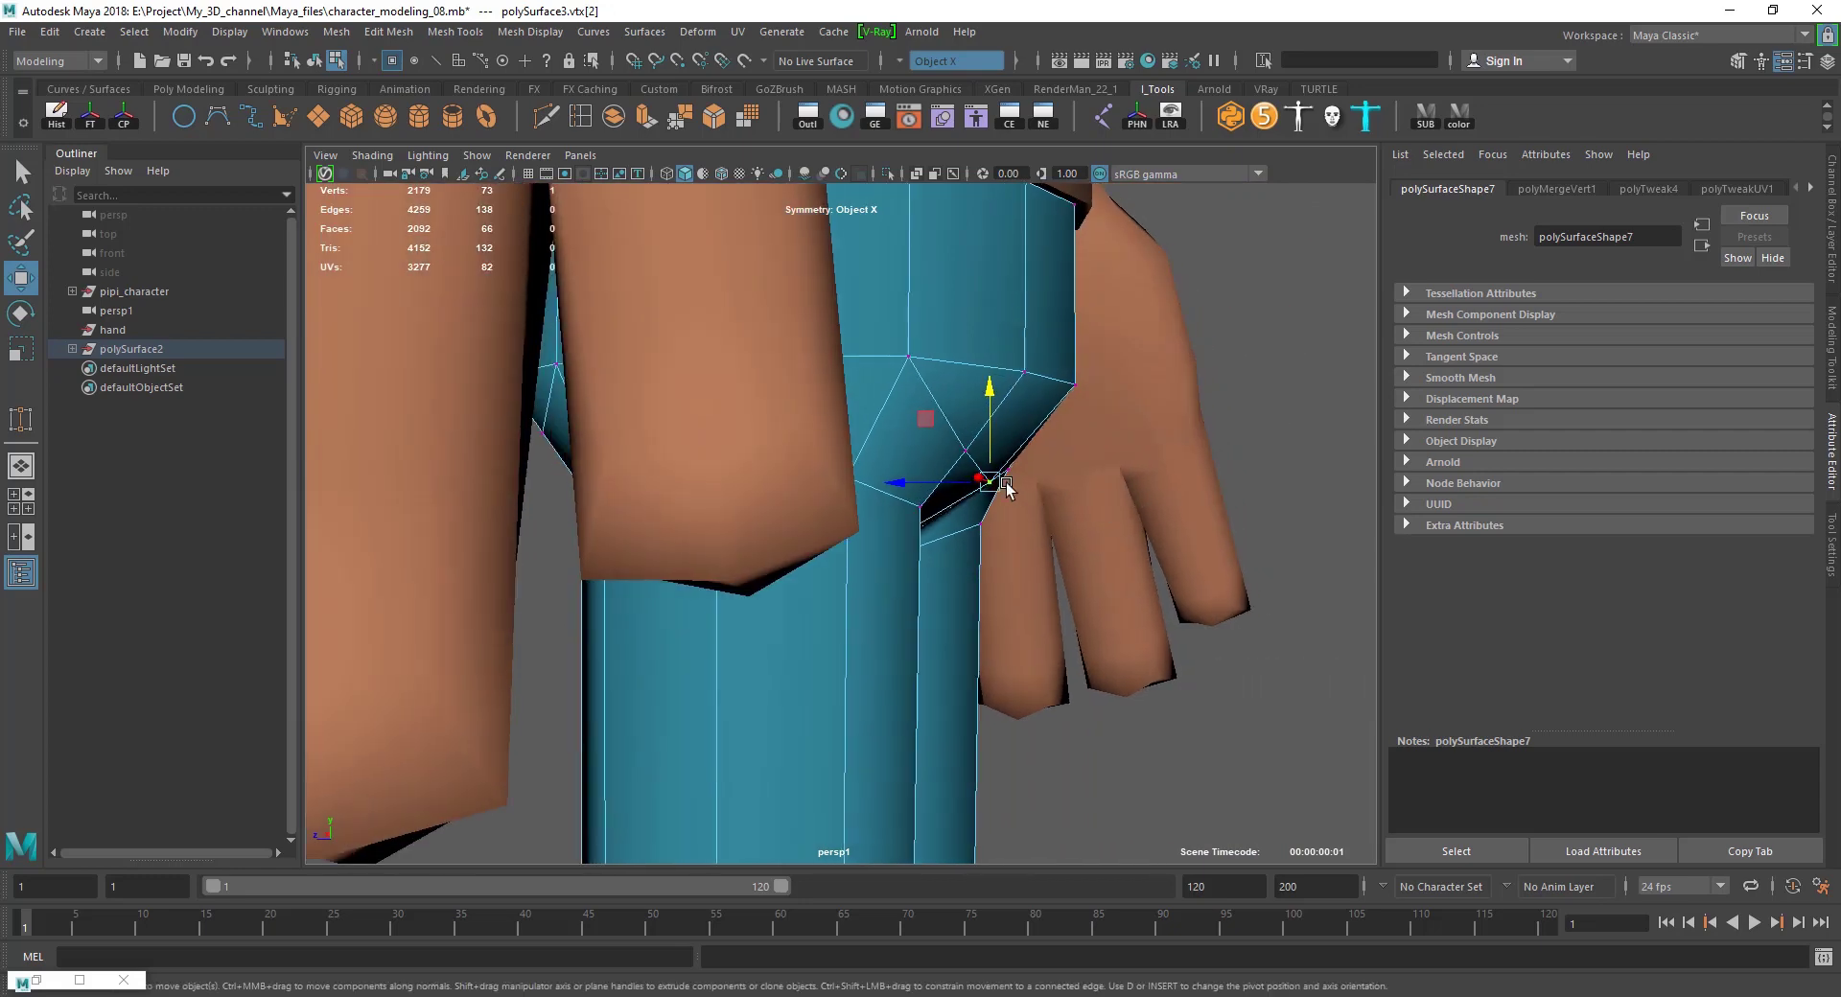
mouse_move(924, 428)
left_mouse_down("alt")
mouse_move(872, 514)
mouse_move(880, 487)
left_mouse_up("alt")
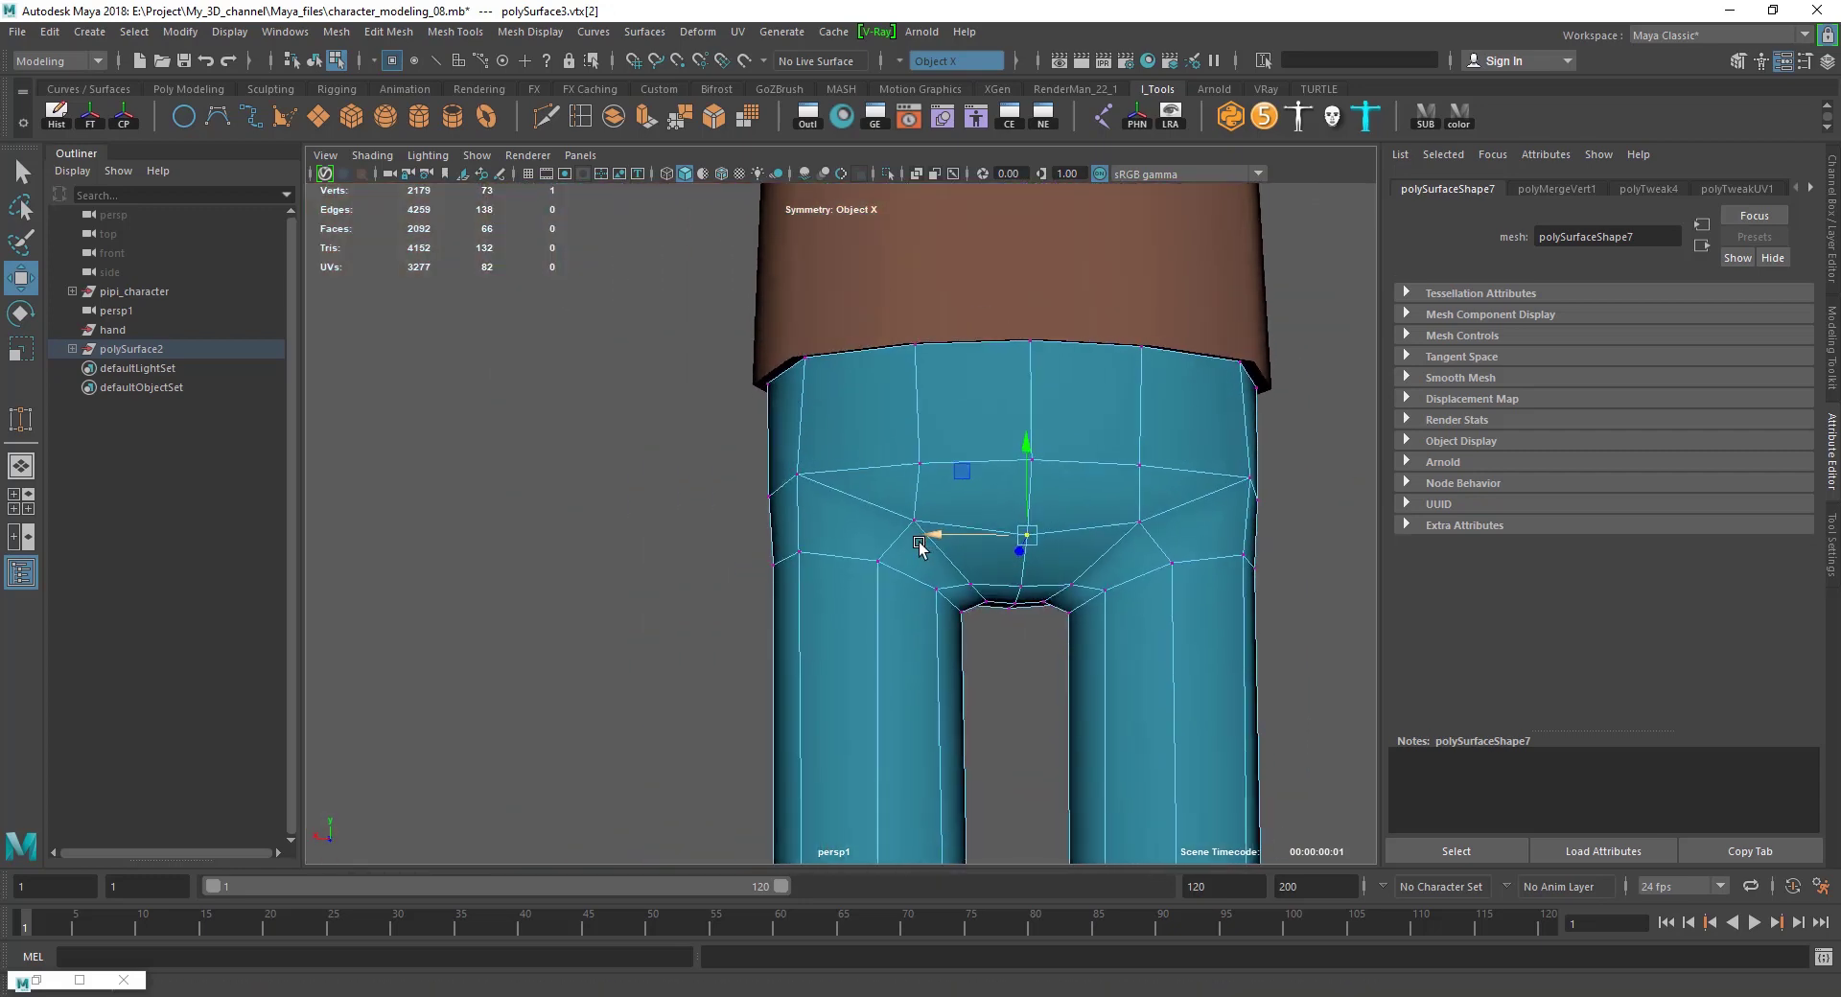
right_click_drag(888, 500, 892, 462)
Delete the leftover hip edges on both sides, leaving 2176 vertices and 2088 faces.
left_click_drag(898, 518, 959, 476, "alt")
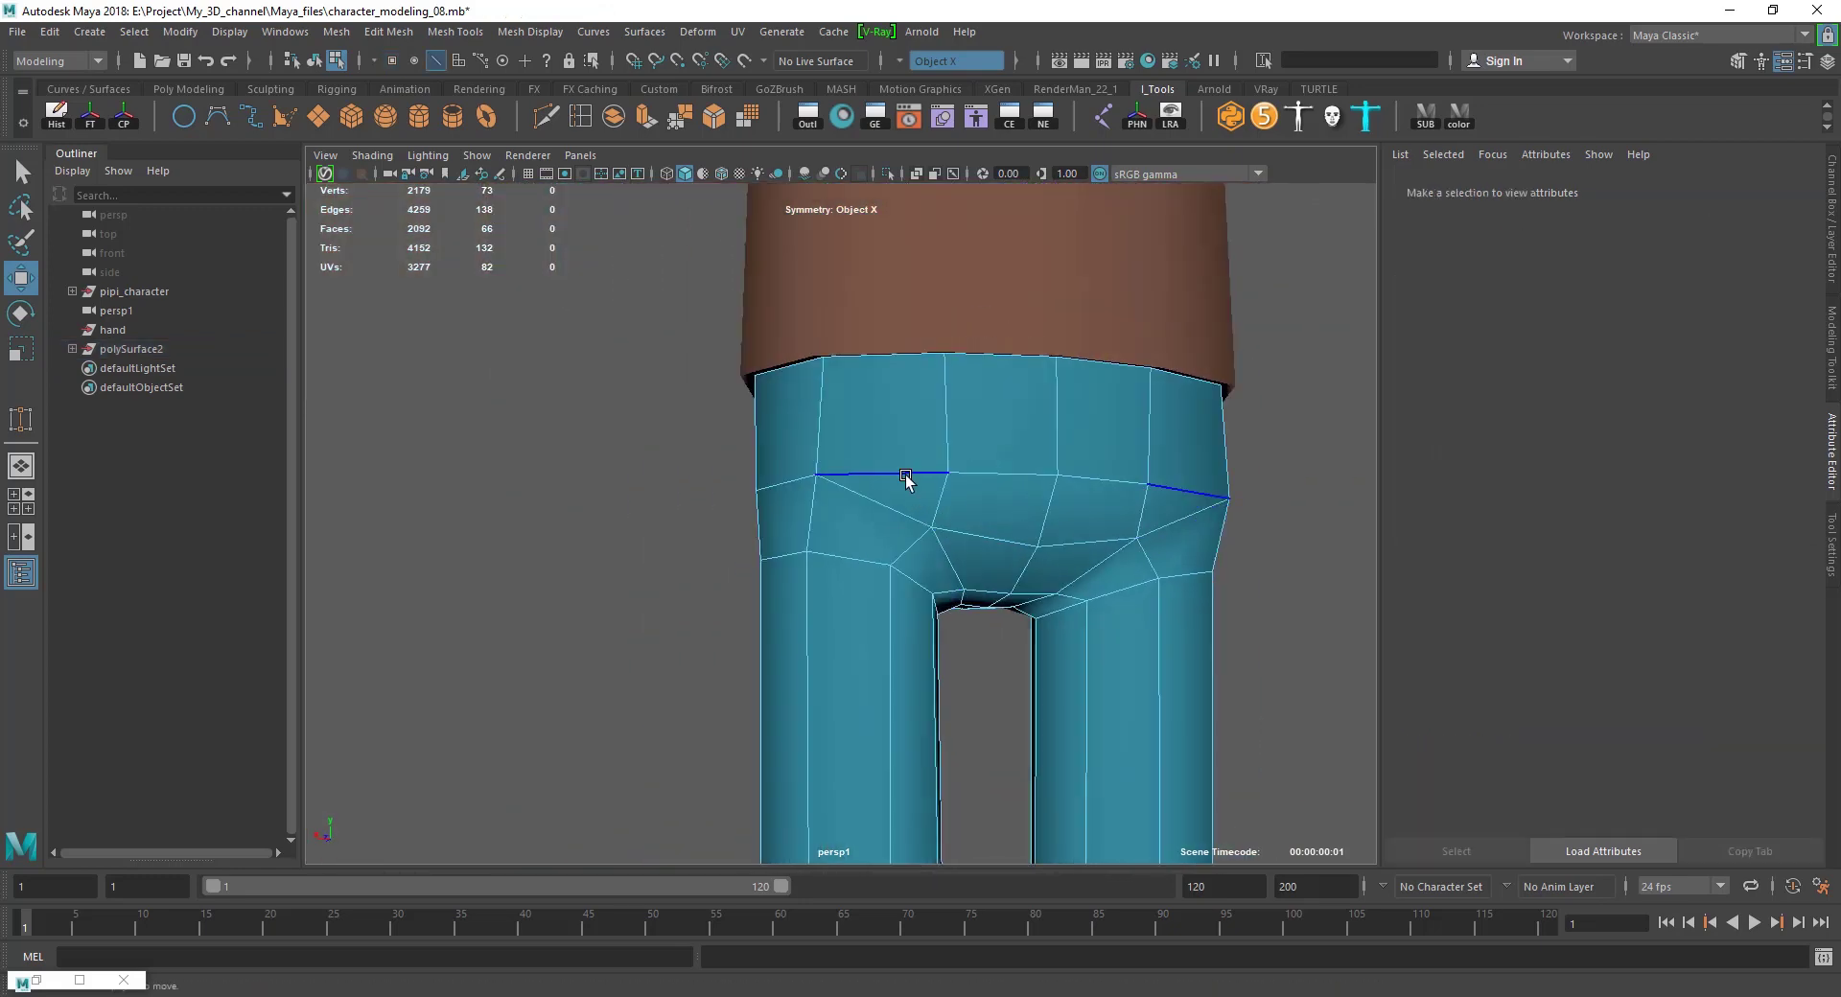
left_click(959, 477)
right_click_drag(959, 477, 970, 419, "shift")
left_click_drag(1018, 511, 833, 433, "alt")
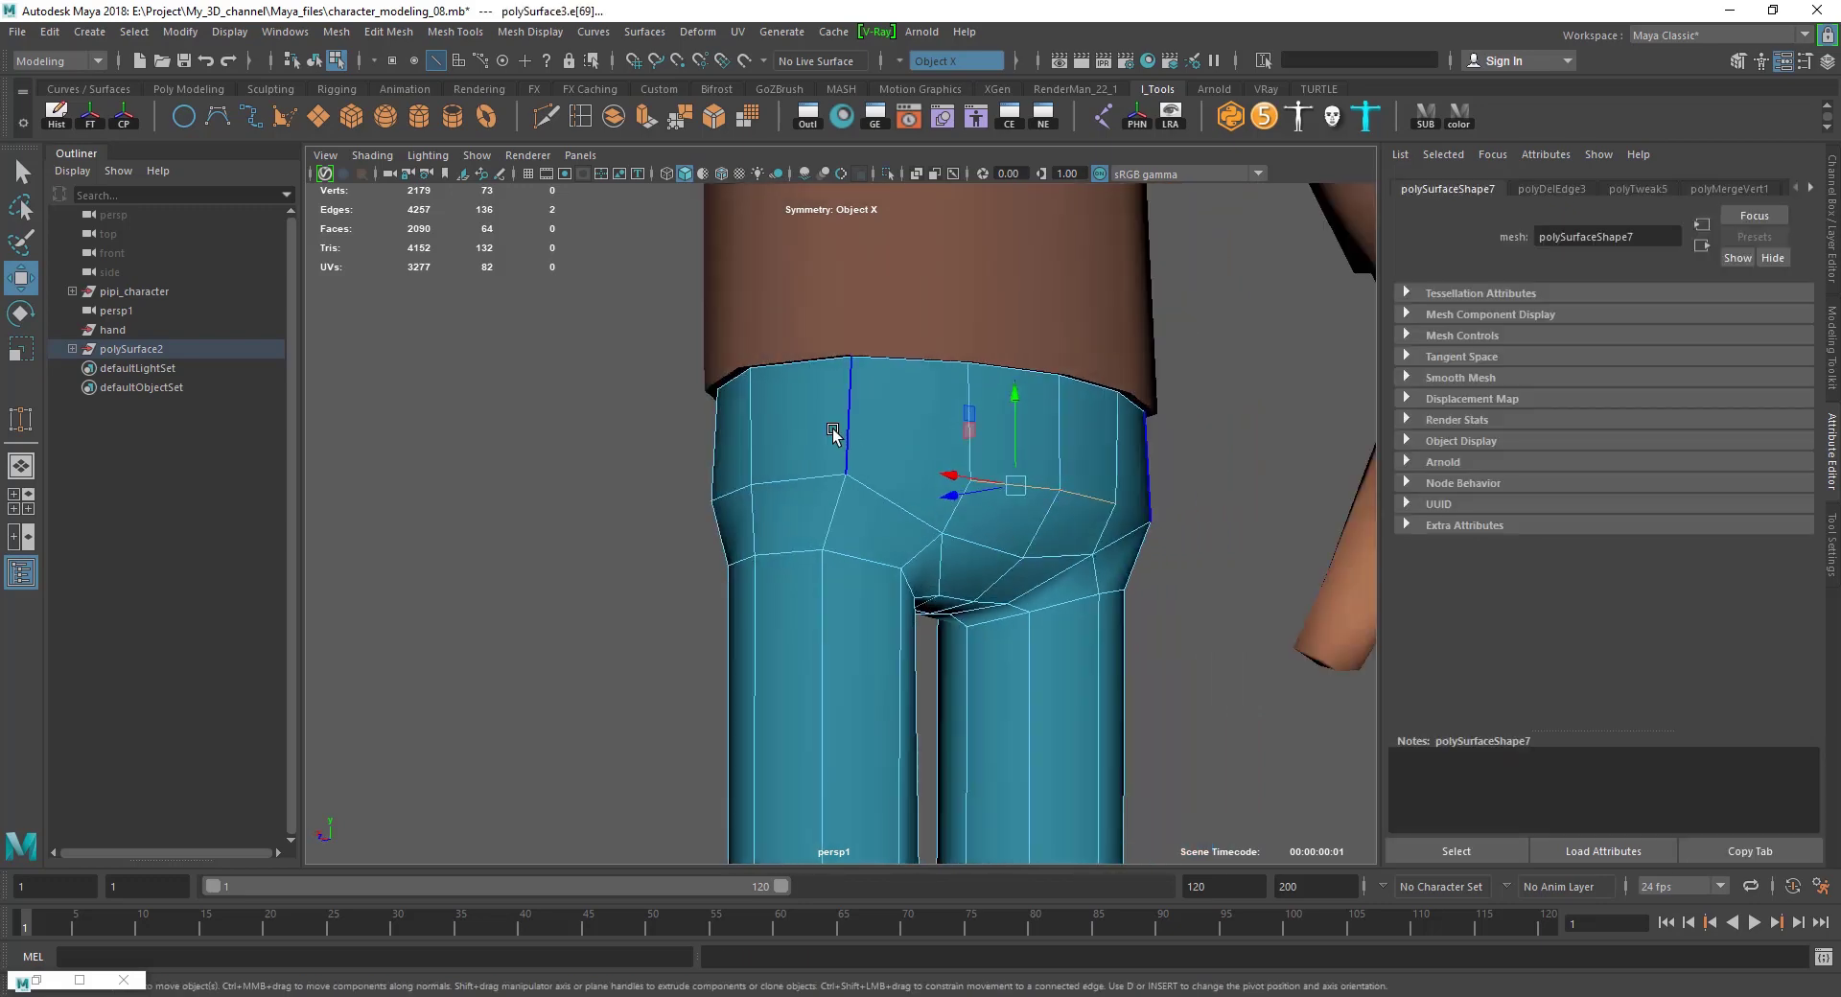
right_click_drag(844, 449, 844, 420, "shift")
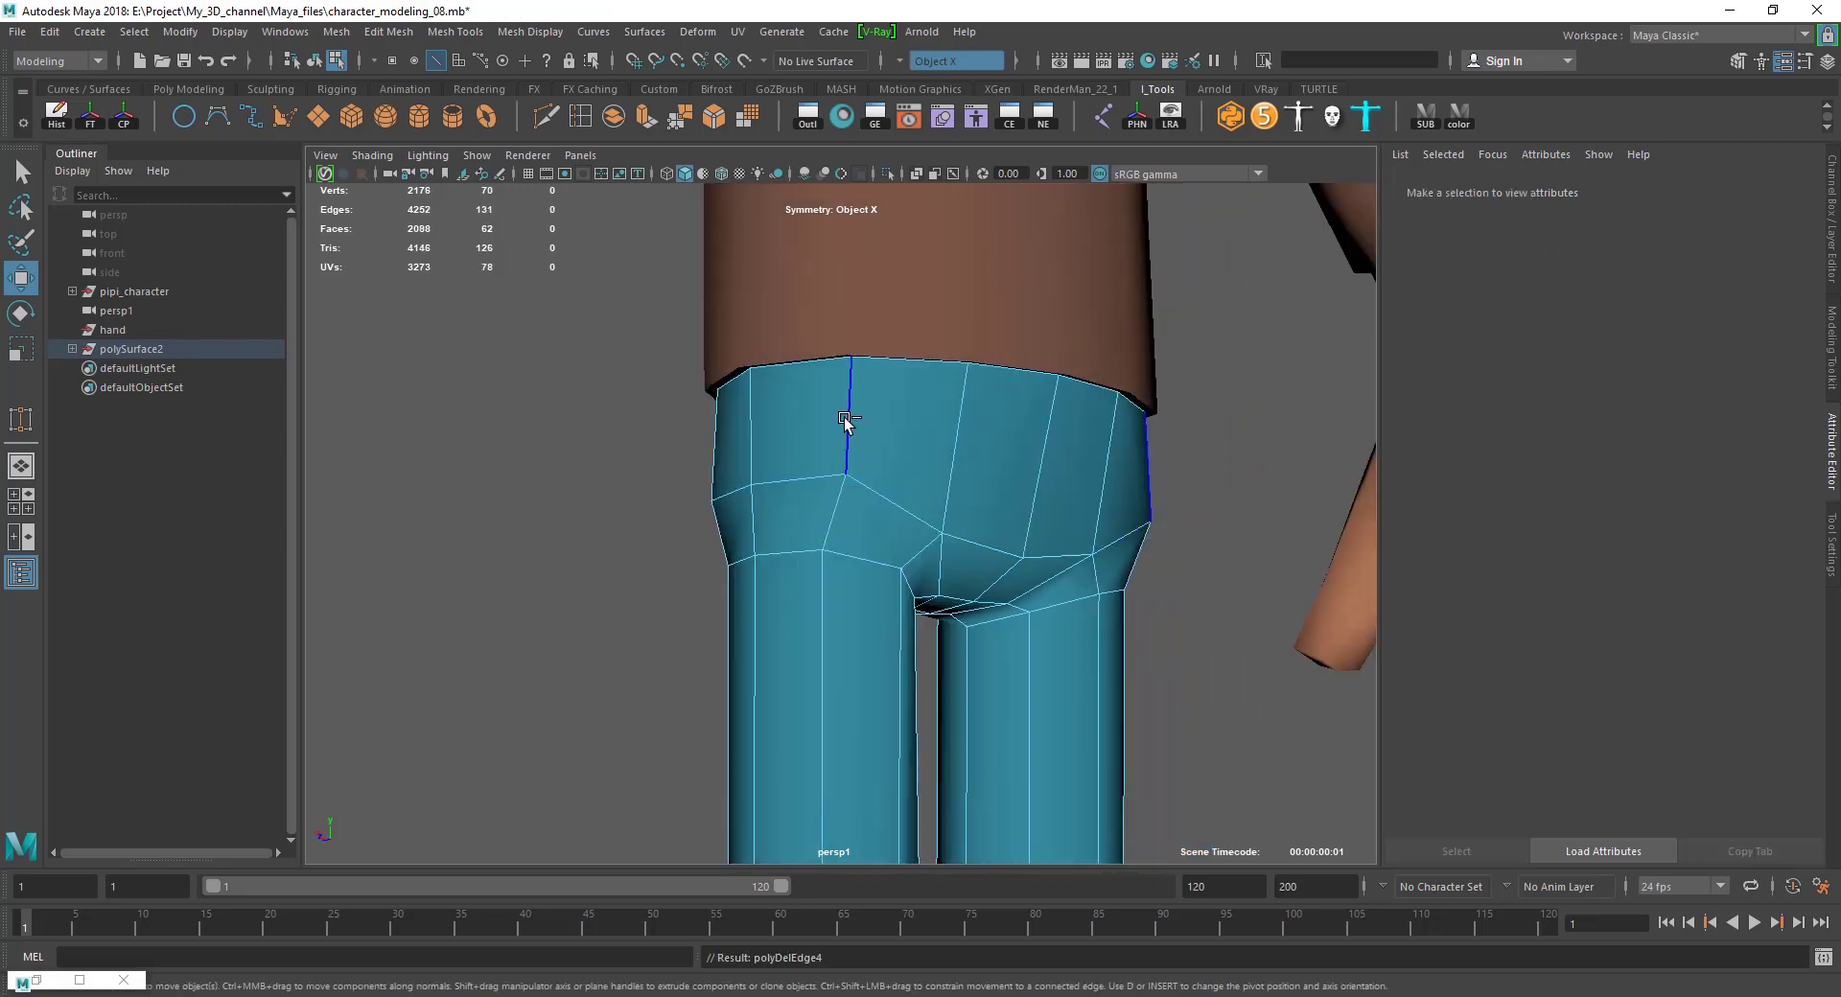
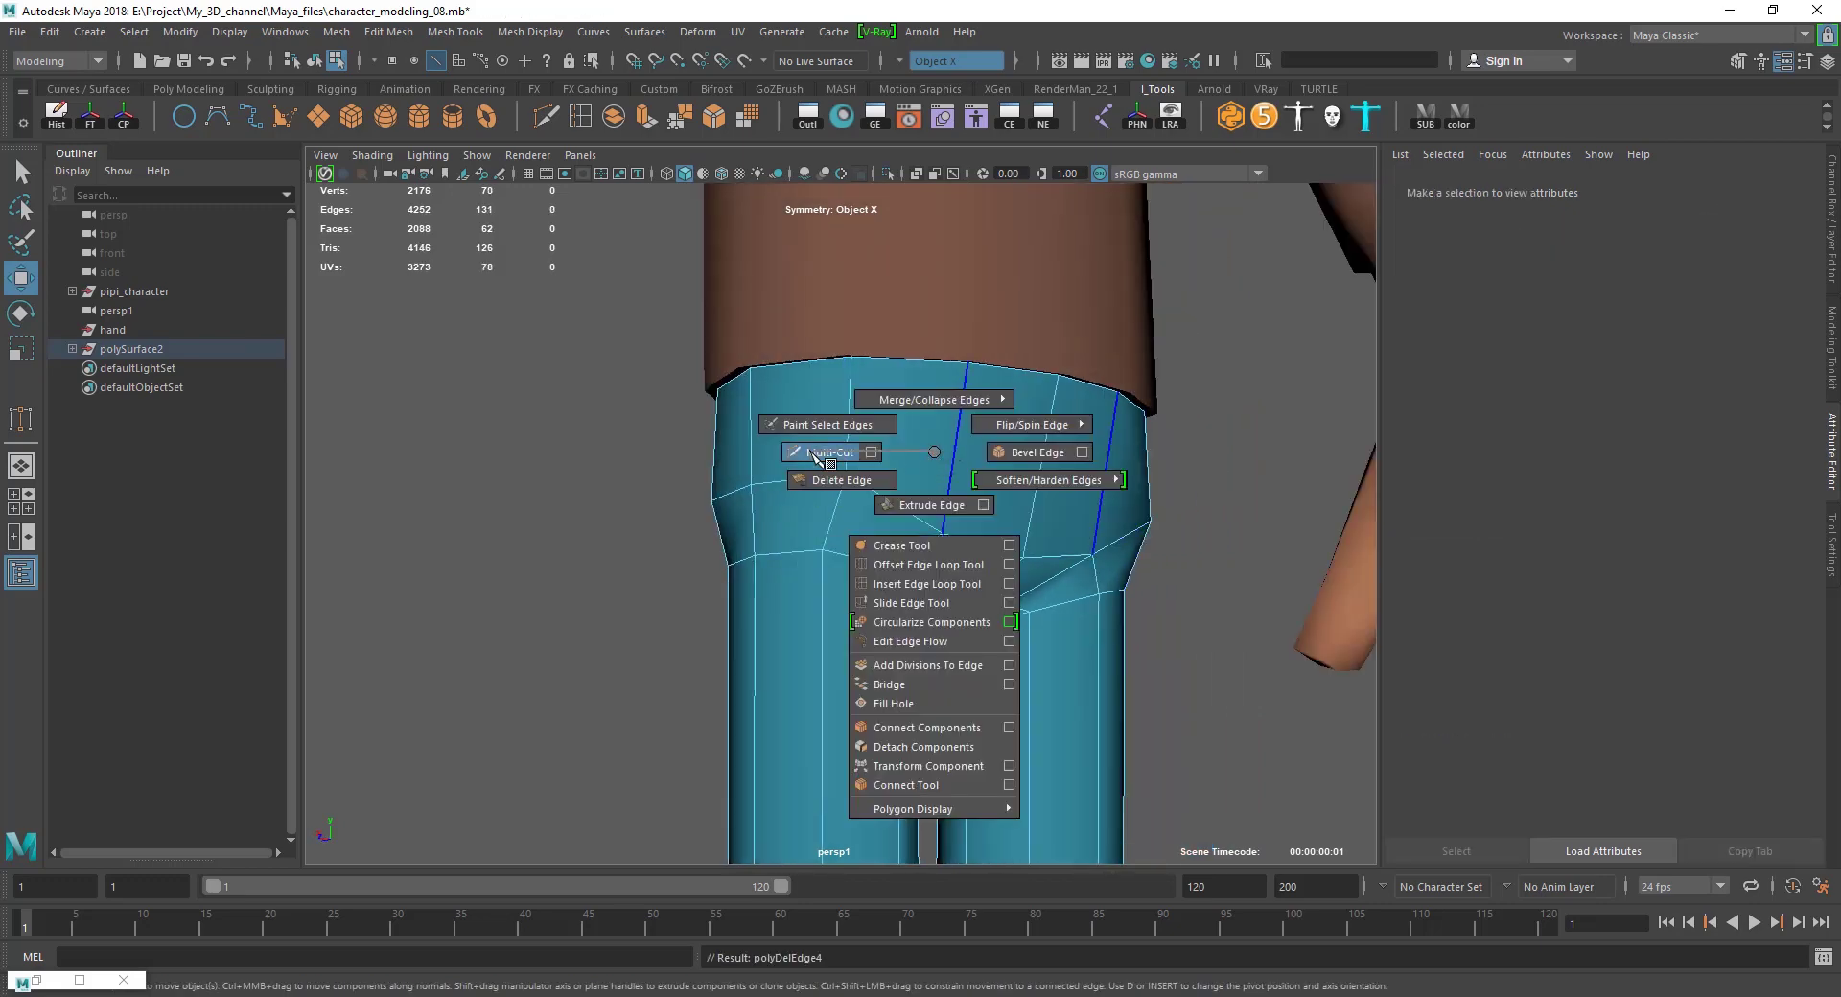
Insert a new edge loop around the pants' hips with Multi-Cut.
right_click_drag(934, 456, 883, 489, "shift")
left_click(949, 453, "ctrl")
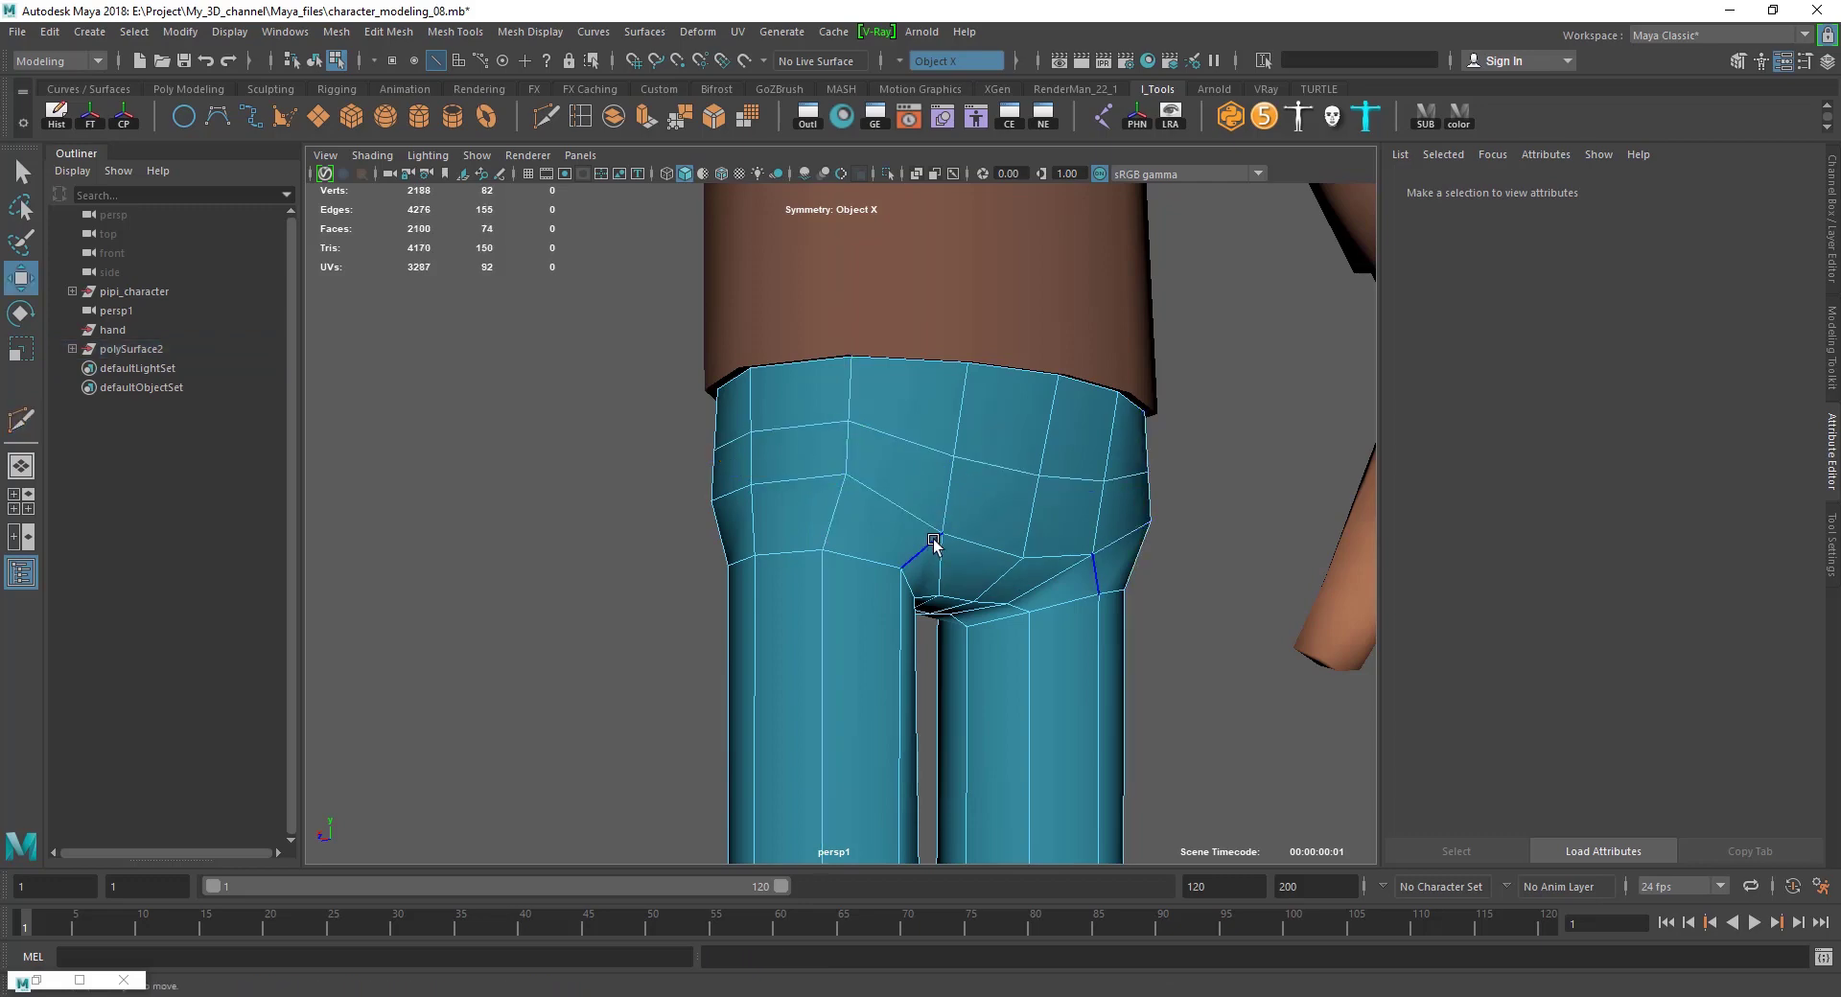
mouse_move(935, 544)
left_mouse_down("alt")
mouse_move(815, 575)
mouse_move(985, 522)
mouse_move(951, 433)
left_mouse_up("alt")
Select a hip vertex pair and undo the accidental vertex extrude and recent edits.
key("F9")
left_click(899, 568)
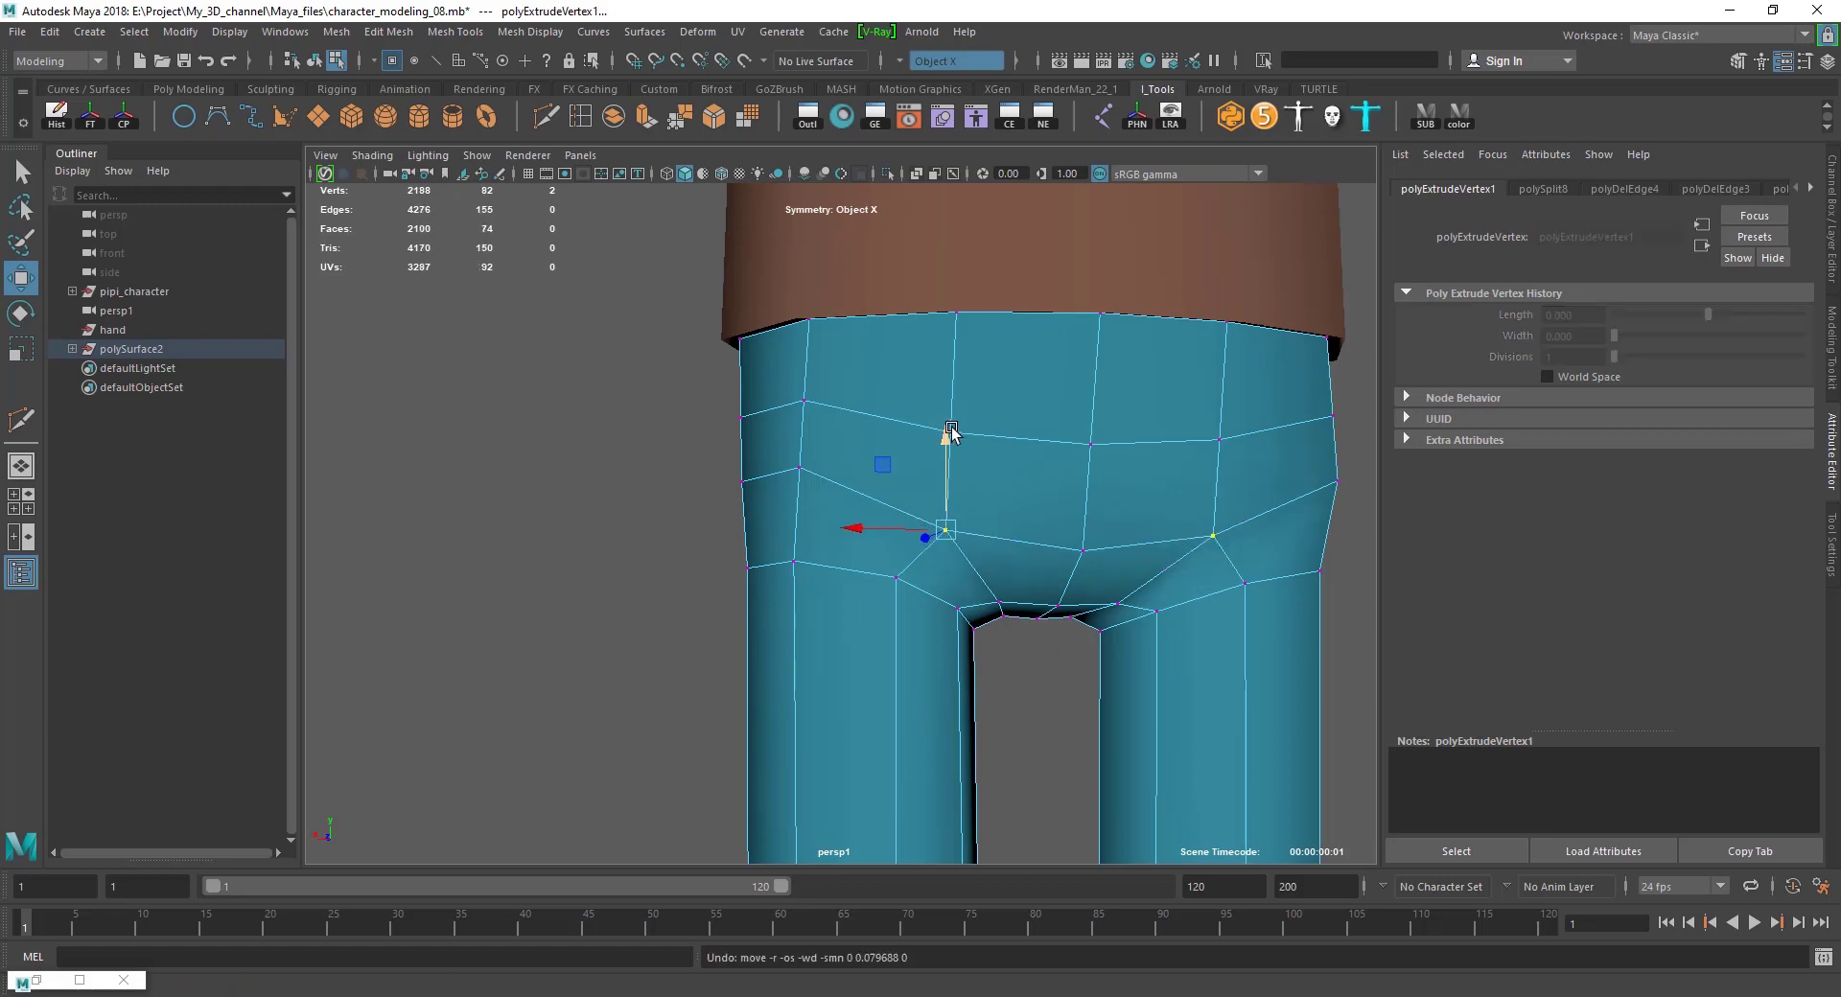
key("ctrl+z")
key("ctrl+z")
key("ctrl+z")
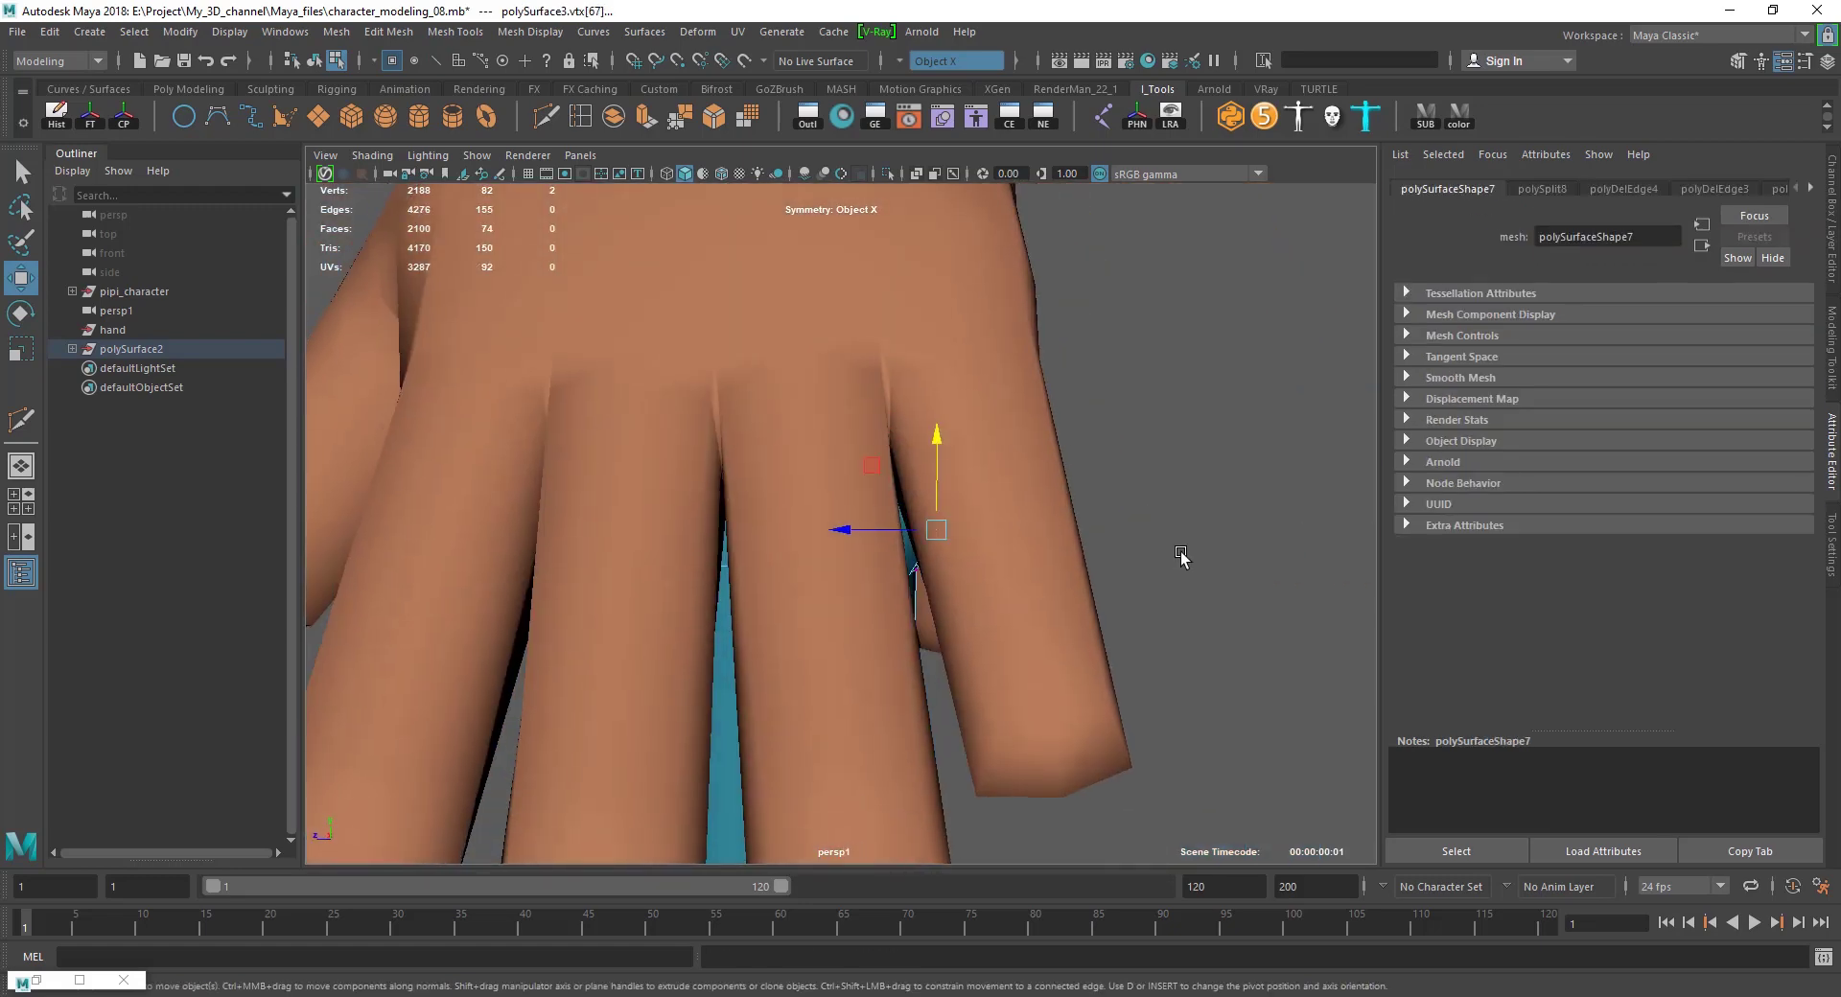
key("ctrl+z")
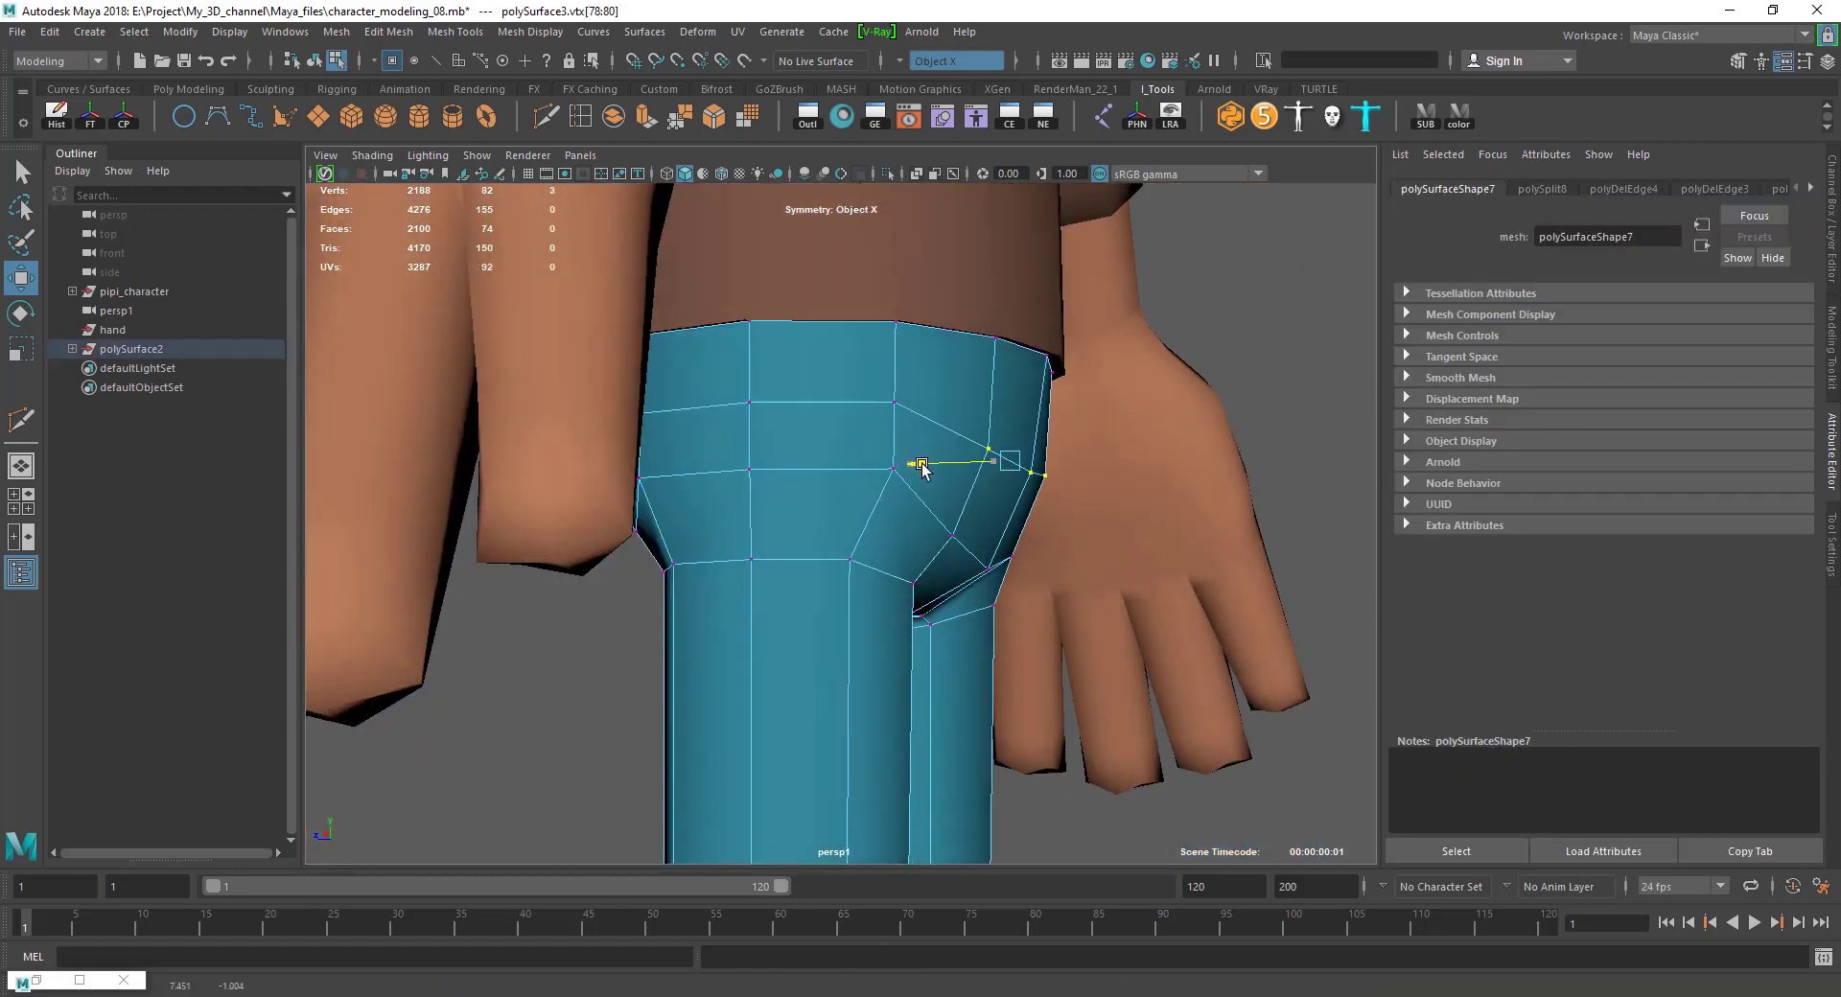
mouse_move(921, 465)
left_mouse_down("alt")
mouse_move(985, 481)
mouse_move(951, 575)
mouse_move(961, 551)
left_mouse_up("alt")
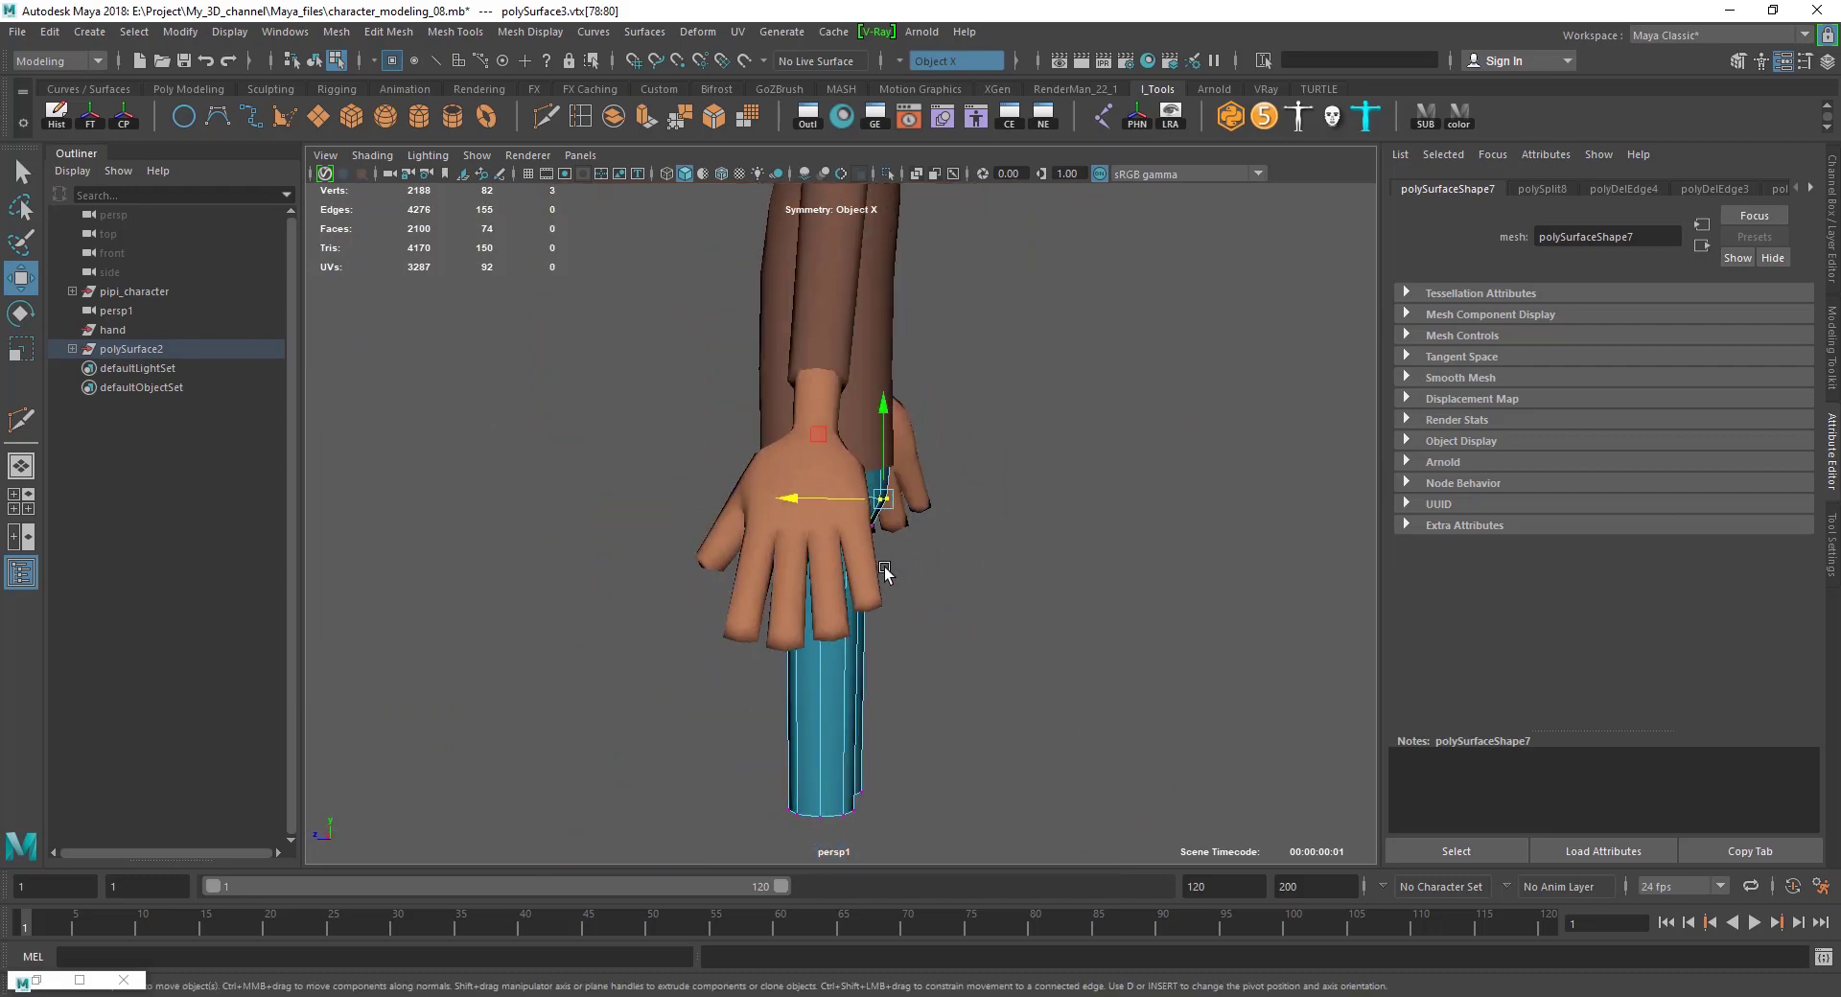
scroll(960, 551, "up", 4)
scroll(903, 470, "up", 4)
key("ctrl+z")
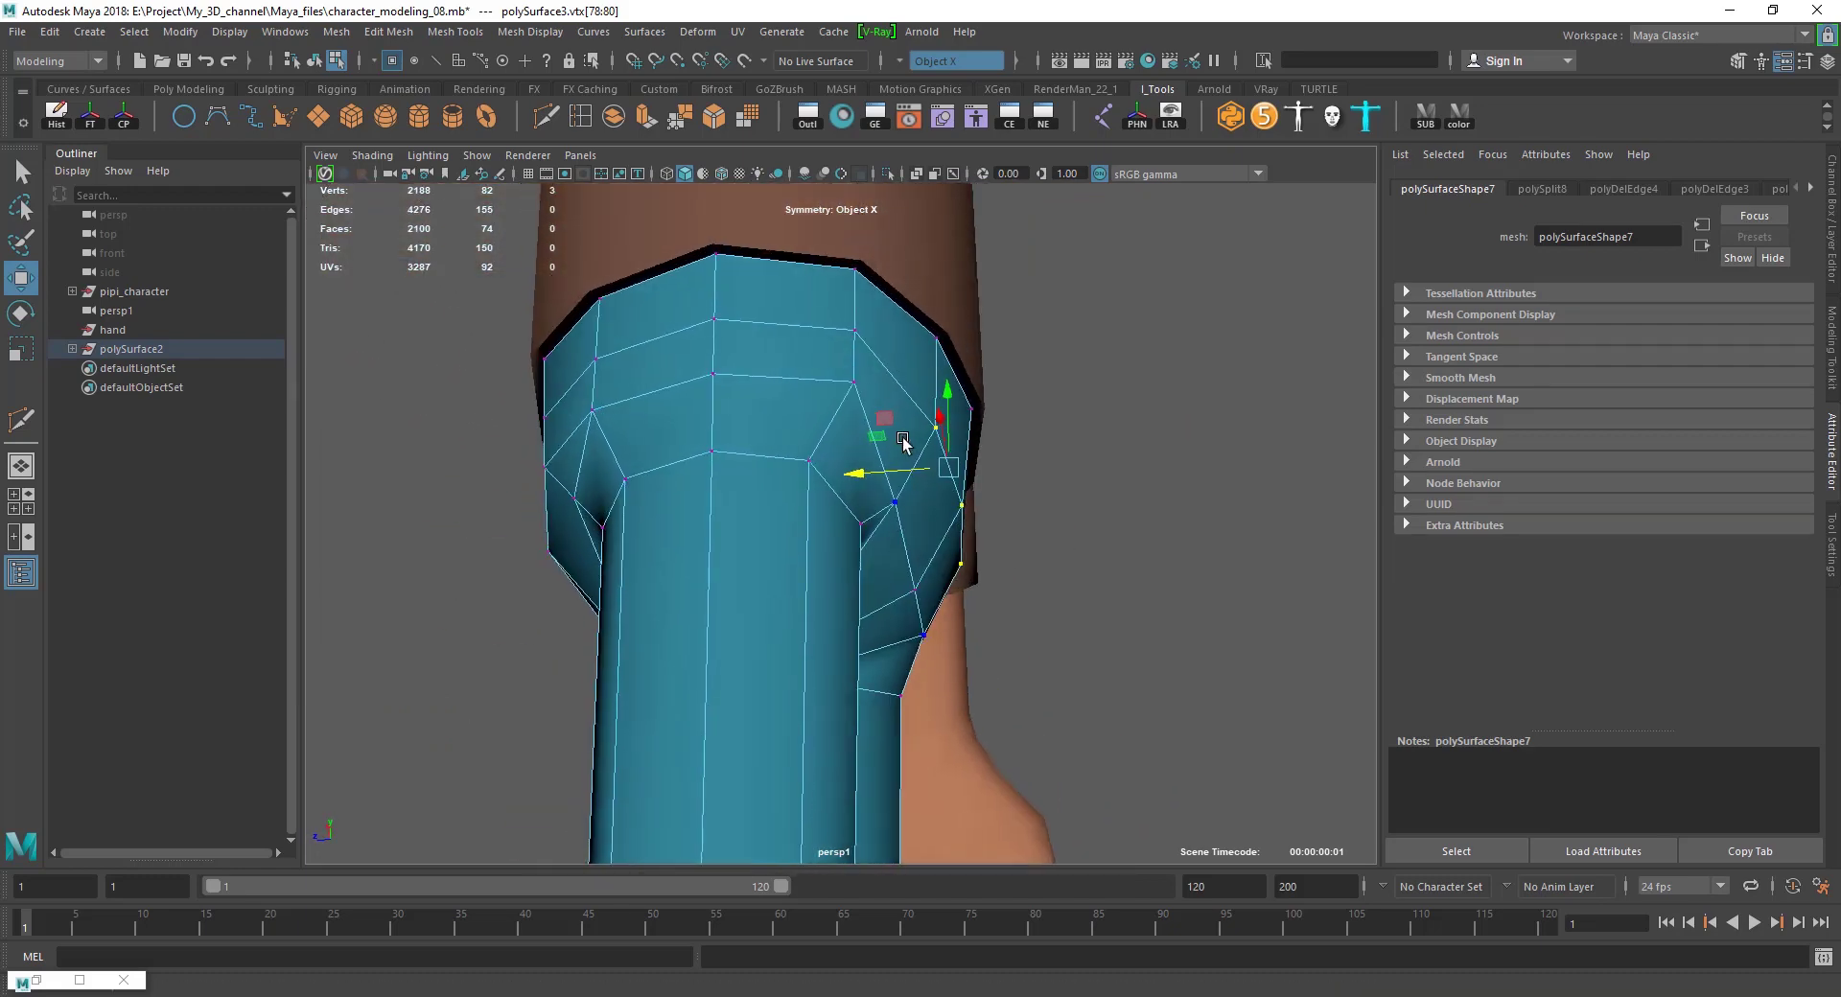
key("ctrl+z")
key("ctrl+z")
key("ctrl+z")
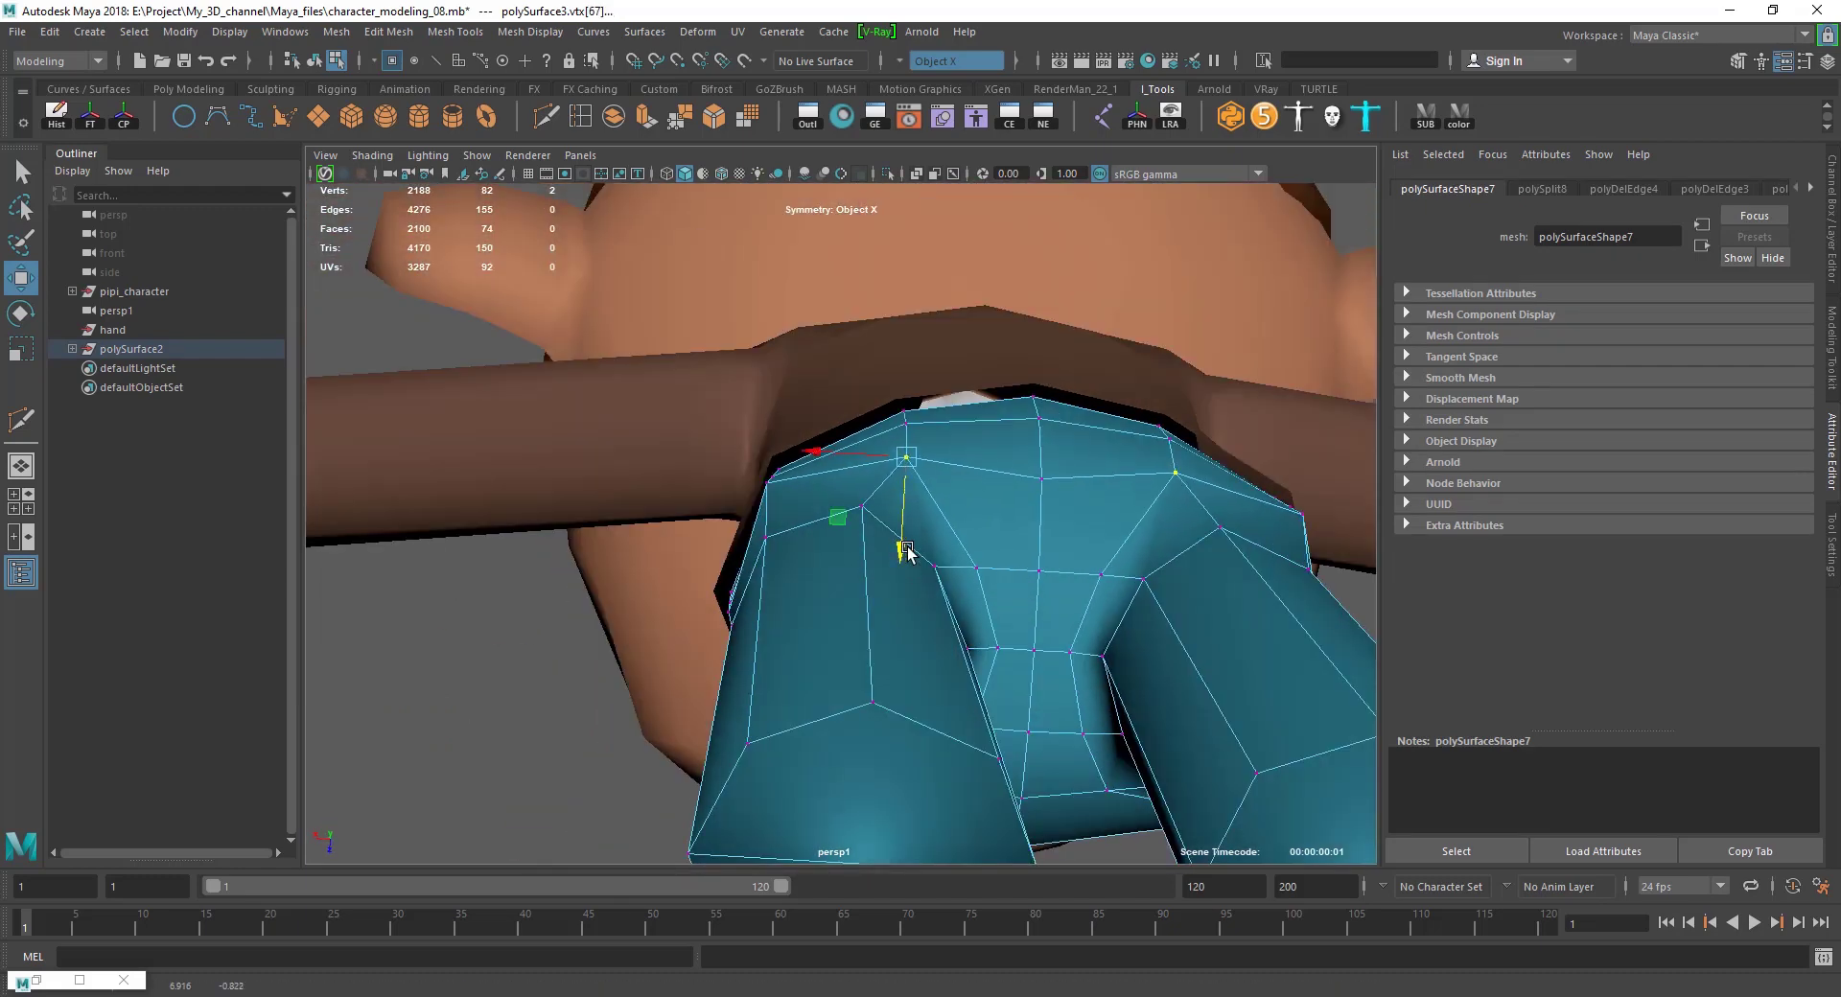
key("ctrl+z")
key("ctrl+z")
key("ctrl+z")
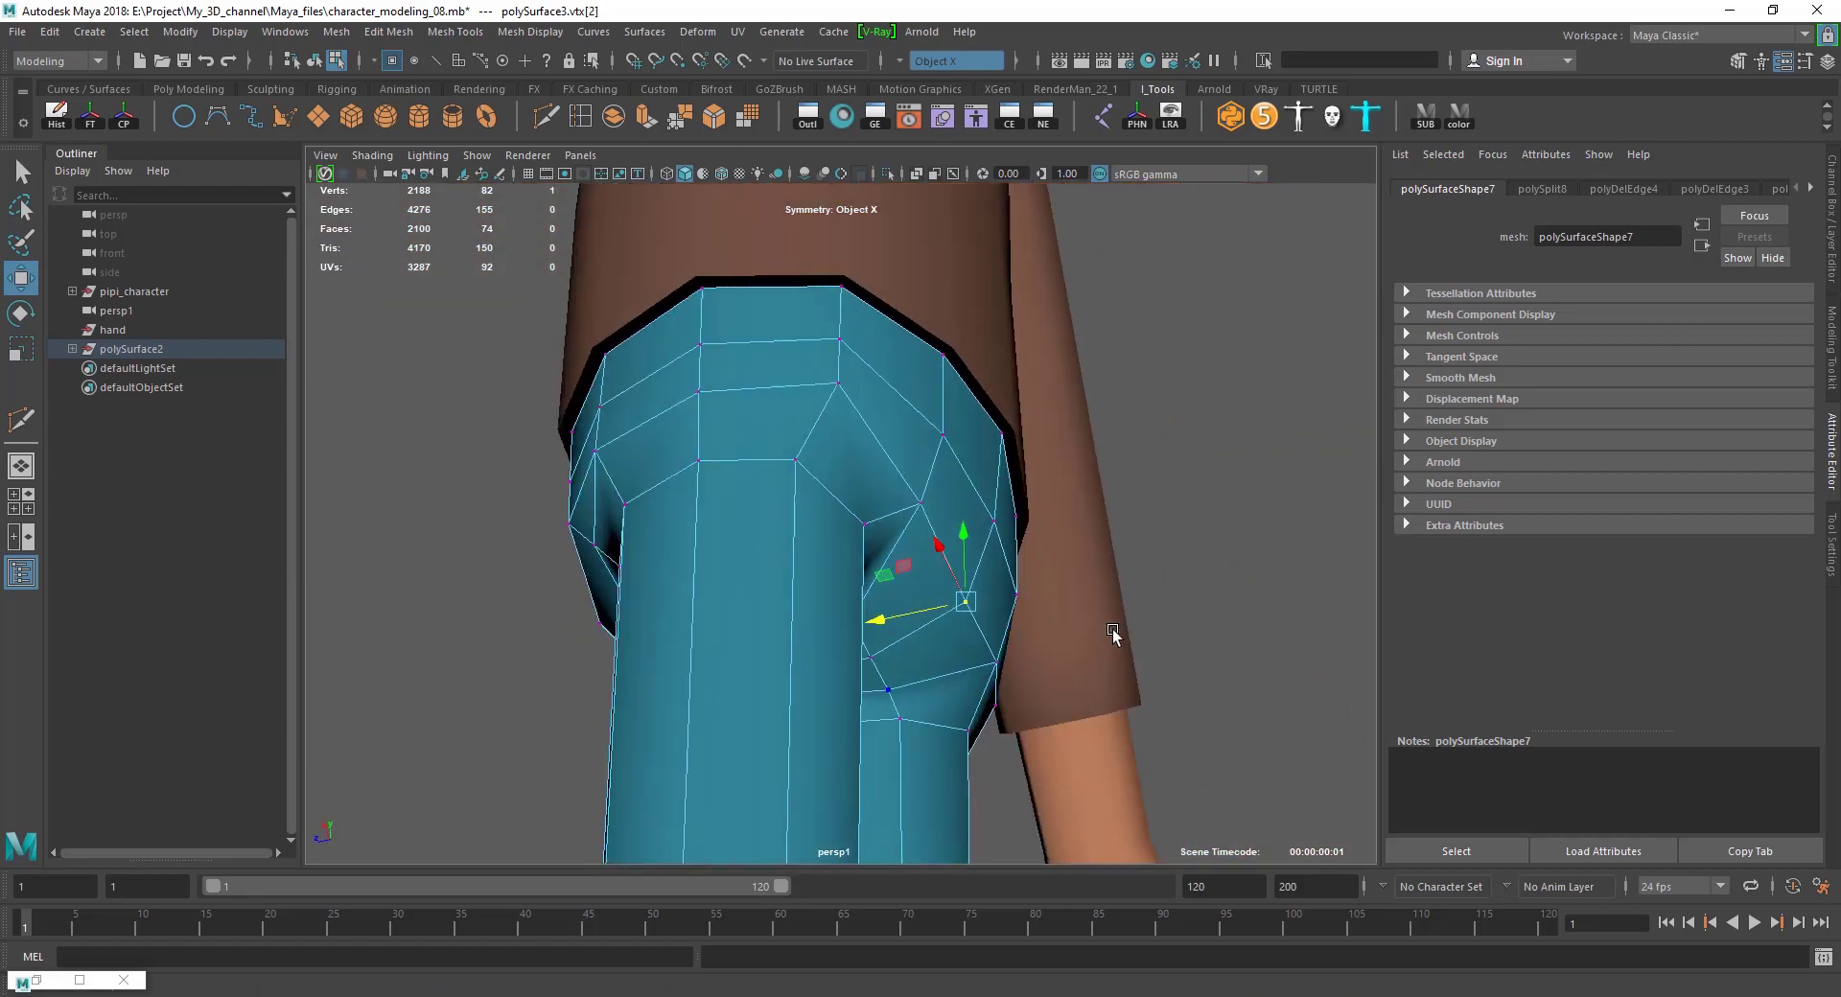
key("ctrl+z")
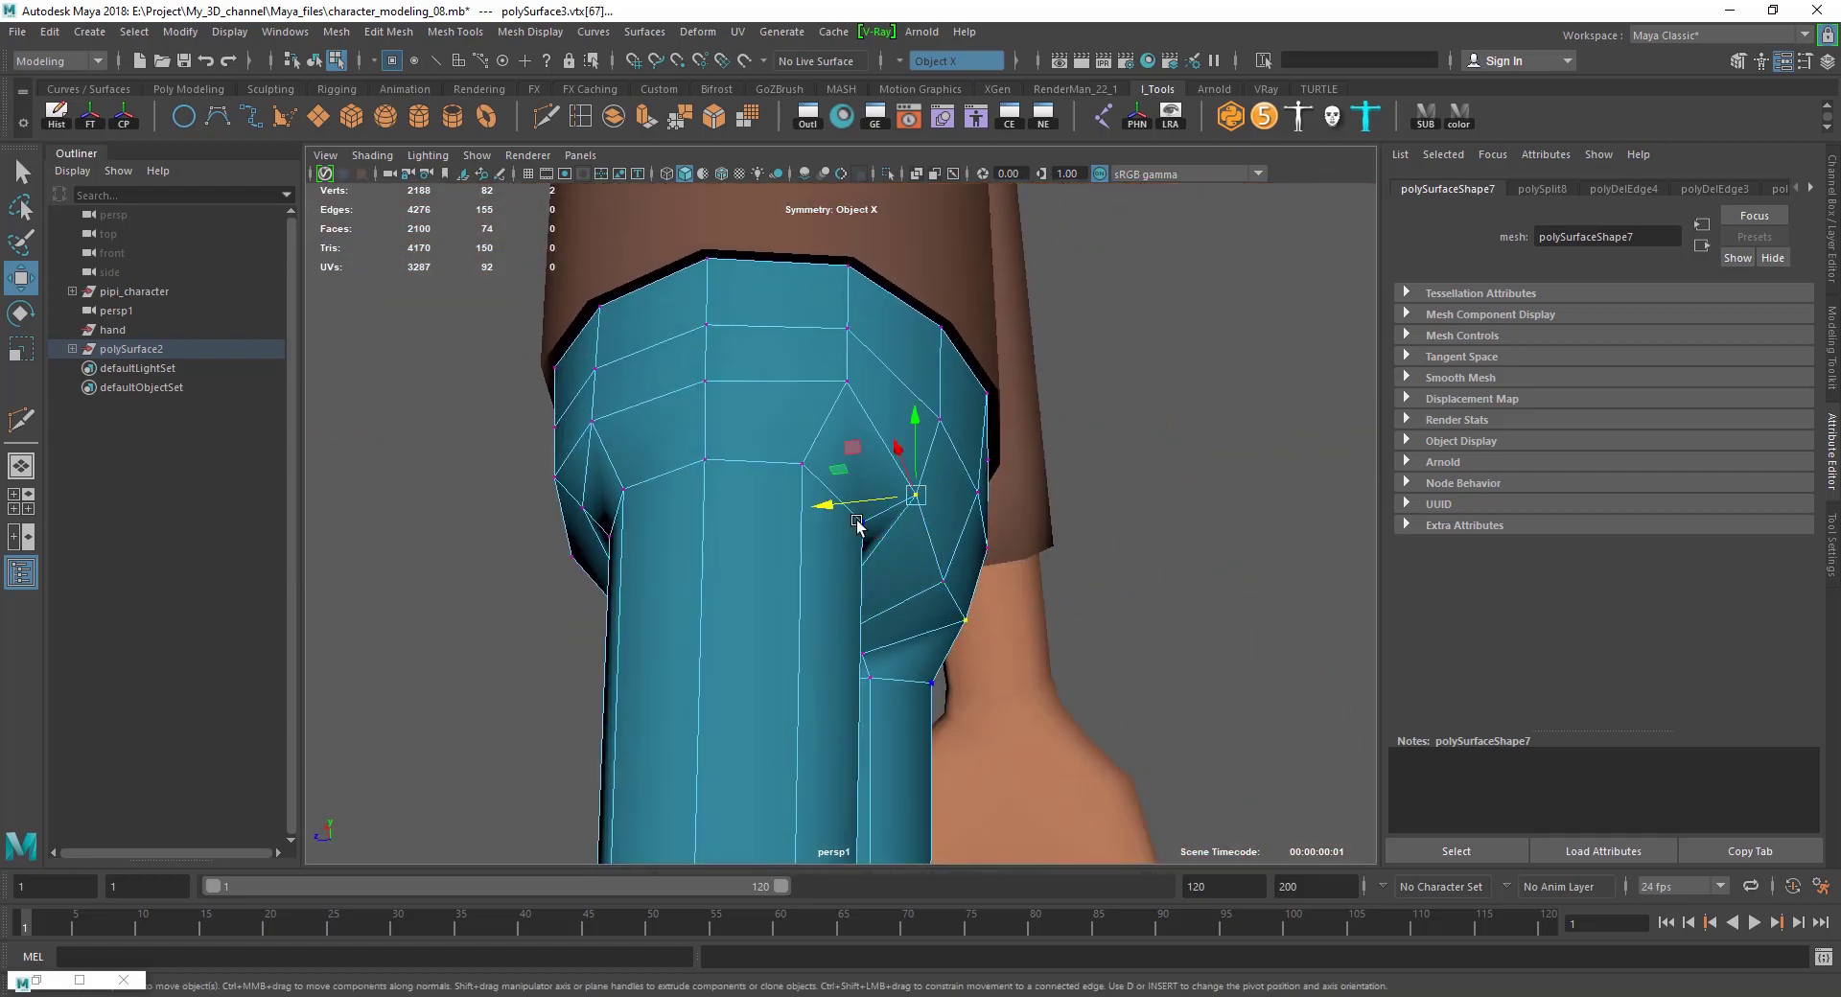
key("ctrl+z")
key("ctrl+z")
key("ctrl+z")
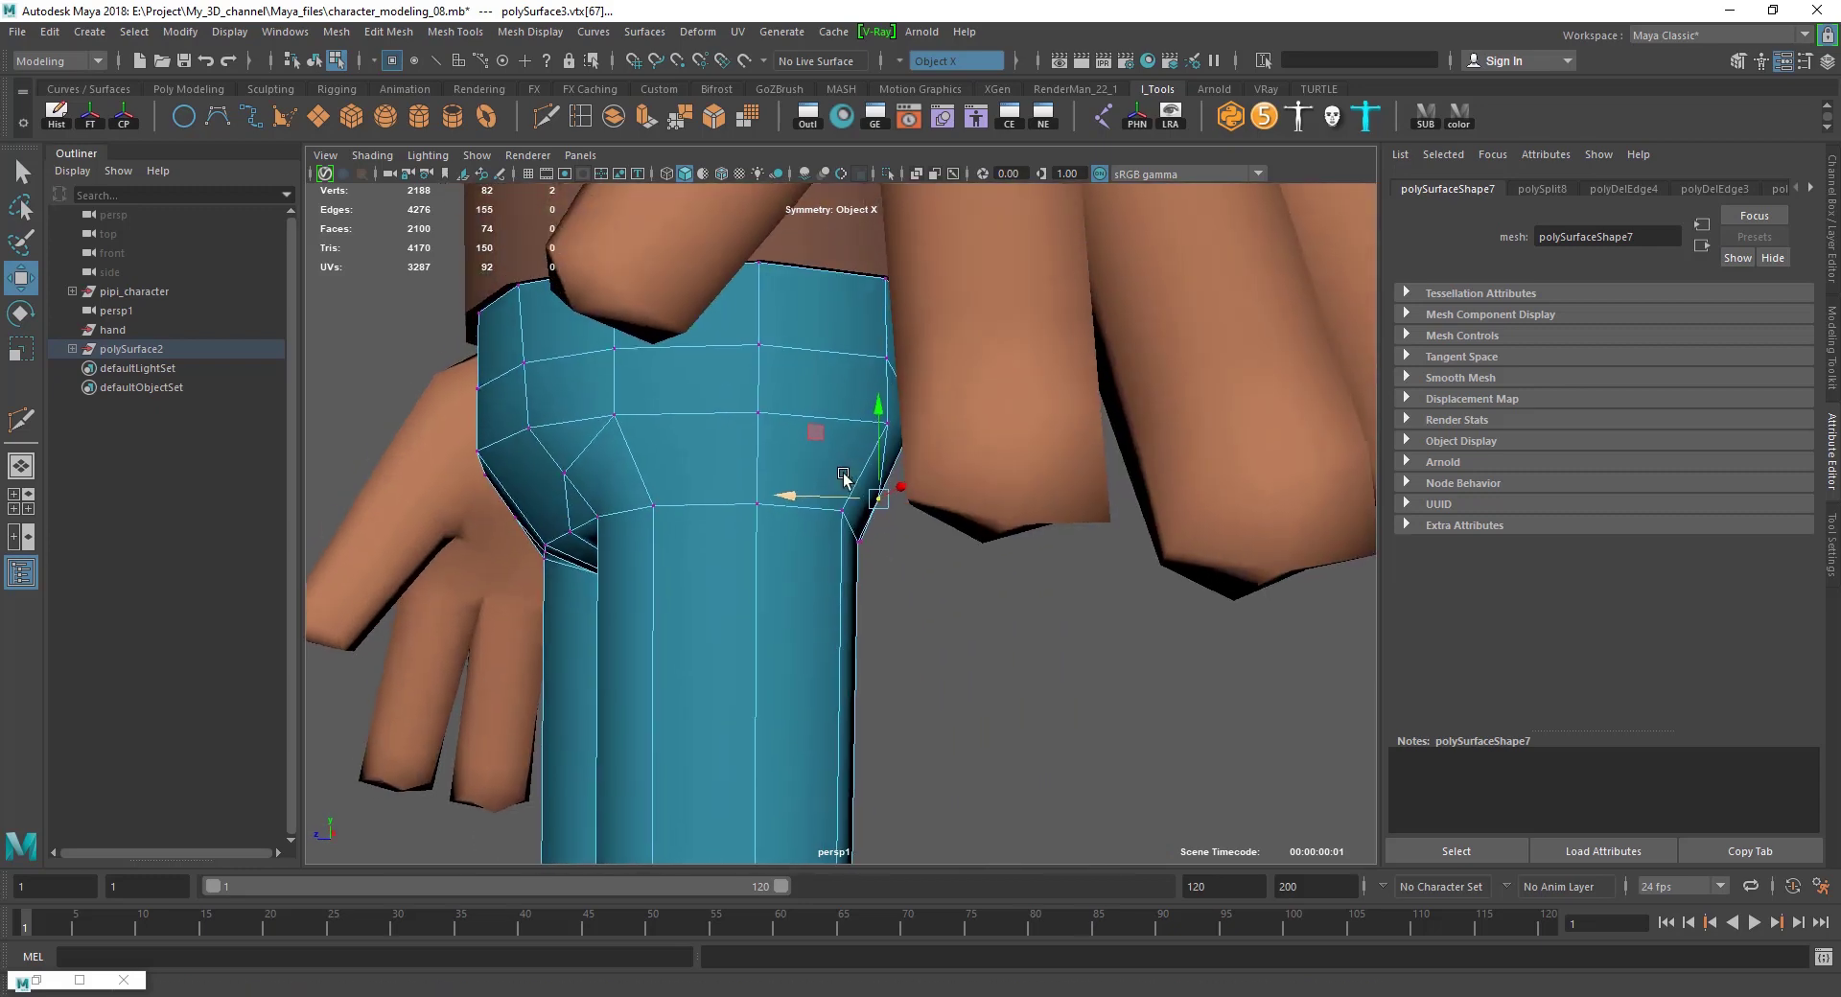
Slide the hip vertices outward, then step back to the unselected front view.
key("ctrl+z")
left_click_drag(818, 414, 798, 418)
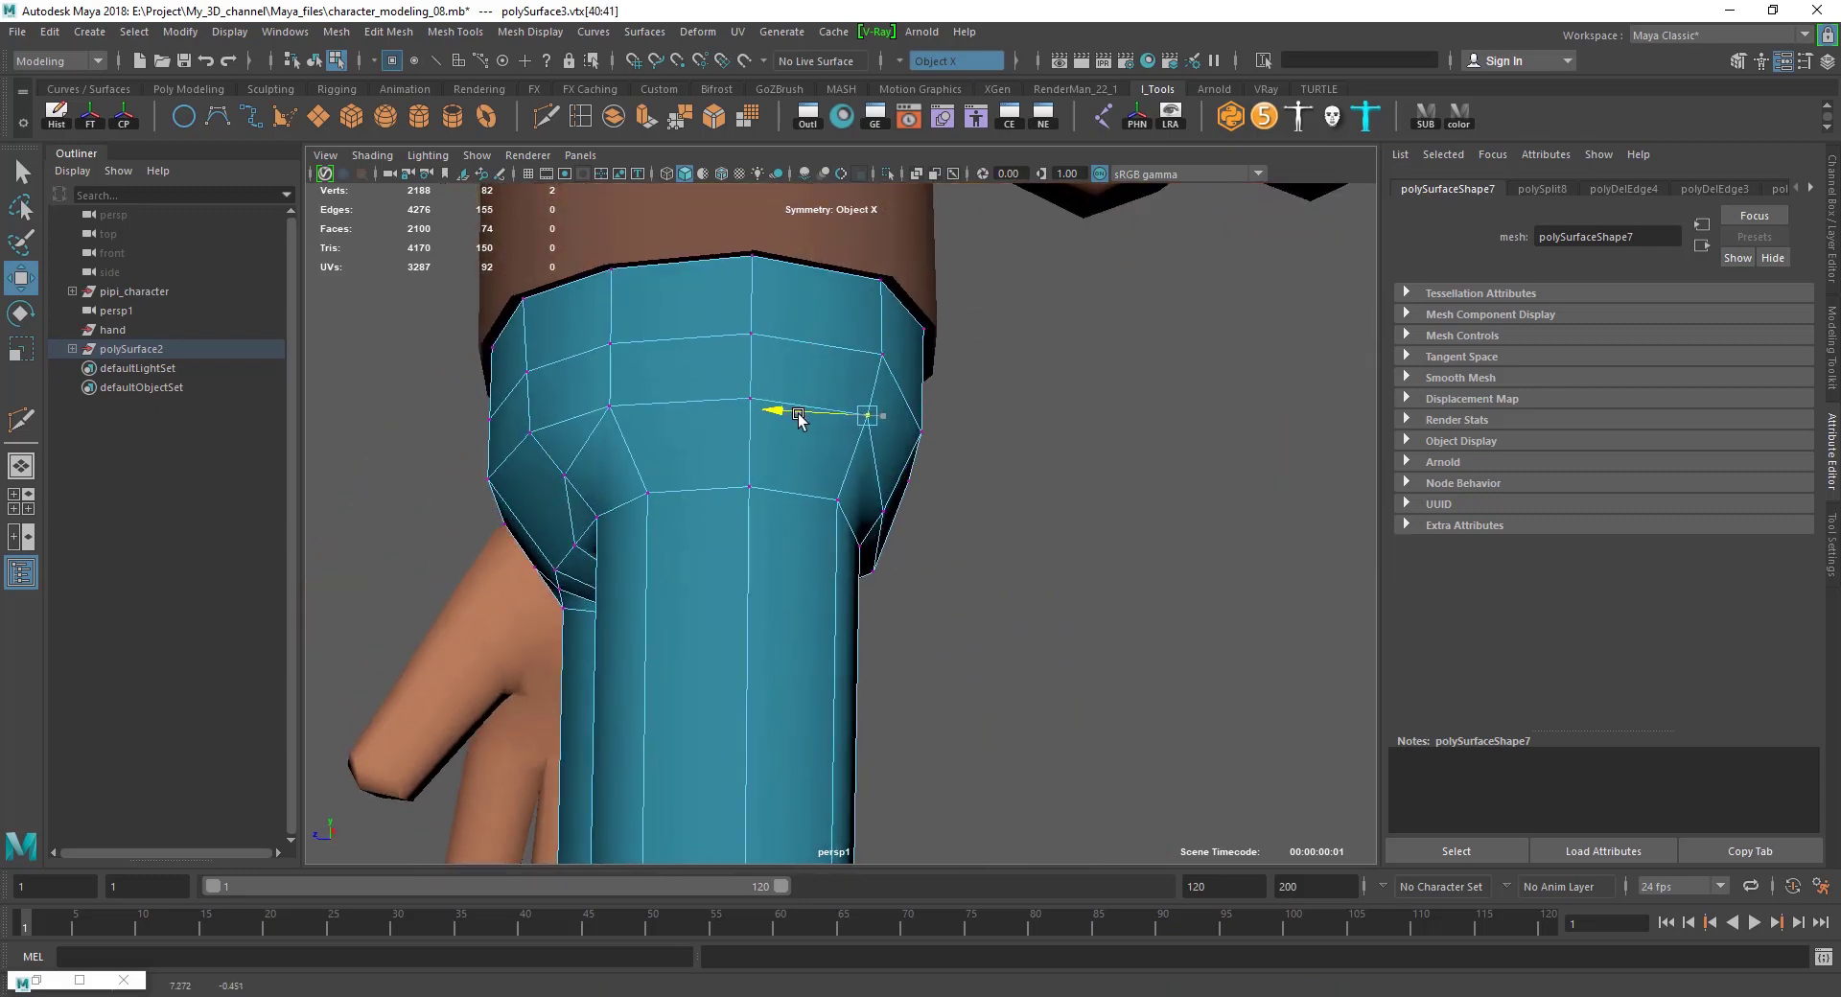
left_click(998, 515)
key("ctrl+z")
key("ctrl+z")
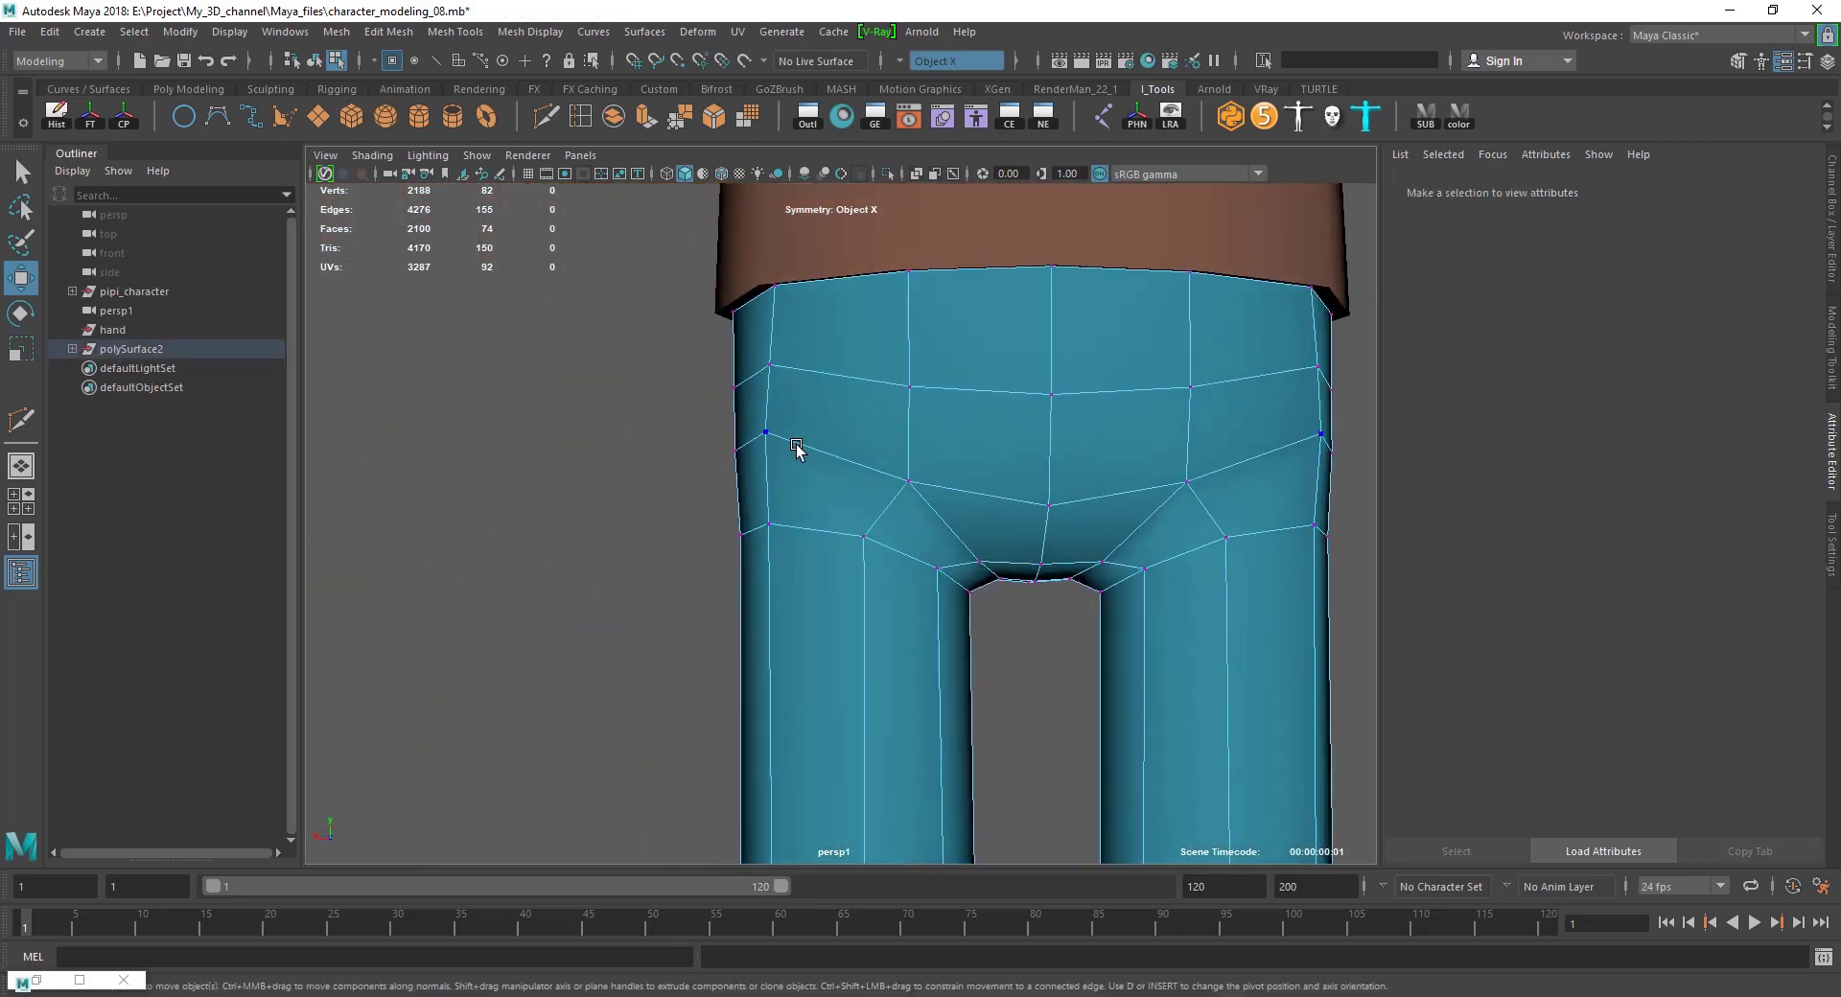
key("ctrl+z")
key("ctrl+z")
key("ctrl+z")
key("ctrl+z")
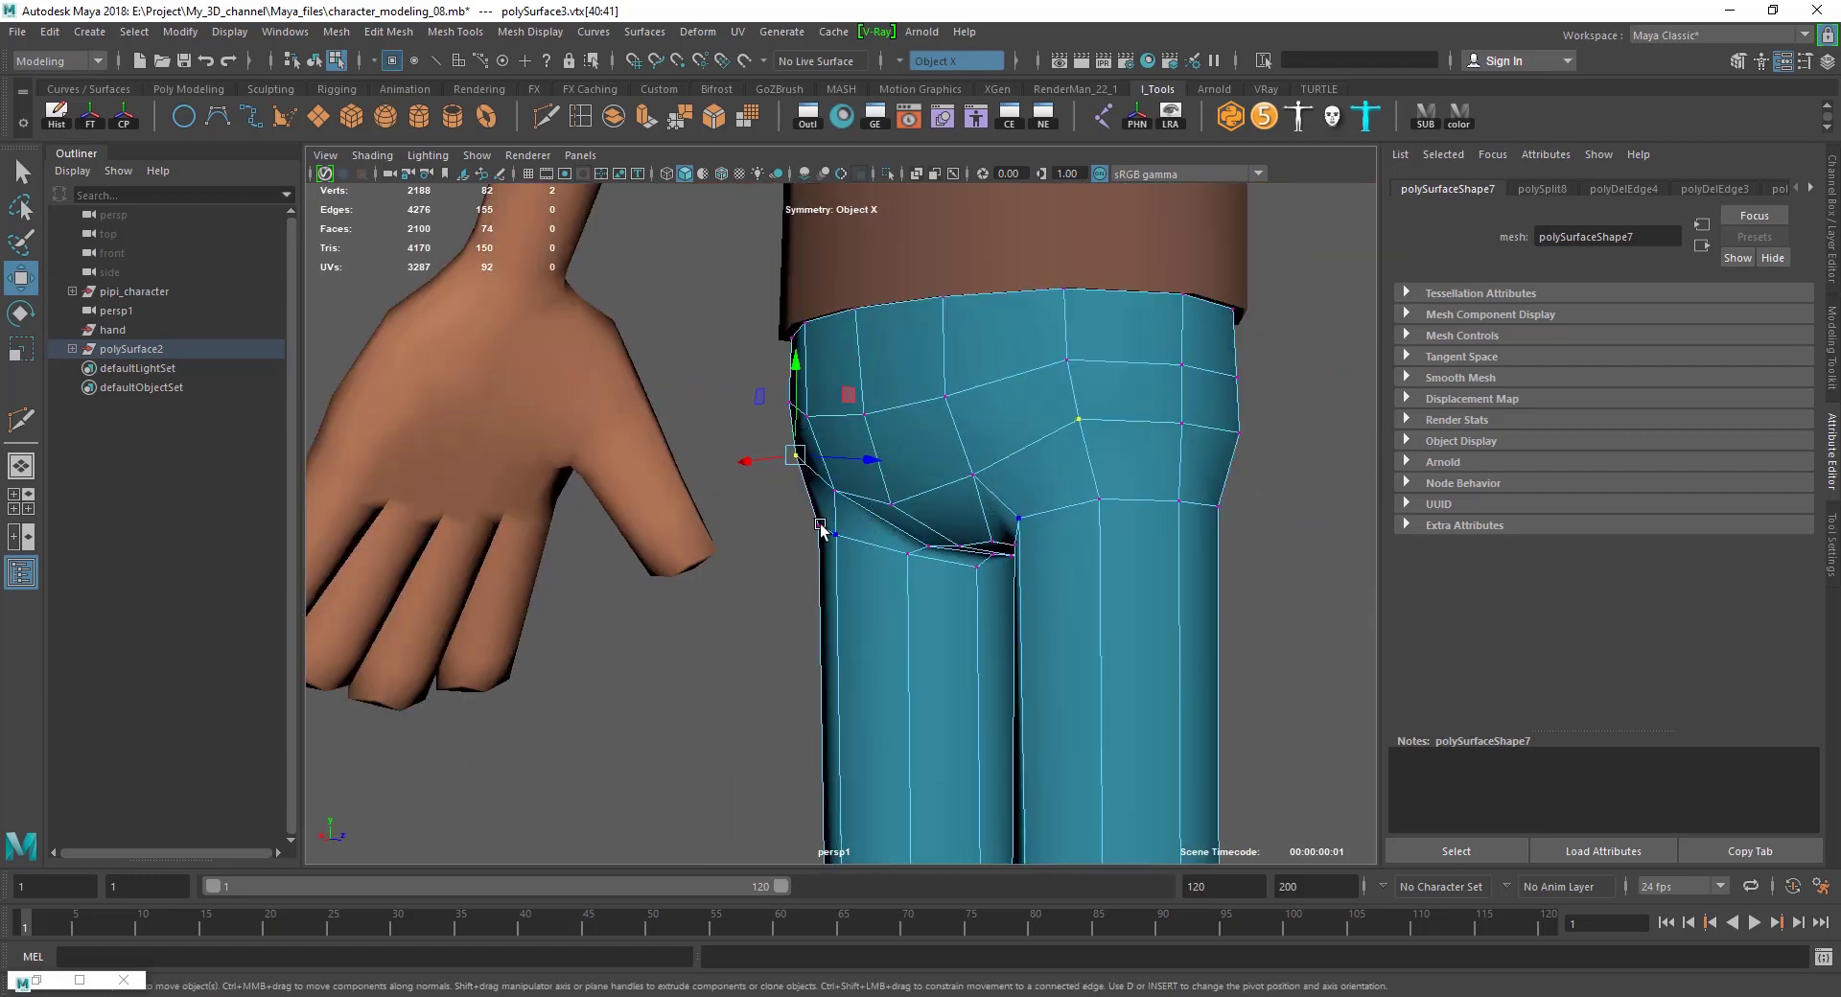
key("ctrl+z")
key("ctrl+z")
key("ctrl+z")
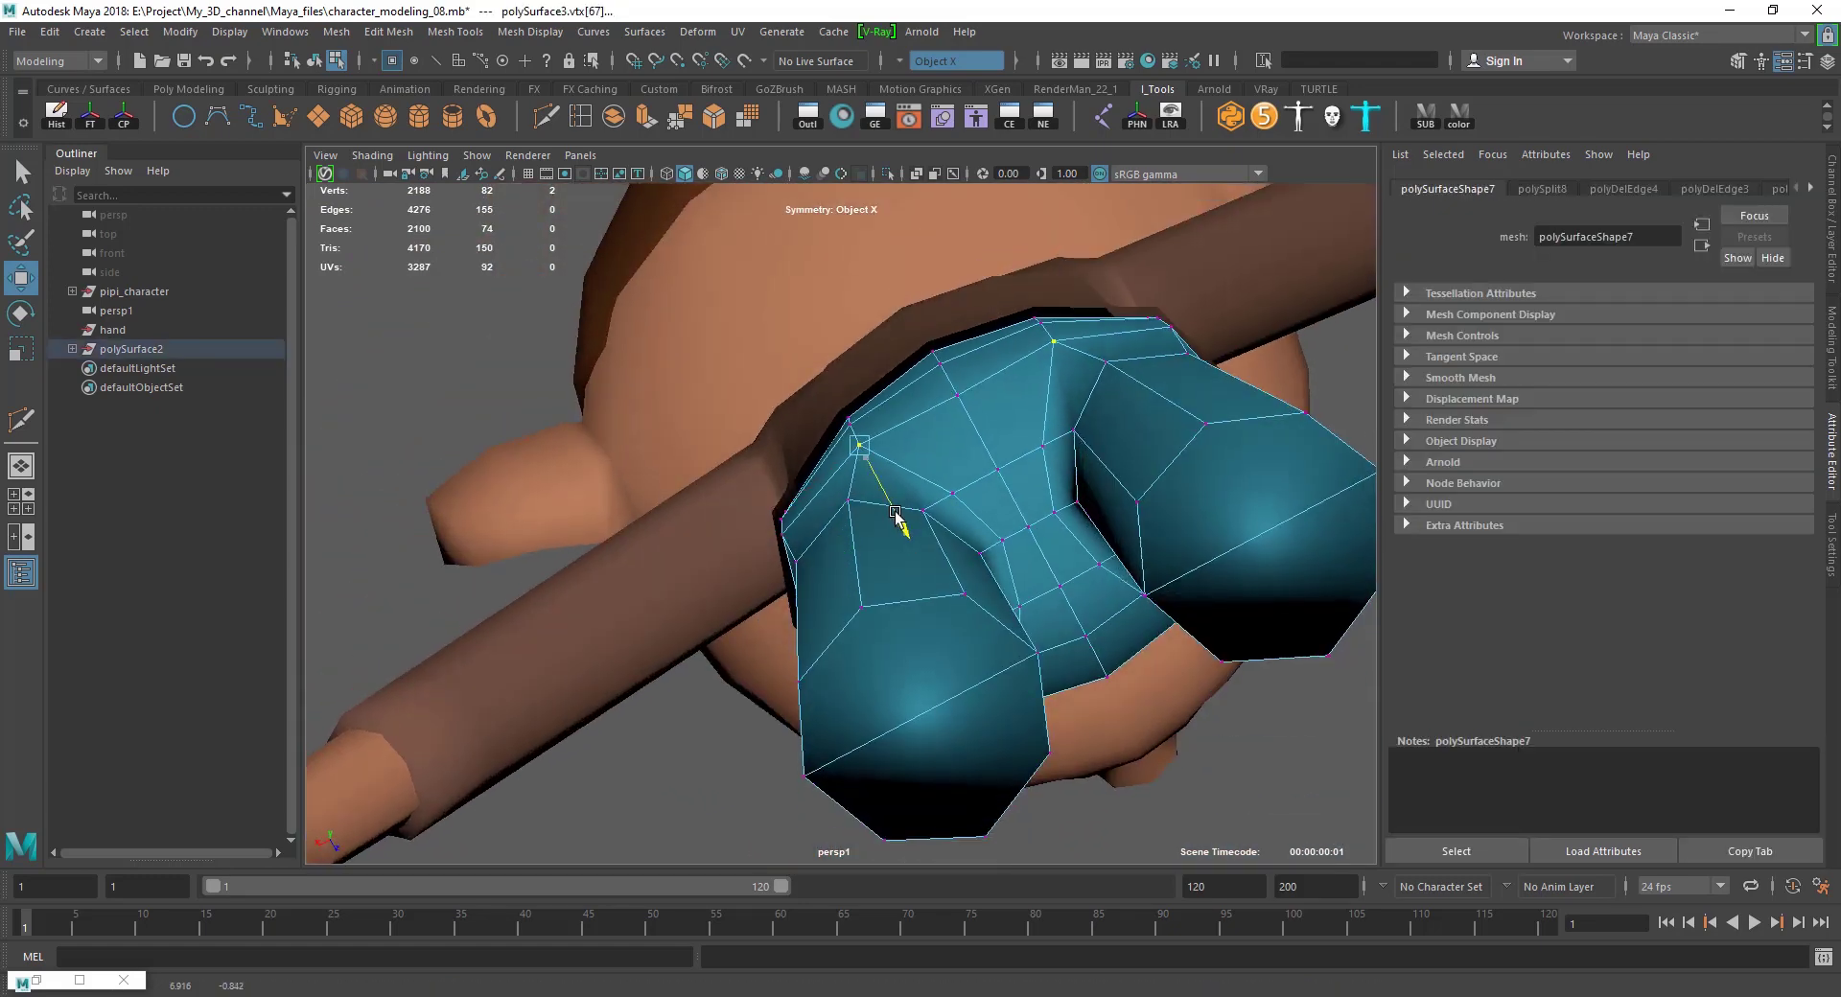
key("ctrl+z")
key("ctrl+z")
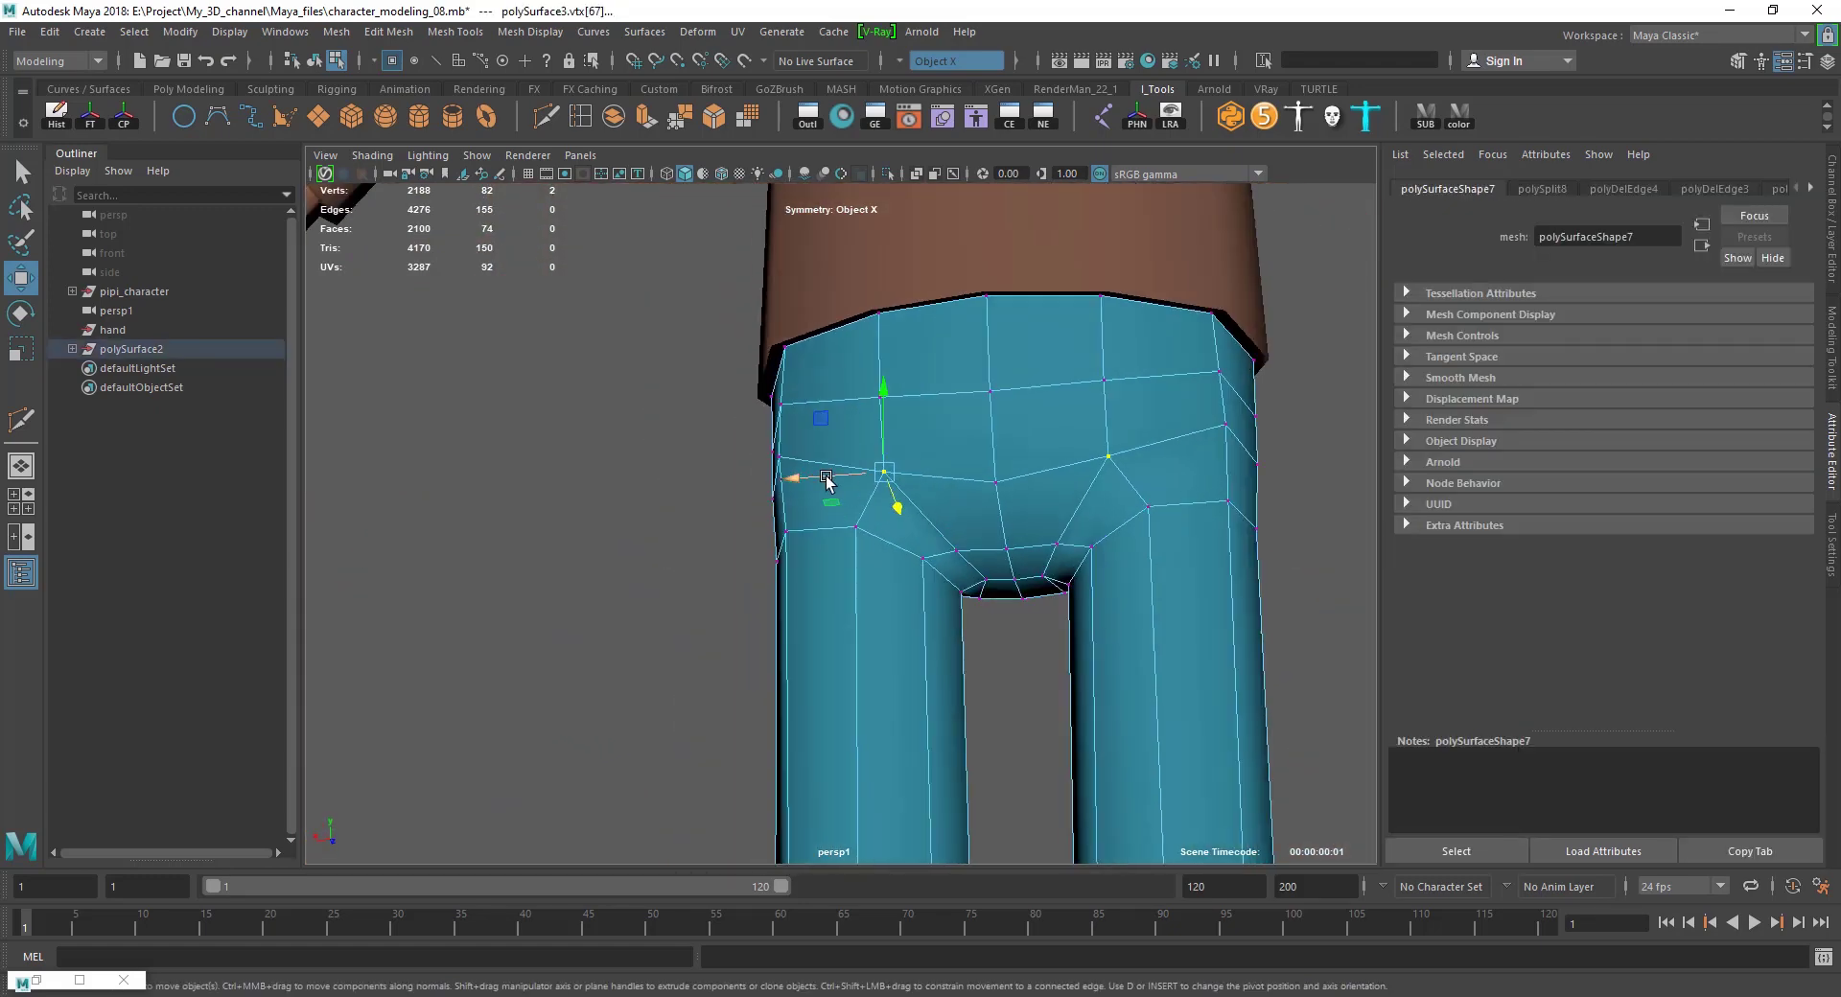
key("ctrl+z")
key("ctrl+z")
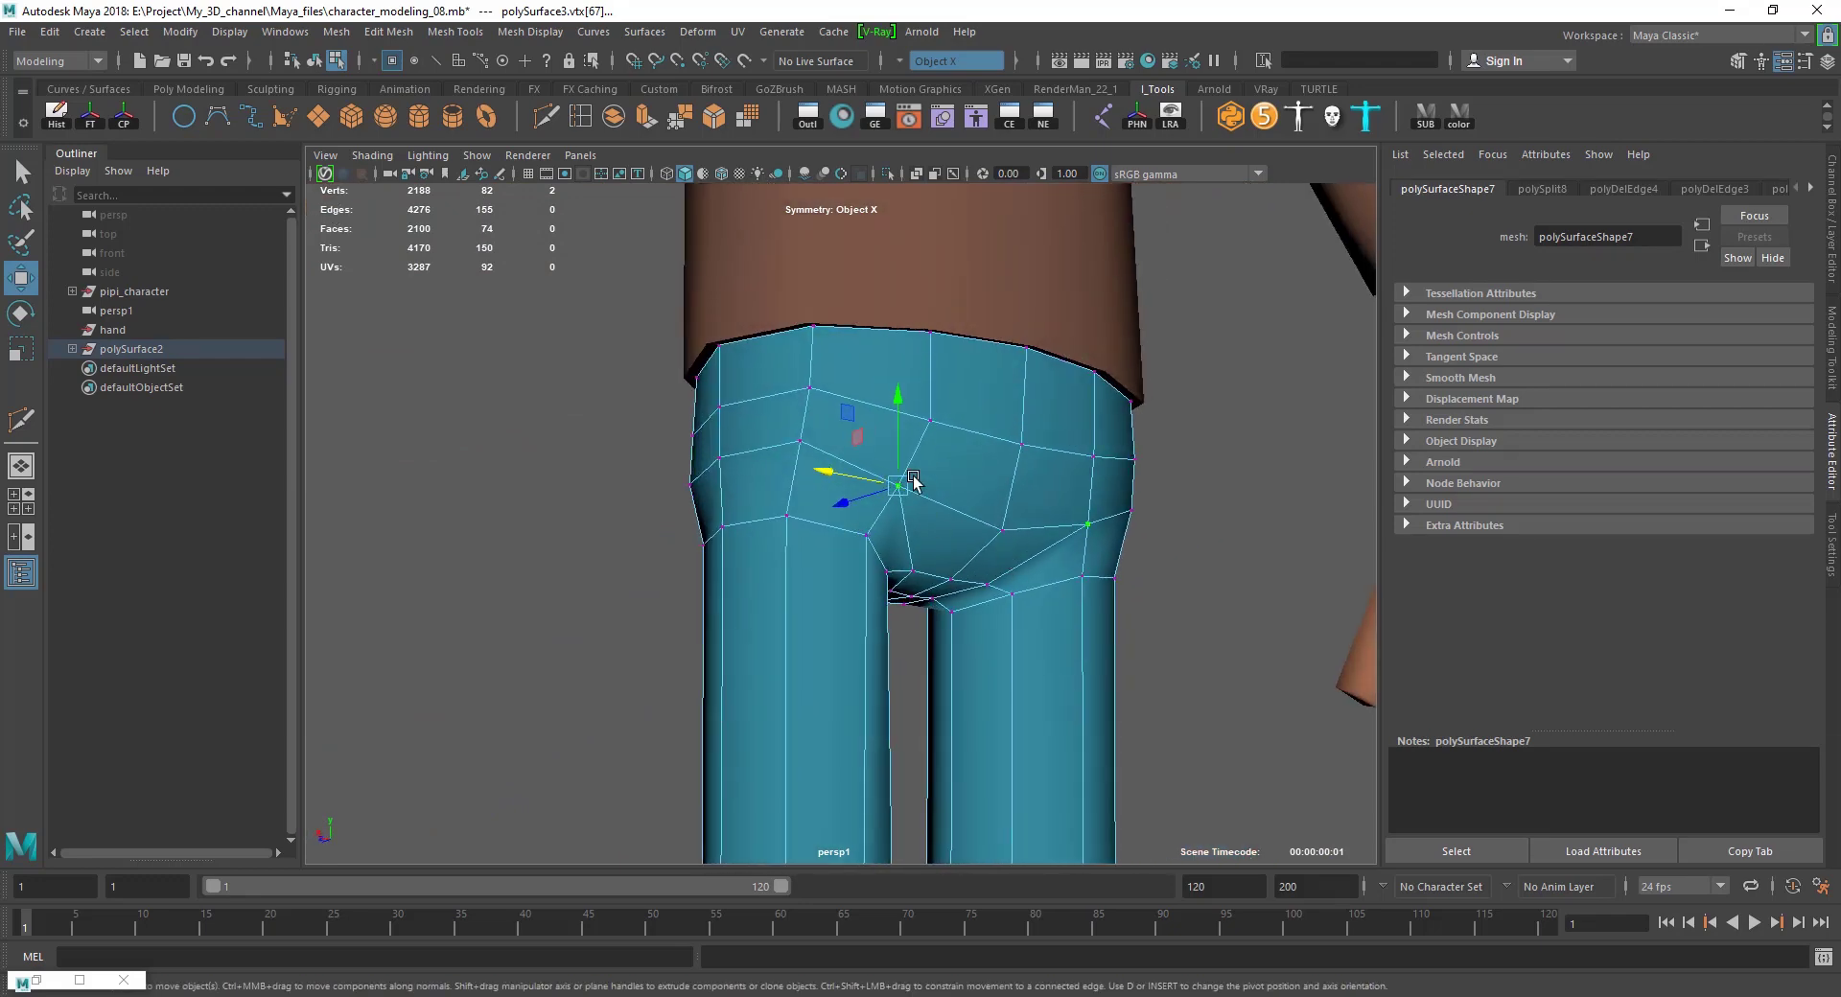
left_click_drag(895, 398, 1056, 519, "alt")
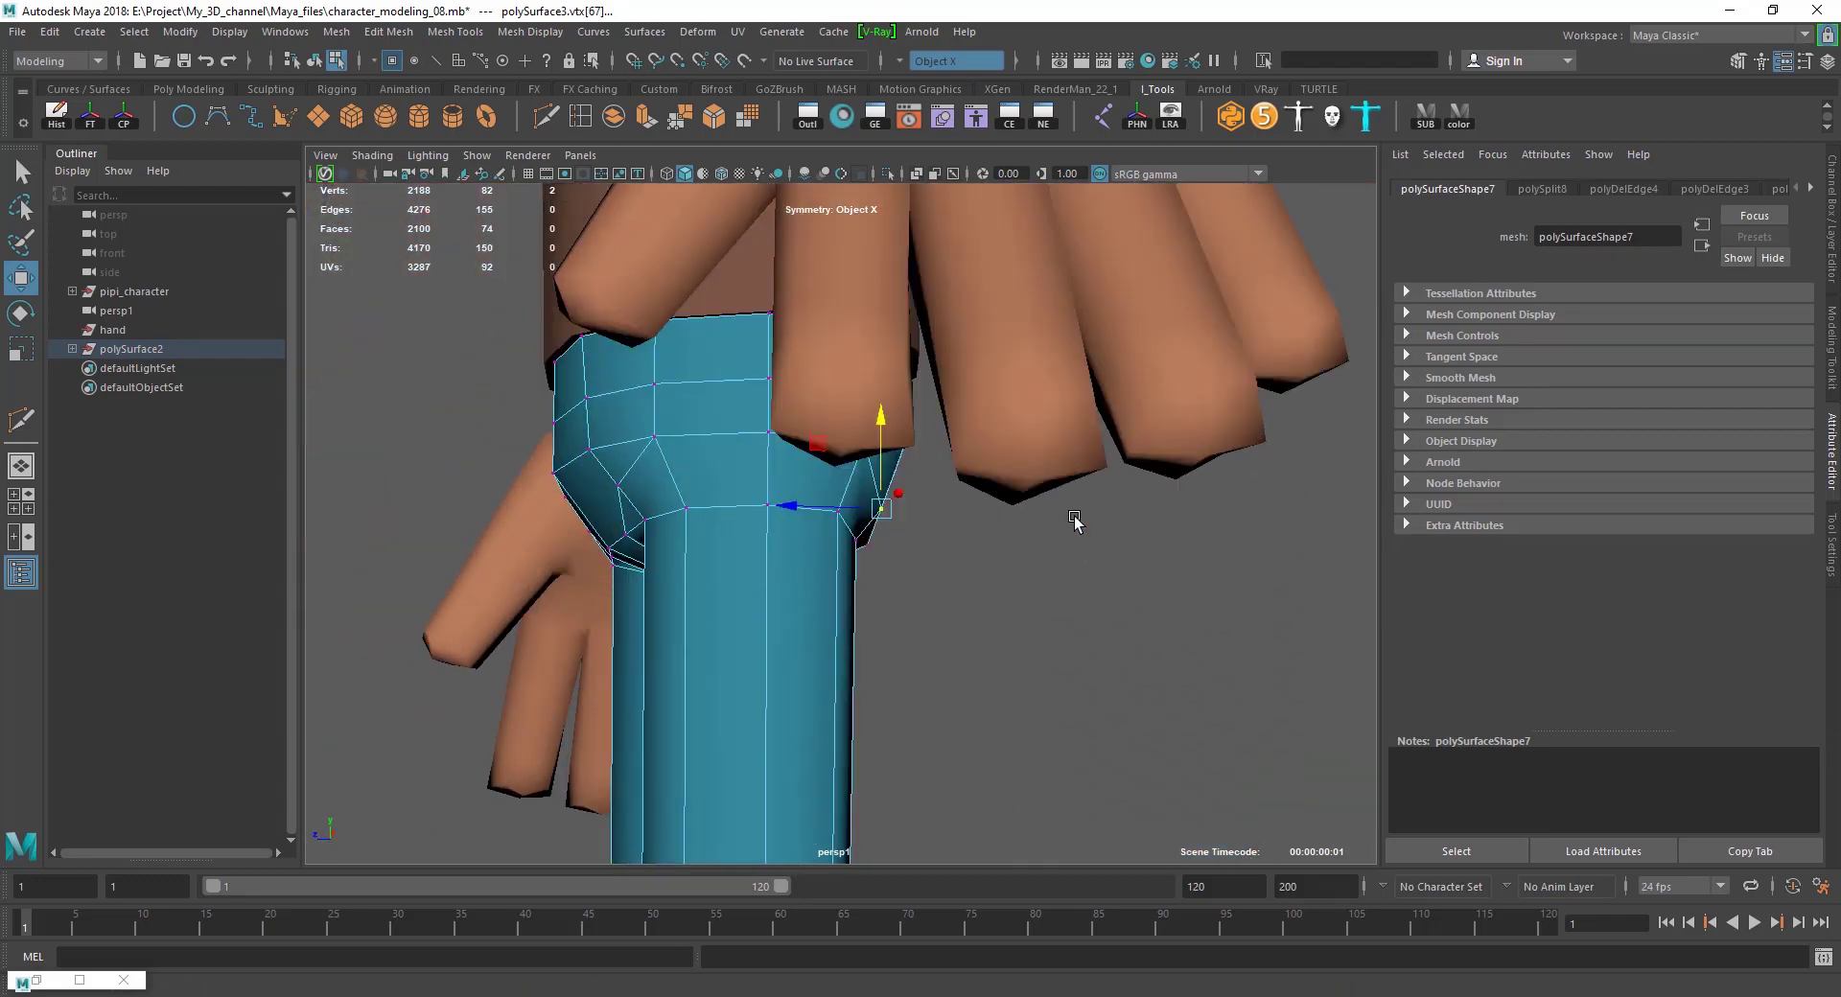
key("ctrl+z")
key("ctrl+z")
key("ctrl+z")
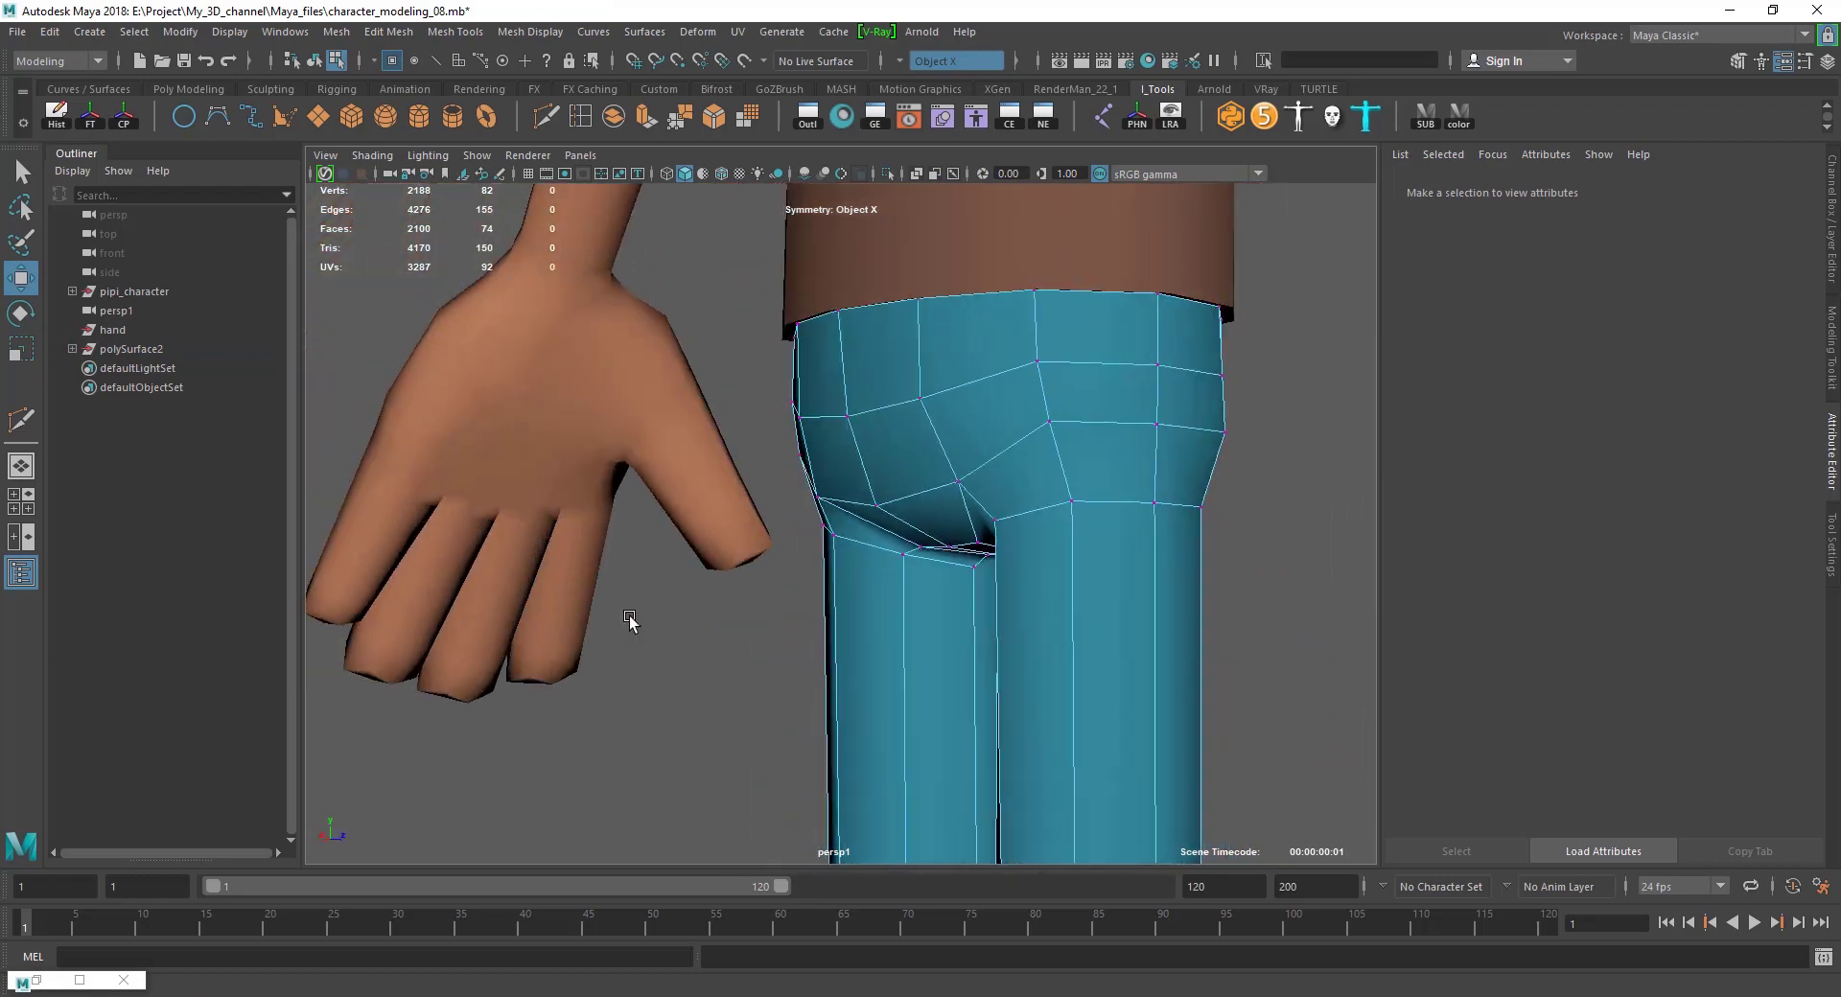
key("ctrl+z")
key("ctrl+z")
key("ctrl+z")
Adjust the side hip and waist vertices on the pants' seat.
left_click(784, 466)
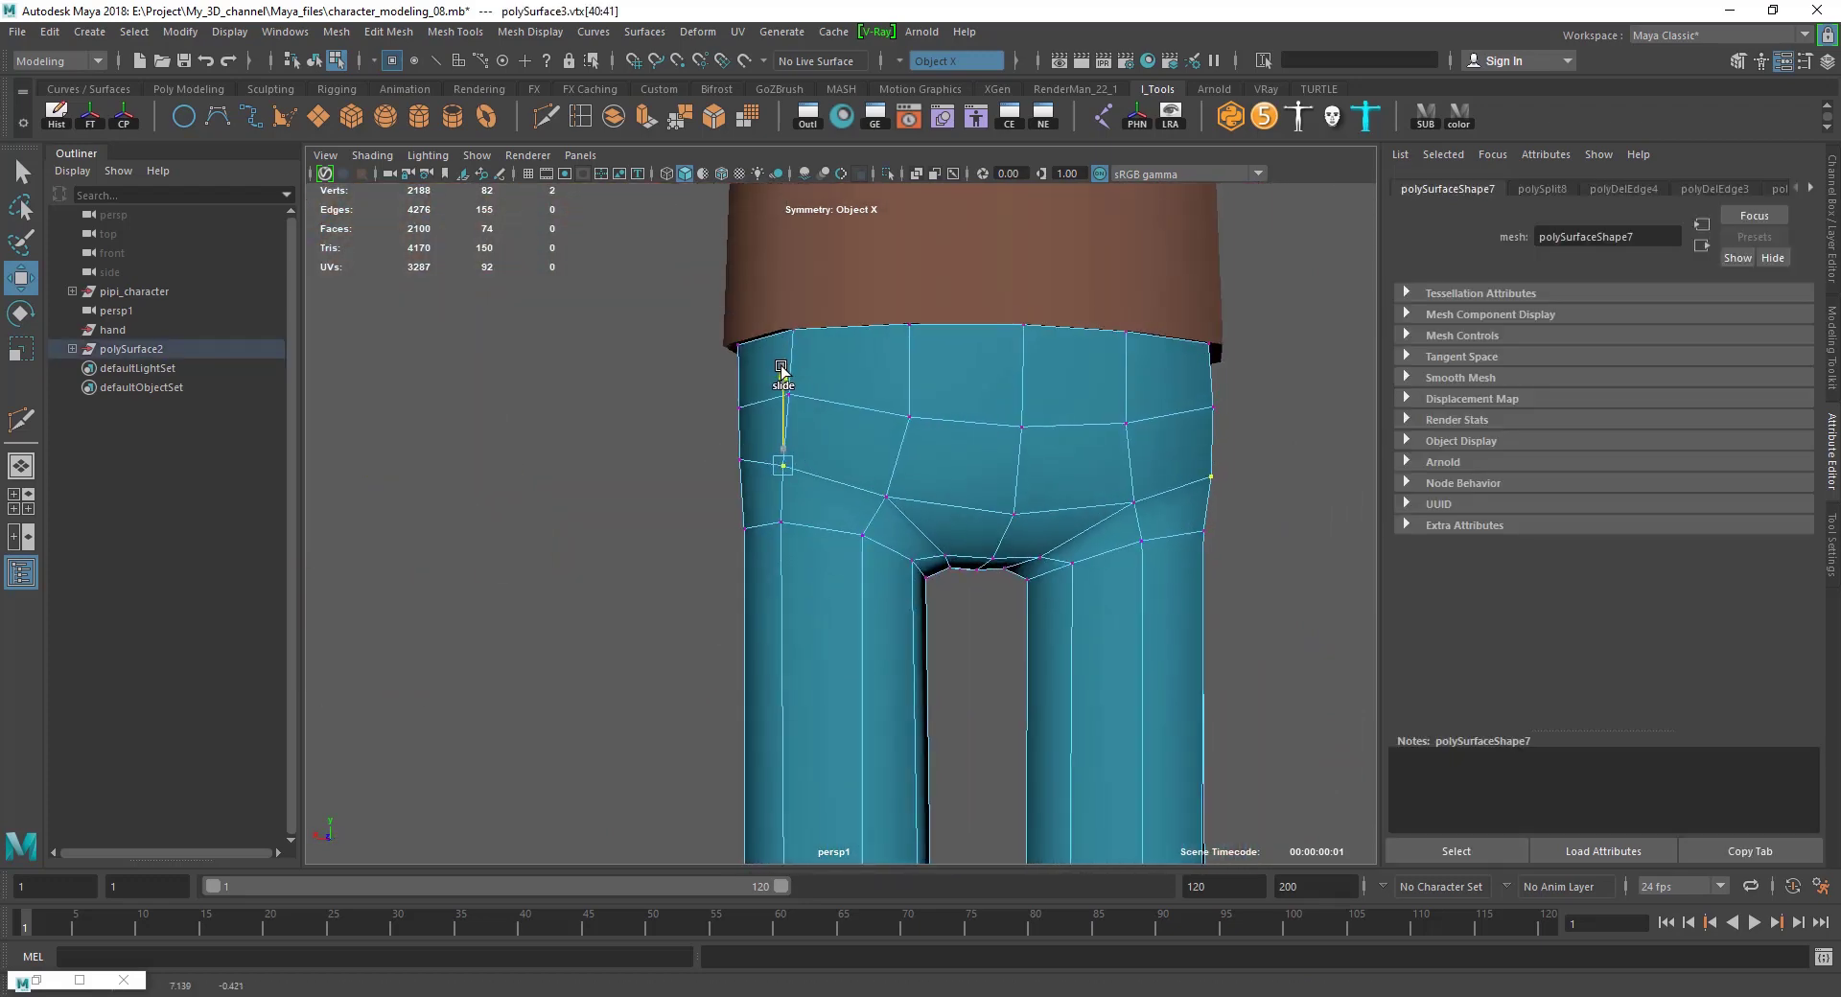
left_click(788, 394)
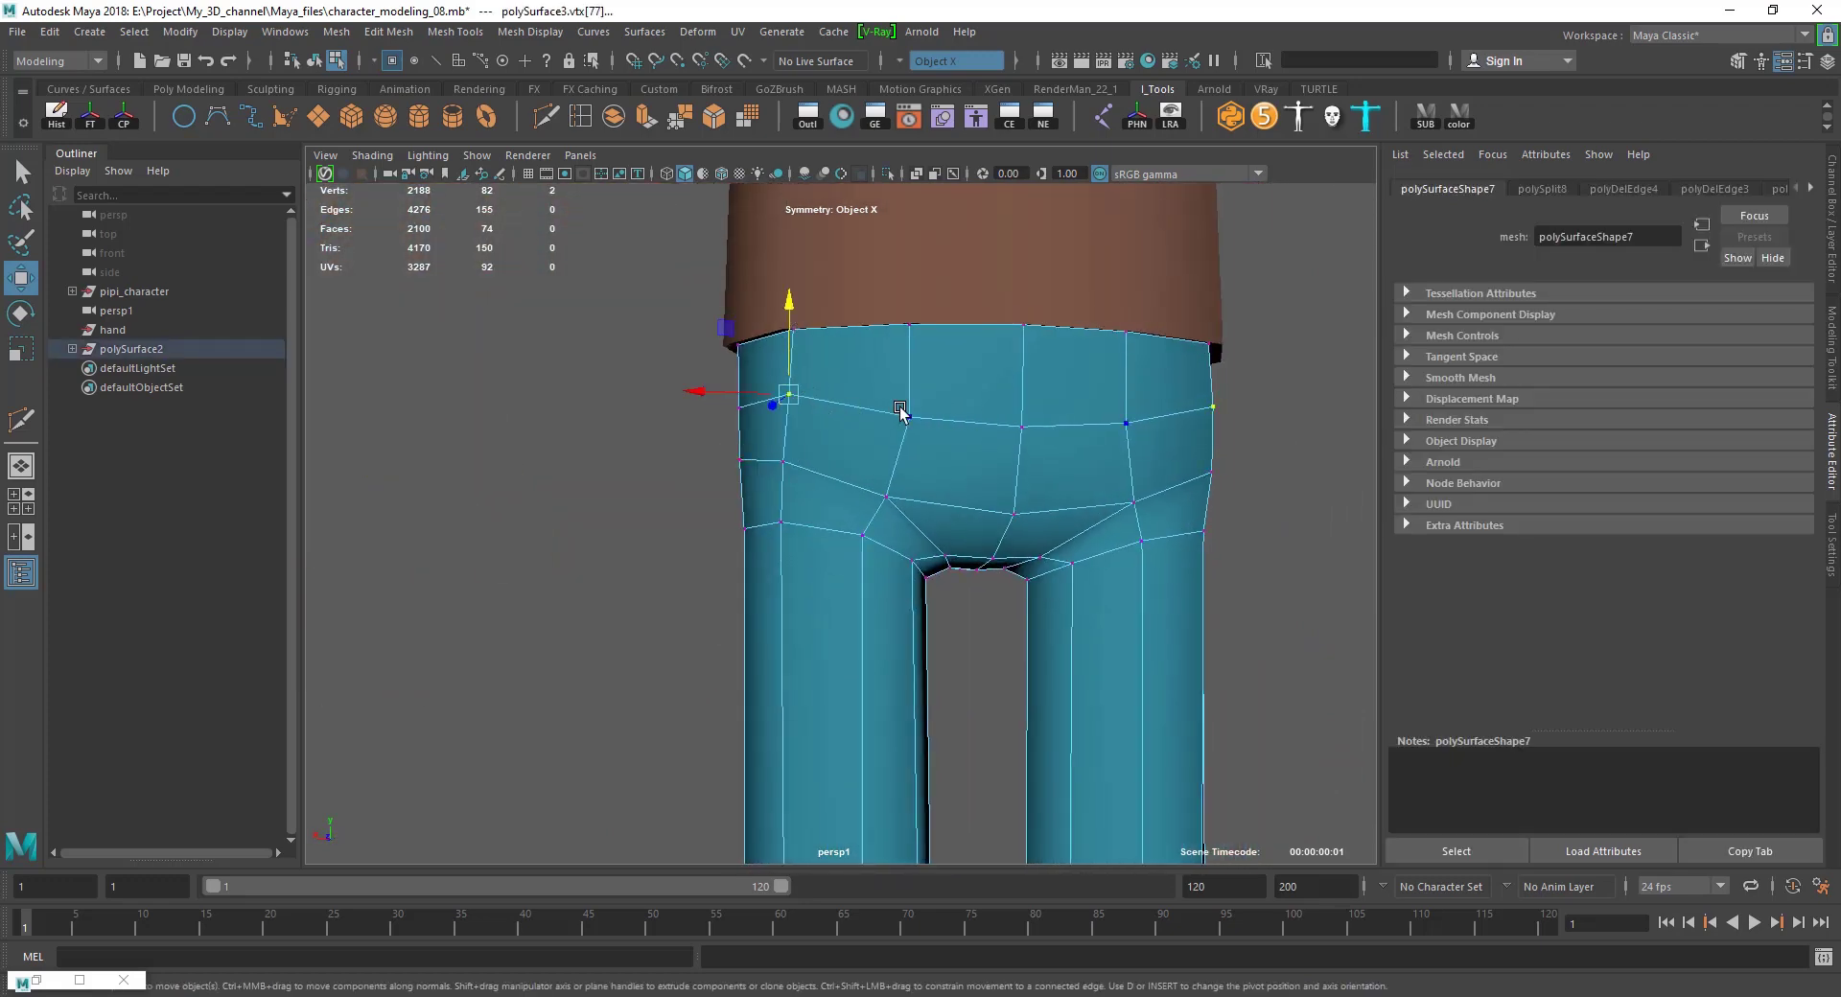
left_click_drag(901, 413, 1211, 492, "alt")
left_click(992, 479)
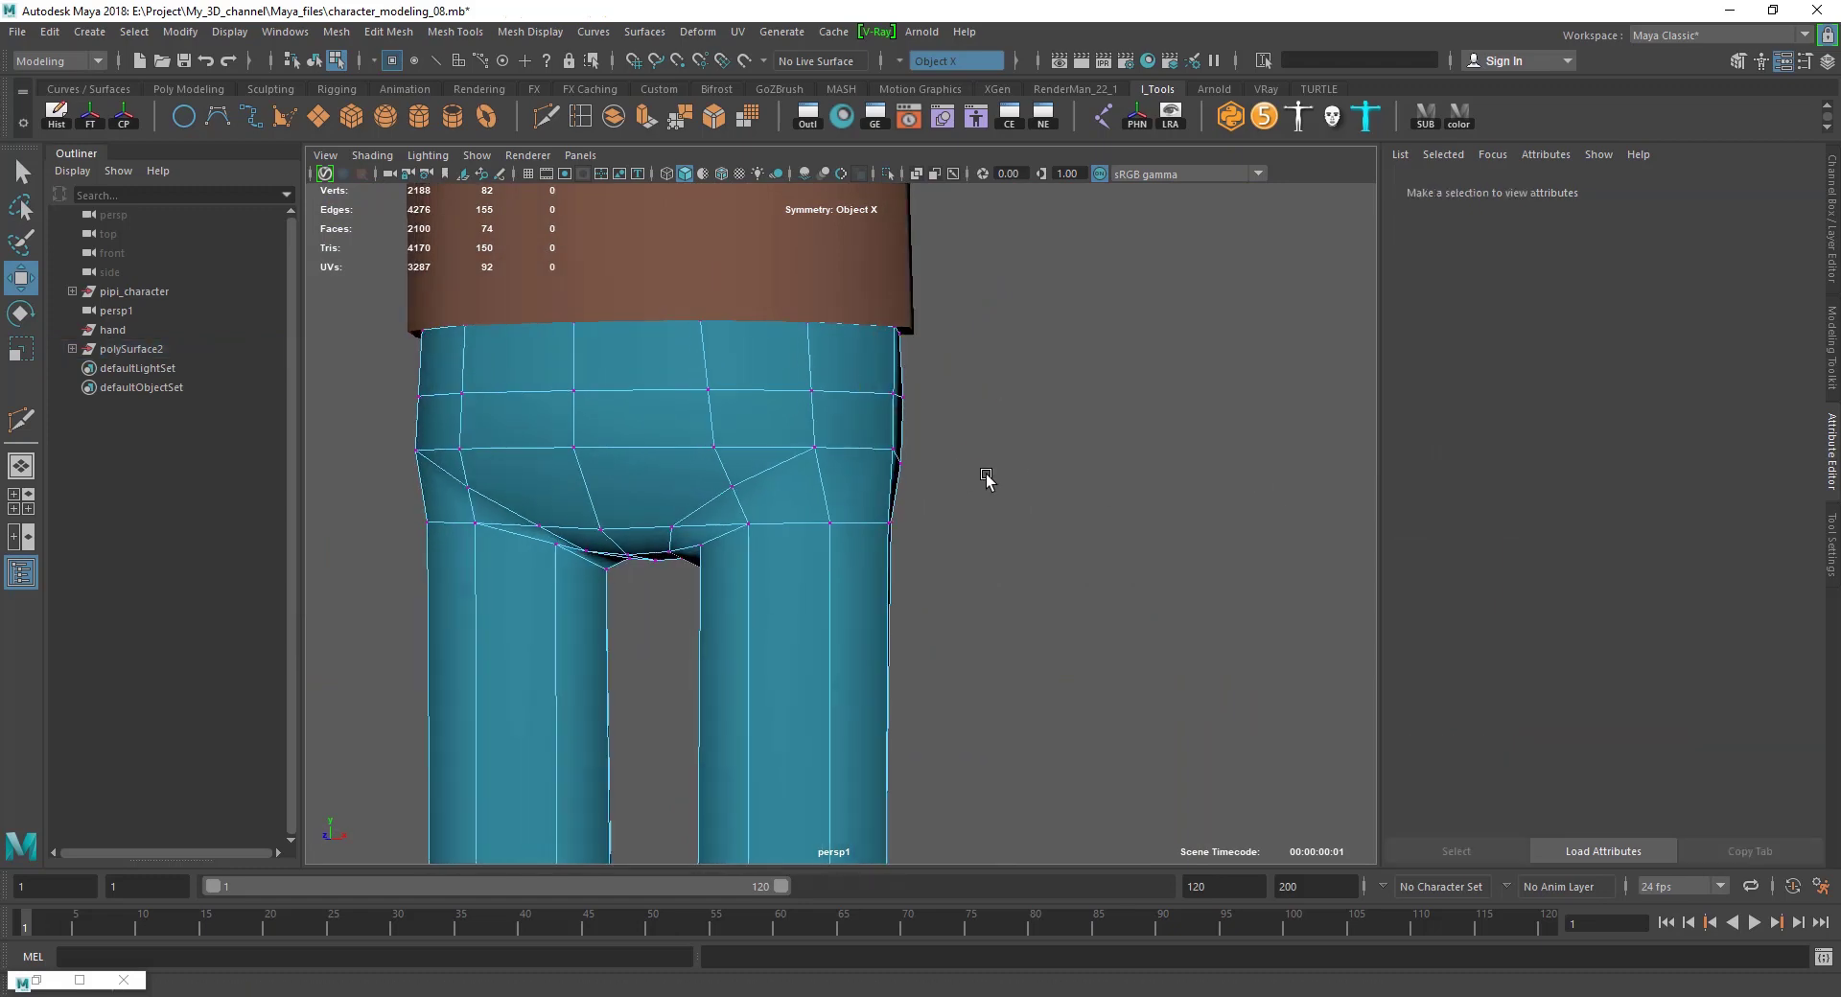
left_click_drag(986, 484, 911, 412, "alt")
left_click(918, 390)
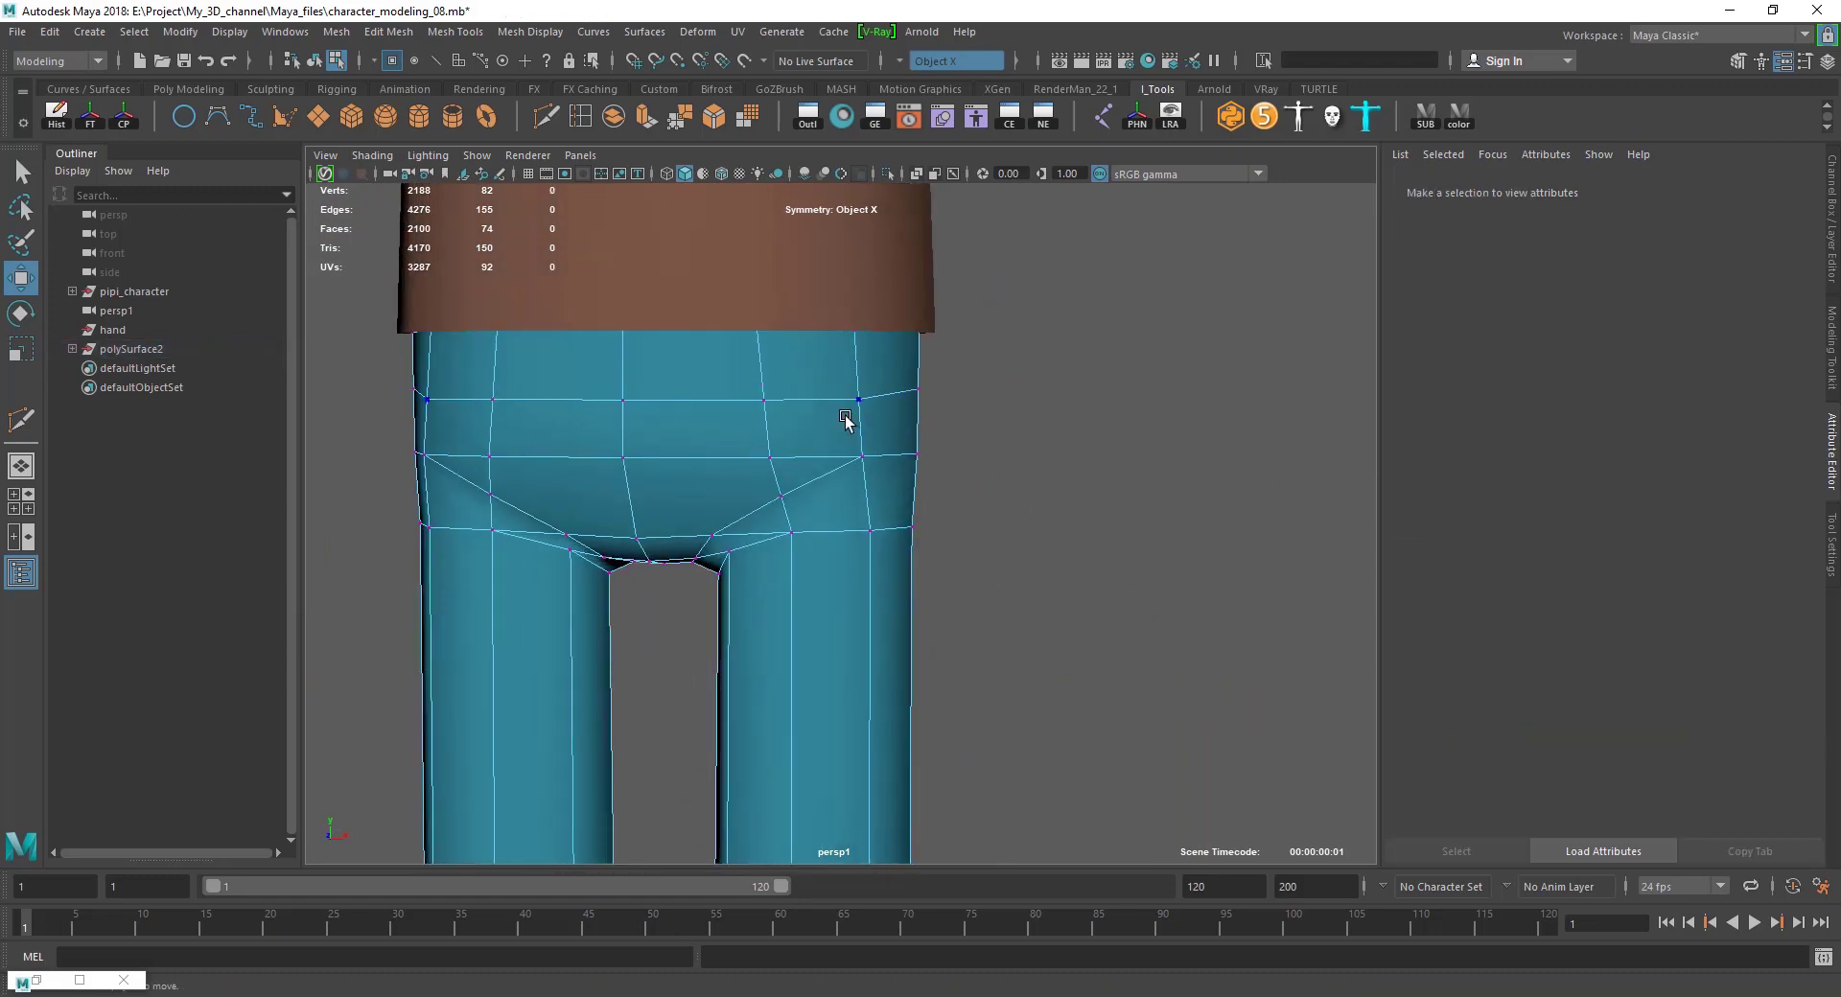
left_click(858, 393)
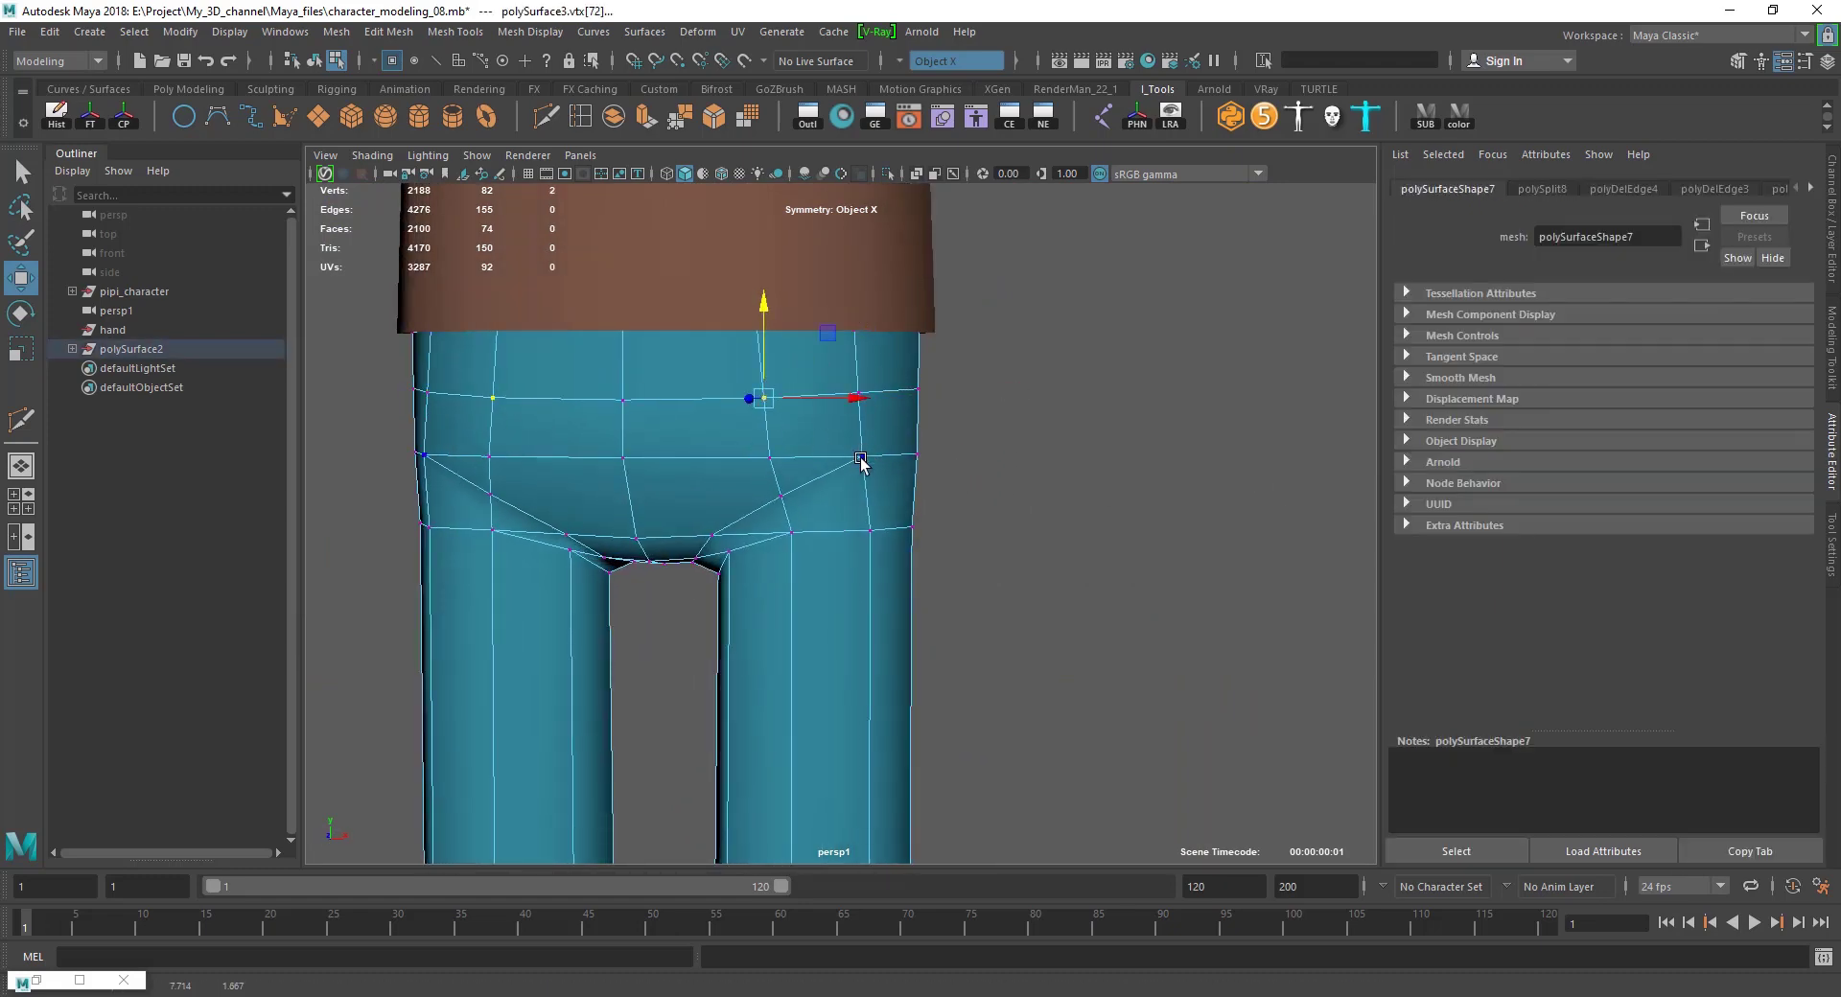
left_click_drag(863, 455, 715, 418, "alt")
Delete the two symmetric stray edges on the waist.
key("F10")
left_click(763, 495)
left_click_drag(851, 436, 1088, 430, "alt")
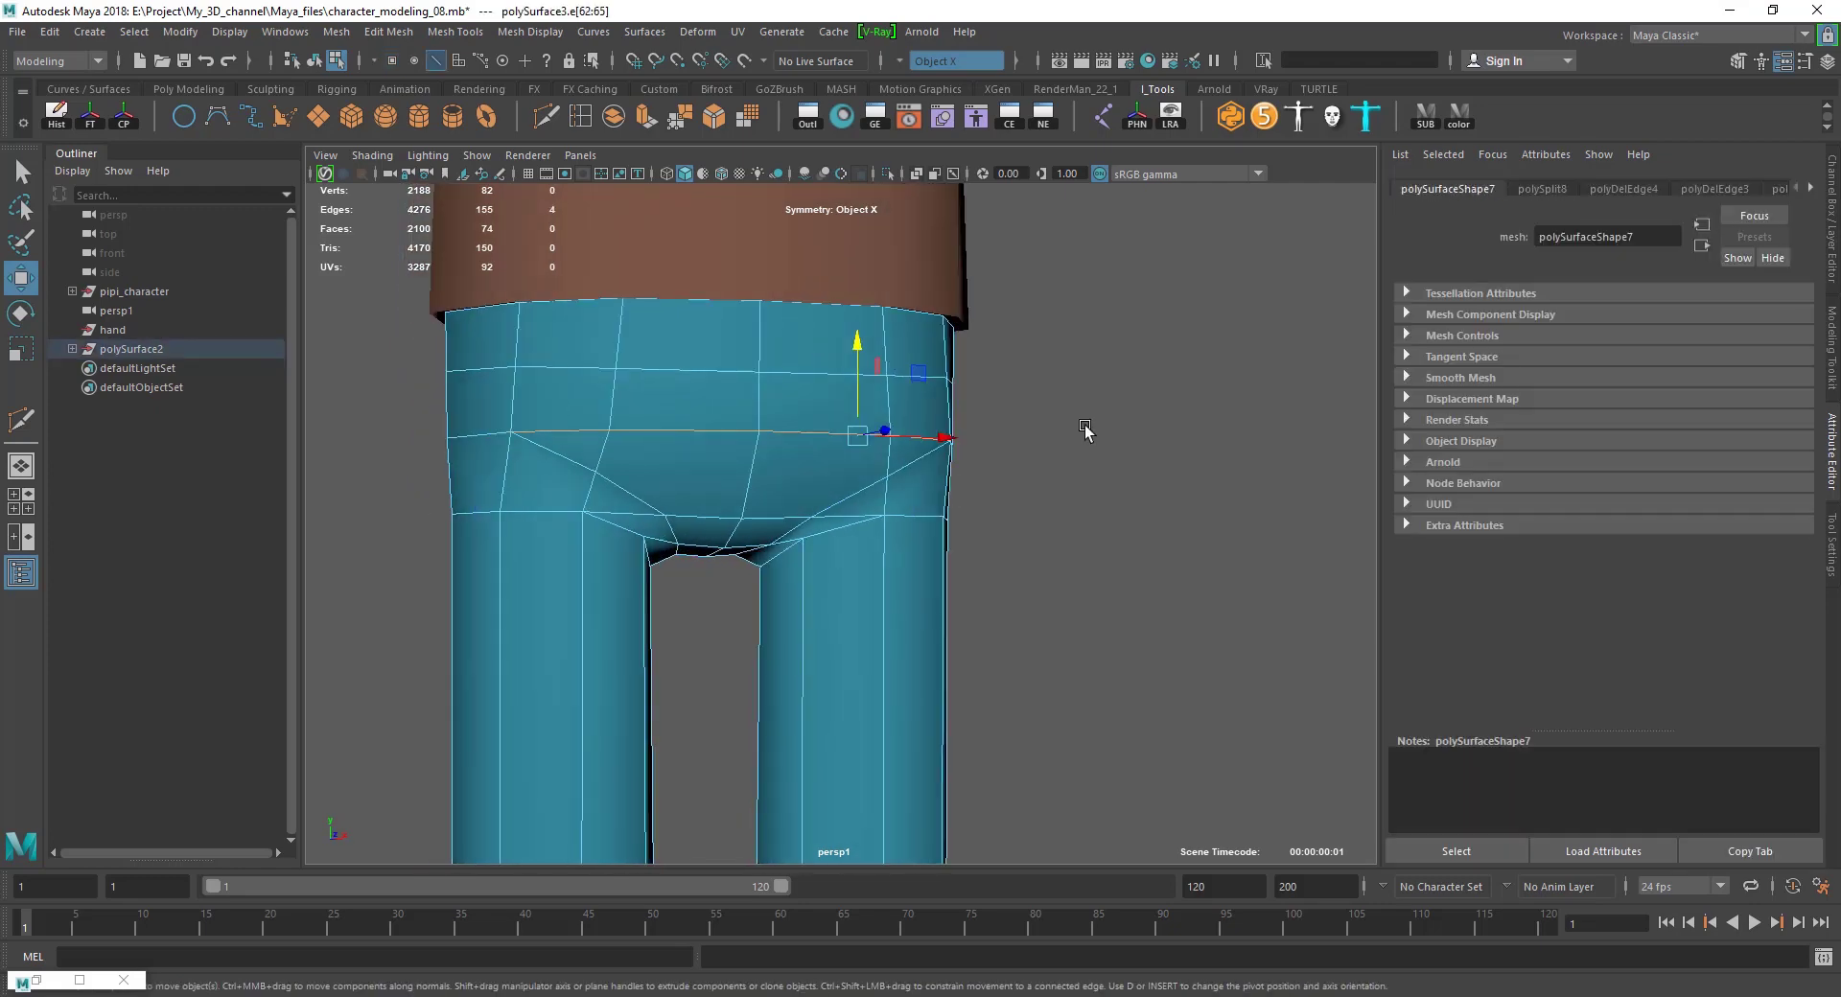
right_click_drag(1093, 428, 1059, 449, "shift")
mouse_move(852, 534)
left_mouse_down("alt")
mouse_move(909, 544)
mouse_move(863, 484)
mouse_move(793, 443)
mouse_move(772, 468)
left_mouse_up("alt")
Select a crotch edge and start Multi-Cut from the edge marking menu.
scroll(872, 571, "up", 3)
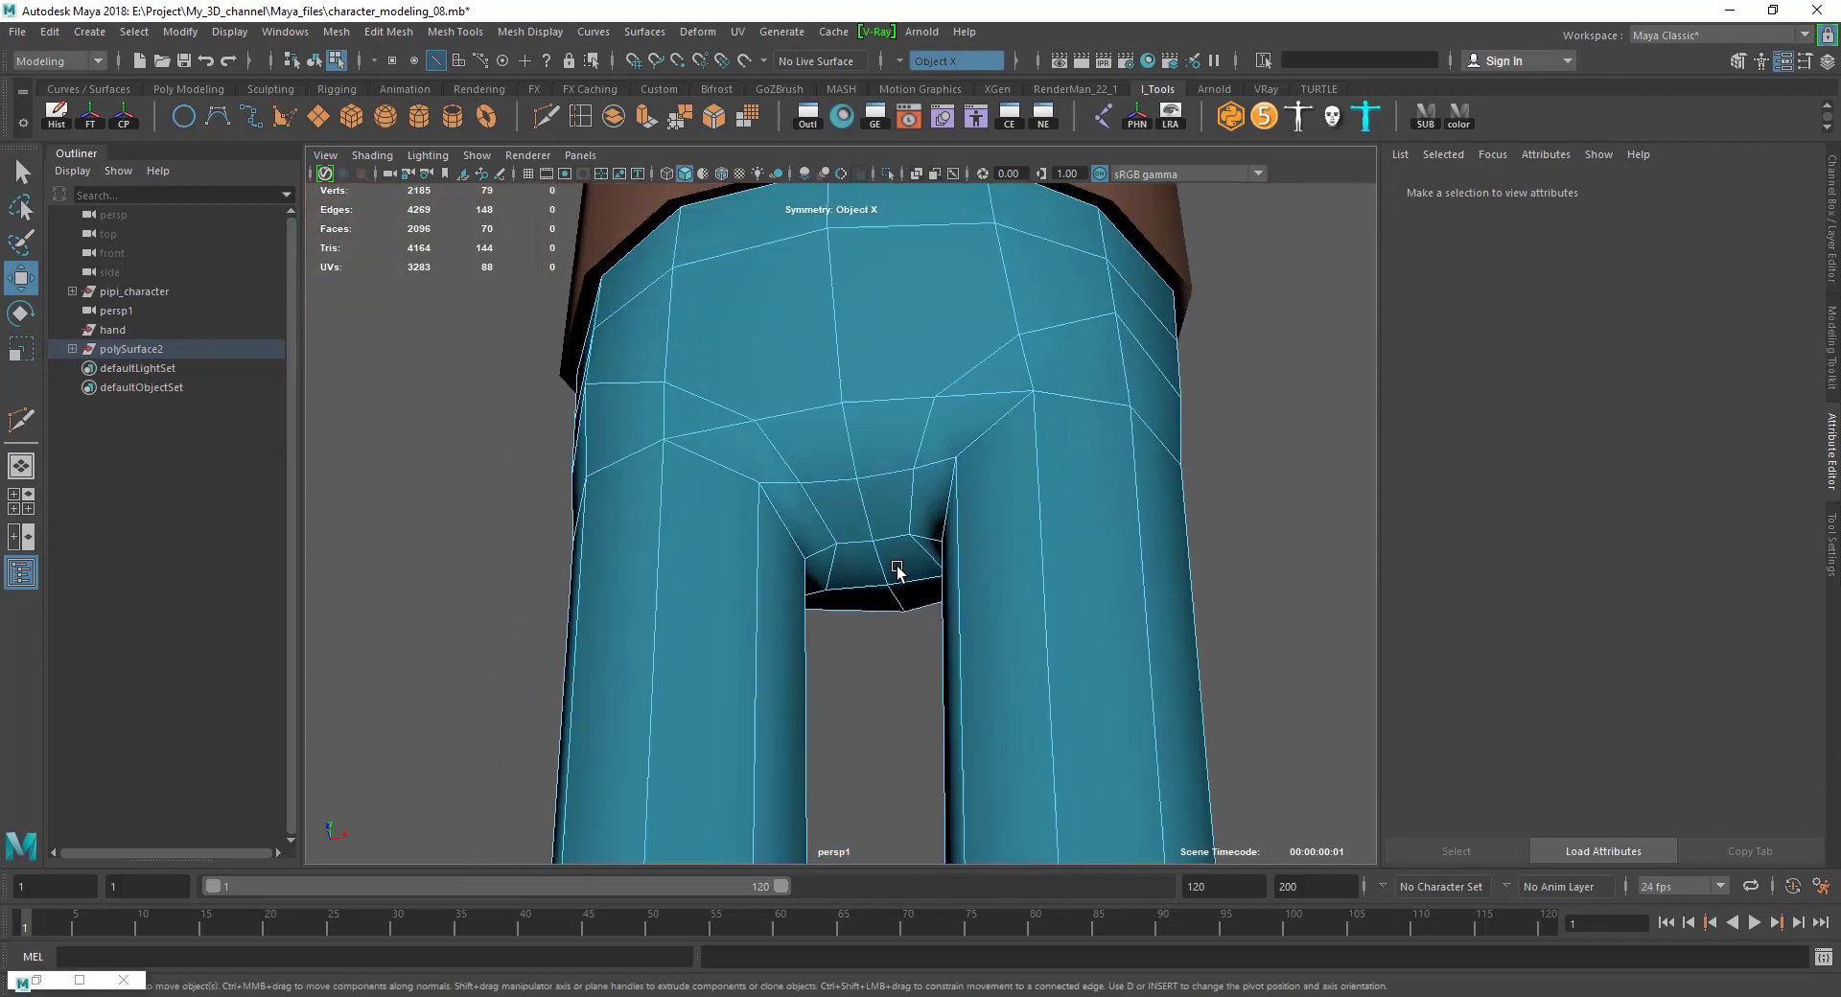
scroll(794, 393, "up", 2)
left_click(794, 383)
right_click(794, 393, "shift")
right_click_drag(673, 403, 676, 395, "shift")
scroll(911, 523, "up", 2)
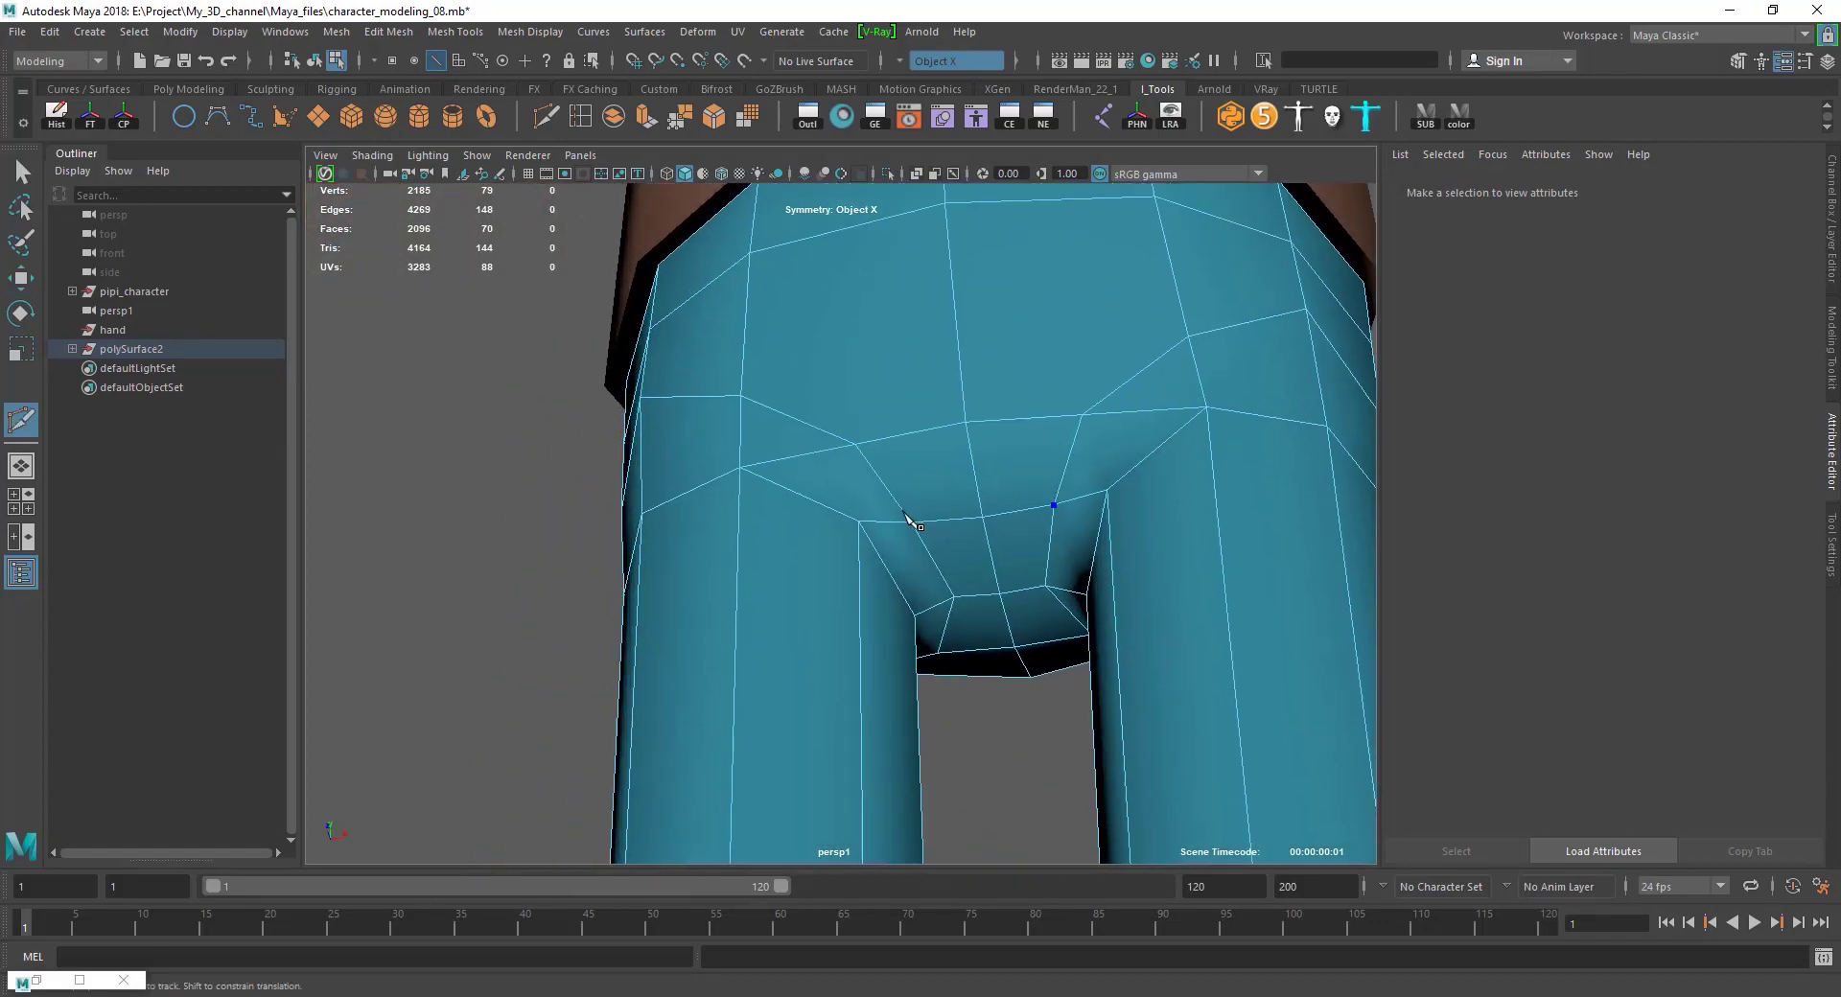
scroll(916, 580, "down", 2)
scroll(939, 566, "down", 3)
scroll(988, 559, "down", 2)
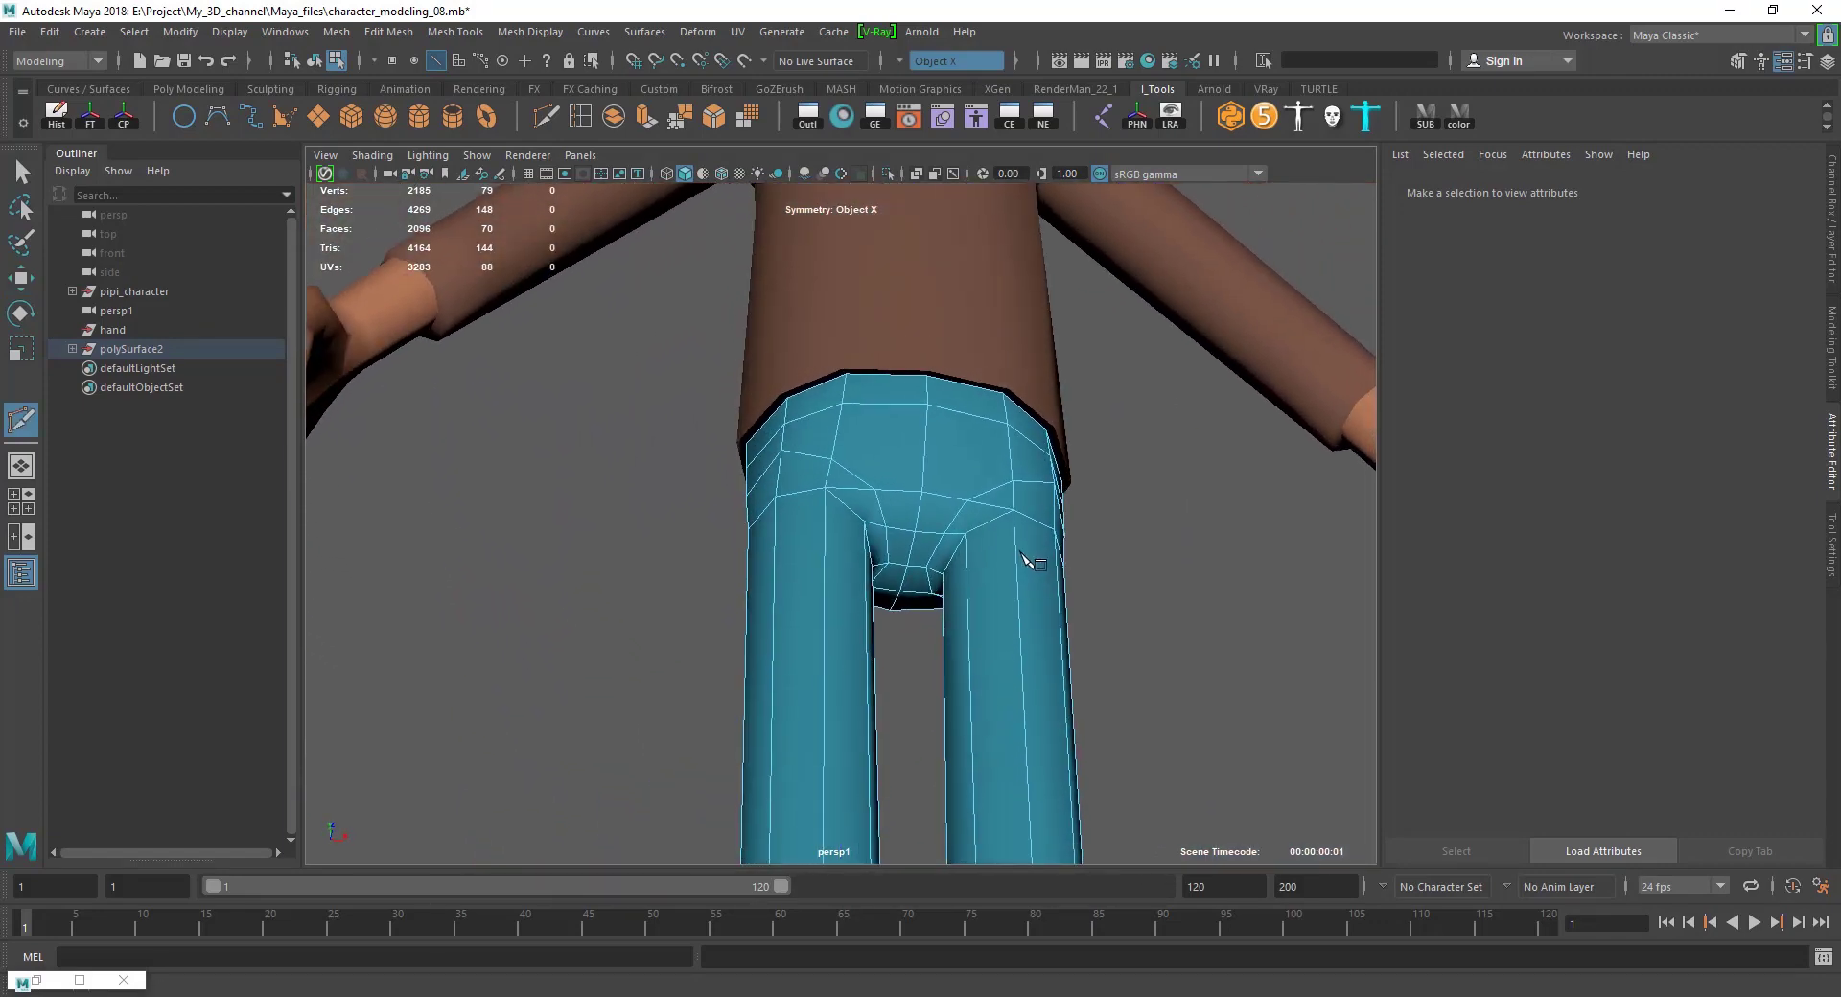
scroll(1015, 561, "down", 1)
Select the edge loops around both legs and commit the pending cuts.
mouse_move(1014, 563)
left_mouse_down("alt")
mouse_move(973, 573)
mouse_move(1019, 546)
mouse_move(618, 547)
mouse_move(613, 572)
mouse_move(567, 551)
mouse_move(978, 574)
mouse_move(1009, 561)
mouse_move(974, 538)
mouse_move(978, 518)
mouse_move(966, 538)
mouse_move(1000, 534)
left_mouse_up("alt")
scroll(974, 573, "up", 2)
scroll(974, 573, "up", 2)
double_click(963, 542)
key("Return")
key("w")
mouse_move(1021, 503)
right_mouse_down("shift")
mouse_move(968, 438)
mouse_move(978, 464)
right_mouse_up("shift")
key("w")
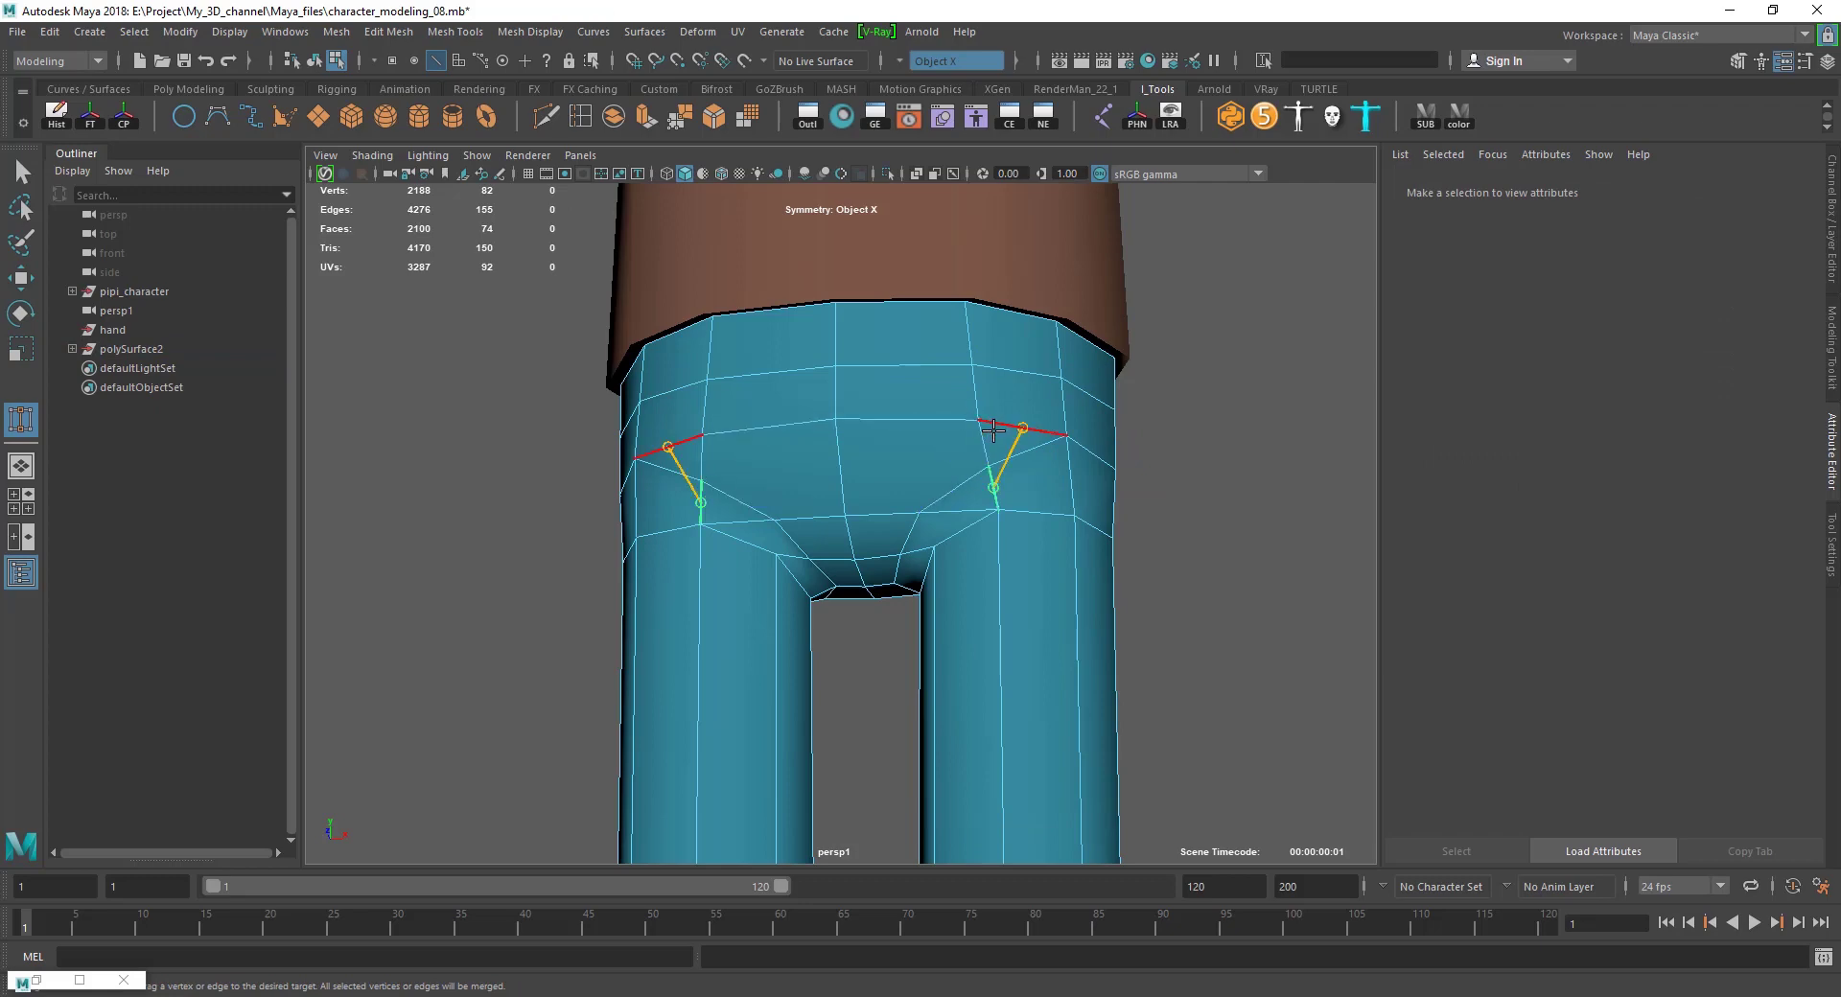
Target Weld the stray seat vertices onto their neighbours, leaving 2186 vertices.
left_click_drag(993, 431, 997, 465)
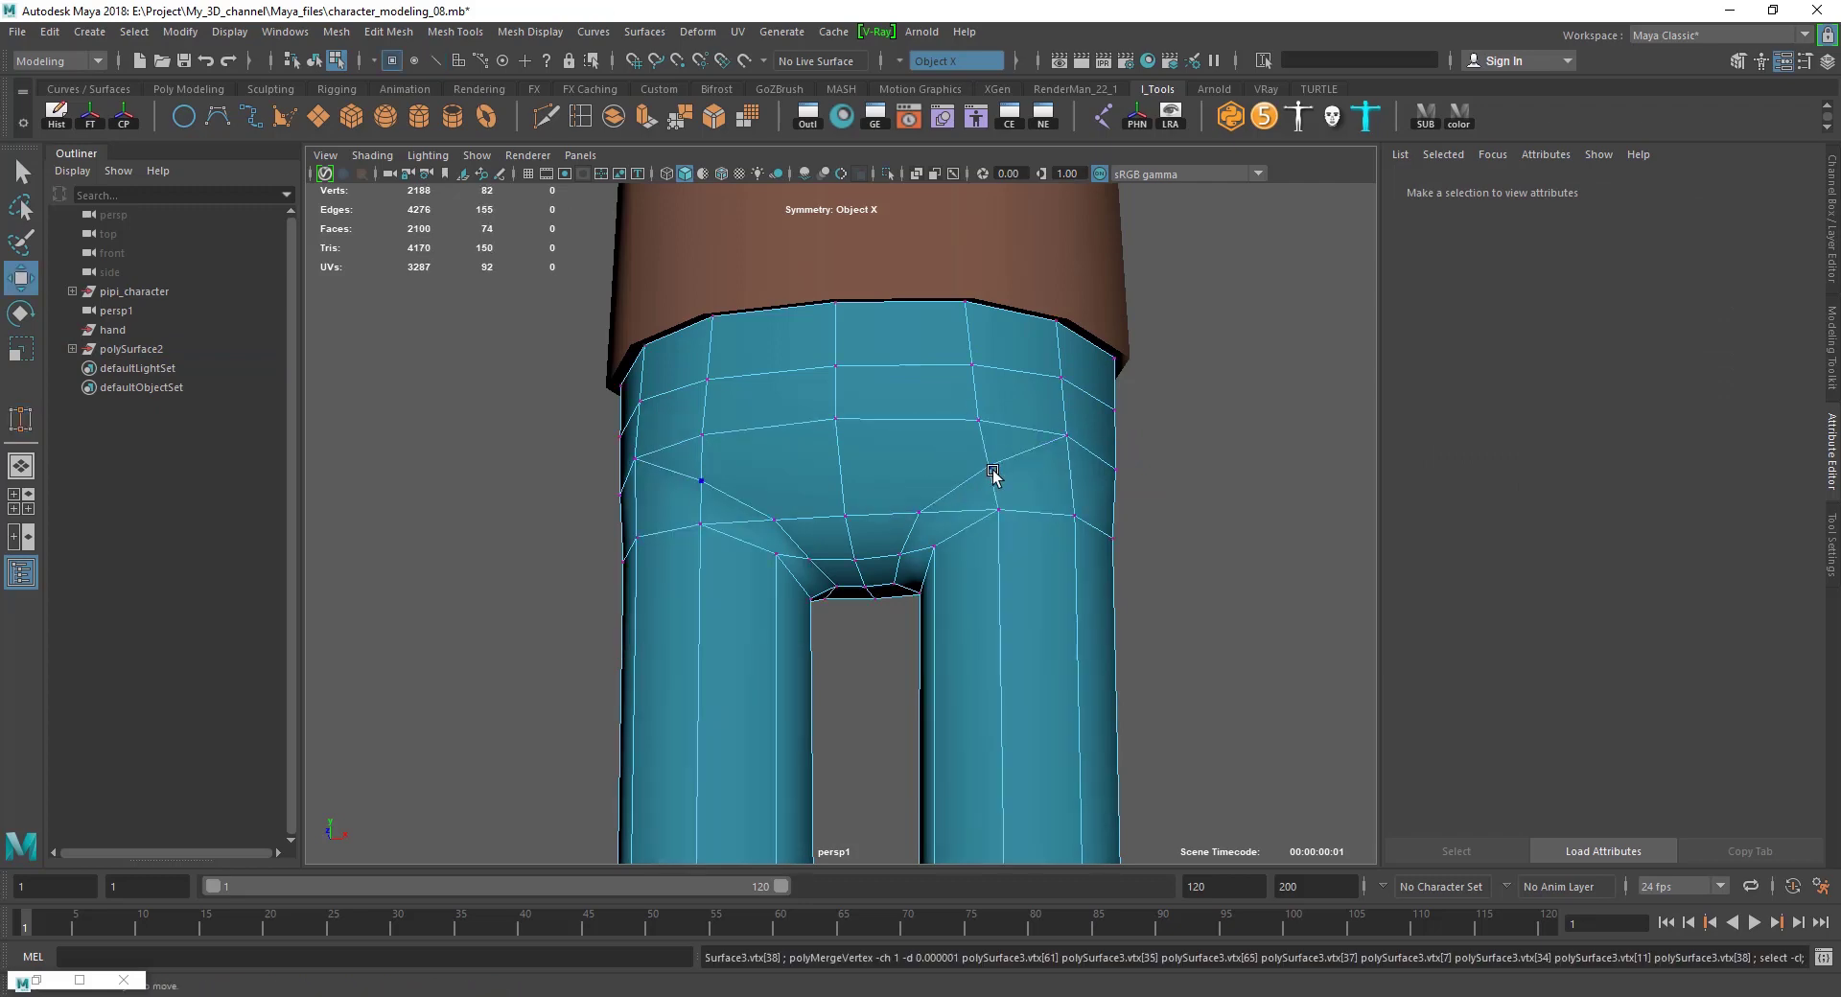
key("w")
right_click_drag(1015, 448, 997, 453, "shift")
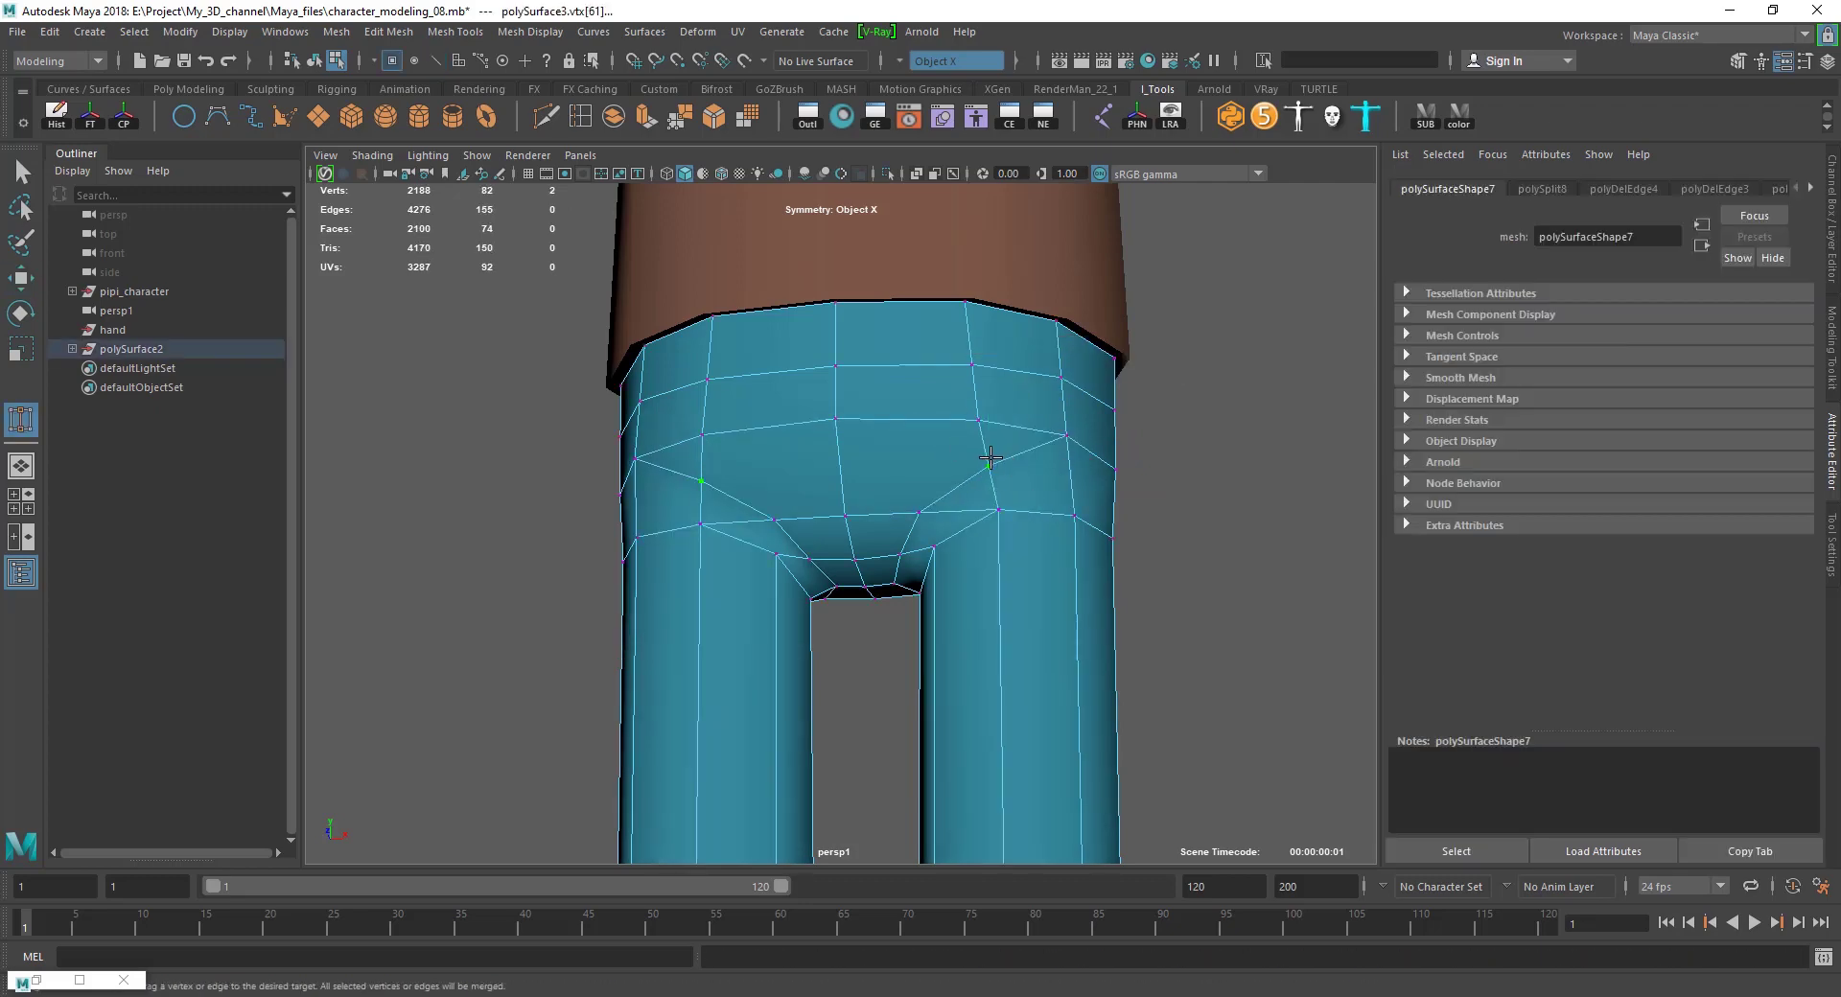
left_click_drag(979, 419, 988, 465, "alt")
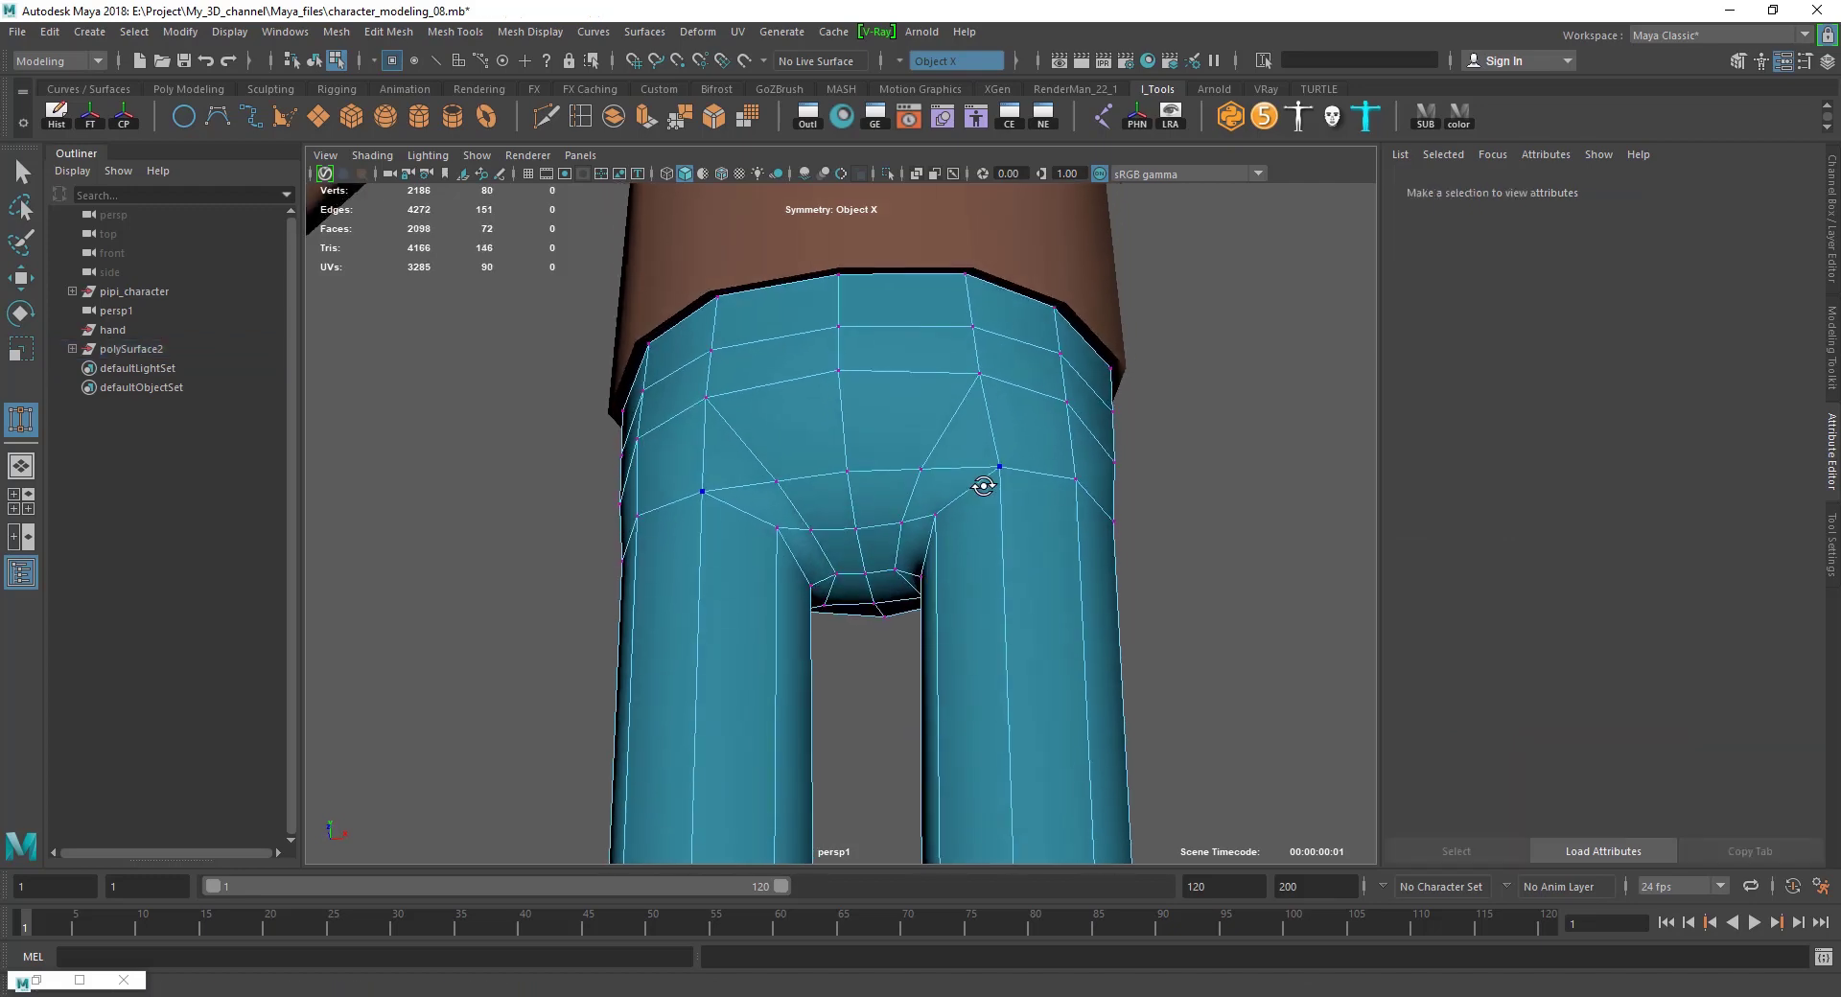
mouse_move(959, 419)
left_mouse_down("alt")
mouse_move(969, 440)
mouse_move(950, 429)
left_mouse_up("alt")
left_click(946, 489)
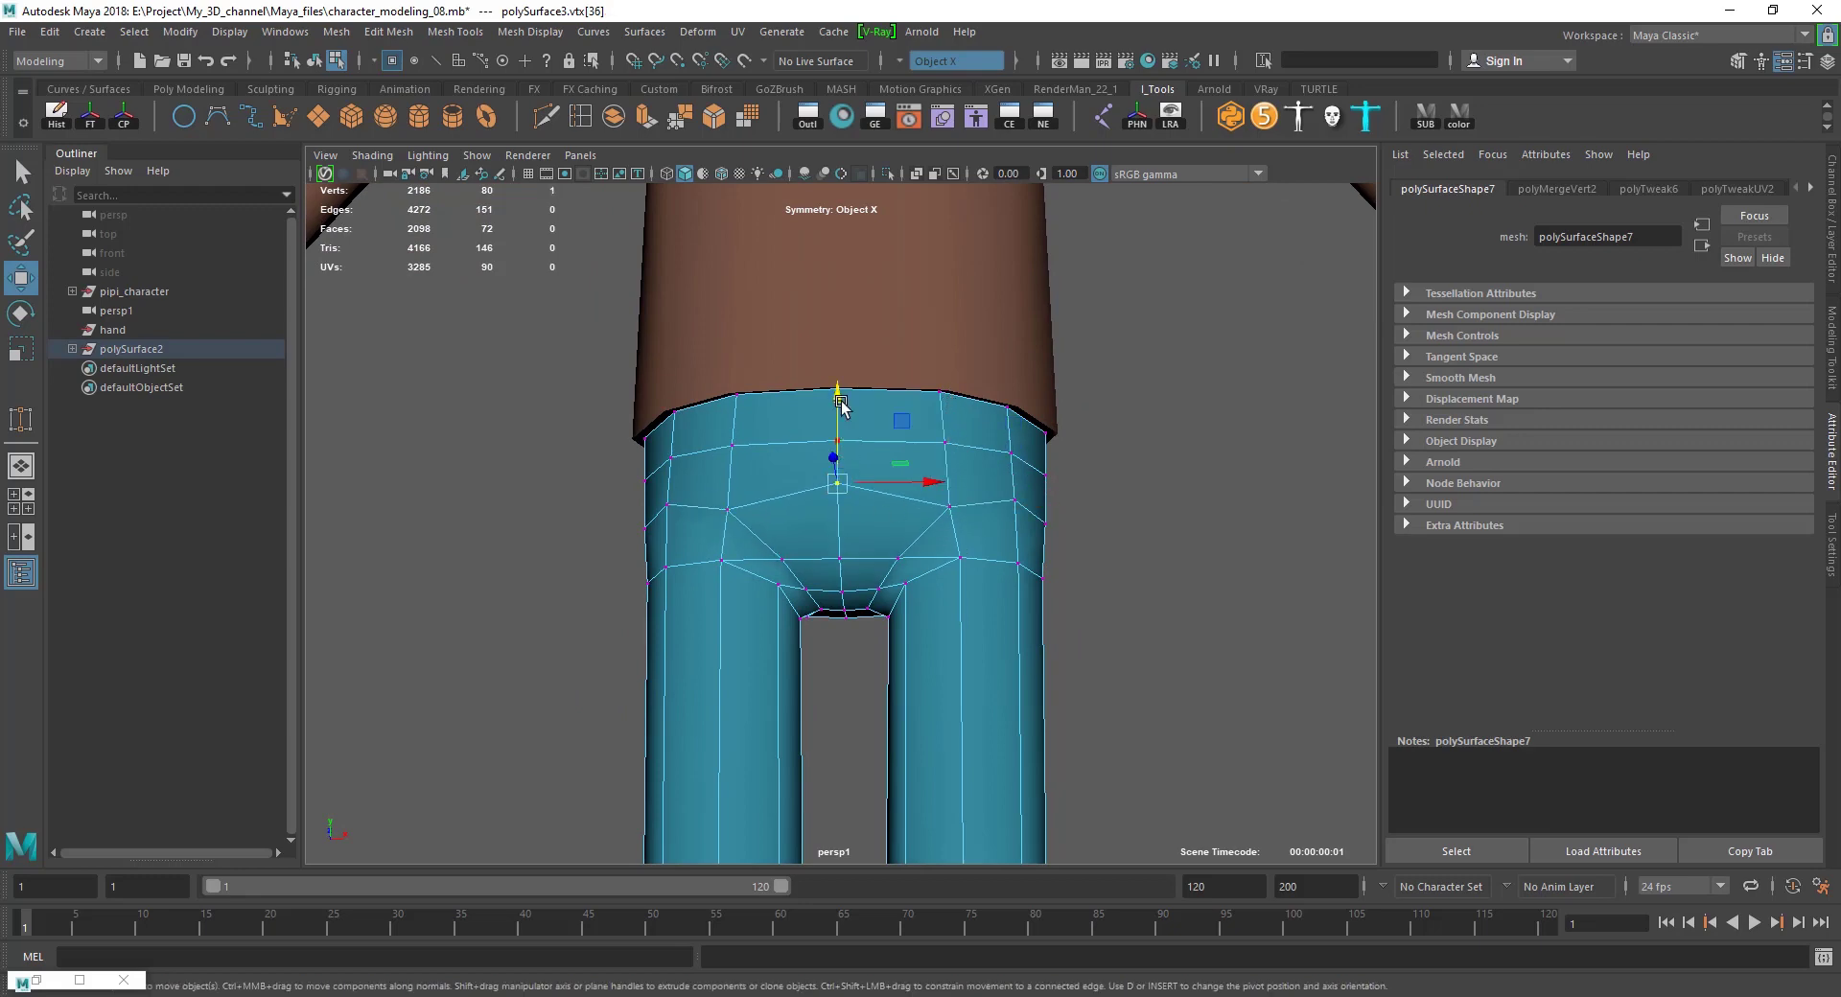
Target Weld the two extra crotch vertices into the centre vertex.
left_click_drag(894, 564, 823, 544, "alt")
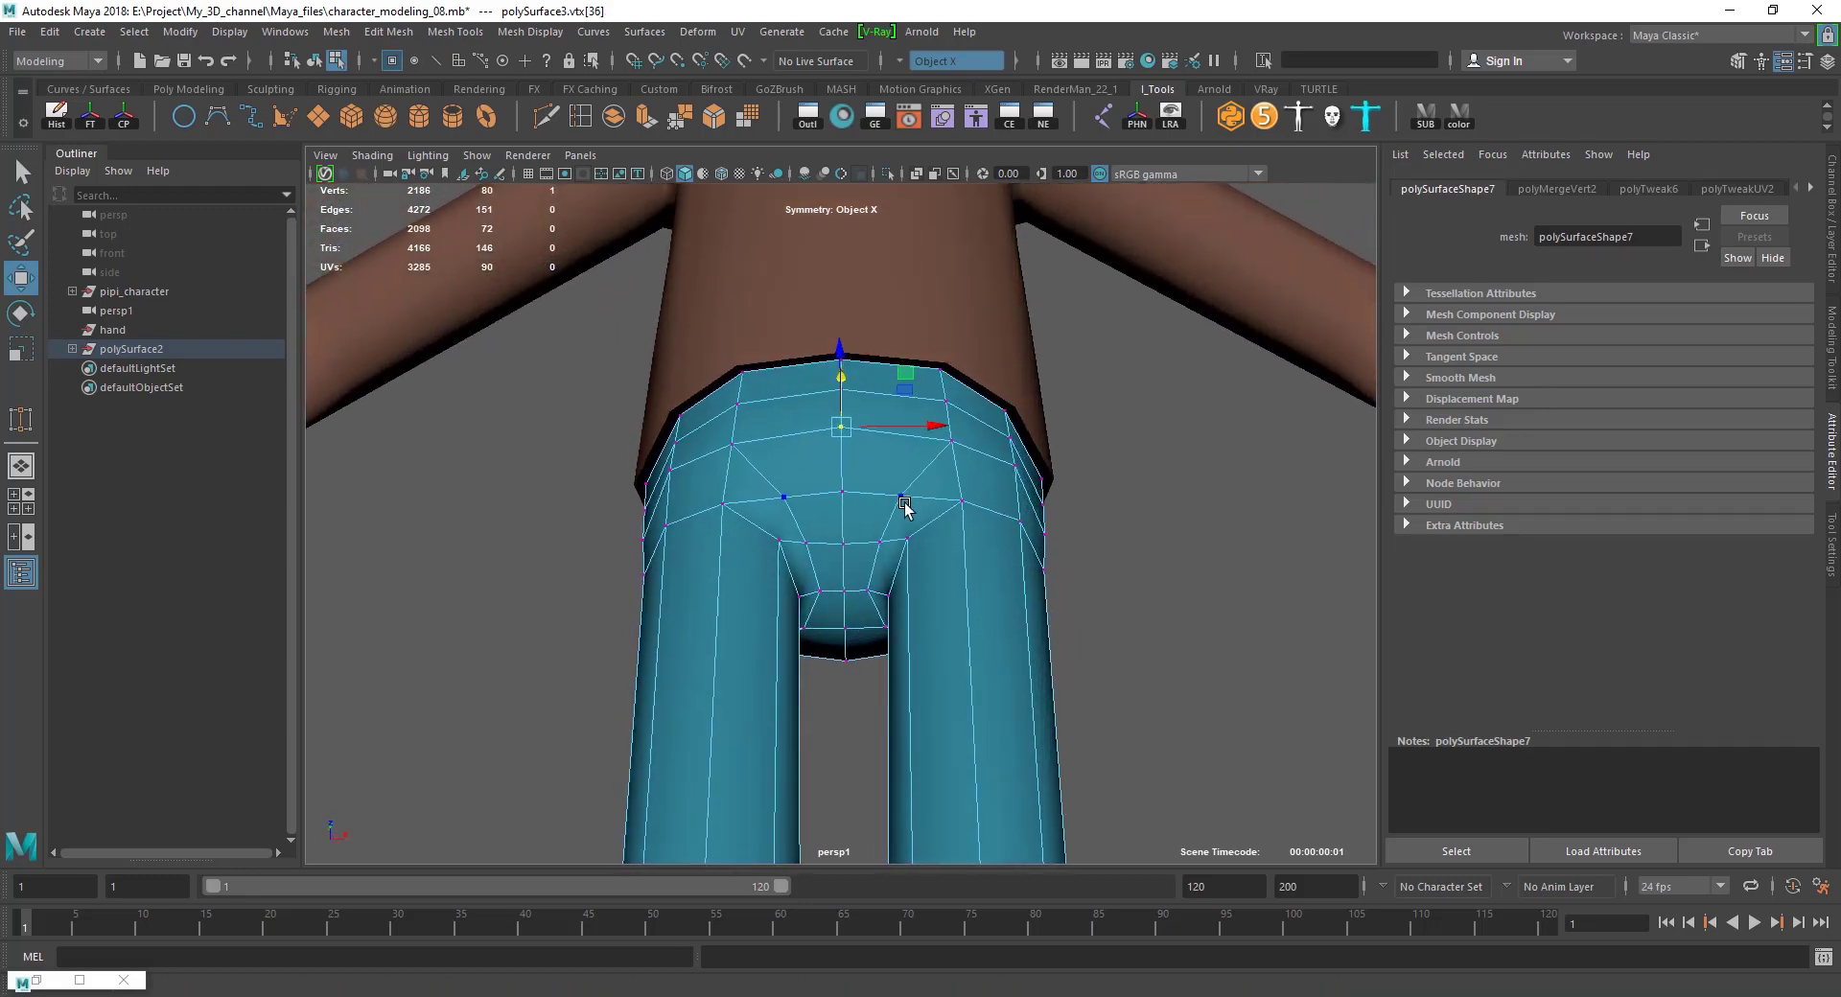
key("F10")
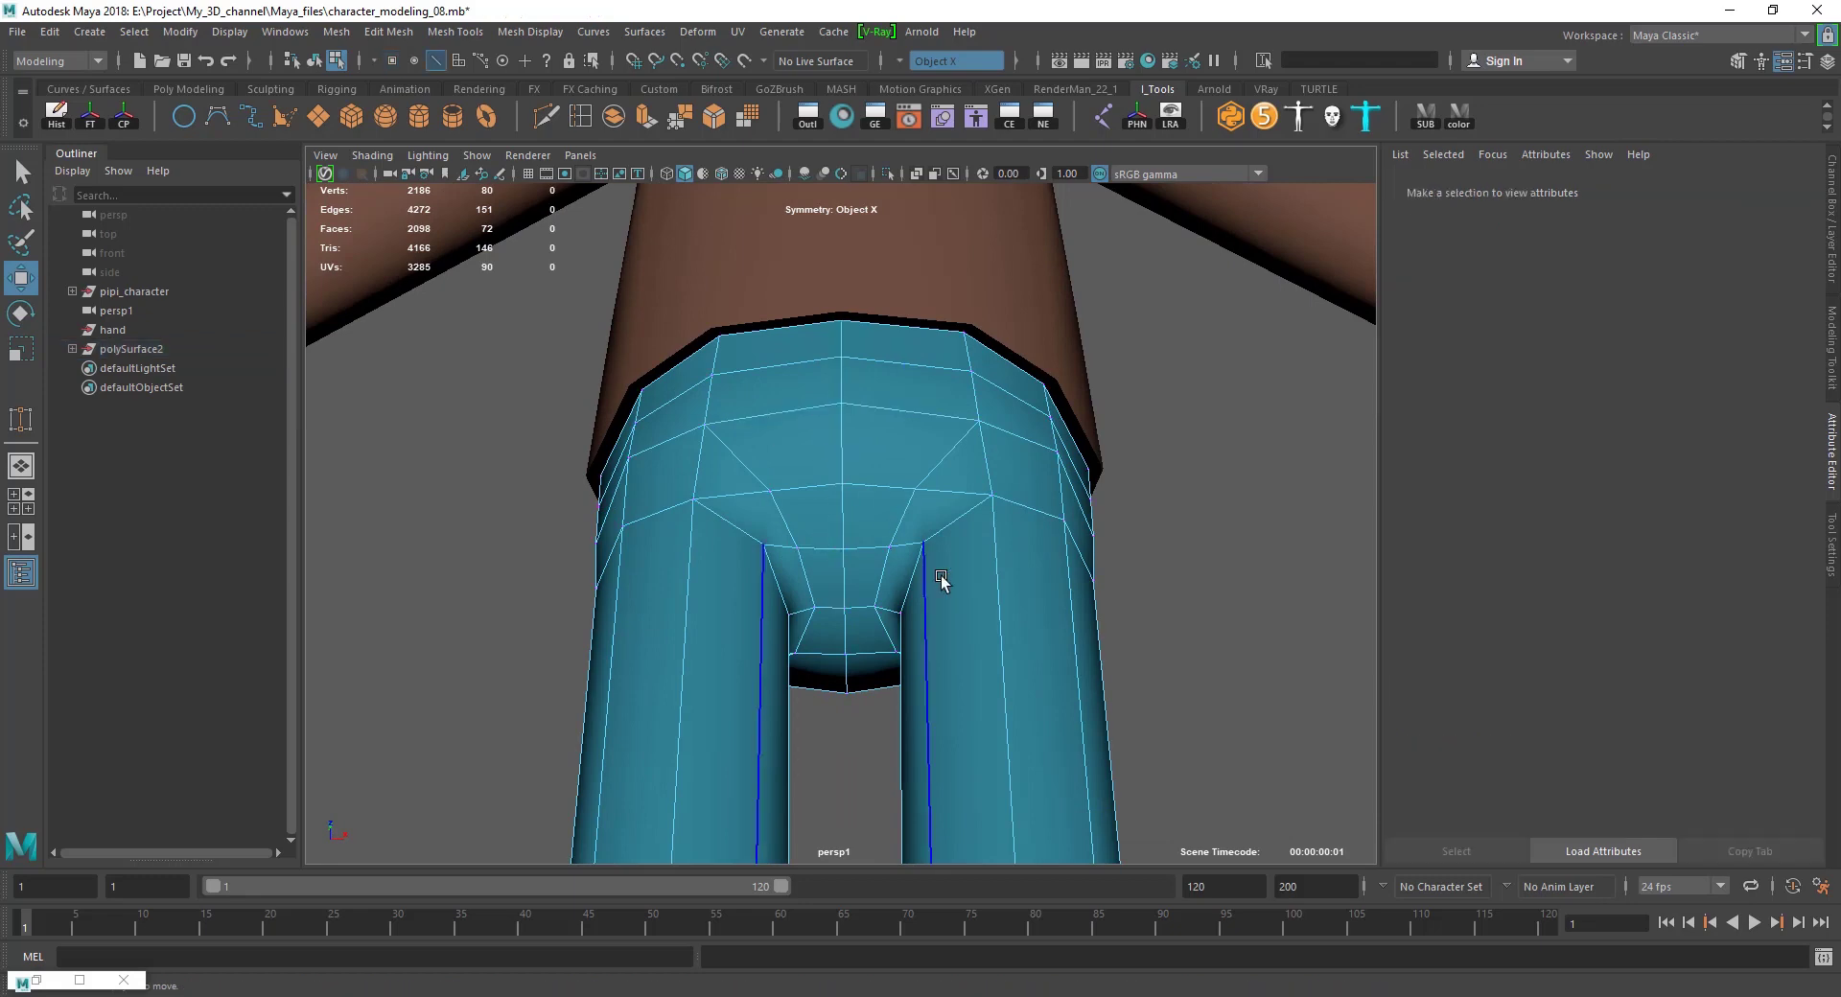
left_click_drag(942, 575, 941, 494, "alt")
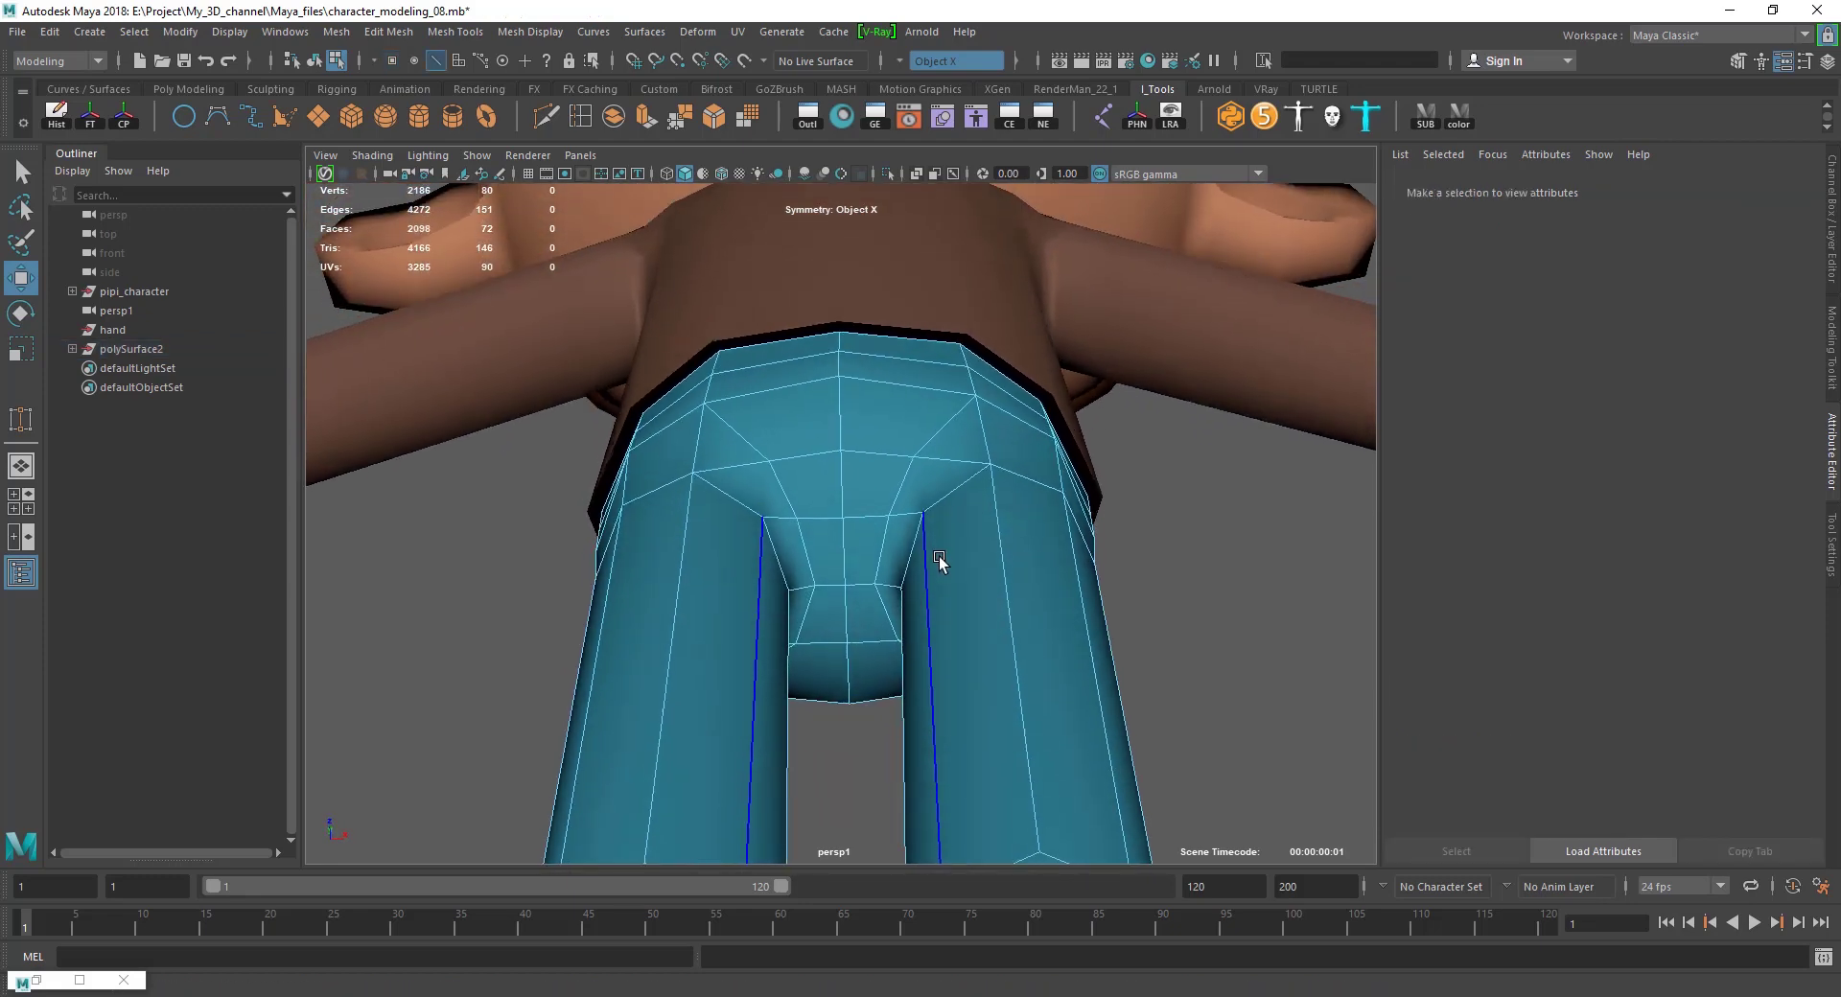
left_click(941, 479)
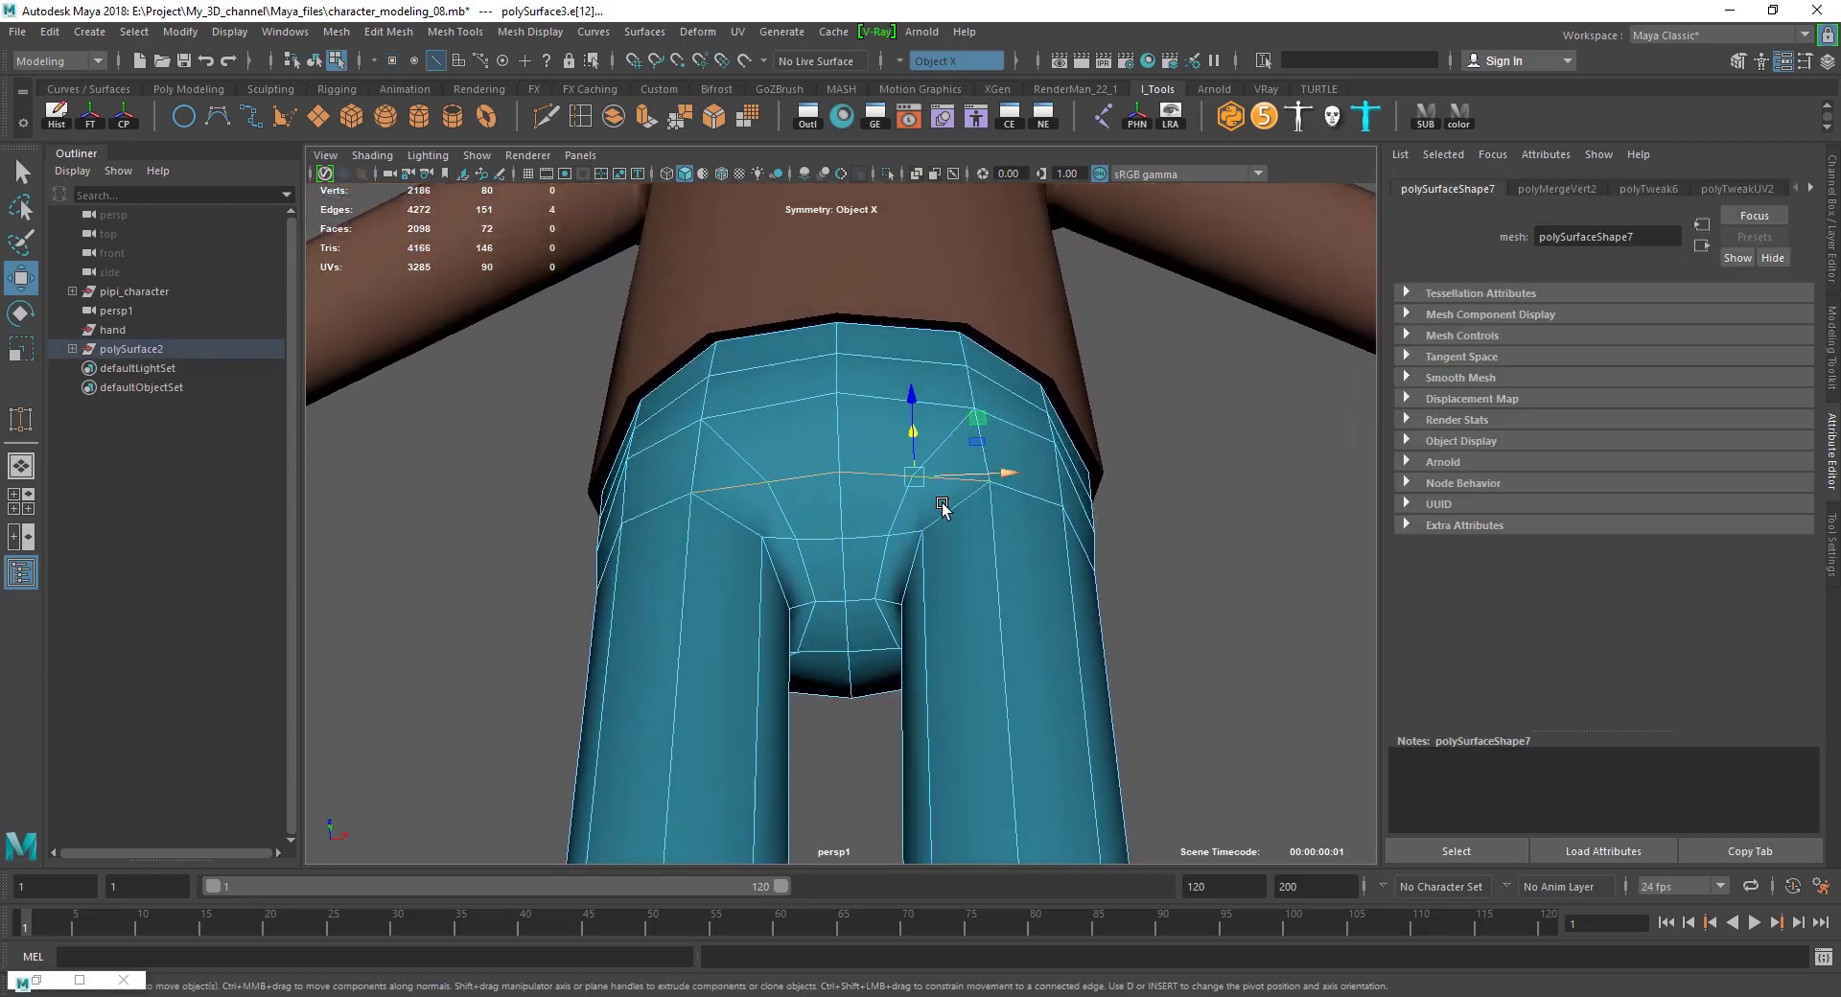
left_click_drag(866, 556, 893, 601, "alt")
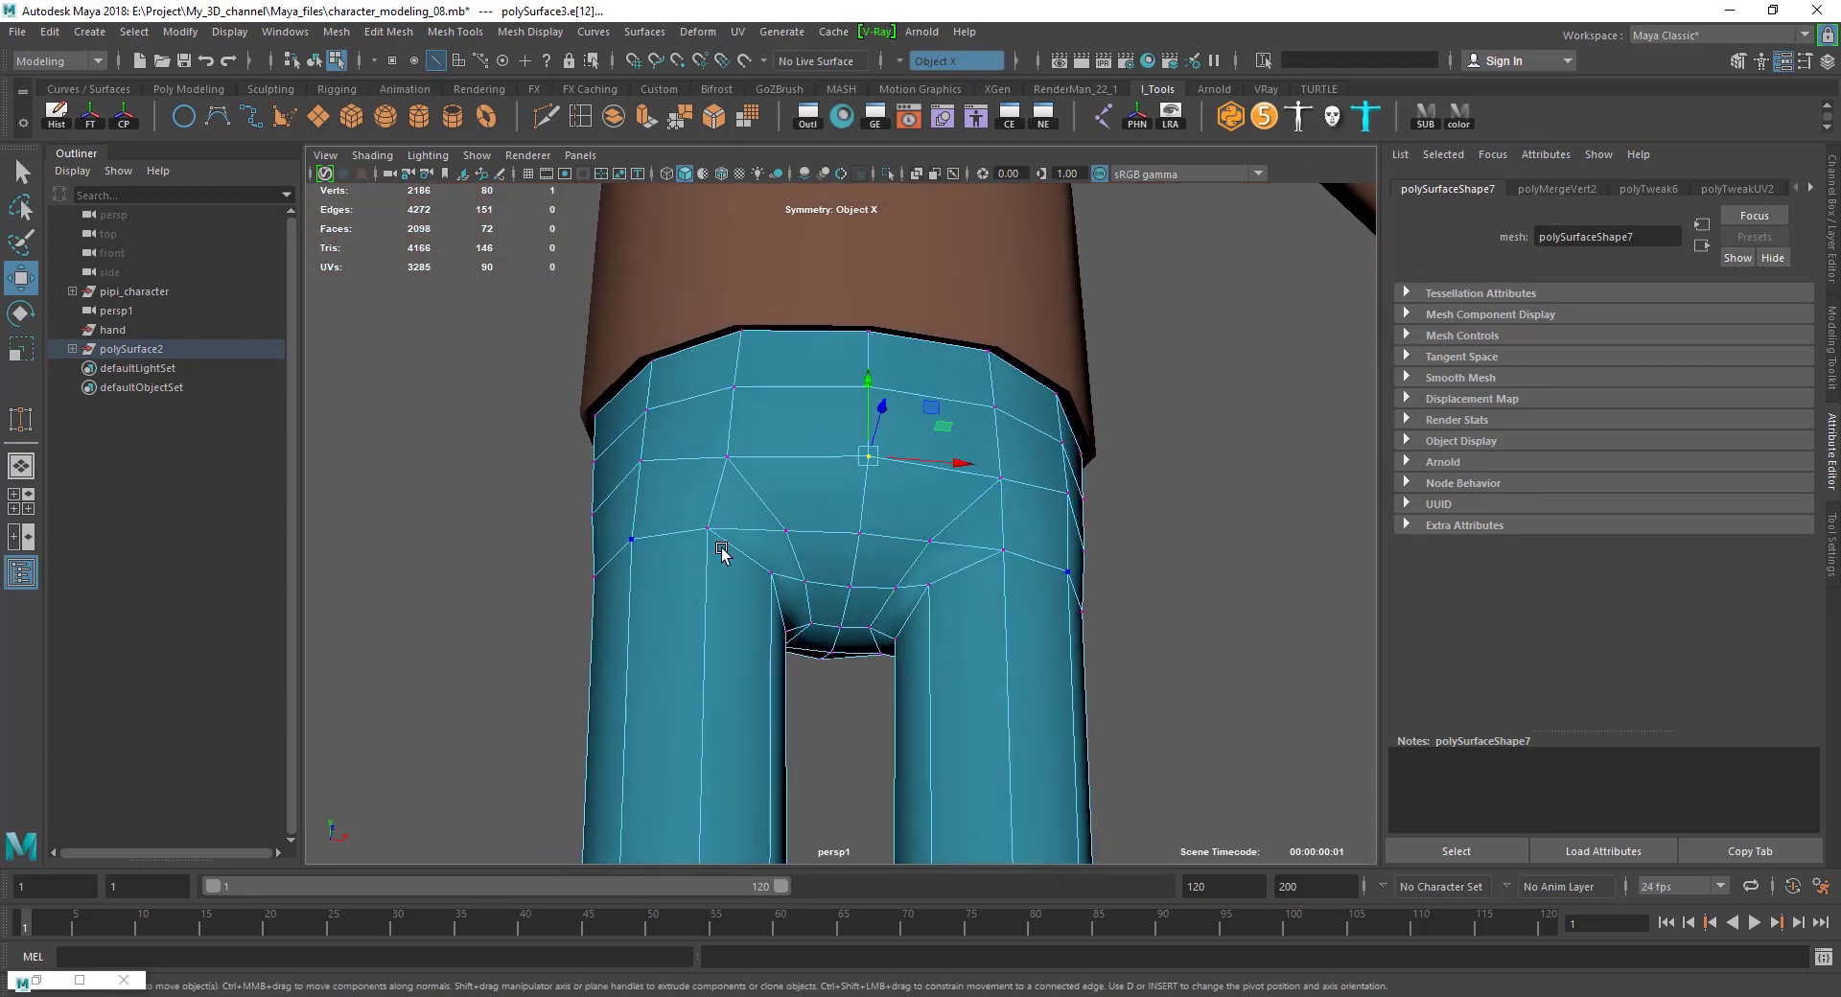
right_click_drag(811, 544, 945, 521, "shift")
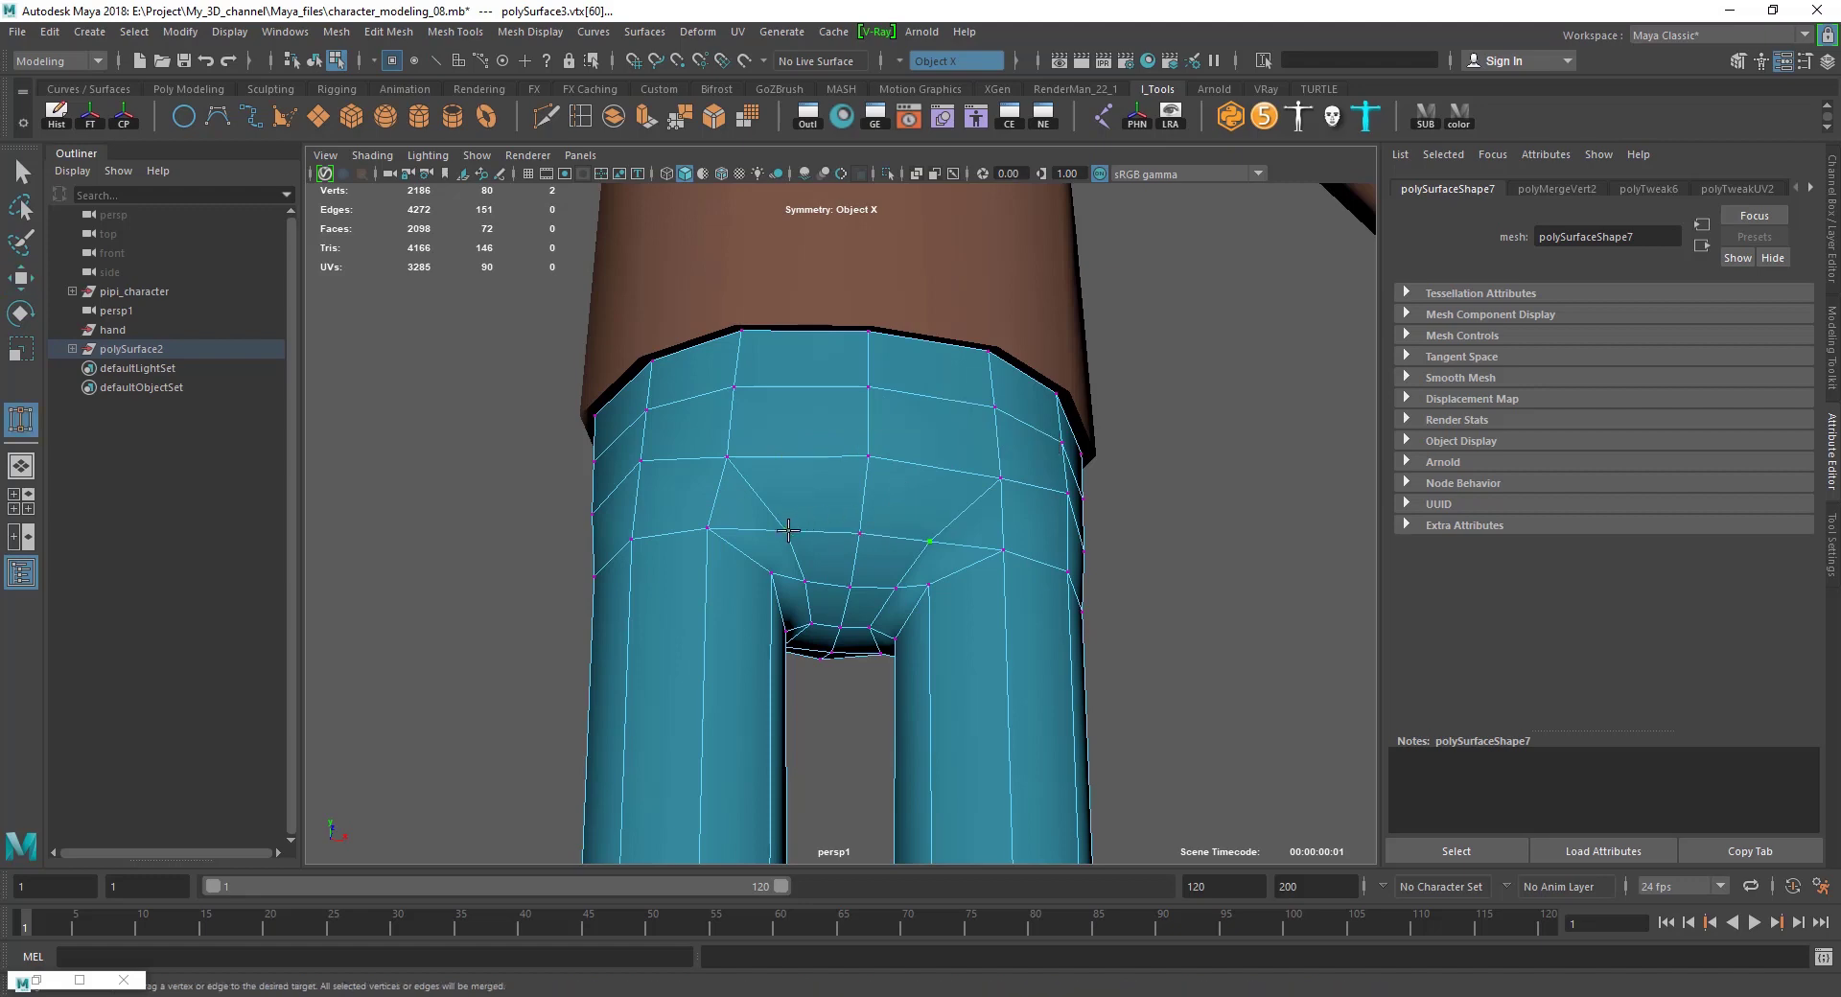
mouse_move(725, 466)
left_mouse_down()
mouse_move(840, 552)
mouse_move(904, 498)
mouse_move(867, 390)
mouse_move(867, 498)
mouse_move(836, 416)
left_mouse_up()
Slide the centre crotch vertex up along the surface.
left_click(825, 525)
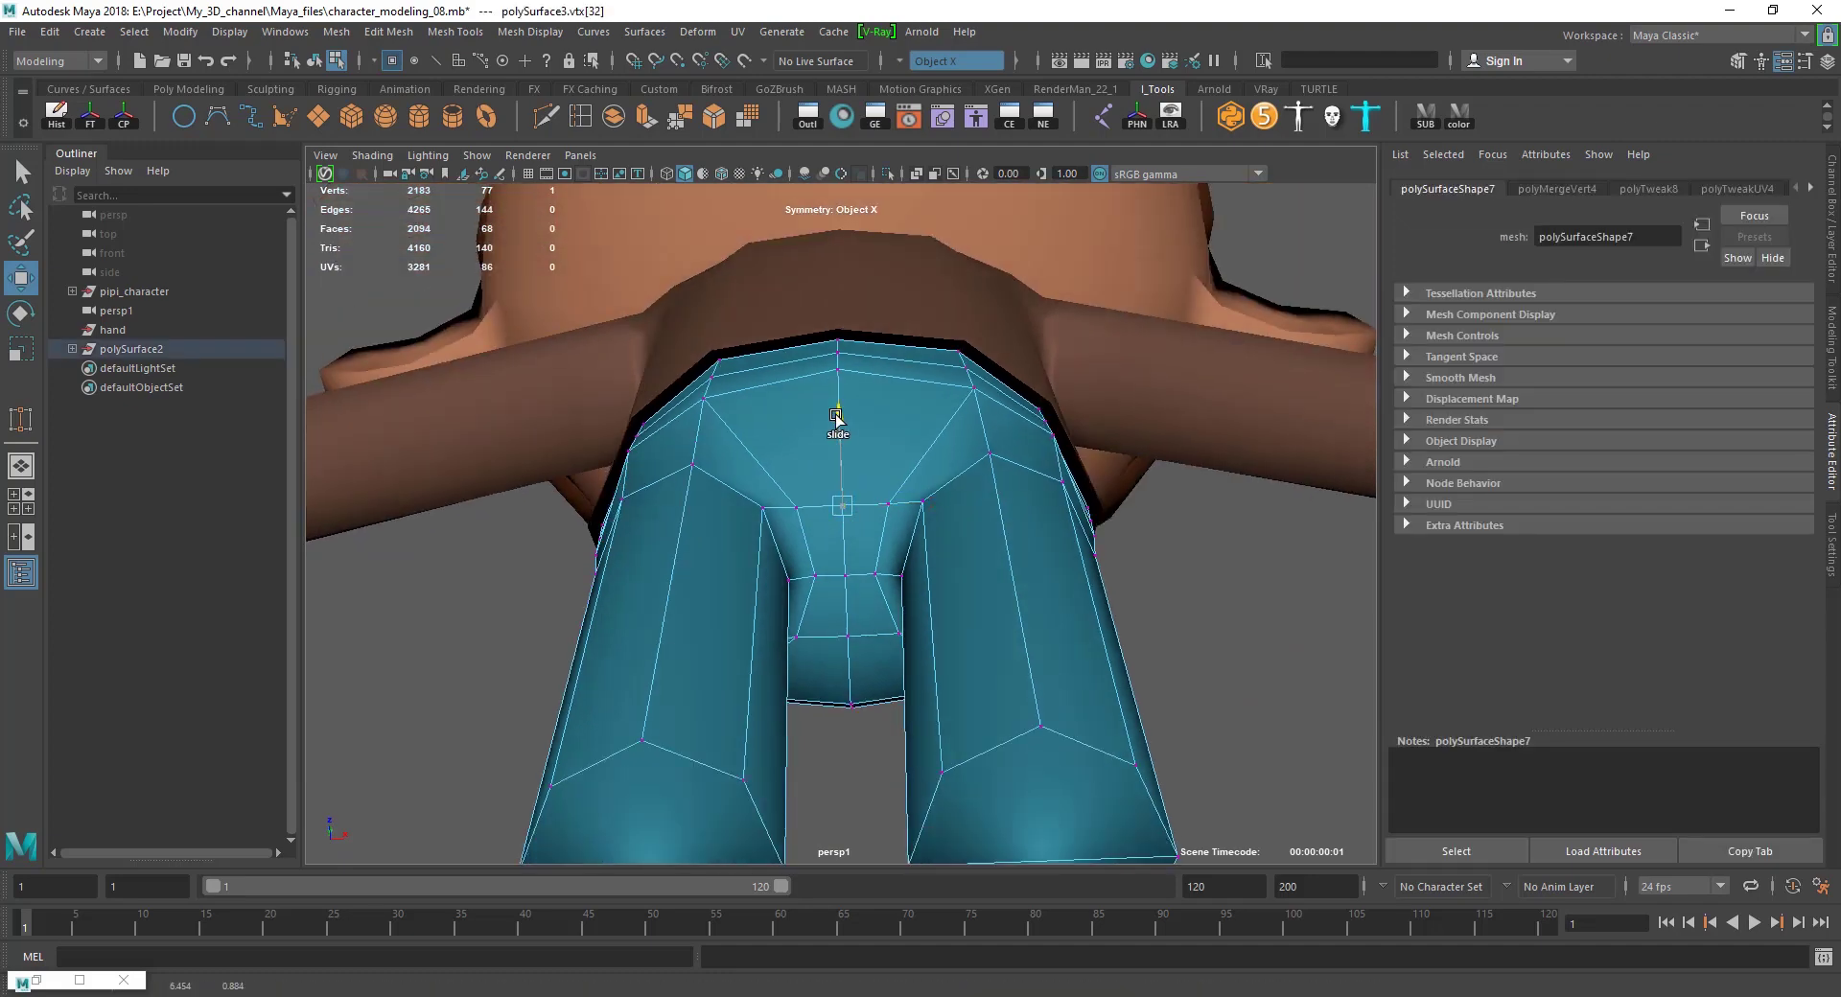
mouse_move(954, 441)
left_mouse_down()
mouse_move(974, 410)
mouse_move(957, 411)
mouse_move(868, 589)
left_mouse_up()
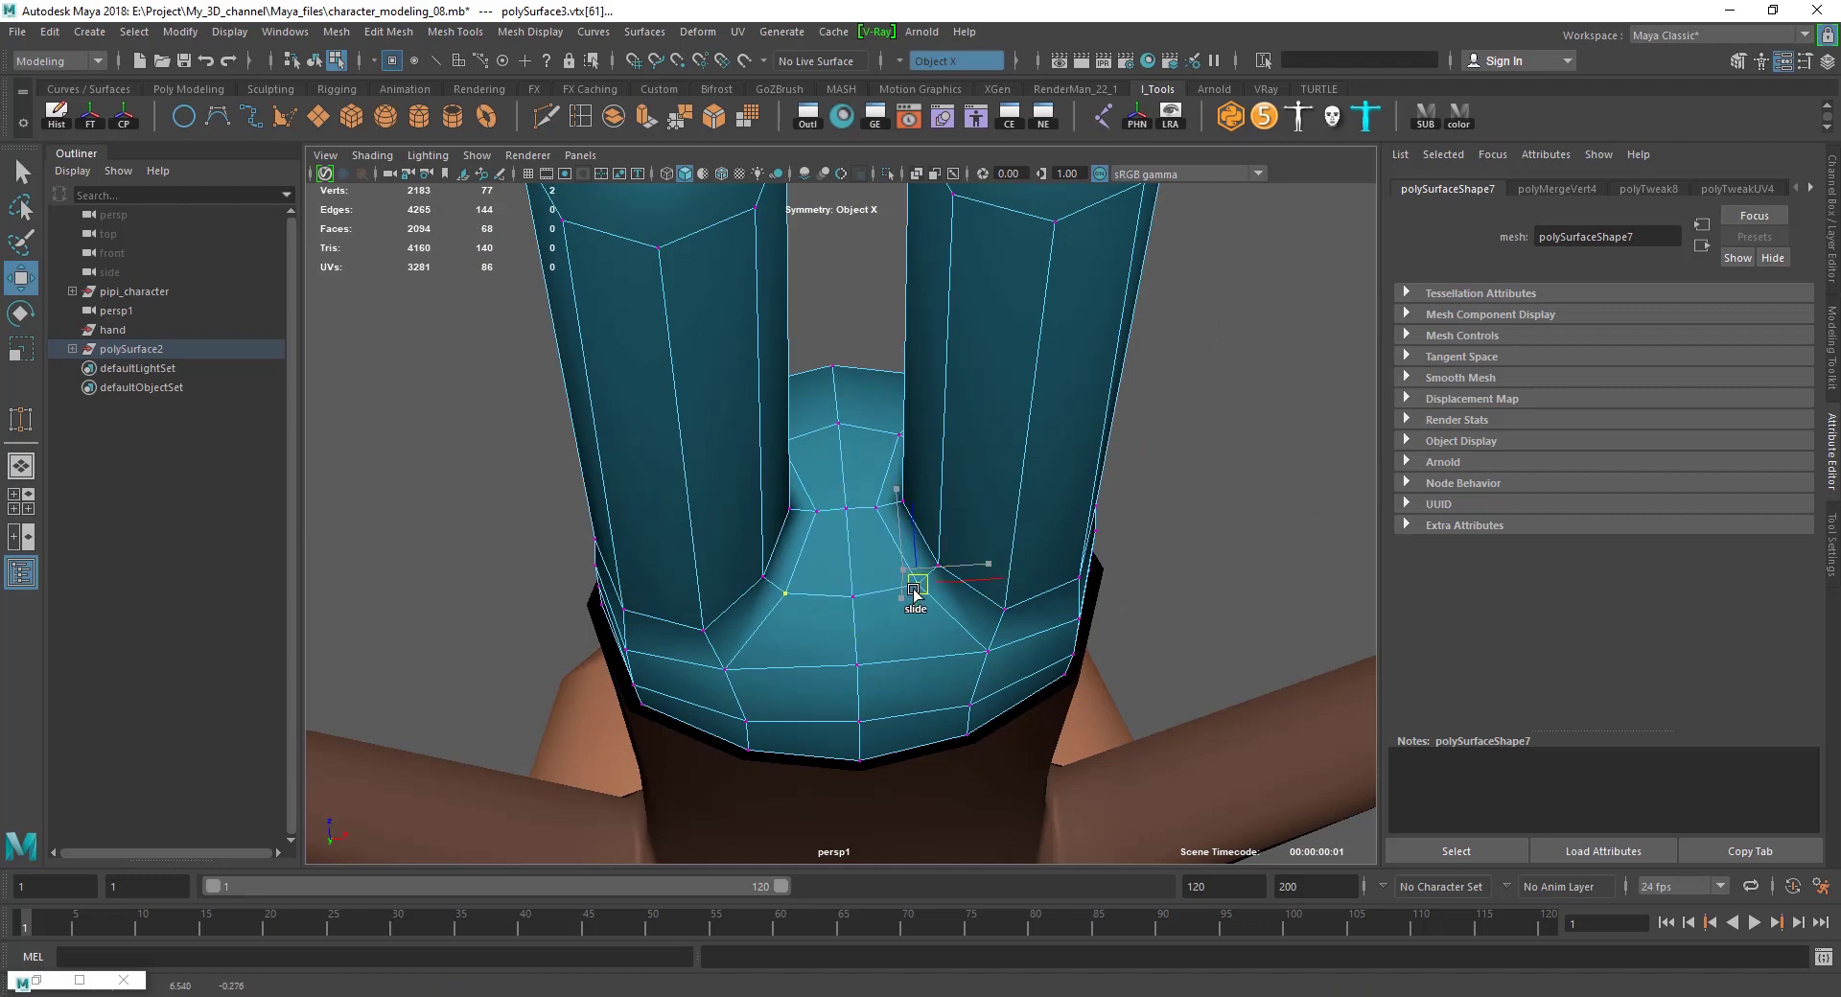
mouse_move(831, 616)
left_mouse_down("alt")
mouse_move(814, 547)
mouse_move(983, 461)
left_mouse_up("alt")
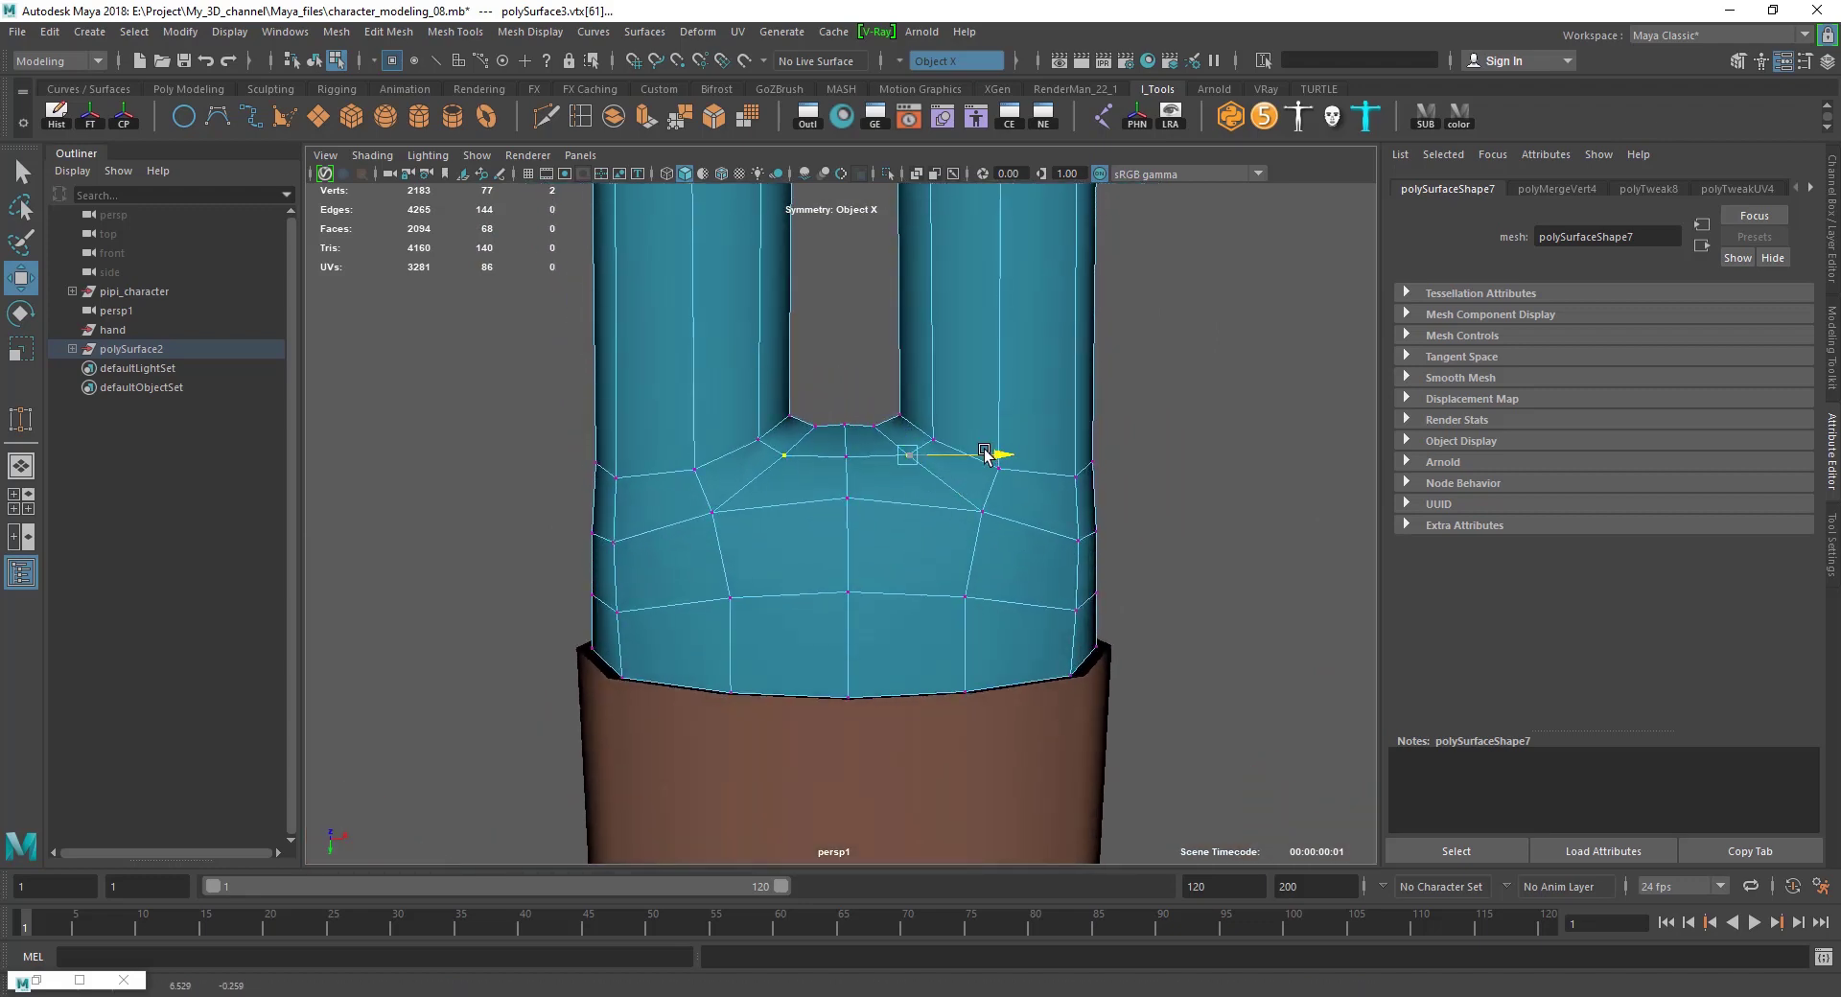
left_click(983, 511)
left_click(847, 592)
mouse_move(851, 594)
left_mouse_down("alt")
mouse_move(1109, 707)
mouse_move(1134, 841)
left_mouse_up("alt")
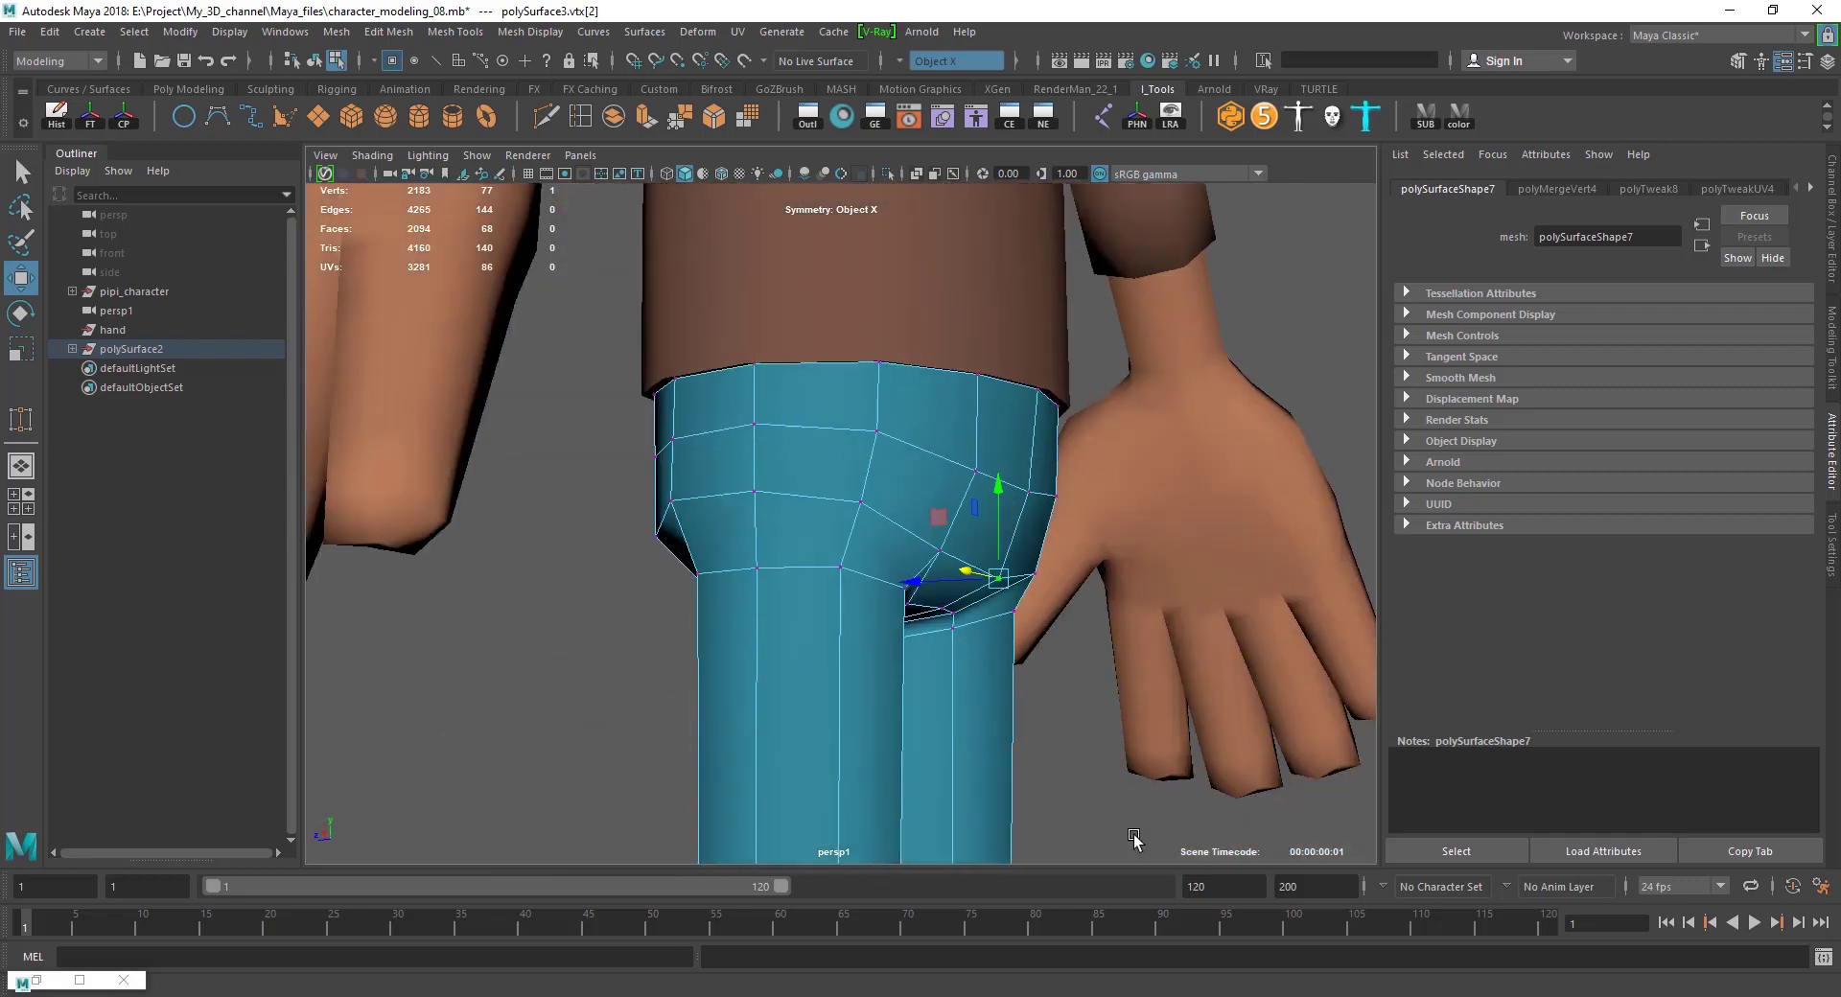
Reshape the remaining crotch vertices, viewing from behind and below.
left_click(941, 609)
mouse_move(941, 610)
left_mouse_down("alt")
mouse_move(832, 527)
mouse_move(901, 589)
left_mouse_up("alt")
scroll(901, 538, "up", 3)
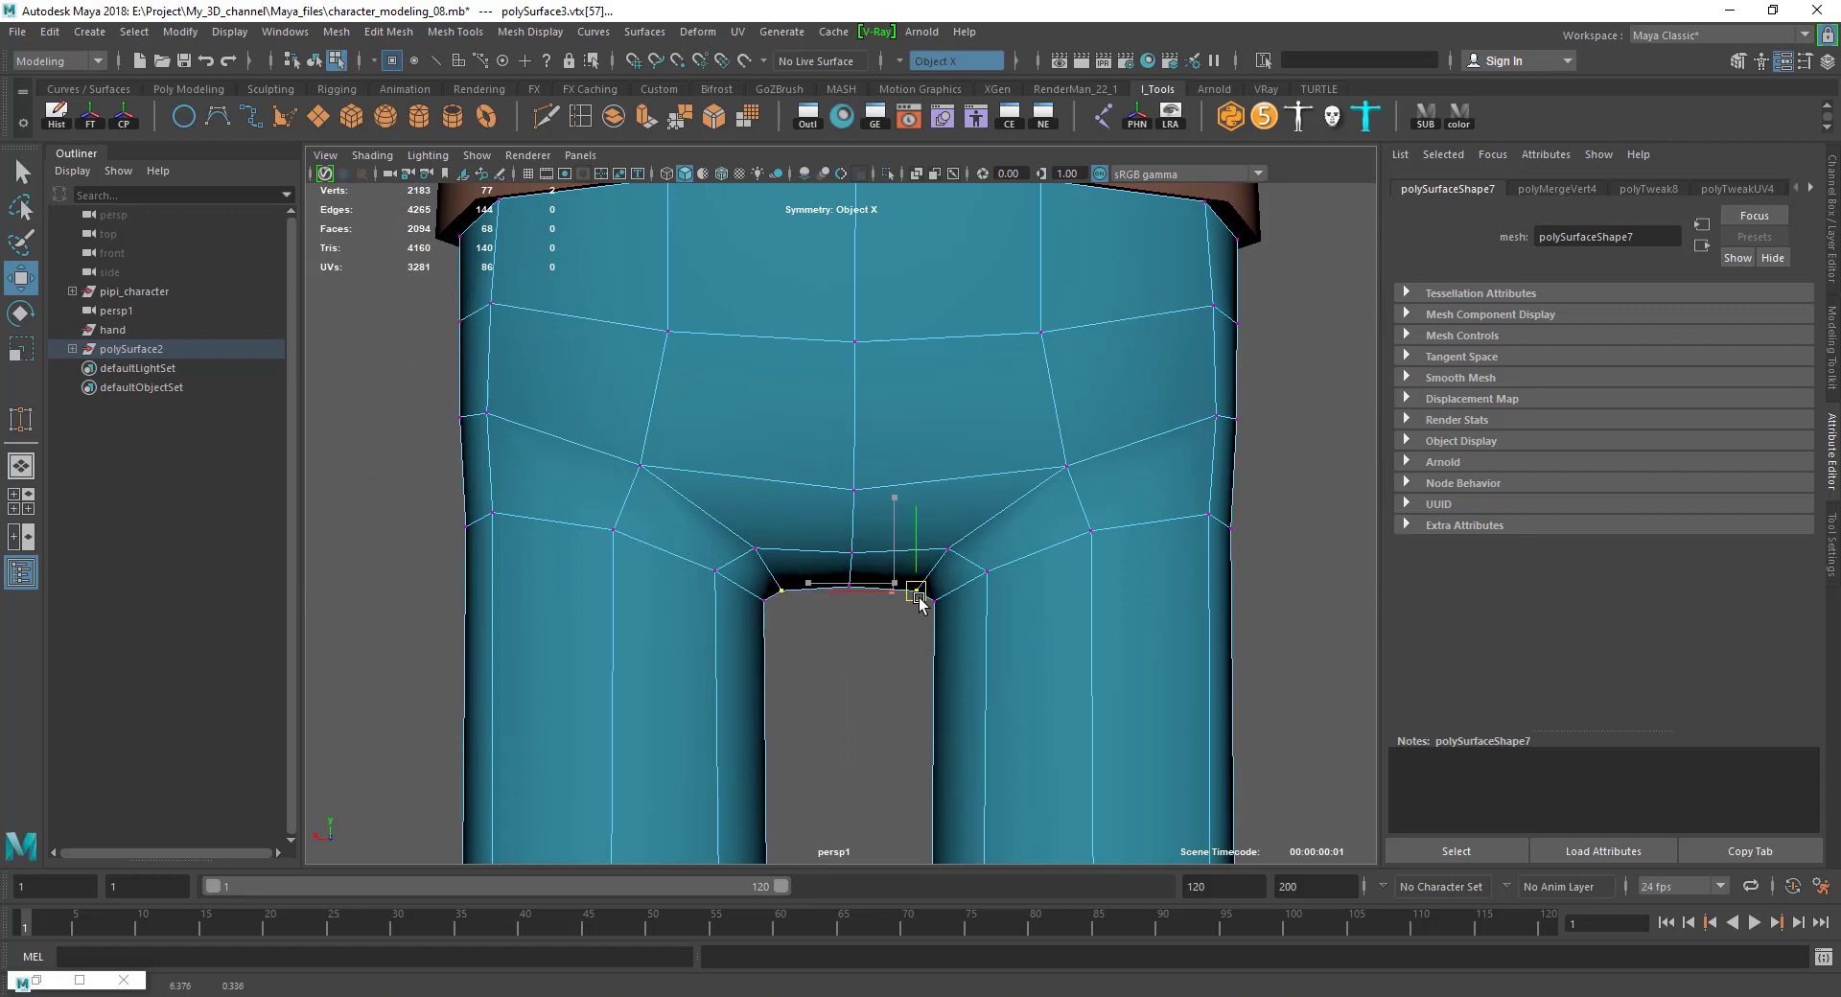
left_click(966, 567)
left_click(941, 550)
mouse_move(941, 551)
left_mouse_down("alt")
mouse_move(954, 566)
mouse_move(950, 515)
mouse_move(947, 589)
left_mouse_up("alt")
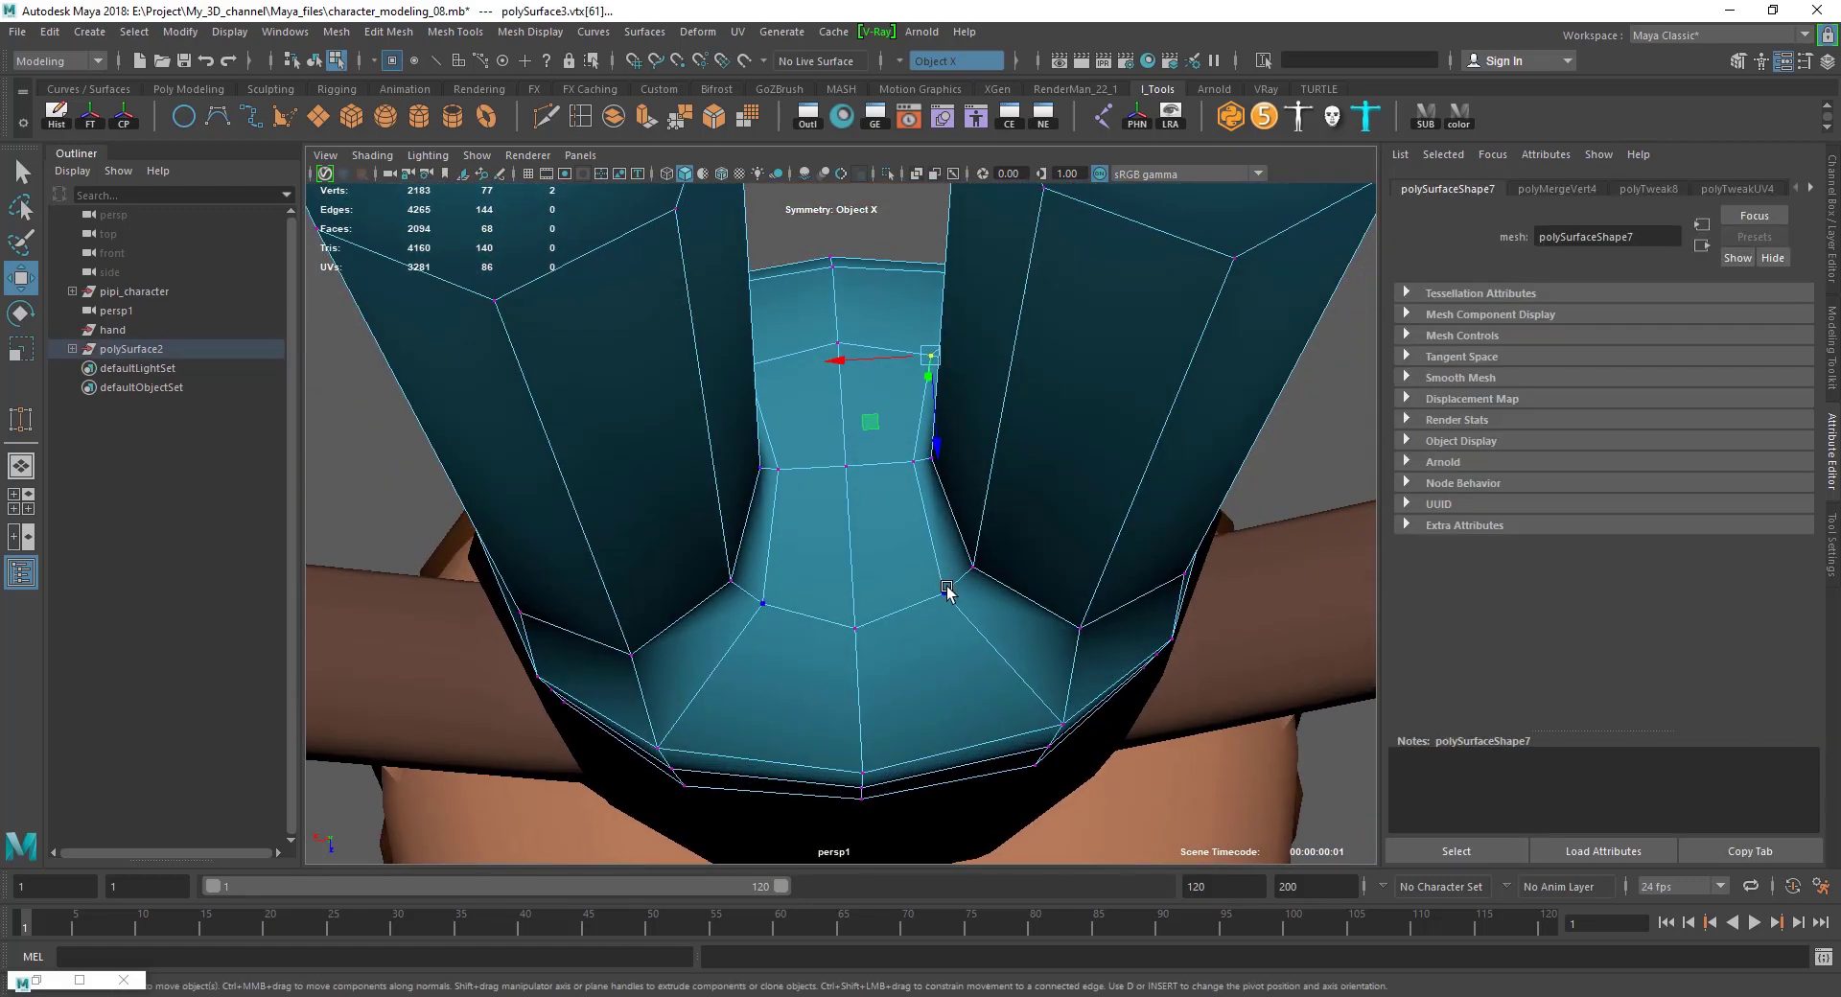
left_click(868, 648)
key("ctrl+z")
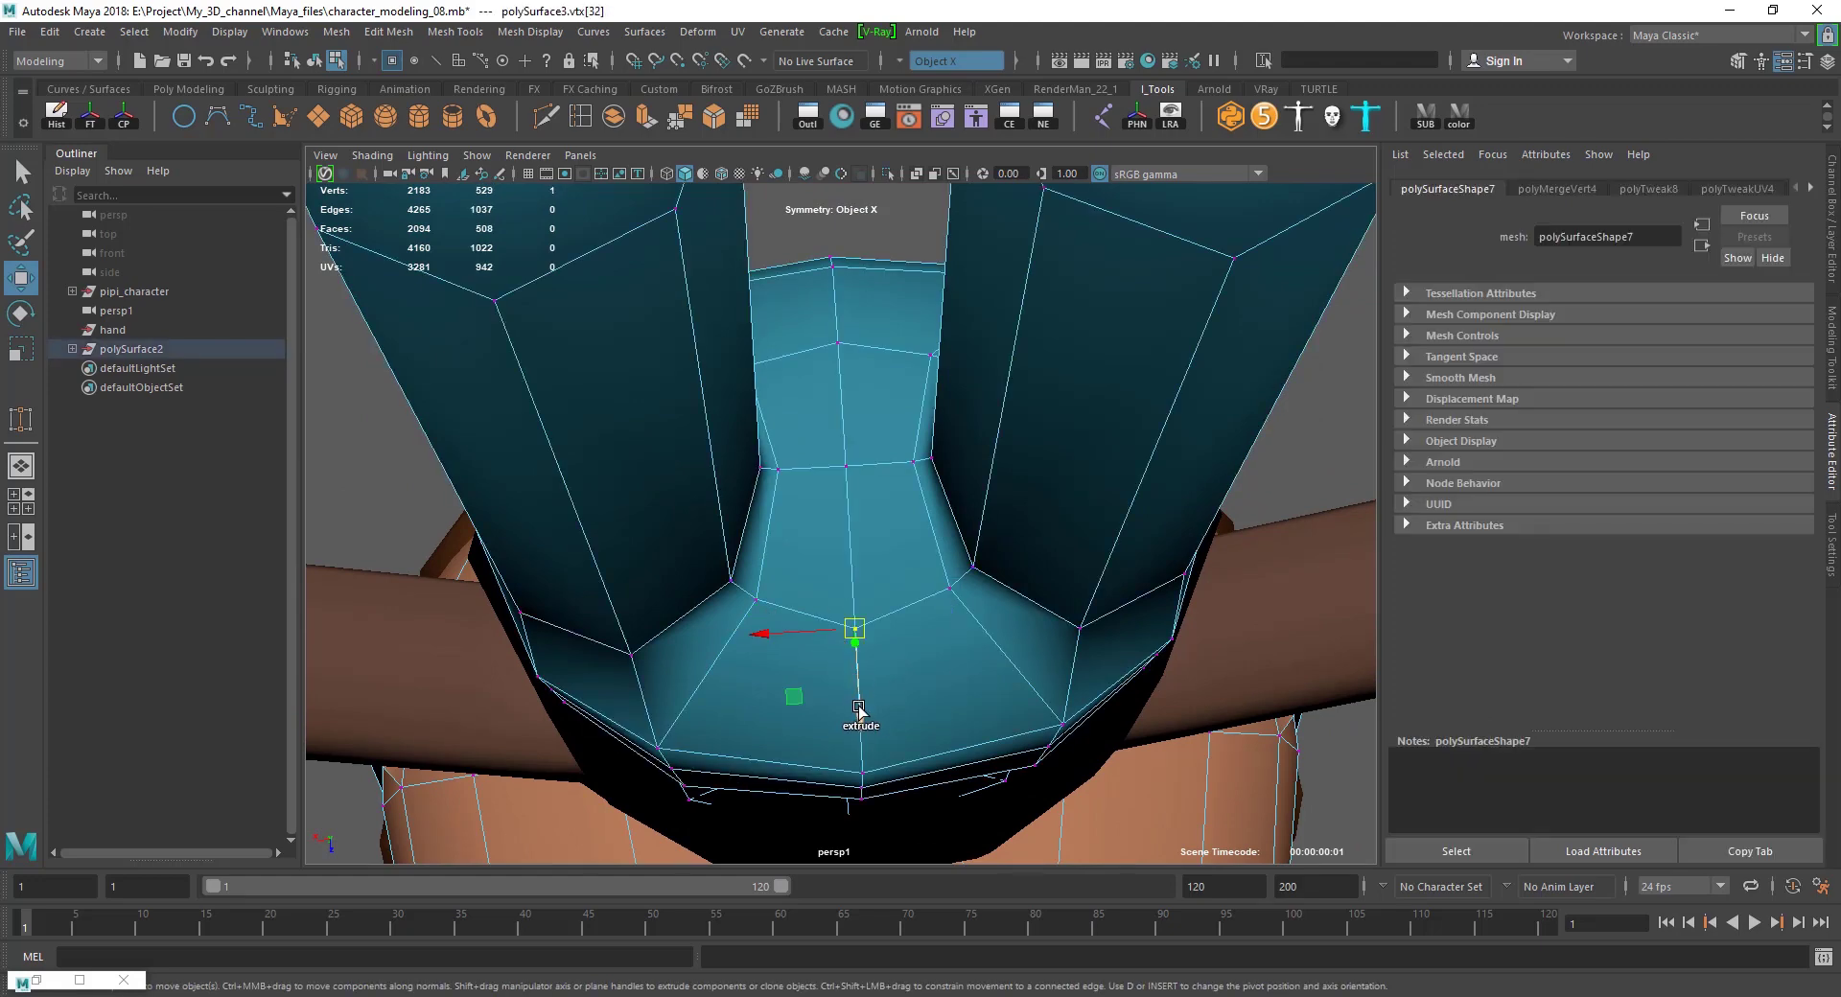
mouse_move(859, 703)
left_mouse_down("alt")
mouse_move(863, 614)
mouse_move(926, 537)
mouse_move(946, 575)
mouse_move(908, 706)
mouse_move(895, 690)
left_mouse_up("alt")
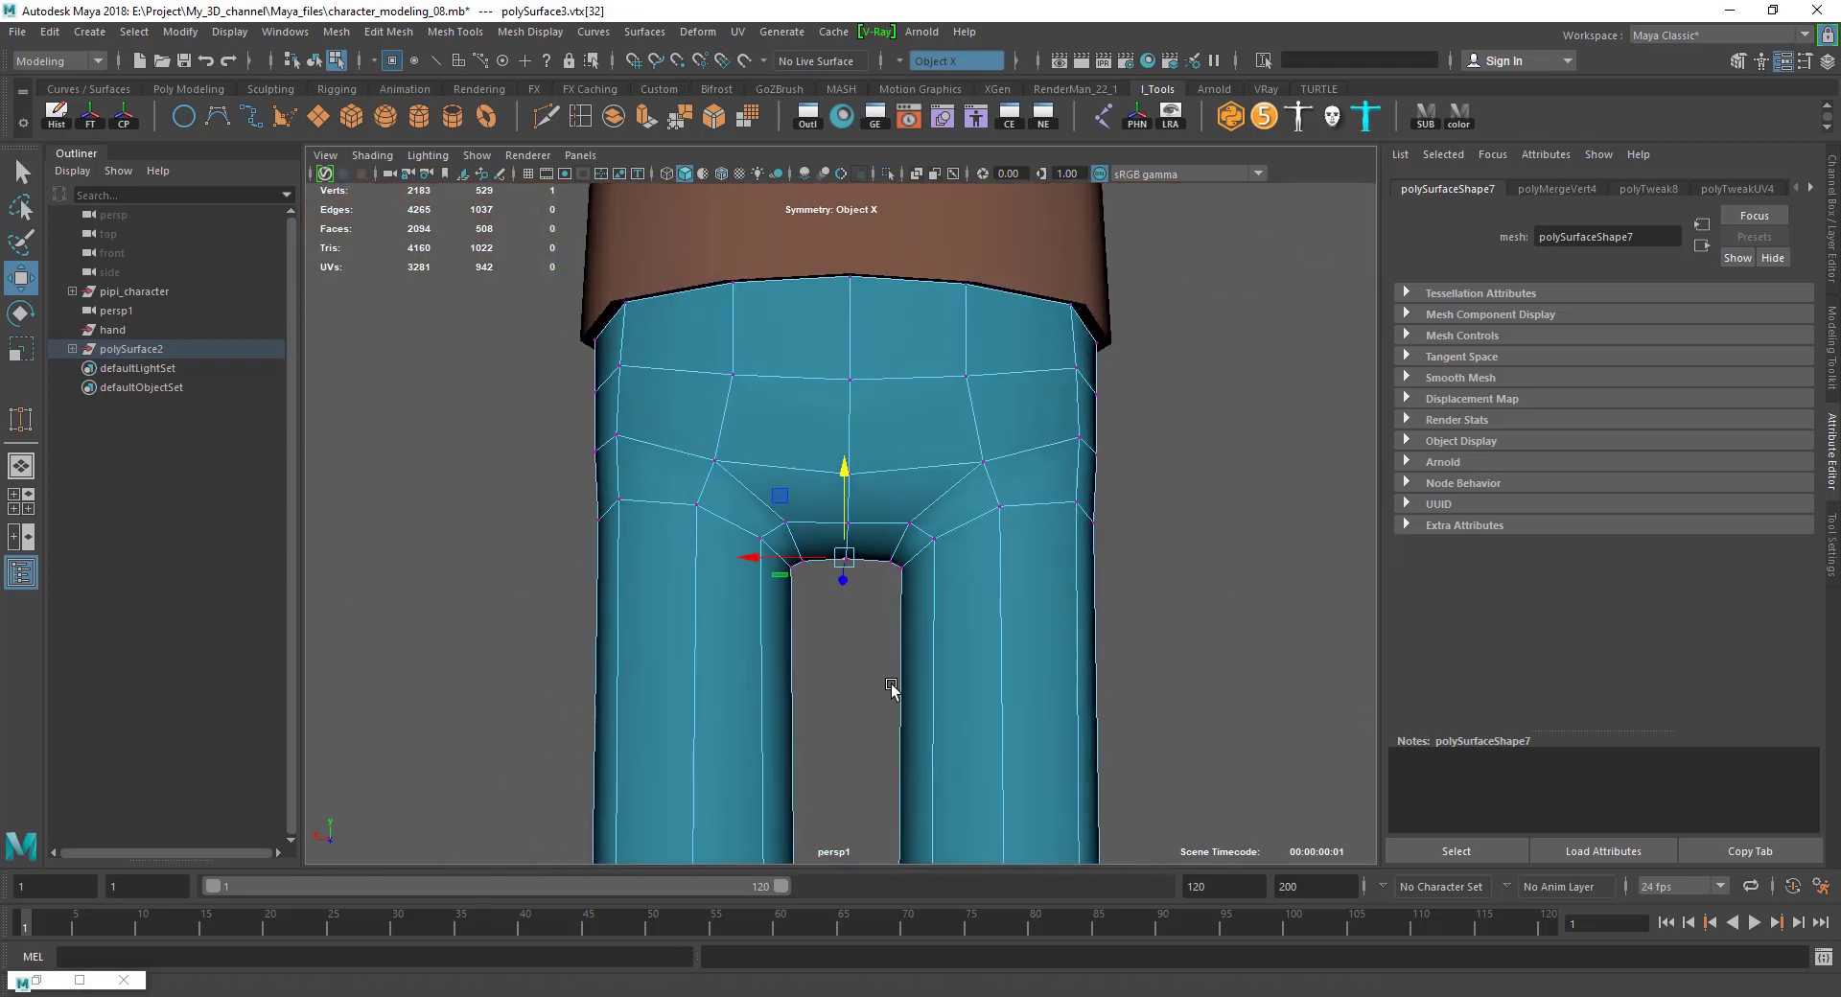
Move a hip-side vertex to flare the upper leg outward.
mouse_move(985, 524)
left_mouse_down("alt")
mouse_move(994, 575)
mouse_move(930, 535)
left_mouse_up("alt")
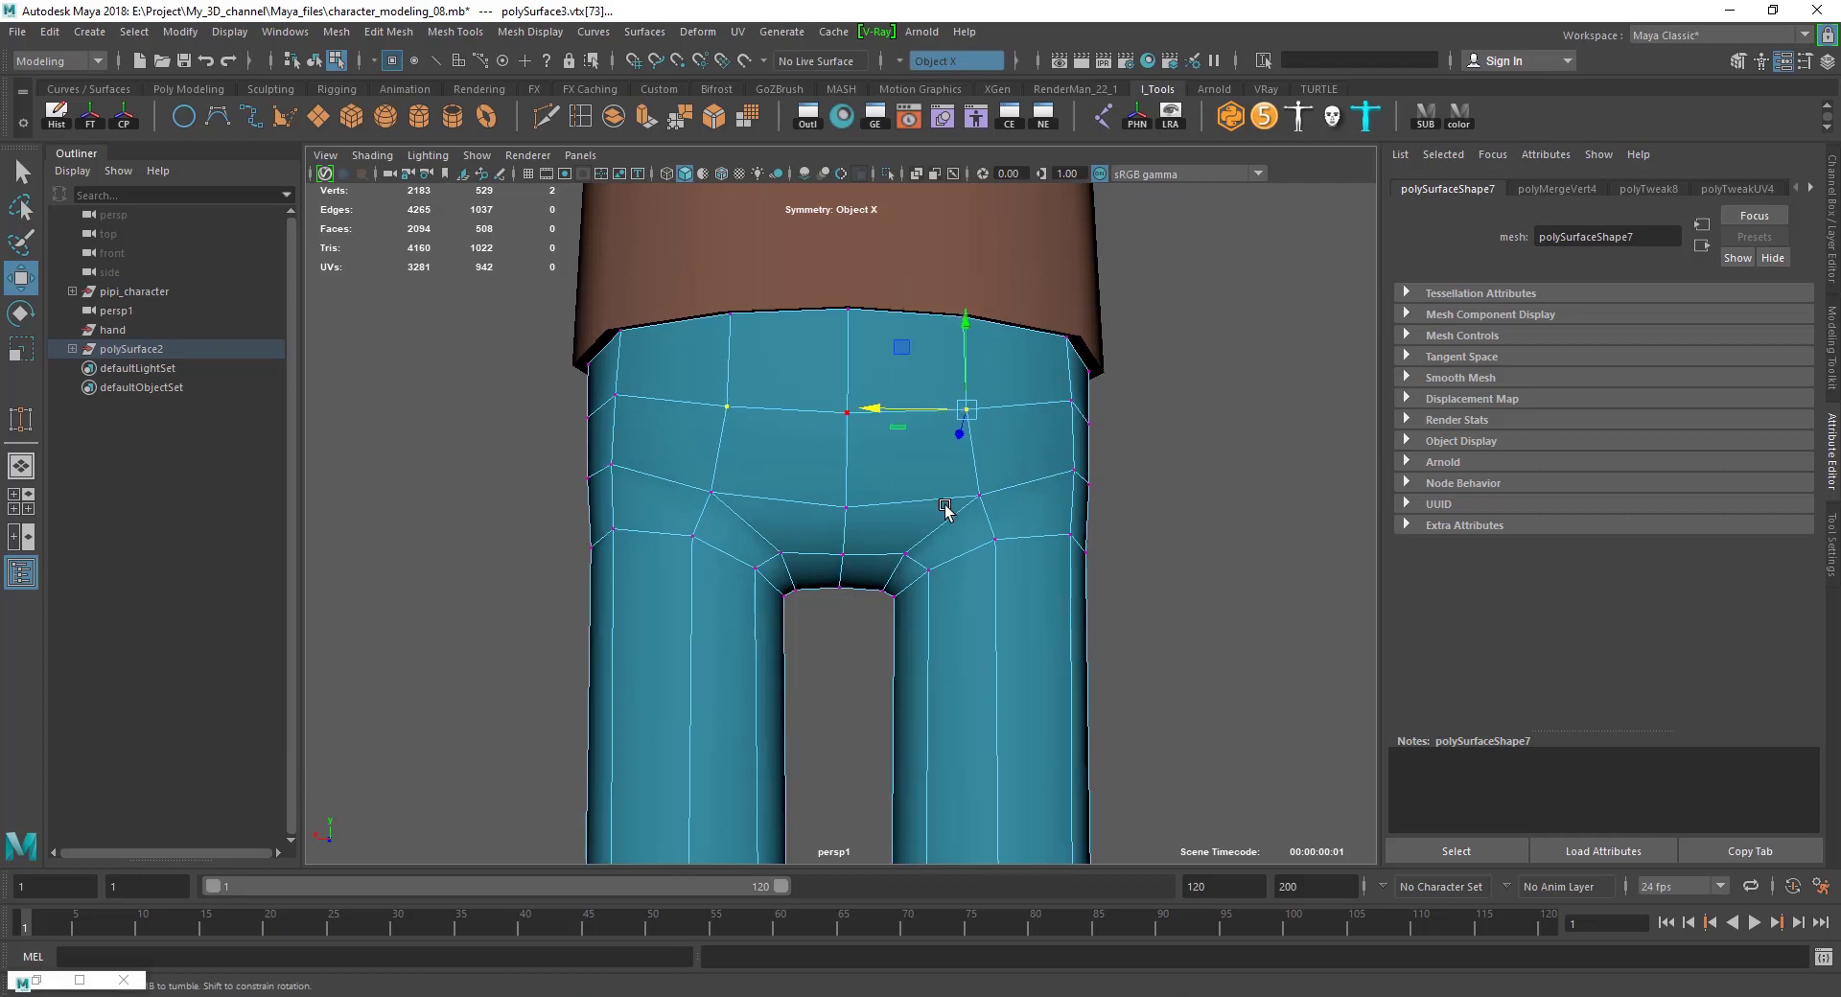
mouse_move(941, 509)
left_mouse_down("alt")
mouse_move(1138, 526)
mouse_move(1113, 506)
mouse_move(912, 575)
mouse_move(657, 608)
mouse_move(720, 587)
left_mouse_up("alt")
left_click(720, 587)
scroll(720, 587, "down", 5)
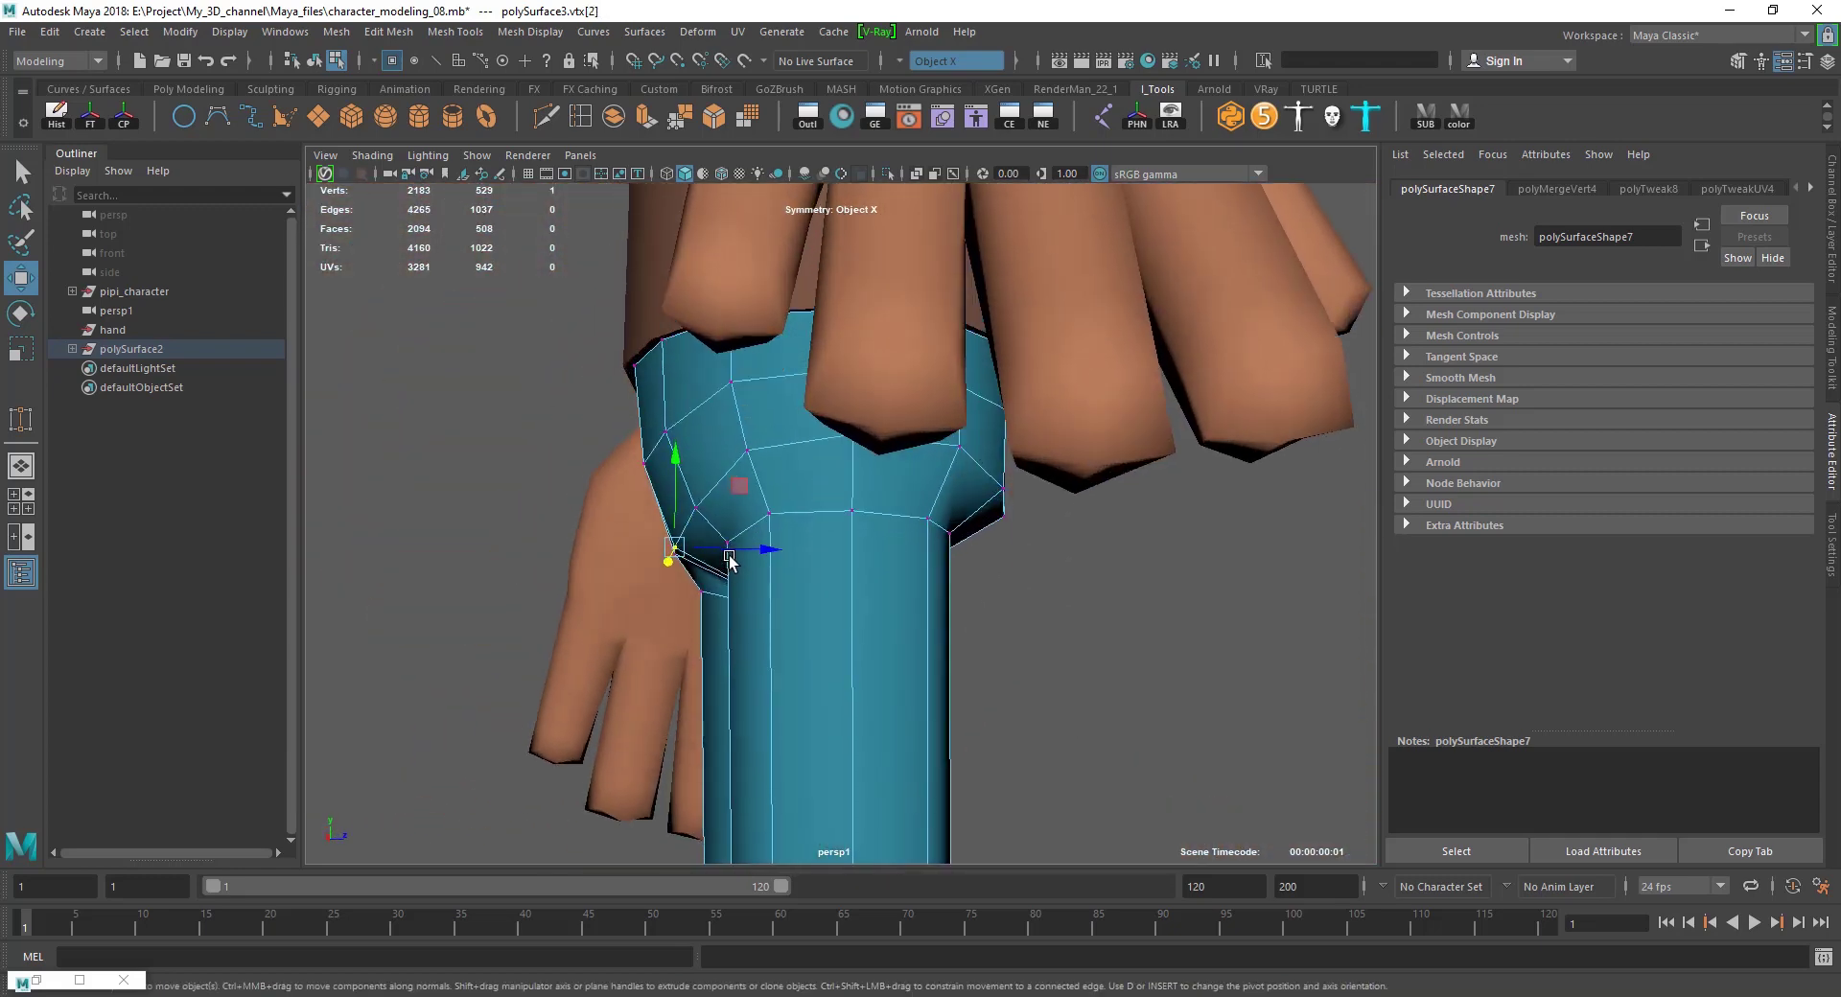
scroll(987, 610, "down", 3)
left_click(988, 609)
Select the trousers object and isolate it on its own.
key("F8")
scroll(877, 560, "down", 2)
mouse_move(878, 560)
left_mouse_down("alt")
mouse_move(1220, 566)
mouse_move(953, 570)
mouse_move(820, 534)
mouse_move(767, 549)
mouse_move(723, 512)
left_mouse_up("alt")
scroll(953, 570, "up", 3)
left_click(897, 575)
left_click(887, 172)
scroll(995, 615, "up", 3)
key("F9")
scroll(719, 547, "up", 2)
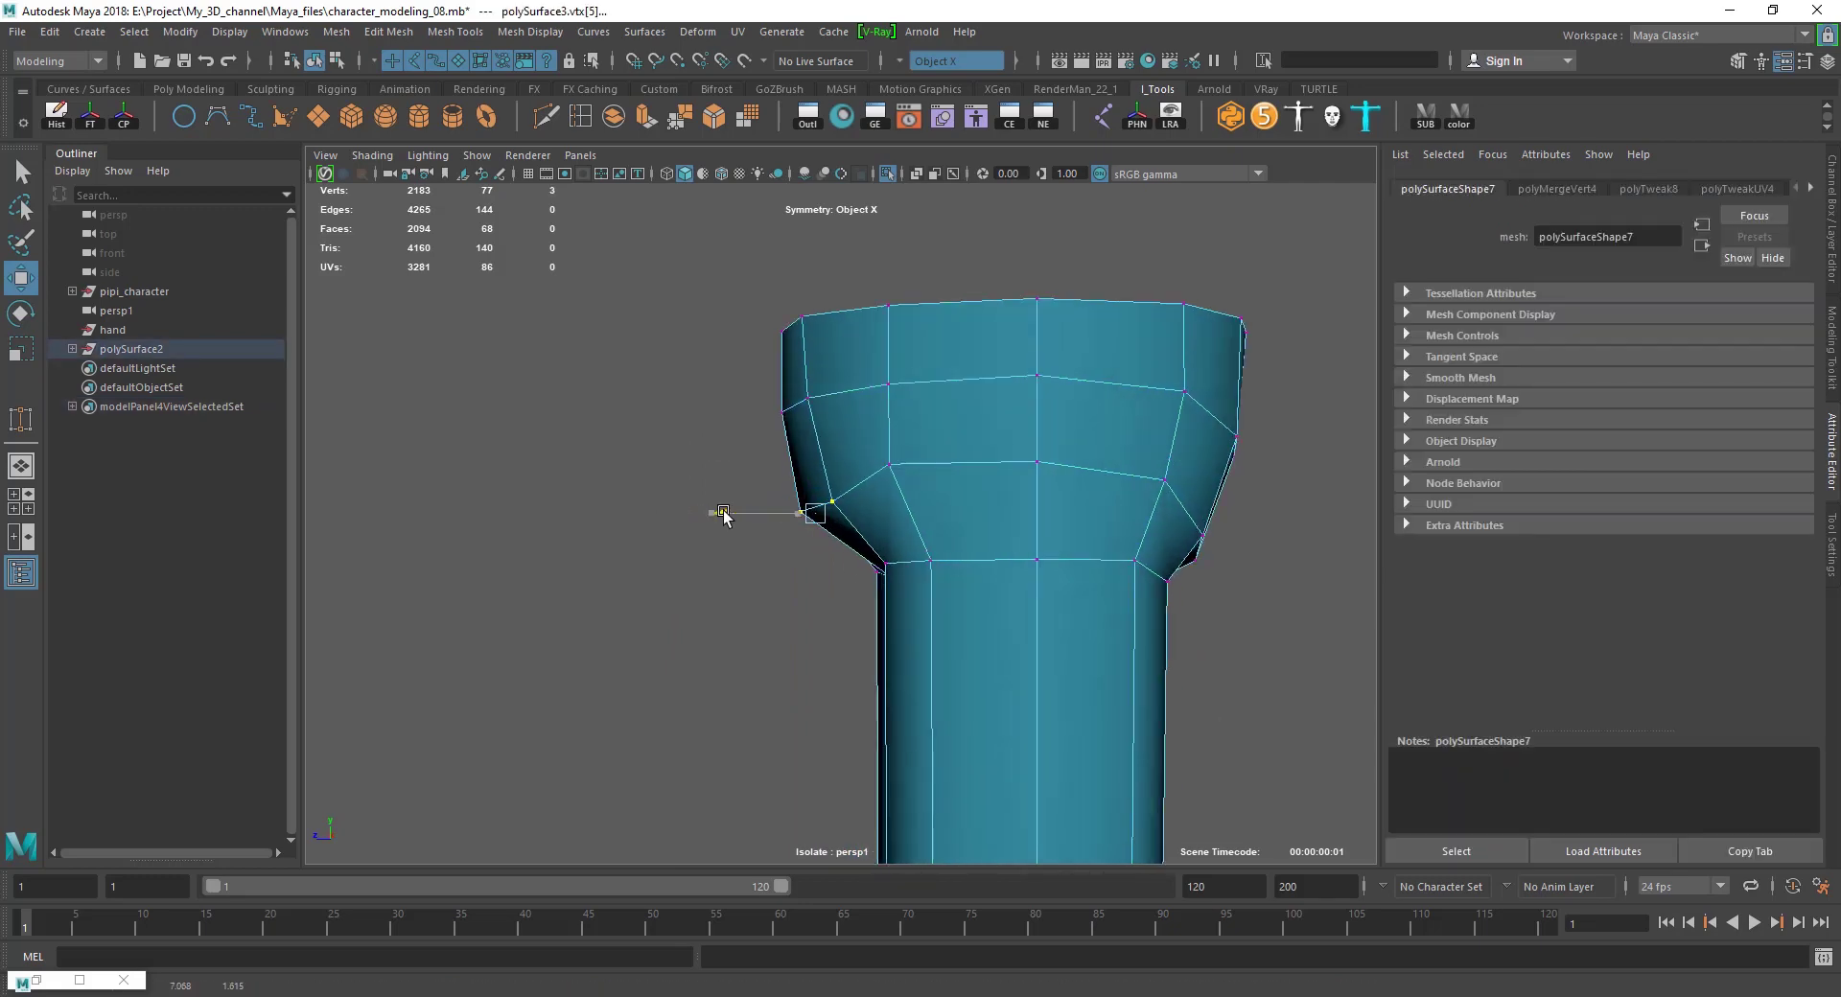
Select and inspect the hip flare vertex from front and side views.
left_click(889, 464)
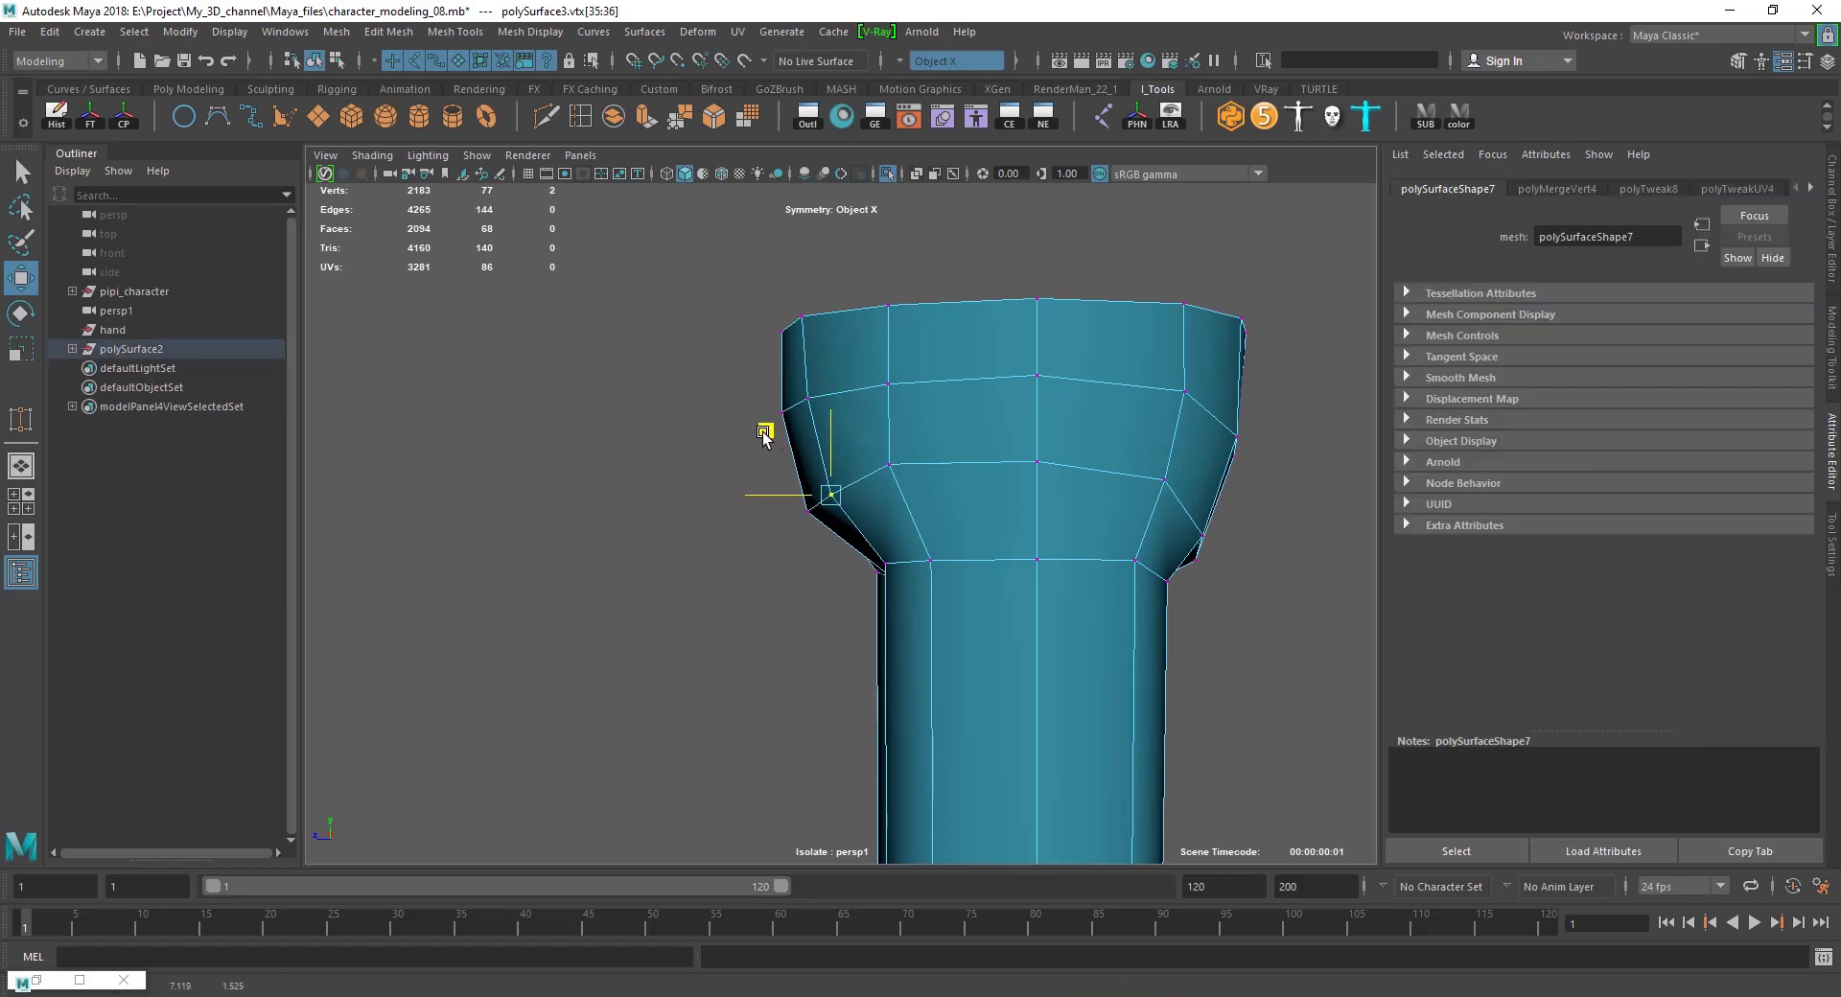
mouse_move(764, 428)
left_mouse_down("alt")
mouse_move(1028, 510)
mouse_move(1056, 546)
mouse_move(793, 558)
mouse_move(821, 551)
mouse_move(838, 472)
mouse_move(998, 588)
mouse_move(1016, 522)
mouse_move(1003, 412)
mouse_move(1002, 427)
left_mouse_up("alt")
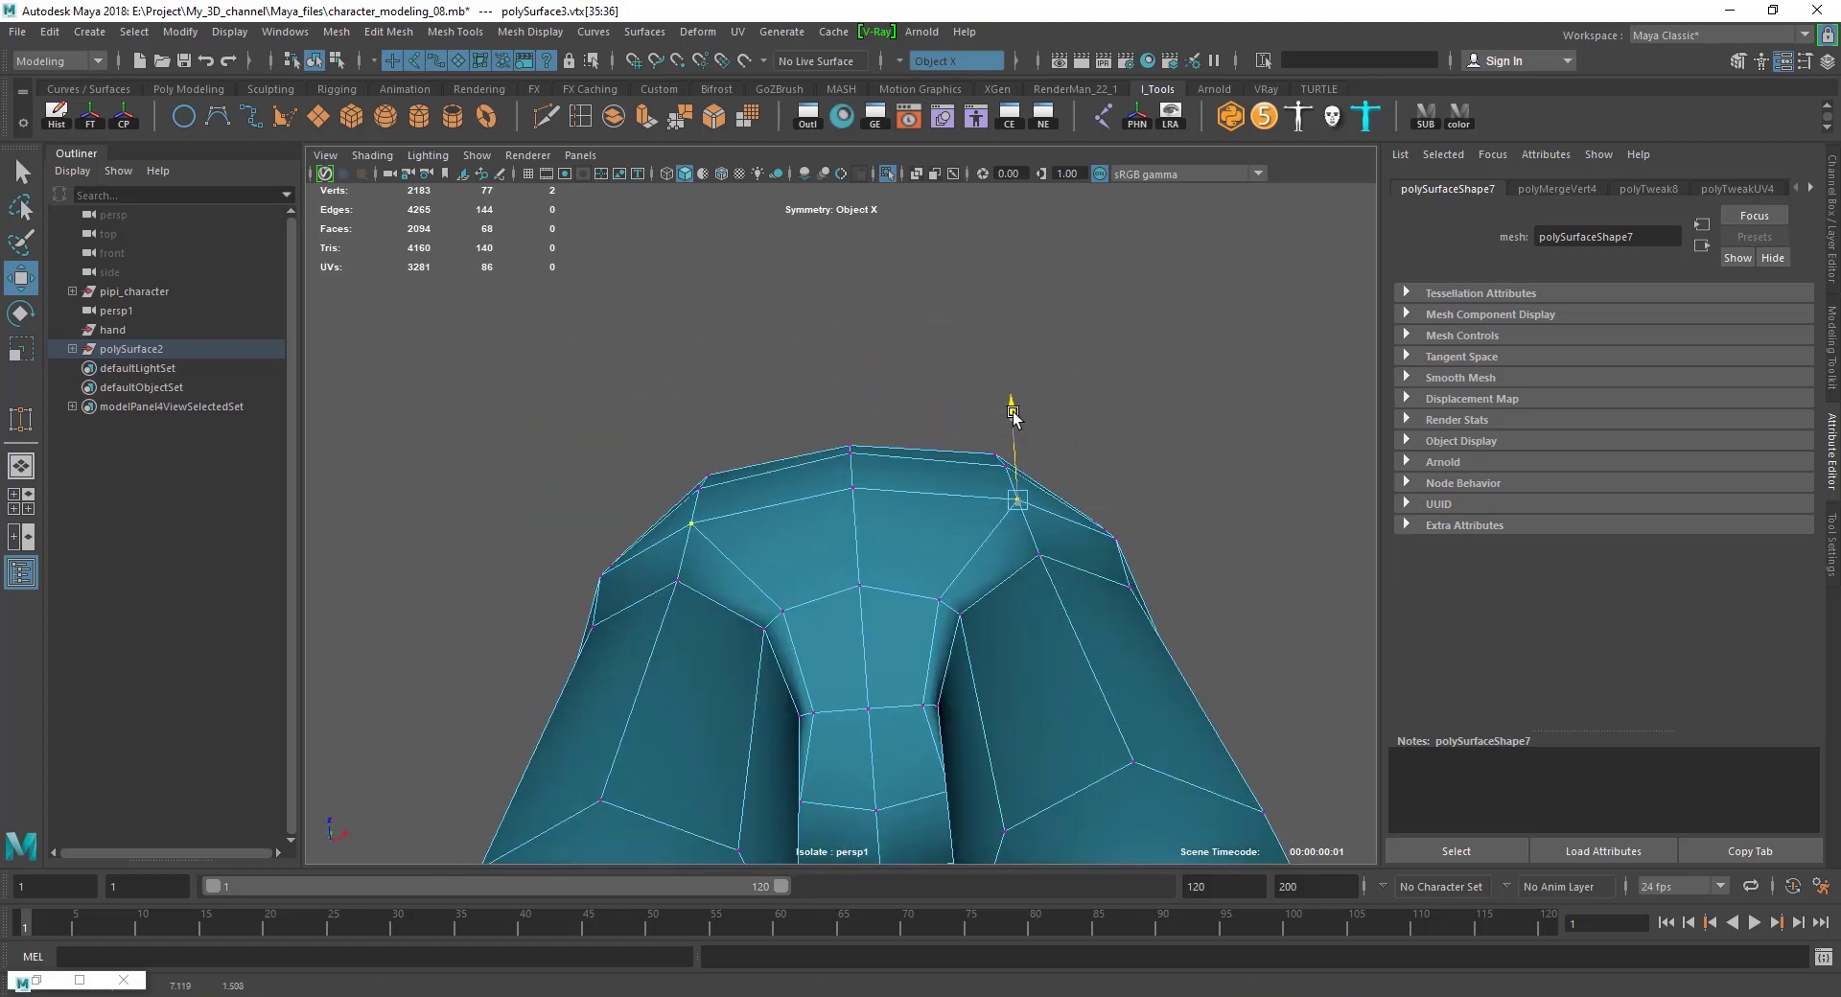
mouse_move(1032, 565)
left_mouse_down("alt")
mouse_move(1061, 710)
mouse_move(921, 566)
mouse_move(1068, 578)
mouse_move(978, 562)
mouse_move(952, 626)
mouse_move(912, 603)
mouse_move(732, 624)
mouse_move(834, 602)
mouse_move(764, 595)
mouse_move(769, 450)
left_mouse_up("alt")
left_click(1068, 578)
left_click(872, 513)
left_click(912, 603)
scroll(920, 616, "down", 10)
scroll(834, 602, "up", 5)
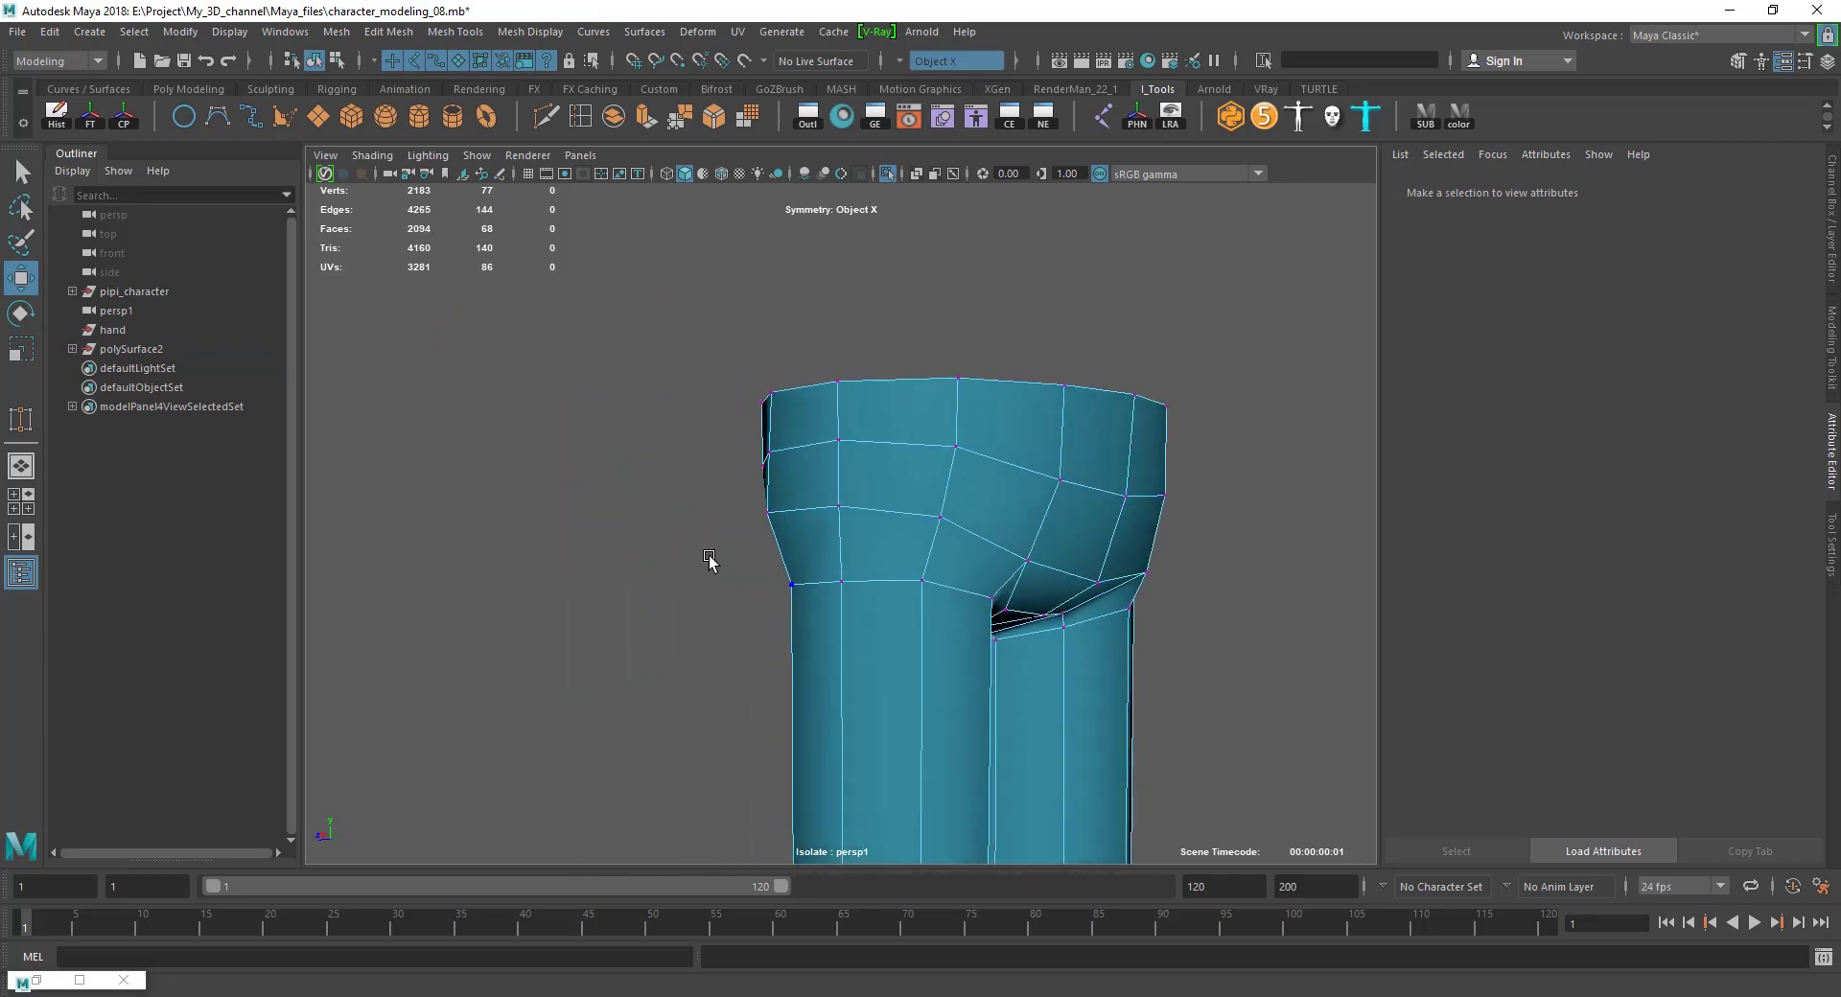
Select two waist vertices, then reselect the trousers object.
left_click(769, 451)
left_click(808, 516)
left_click_drag(822, 534, 752, 508, "alt")
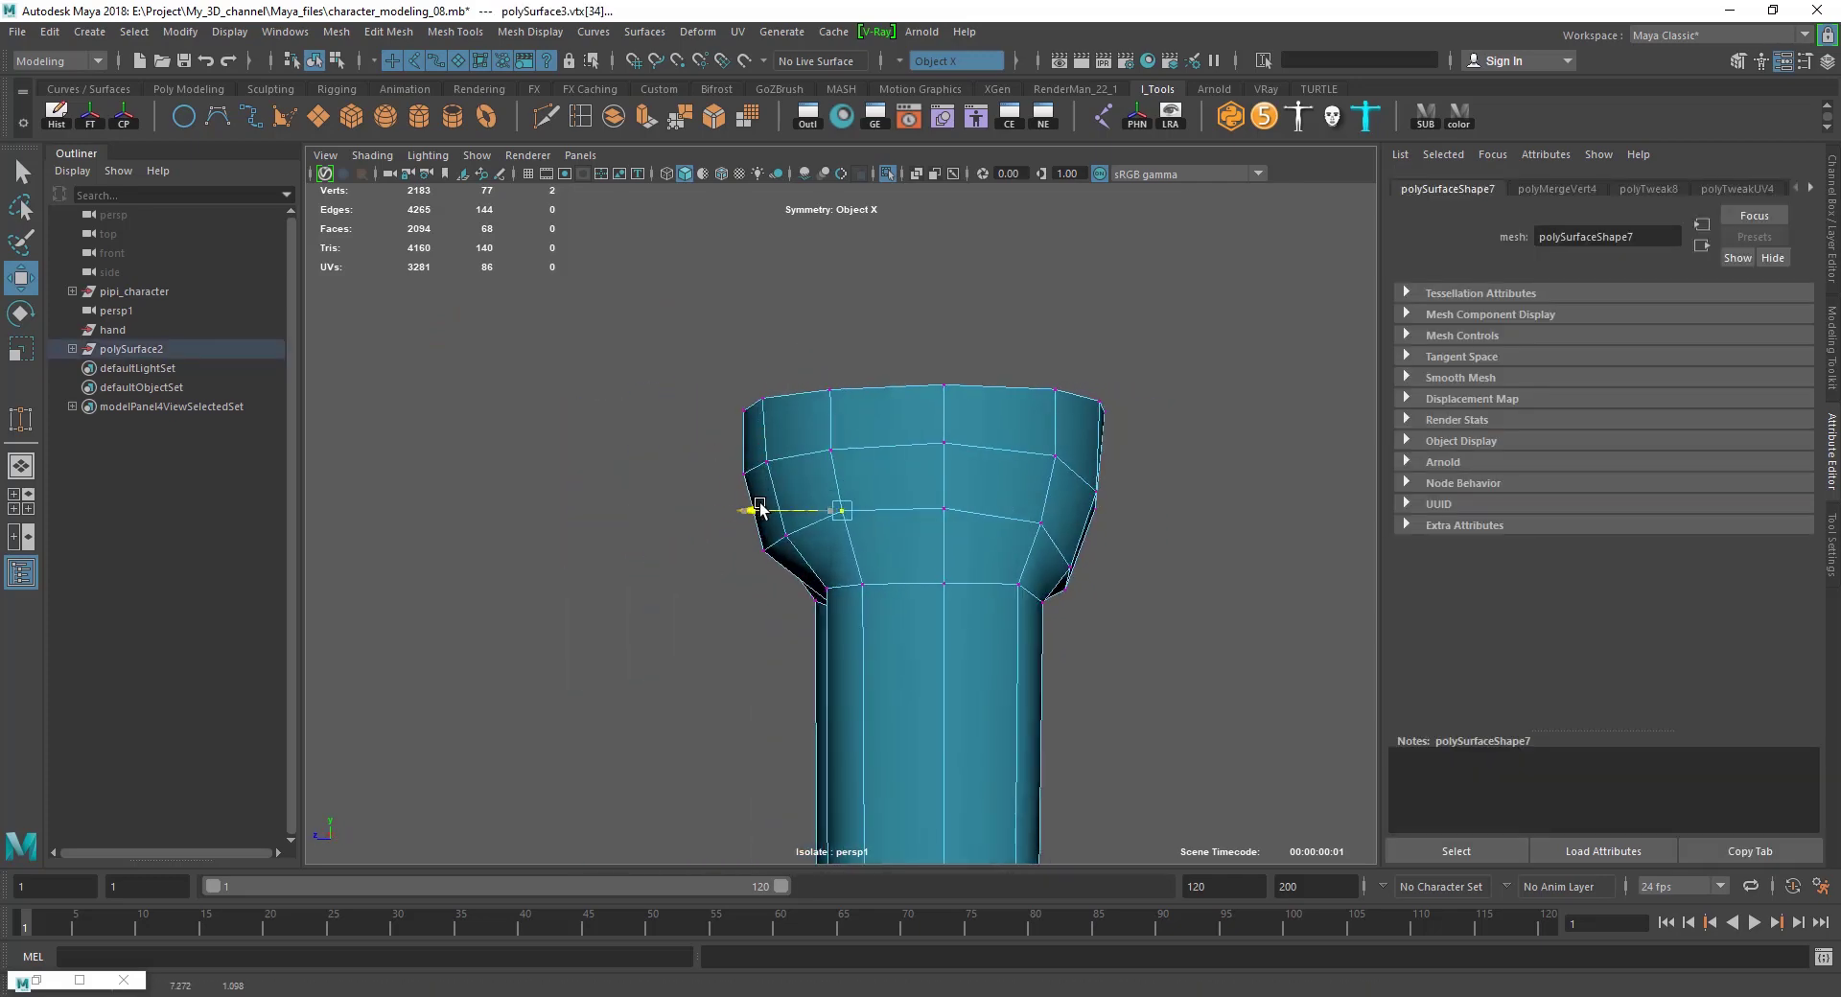
key("F8")
left_click(945, 527)
mouse_move(945, 527)
left_mouse_down("alt")
mouse_move(1036, 650)
mouse_move(1167, 559)
mouse_move(1657, 559)
mouse_move(1118, 554)
left_mouse_up("alt")
scroll(1035, 599, "down", 5)
left_click(958, 645)
scroll(969, 563, "up", 3)
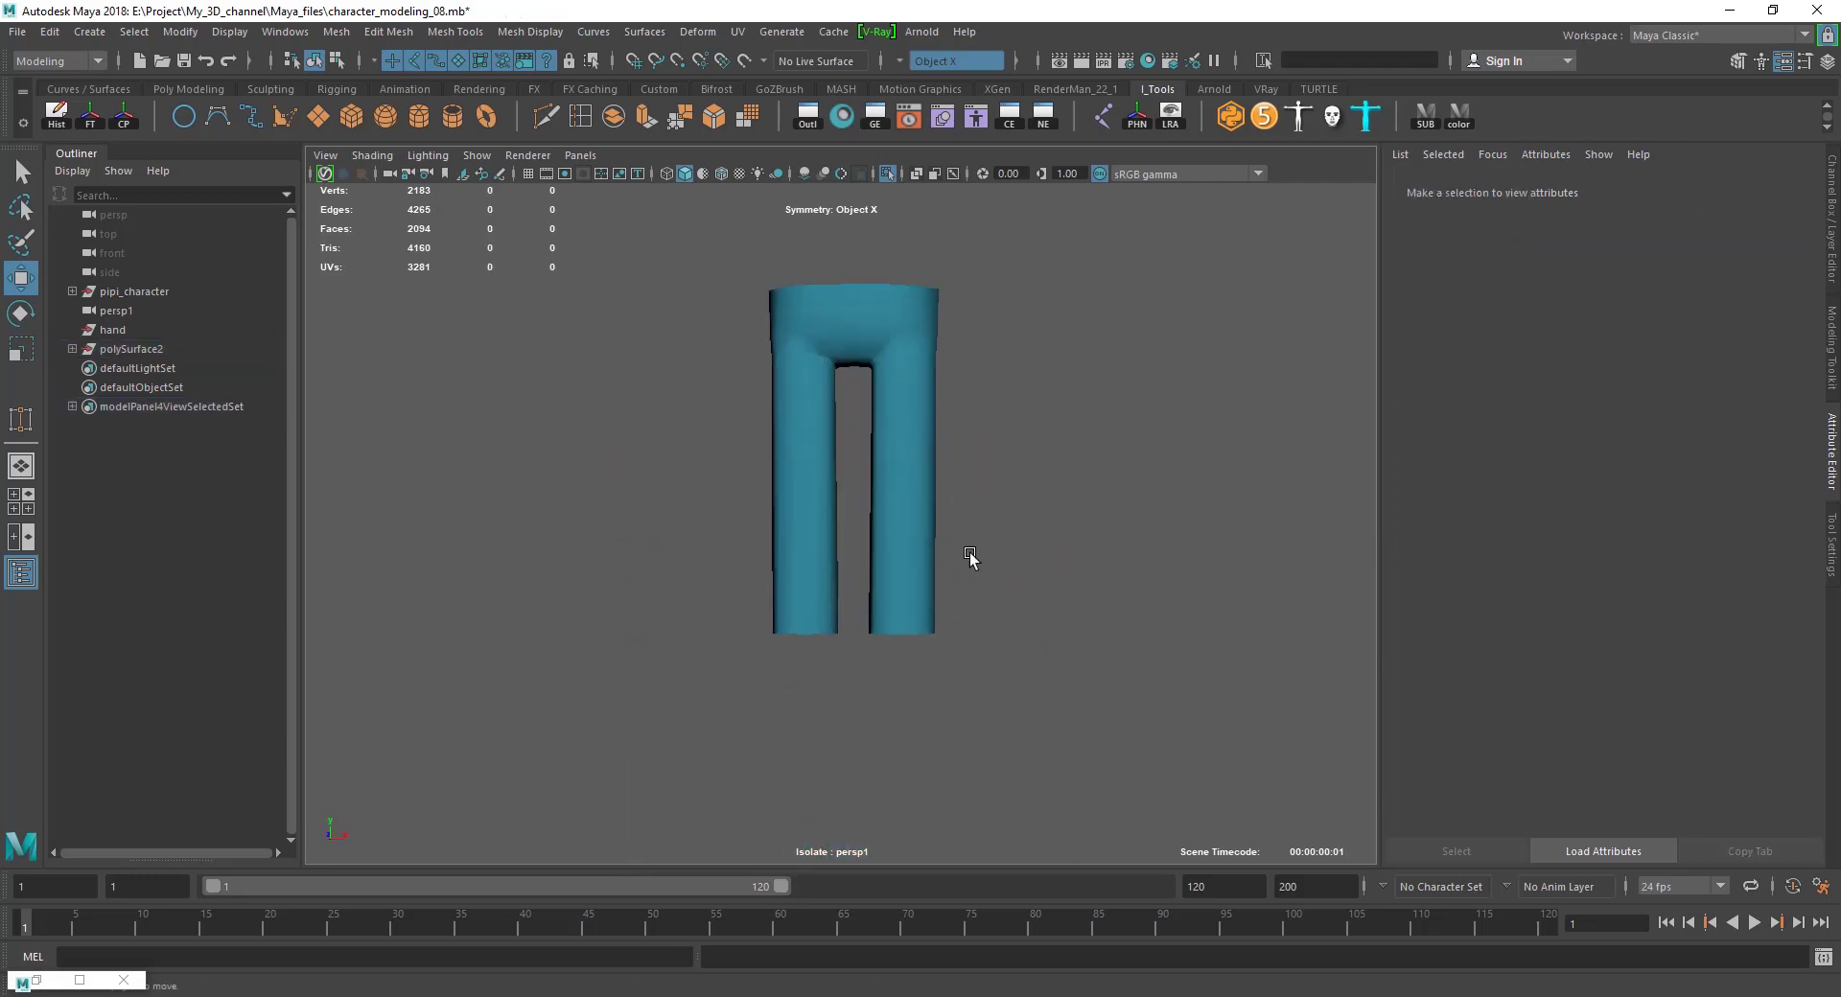
scroll(895, 485, "up", 2)
left_click(896, 485)
scroll(883, 480, "up", 2)
scroll(873, 470, "up", 3)
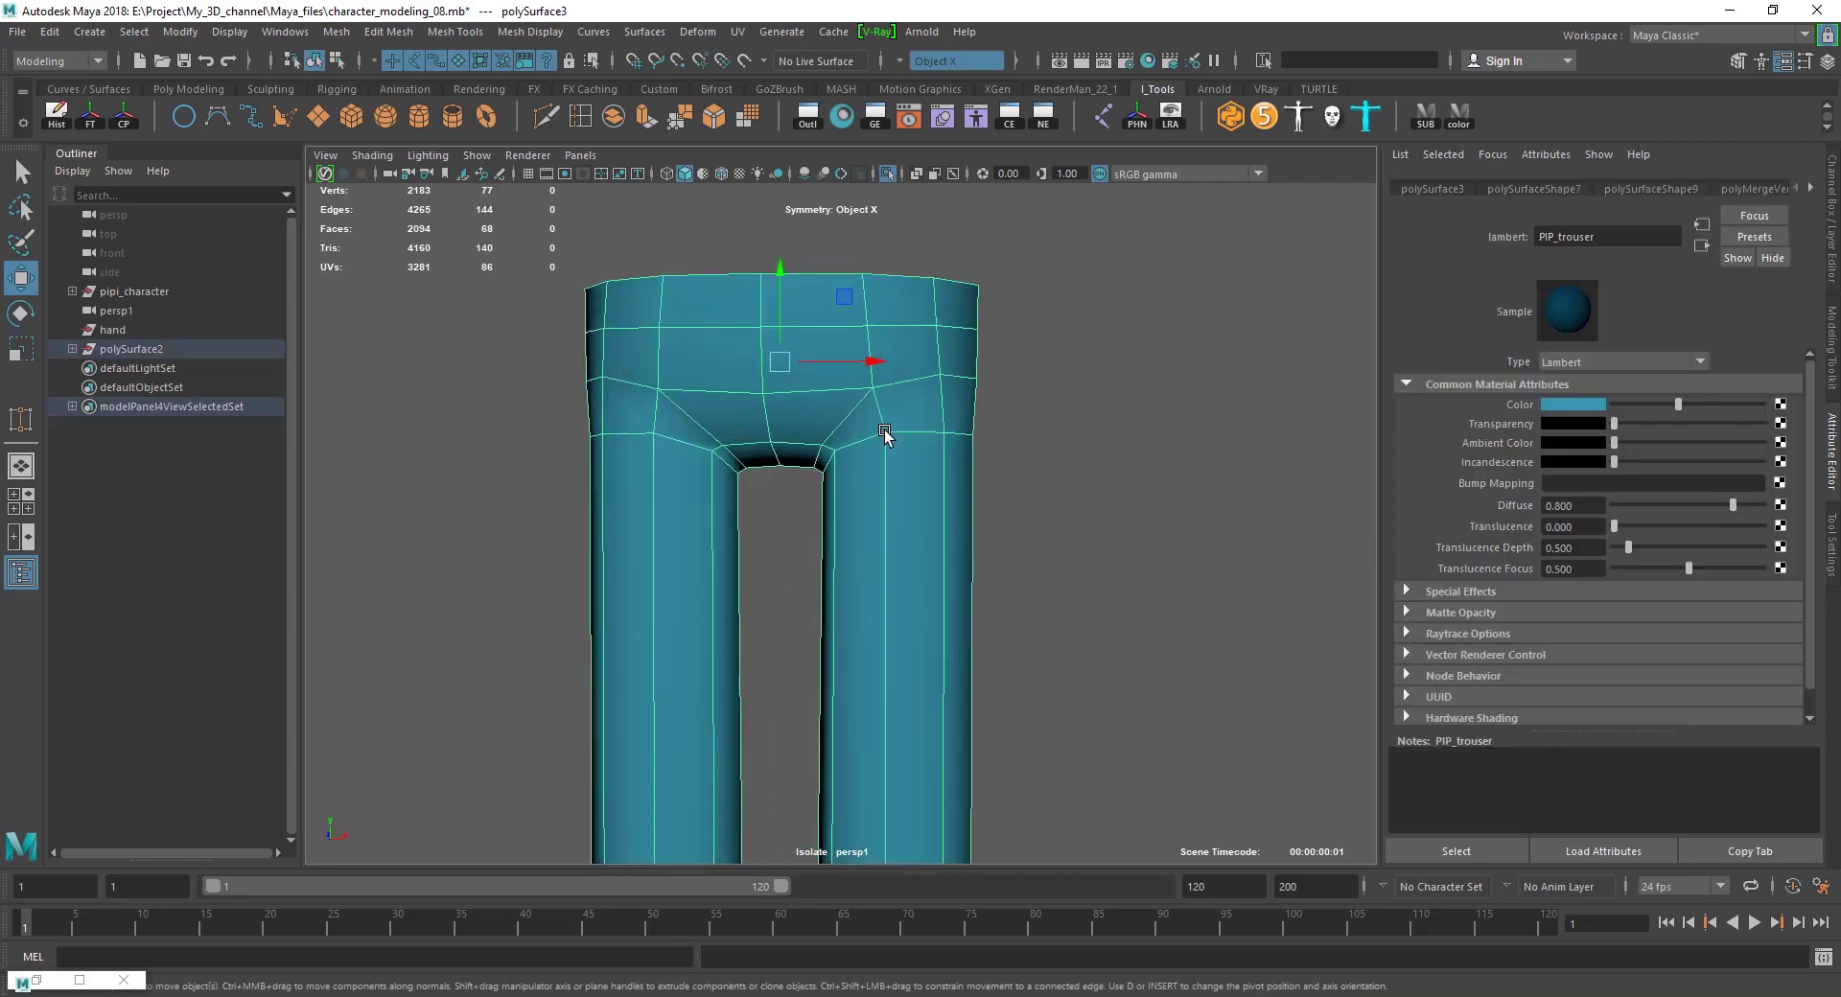
Slide the vertex beside the crotch upward along the surface.
key("F9")
left_click(941, 384)
scroll(864, 466, "up", 3)
left_click(886, 435)
left_click_drag(895, 412, 892, 345)
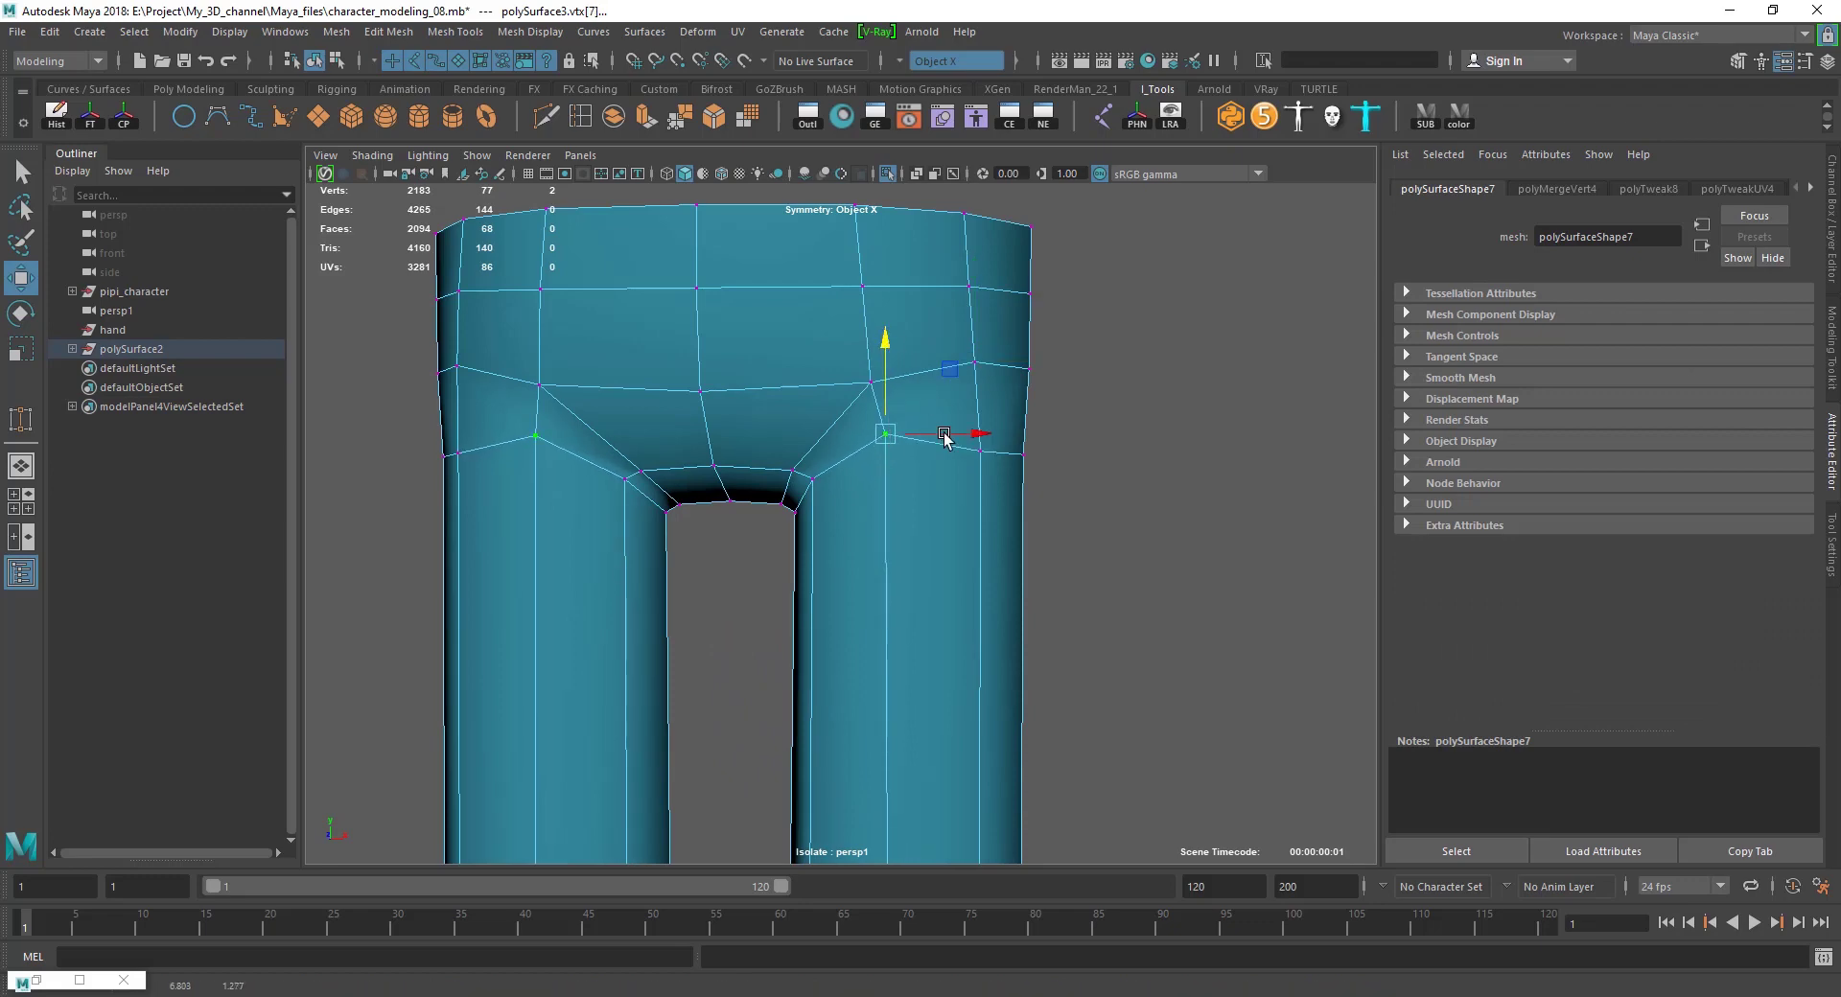
mouse_move(991, 447)
left_mouse_down()
mouse_move(983, 357)
mouse_move(1023, 336)
mouse_move(998, 497)
mouse_move(760, 494)
left_mouse_up()
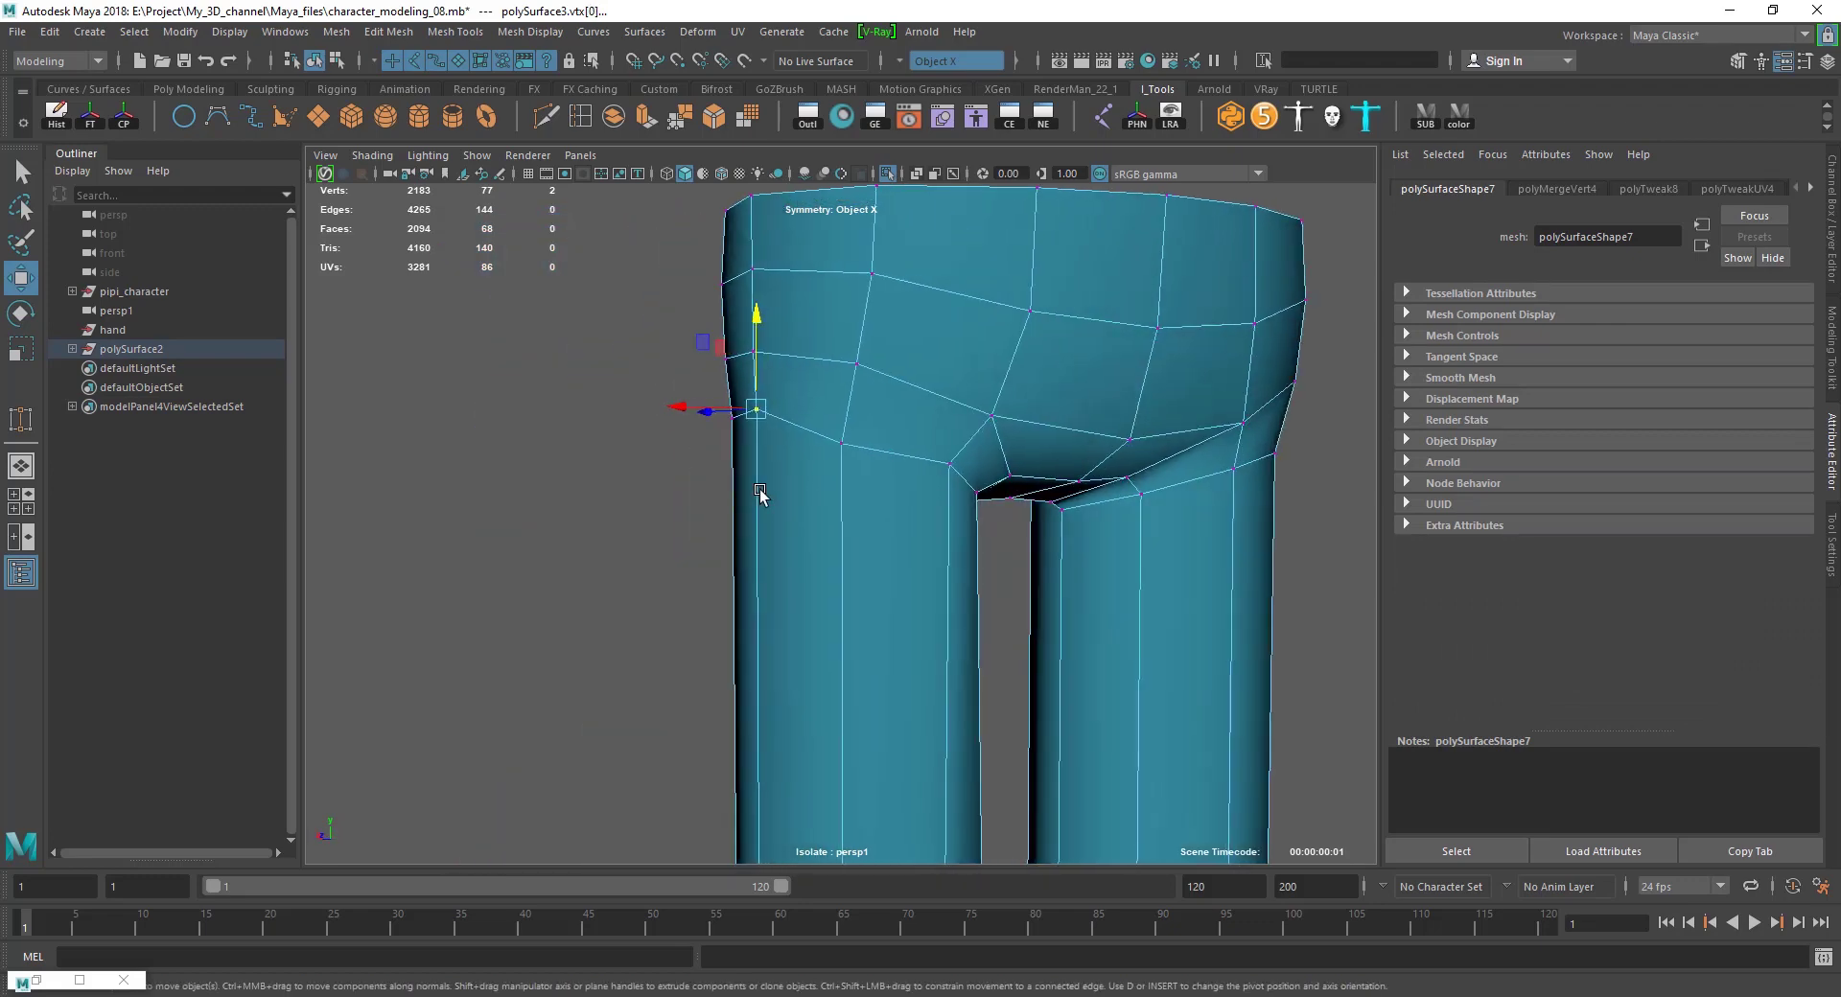
Pull the crotch vertex upward and check both legs from the front.
left_click(1010, 475)
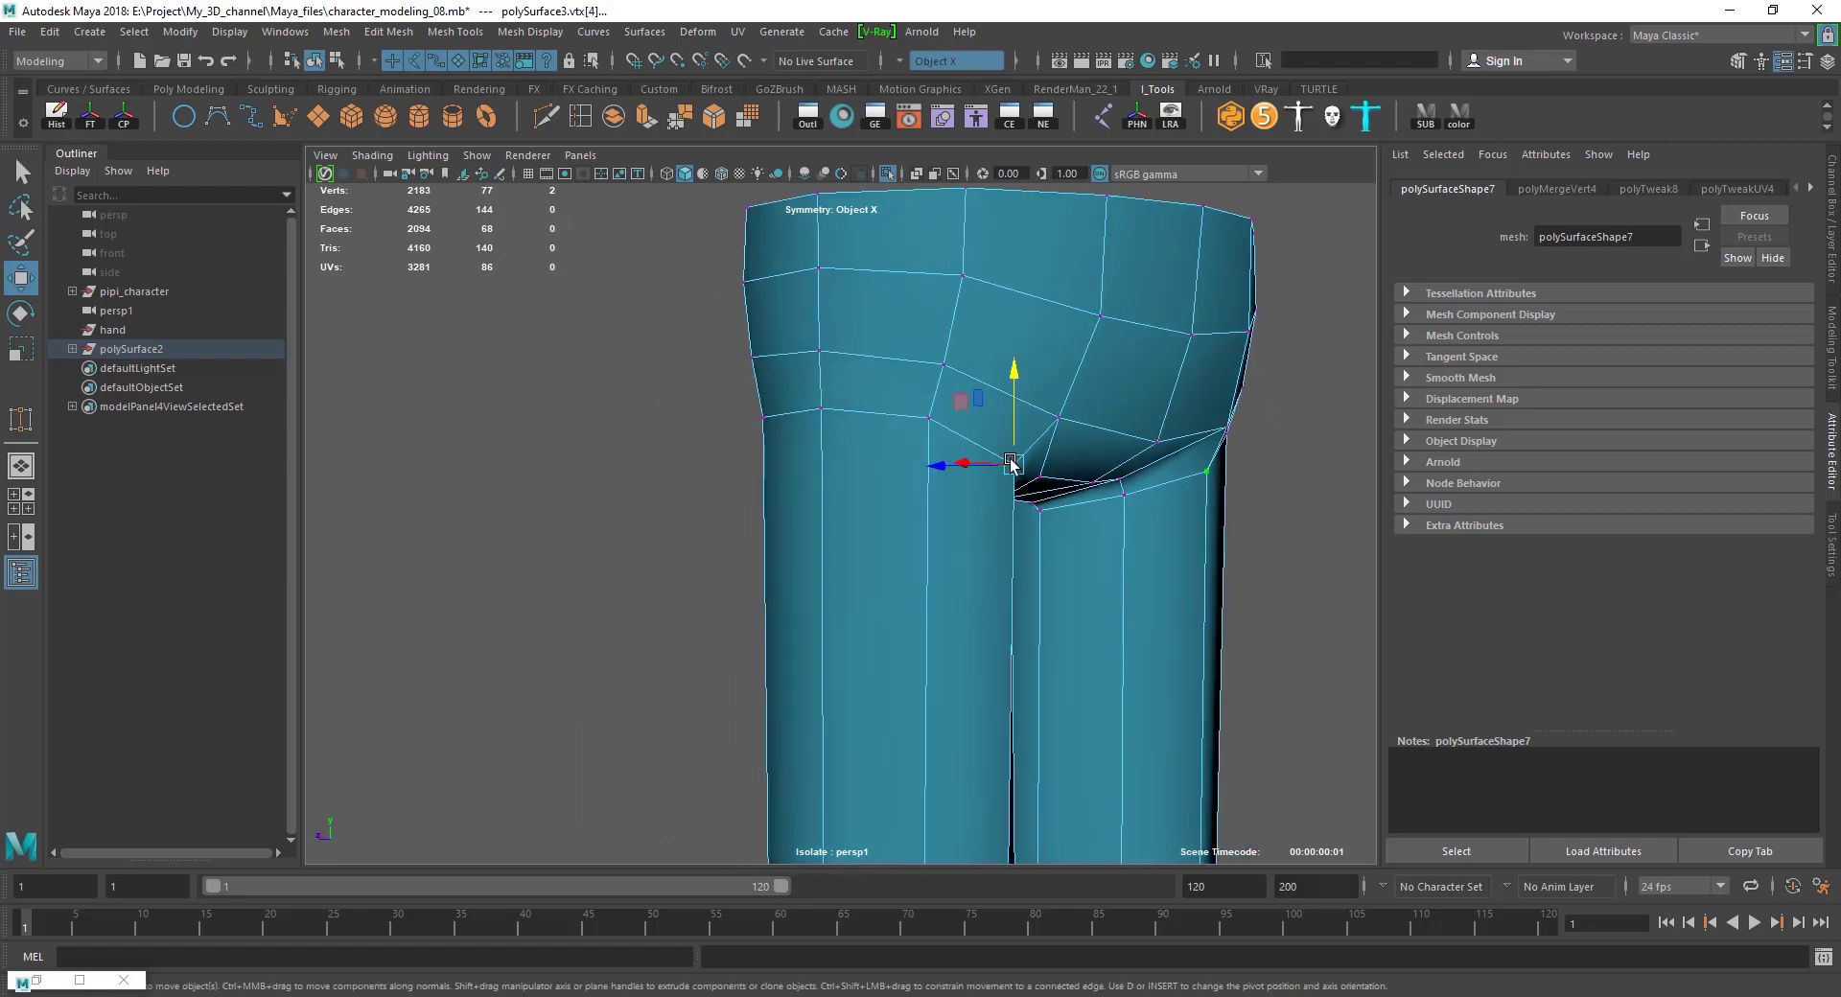
left_click_drag(1019, 464, 1007, 393)
scroll(1006, 393, "down", 3)
left_click_drag(911, 496, 1107, 496, "alt")
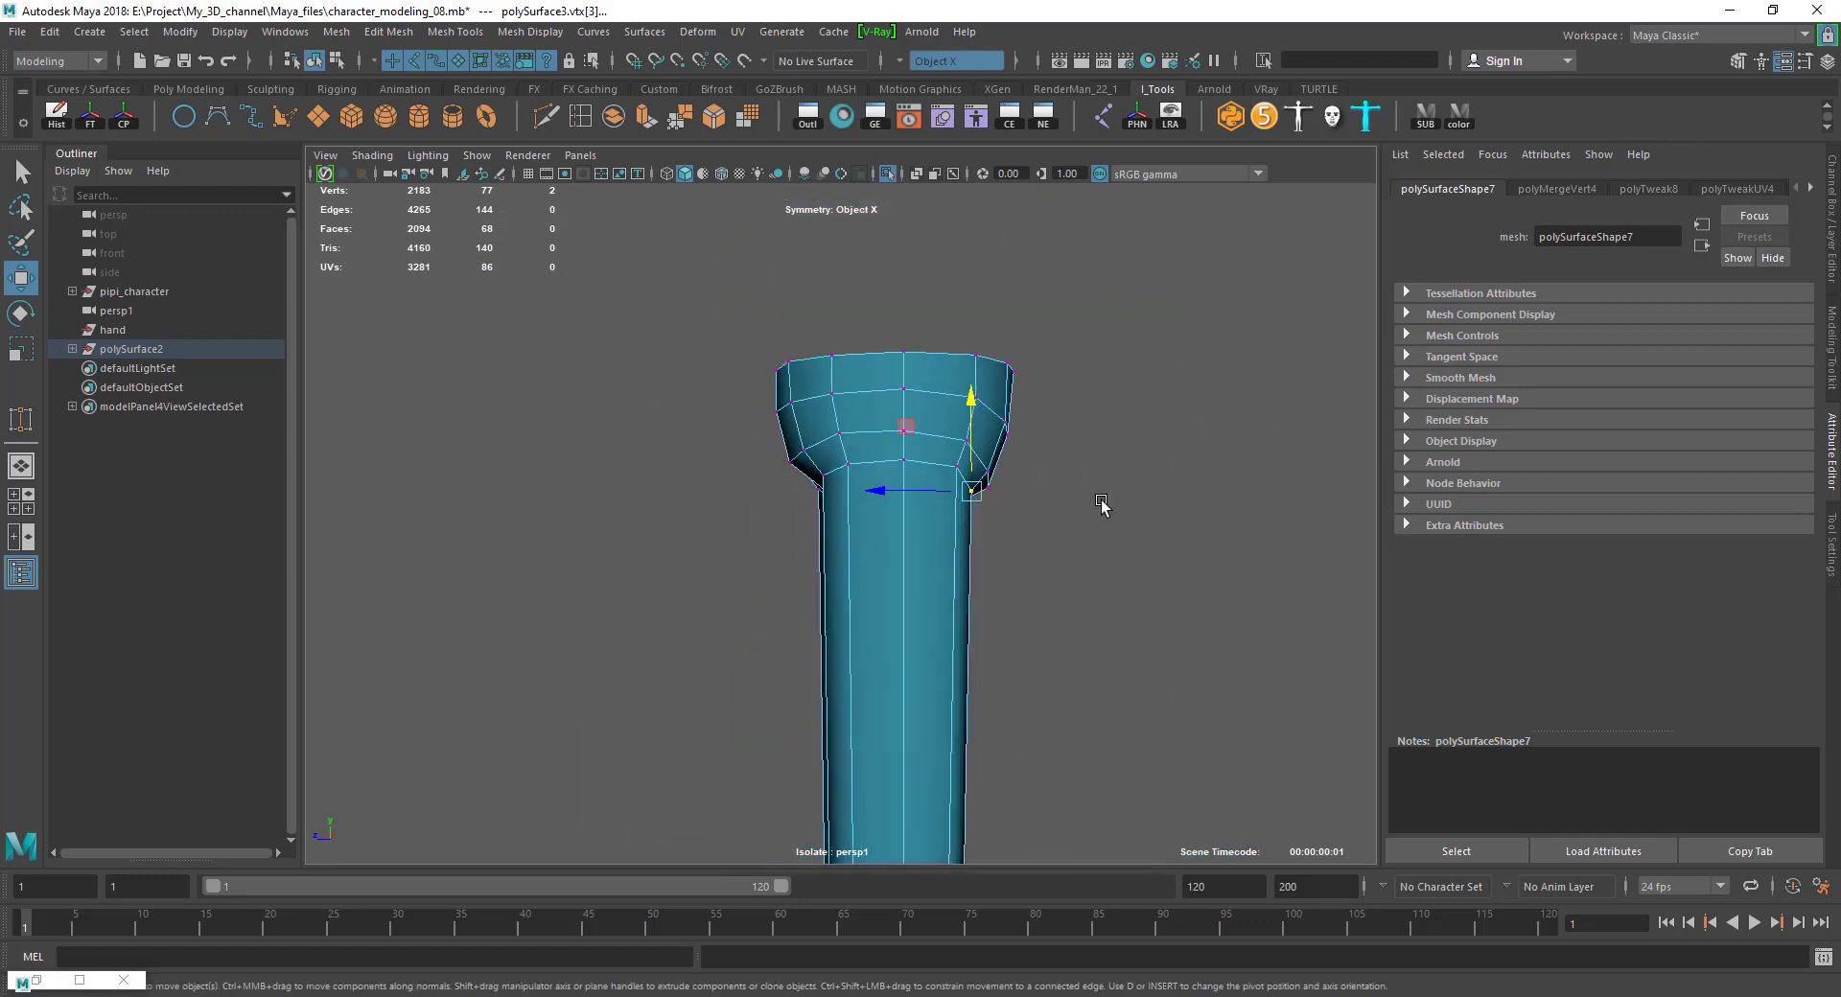
left_click(1101, 505)
scroll(937, 554, "down", 3)
left_click_drag(937, 554, 1154, 554, "alt")
scroll(935, 555, "up", 1)
scroll(937, 554, "up", 2)
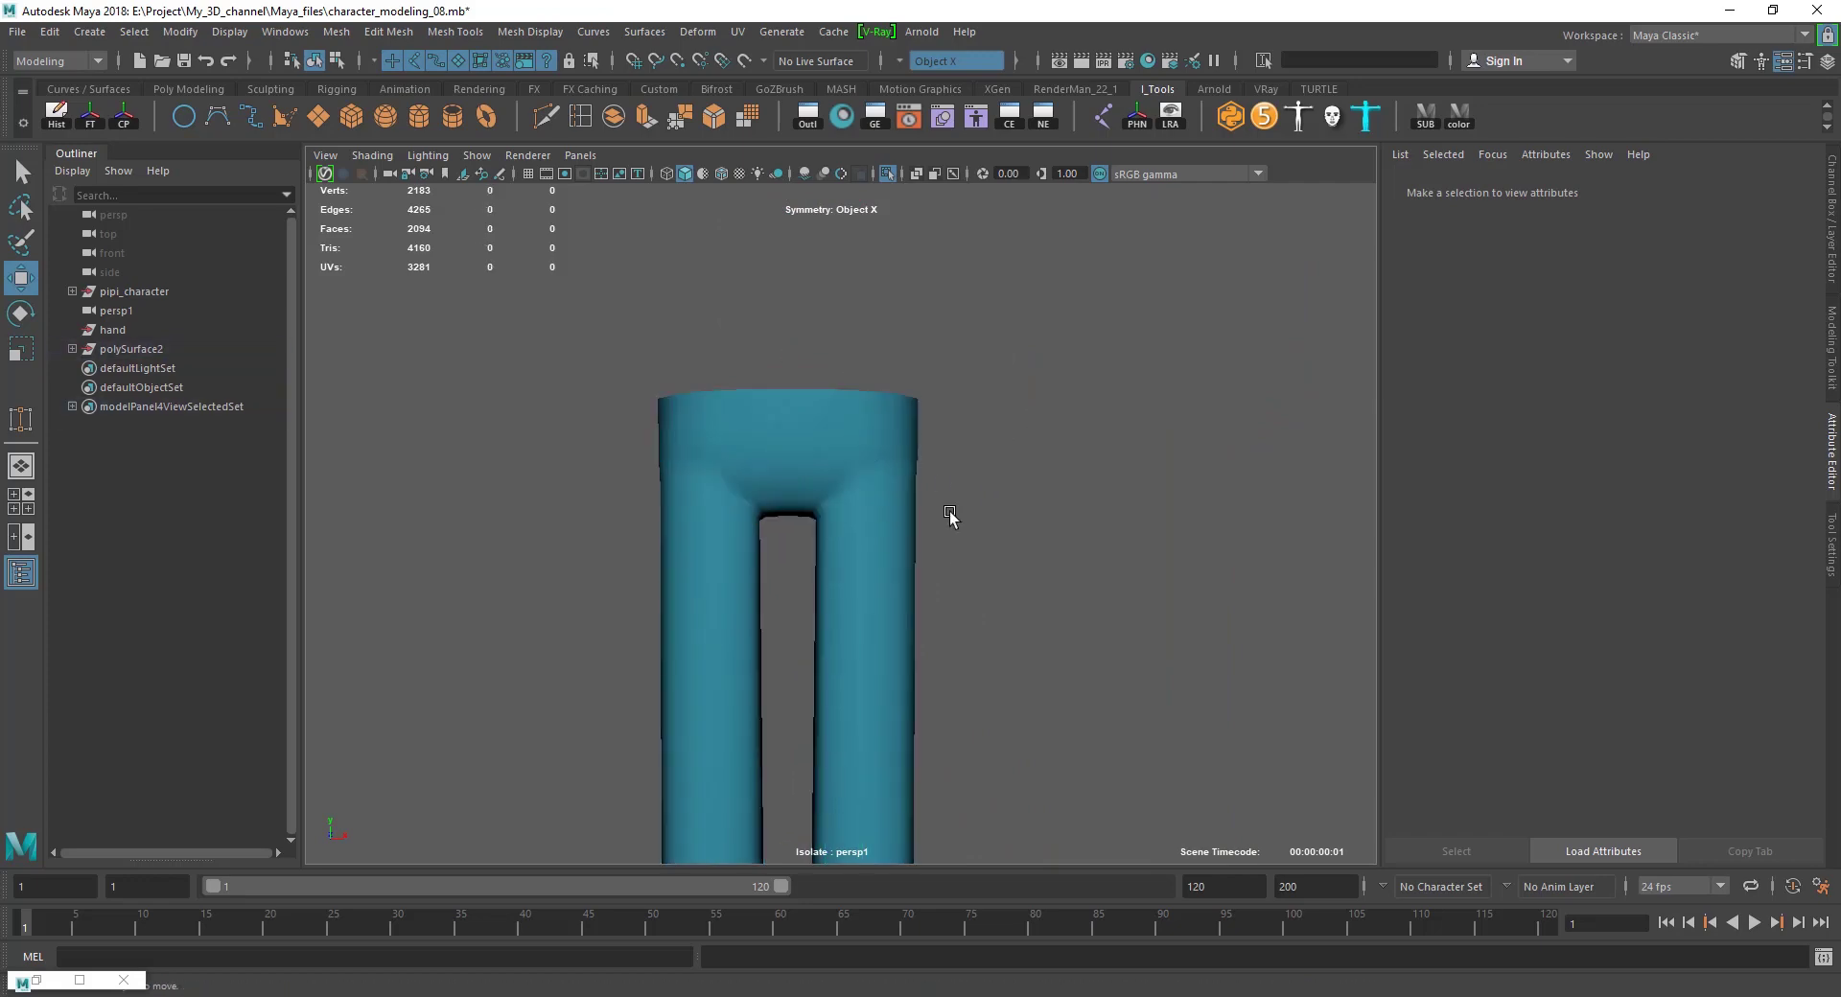
key("F8")
Cut a new edge loop near the top of the trouser legs with Multi-Cut.
right_click_drag(912, 463, 779, 458, "shift")
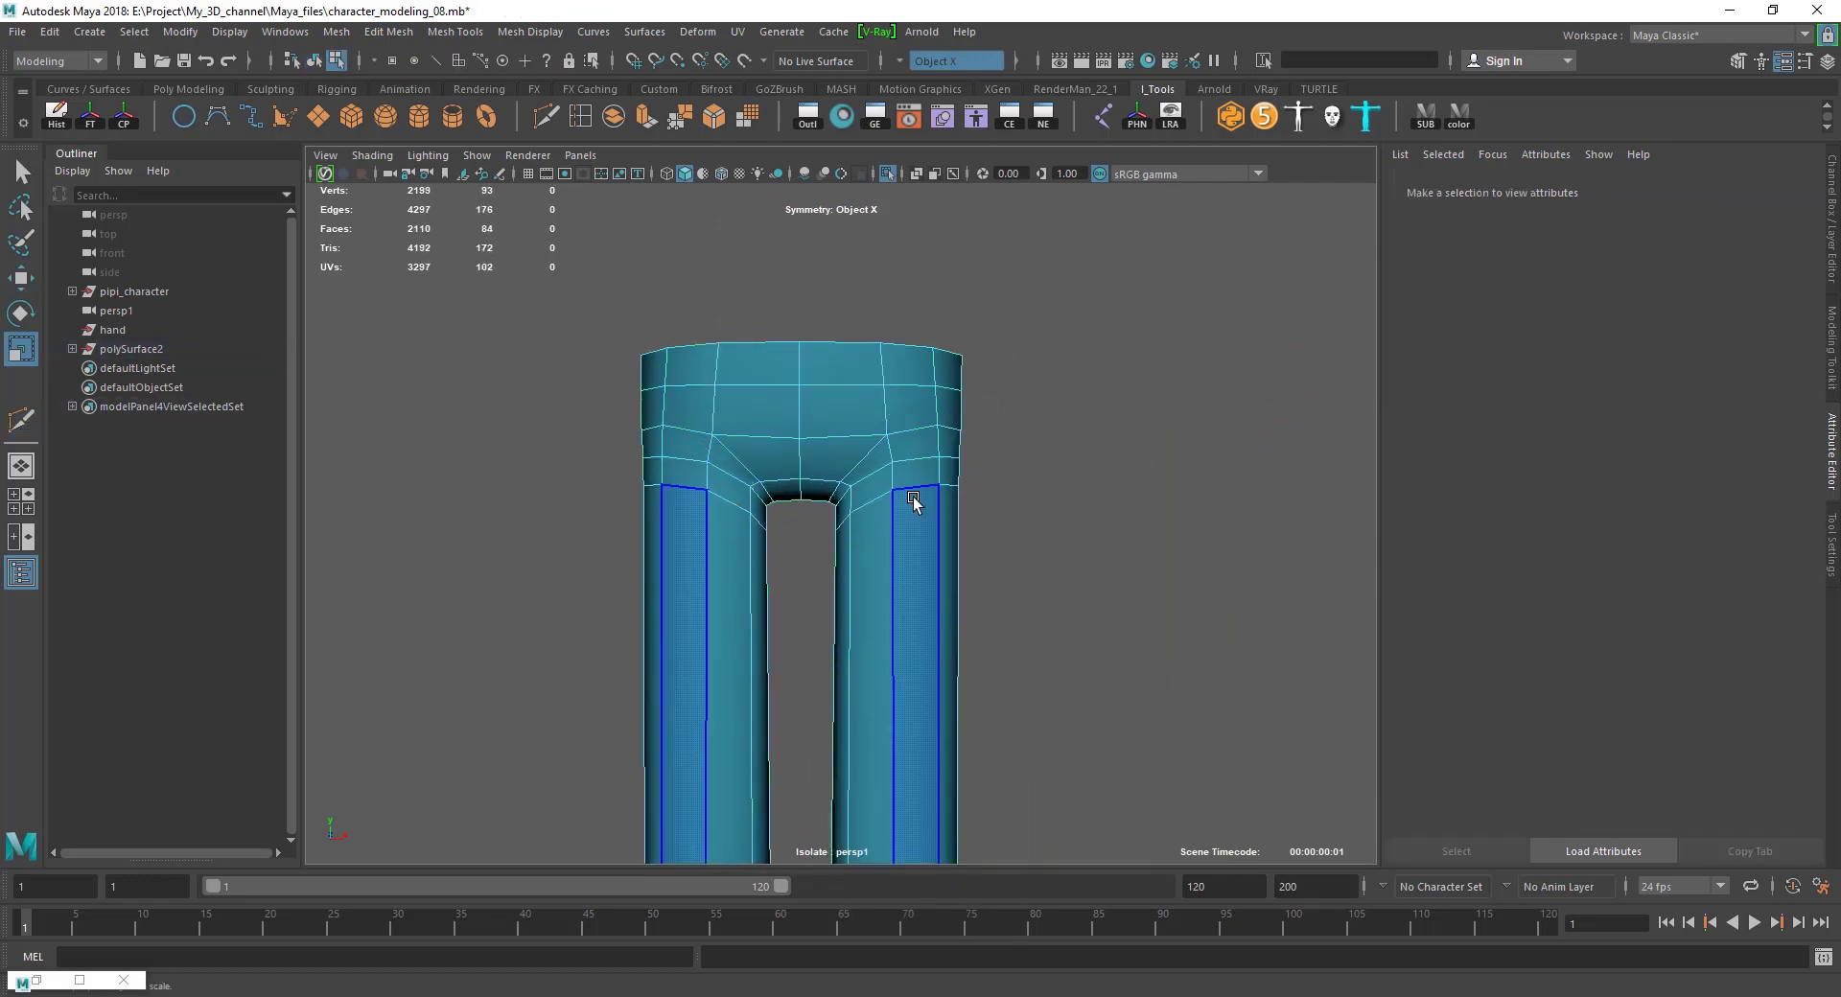
double_click(913, 493)
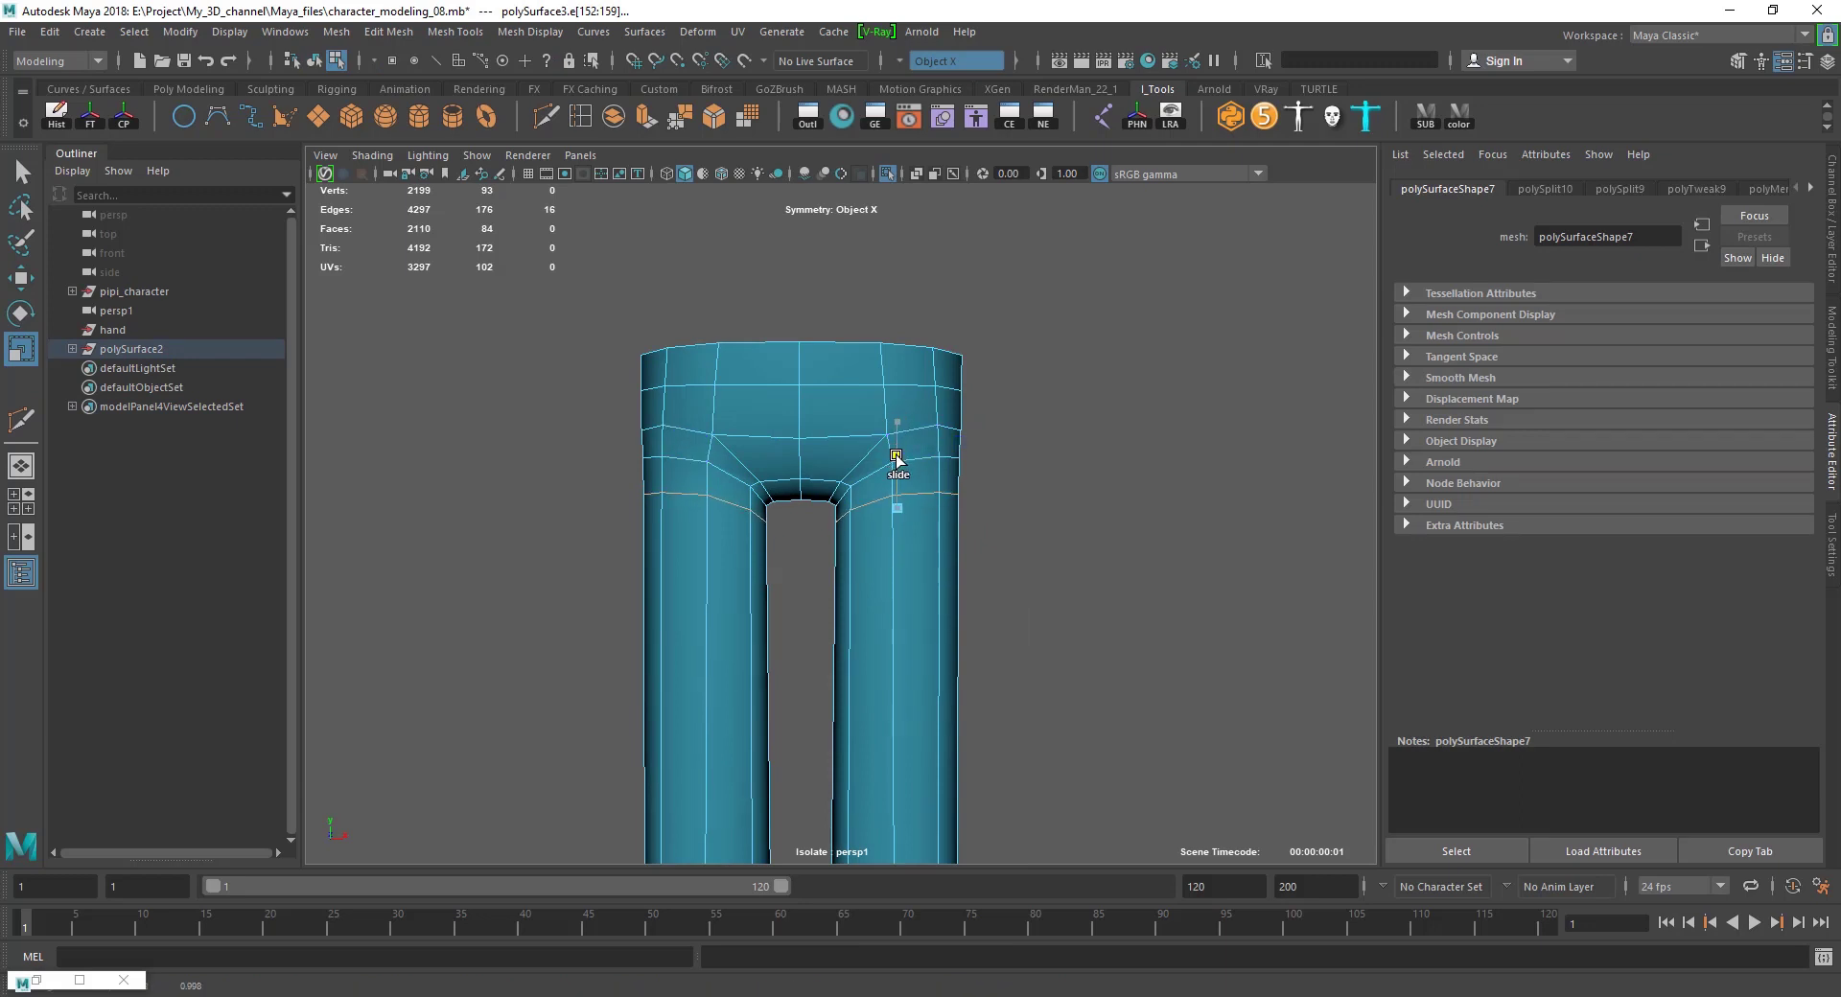
left_click(974, 543)
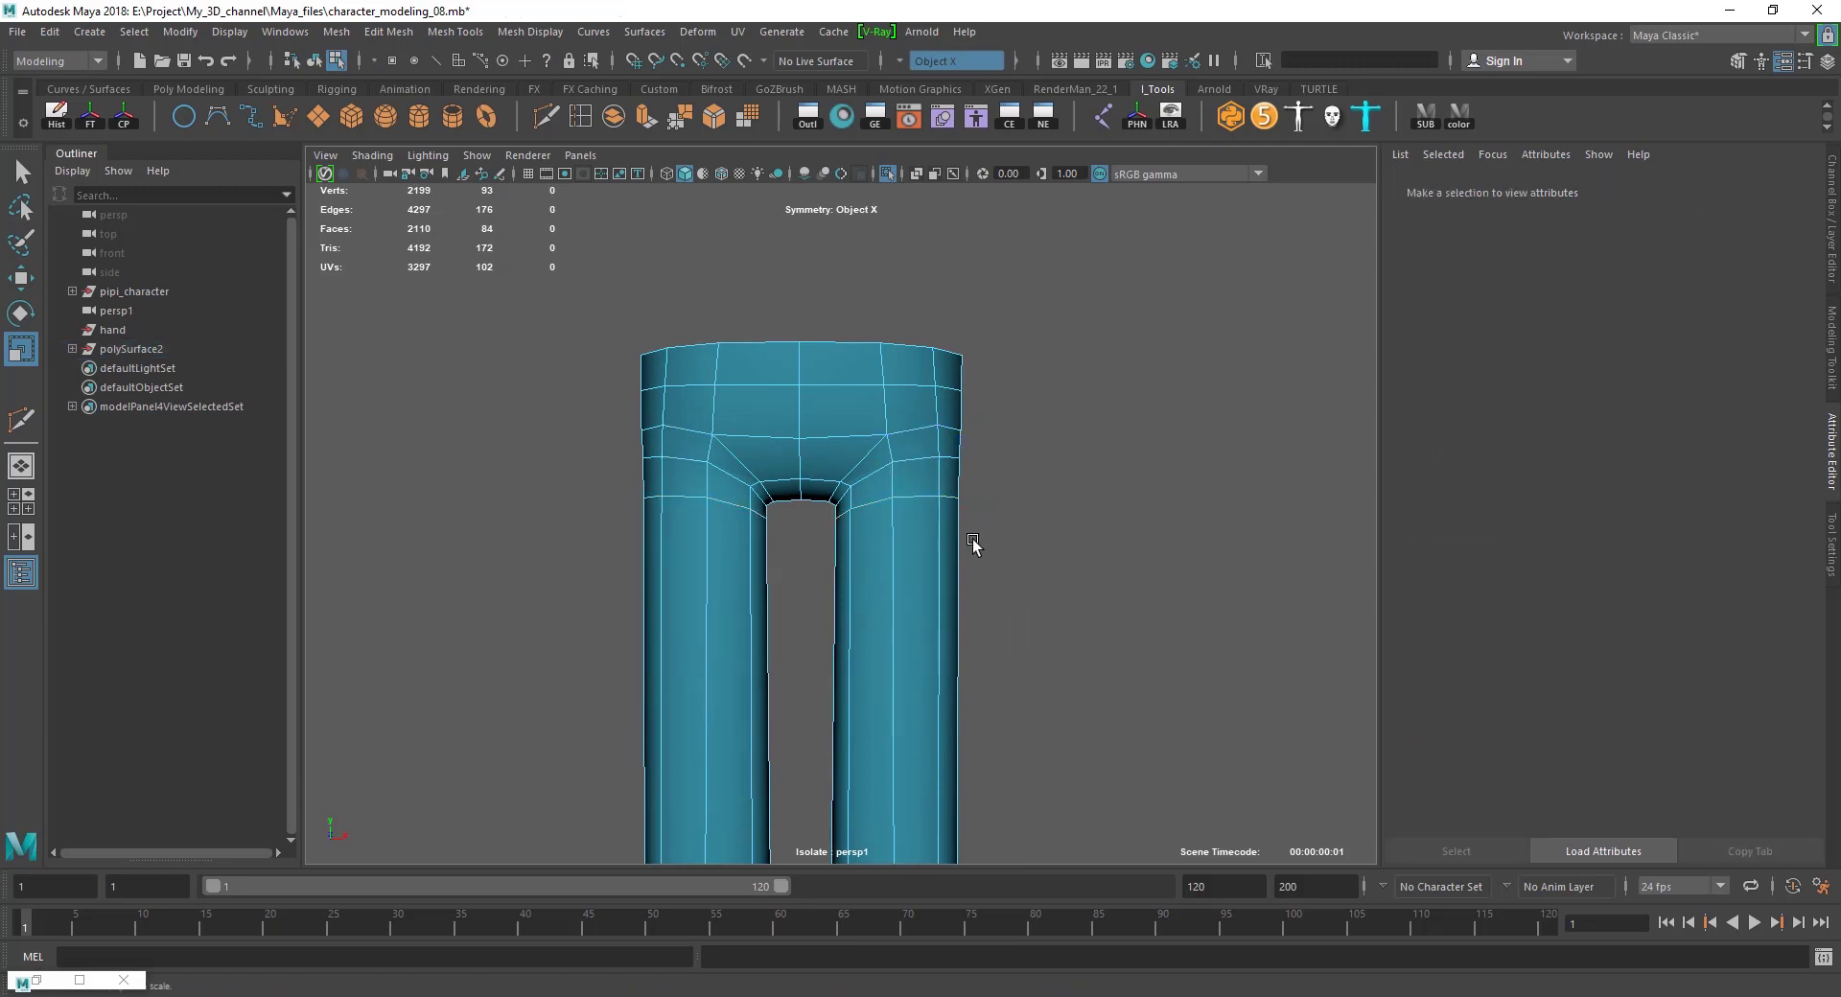
mouse_move(975, 543)
left_mouse_down("alt")
mouse_move(708, 587)
mouse_move(539, 587)
mouse_move(843, 467)
mouse_move(1094, 543)
left_mouse_up("alt")
Apply Soften Edge to the trousers object for smooth shading.
key("F8")
left_click(835, 498)
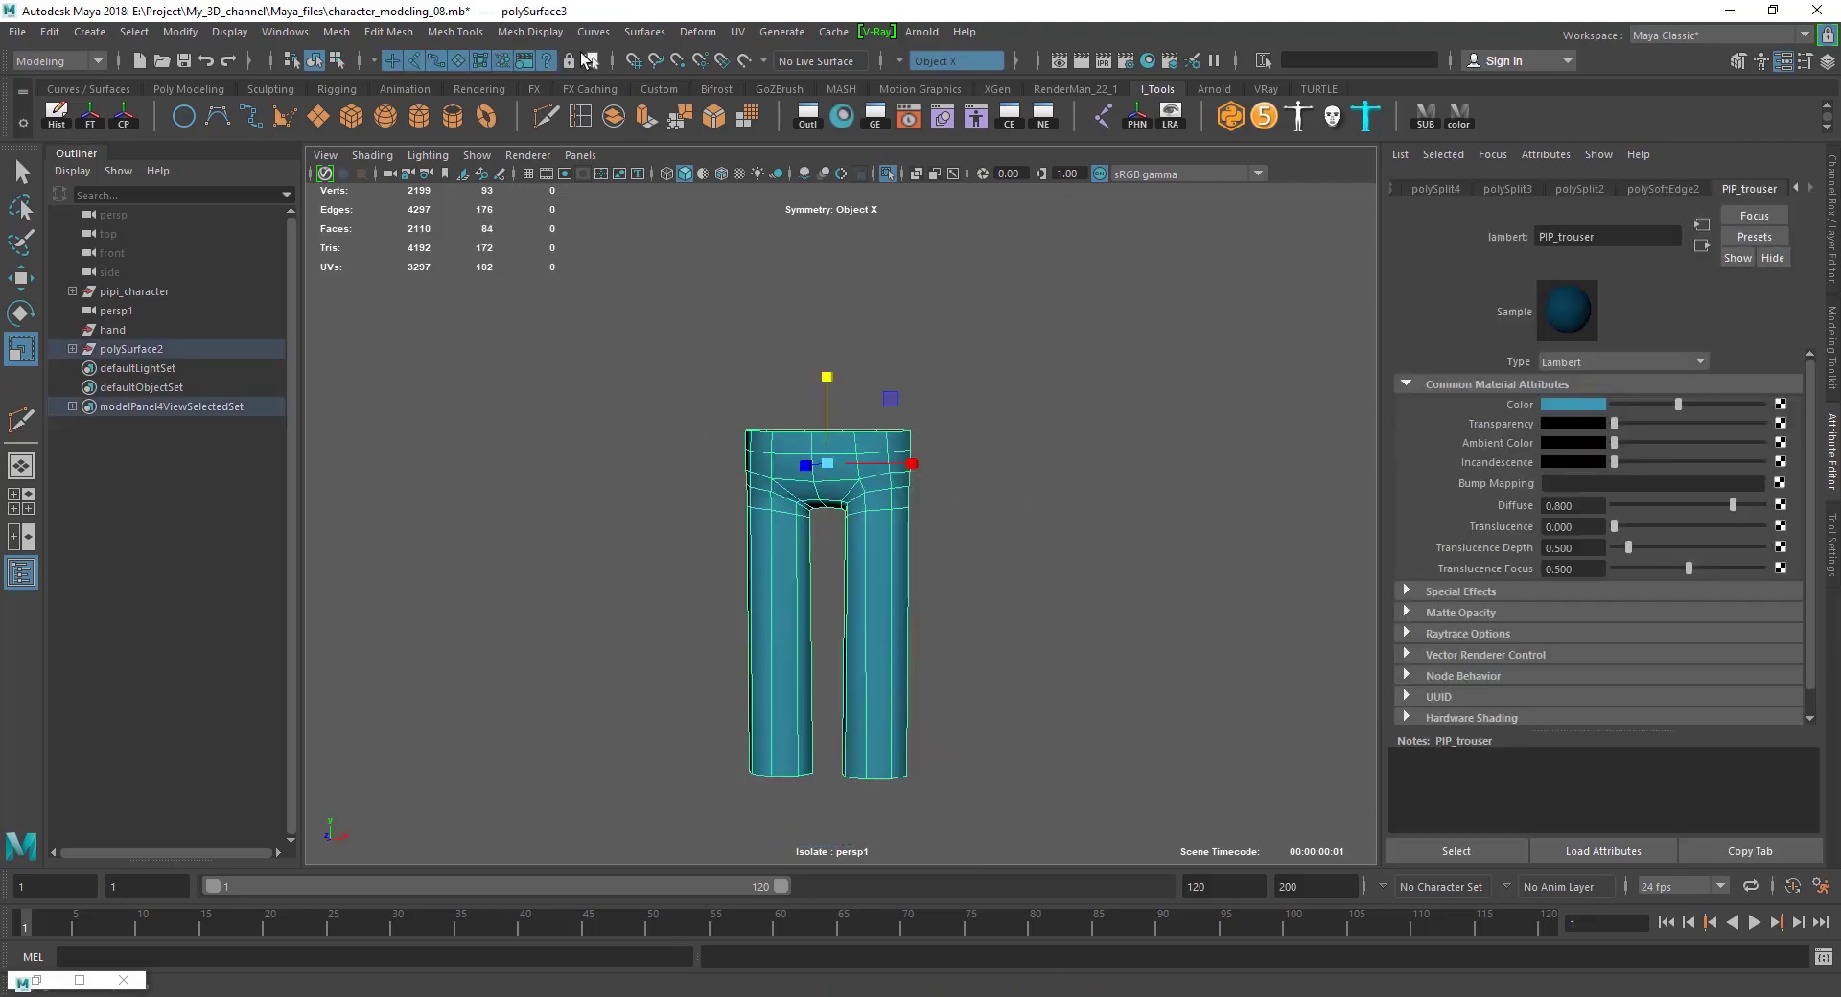
left_click(530, 31)
left_click(554, 217)
left_click(751, 409)
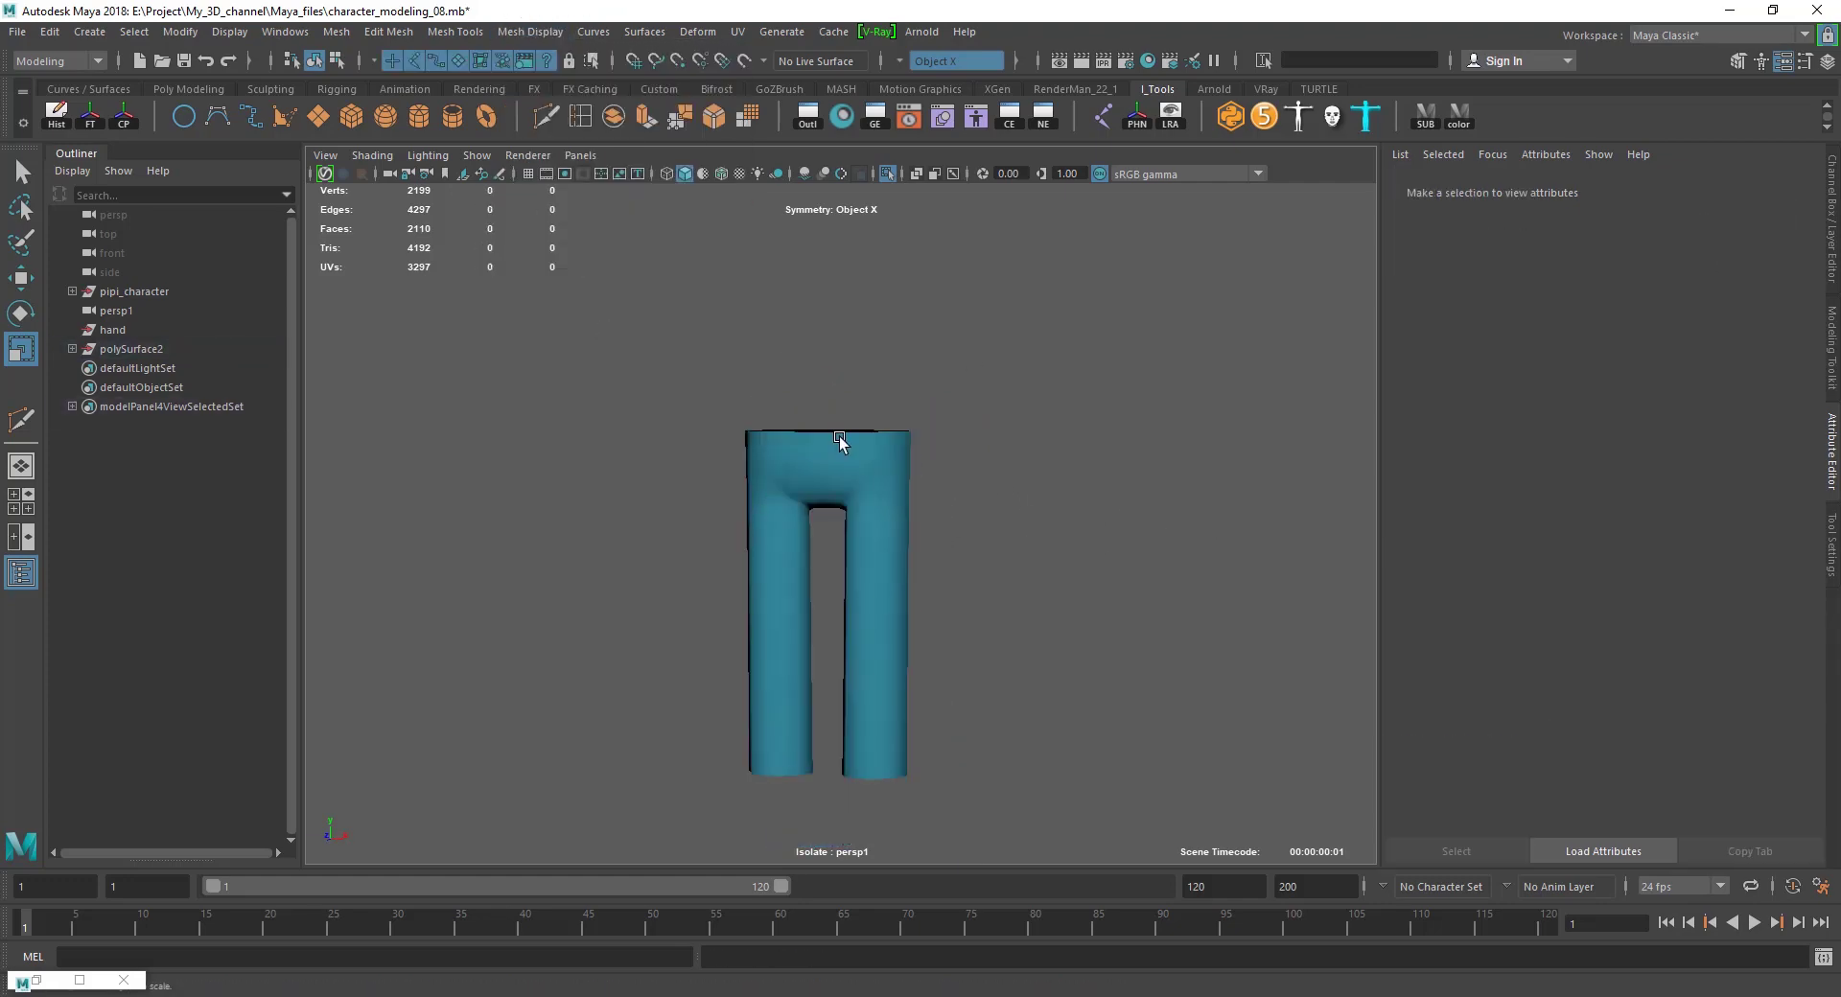
left_click(838, 440)
Turn off Isolate Select so the whole character shows again.
left_click(886, 175)
left_click(1055, 525)
scroll(1056, 524, "down", 5)
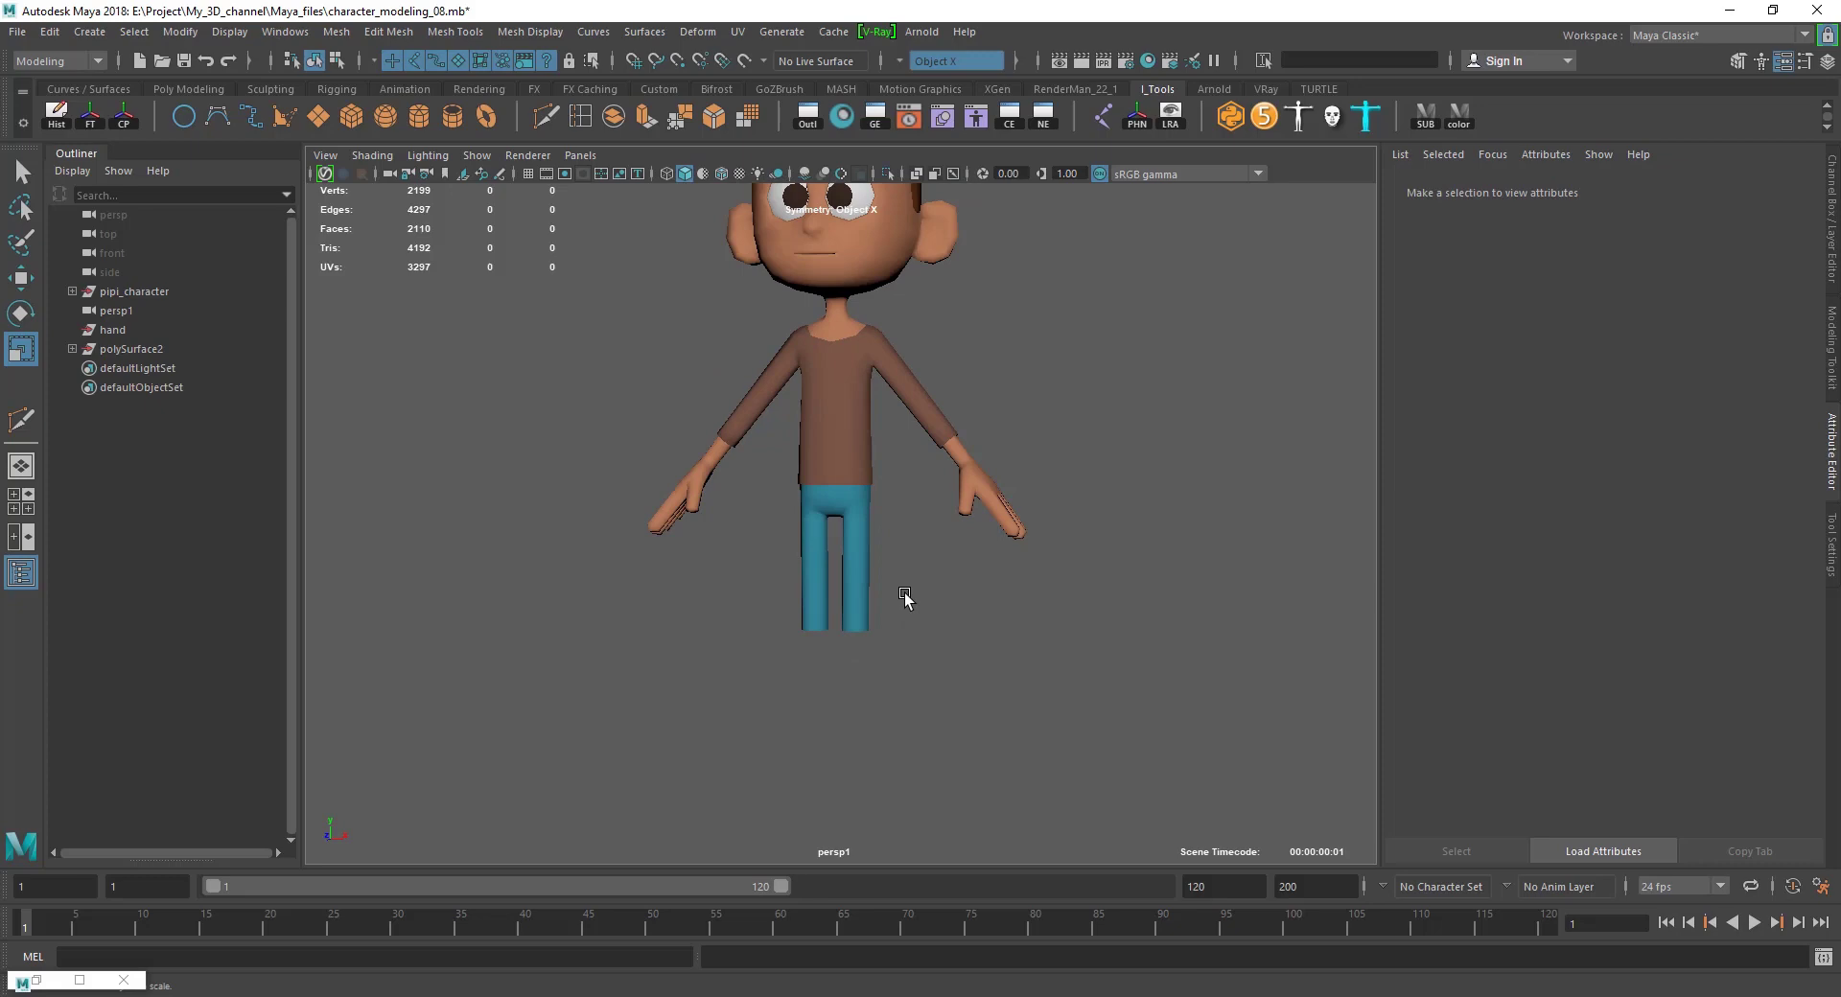
Frame the trousers and marquee-select the bottom vertices of both legs.
left_click(911, 537)
key("f")
key("w")
scroll(925, 576, "down", 5)
scroll(875, 587, "up", 5)
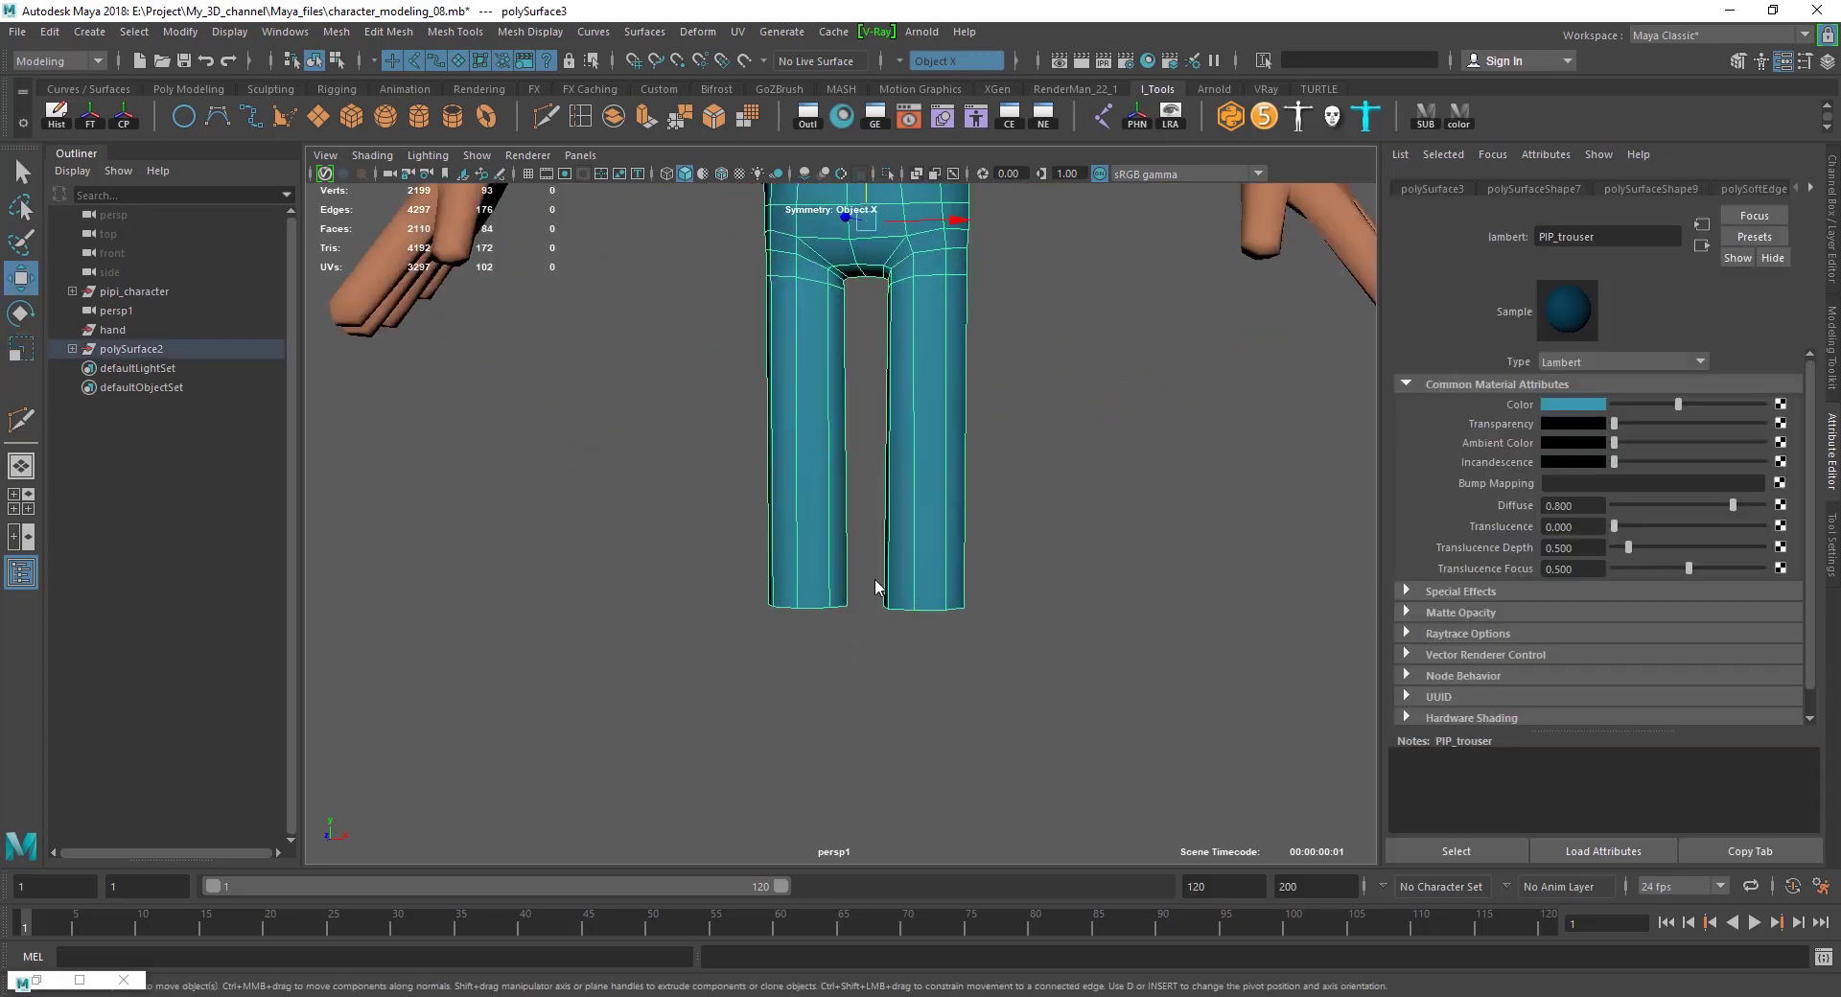
key("F9")
left_click_drag(866, 560, 1064, 695)
key("r")
key("w")
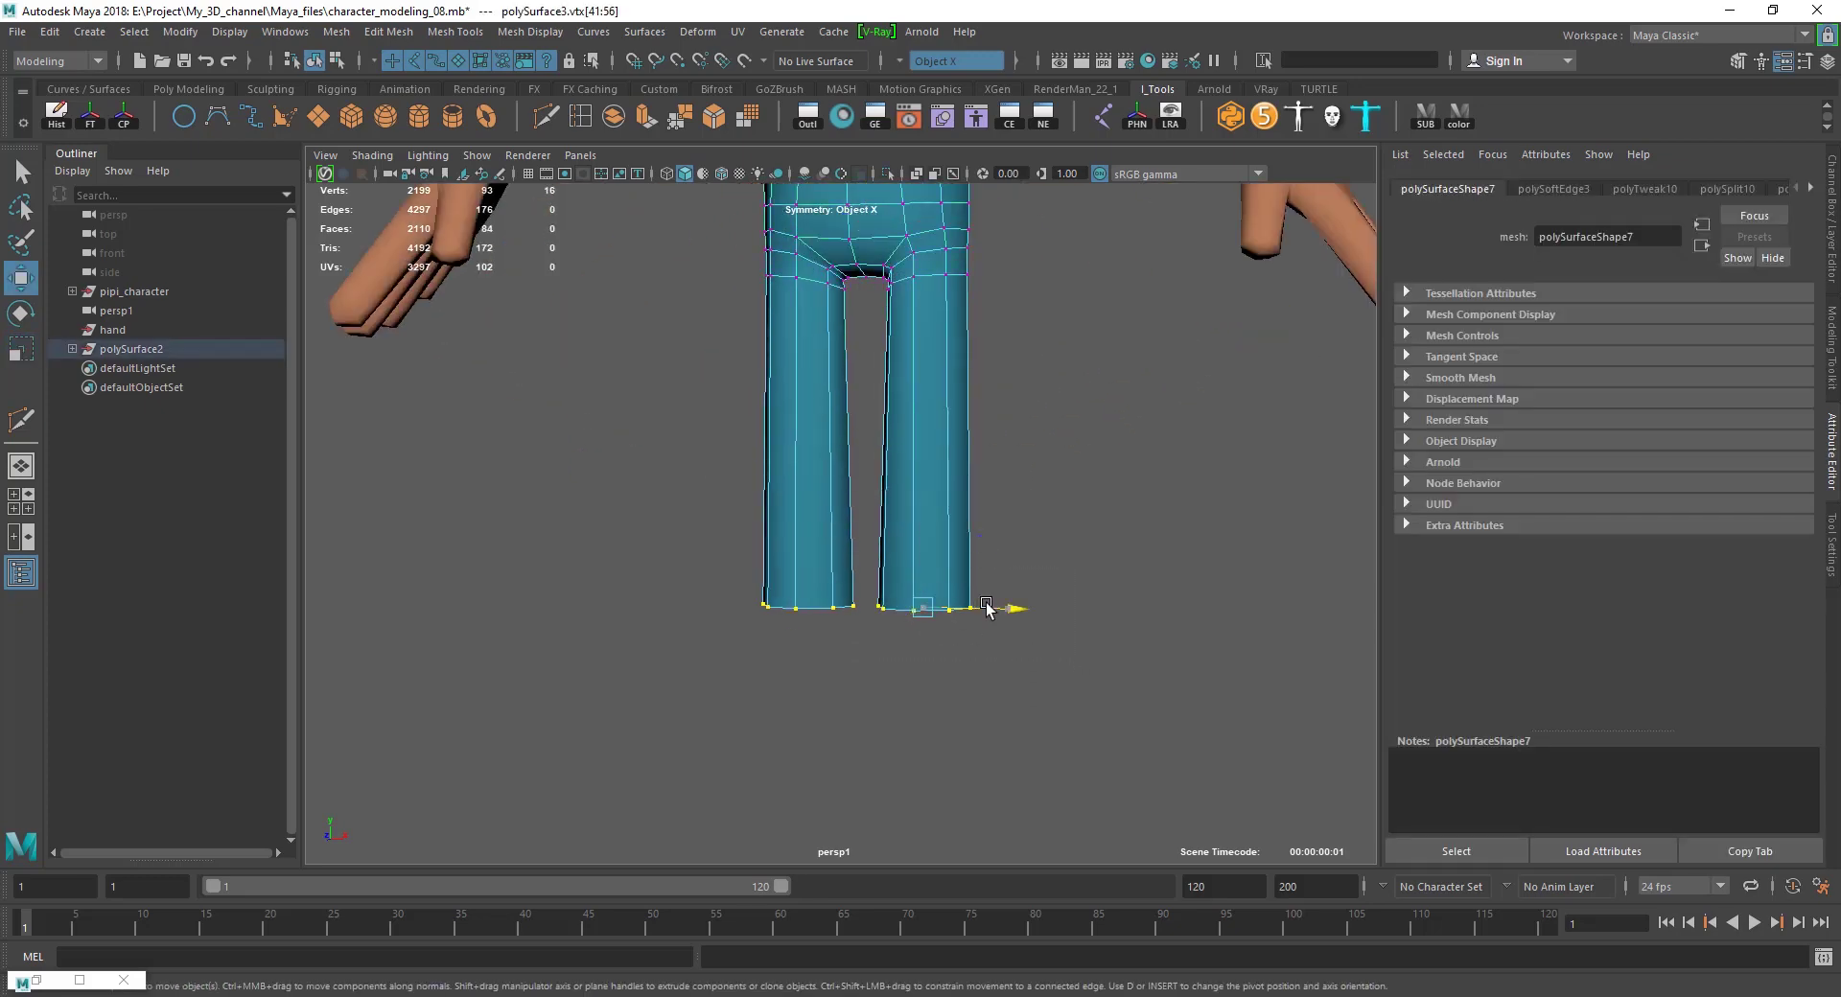
Clear the vertex selection, reselect the trousers and orbit below the leg bottoms.
scroll(891, 495, "down", 3)
scroll(894, 522, "down", 5)
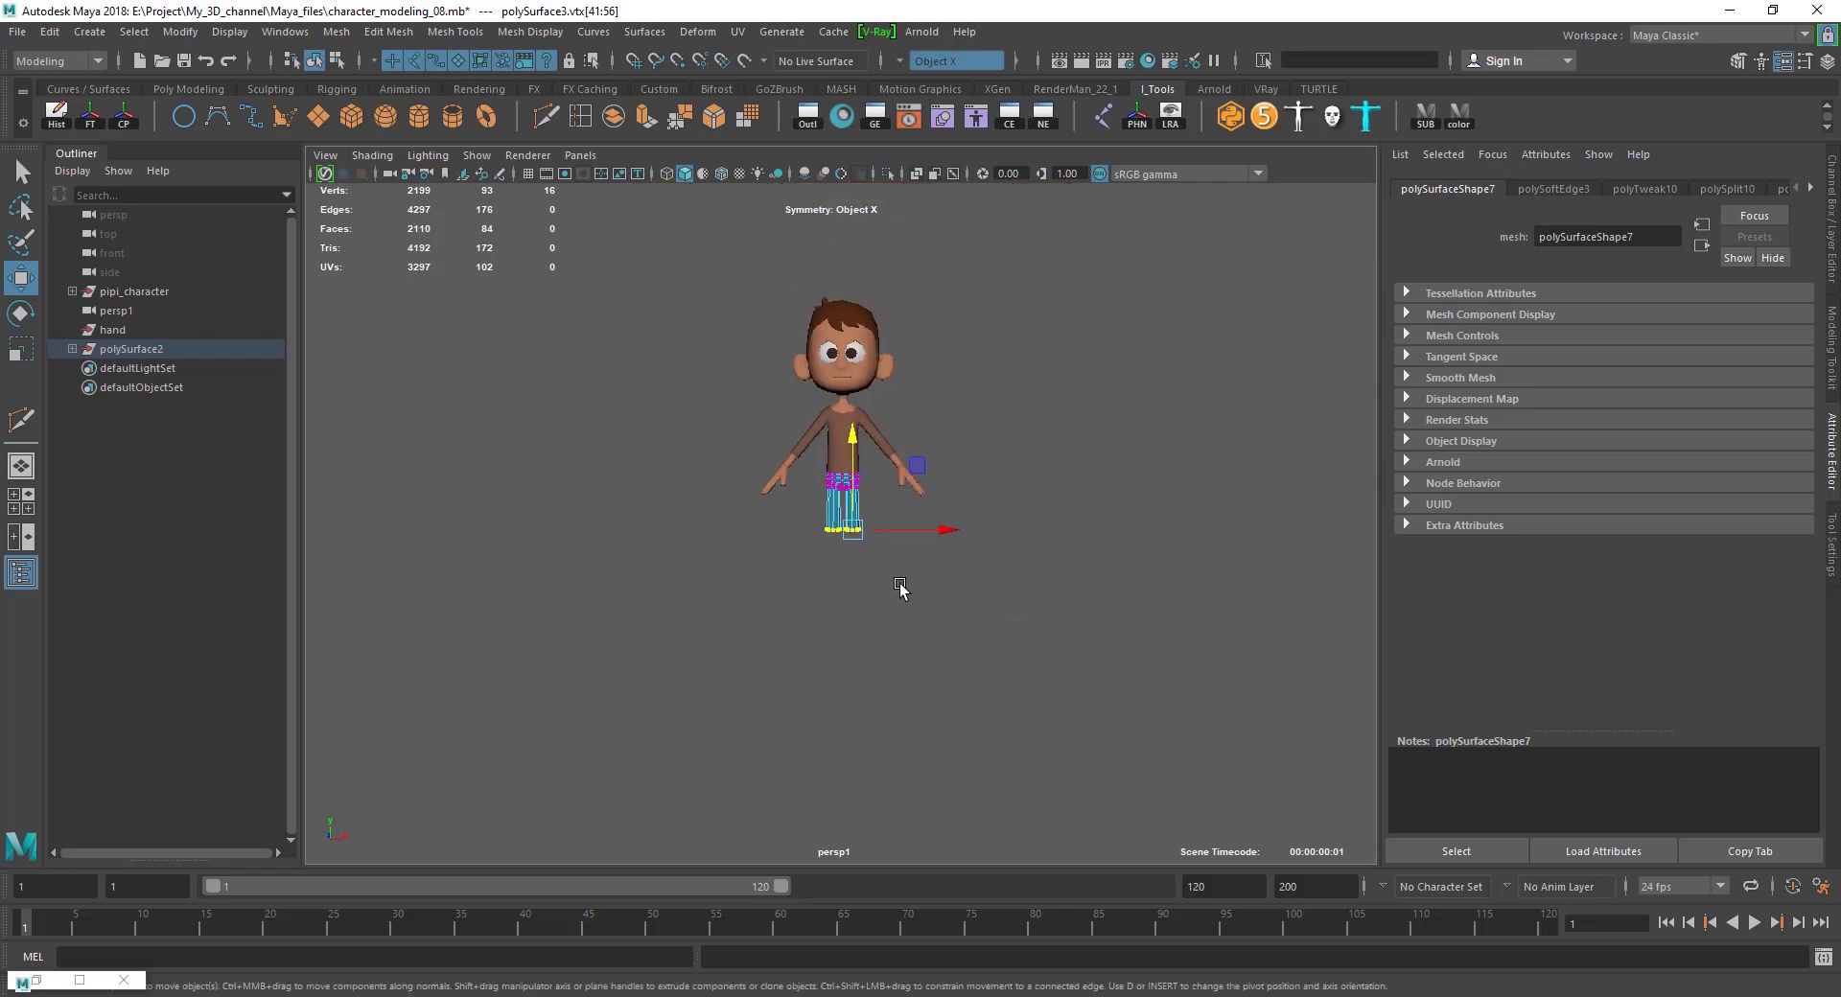
scroll(911, 585, "up", 5)
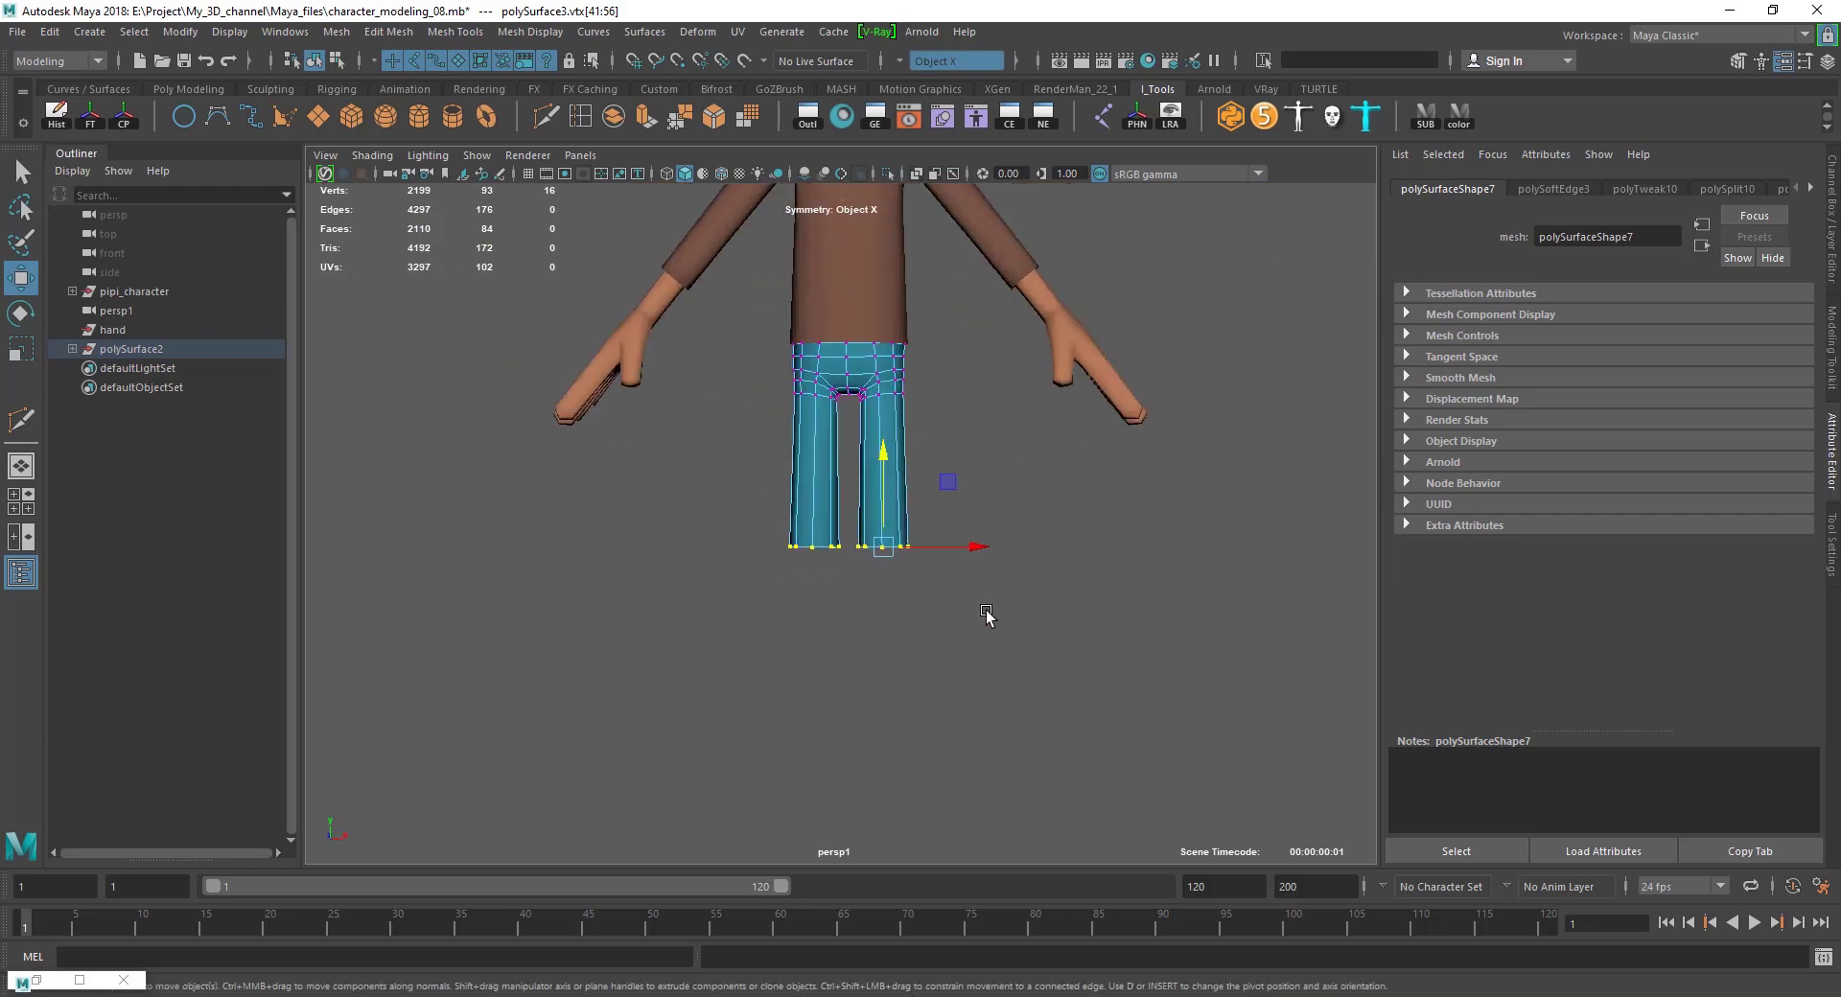
scroll(986, 616, "down", 2)
left_click(925, 615)
scroll(937, 525, "up", 4)
scroll(1016, 465, "down", 3)
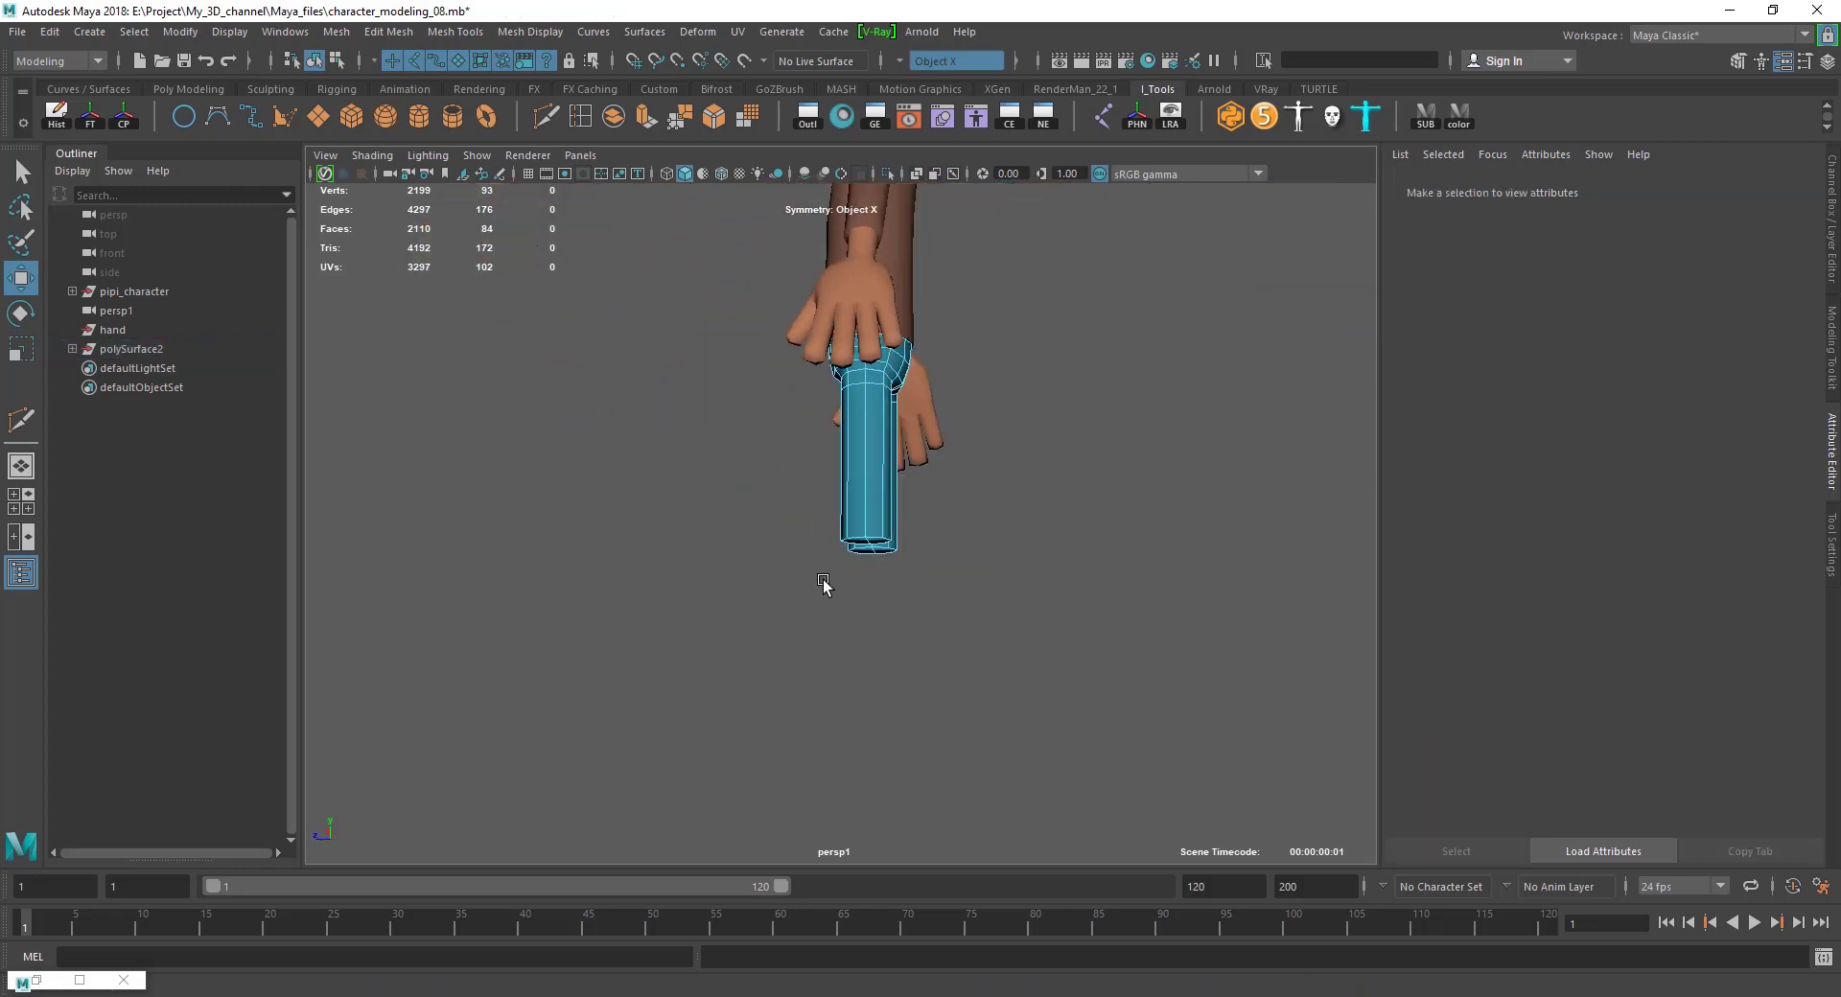
scroll(935, 551, "up", 3)
scroll(972, 575, "up", 2)
left_click(970, 592)
scroll(970, 592, "down", 2)
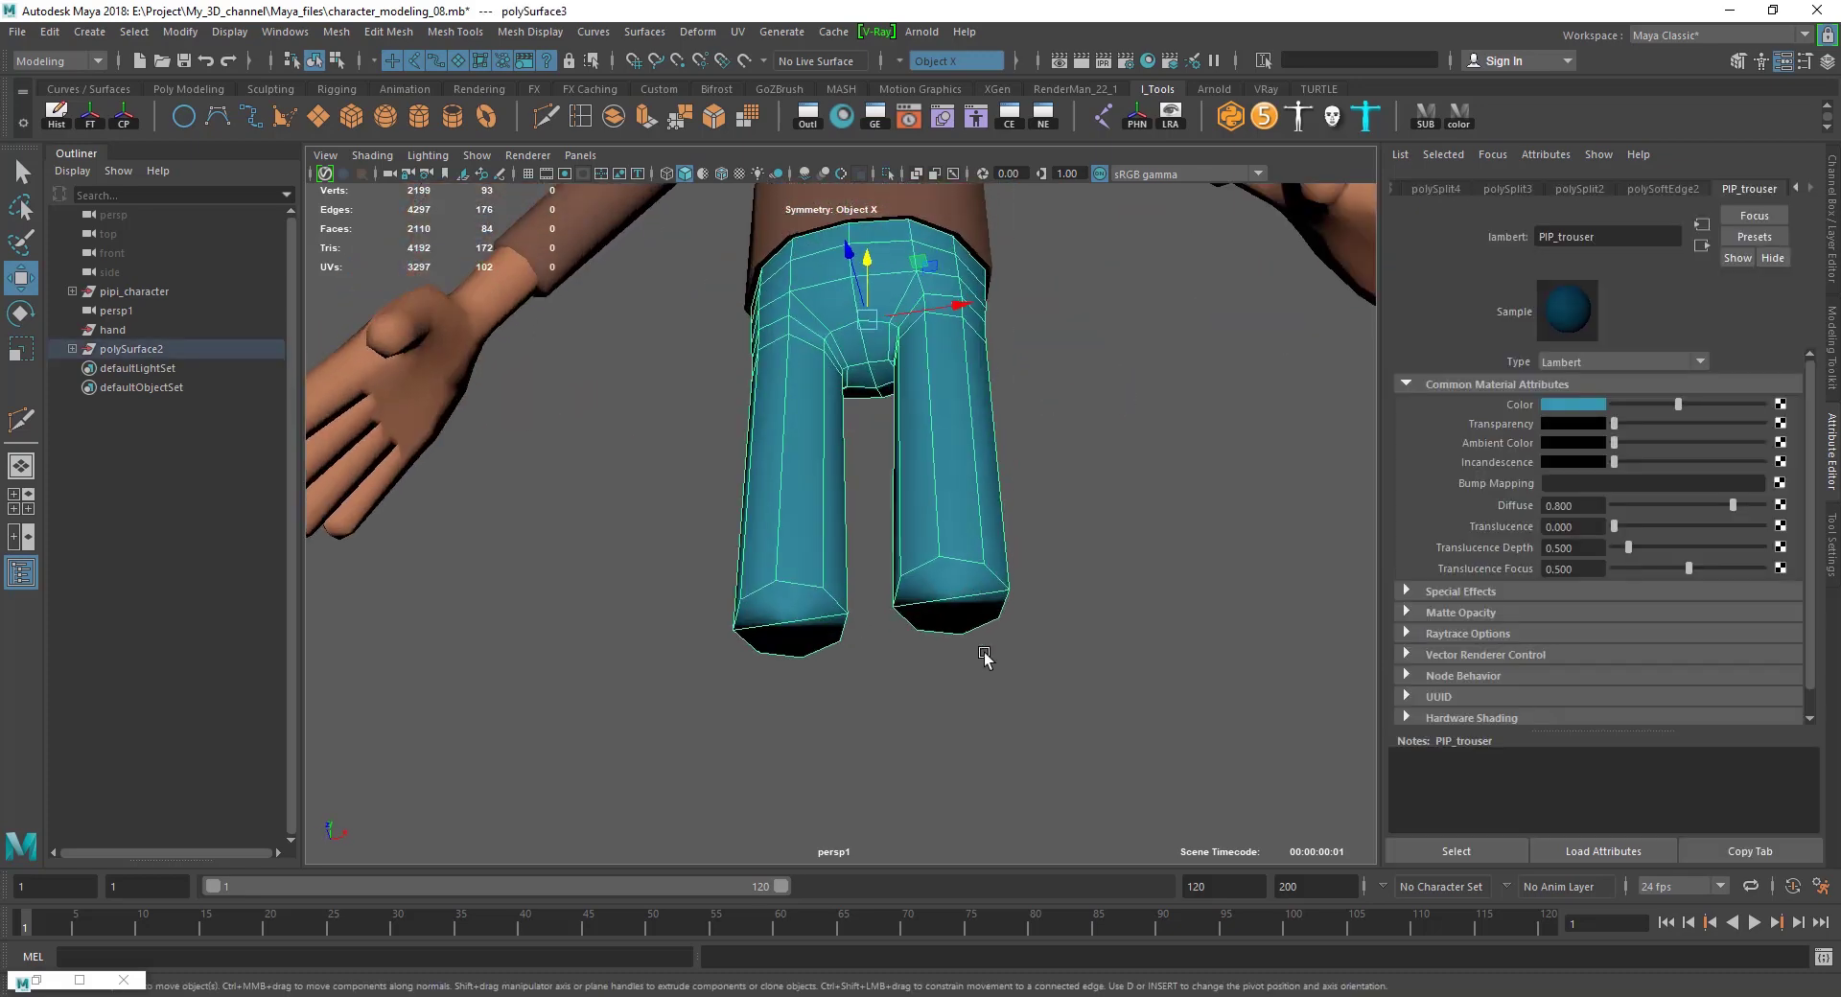
mouse_move(985, 657)
left_mouse_down("alt")
mouse_move(918, 561)
mouse_move(653, 644)
mouse_move(883, 642)
left_mouse_up("alt")
Select the bottom faces of both trouser legs, ready to move.
key("q")
left_click(945, 564)
scroll(953, 585, "down", 5)
key("w")
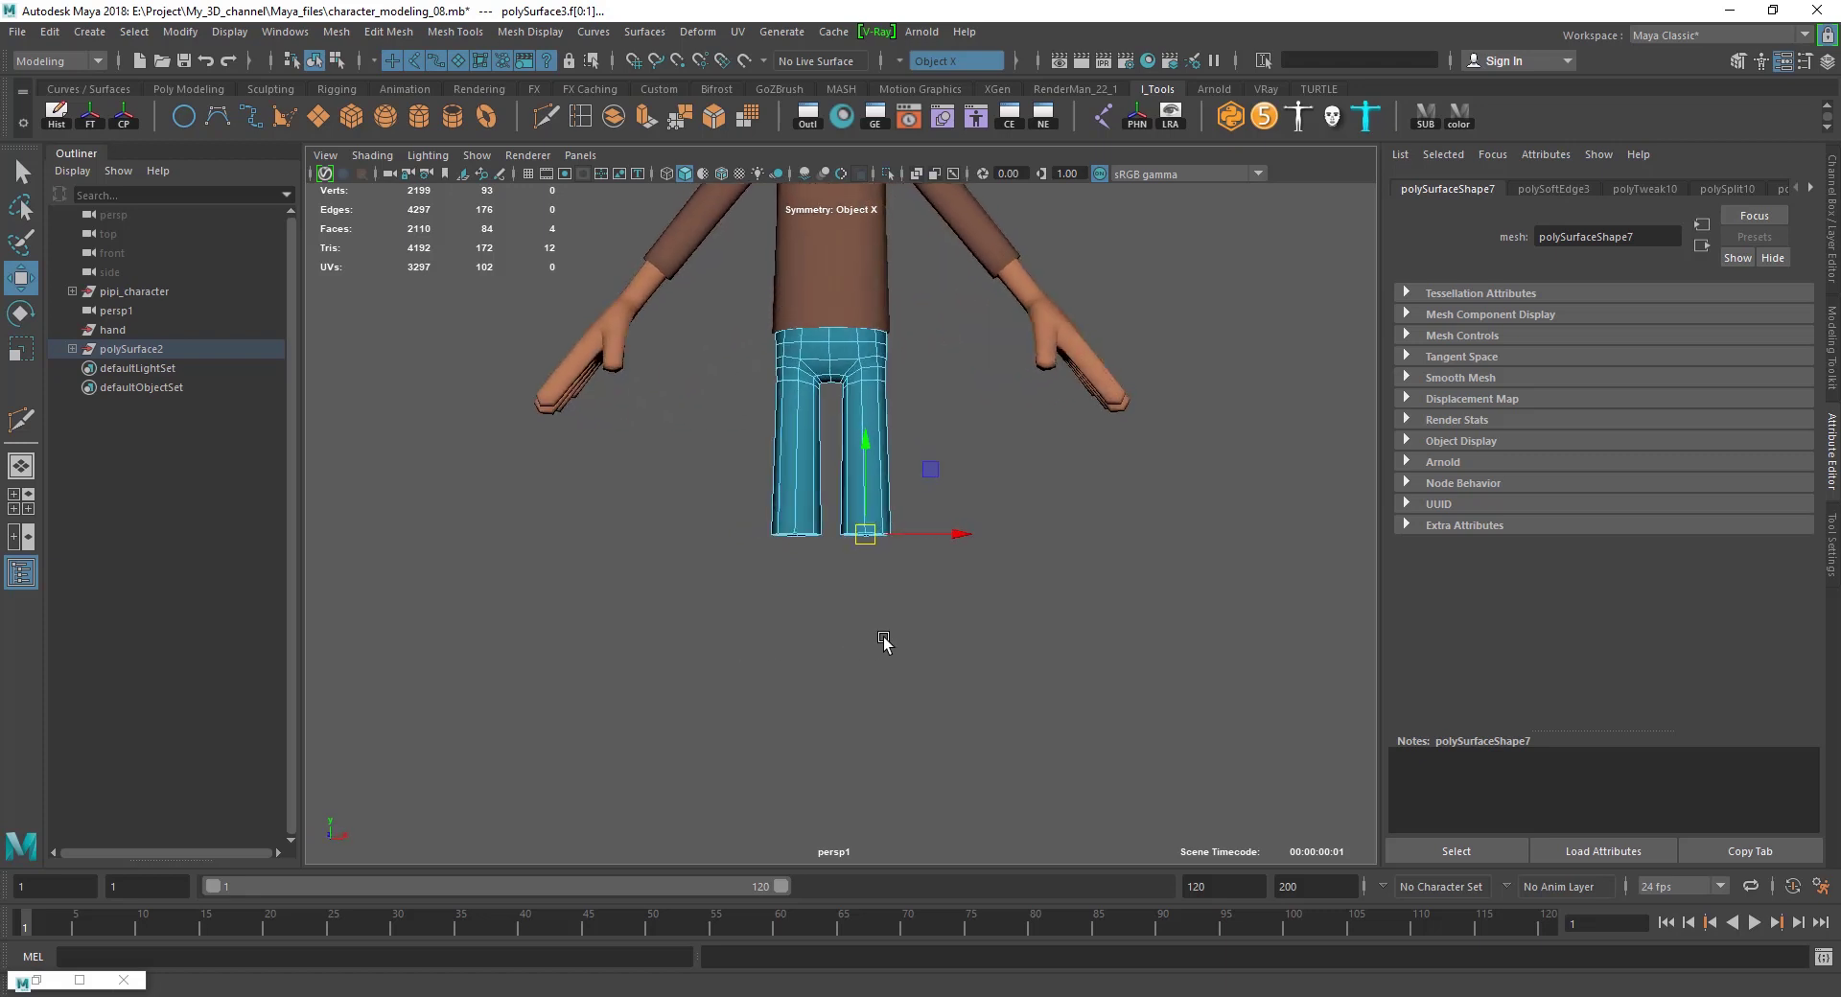
scroll(883, 643, "up", 2)
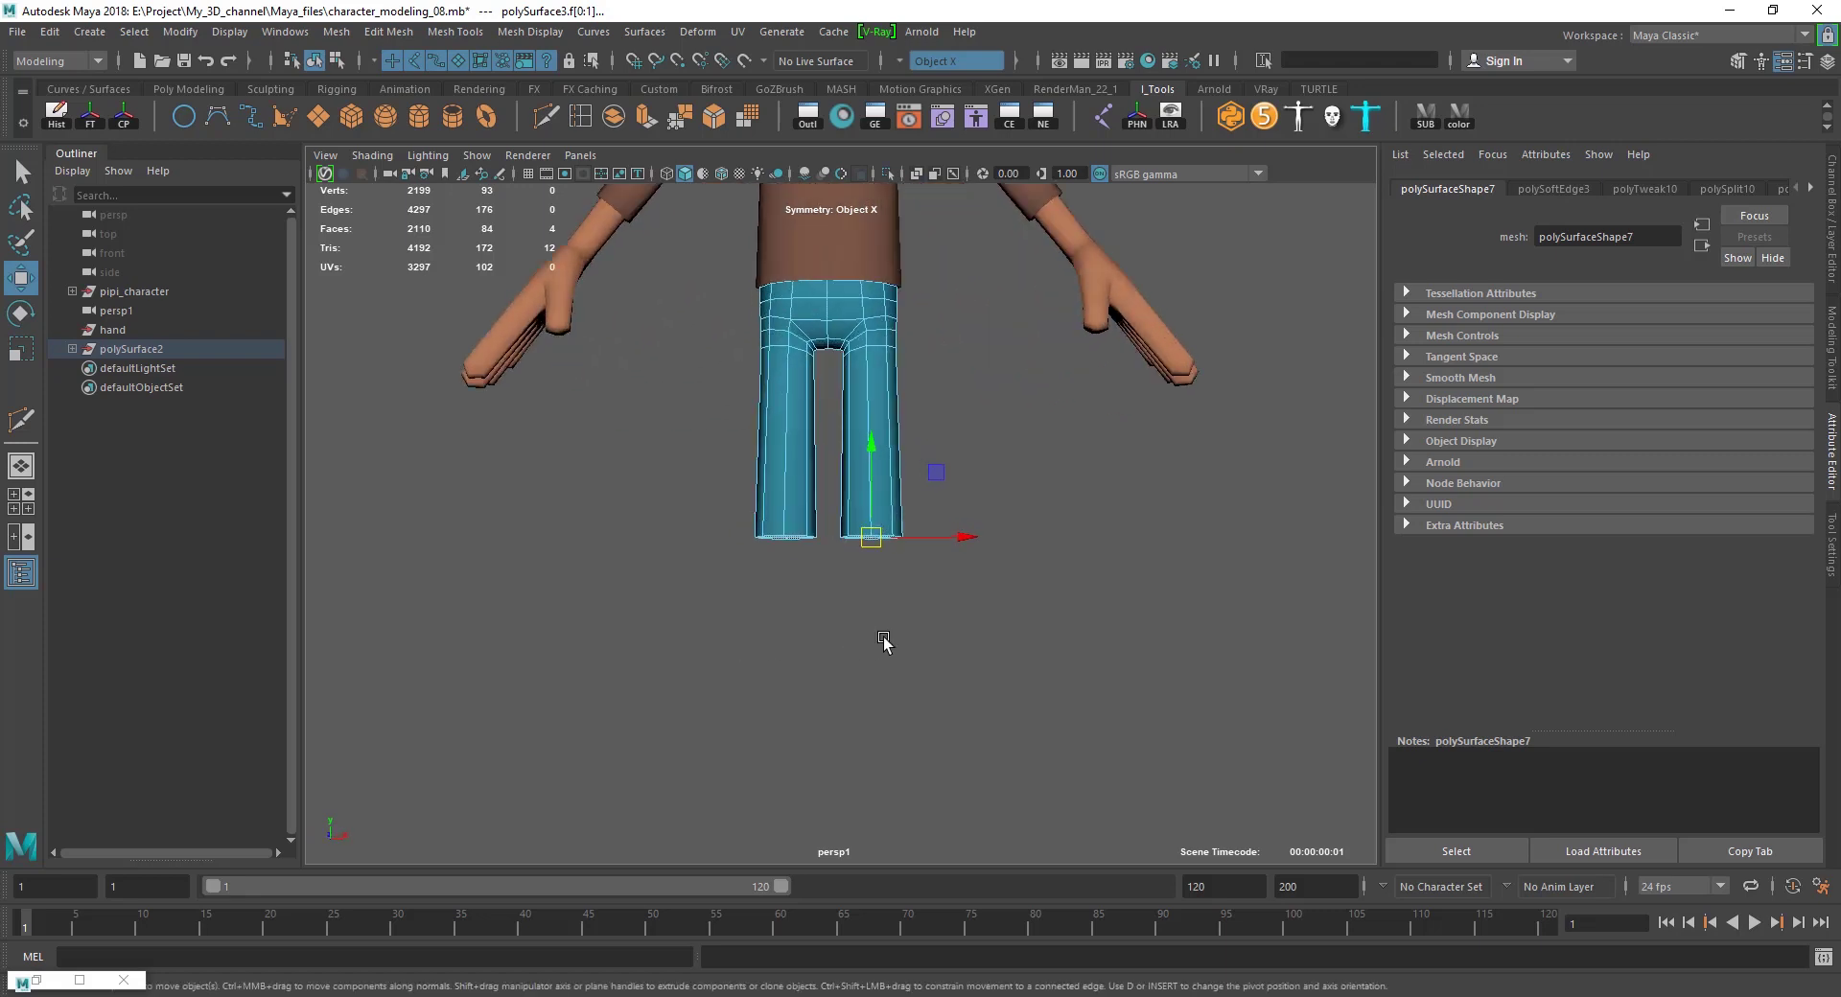
scroll(881, 594, "down", 3)
Check the character from behind and front, then pick both leg-bottom faces again.
left_click_drag(941, 576, 554, 628, "alt")
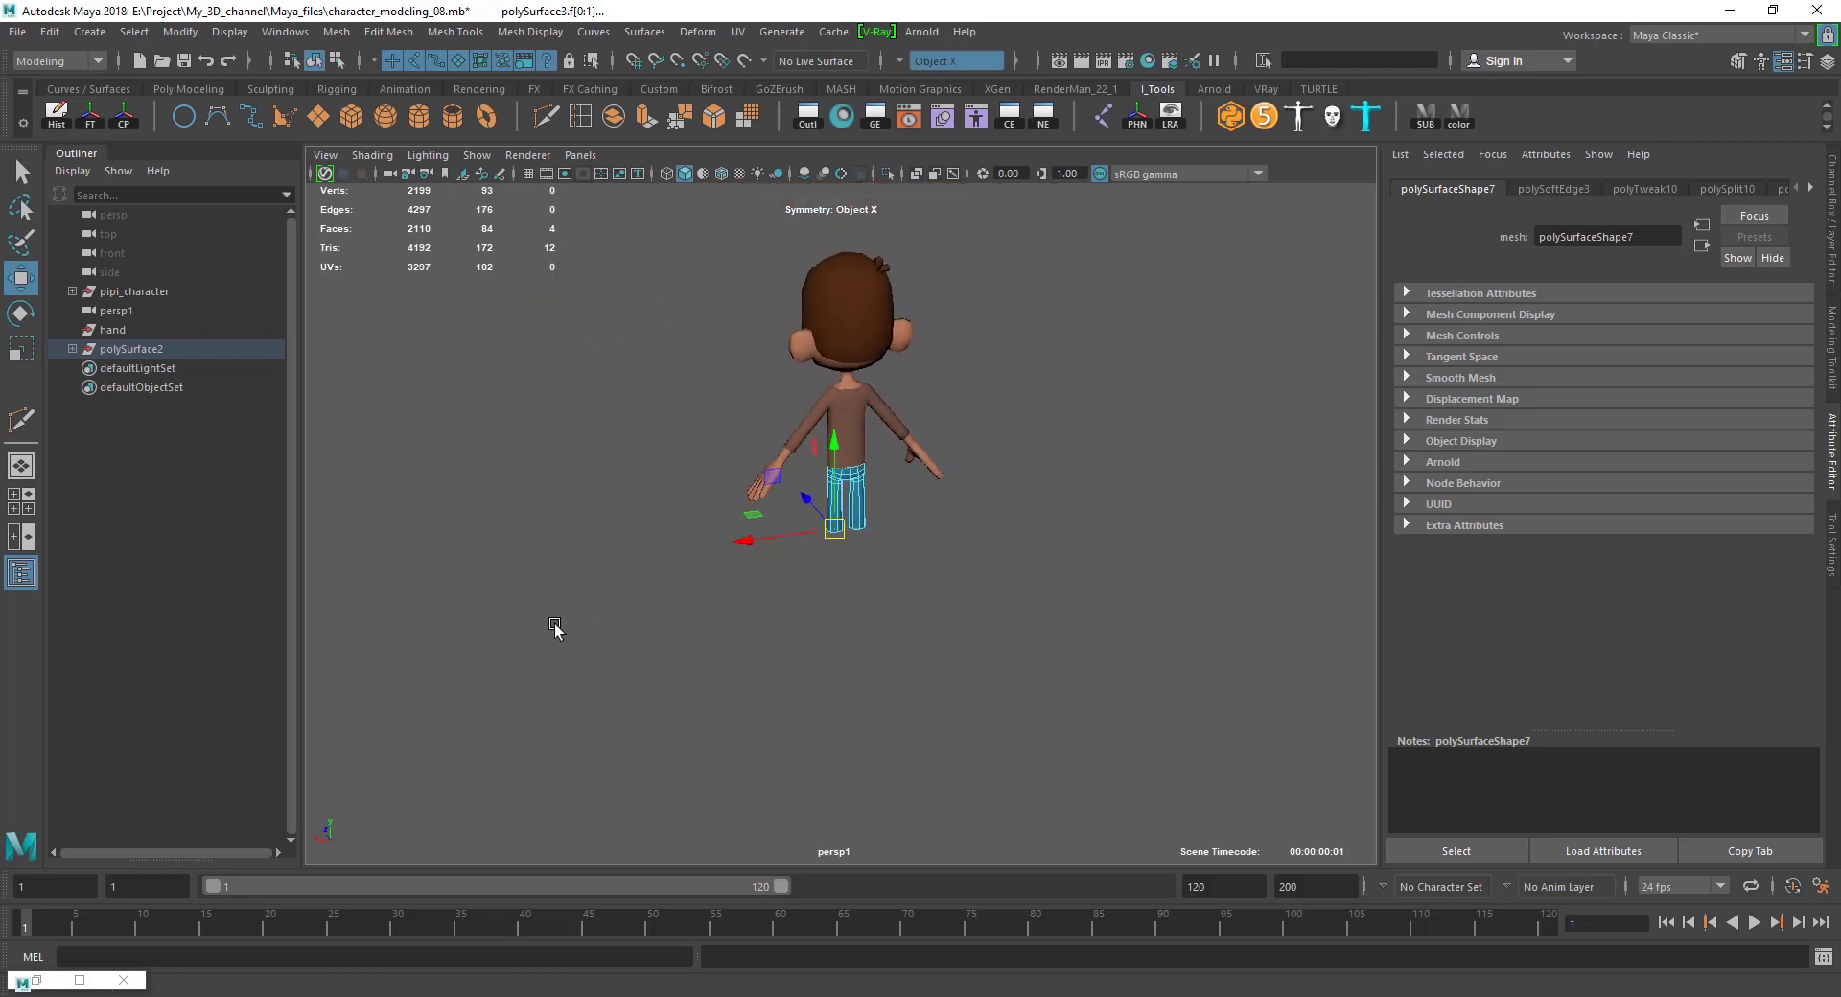
left_click(879, 642)
left_click_drag(904, 677, 1026, 604, "alt")
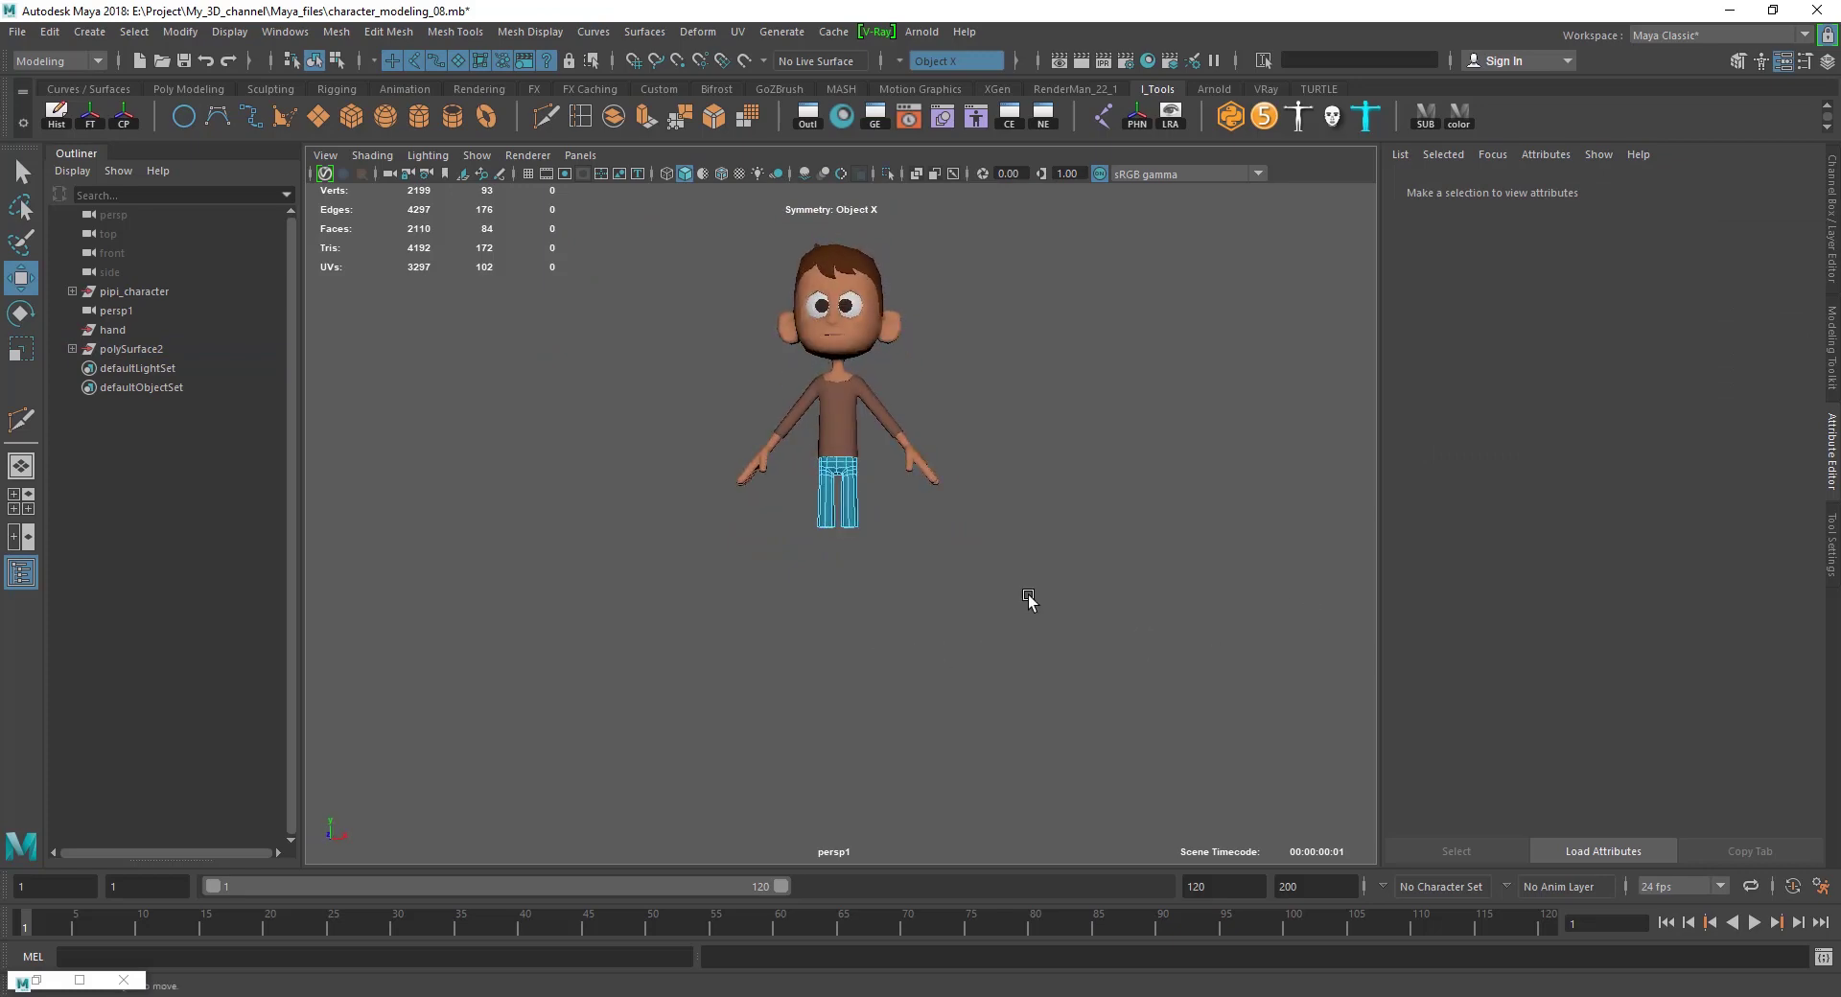
scroll(899, 633, "up", 3)
mouse_move(900, 633)
left_mouse_down("alt")
mouse_move(937, 587)
mouse_move(937, 535)
left_mouse_up("alt")
left_click(937, 535)
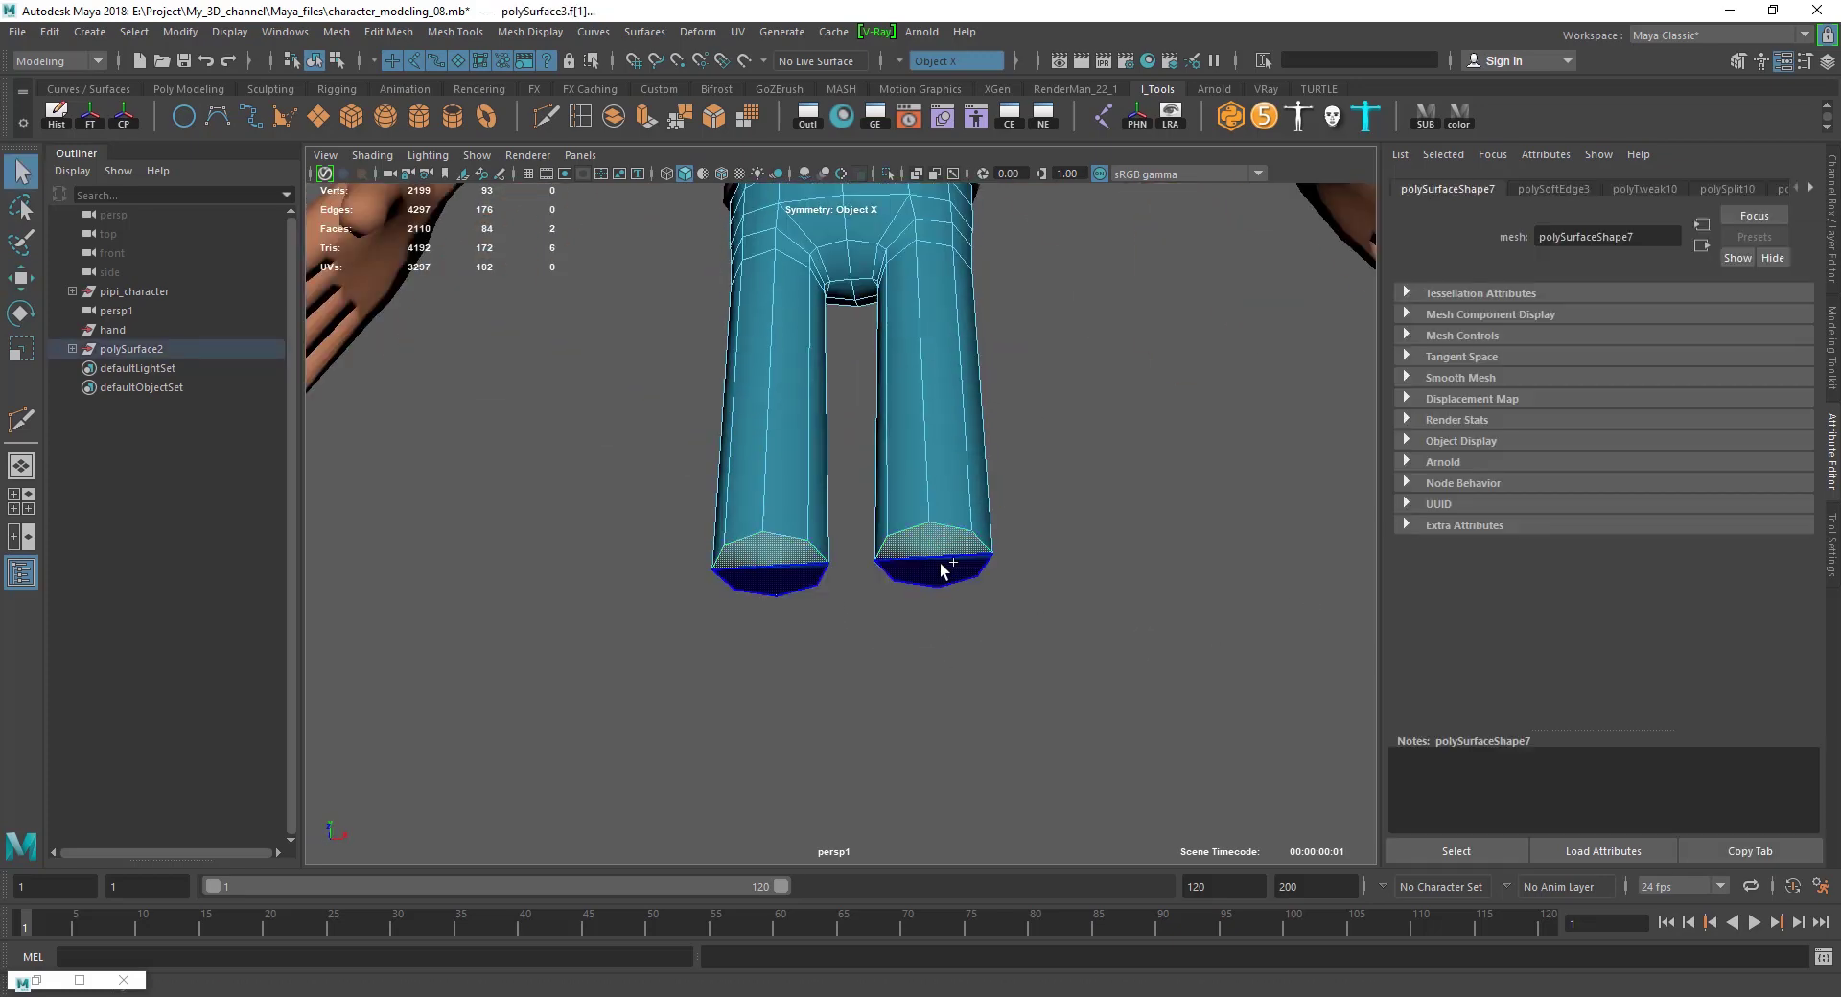
Try extruding the leg-bottom faces downward, then undo the attempts.
scroll(938, 572, "down", 2)
scroll(939, 573, "up", 2)
scroll(911, 419, "up", 2)
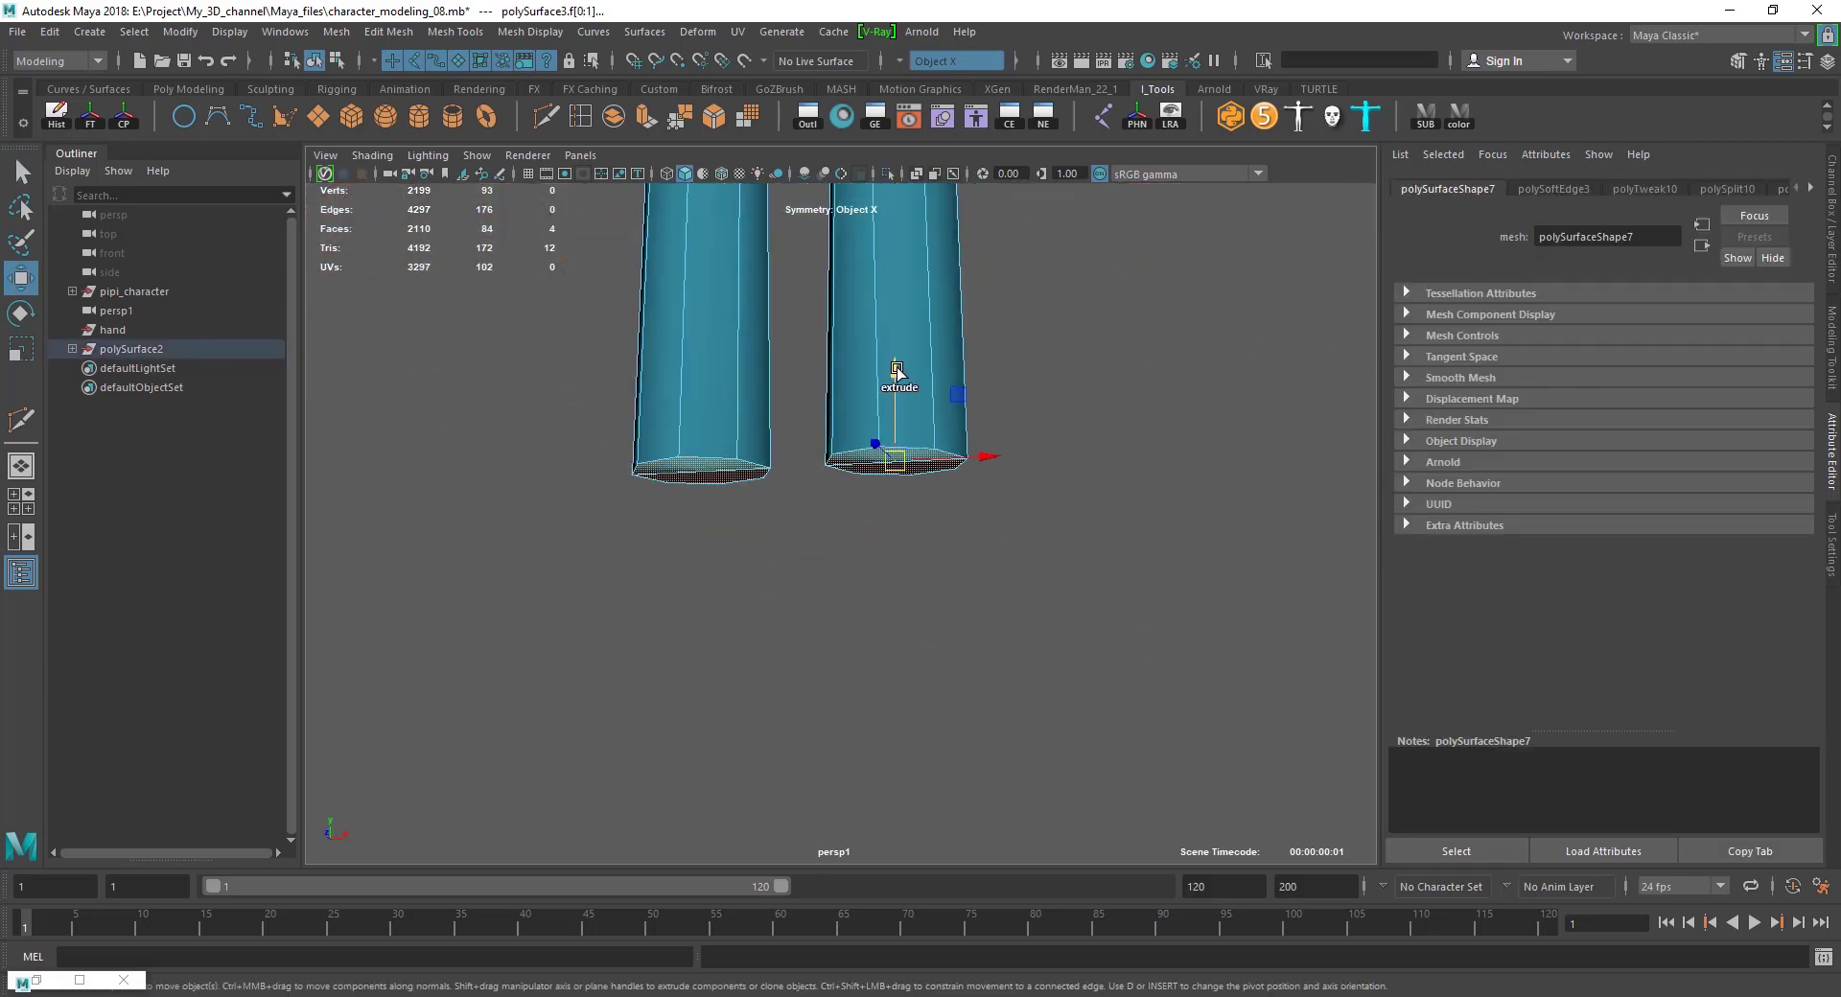
left_click_drag(897, 371, 892, 389, "shift")
left_click_drag(925, 514, 914, 429, "alt")
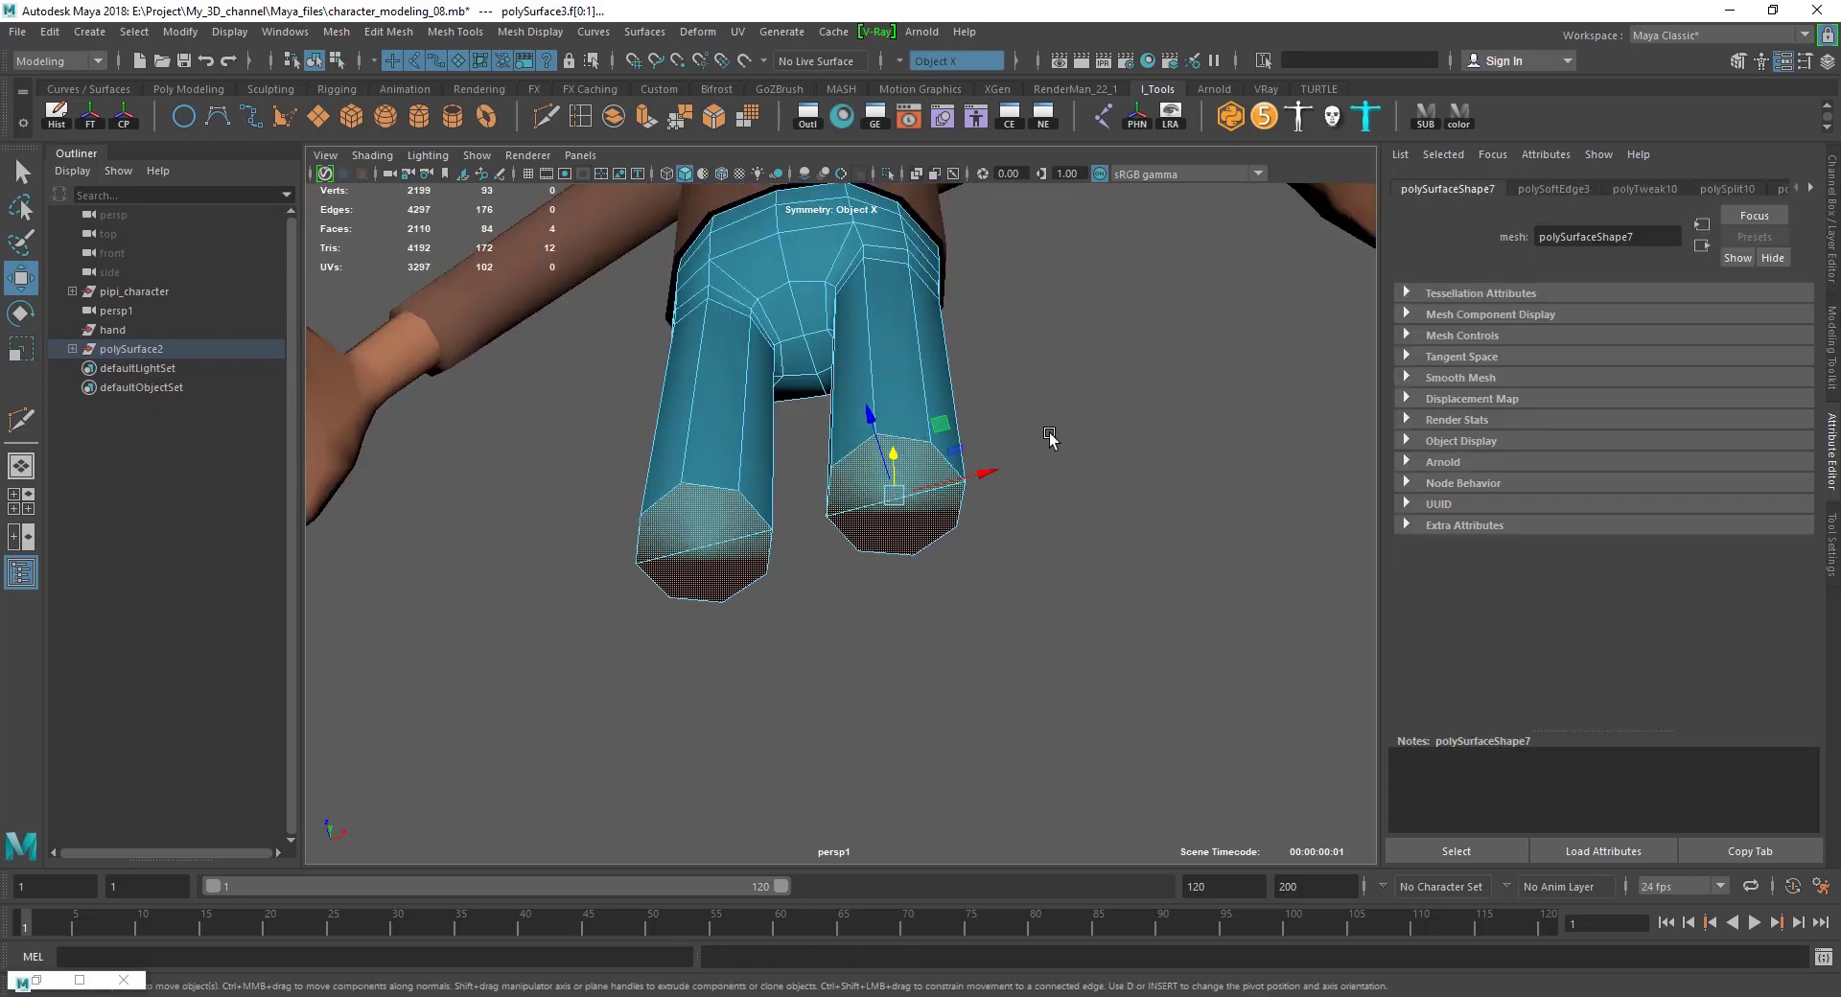
key("ctrl+z")
key("ctrl+z")
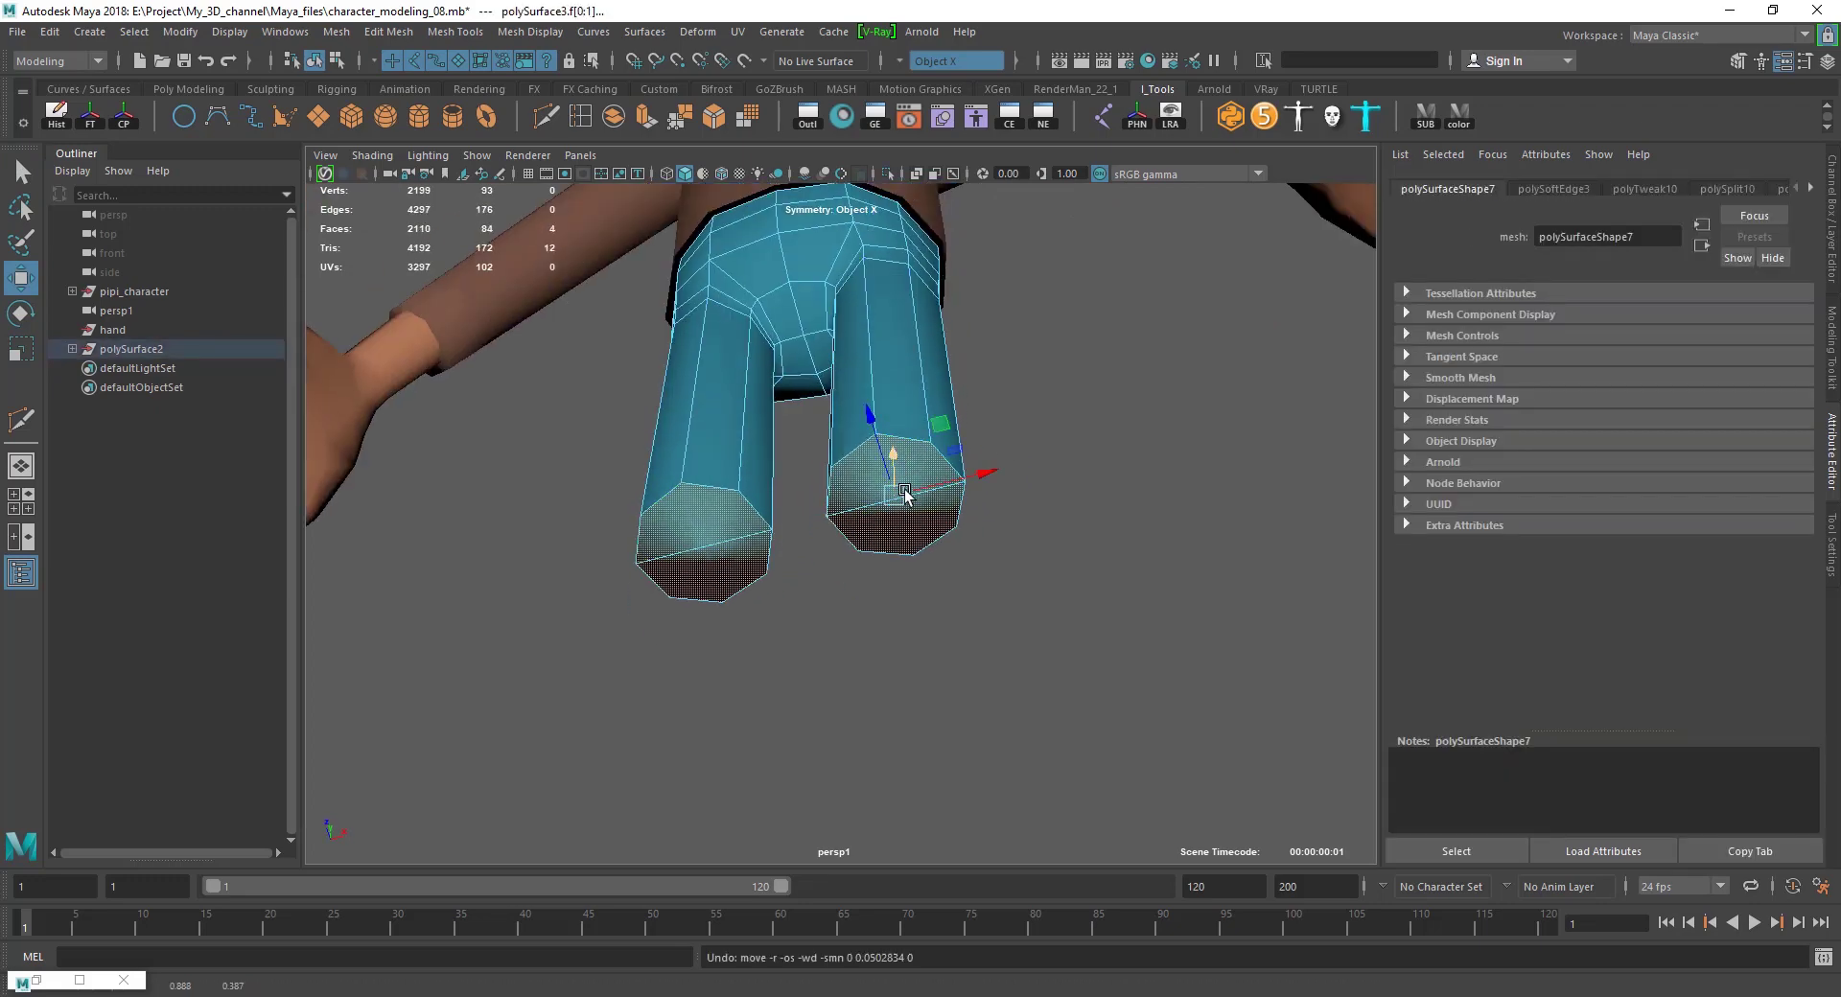
scroll(916, 508, "up", 2)
key("ctrl+e")
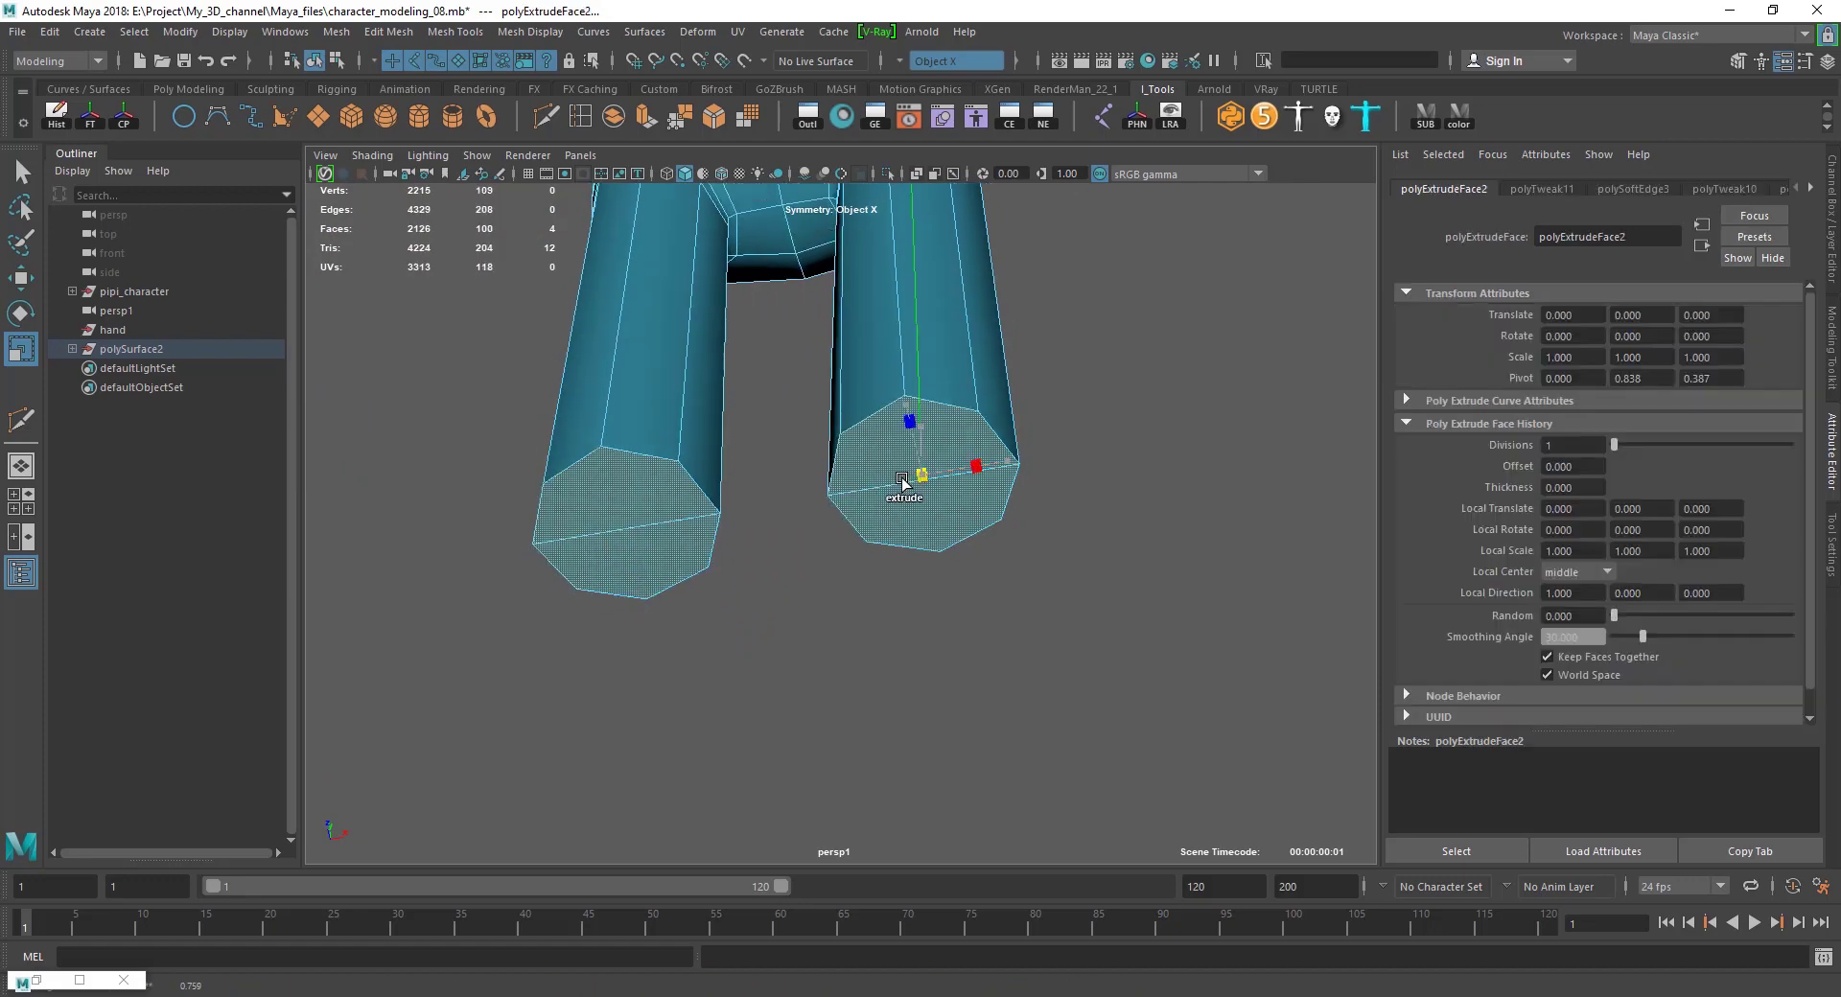
key("ctrl+z")
key("ctrl+z")
key("ctrl+z")
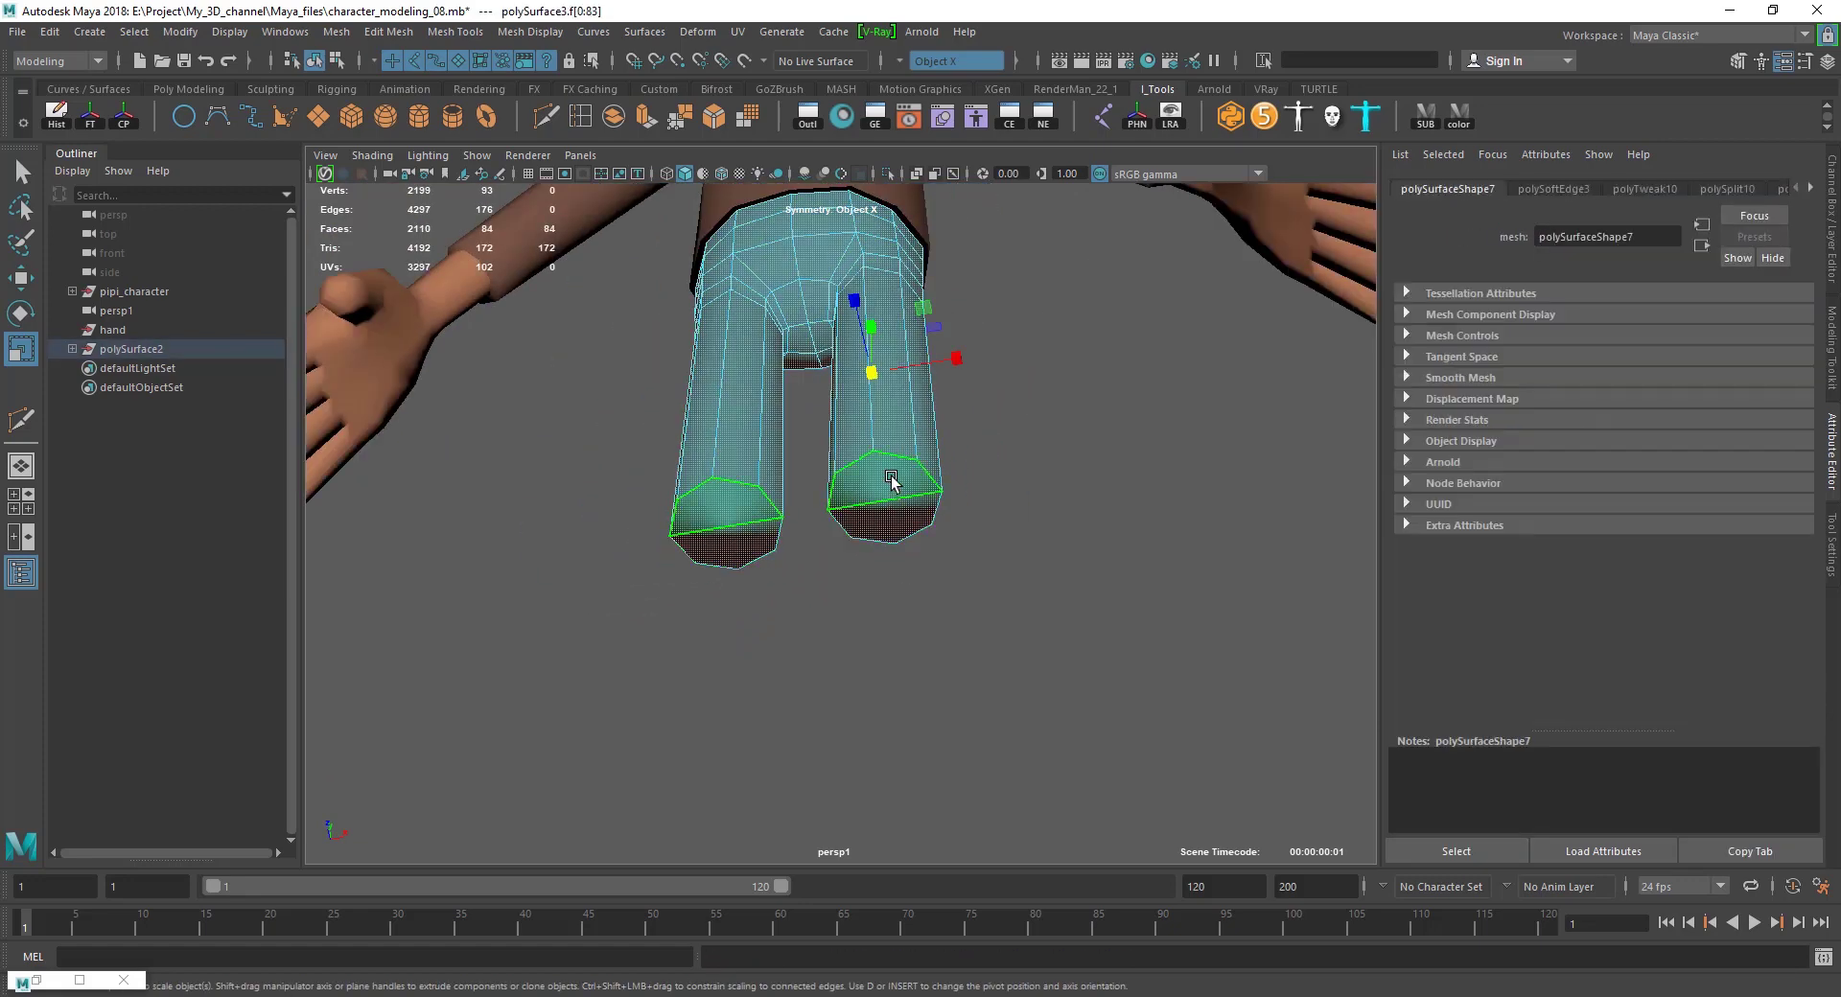
Turn off the trousers' smooth preview and reselect the trousers.
key("q")
key("F8")
key("1")
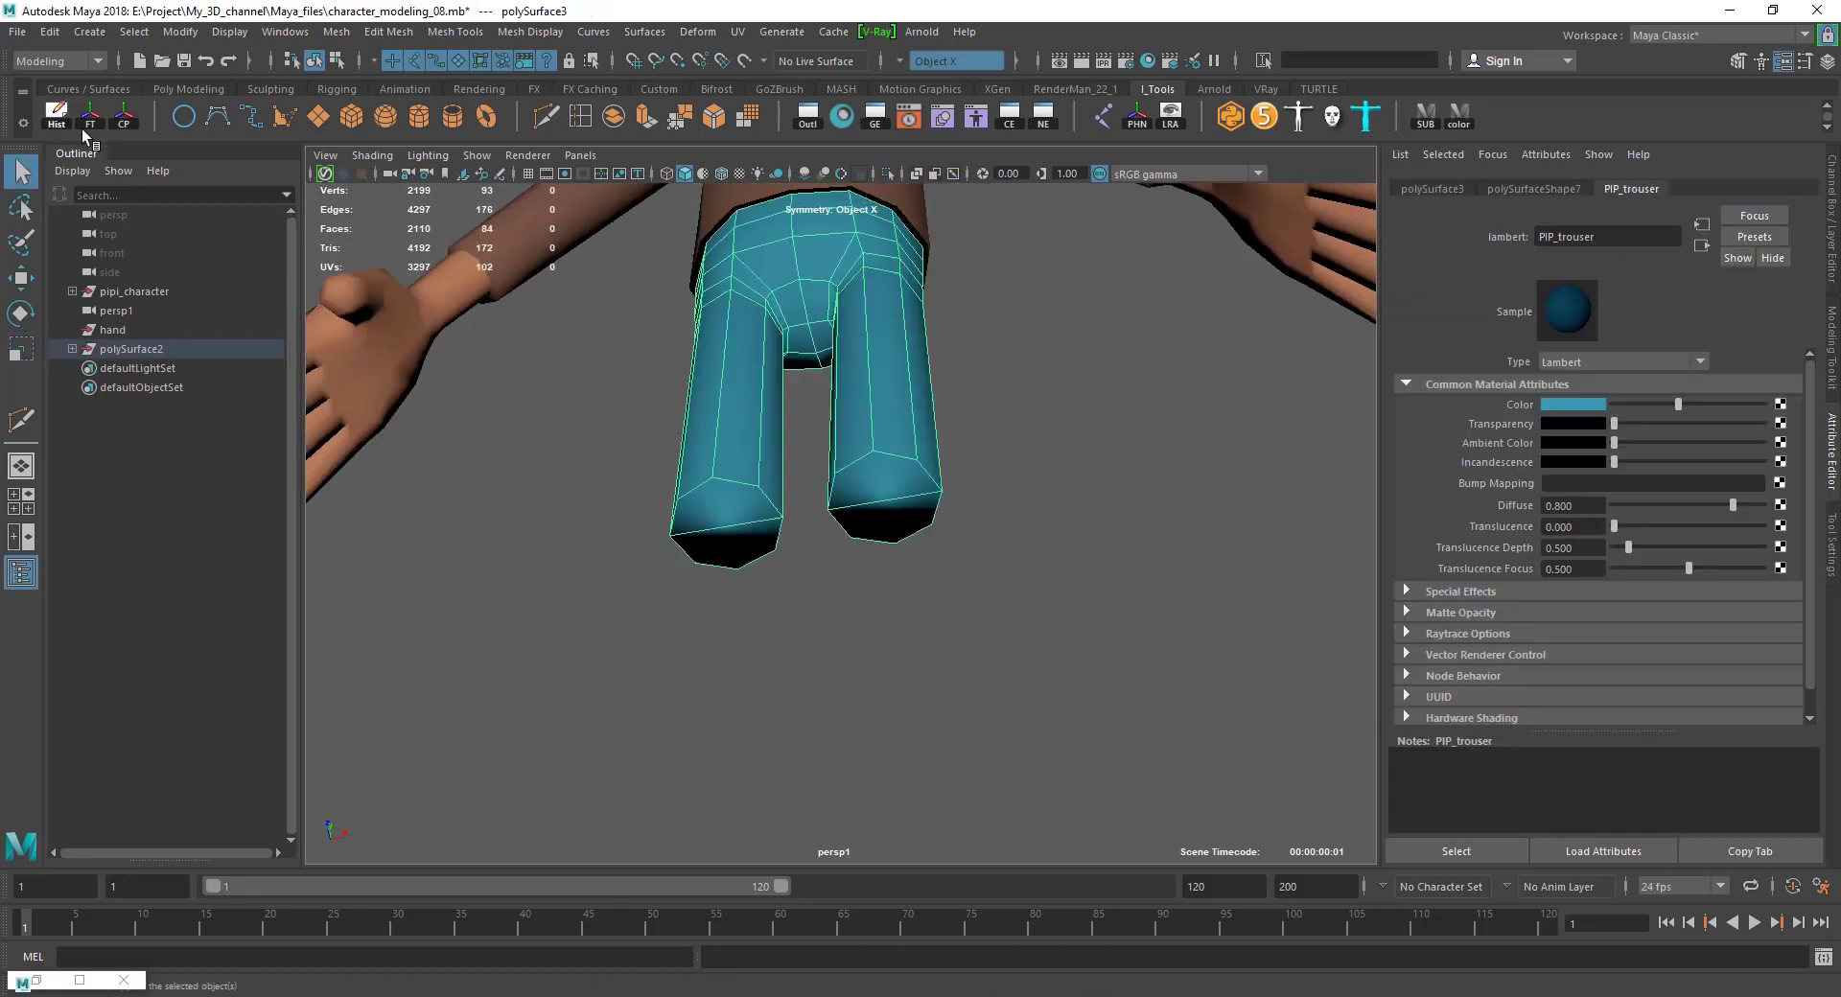
left_click(661, 489)
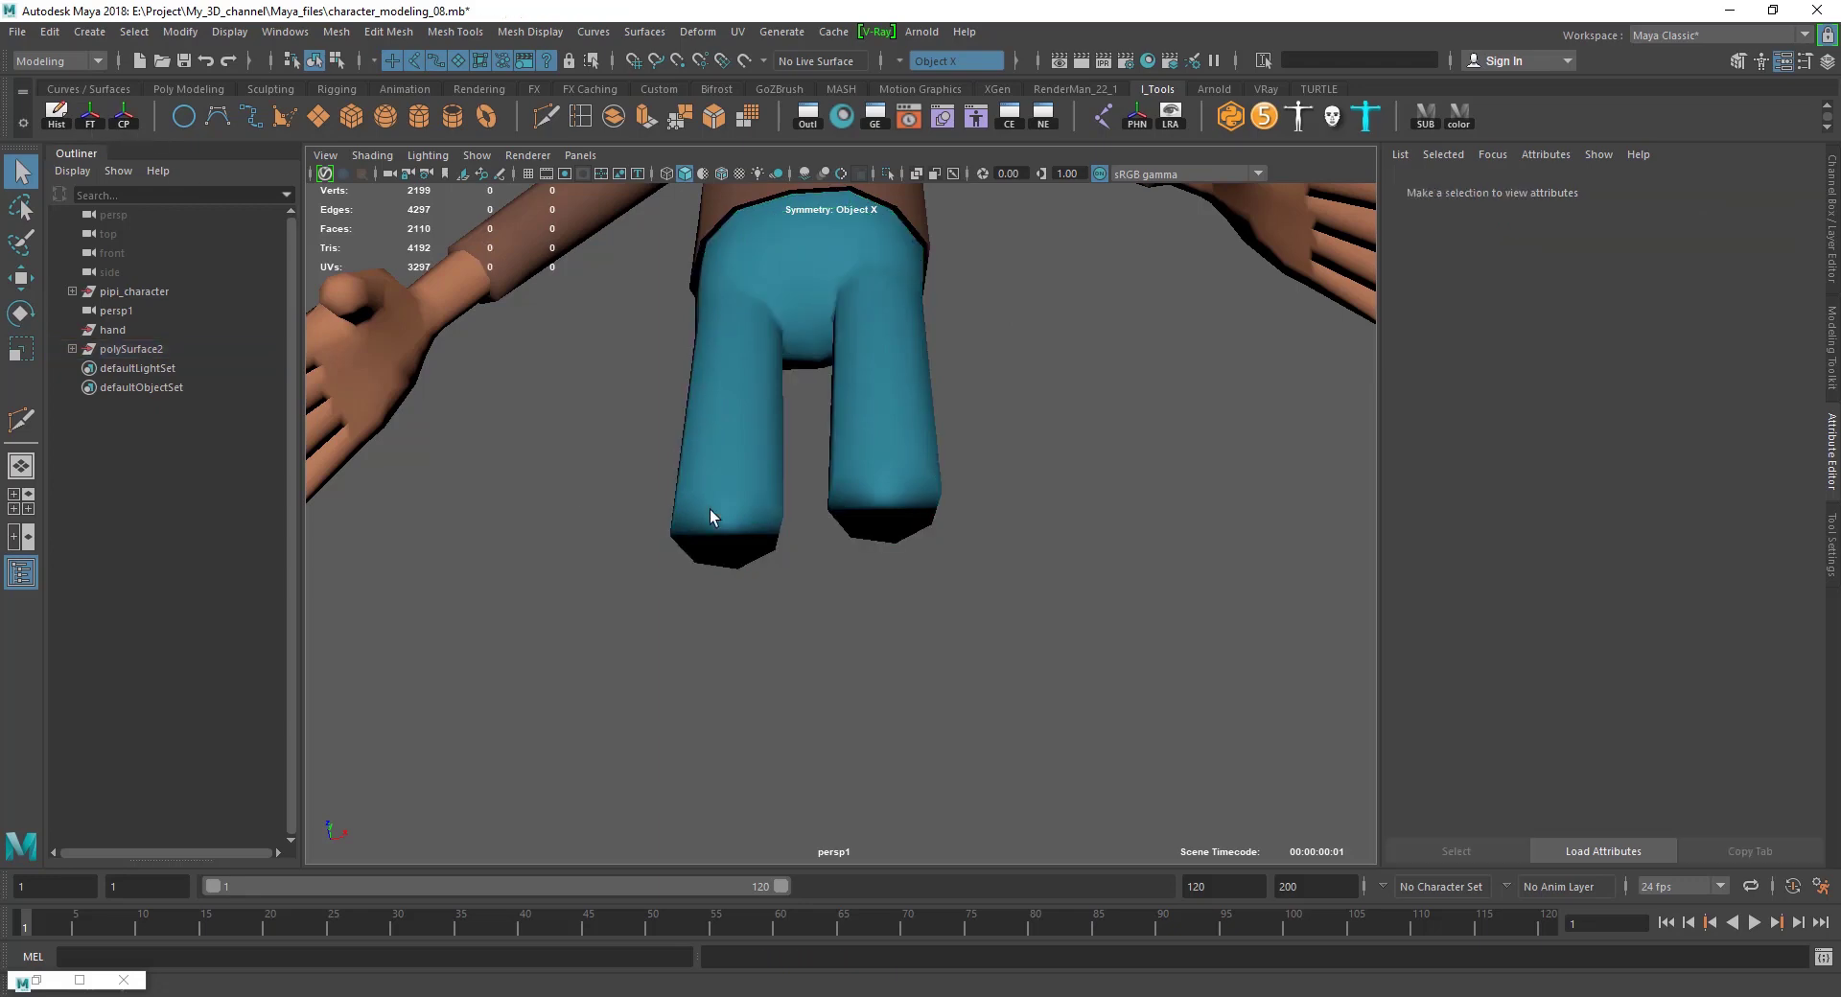
scroll(851, 515, "up", 3)
left_click(875, 403)
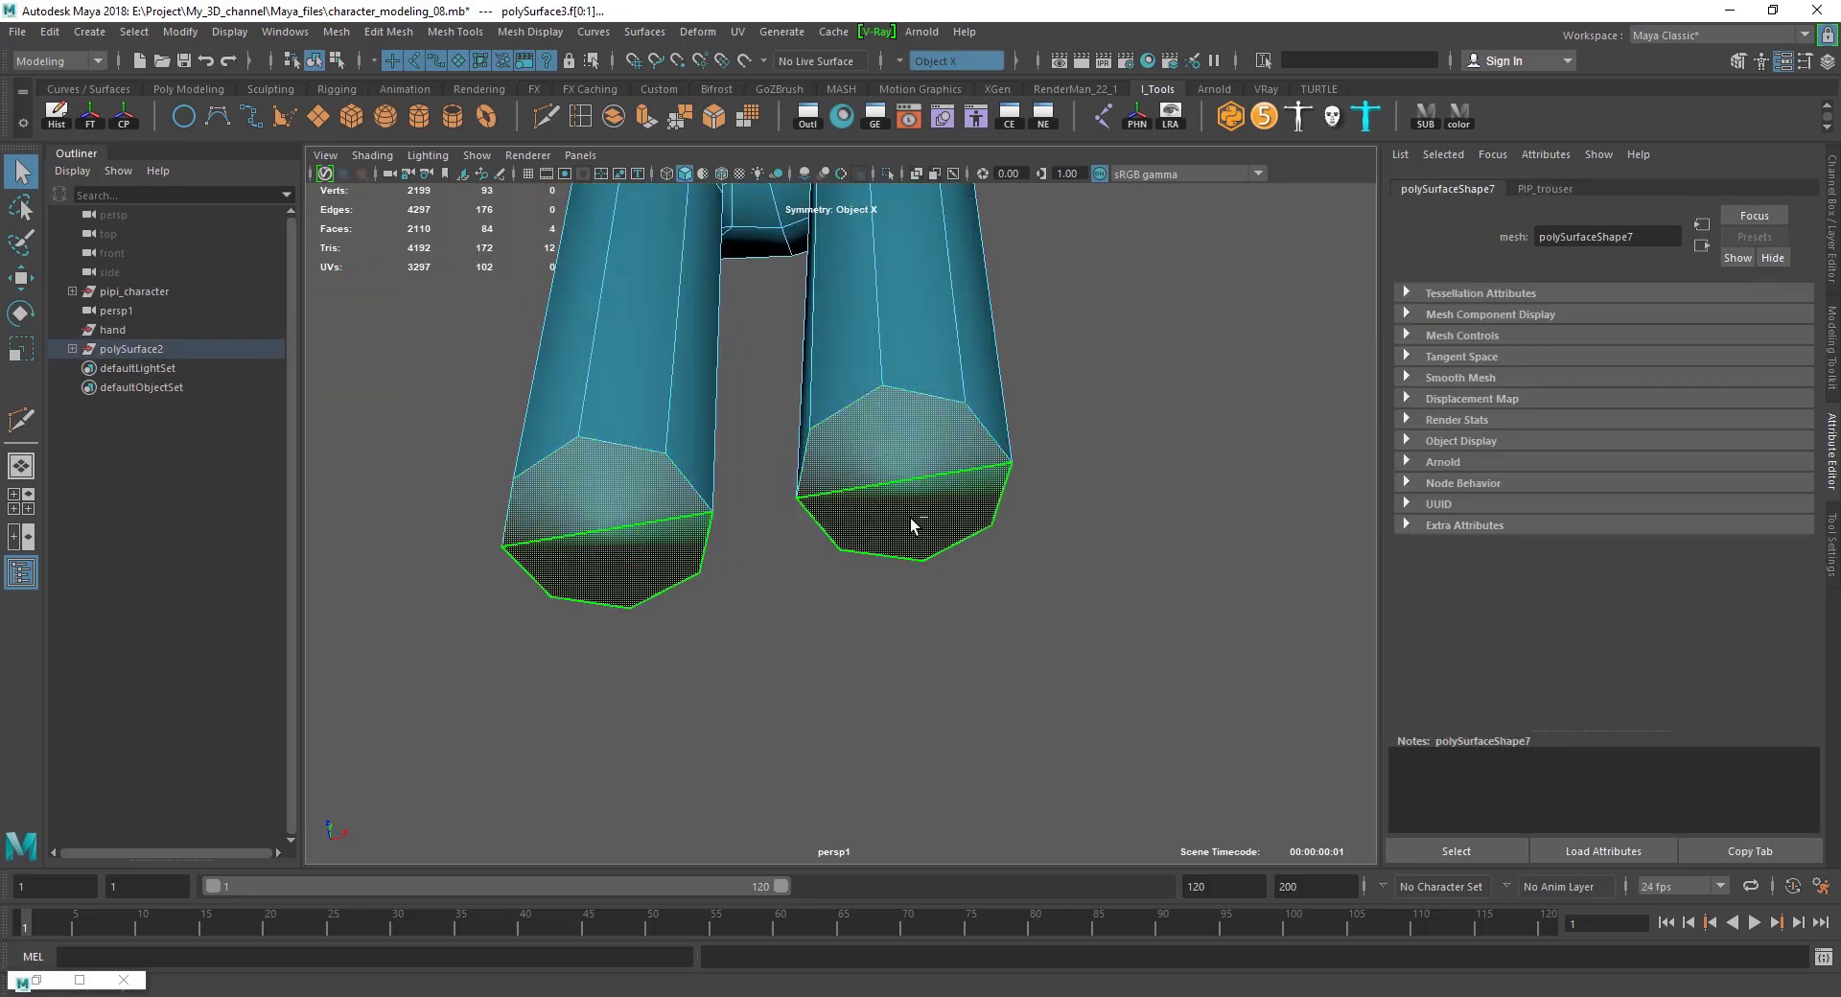
Extrude the bottom faces of both legs and pull the new ends downward.
key("ctrl+e")
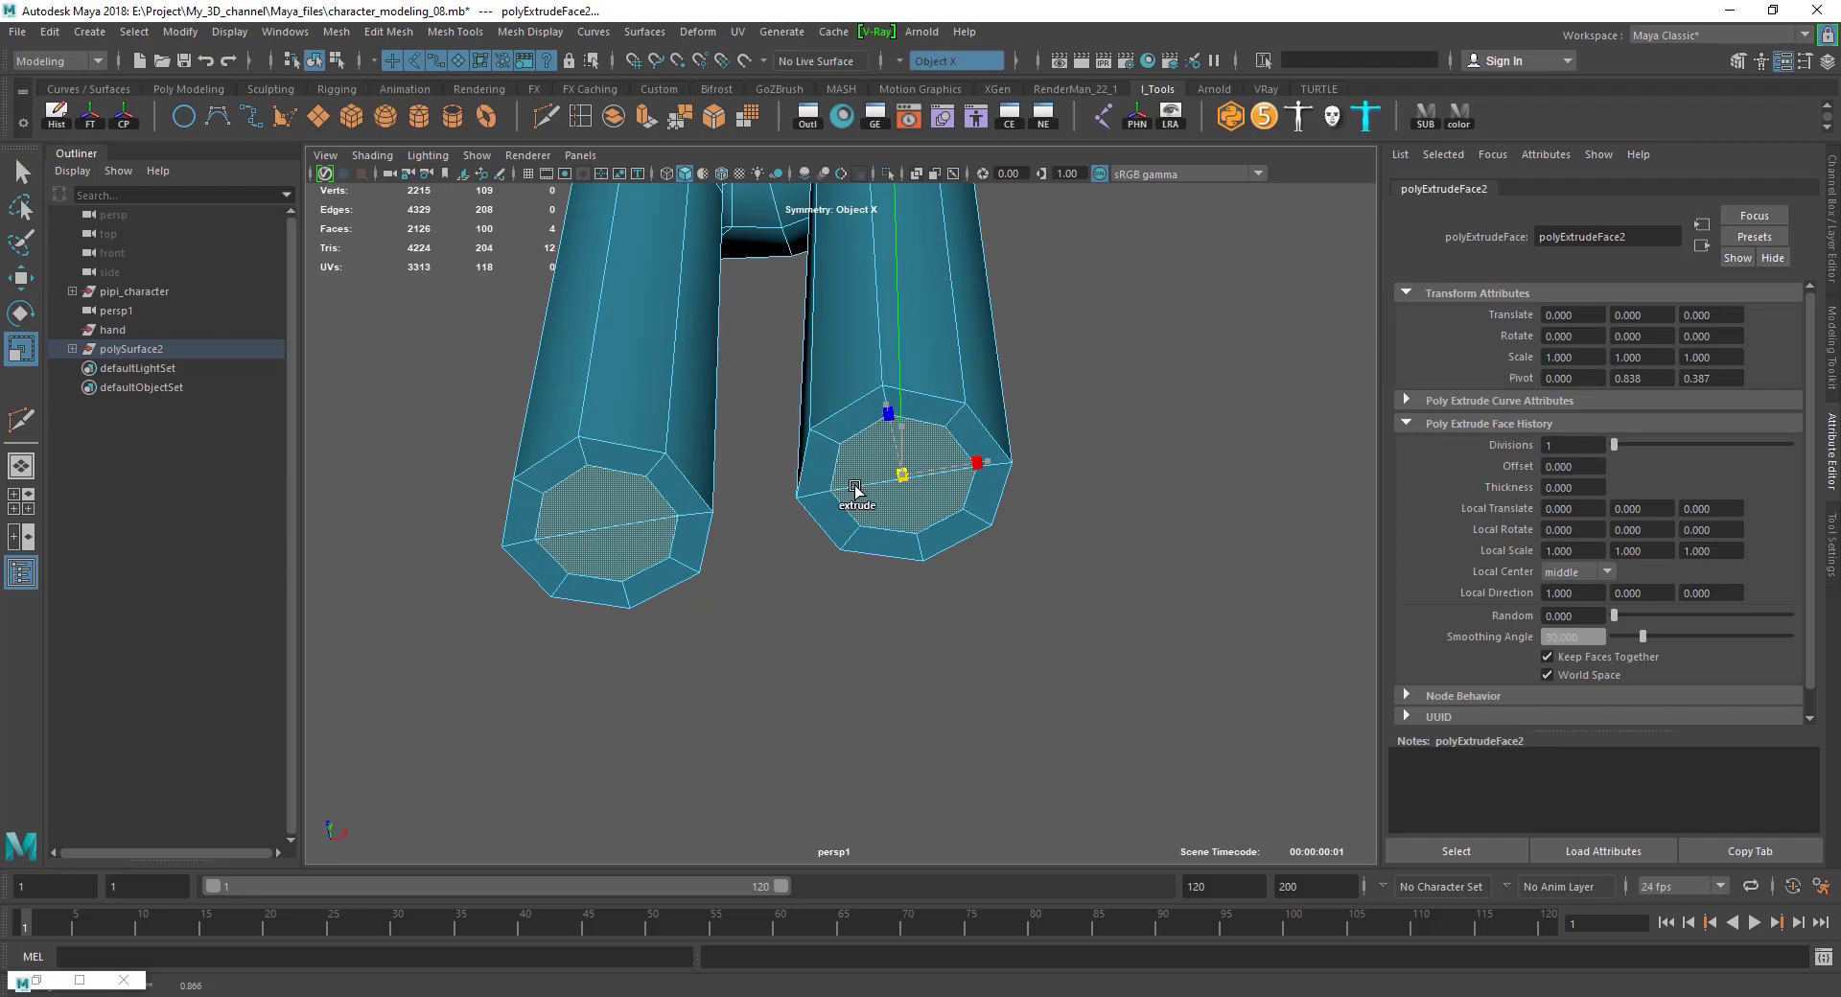
scroll(891, 504, "down", 5)
left_click_drag(896, 503, 909, 543, "alt")
scroll(909, 542, "up", 5)
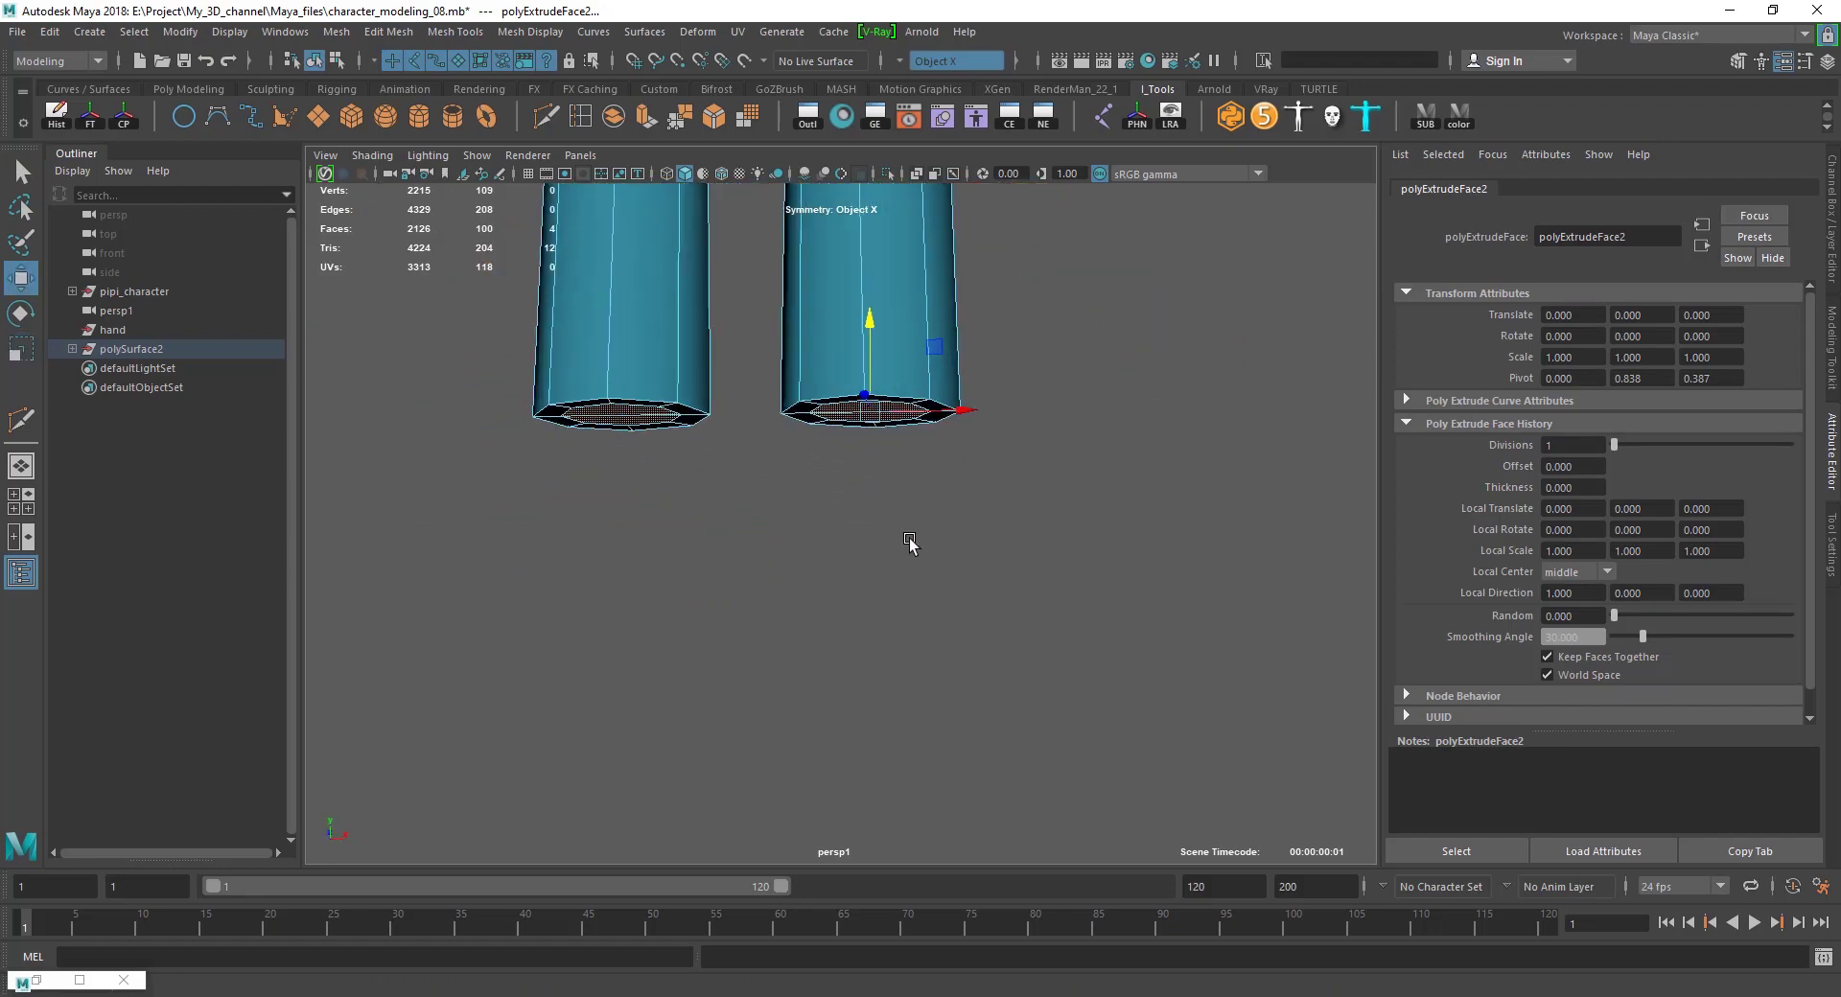
key("w")
left_click_drag(871, 331, 875, 666)
scroll(882, 623, "down", 5)
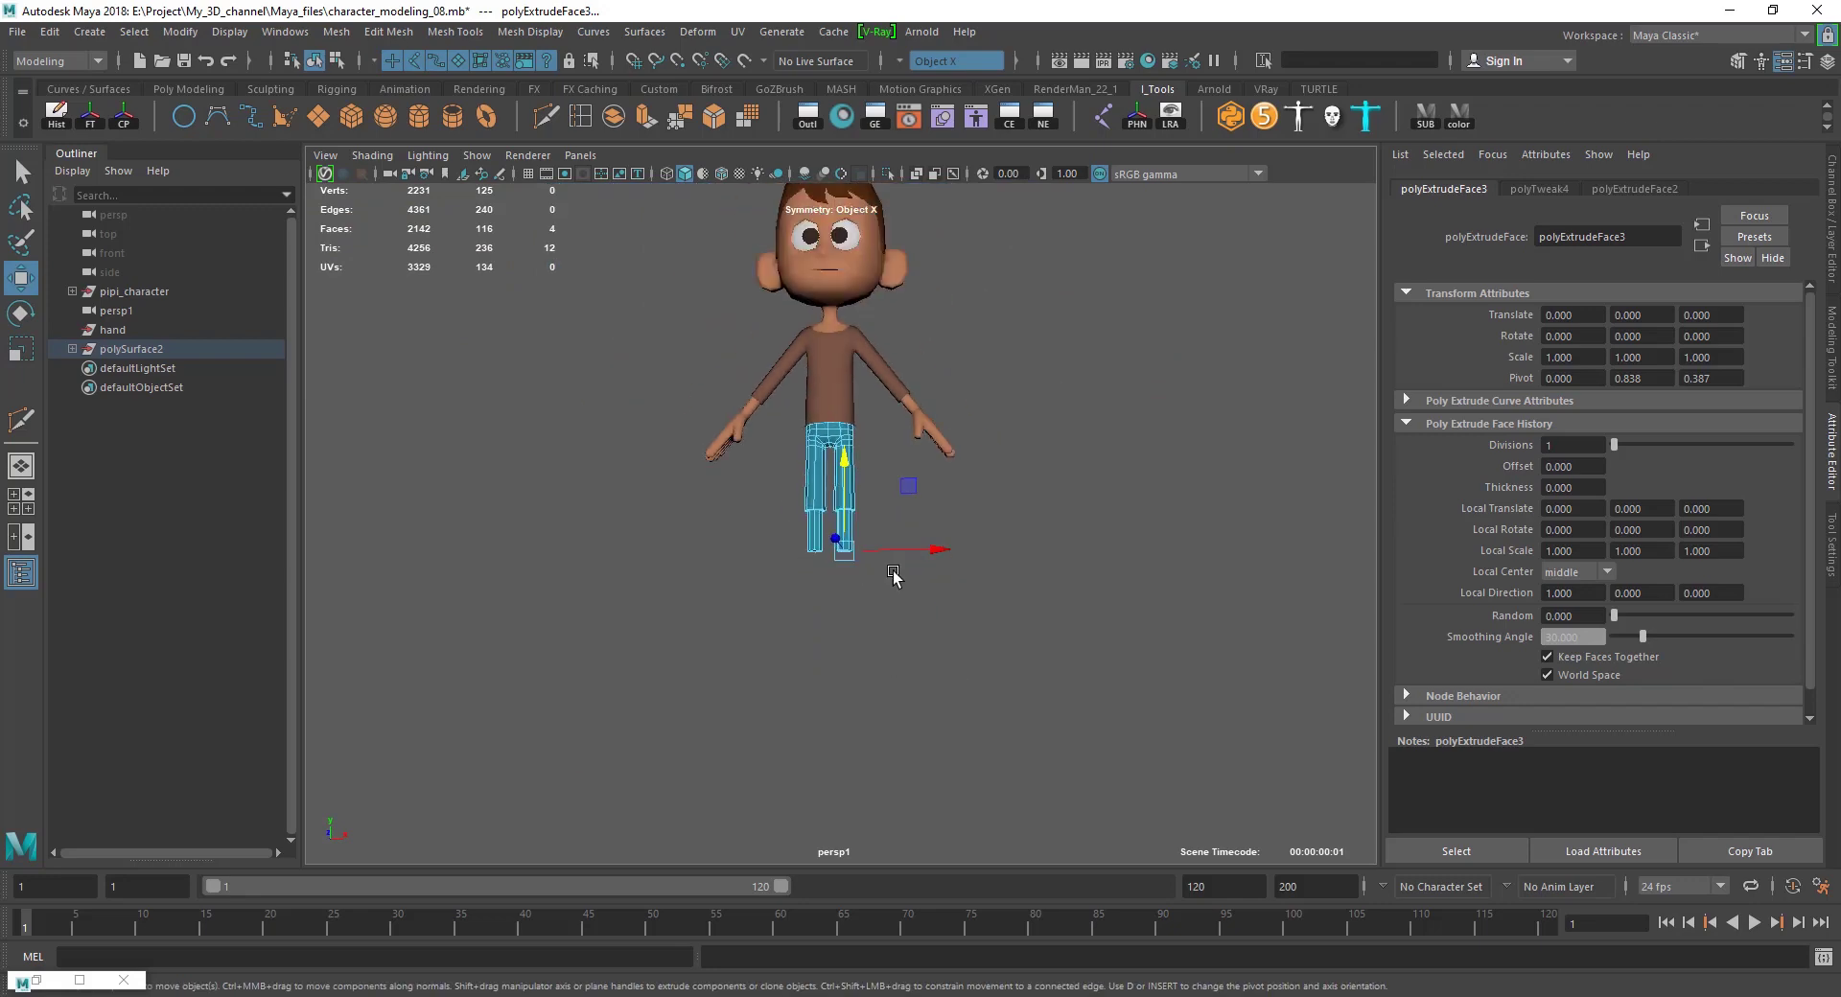
Extrude the leg ends again and scale the lower legs' top edge loop inward.
key("ctrl+e")
scroll(799, 612, "up", 5)
scroll(883, 554, "up", 5)
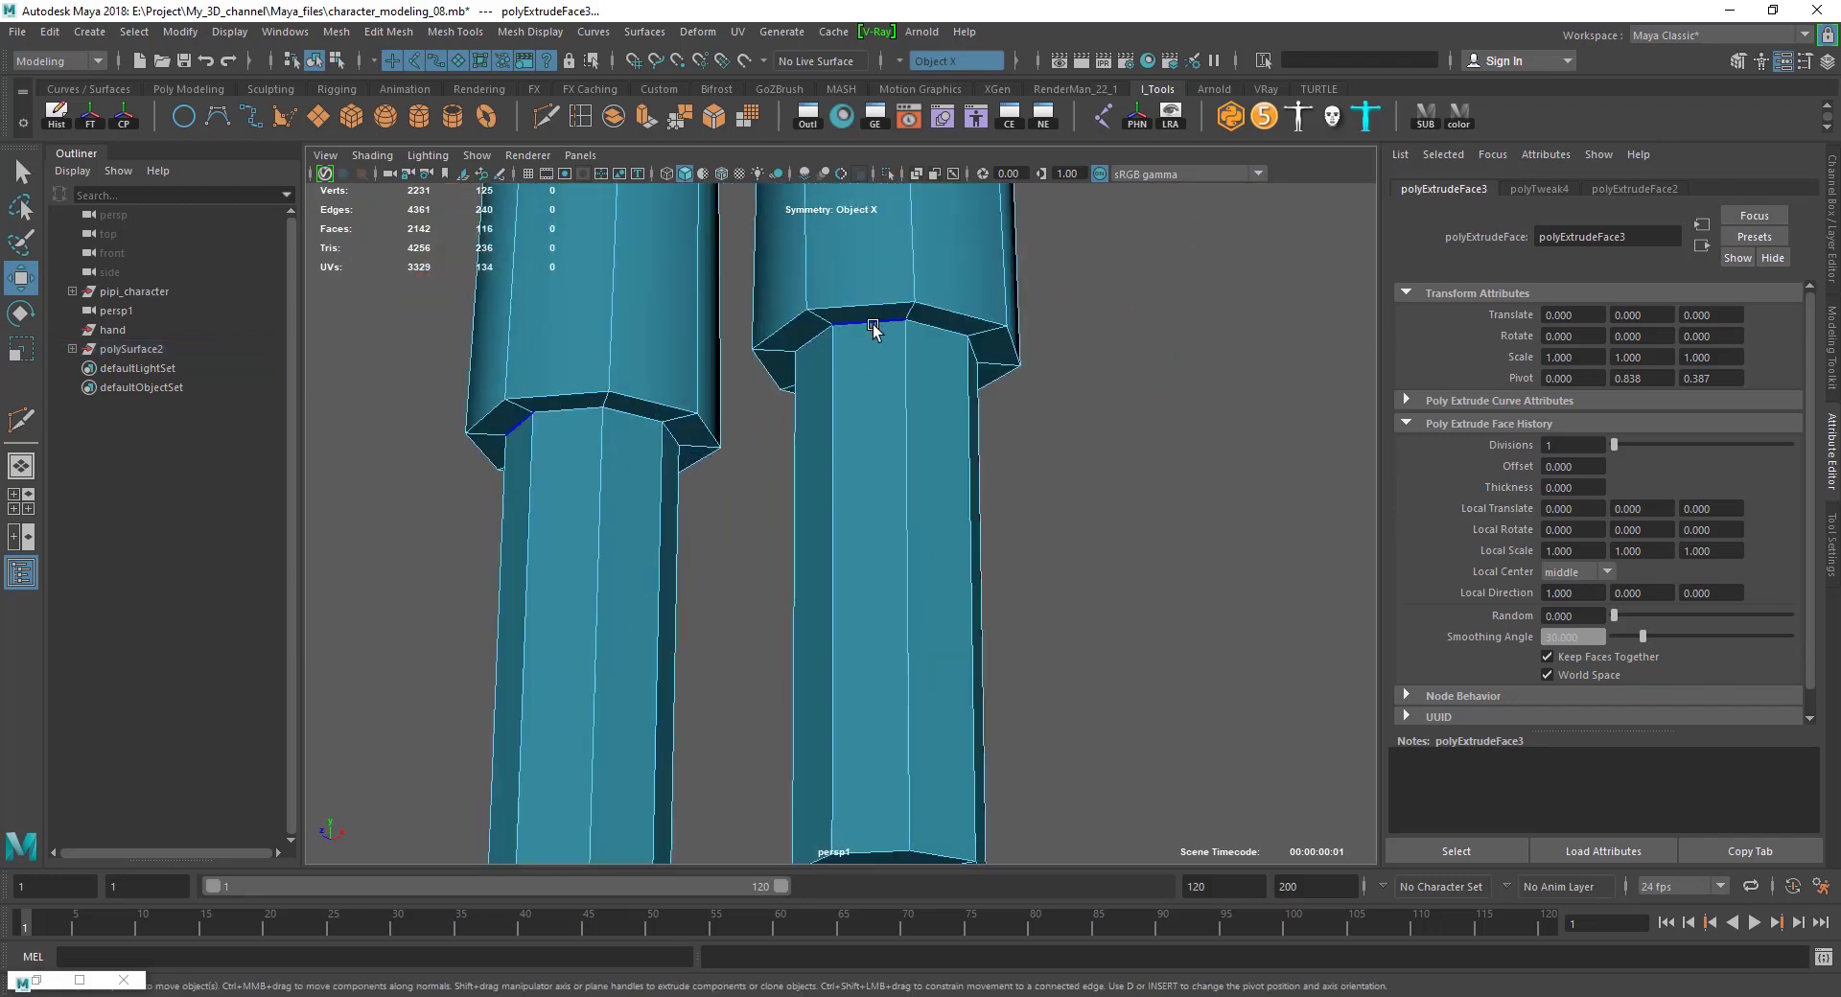
left_click(885, 362)
key("r")
left_click_drag(885, 362, 883, 358)
scroll(849, 562, "down", 3)
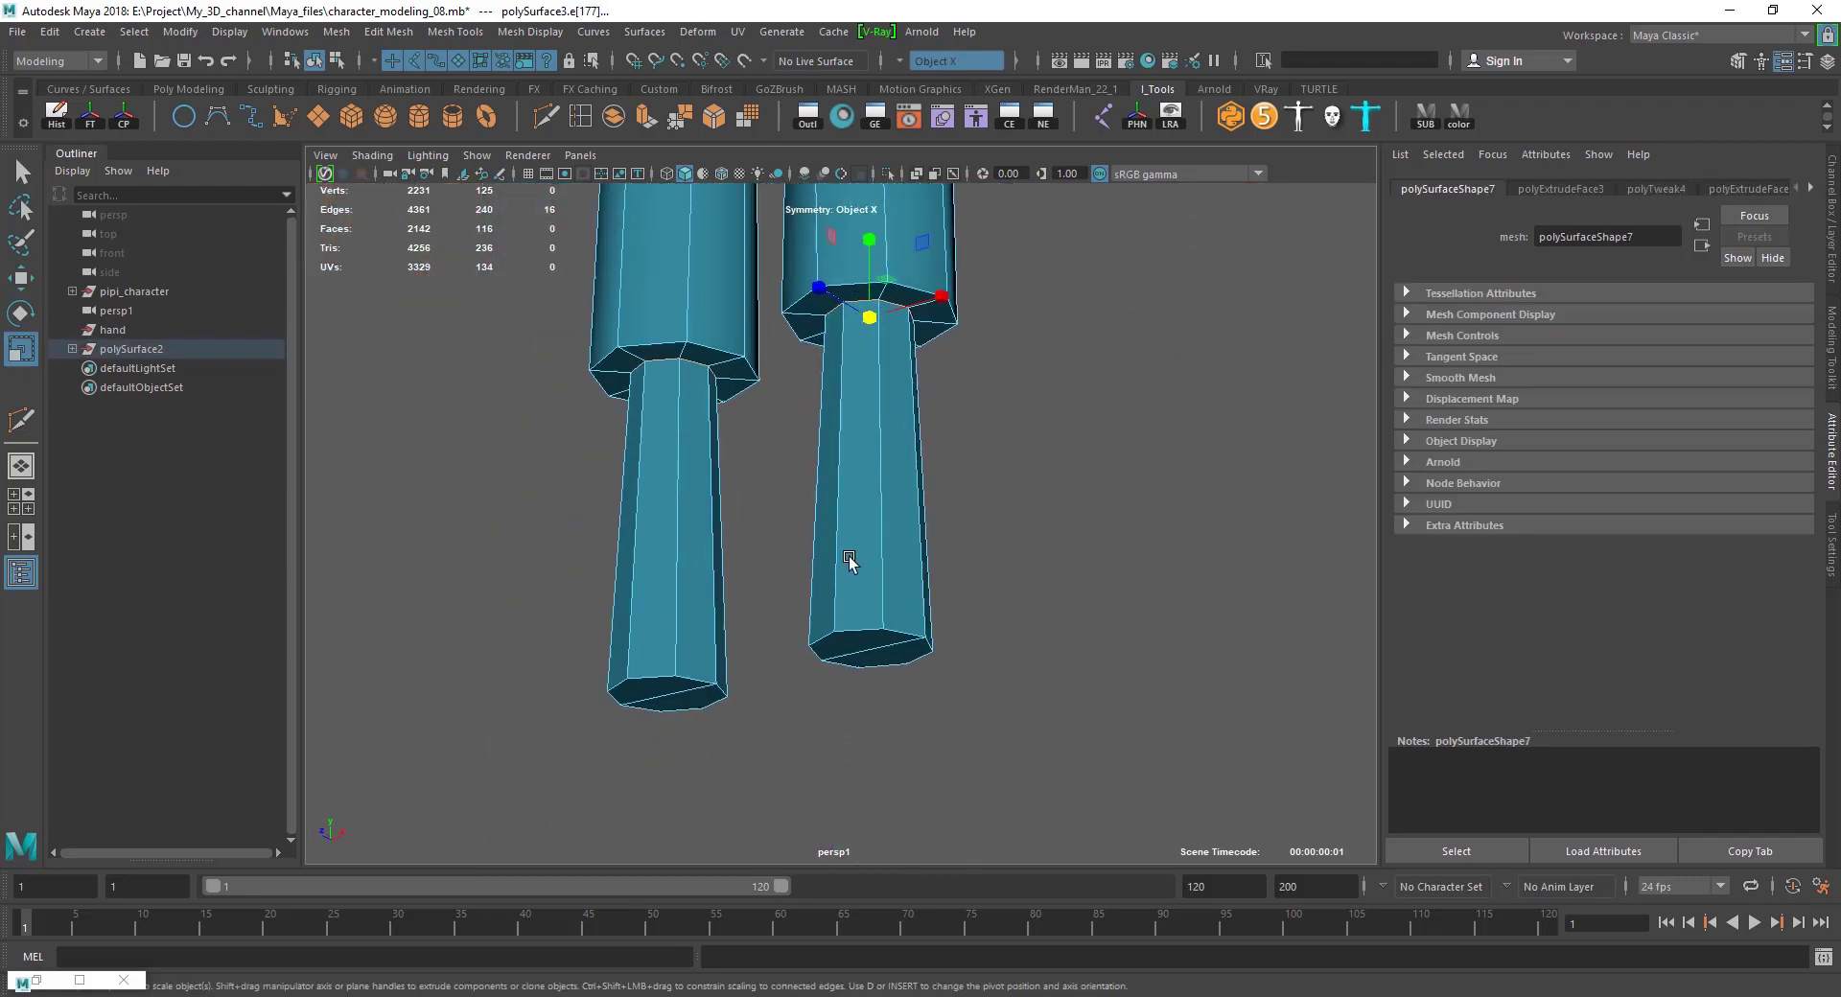
Select the bottom vertex rings of both legs, then reselect the trousers.
key("F9")
mouse_move(796, 599)
left_mouse_down()
mouse_move(957, 677)
mouse_move(887, 637)
left_mouse_up()
scroll(951, 686, "down", 3)
scroll(920, 662, "up", 3)
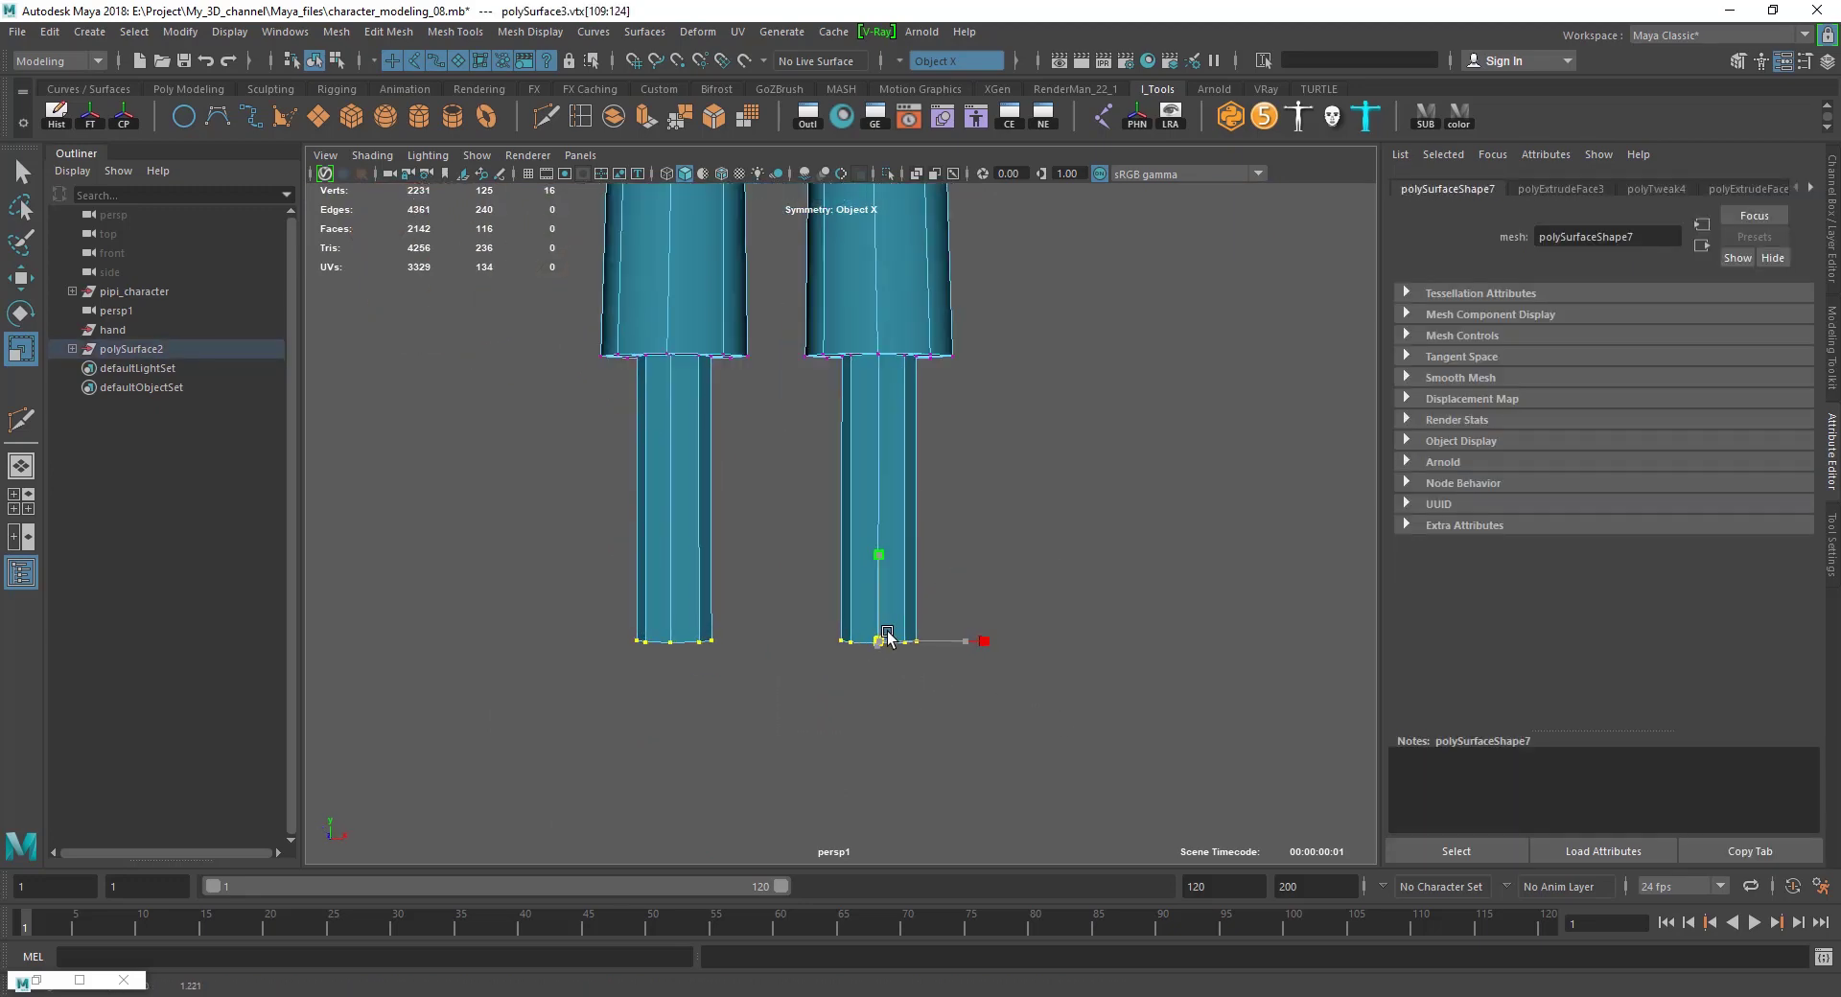
left_click(955, 412)
scroll(888, 505, "down", 3)
scroll(872, 640, "down", 2)
left_click(872, 640)
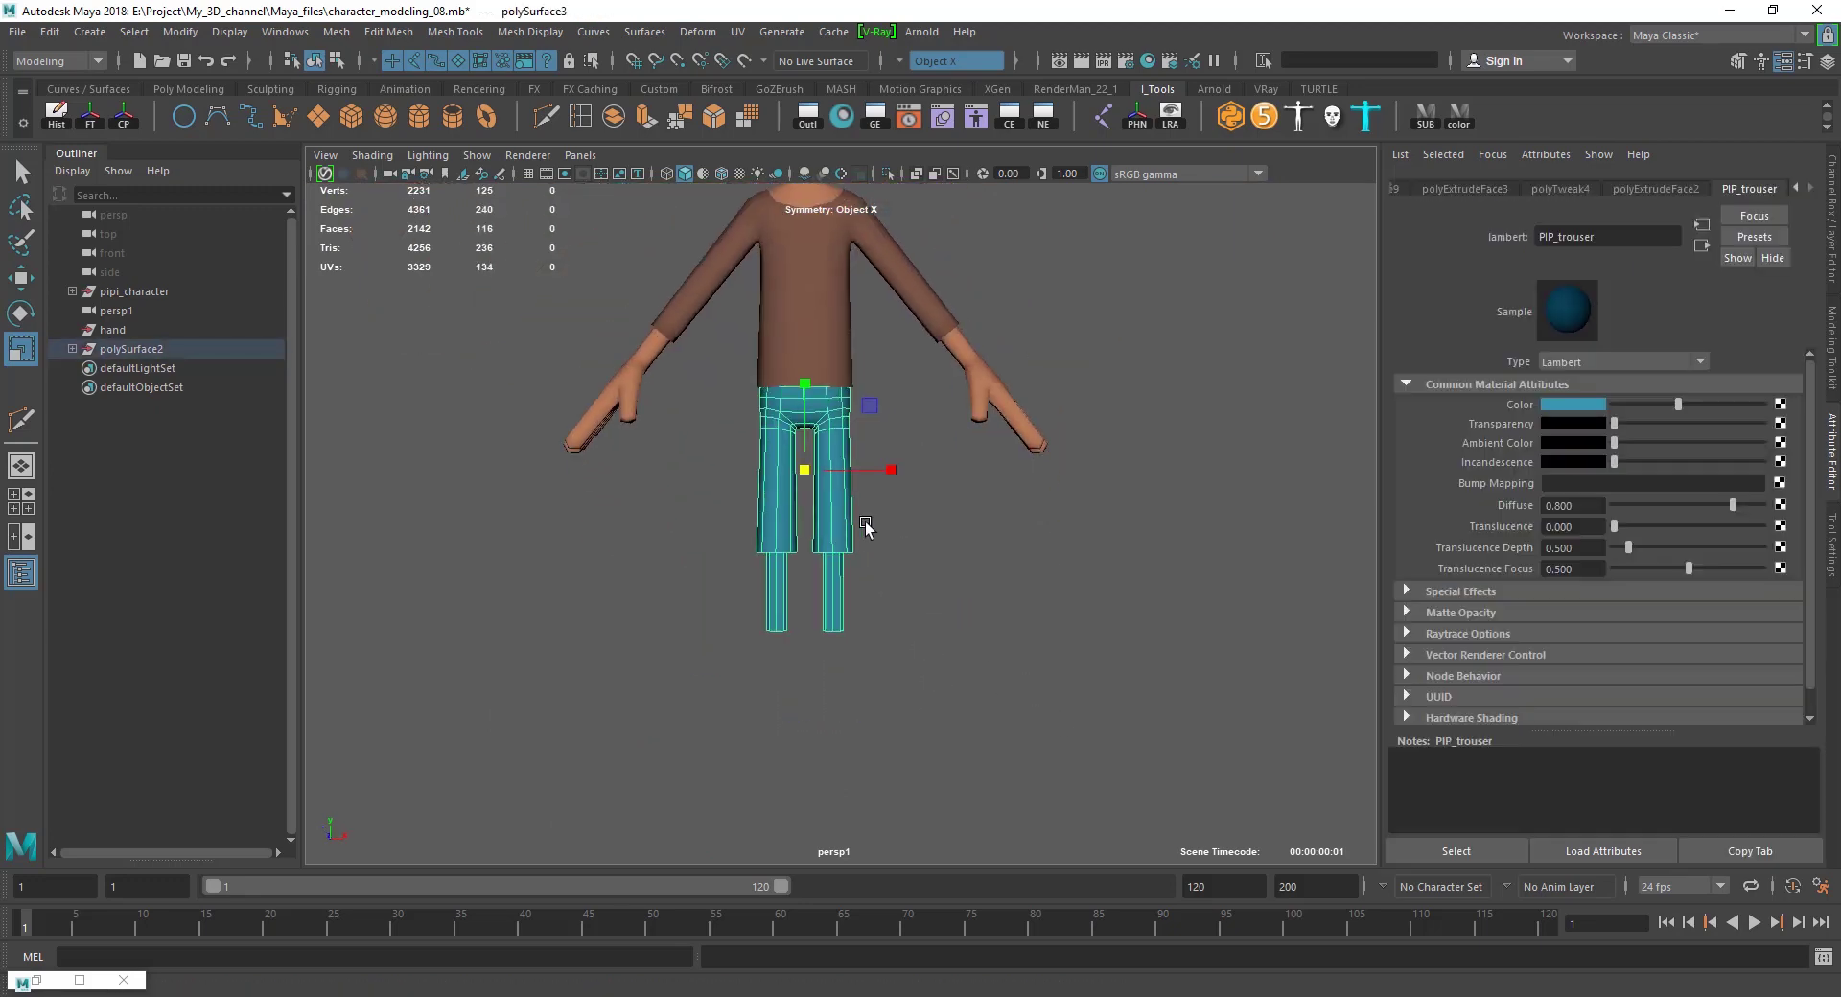
scroll(844, 561, "up", 4)
mouse_move(862, 537)
left_mouse_down("alt")
mouse_move(844, 561)
mouse_move(896, 562)
mouse_move(867, 748)
mouse_move(747, 604)
left_mouse_up("alt")
key("F11")
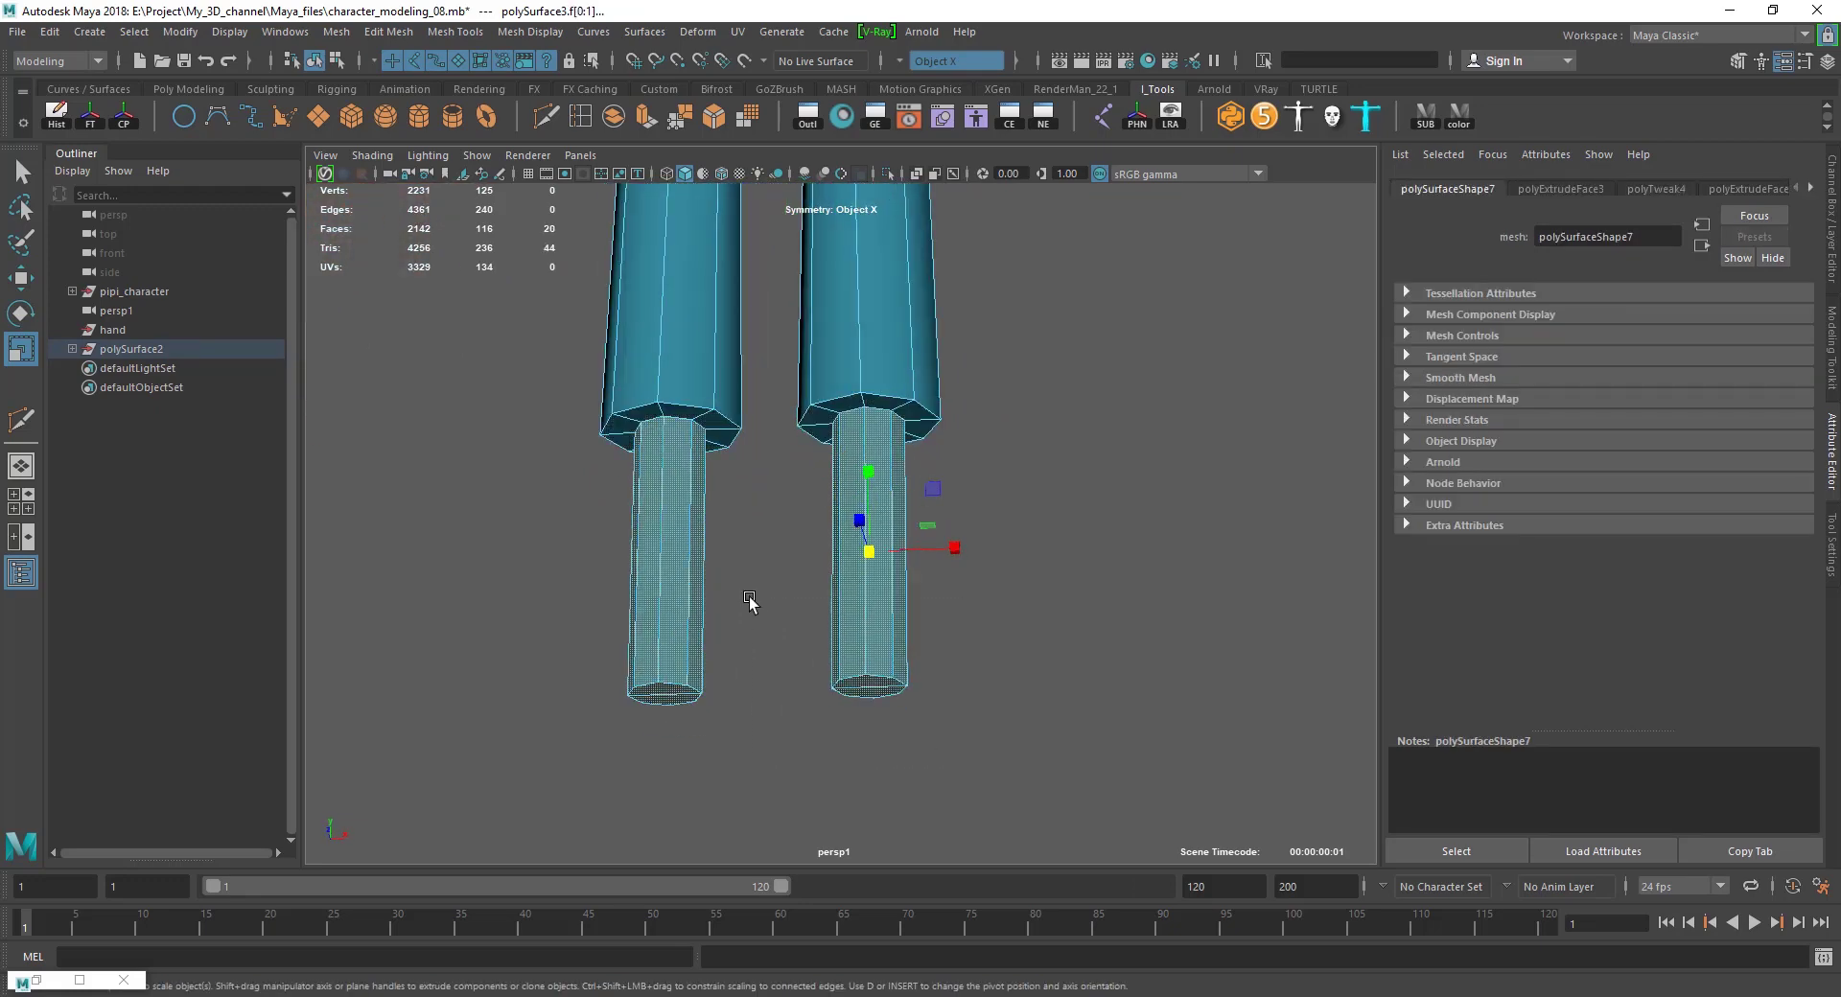
Extract the lower-leg faces from the trousers into separate pieces and pick the right leg.
scroll(856, 618, "up", 2)
left_click_drag(857, 618, 1048, 377, "alt")
right_click_drag(1050, 372, 1053, 683, "shift")
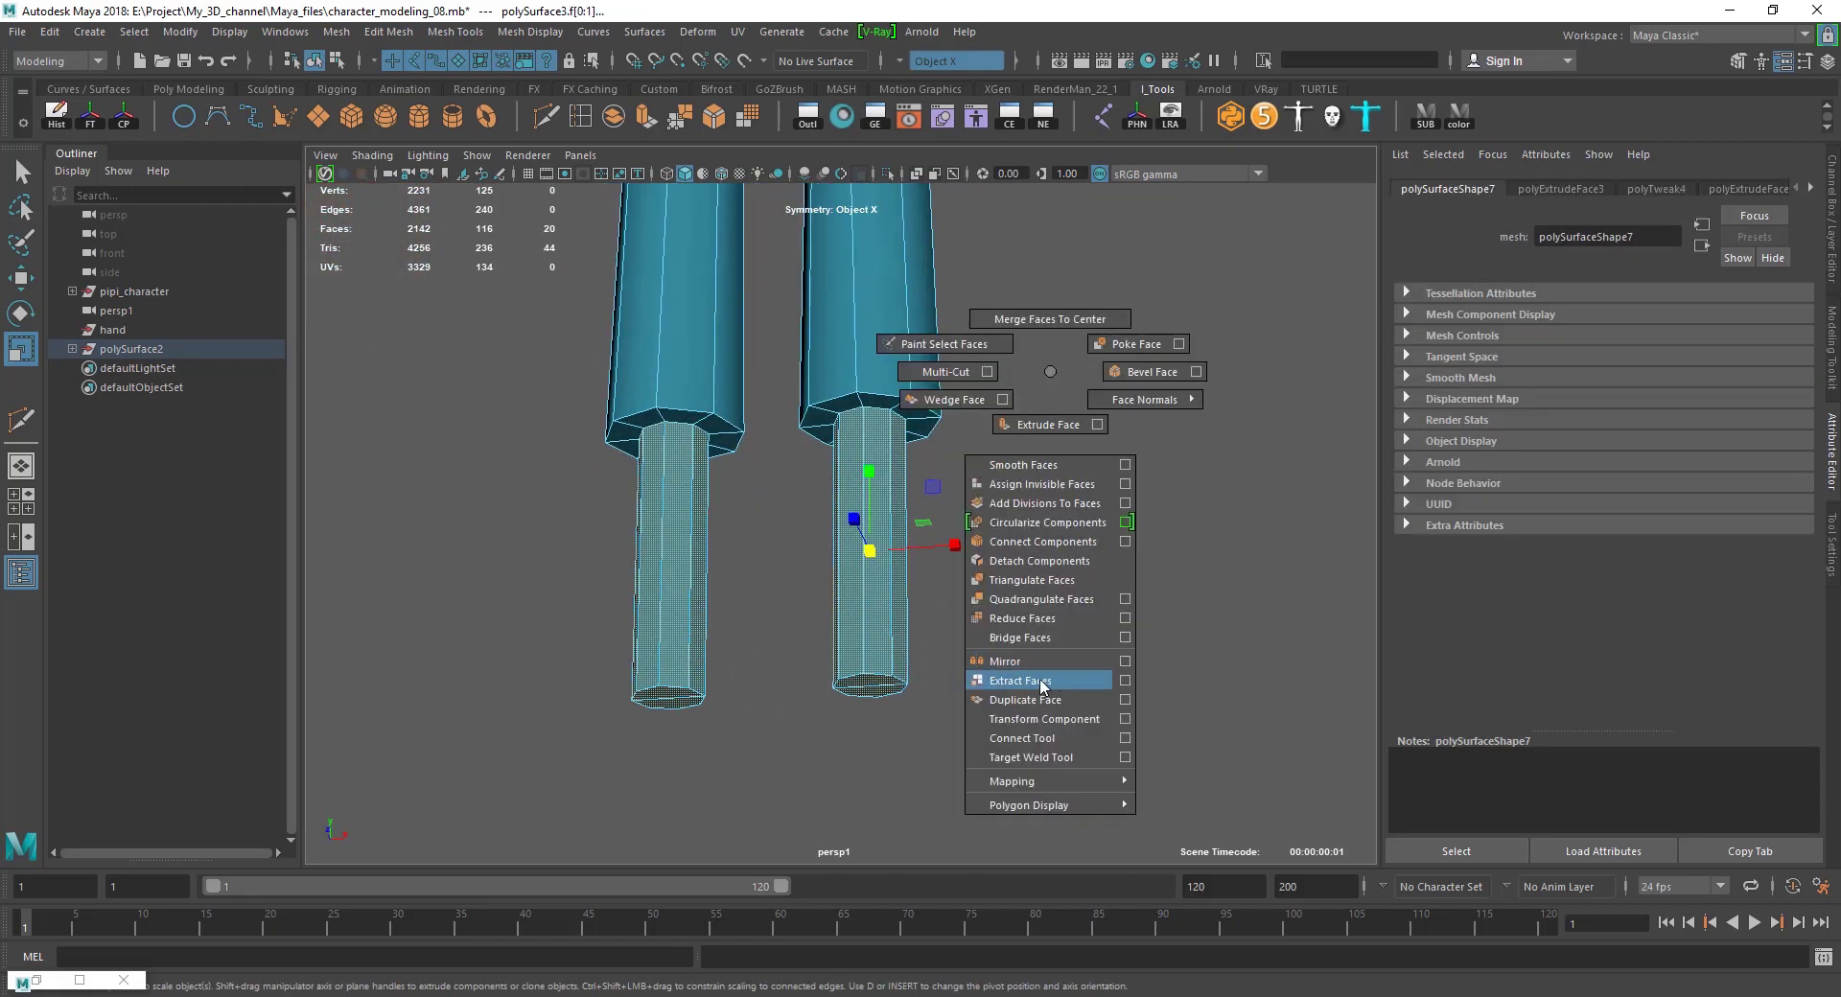
right_click_drag(856, 549, 1081, 371)
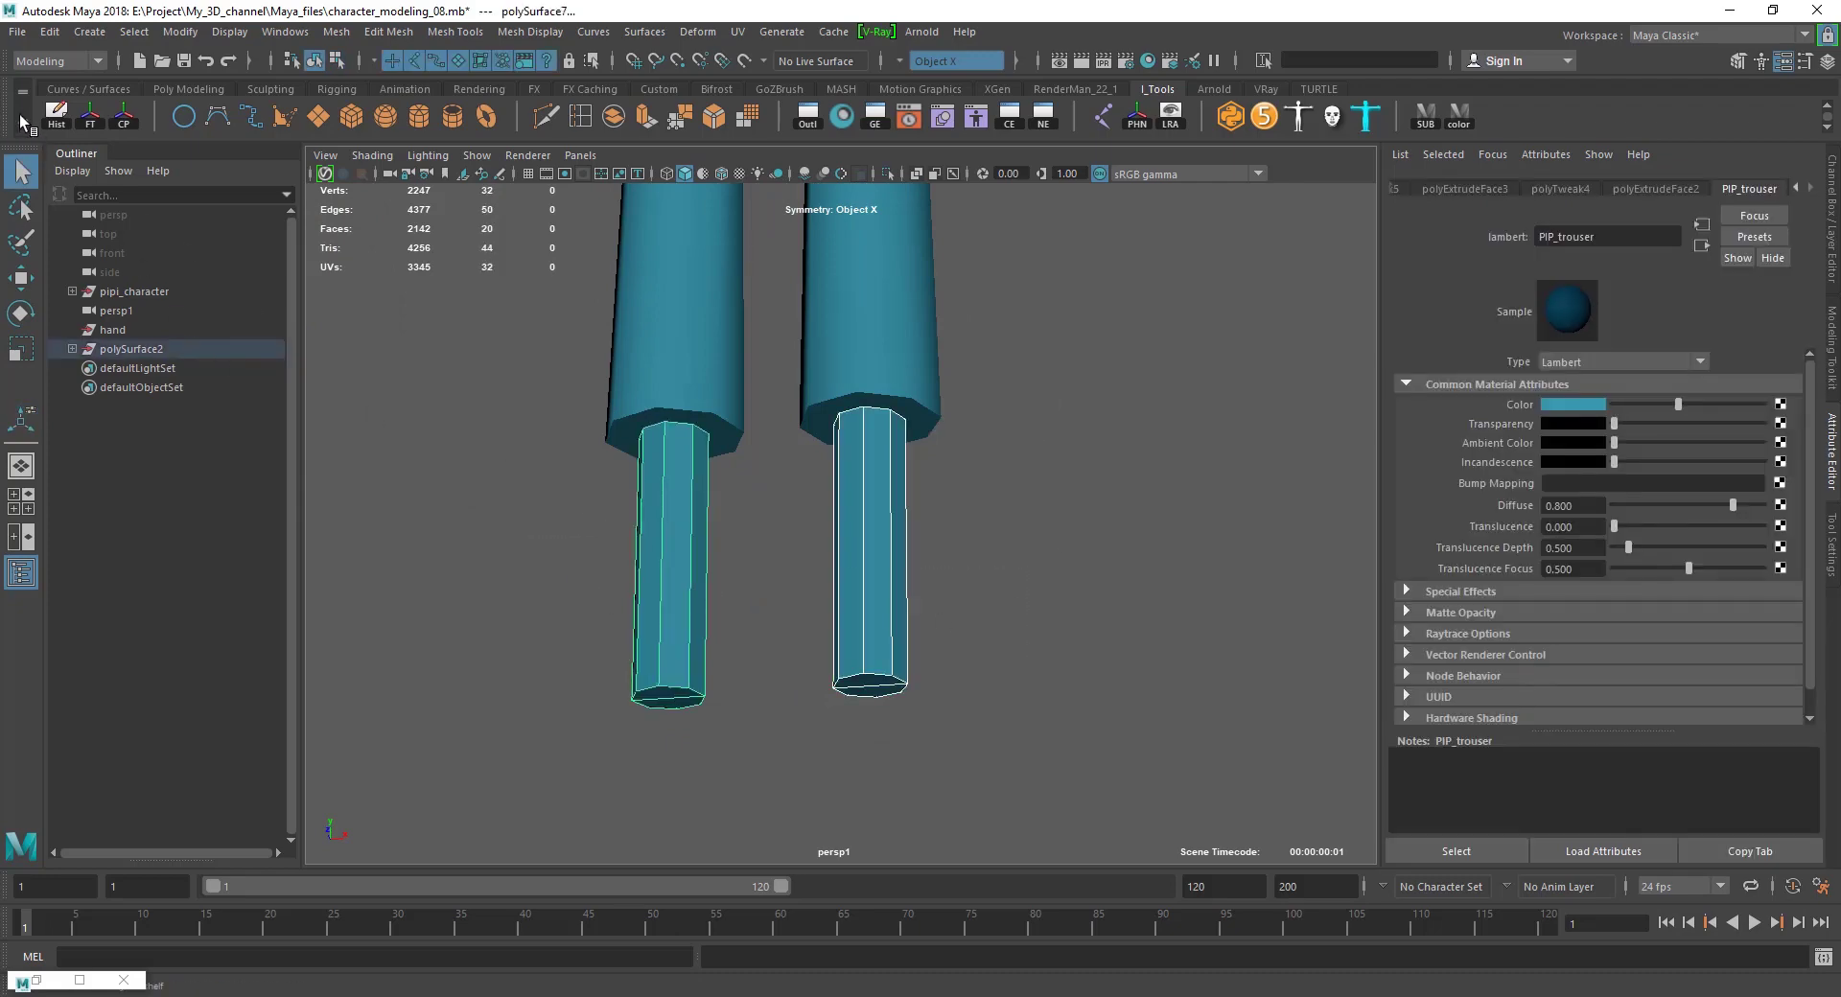
left_click(880, 629)
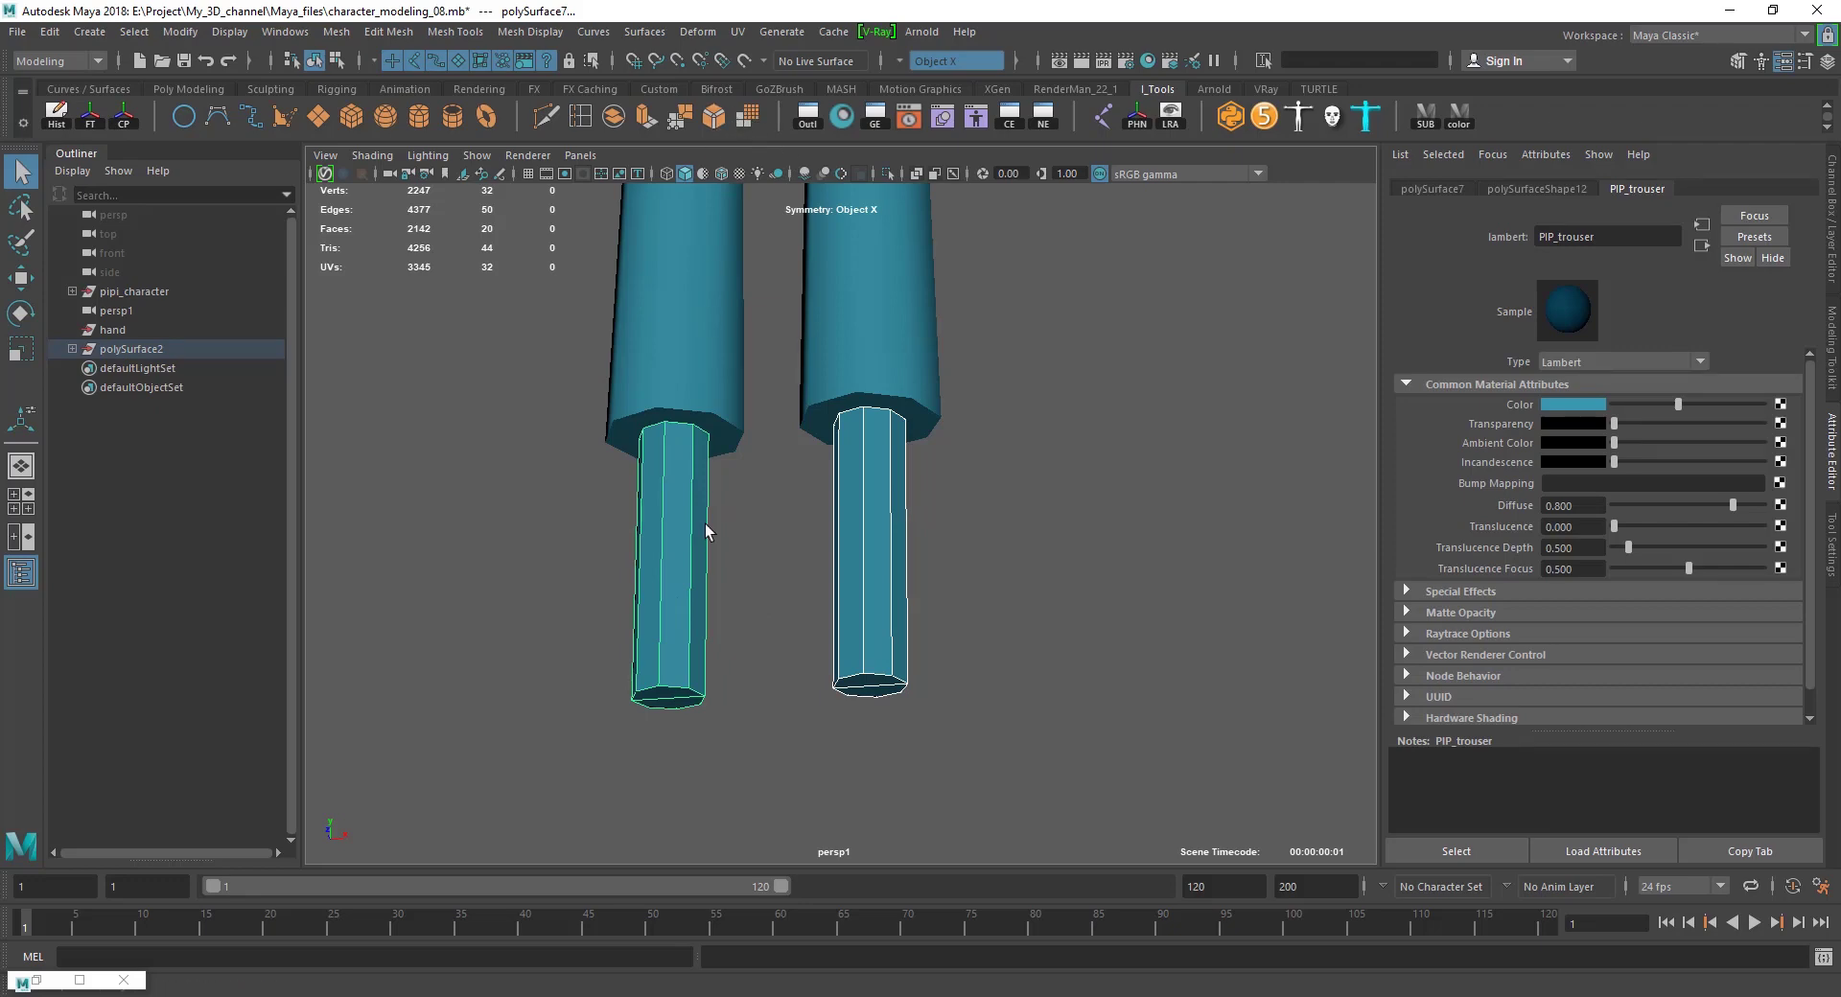
mouse_move(704, 523)
left_mouse_down("alt")
mouse_move(810, 602)
mouse_move(744, 620)
left_mouse_up("alt")
scroll(810, 603, "down", 5)
scroll(815, 600, "up", 5)
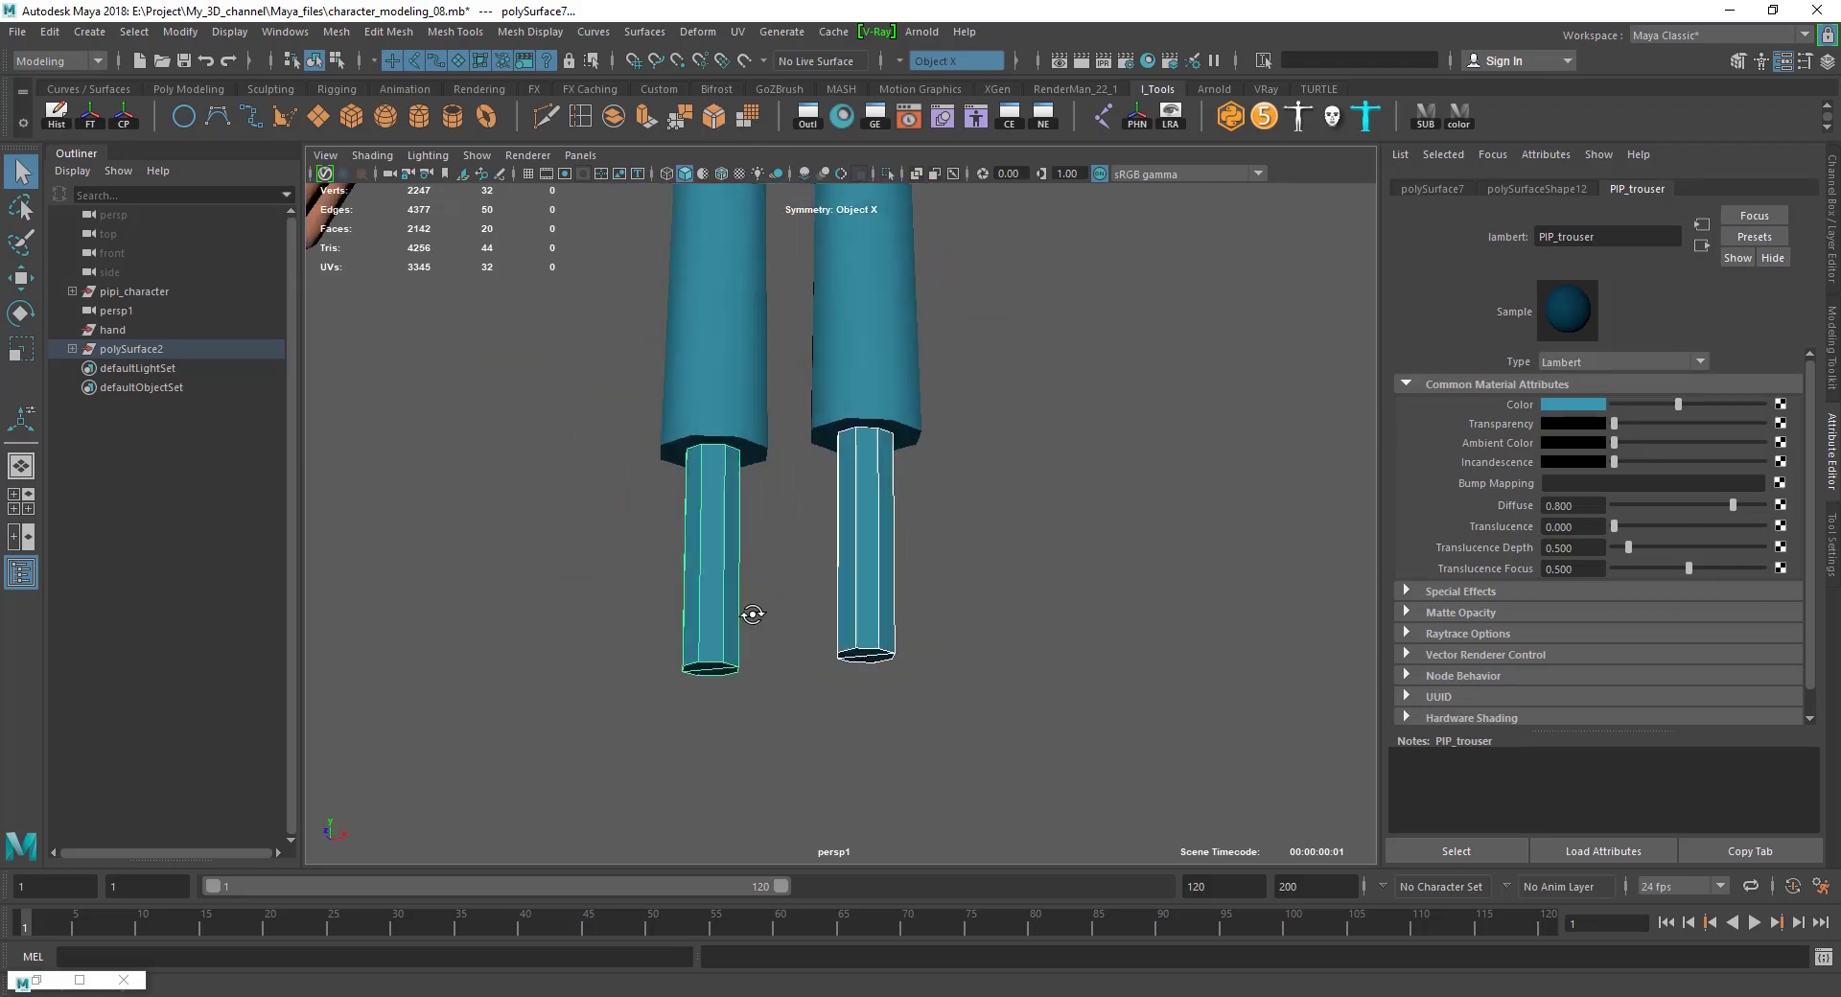
Combine both lower-leg pieces into polySurface7, soften its edges, and open Hypershade.
key("t")
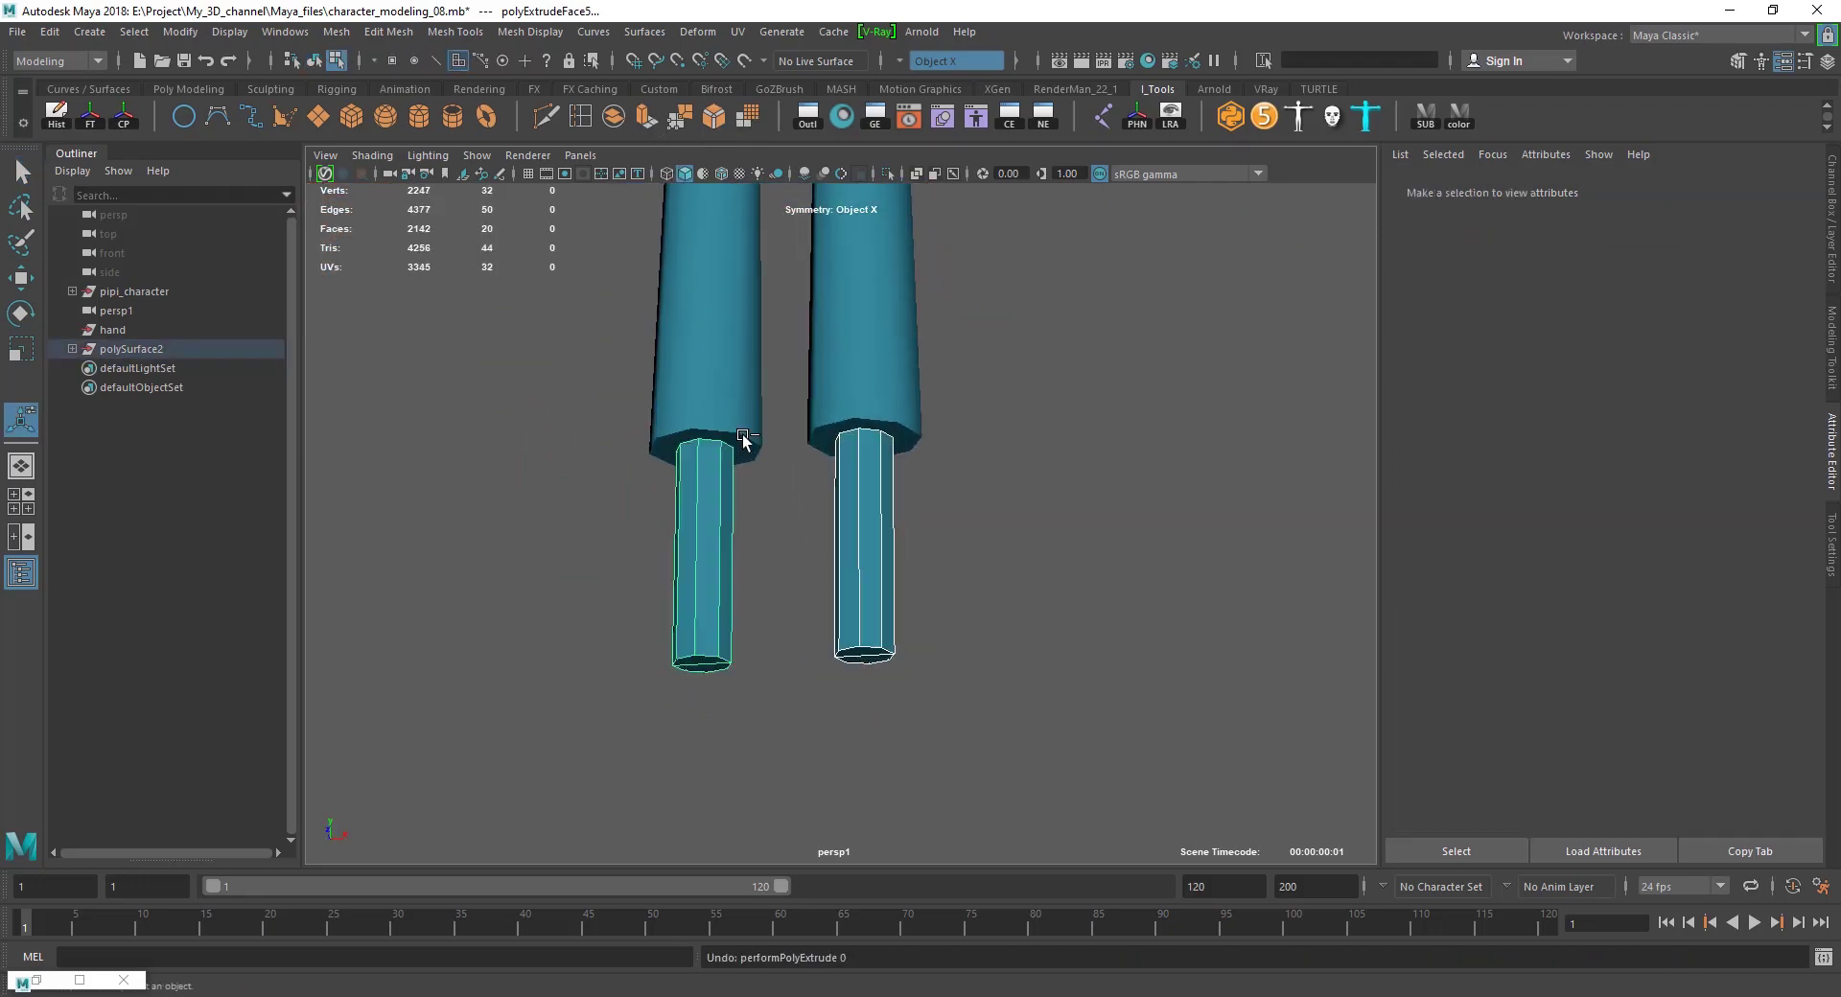
key("ctrl+z")
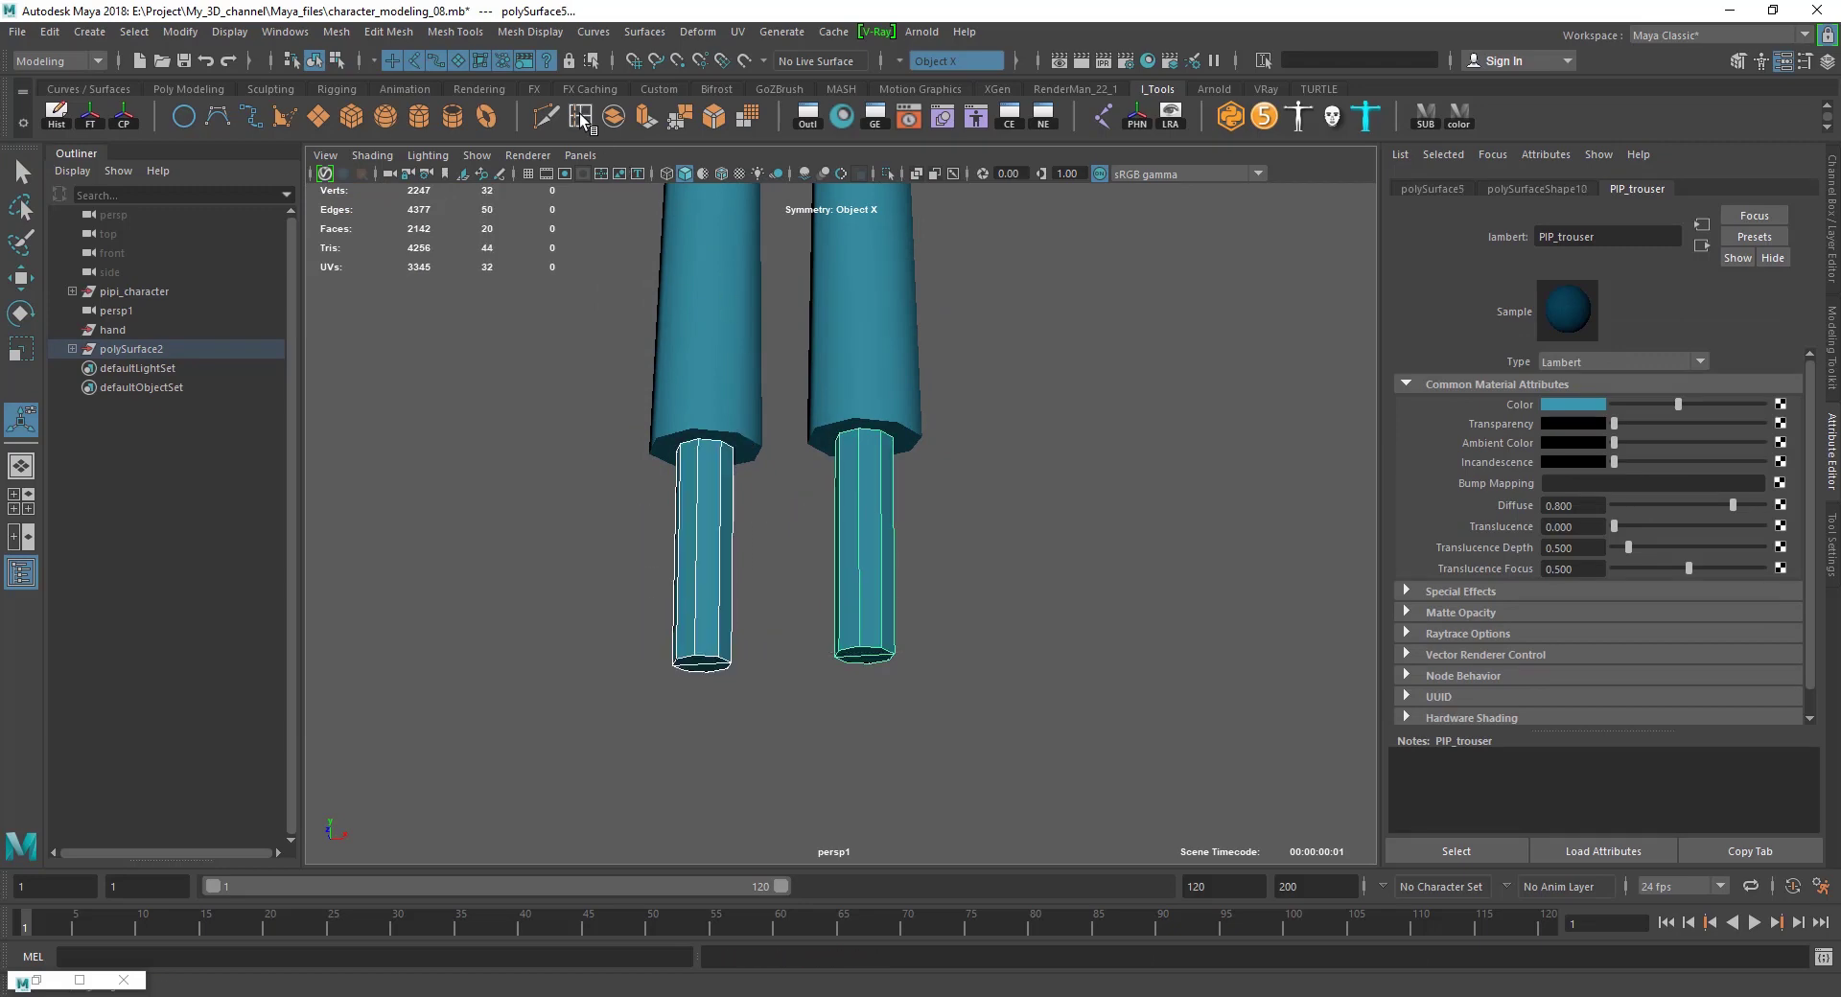
left_click(388, 32)
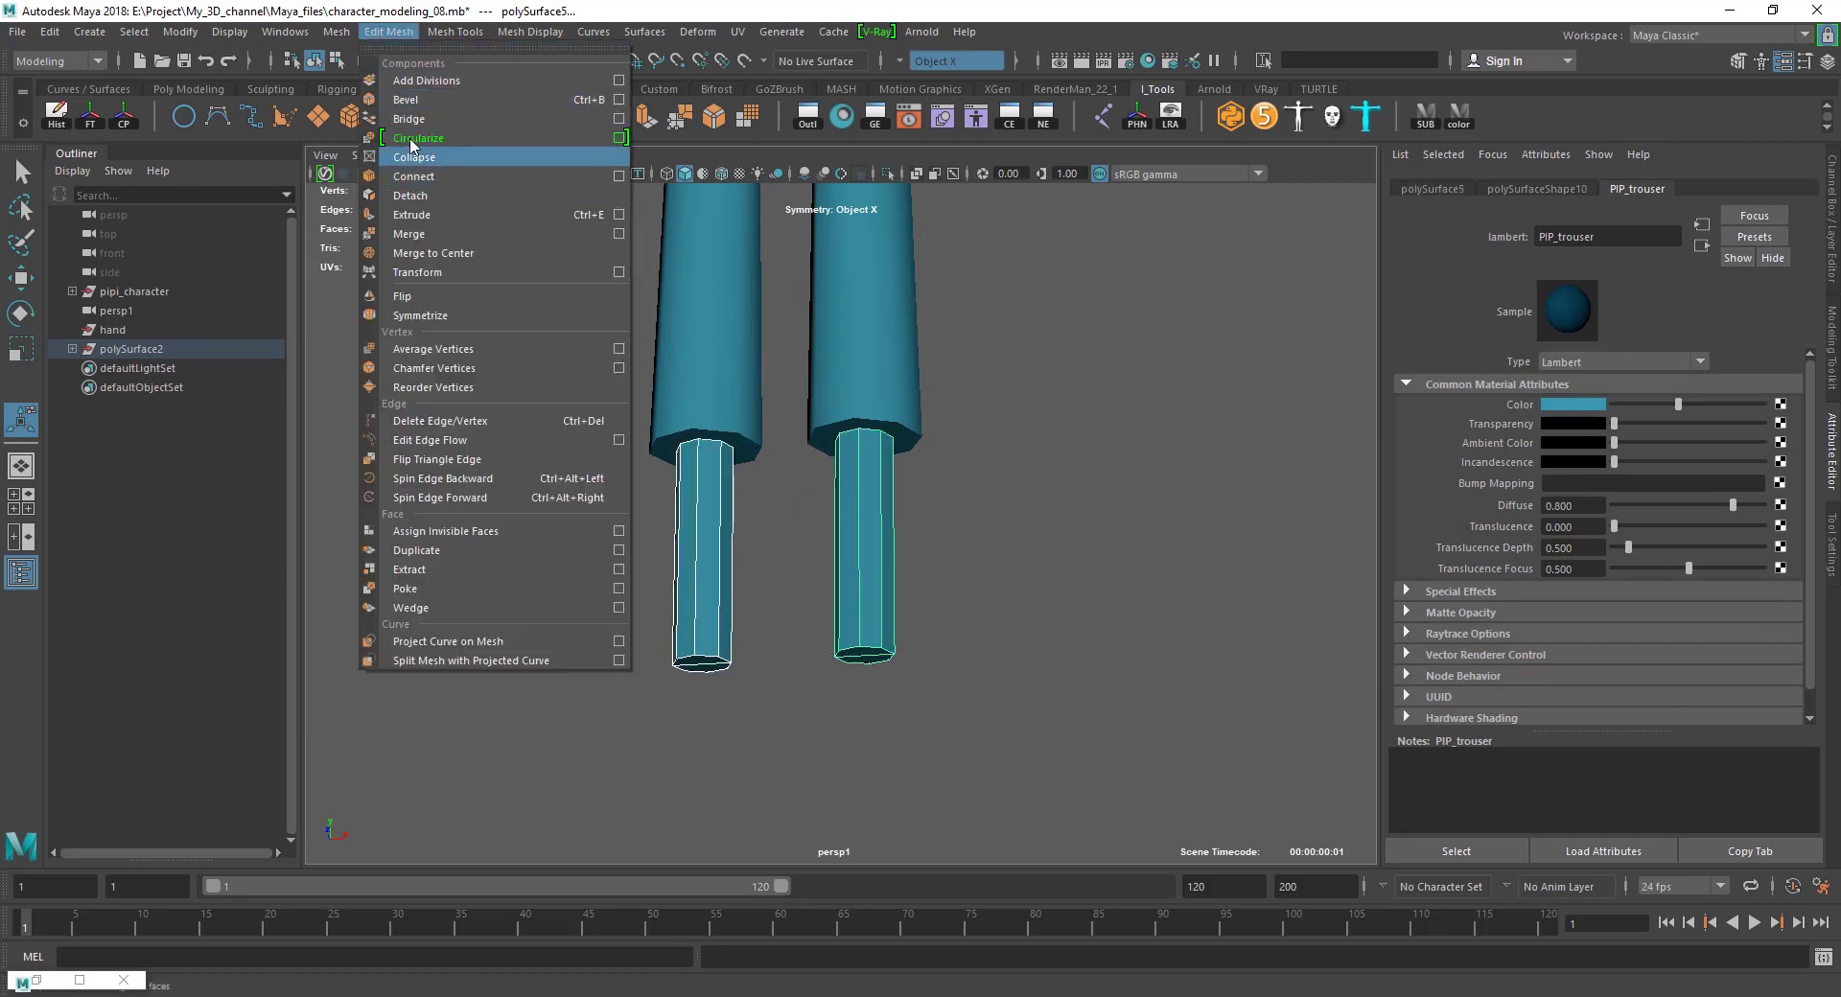
left_click(337, 31)
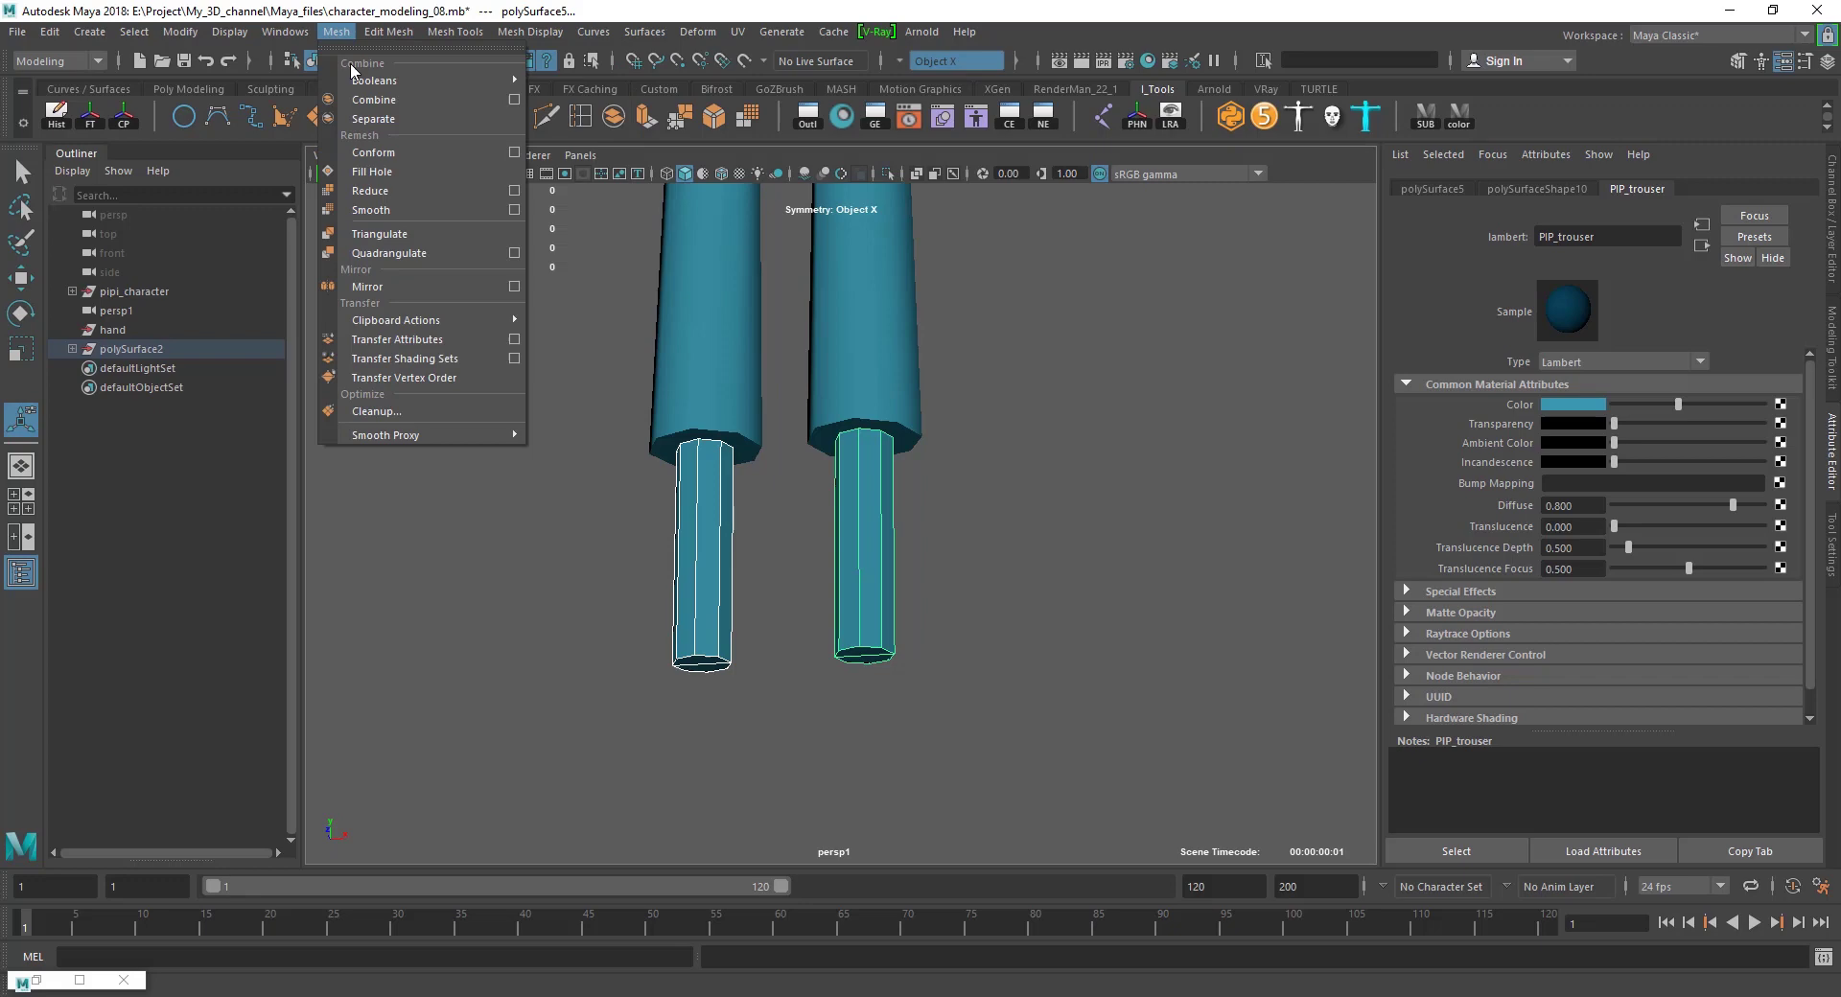
left_click(383, 101)
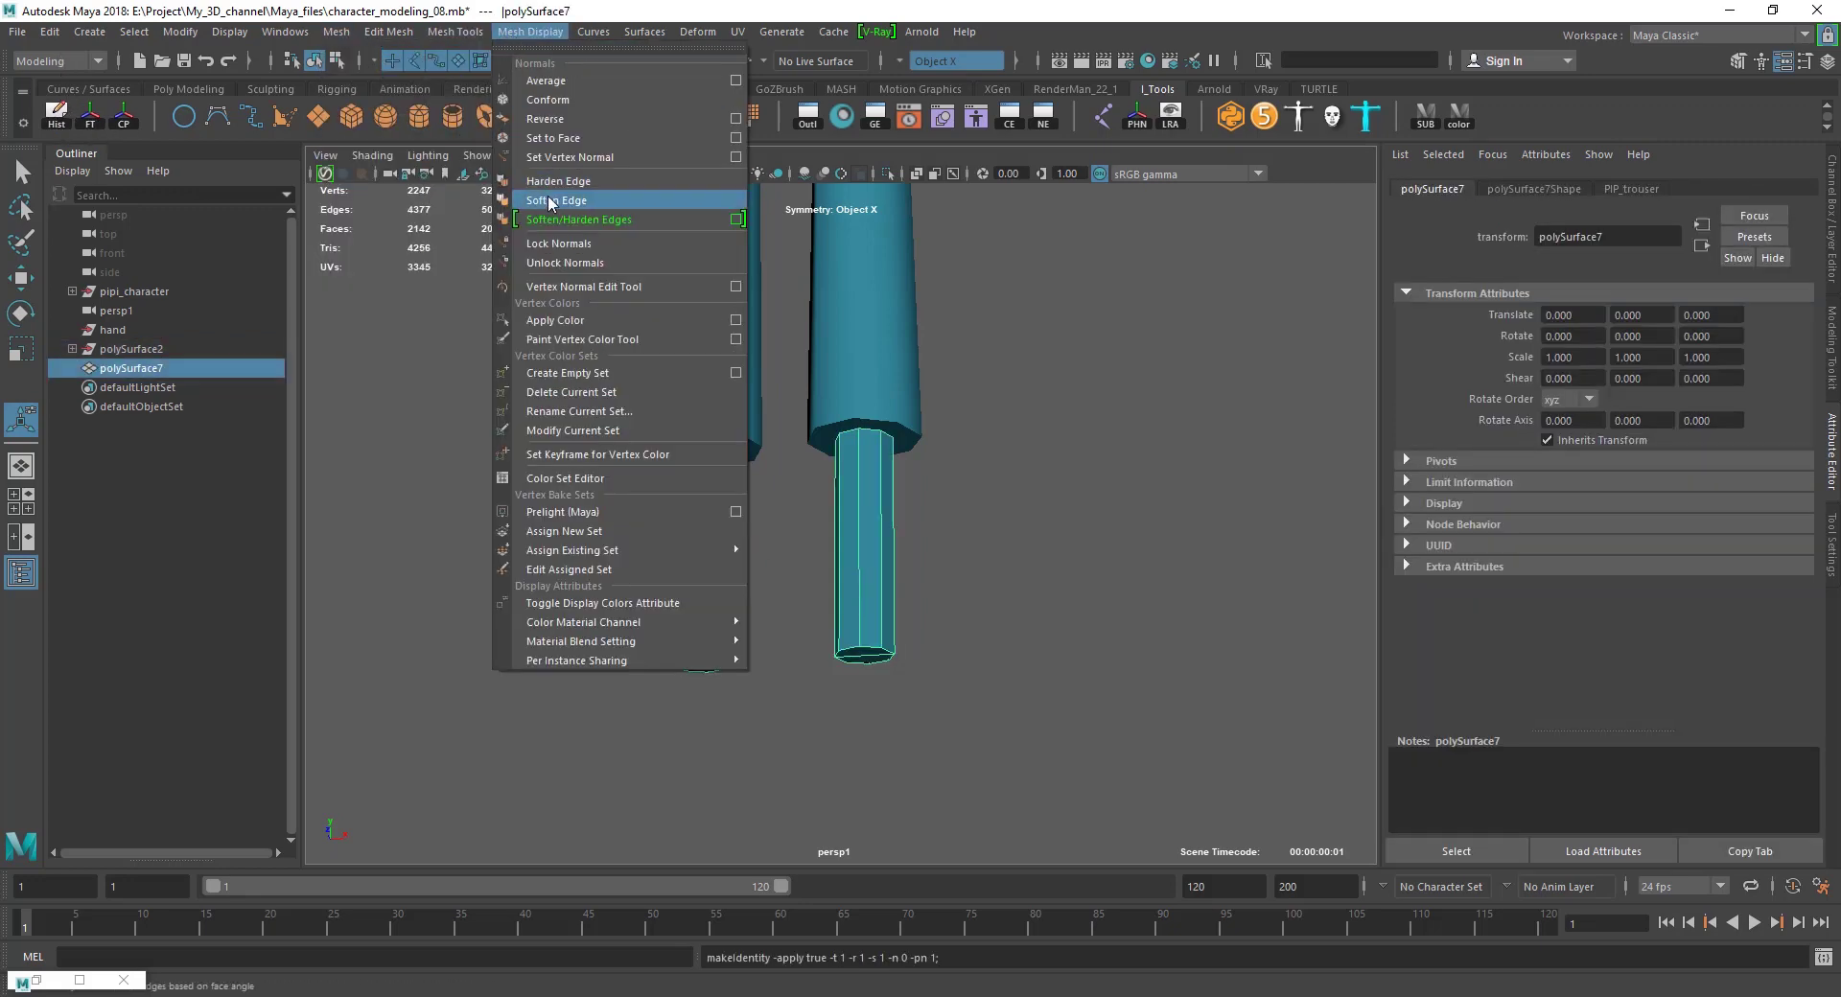
left_click(551, 201)
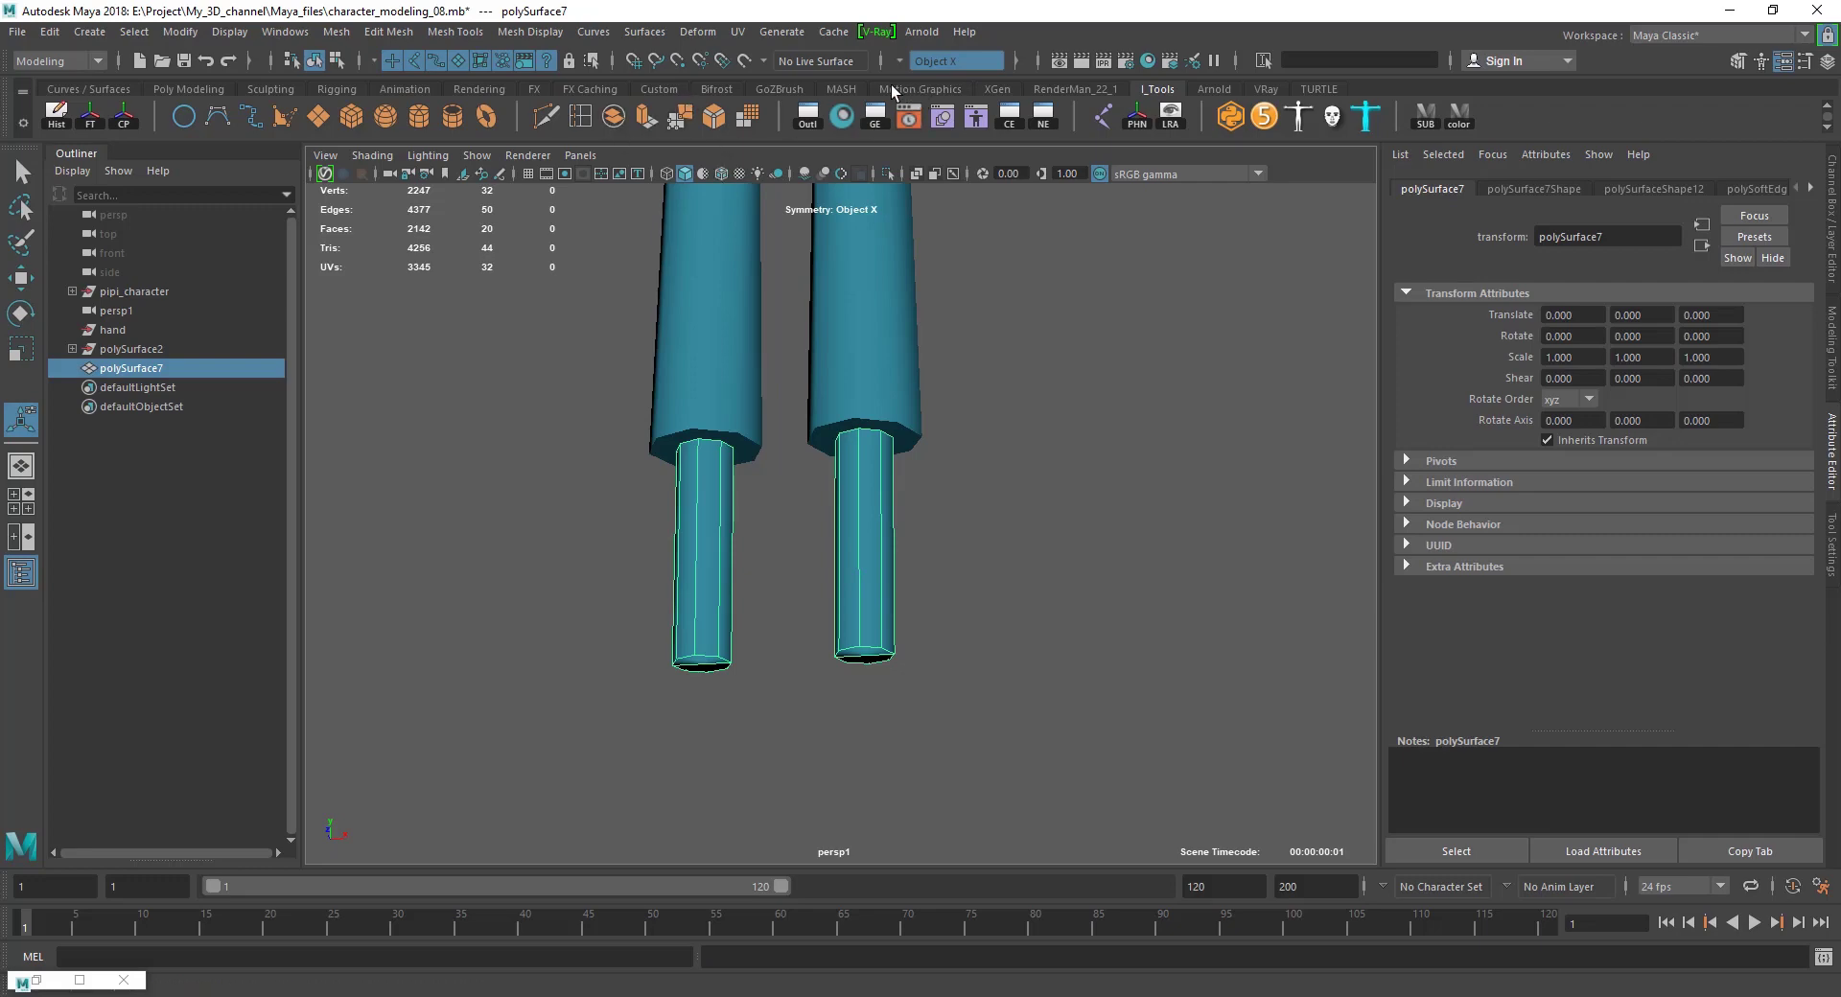
left_click(1162, 69)
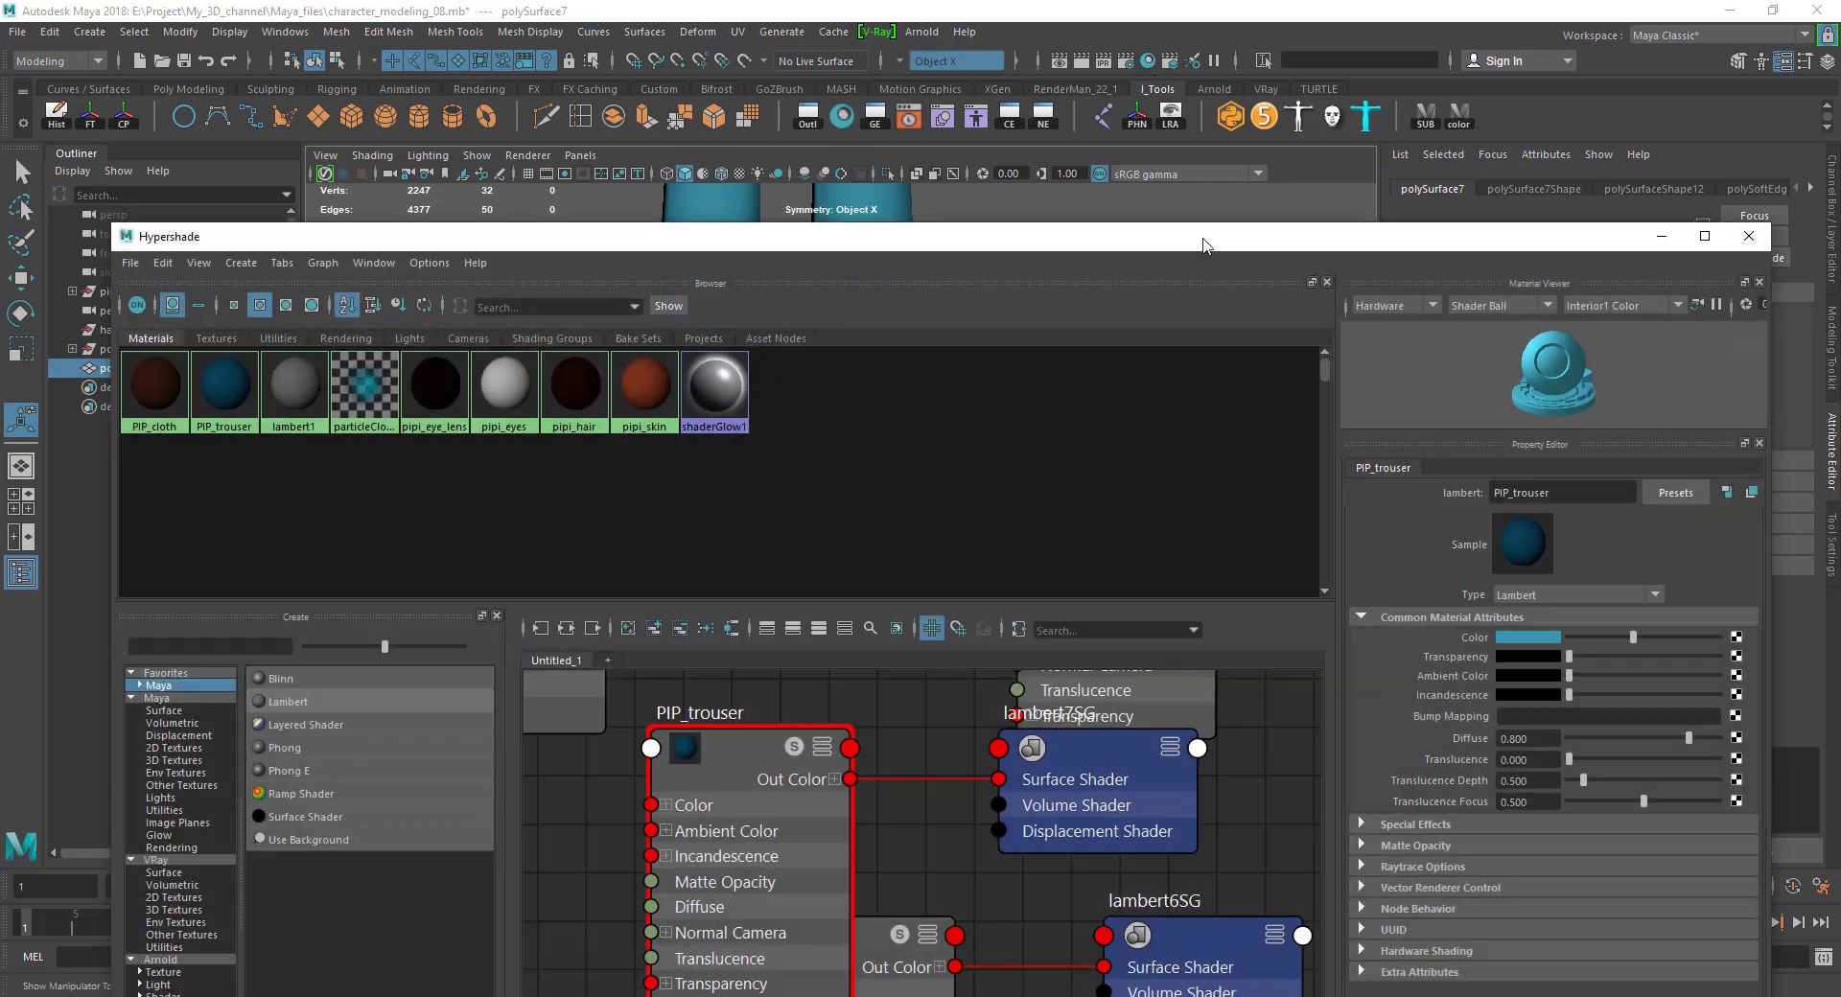
Assign the pipi_skin material to the lower legs and close Hypershade.
right_click(665, 373)
left_click(624, 464)
left_click(1661, 236)
scroll(821, 504, "down", 3)
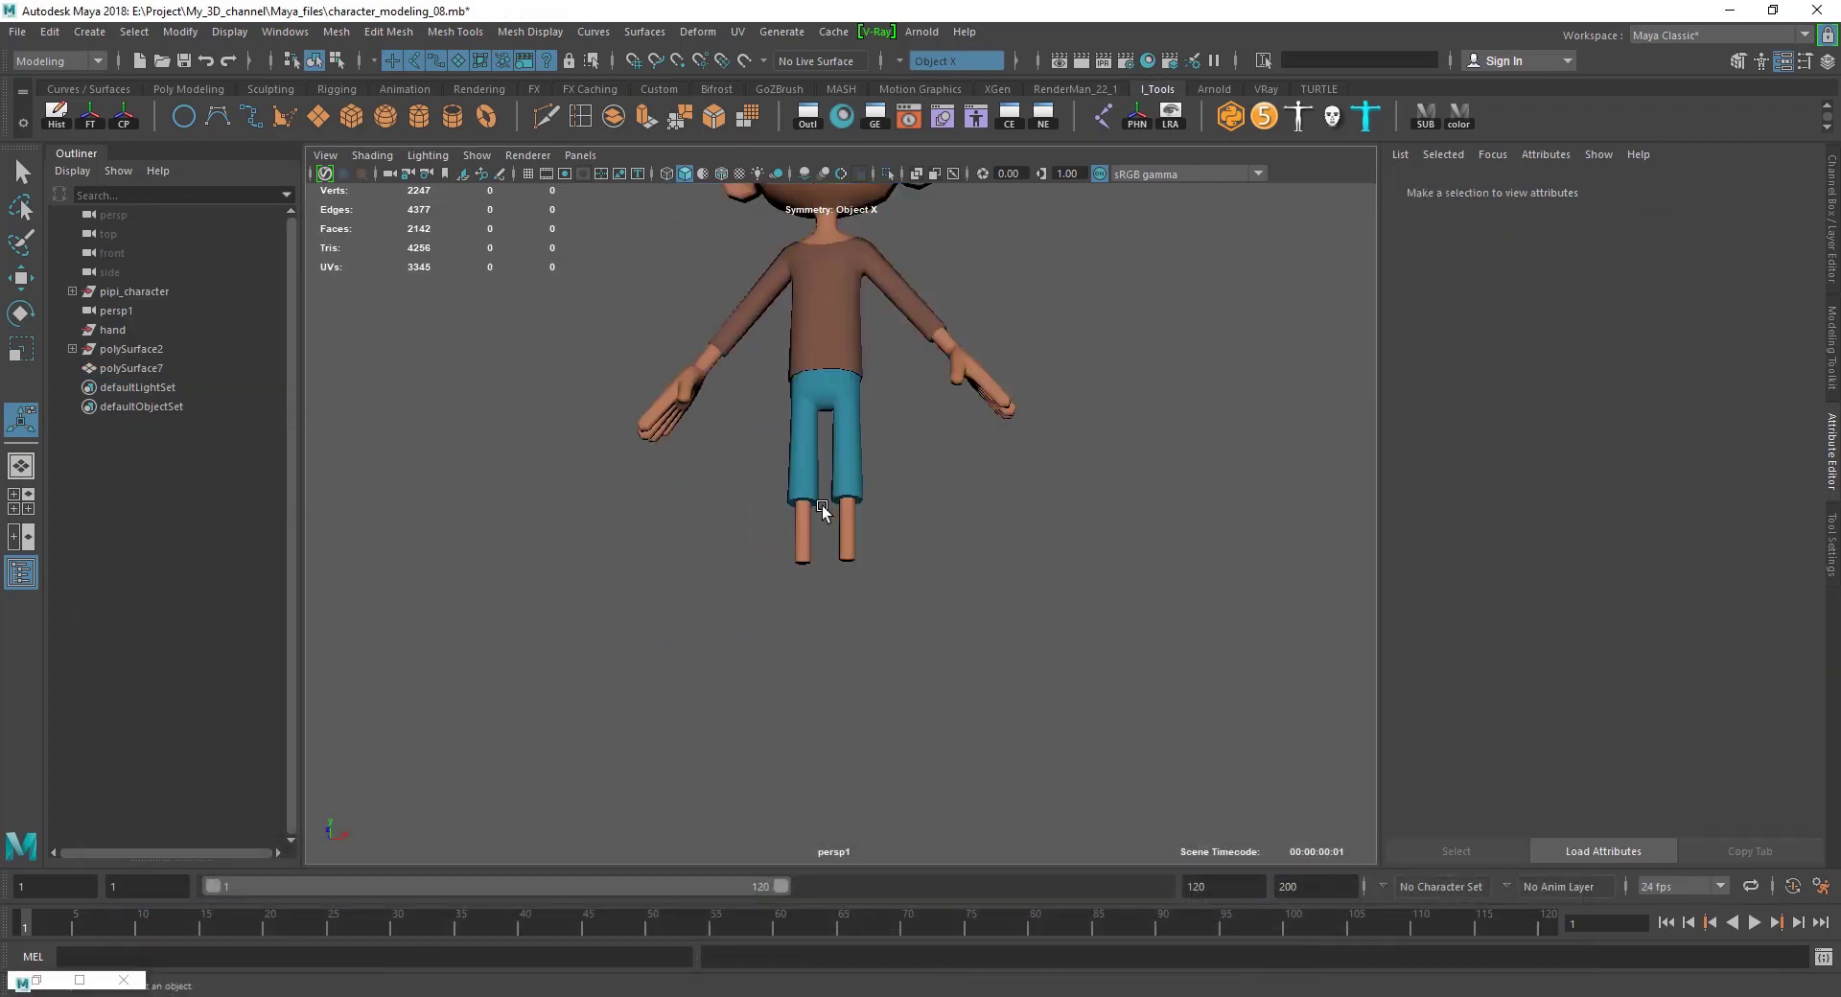
scroll(821, 505, "up", 2)
Move the lower-leg object slightly up along Y so it tucks into the trousers.
left_click(836, 574)
key("w")
scroll(877, 551, "up", 5)
scroll(912, 527, "up", 3)
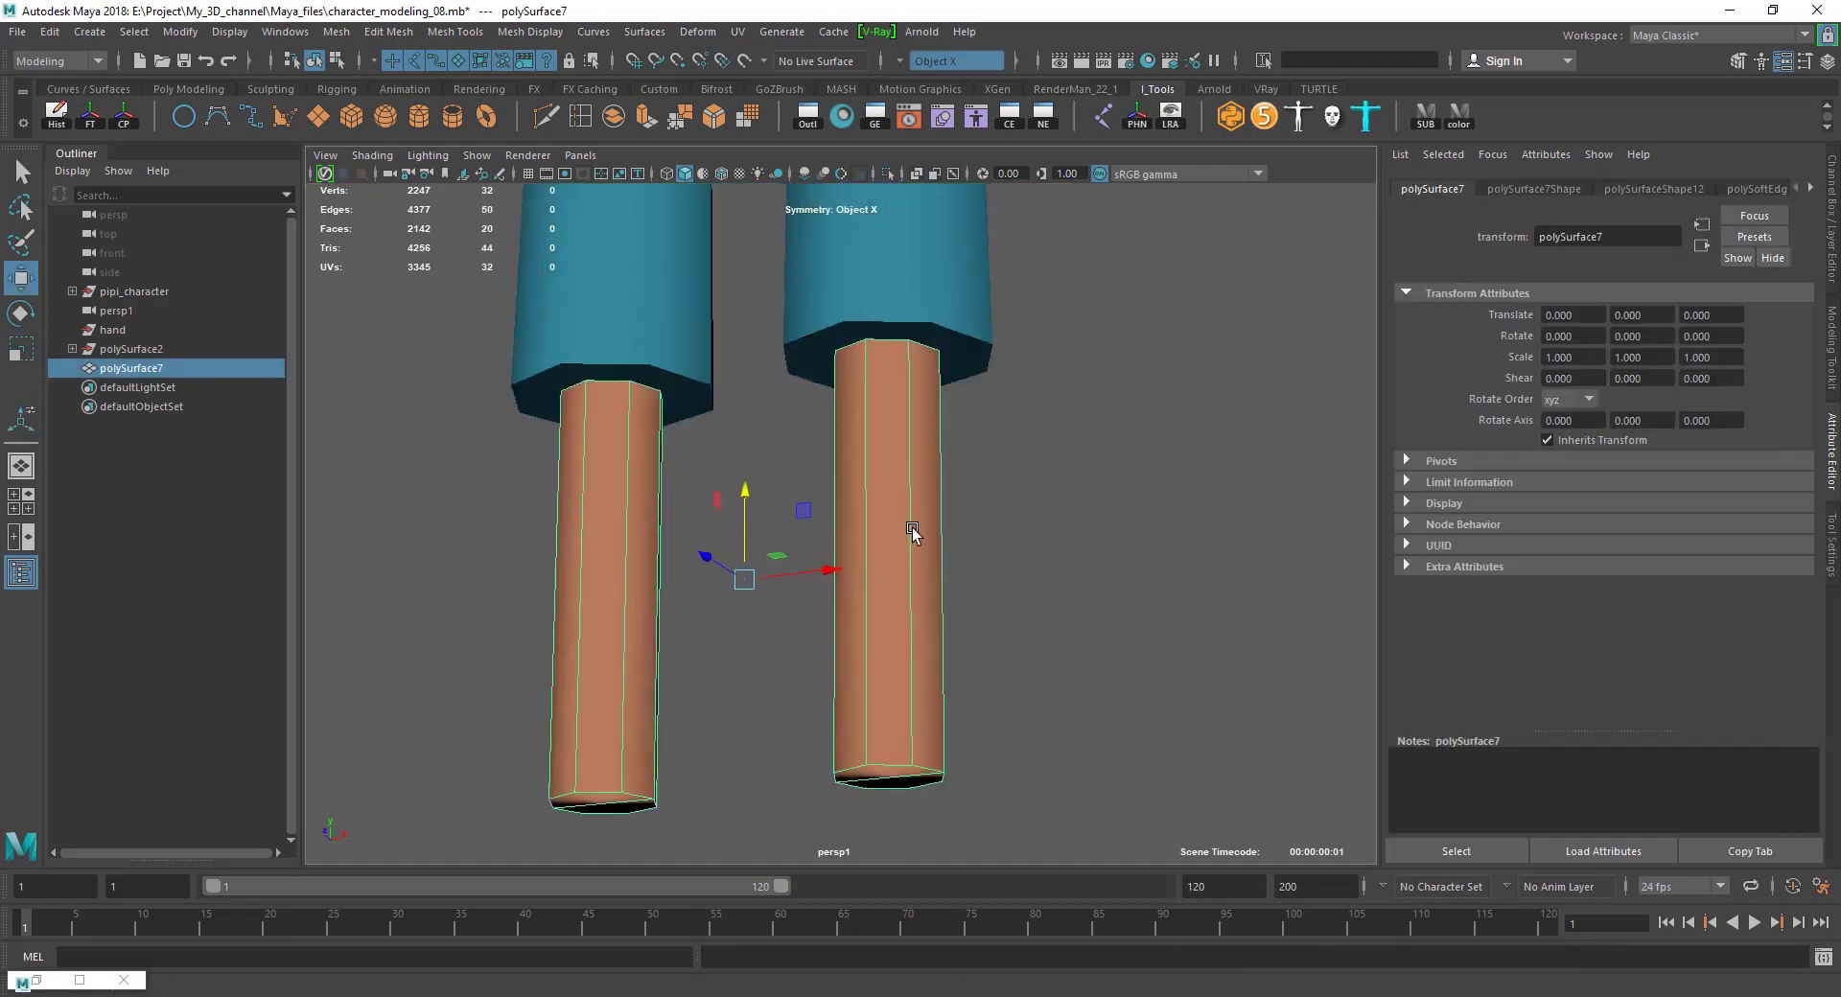
left_click_drag(746, 500, 729, 491)
scroll(837, 572, "down", 3)
left_click(936, 637)
left_click(772, 612)
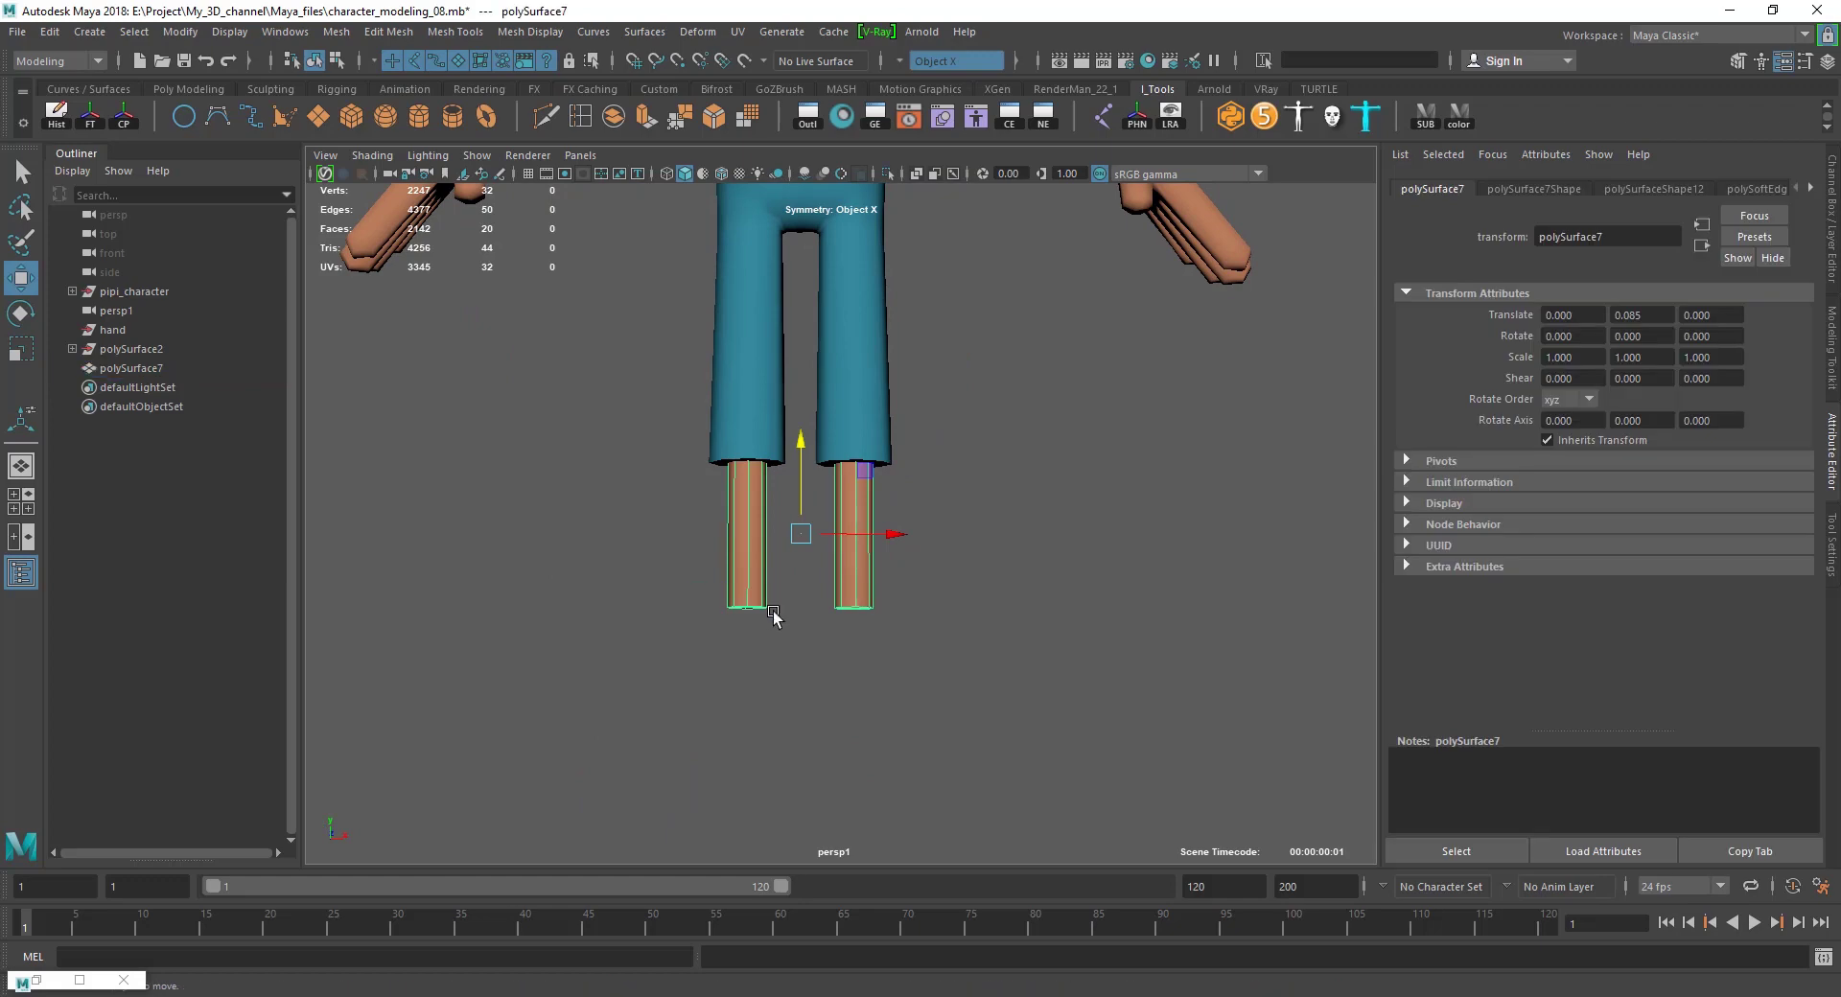
scroll(773, 612, "up", 4)
left_click_drag(875, 571, 883, 666, "alt")
key("F11")
Cut a mirrored edge across each lower leg's bottom cap, from side vertex to bottom vertex.
left_click(853, 606)
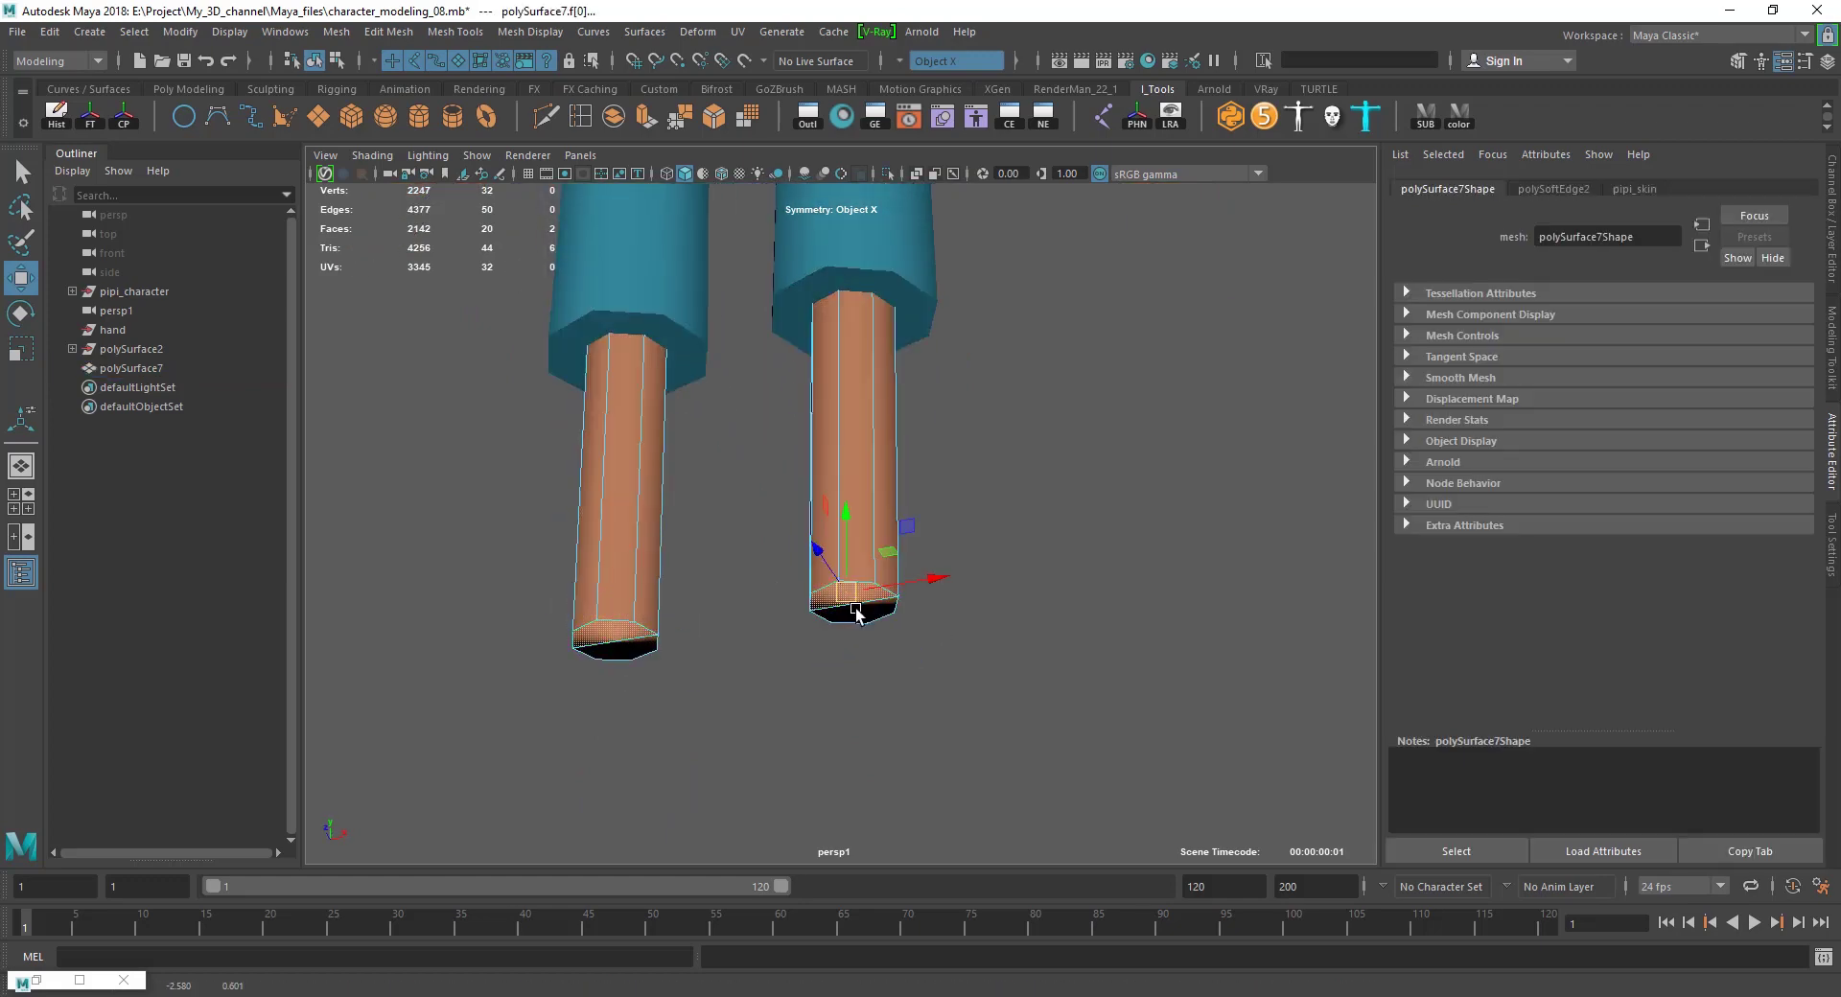
scroll(856, 614, "down", 3)
scroll(860, 625, "down", 2)
scroll(871, 658, "up", 7)
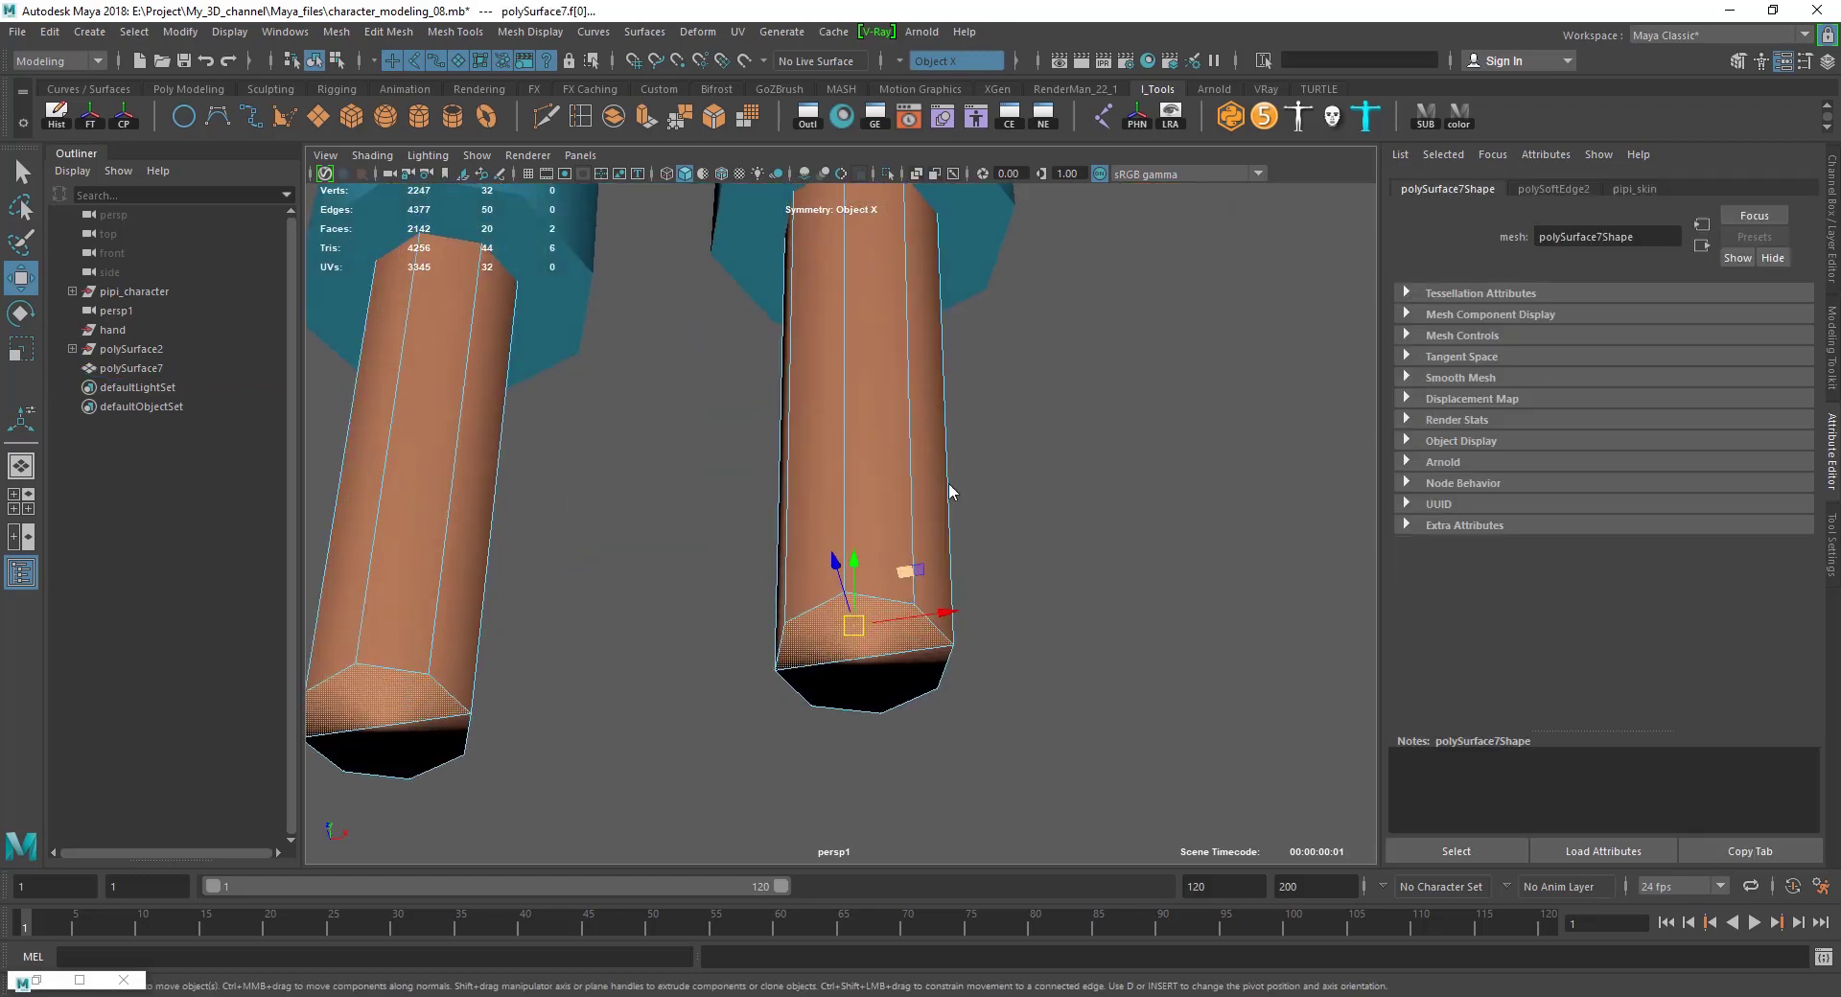
mouse_move(949, 492)
left_mouse_down("alt")
mouse_move(945, 629)
mouse_move(904, 604)
mouse_move(867, 455)
left_mouse_up("alt")
key("F8")
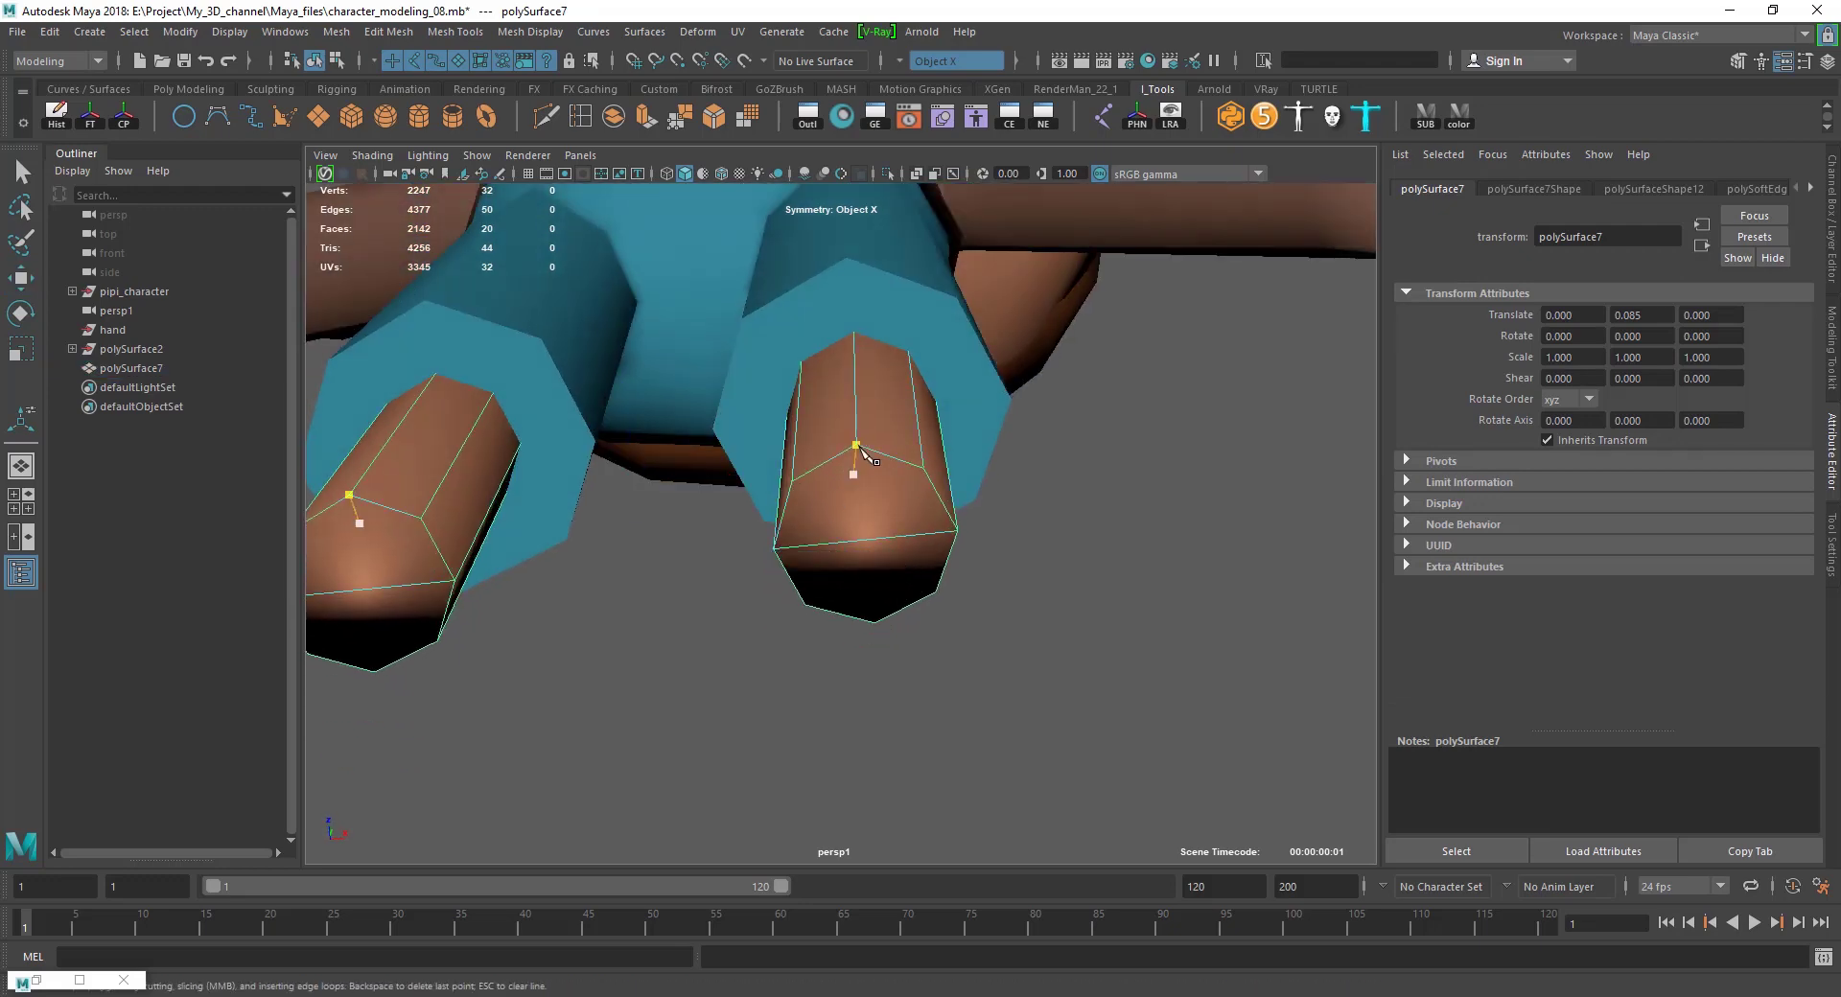
left_click(856, 445)
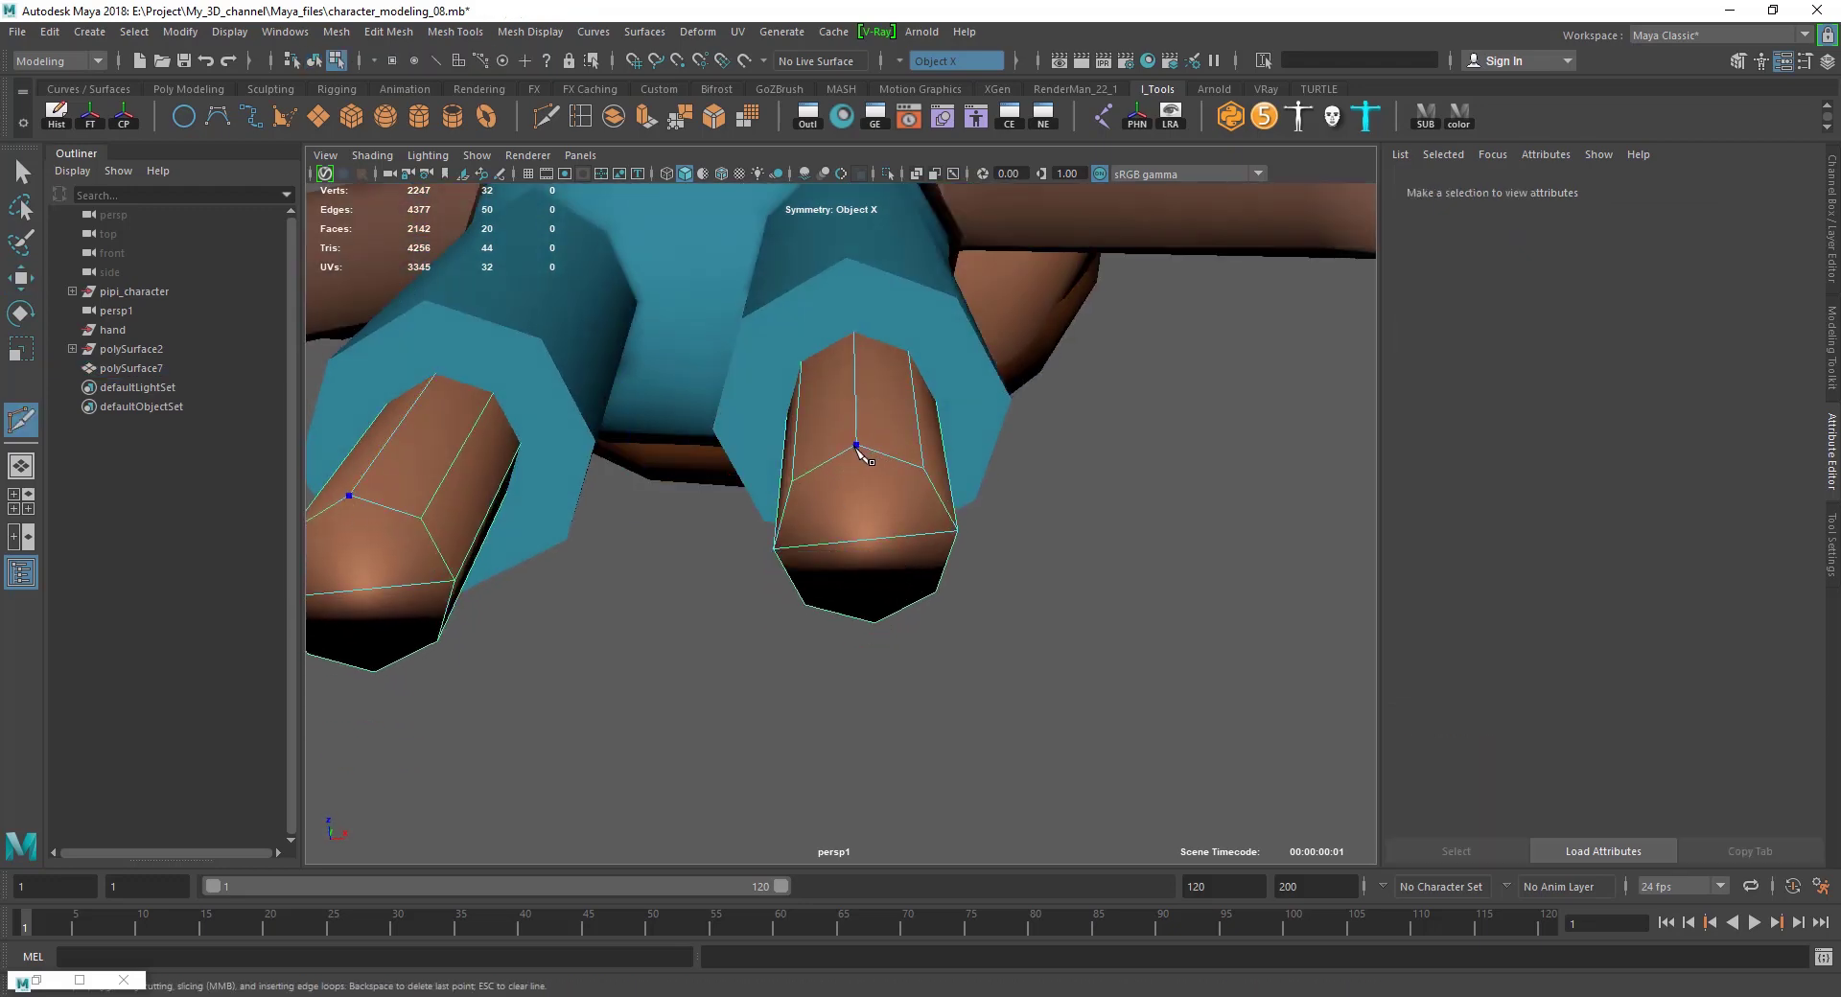
left_click(874, 623)
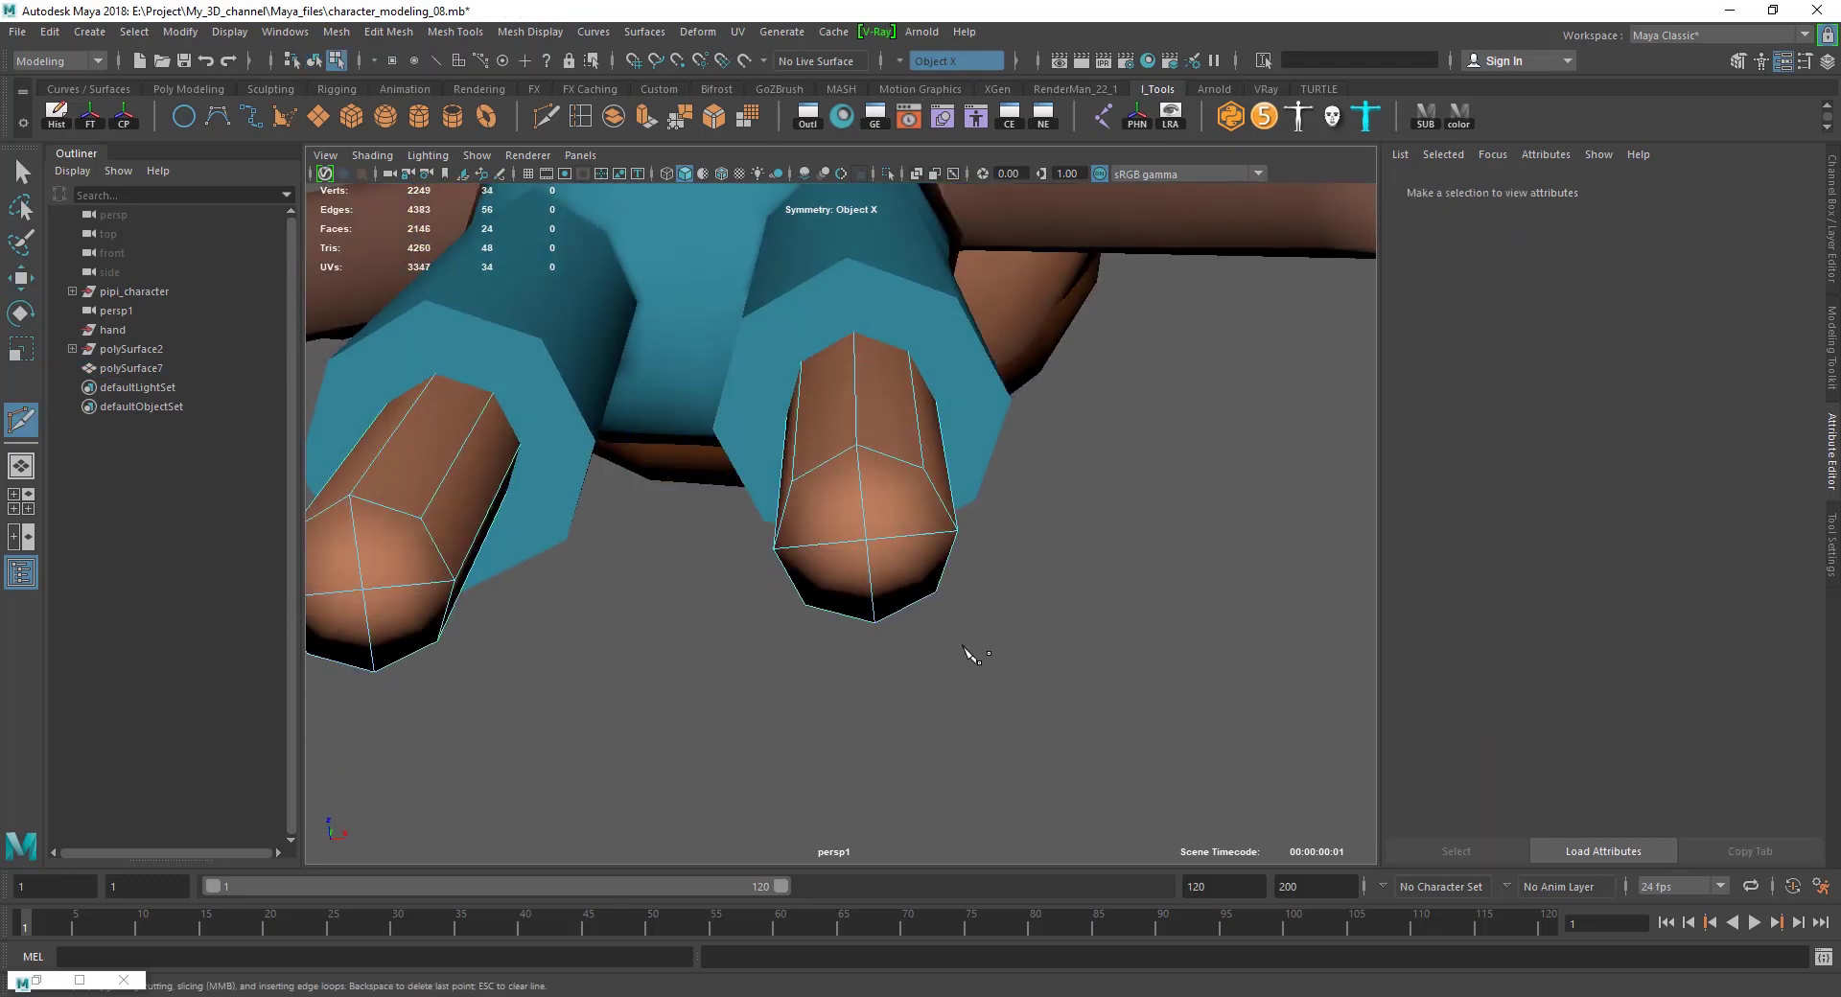
scroll(888, 607, "down", 3)
key("w")
scroll(843, 658, "down", 5)
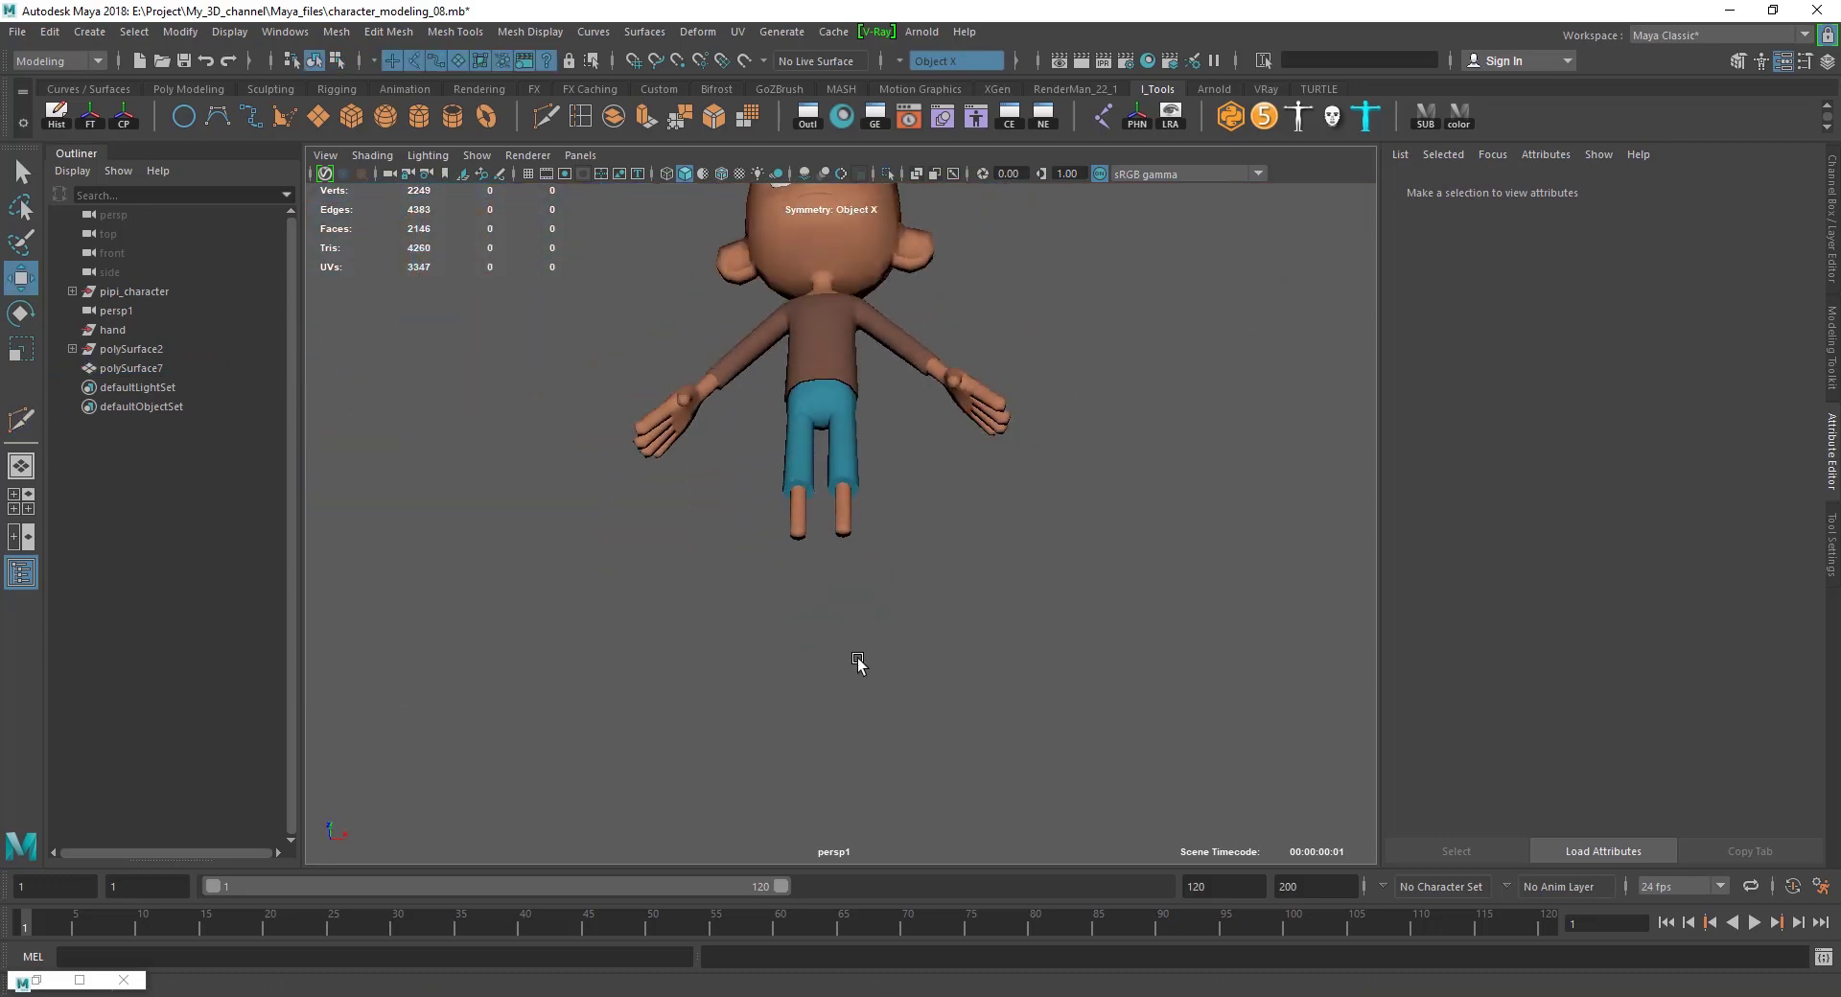
Raise the bottom vertices of both legs to shorten the shins, then deselect them.
left_click_drag(858, 661, 866, 726, "alt")
middle_click_drag(882, 602, 899, 685, "alt")
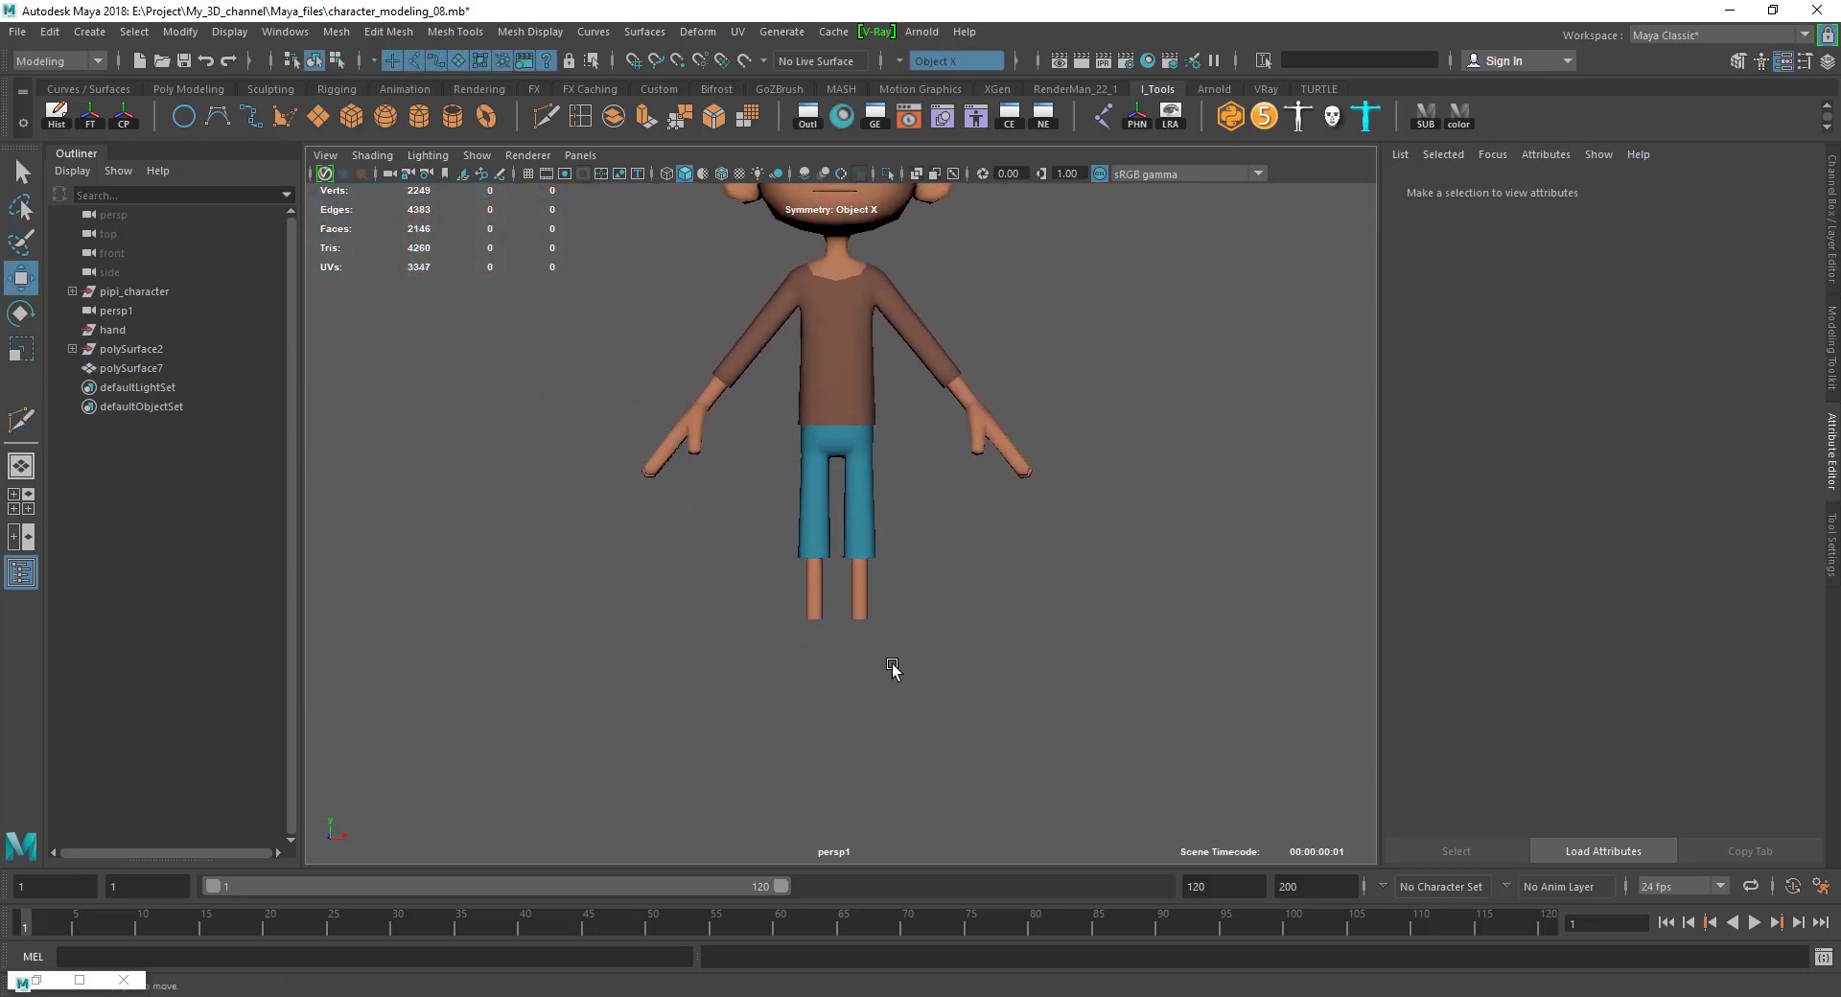
scroll(883, 581, "up", 5)
left_click_drag(989, 690, 989, 690)
left_click_drag(870, 489, 876, 470)
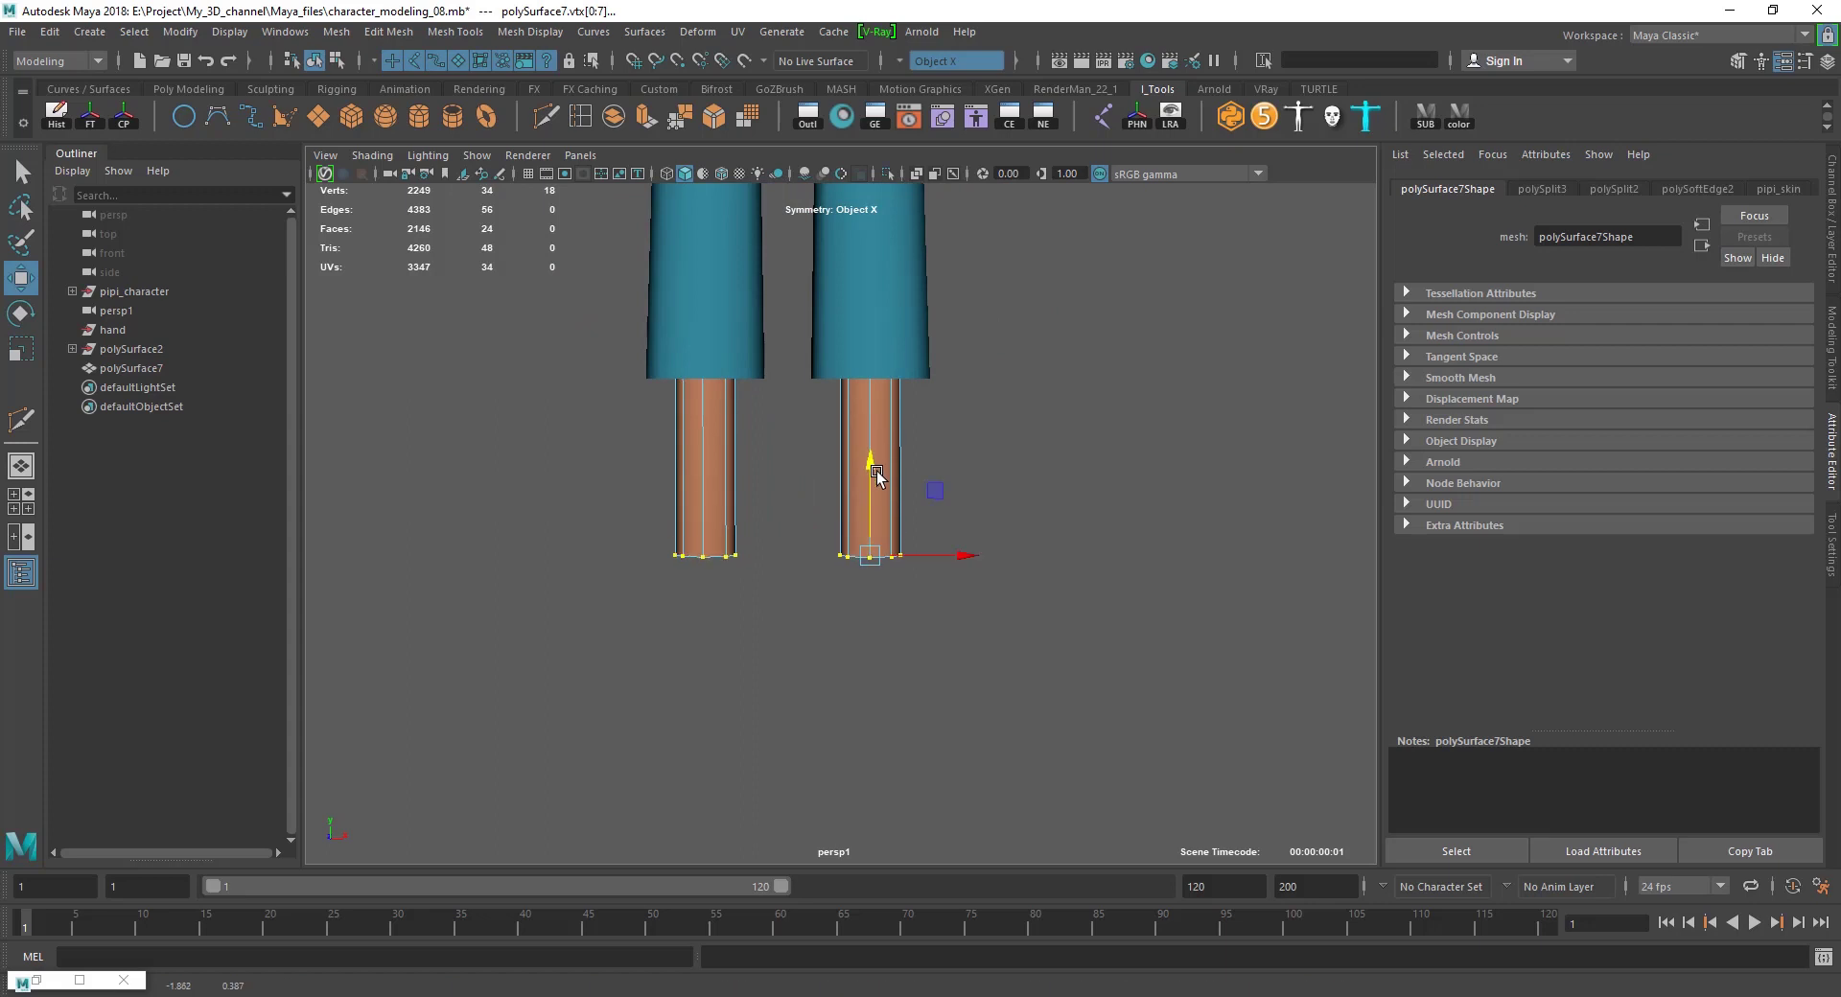
scroll(867, 460, "down", 3)
left_click(991, 404)
Select the shirt mesh.
scroll(930, 610, "down", 5)
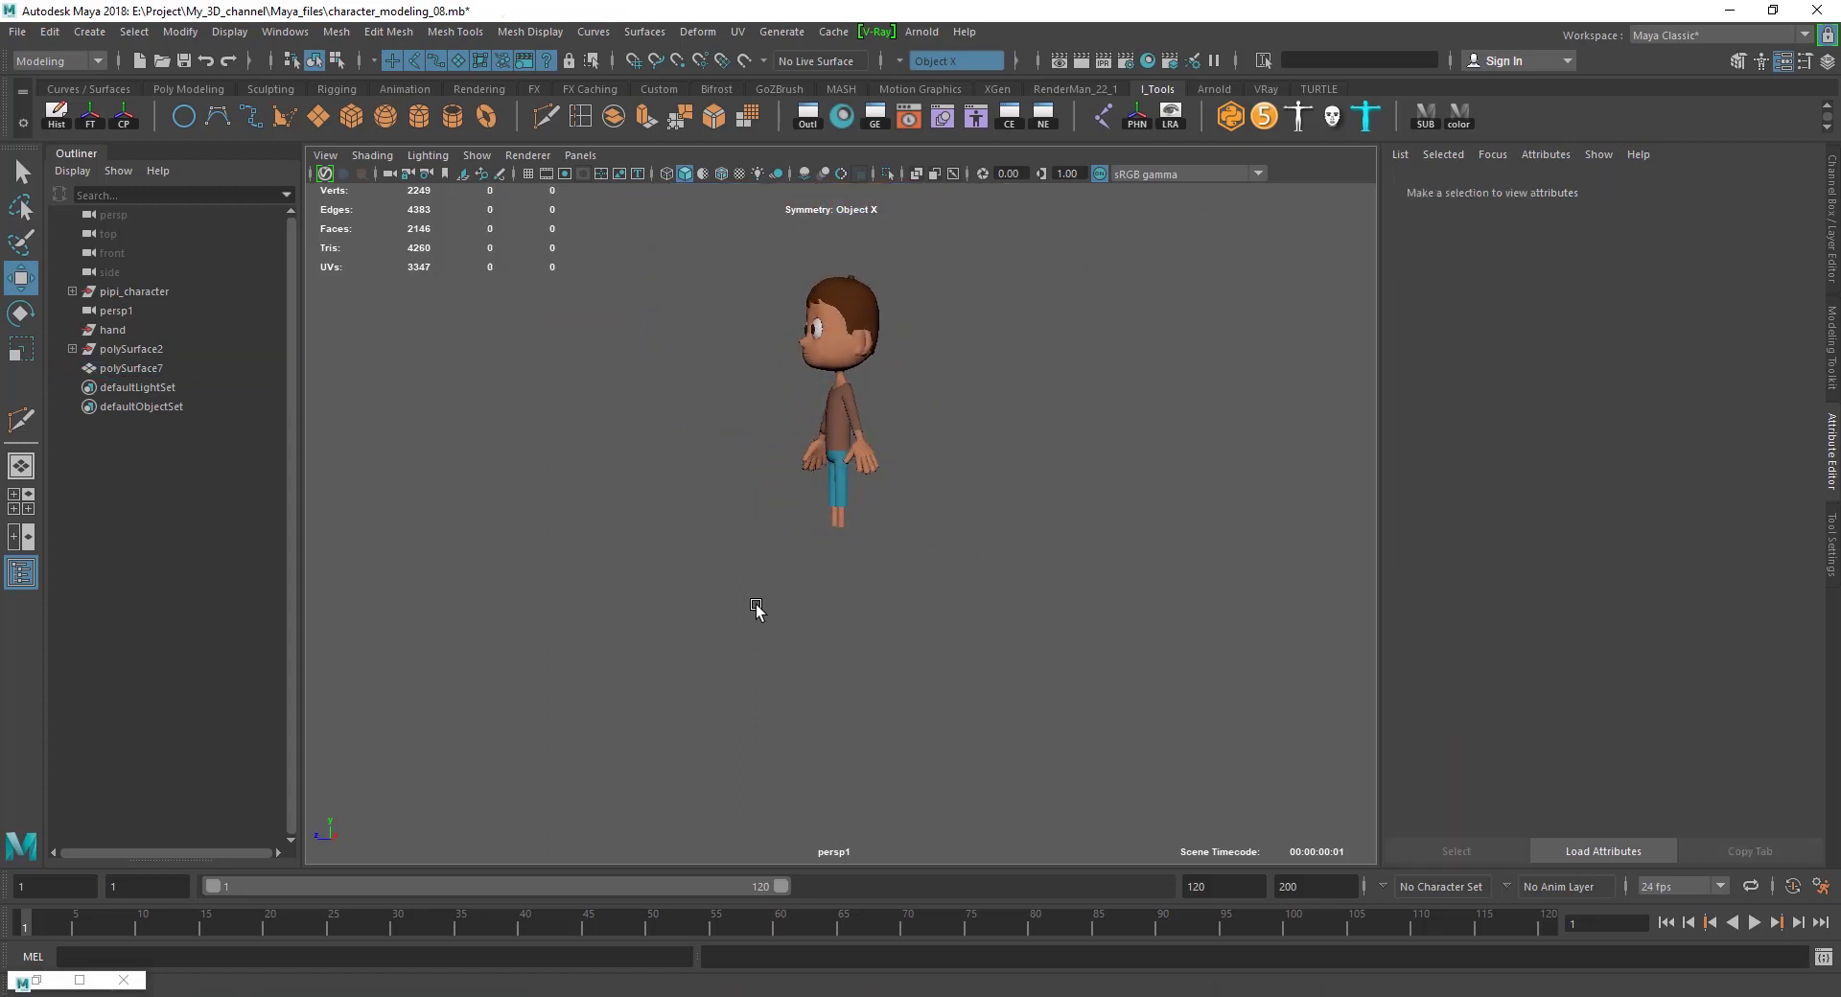
scroll(837, 596, "up", 5)
scroll(873, 671, "down", 2)
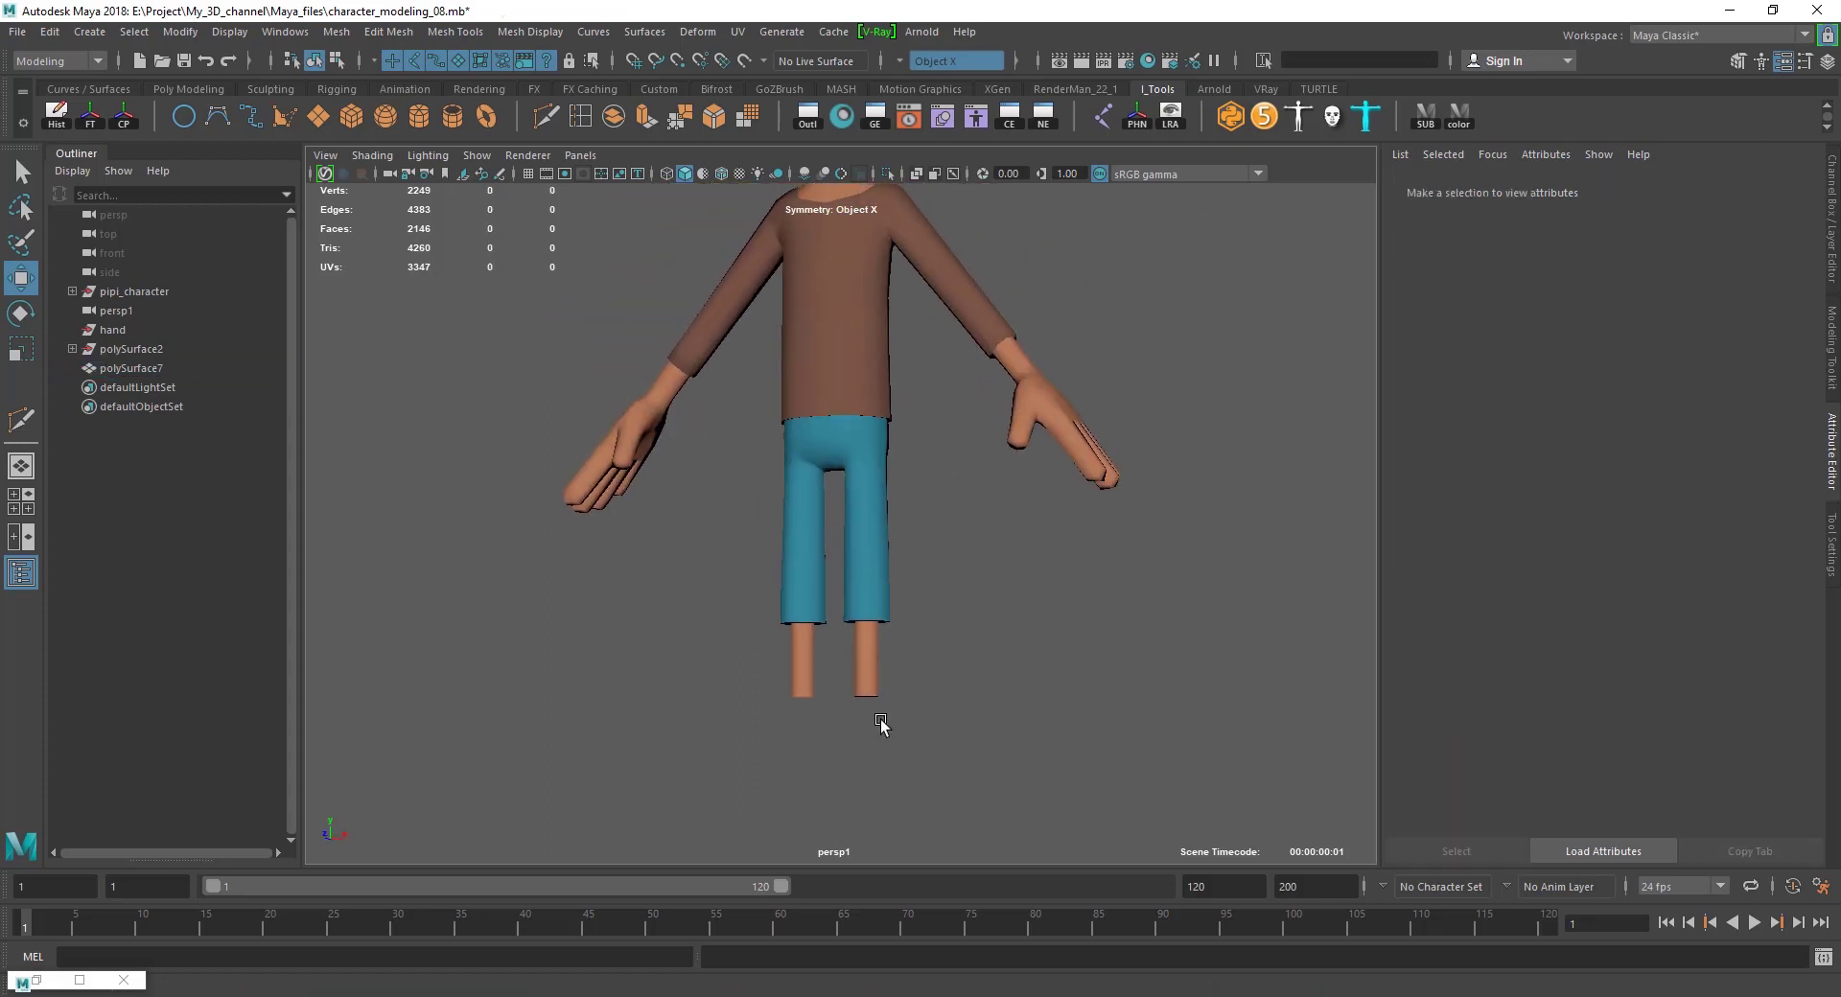
scroll(880, 710, "down", 3)
scroll(850, 585, "up", 4)
left_click(849, 585)
scroll(865, 665, "up", 1)
Move the shirt's bottom vertex row up on Y so the hem sits above the pants.
scroll(864, 666, "up", 1)
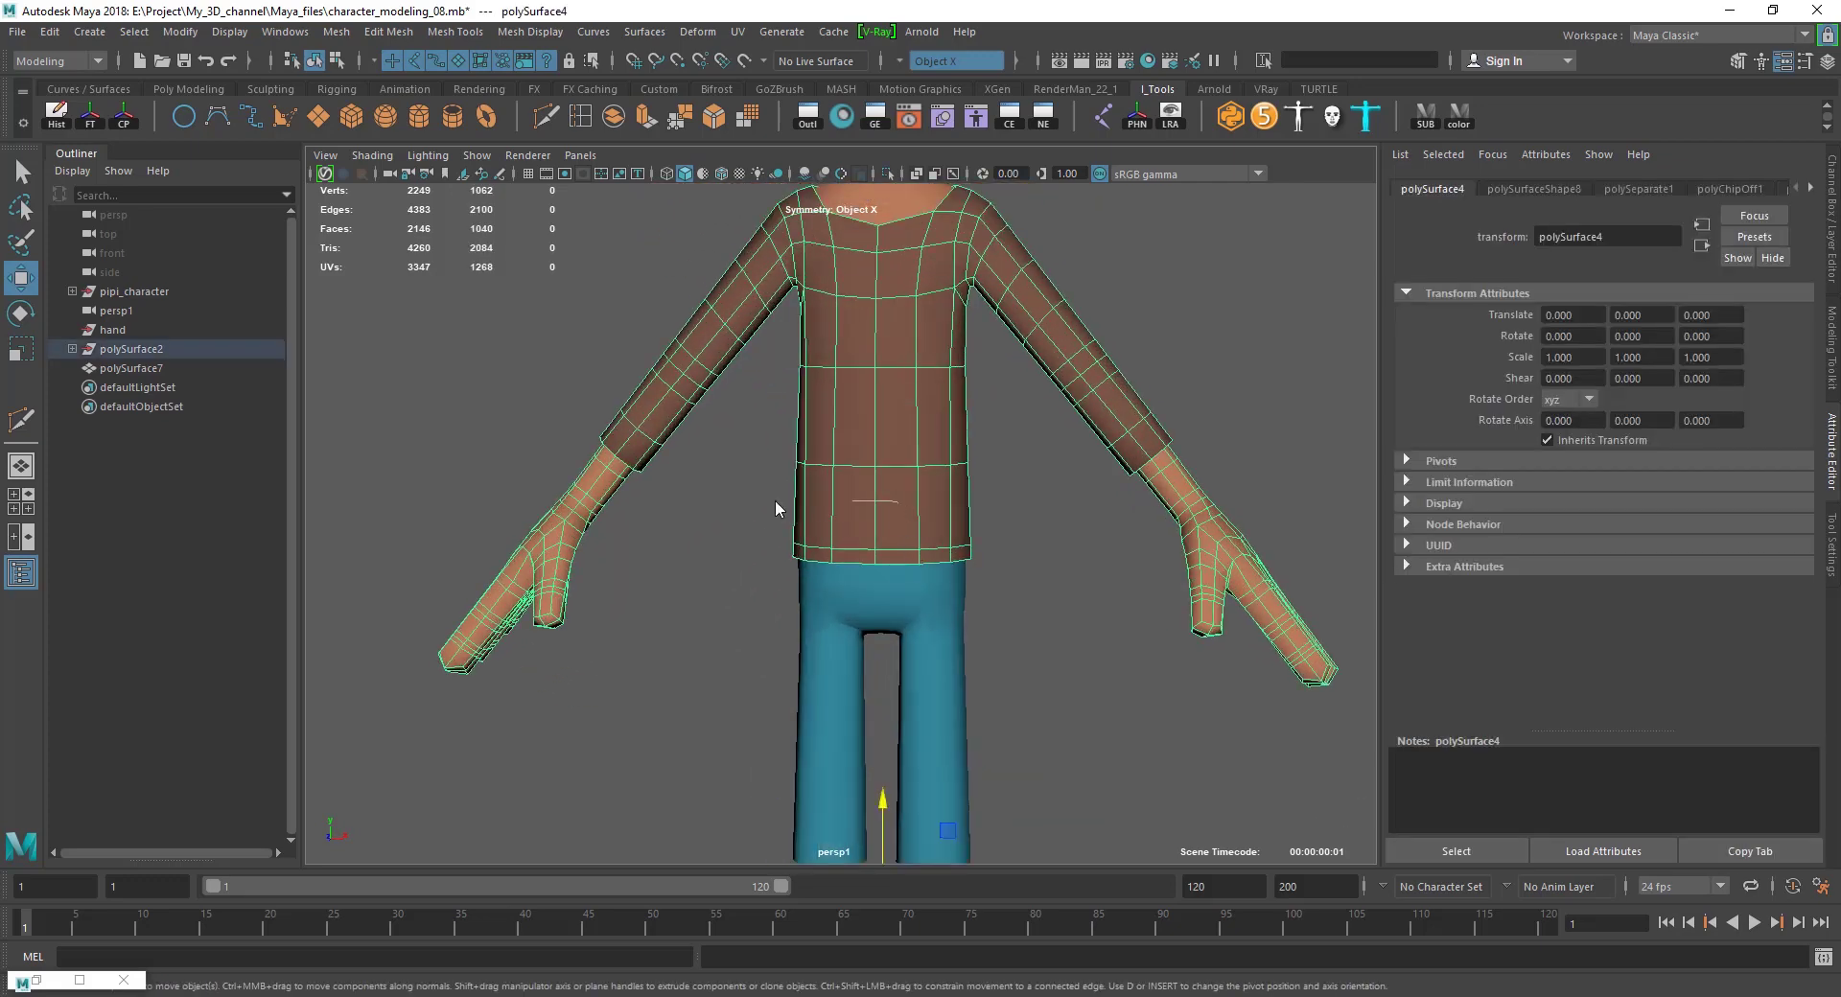
key("F9")
left_click_drag(775, 499, 1038, 641)
left_click_drag(844, 453, 853, 442)
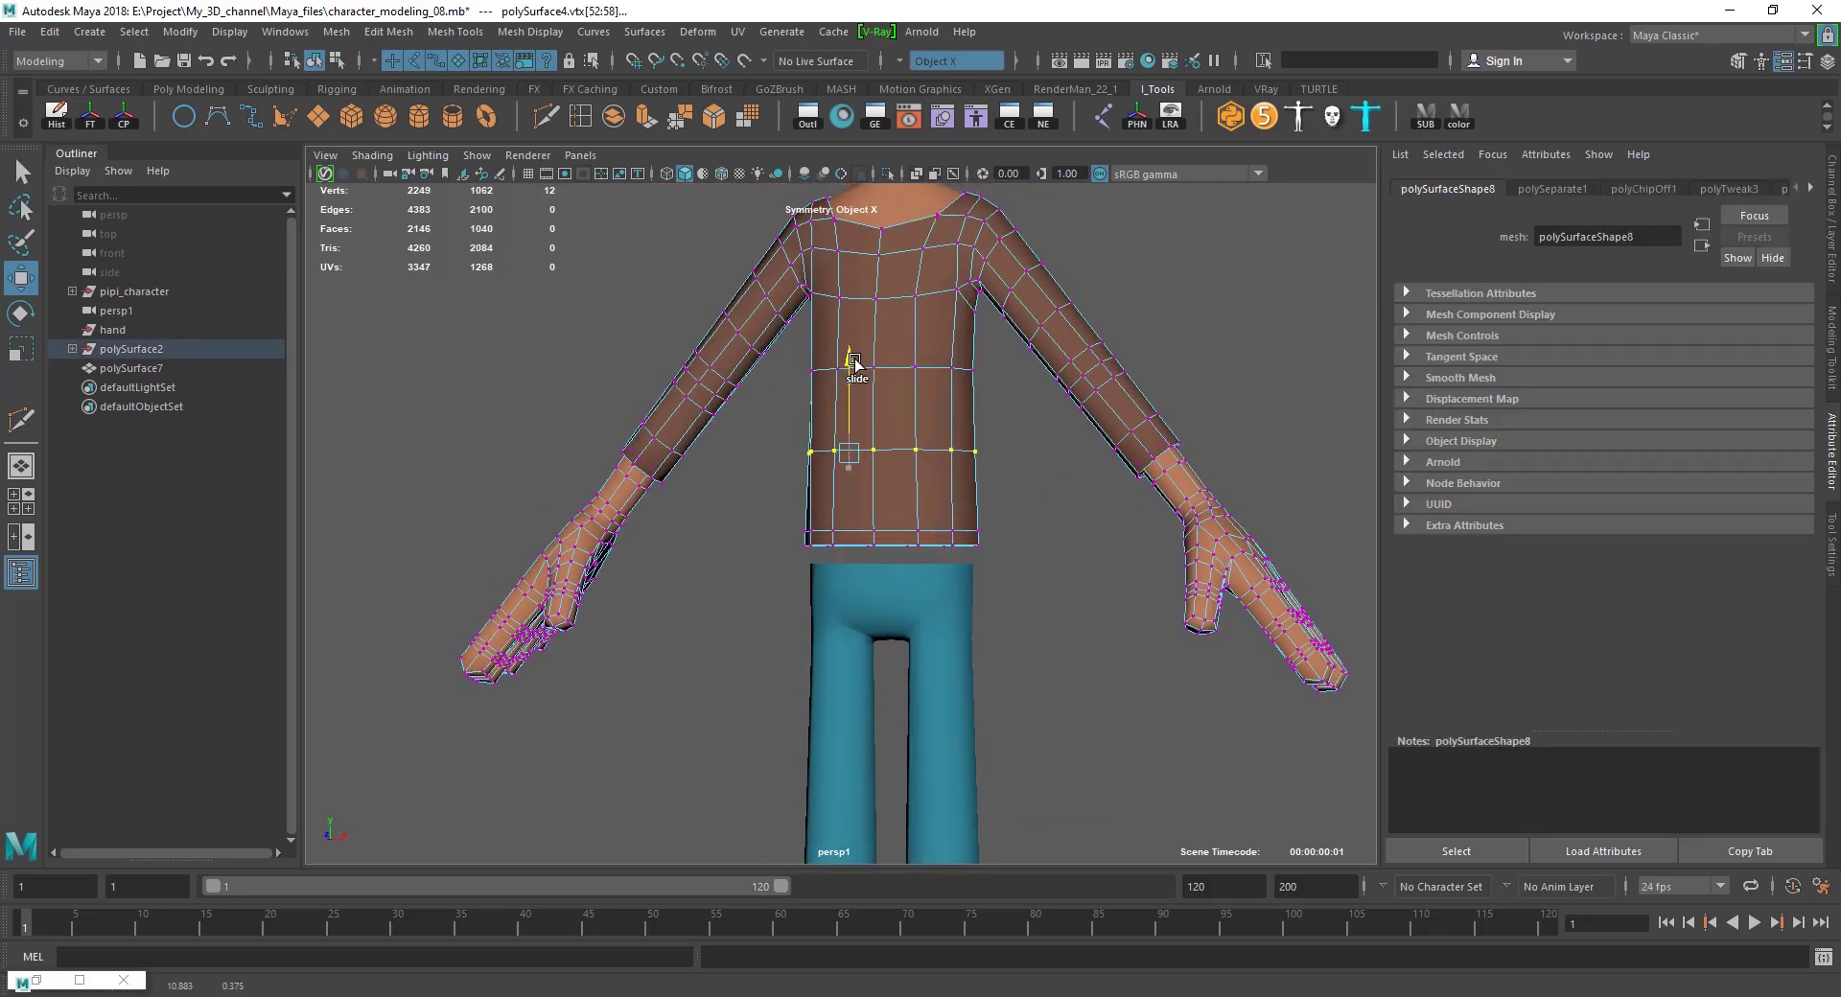
left_click_drag(856, 457, 849, 441)
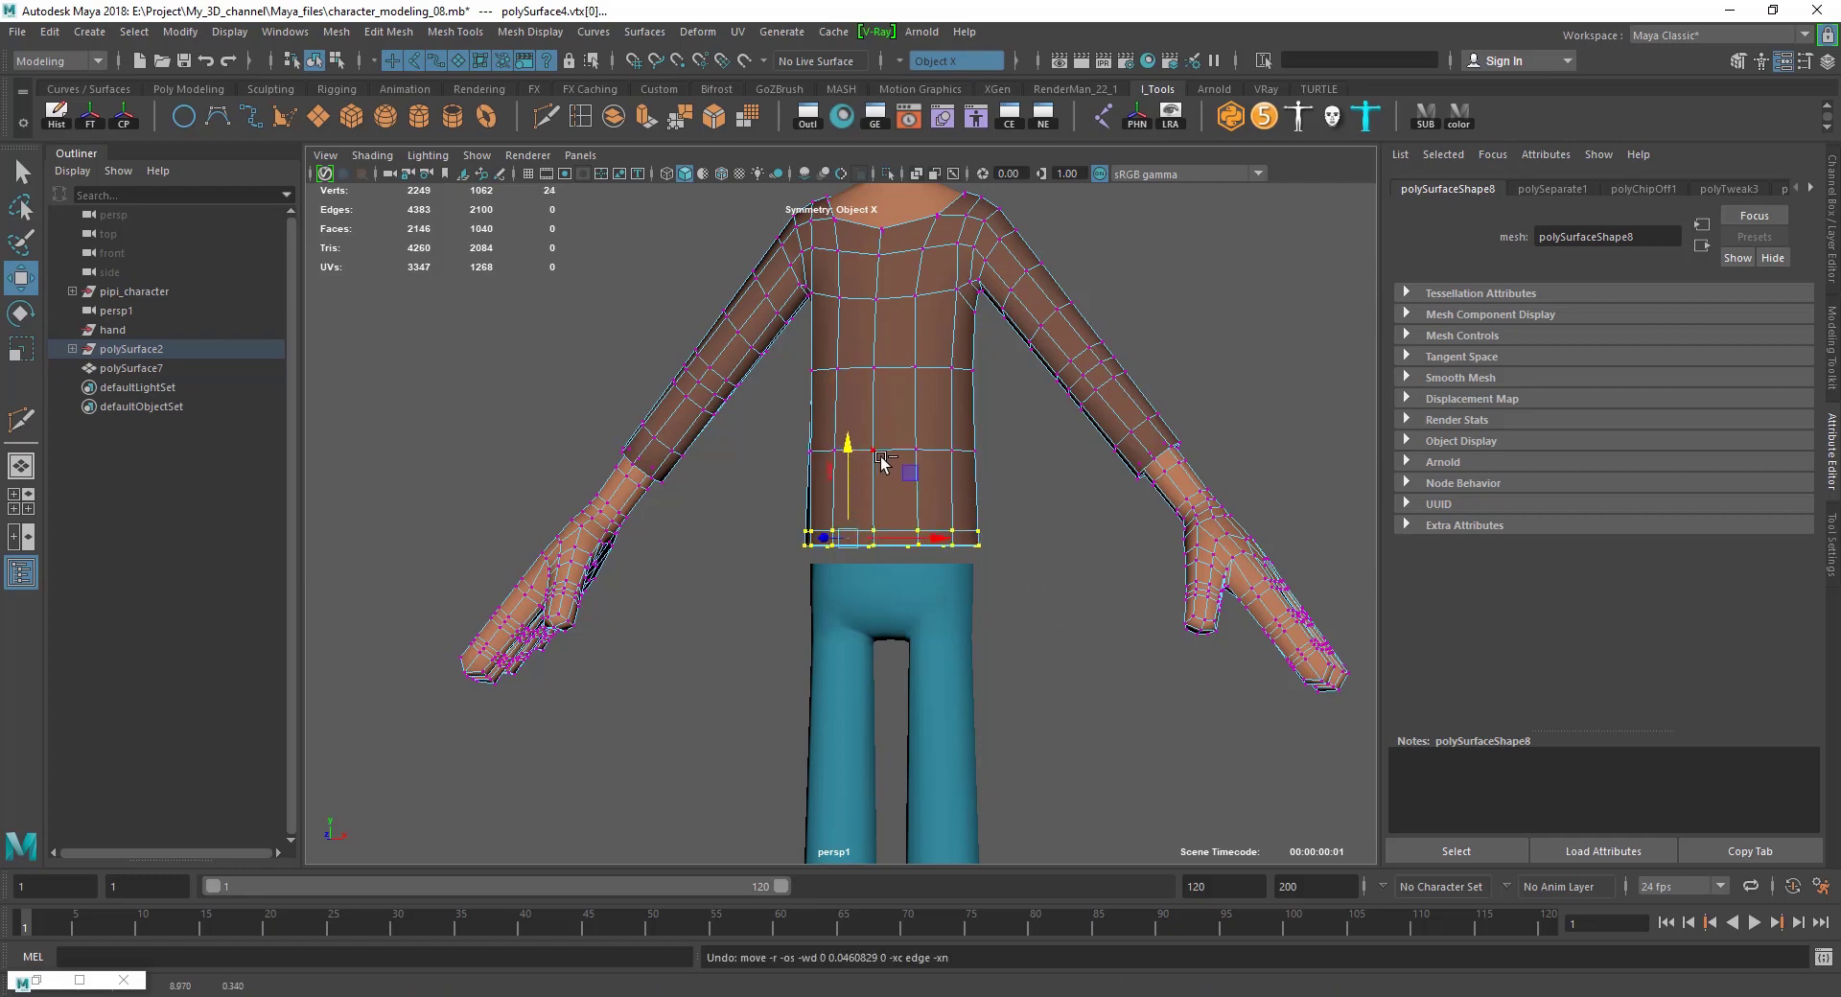
key("F8")
scroll(966, 637, "down", 3)
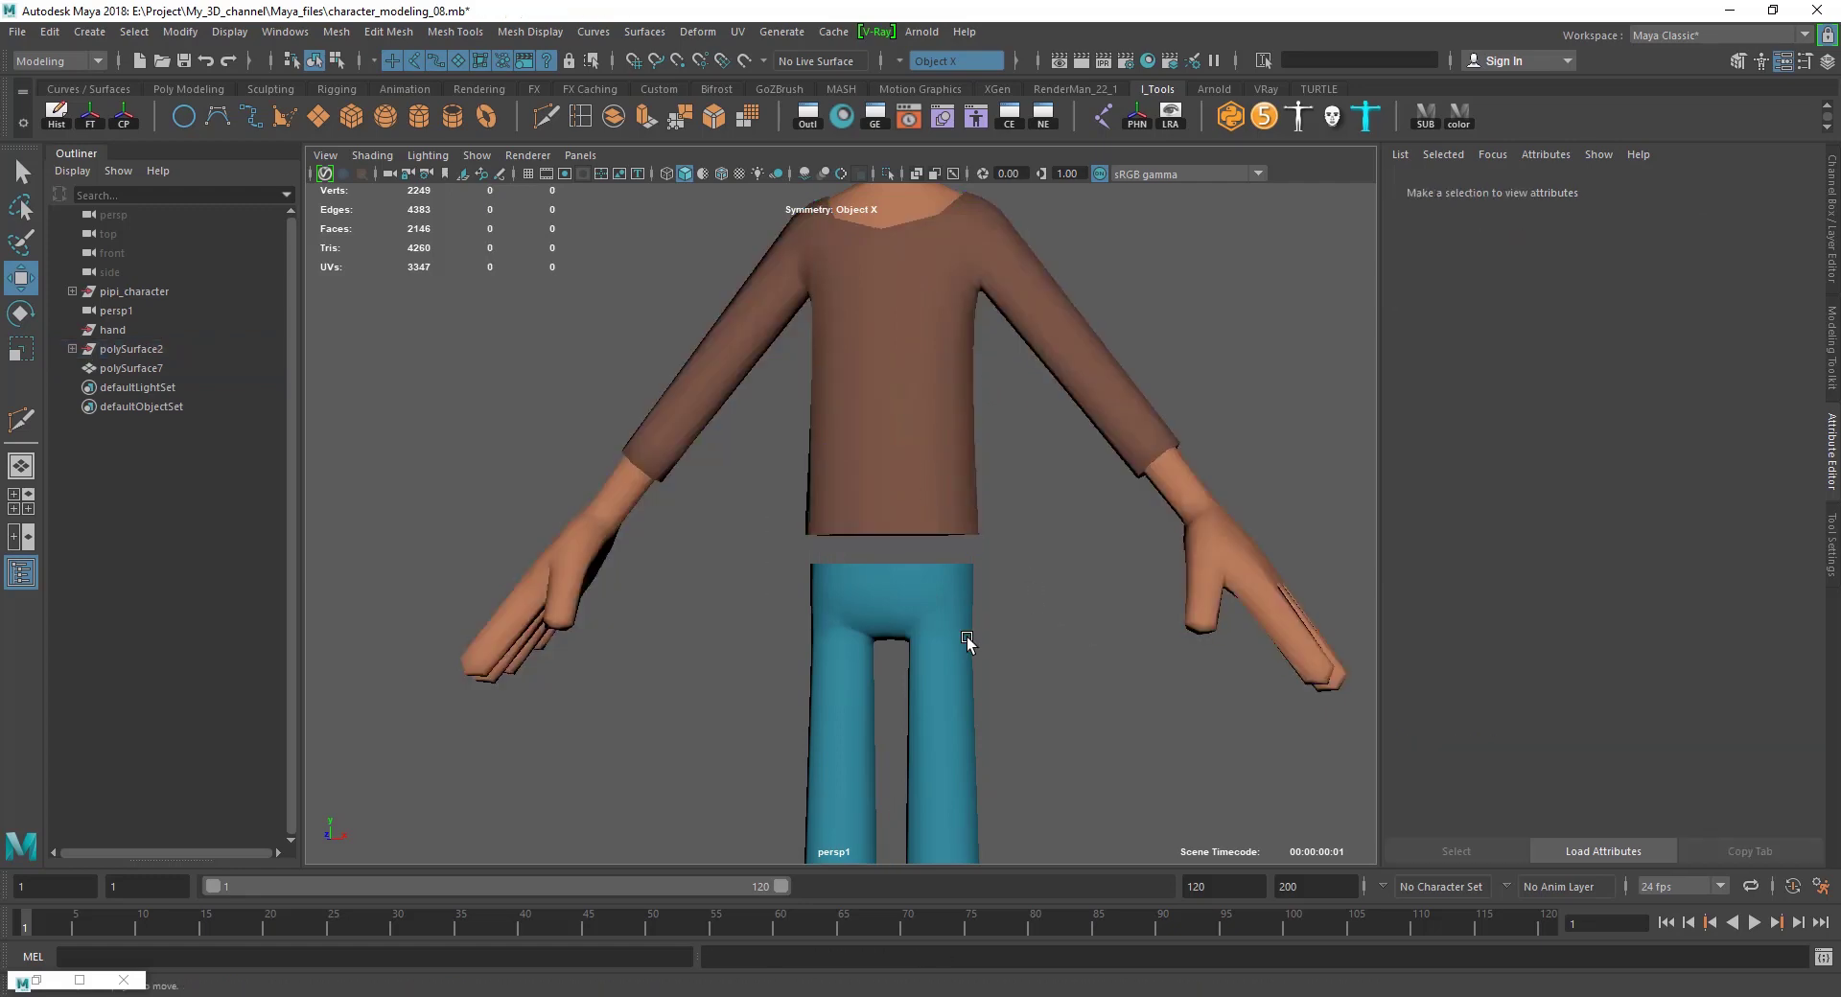
Select the blue pants mesh.
left_click_drag(953, 608, 930, 590, "alt")
left_click(930, 591)
scroll(926, 577, "up", 3)
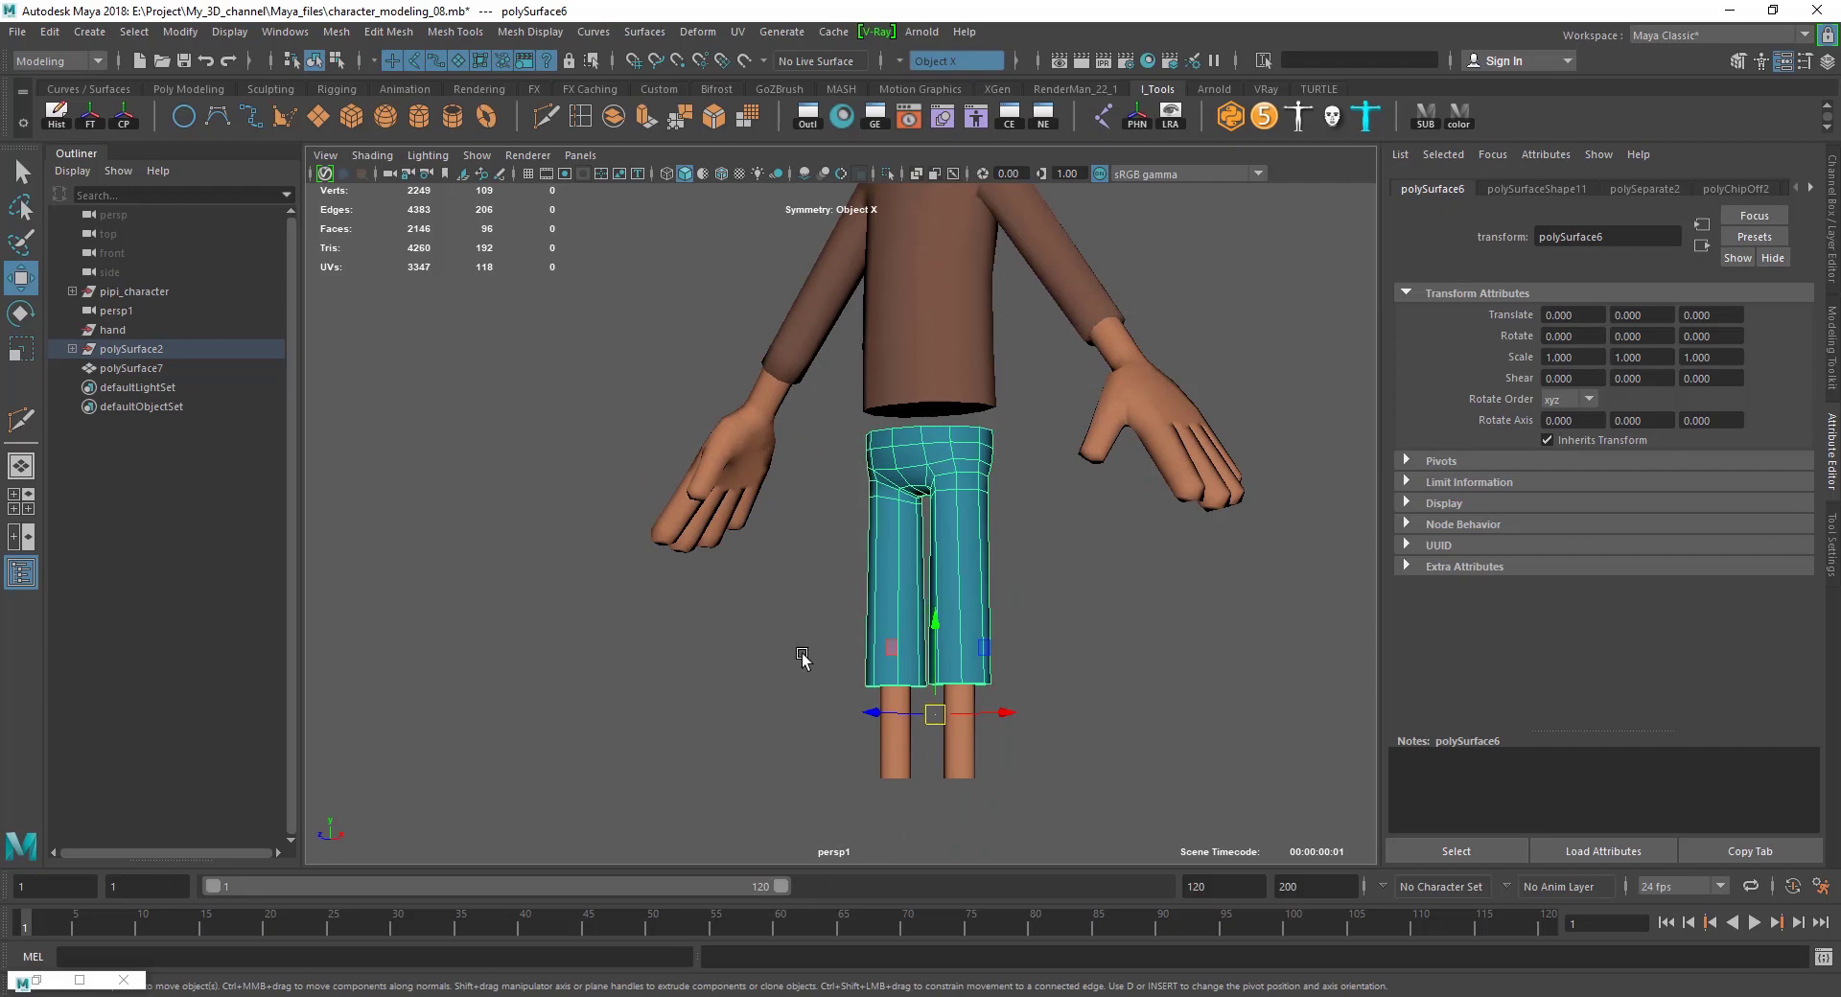
Move the polySurface7 lower-legs mesh up, then nudge it slightly down and deselect.
left_click(916, 652)
left_click_drag(926, 655, 925, 628)
scroll(972, 523, "up", 5)
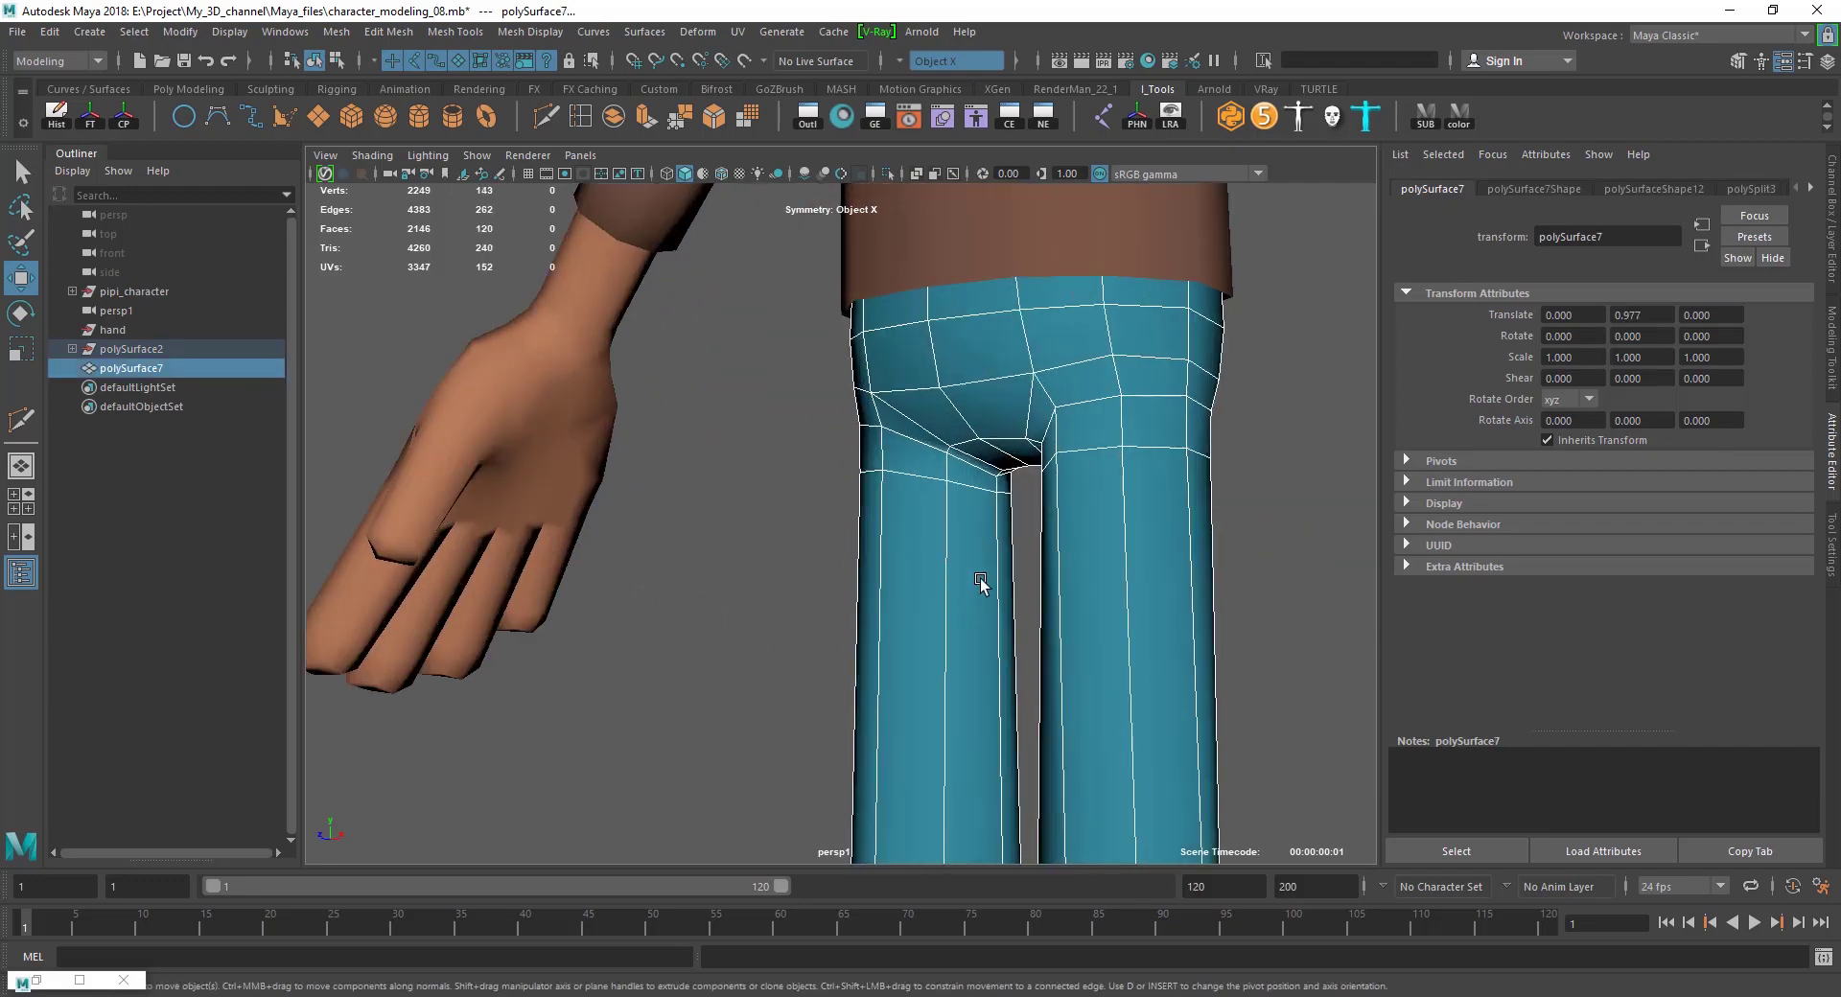
scroll(982, 579, "up", 2)
mouse_move(949, 559)
middle_mouse_down()
mouse_move(941, 608)
mouse_move(939, 583)
middle_mouse_up()
scroll(939, 582, "down", 5)
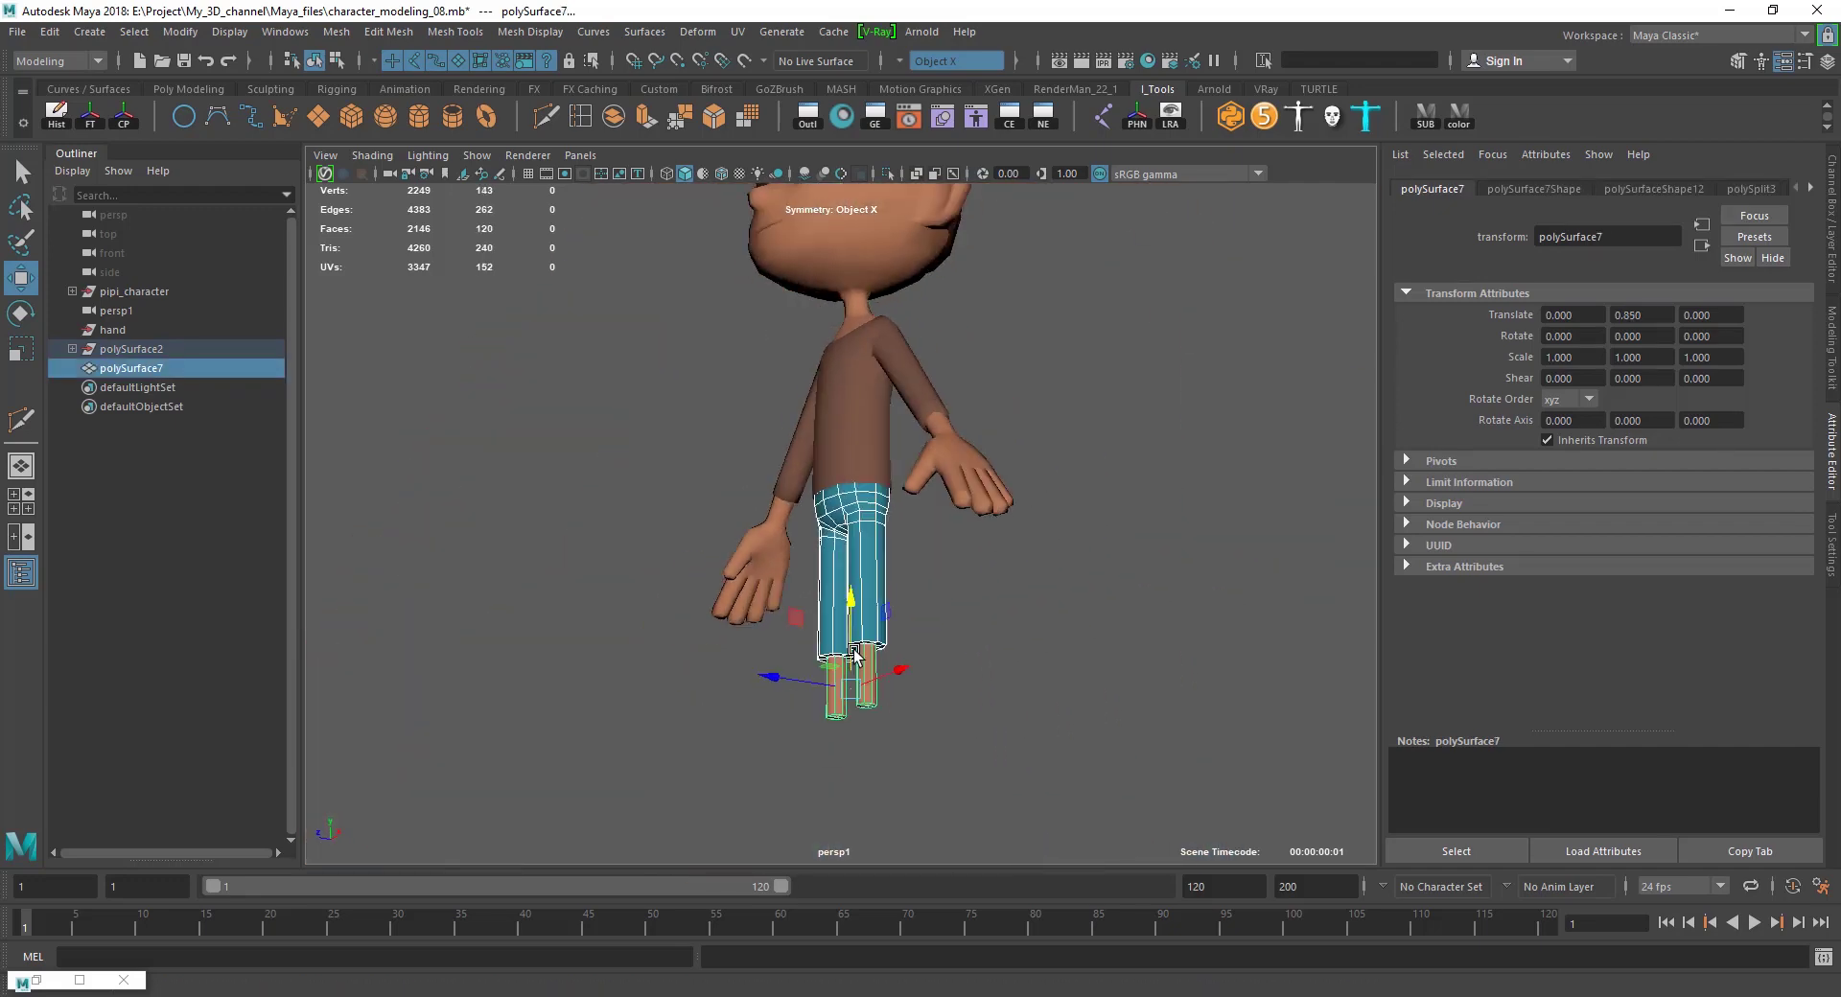
left_click_drag(938, 585, 690, 657, "alt")
scroll(888, 608, "up", 3)
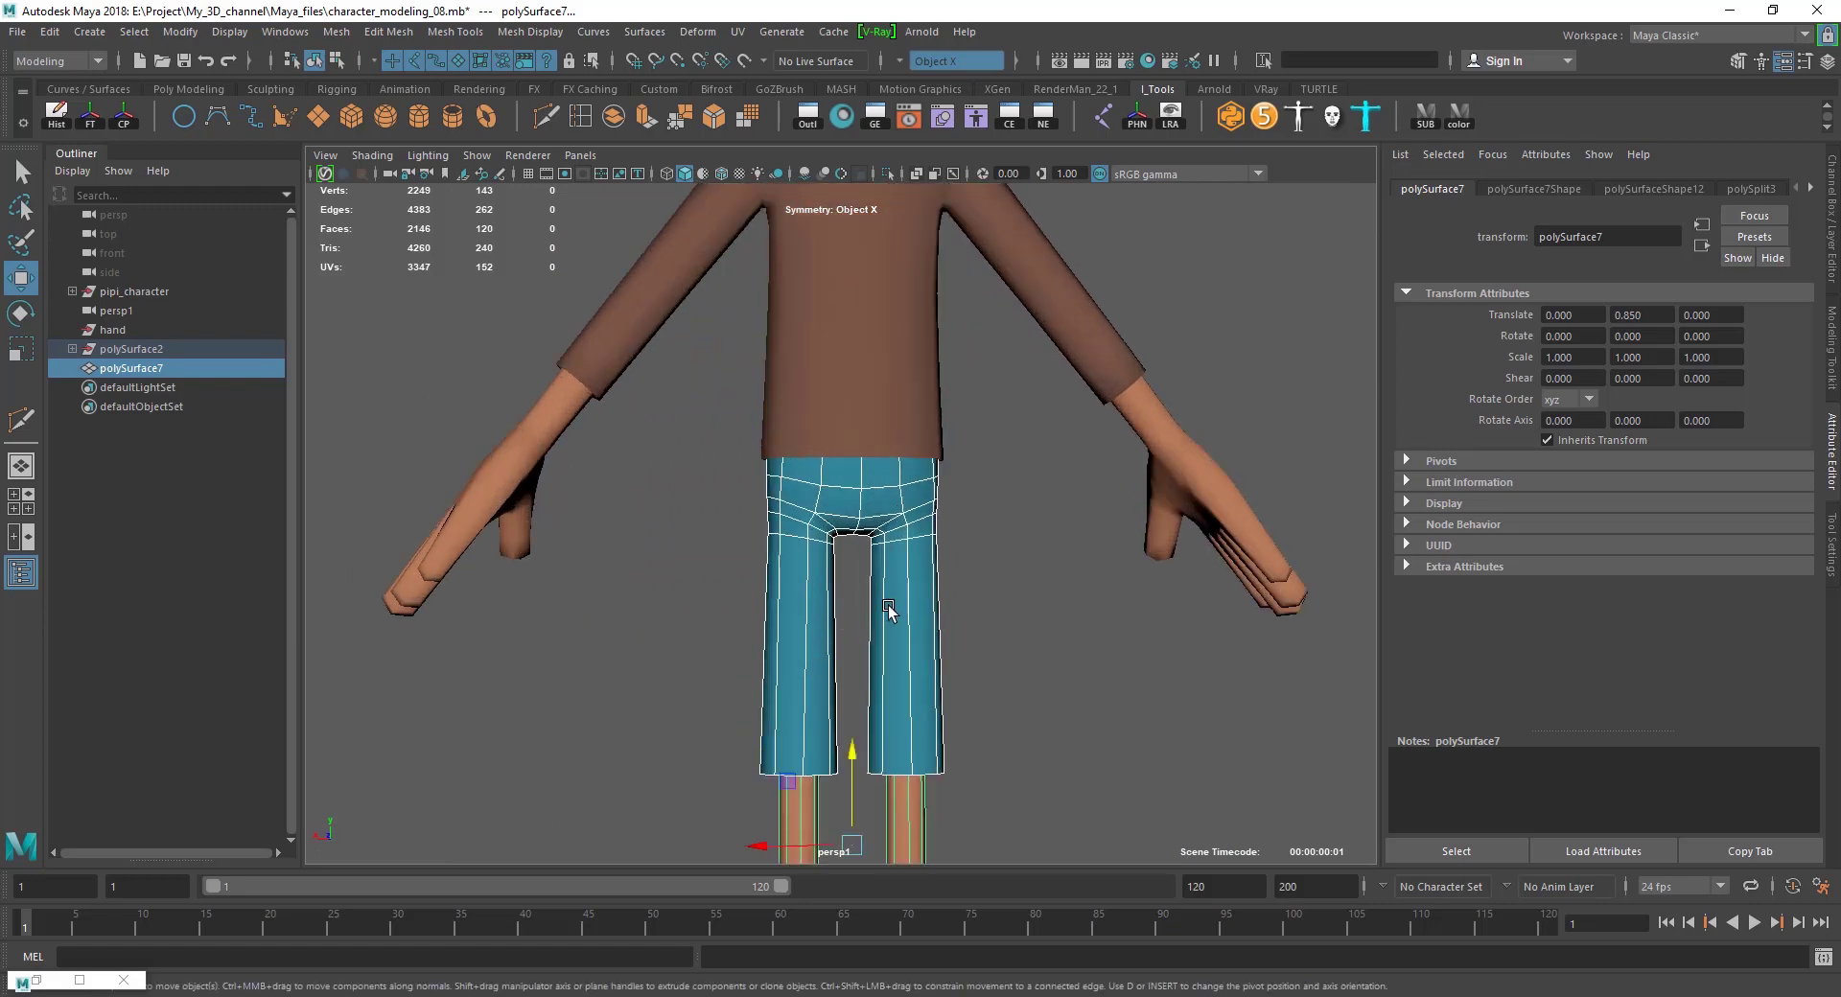
left_click(1109, 596)
Undo the last change and move the lower legs down below the pants to Y 0.850.
scroll(1109, 596, "down", 5)
left_click_drag(1074, 633, 1015, 690, "alt")
scroll(937, 690, "up", 3)
scroll(935, 594, "up", 2)
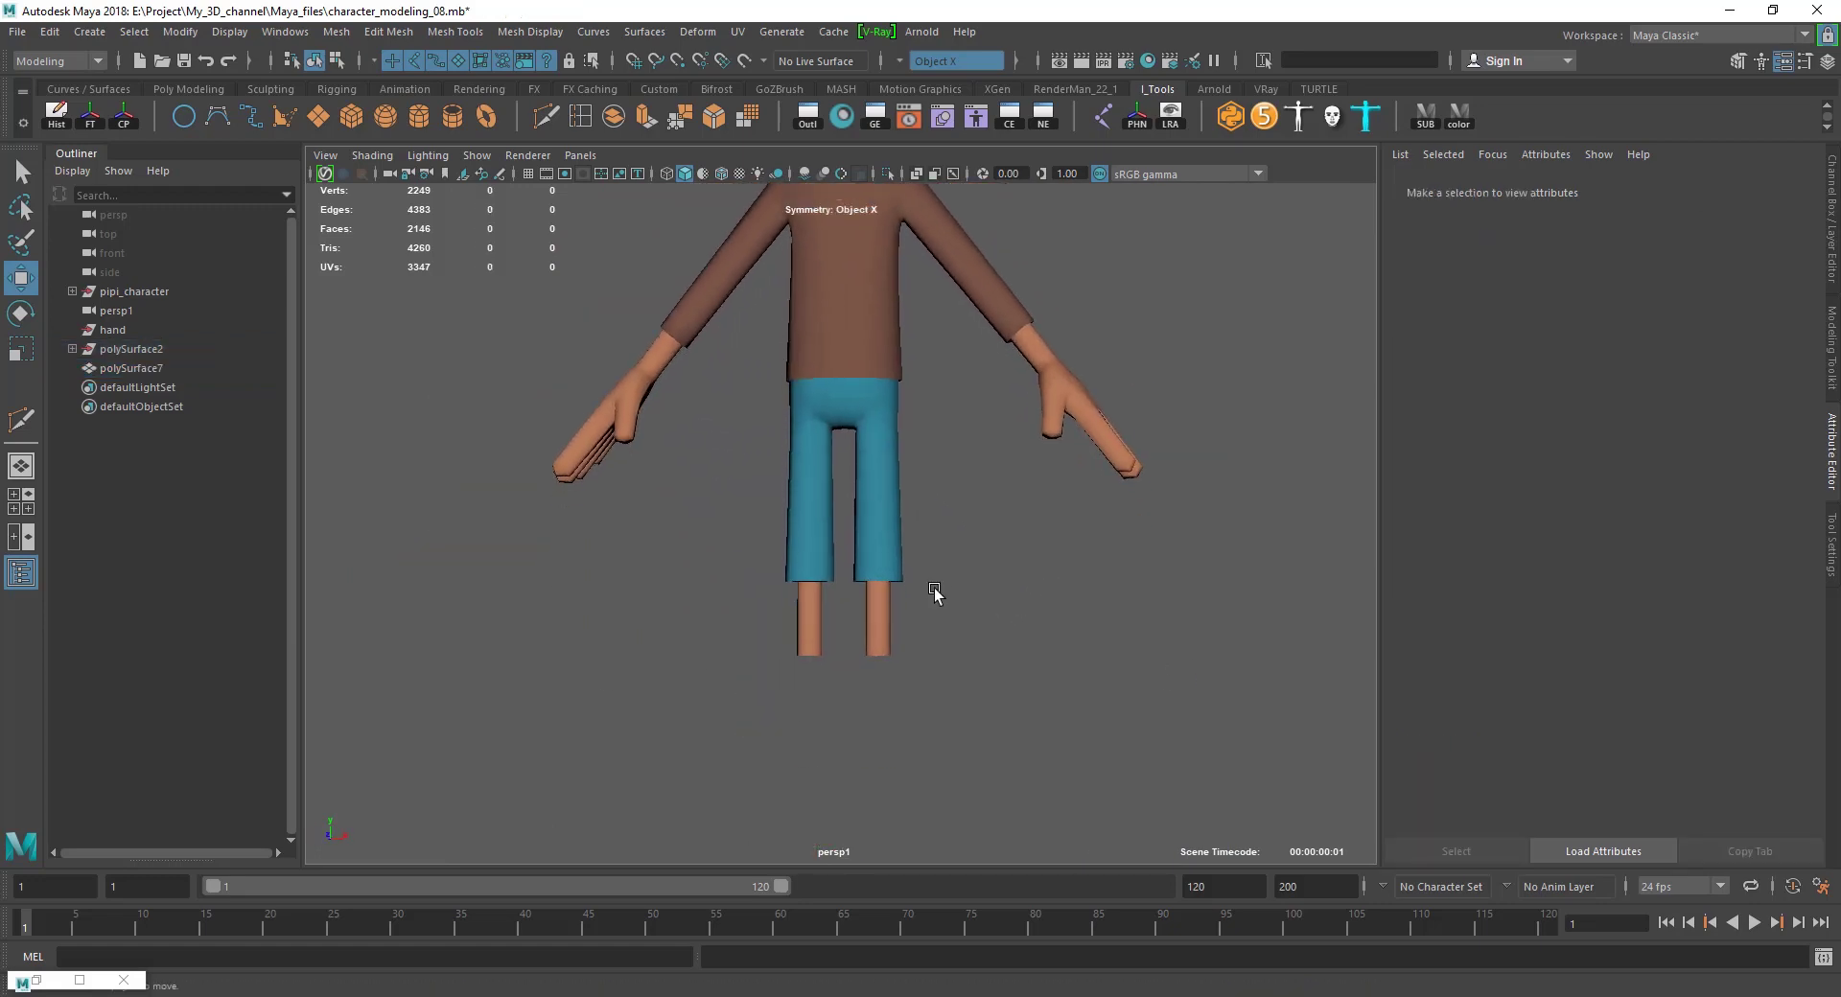
scroll(935, 593, "up", 1)
key("ctrl+z")
scroll(917, 581, "up", 2)
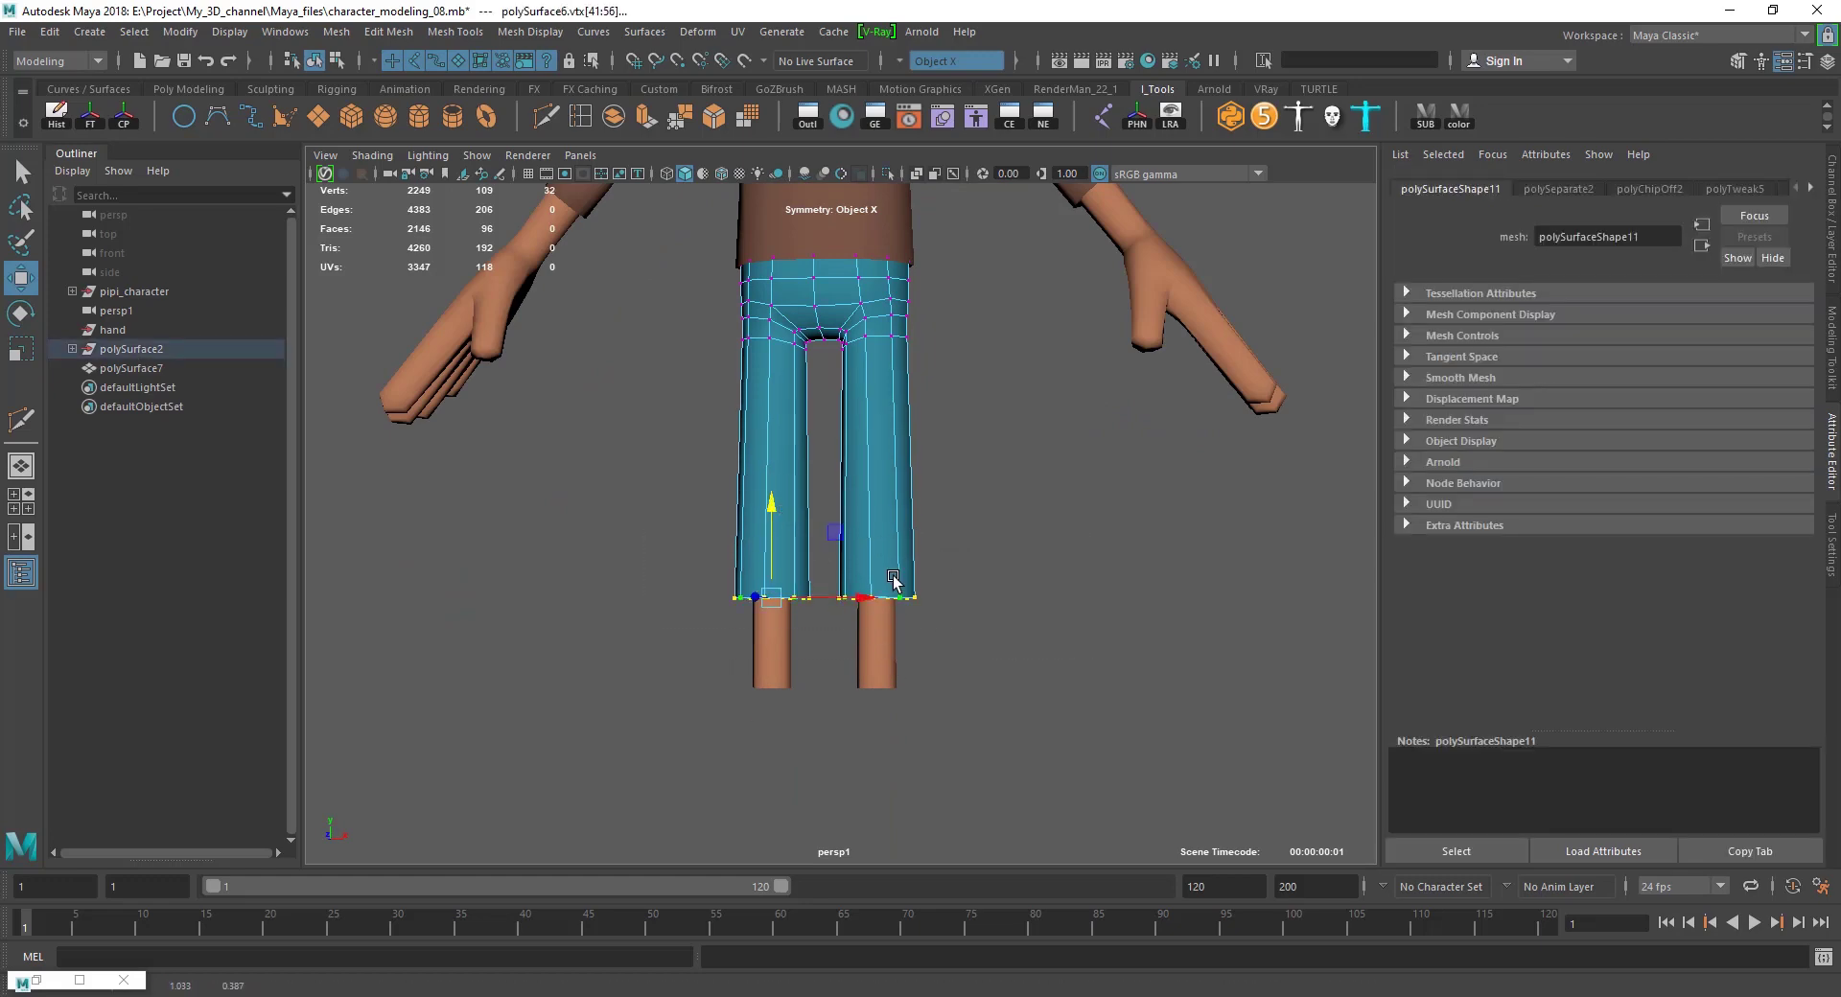
left_click(872, 677)
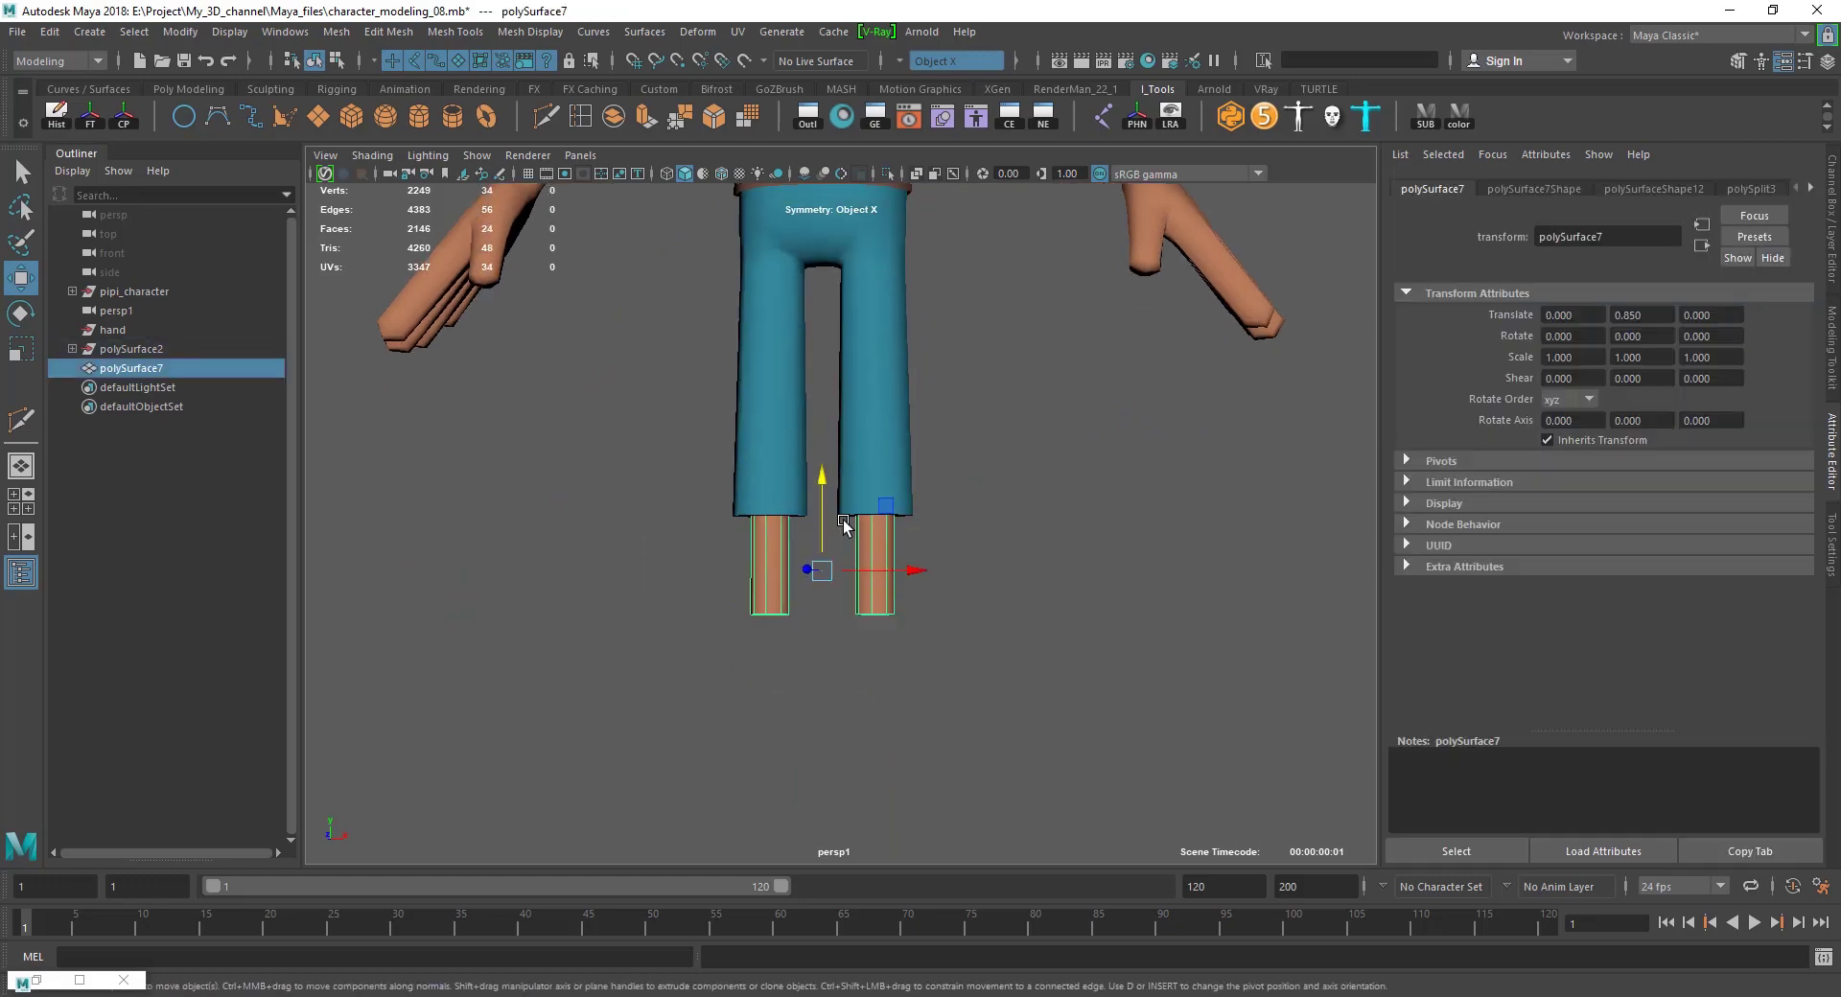
left_click_drag(822, 518, 817, 547)
Select only the two bottom faces of the lower legs.
left_click(1074, 597)
key("f")
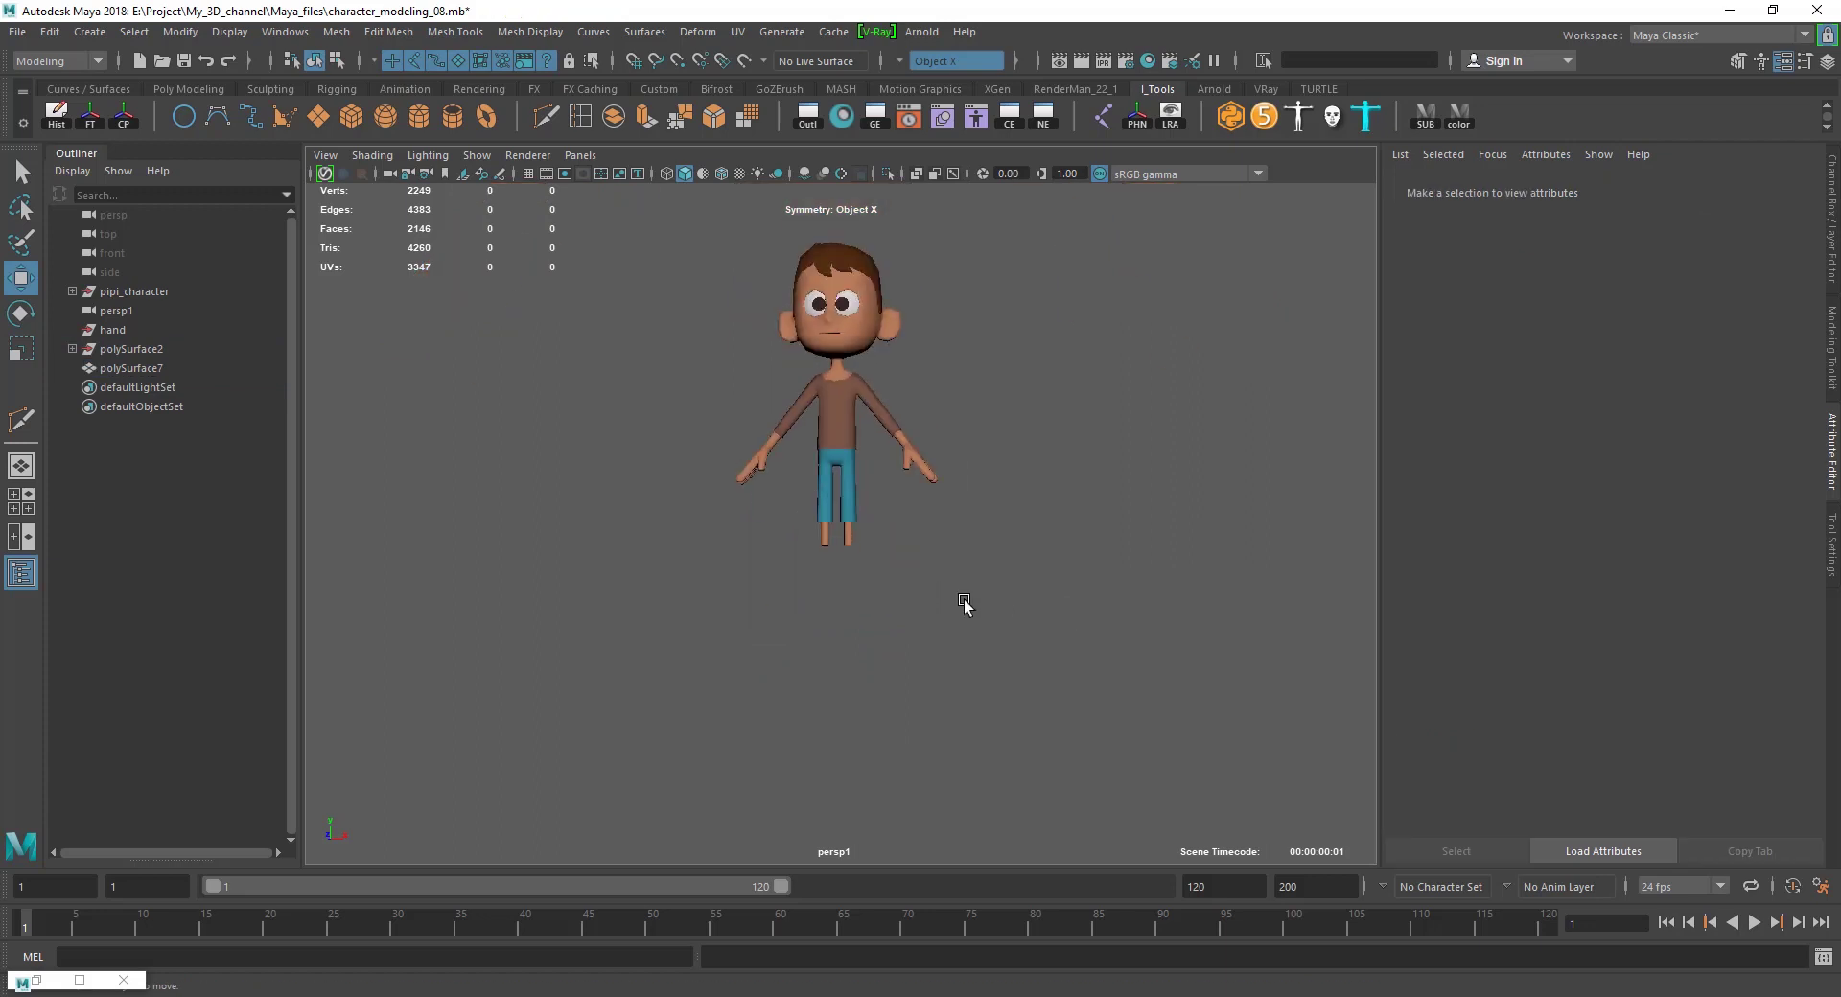
mouse_move(966, 608)
left_mouse_down("alt")
mouse_move(745, 629)
mouse_move(821, 621)
left_mouse_up("alt")
scroll(833, 697, "up", 2)
mouse_move(832, 697)
left_mouse_down("alt")
mouse_move(876, 637)
mouse_move(909, 705)
left_mouse_up("alt")
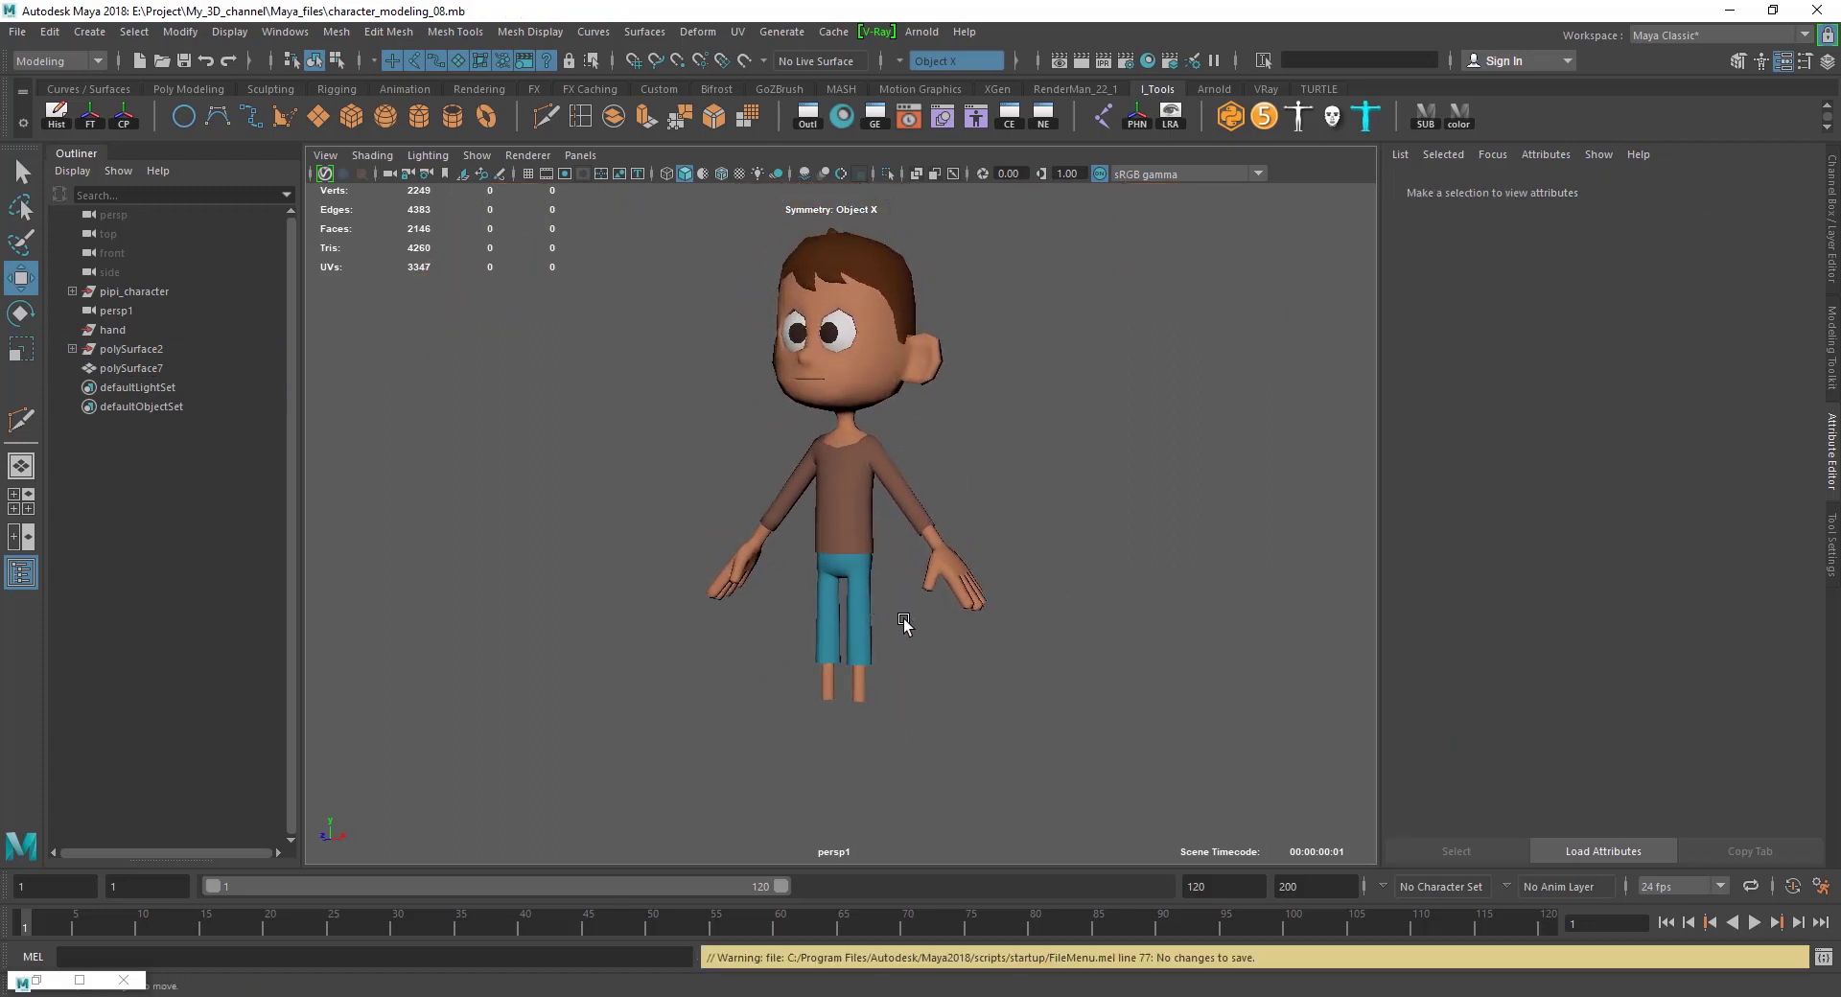
mouse_move(902, 618)
left_mouse_down("alt")
mouse_move(926, 625)
mouse_move(895, 667)
mouse_move(894, 652)
left_mouse_up("alt")
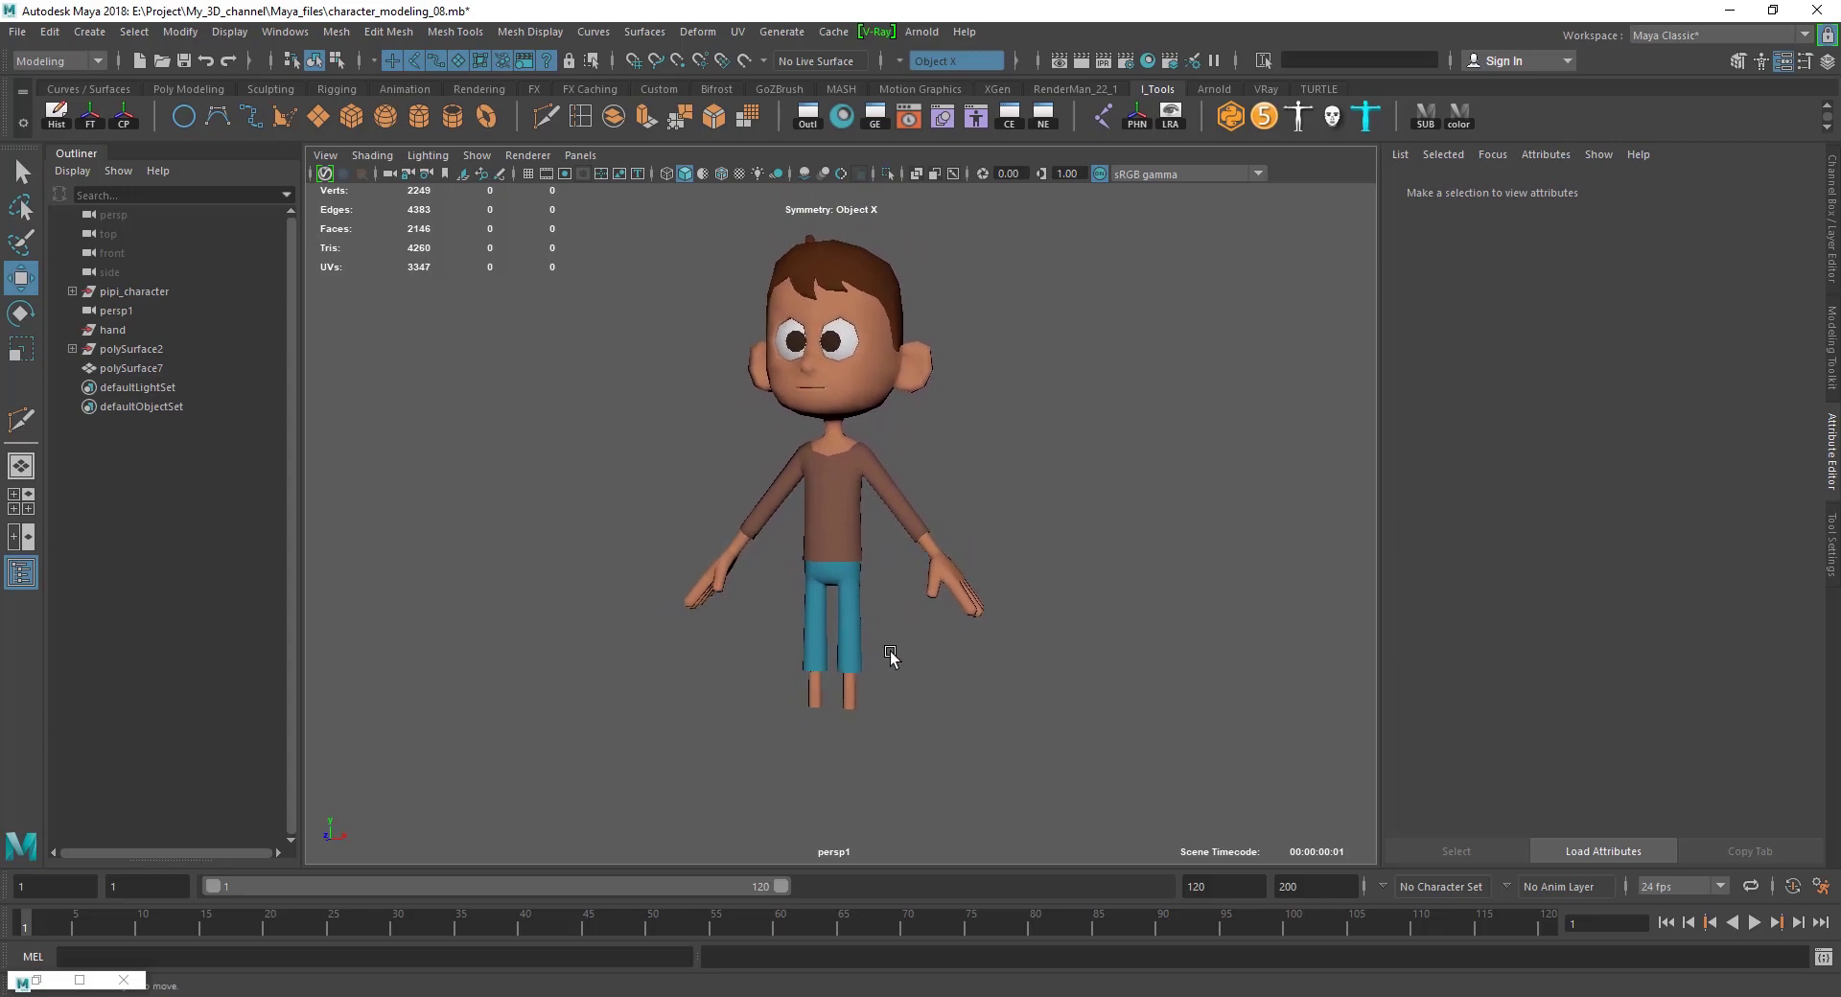
scroll(902, 593, "up", 5)
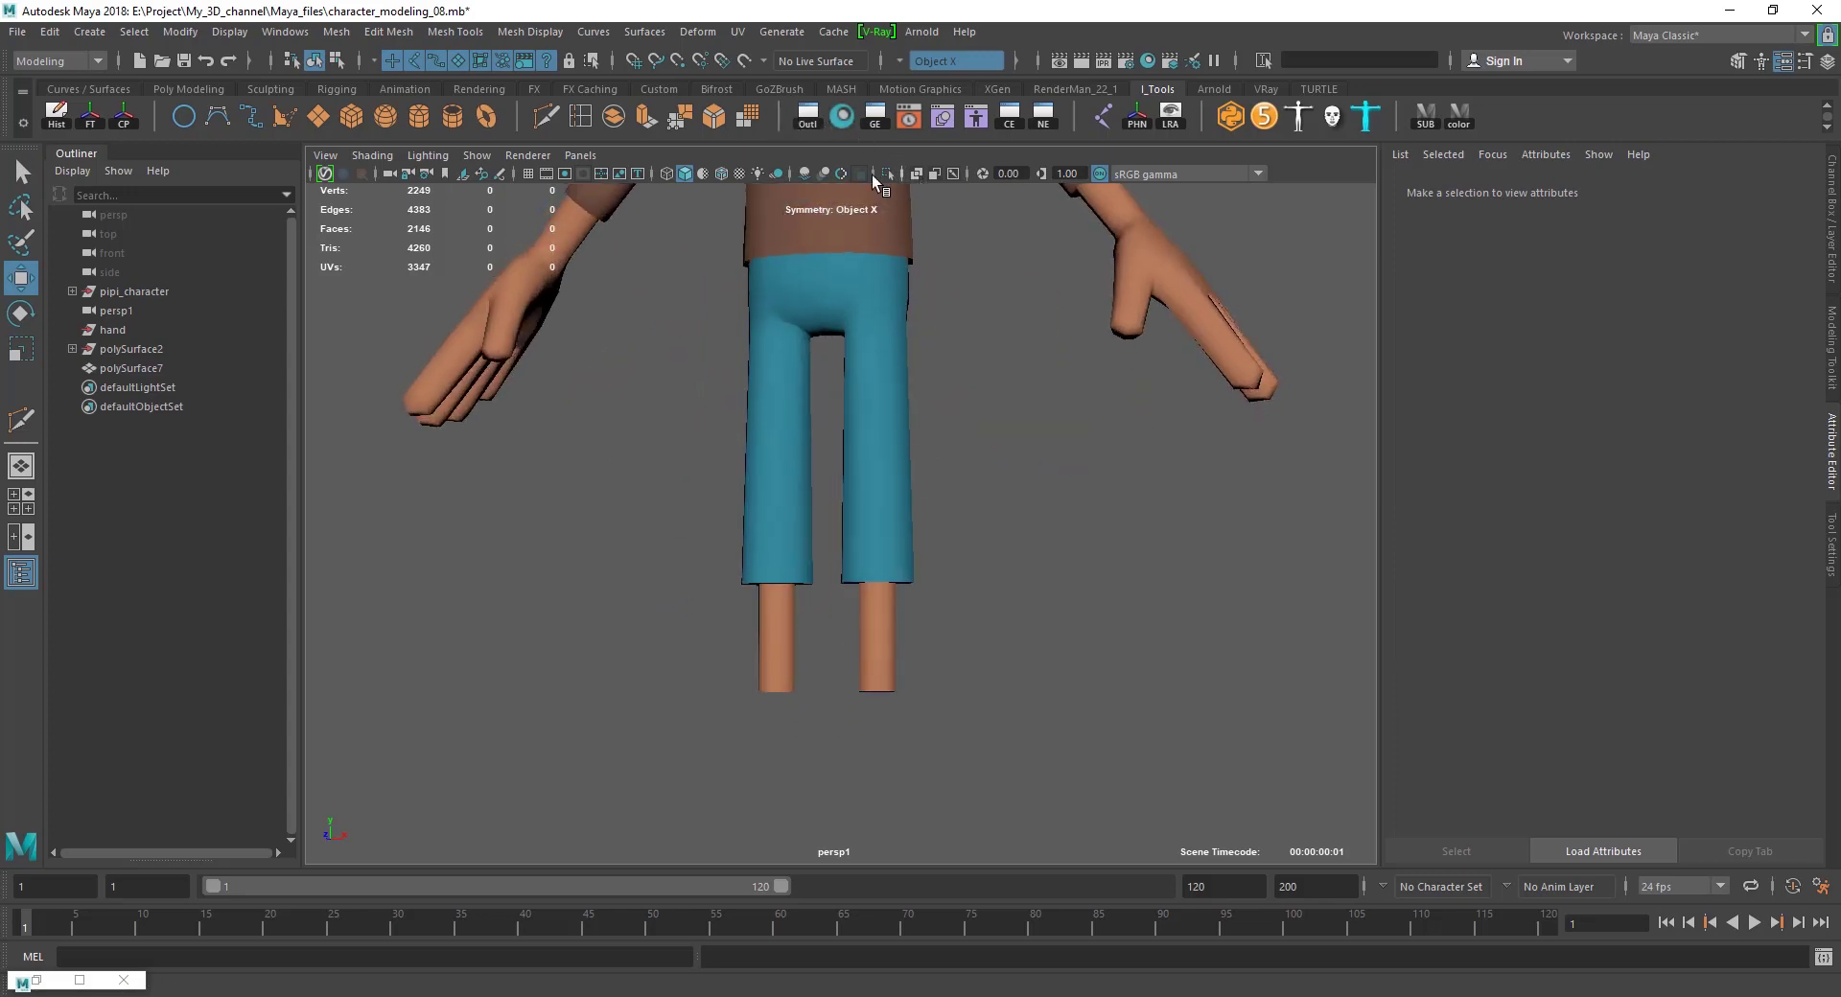
scroll(959, 469, "up", 3)
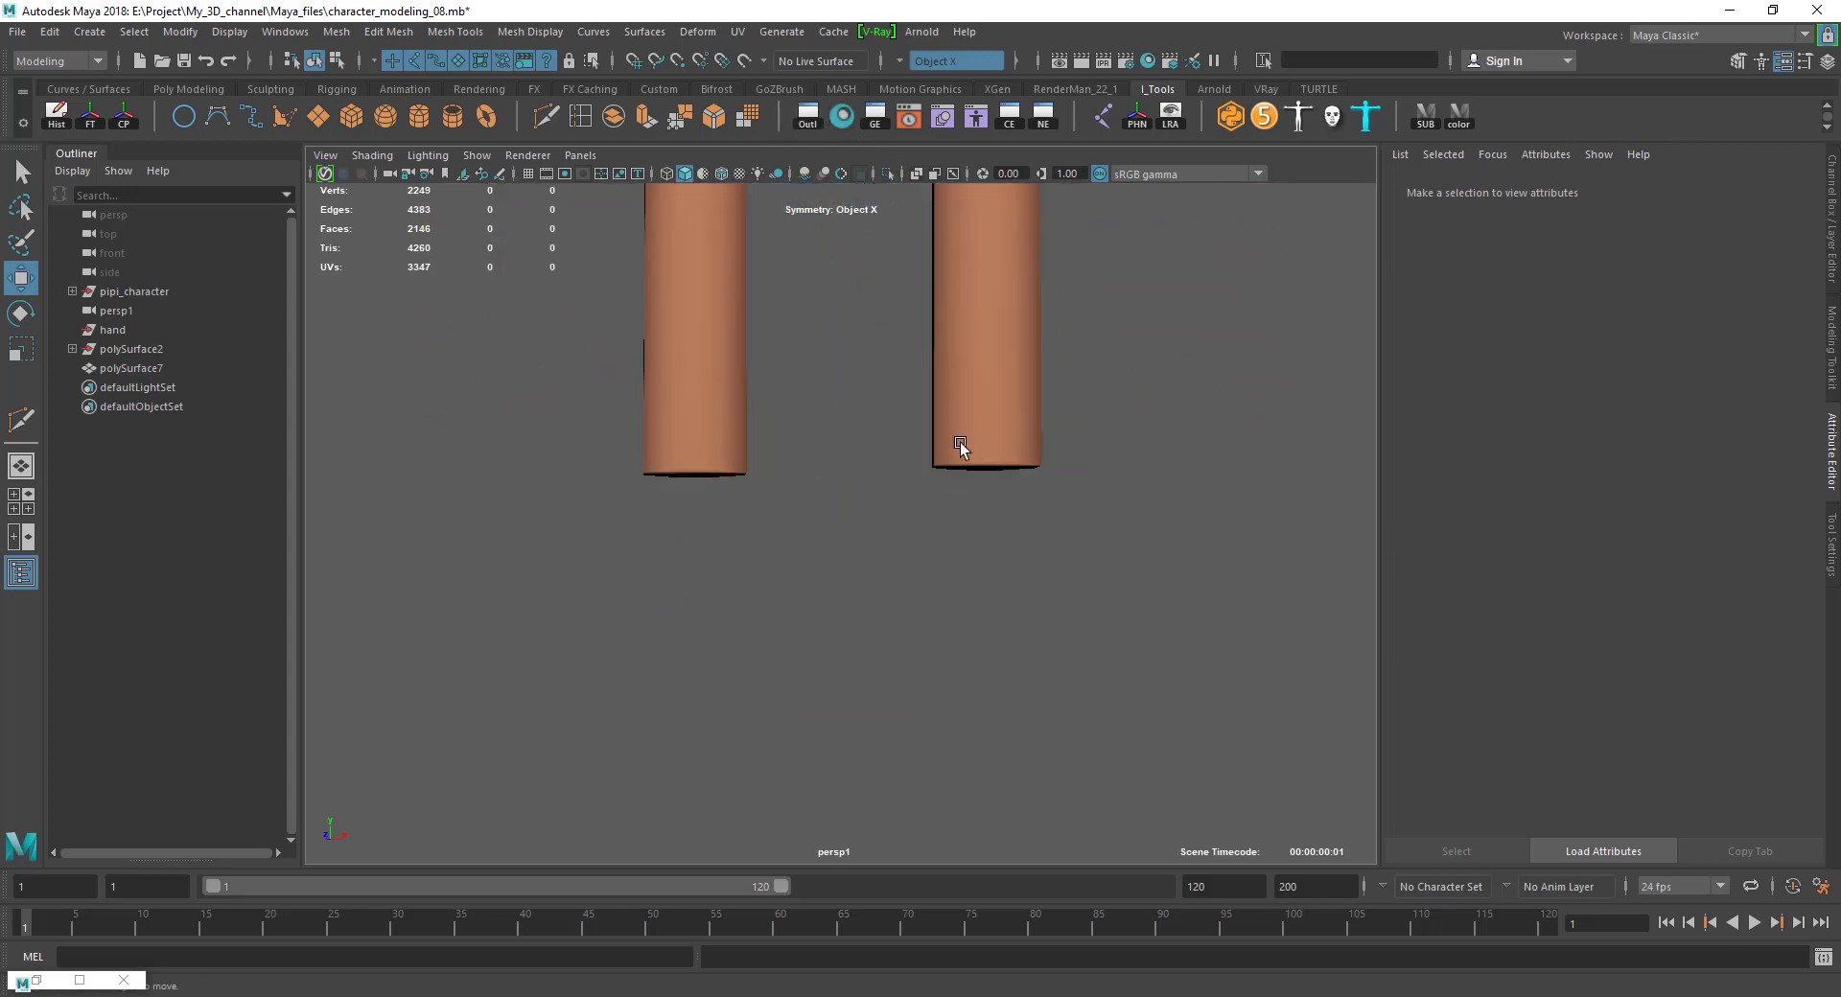
left_click(959, 443)
mouse_move(983, 444)
left_mouse_down("alt")
mouse_move(912, 476)
mouse_move(874, 529)
mouse_move(900, 542)
left_mouse_up("alt")
key("q")
left_click(926, 516)
Extrude the leg bottom faces and scale them outward into a flared ankle.
scroll(892, 538, "down", 3)
scroll(793, 588, "up", 3)
key("ctrl+e")
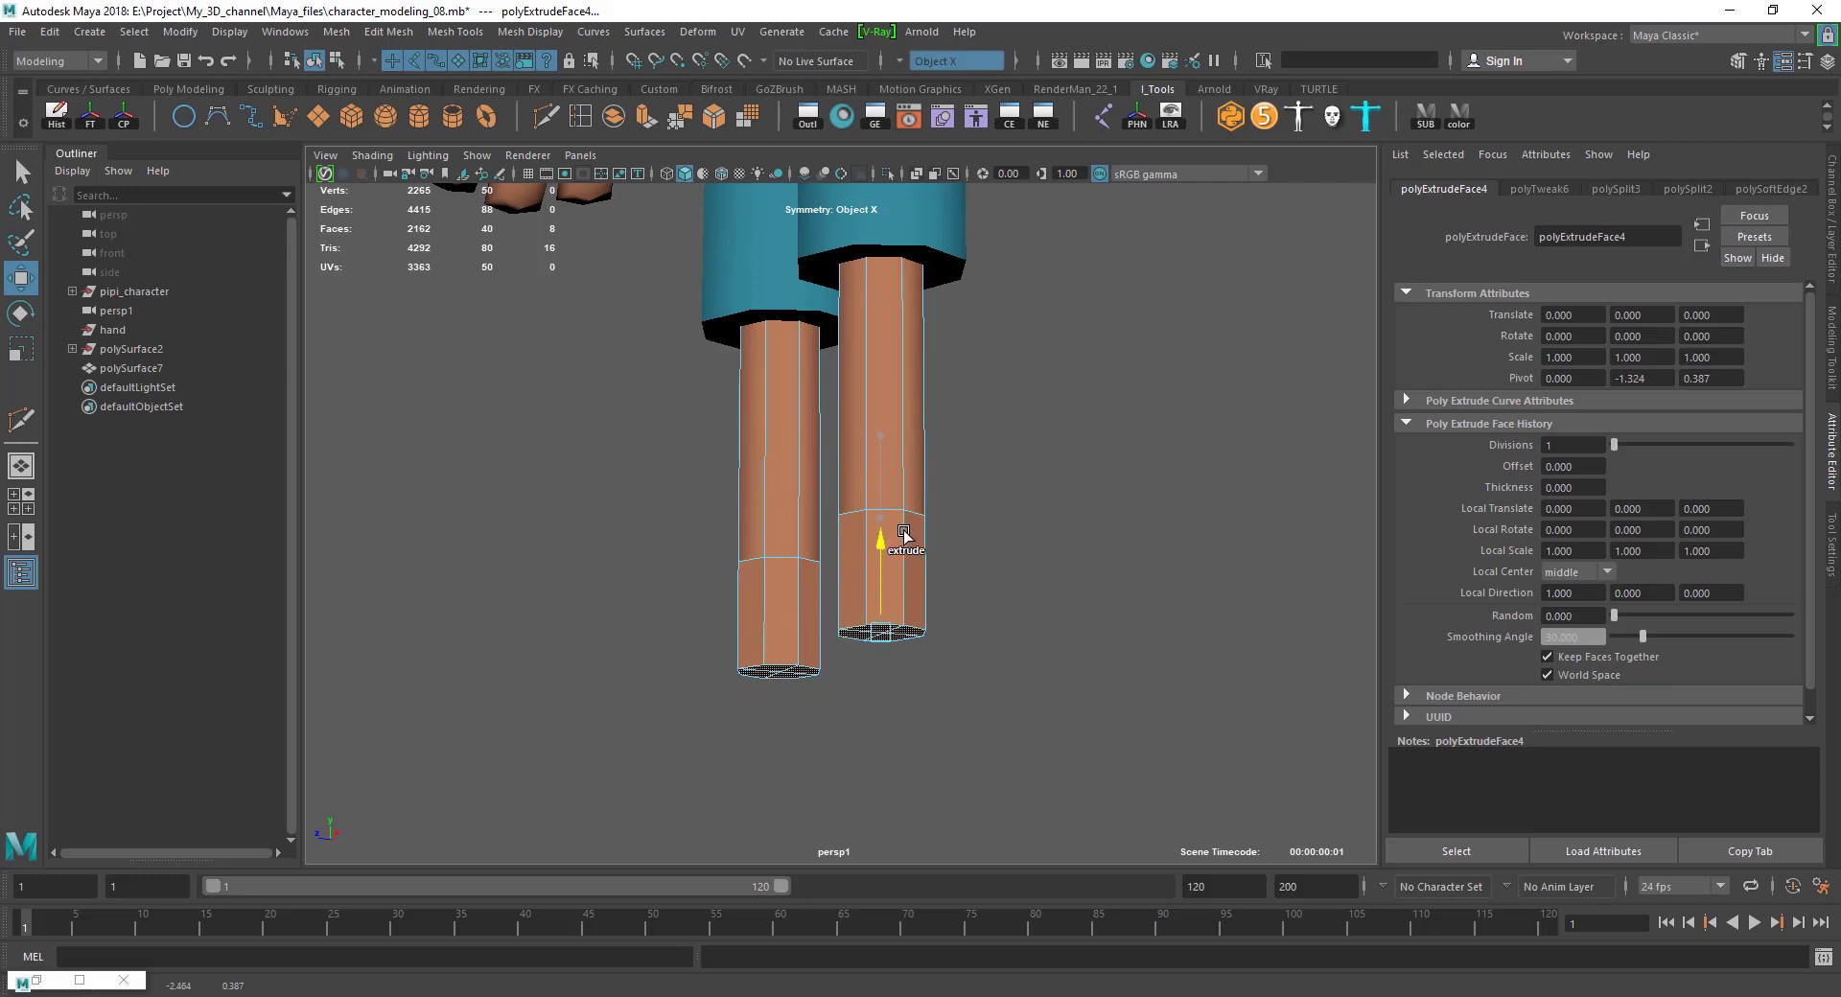
scroll(958, 666, "down", 2)
scroll(998, 642, "up", 4)
key("r")
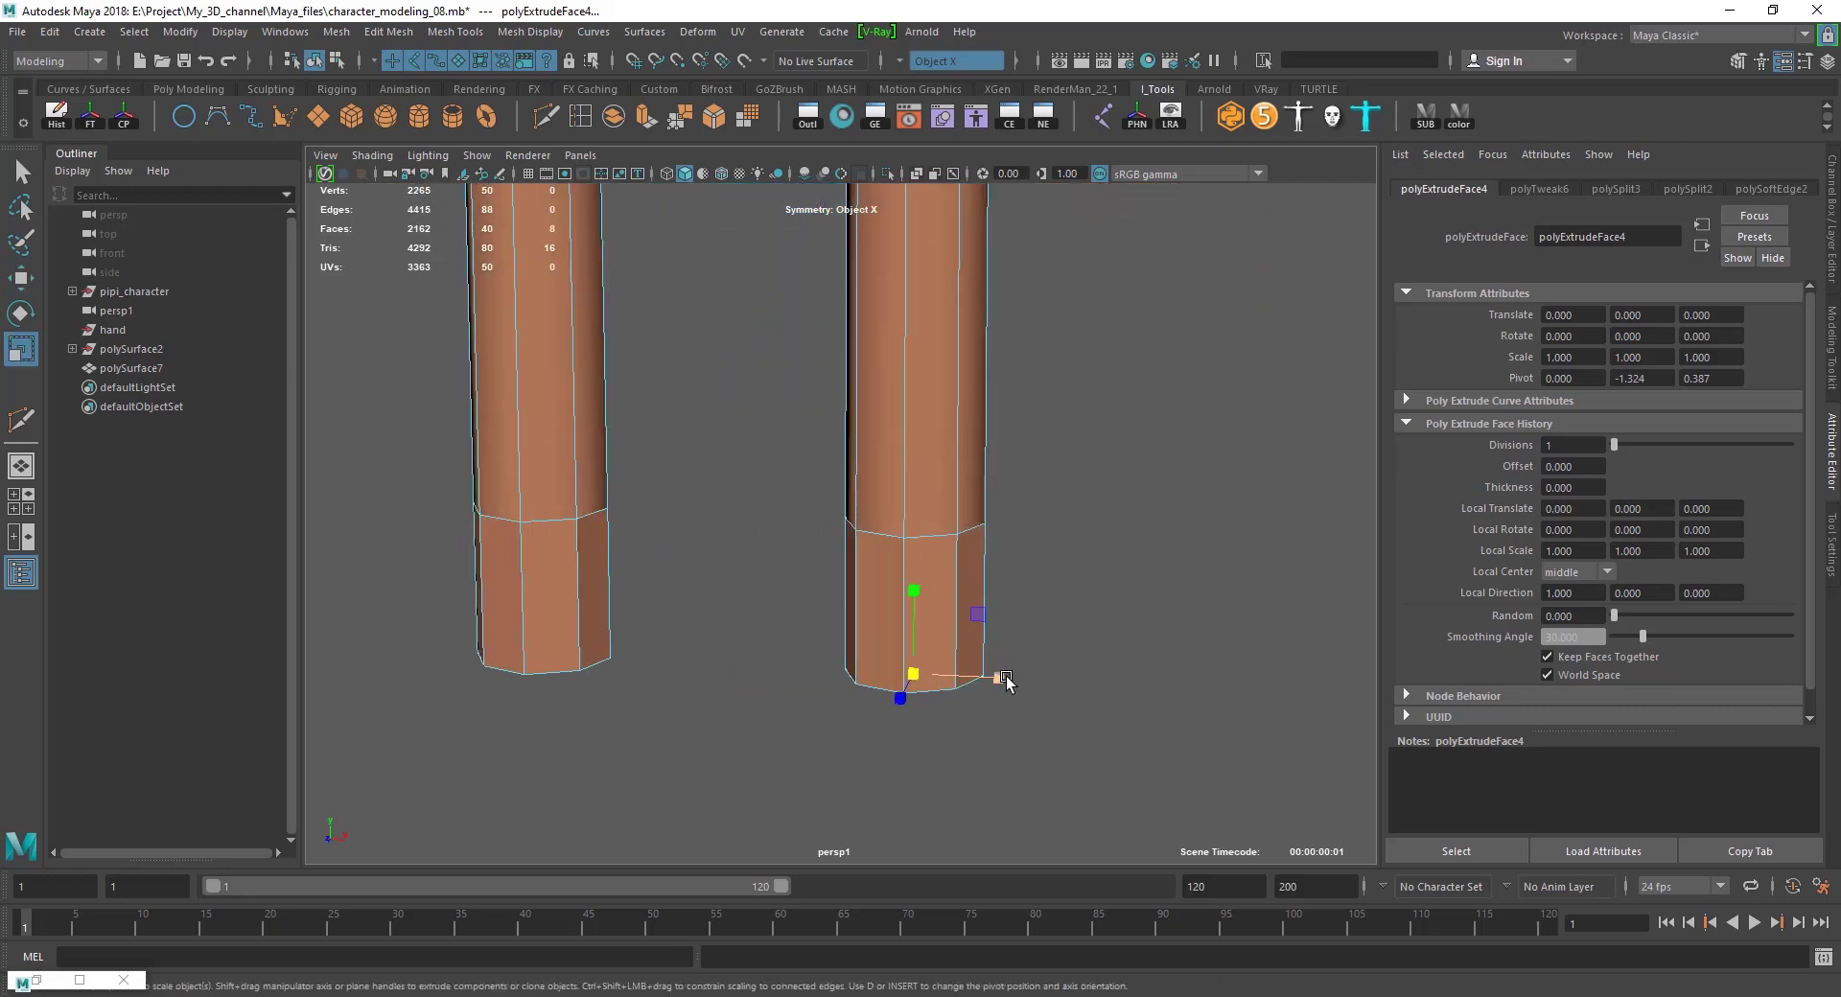
mouse_move(998, 680)
left_mouse_down()
mouse_move(1073, 680)
mouse_move(749, 623)
left_mouse_up()
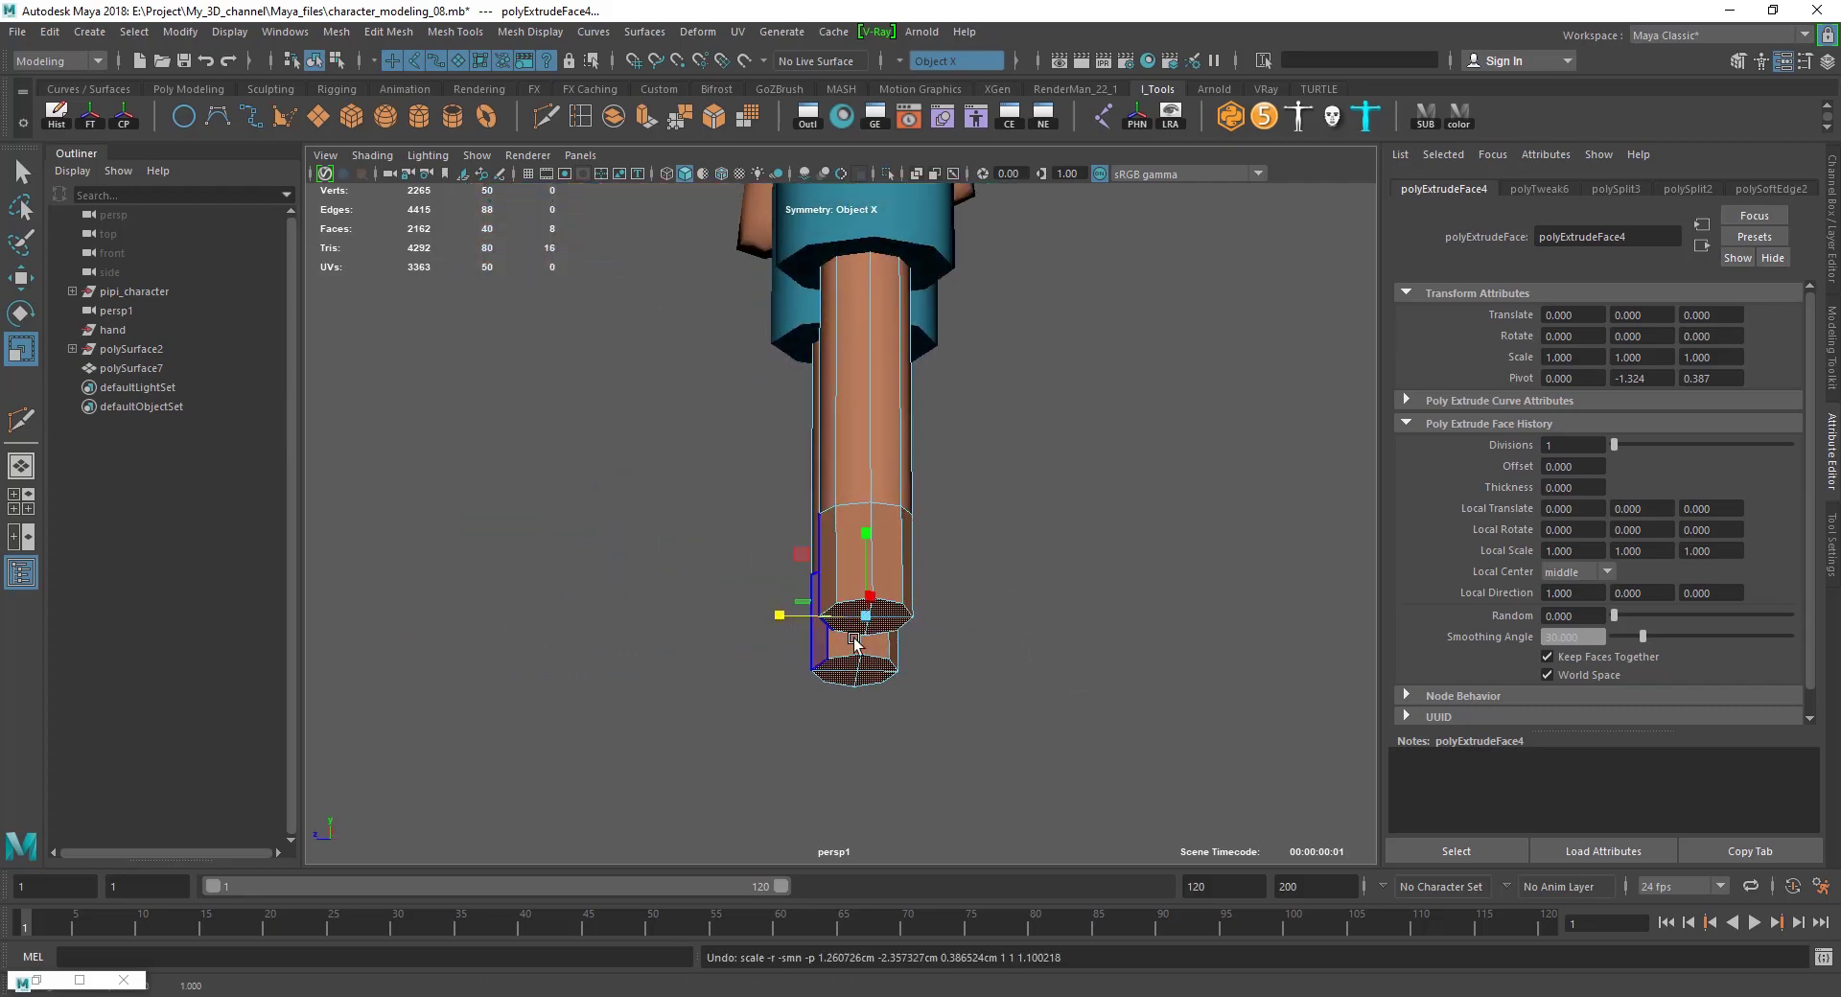
Move an edge loop on the leg outward to widen it.
scroll(892, 623, "up", 3)
key("w")
left_click(934, 599)
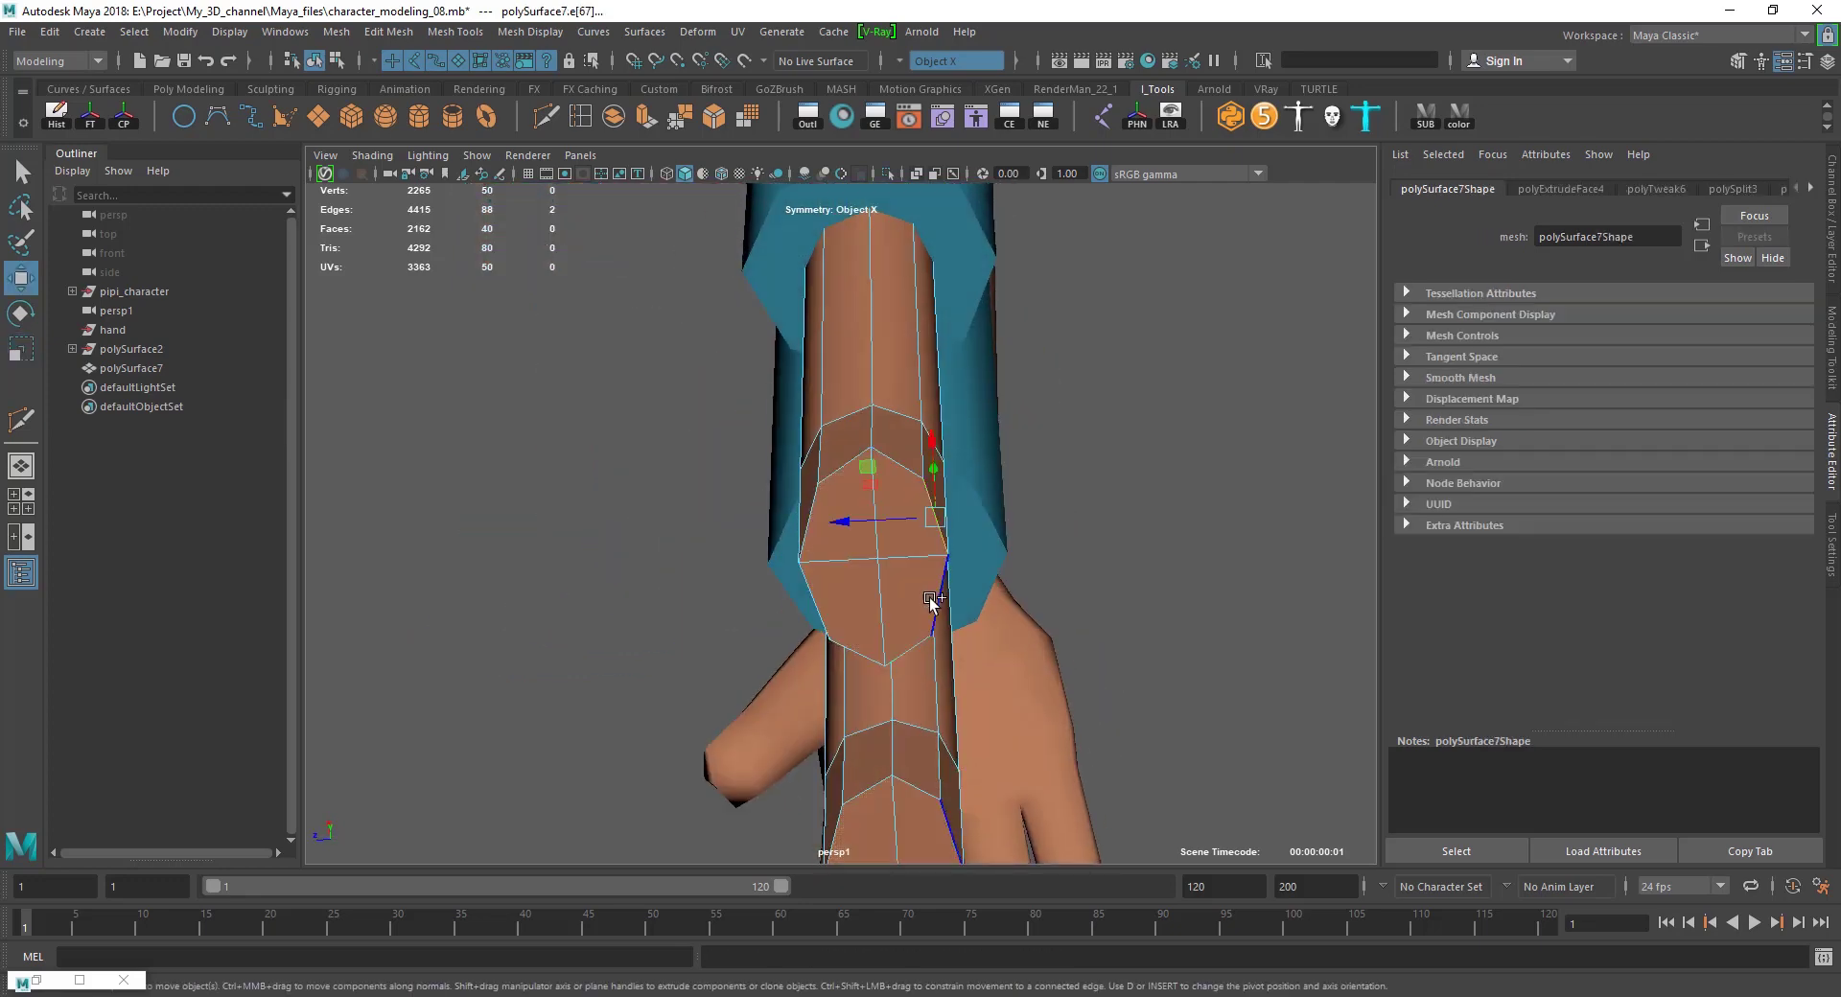
mouse_move(854, 570)
left_mouse_down()
mouse_move(889, 563)
mouse_move(925, 686)
left_mouse_up()
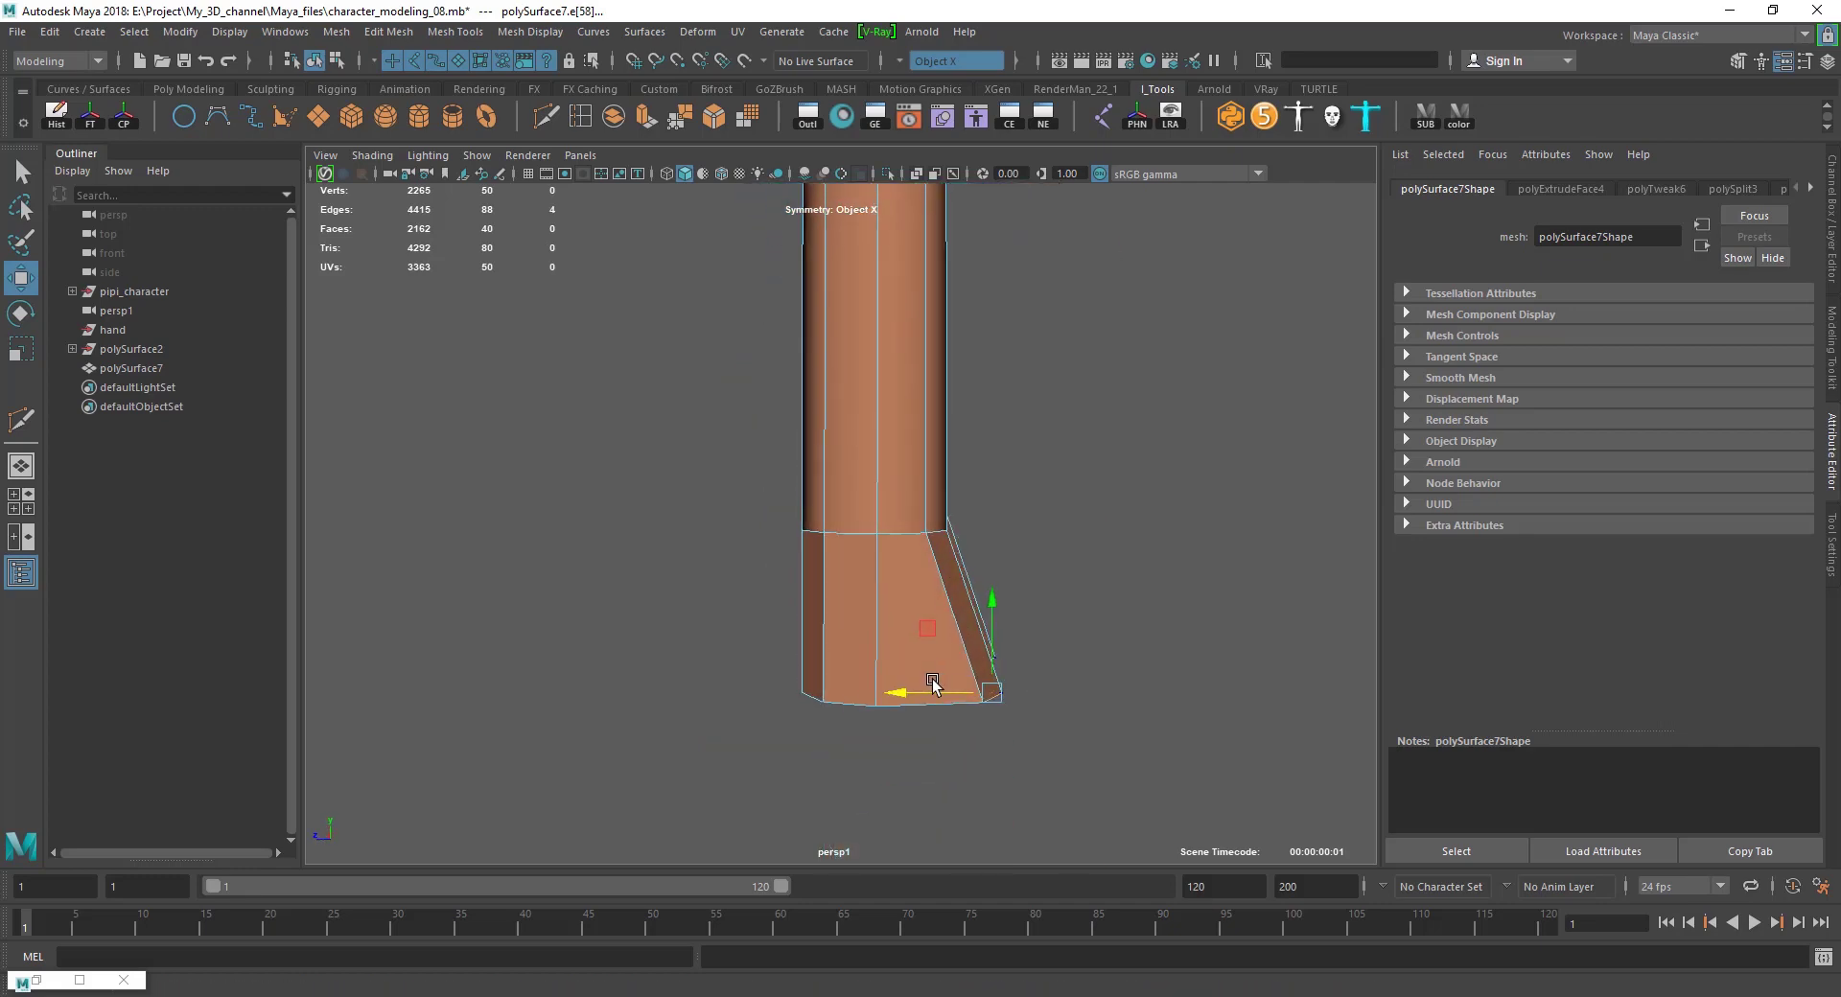
mouse_move(882, 604)
left_mouse_down("alt")
mouse_move(959, 596)
mouse_move(876, 506)
left_mouse_up("alt")
left_click(961, 481)
Select a front face of the flared ankle in face mode.
scroll(907, 550, "up", 3)
left_click(908, 550)
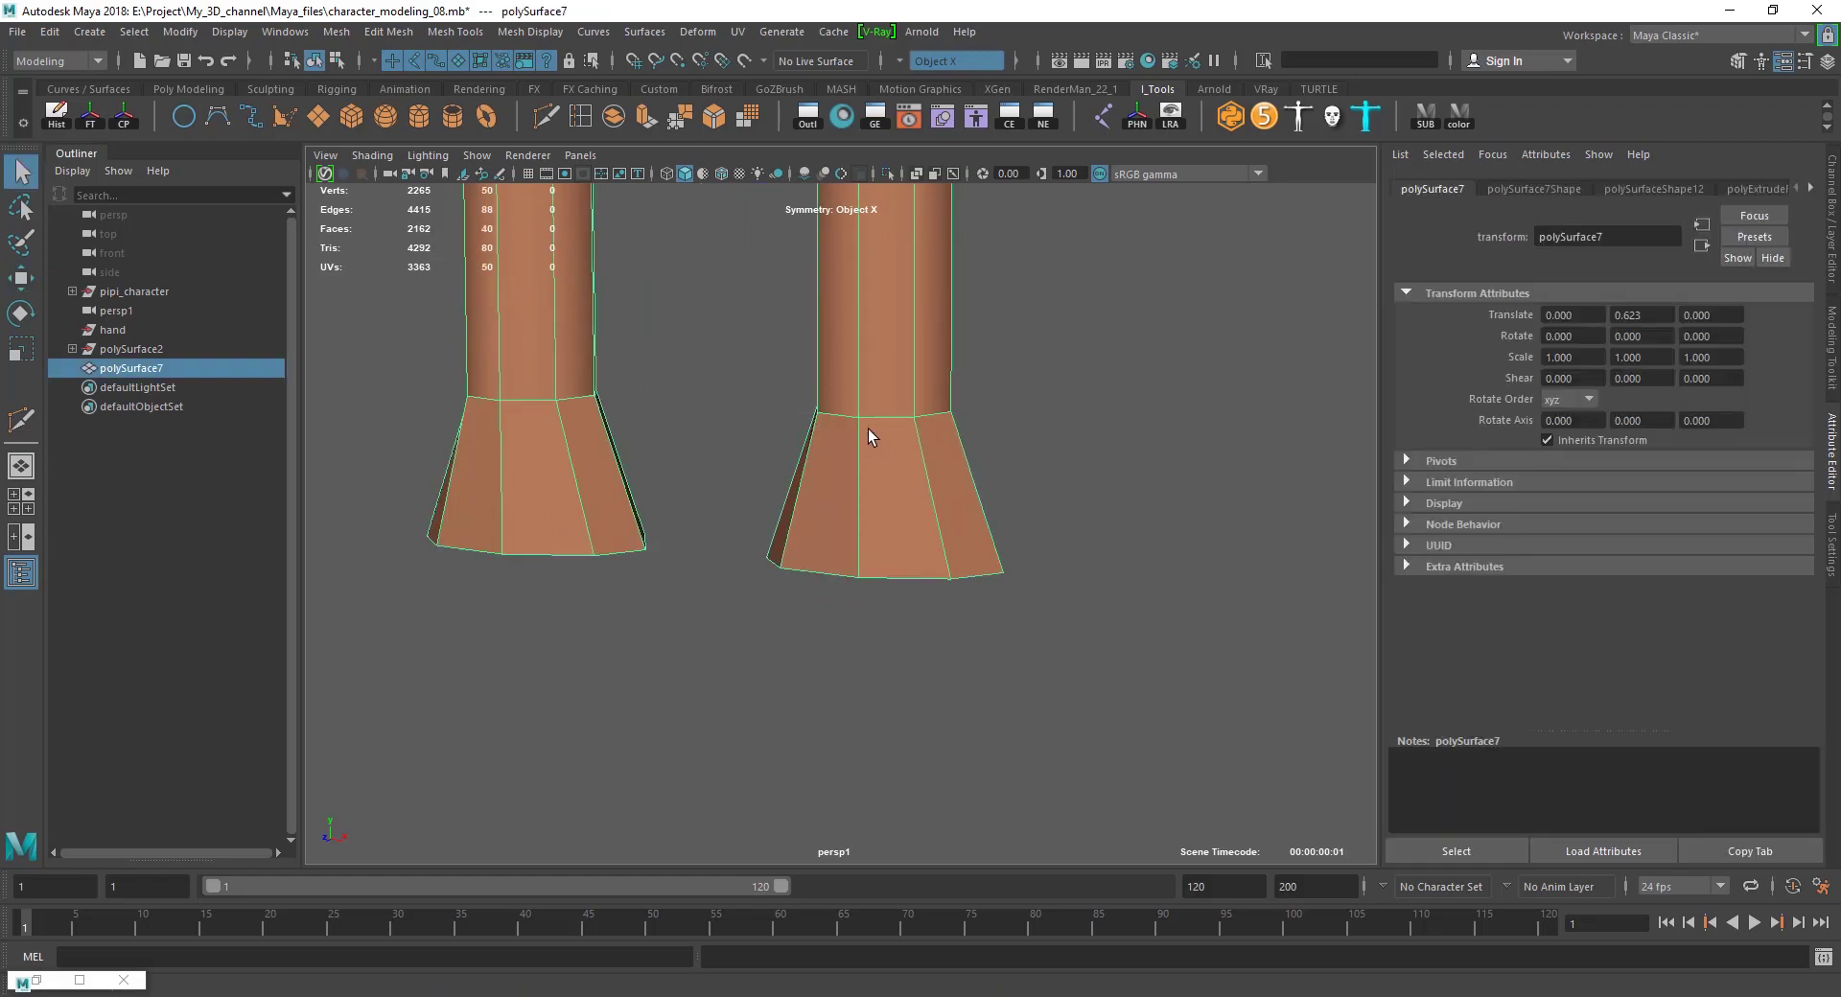
key("F11")
left_click(796, 533)
Select the front faces of both ankles.
left_click(940, 514, "shift")
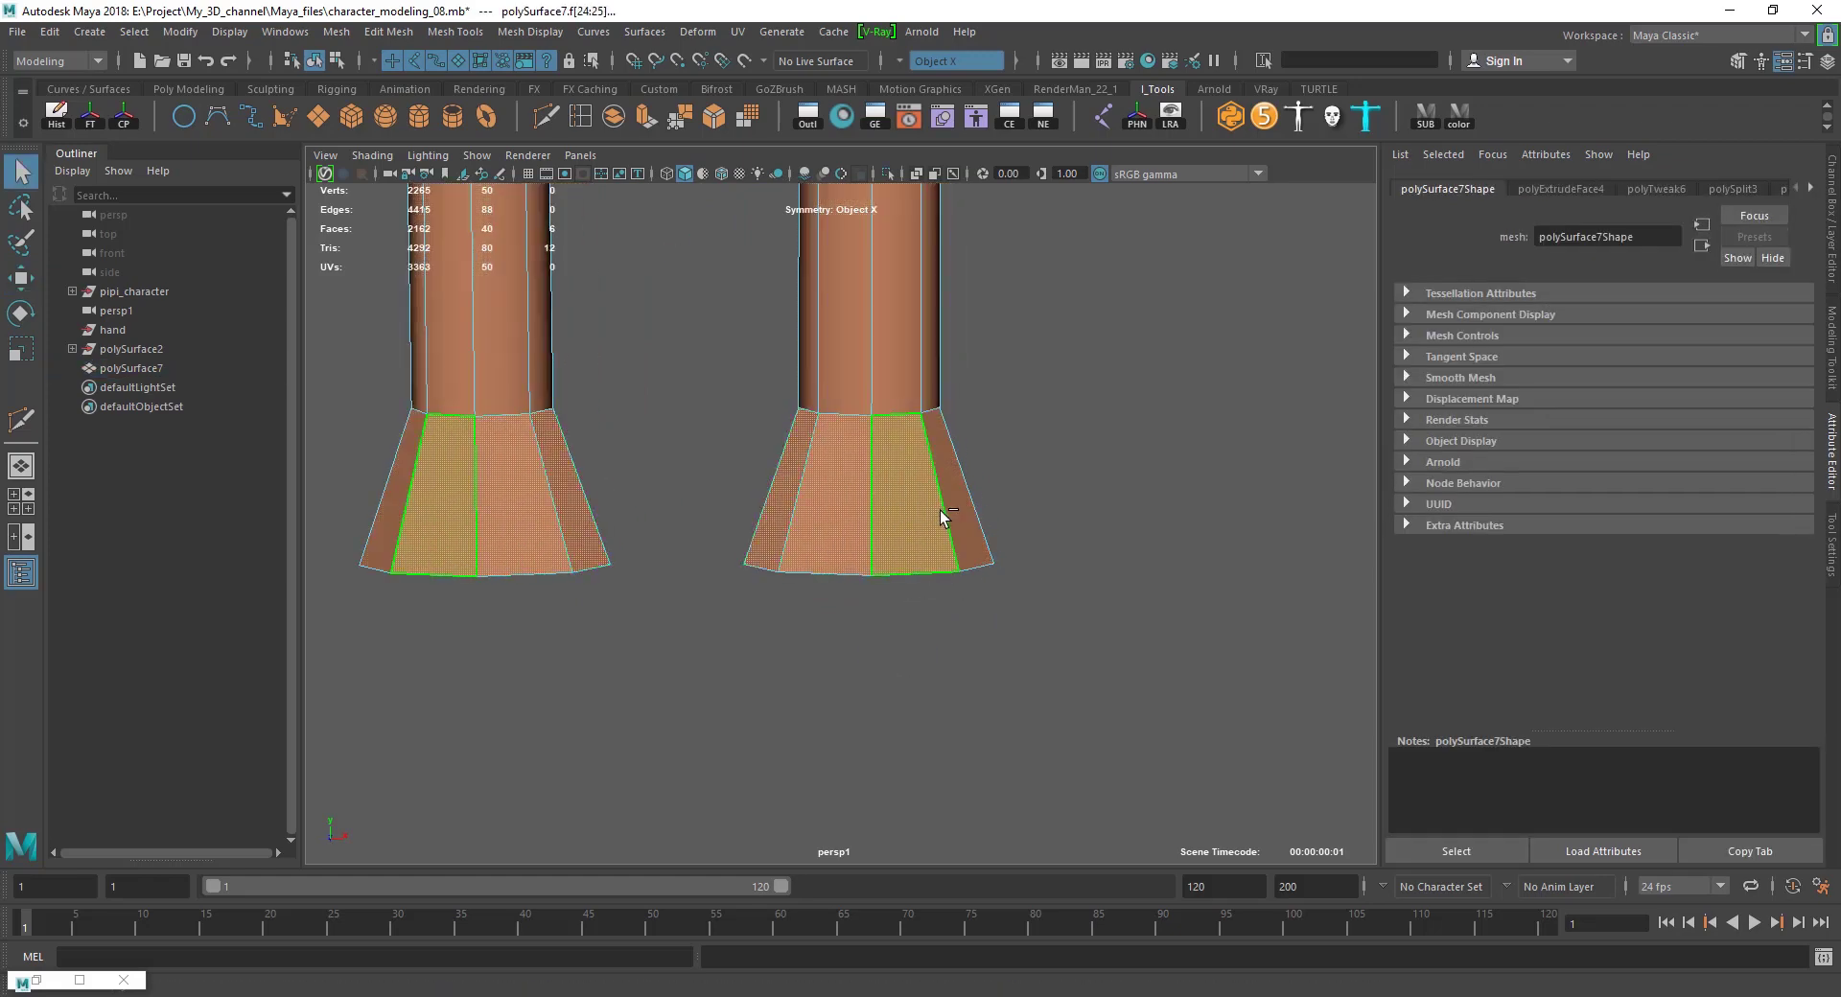
key("w")
mouse_move(940, 514)
left_mouse_down("alt")
mouse_move(780, 588)
mouse_move(680, 573)
mouse_move(825, 594)
left_mouse_up("alt")
scroll(885, 625, "up", 3)
mouse_move(918, 525)
left_mouse_down("alt")
mouse_move(1006, 607)
mouse_move(875, 513)
left_mouse_up("alt")
left_click(875, 513, "shift")
scroll(946, 617, "down", 3)
mouse_move(946, 617)
left_mouse_down("alt")
mouse_move(758, 602)
mouse_move(768, 526)
mouse_move(517, 575)
left_mouse_up("alt")
Extrude the front ankle faces forward into block feet.
key("ctrl+e")
scroll(553, 595, "down", 5)
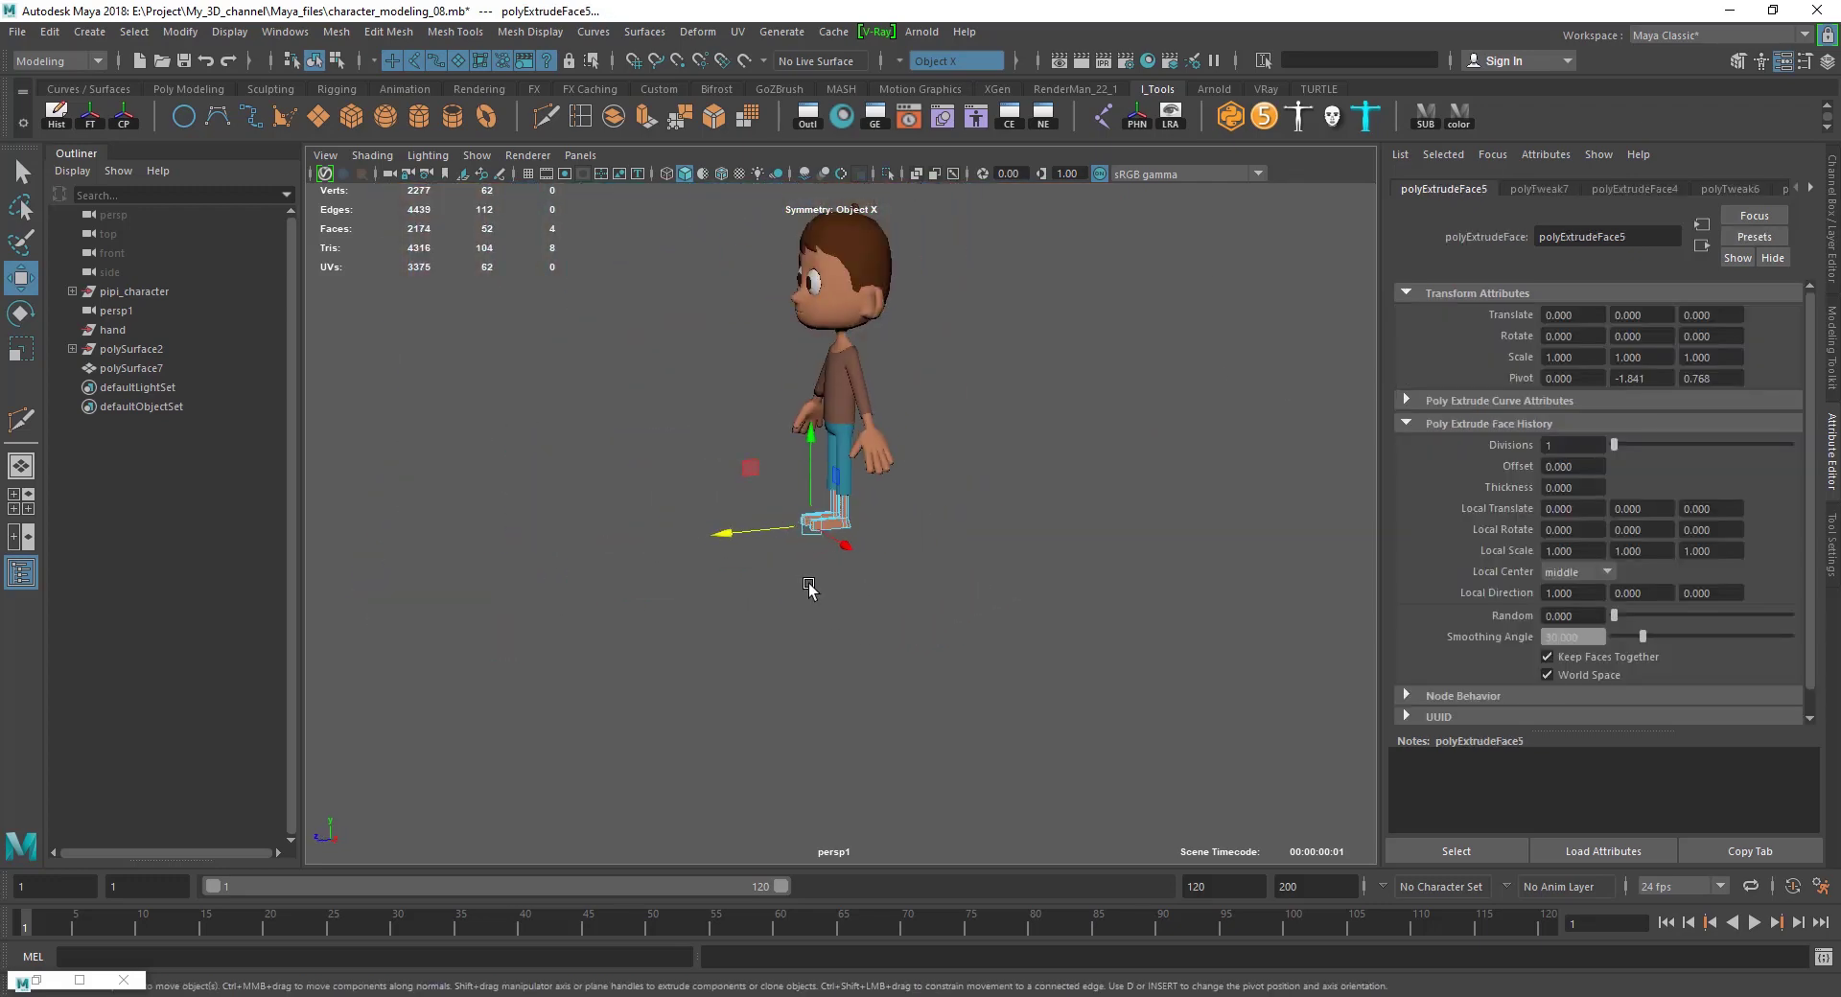
mouse_move(809, 588)
left_mouse_down("alt")
mouse_move(1006, 604)
mouse_move(961, 604)
mouse_move(940, 629)
mouse_move(974, 642)
left_mouse_up("alt")
scroll(978, 594, "up", 5)
scroll(974, 641, "up", 3)
Lower the foot's front top vertices to slope it down toward the toes.
left_click(1014, 654, "shift")
key("F9")
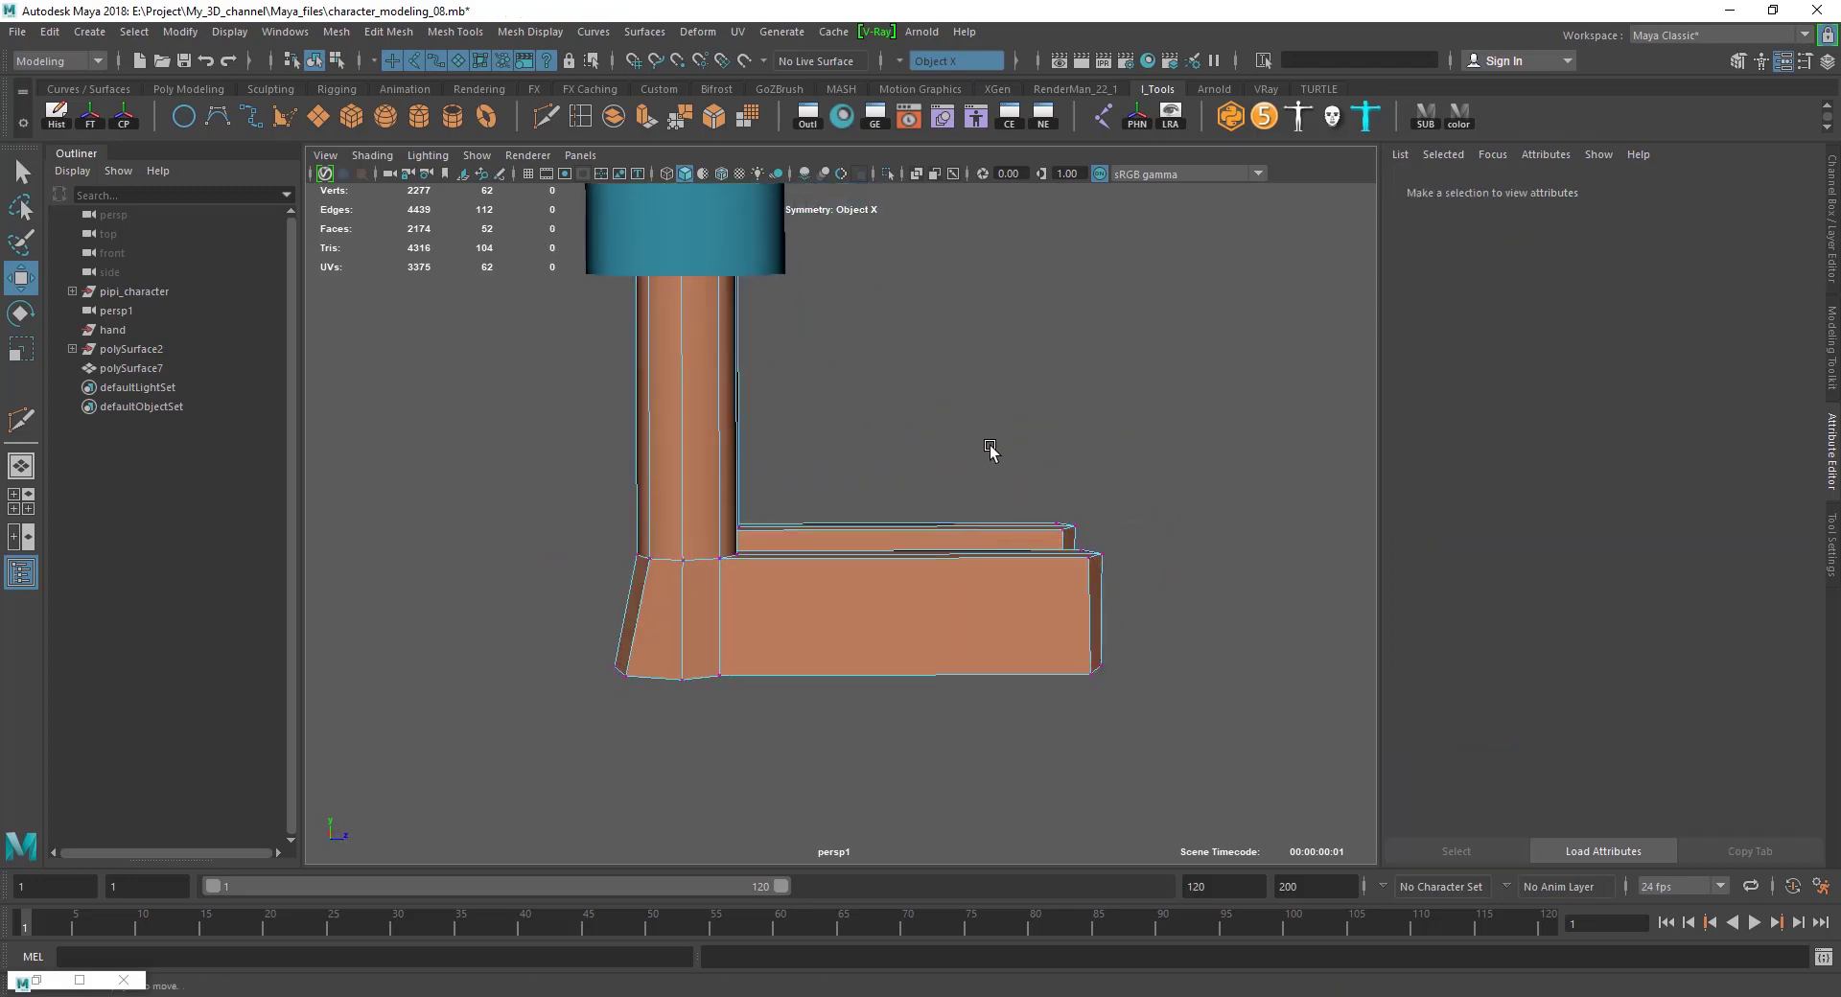
left_click_drag(989, 445, 1159, 624)
mouse_move(1093, 508)
left_mouse_down()
mouse_move(1028, 585)
mouse_move(699, 670)
mouse_move(859, 600)
mouse_move(946, 620)
mouse_move(1034, 480)
mouse_move(880, 548)
left_mouse_up()
scroll(883, 562, "up", 3)
left_click(886, 576)
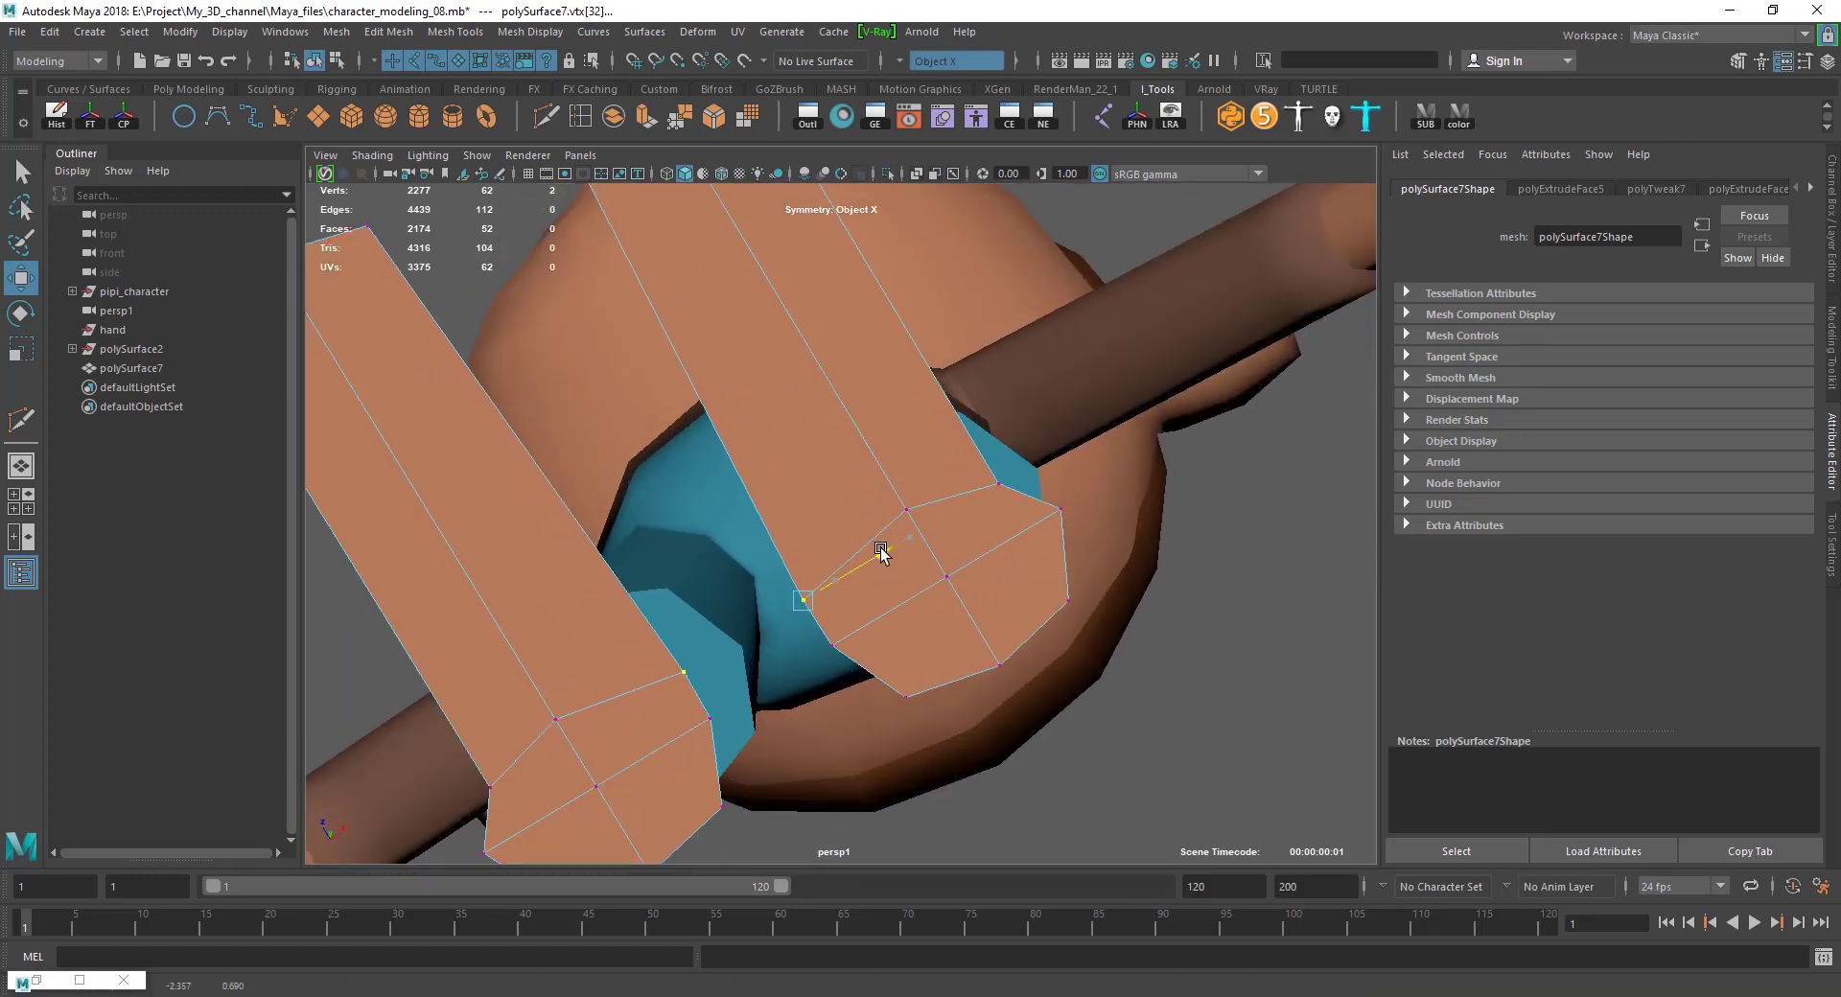
Slide individual foot vertices to reshape the feet.
left_click_drag(1062, 458, 1103, 410)
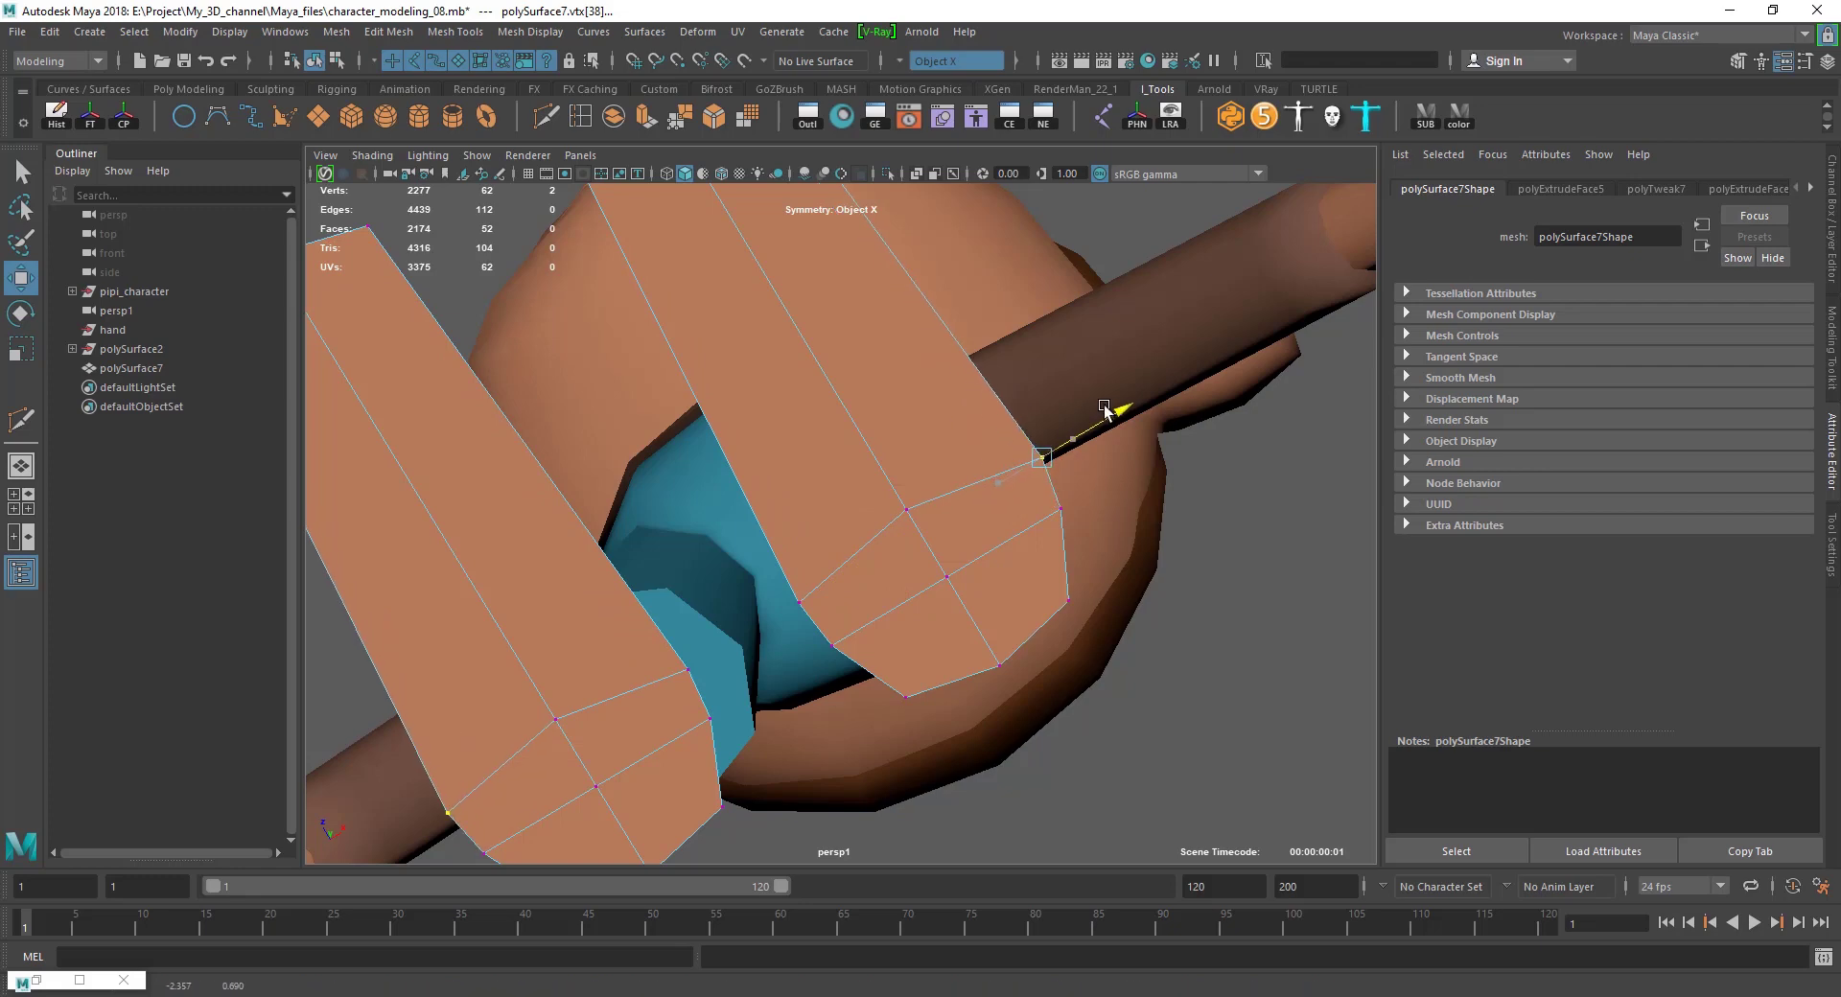
left_click_drag(909, 525, 802, 587, "alt")
left_click(919, 508)
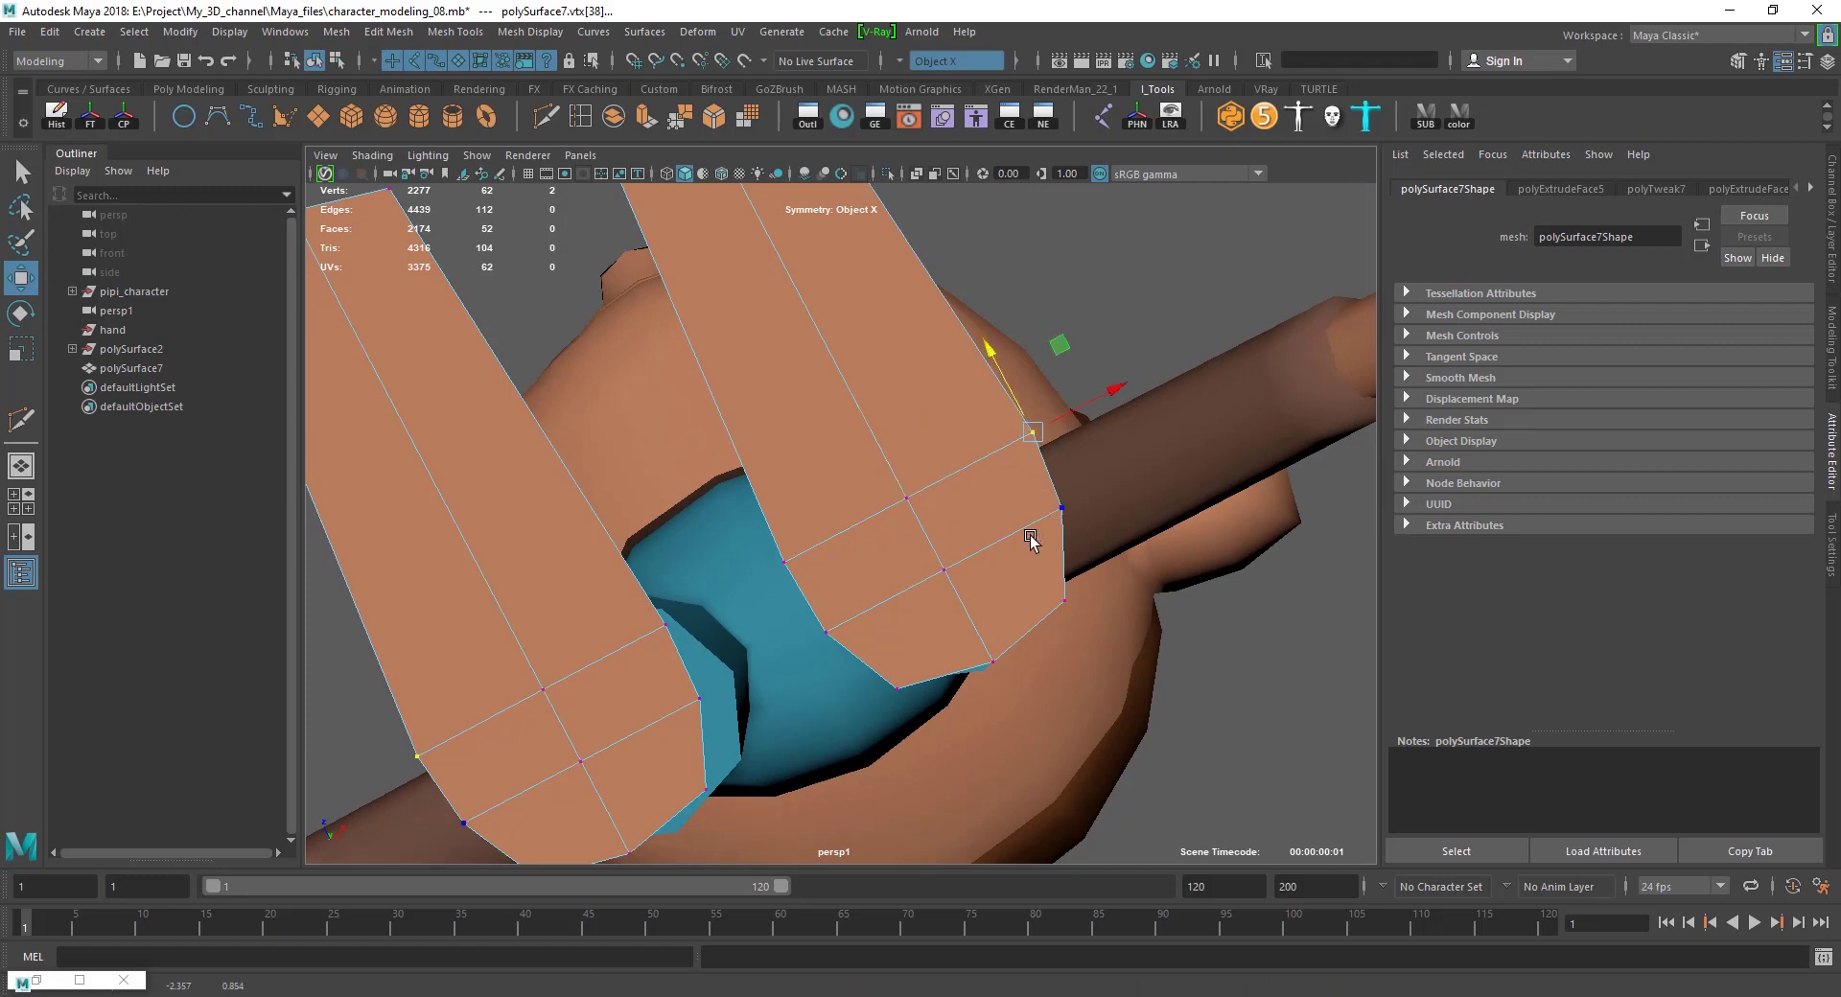
scroll(1031, 540, "down", 5)
mouse_move(933, 723)
left_mouse_down("alt")
mouse_move(870, 719)
mouse_move(938, 702)
left_mouse_up("alt")
left_click(895, 723)
Raise the bottom vertex rings of both feet.
scroll(884, 703, "up", 5)
scroll(921, 652, "down", 5)
scroll(911, 595, "down", 1)
mouse_move(824, 594)
left_mouse_down()
mouse_move(965, 679)
mouse_move(1023, 618)
left_mouse_up()
key("e")
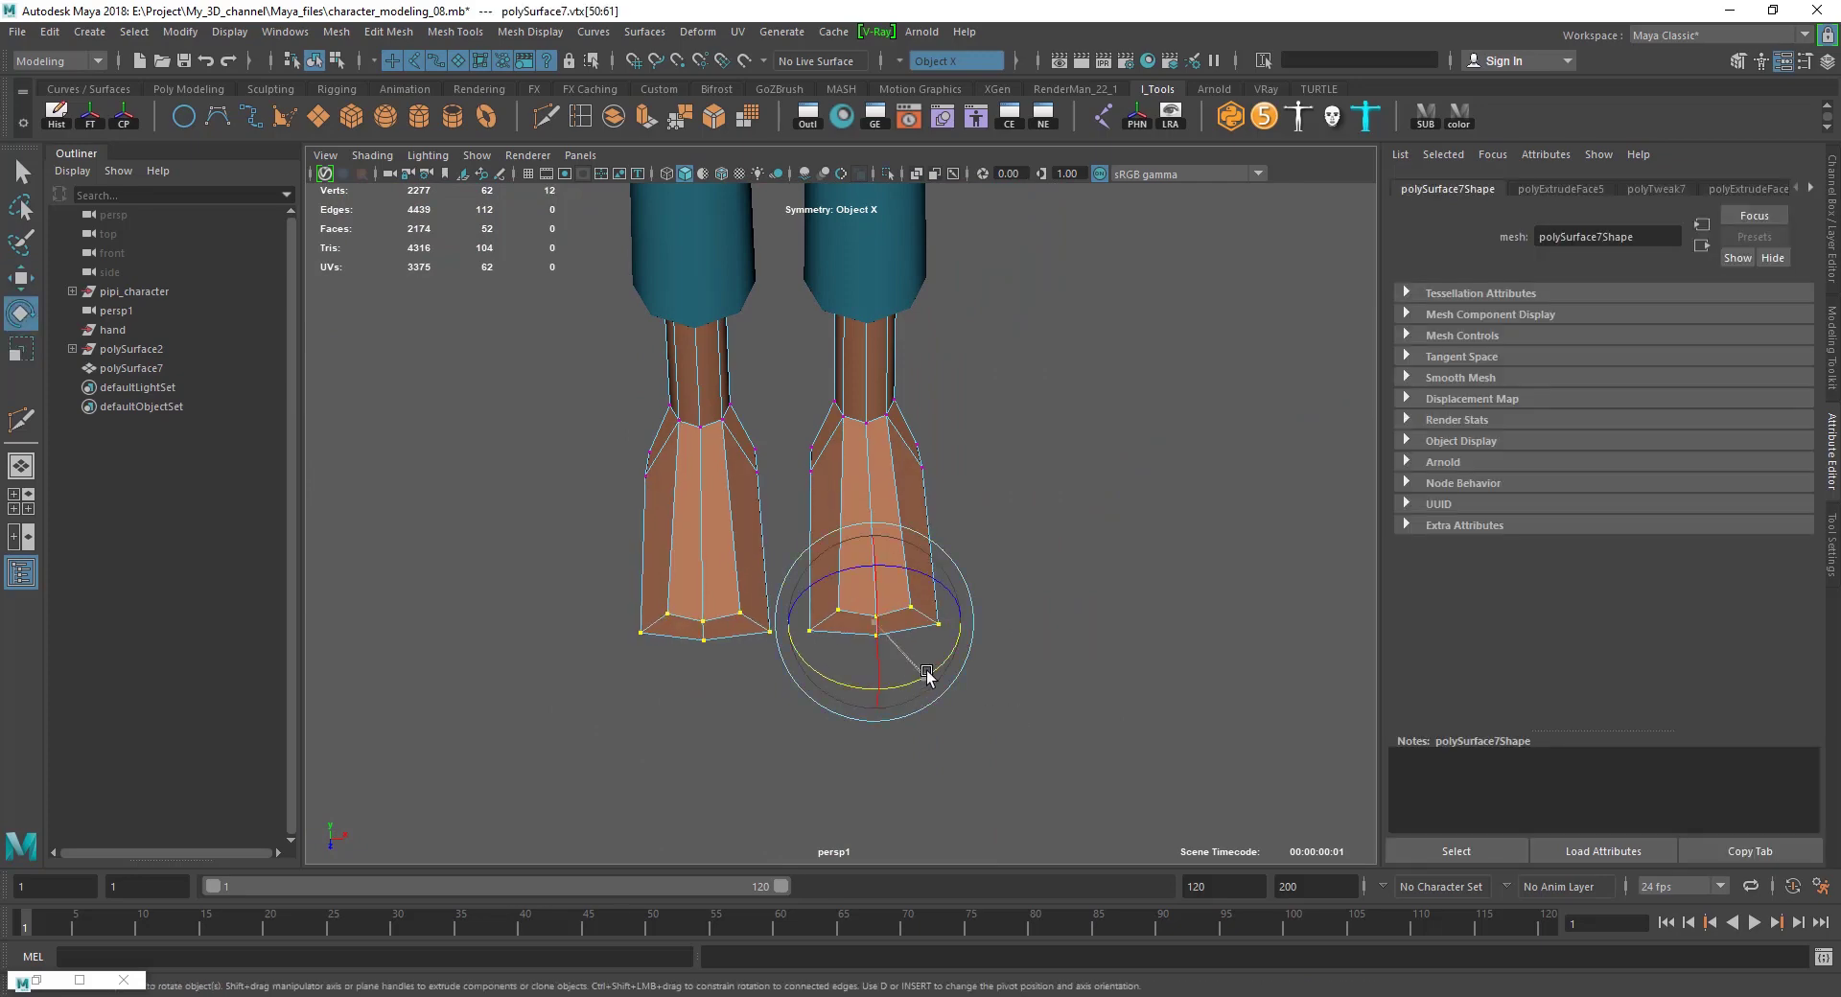
mouse_move(878, 696)
left_mouse_down()
mouse_move(891, 668)
mouse_move(826, 613)
mouse_move(1151, 259)
left_mouse_up()
left_click(925, 633)
Reselect the feet mesh and bring up its vertices for editing.
left_click(1036, 527)
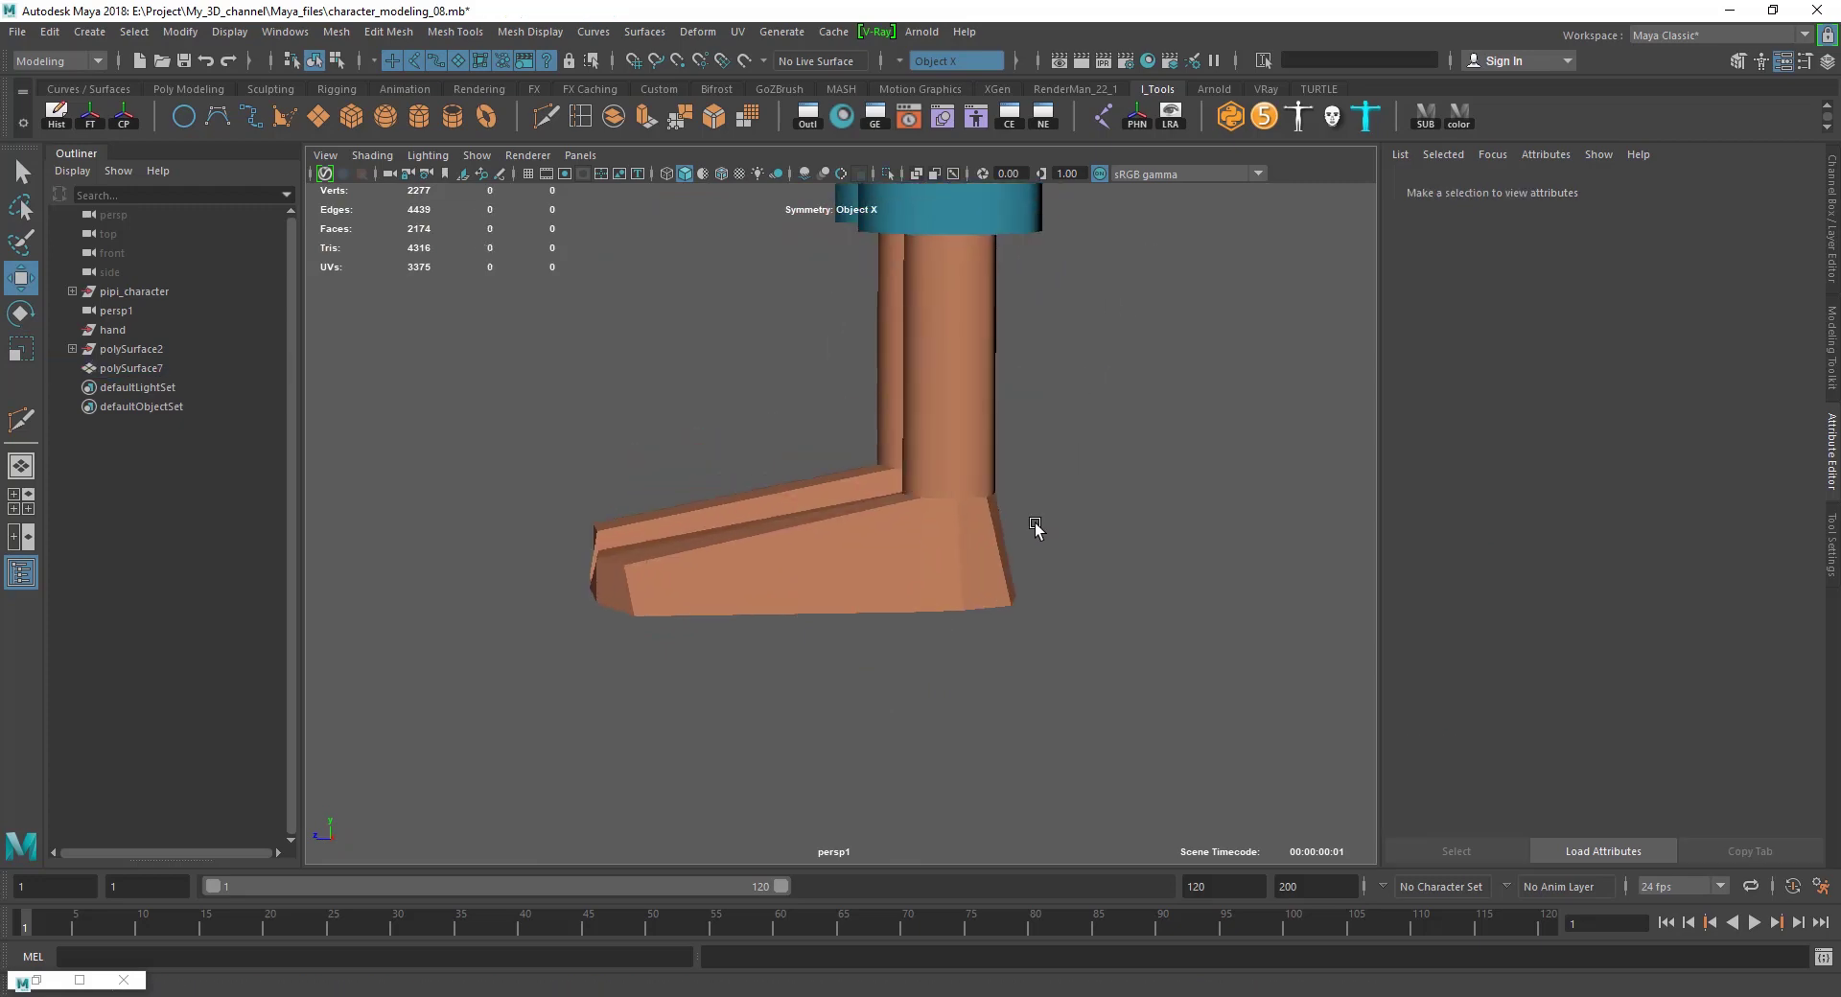
left_click_drag(1035, 528, 1100, 615, "alt")
left_click(843, 537)
mouse_move(928, 608)
left_mouse_down("alt")
mouse_move(821, 608)
mouse_move(938, 594)
mouse_move(930, 632)
mouse_move(723, 587)
mouse_move(880, 563)
mouse_move(966, 606)
mouse_move(929, 455)
left_mouse_up("alt")
scroll(959, 593, "up", 3)
left_click(946, 596)
scroll(902, 618, "up", 3)
left_click(878, 602)
scroll(815, 565, "up", 3)
left_click(836, 555)
Shift the heel and sole corner vertices outward to refine the foot shape.
left_click(830, 548)
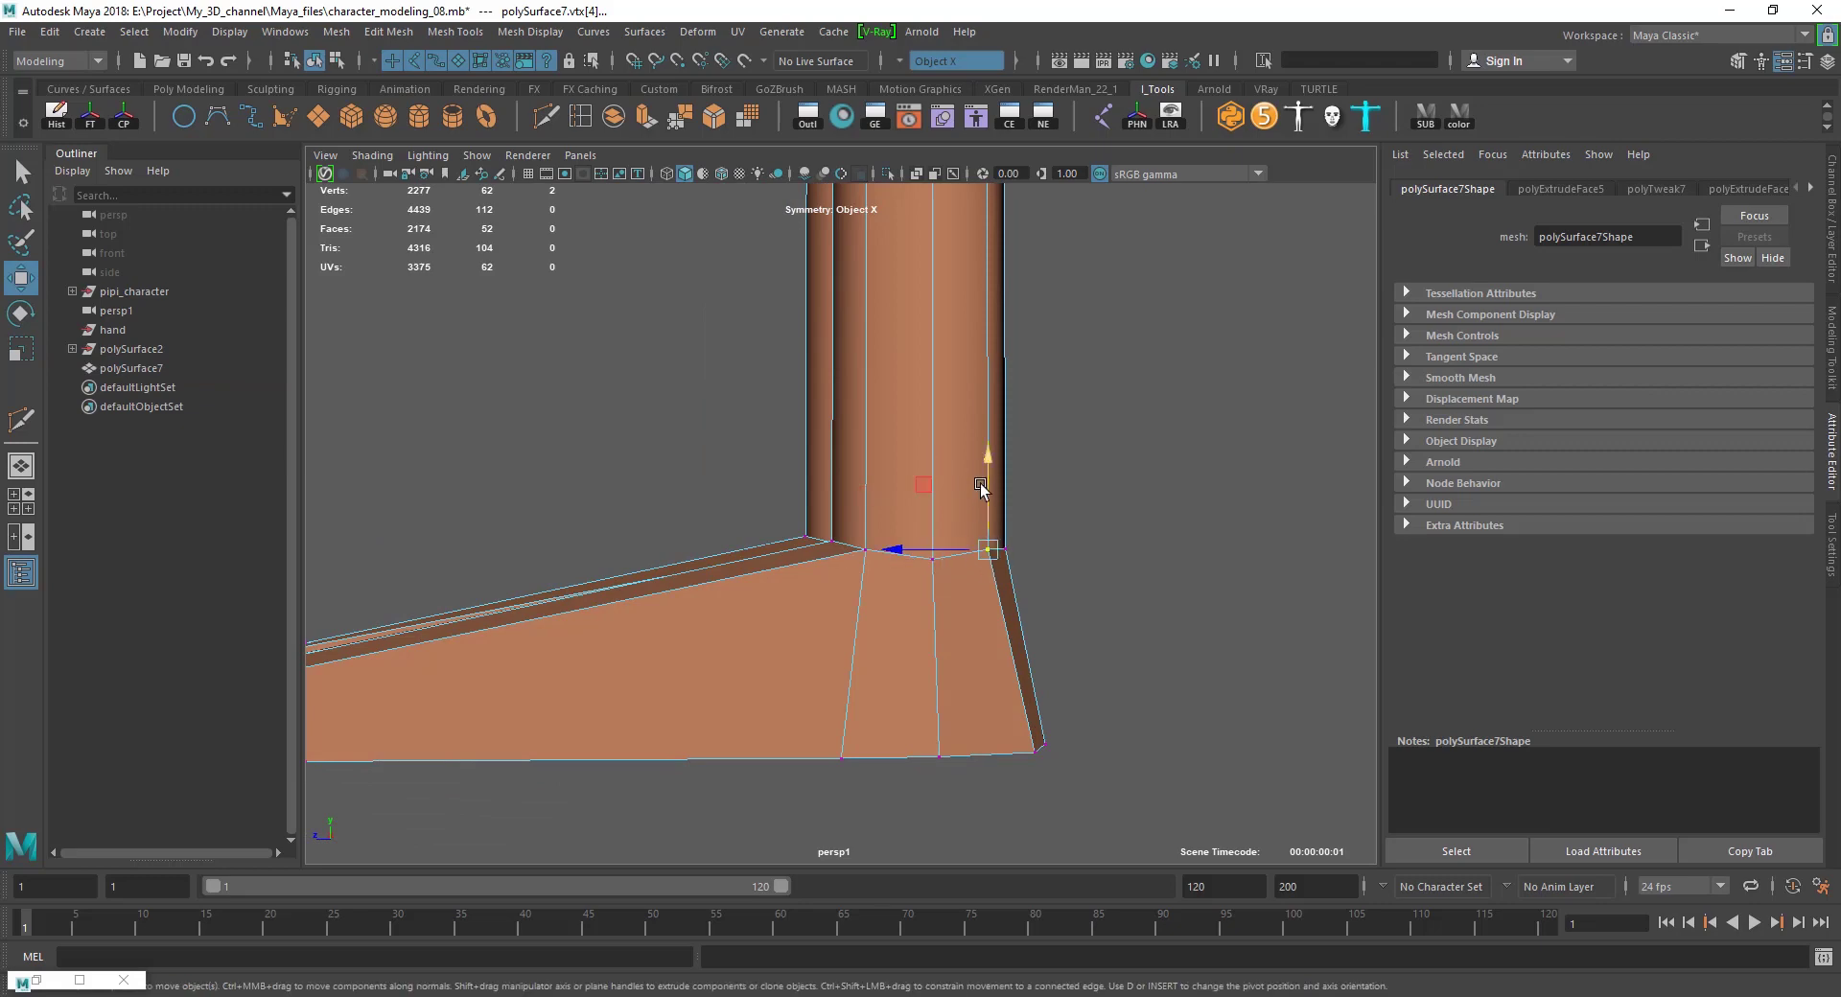
mouse_move(1012, 610)
left_mouse_down("alt")
mouse_move(995, 586)
mouse_move(829, 626)
mouse_move(909, 625)
mouse_move(785, 663)
left_mouse_up("alt")
left_click(981, 563)
left_click(919, 578)
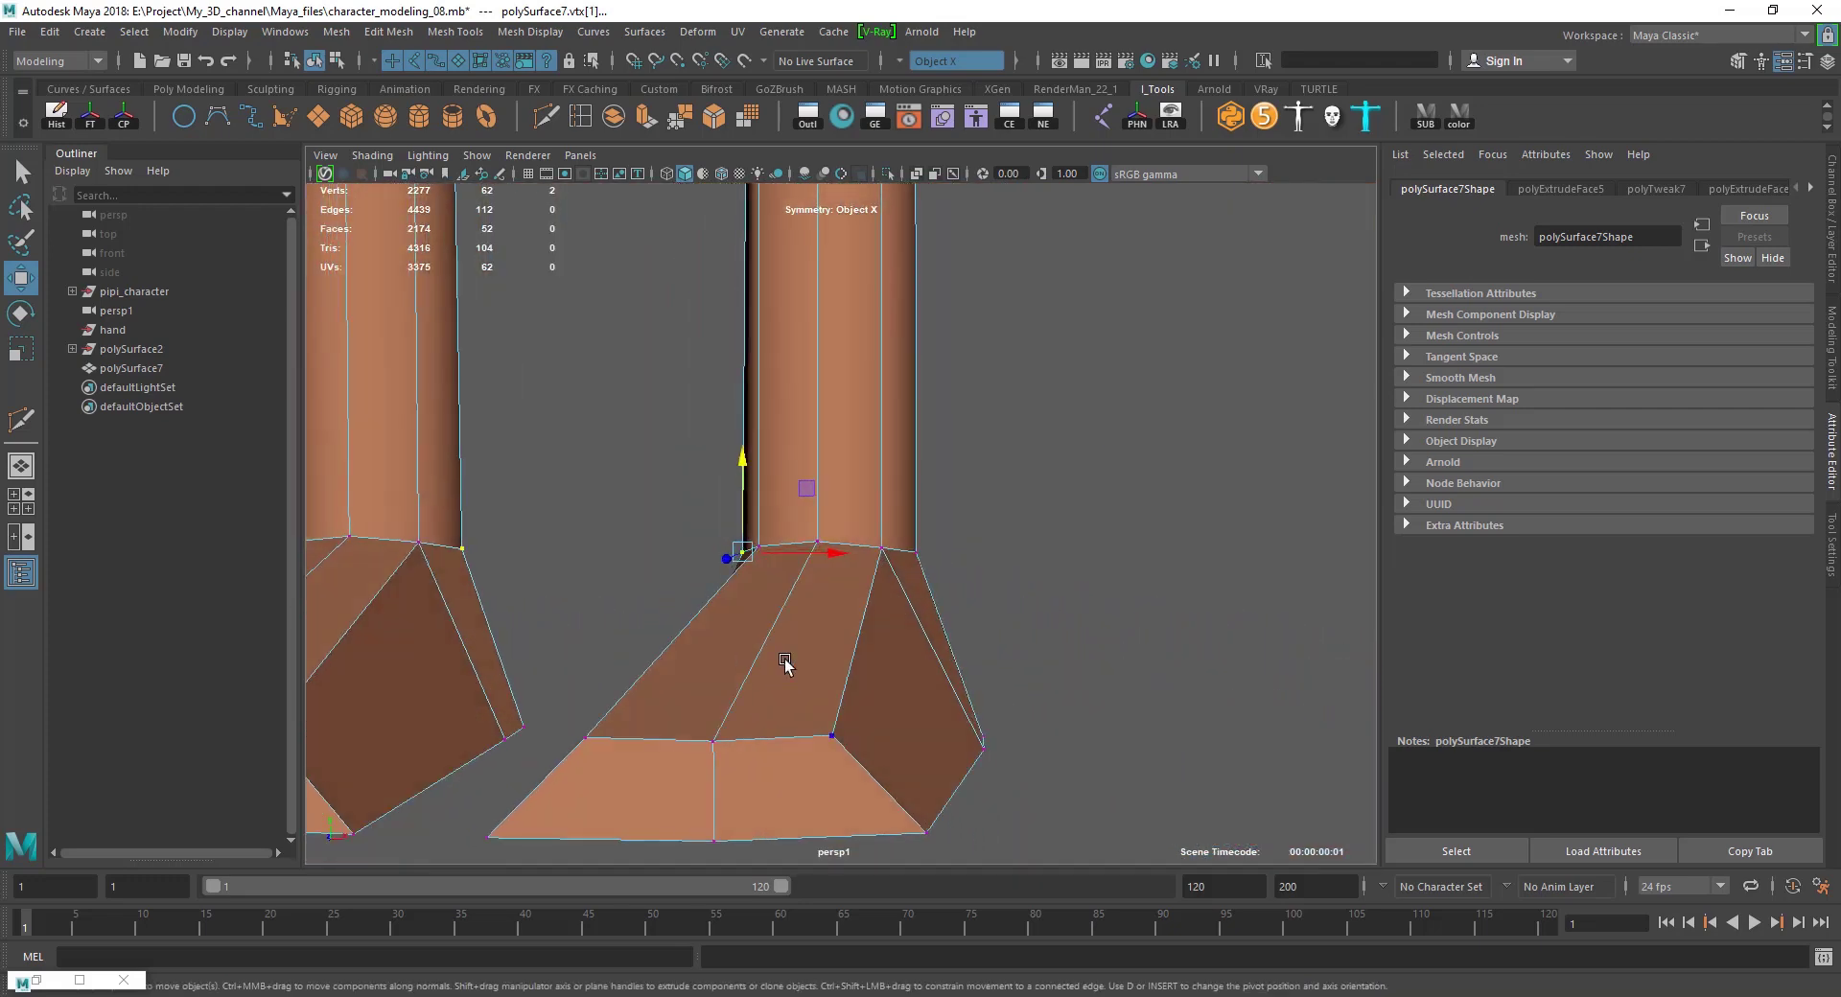
scroll(785, 664, "down", 5)
scroll(876, 617, "up", 3)
left_click_drag(953, 597, 940, 501, "alt")
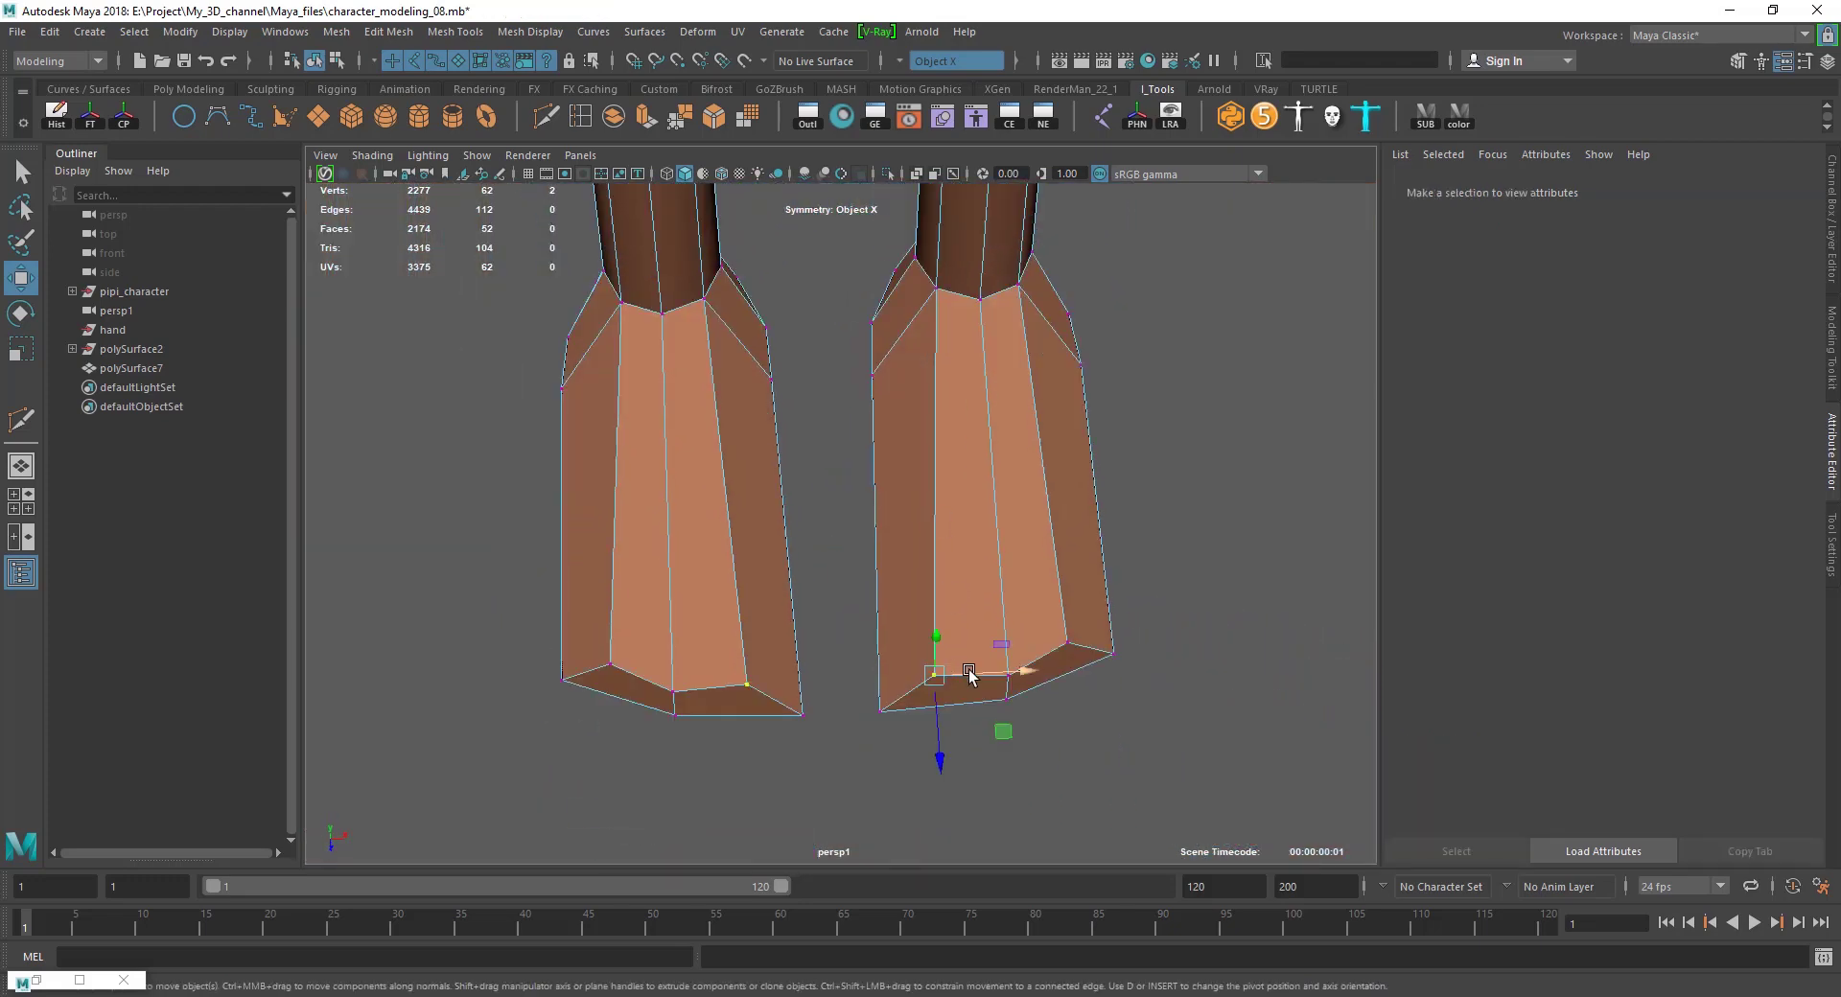
mouse_move(969, 676)
left_mouse_down()
mouse_move(1197, 628)
mouse_move(1068, 637)
mouse_move(1068, 595)
mouse_move(650, 628)
left_mouse_up()
left_click(1068, 596)
Select the feet mesh and start the Multi-Cut tool from the polygon marking menu.
left_click_drag(1000, 671, 1081, 658, "alt")
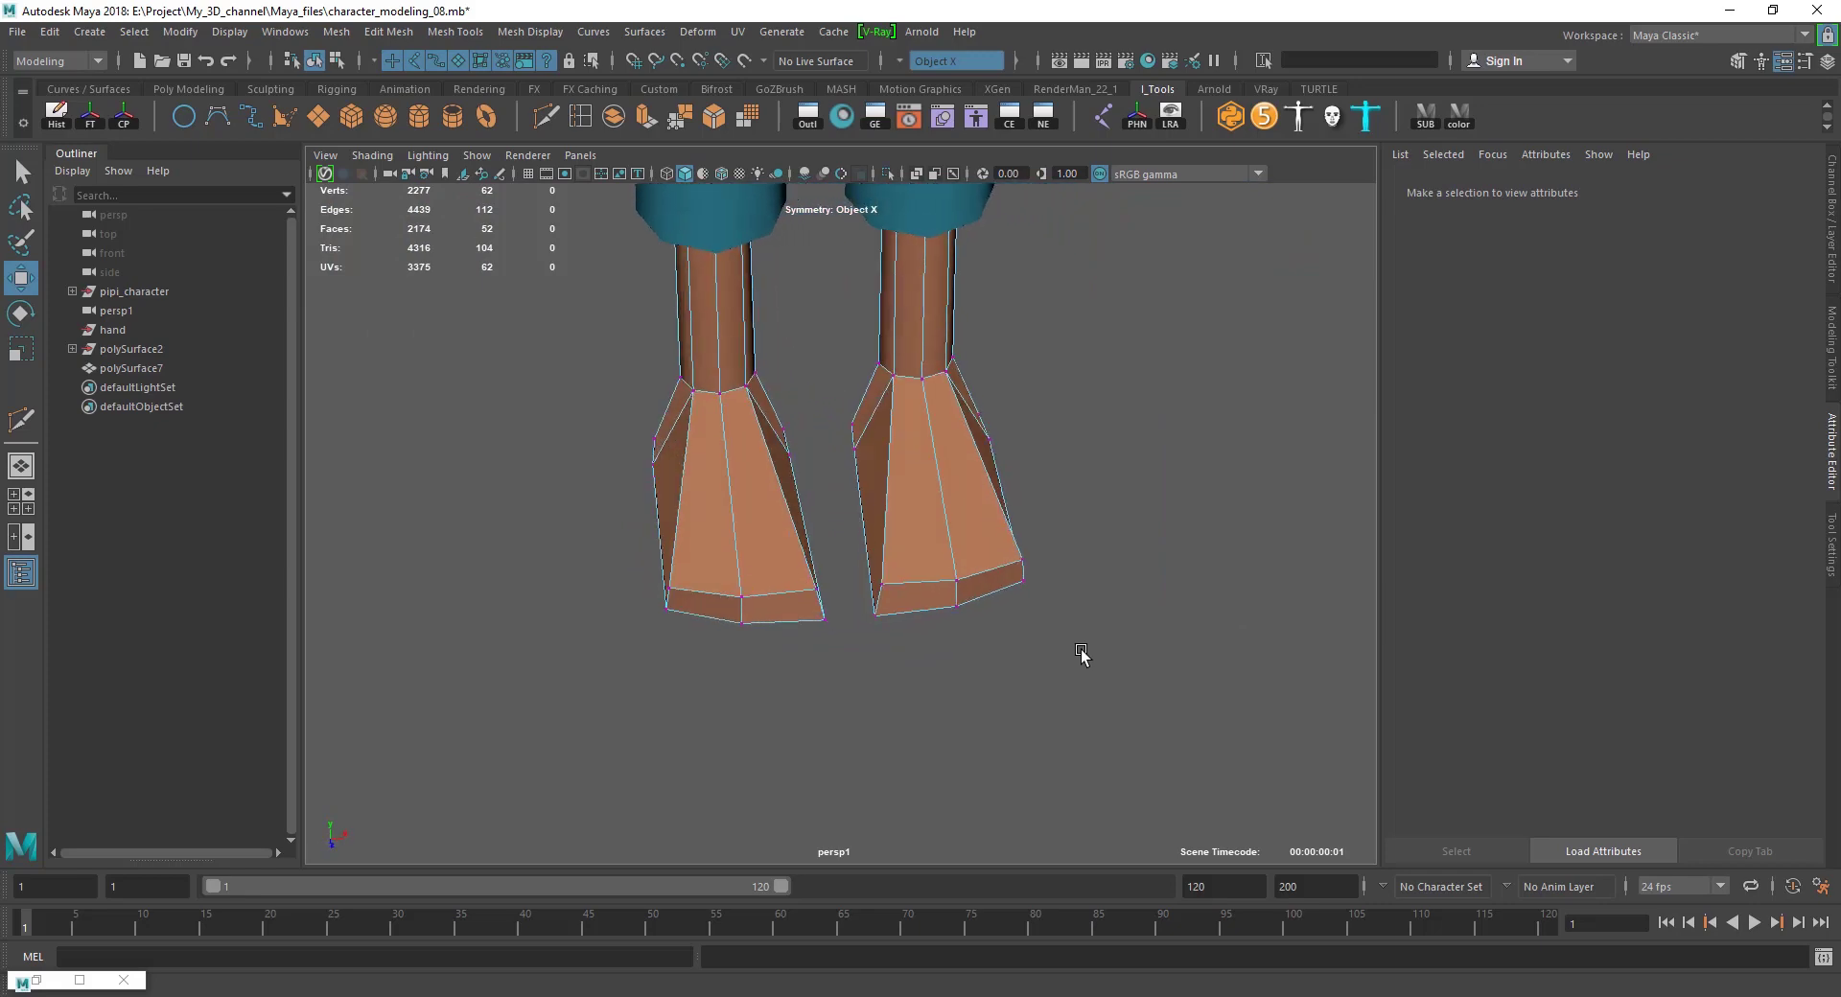
right_click_drag(1080, 658, 1044, 617, "alt")
left_click_drag(1044, 617, 895, 617, "alt")
right_click_drag(895, 617, 1012, 618, "alt")
scroll(1006, 585, "up", 3)
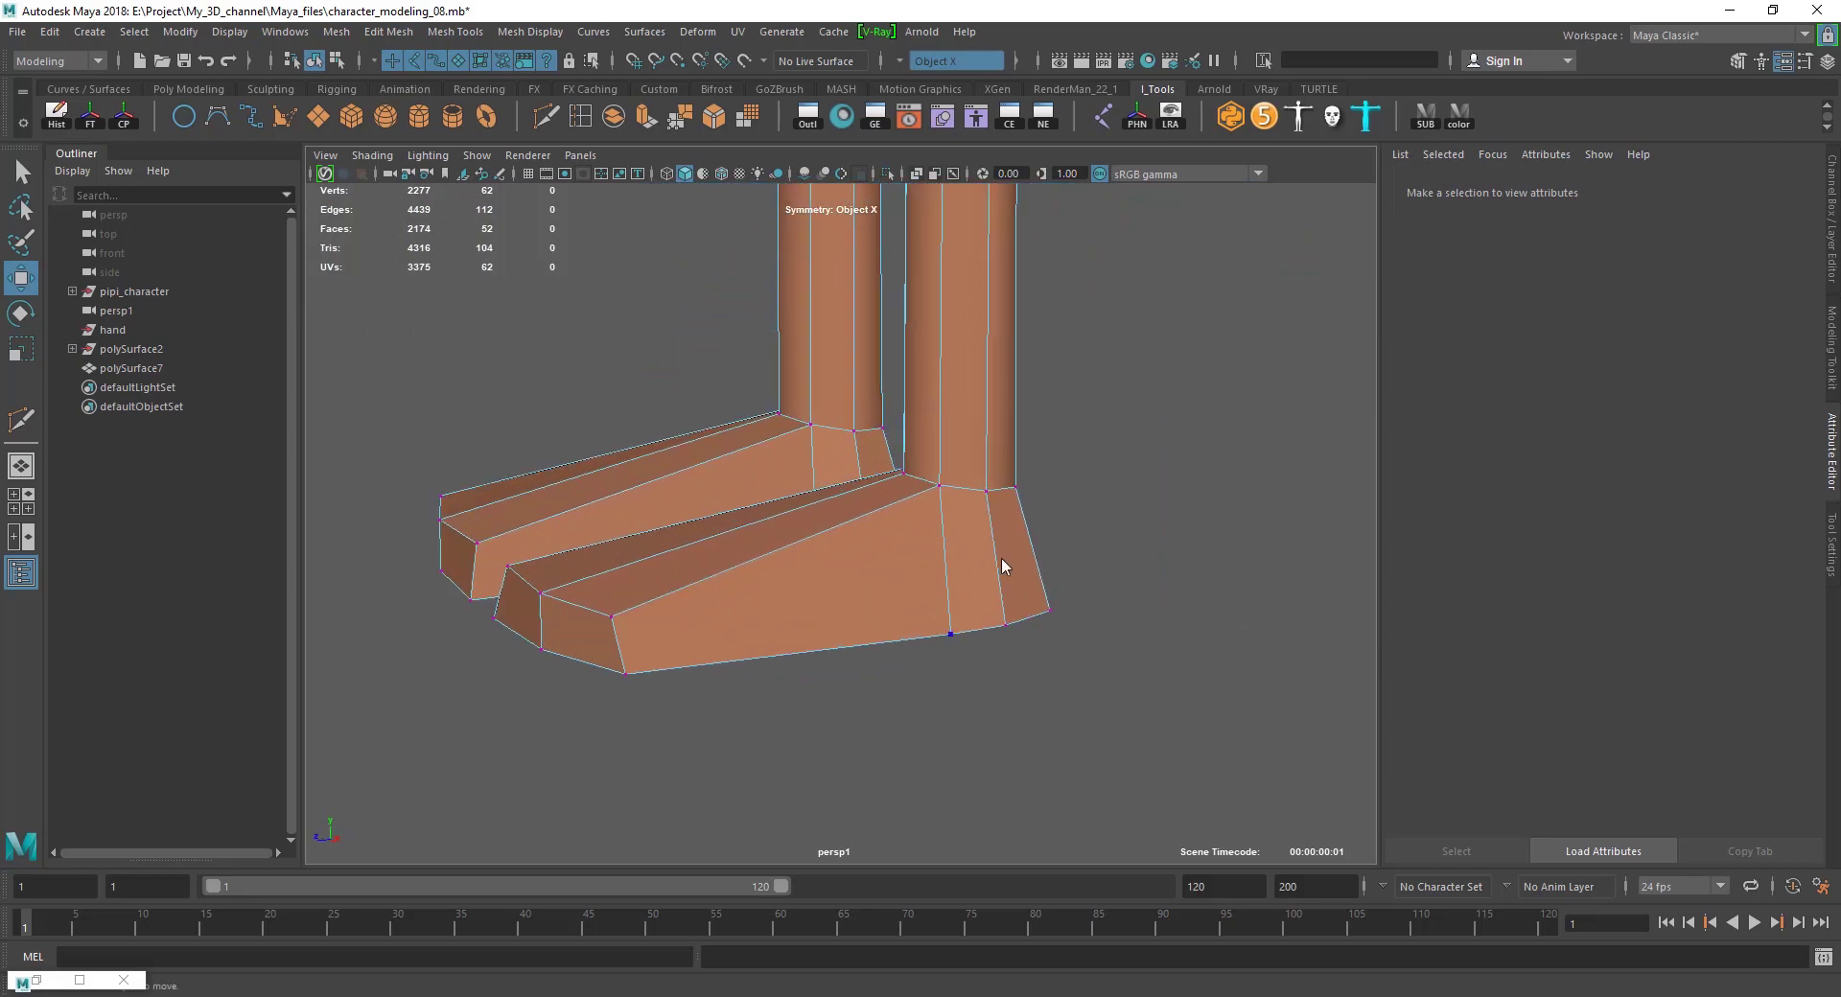
left_click(957, 560)
scroll(920, 537, "up", 3)
mouse_move(894, 507)
right_mouse_down("shift")
mouse_move(775, 494)
mouse_move(777, 509)
right_mouse_up("shift")
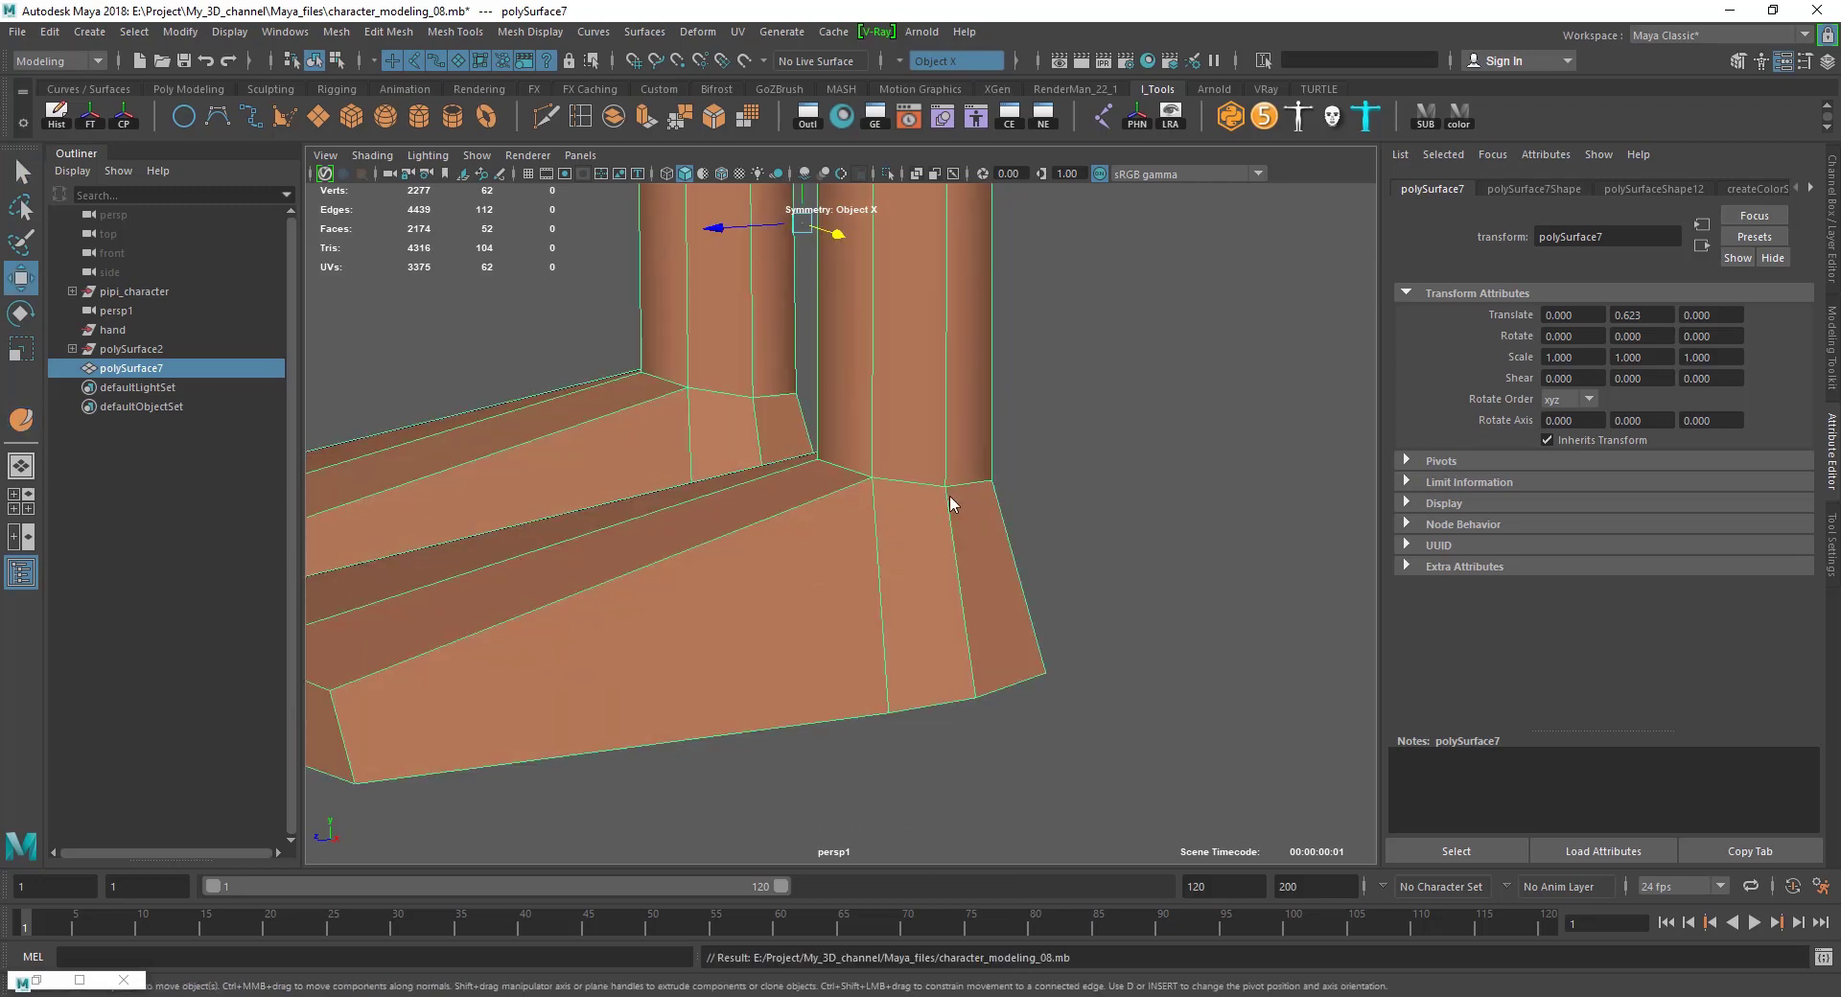
right_click_drag(887, 497, 820, 503, "shift")
left_click_drag(821, 502, 866, 553, "alt")
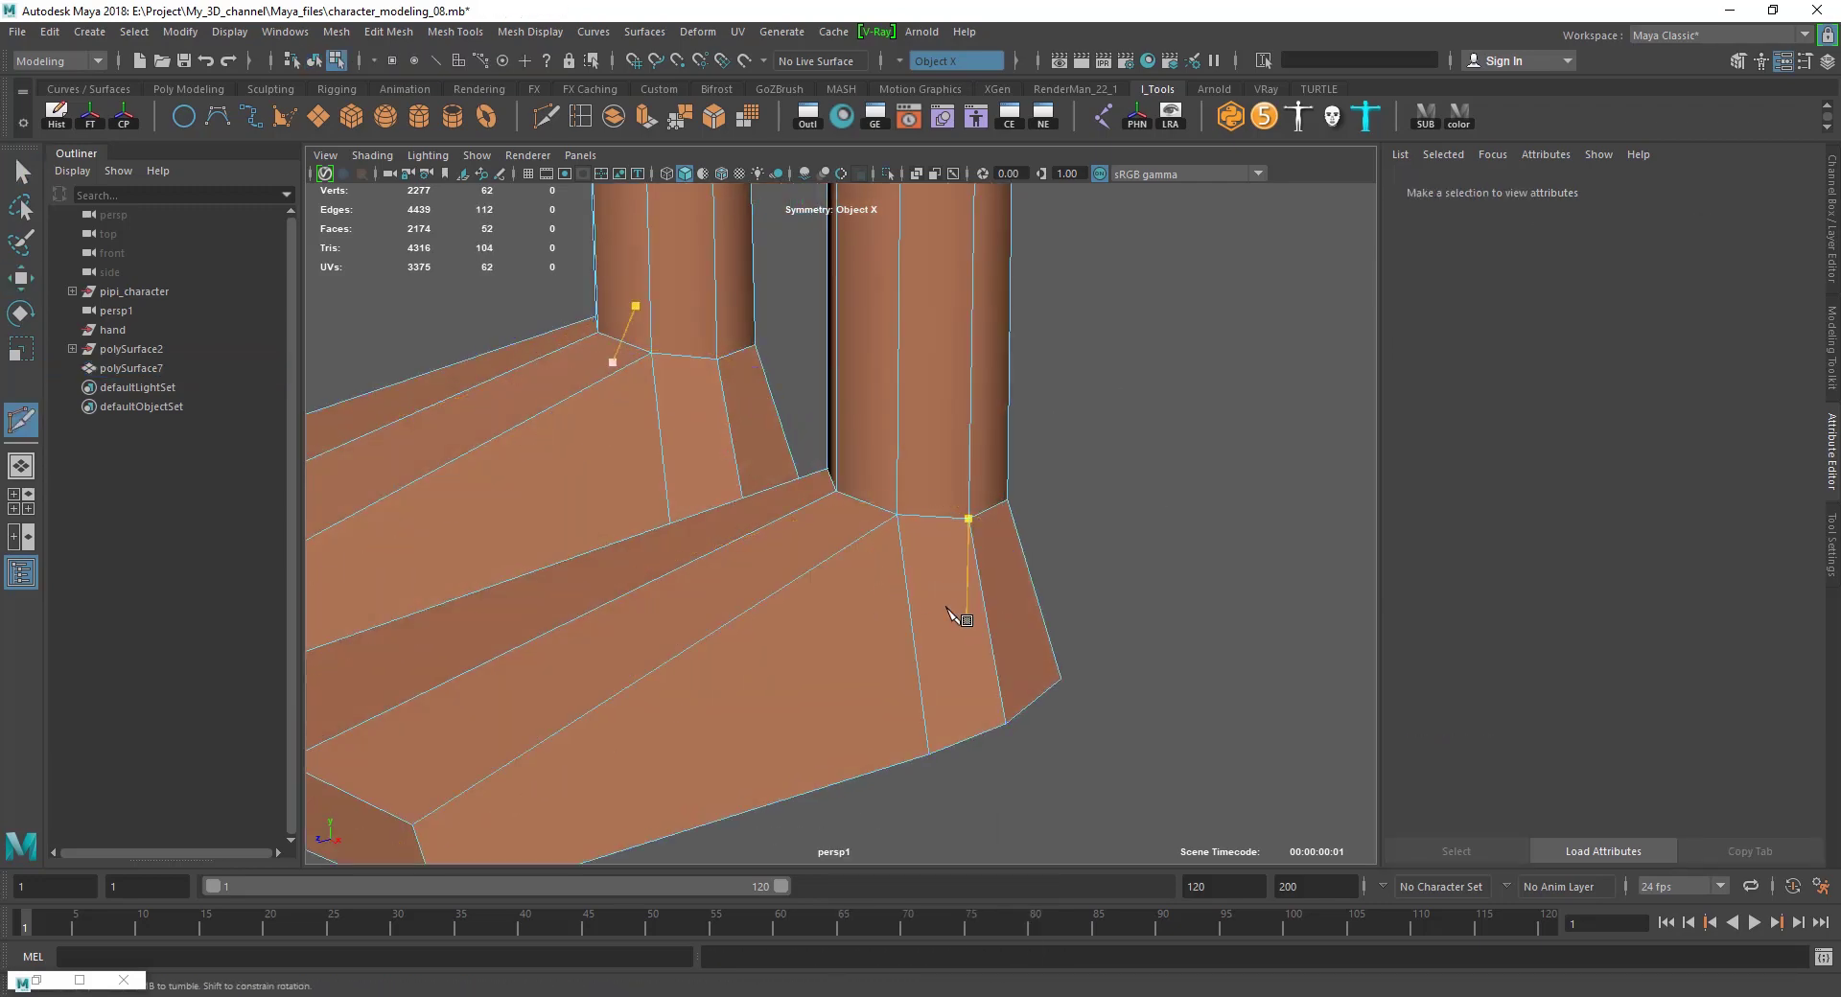
Insert two new edge loops across the foot at the ankle column.
left_click_drag(959, 616, 892, 523, "alt")
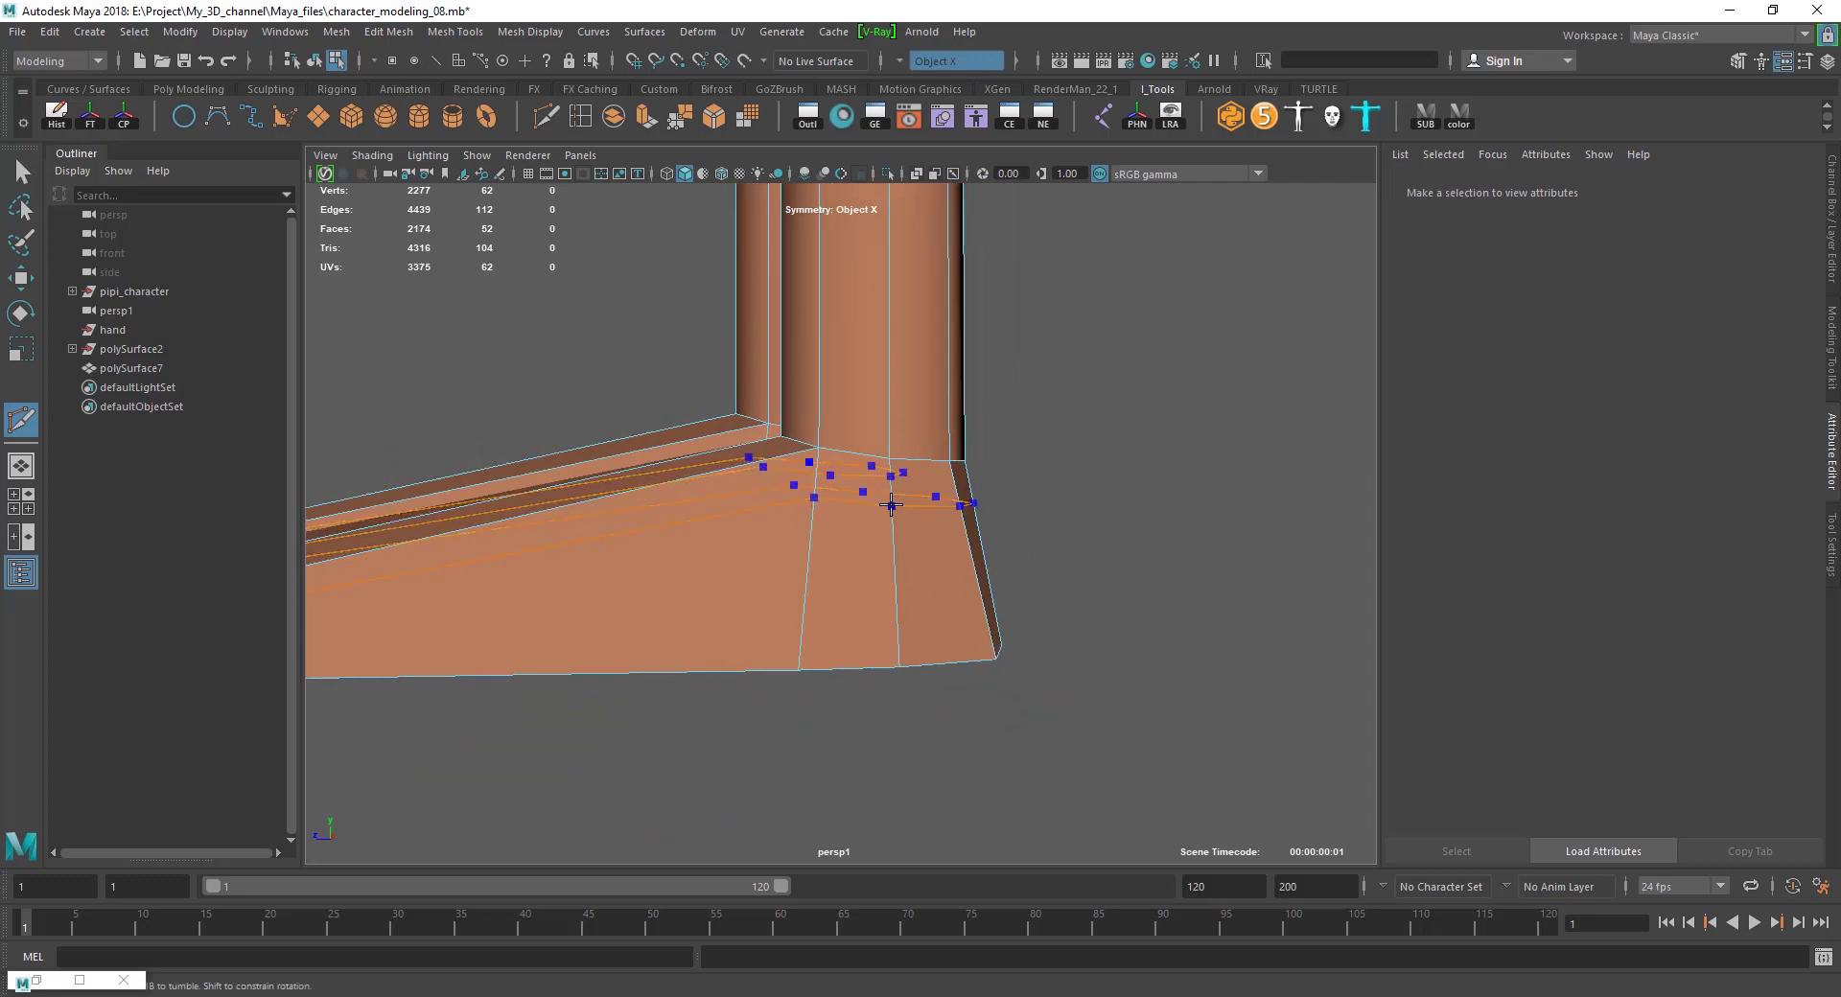
left_click(892, 506, "ctrl")
middle_click_drag(892, 505, 907, 479, "alt")
left_click(898, 480, "ctrl")
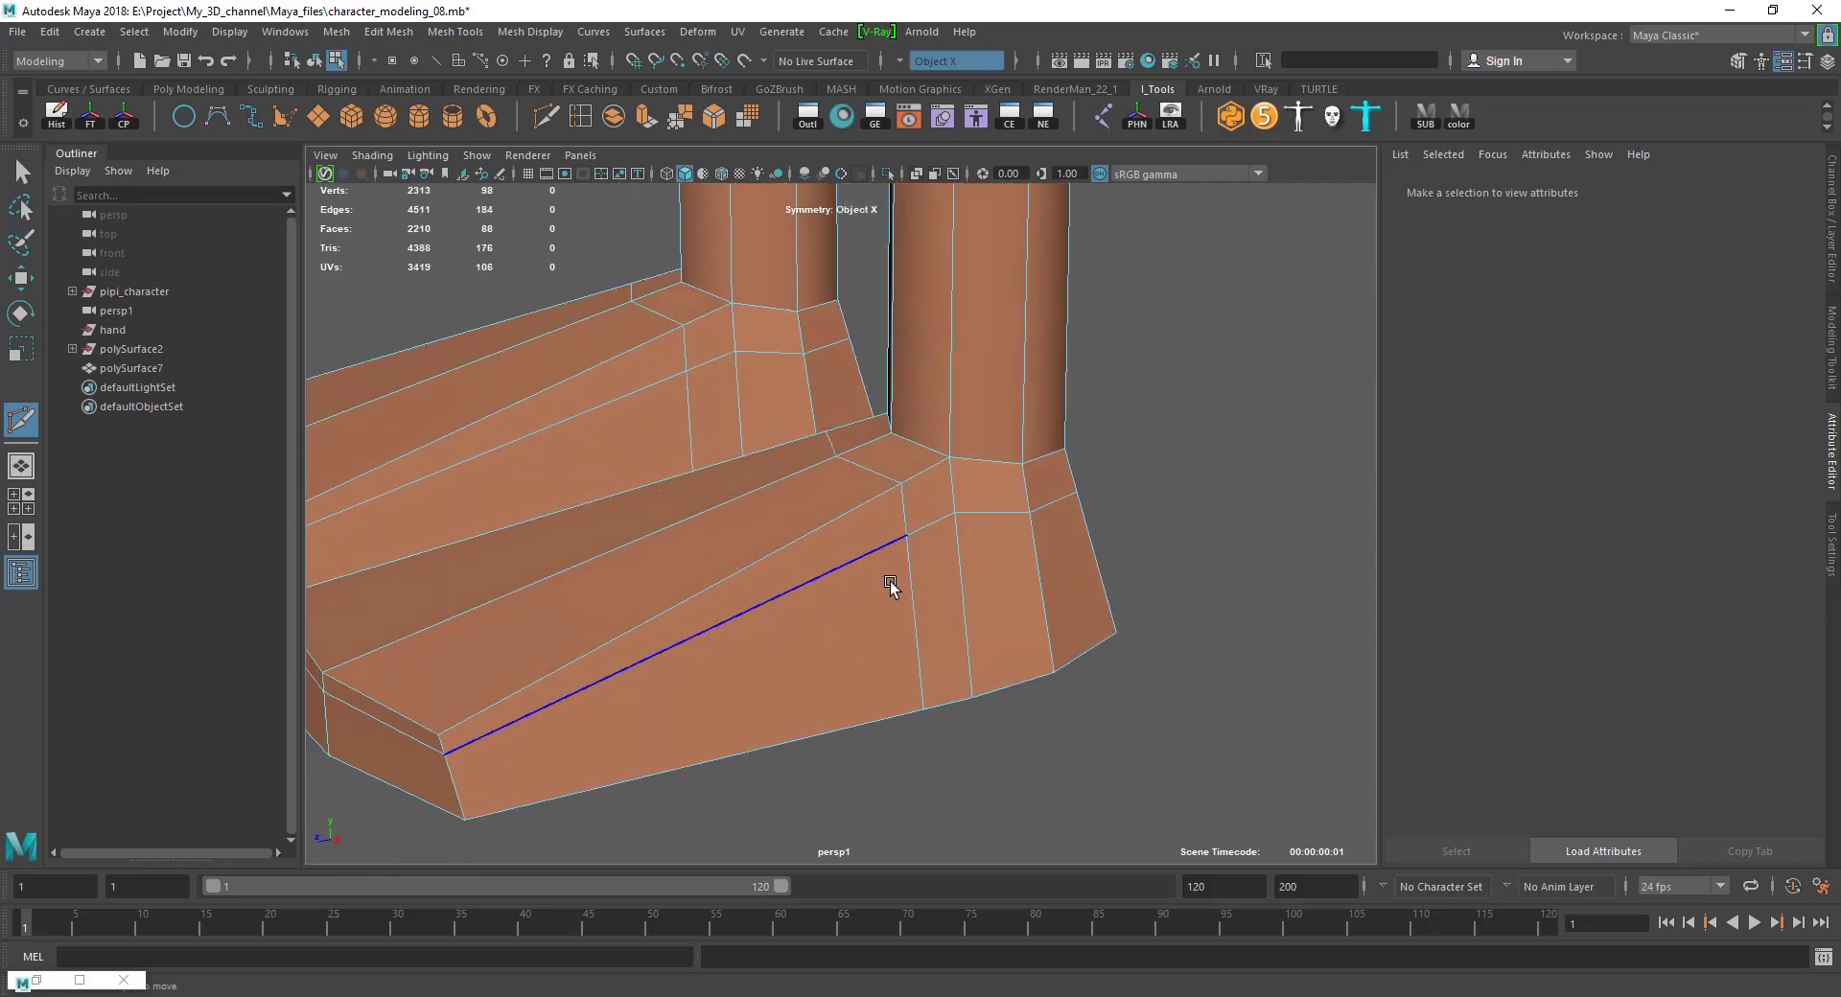
Delete the stray edges on the foot, including the one along its side.
left_click(867, 544)
right_click_drag(1079, 504, 1131, 481, "shift")
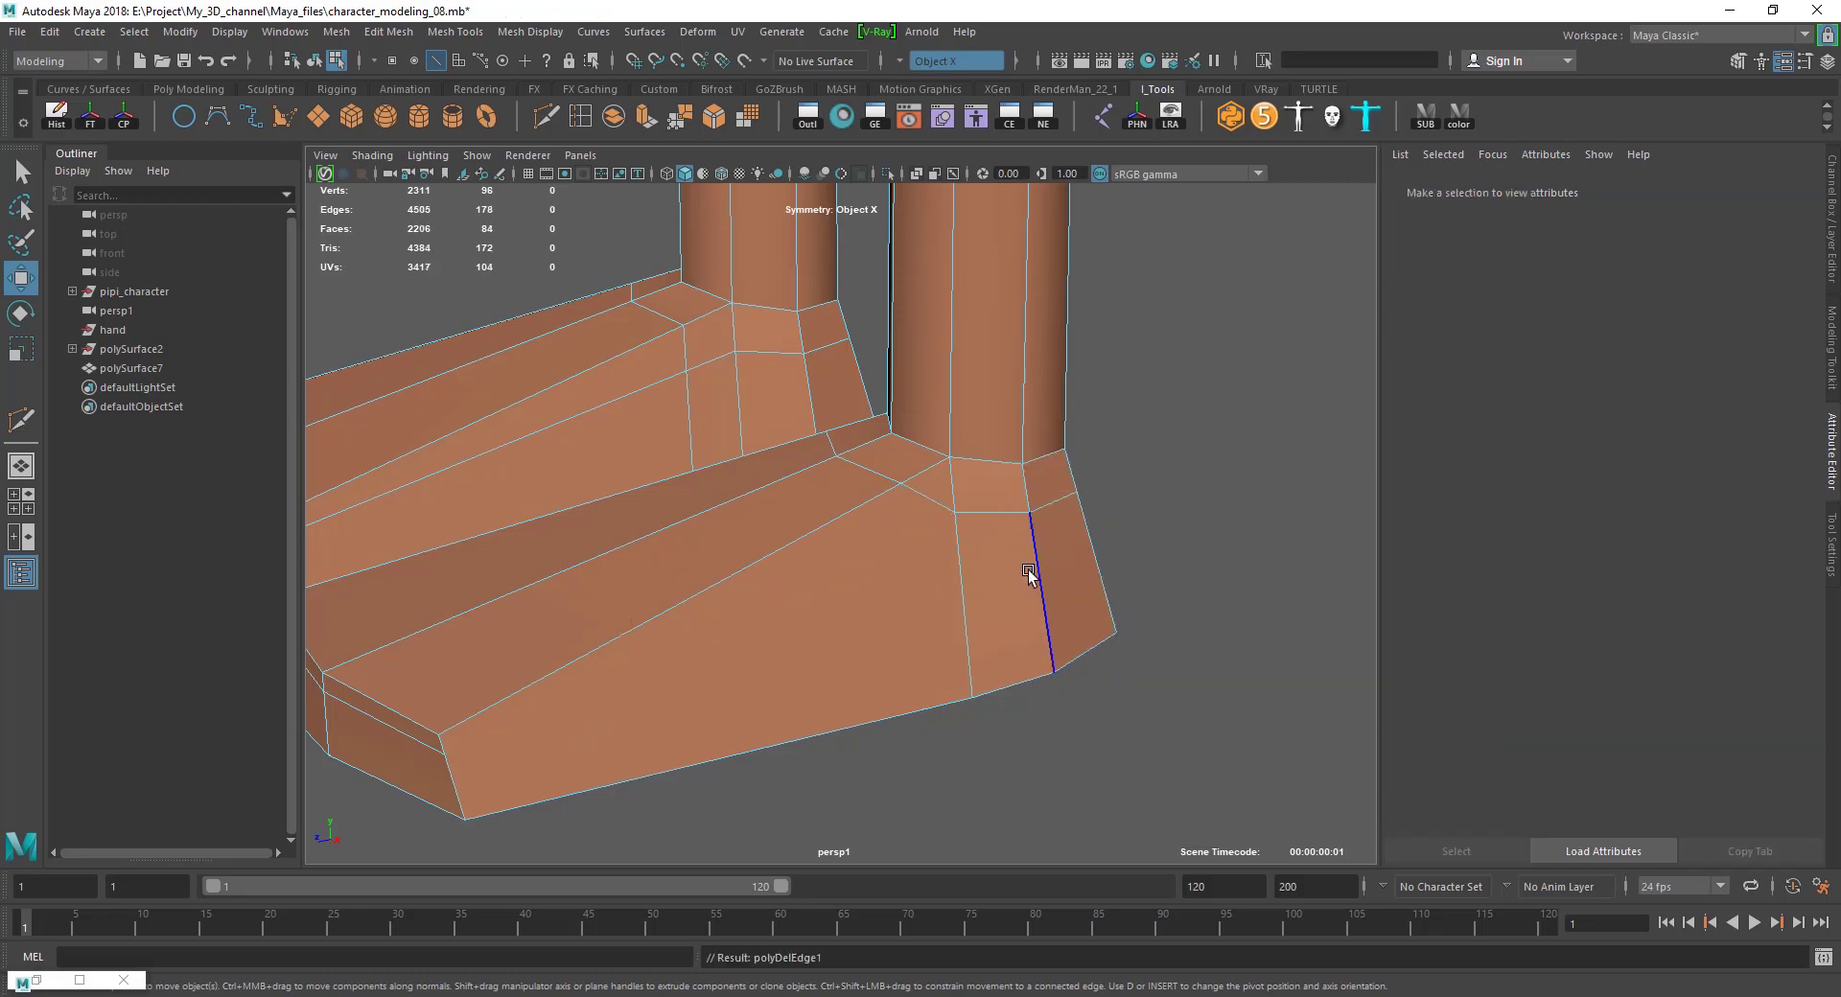
mouse_move(1026, 576)
left_mouse_down("alt")
mouse_move(911, 609)
mouse_move(1072, 596)
left_mouse_up("alt")
left_click(997, 583)
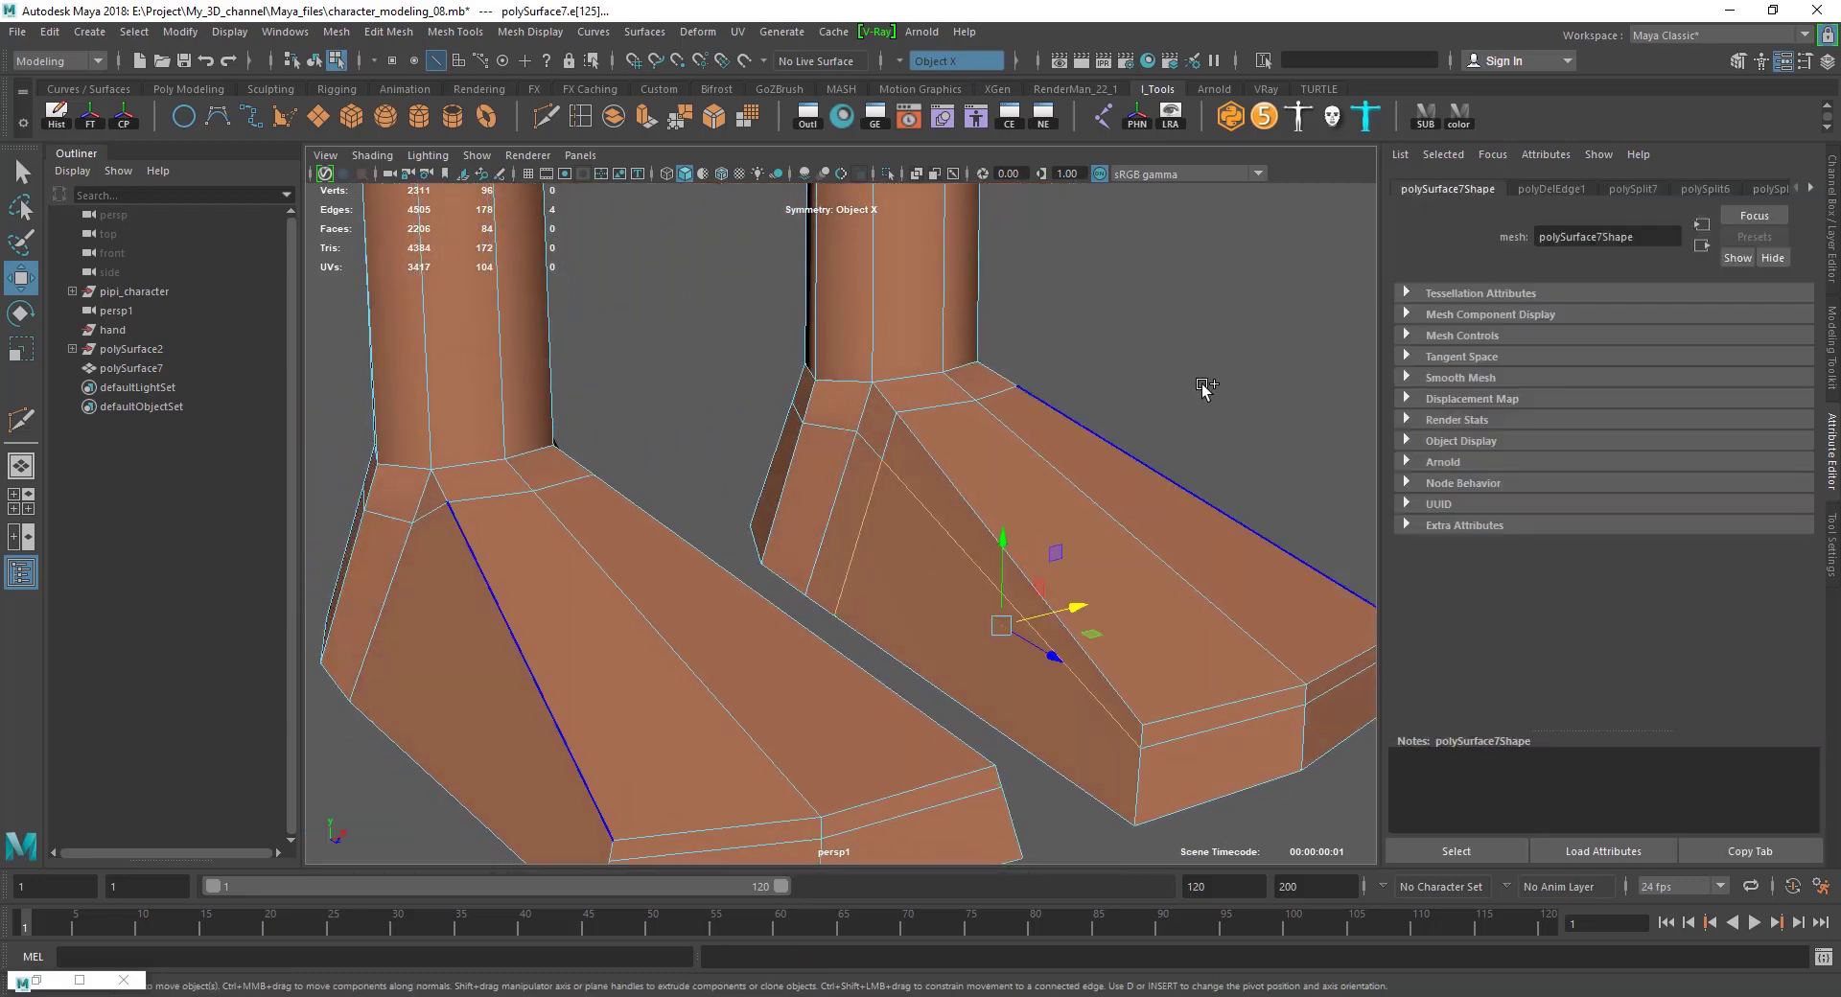
key("Delete")
left_click_drag(1181, 357, 959, 520, "alt")
left_click(1062, 650)
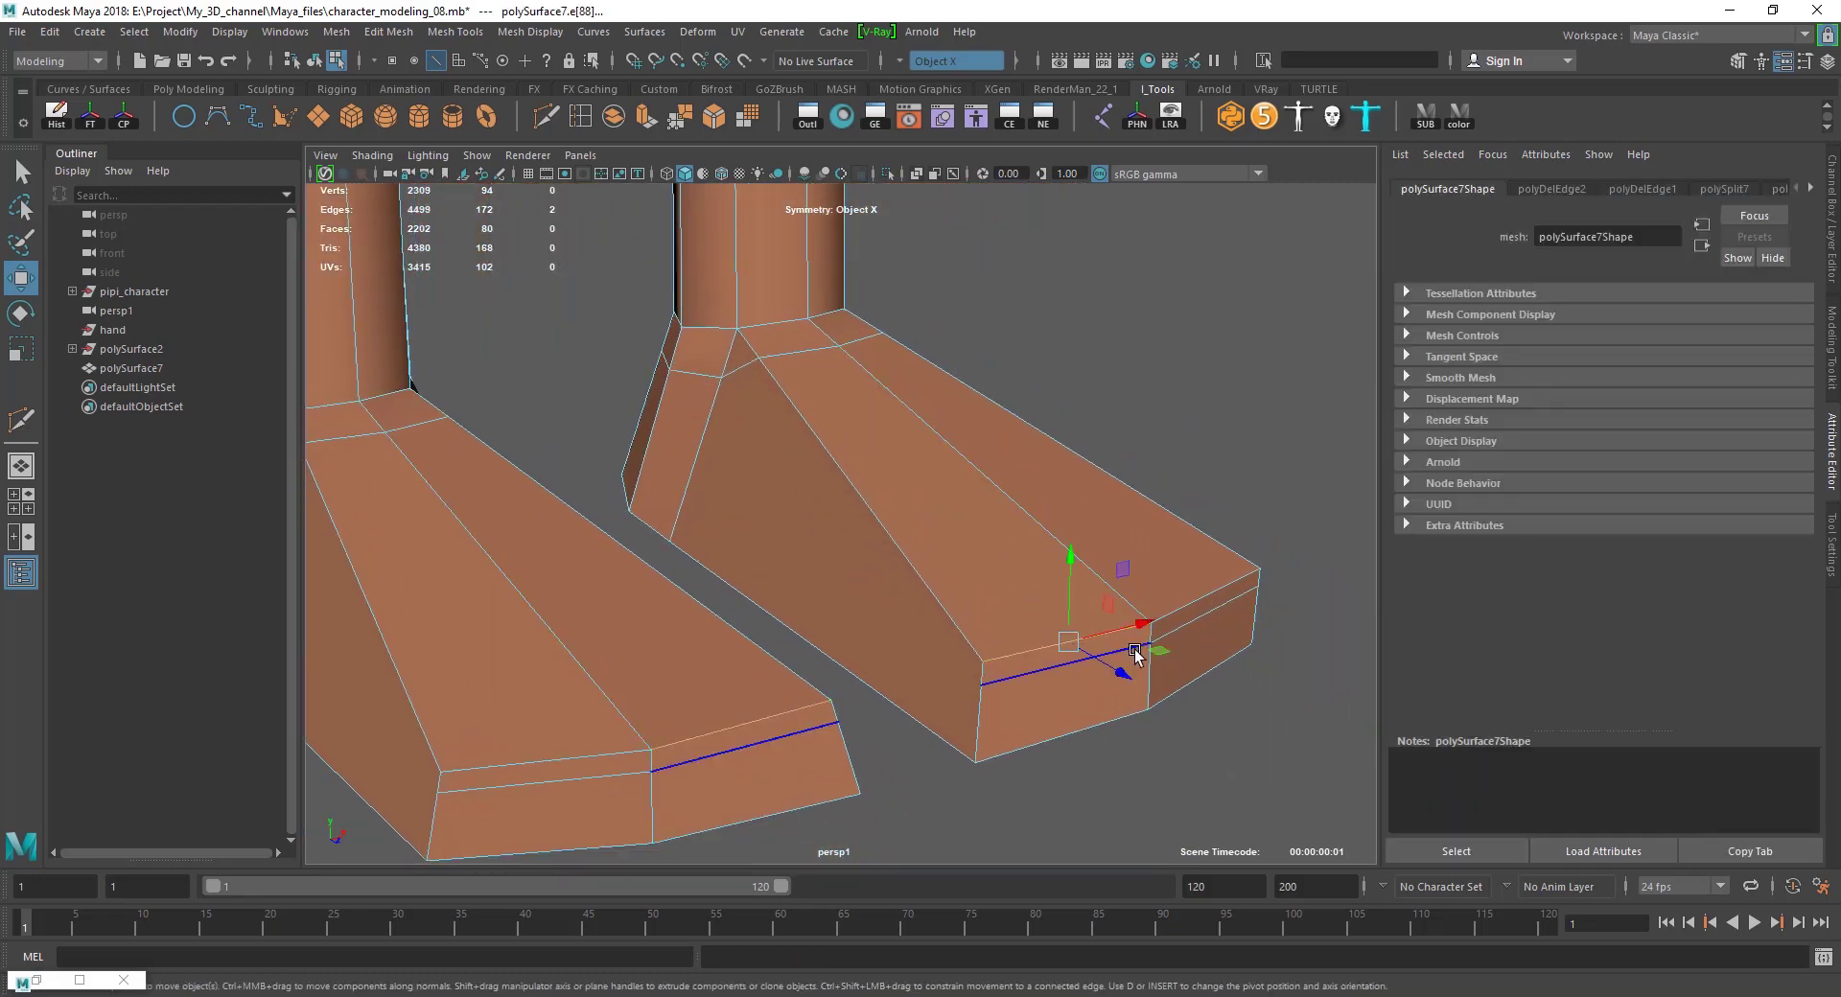
key("Delete")
scroll(1151, 460, "down", 3)
mouse_move(1085, 534)
left_mouse_down("alt")
mouse_move(975, 362)
mouse_move(789, 501)
mouse_move(913, 497)
mouse_move(731, 410)
mouse_move(809, 472)
left_mouse_up("alt")
Merge the ankle corner vertex pairs to center and nudge the right foot's vertex right.
key("F9")
left_click(820, 474)
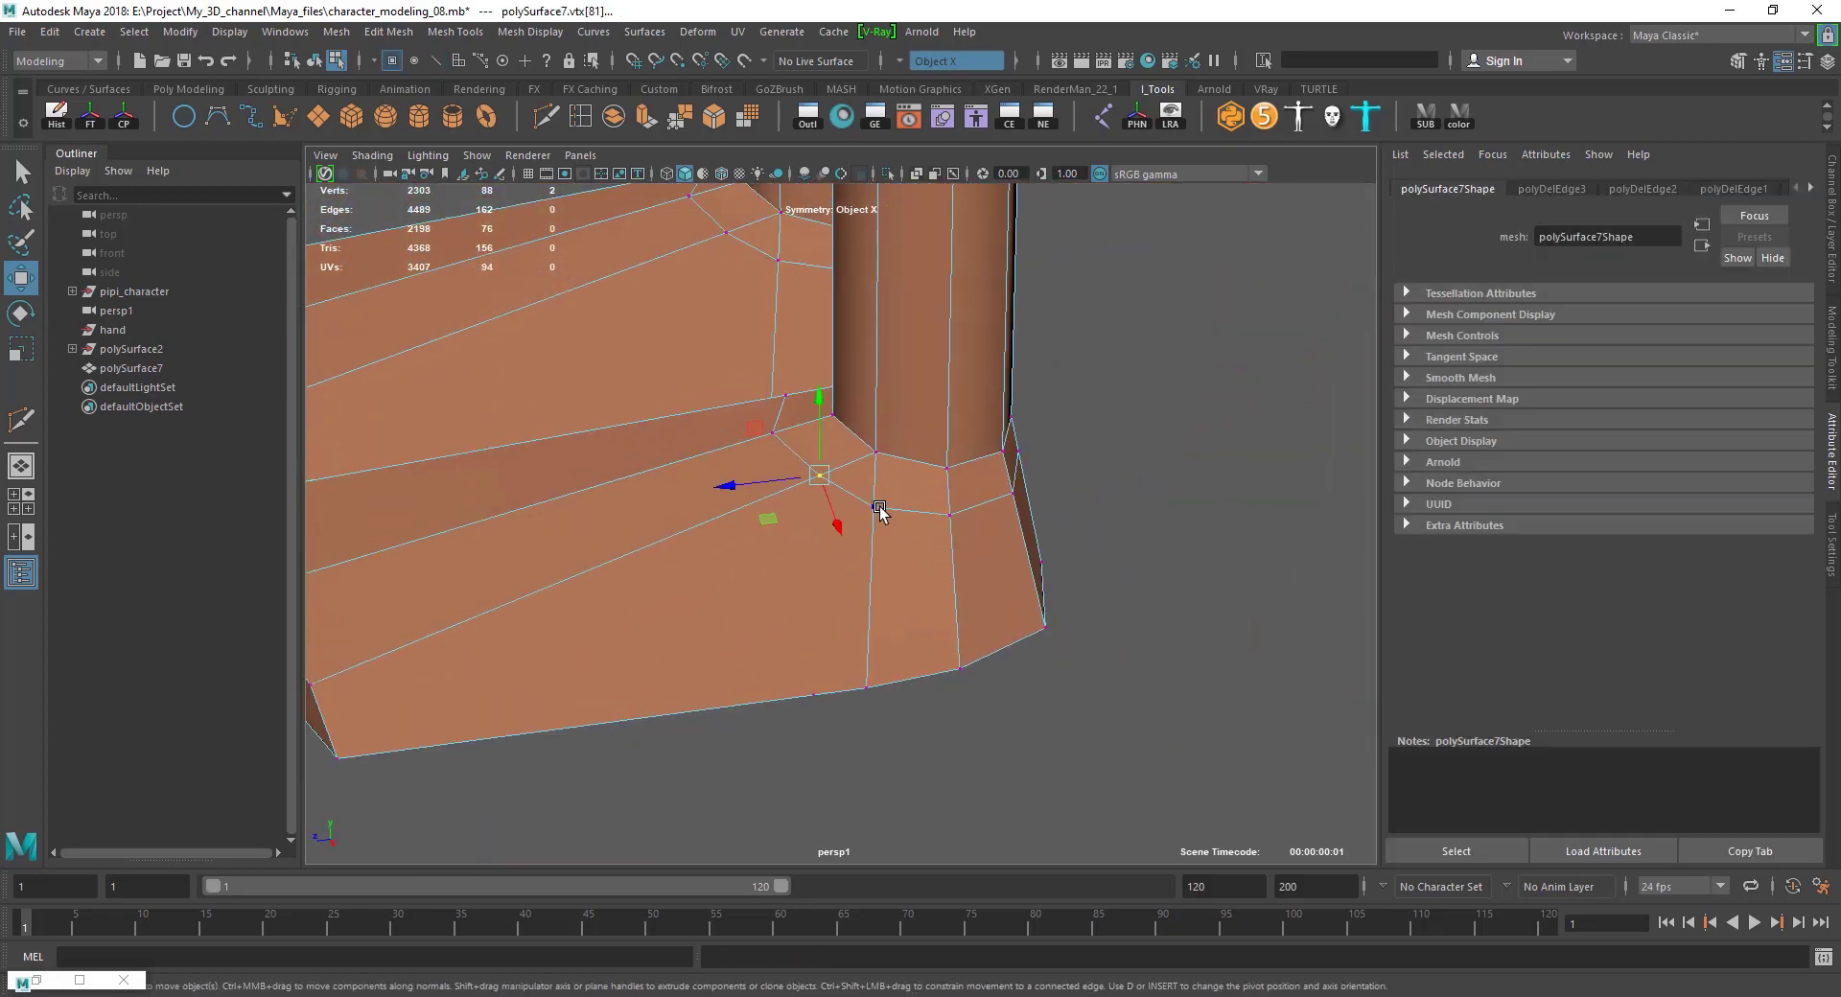
right_click_drag(1095, 489, 1235, 318, "shift")
mouse_move(1135, 394)
left_mouse_down("alt")
mouse_move(949, 526)
mouse_move(850, 487)
mouse_move(856, 457)
left_mouse_up("alt")
right_click_drag(857, 458, 1086, 234, "shift")
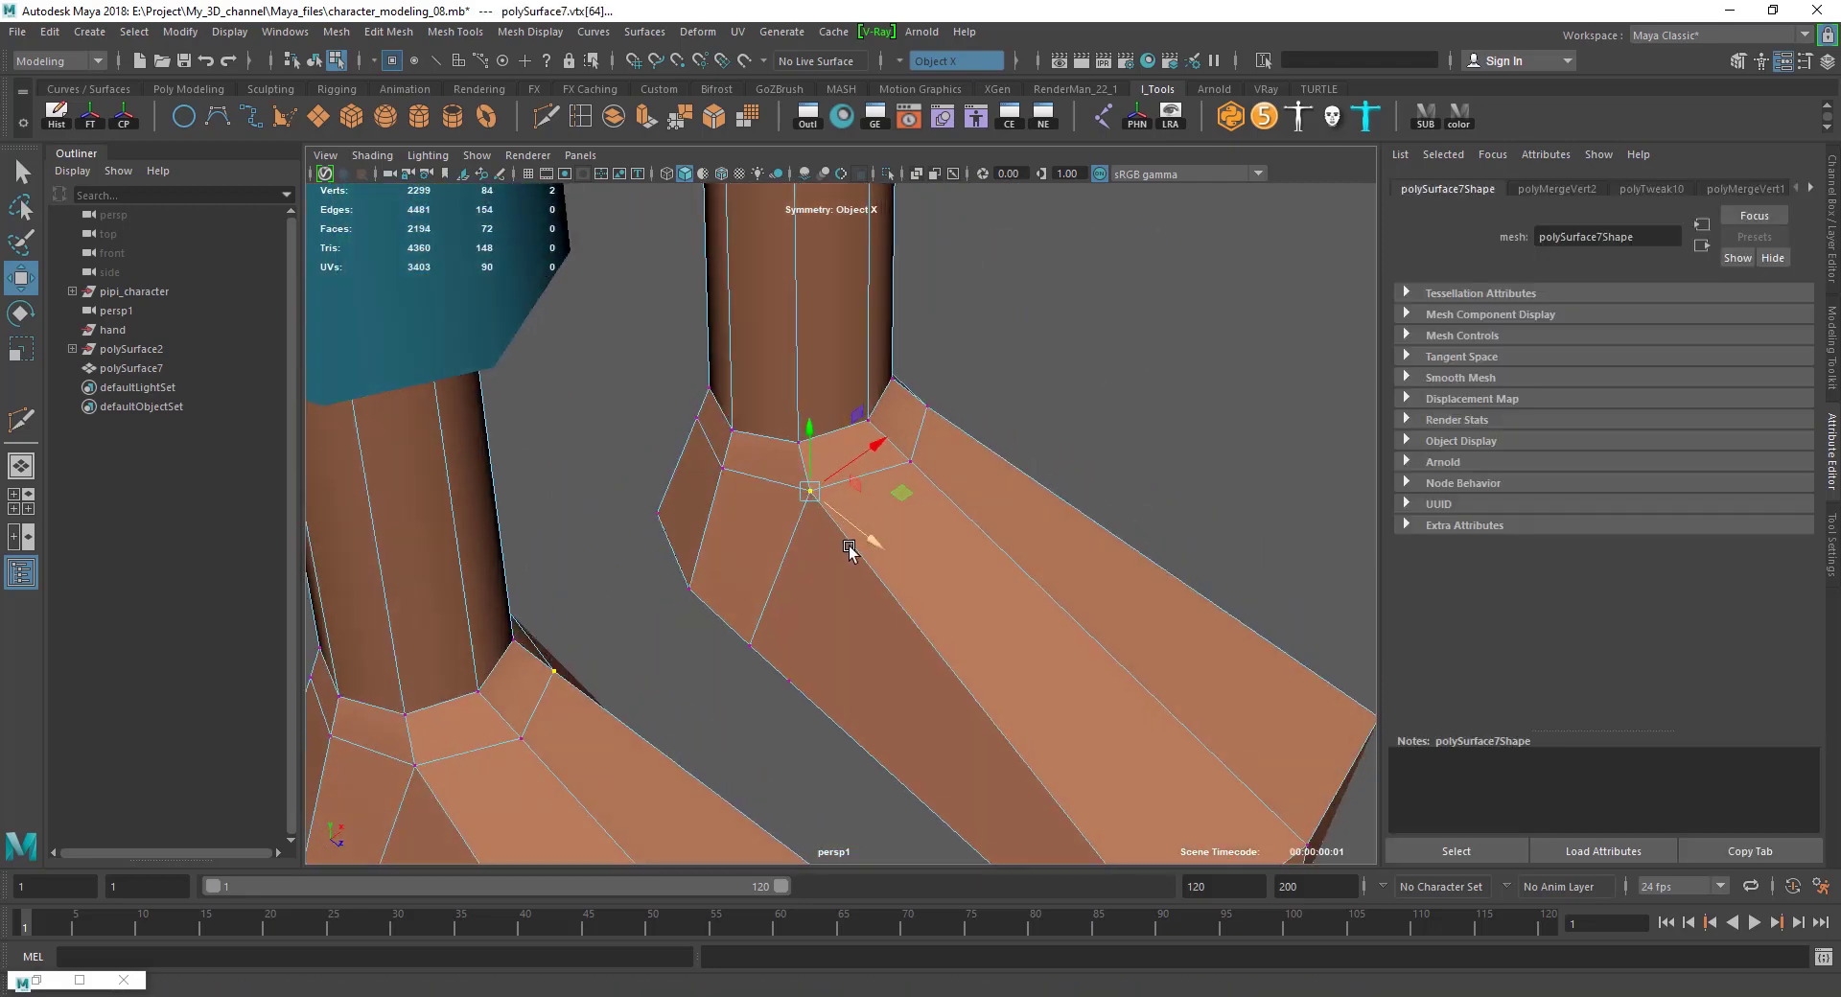
mouse_move(838, 460)
left_mouse_down("alt")
mouse_move(848, 545)
mouse_move(904, 508)
left_mouse_up("alt")
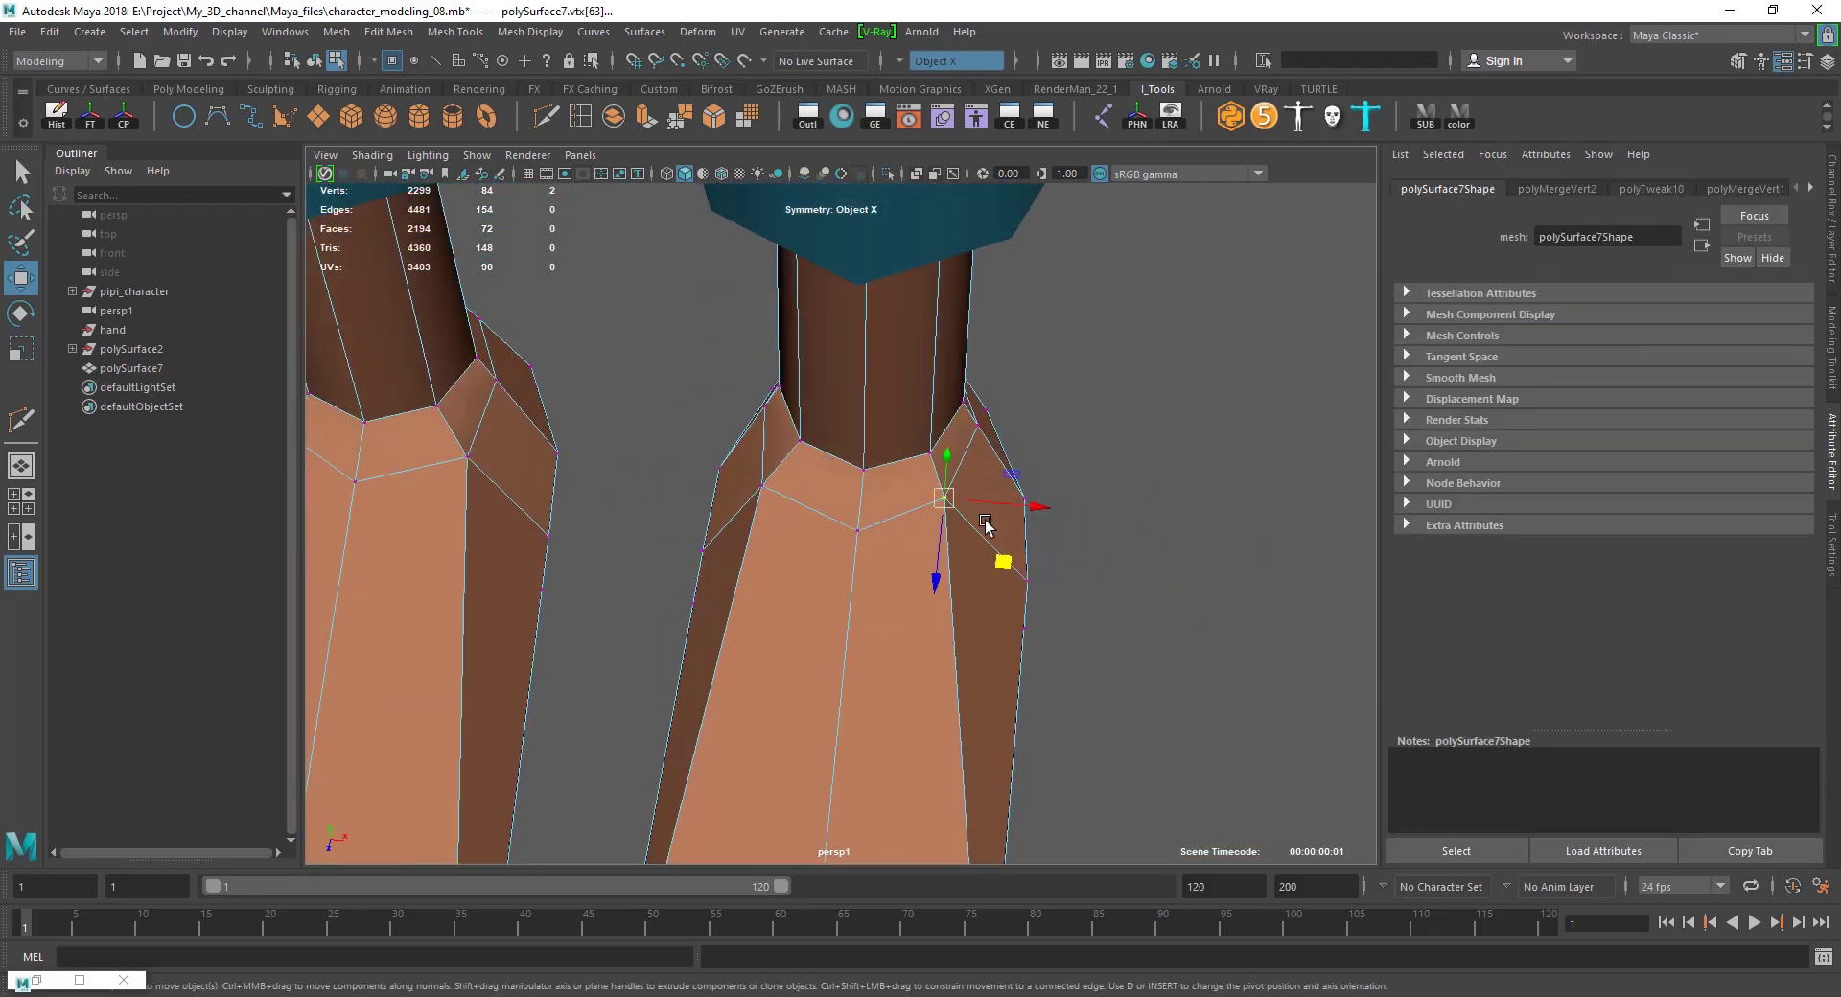
middle_click_drag(1001, 562, 1022, 570)
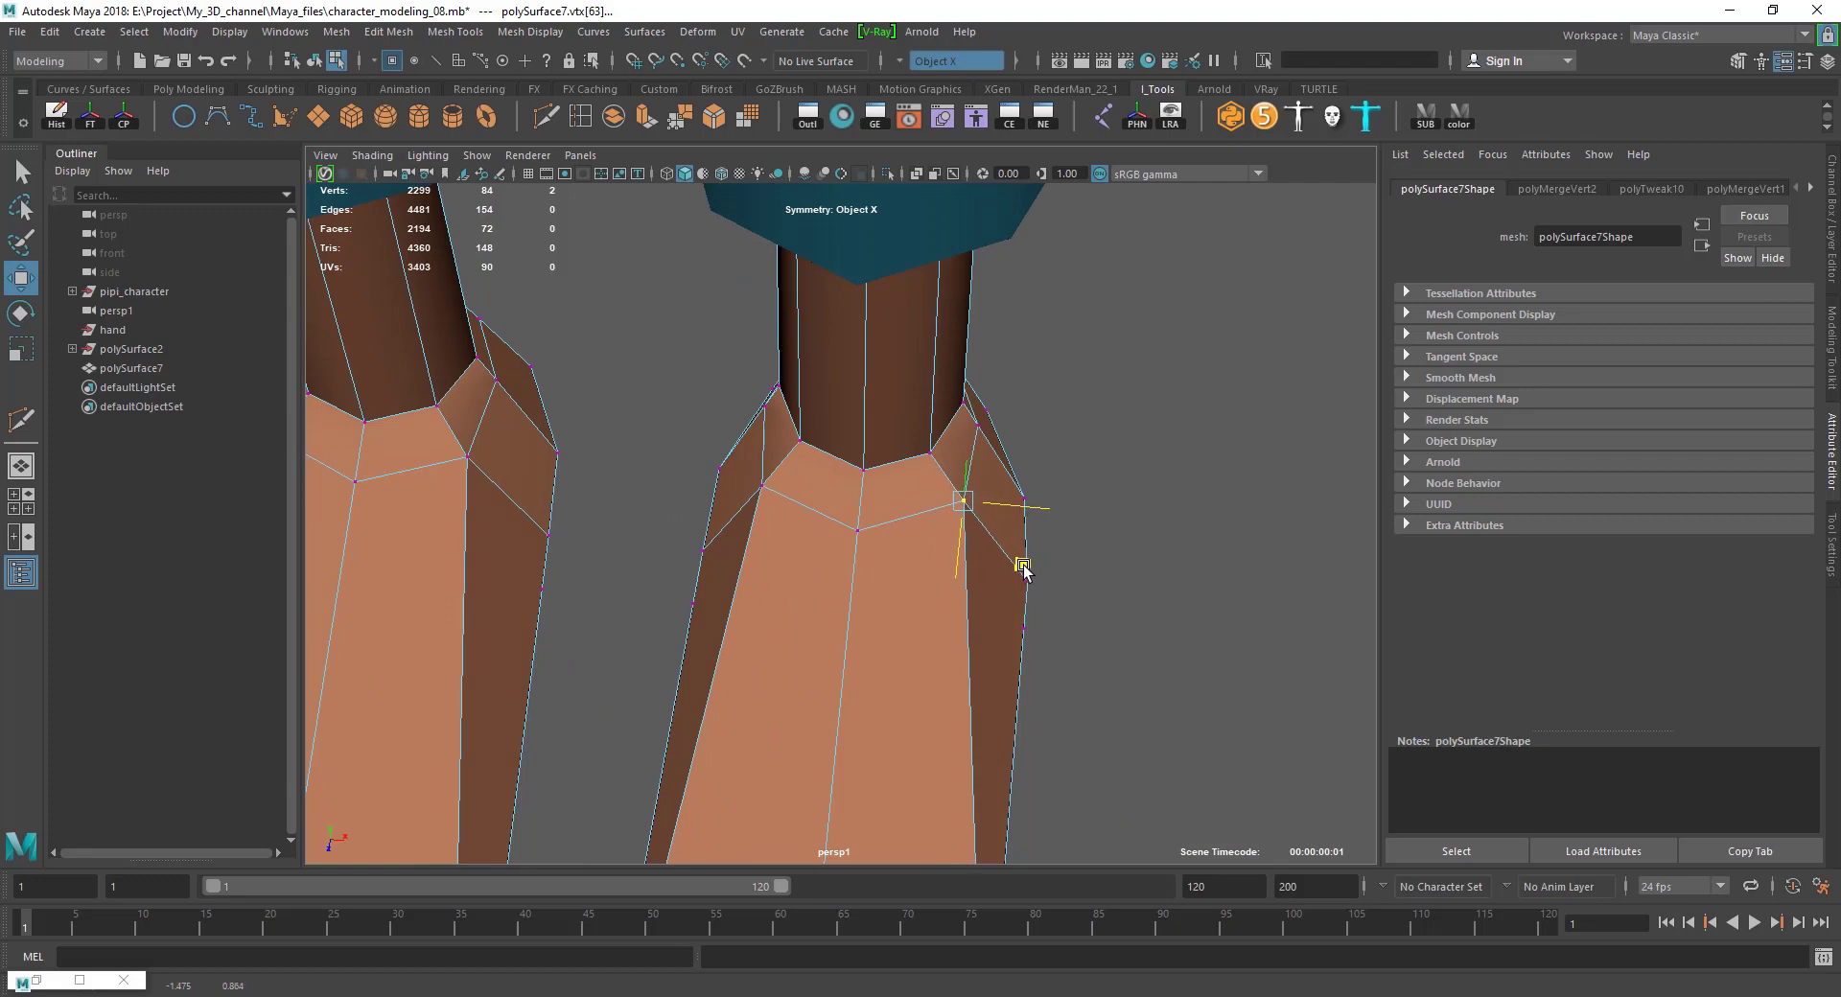
Return to object mode and reselect the feet mesh.
key("F8")
mouse_move(1044, 370)
left_mouse_down("alt")
mouse_move(838, 526)
mouse_move(896, 514)
mouse_move(876, 543)
left_mouse_up("alt")
left_click(838, 522)
scroll(838, 523, "up", 2)
scroll(875, 542, "up", 3)
right_click_drag(1023, 352, 952, 371, "shift")
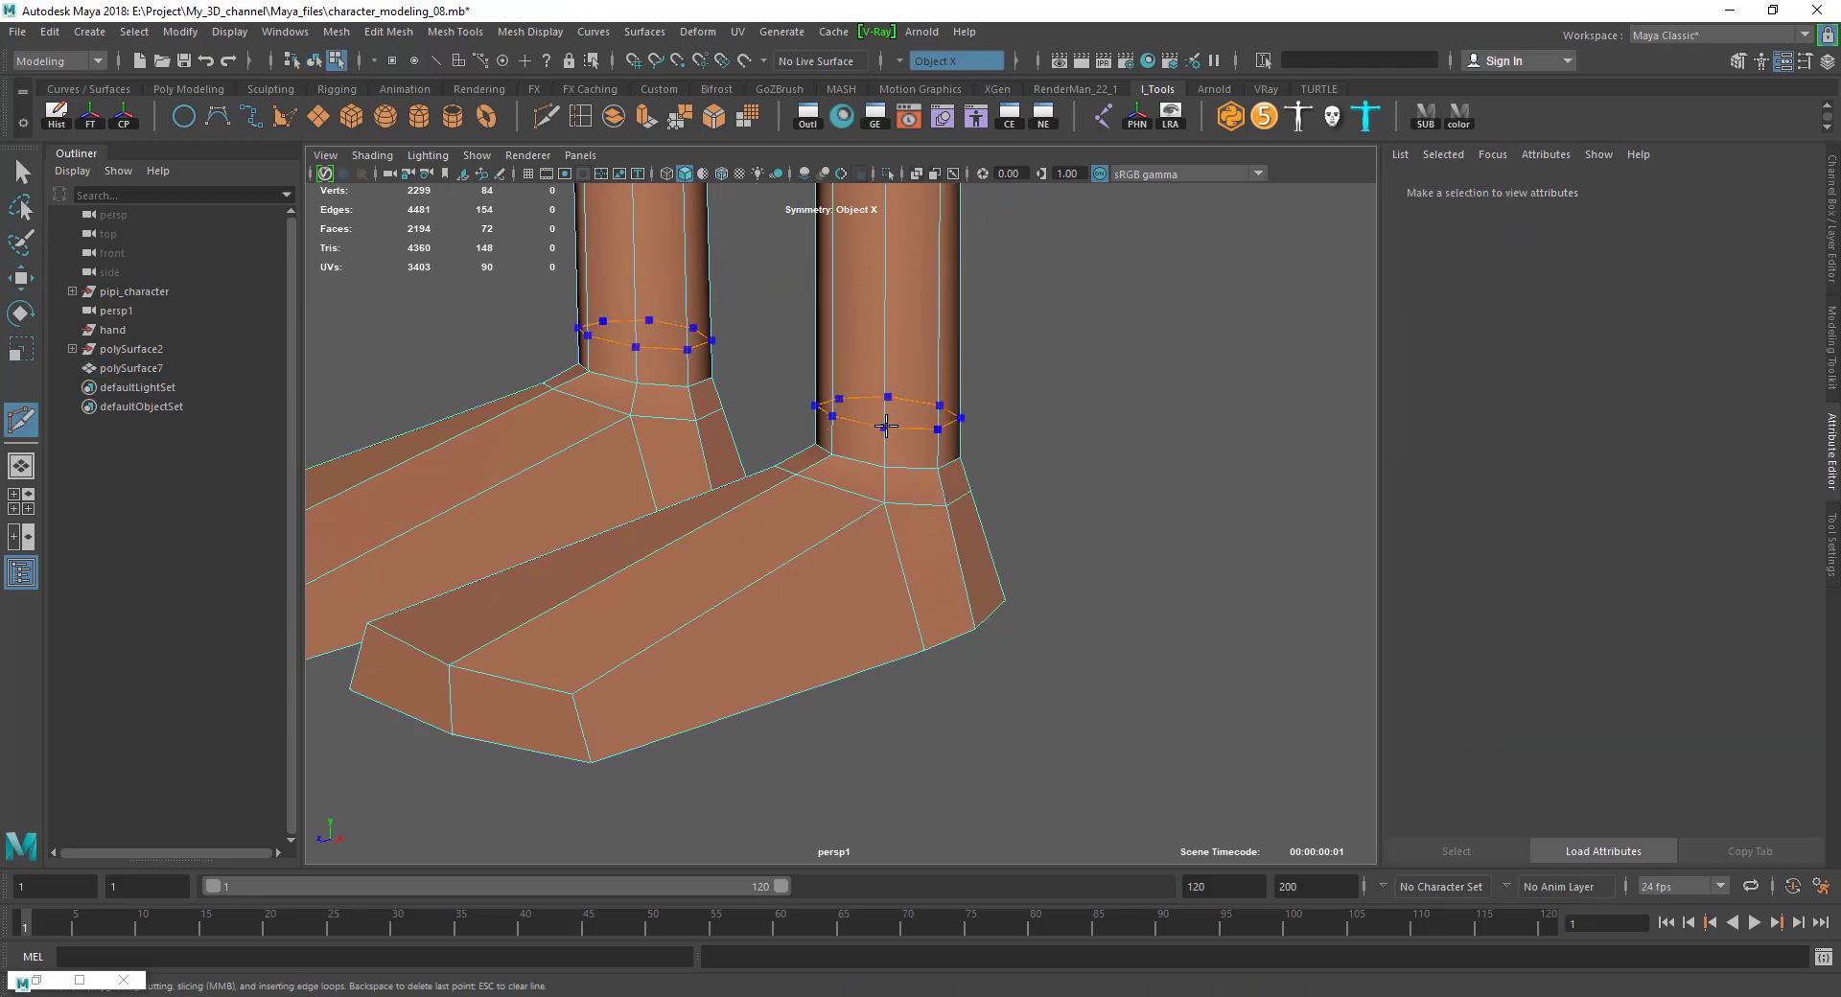
Add an edge loop around each ankle and shrink it to narrow the leg.
double_click(886, 454)
key("r")
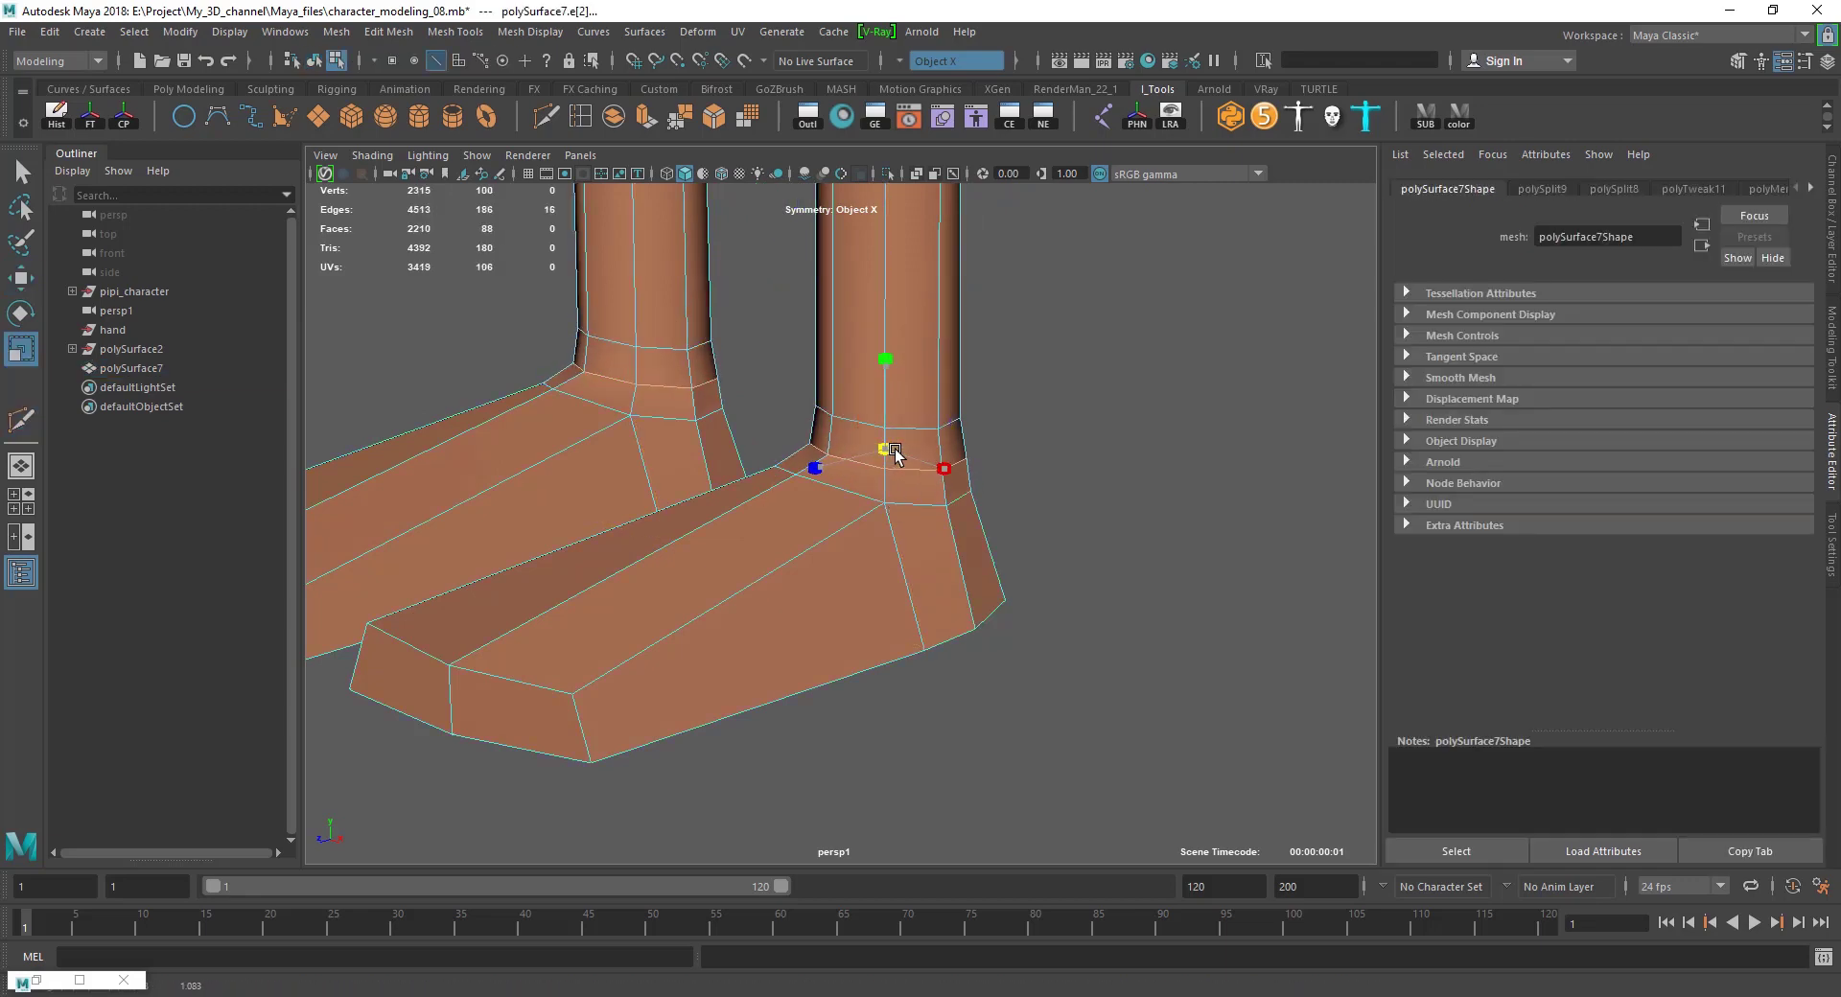
key("w")
mouse_move(917, 479)
left_mouse_down("alt")
mouse_move(855, 522)
mouse_move(835, 509)
mouse_move(820, 542)
mouse_move(888, 495)
left_mouse_up("alt")
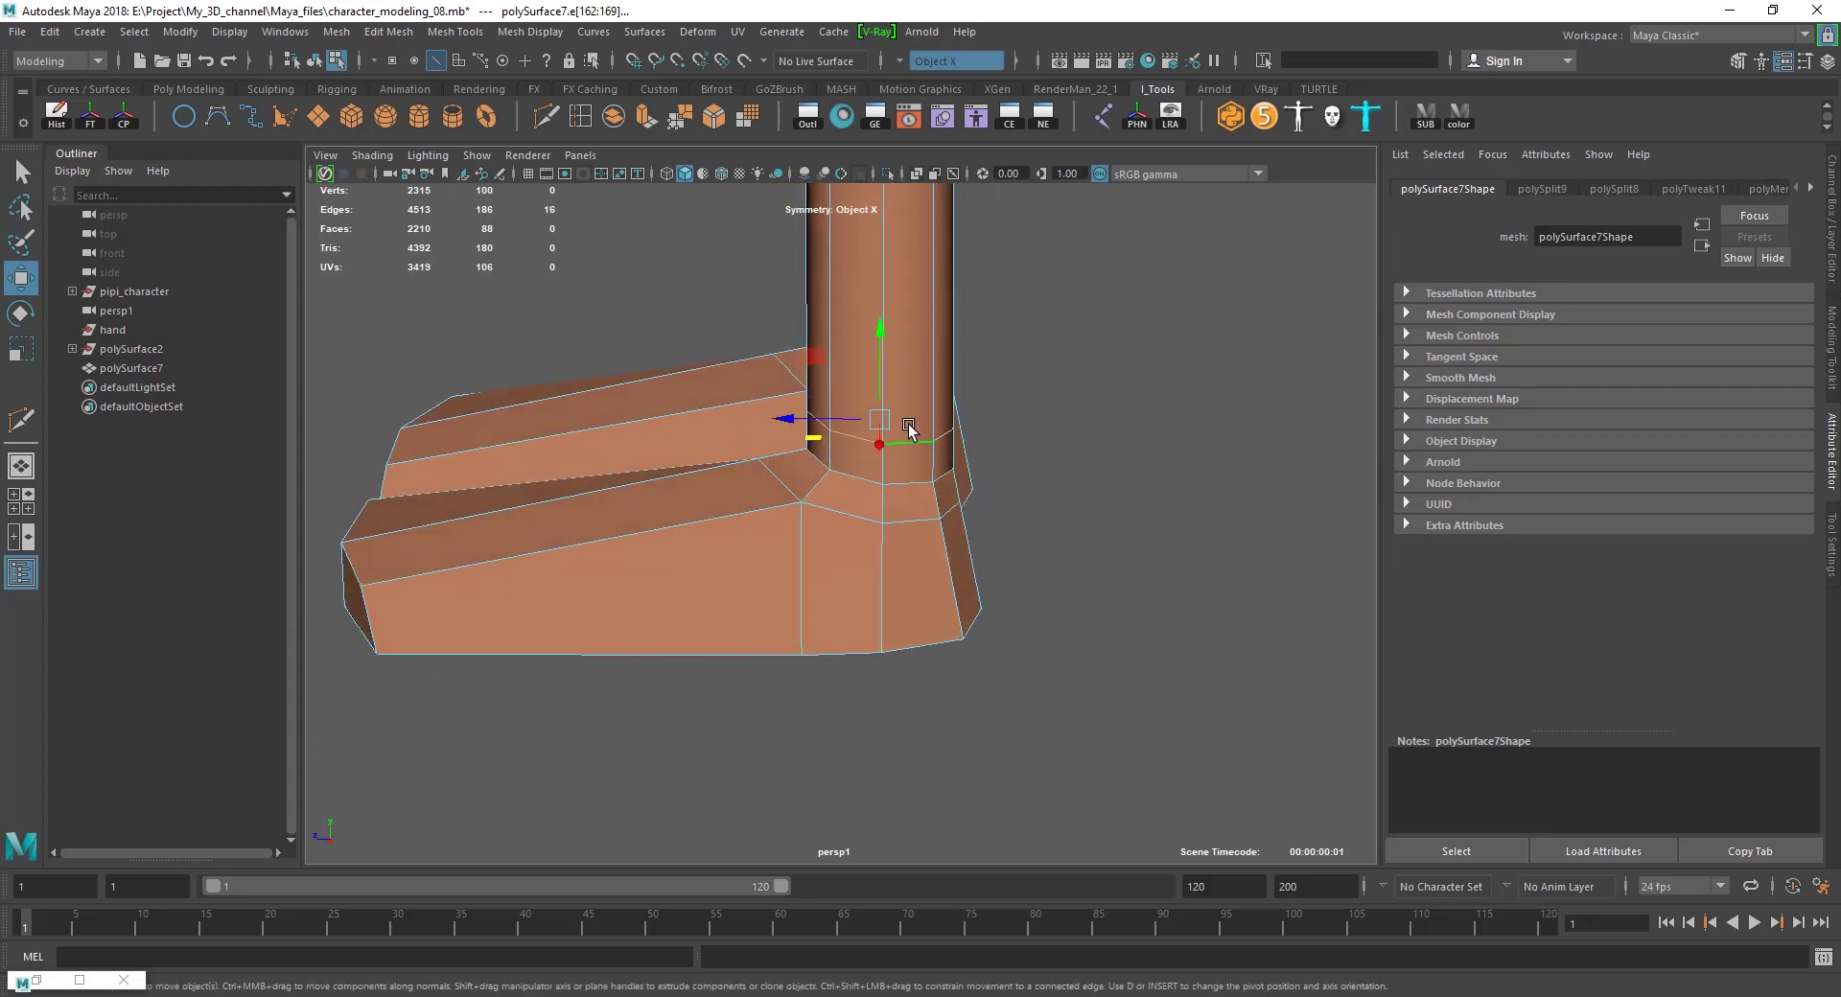
left_click_drag(884, 427, 873, 431)
key("w")
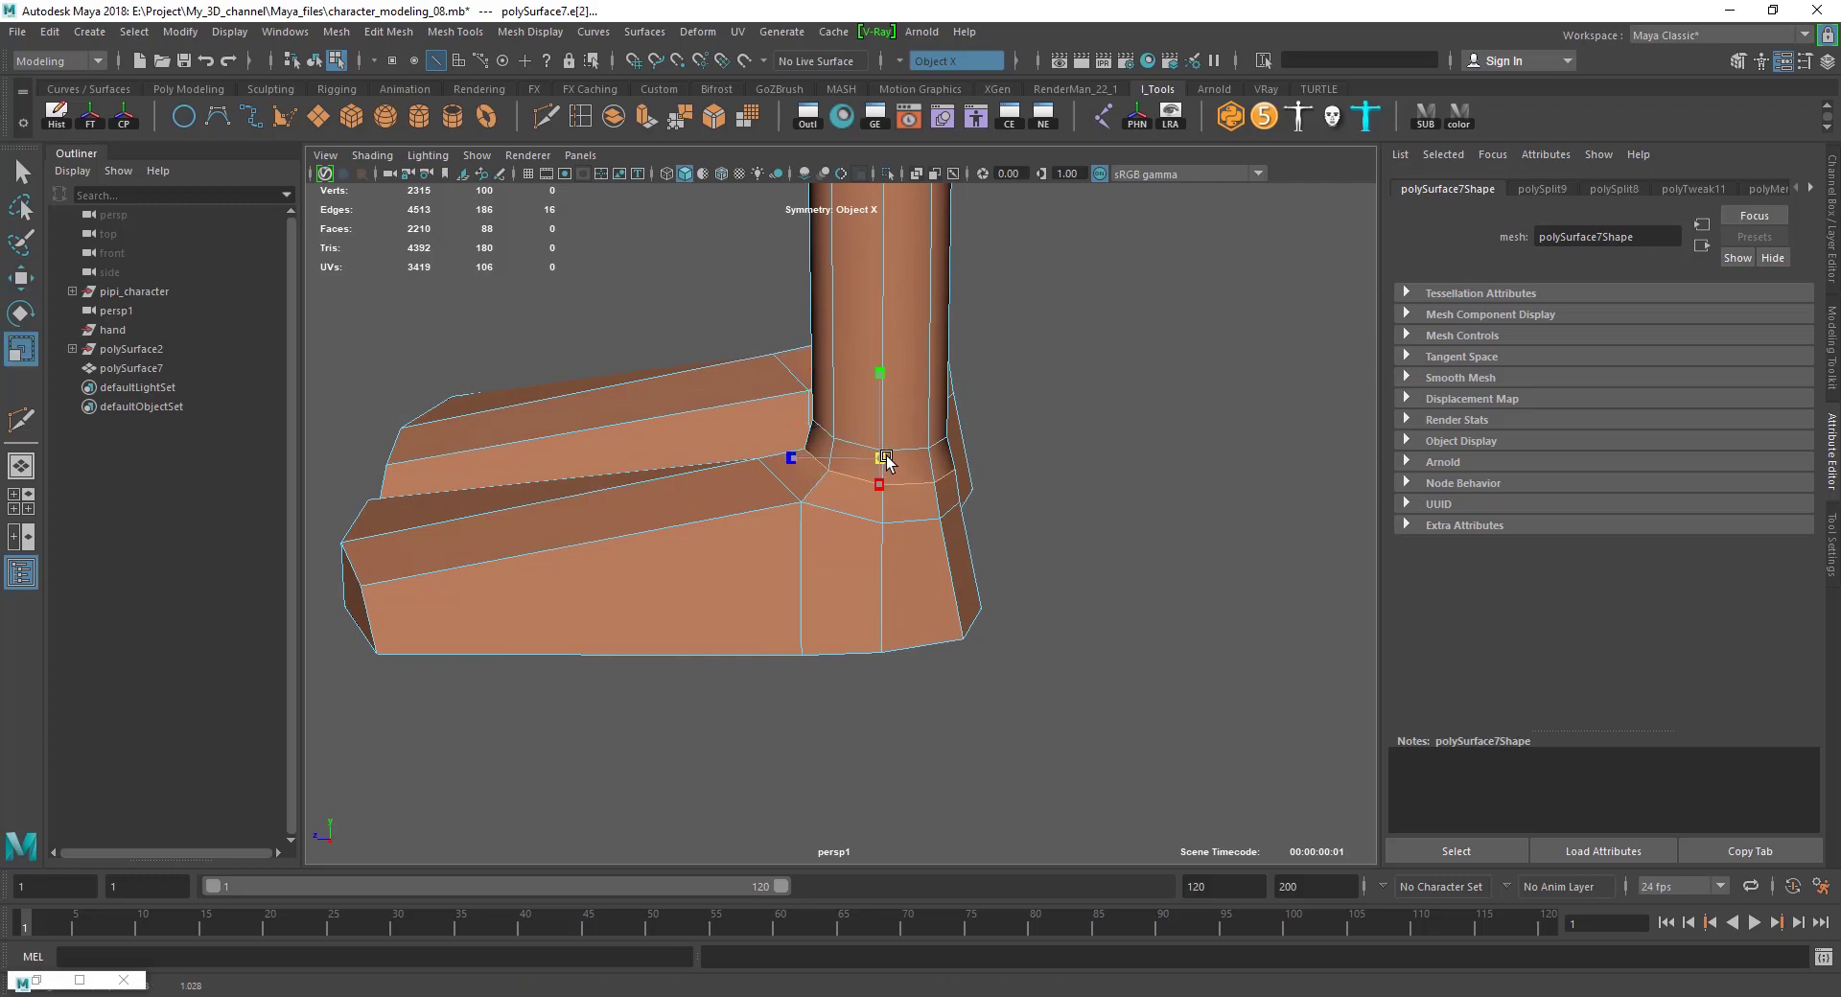
key("w")
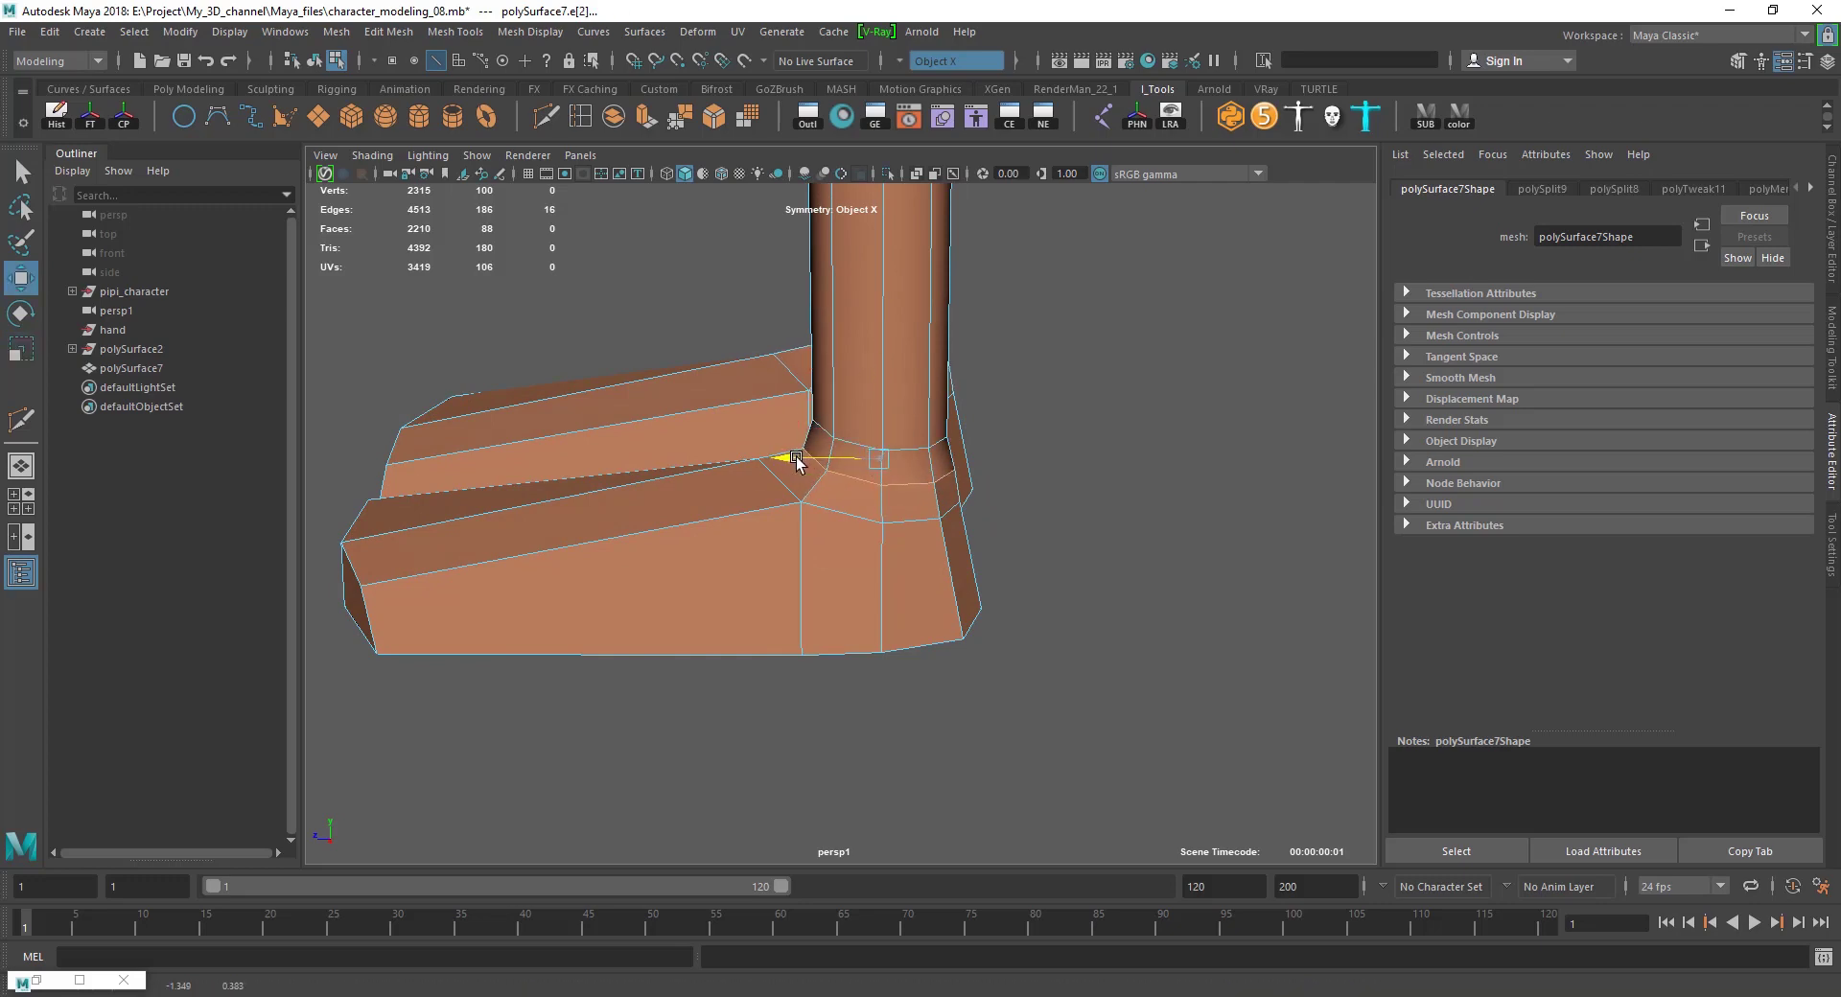
left_click_drag(949, 548, 1122, 547, "alt")
Pull a right-ankle vertex up and outward.
left_click(1122, 547)
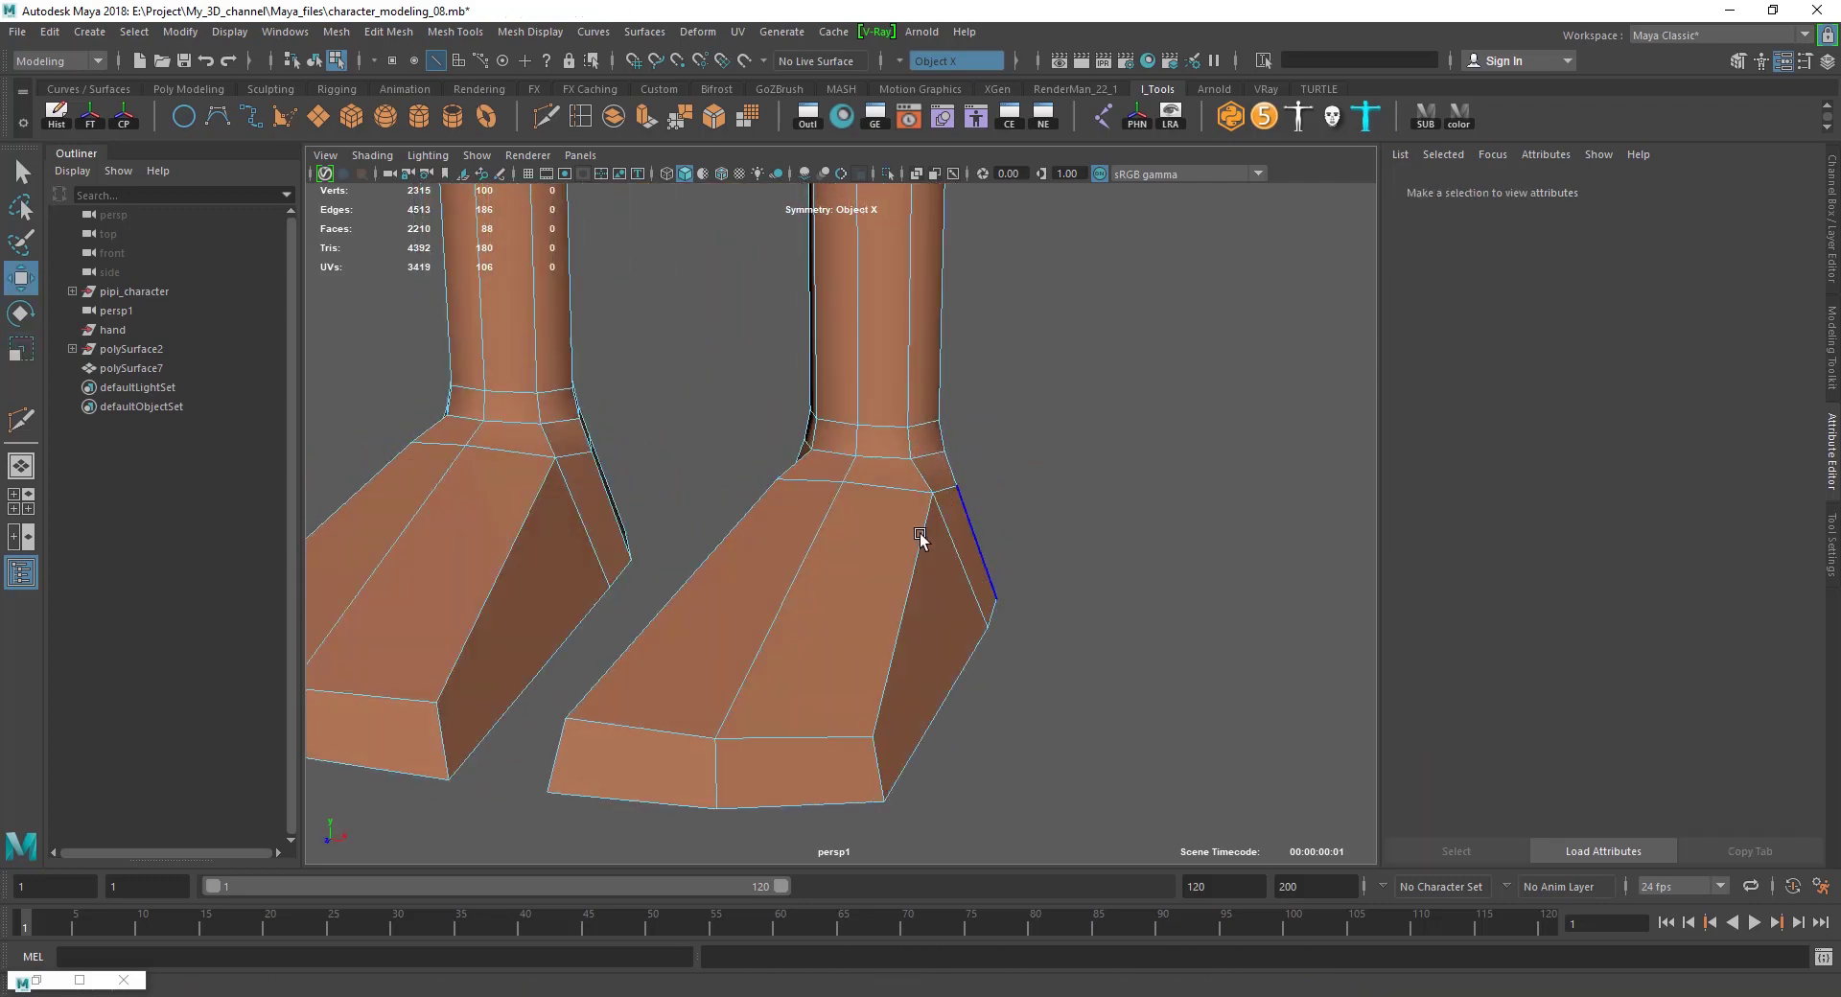
scroll(919, 533, "up", 5)
left_click(836, 388)
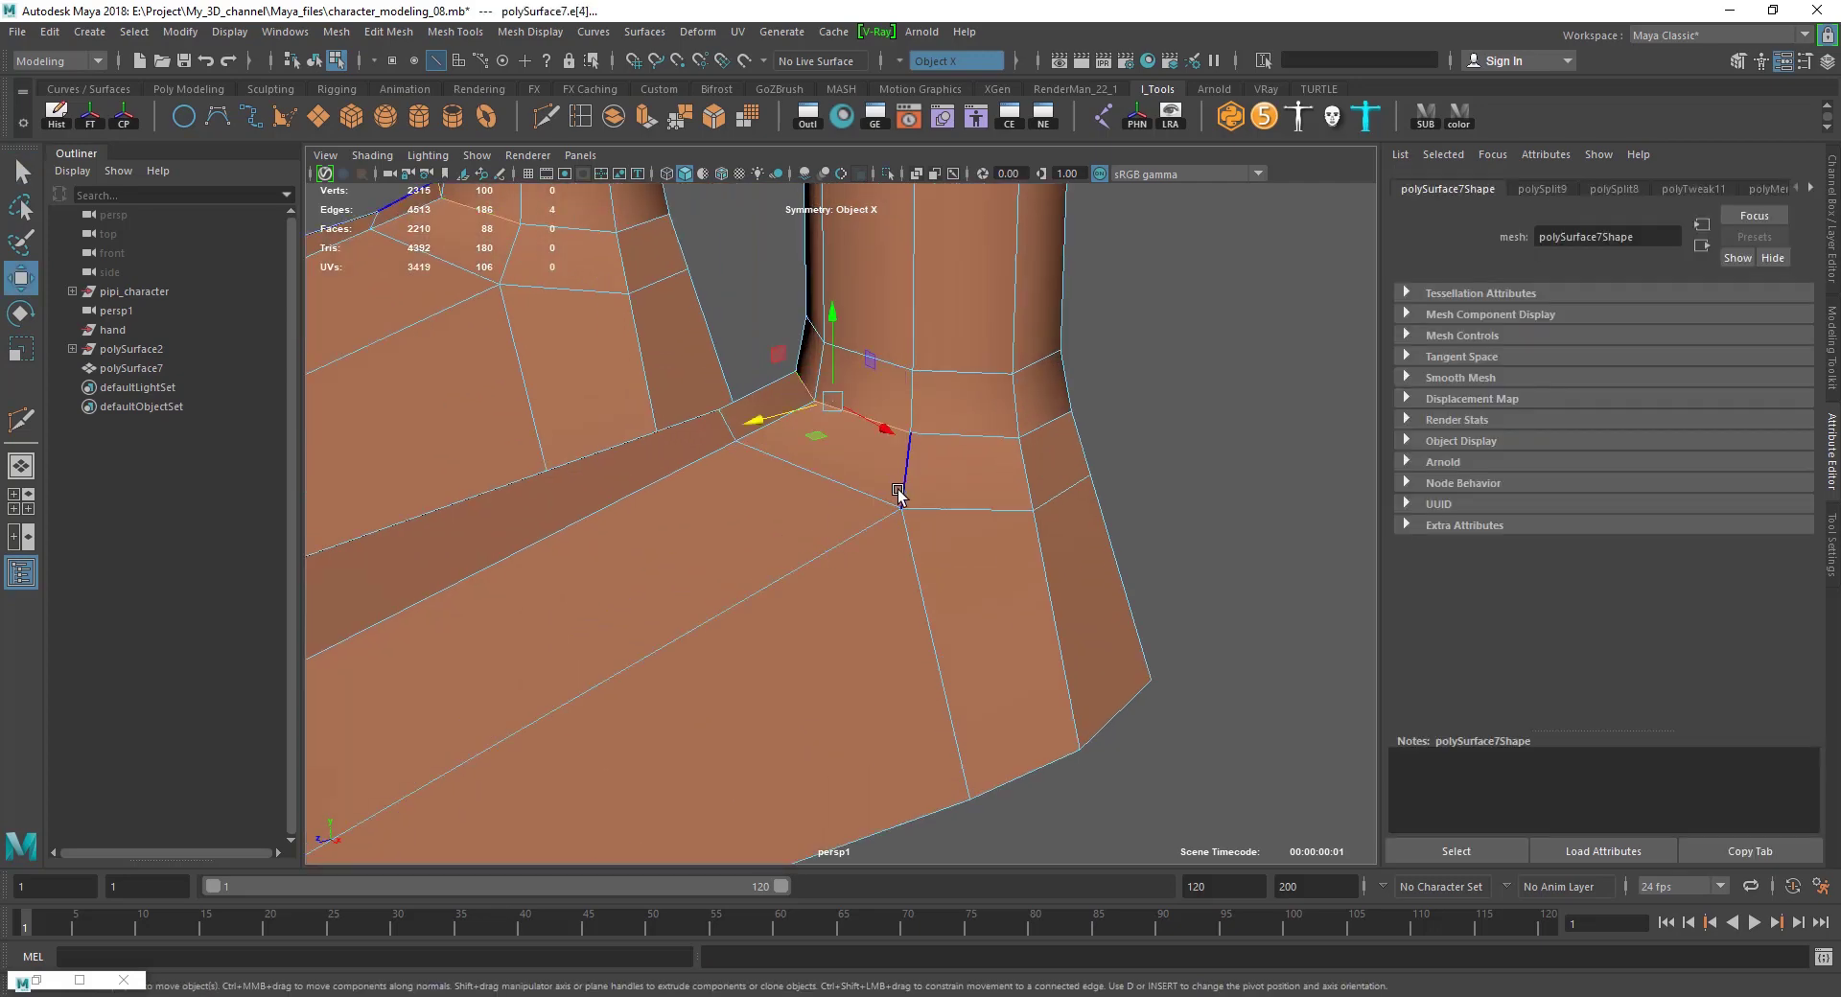
left_click_drag(899, 493, 753, 329, "alt")
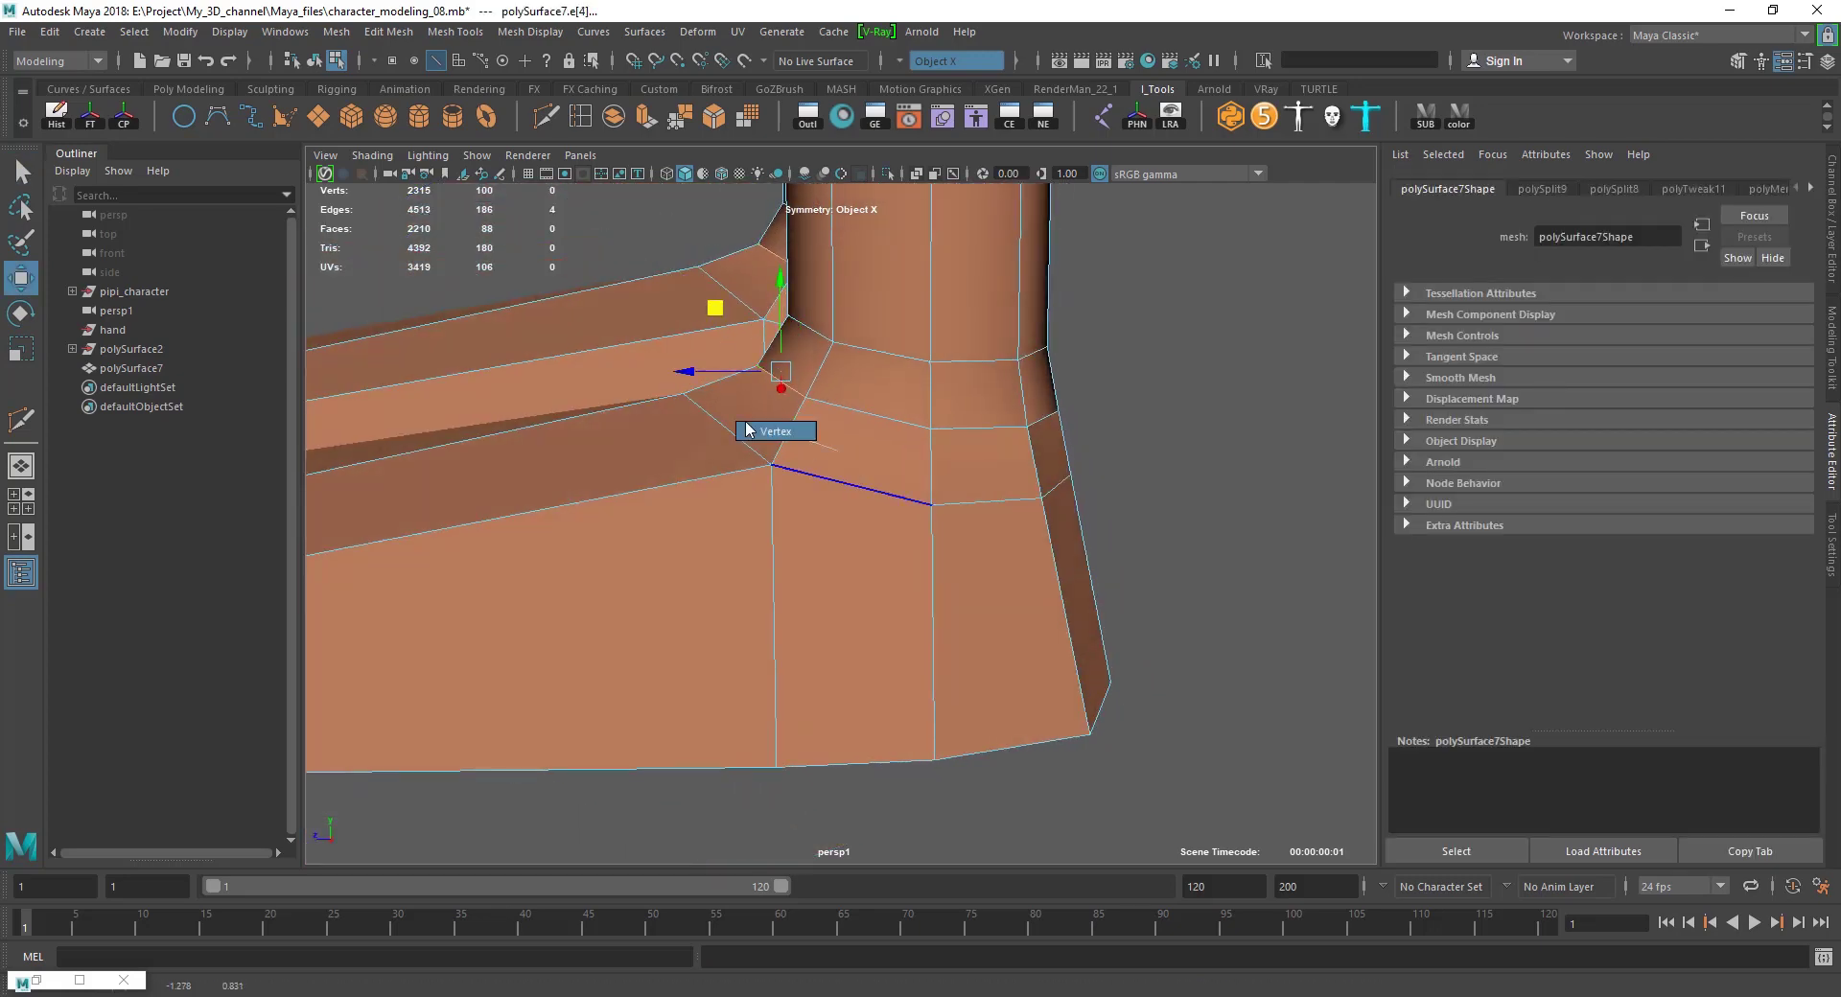
right_click_drag(747, 430, 752, 431)
left_click(1151, 410)
mouse_move(1151, 411)
left_mouse_down("alt")
mouse_move(883, 525)
mouse_move(971, 374)
left_mouse_up("alt")
mouse_move(859, 470)
left_mouse_down()
mouse_move(924, 395)
mouse_move(883, 481)
mouse_move(798, 470)
left_mouse_up()
Select the ankle vertices and inspect the foot from the side.
left_click(865, 442)
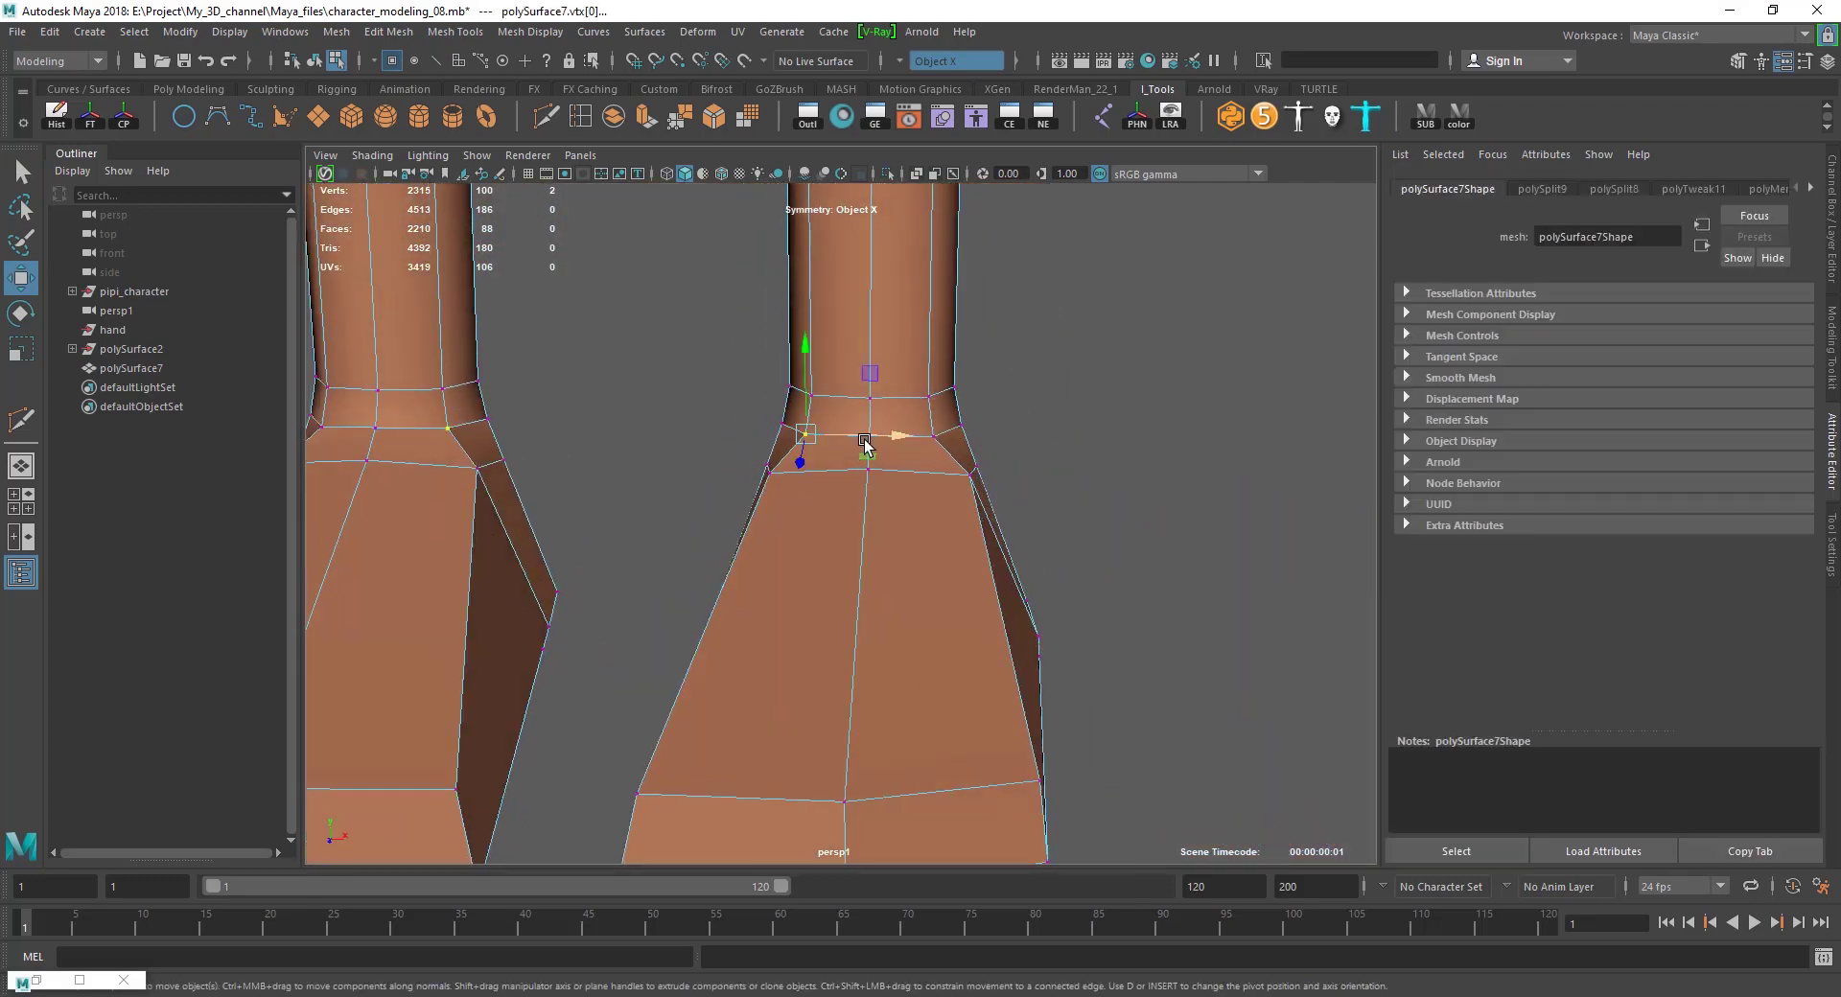
left_click(953, 438)
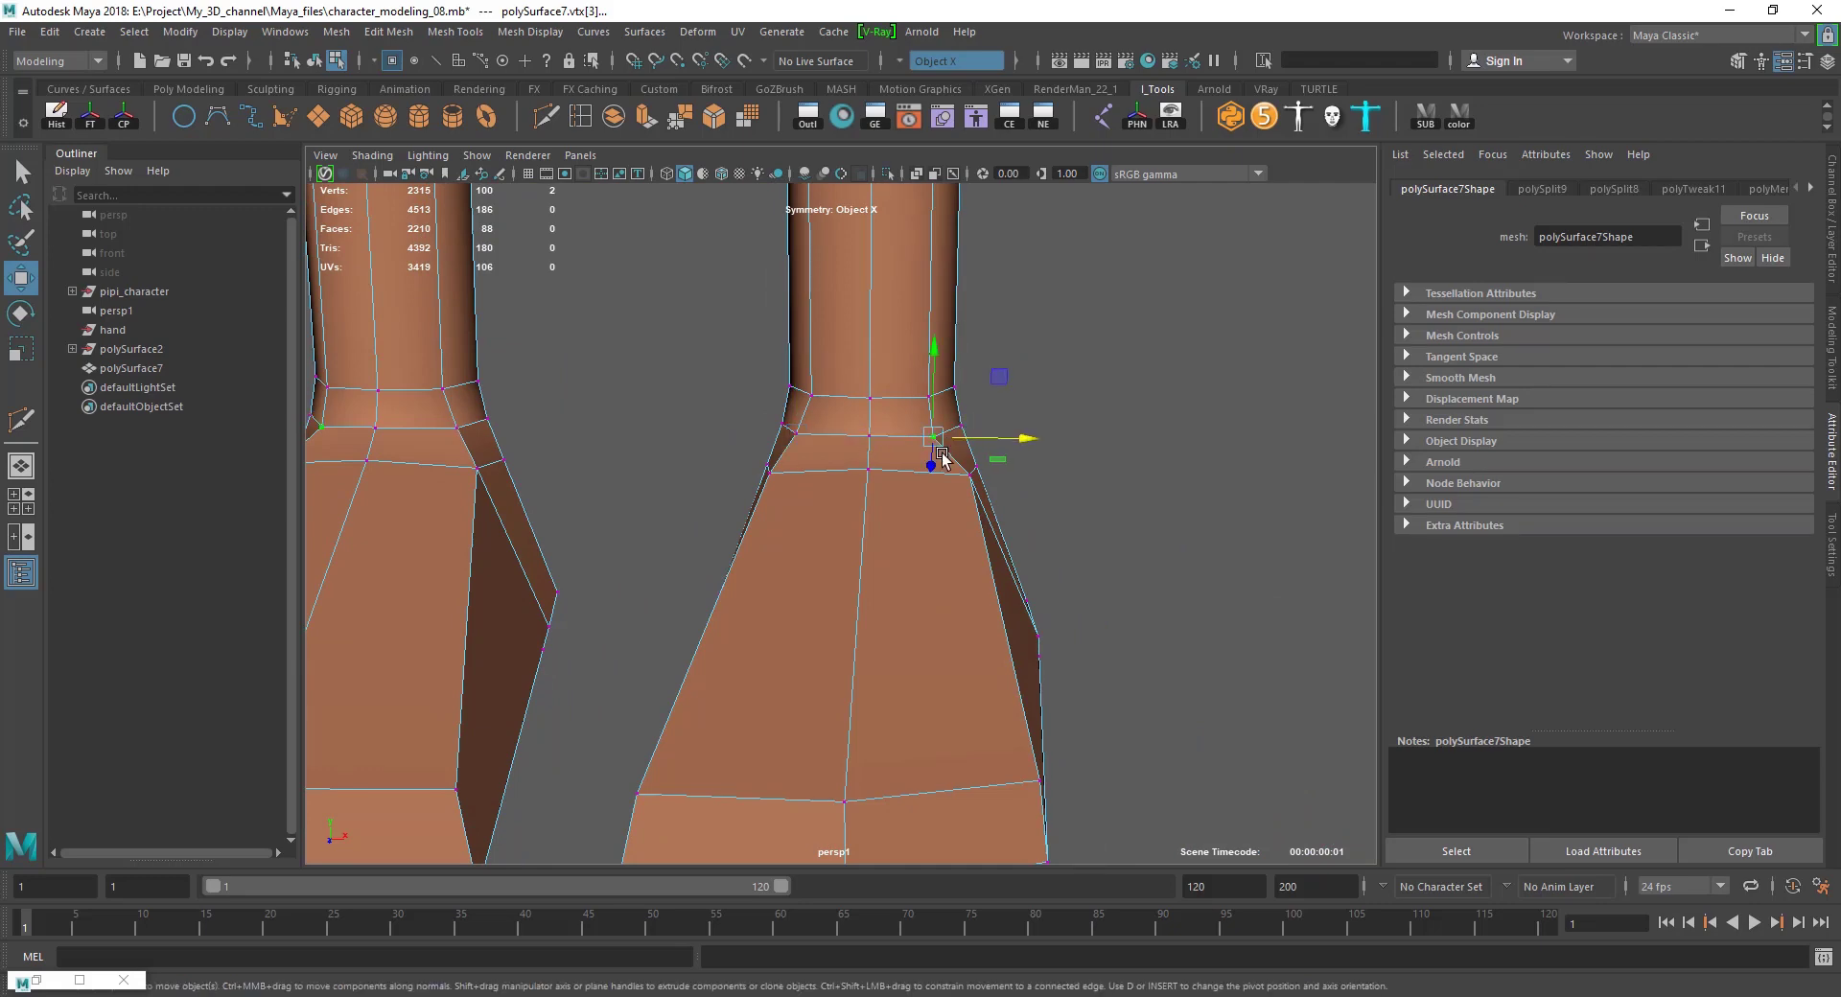
left_click(1124, 528)
scroll(1053, 564, "down", 5)
mouse_move(1053, 564)
left_mouse_down("alt")
mouse_move(798, 522)
mouse_move(1013, 532)
mouse_move(912, 566)
mouse_move(958, 502)
mouse_move(1085, 500)
mouse_move(768, 493)
mouse_move(744, 607)
mouse_move(814, 543)
mouse_move(912, 567)
left_mouse_up("alt")
scroll(929, 557, "up", 5)
scroll(815, 543, "down", 3)
scroll(871, 565, "down", 3)
scroll(941, 497, "up", 3)
right_click_drag(941, 497, 831, 498, "shift")
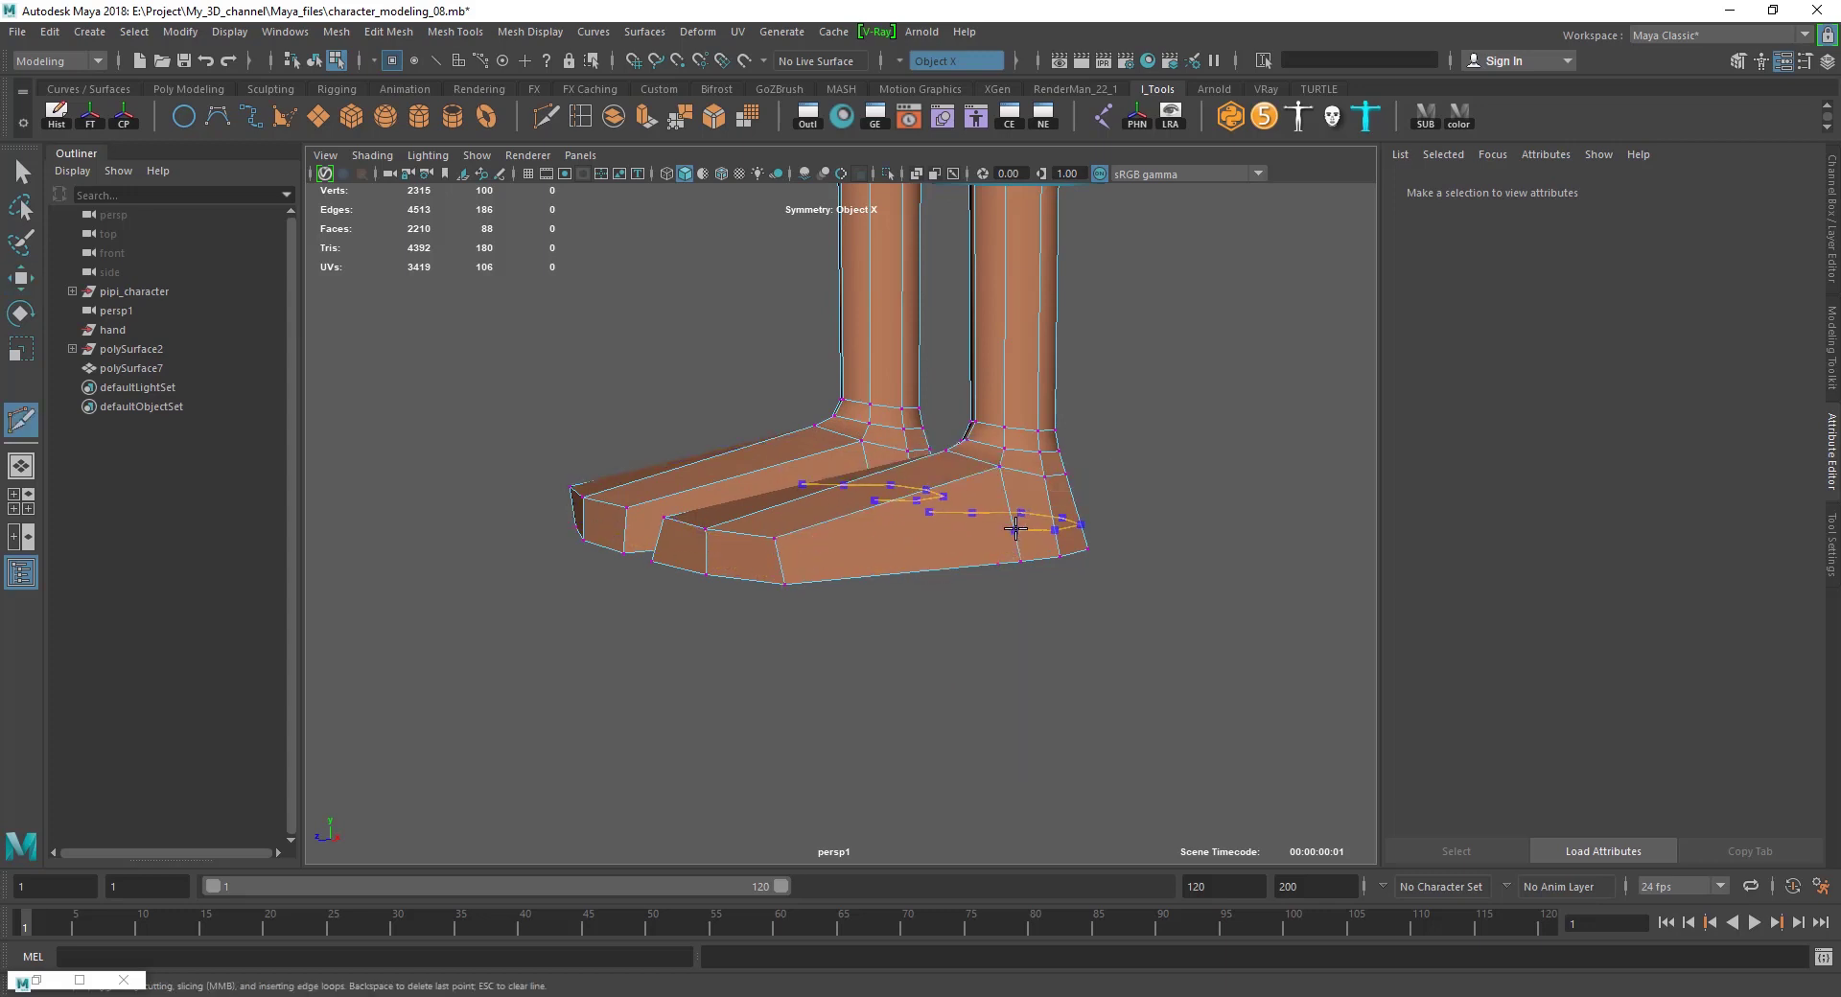
Connect vertex pairs on the sides of both feet with new edges.
key("w")
scroll(957, 596, "up", 2)
left_click(764, 568)
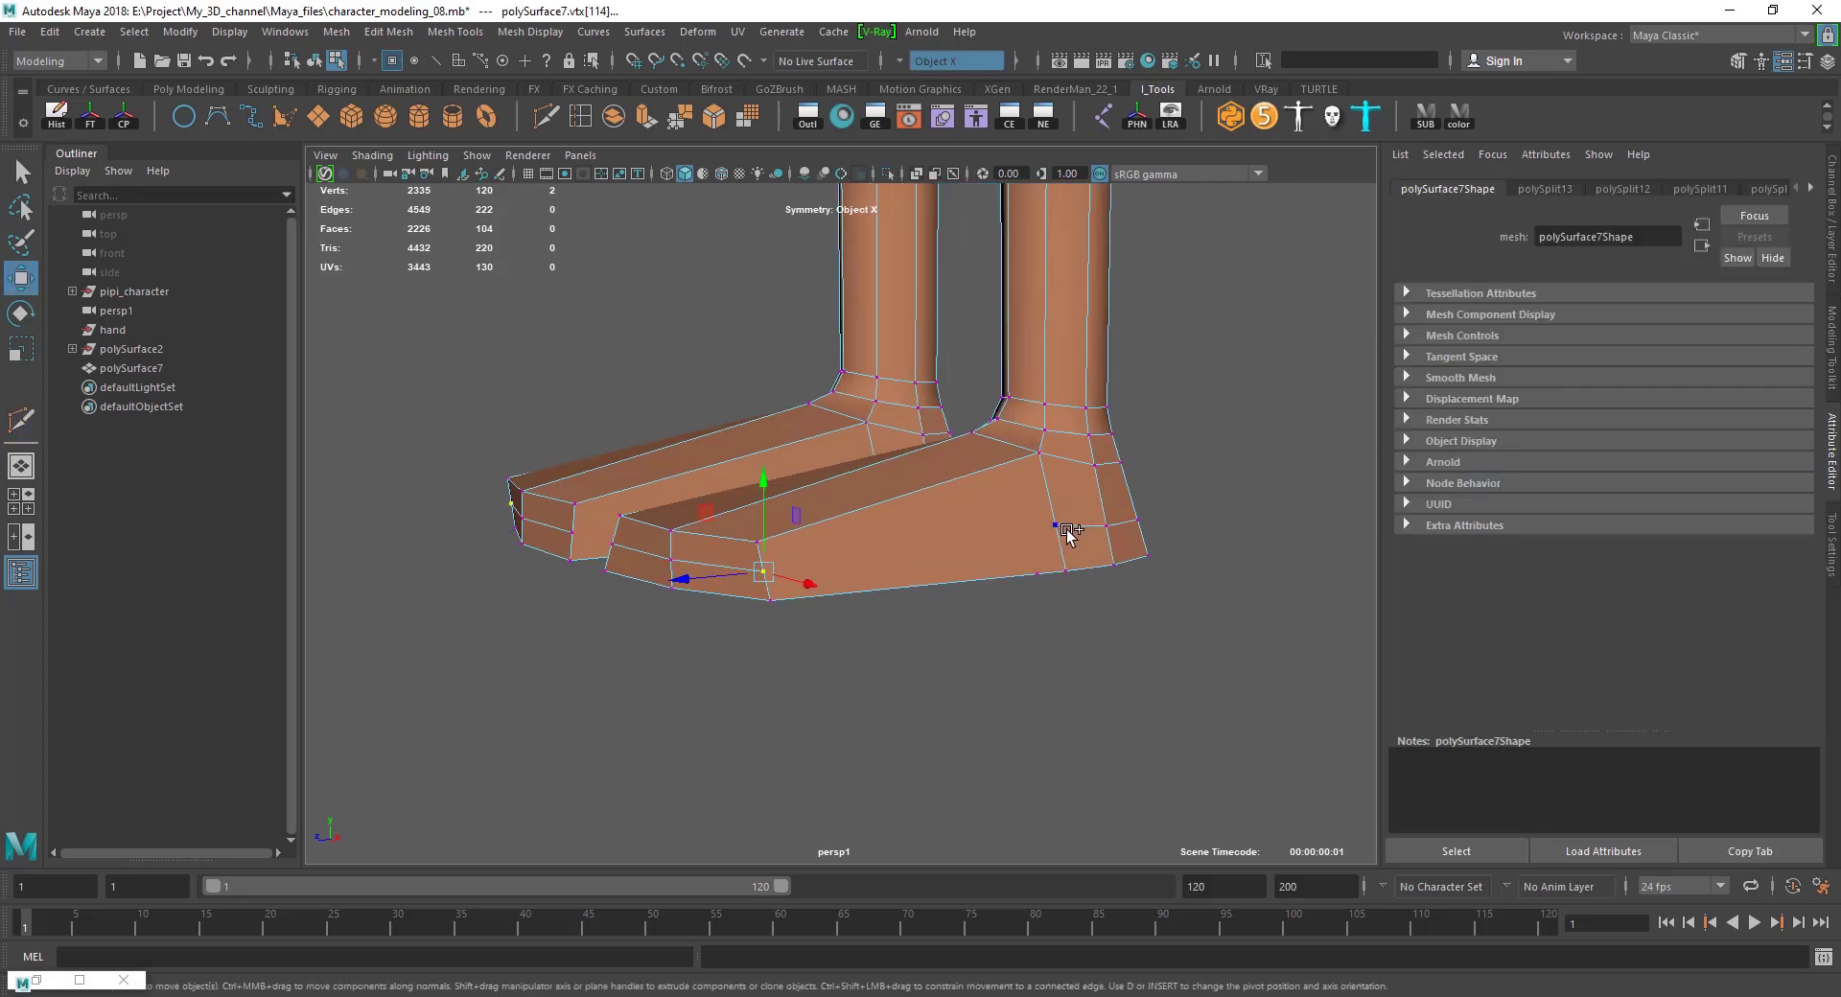
left_click(1056, 525, "shift")
right_click(1217, 400, "shift")
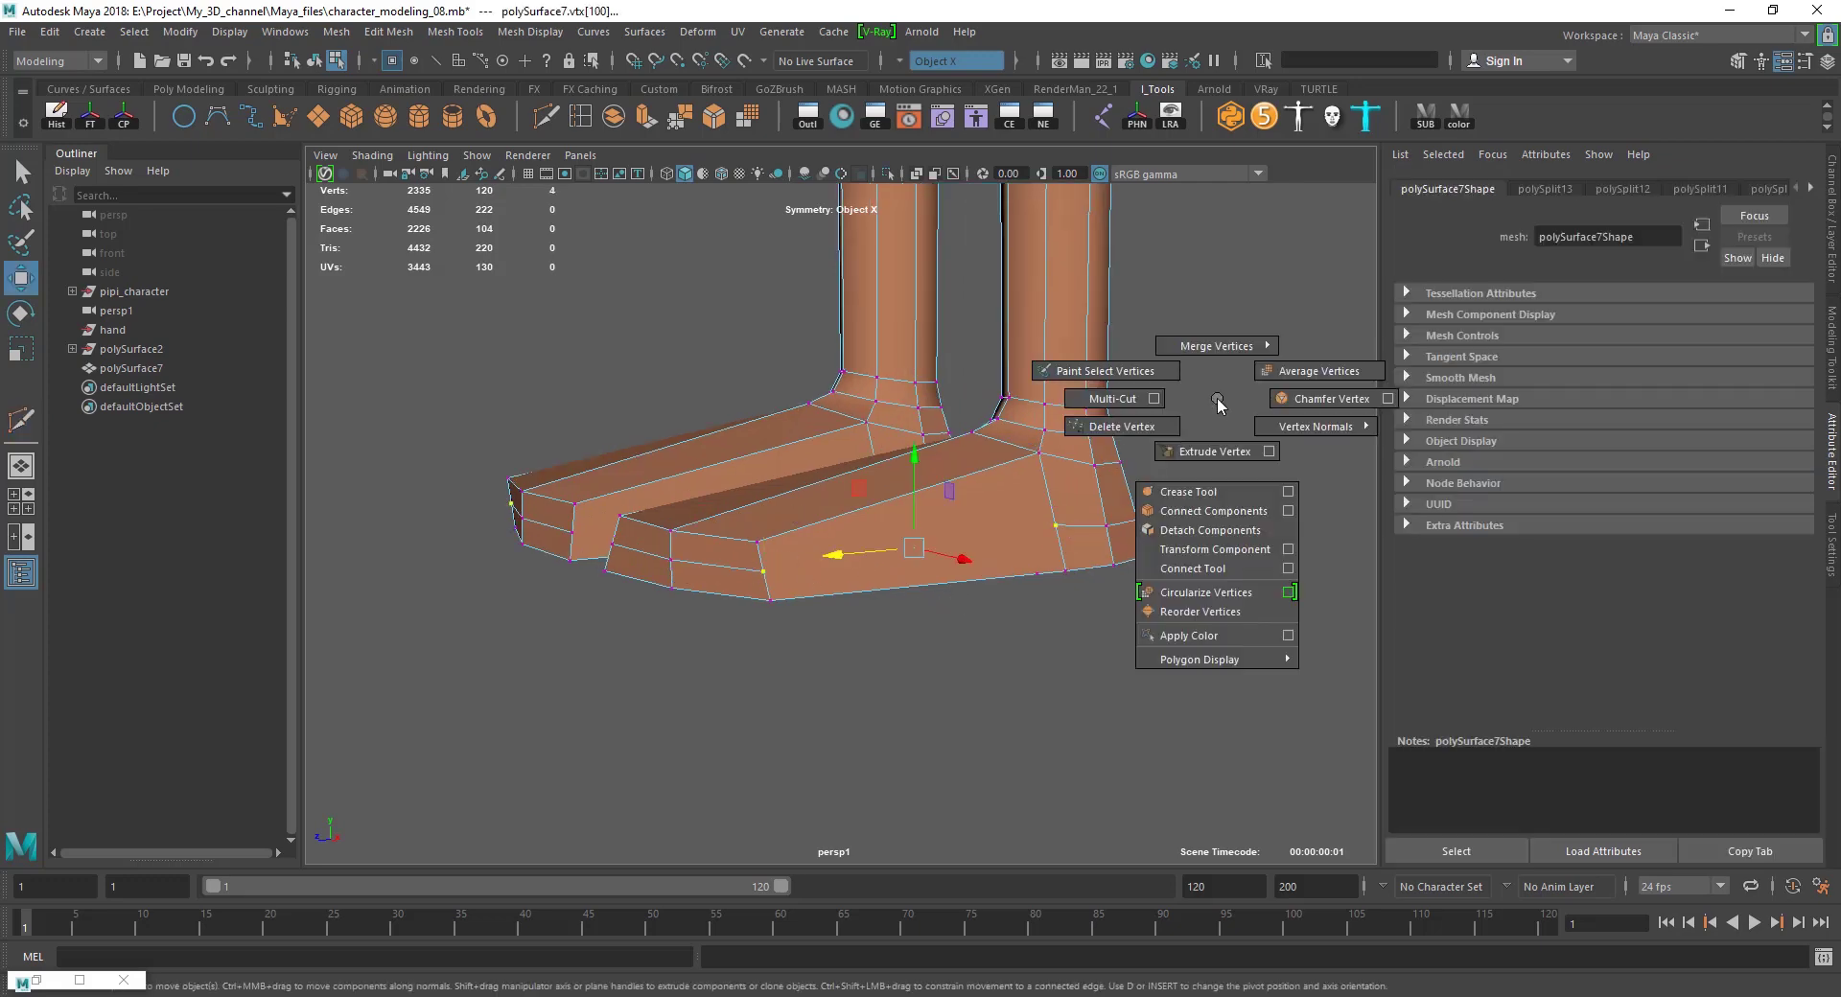
left_click(1193, 511)
scroll(1193, 511, "down", 3)
mouse_move(1193, 508)
left_mouse_down("alt")
mouse_move(912, 571)
mouse_move(868, 529)
left_mouse_up("alt")
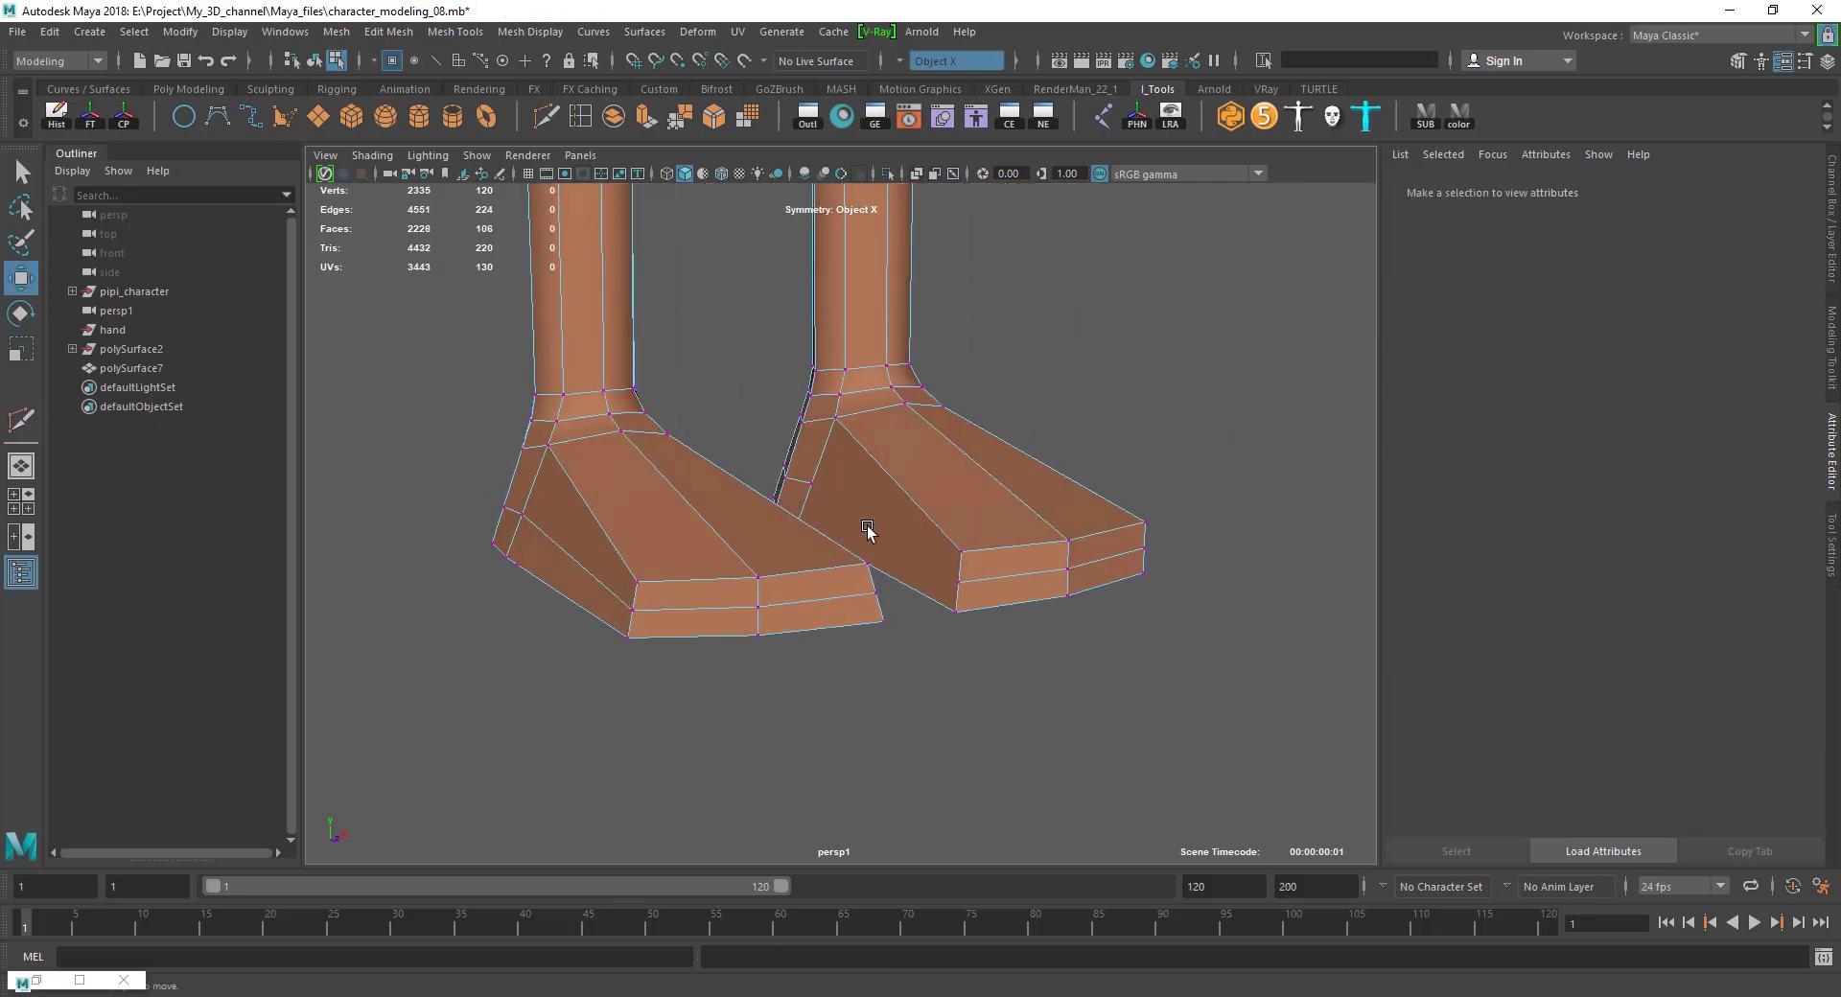
left_click(941, 576, "shift")
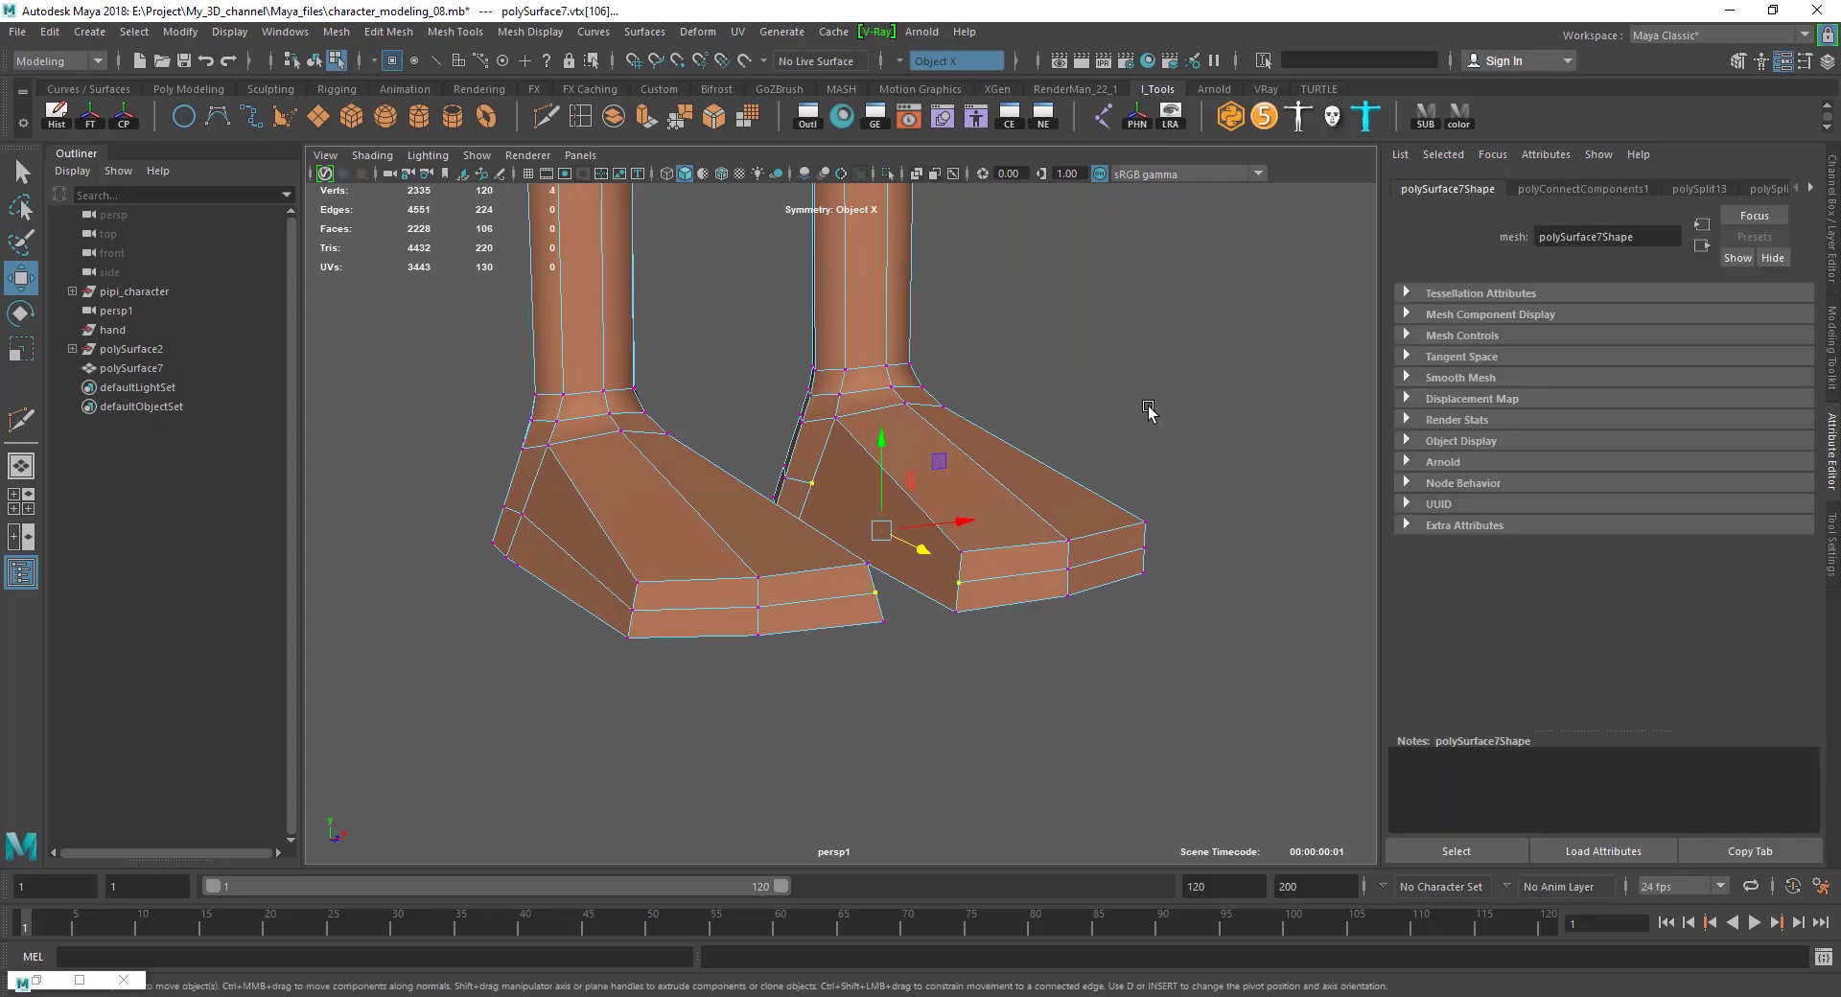
right_click_drag(1147, 409, 1055, 476, "shift")
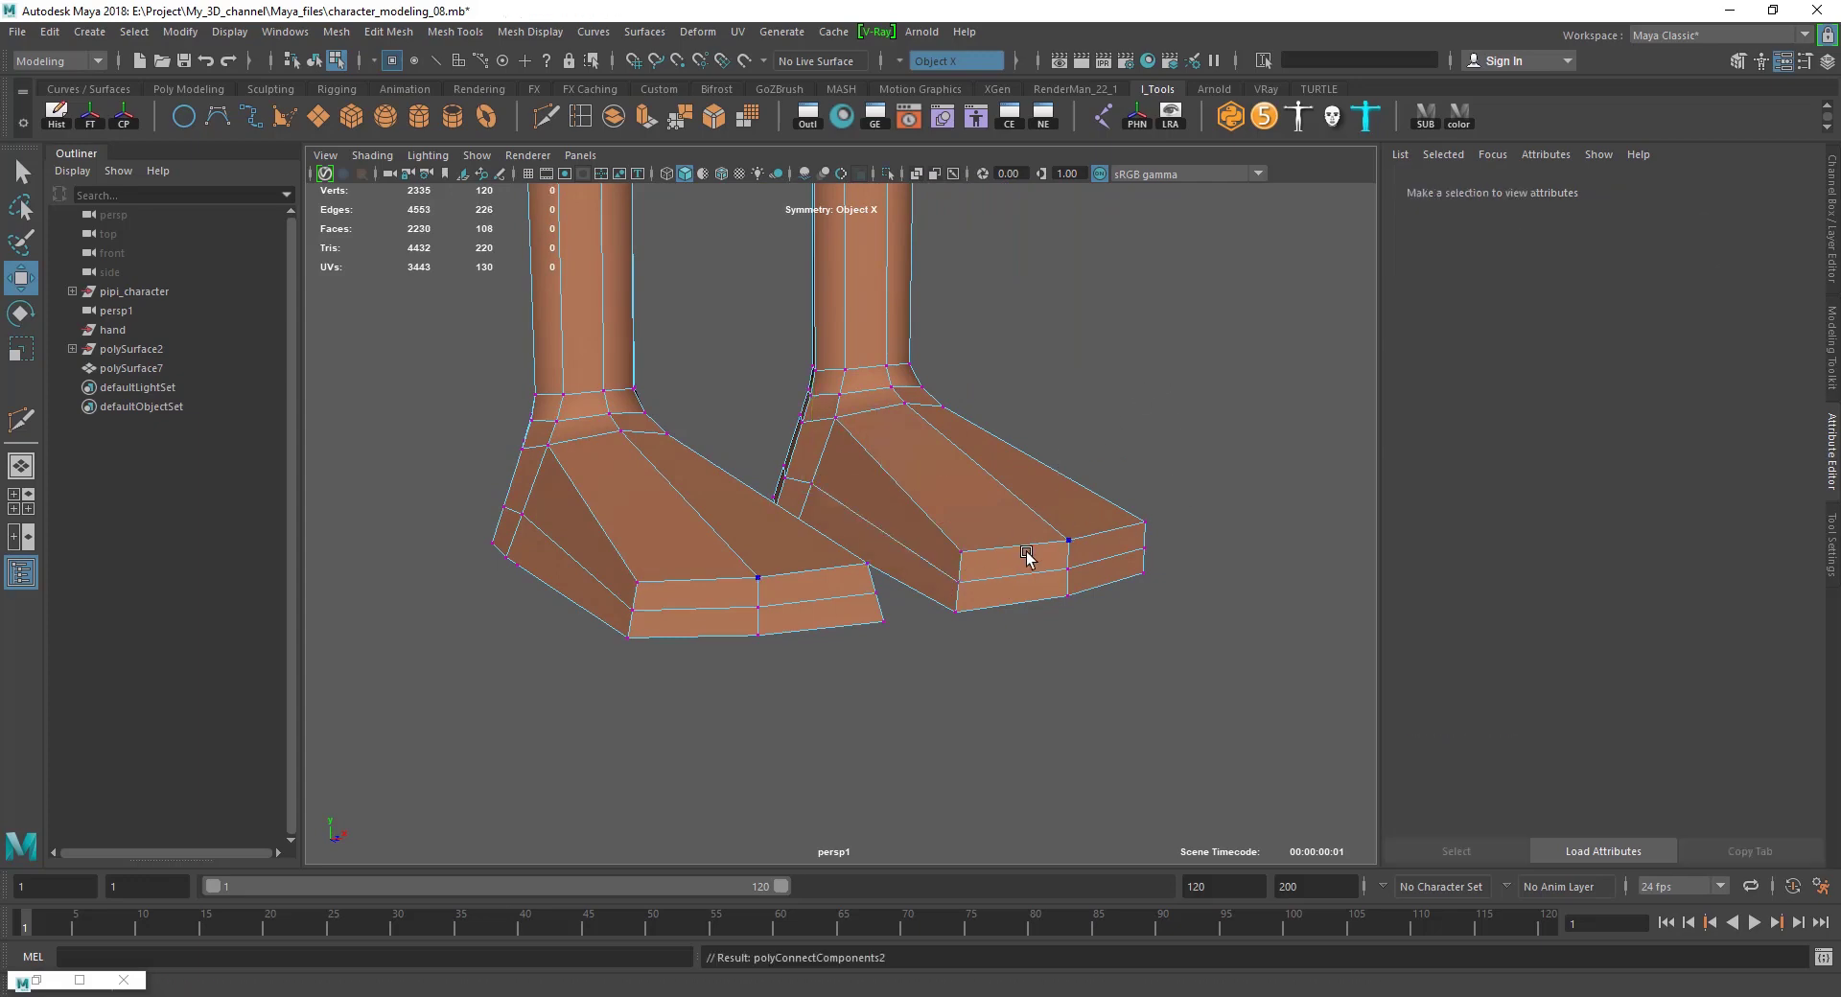
Slide the edge loop running across both soles sideways.
mouse_move(1026, 554)
left_mouse_down("alt")
mouse_move(1019, 588)
mouse_move(958, 497)
mouse_move(789, 527)
mouse_move(949, 515)
left_mouse_up("alt")
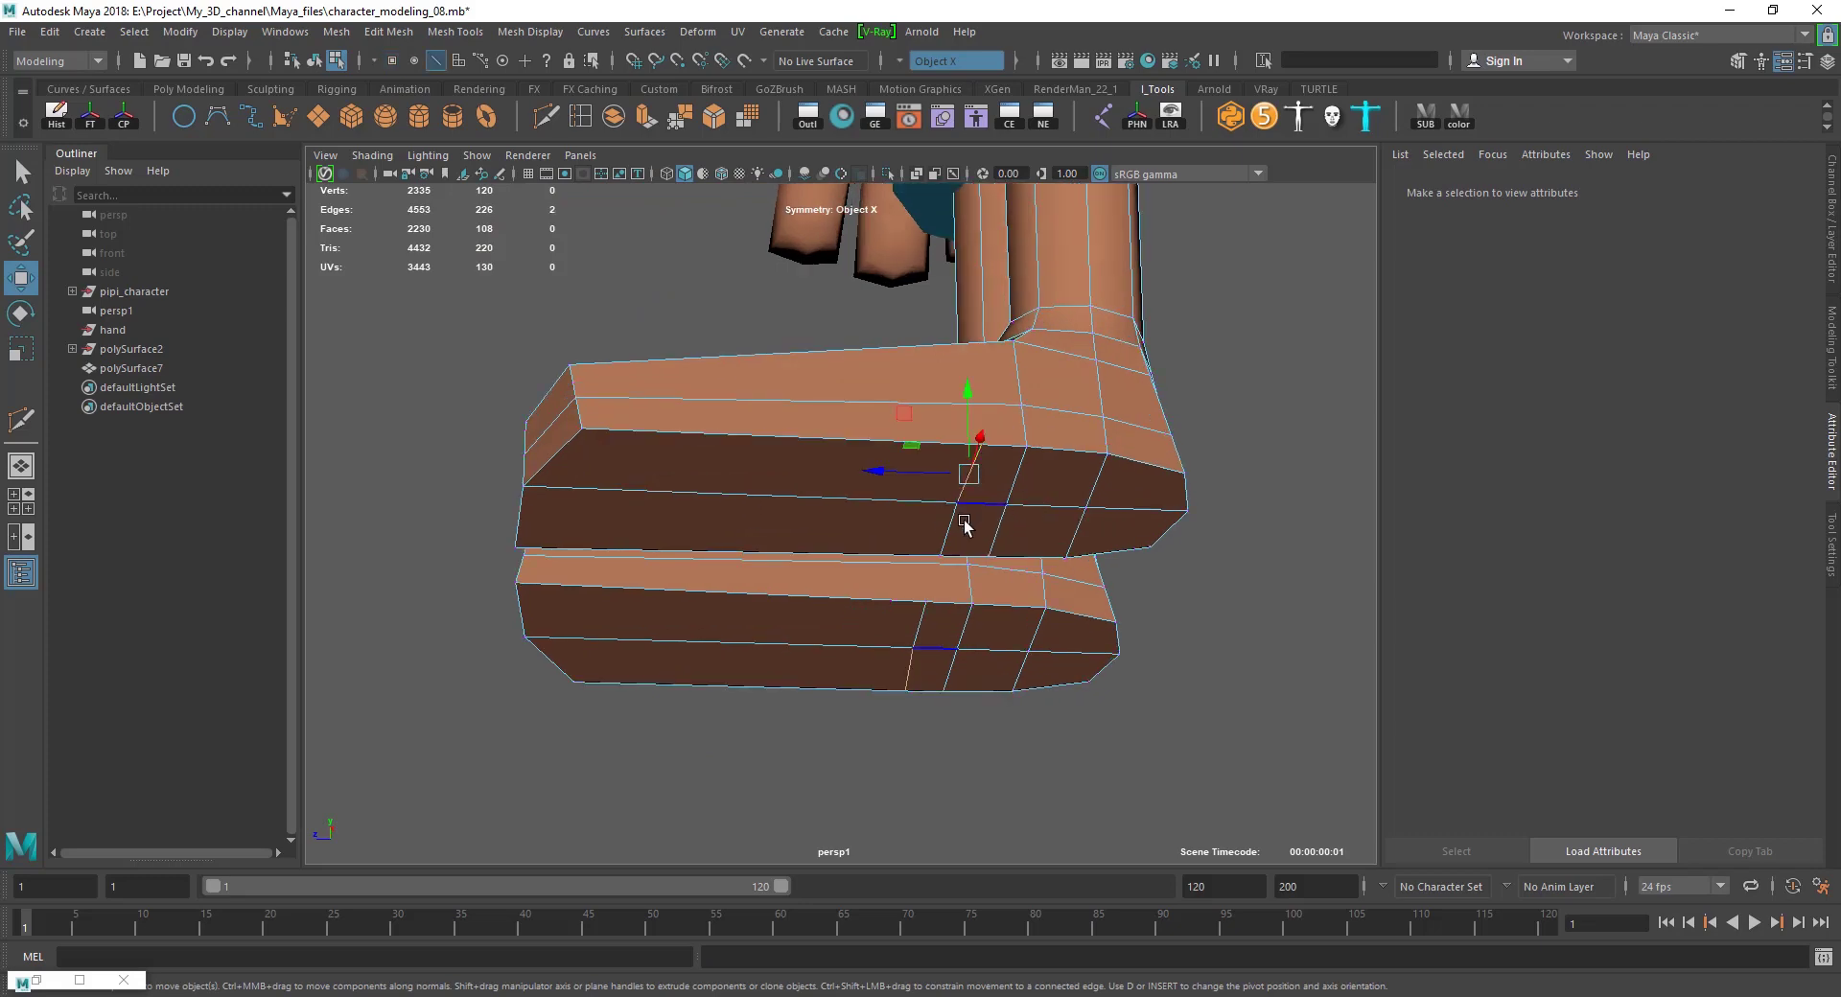
double_click(964, 520)
middle_click_drag(963, 520, 875, 502, "shift")
Cut a new edge into the side of the foot with Multi-Cut.
mouse_move(818, 503)
left_mouse_down("alt")
mouse_move(1015, 595)
mouse_move(922, 597)
left_mouse_up("alt")
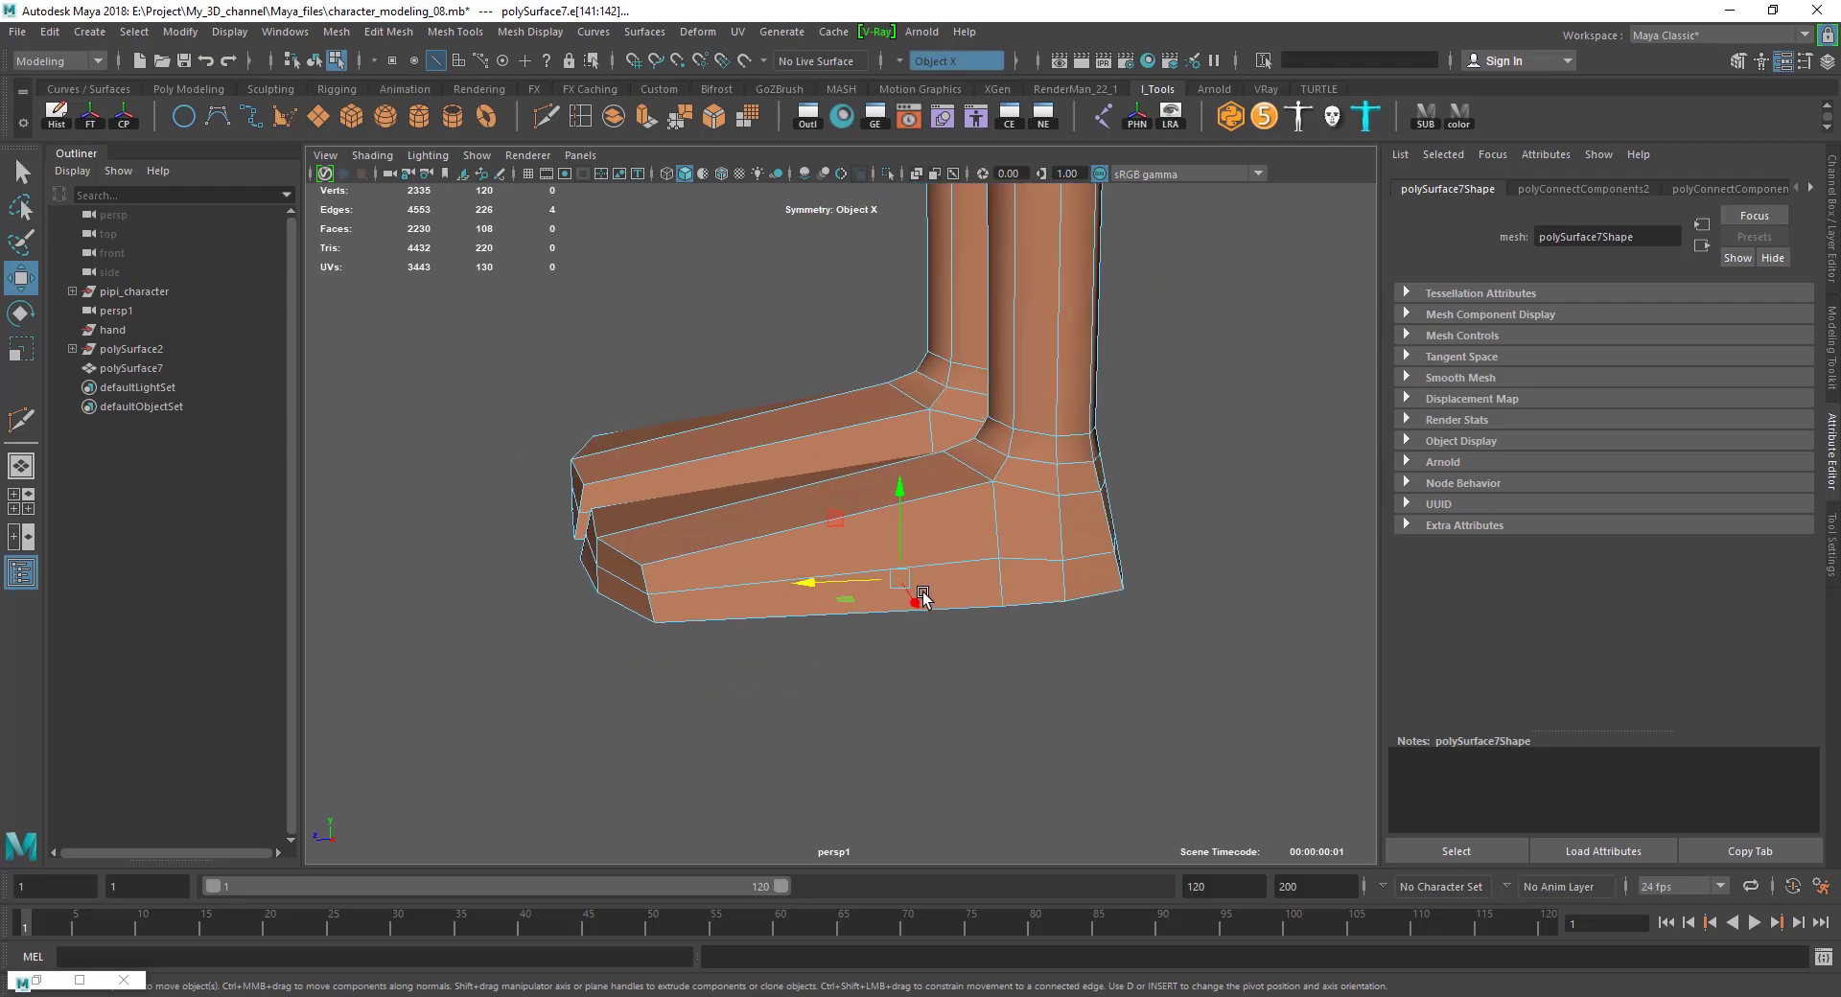
right_click_drag(911, 537, 887, 513, "shift")
left_click(999, 557)
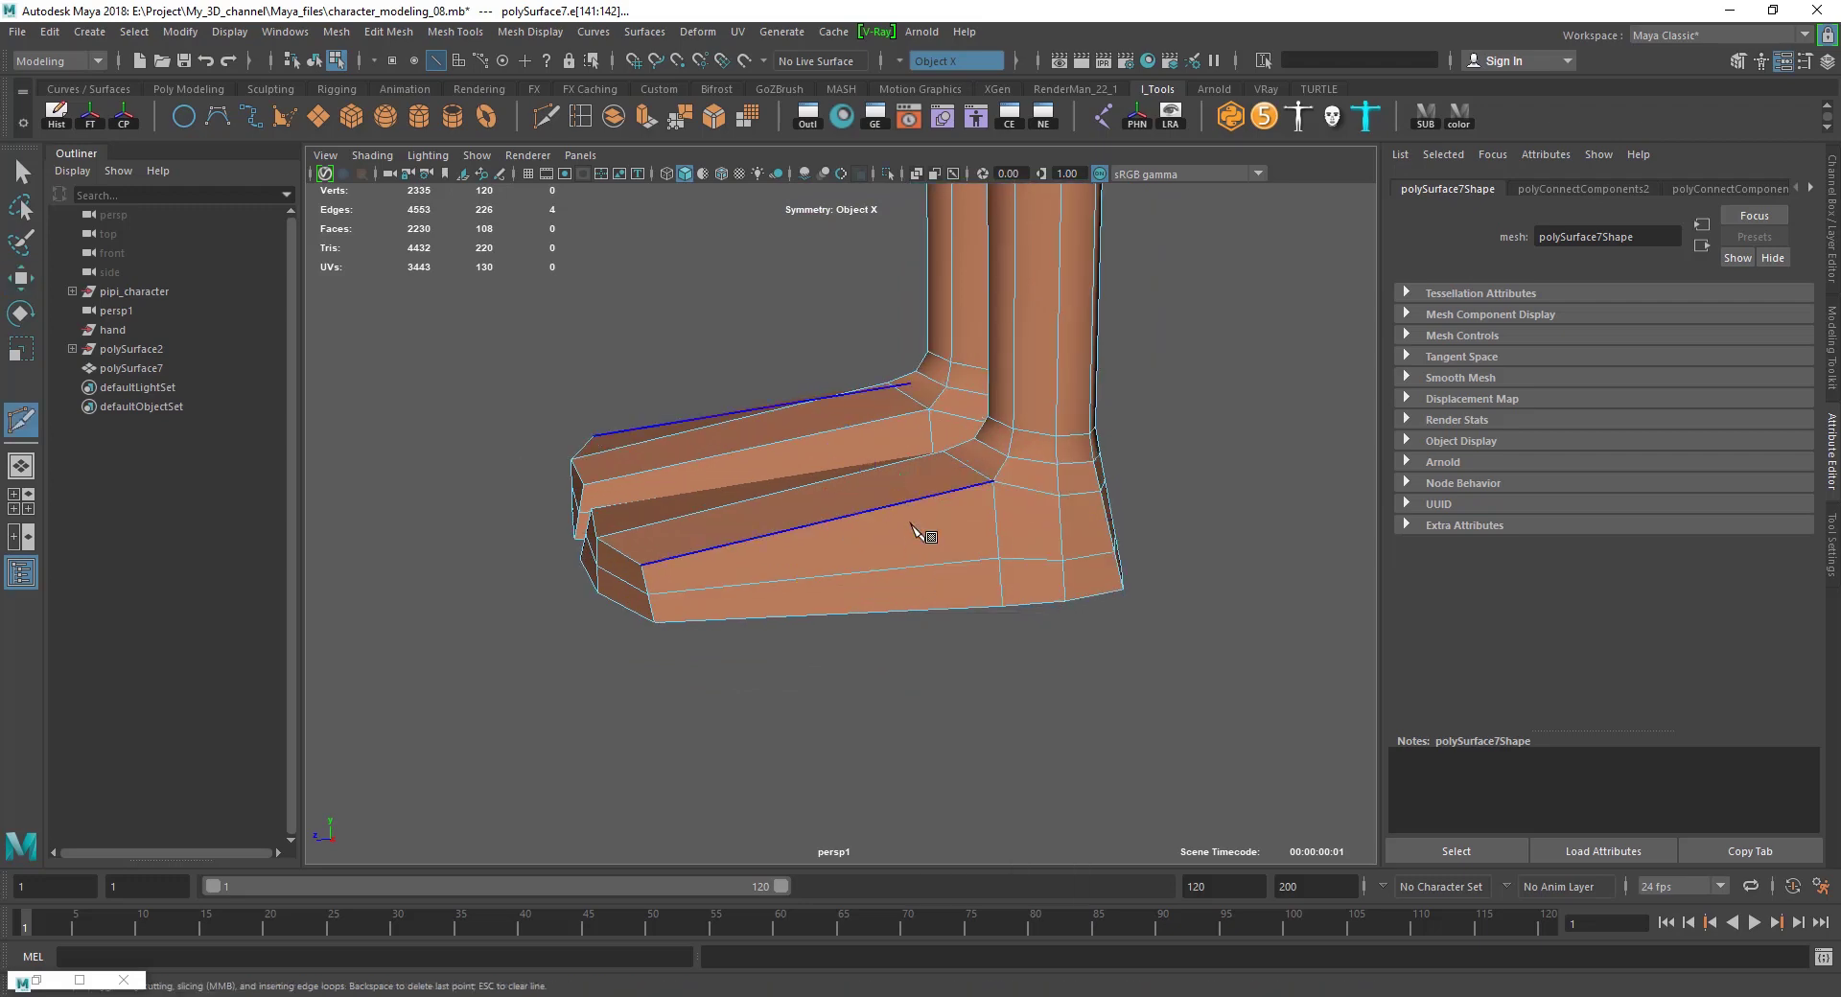
left_click_drag(911, 523, 849, 456, "alt")
key("w")
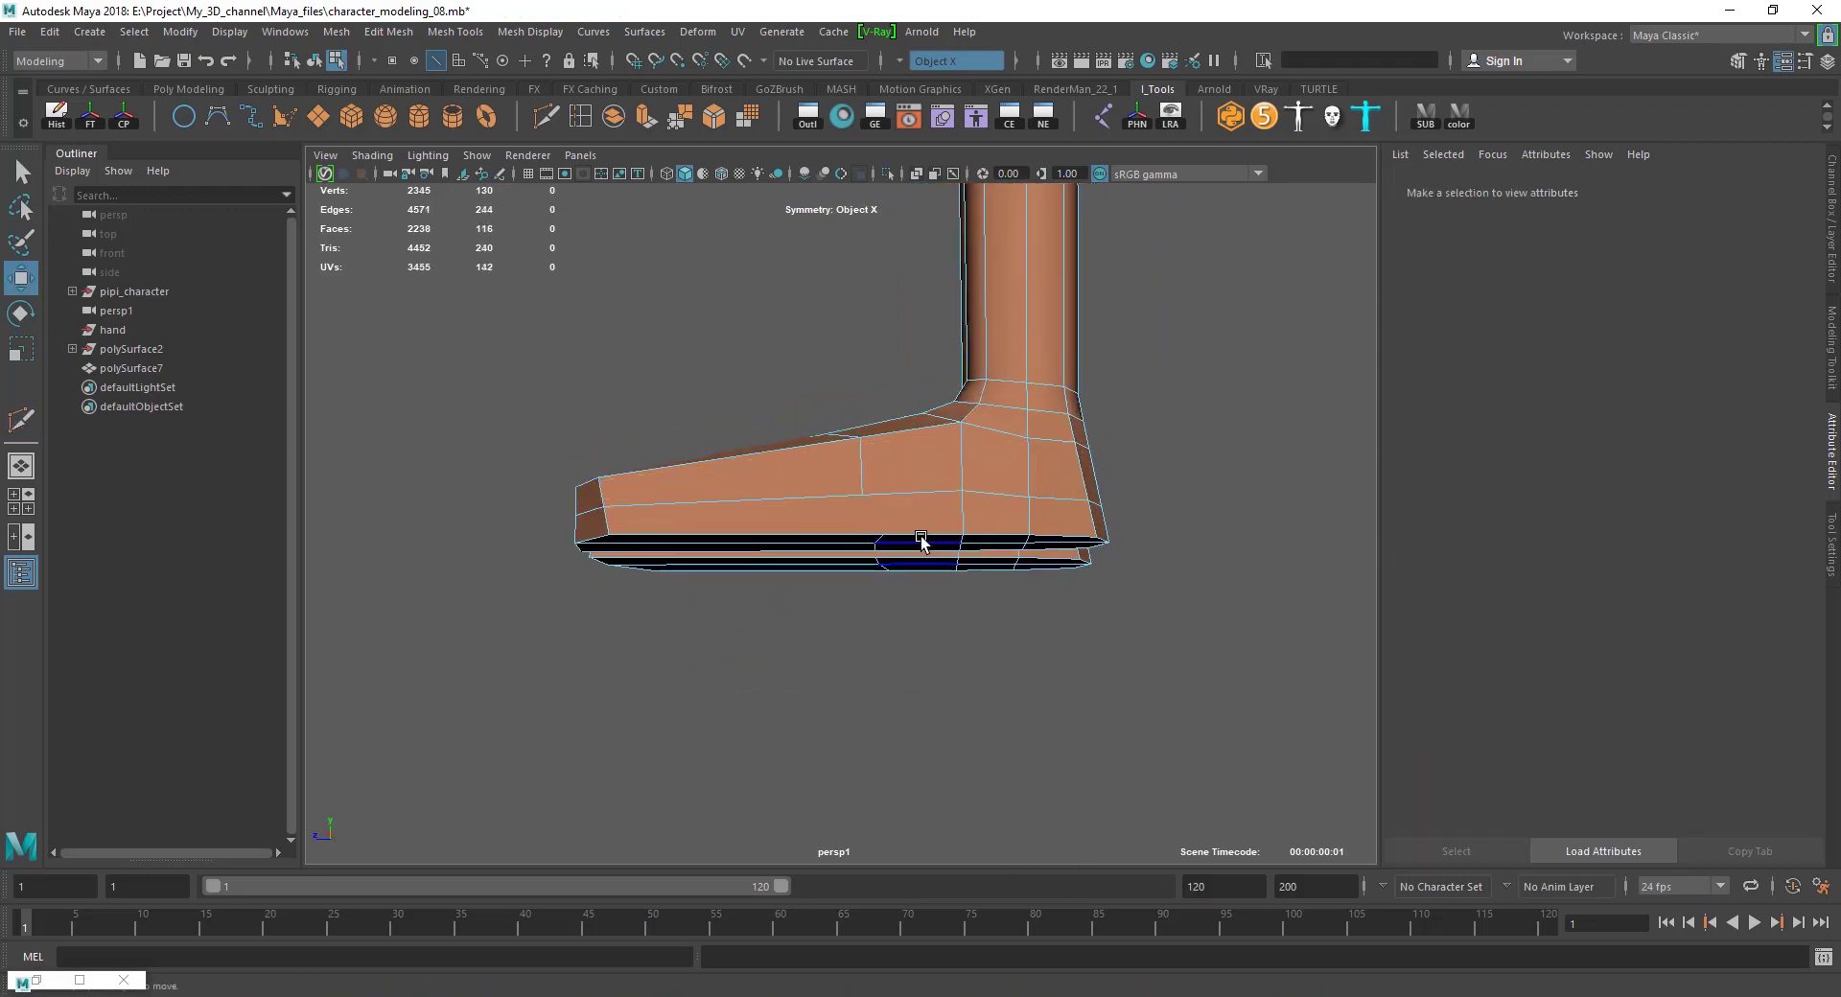
Connect sole vertices with new edges, repeating the connect with G.
scroll(944, 528, "up", 5)
left_click(869, 357)
right_click_drag(1029, 333, 1020, 509, "shift")
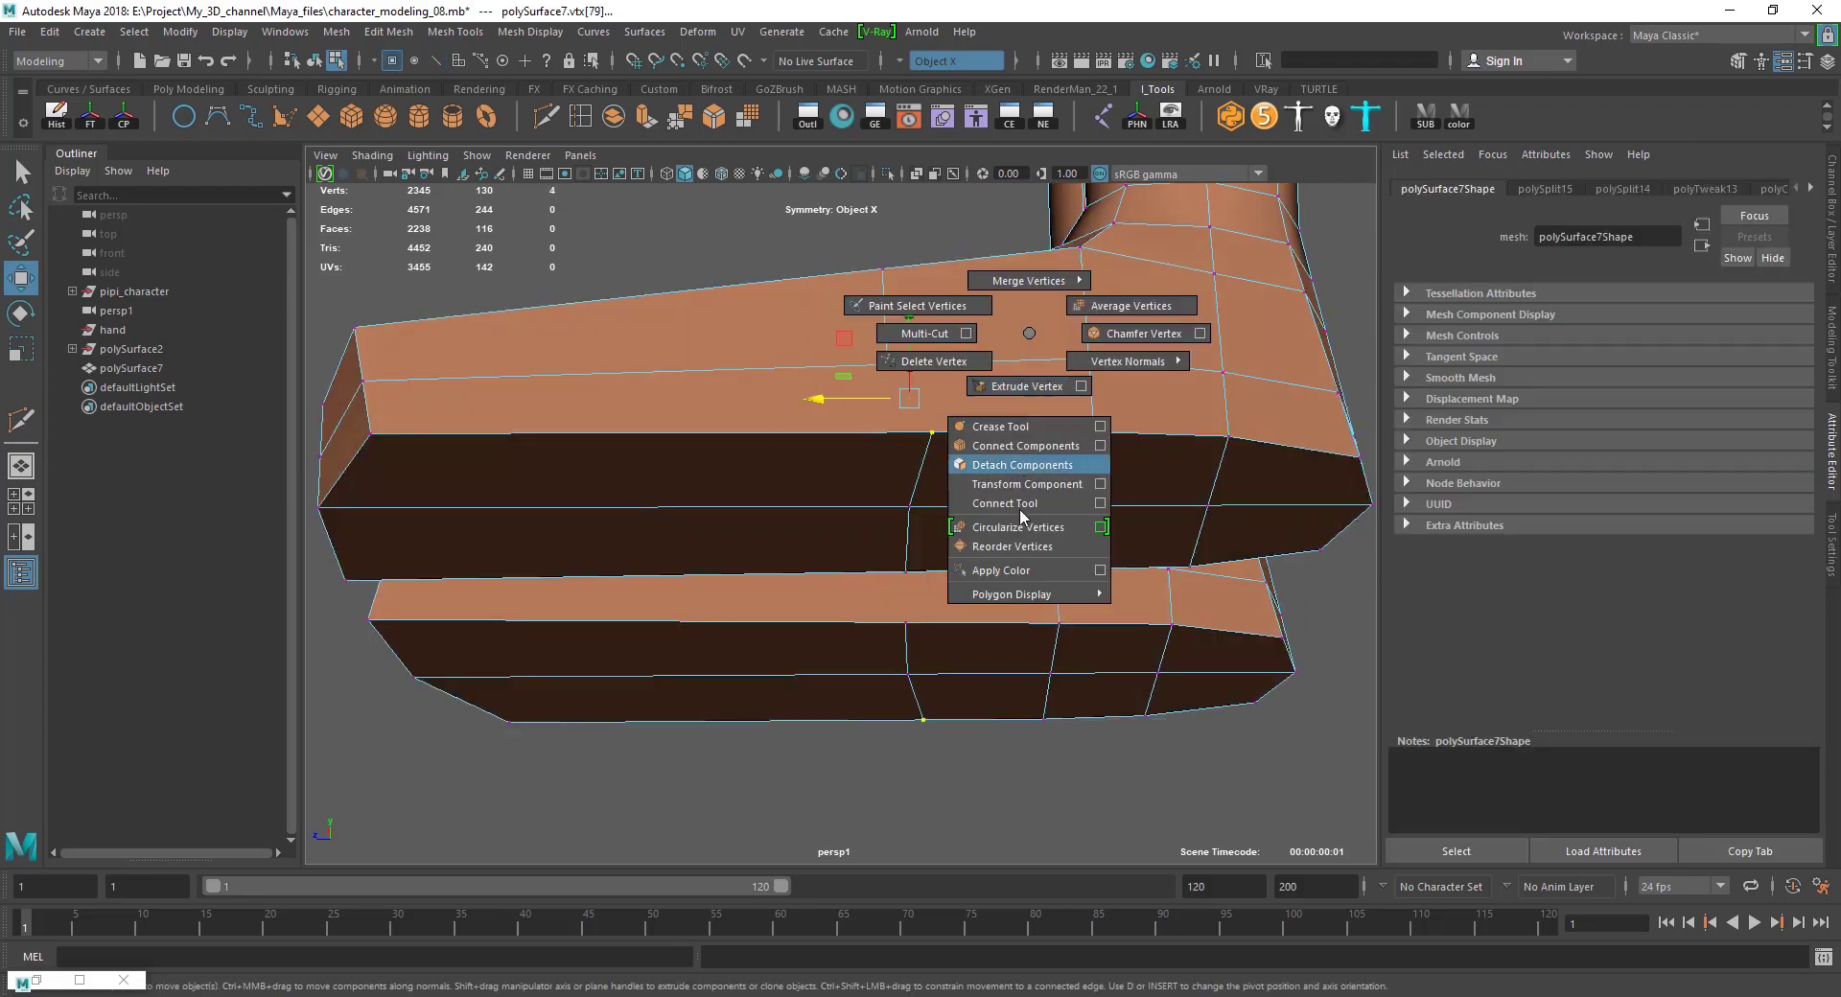
left_click(1018, 445)
left_click_drag(904, 525, 1248, 521, "alt")
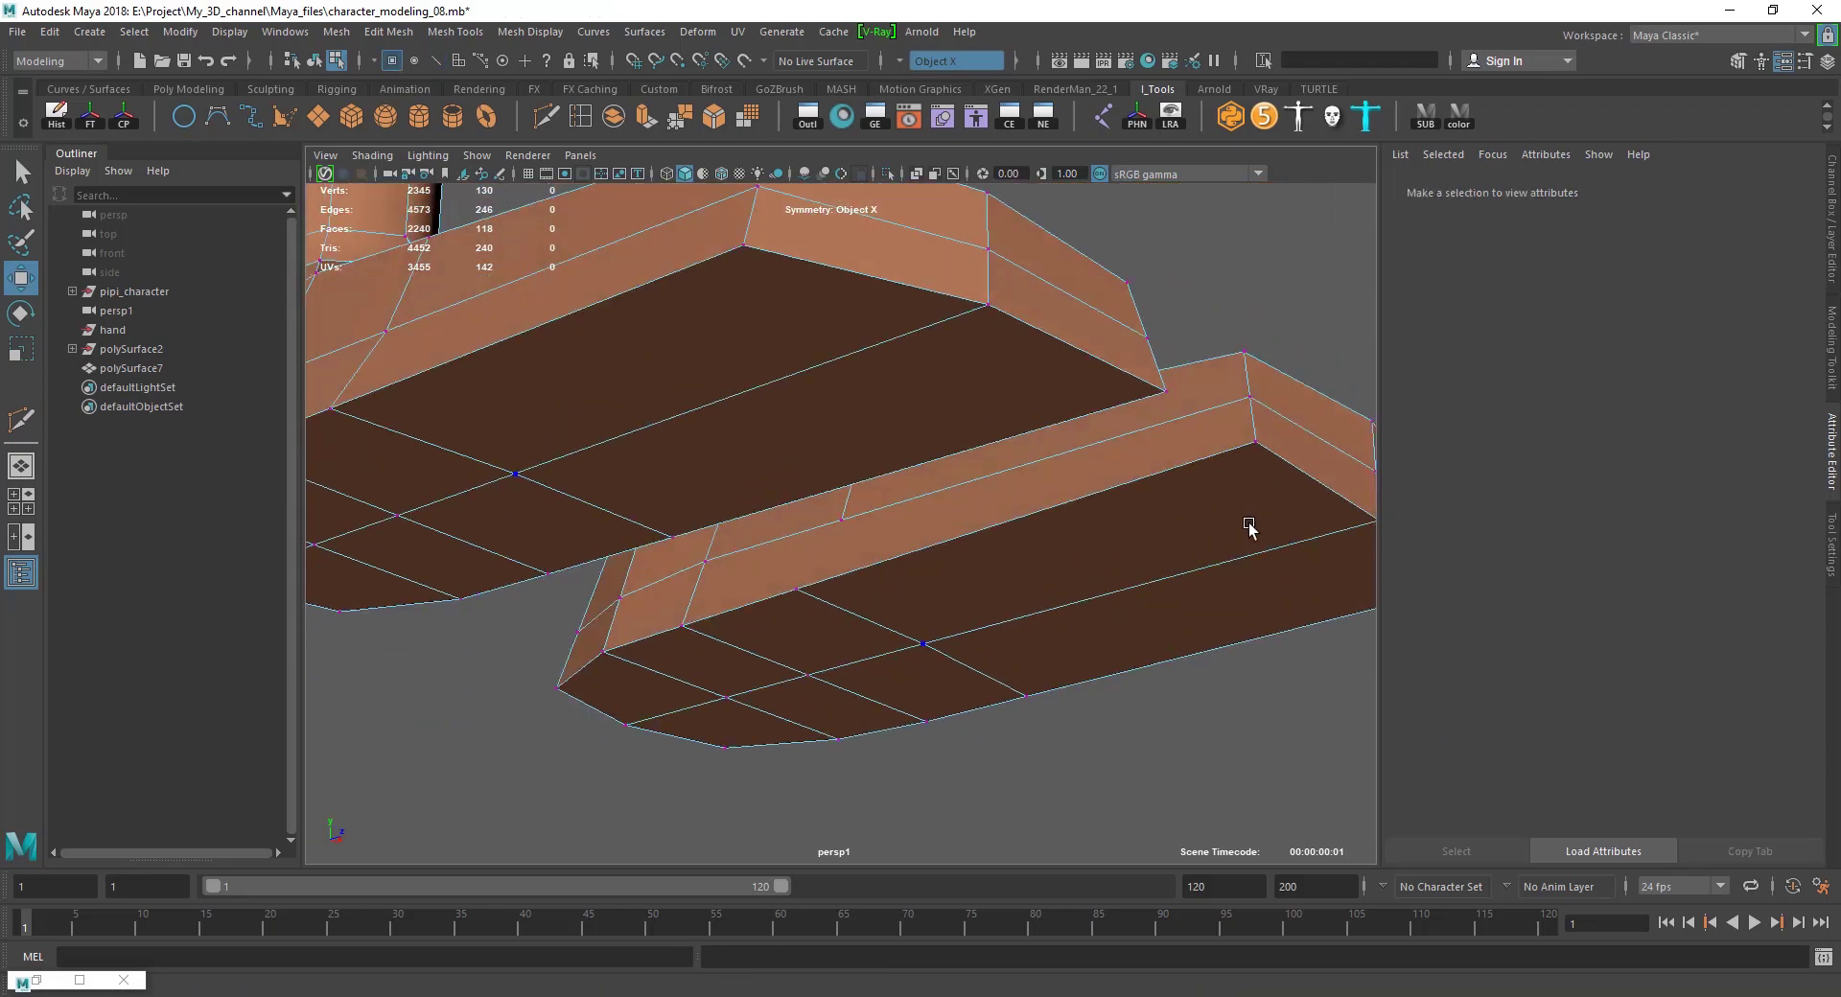
left_click(825, 579)
key("g")
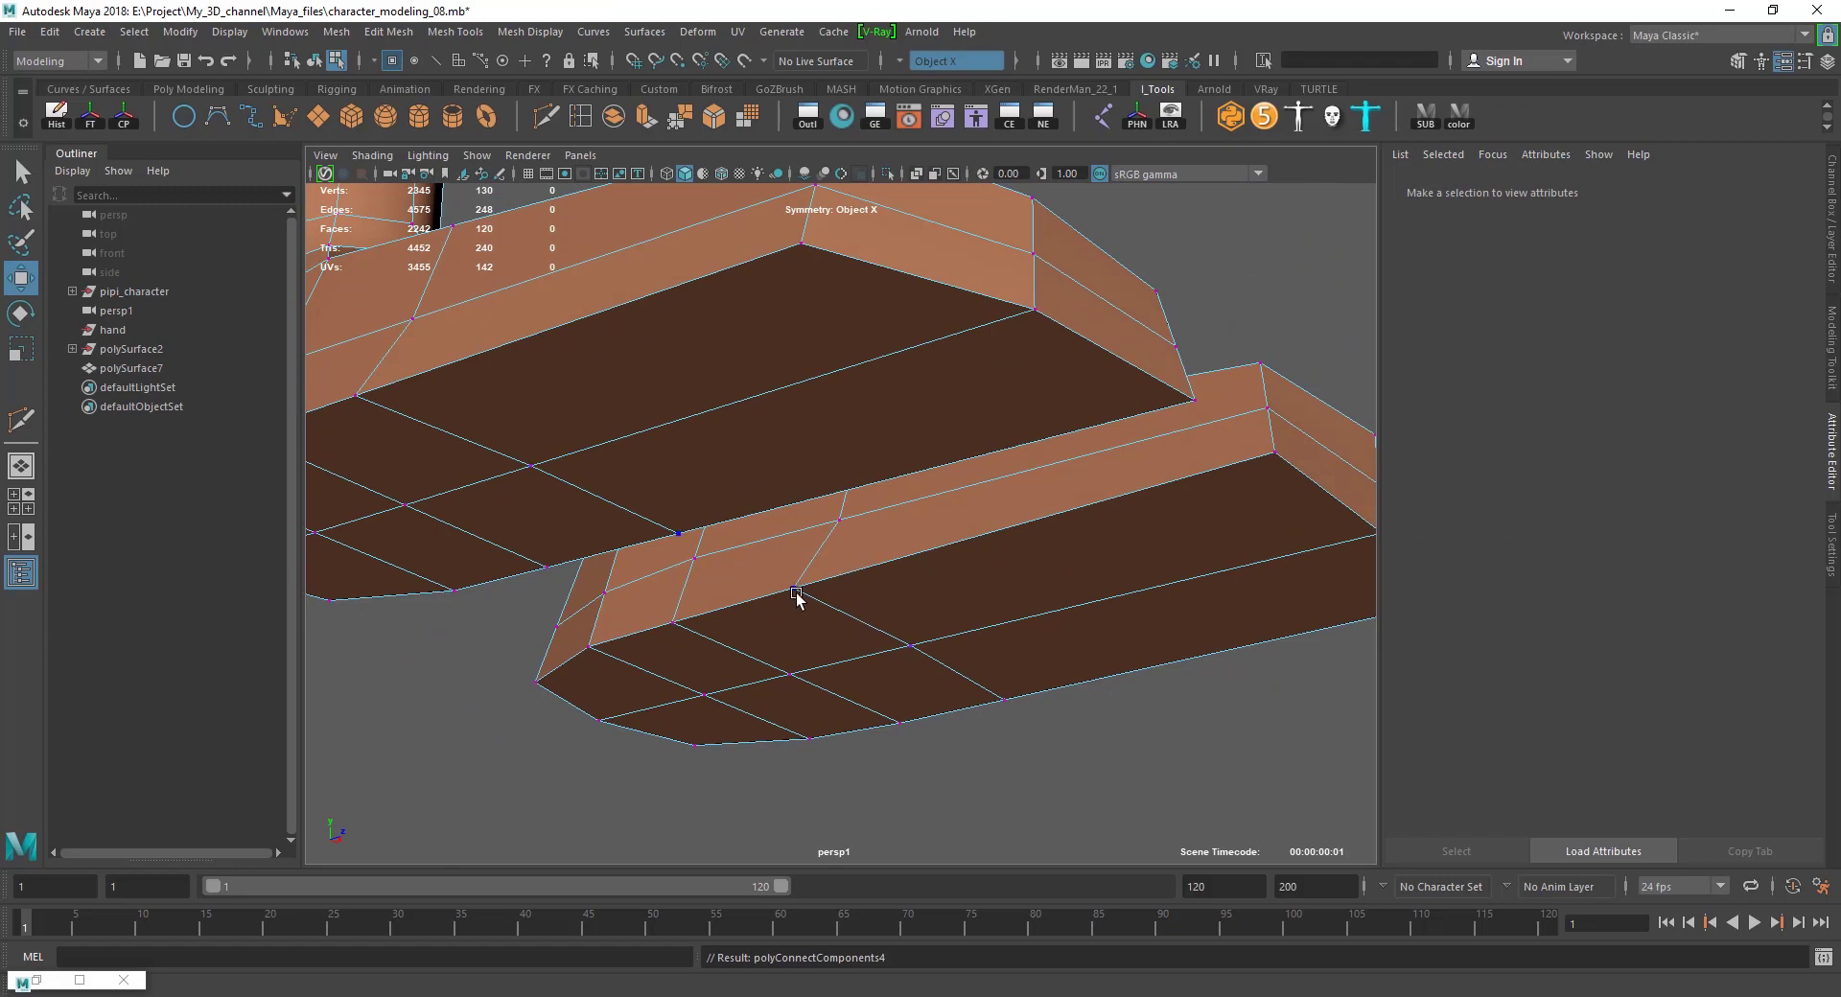
mouse_move(810, 636)
left_mouse_down("alt")
mouse_move(808, 602)
mouse_move(877, 558)
mouse_move(863, 587)
mouse_move(947, 551)
mouse_move(809, 671)
mouse_move(887, 691)
left_mouse_up("alt")
Delete the extra edges at the back of the foot.
right_click_drag(888, 690, 990, 624, "alt")
left_click_drag(991, 624, 818, 608, "alt")
right_click_drag(818, 608, 860, 594, "alt")
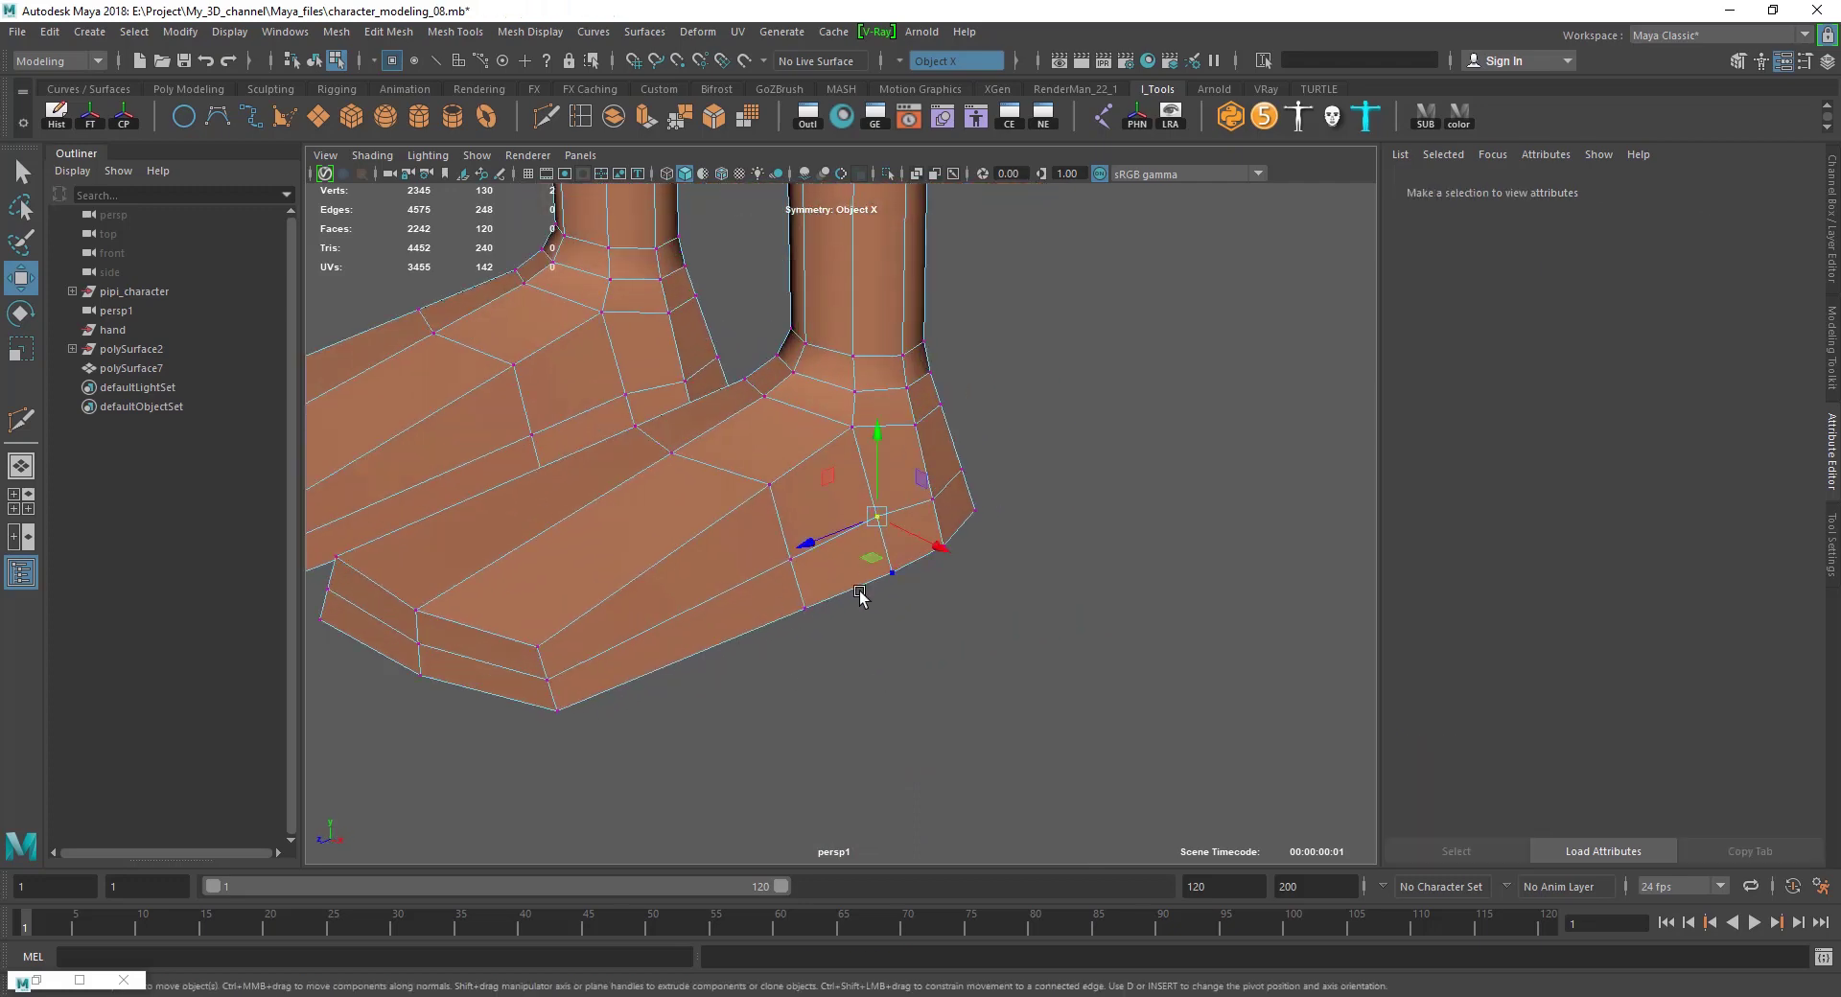
mouse_move(860, 594)
left_mouse_down("alt")
mouse_move(940, 575)
mouse_move(911, 575)
left_mouse_up("alt")
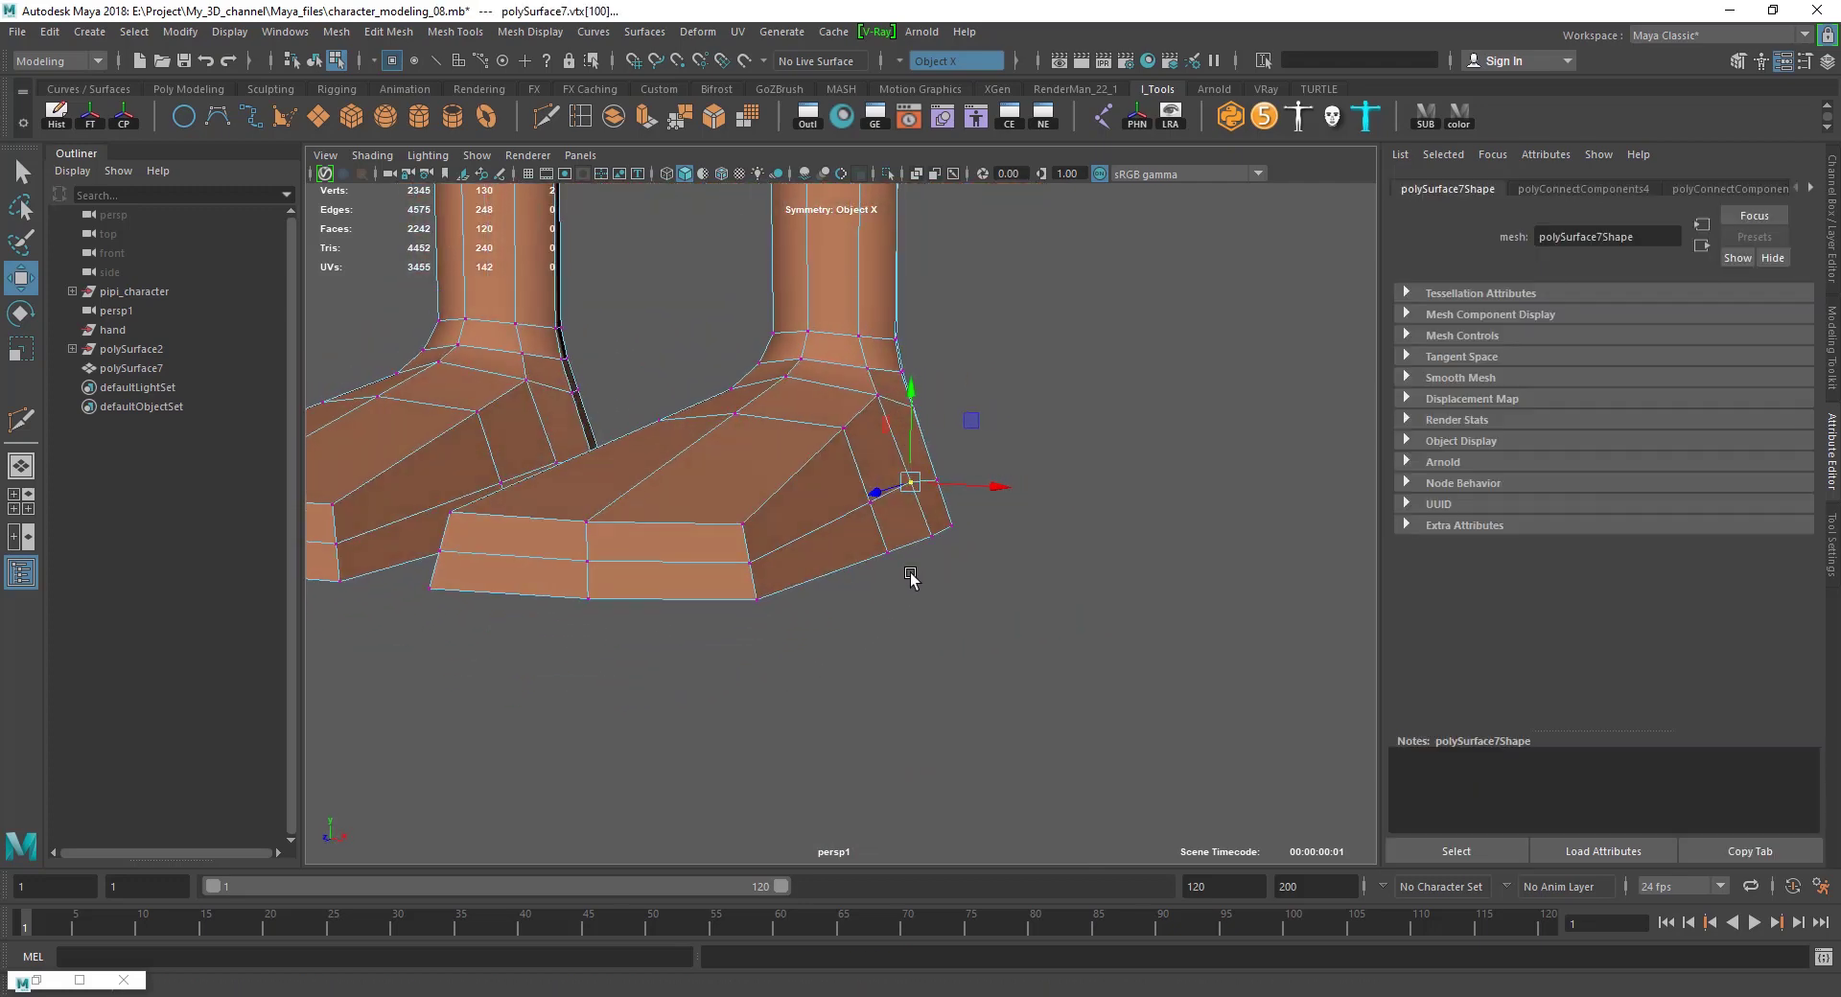
right_click_drag(1046, 426, 1056, 423, "shift")
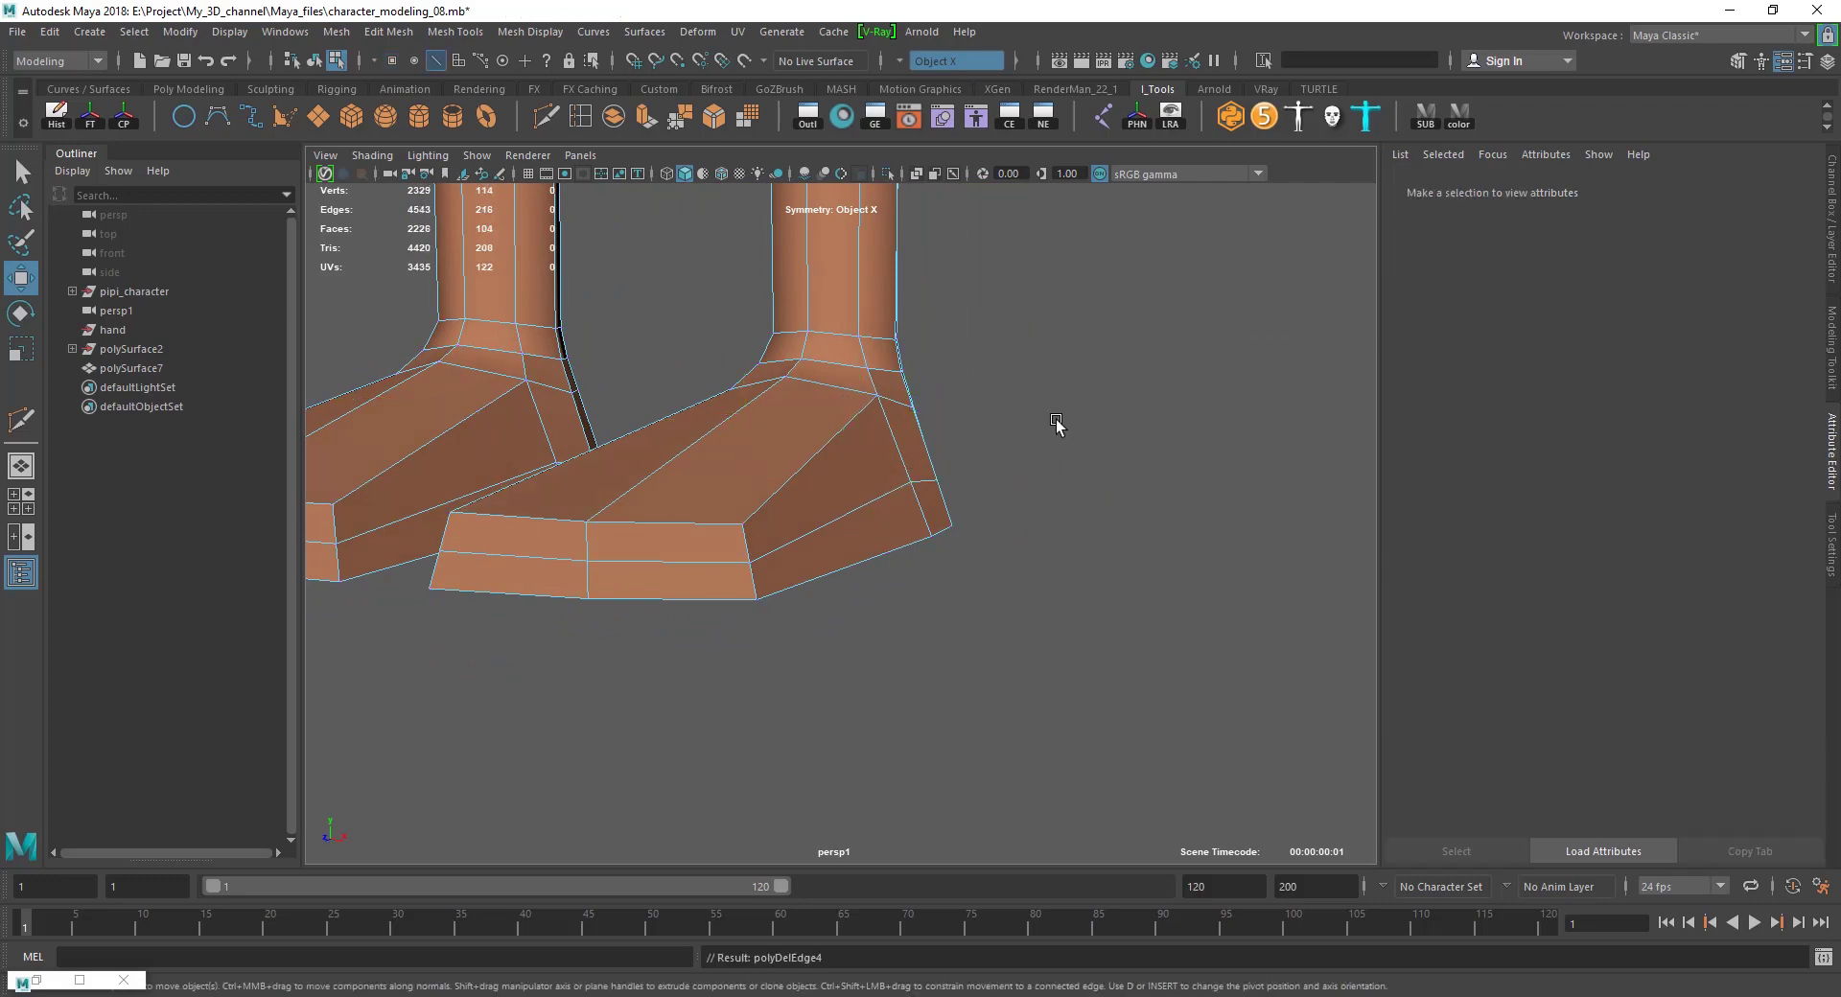
Pull the heel corner vertices outward and shift the lower ankle vertices sideways.
key("F9")
left_click(907, 484)
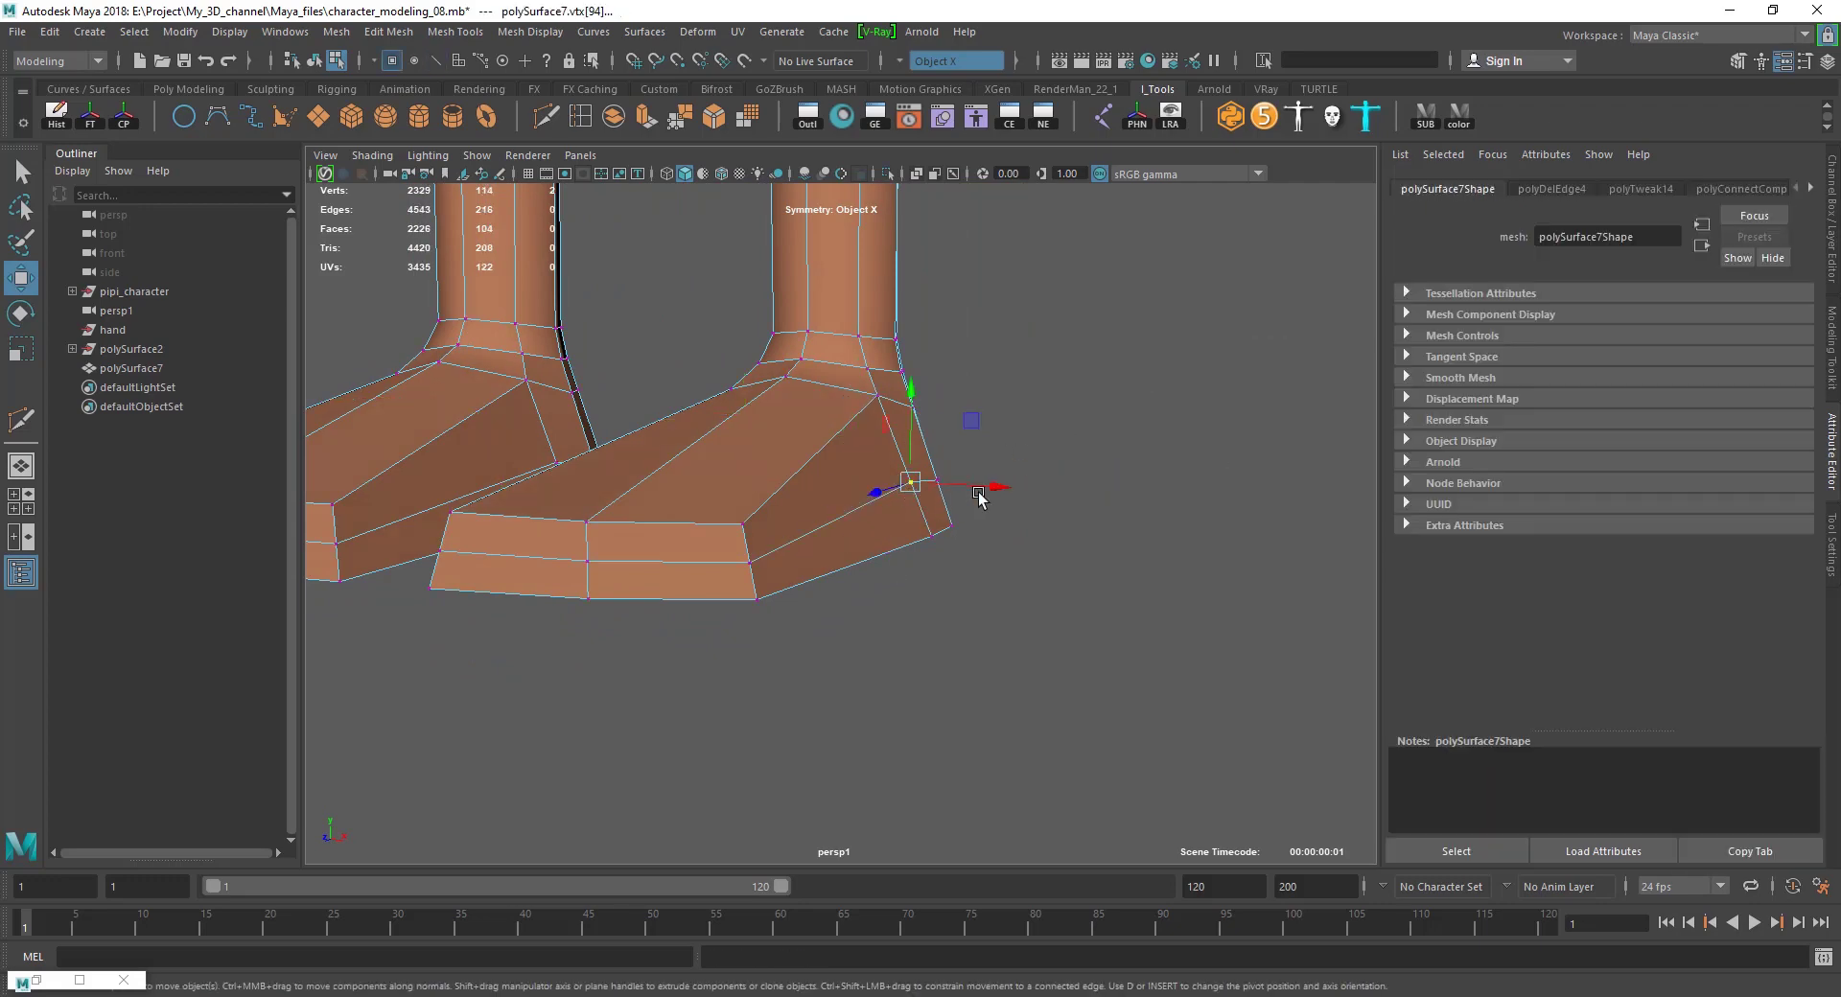
left_click_drag(908, 483, 1027, 485)
left_click(957, 508)
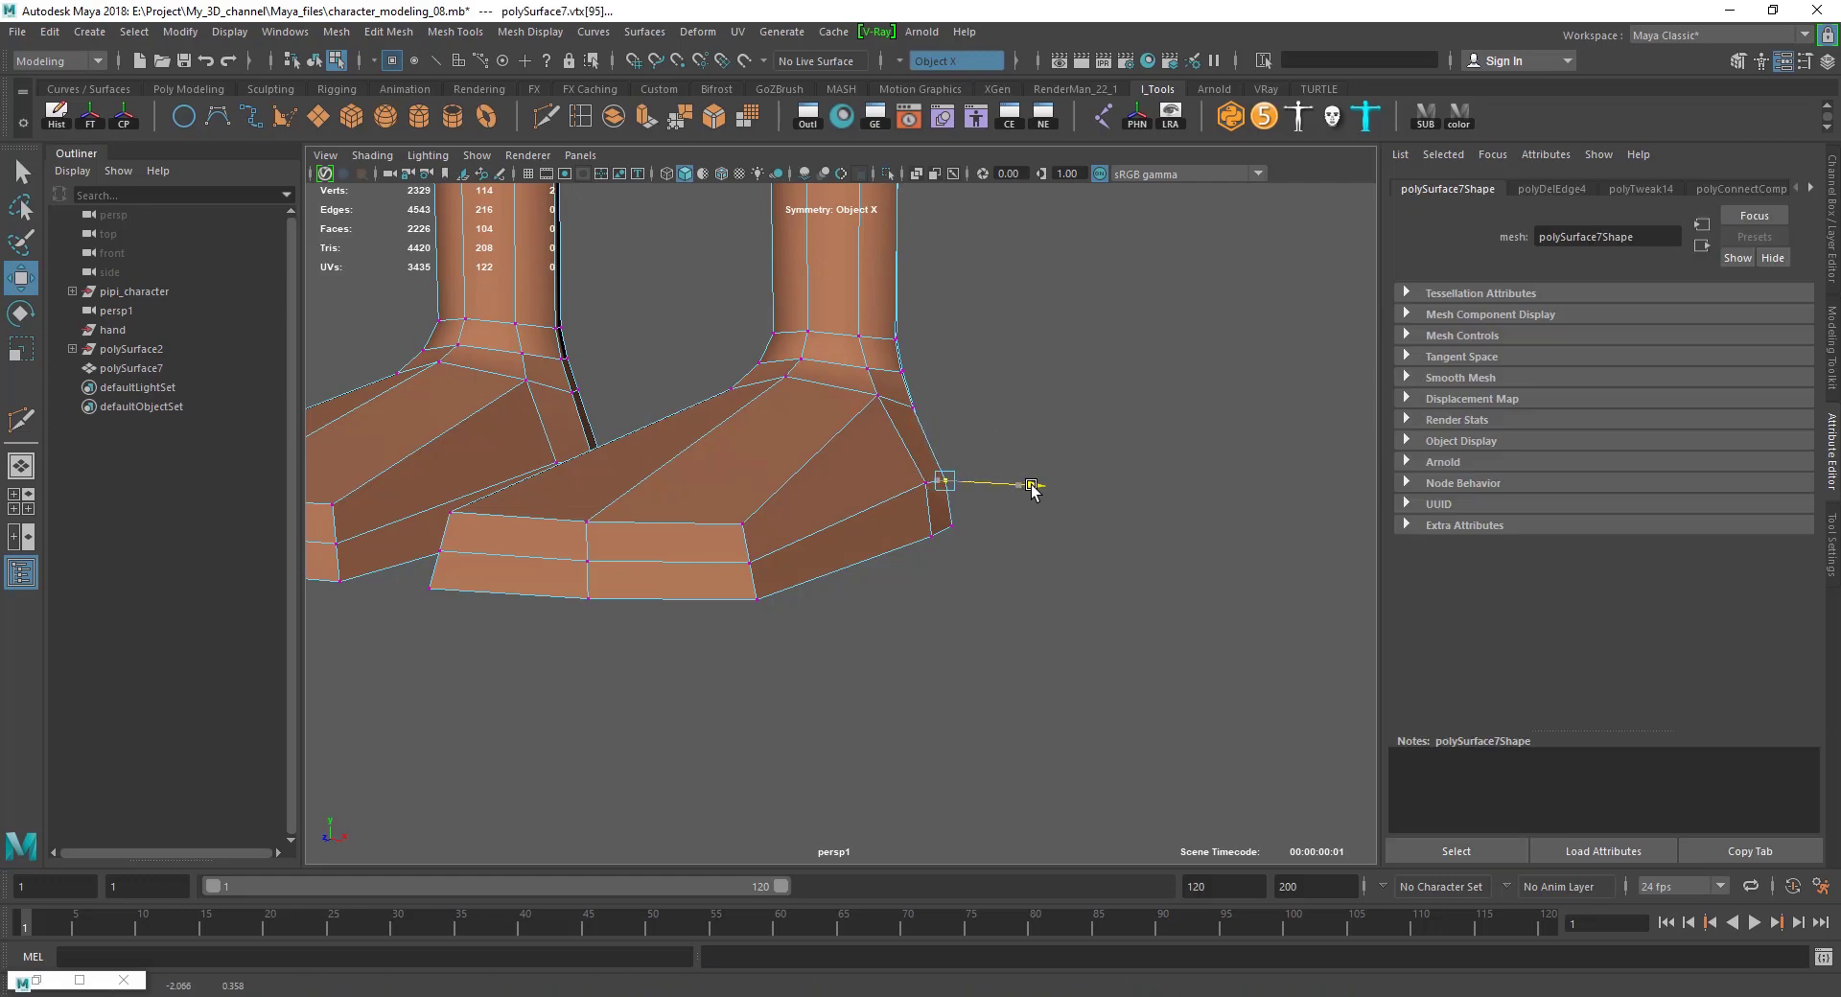
left_click(1035, 554)
mouse_move(1035, 555)
left_mouse_down("alt")
mouse_move(744, 563)
mouse_move(966, 546)
left_mouse_up("alt")
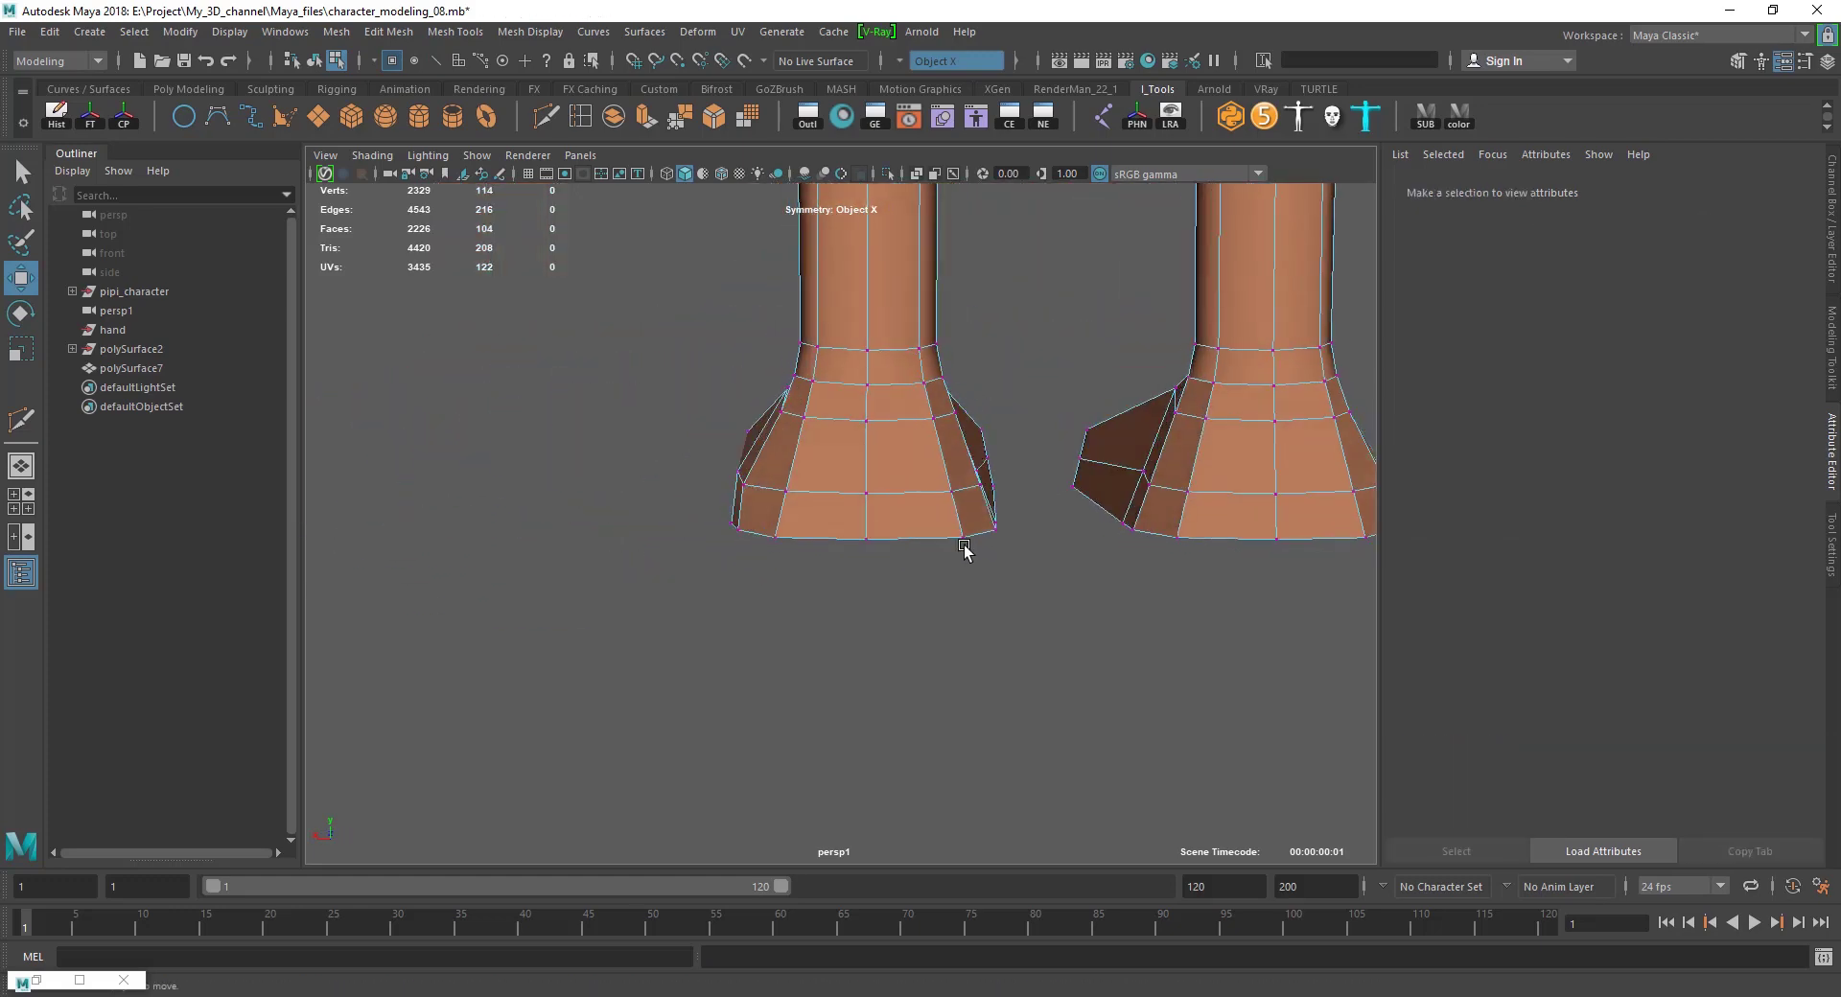
mouse_move(988, 480)
left_mouse_down()
mouse_move(965, 526)
mouse_move(898, 484)
left_mouse_up()
Slide the ankle vertices of leg mesh polySurface7 along X.
left_click(1048, 535)
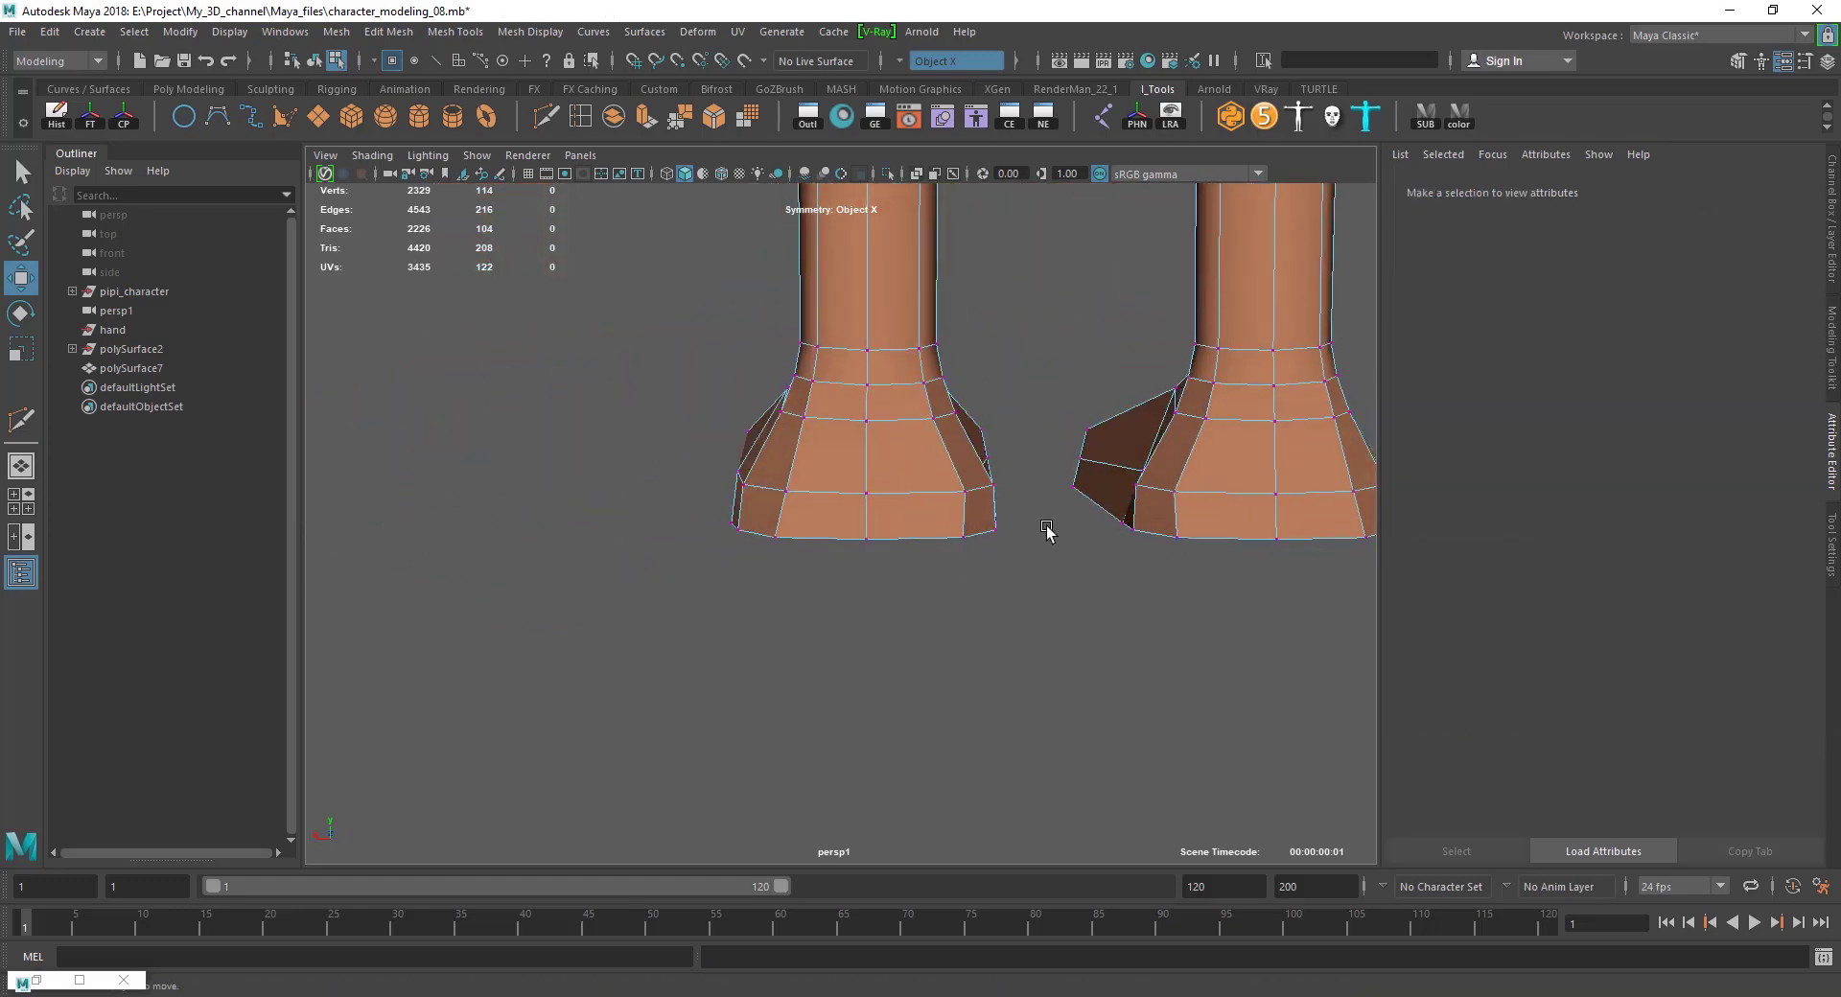
left_click_drag(1048, 535, 994, 493, "alt")
left_click(994, 475)
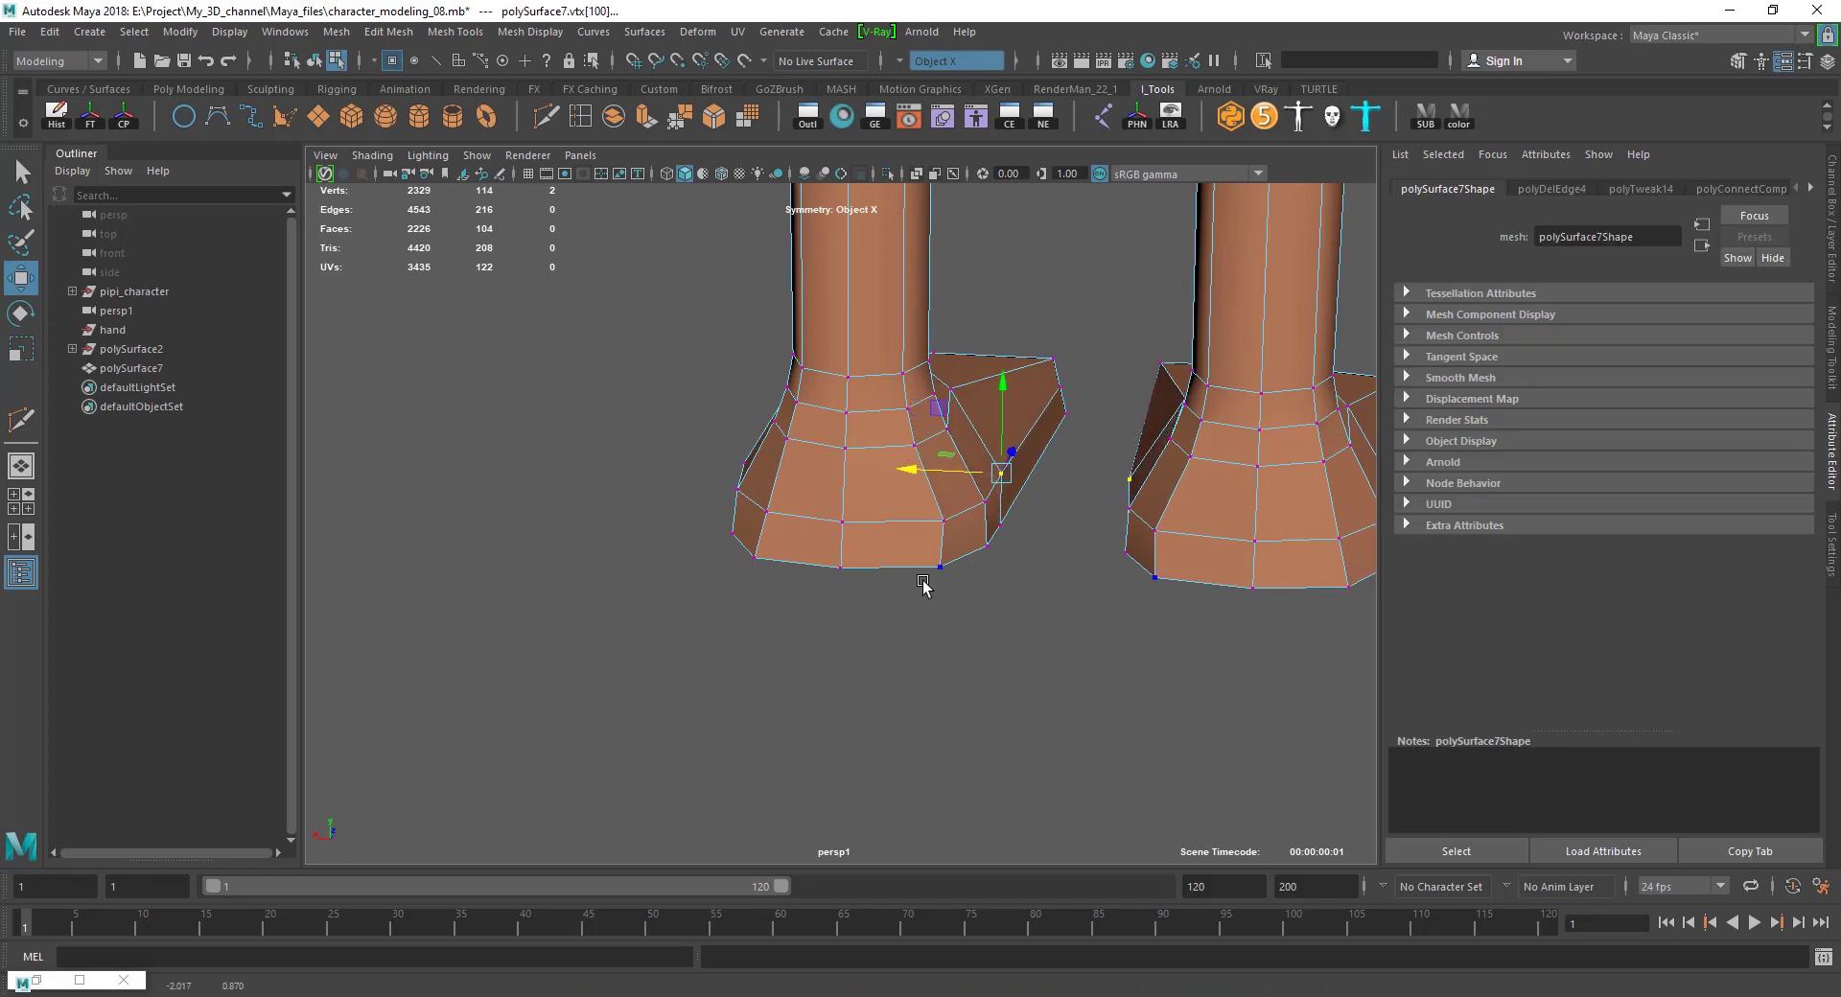
mouse_move(863, 584)
left_mouse_down("alt")
mouse_move(1081, 567)
mouse_move(1045, 488)
mouse_move(949, 489)
left_mouse_up("alt")
left_click(1045, 489)
left_click_drag(949, 489, 874, 479, "alt")
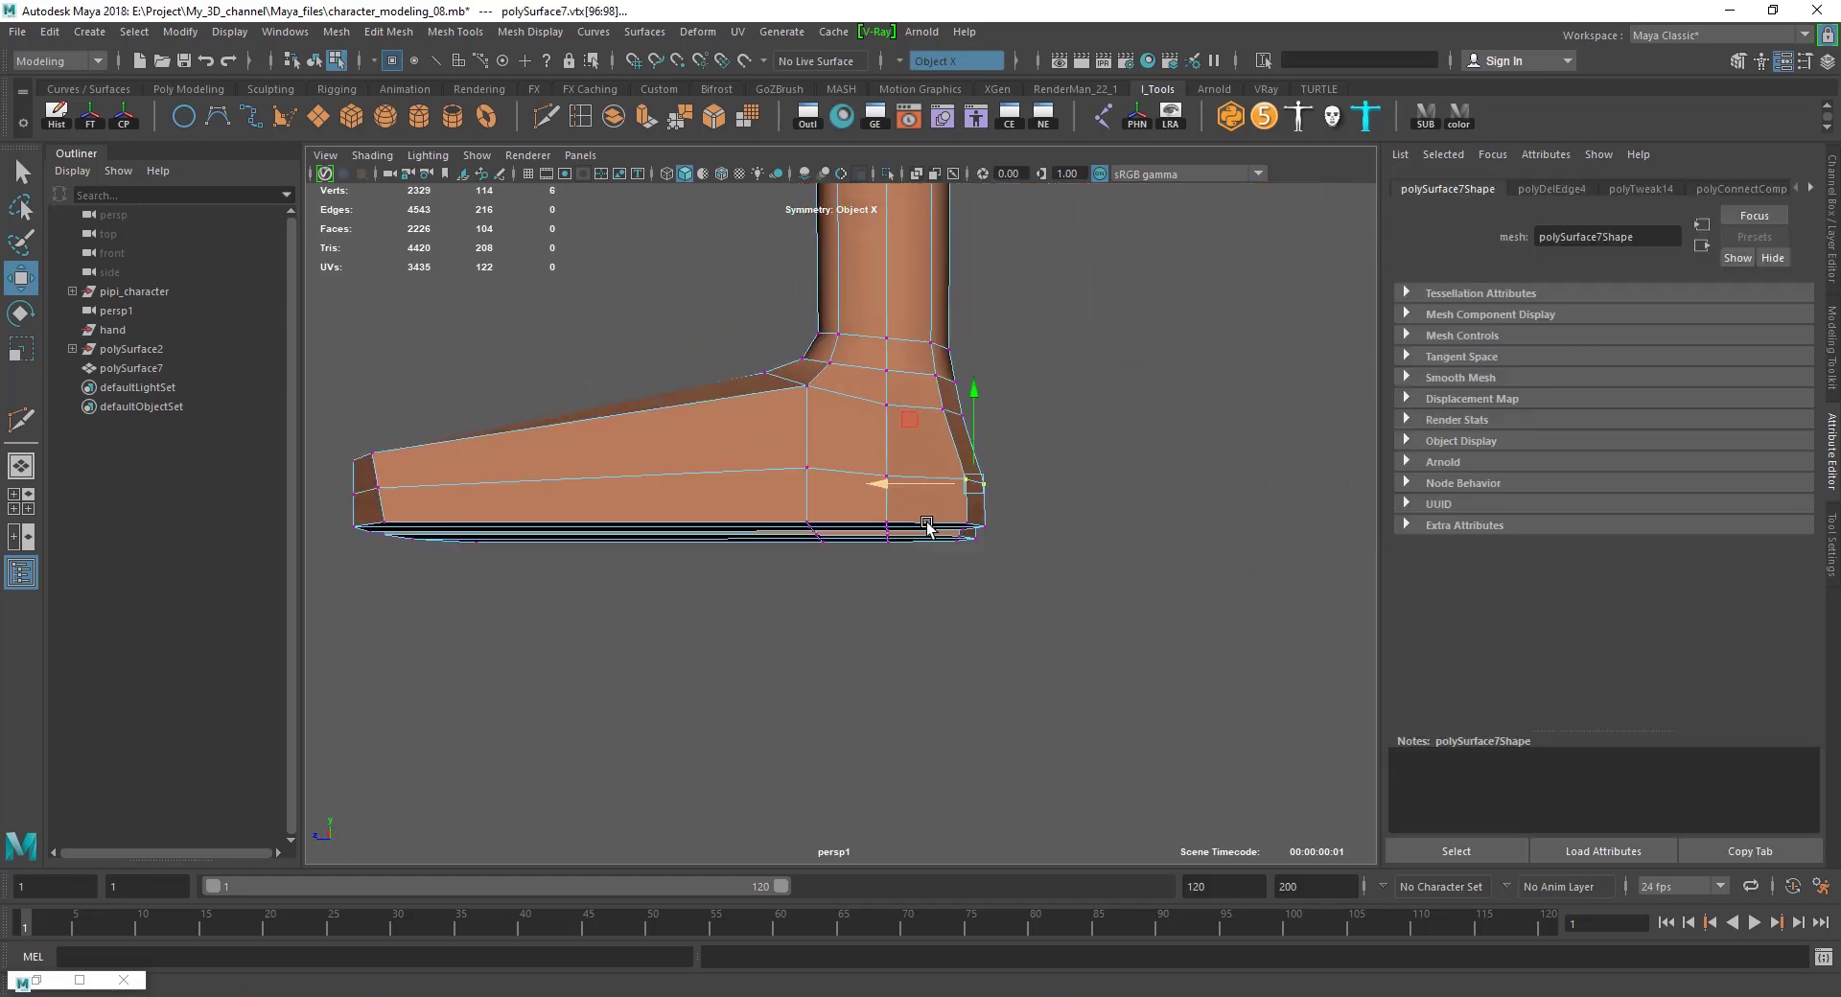
key("F8")
left_click(1027, 554)
mouse_move(1027, 555)
left_mouse_down("alt")
mouse_move(744, 563)
mouse_move(900, 411)
mouse_move(875, 462)
mouse_move(888, 604)
mouse_move(816, 501)
left_mouse_up("alt")
left_click(777, 547)
key("F9")
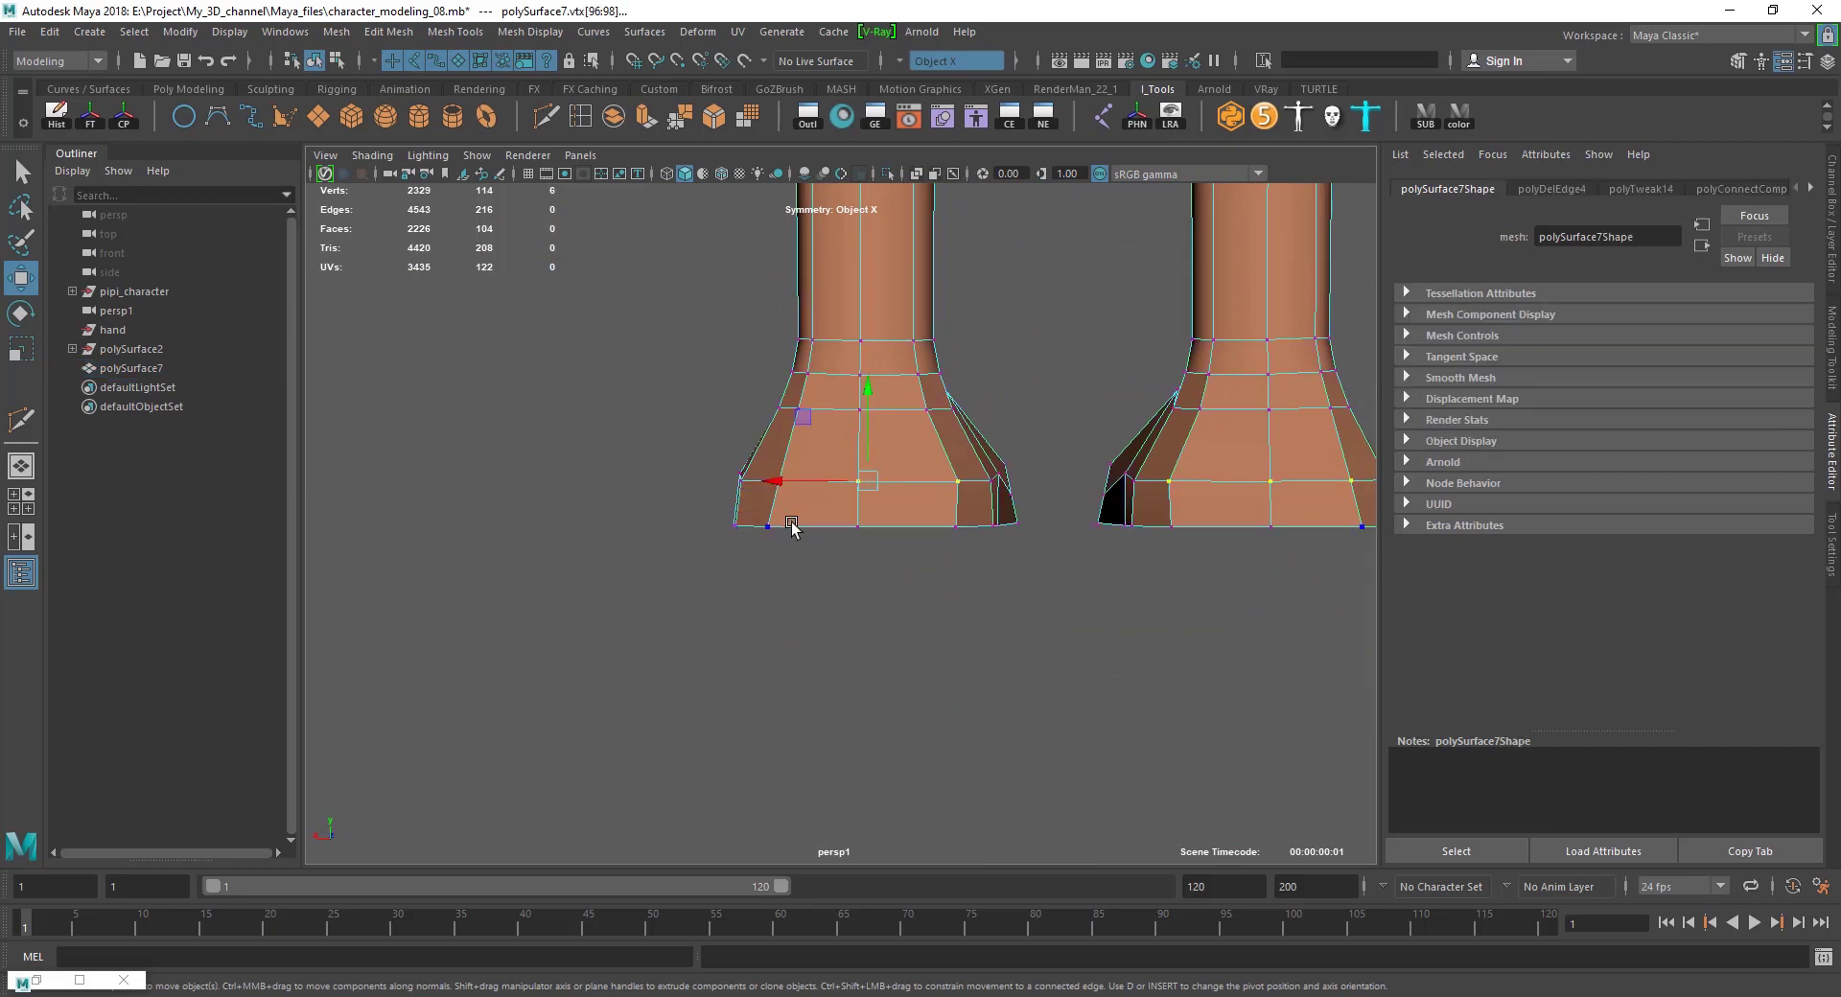
left_click_drag(666, 530, 676, 529)
left_click_drag(902, 553, 897, 406, "alt")
Reselect leg mesh polySurface7 in vertex mode, framing the feet.
key("F8")
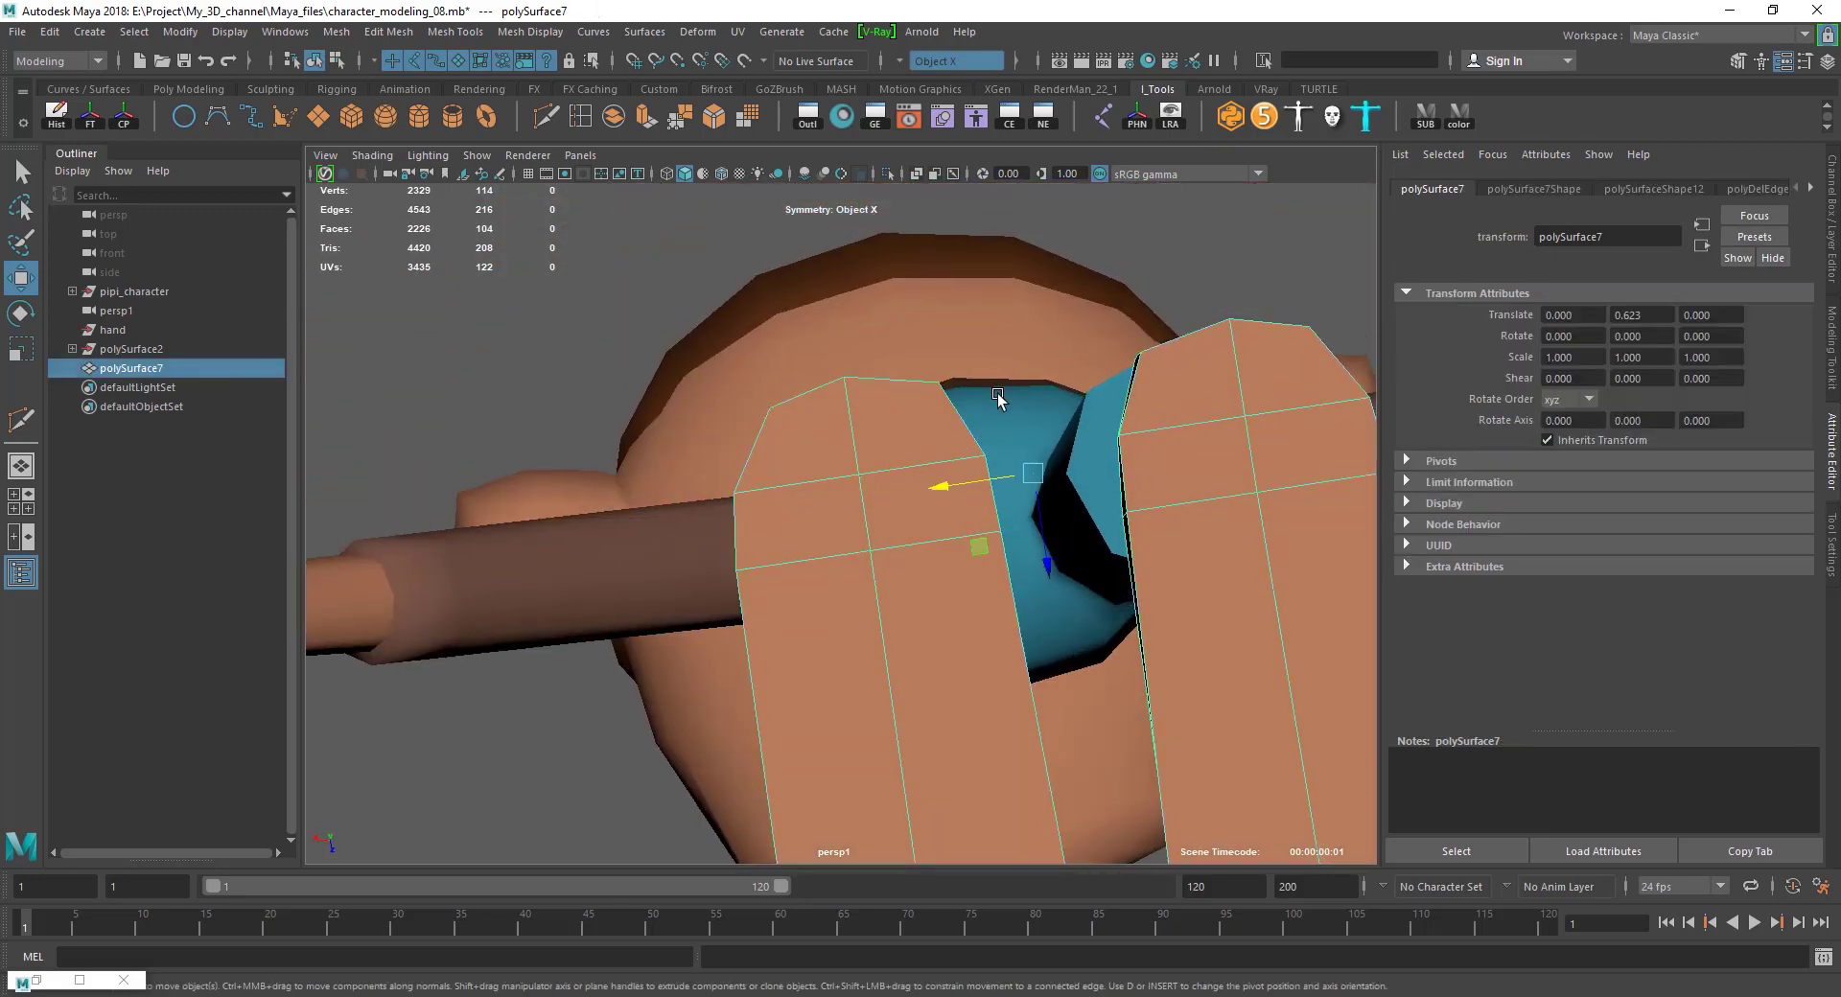
left_click_drag(890, 544, 943, 635, "alt")
left_click(1100, 608)
mouse_move(1101, 608)
left_mouse_down("alt")
mouse_move(753, 640)
mouse_move(781, 628)
left_mouse_up("alt")
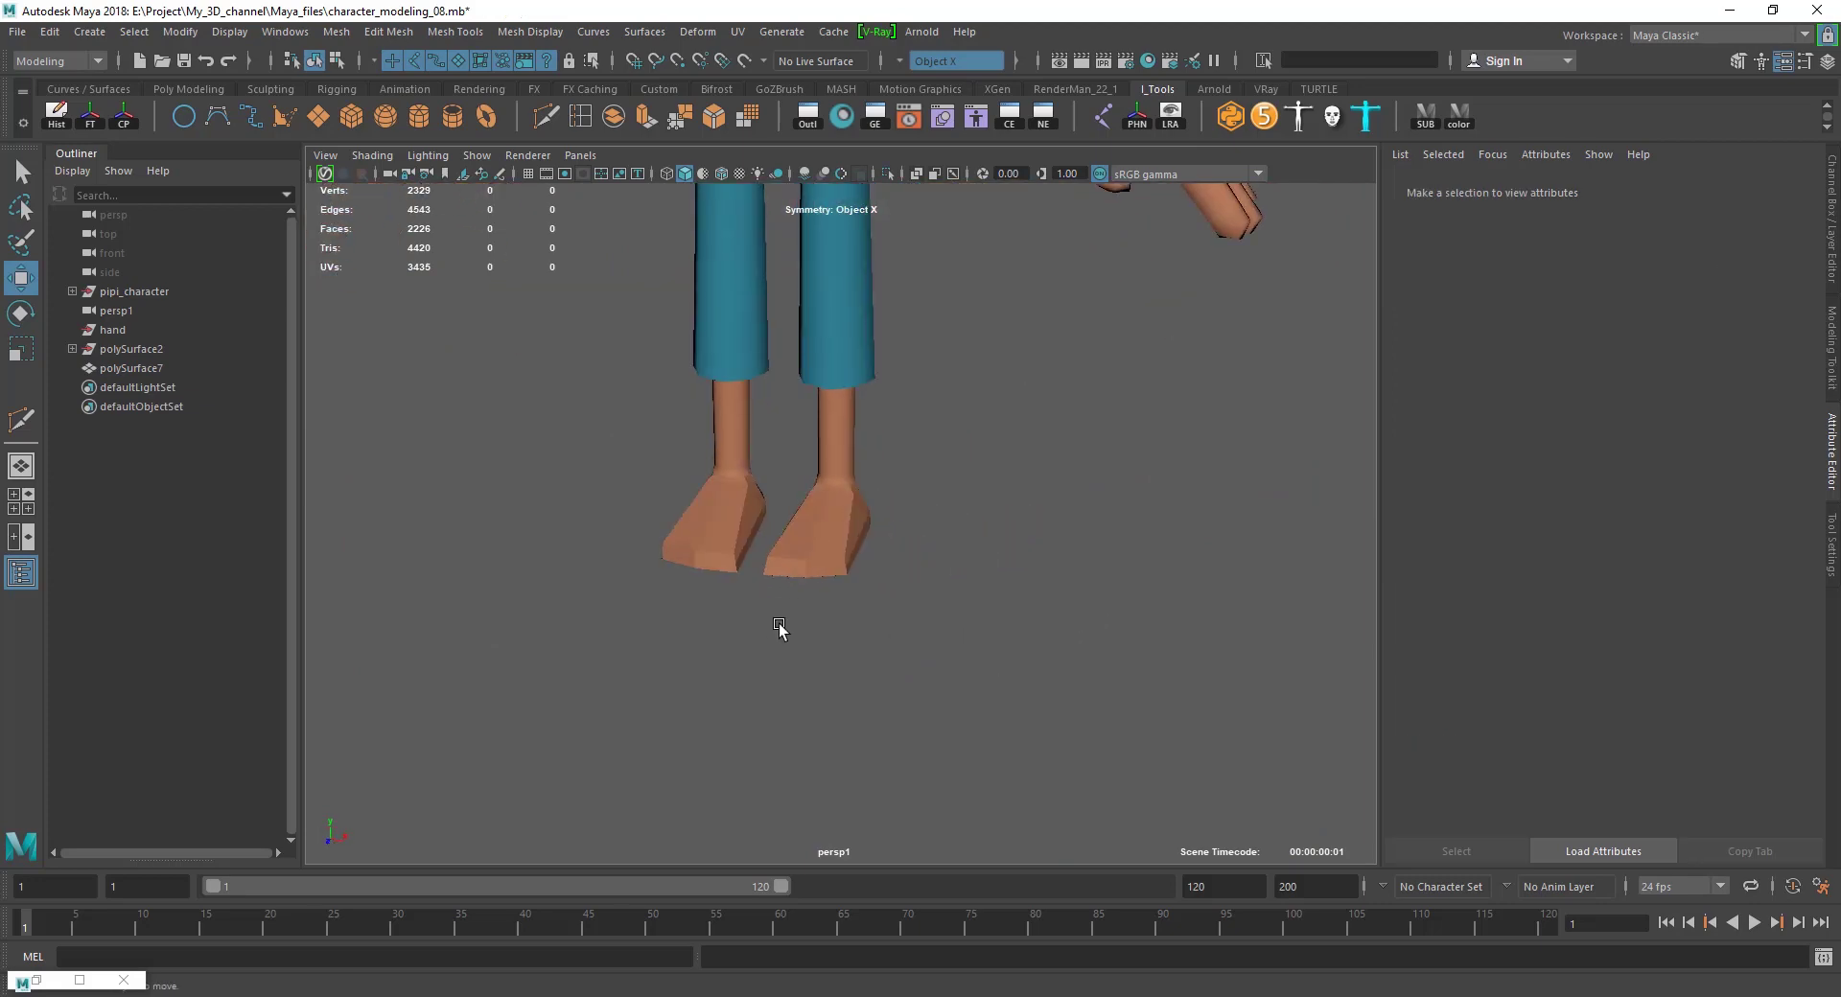
right_click_drag(781, 628, 879, 521, "alt")
left_click(880, 521)
mouse_move(879, 520)
left_mouse_down("alt")
mouse_move(1000, 647)
mouse_move(937, 583)
left_mouse_up("alt")
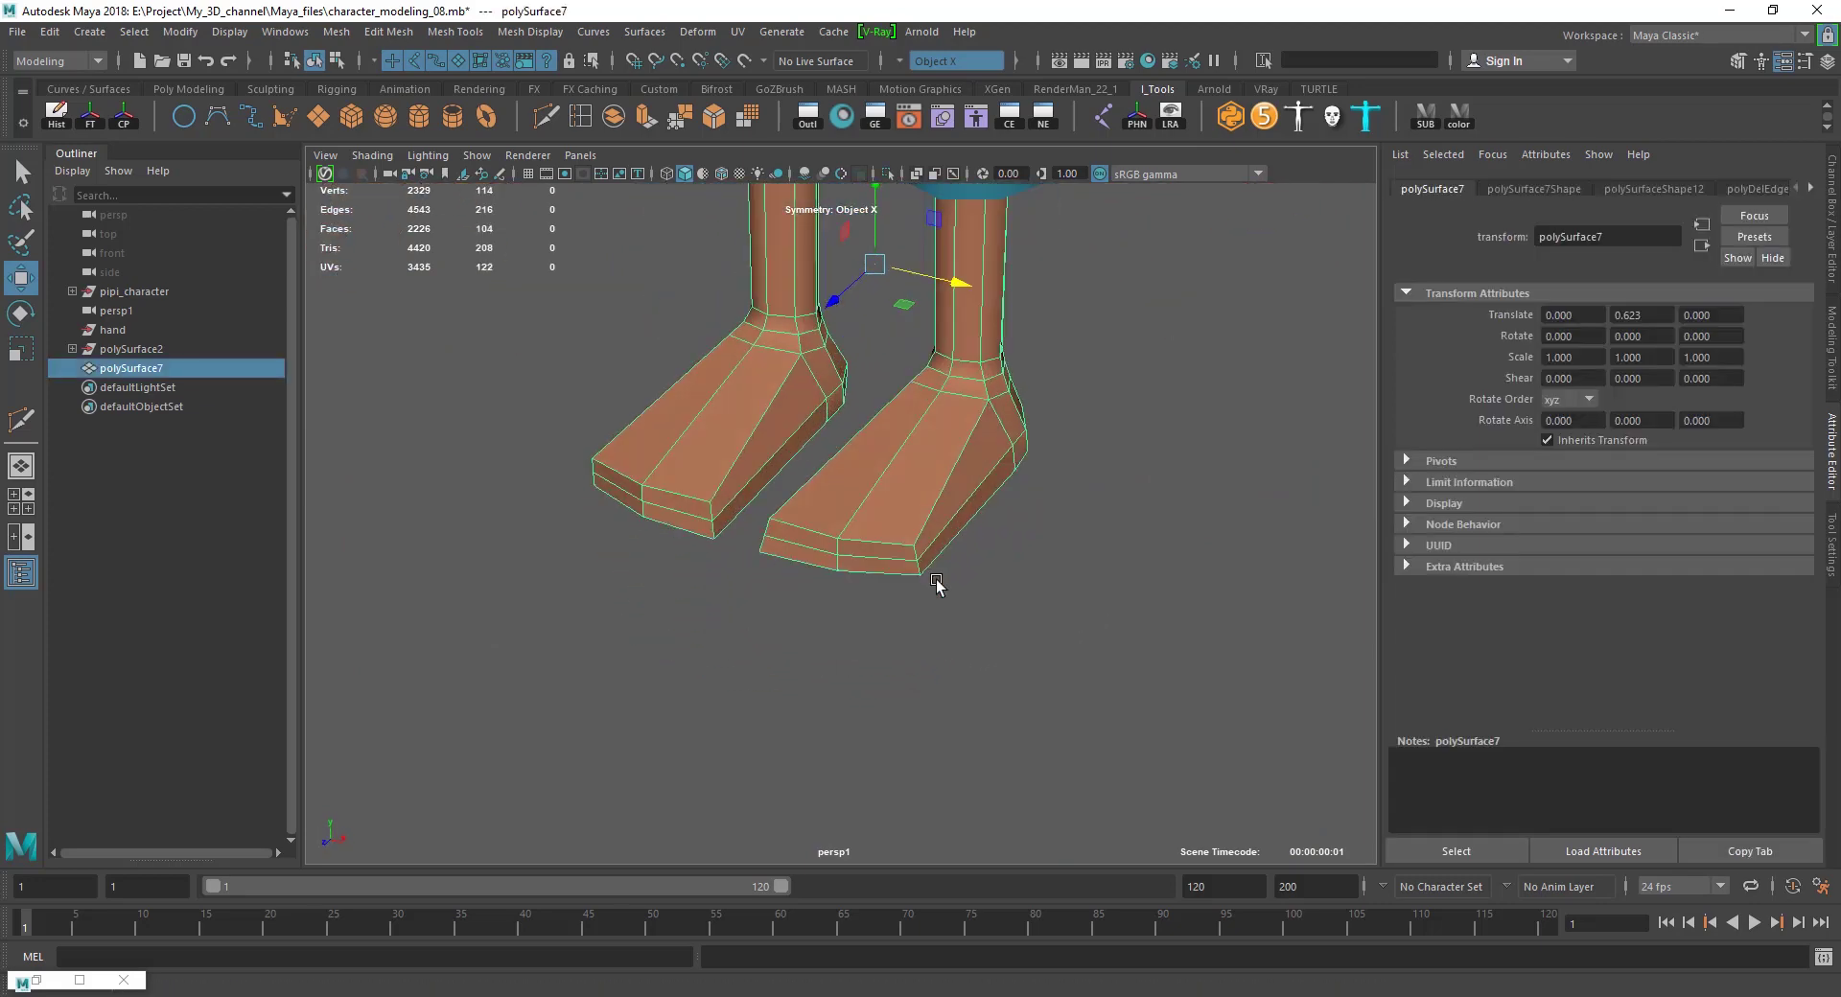
right_click_drag(937, 583, 887, 464, "alt")
key("F9")
Push a toe-side vertex outward and select the inner foot vertex.
left_click(1064, 417)
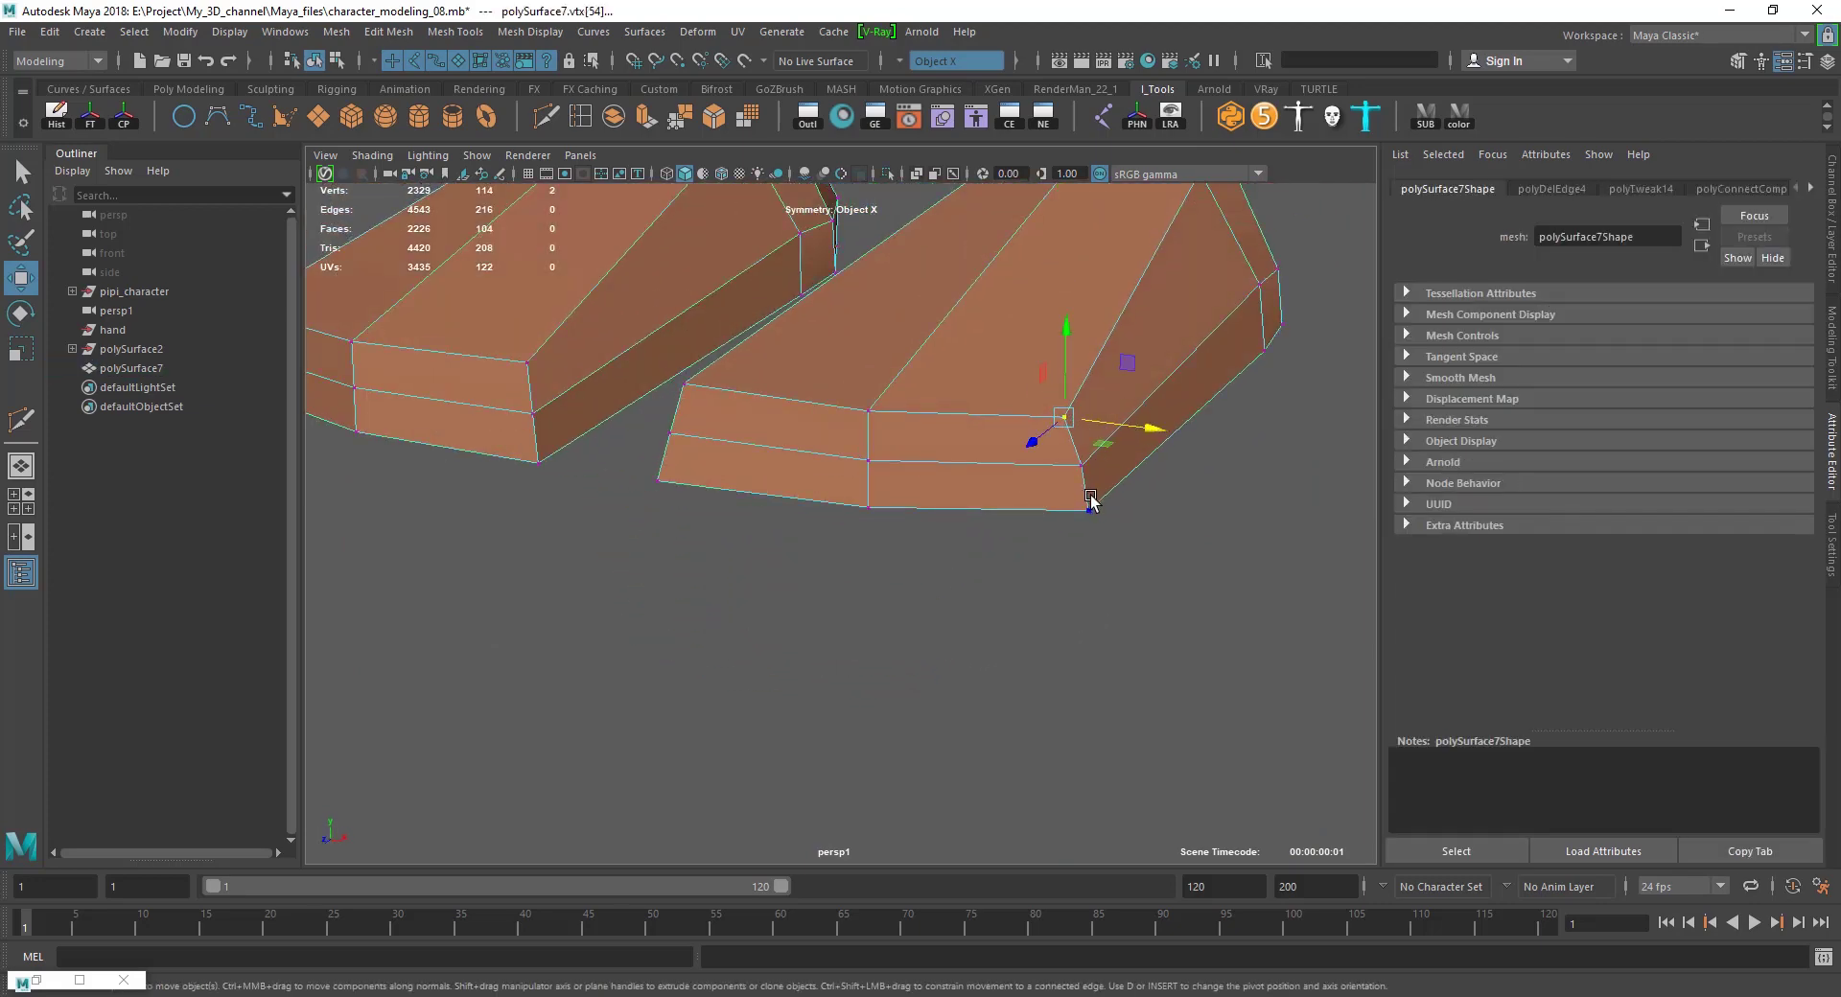
left_click_drag(1090, 499, 1179, 411, "alt")
left_click(1101, 481)
left_click_drag(1101, 480, 1005, 486, "alt")
left_click(958, 495)
left_click(1005, 600)
left_click_drag(1006, 600, 940, 479, "alt")
left_click(901, 374)
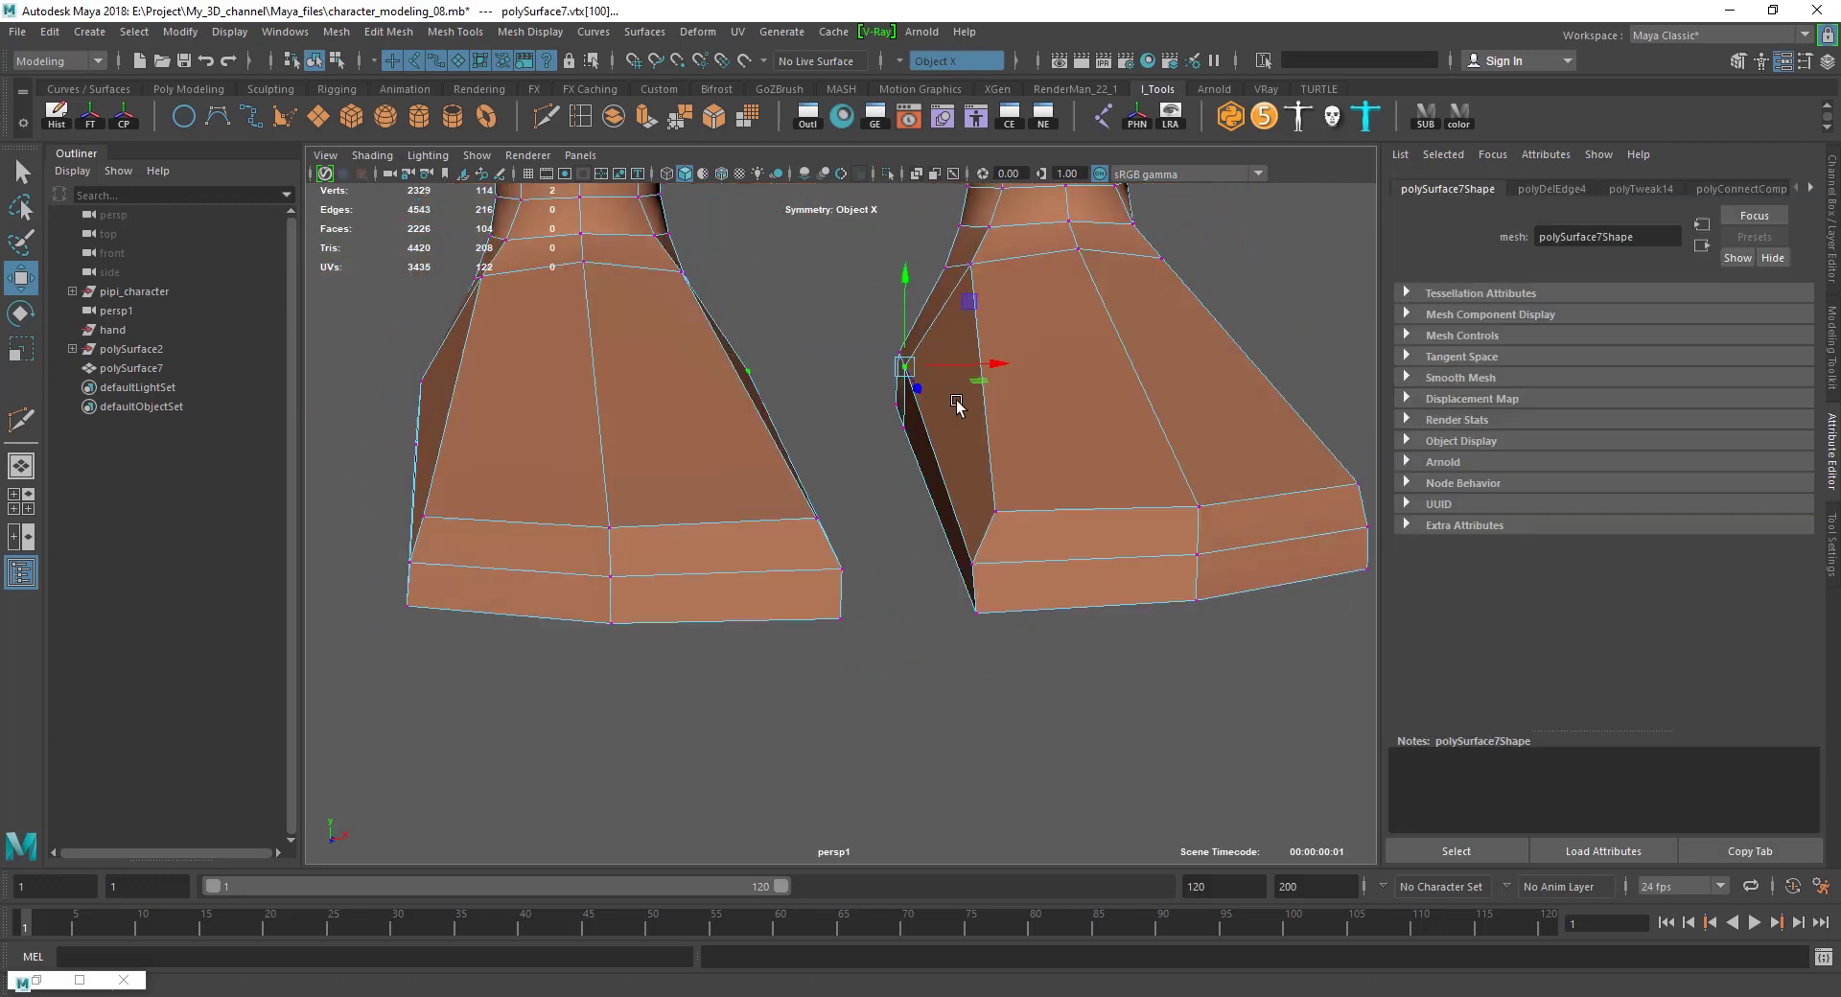
left_click_drag(921, 403, 973, 374, "alt")
Nudge the foot's base vertex sideways along X.
left_click_drag(898, 287, 1236, 412, "alt")
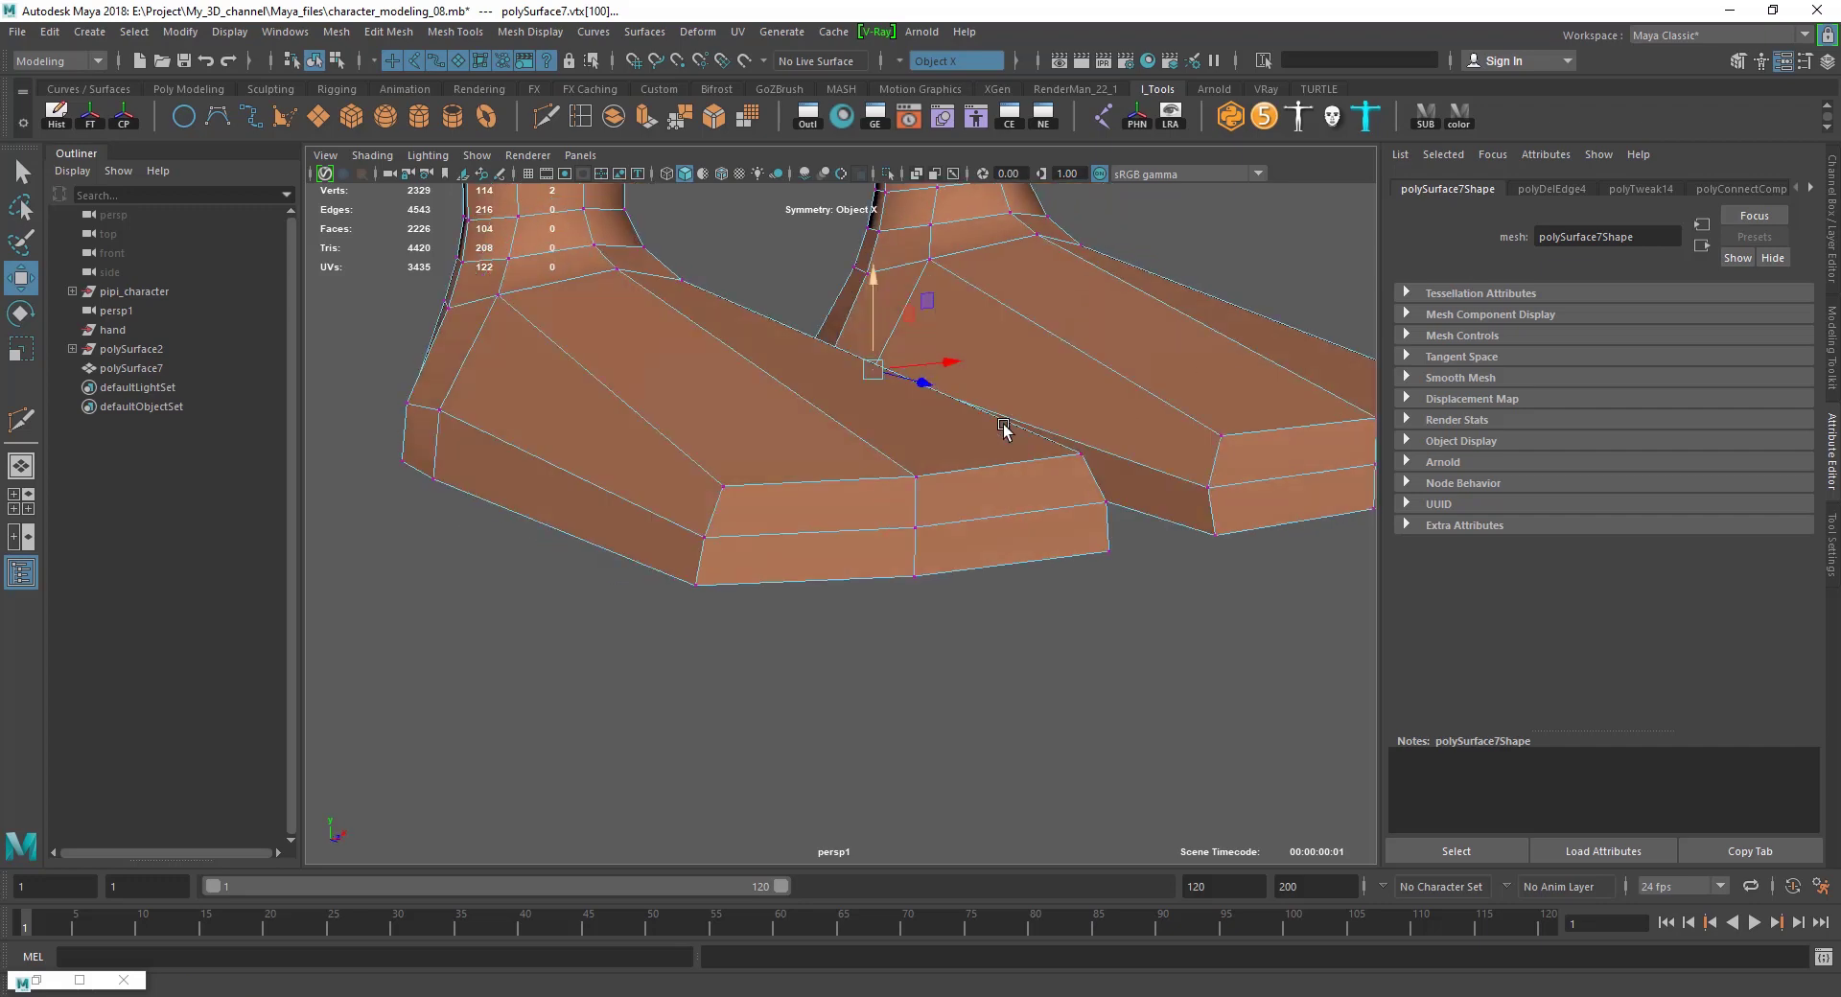
mouse_move(760, 303)
left_mouse_down("alt")
mouse_move(821, 444)
mouse_move(757, 340)
mouse_move(811, 460)
left_mouse_up("alt")
left_click_drag(675, 437, 681, 437)
left_click(760, 485)
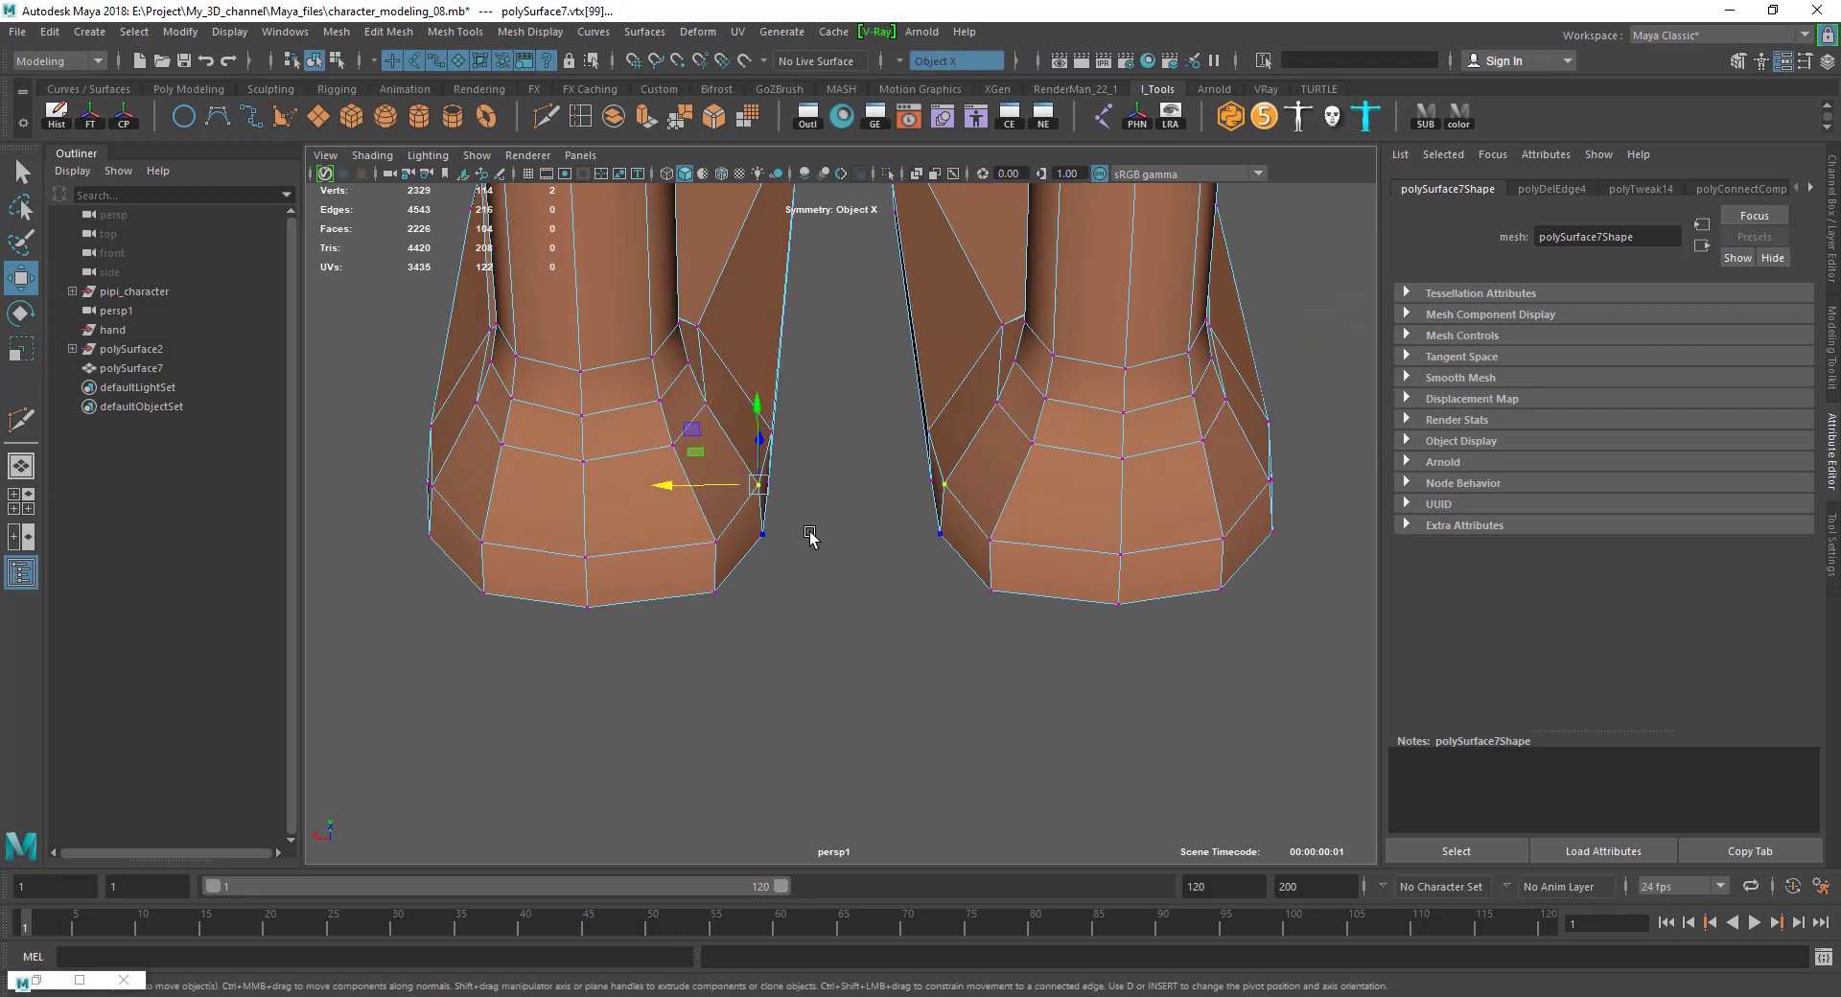
left_click(834, 539)
Select and nudge the front ankle vertices where the leg meets each foot.
mouse_move(866, 551)
left_mouse_down("alt")
mouse_move(726, 470)
mouse_move(773, 567)
mouse_move(752, 617)
mouse_move(661, 624)
mouse_move(883, 526)
mouse_move(953, 440)
mouse_move(937, 534)
mouse_move(689, 533)
mouse_move(796, 566)
mouse_move(602, 520)
mouse_move(1122, 570)
left_mouse_up("alt")
left_click(726, 602)
left_click(884, 520)
left_click(960, 533)
left_click(953, 528)
left_click(1069, 571)
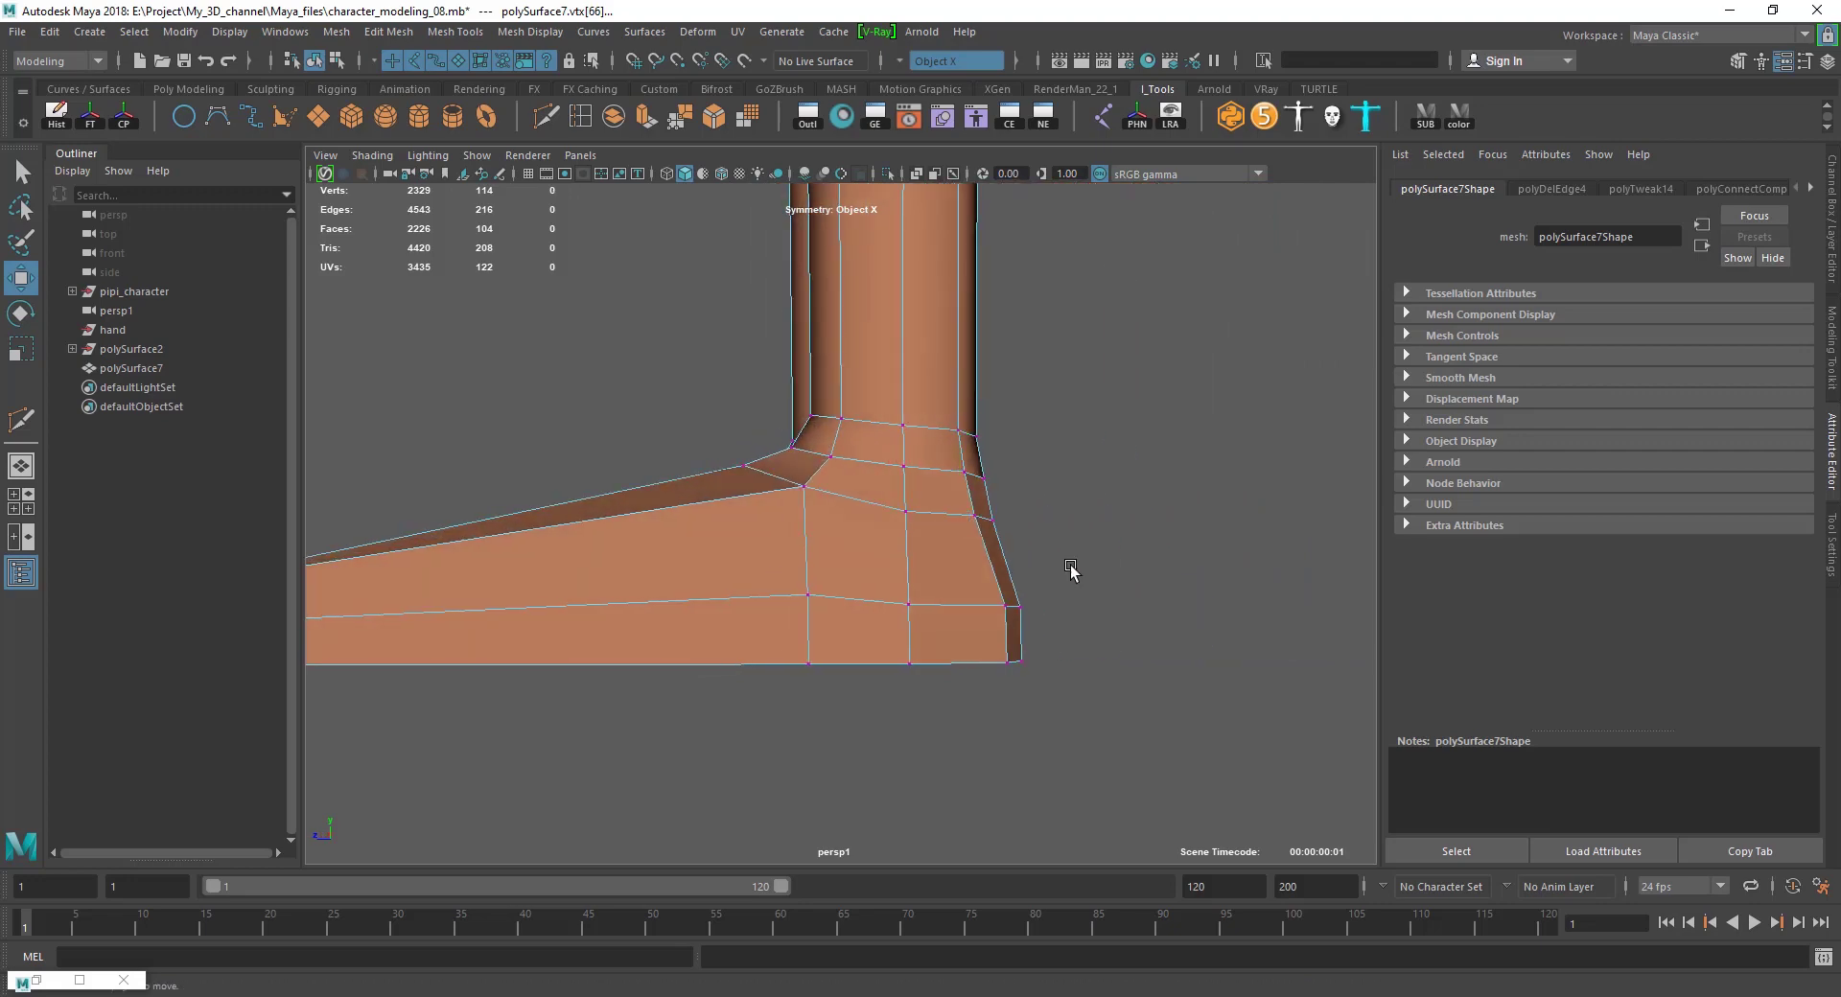
Adjust a vertex at the back of the ankle from a side view.
right_click_drag(1068, 570, 987, 554, "alt")
scroll(1008, 570, "up", 3)
scroll(978, 580, "up", 2)
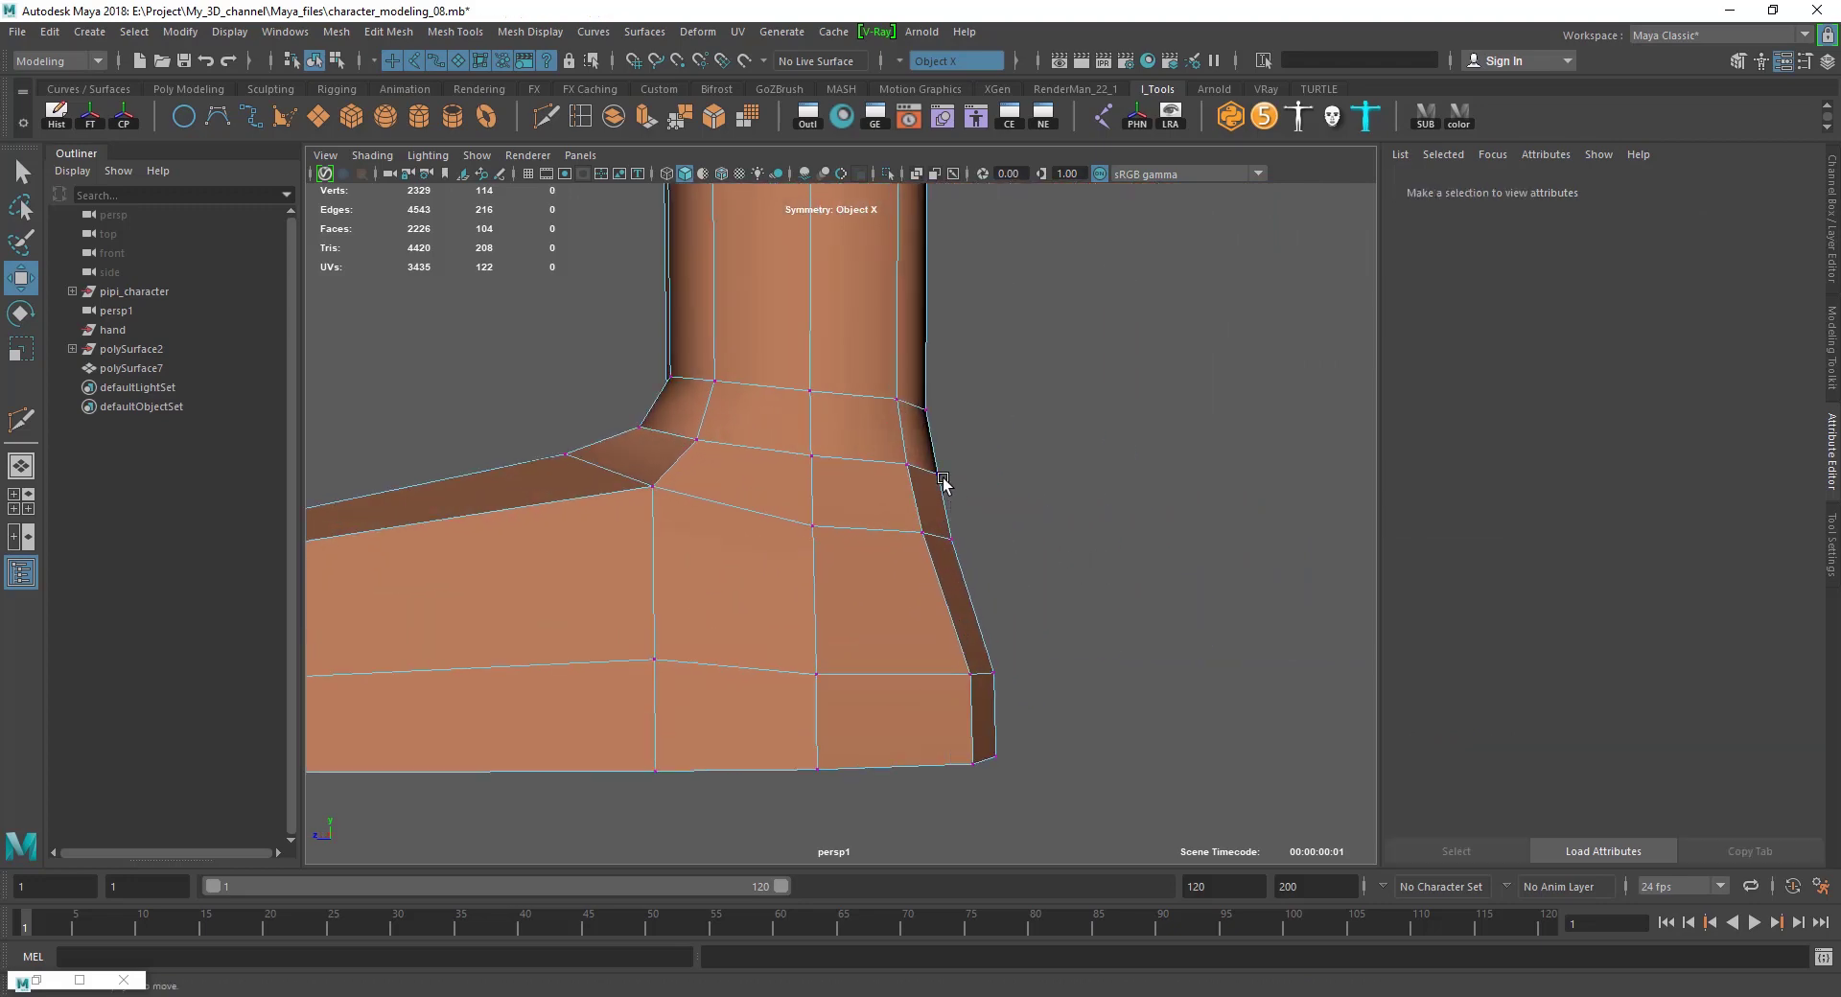
left_click(937, 477)
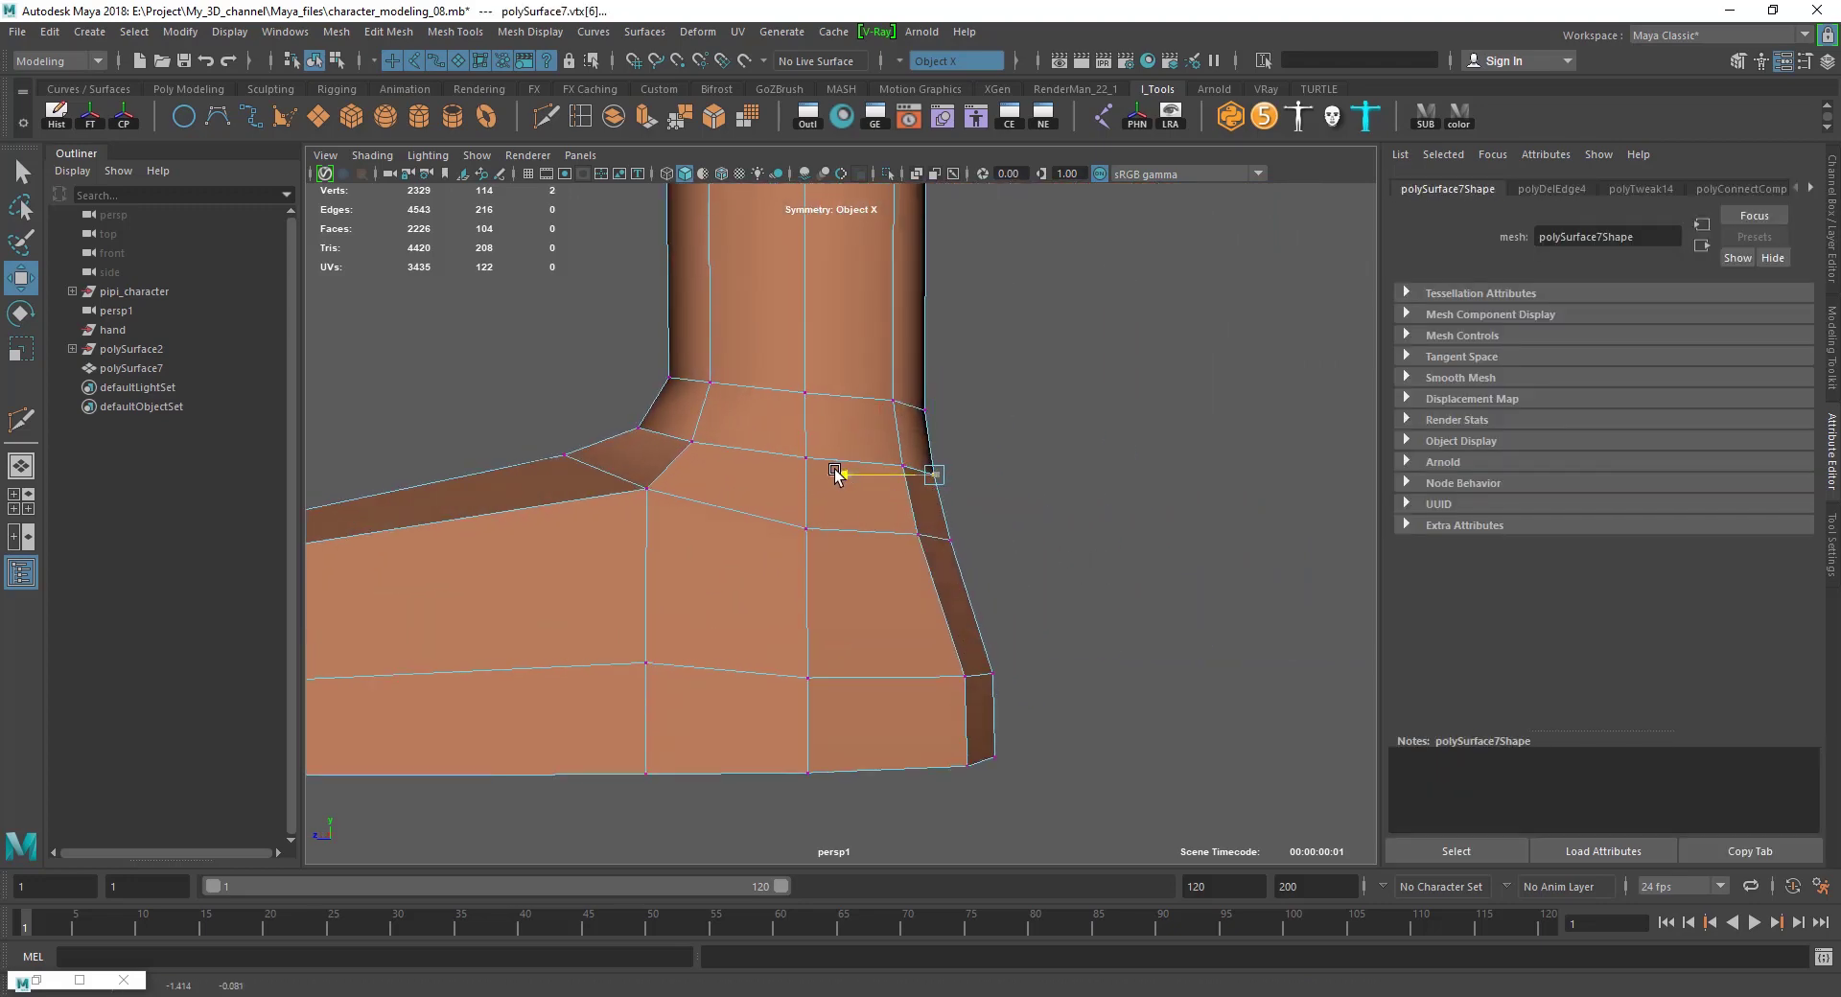
left_click(1119, 566)
Zoom out to the whole character and return to object mode.
left_click_drag(1119, 565, 629, 594, "alt")
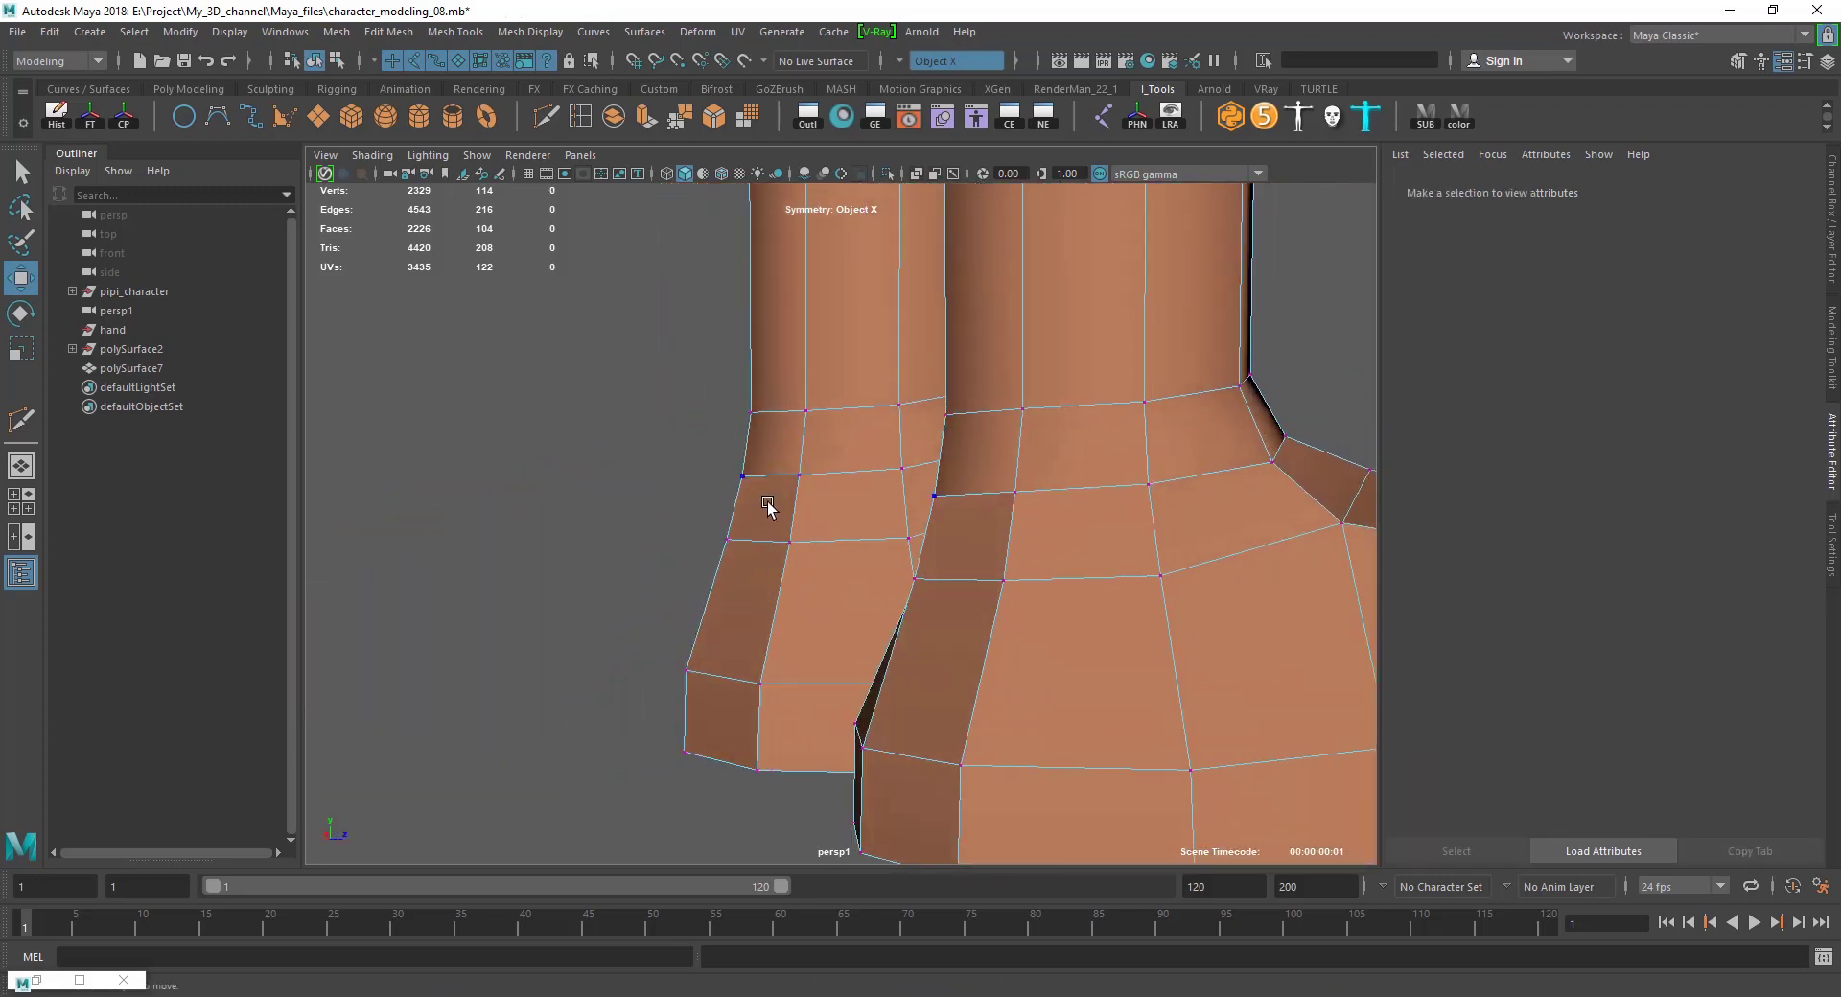
left_click_drag(767, 508, 854, 509, "alt")
scroll(806, 518, "down", 3)
scroll(805, 518, "down", 5)
key("F8")
Apply Mesh Display > Soften Edge to the feet for smooth shading.
left_click(1045, 604)
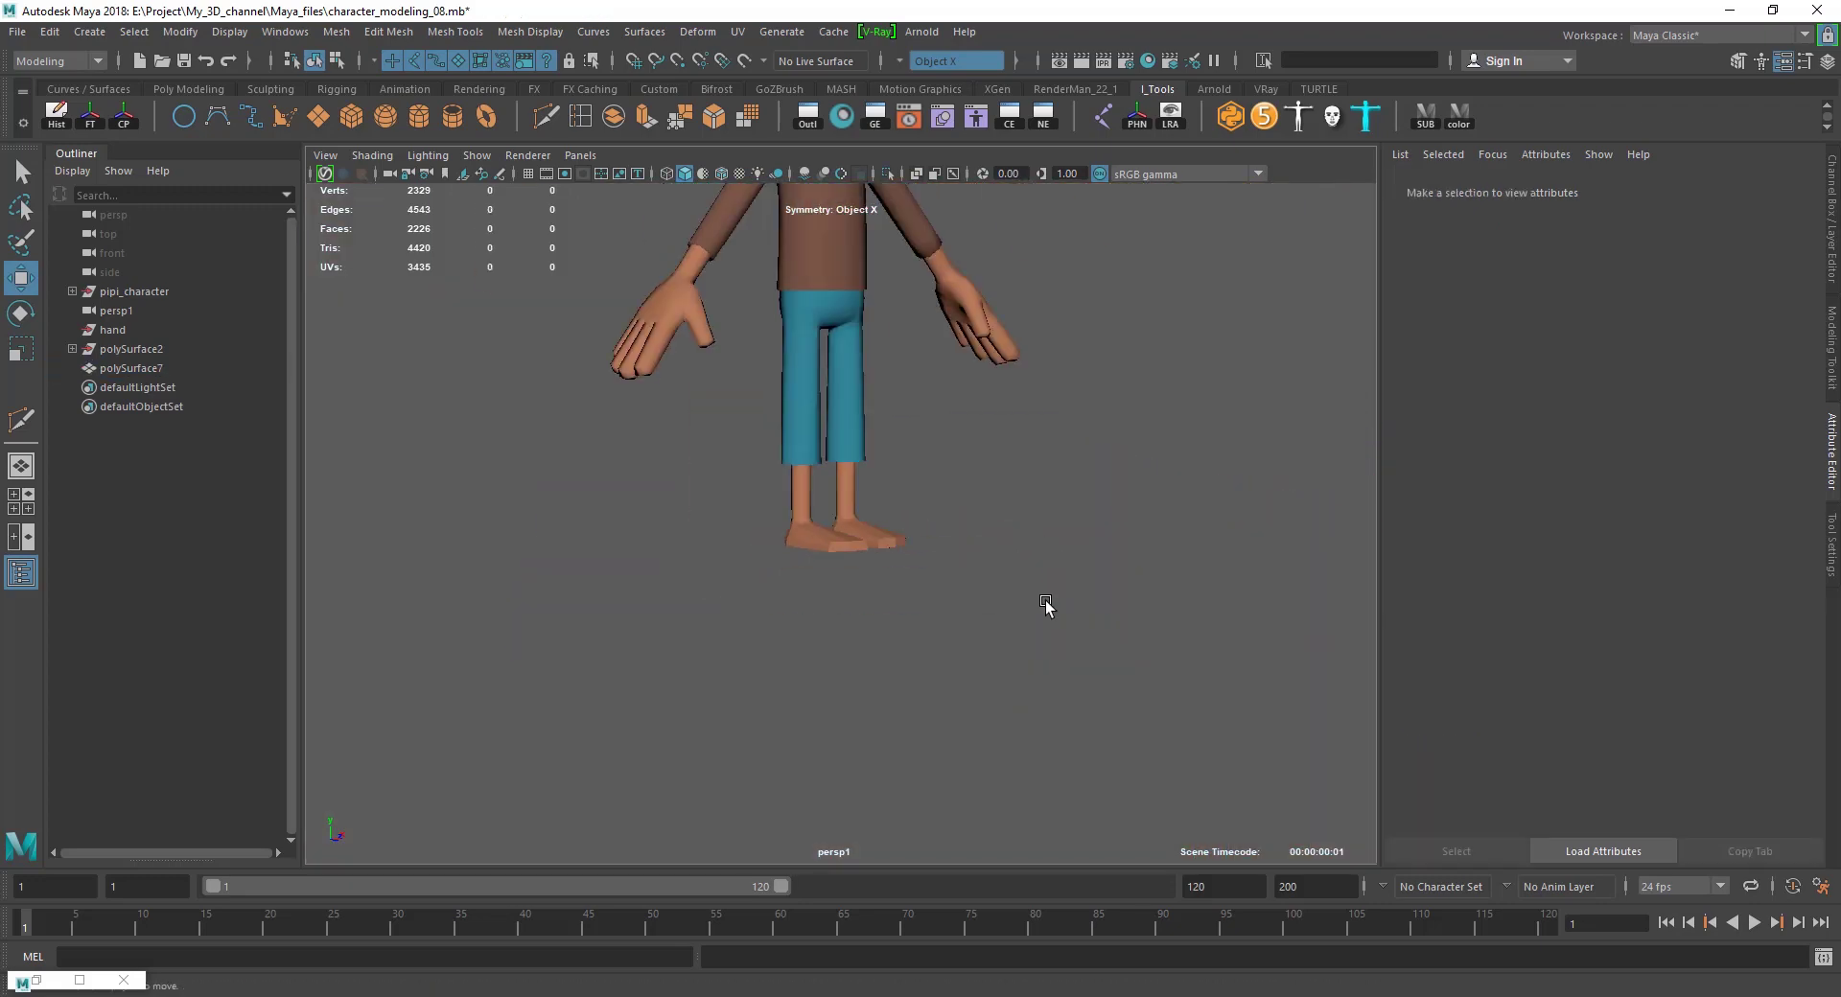
scroll(830, 579, "up", 3)
left_click(831, 579)
scroll(932, 628, "up", 2)
left_click(457, 38)
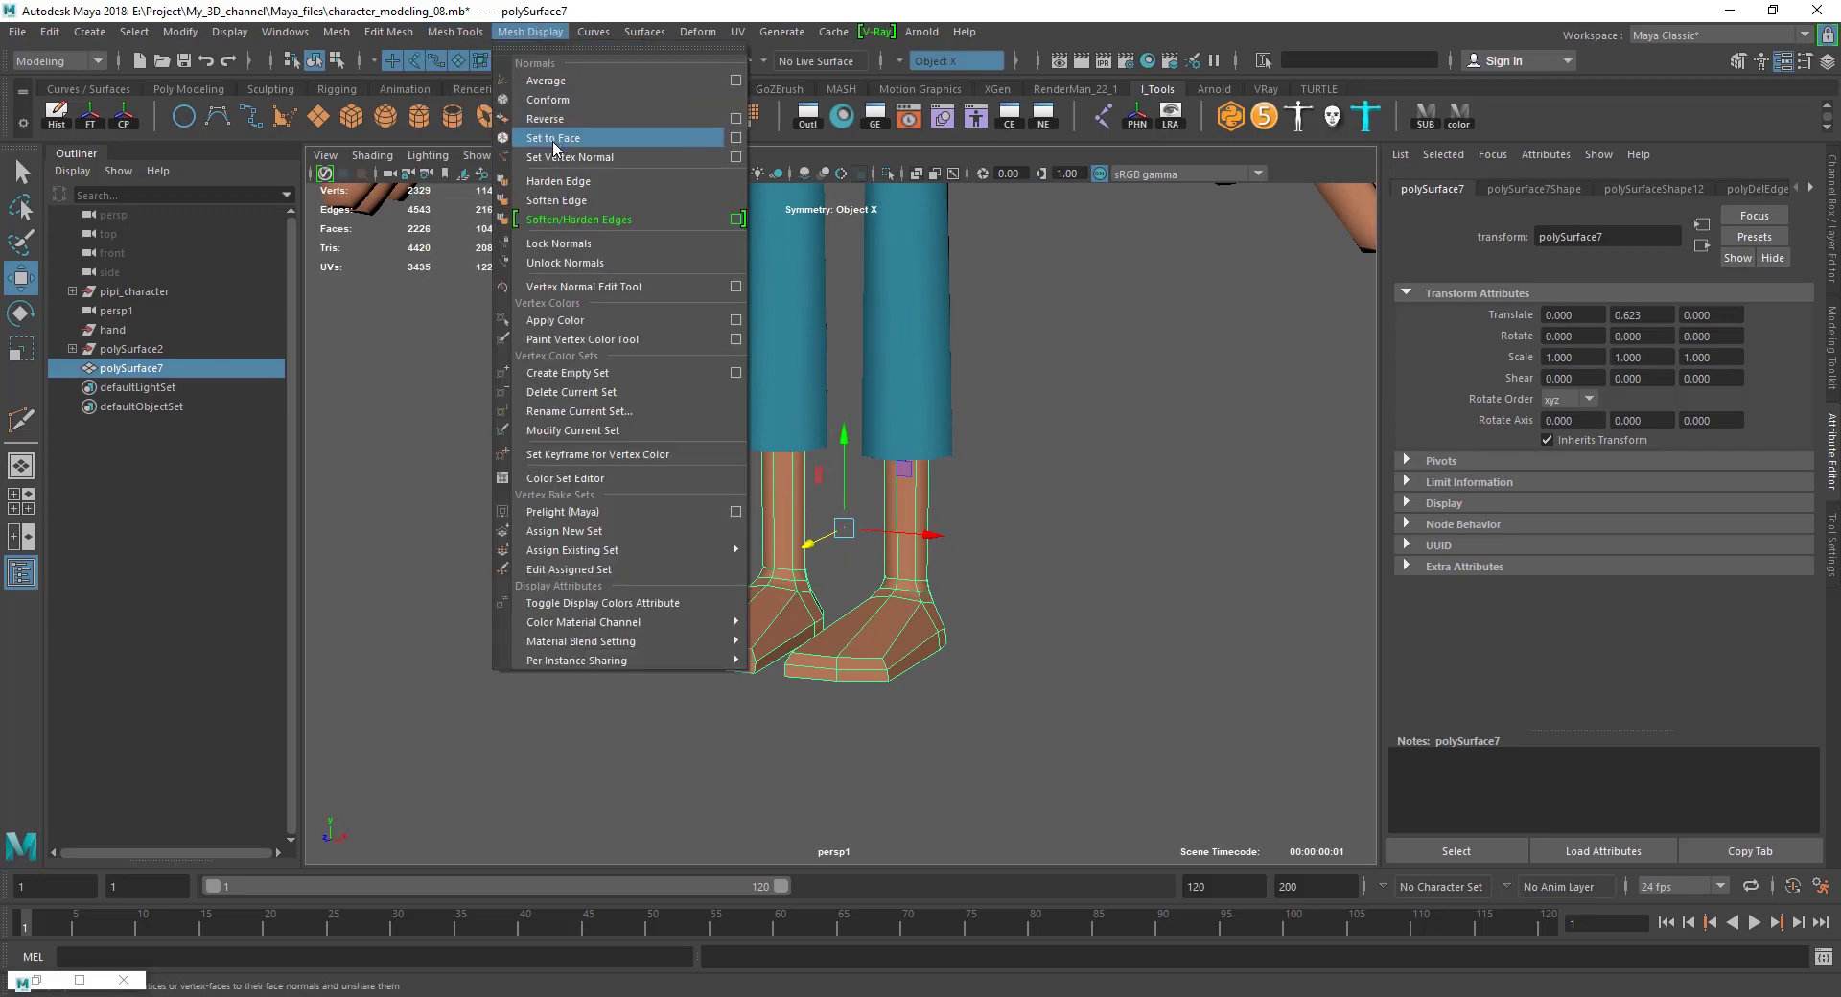
left_click(556, 199)
Move the inner bottom-corner vertices of the feet.
left_click(1015, 509)
scroll(916, 675, "down", 4)
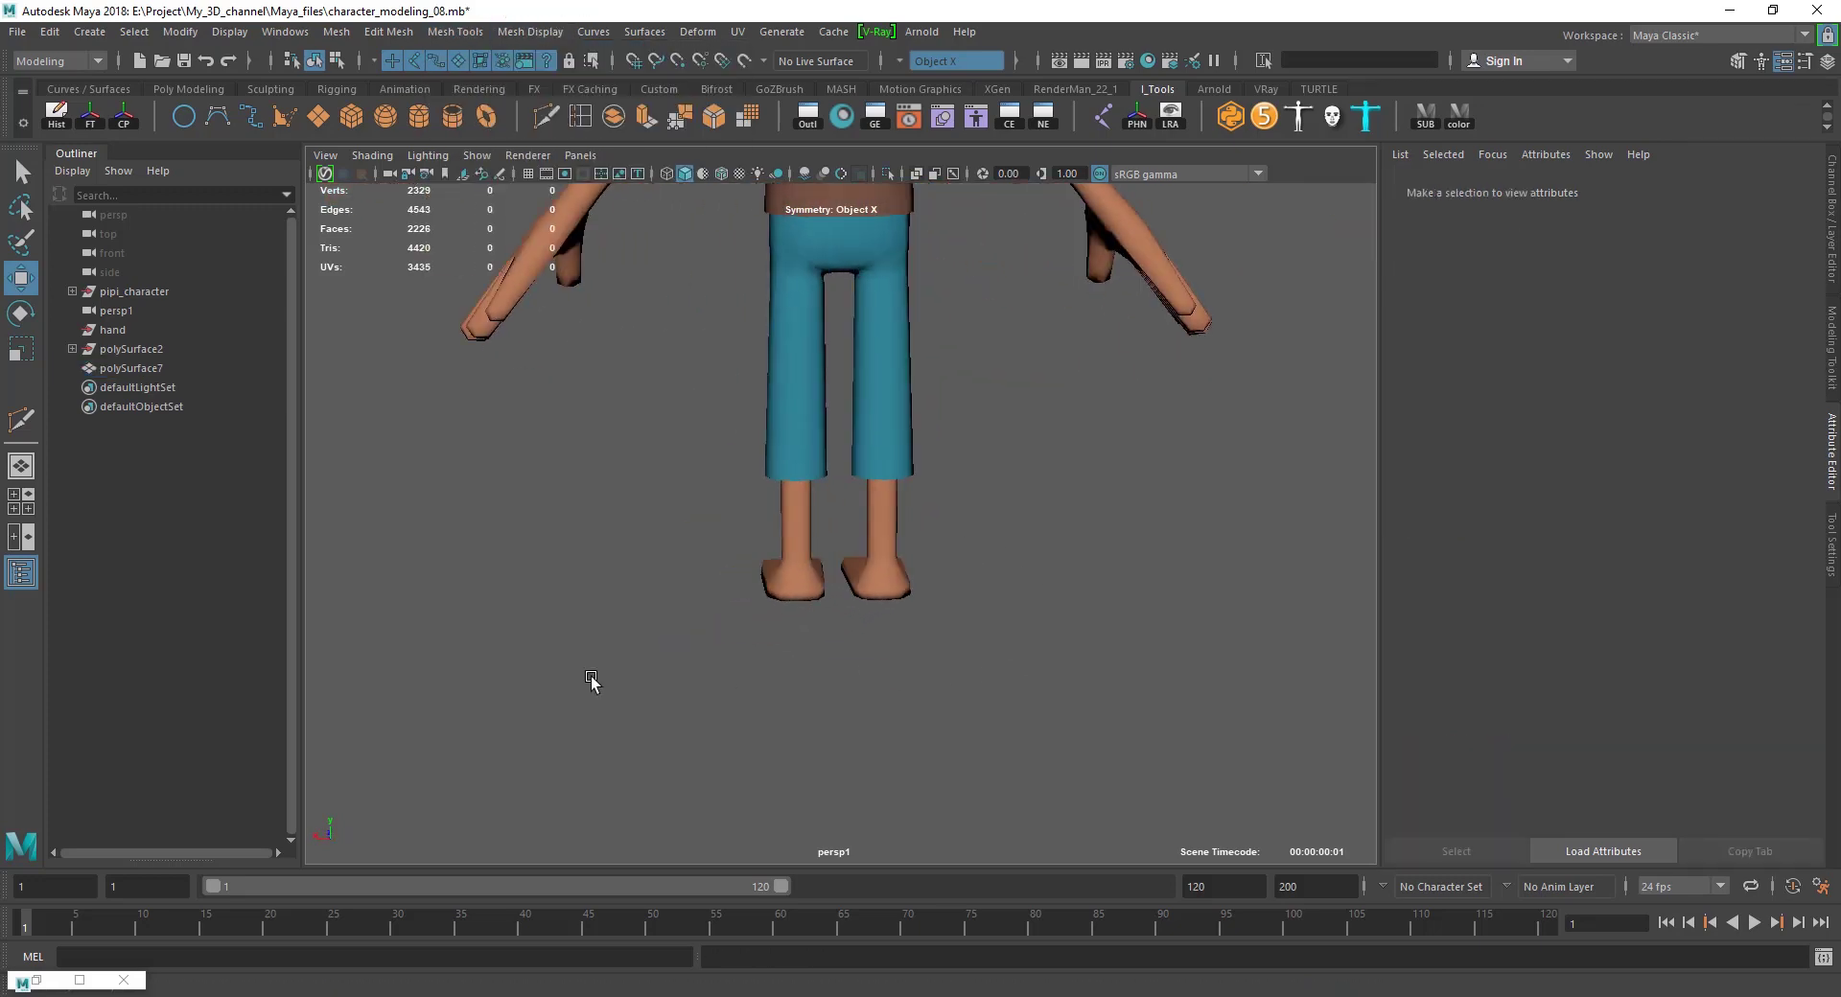
mouse_move(590, 676)
left_mouse_down("alt")
mouse_move(444, 682)
mouse_move(670, 687)
mouse_move(579, 760)
mouse_move(632, 777)
mouse_move(814, 748)
mouse_move(859, 514)
left_mouse_up("alt")
scroll(883, 555, "up", 2)
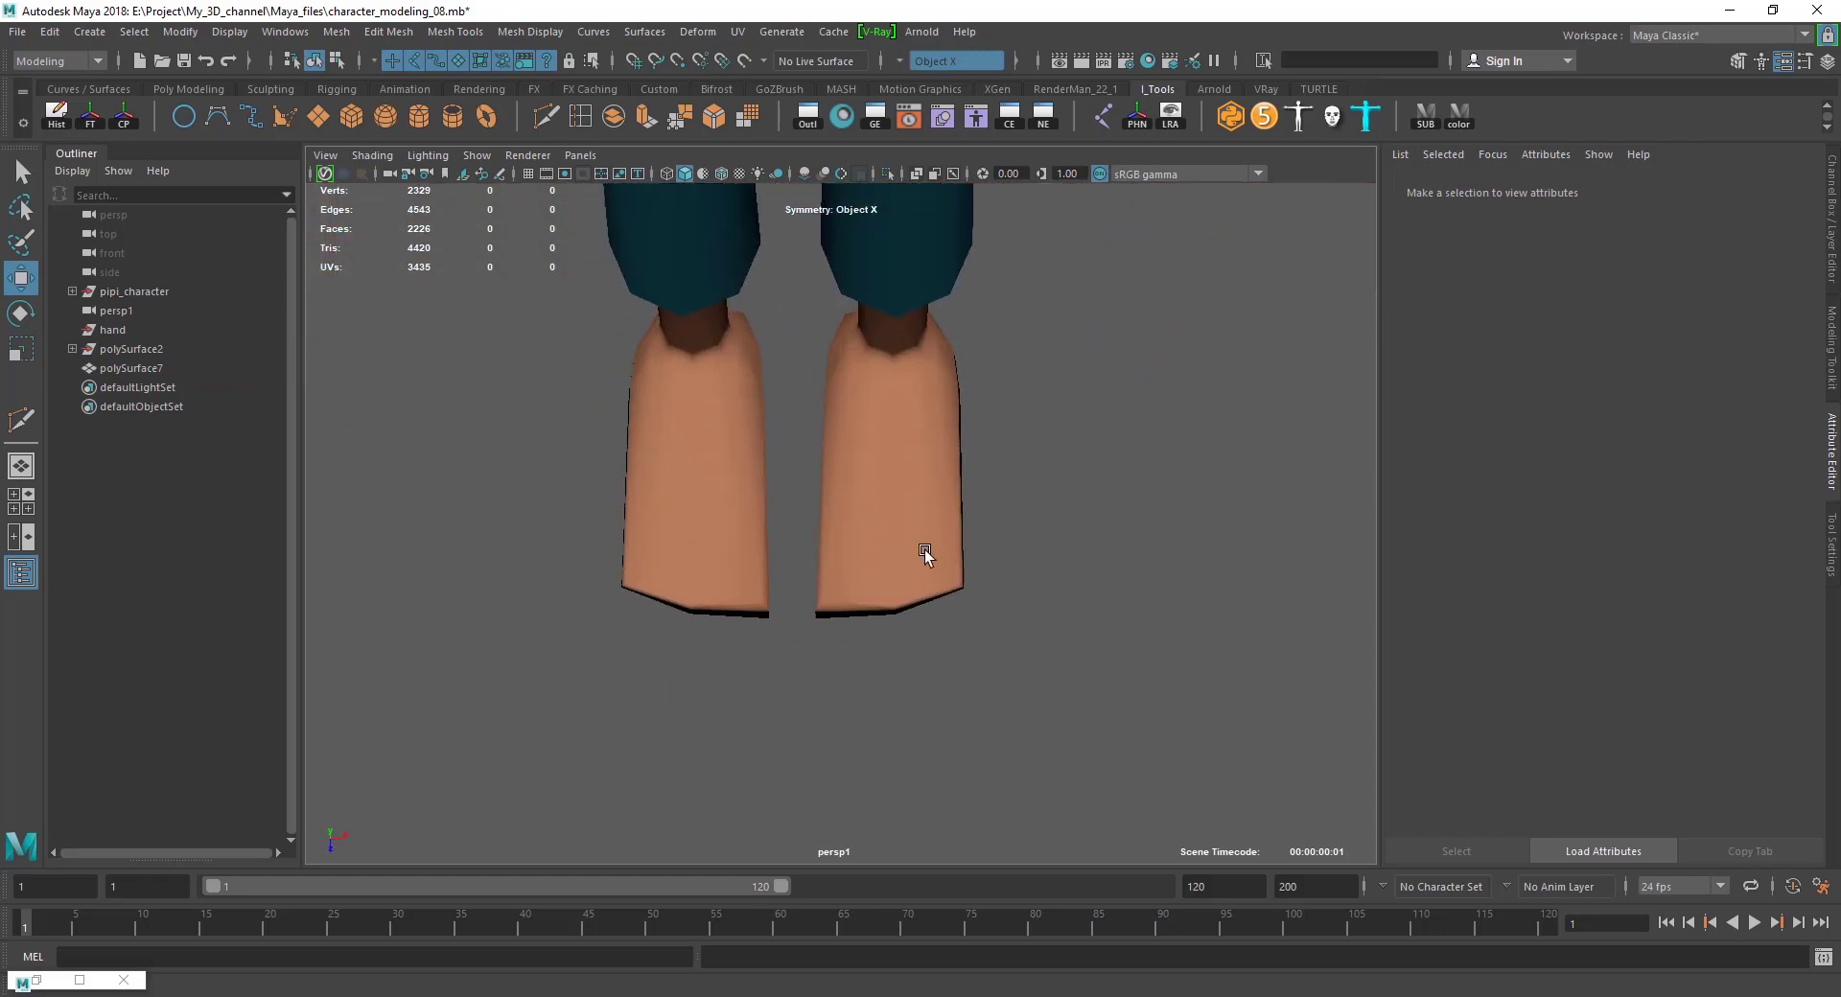
left_click(924, 549)
left_click(873, 619)
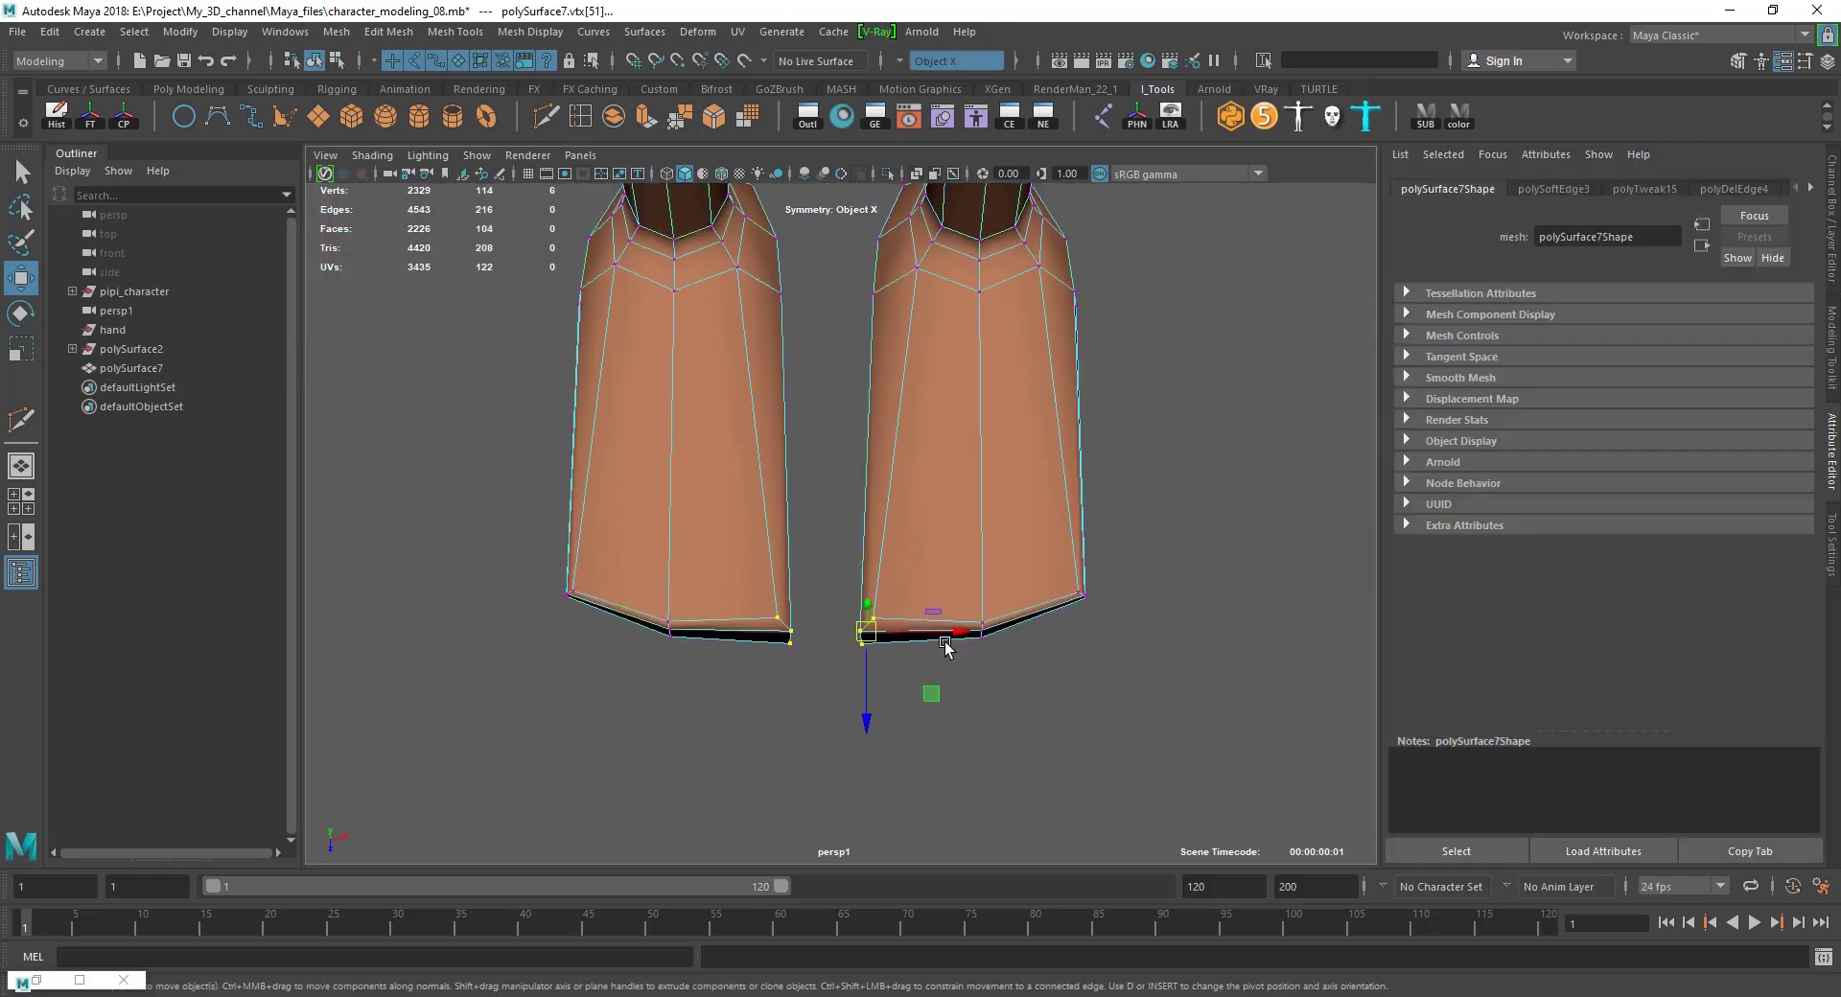
left_click_drag(945, 641, 953, 636)
Push the outer toe corners outward to widen the feet.
left_click(1085, 595)
left_click_drag(1141, 595, 1177, 599)
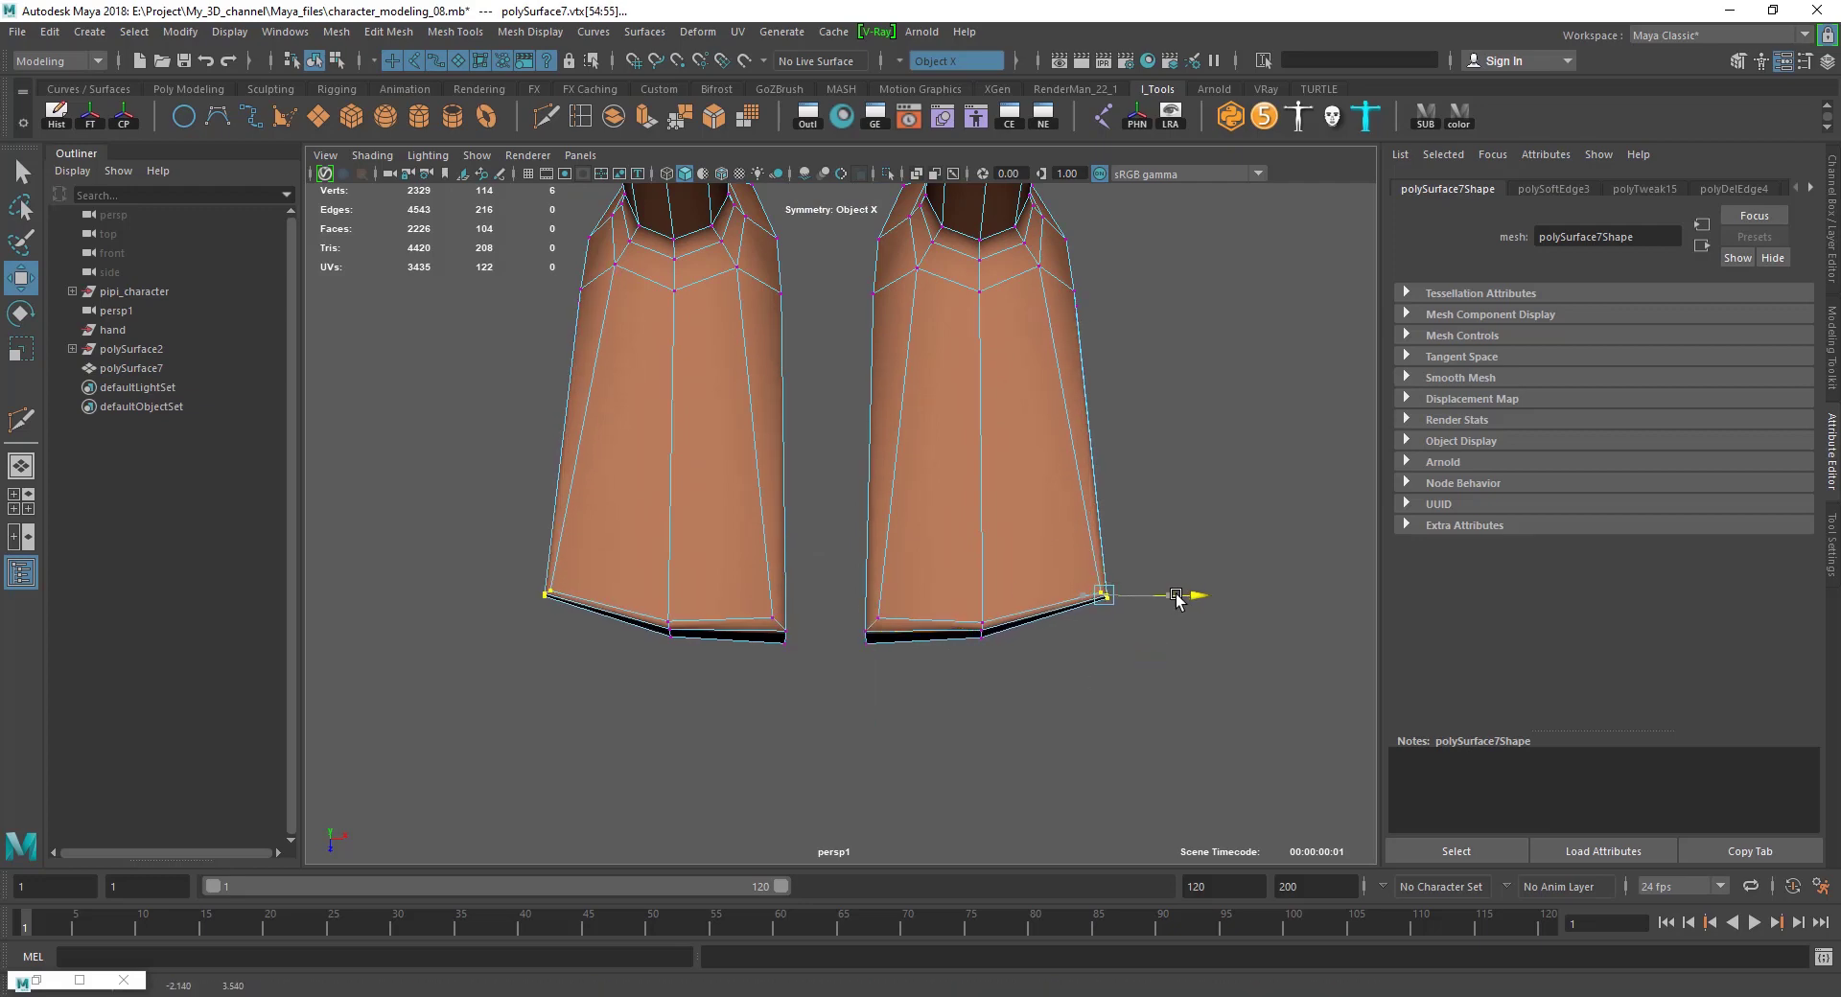
left_click(982, 623)
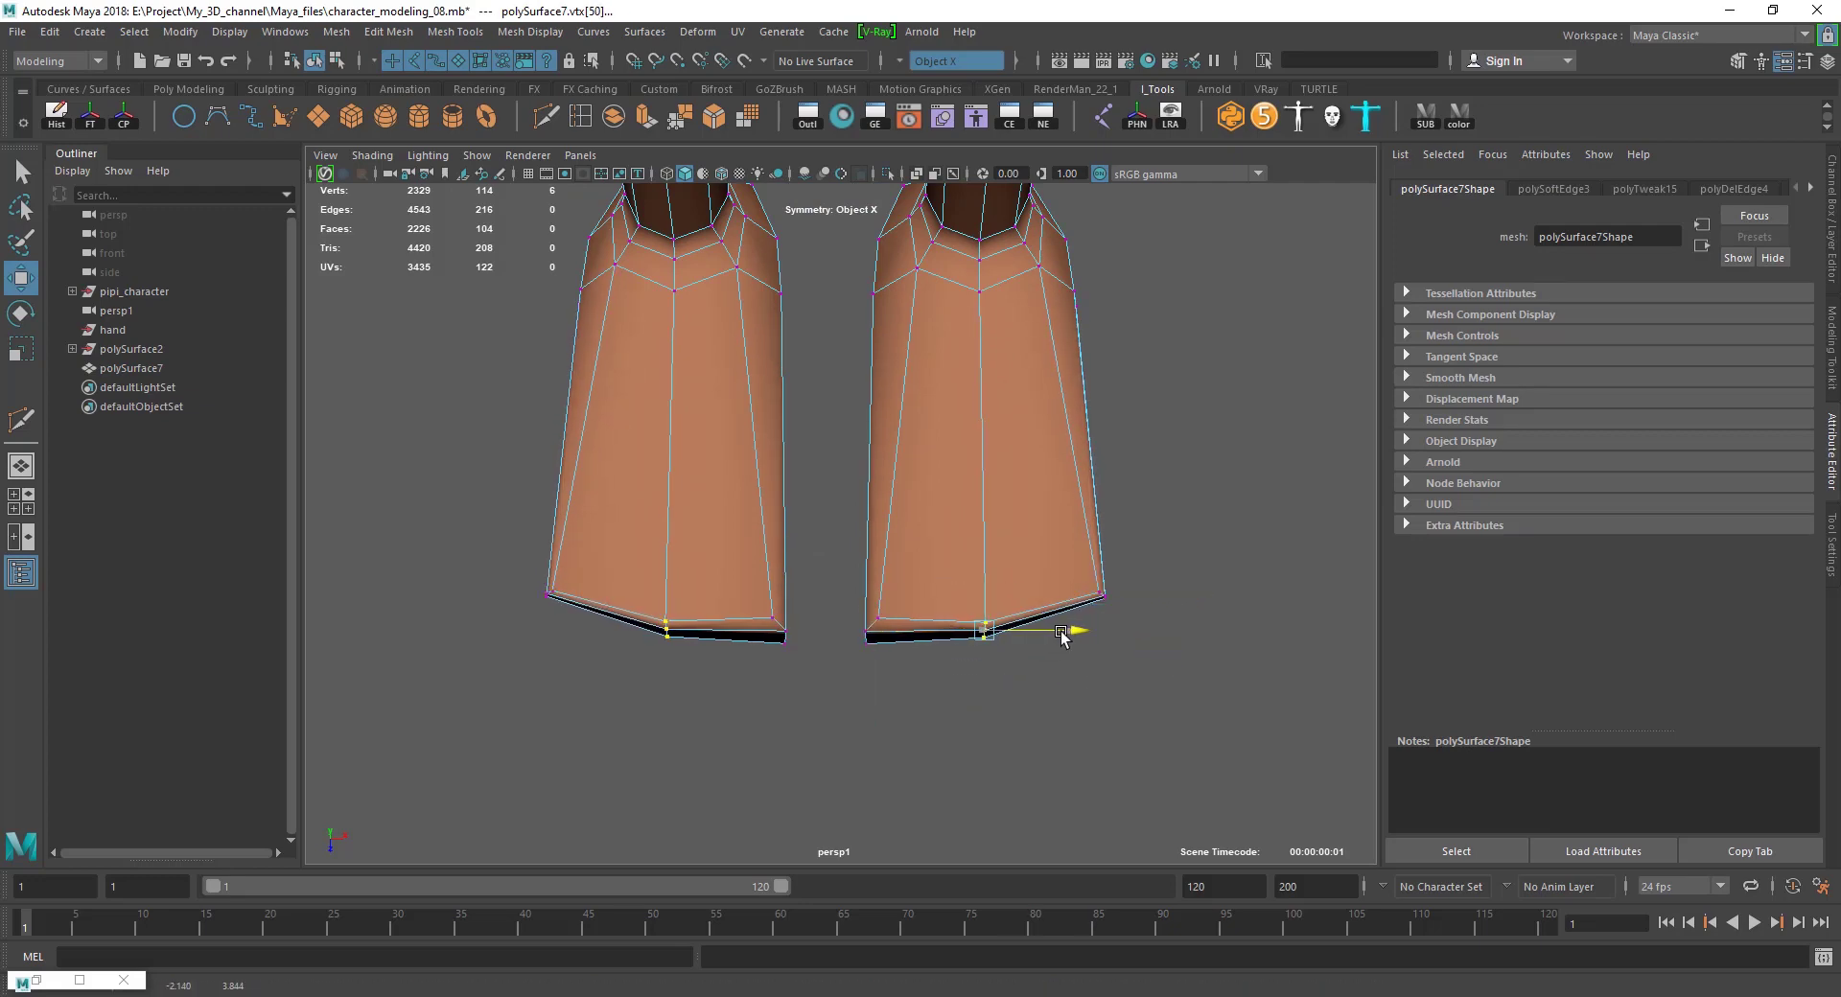
left_click(970, 568)
key("ctrl+1")
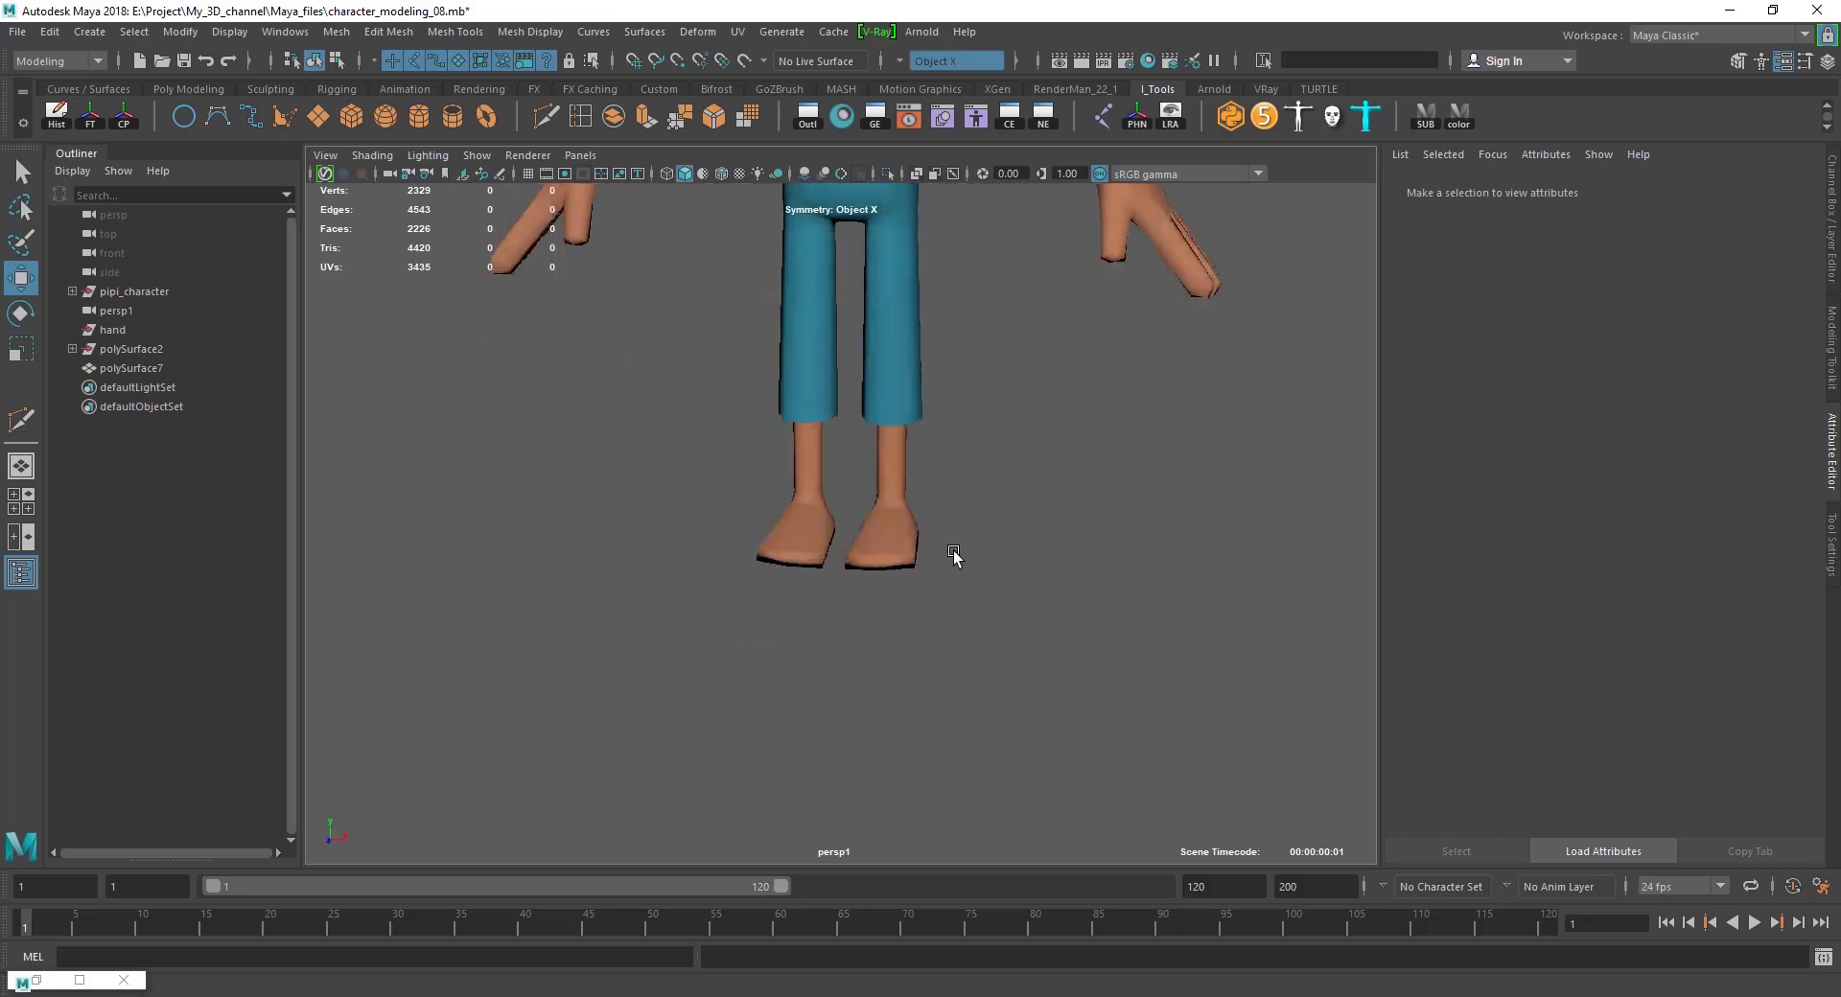
Raise the top edges of the toes in edge mode.
mouse_move(958, 559)
left_mouse_down("alt")
mouse_move(751, 536)
mouse_move(781, 533)
left_mouse_up("alt")
scroll(871, 603, "down", 5)
mouse_move(871, 603)
left_mouse_down("alt")
mouse_move(912, 616)
mouse_move(863, 537)
left_mouse_up("alt")
scroll(912, 616, "up", 5)
left_click(923, 586)
key("F10")
scroll(834, 507, "up", 3)
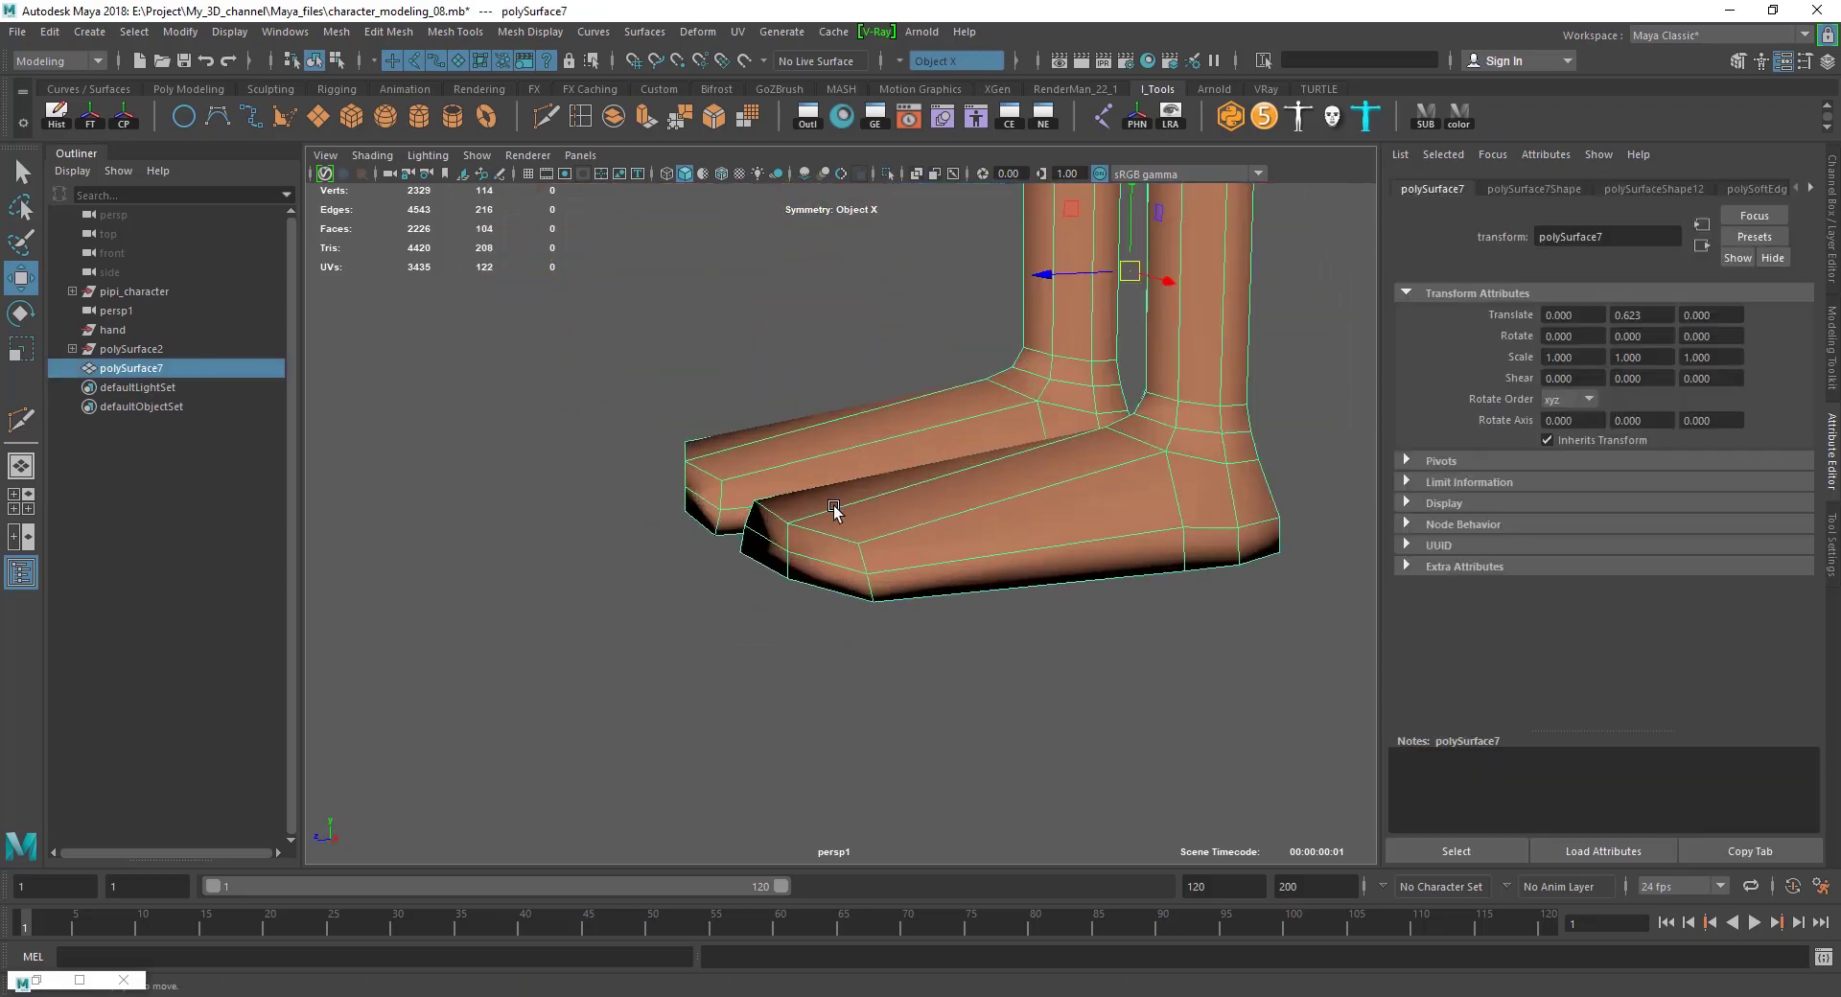
left_click(777, 511)
left_click_drag(795, 437, 805, 413)
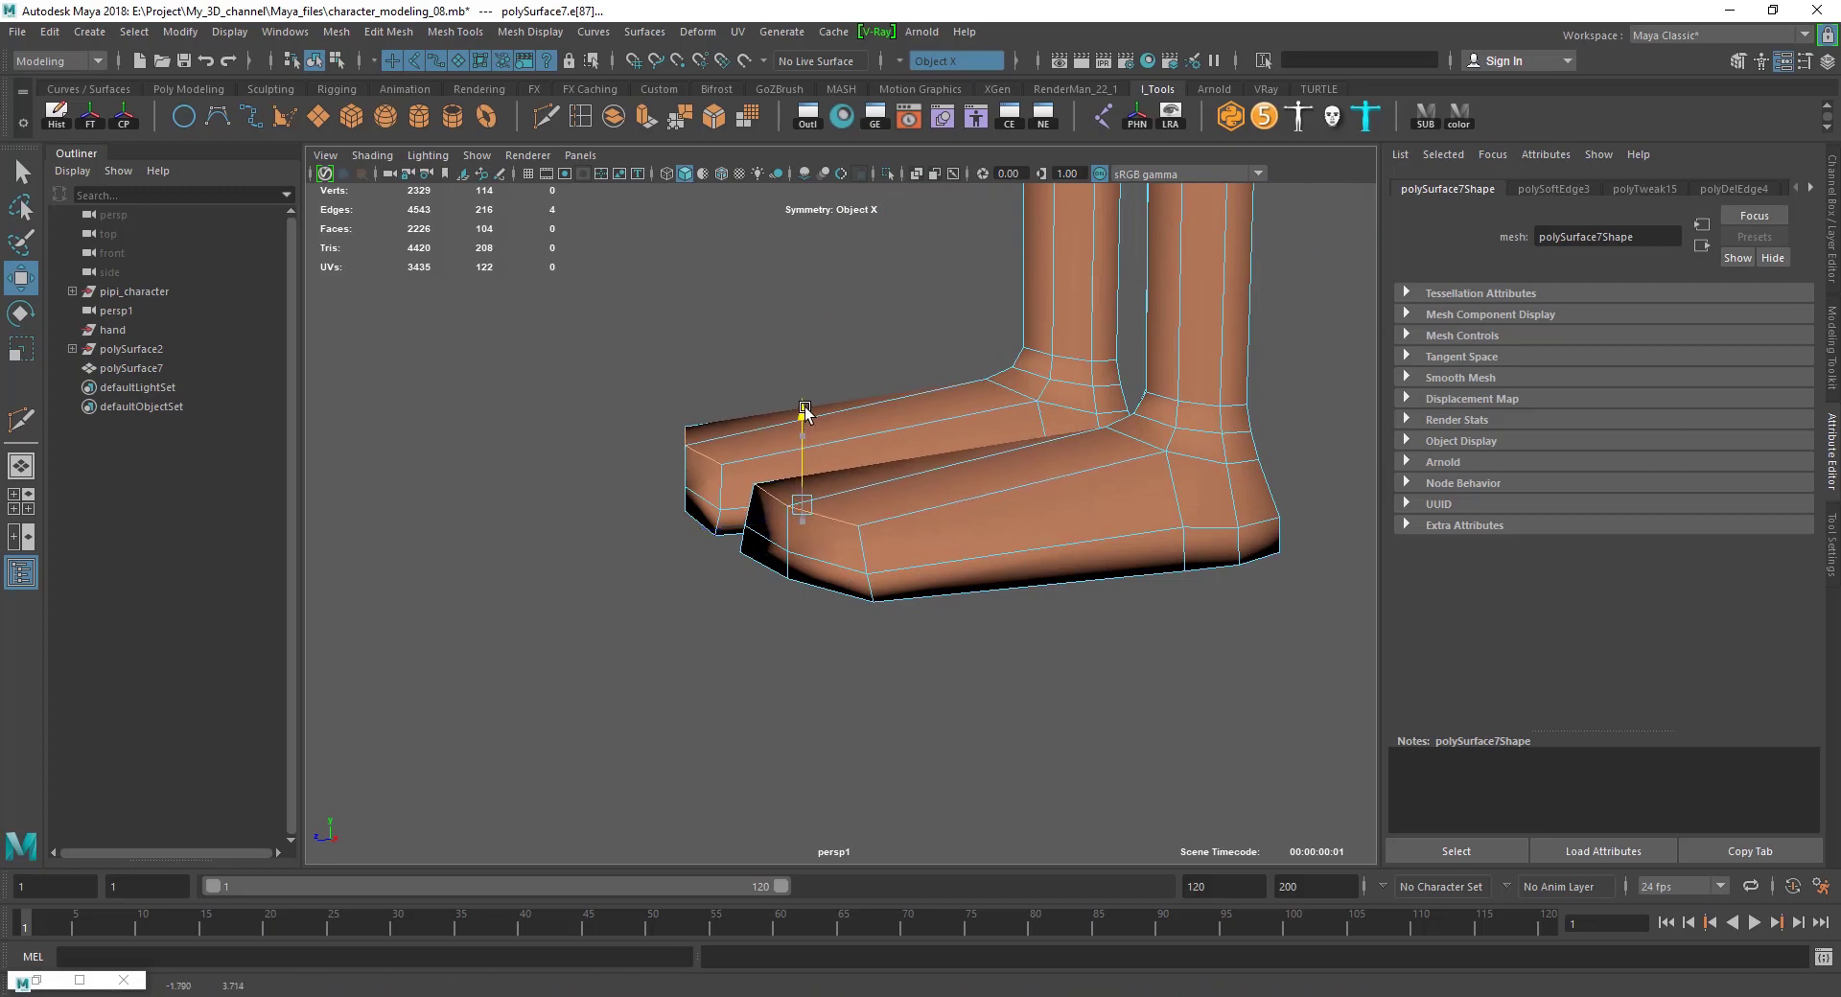
Select the toe's front edge and the foot's bottom edge, converted to vertices.
left_click(778, 555)
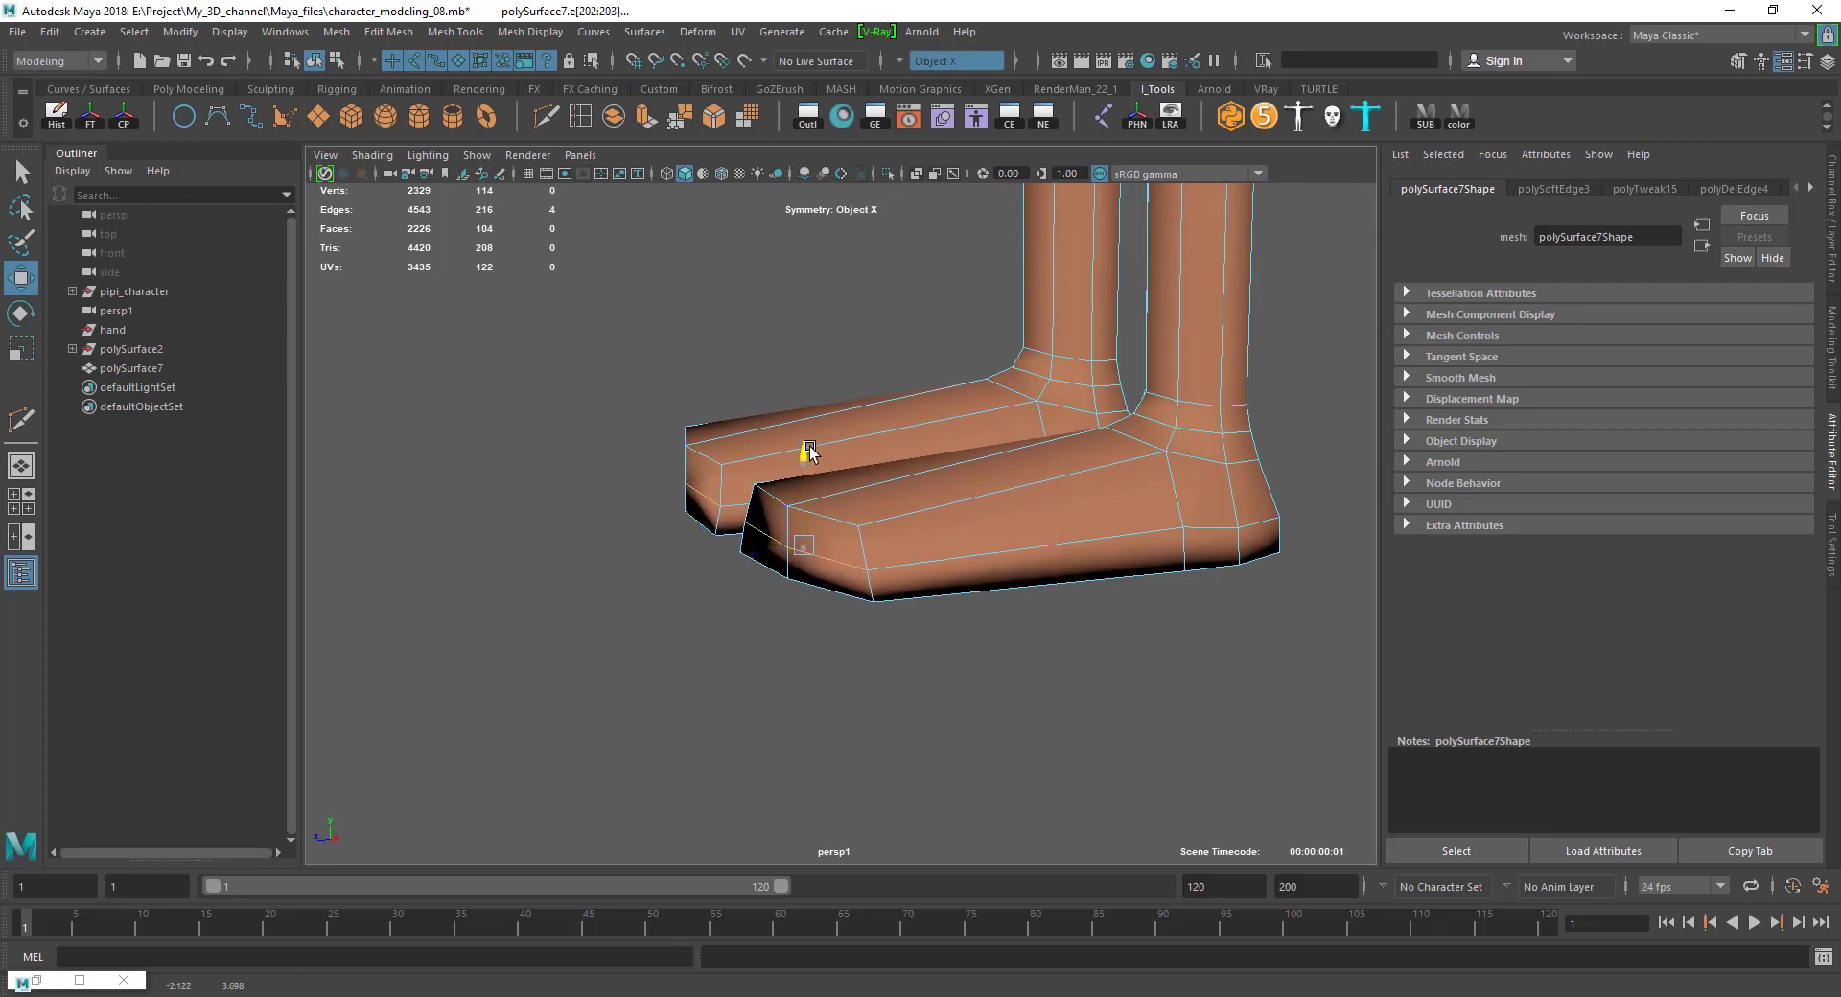
left_click(978, 563)
mouse_move(809, 451)
left_mouse_down("alt")
mouse_move(963, 542)
mouse_move(943, 549)
mouse_move(1057, 514)
left_mouse_up("alt")
key("F9")
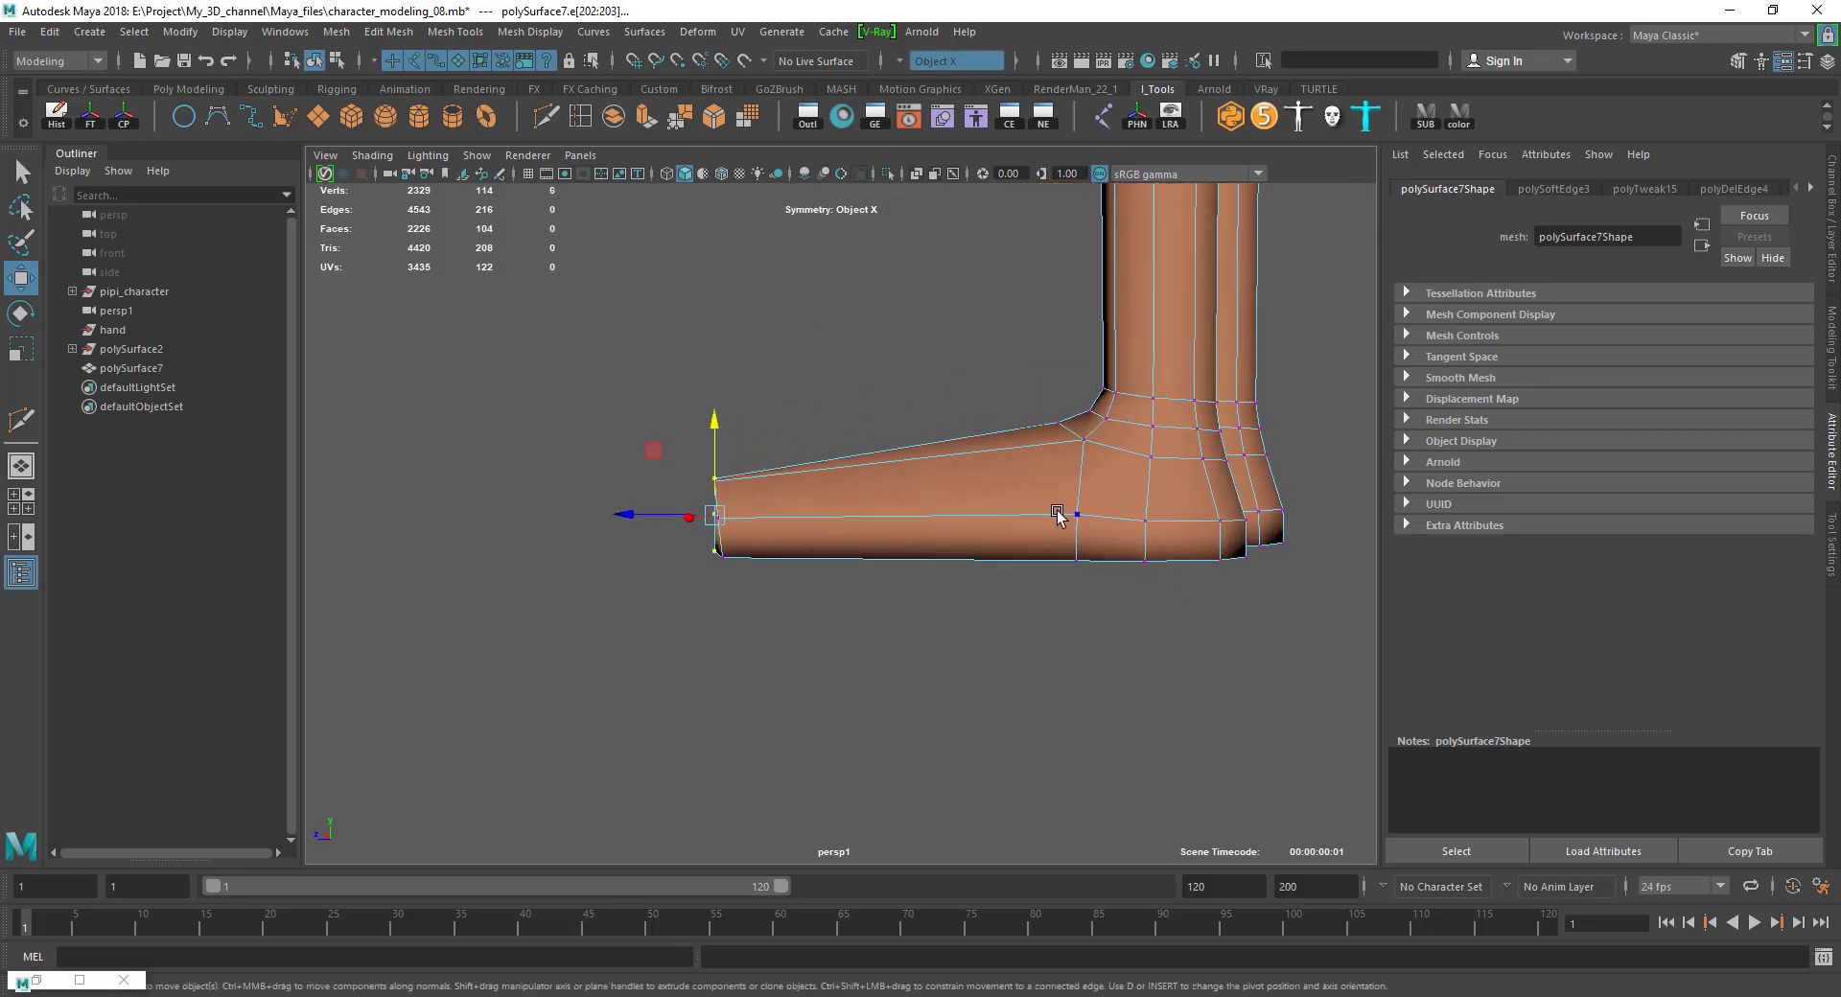
middle_click_drag(1145, 441, 1149, 554, "alt")
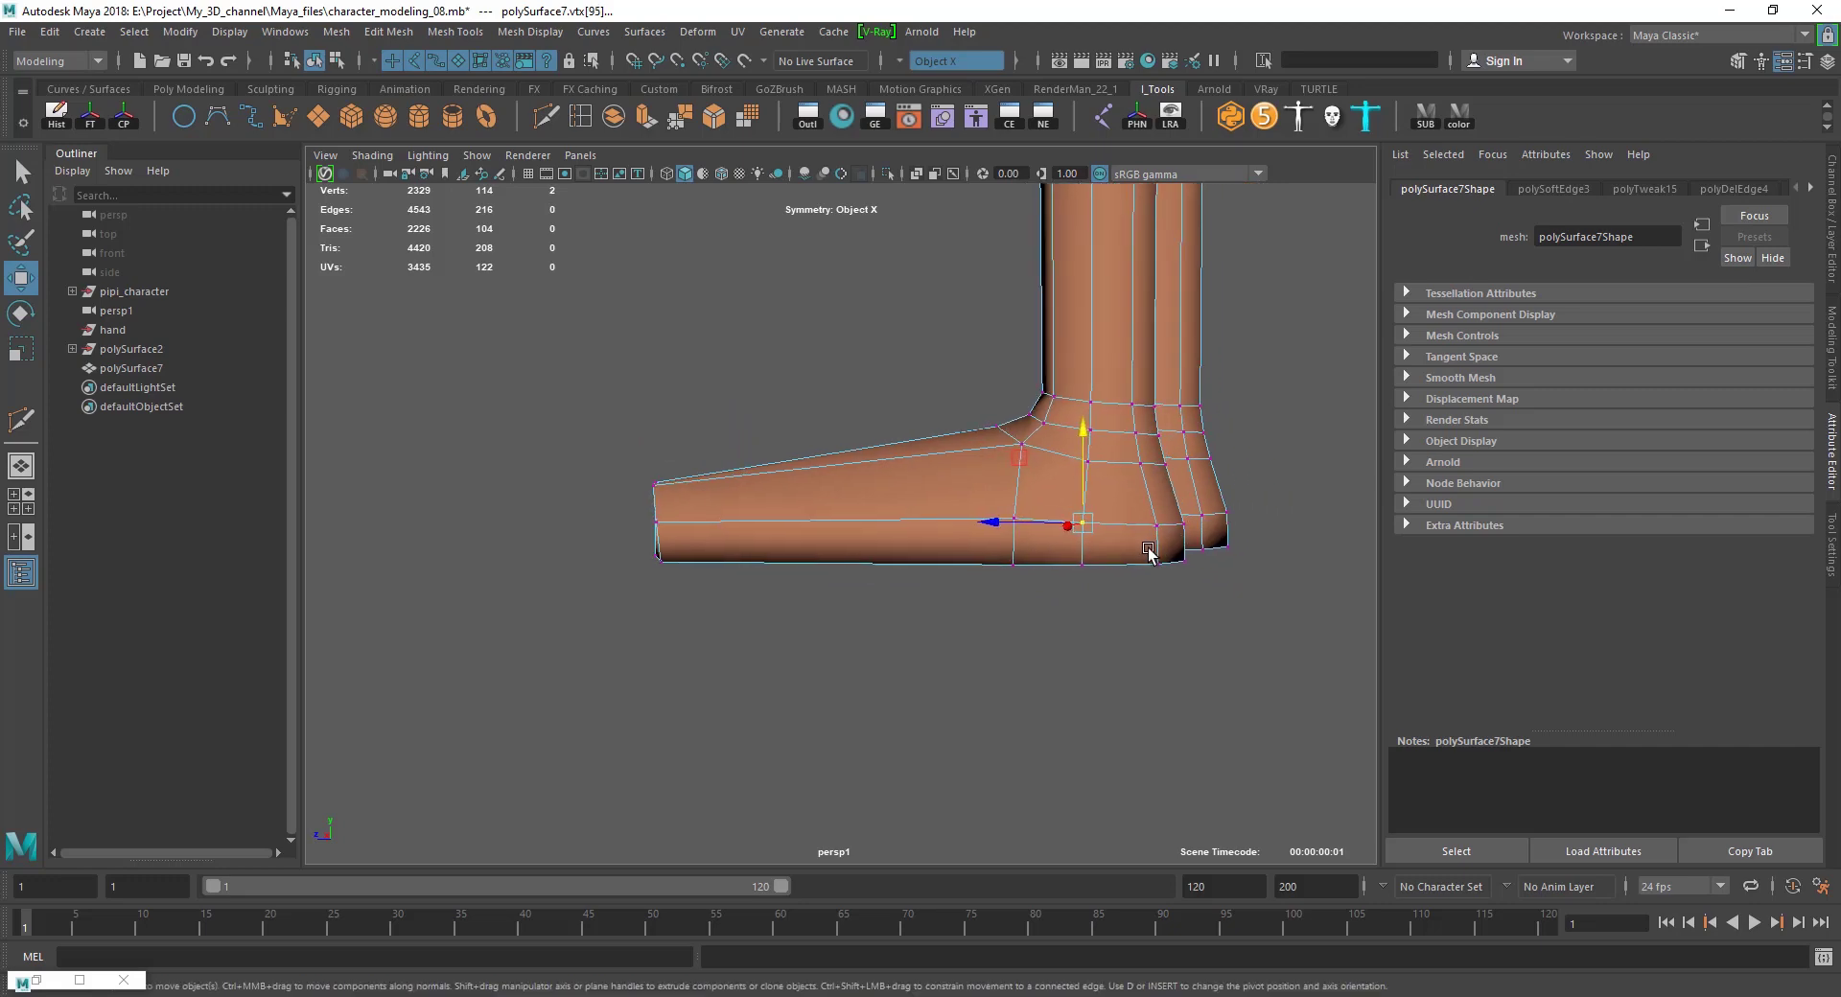
mouse_move(1191, 567)
left_mouse_down("alt")
mouse_move(834, 637)
mouse_move(740, 610)
mouse_move(1031, 616)
mouse_move(1237, 522)
mouse_move(1061, 547)
mouse_move(1038, 575)
left_mouse_up("alt")
Lift the two heel vertices on the foot's base slightly.
left_click(1067, 553)
left_click(1001, 522)
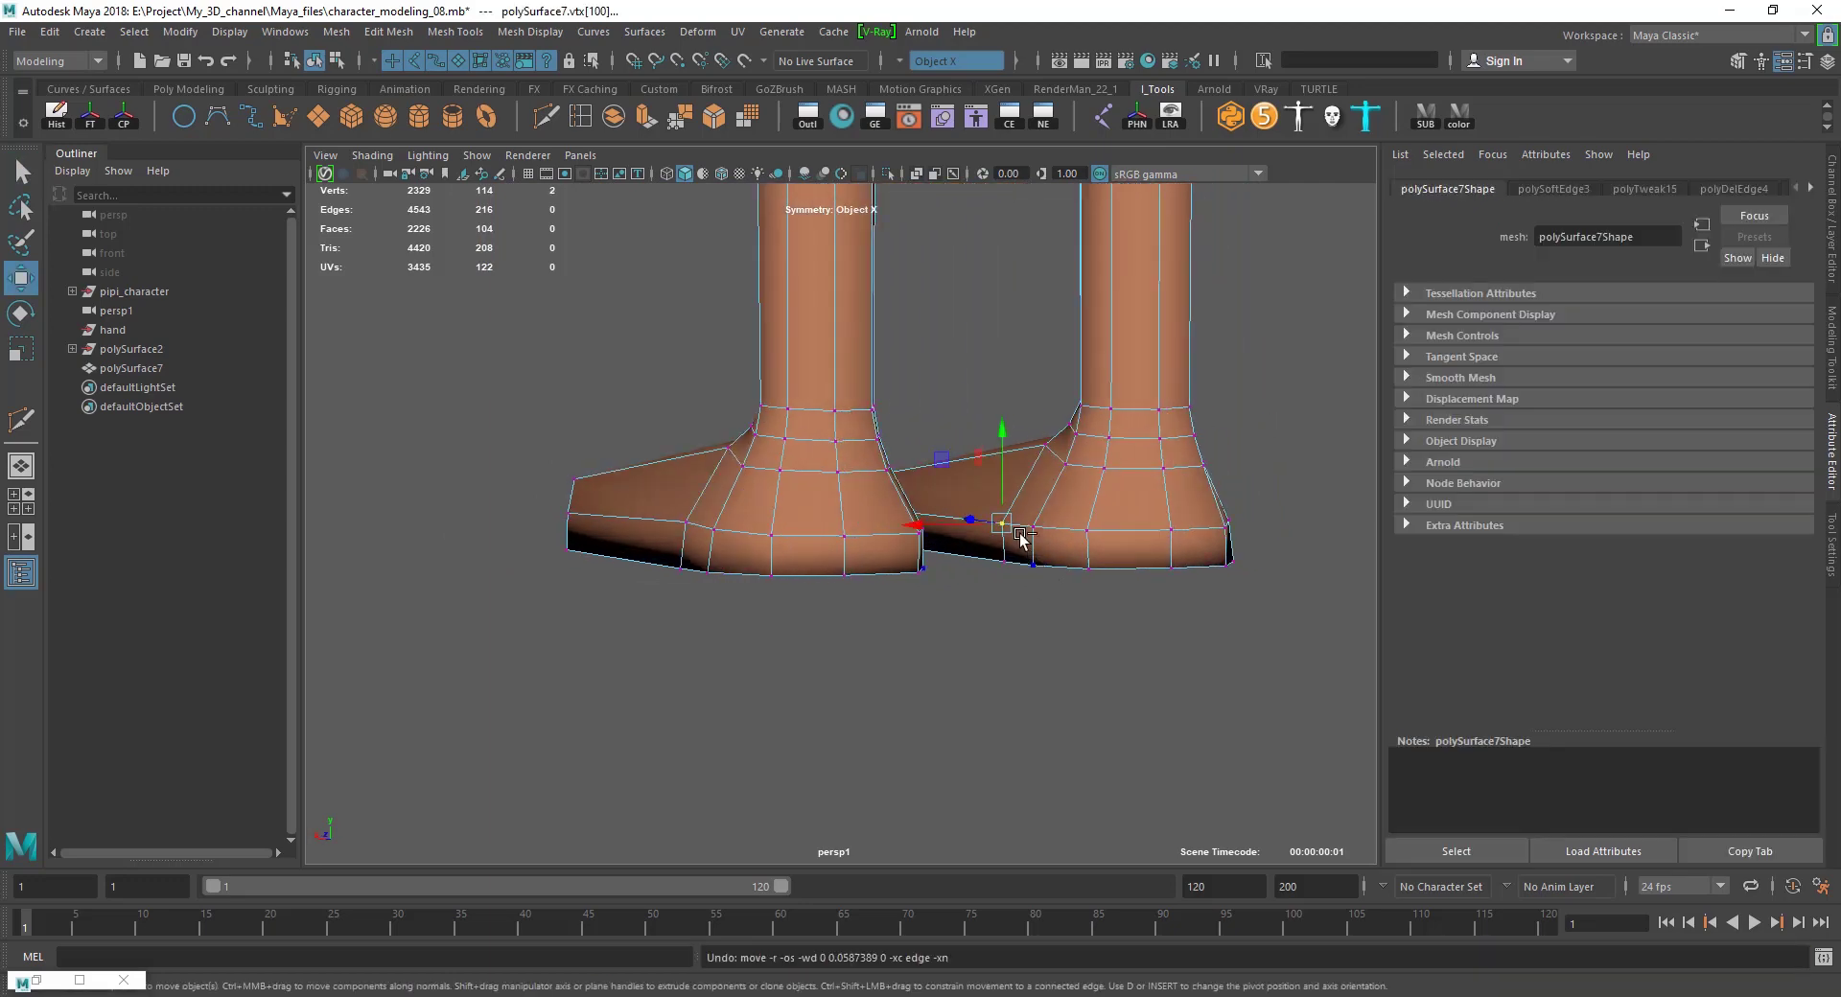
left_click(1034, 525)
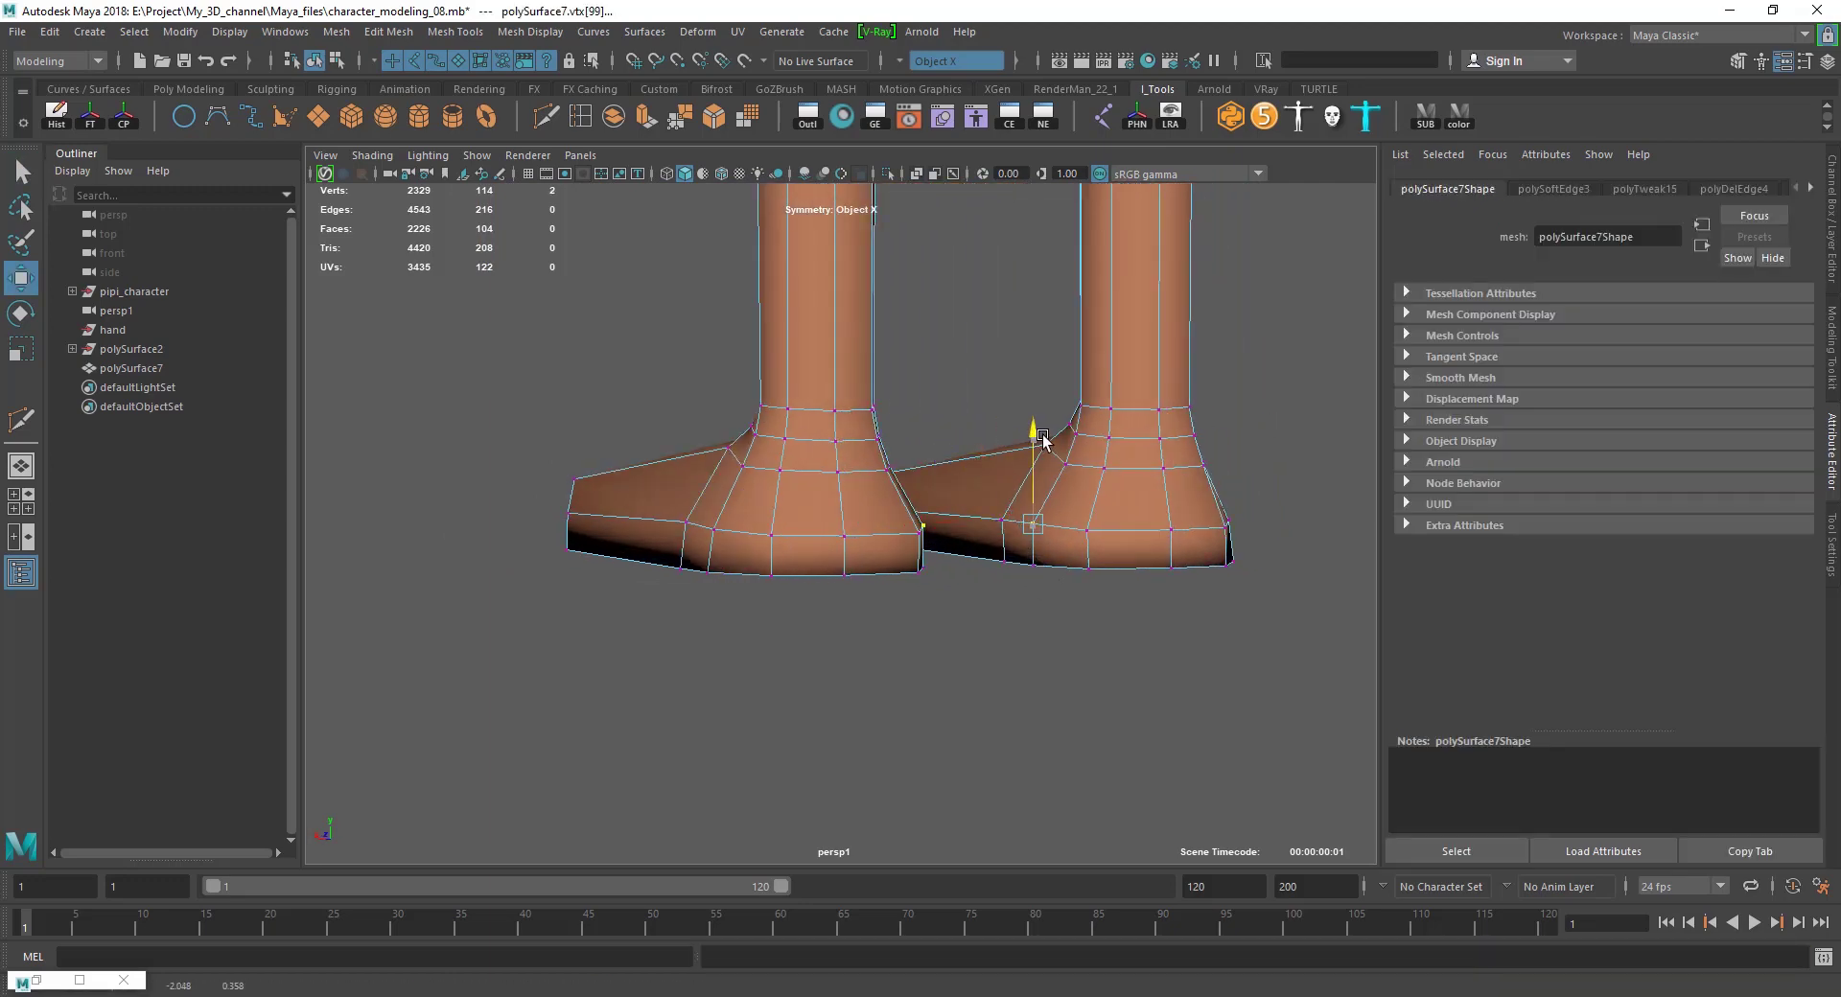
left_click_drag(1086, 439, 1087, 440)
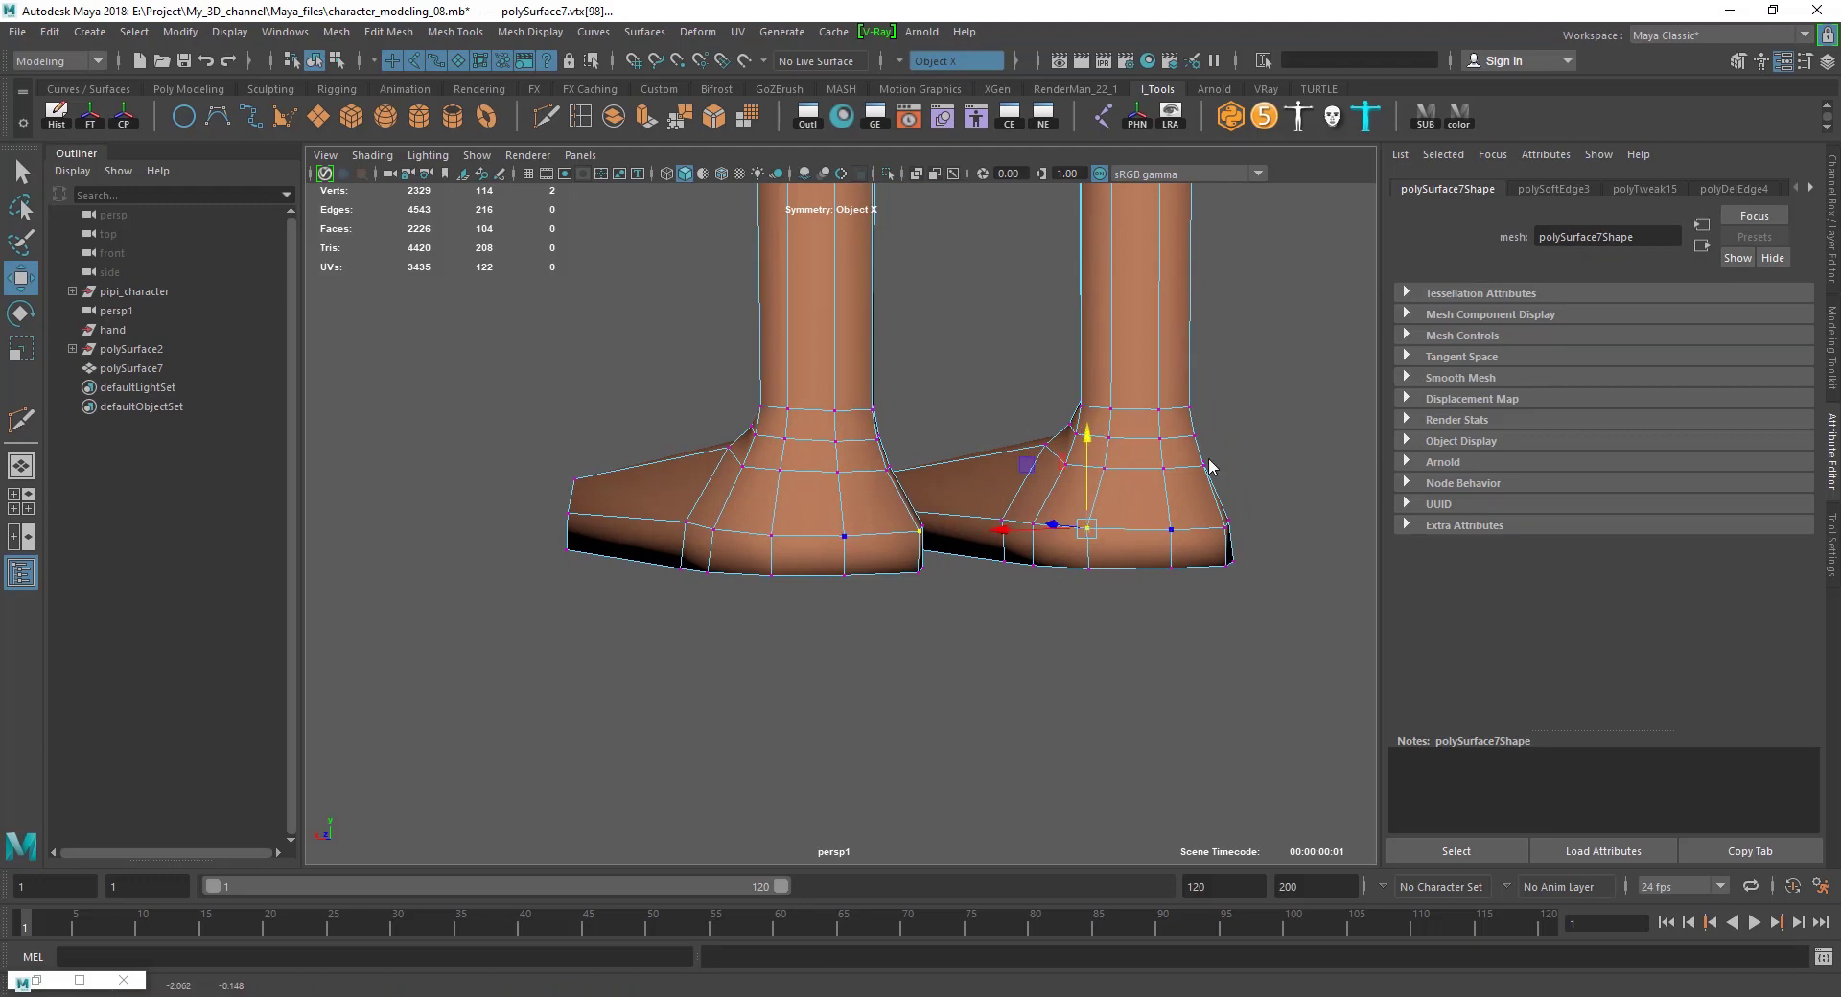
key("F8")
From below the feet, select a vertex at the top of the leg.
left_click(1160, 525)
mouse_move(1159, 526)
left_mouse_down("alt")
mouse_move(1076, 500)
mouse_move(1109, 611)
mouse_move(978, 529)
left_mouse_up("alt")
scroll(969, 578, "up", 3)
key("F9")
left_click(1007, 398)
scroll(935, 534, "up", 2)
key("q")
left_click(1006, 517)
Move the symmetric top leg vertices tucked under the blue pants hem.
left_click(1005, 491)
left_click_drag(956, 600, 968, 589, "alt")
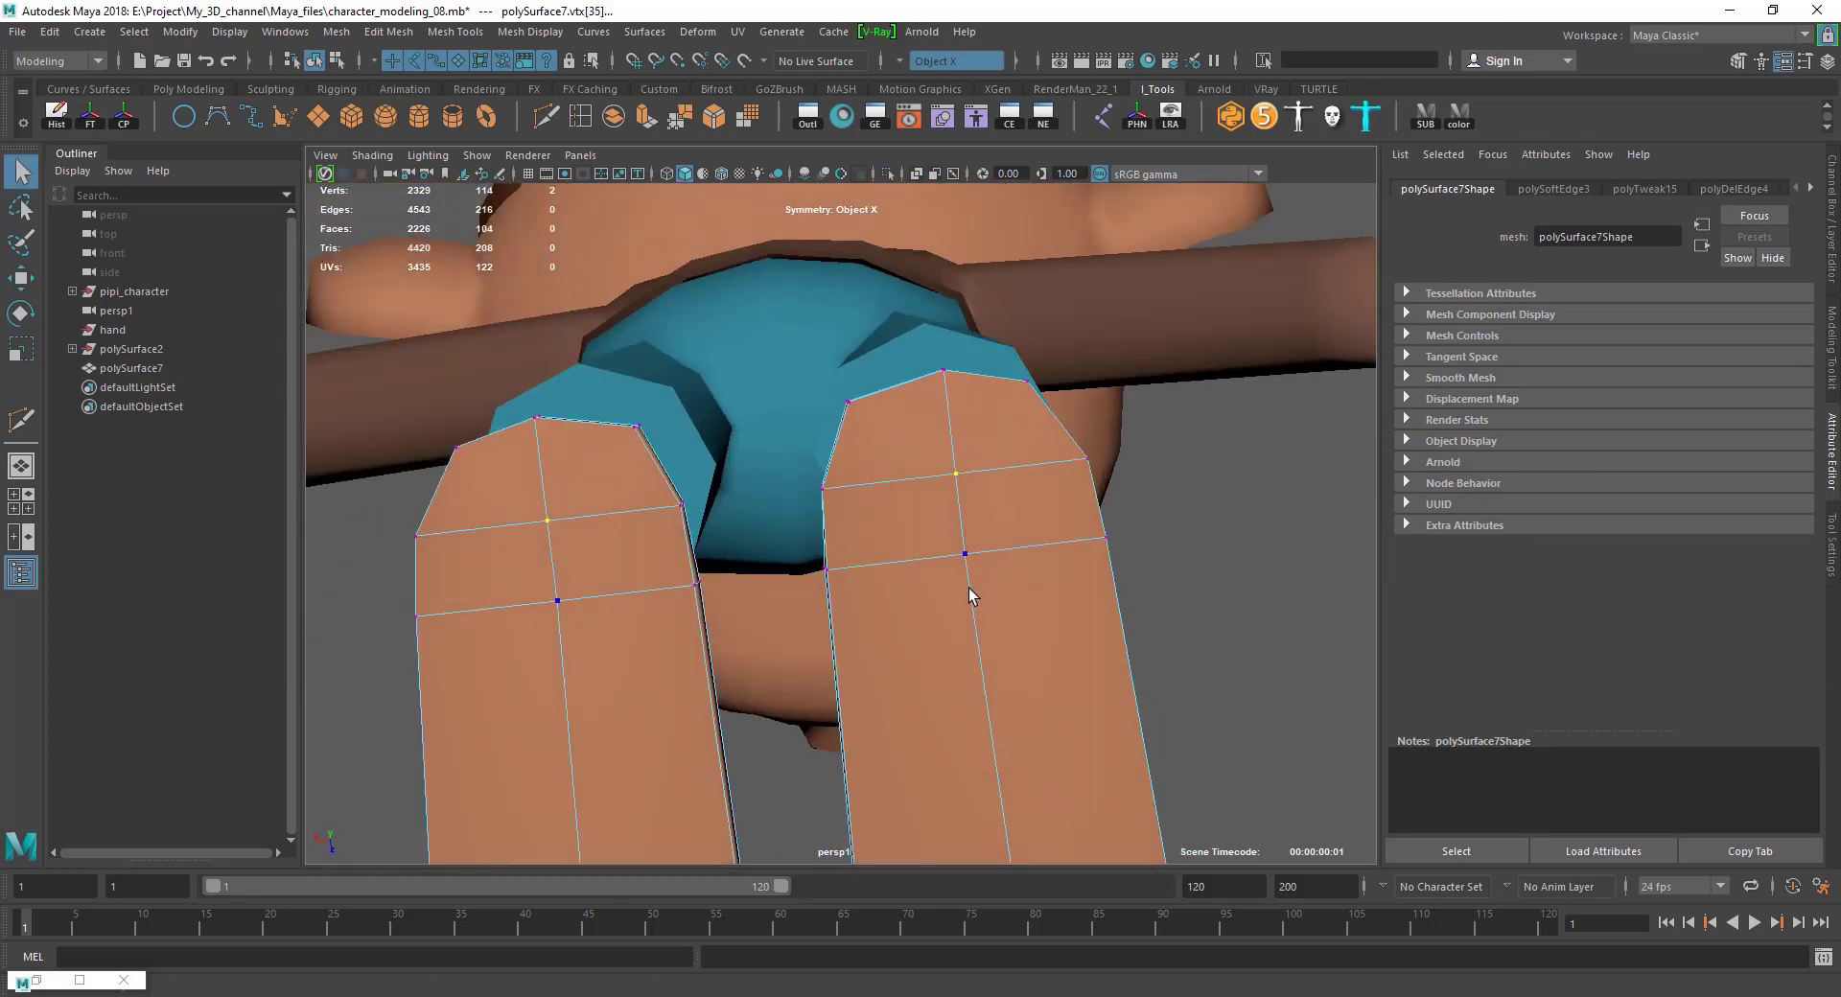
key("w")
left_click(923, 560)
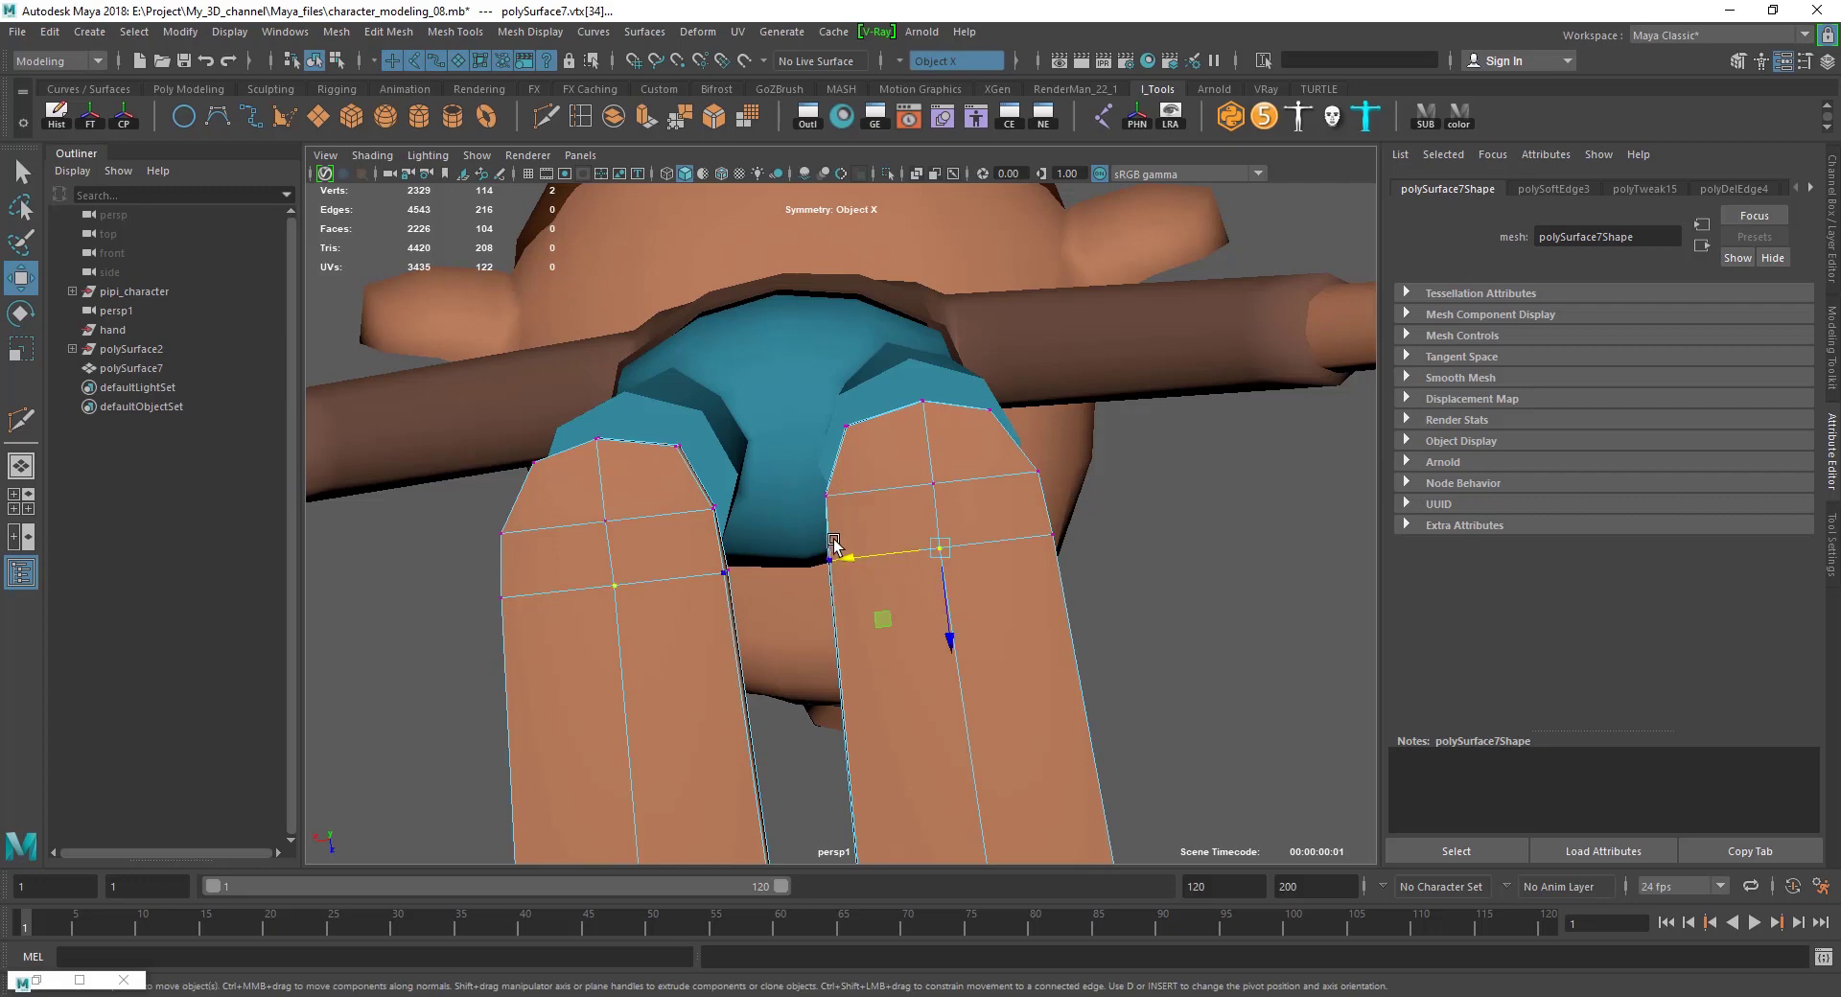
left_click(1109, 526)
mouse_move(1110, 526)
left_mouse_down("alt")
mouse_move(961, 728)
mouse_move(961, 691)
mouse_move(842, 626)
left_mouse_up("alt")
scroll(842, 625, "down", 3)
Select and deselect the feet mesh, then orbit back to a front view.
left_click(909, 623)
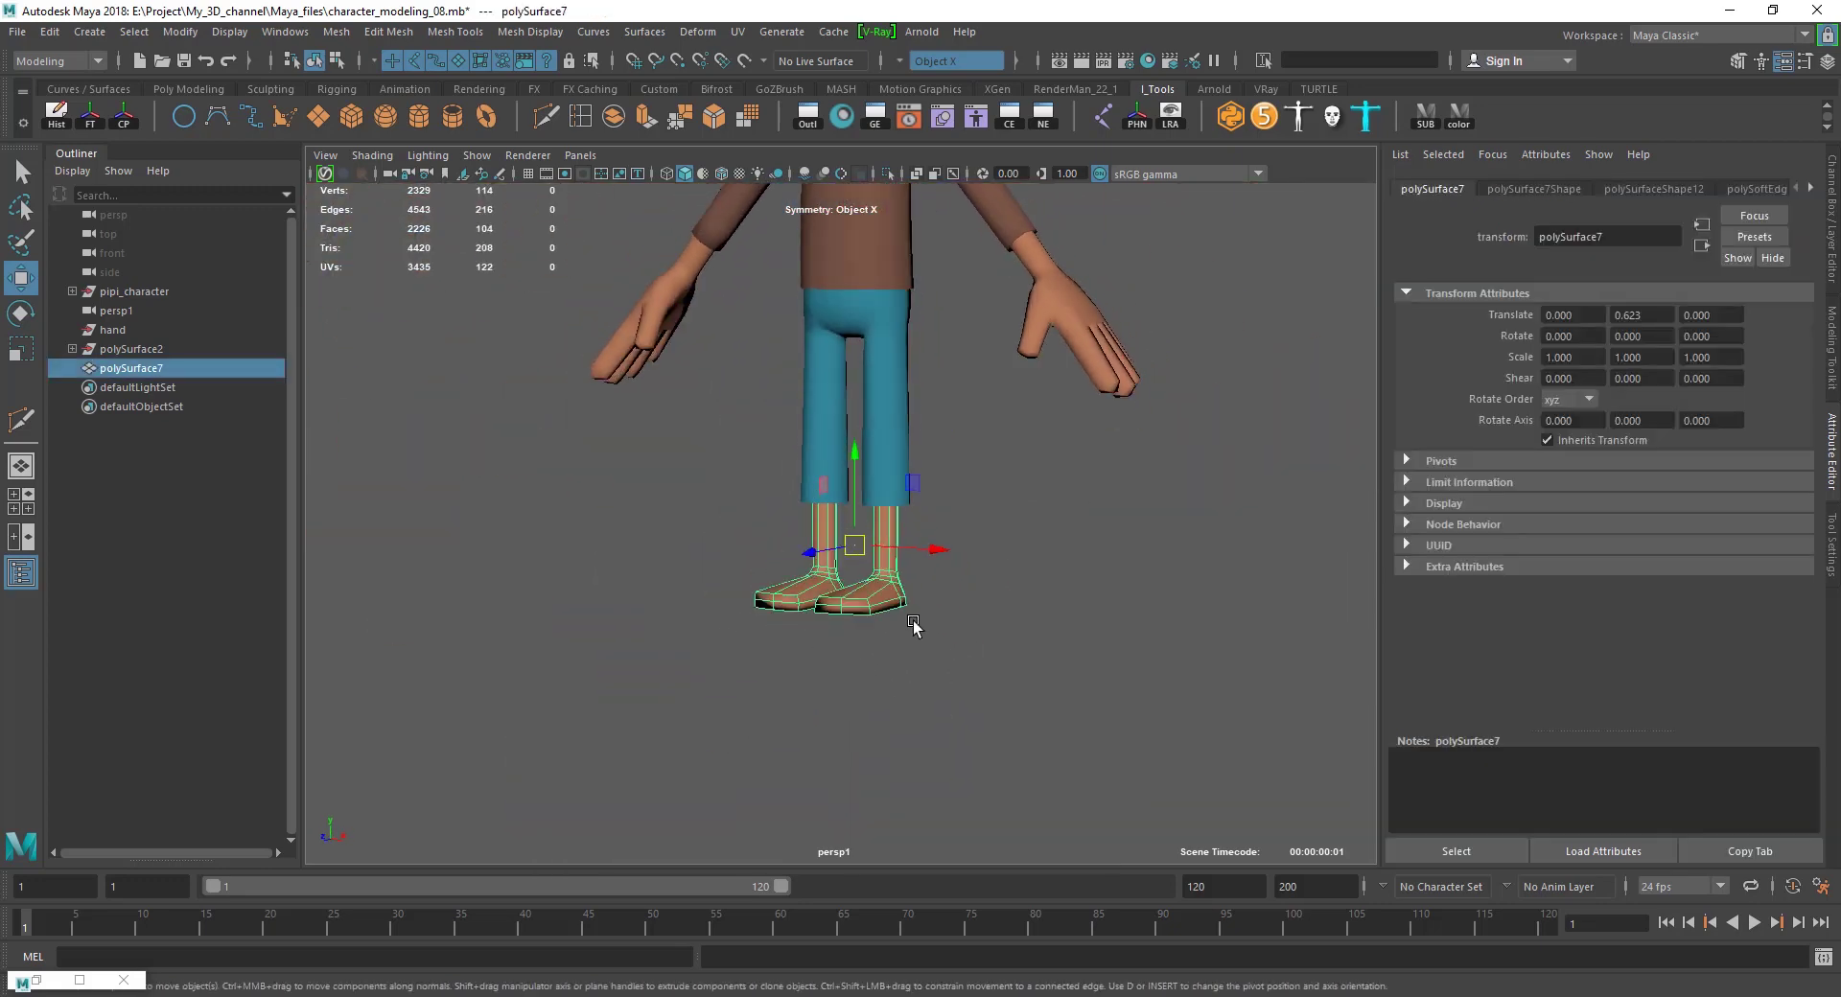
scroll(950, 661, "up", 2)
left_click(1113, 575)
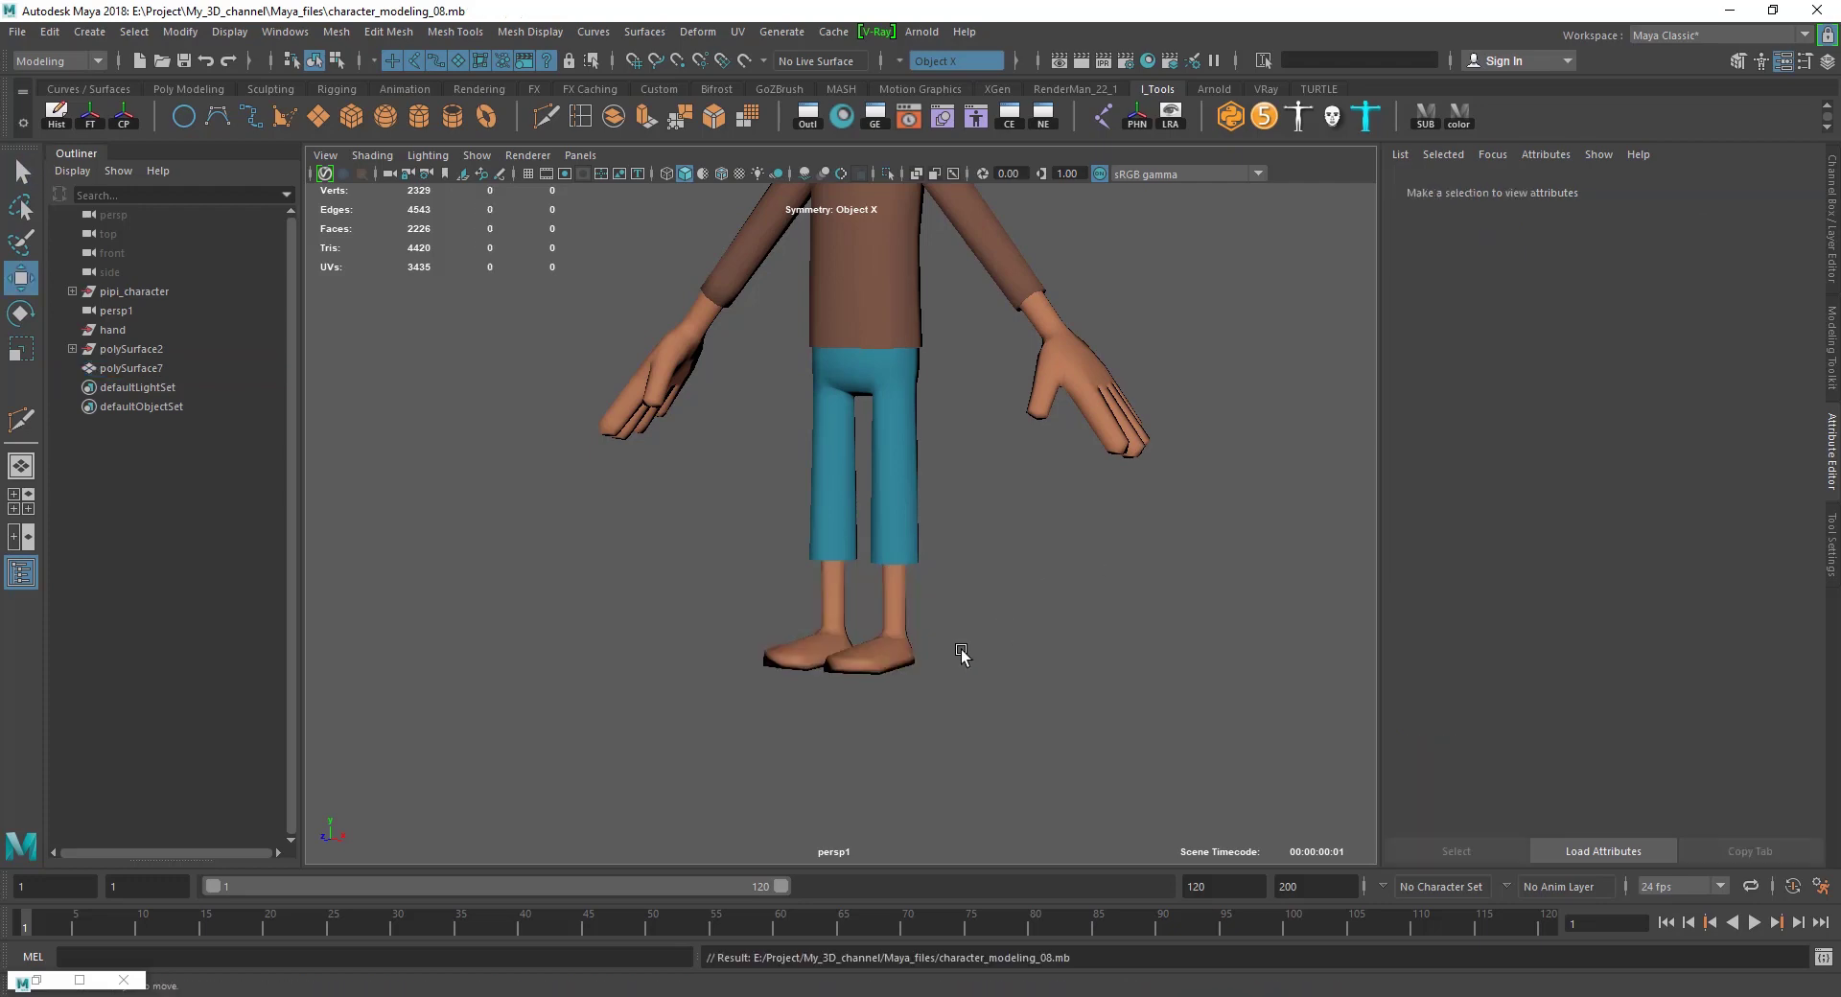
left_click(868, 633)
left_click(686, 535)
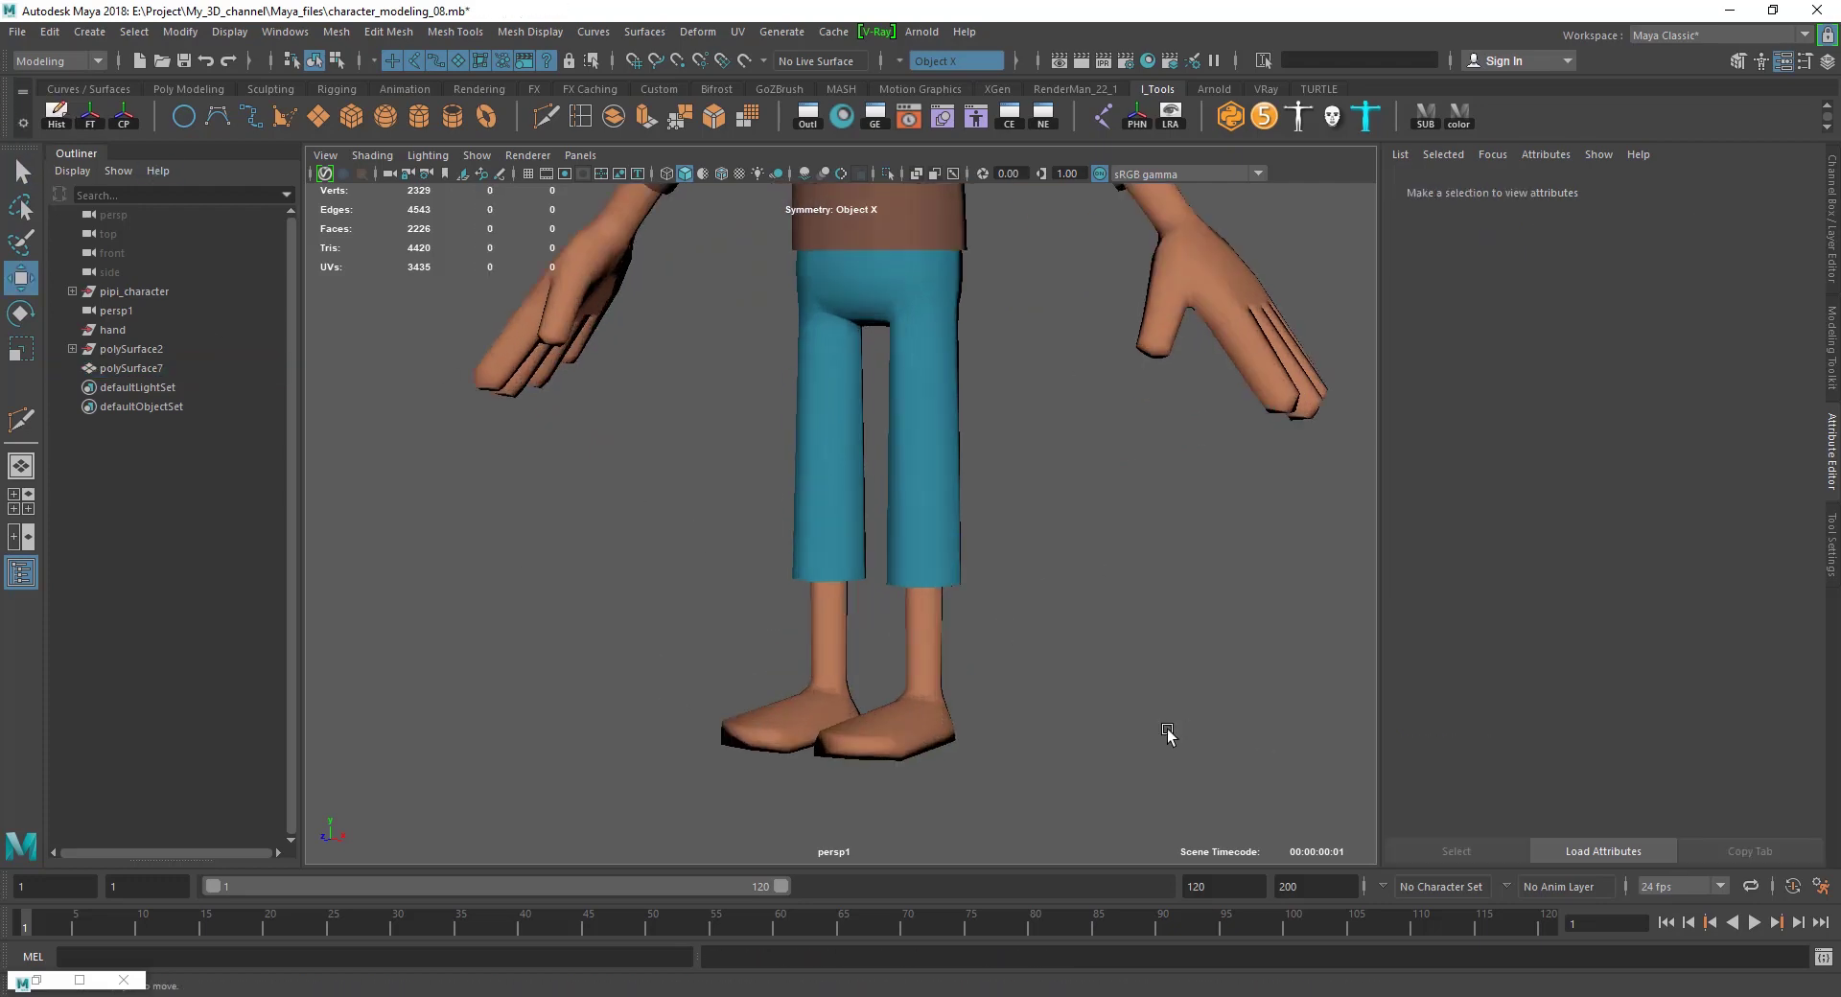
scroll(1080, 549, "down", 5)
scroll(1071, 628, "up", 3)
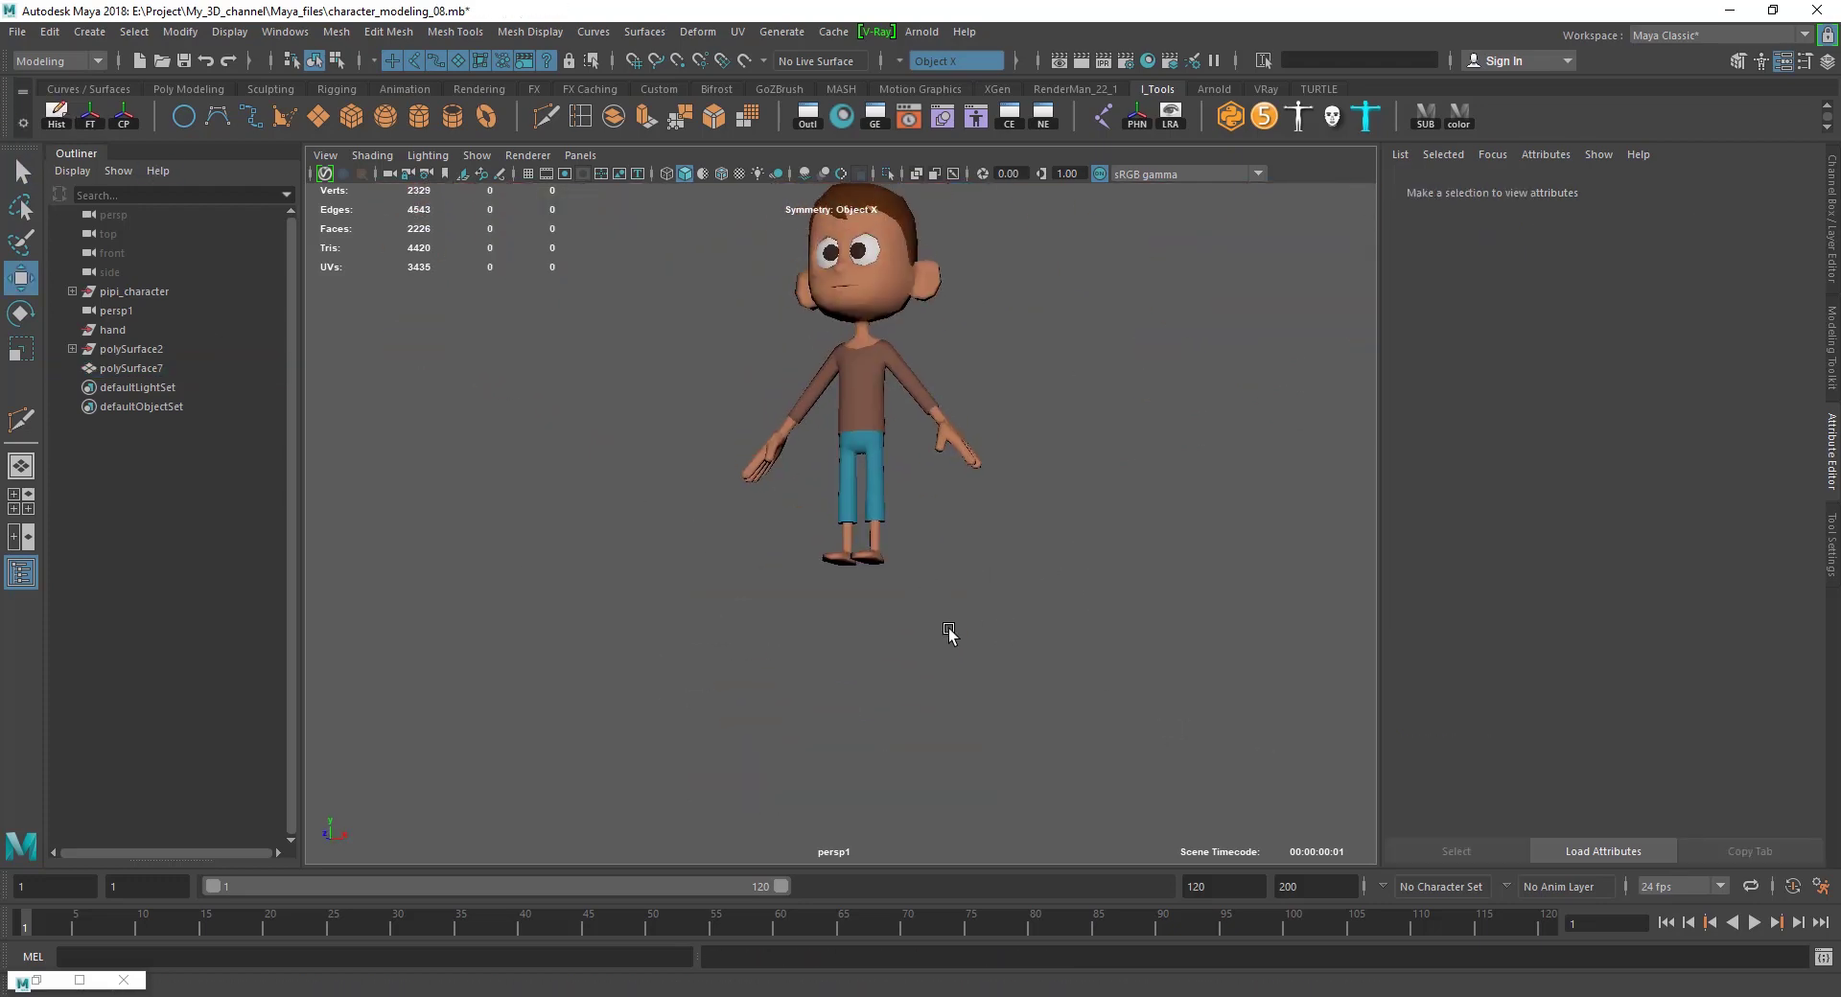
scroll(953, 632, "up", 2)
mouse_move(928, 669)
left_mouse_down("alt")
mouse_move(1064, 731)
mouse_move(723, 732)
mouse_move(953, 726)
left_mouse_up("alt")
Select the feet and frame them in the viewport with F.
scroll(1048, 590, "up", 1)
scroll(928, 636, "up", 5)
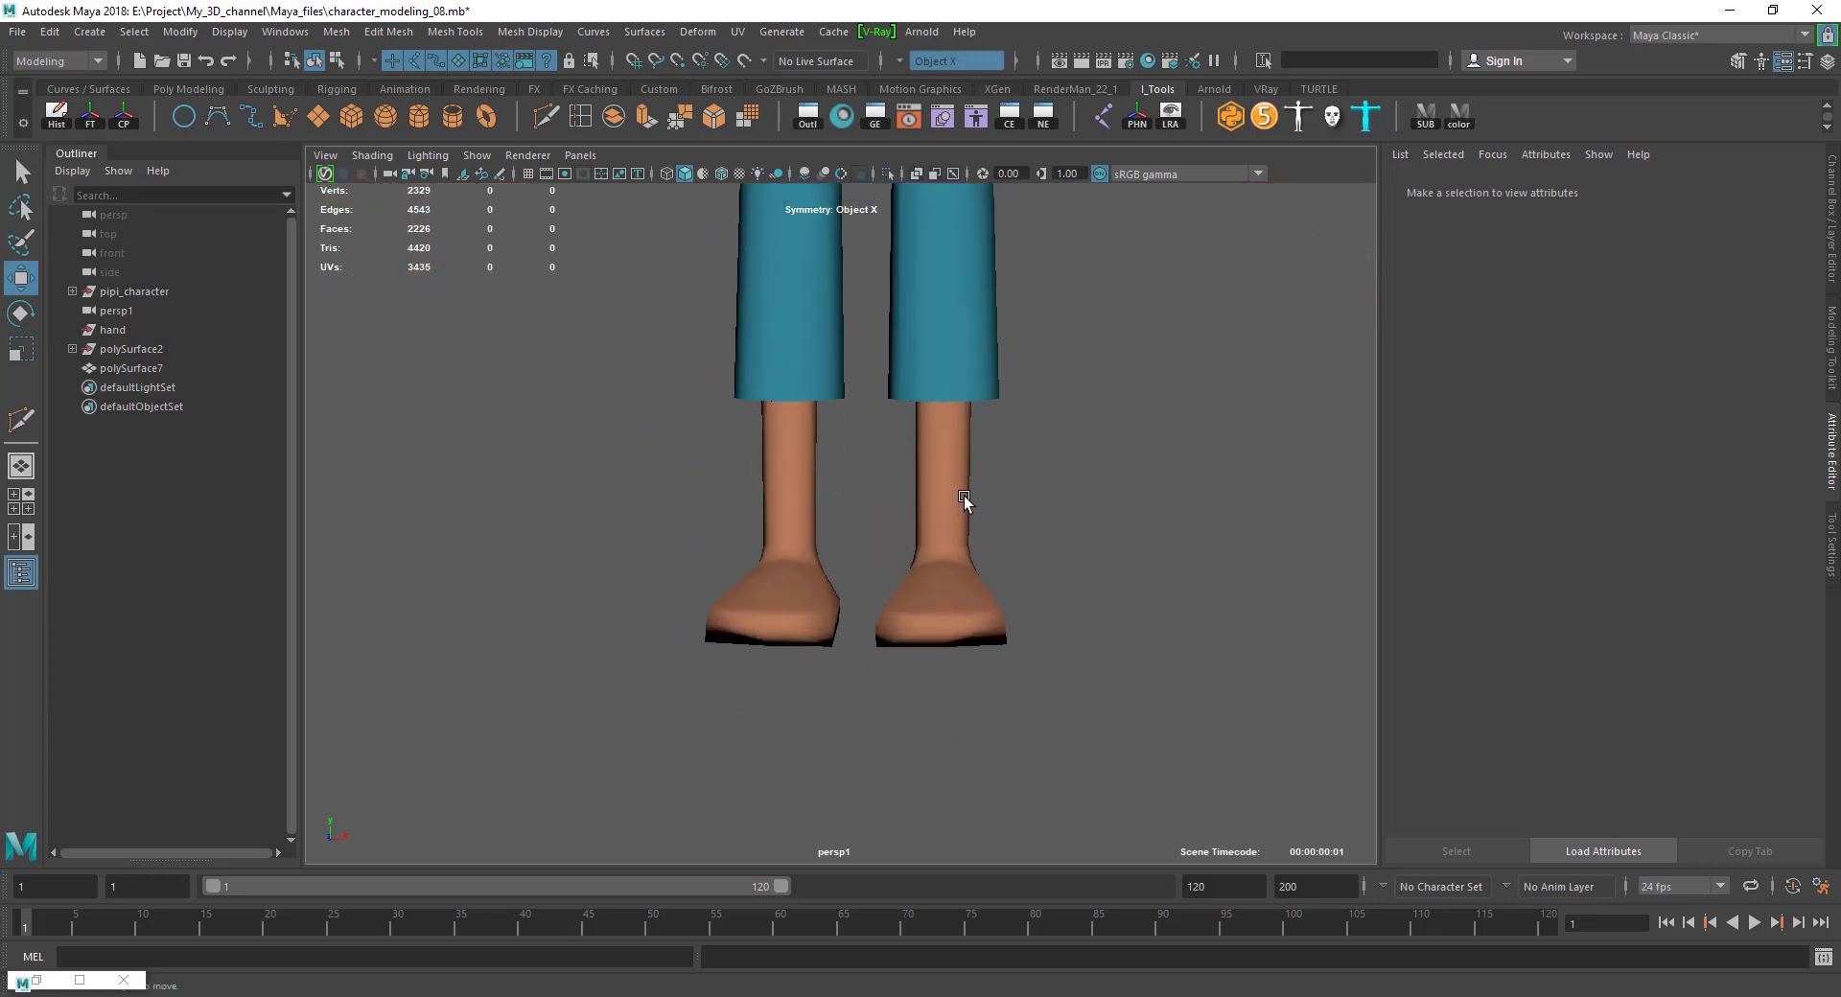
left_click(966, 506)
key("f")
scroll(1002, 614, "down", 3)
scroll(875, 558, "up", 4)
Insert an edge loop across the side of the foot.
mouse_move(876, 558)
left_mouse_down("alt")
mouse_move(929, 575)
mouse_move(964, 491)
left_mouse_up("alt")
right_click_drag(963, 491, 876, 530, "shift")
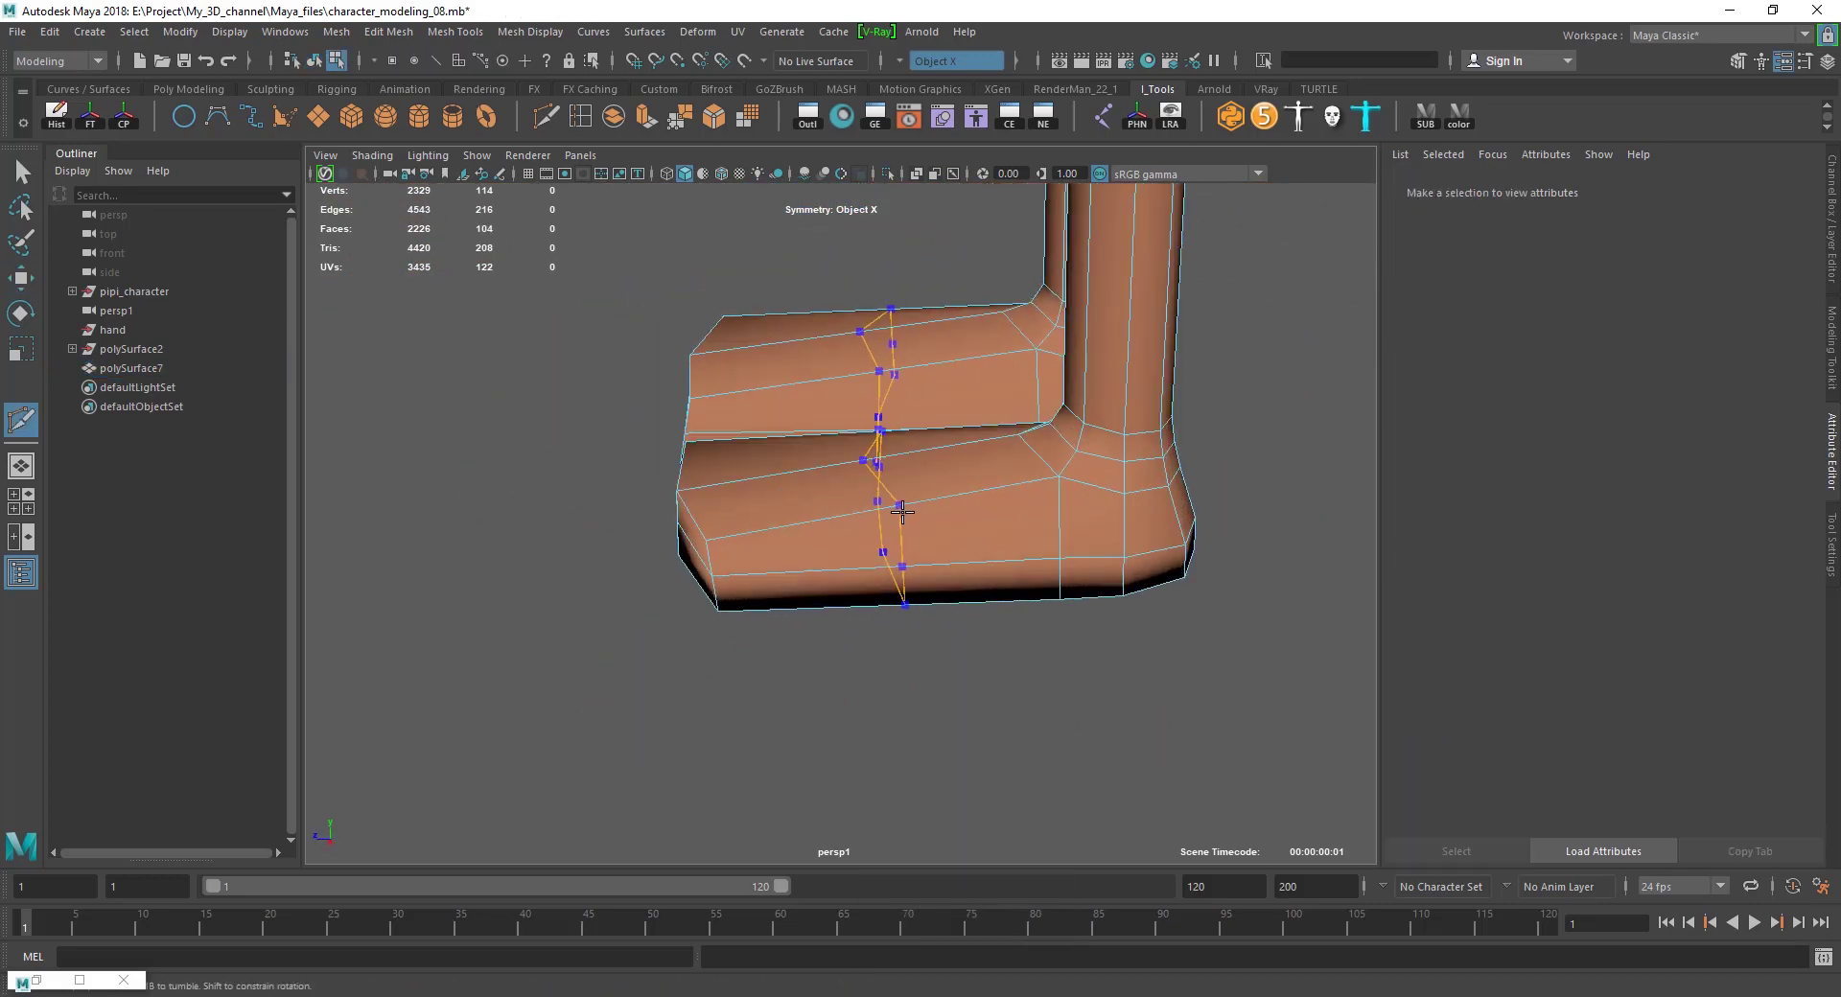
left_click(903, 513, "ctrl")
mouse_move(880, 551)
left_mouse_down("alt")
mouse_move(876, 518)
mouse_move(992, 498)
left_mouse_up("alt")
left_click(994, 498)
scroll(958, 427, "up", 3)
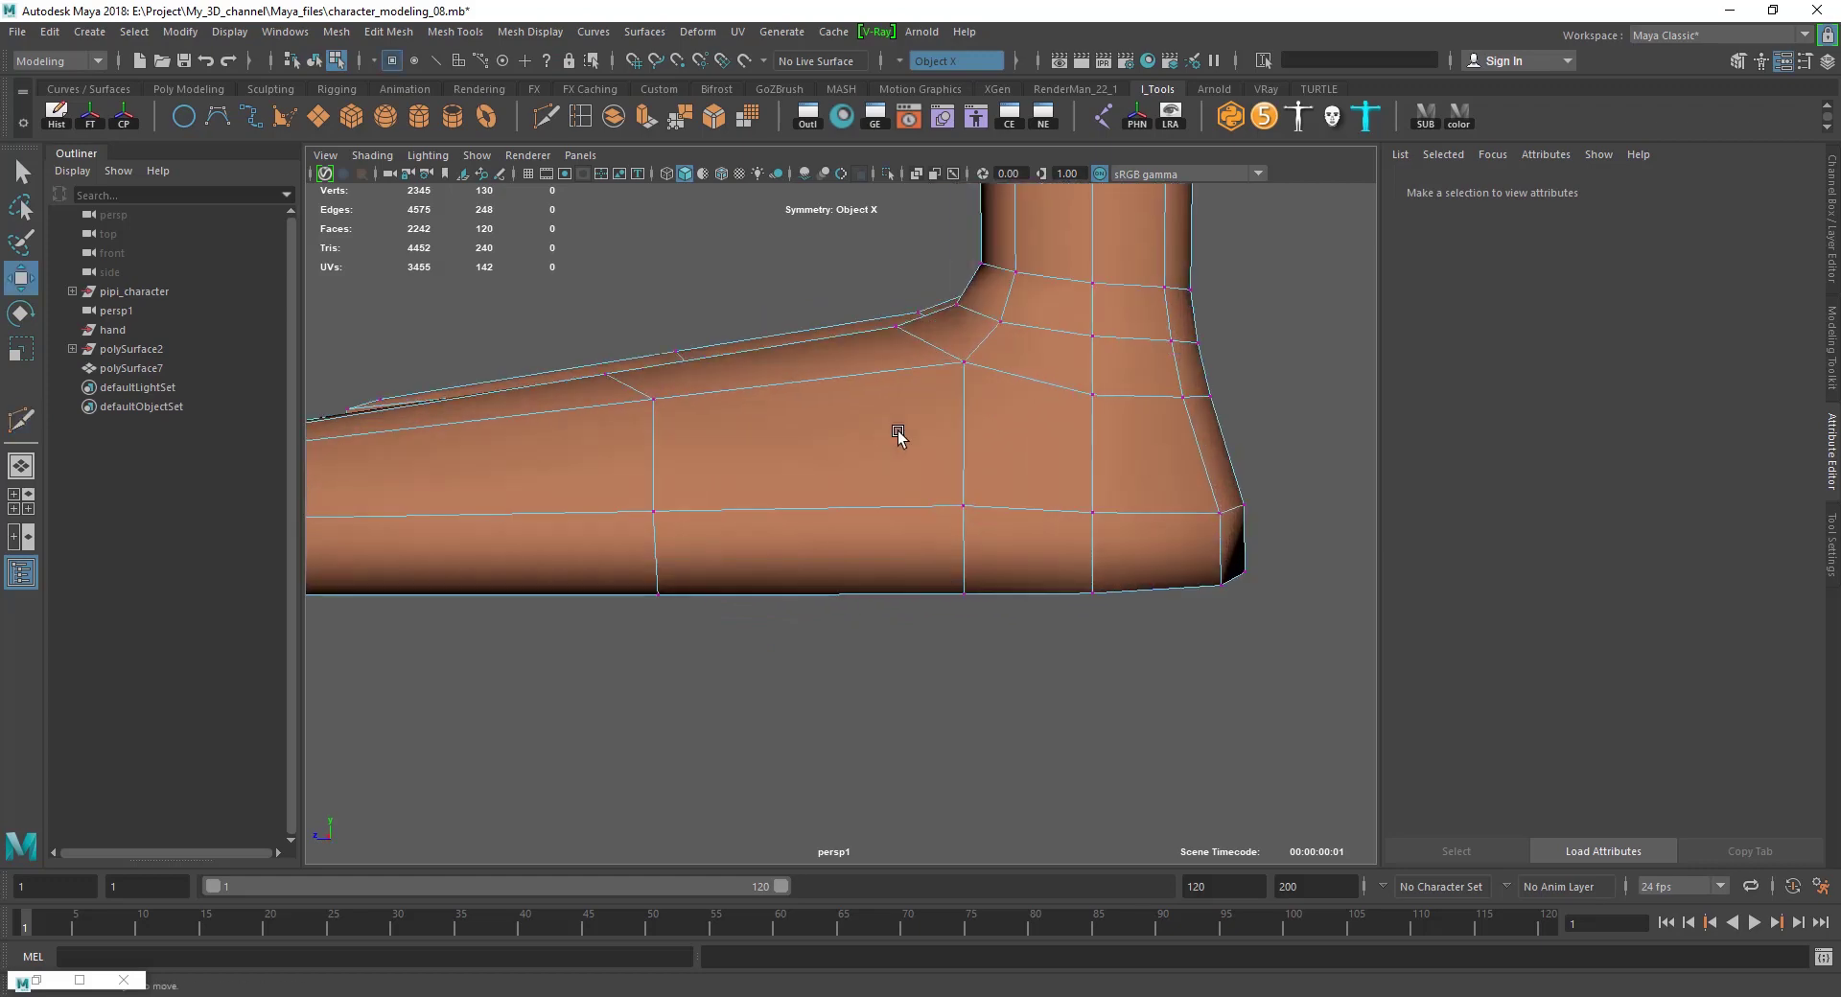
Slide a top-of-foot vertex and adjust the corner at the ankle bend.
left_click_drag(897, 328, 803, 324)
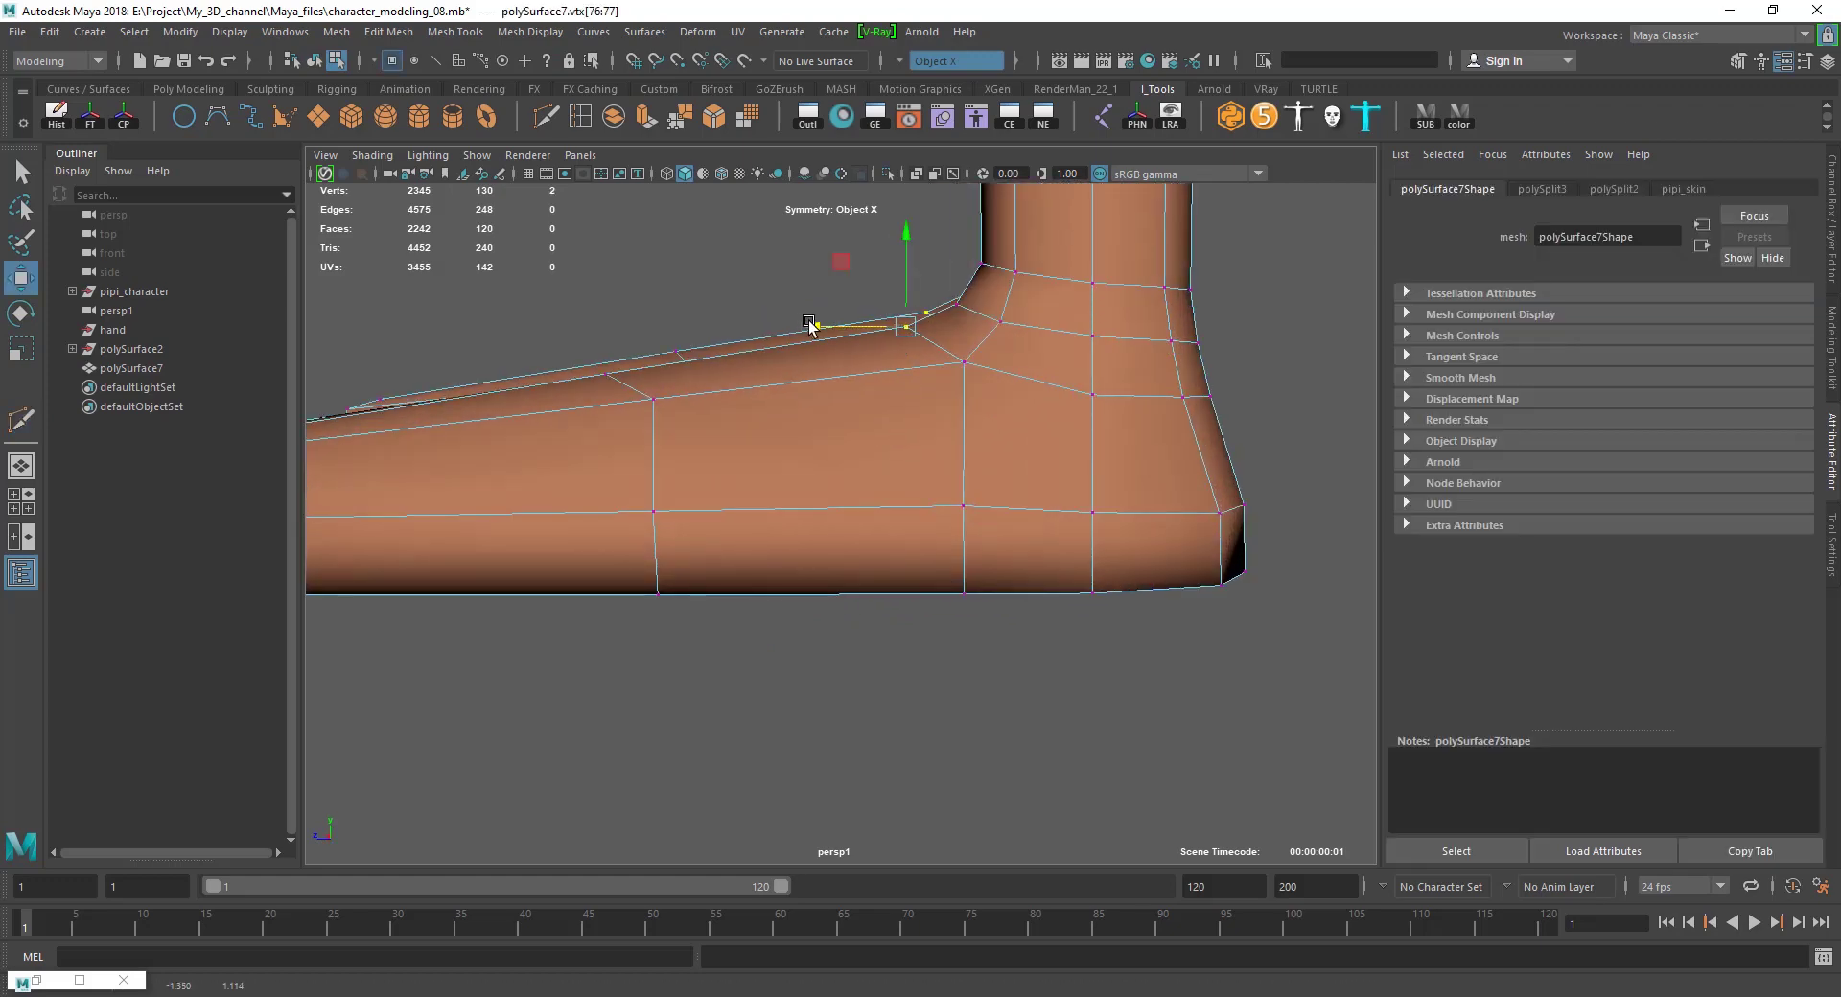
left_click_drag(976, 313, 891, 251)
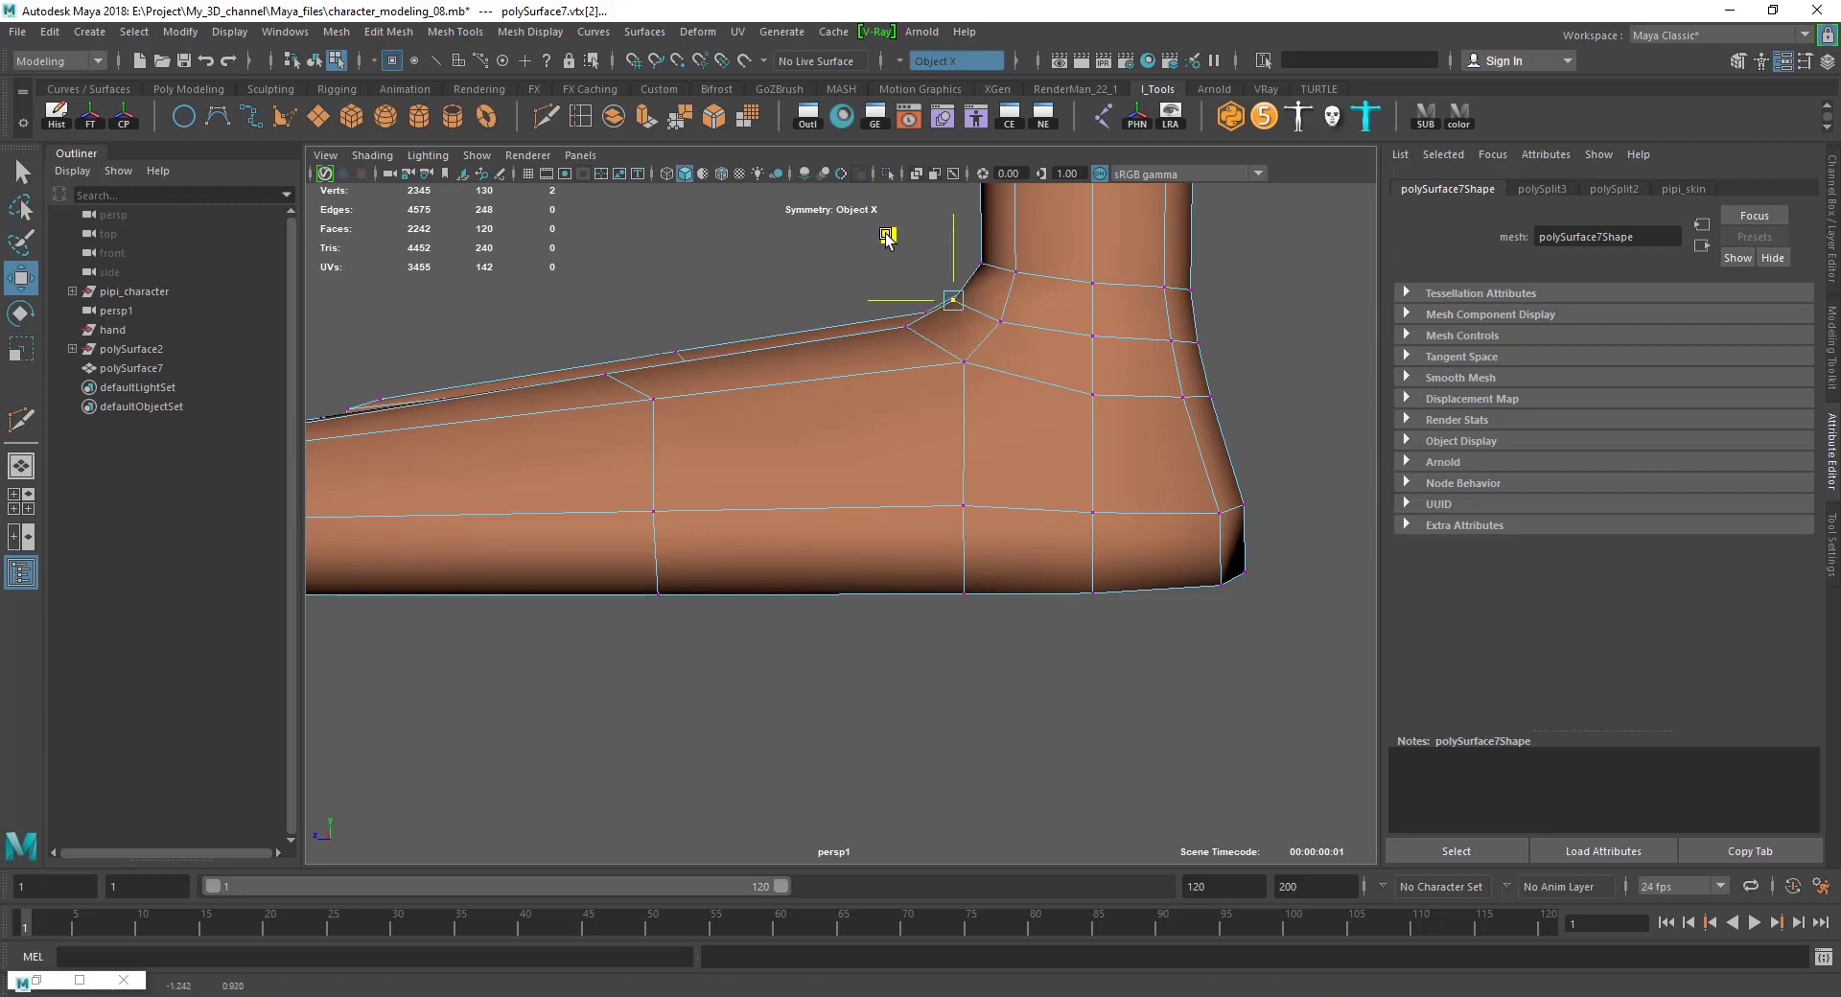
left_click(802, 321)
scroll(802, 320, "down", 3)
mouse_move(802, 320)
left_mouse_down("alt")
mouse_move(936, 461)
mouse_move(1241, 461)
mouse_move(936, 452)
mouse_move(986, 432)
mouse_move(884, 399)
mouse_move(858, 347)
left_mouse_up("alt")
scroll(900, 423, "up", 3)
Adjust the ankle-ring vertices and select the row along the toe top.
left_click(805, 253)
left_click(792, 299)
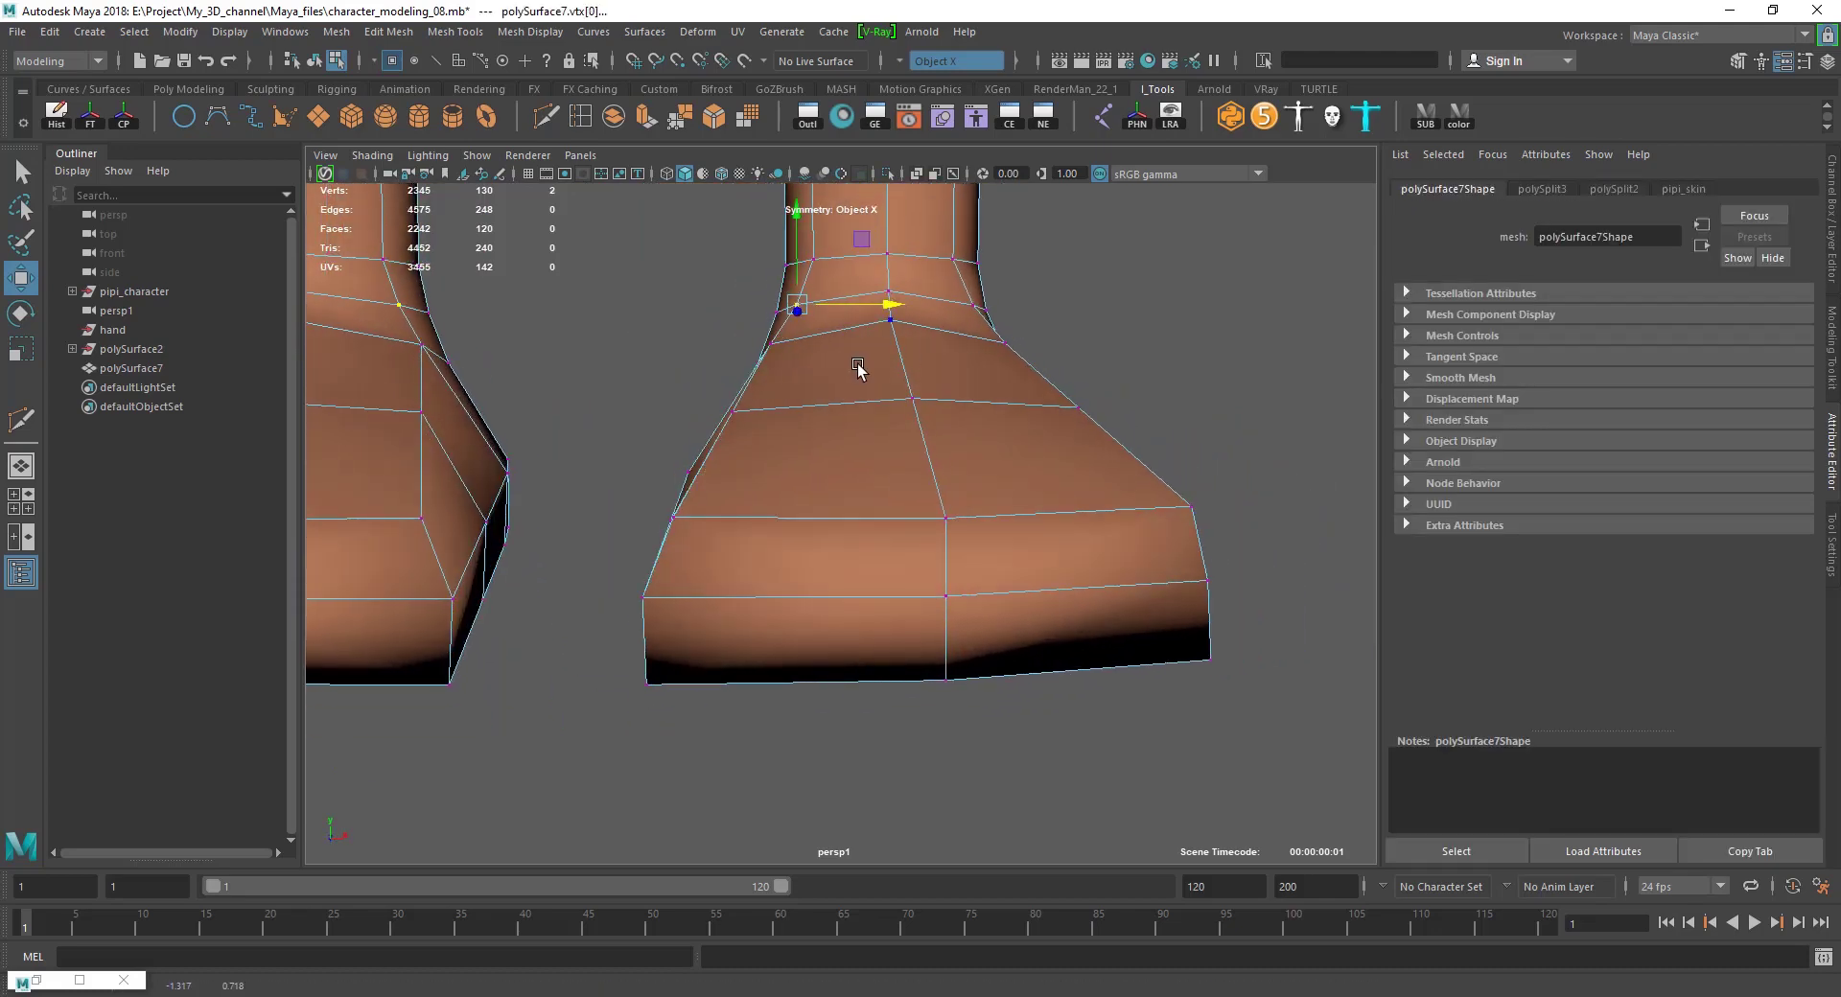
scroll(986, 355, "down", 3)
mouse_move(912, 525)
left_mouse_down("alt")
mouse_move(678, 526)
mouse_move(744, 436)
mouse_move(767, 511)
left_mouse_up("alt")
scroll(767, 511, "up", 5)
Move the vertices on the foot's top edge and their neighbours.
left_click(757, 523)
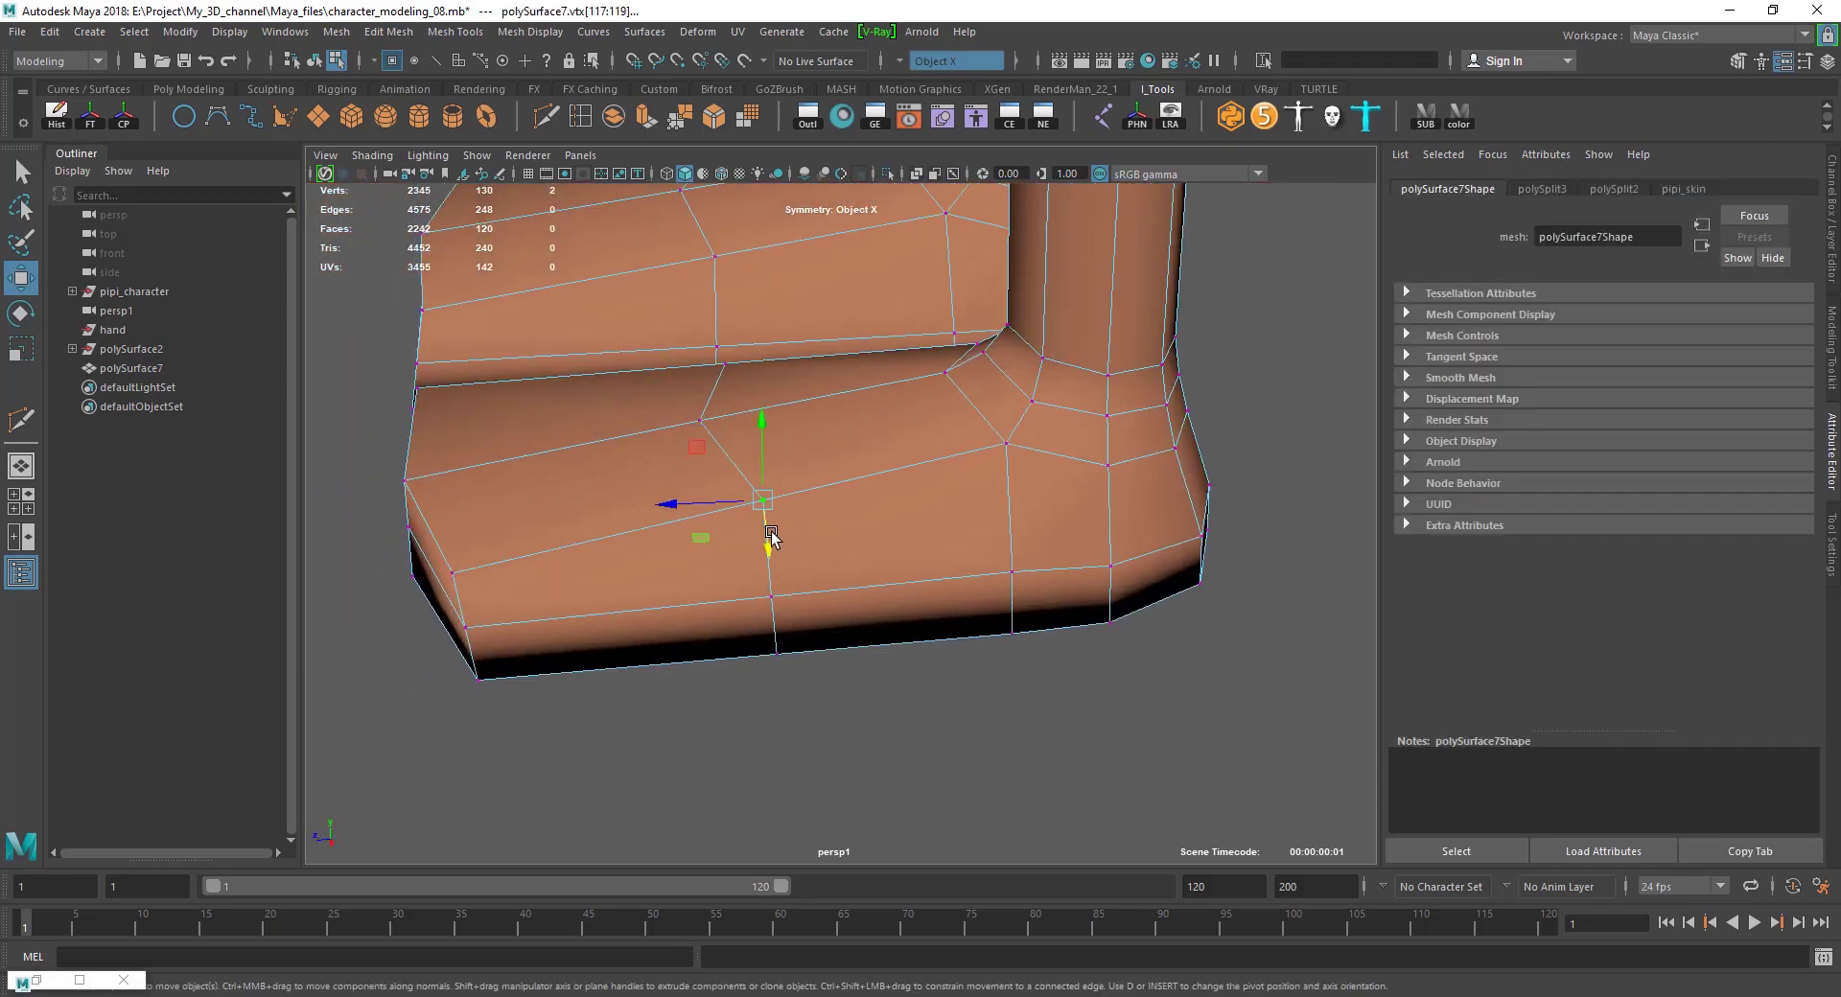
left_click(705, 365)
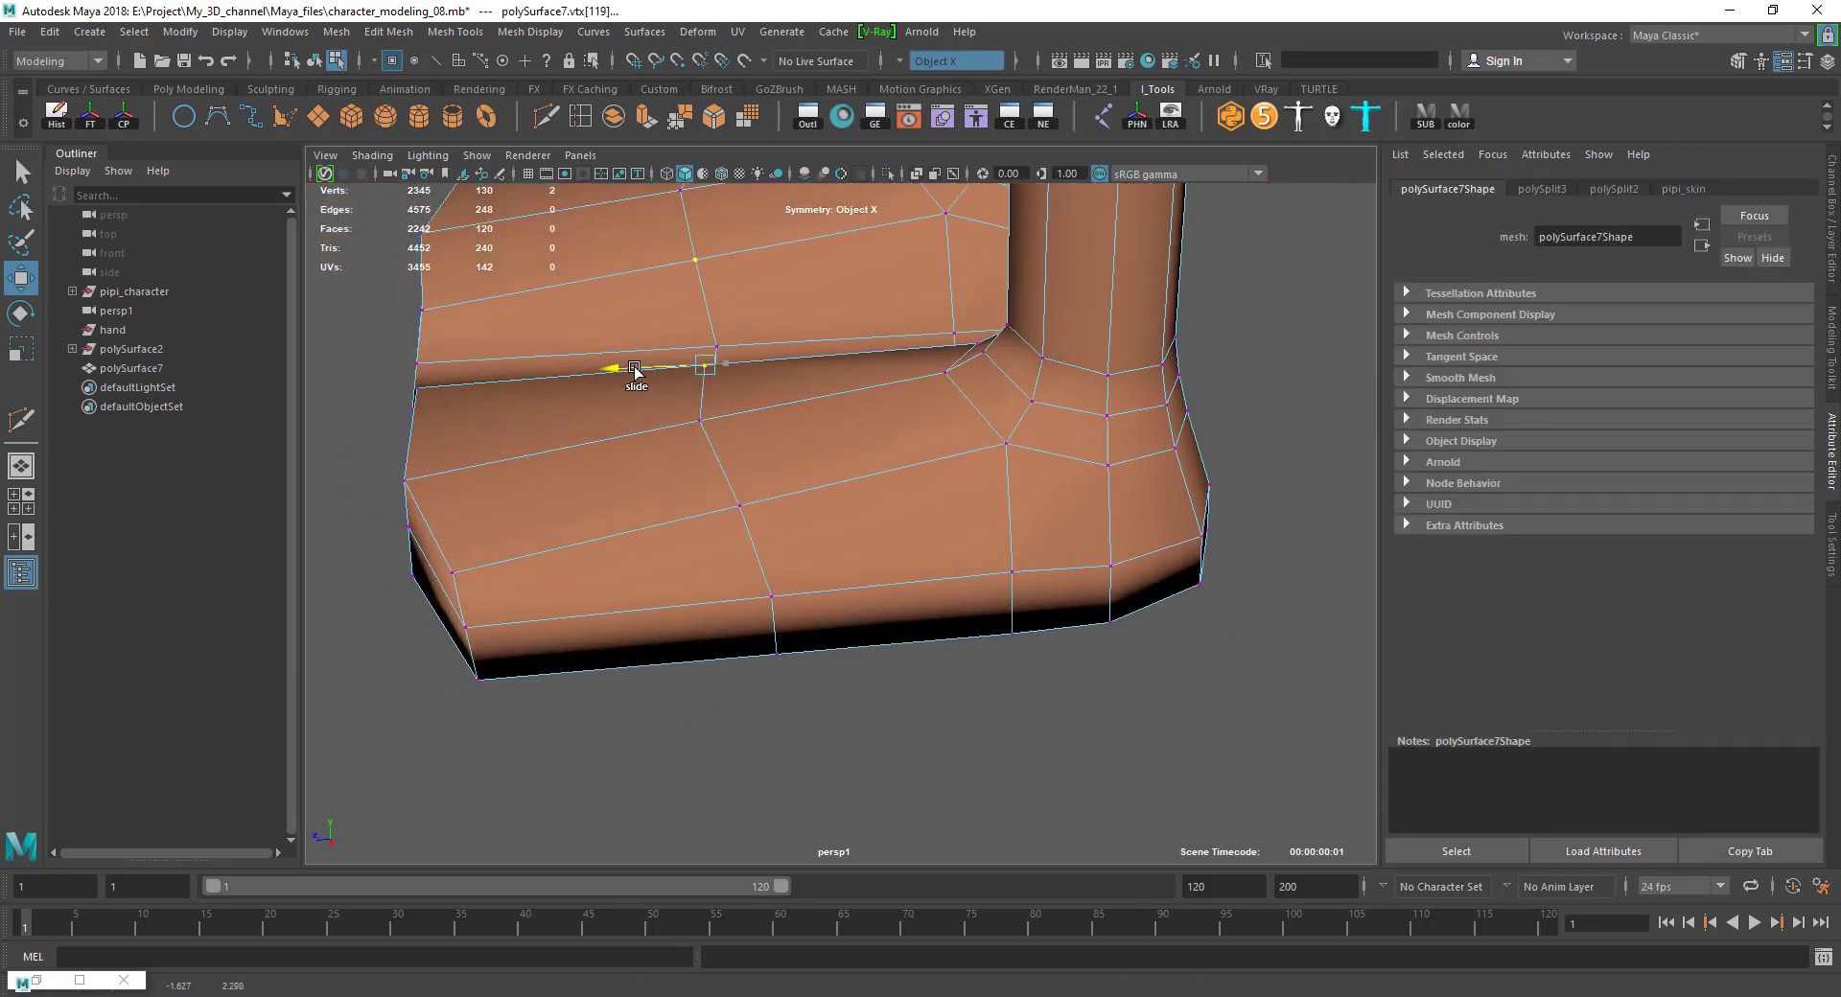
left_click(699, 420, "shift")
scroll(835, 451, "down", 3)
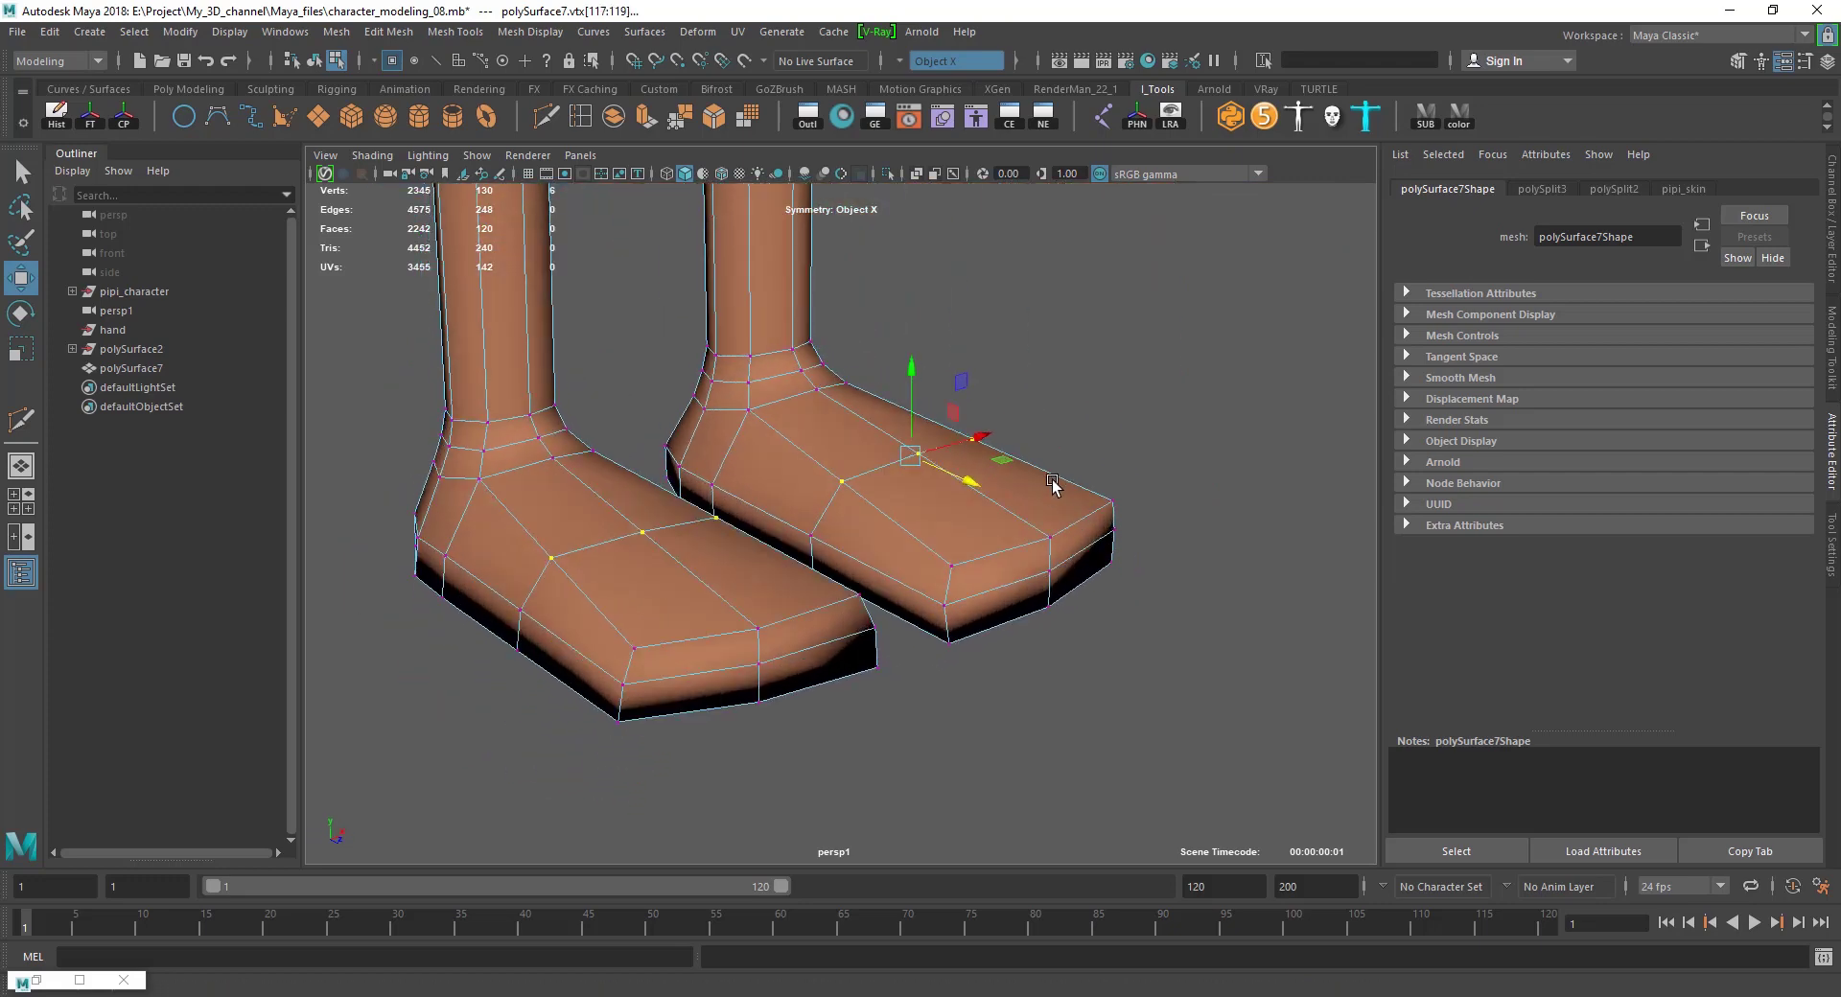
mouse_move(834, 450)
left_mouse_down("alt")
mouse_move(942, 559)
mouse_move(974, 554)
mouse_move(838, 514)
left_mouse_up("alt")
Scale the toe-top vertices, then return to object mode with F8.
key("r")
left_click(758, 456)
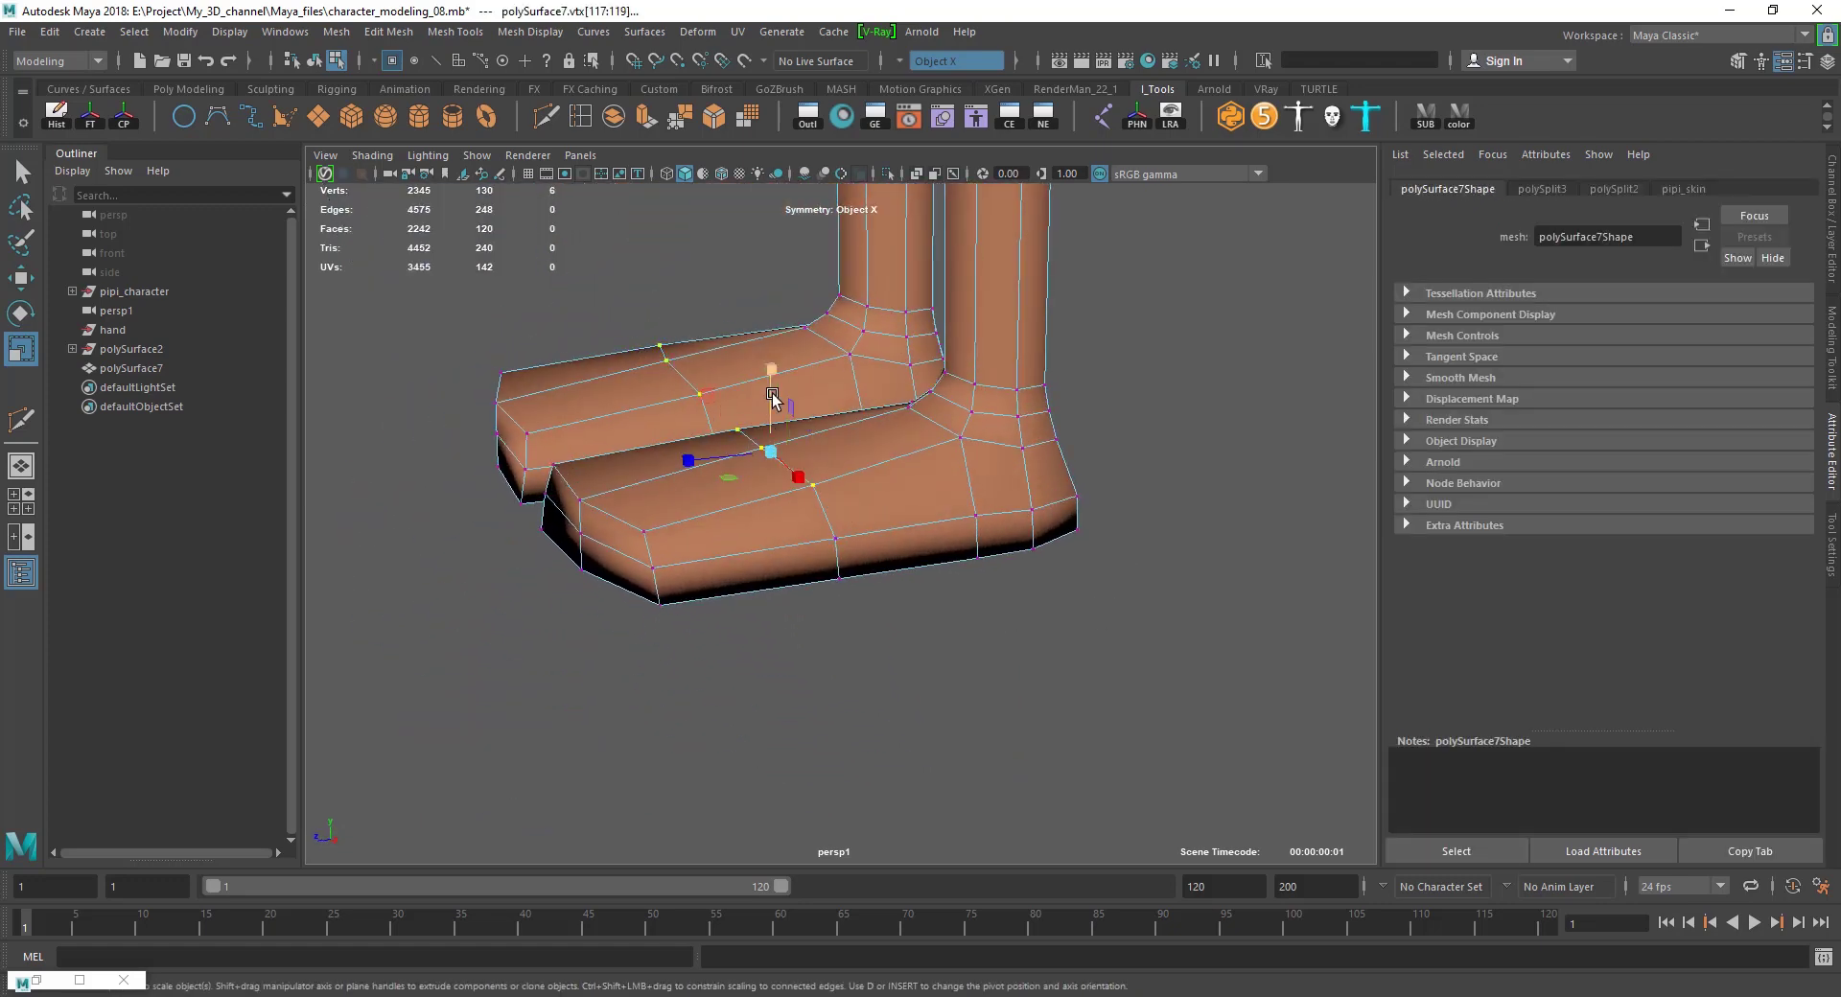
key("w")
mouse_move(773, 397)
left_mouse_down("alt")
mouse_move(786, 489)
mouse_move(676, 441)
left_mouse_up("alt")
left_click(621, 465)
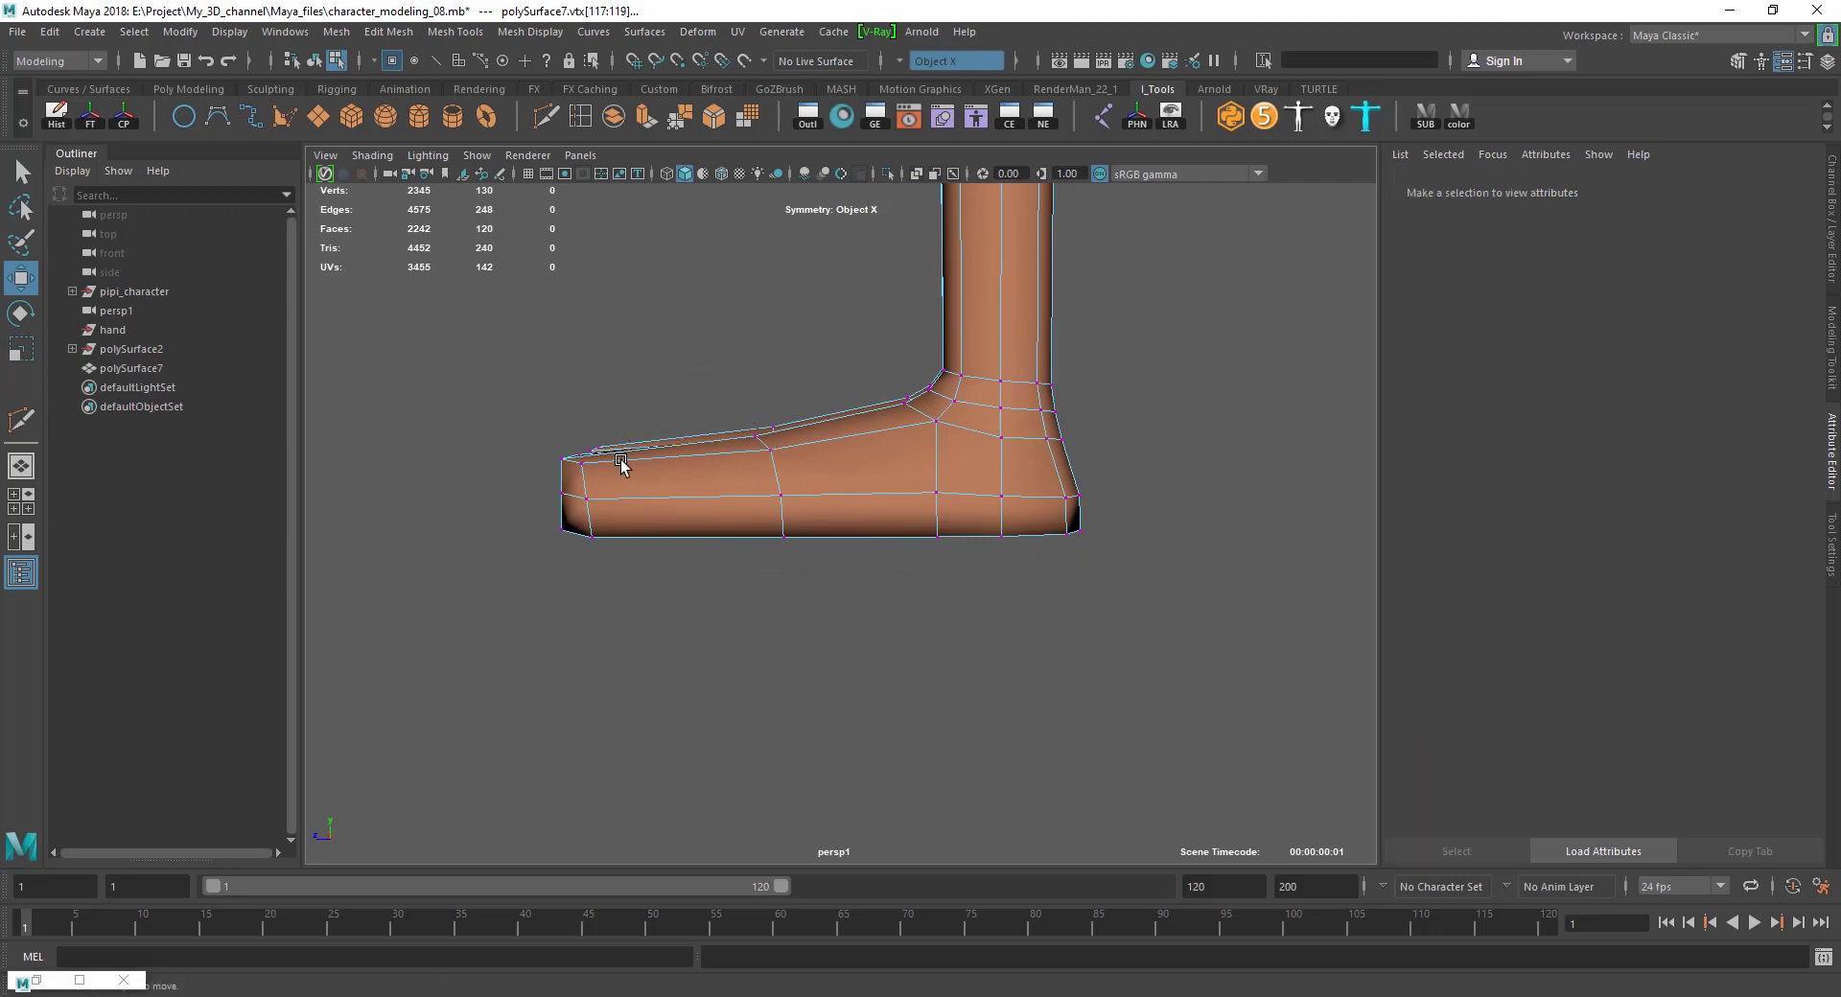
mouse_move(823, 454)
left_mouse_down("alt")
mouse_move(953, 608)
mouse_move(879, 534)
left_mouse_up("alt")
key("F8")
Insert a new edge loop across the foot.
left_click(838, 593)
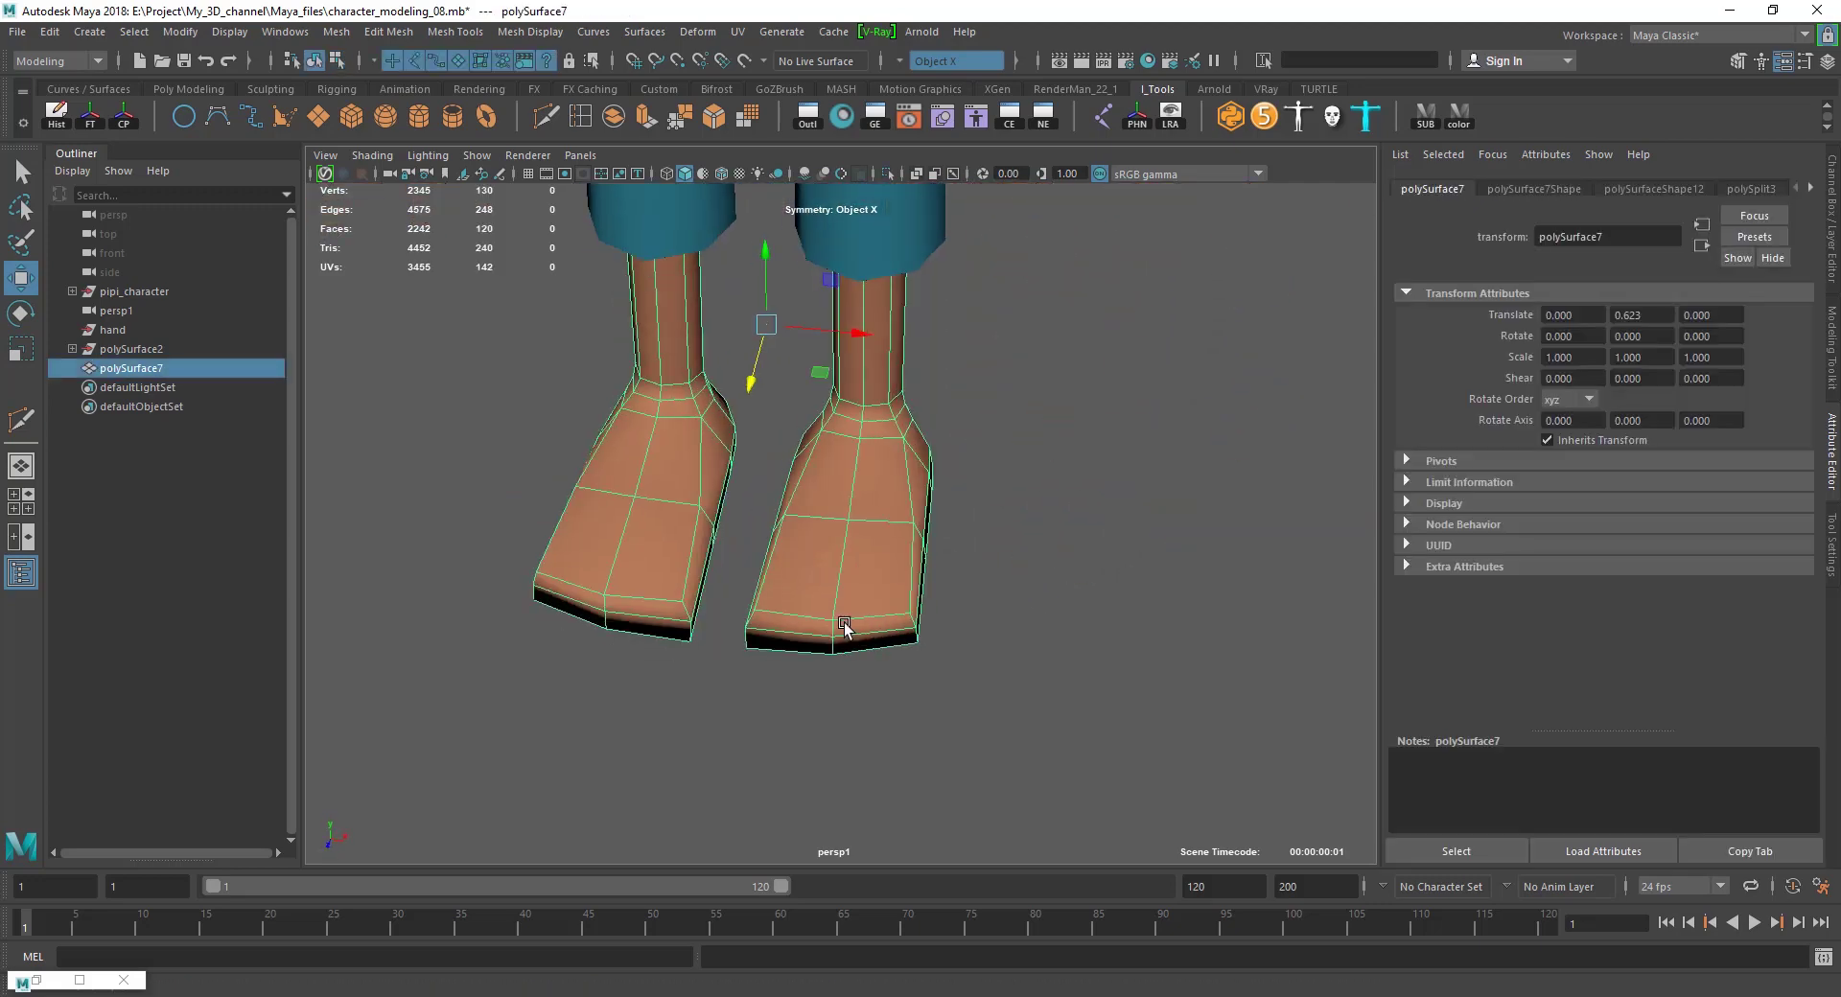
mouse_move(840, 624)
left_mouse_down("alt")
mouse_move(830, 570)
mouse_move(805, 563)
left_mouse_up("alt")
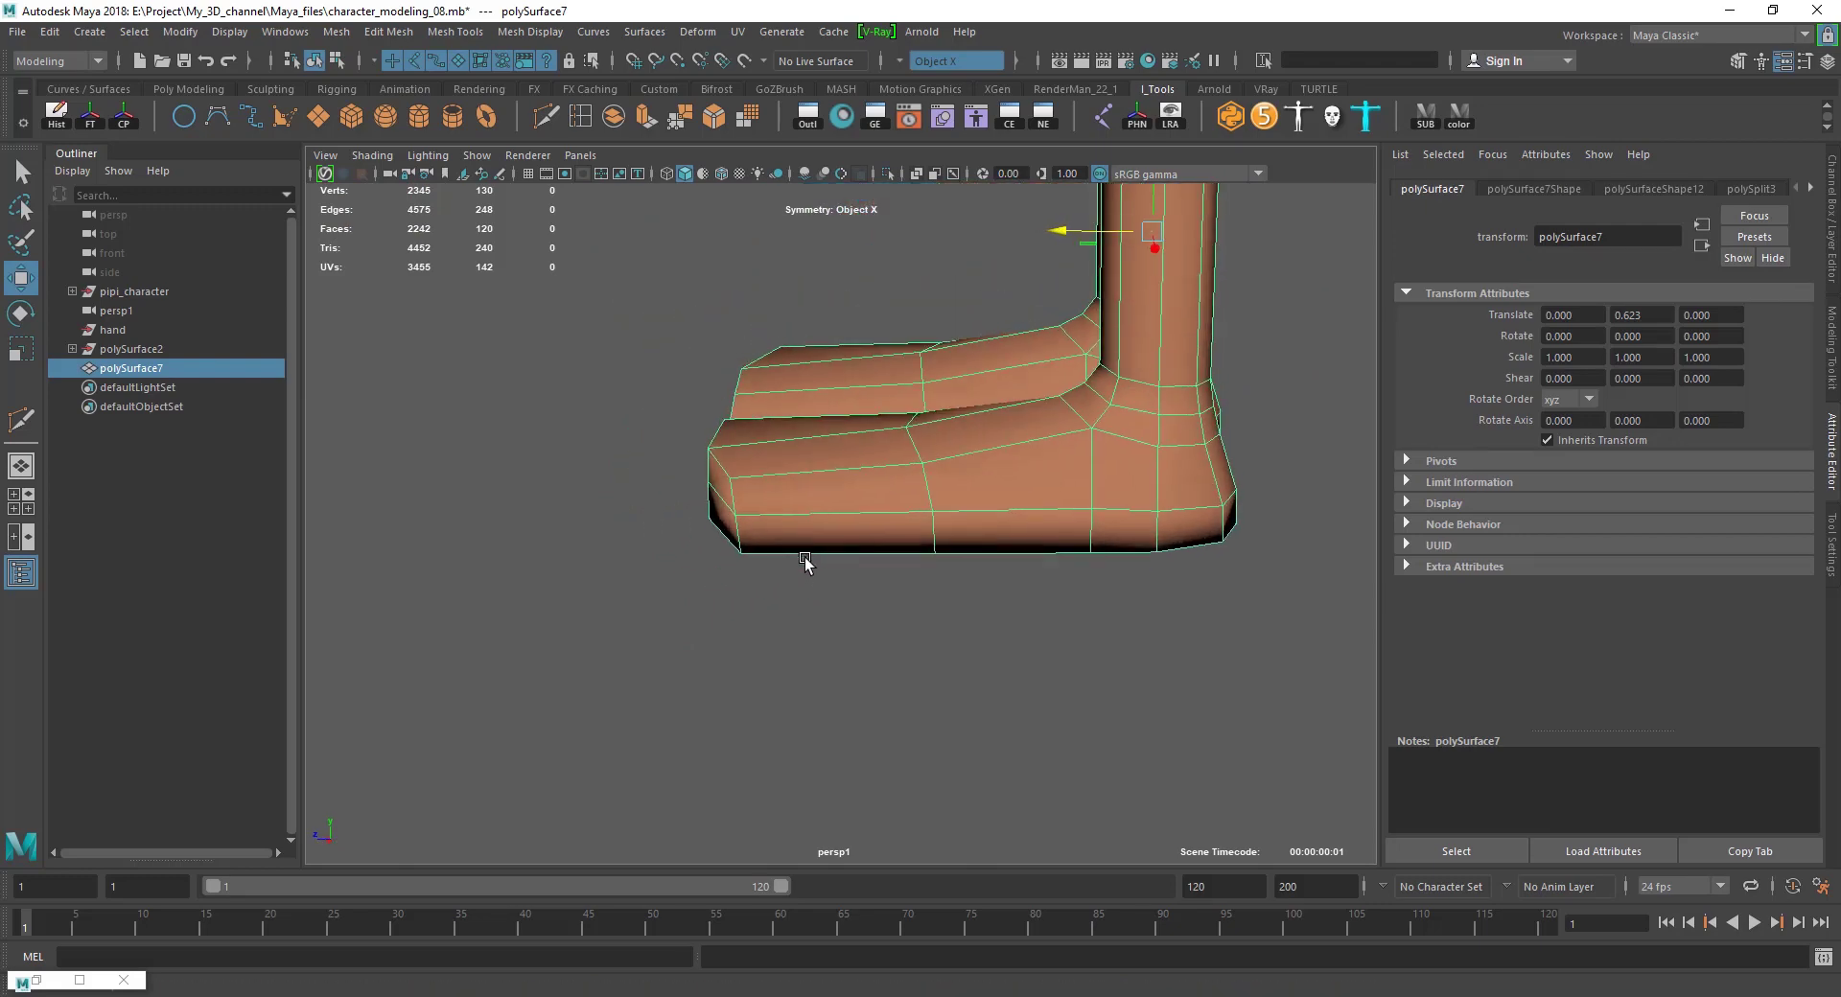
key("F10")
double_click(921, 479)
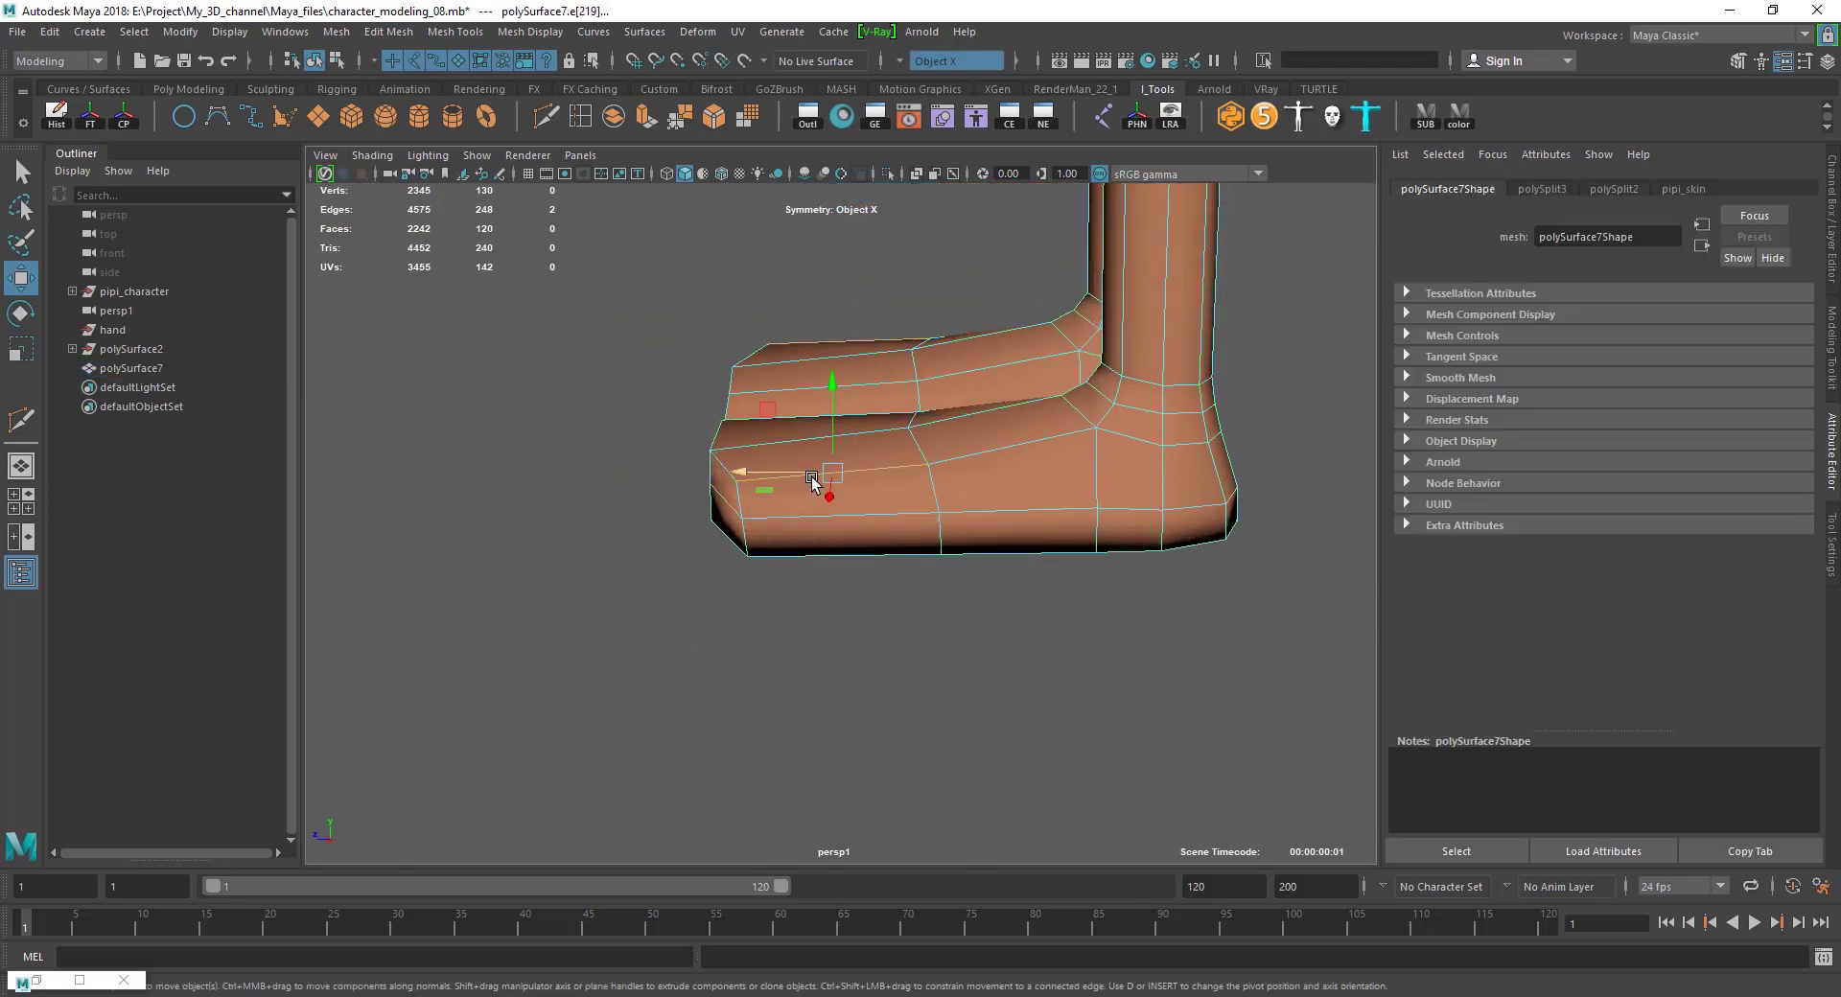
right_click_drag(812, 479, 820, 412, "shift")
left_click(834, 458)
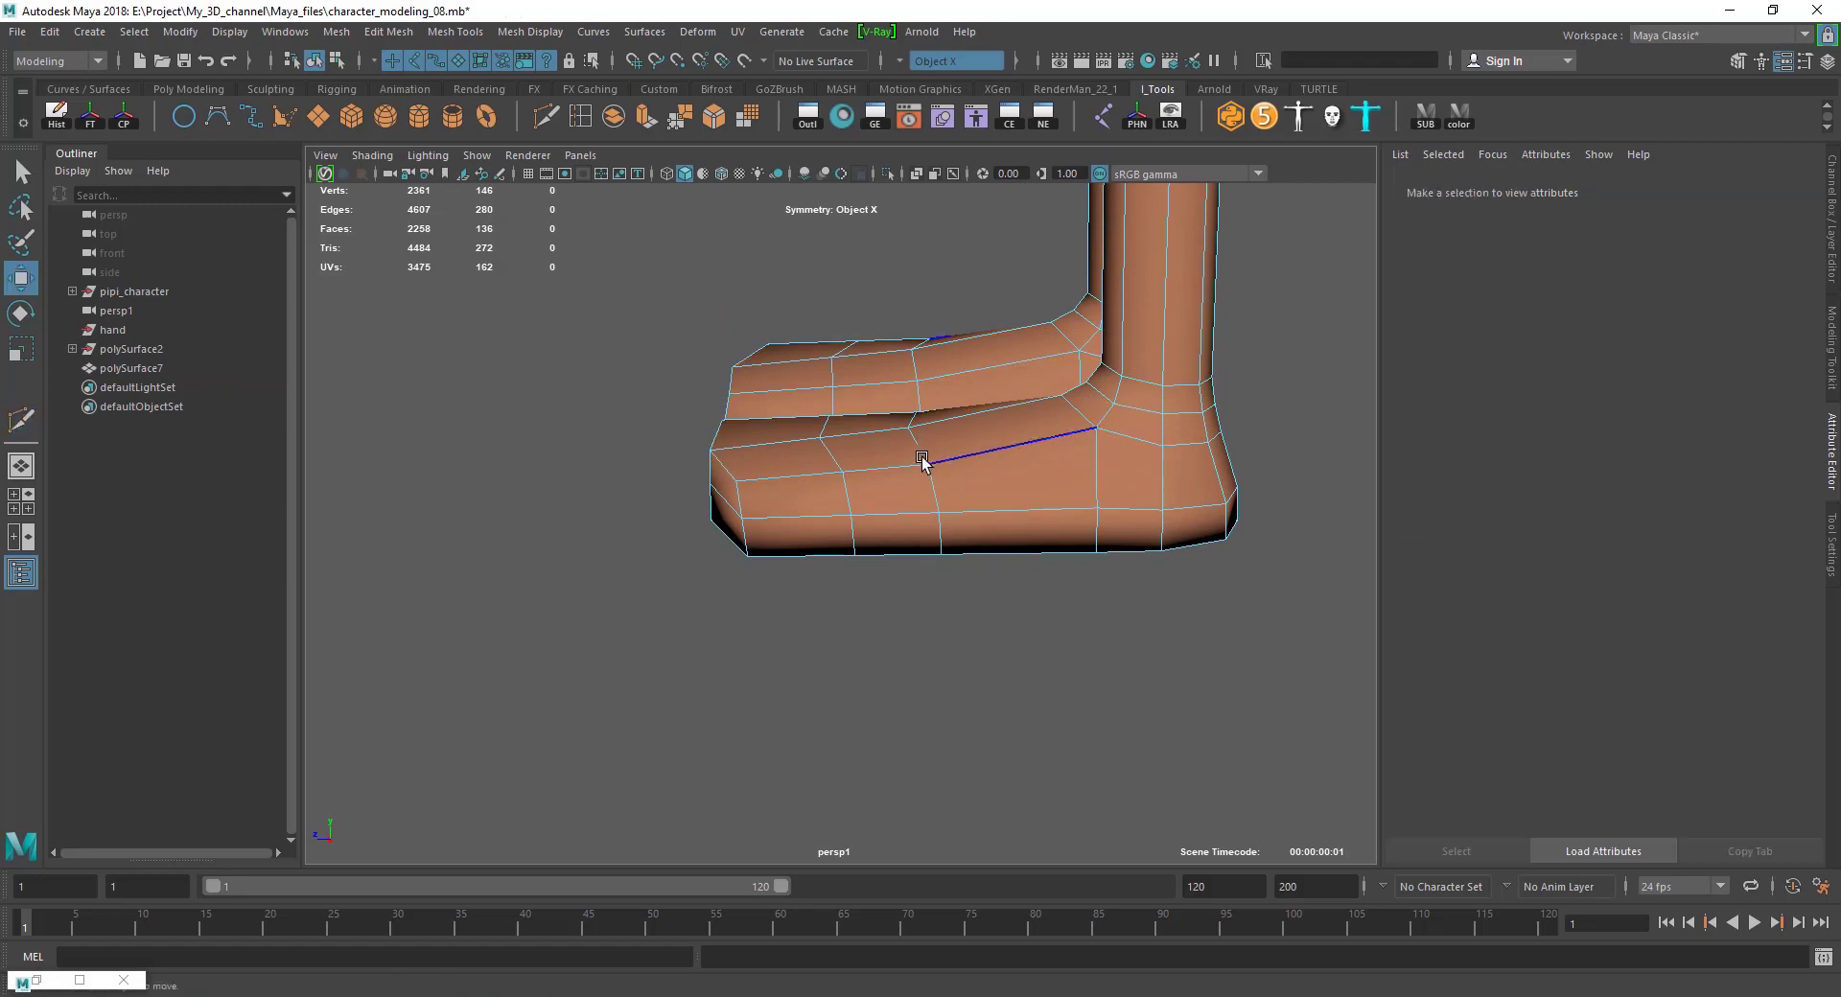
Slide the new edge loop back toward the heel.
double_click(921, 460)
middle_click_drag(830, 480, 897, 476, "shift")
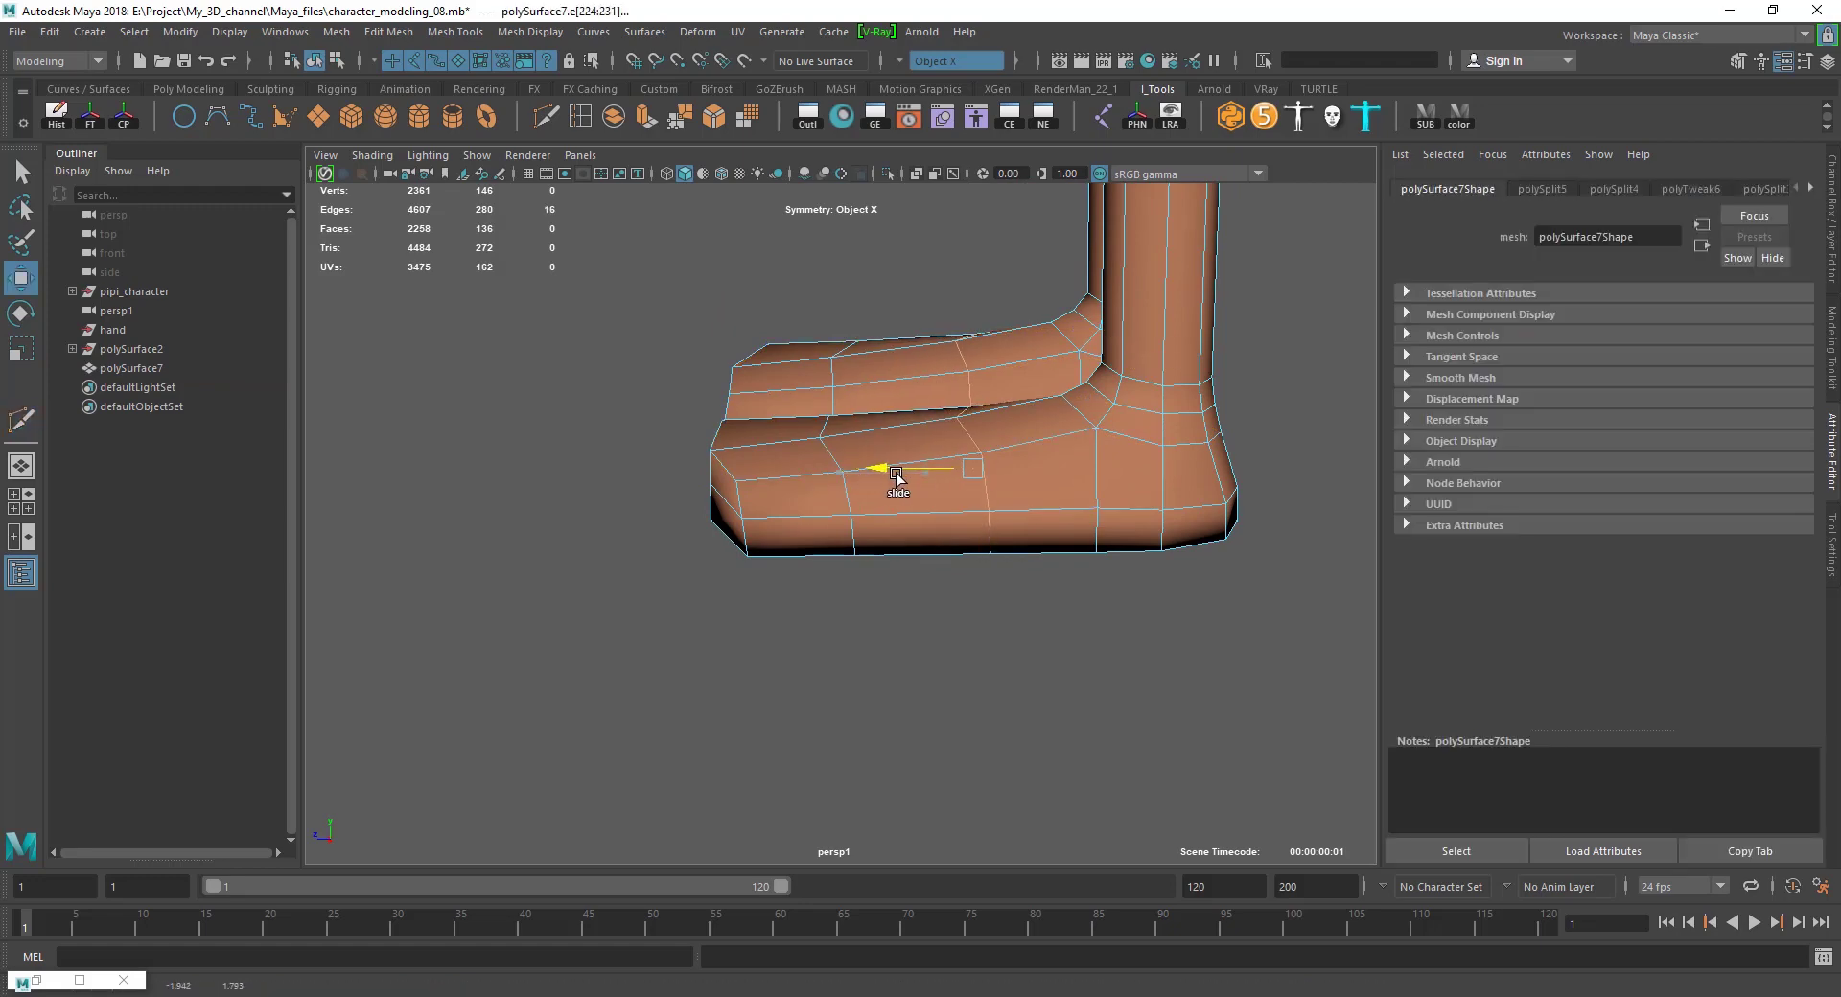
mouse_move(906, 479)
left_mouse_down("alt")
mouse_move(959, 465)
mouse_move(946, 428)
mouse_move(960, 506)
left_mouse_up("alt")
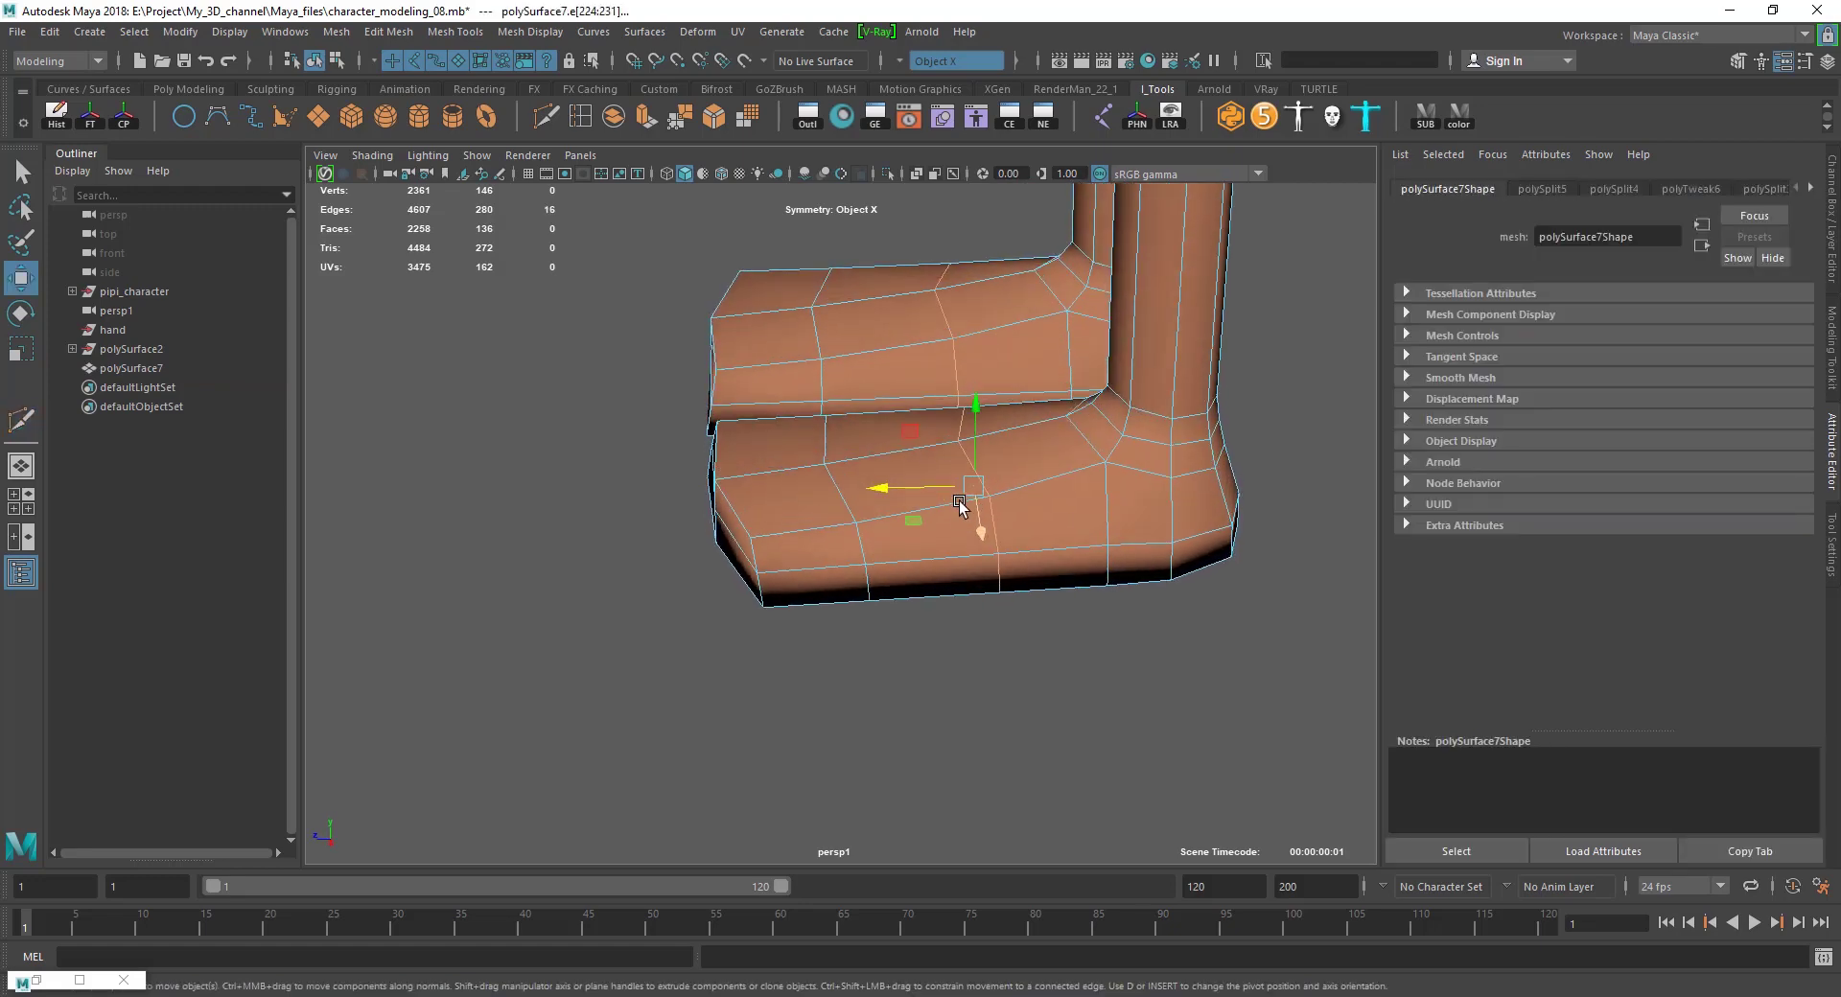
right_click_drag(926, 494, 988, 500)
left_click_drag(989, 500, 961, 427, "alt")
Slide a side vertex along the foot surface and check both feet from the front.
left_click(994, 419)
middle_click_drag(994, 419, 914, 429, "shift")
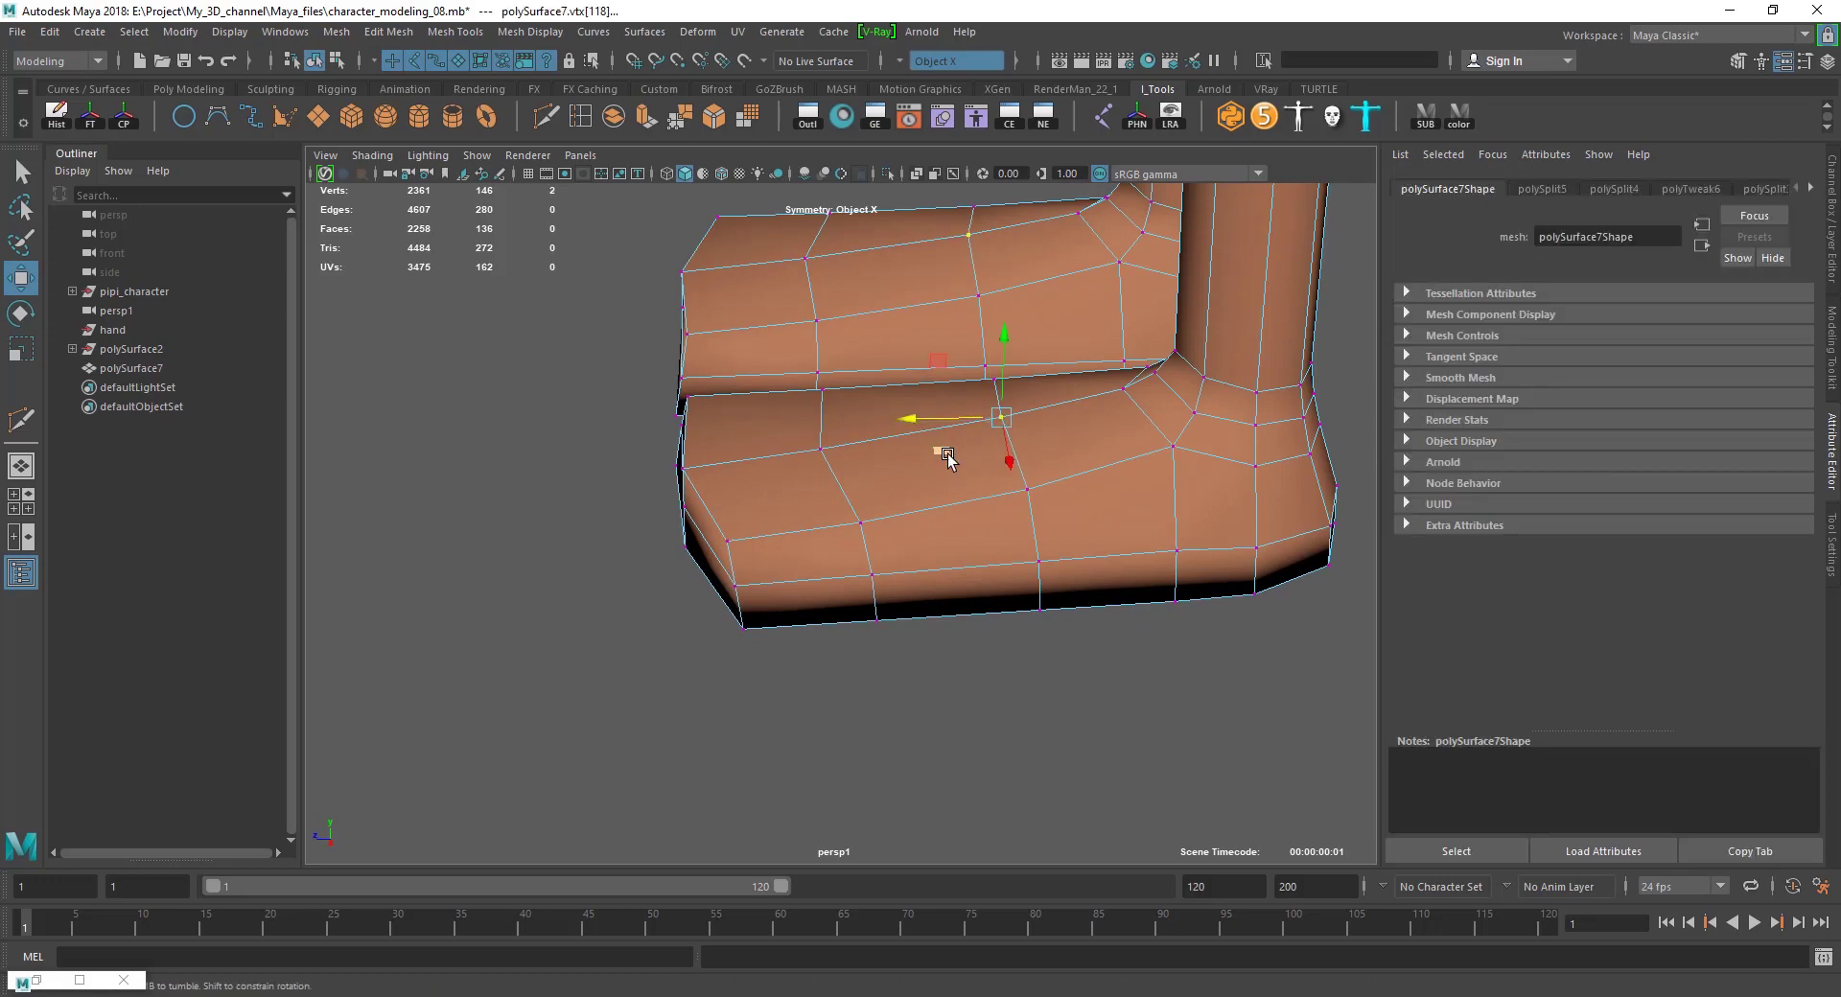
scroll(946, 458, "down", 2)
mouse_move(946, 450)
left_mouse_down("alt")
mouse_move(806, 461)
mouse_move(741, 403)
left_mouse_up("alt")
left_click(942, 436)
left_click(942, 438)
mouse_move(823, 312)
left_mouse_down("alt")
mouse_move(1048, 423)
mouse_move(1105, 426)
left_mouse_up("alt")
Raise and nudge the ankle vertices upward so the foot flares into the leg.
left_click_drag(924, 338, 918, 316, "ctrl+shift")
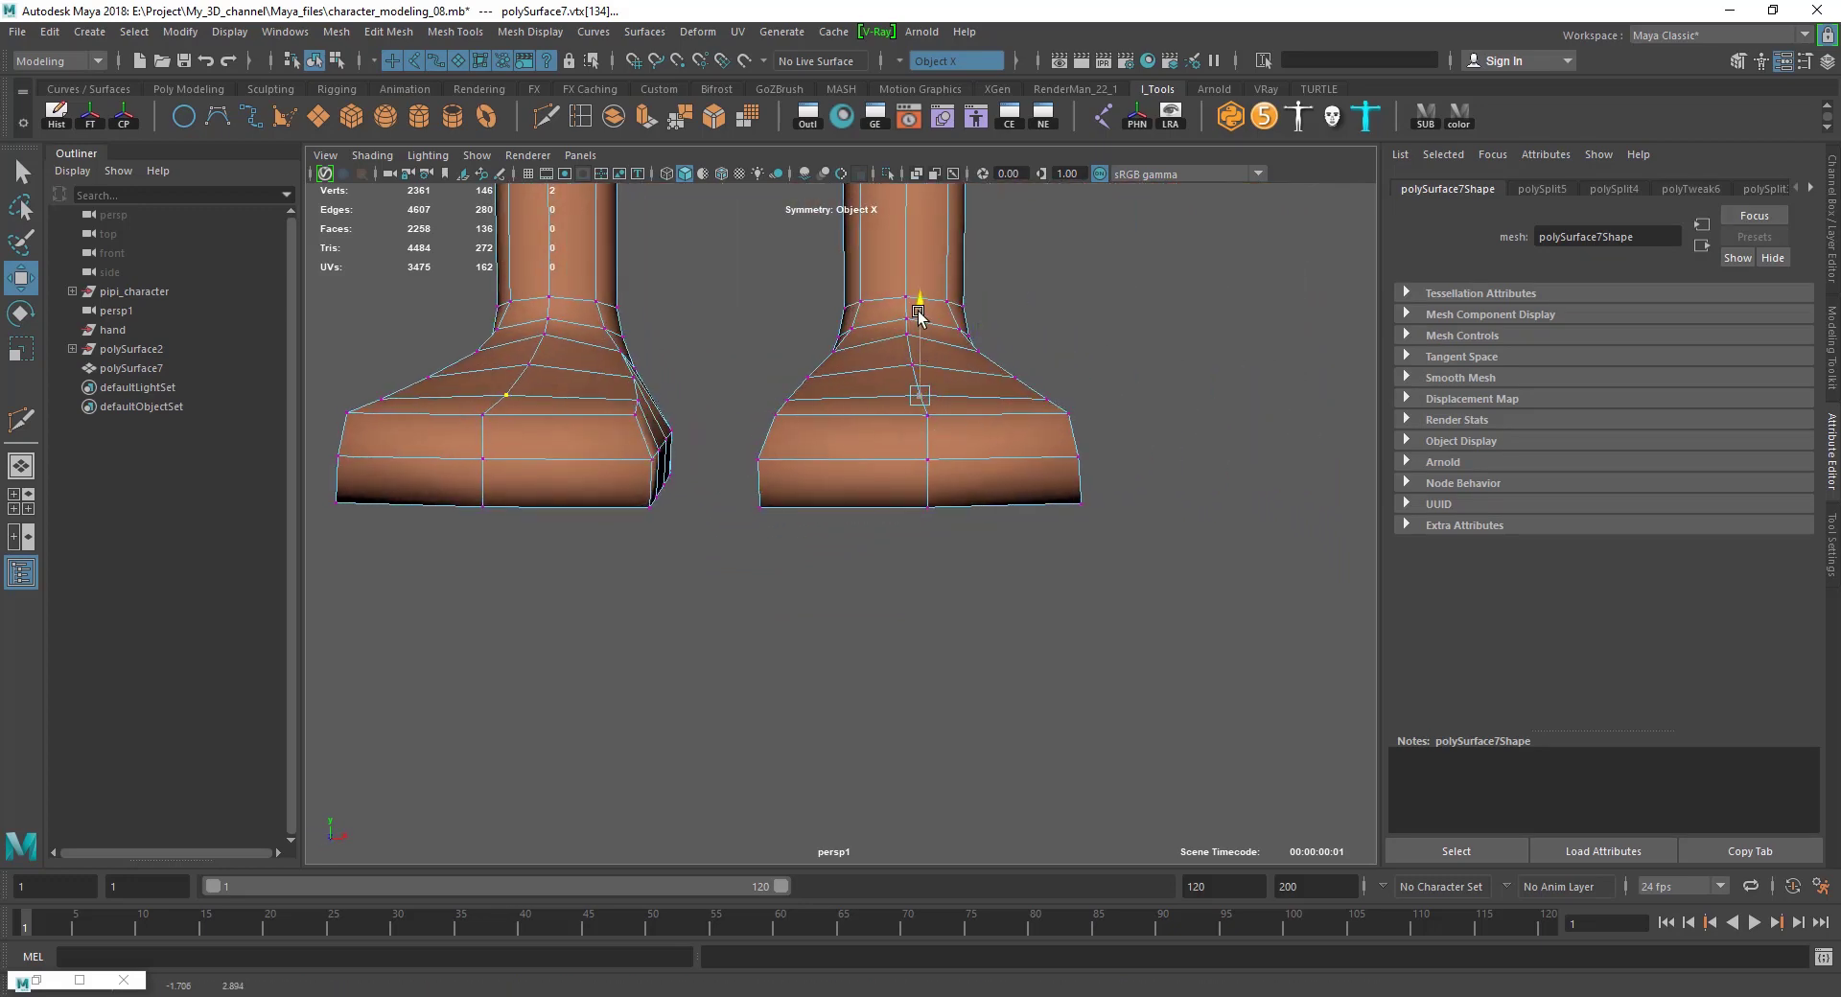
left_click(815, 383)
left_click_drag(815, 383, 827, 407, "alt")
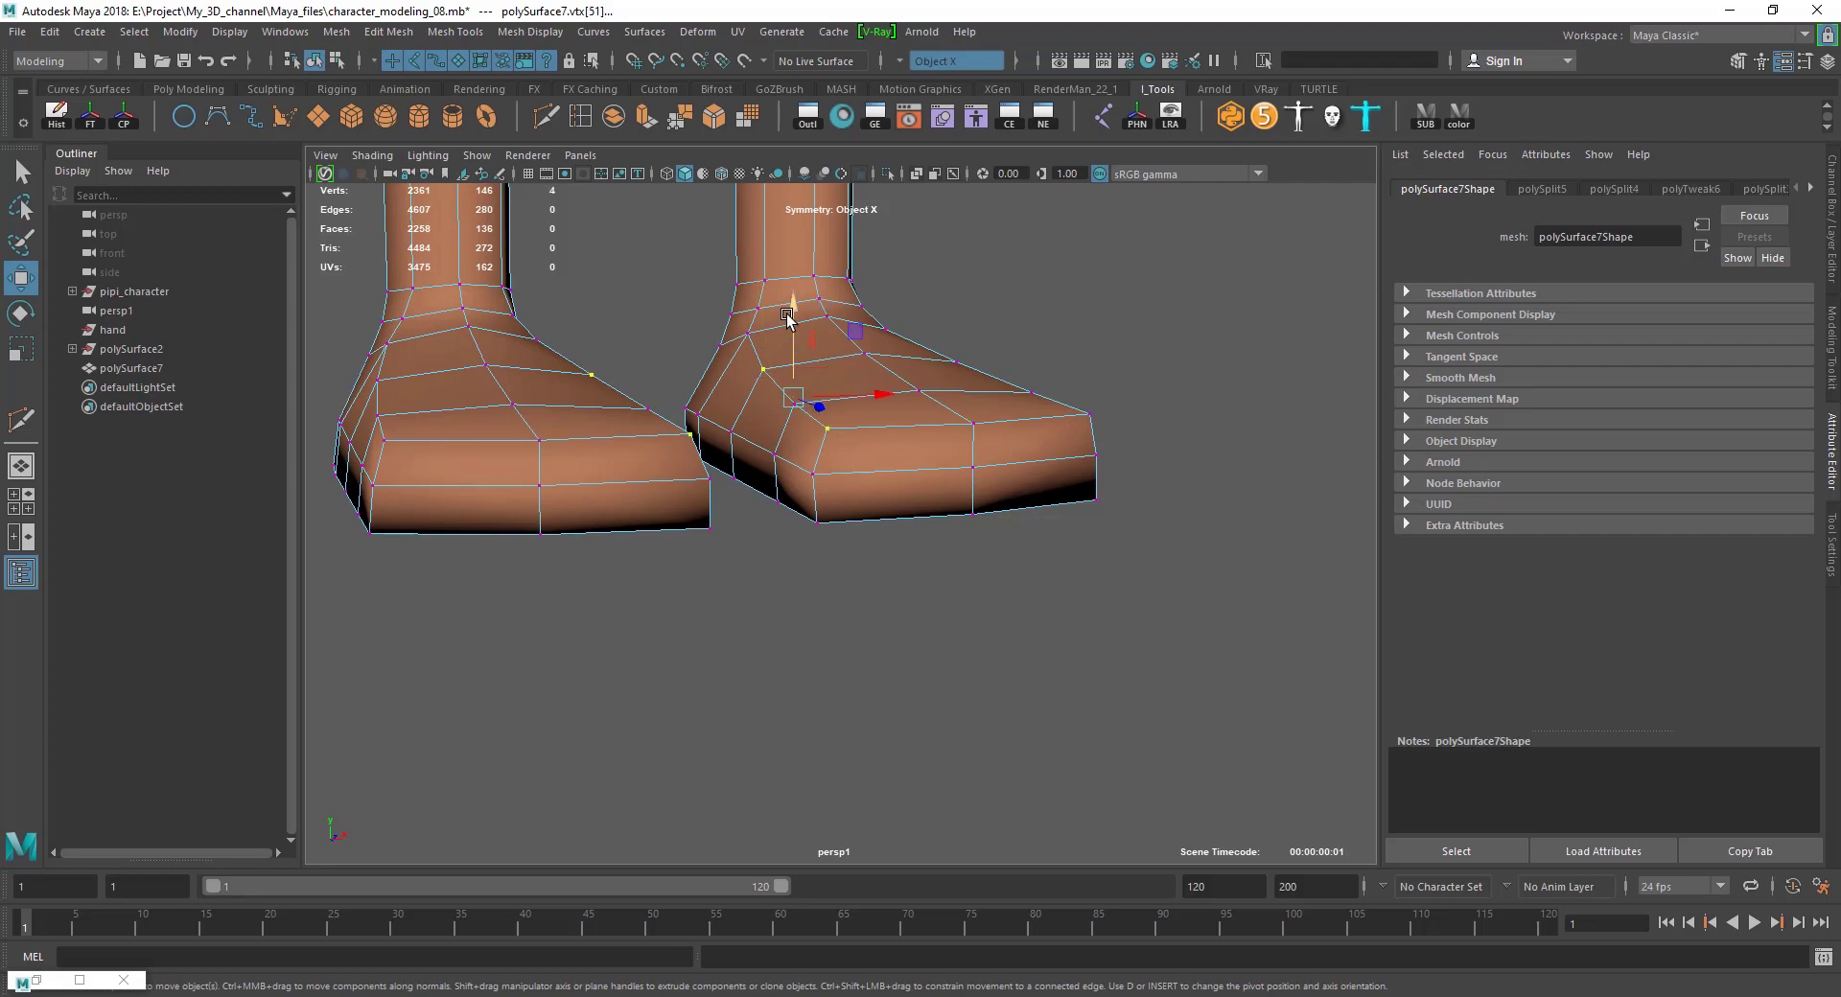
left_click_drag(786, 316, 796, 305, "ctrl+shift")
left_click_drag(864, 443, 851, 402, "alt")
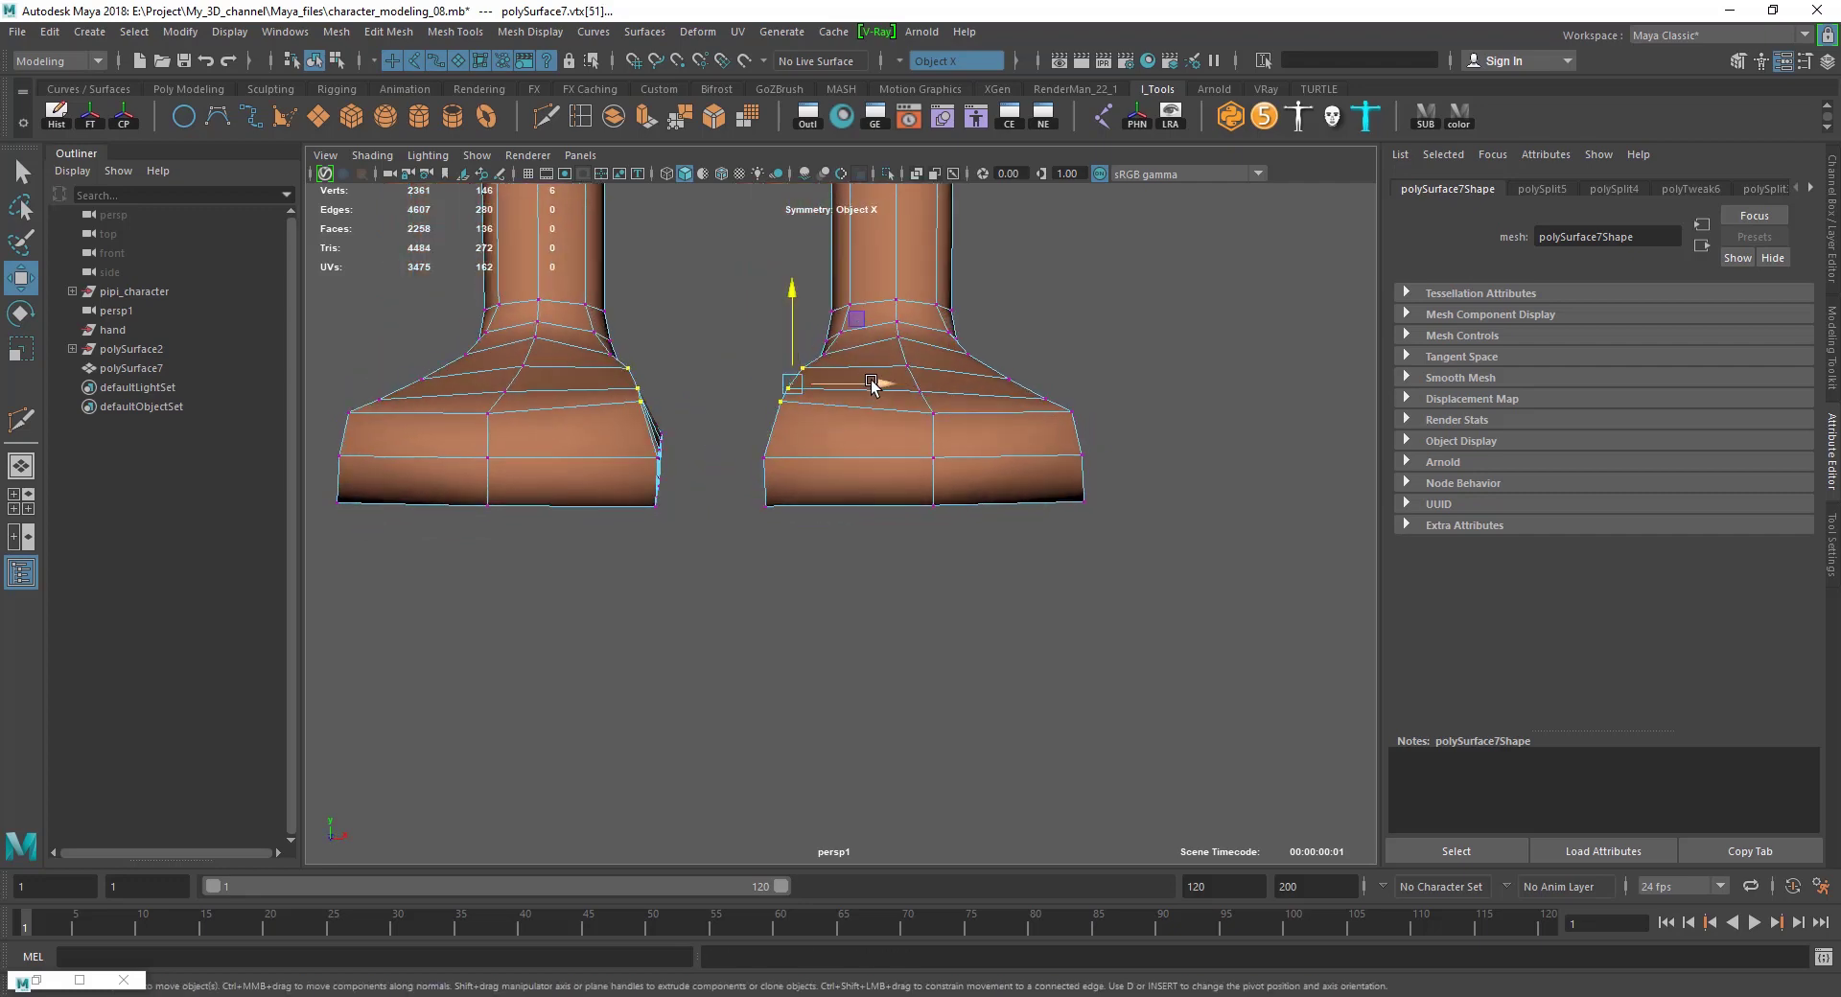
Pull a vertex near the right ankle outward into shape, then check it from the front.
left_click(858, 608)
left_click(825, 353)
mouse_move(826, 272)
left_mouse_down()
mouse_move(937, 382)
mouse_move(995, 378)
mouse_move(682, 370)
mouse_move(616, 428)
left_mouse_up()
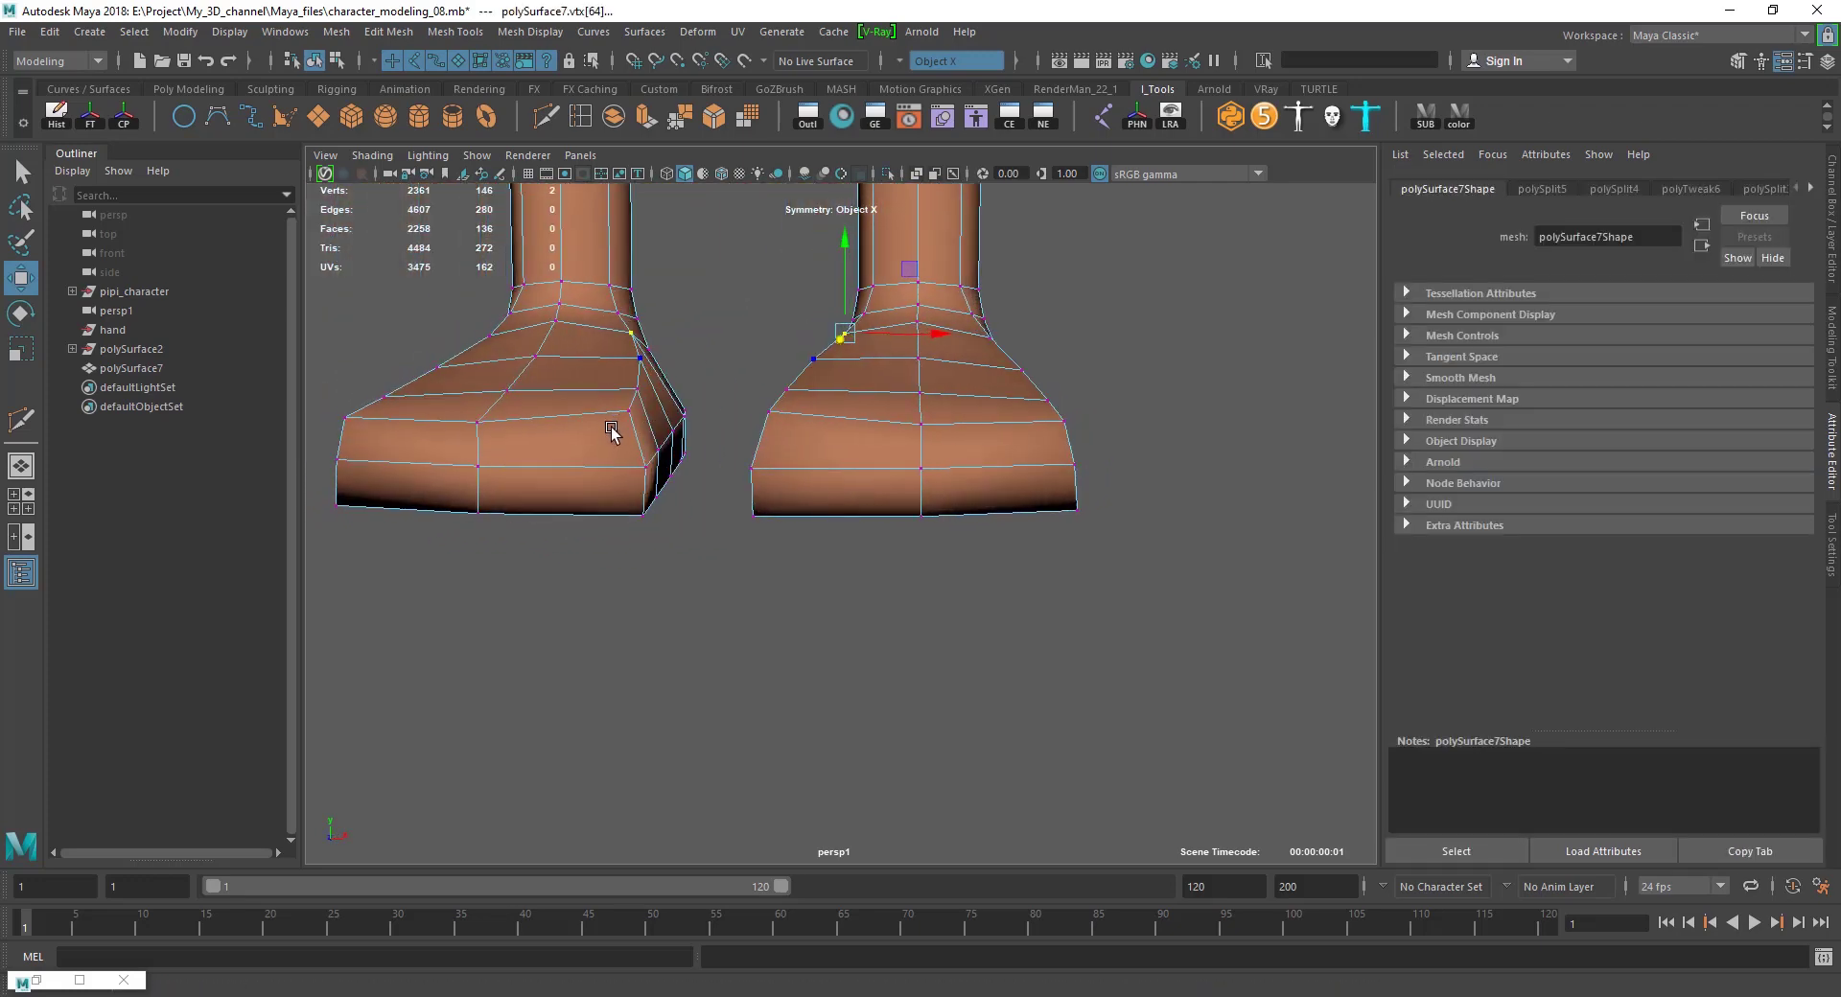
right_click_drag(616, 428, 906, 523, "alt")
scroll(911, 532, "up", 5)
scroll(912, 538, "down", 5)
mouse_move(911, 538)
left_mouse_down("alt")
mouse_move(821, 362)
mouse_move(850, 411)
left_mouse_up("alt")
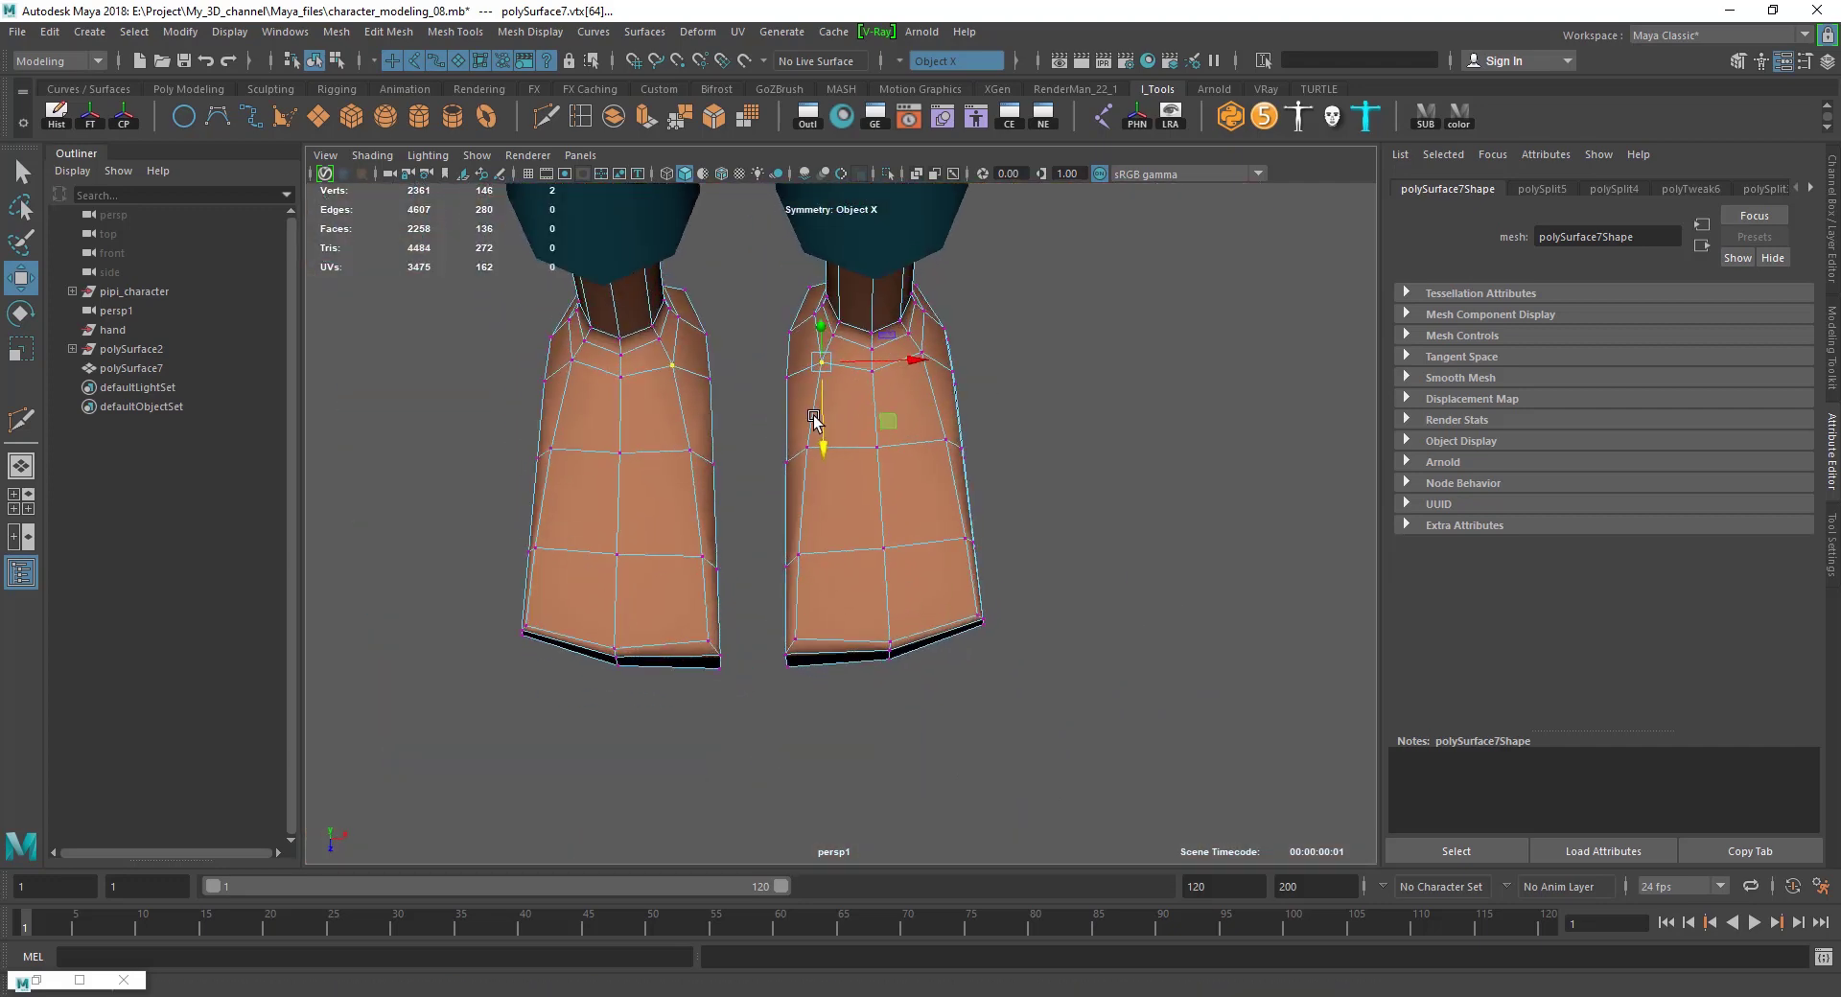
Inspect the feet from the side and select a vertex on top of the foot.
scroll(889, 441, "up", 4)
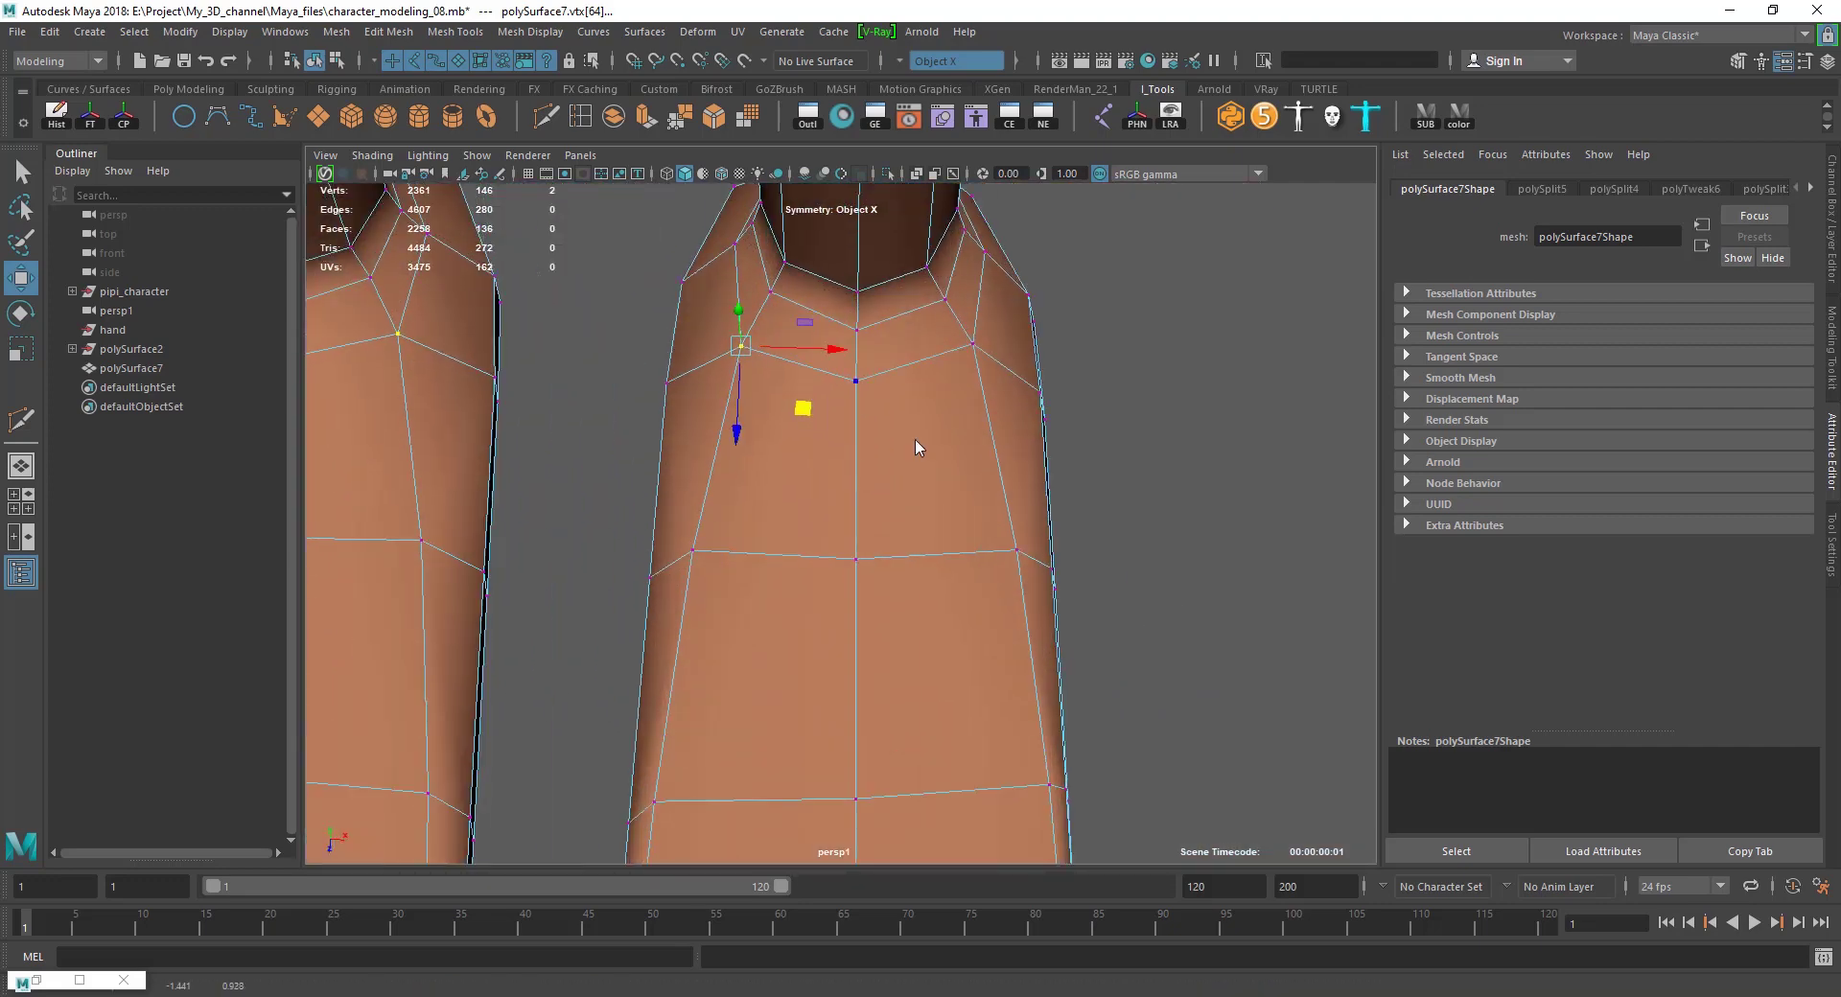
scroll(917, 448, "down", 6)
scroll(890, 498, "up", 2)
scroll(867, 626, "up", 2)
scroll(893, 598, "up", 2)
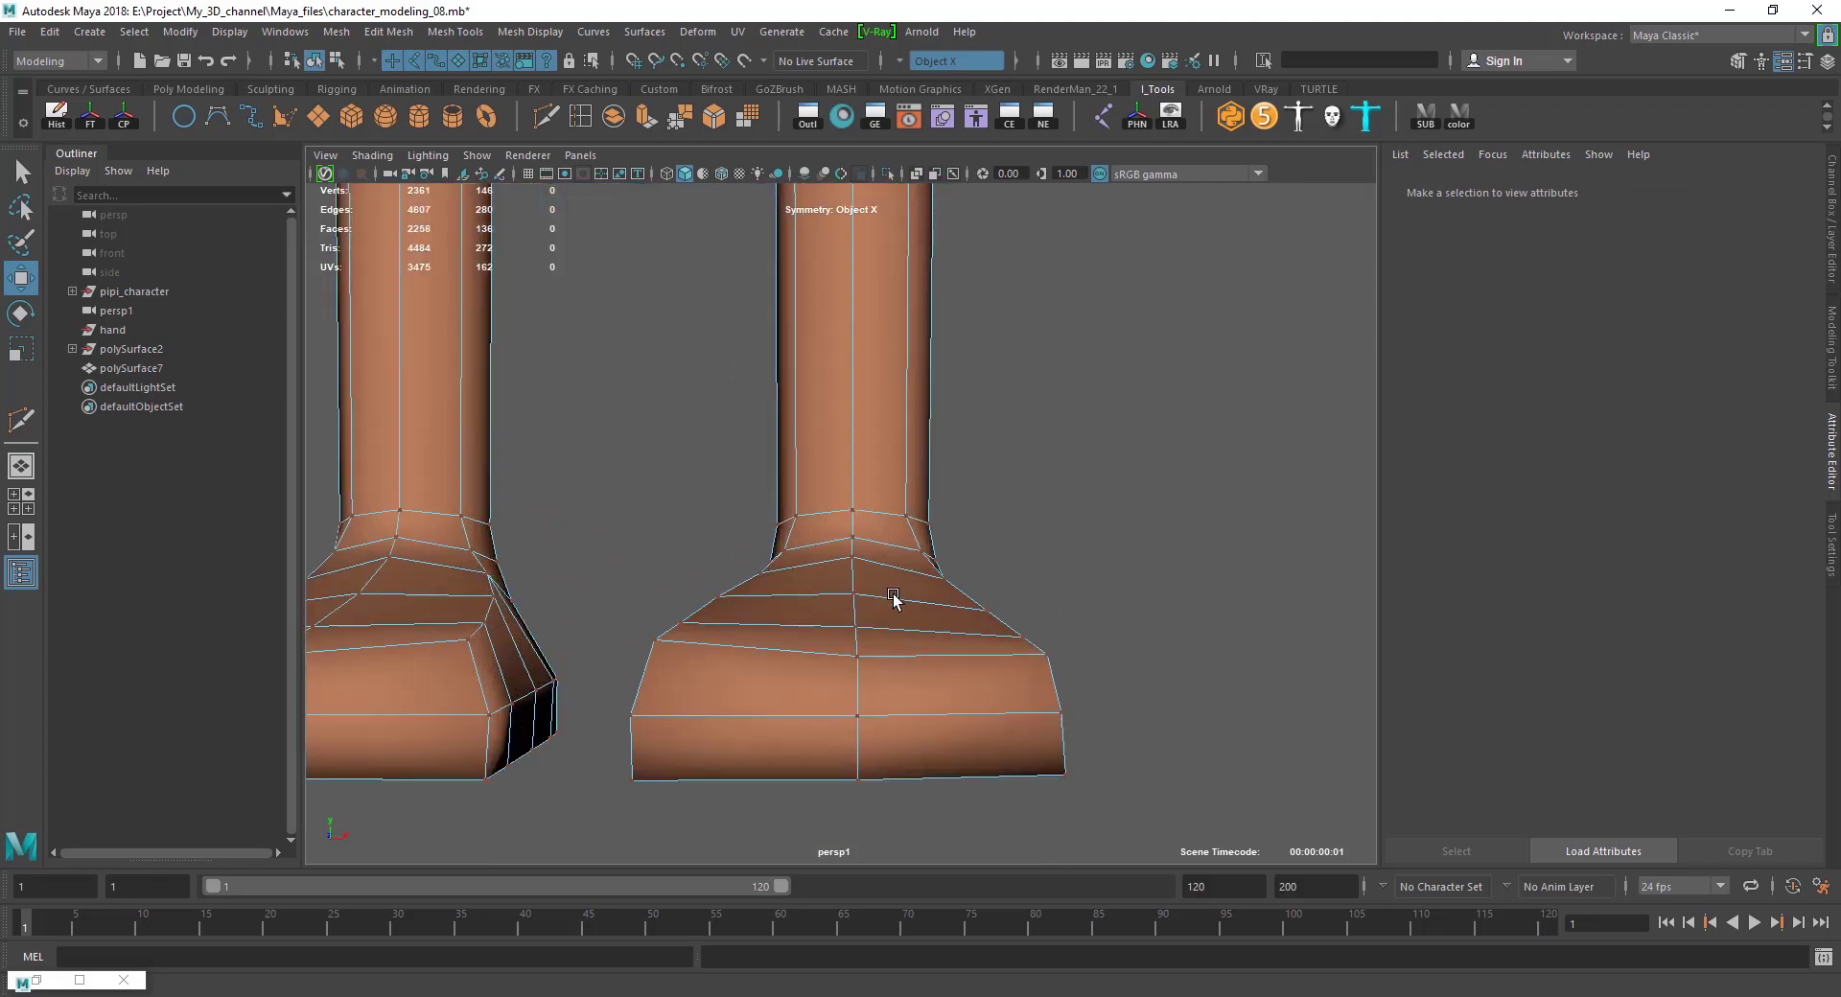
mouse_move(949, 649)
left_mouse_down("alt")
mouse_move(732, 667)
mouse_move(760, 645)
mouse_move(765, 551)
mouse_move(1002, 561)
left_mouse_up("alt")
left_click(765, 552)
Return to object mode with F8 and select the whole foot mesh.
left_click_drag(856, 606, 892, 586, "alt")
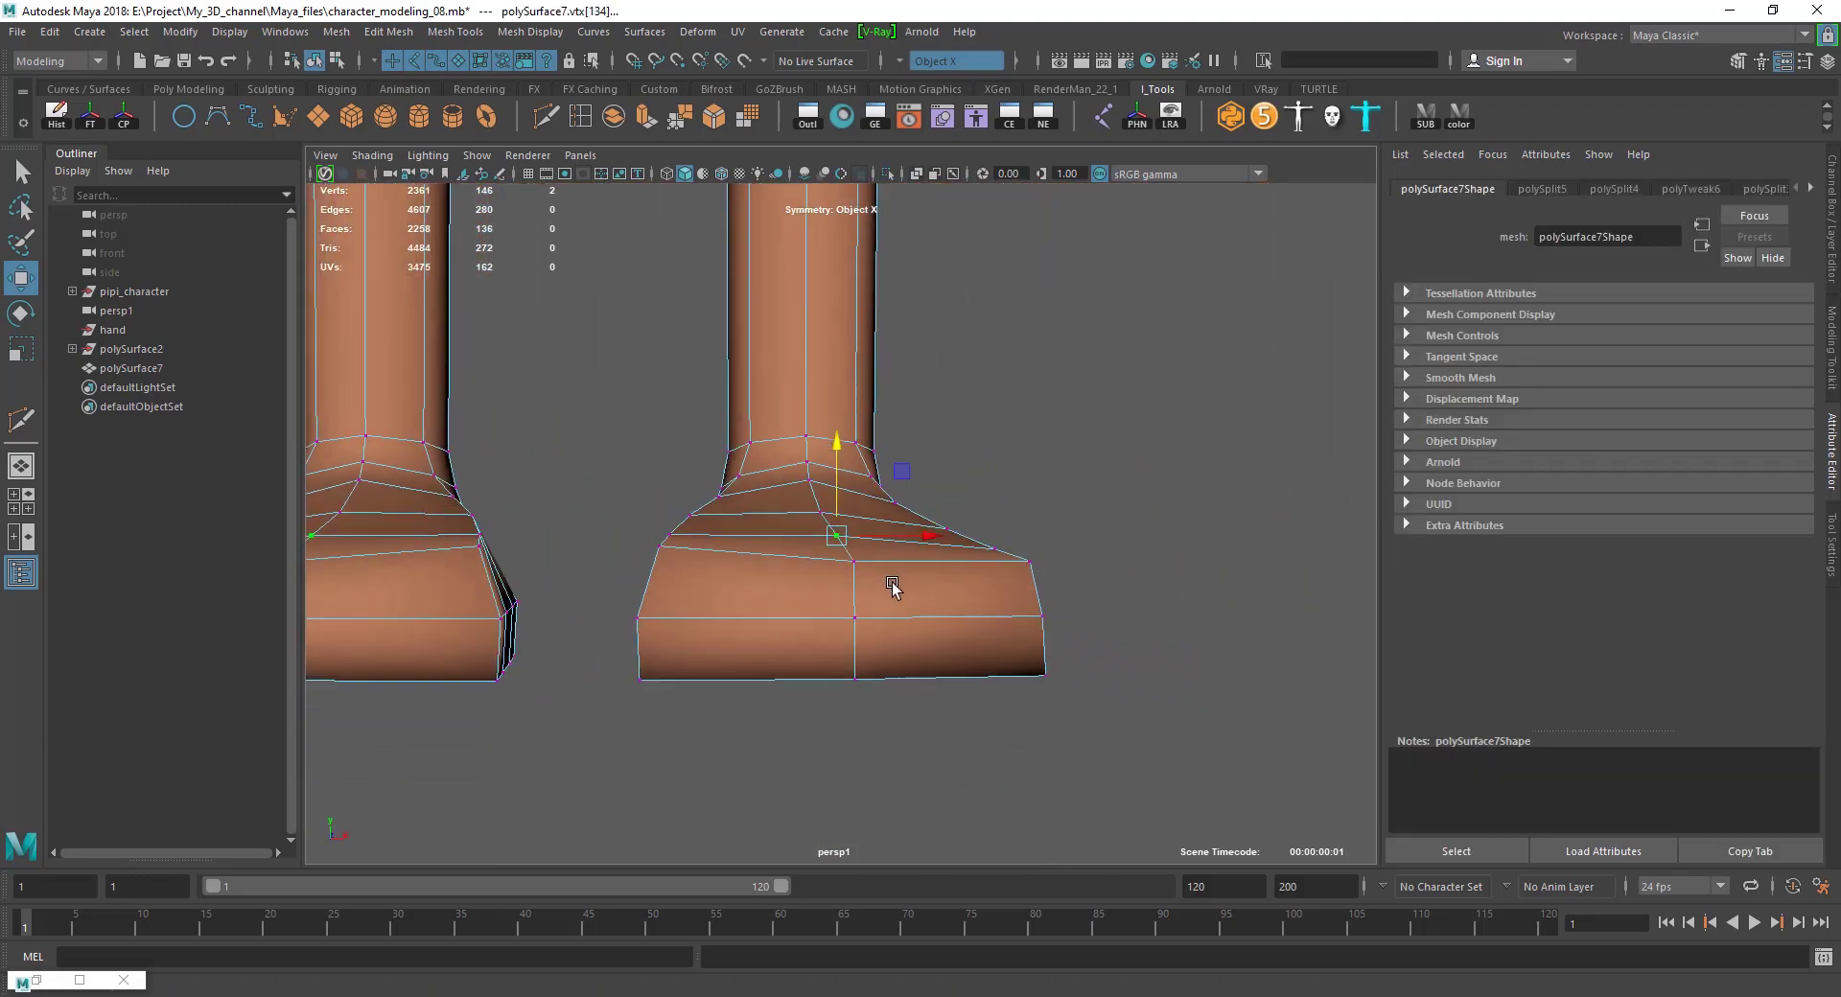
key("F8")
scroll(835, 661, "down", 4)
left_click_drag(835, 671, 834, 555, "alt")
left_click(834, 556)
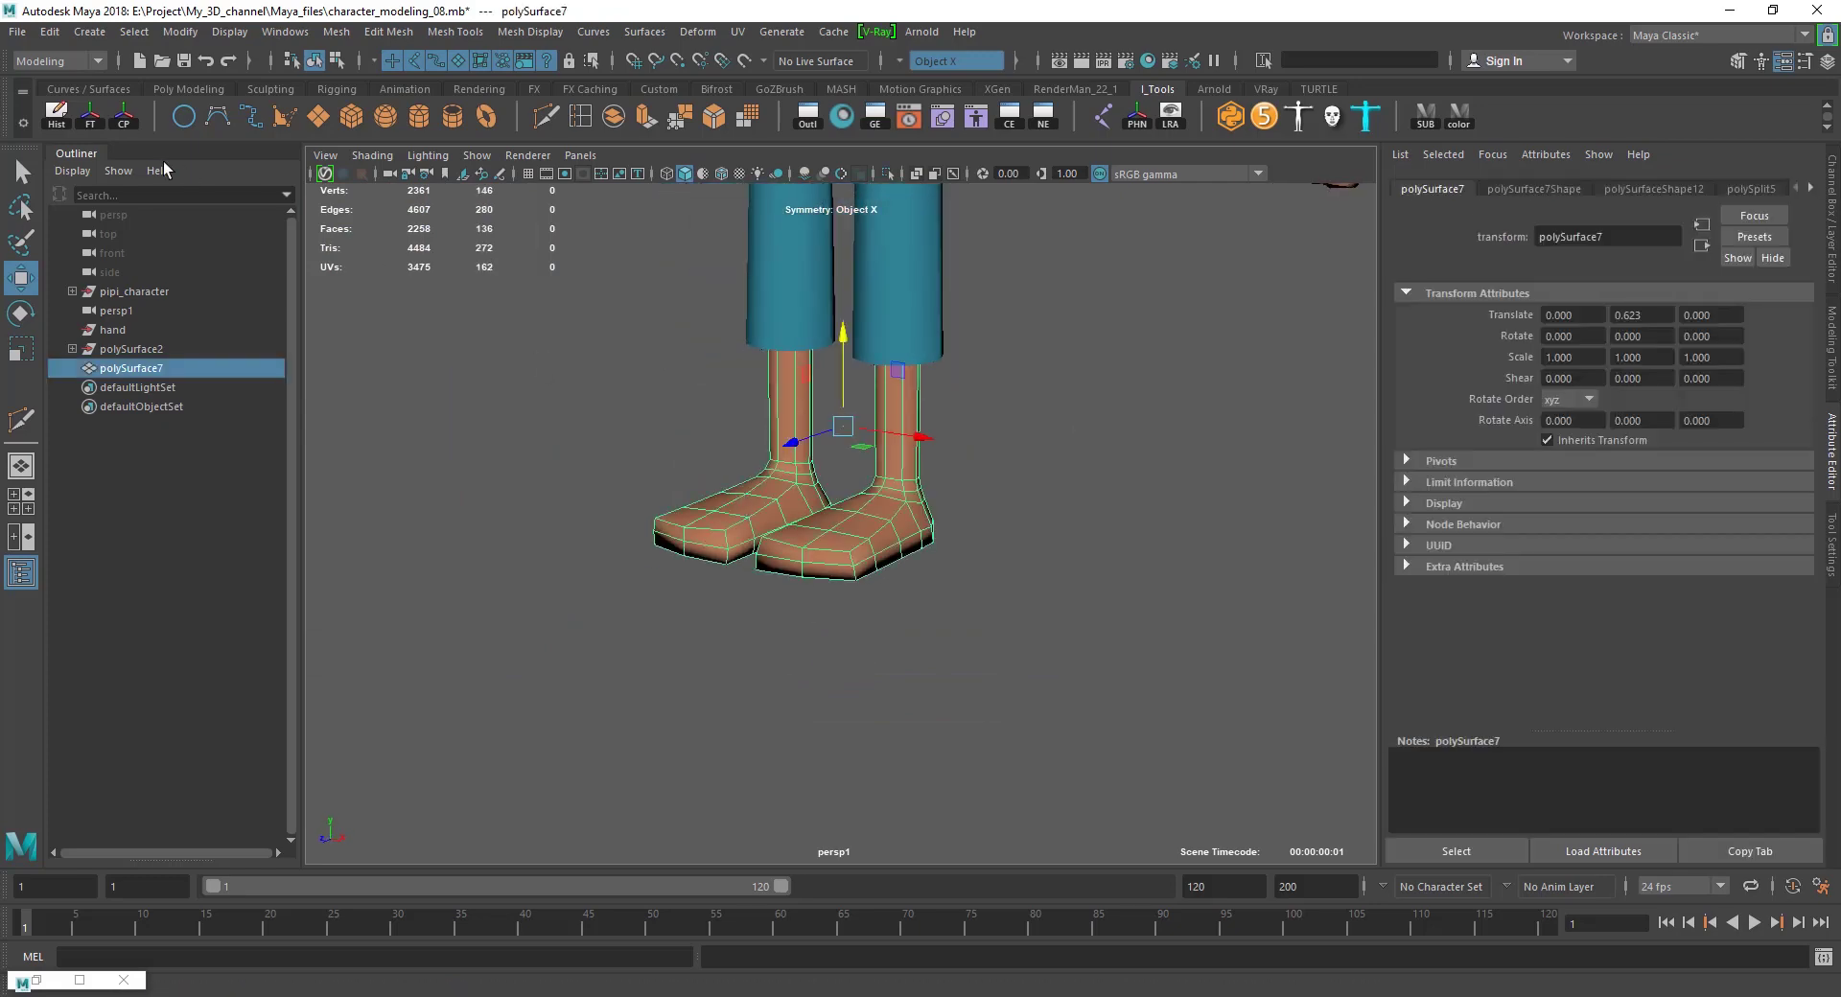
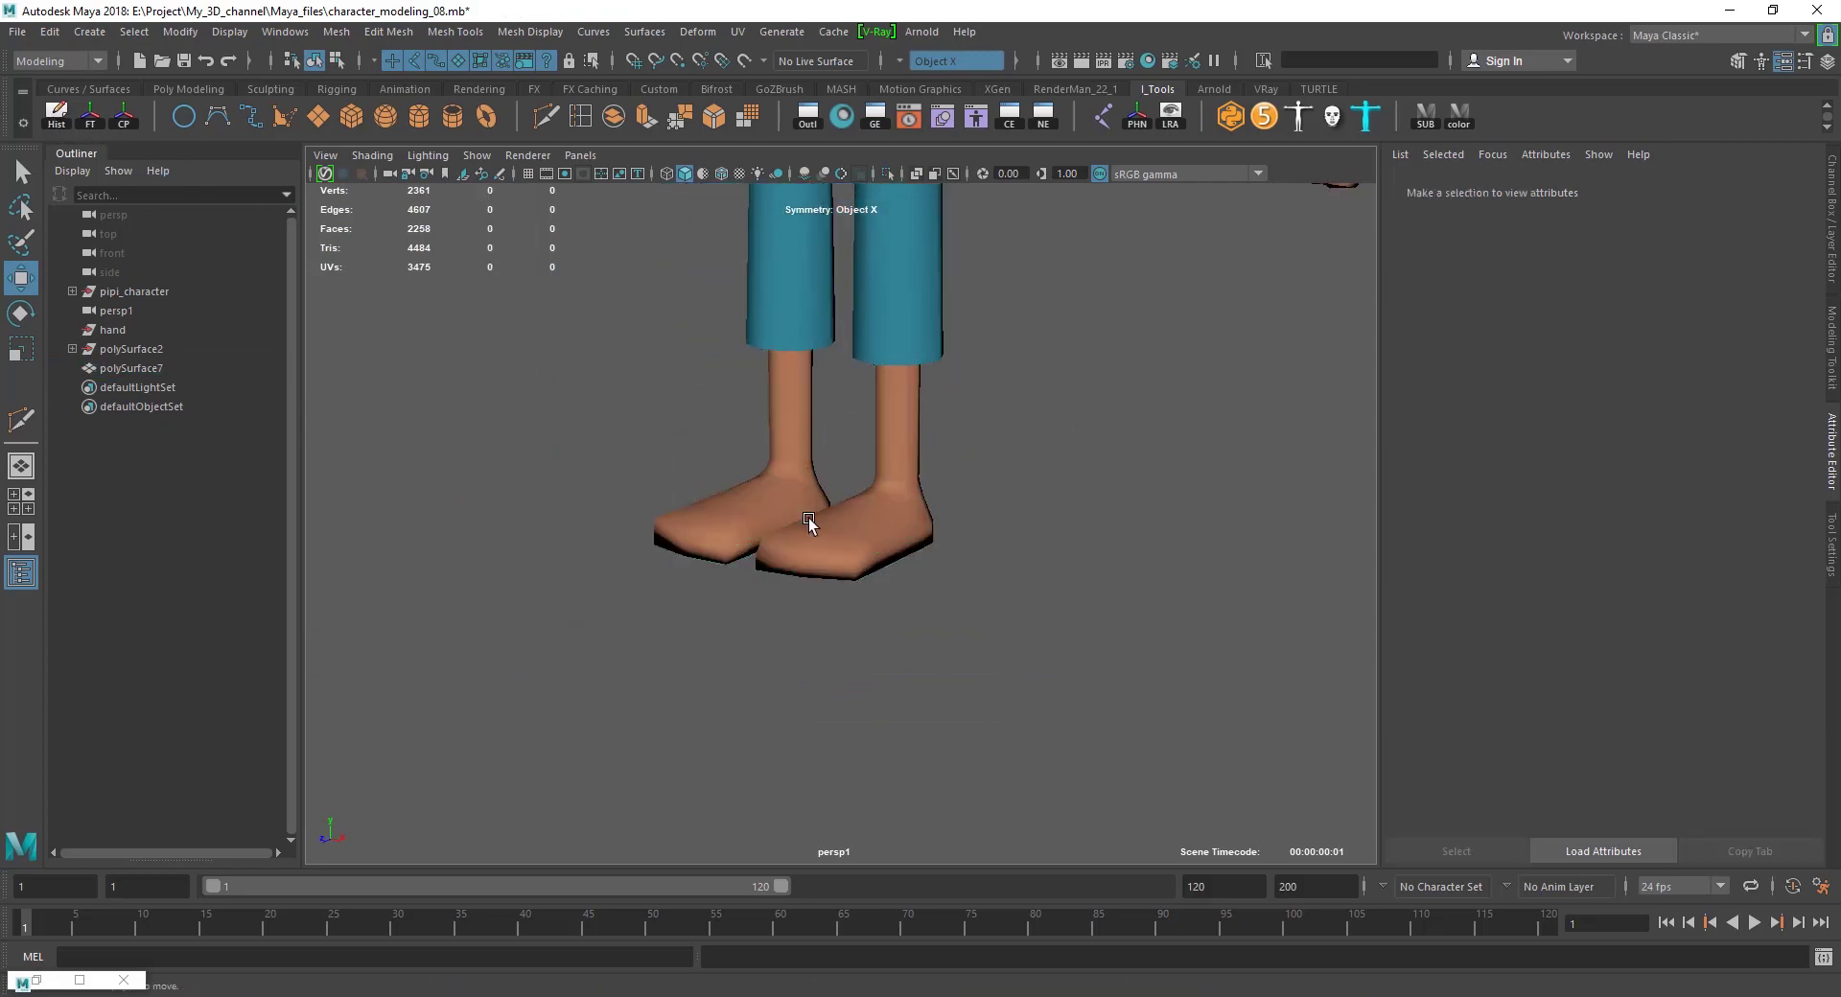
Multi-cut two vertical edges across the toe fronts of both feet, raising the mesh to 2270 faces.
scroll(809, 522, "up", 2)
scroll(863, 588, "up", 3)
scroll(873, 601, "up", 3)
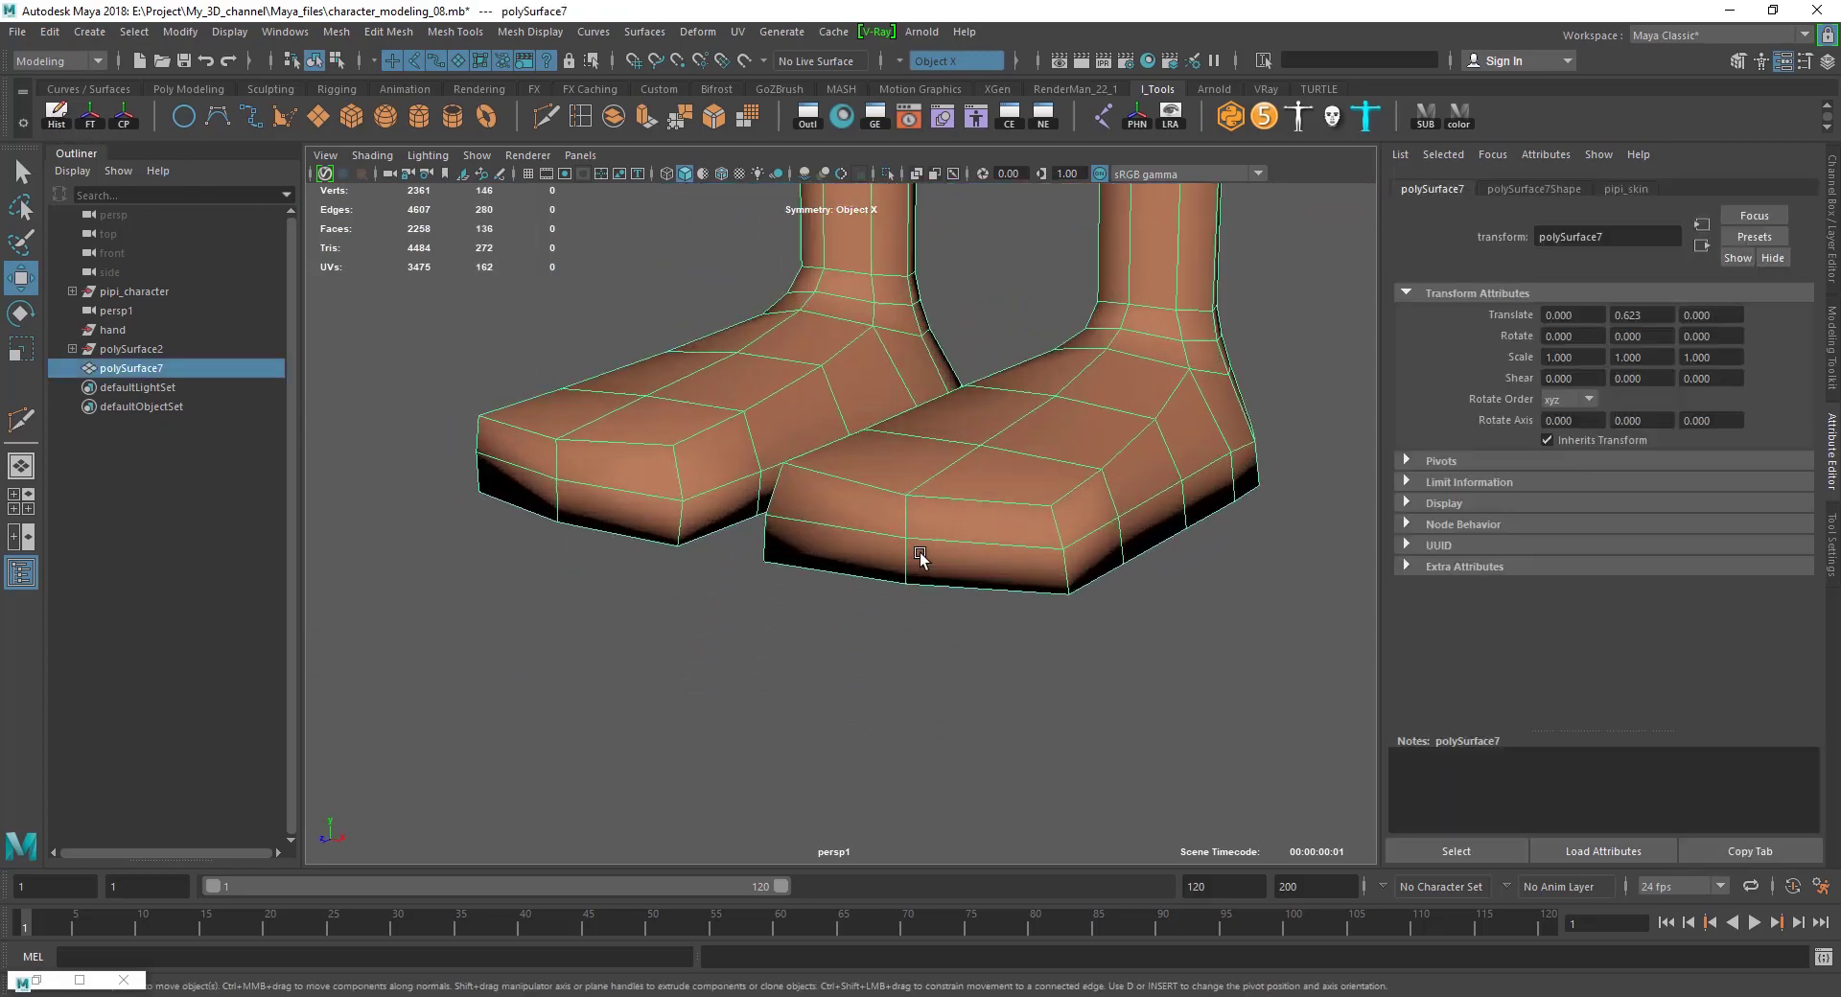
right_click_drag(941, 504, 835, 508, "shift")
scroll(936, 537, "up", 2)
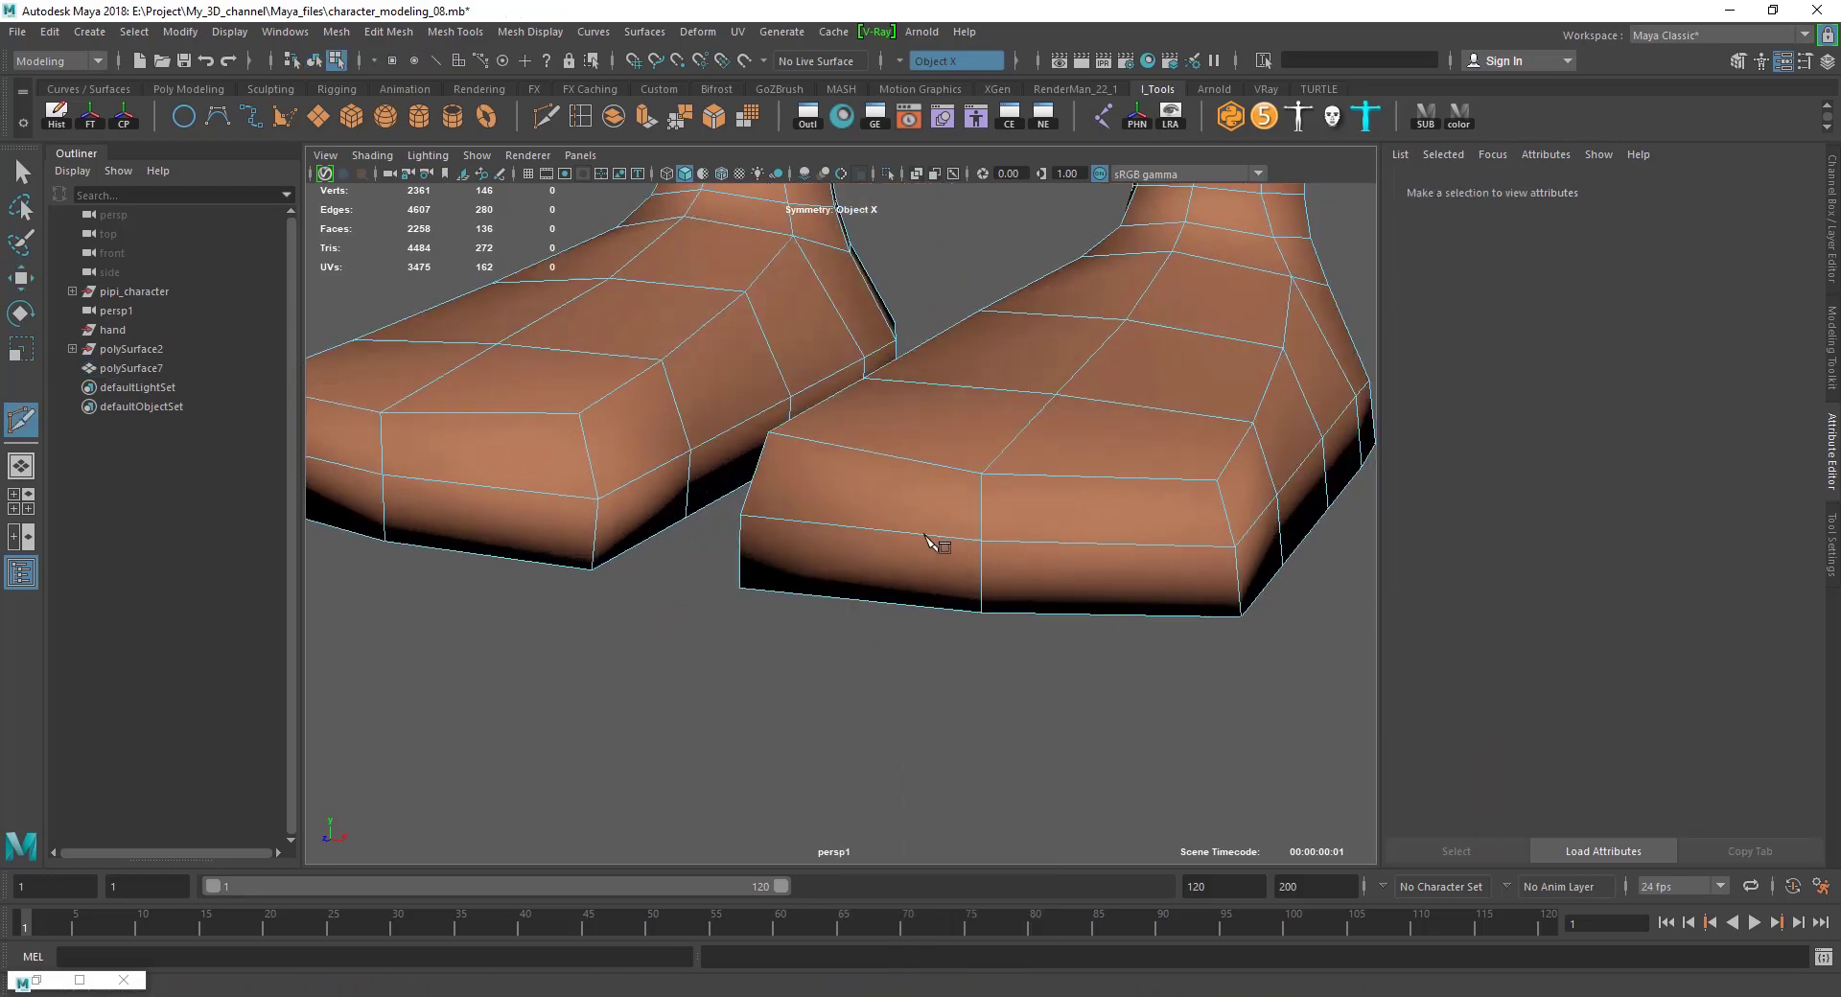
left_click(875, 449)
left_click_drag(875, 542, 906, 532, "alt")
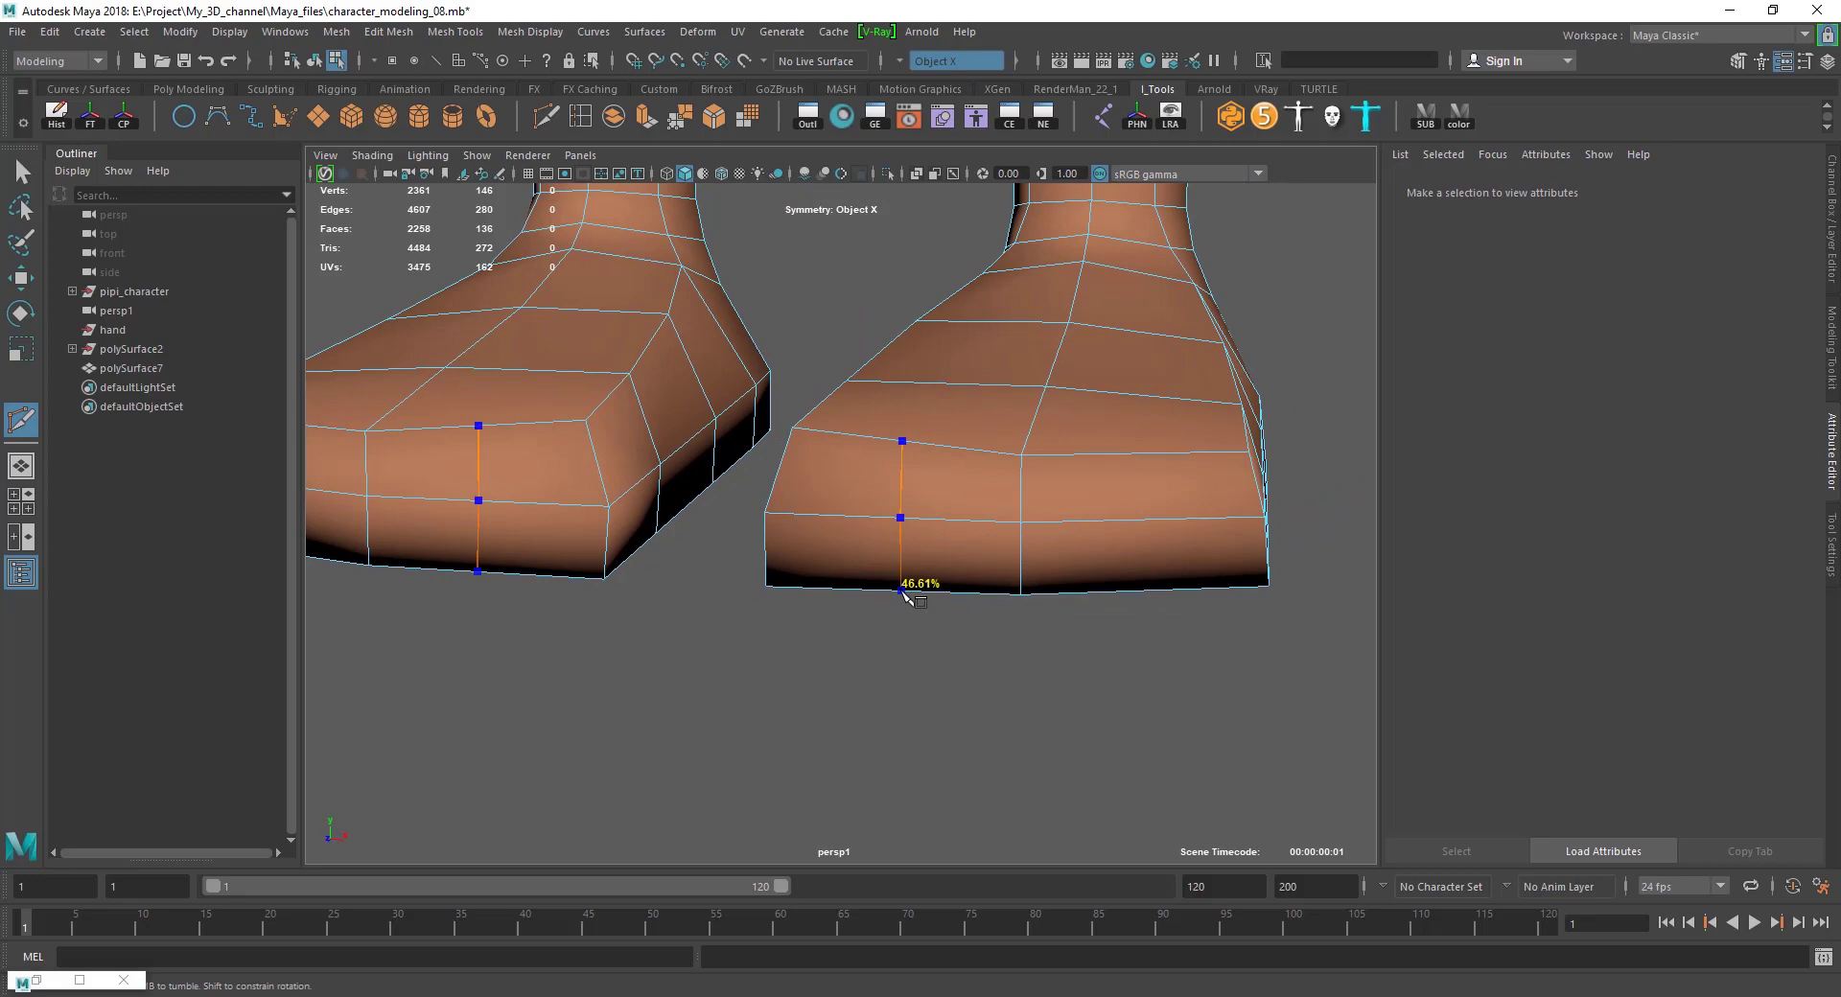
key("Return")
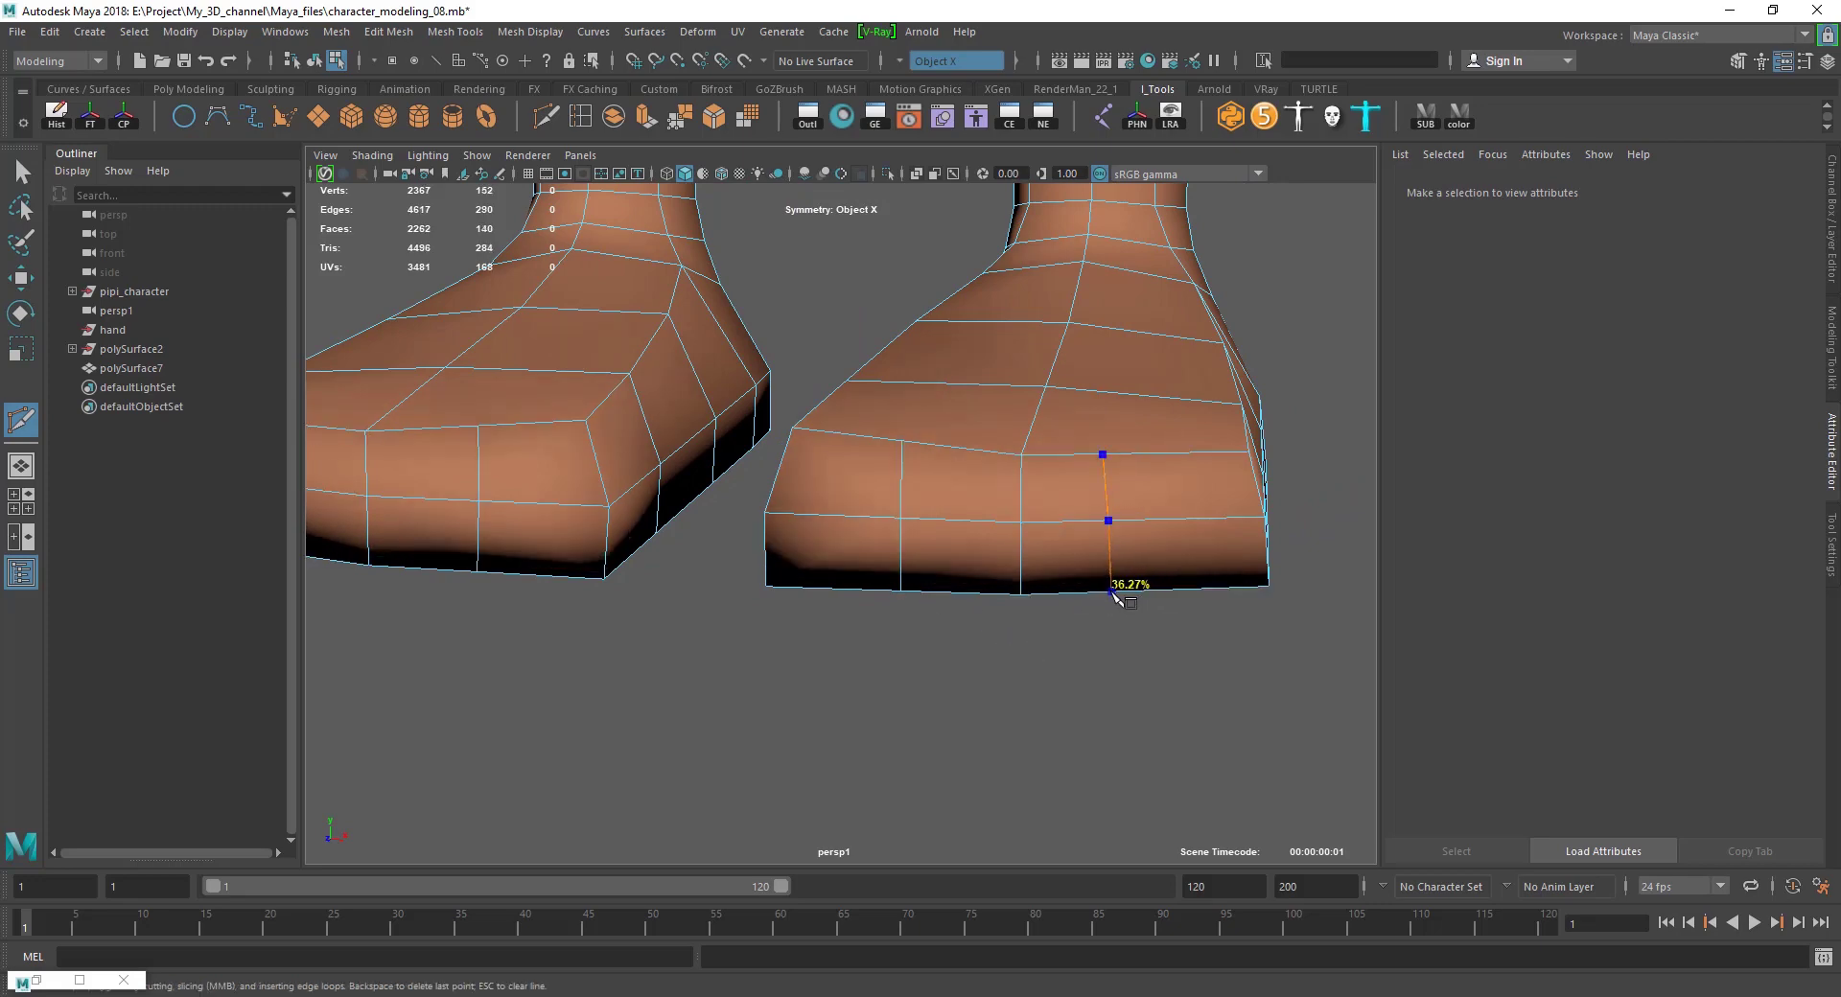
key("Return")
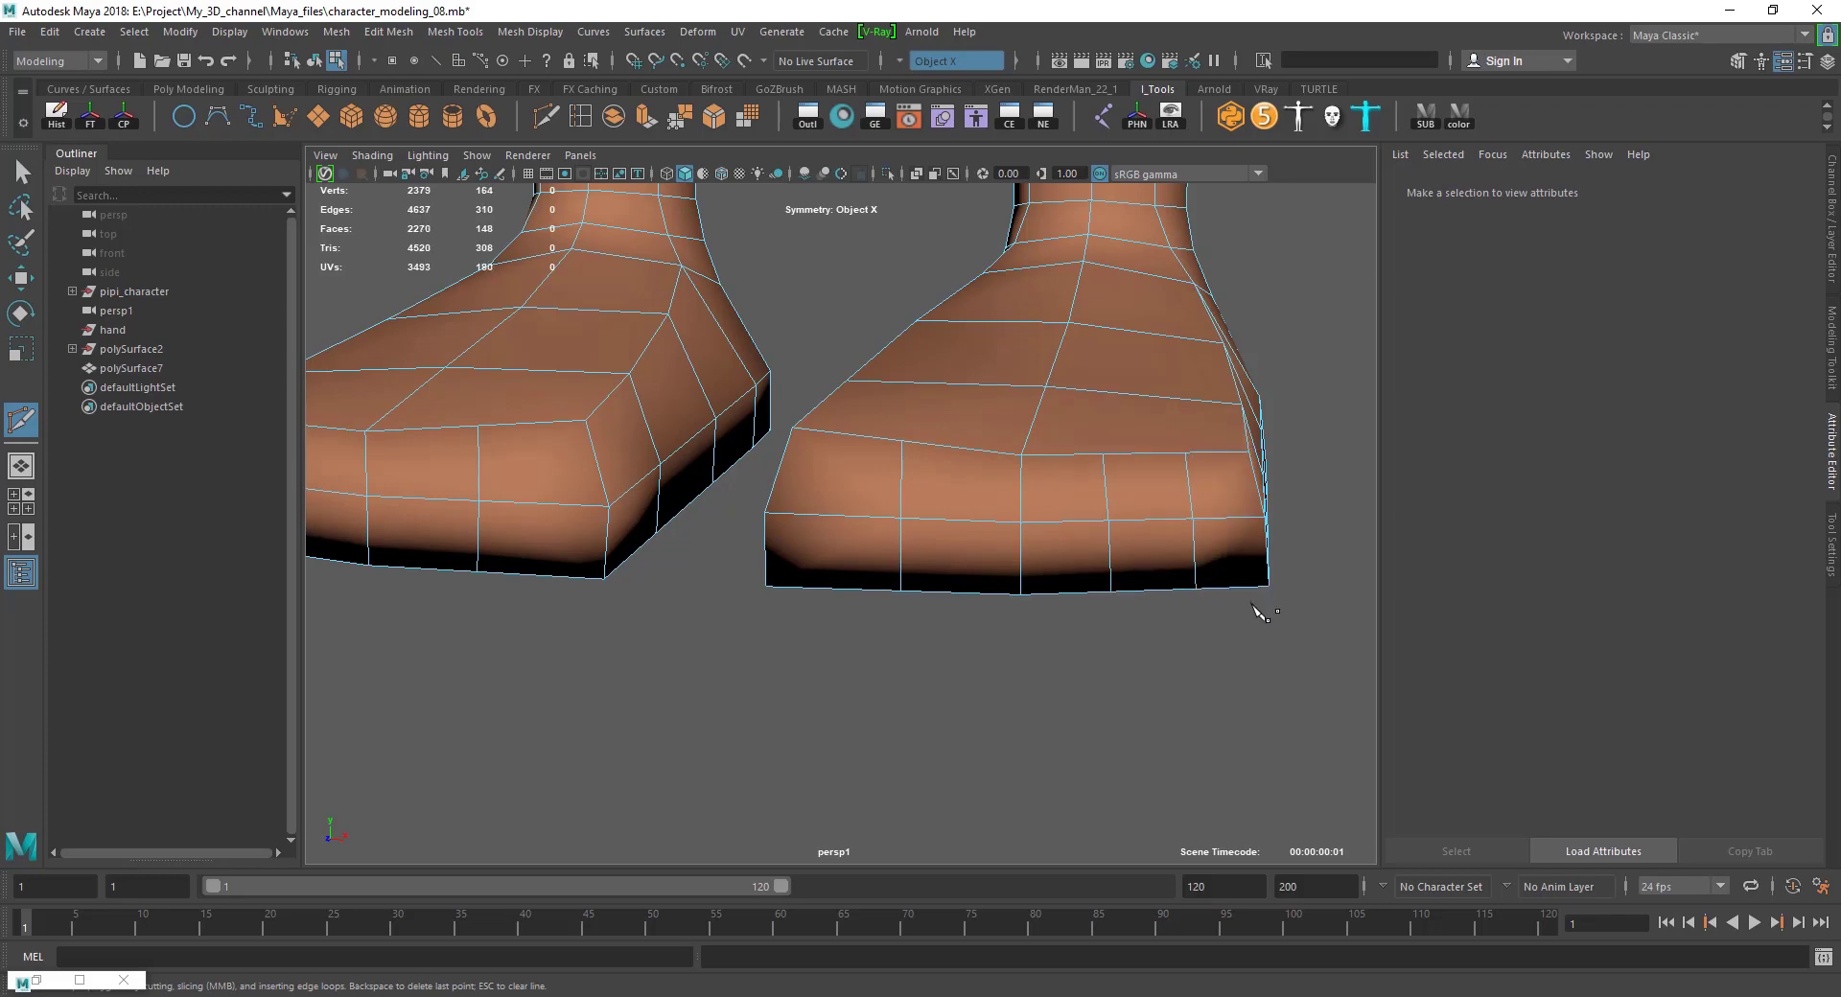
key("w")
key("F9")
Slide the new toe-cut vertices slightly left along their edges to even the spacing.
left_click(1024, 453)
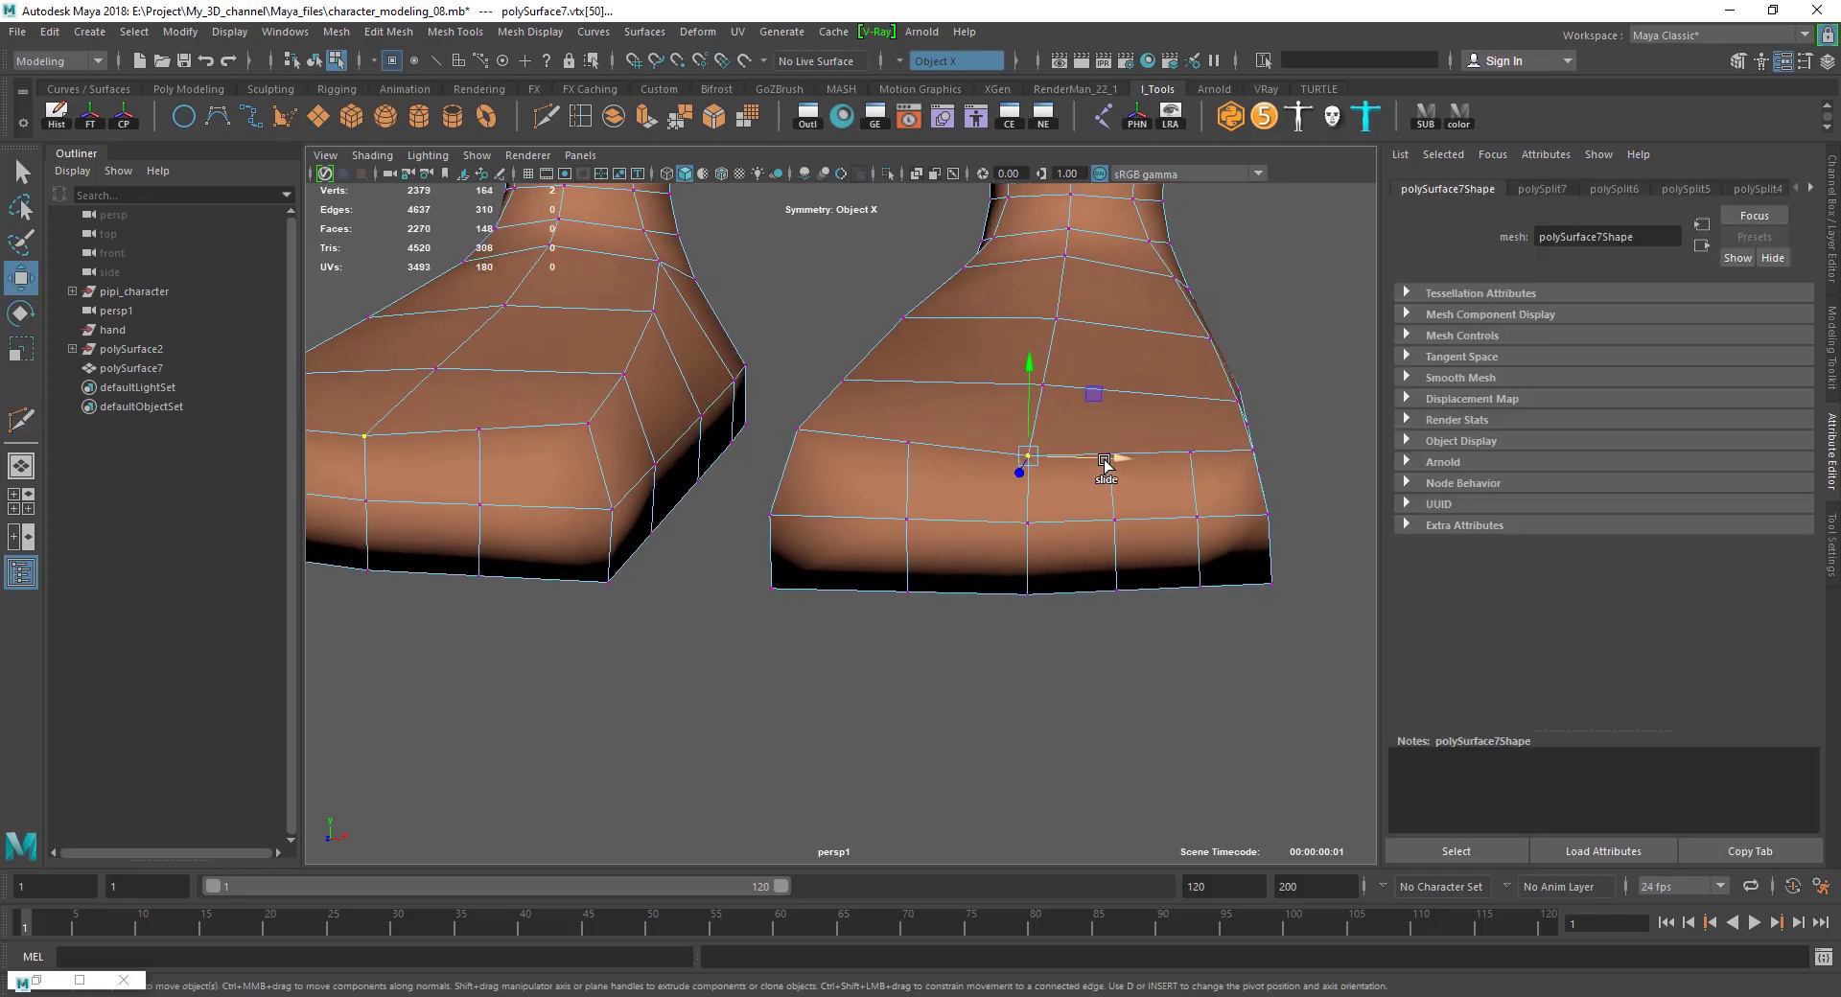
left_click_drag(1105, 465, 1097, 464)
key("Down")
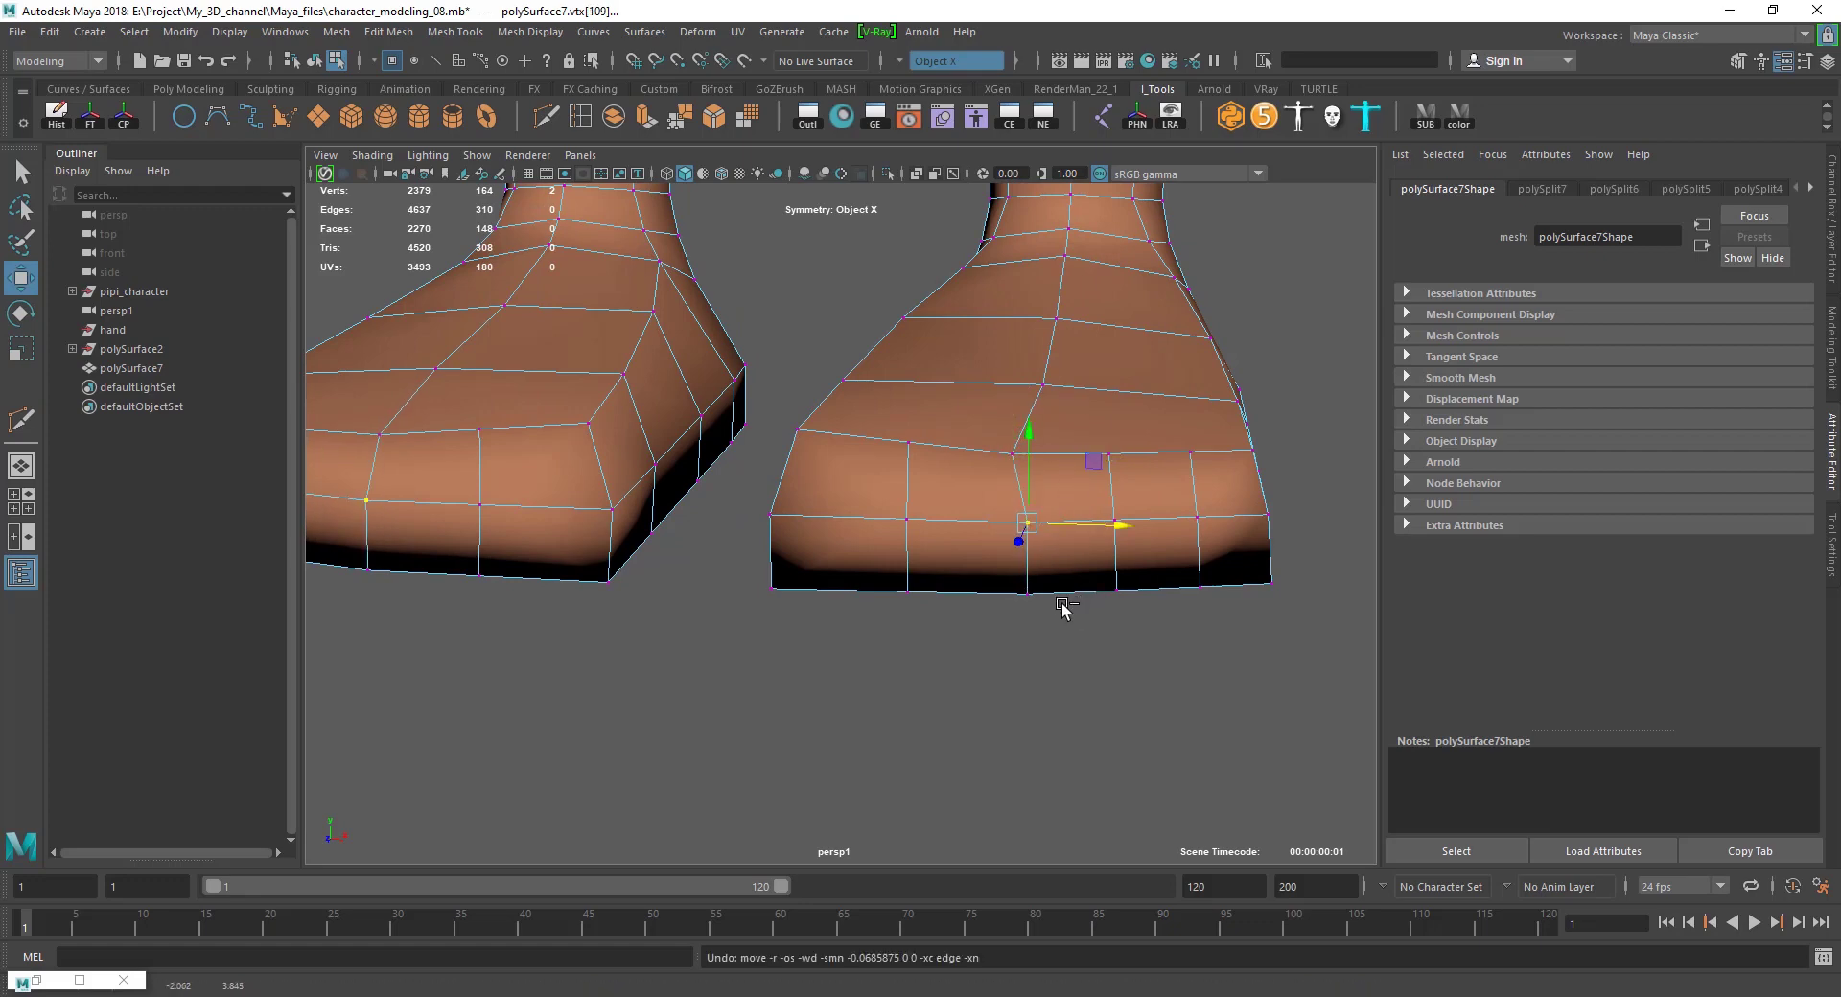
key("ctrl+z")
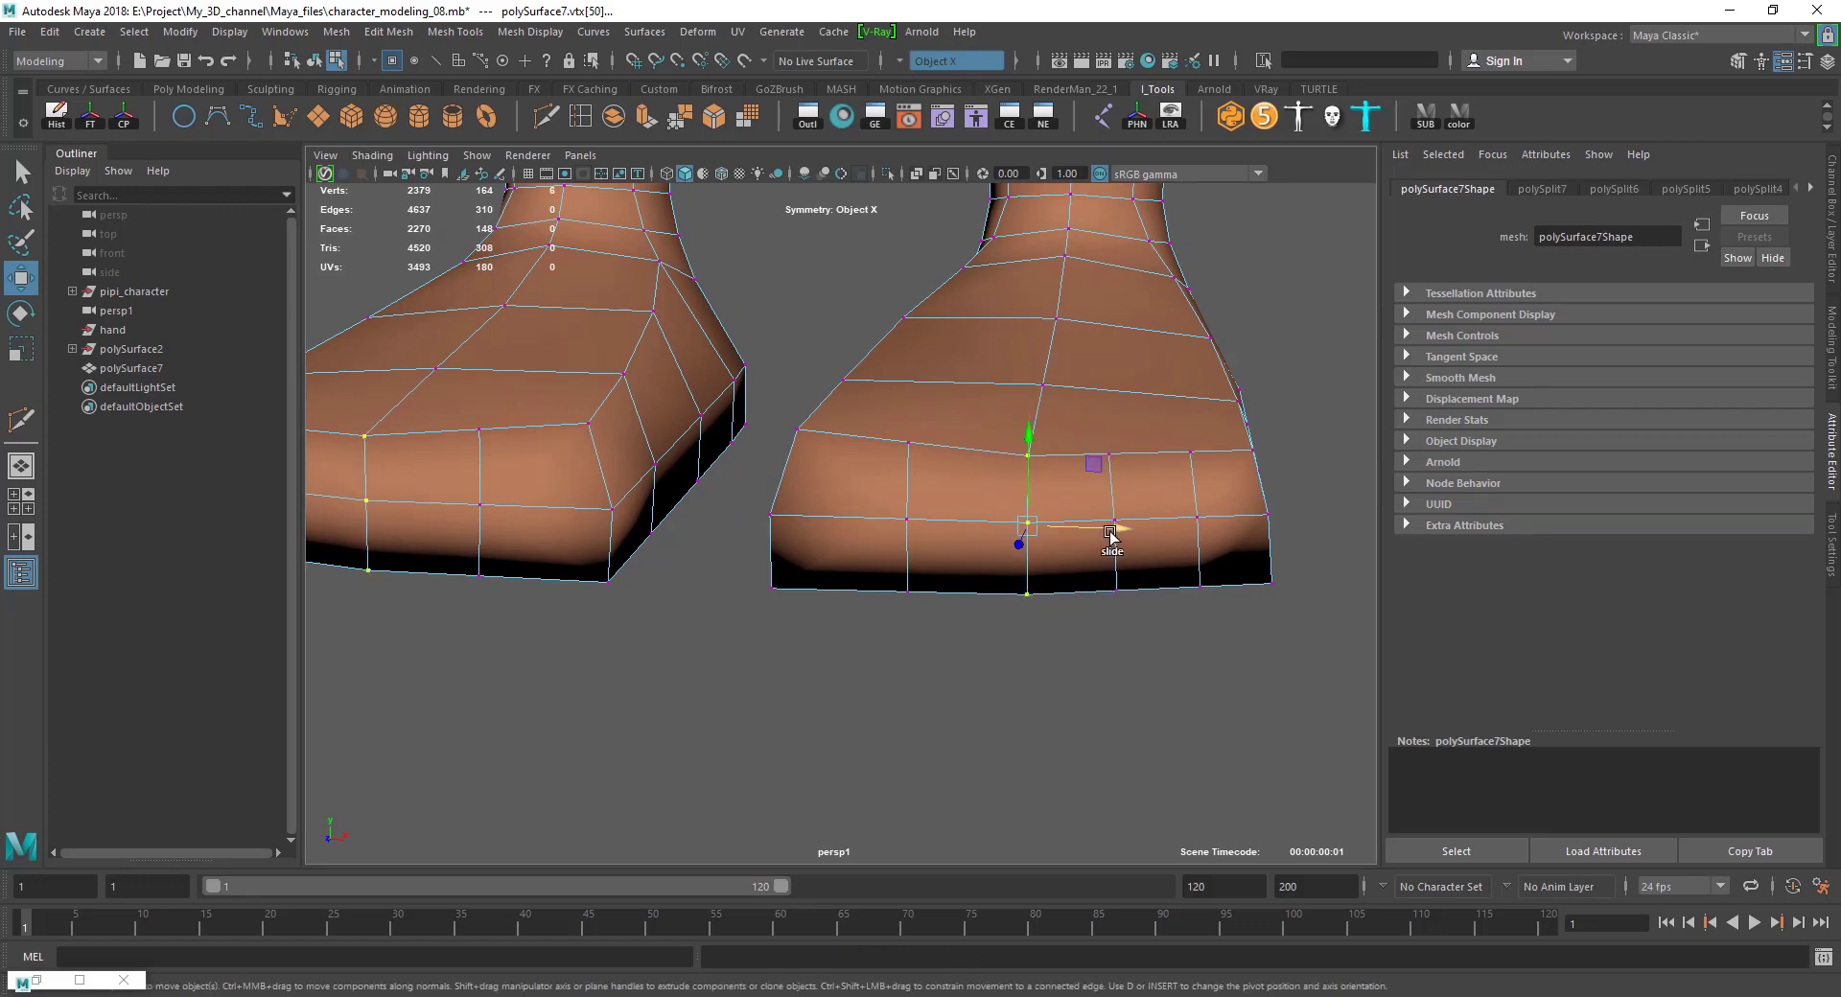
left_click_drag(1111, 535, 1099, 533)
left_click(1138, 484)
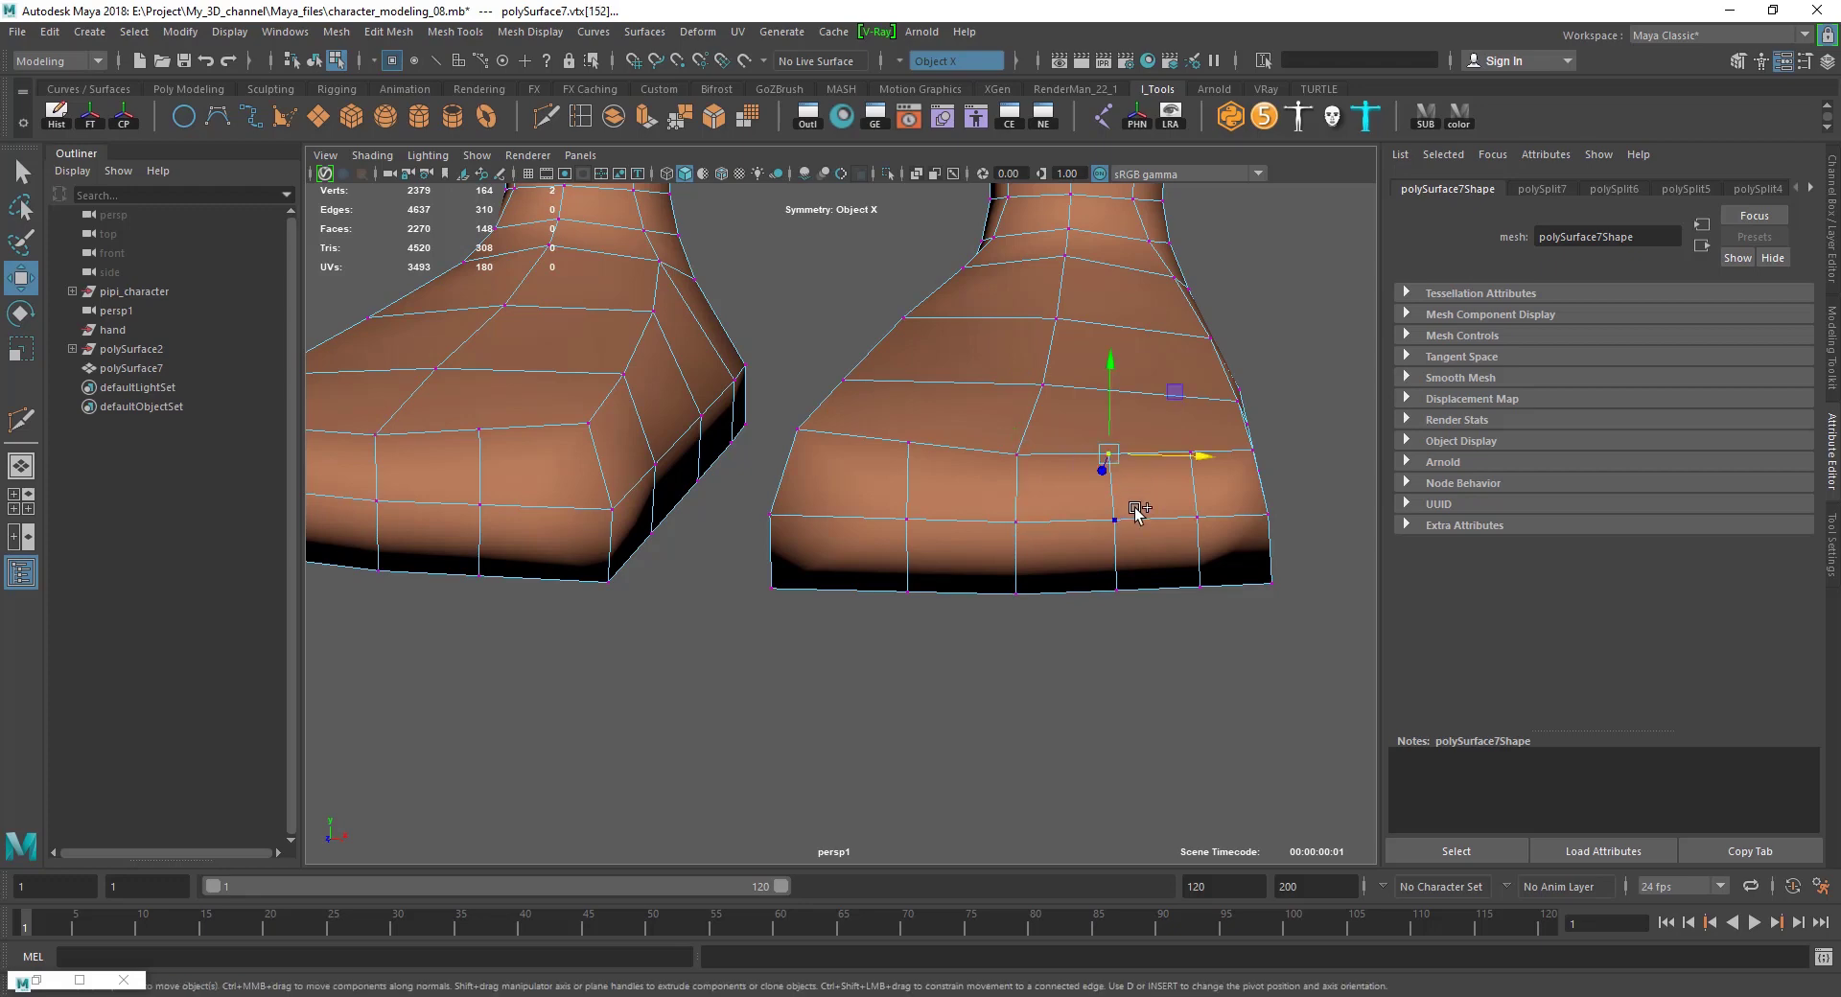
left_click_drag(1192, 526, 1190, 526)
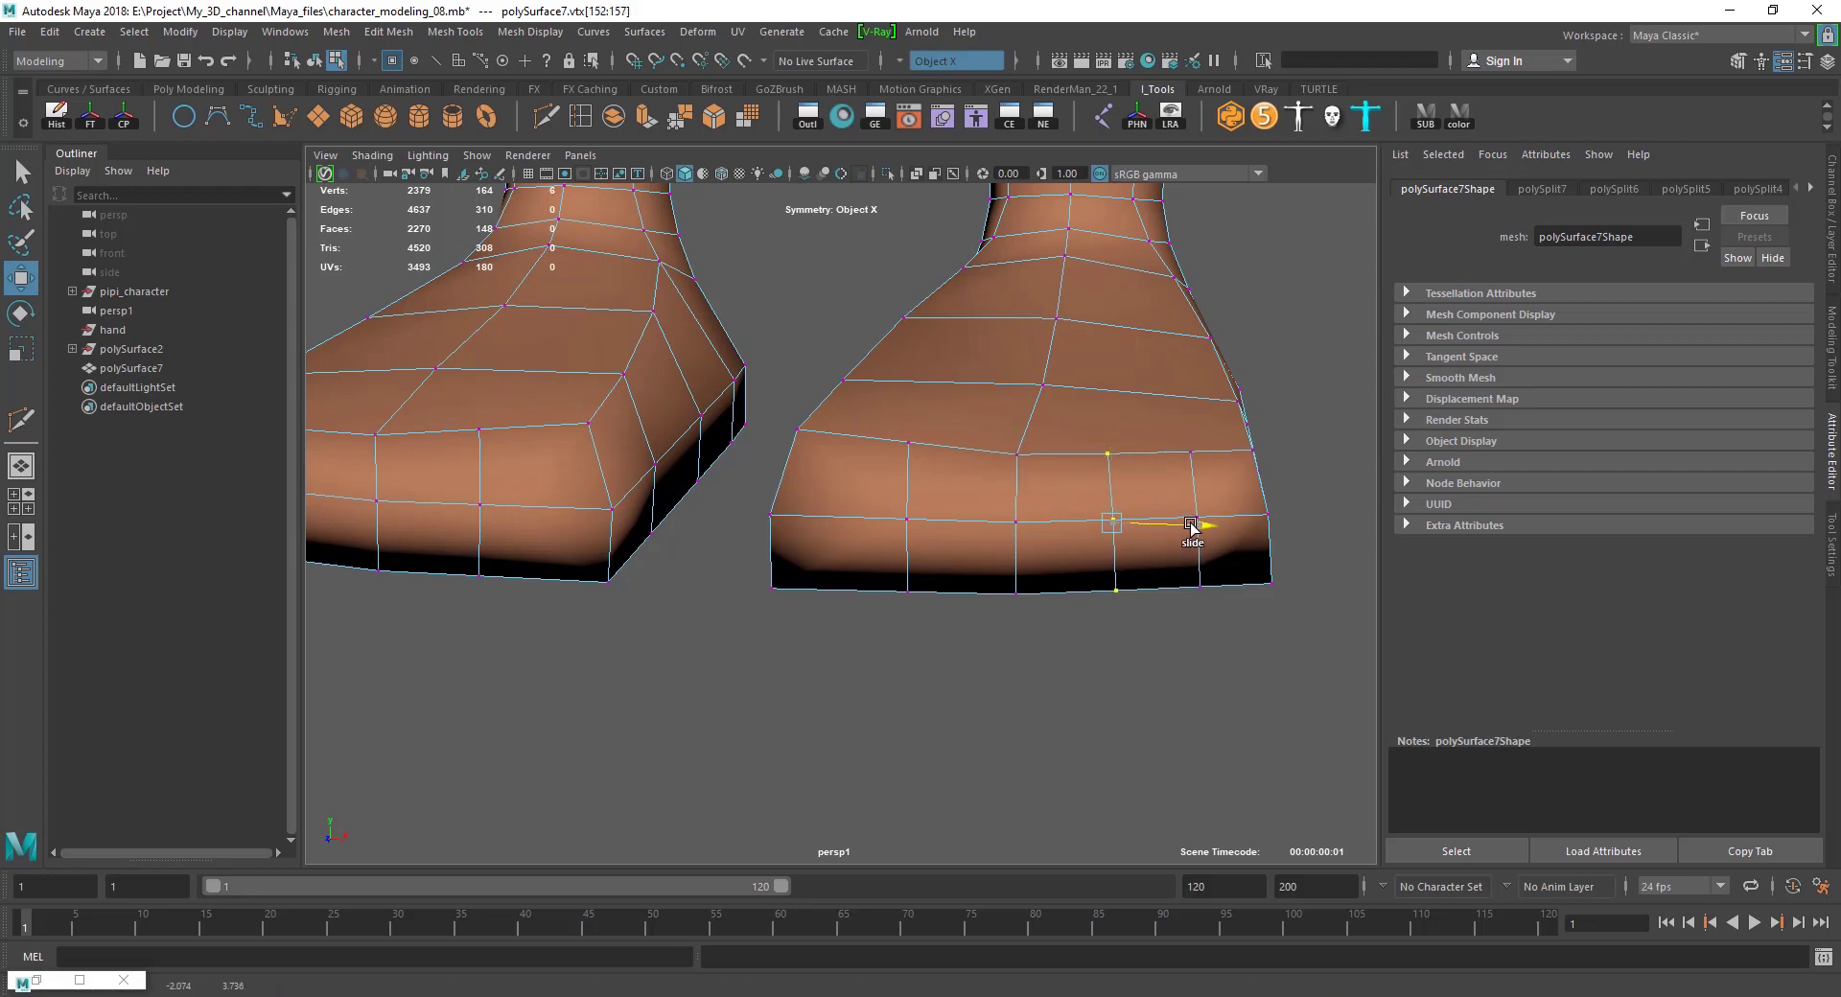
left_click(1198, 520)
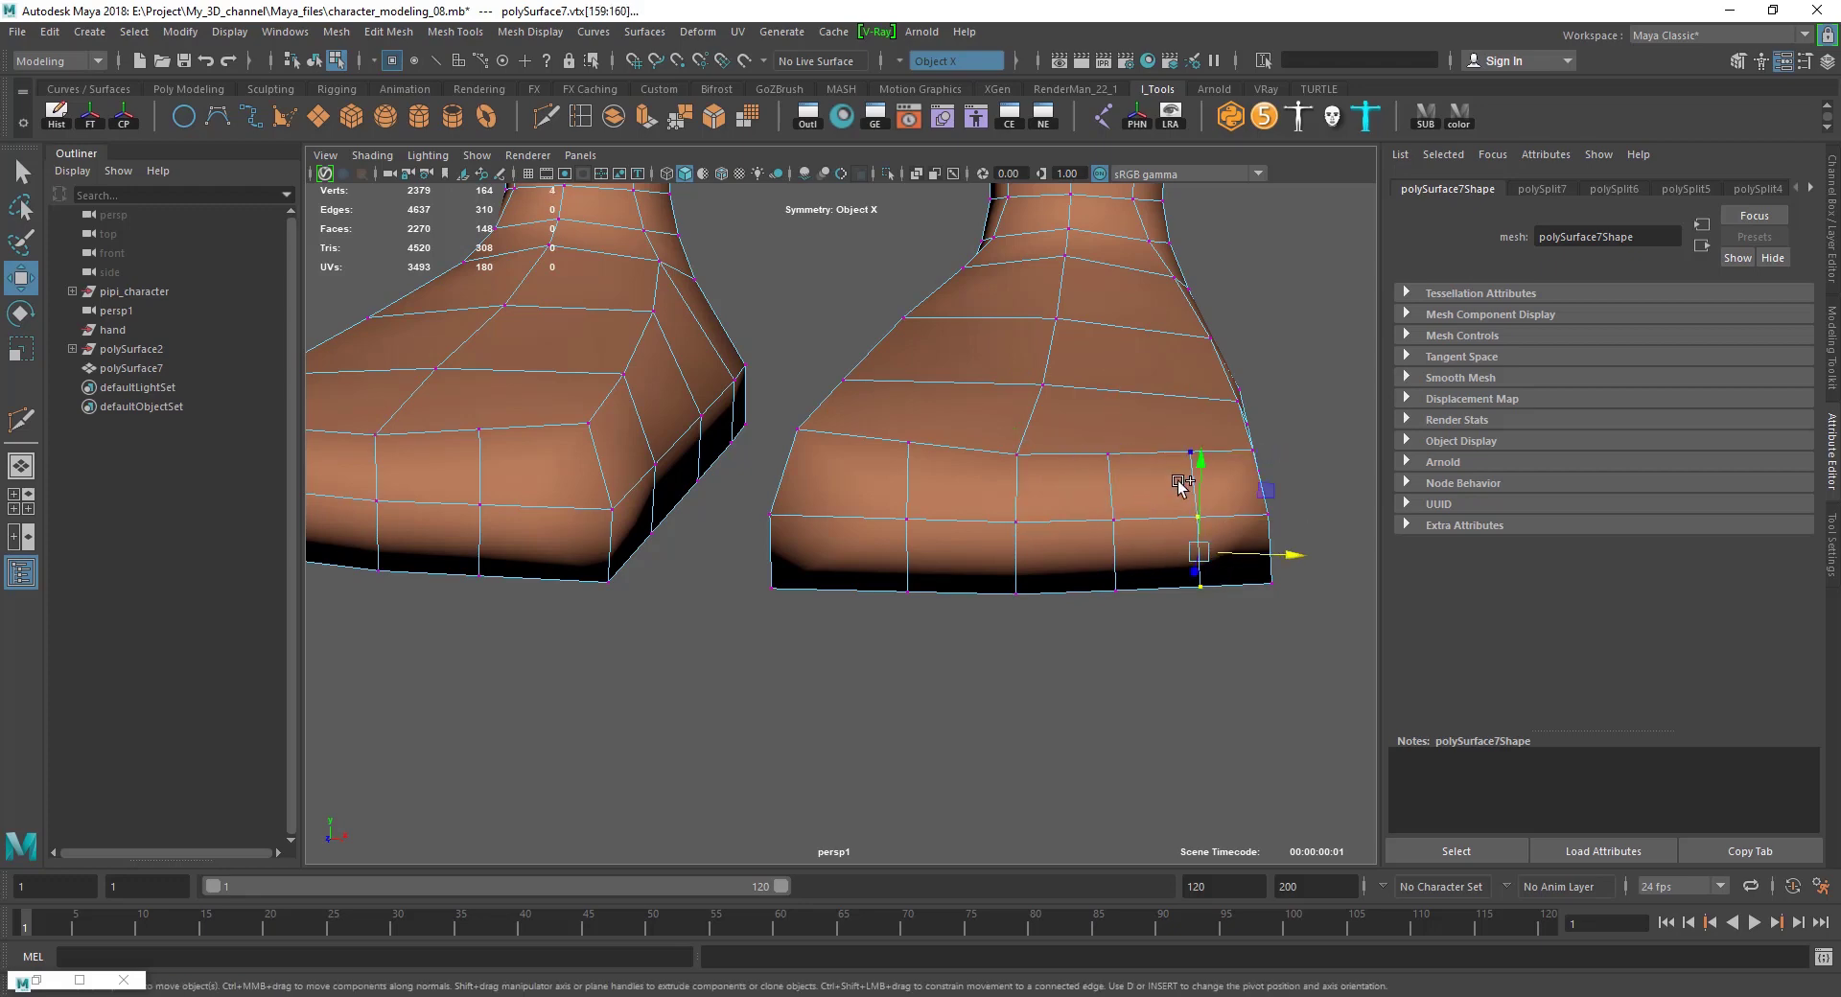
left_click_drag(1278, 522, 1272, 523)
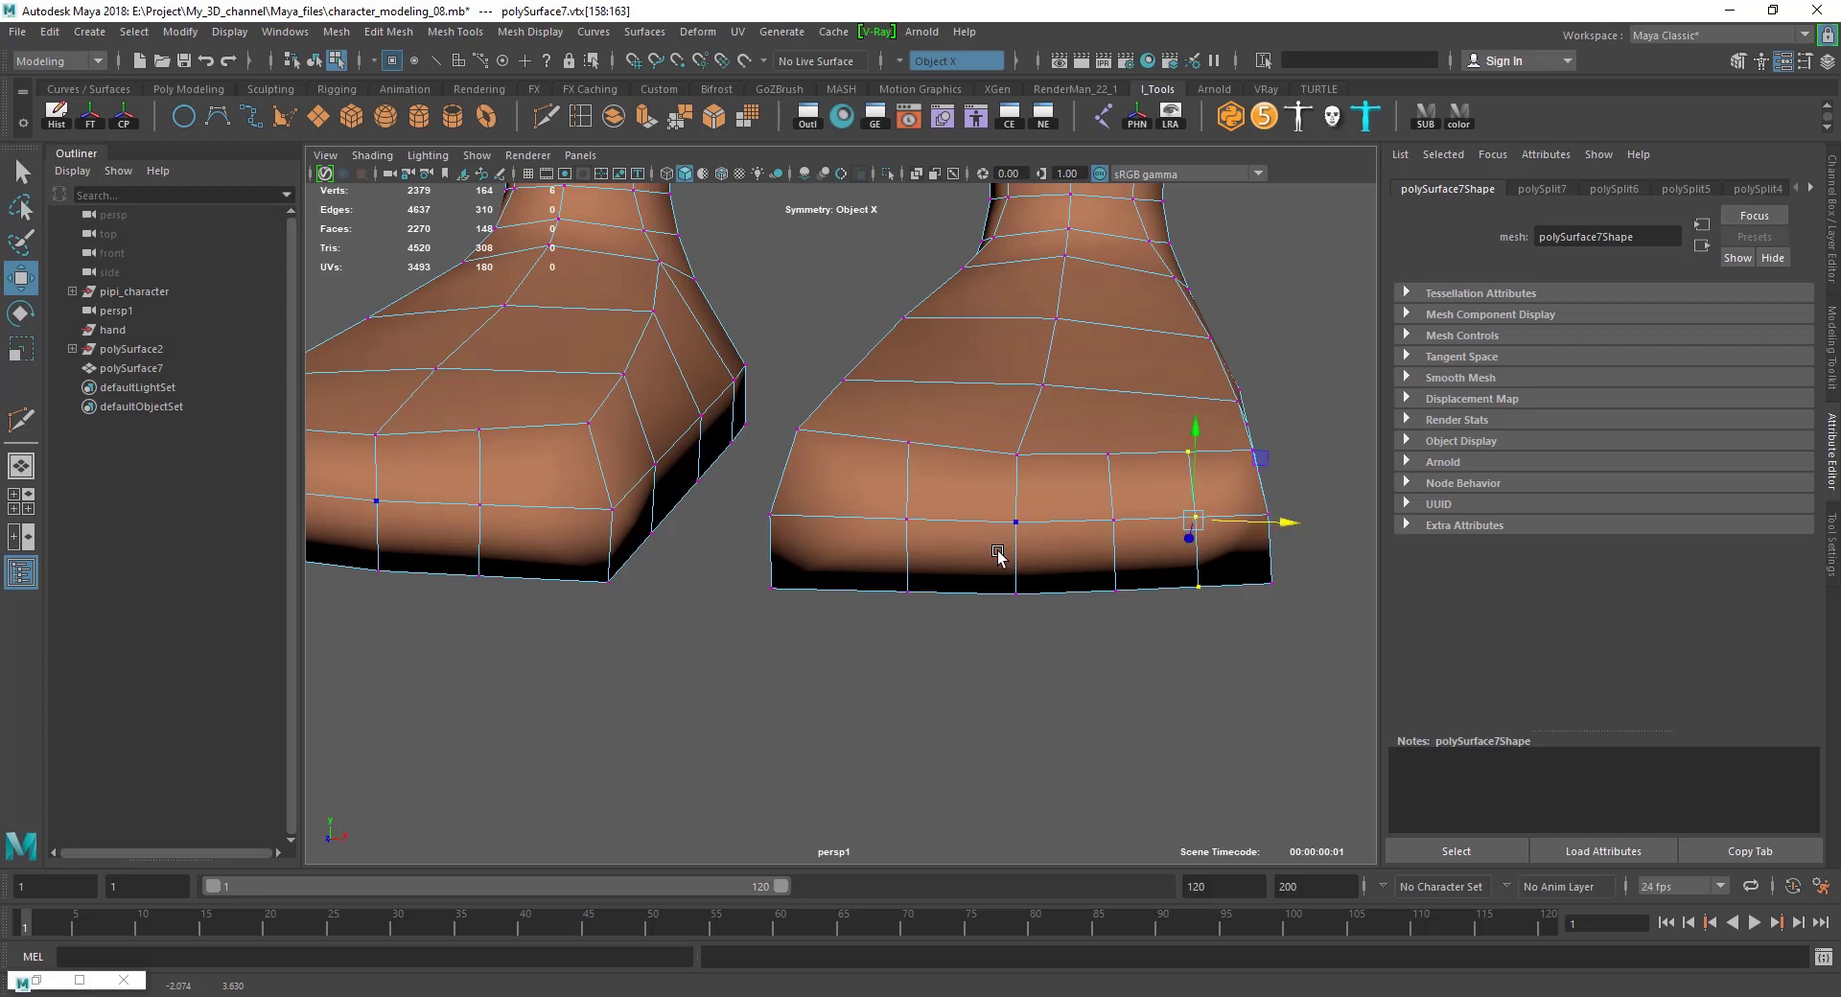
left_click_drag(997, 557, 937, 625, "alt")
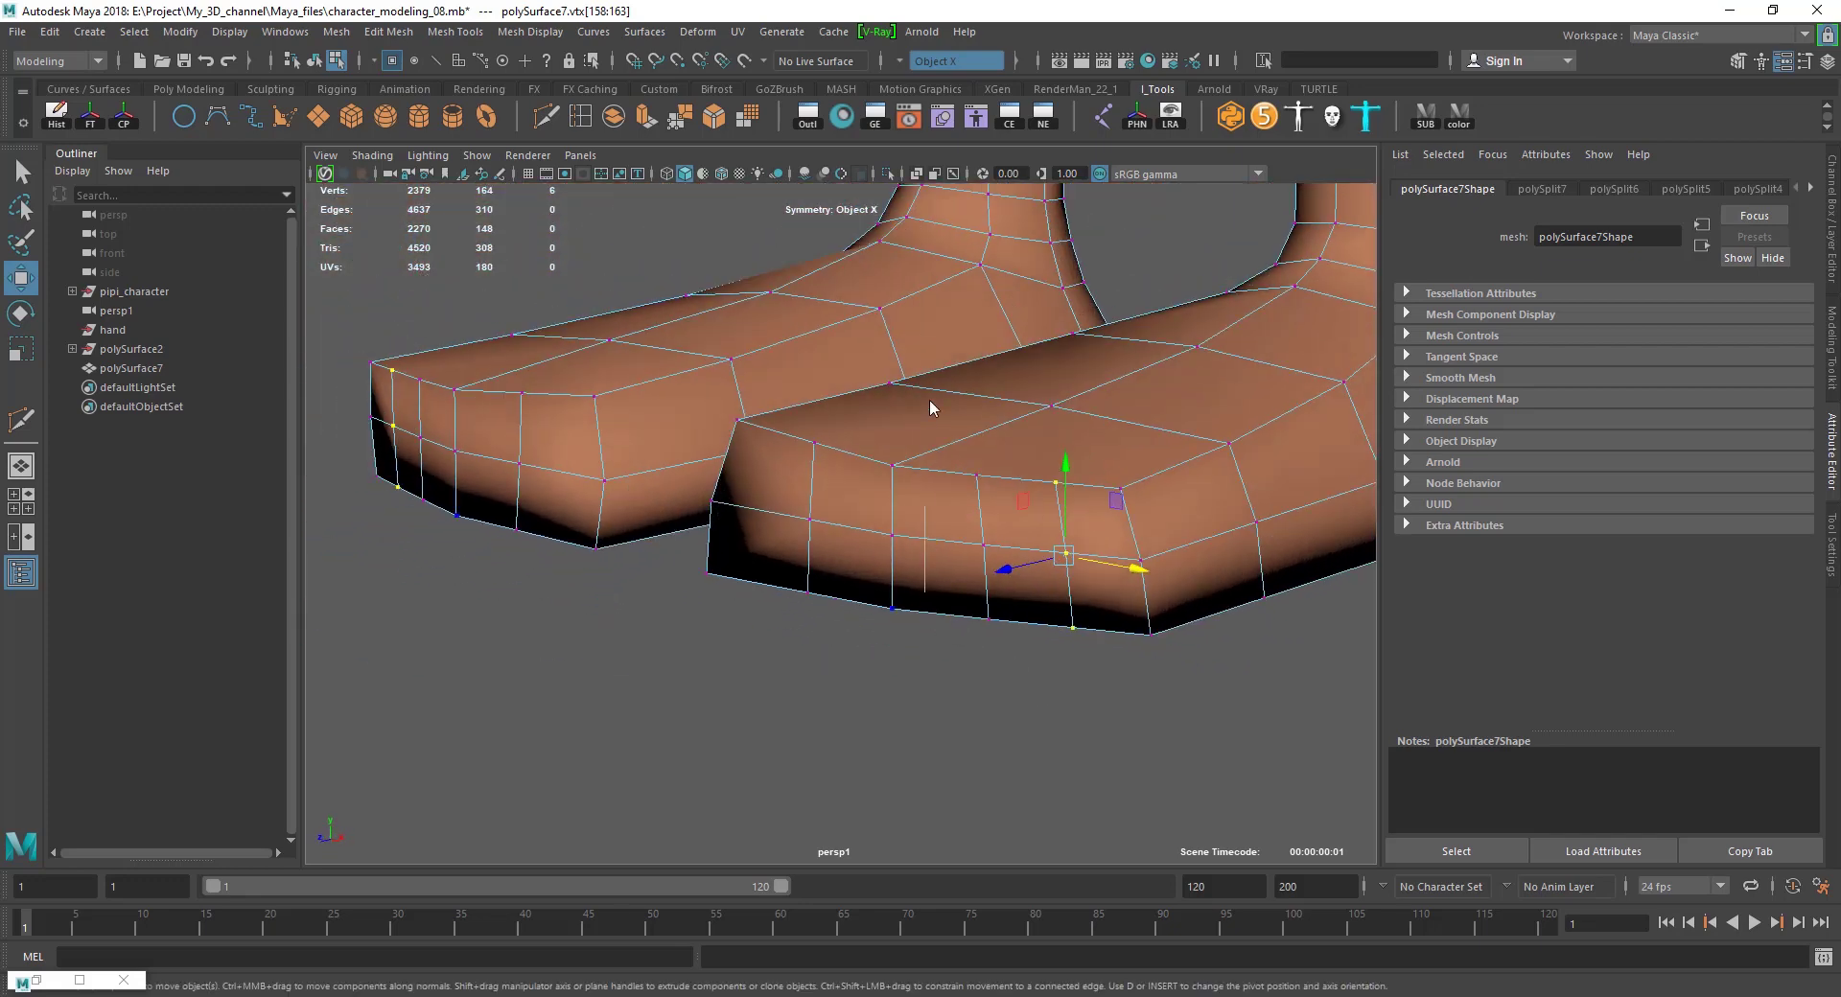
Select two vertical edges on the toe front with the Move tool ready.
key("F10")
key("q")
left_click(1059, 493)
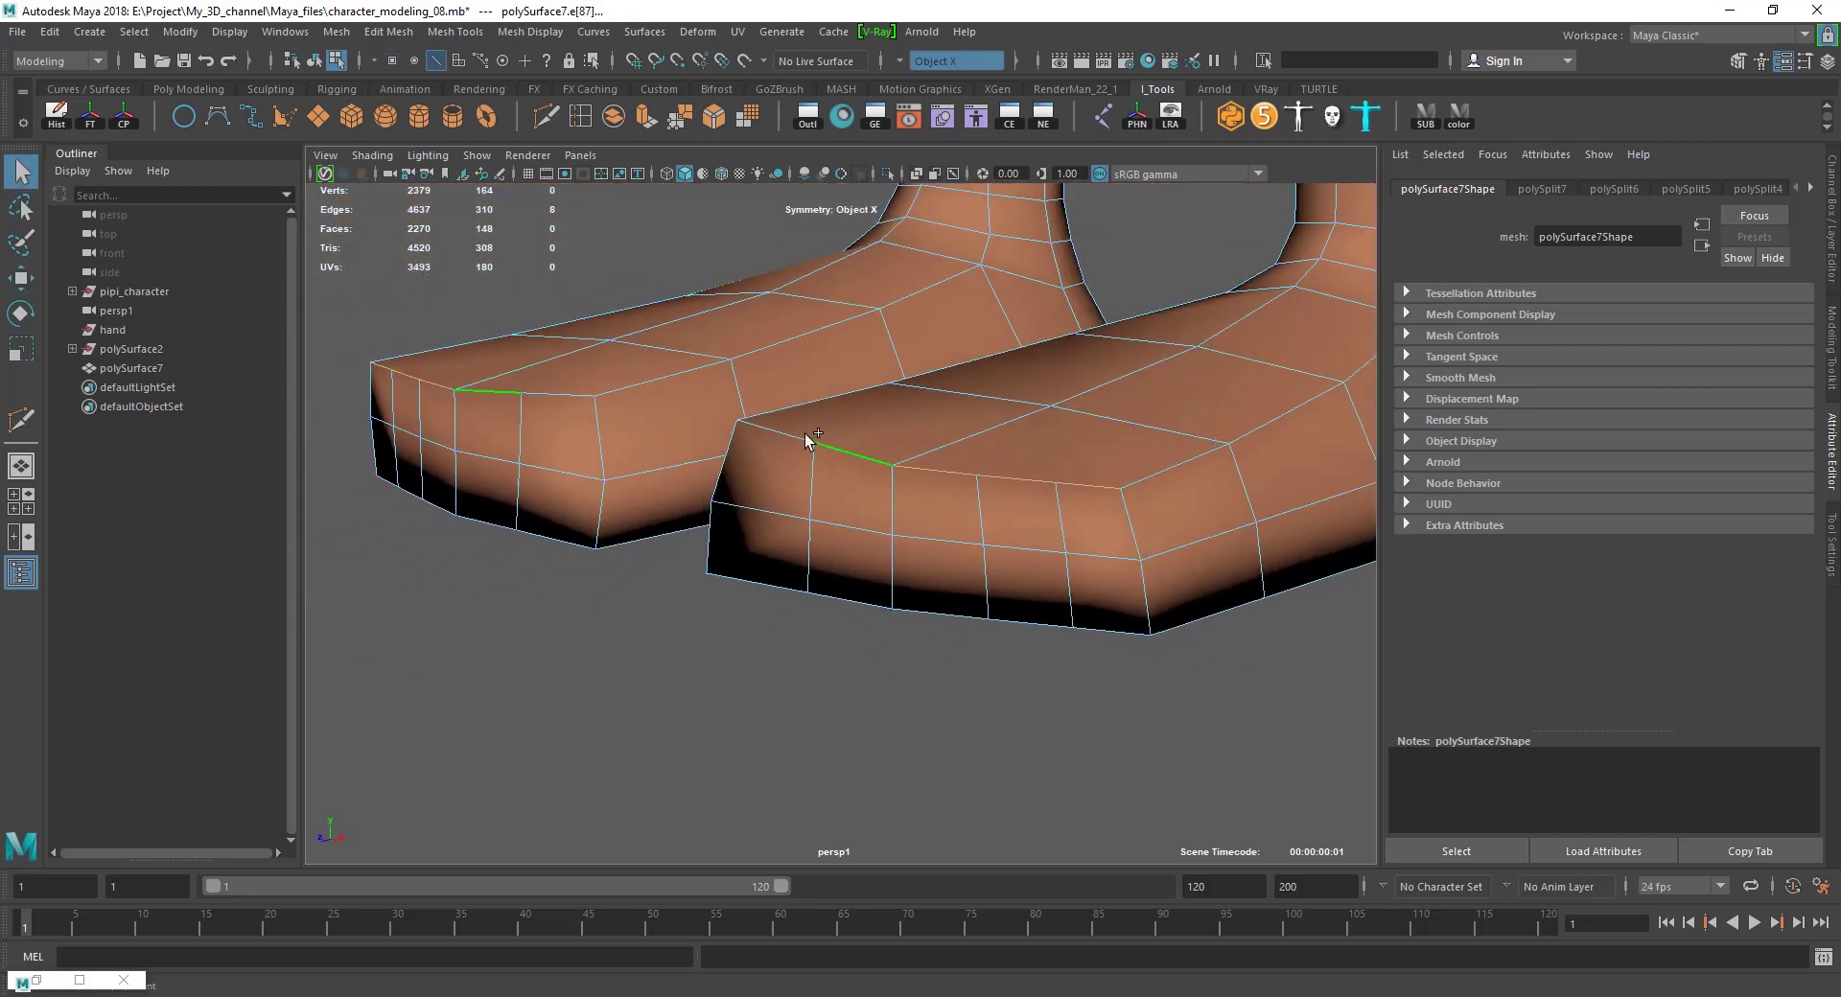
left_click(805, 435, "shift")
mouse_move(805, 435)
left_mouse_down("alt")
mouse_move(941, 464)
mouse_move(872, 498)
left_mouse_up("alt")
key("w")
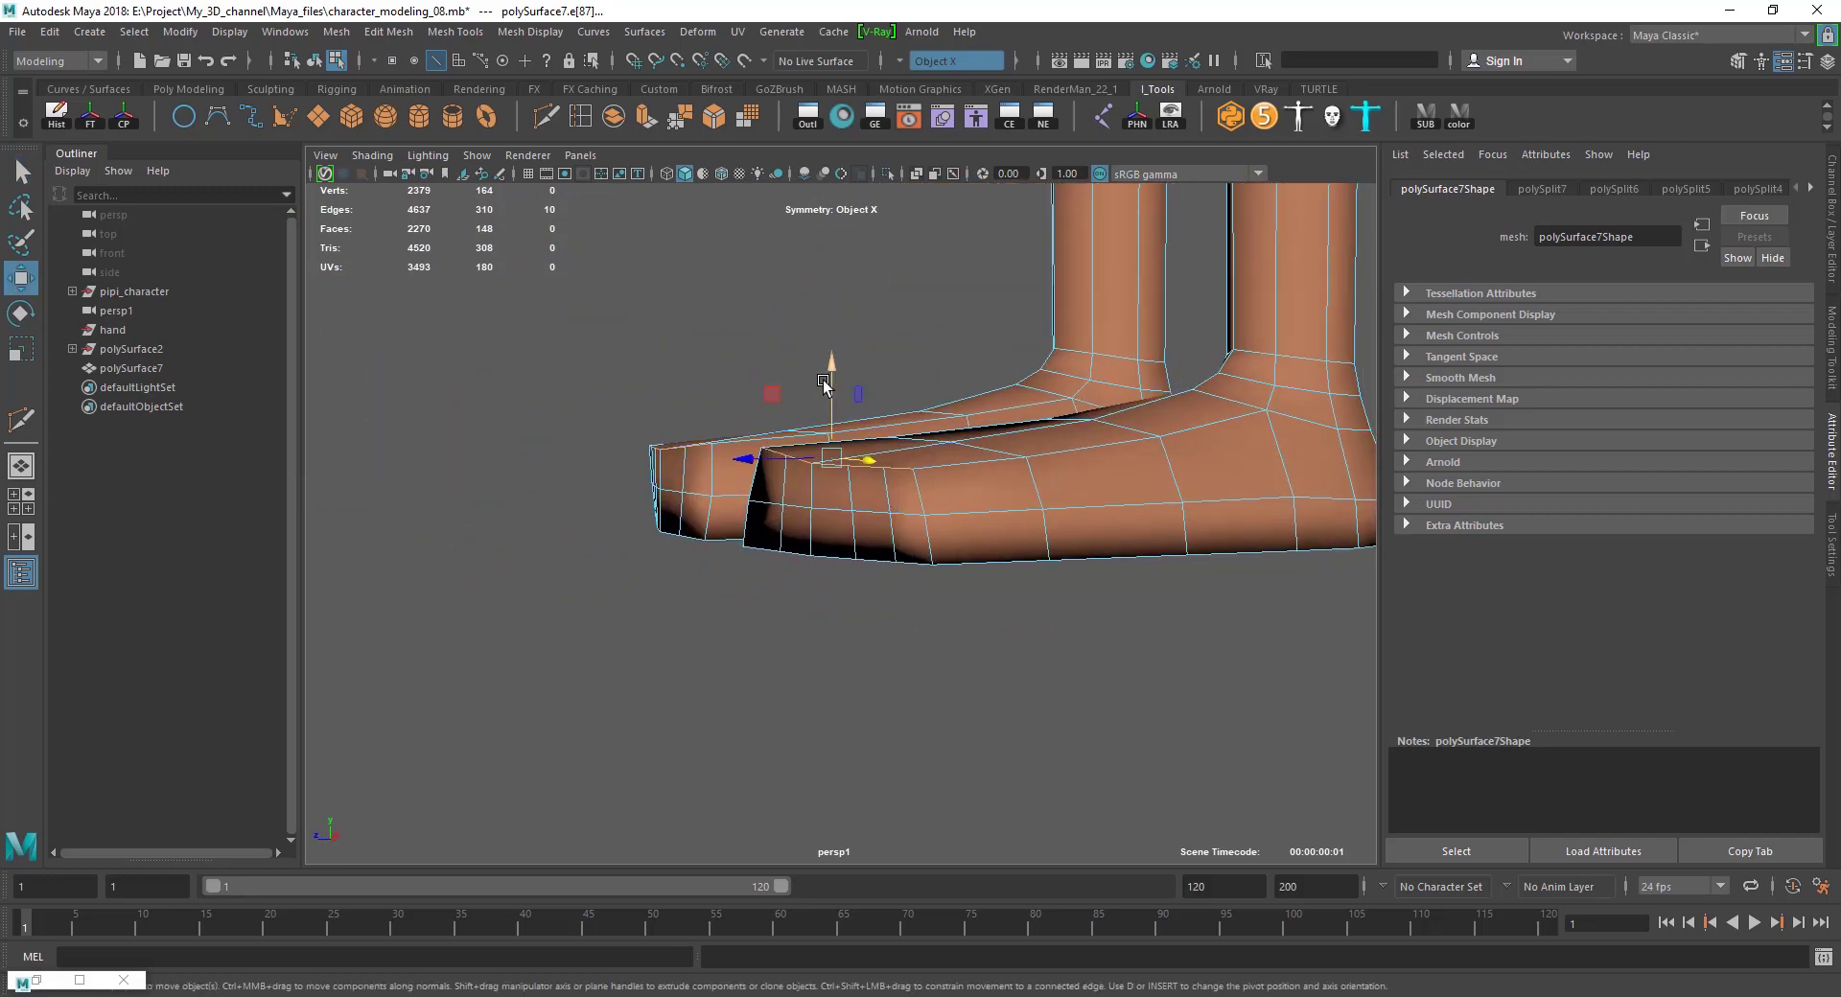
left_click_drag(826, 383, 988, 513, "alt")
right_click_drag(988, 514, 938, 498, "alt")
Raise a toe-front vertex slightly and select vertices along the upper toe edge.
key("F9")
left_click(987, 420)
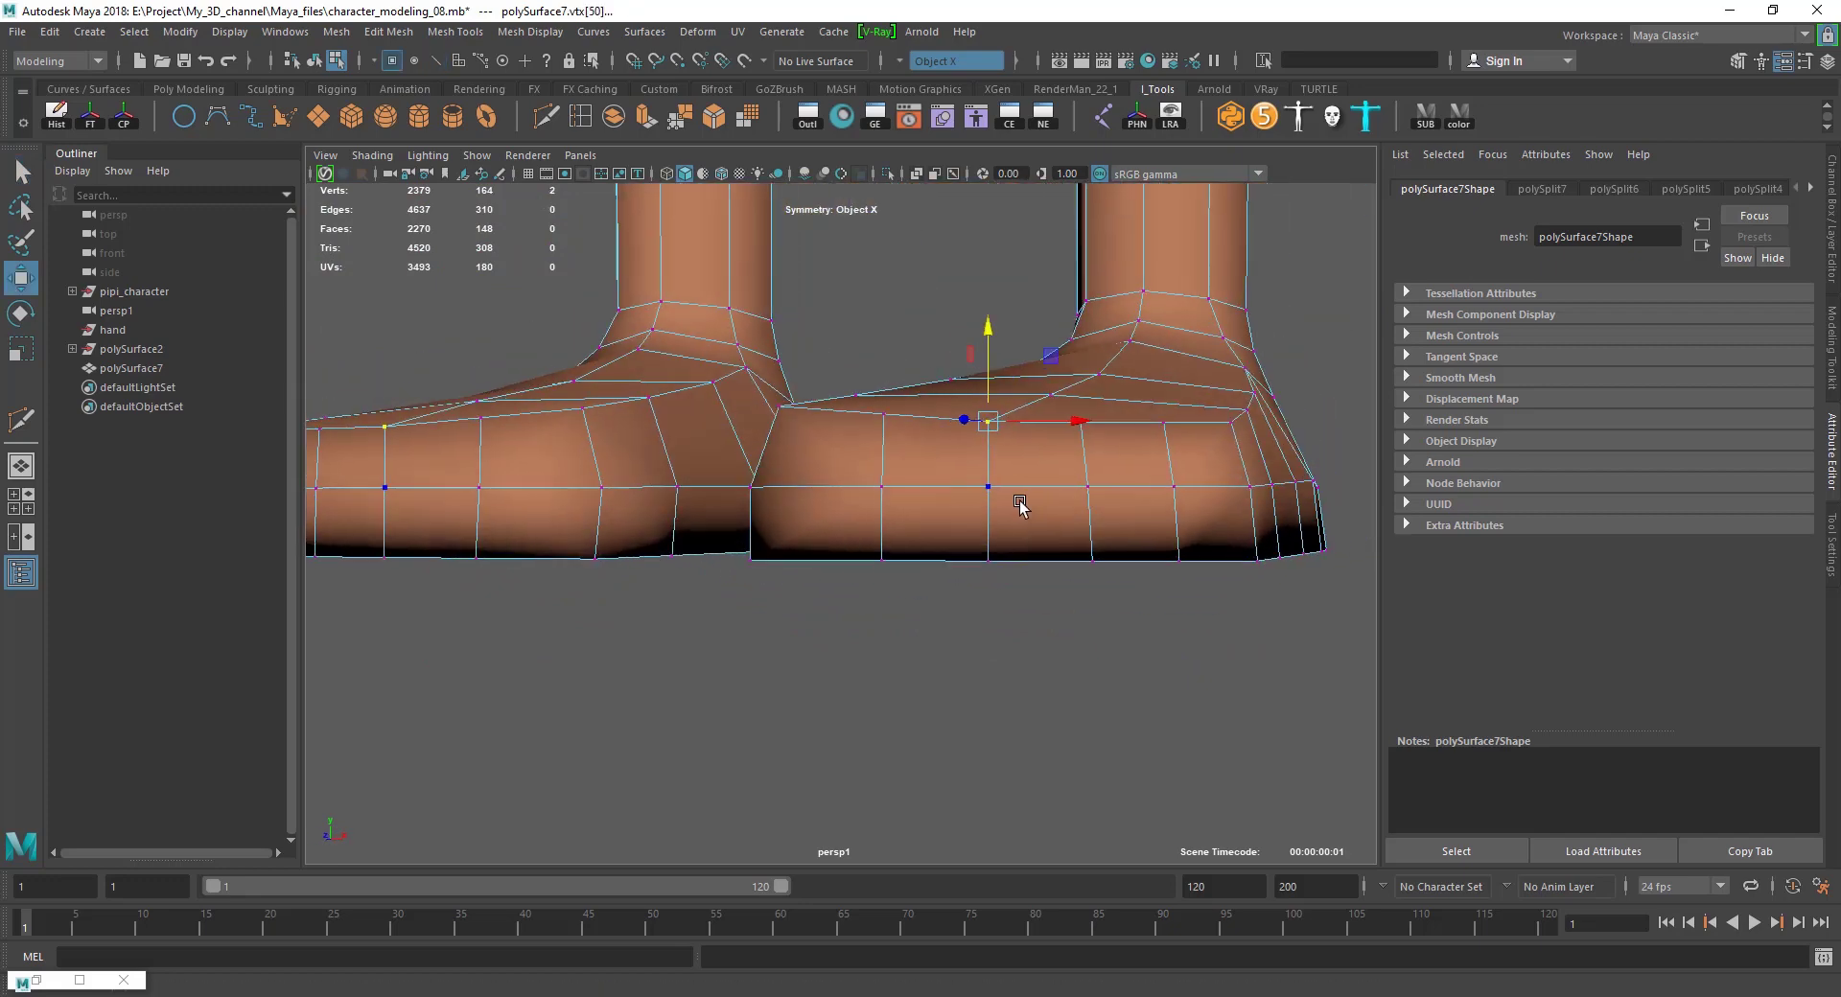
left_click_drag(1019, 505, 1042, 496, "alt")
left_click(959, 412)
left_click_drag(959, 412, 979, 482, "alt")
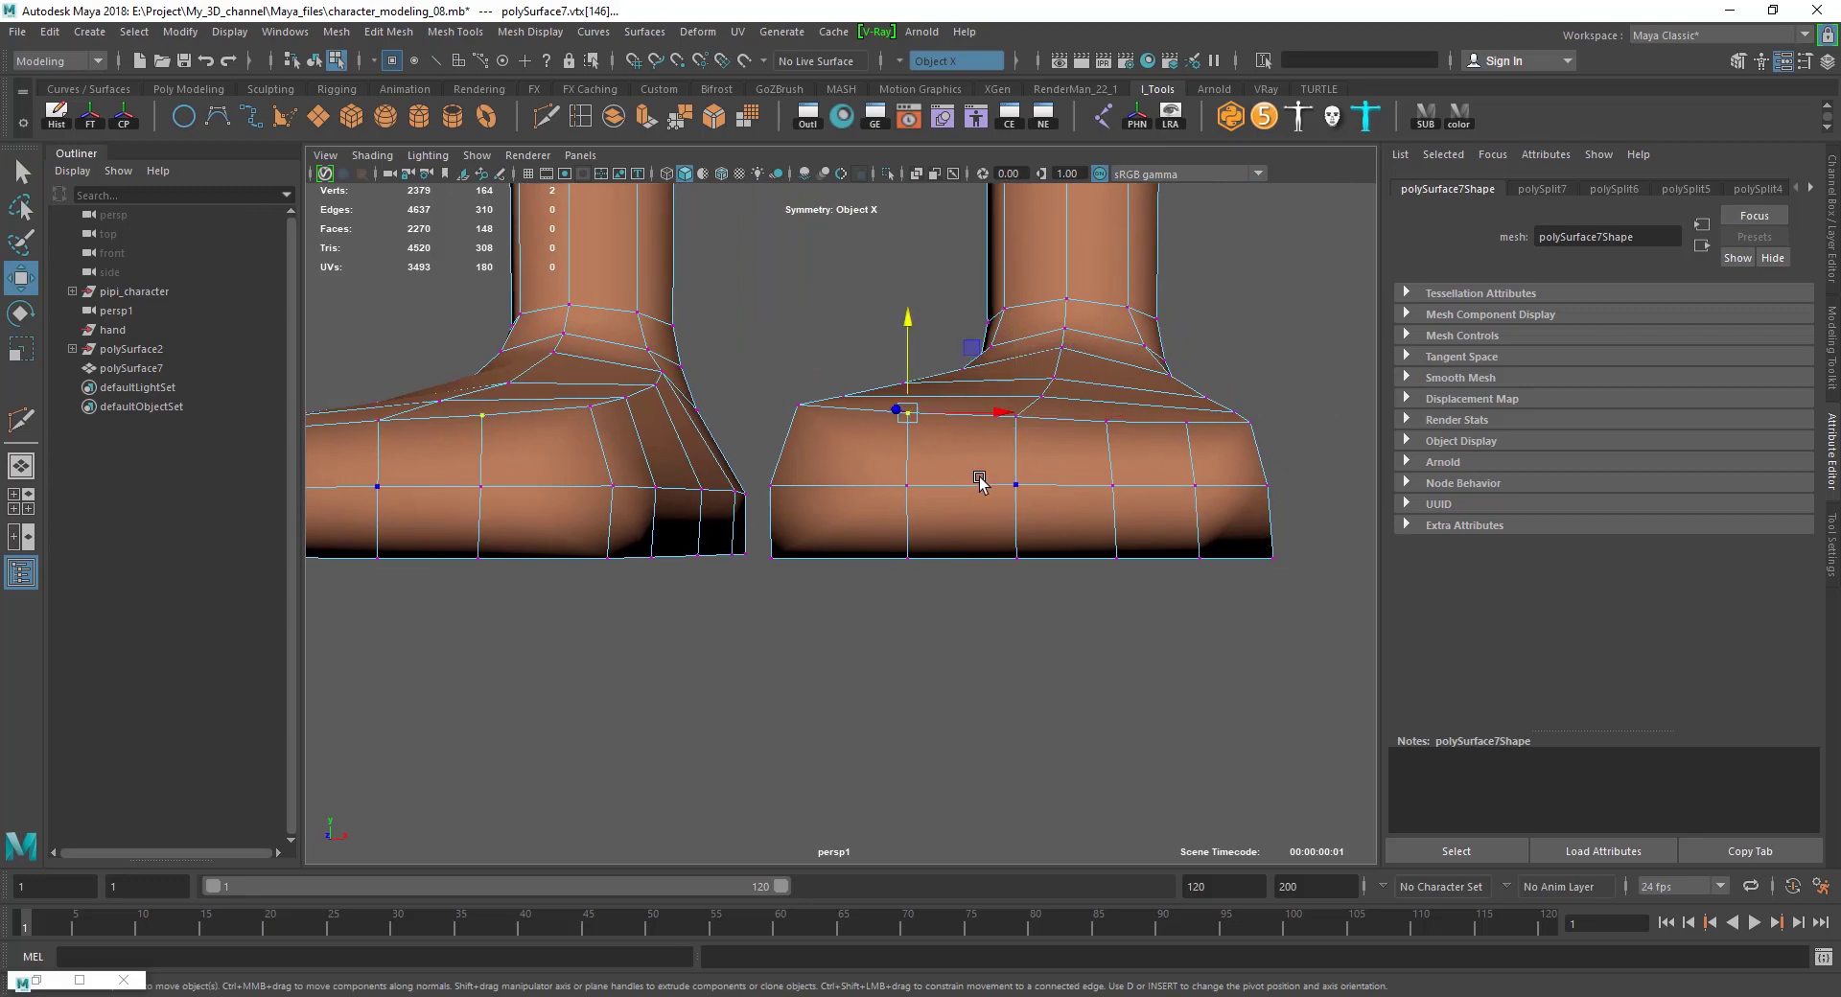
middle_click_drag(980, 482, 983, 469)
left_click_drag(983, 468, 998, 500, "alt")
left_click(1012, 433)
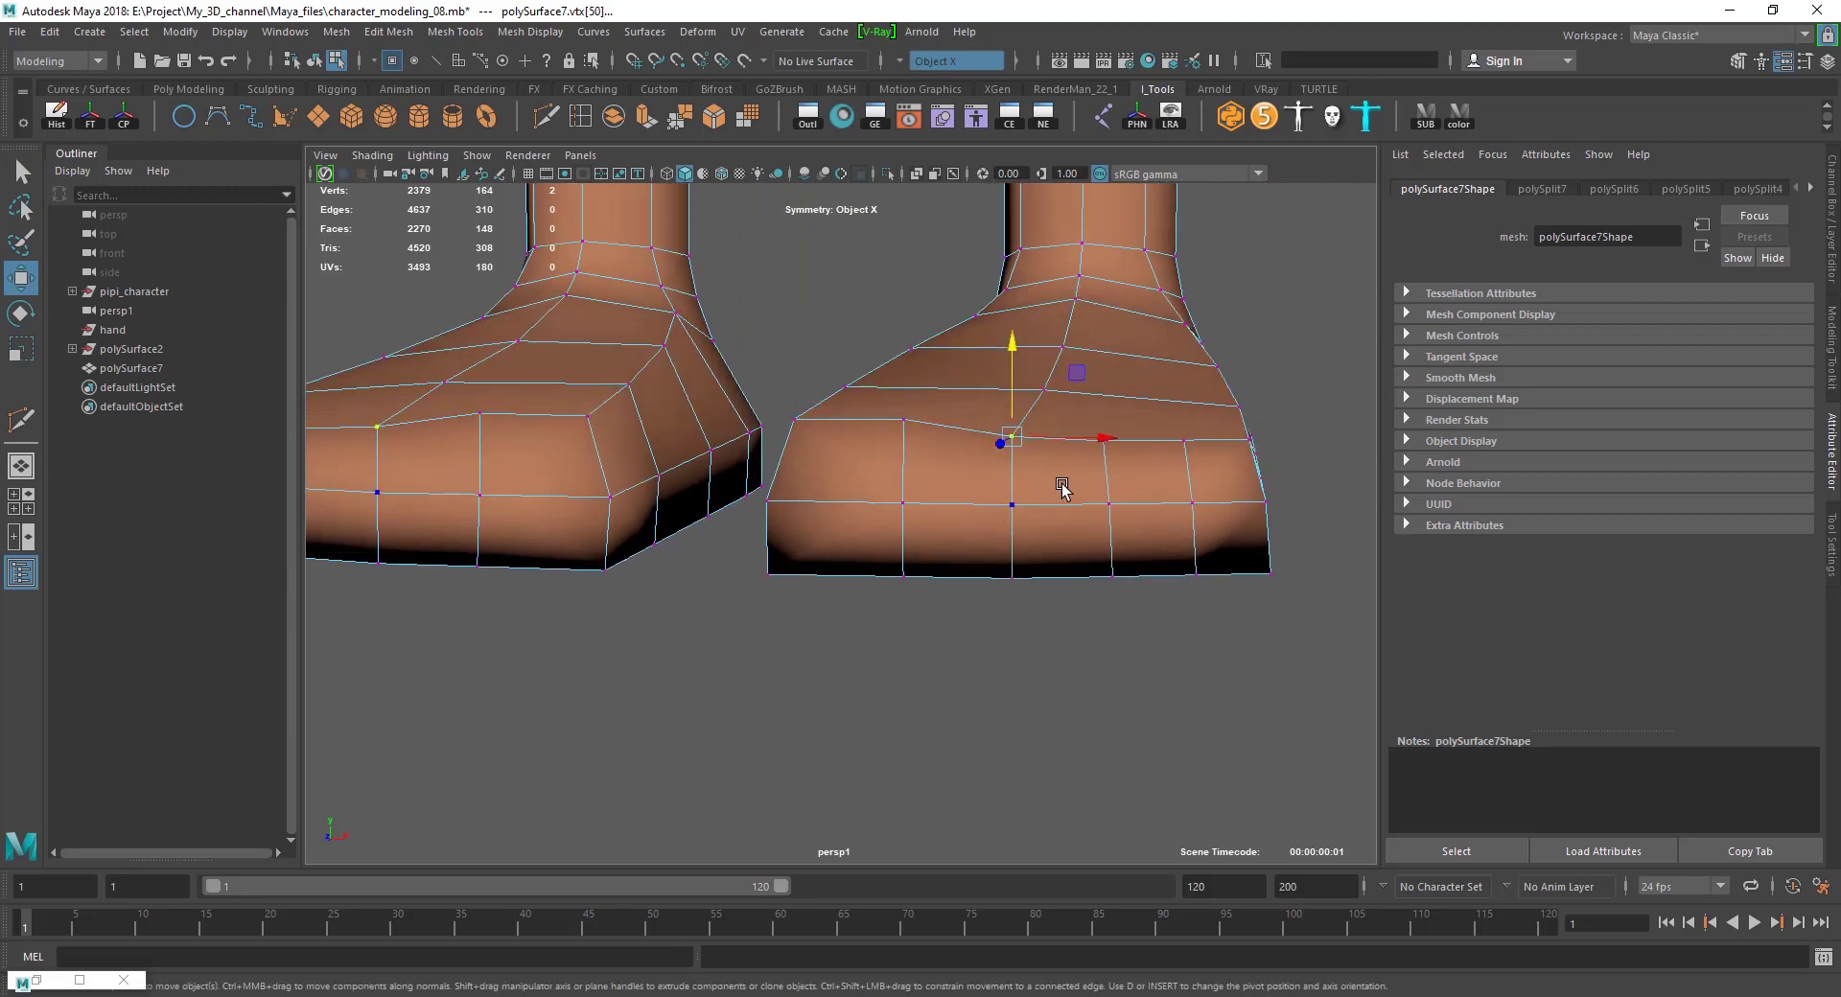
left_click(1102, 443)
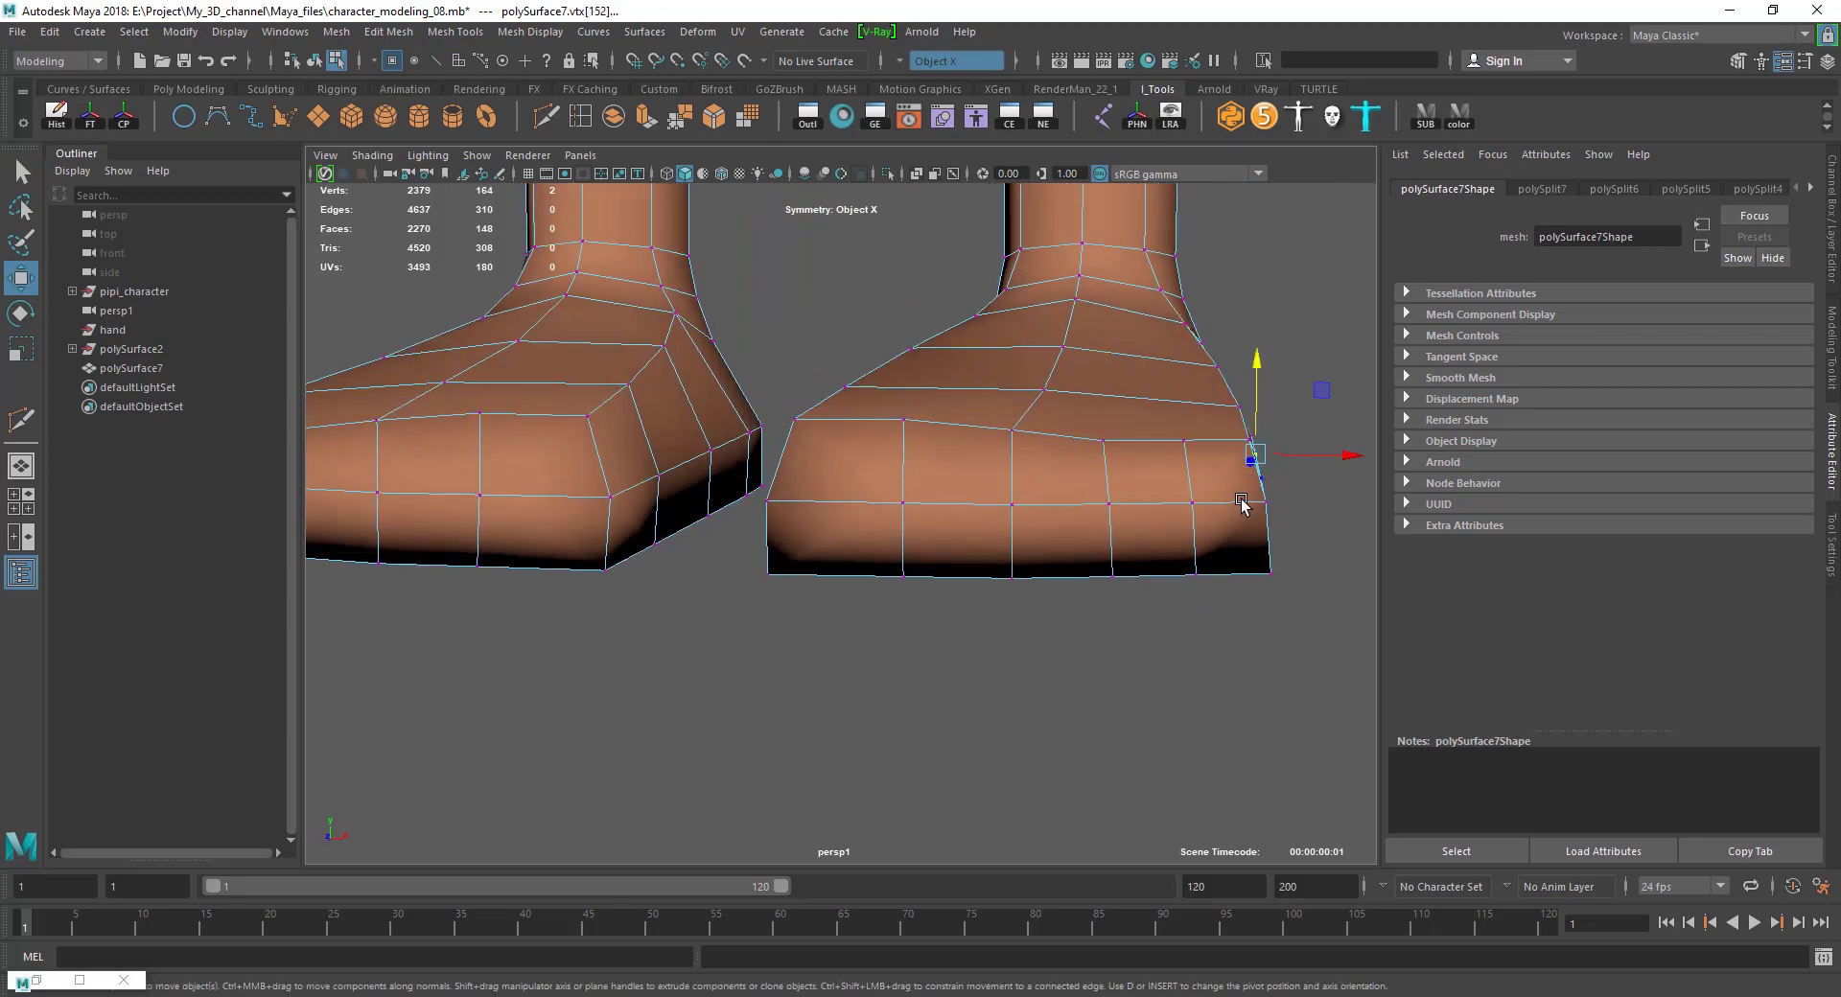
Slide the toe's lower corner and middle front vertices down along their edges.
left_click_drag(1241, 506, 1222, 513, "alt")
left_click(1222, 513)
left_click(1166, 506)
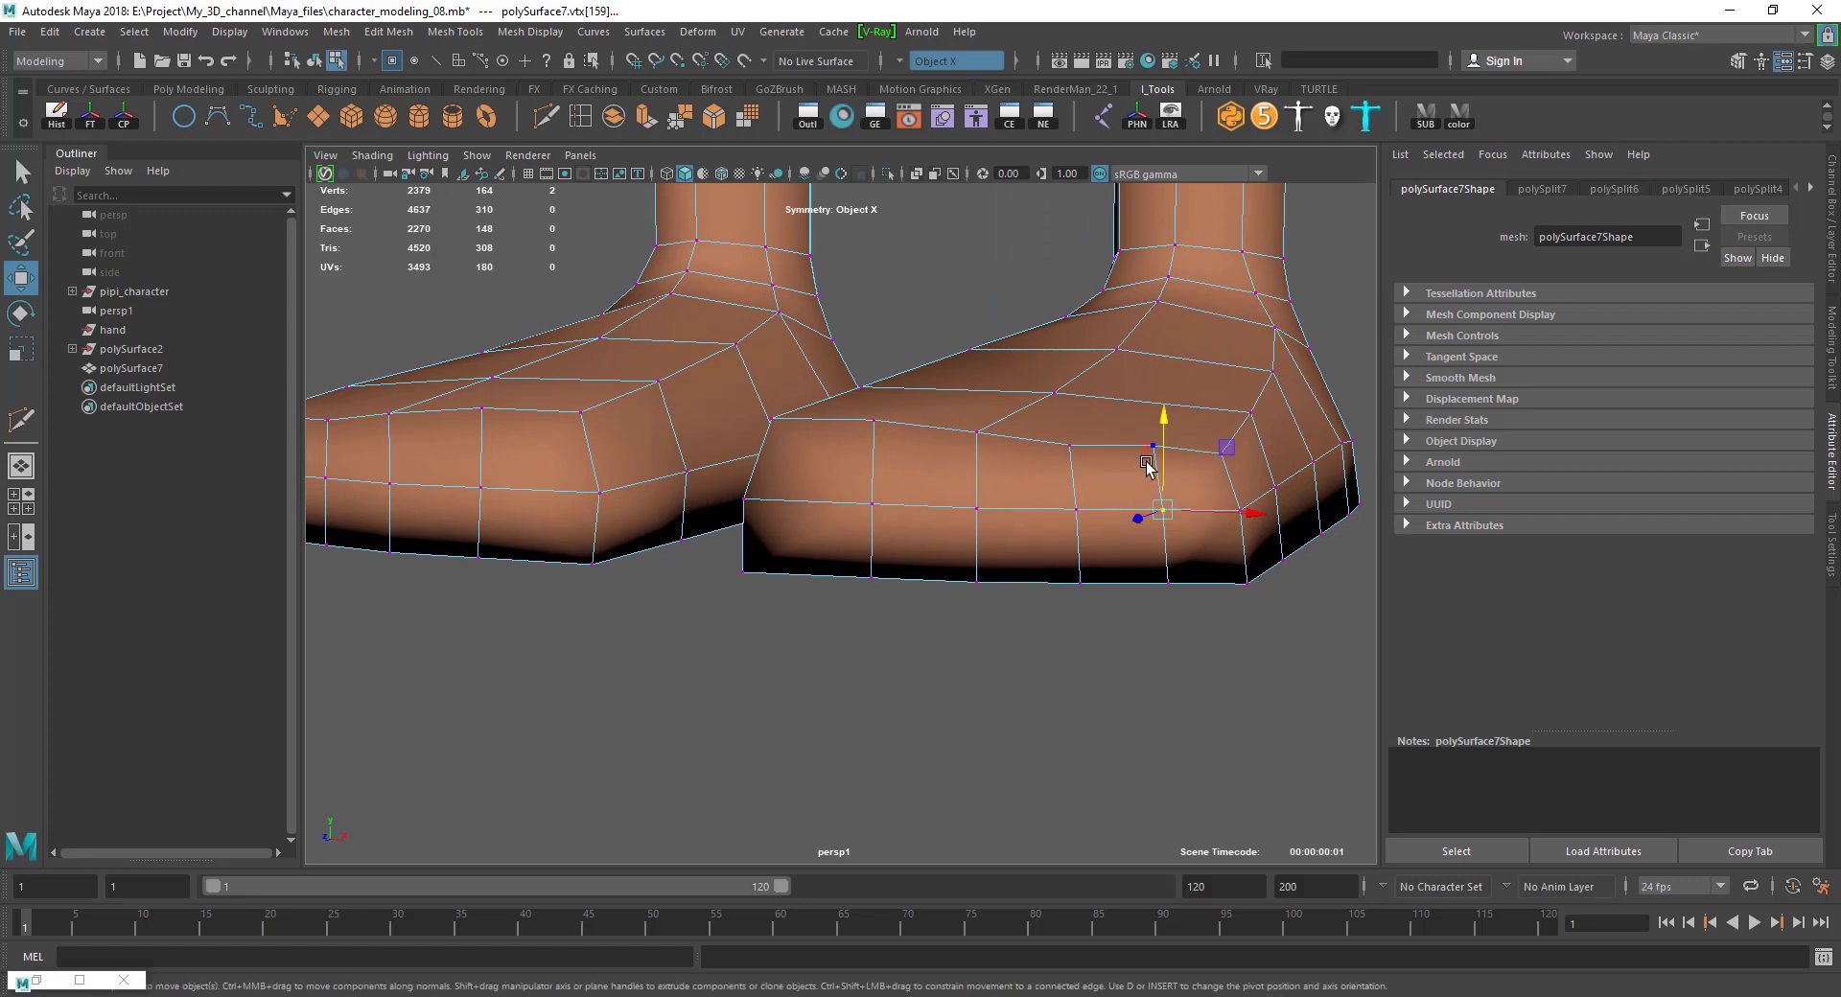
left_click(1148, 436)
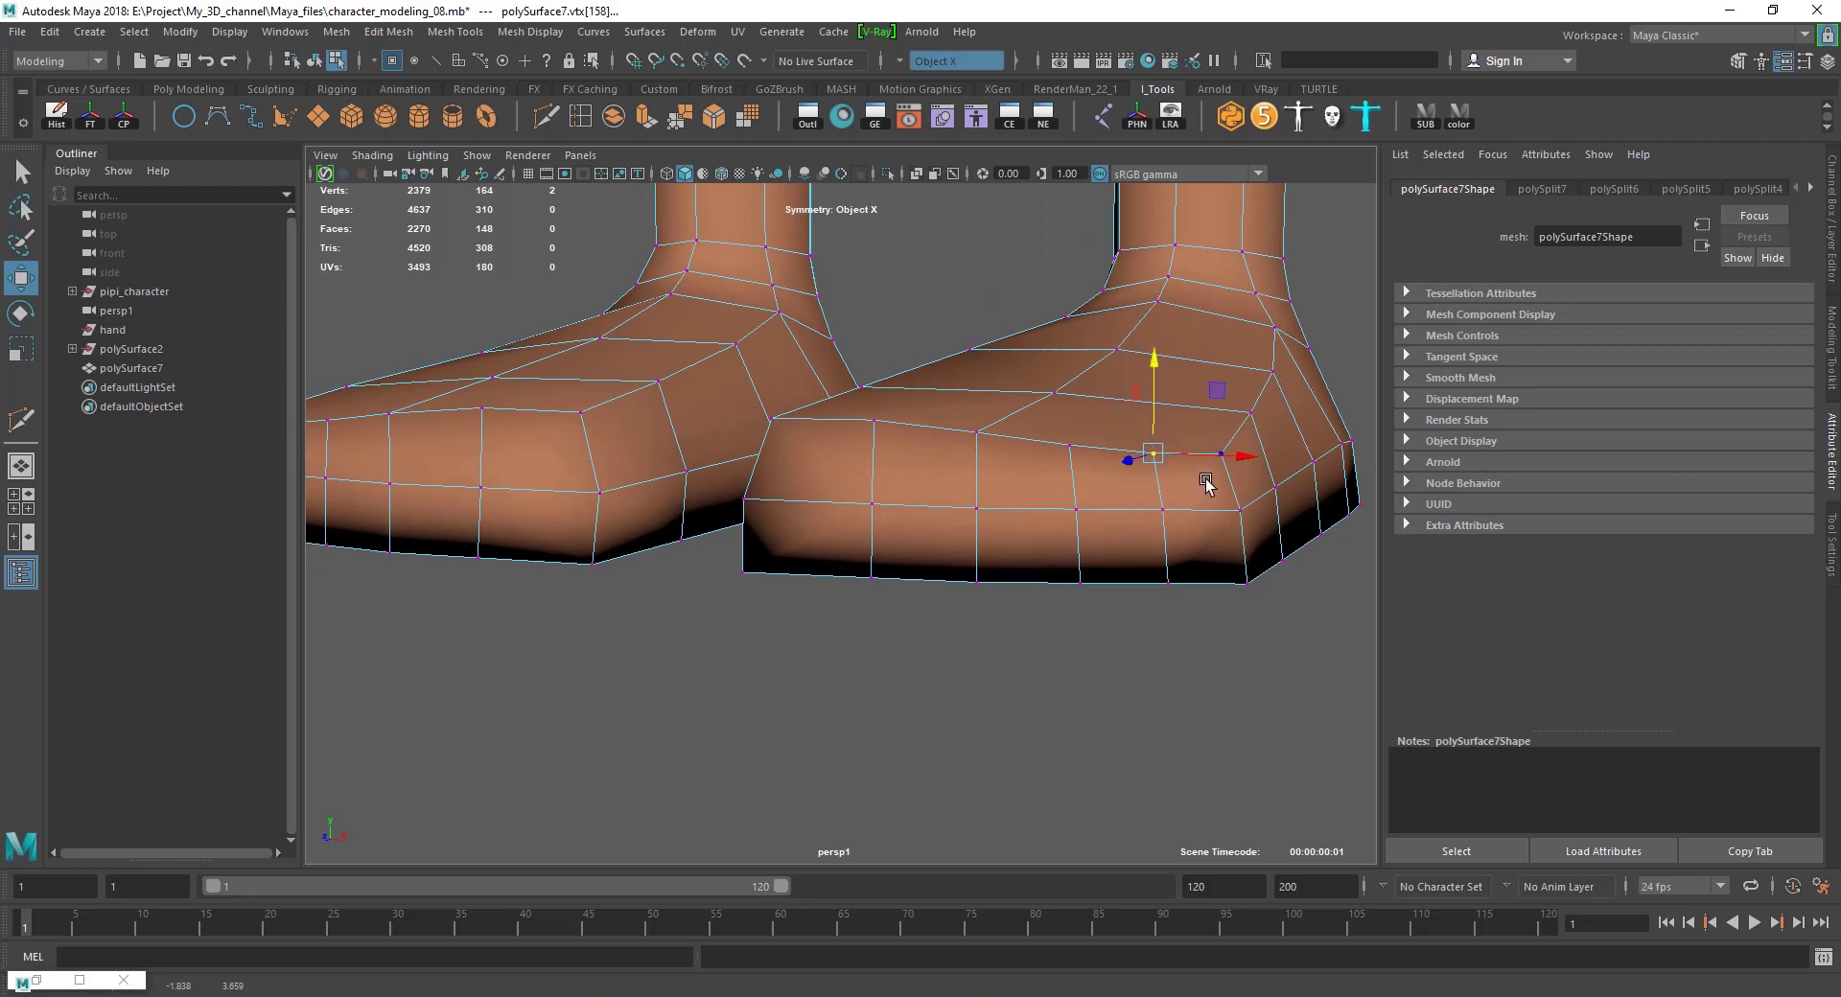
left_click(1230, 513)
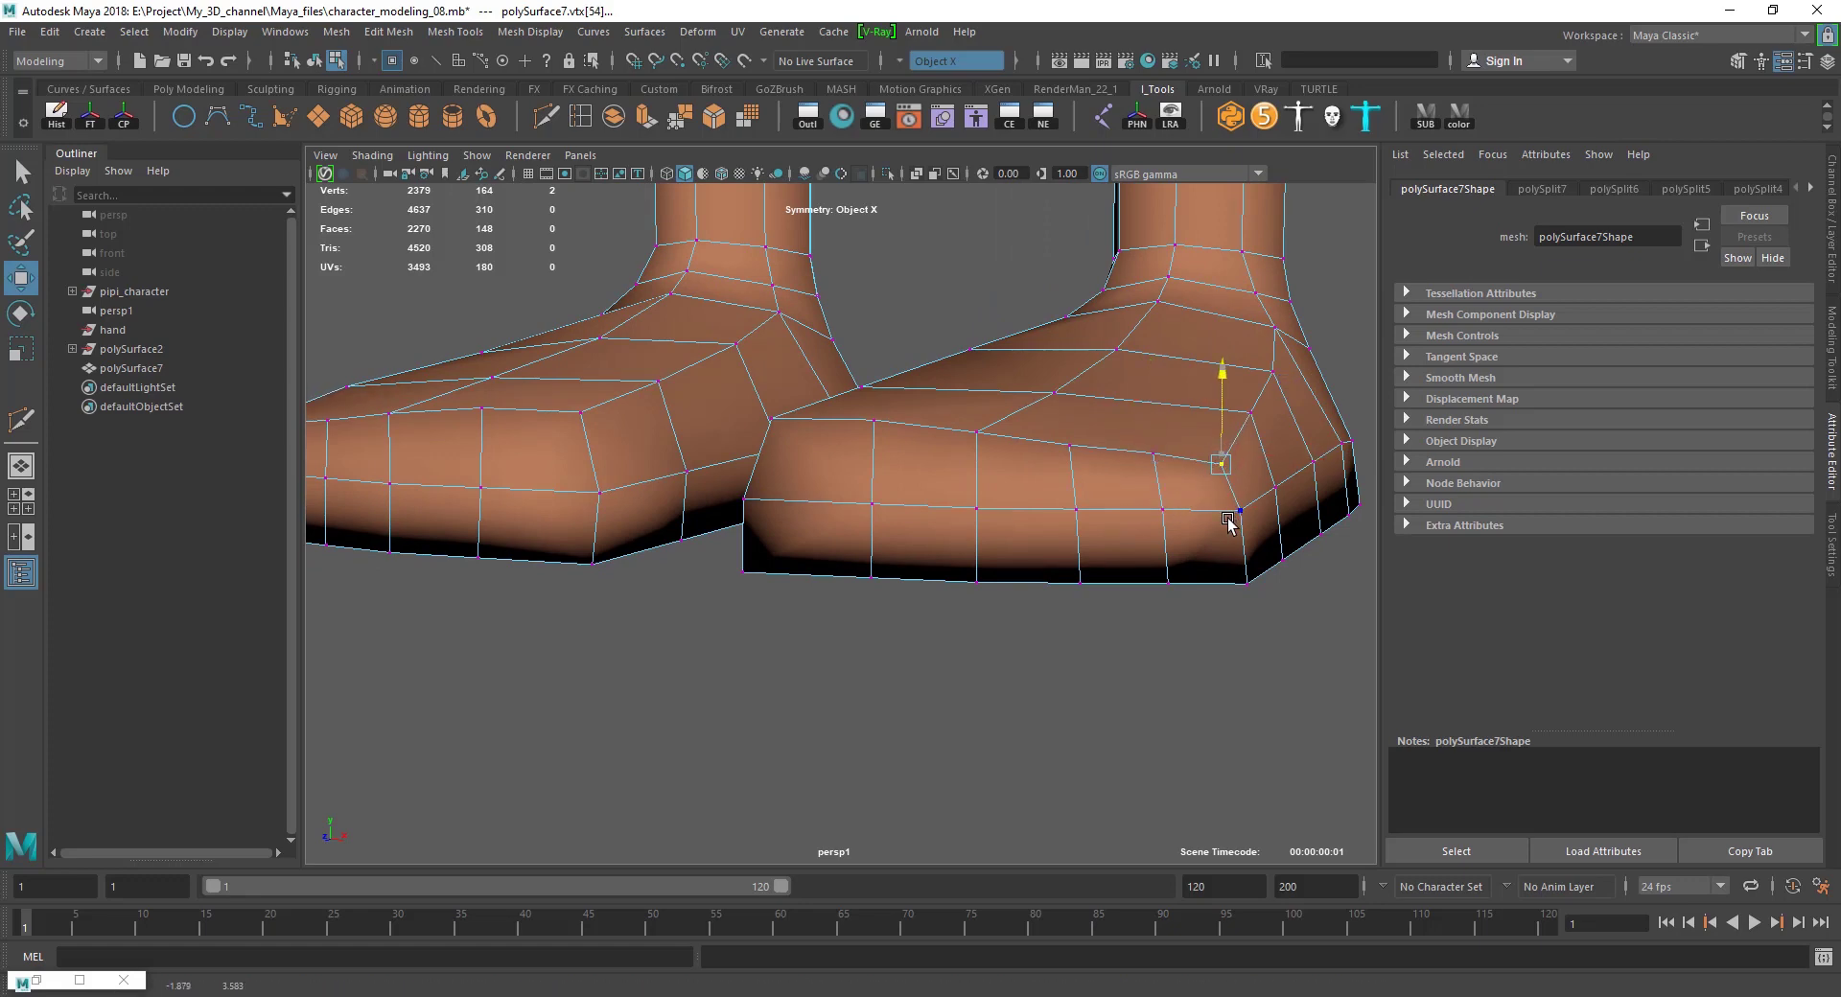
middle_click_drag(1220, 513, 1220, 575, "shift")
left_click(1164, 513)
middle_click_drag(1163, 513, 1156, 567, "shift")
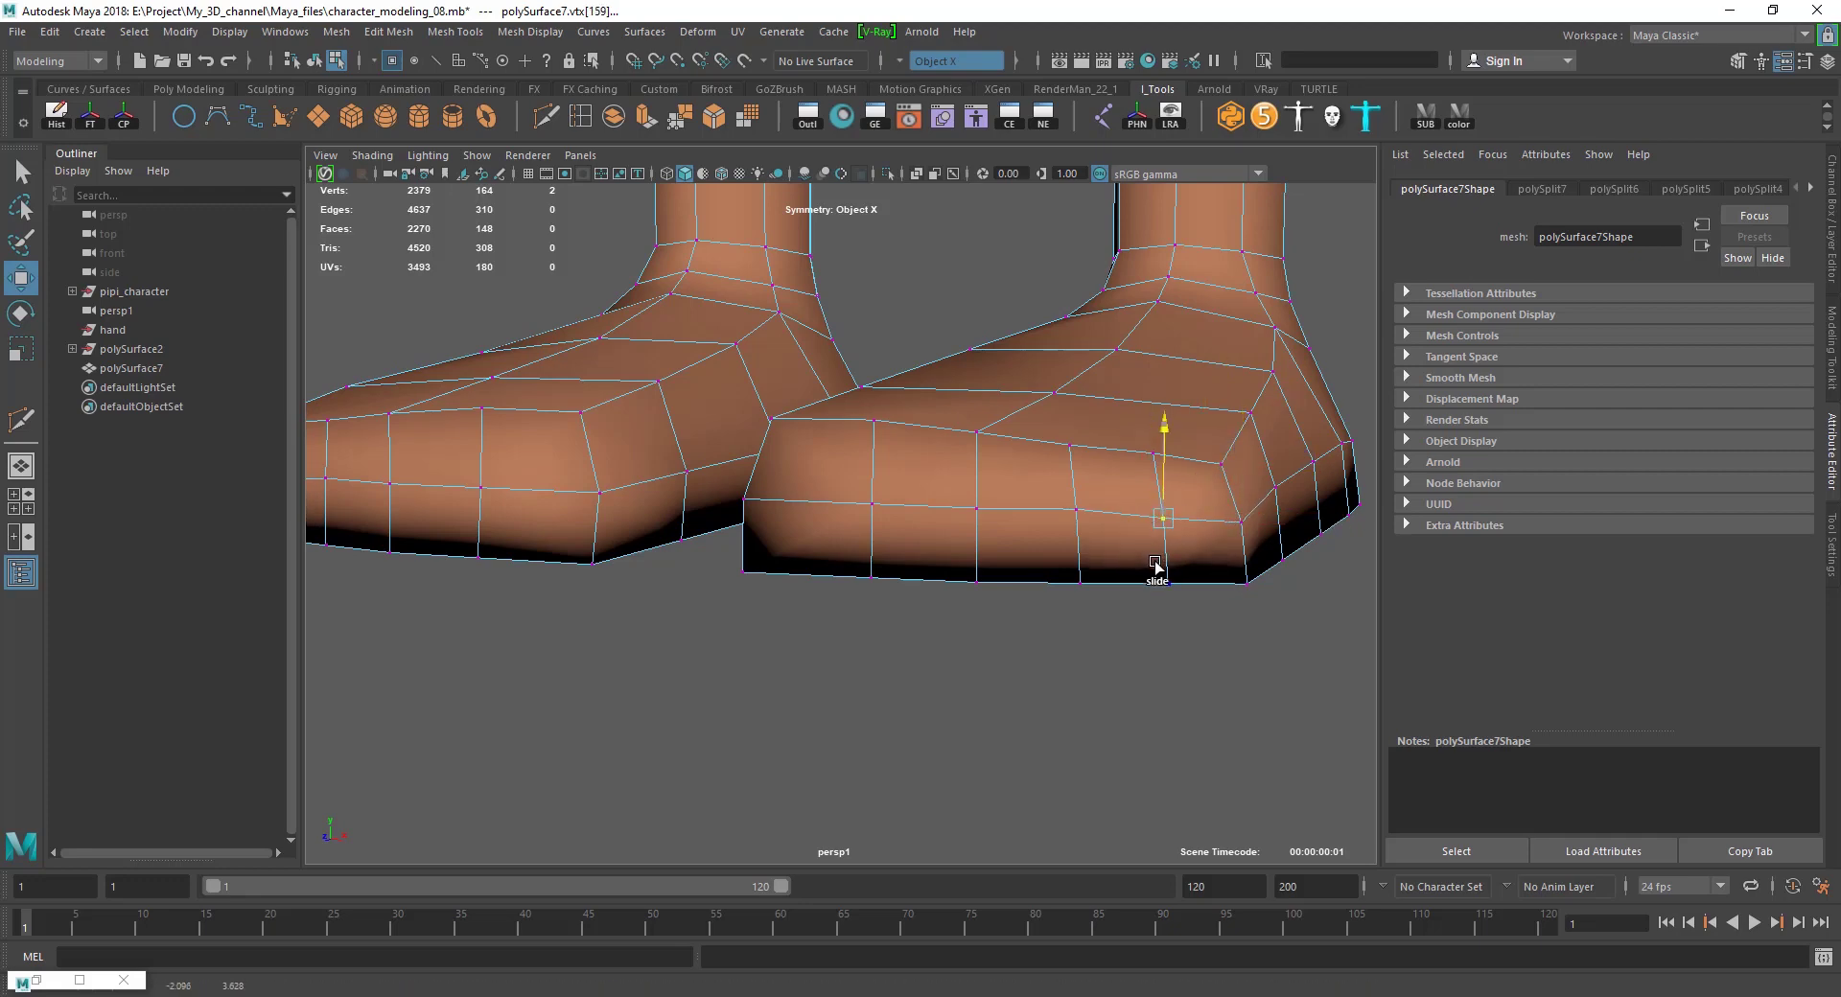
left_click(1076, 508)
middle_click_drag(1076, 508, 1091, 566, "shift")
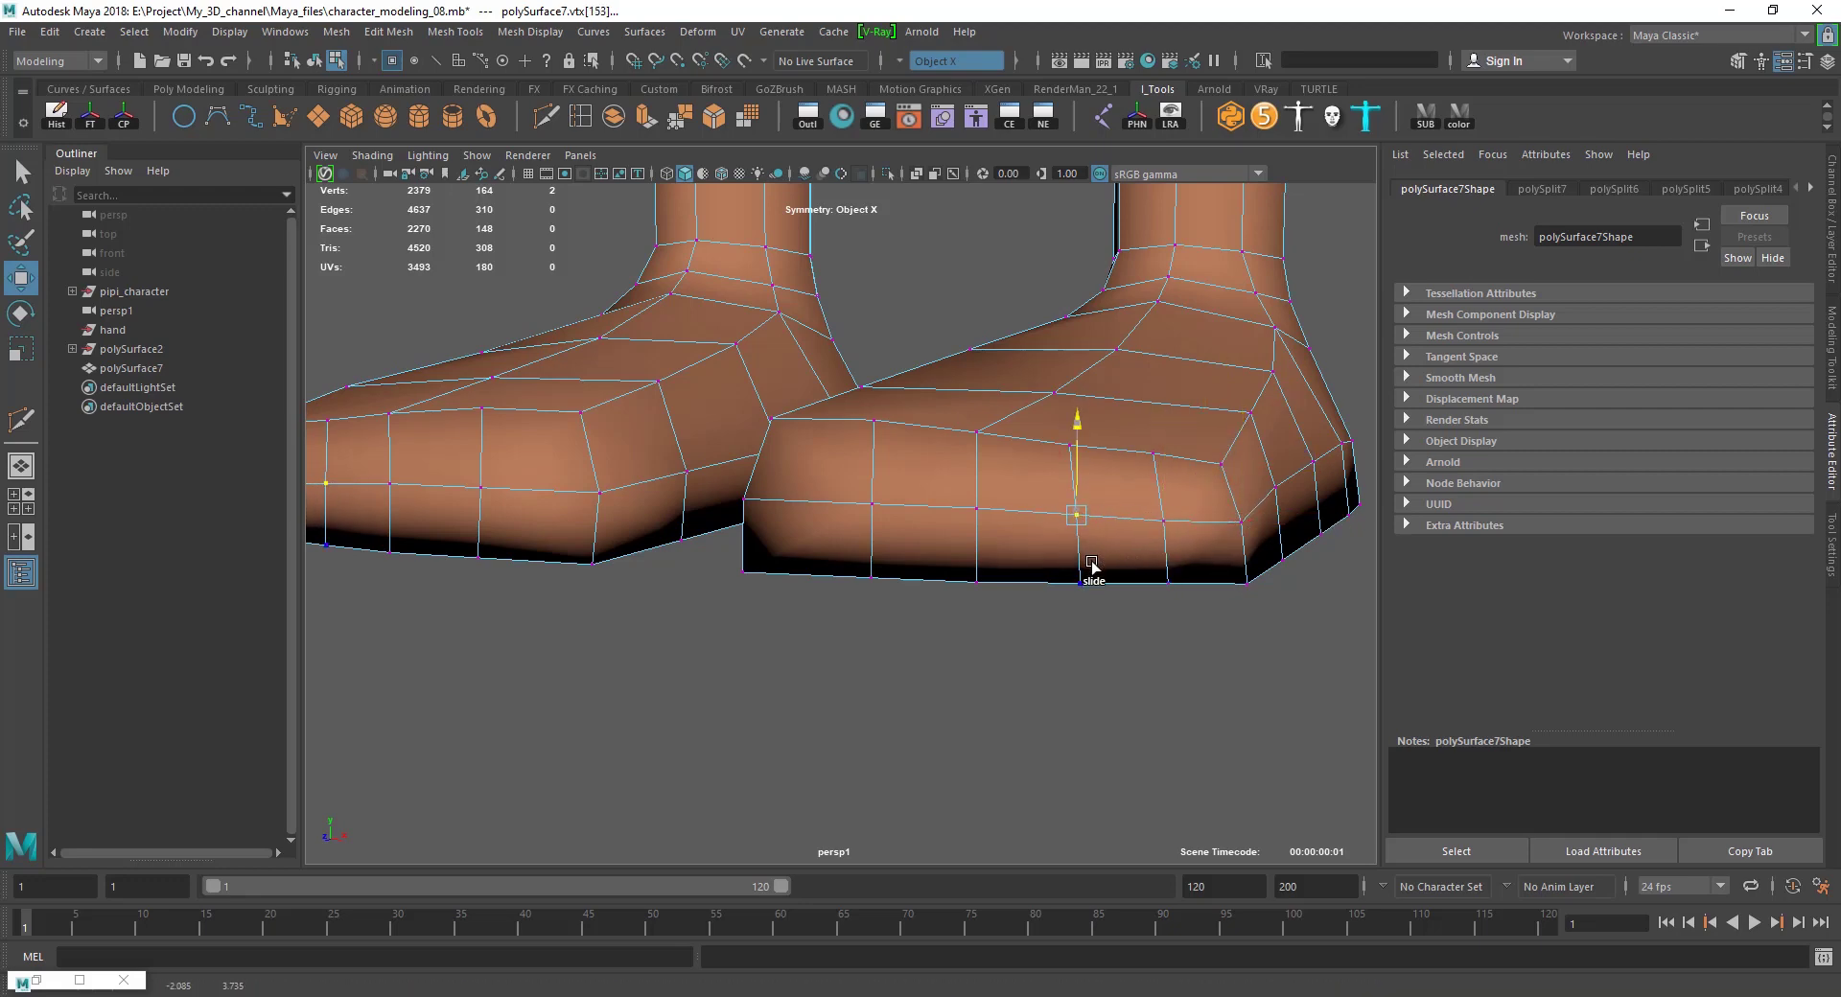
left_click(1020, 537)
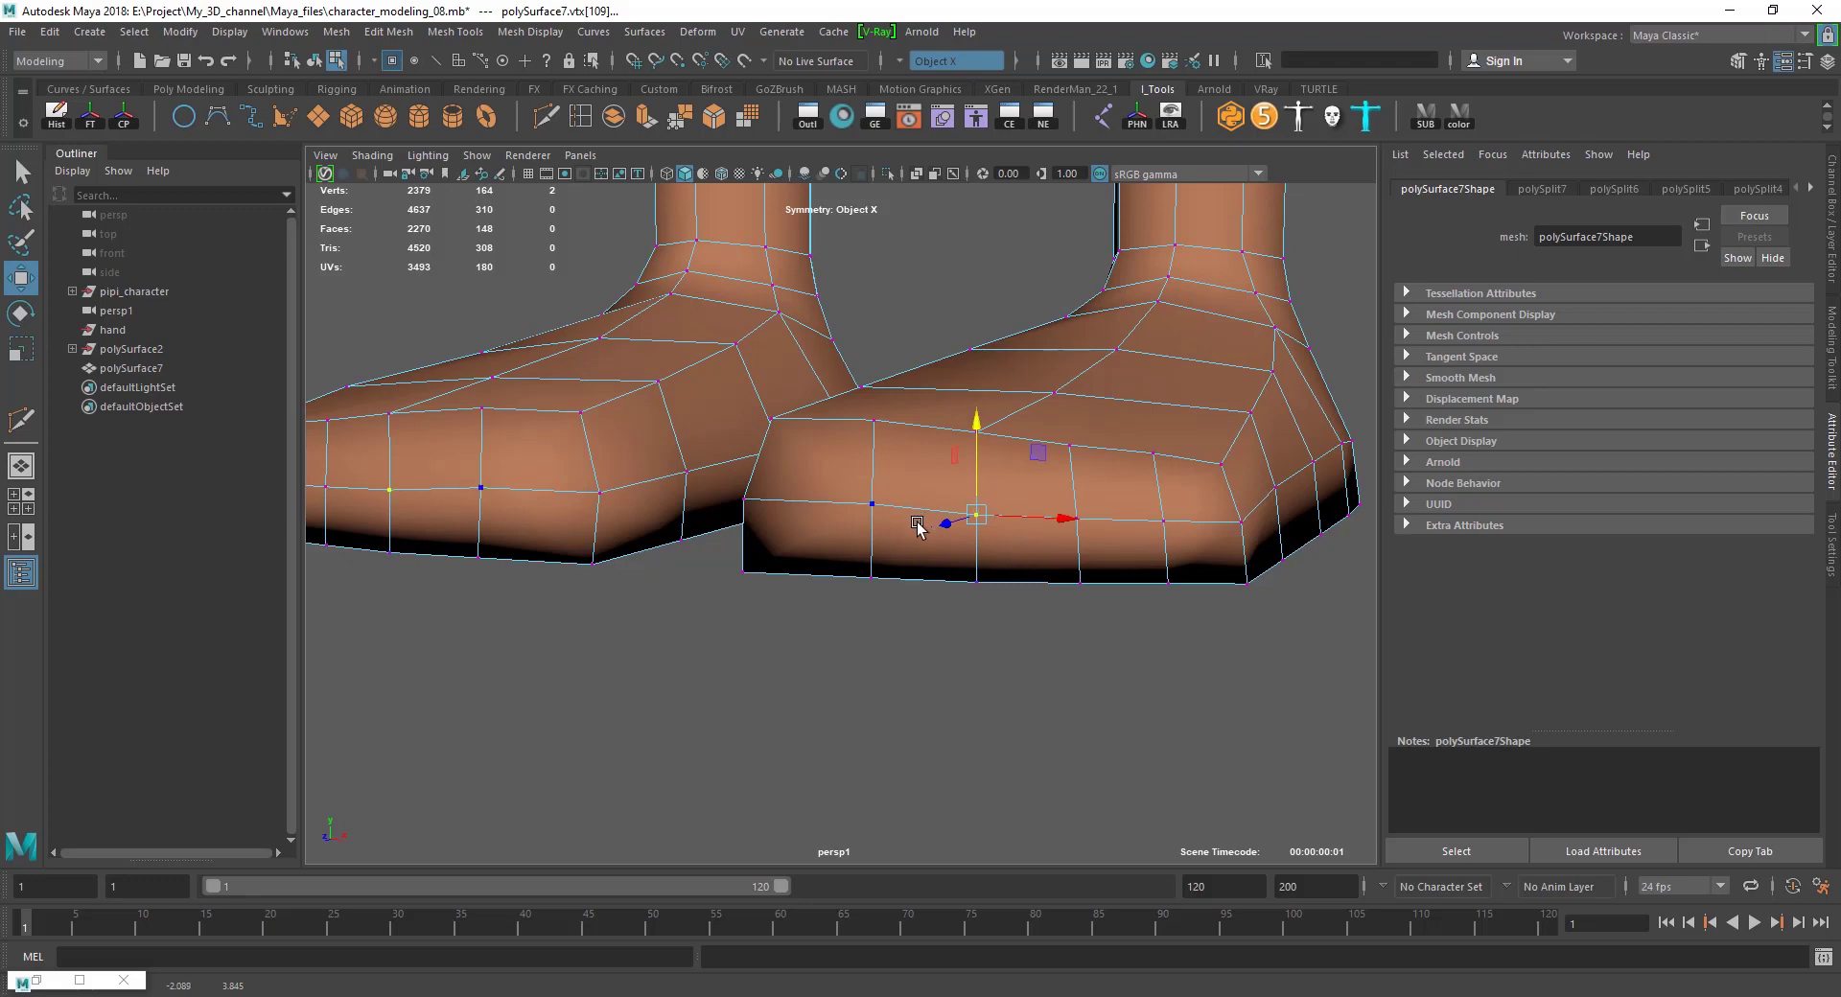
Orbit to a side view of the foot and reselect the whole foot mesh.
right_click_drag(1208, 454, 1208, 455)
scroll(1163, 641, "down", 5)
mouse_move(1163, 642)
left_mouse_down("alt")
mouse_move(867, 608)
mouse_move(883, 556)
mouse_move(1102, 542)
mouse_move(953, 534)
left_mouse_up("alt")
left_click(846, 534)
scroll(883, 557, "up", 3)
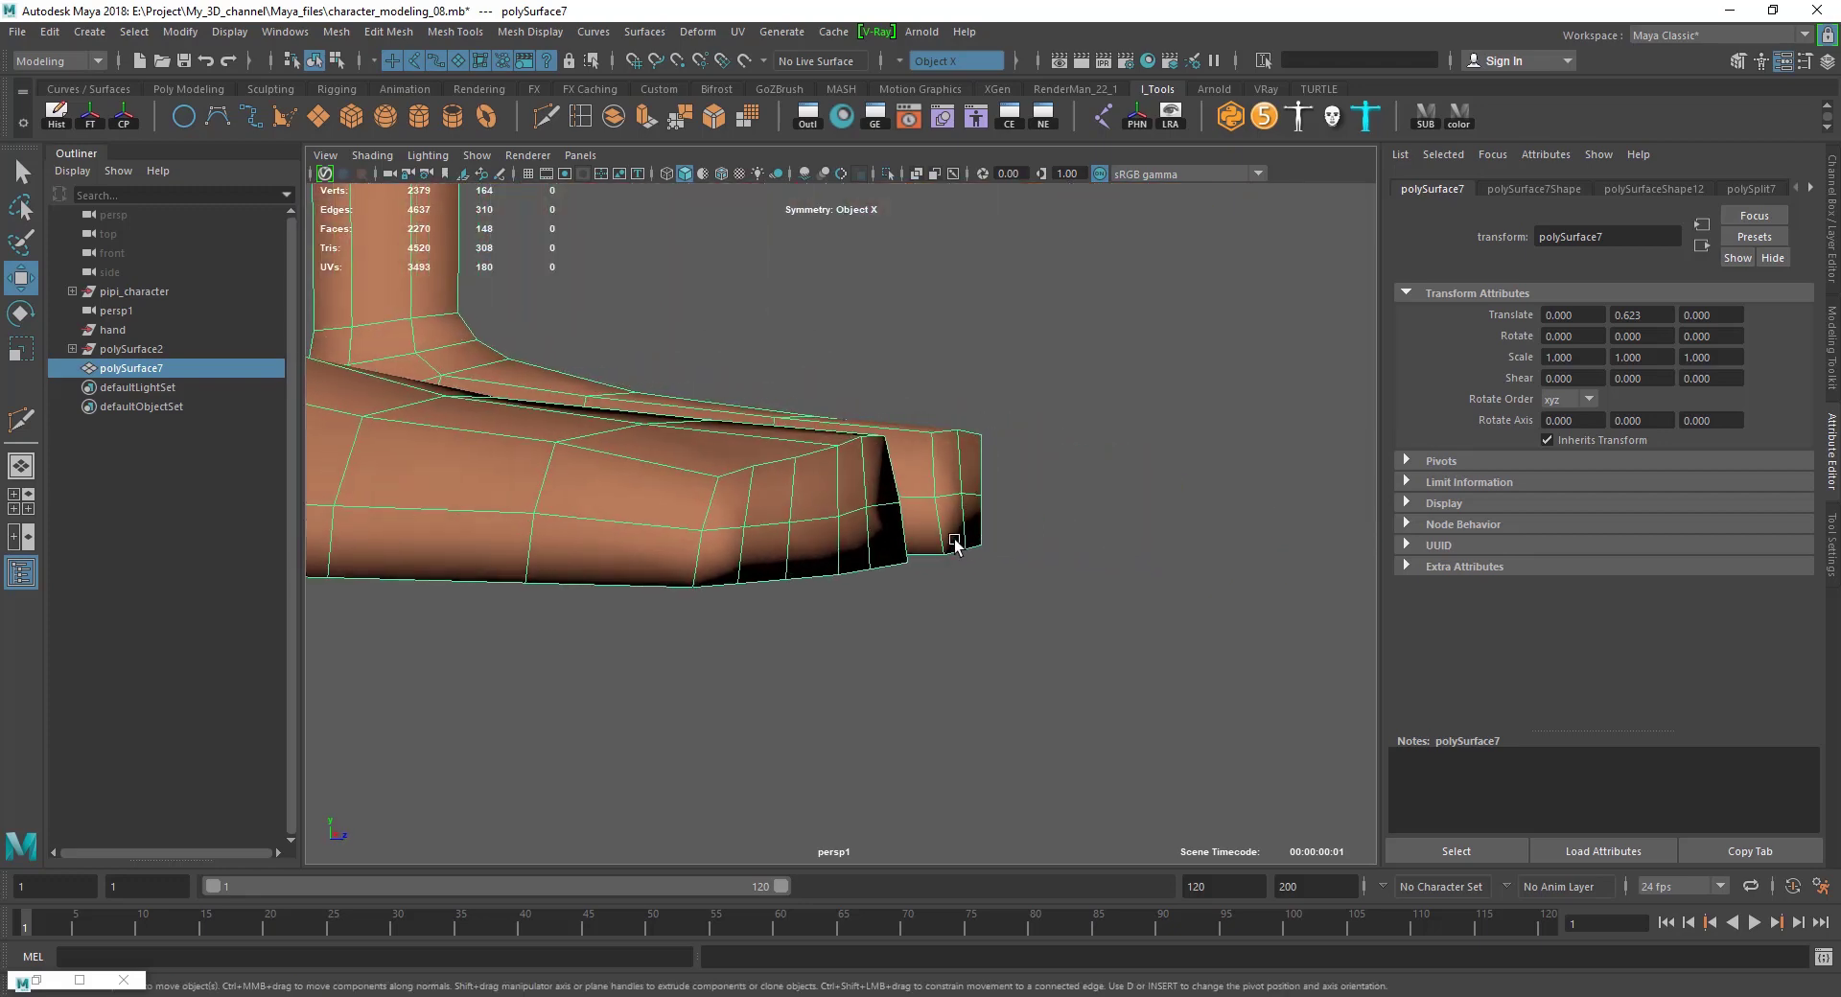
Select a vertex at the toe tip in vertex mode, then clear the selection.
scroll(988, 443, "up", 5)
mouse_move(987, 443)
left_mouse_down("alt")
mouse_move(937, 538)
mouse_move(1028, 511)
left_mouse_up("alt")
key("F9")
left_click(948, 462)
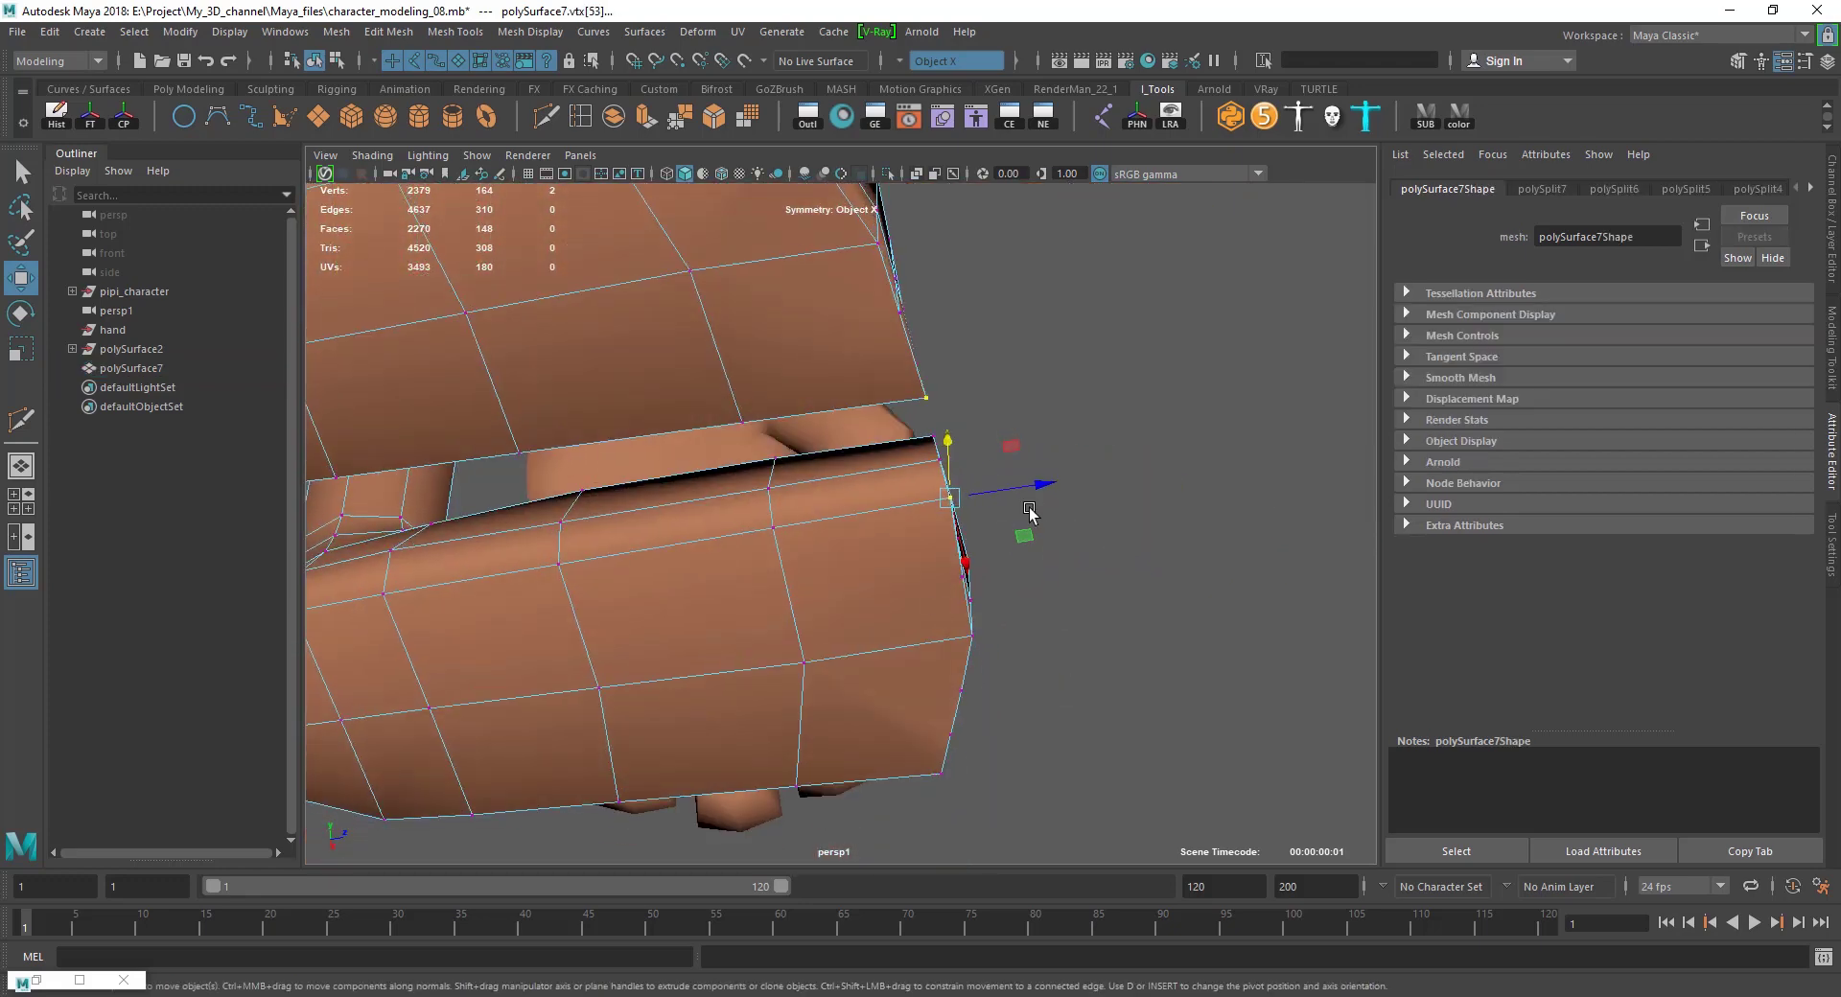
left_click(1101, 569)
Raise vertices on the leg's top rim near the ankles, then return to object mode.
mouse_move(1101, 569)
left_mouse_down("alt")
mouse_move(945, 682)
mouse_move(937, 604)
mouse_move(901, 566)
left_mouse_up("alt")
scroll(905, 560, "up", 3)
scroll(872, 378, "up", 2)
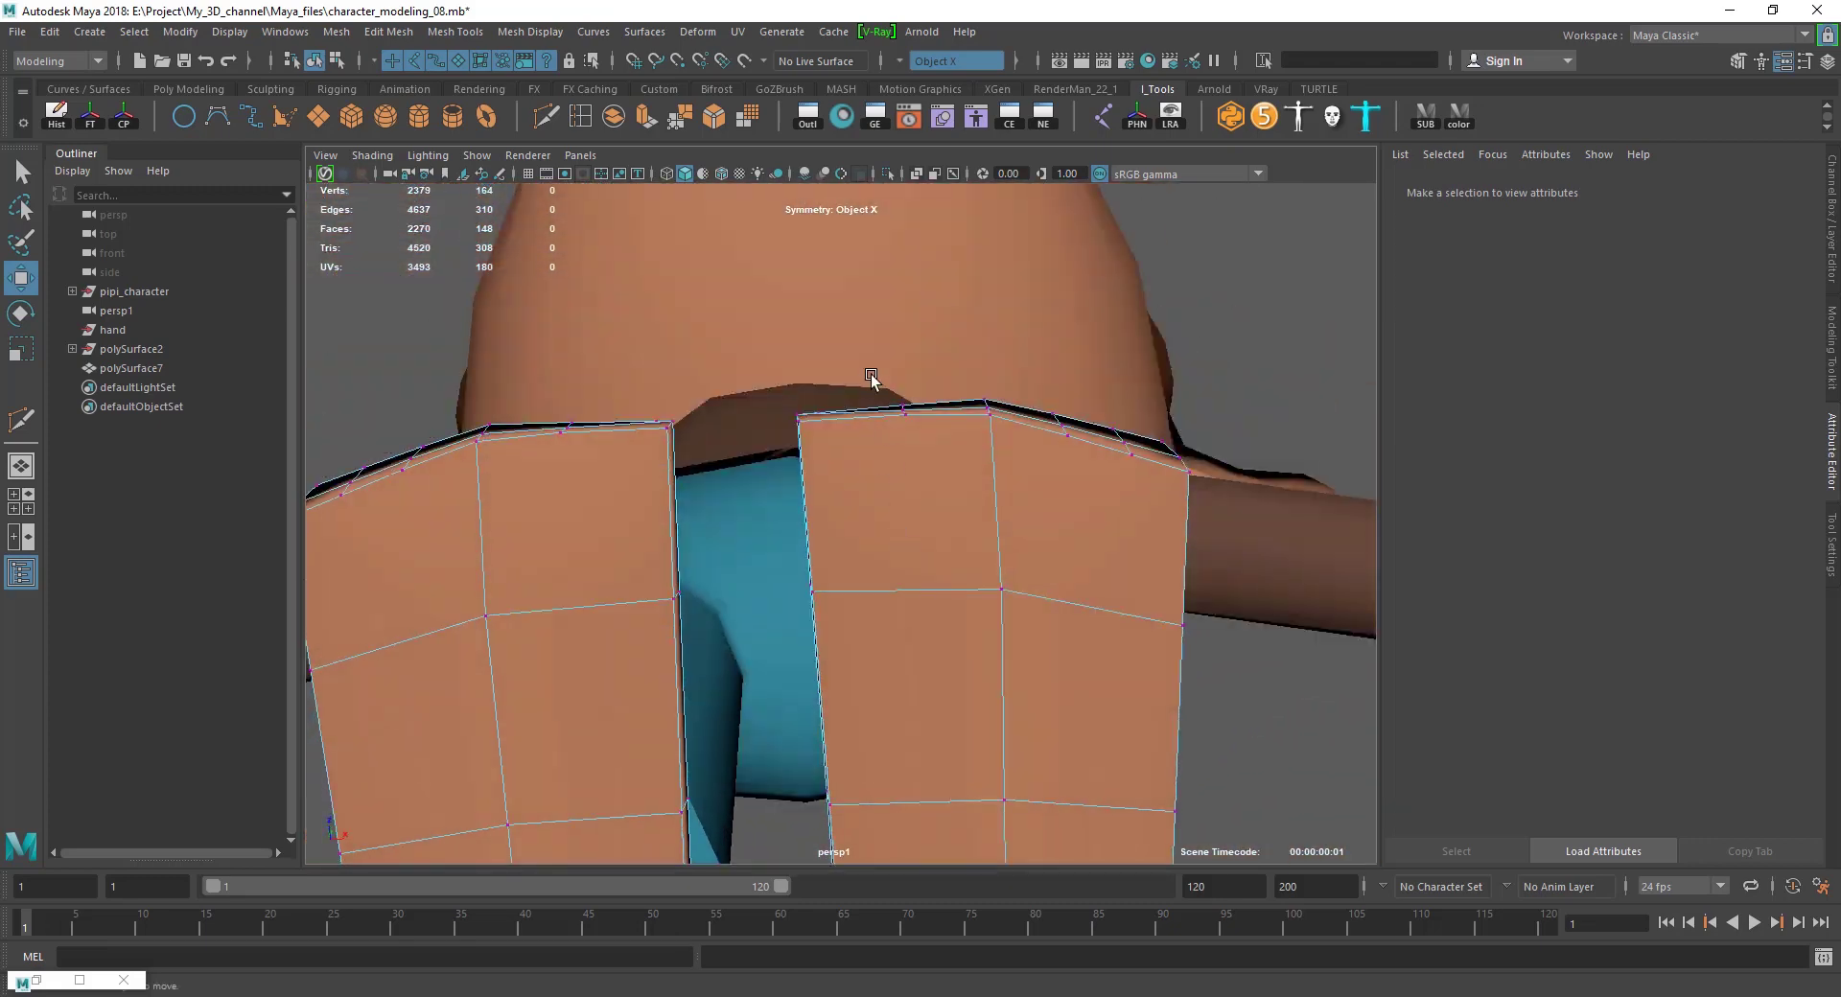
left_click(902, 402)
mouse_move(904, 327)
left_mouse_down("alt")
mouse_move(953, 505)
mouse_move(907, 487)
left_mouse_up("alt")
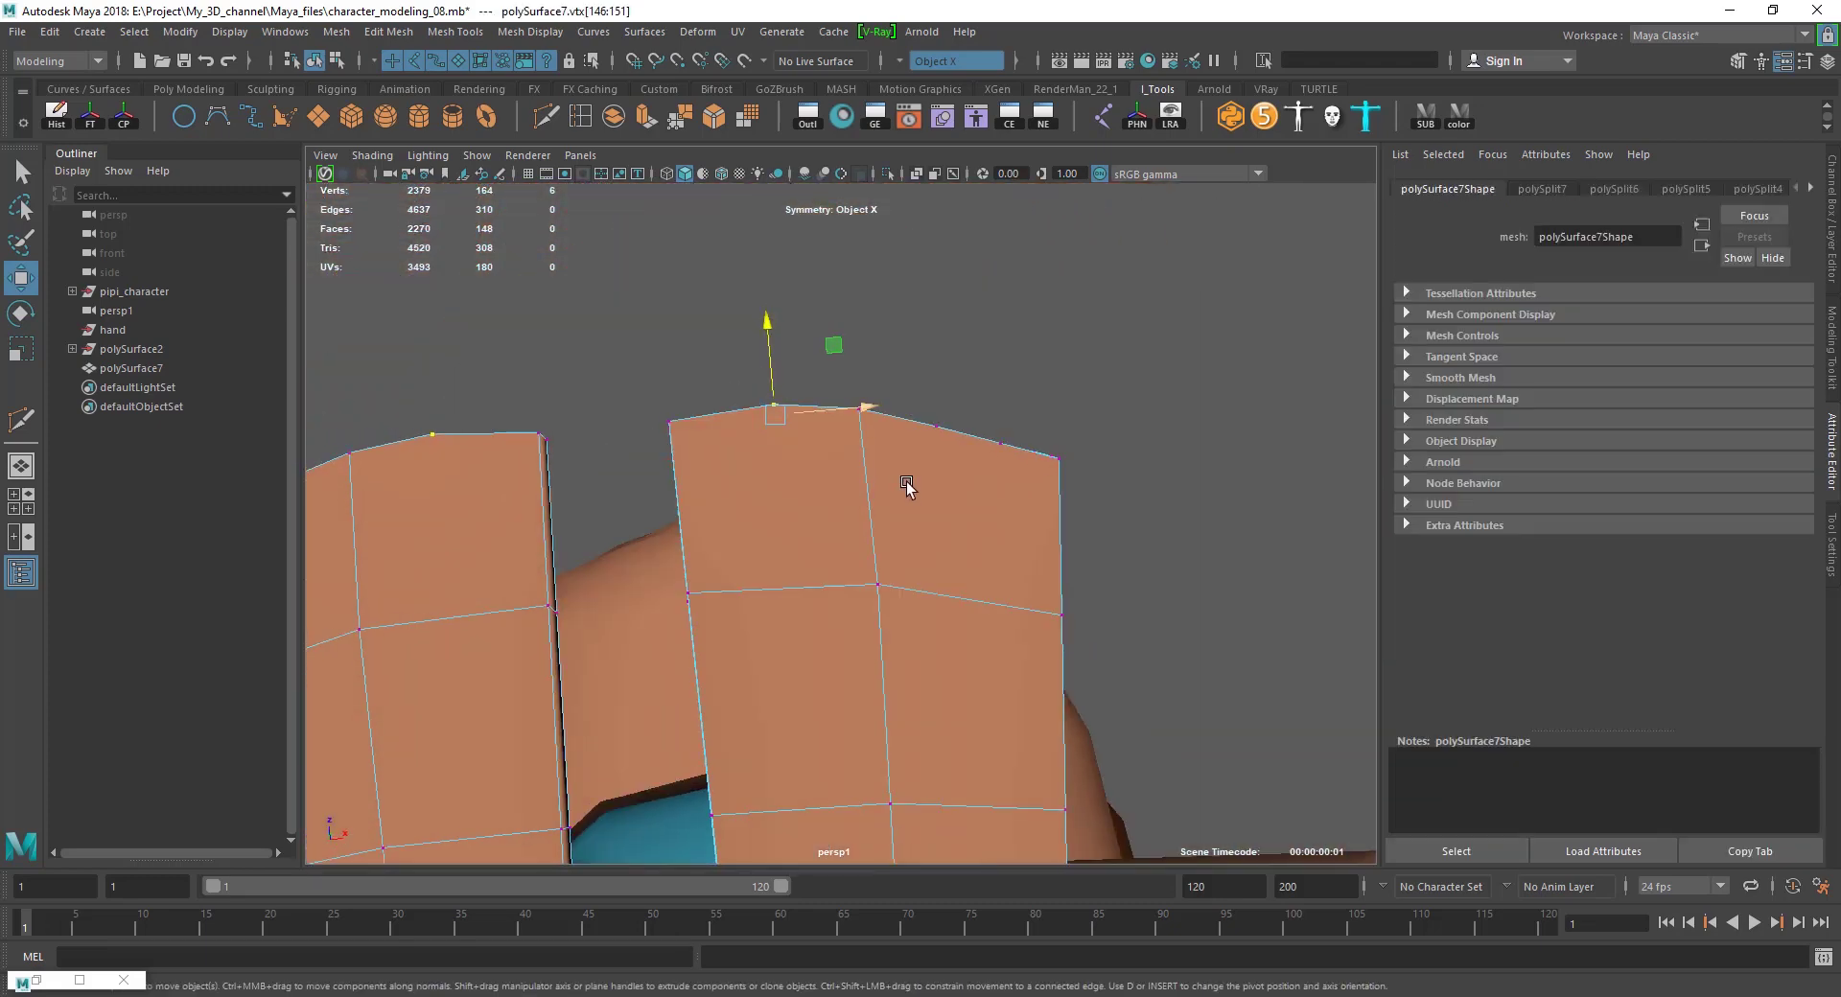
left_click_drag(998, 405, 970, 353, "alt")
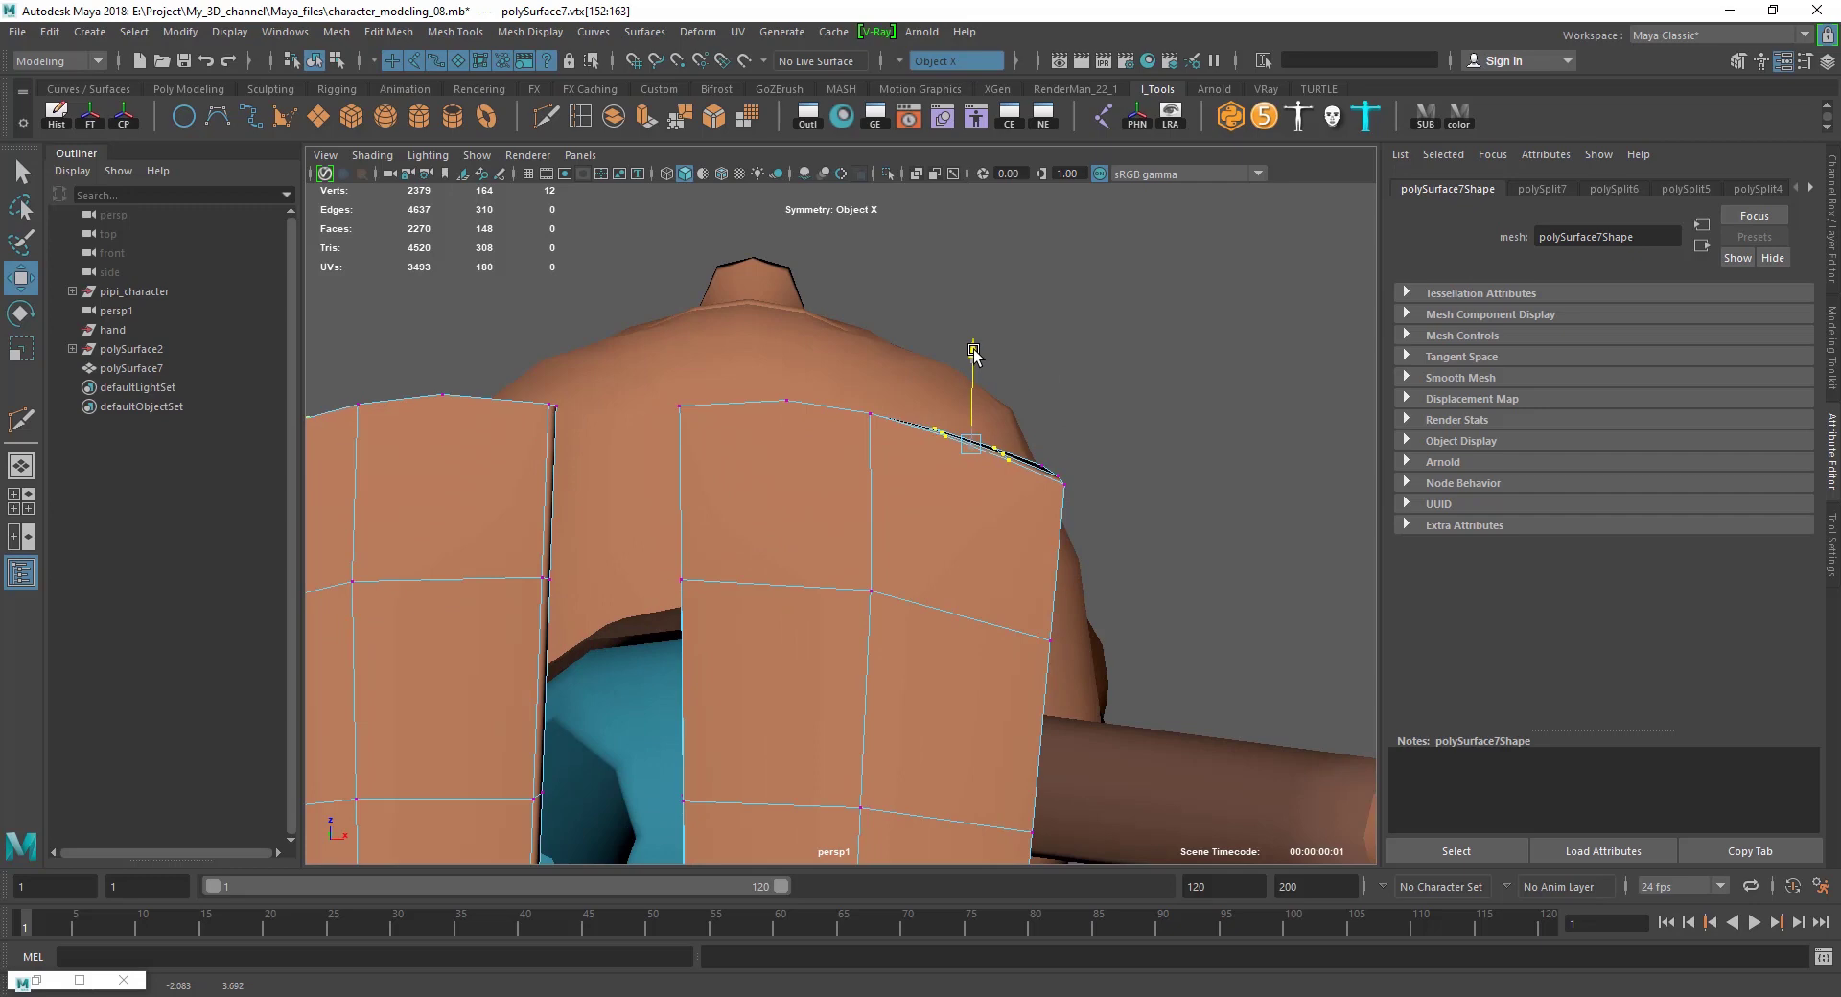
left_click(869, 414)
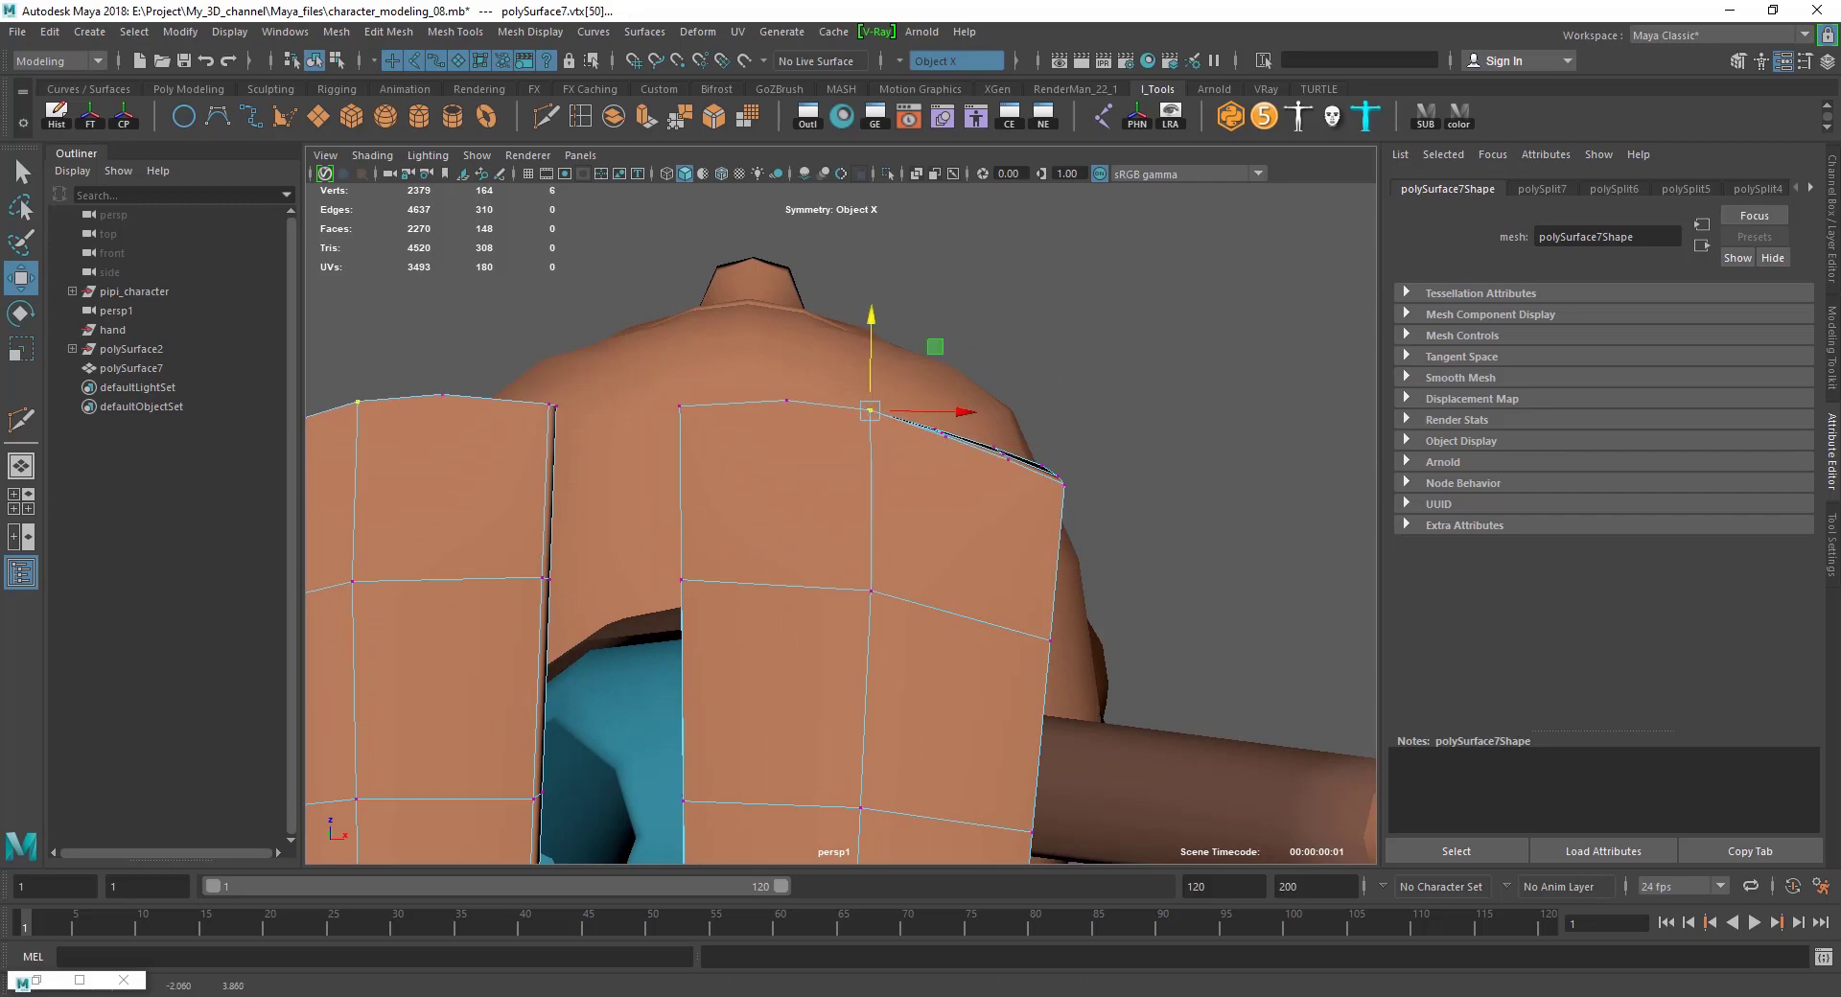
key("F8")
Frame both feet and orbit to a close side view in vertex mode.
key("f")
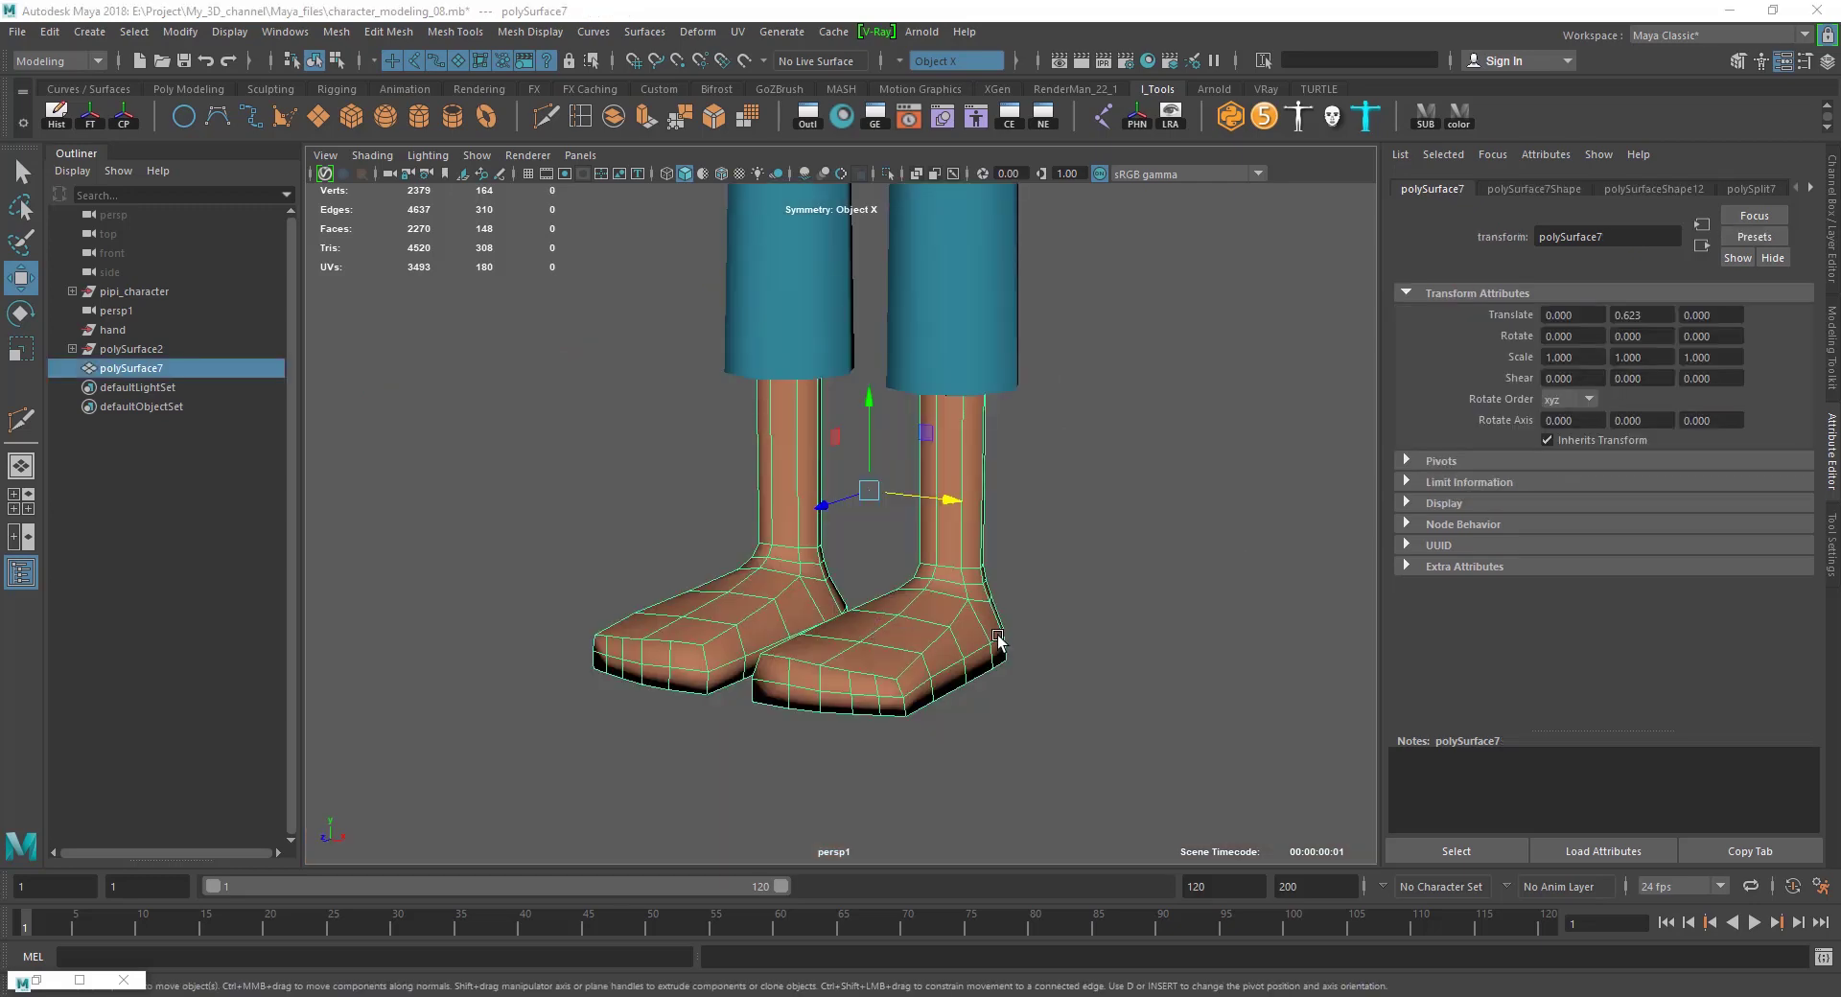
mouse_move(953, 784)
left_mouse_down("alt")
mouse_move(793, 768)
mouse_move(818, 743)
left_mouse_up("alt")
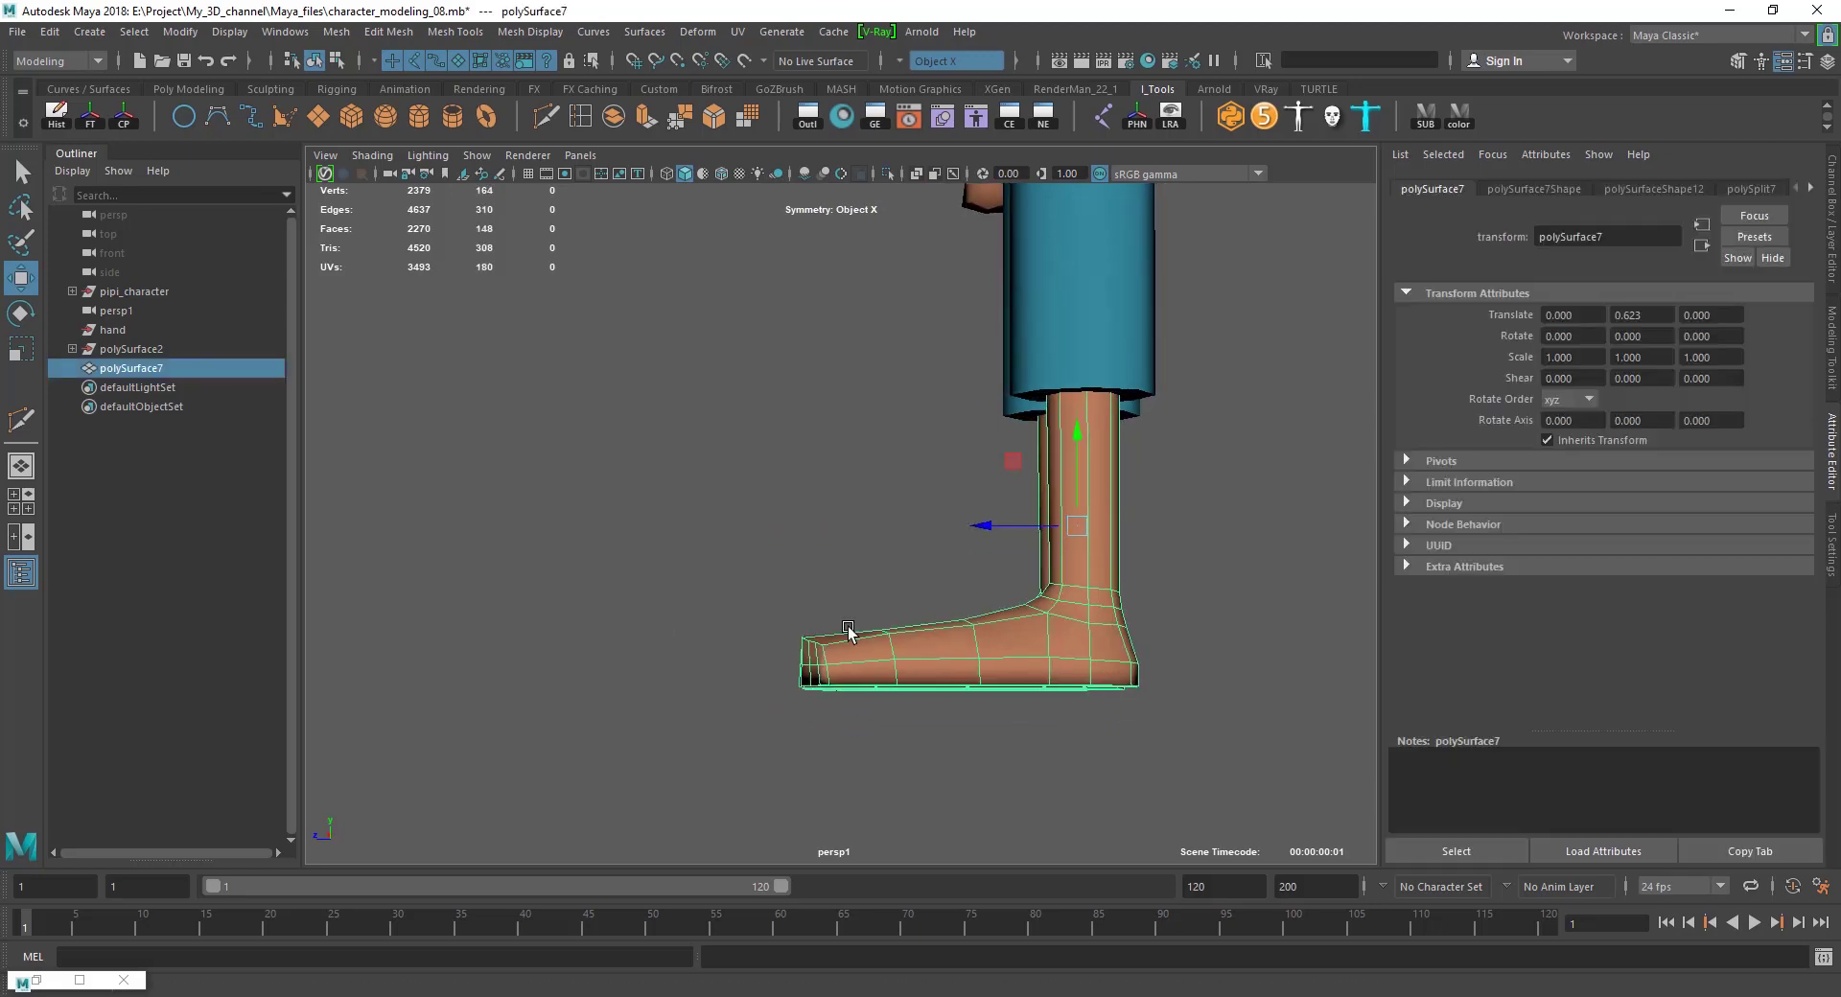
scroll(847, 631, "up", 5)
left_click_drag(752, 636, 802, 555, "alt")
right_click_drag(808, 616, 712, 592)
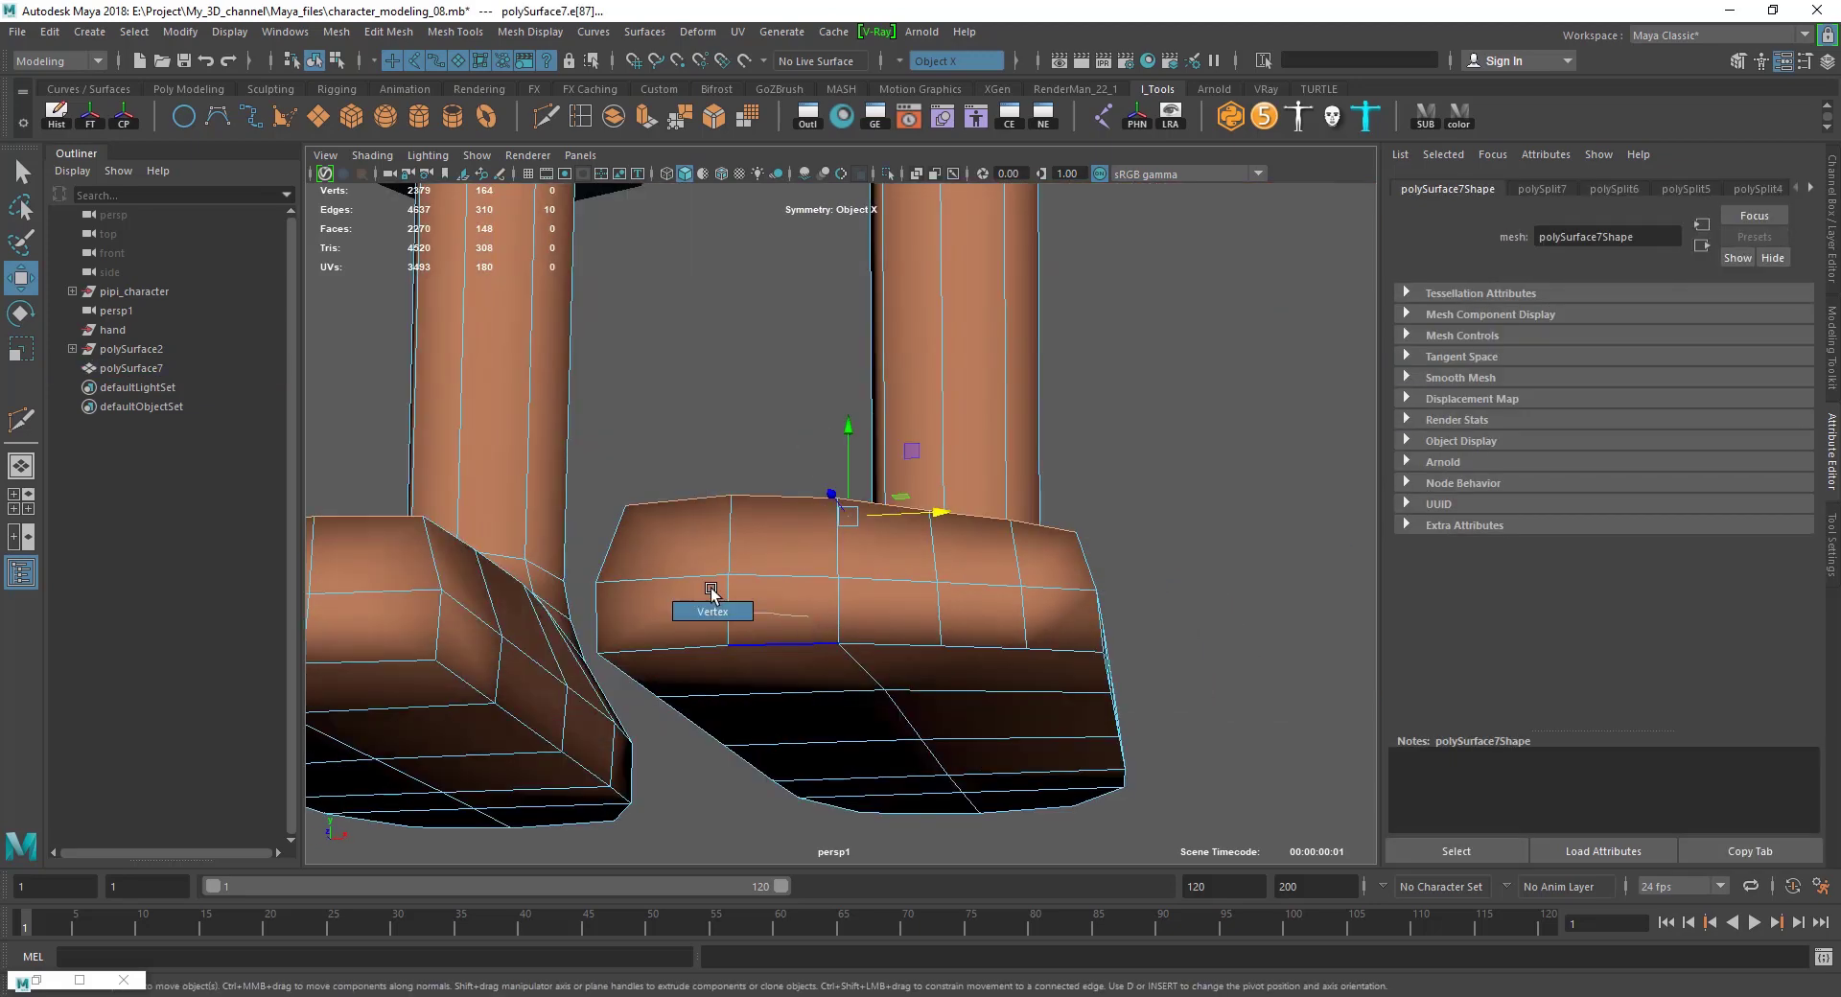
Adjust vertices along the foot's bottom edge, then return to object mode.
left_click(769, 645)
left_click_drag(769, 646, 744, 517, "alt")
right_click_drag(750, 518, 834, 671, "alt")
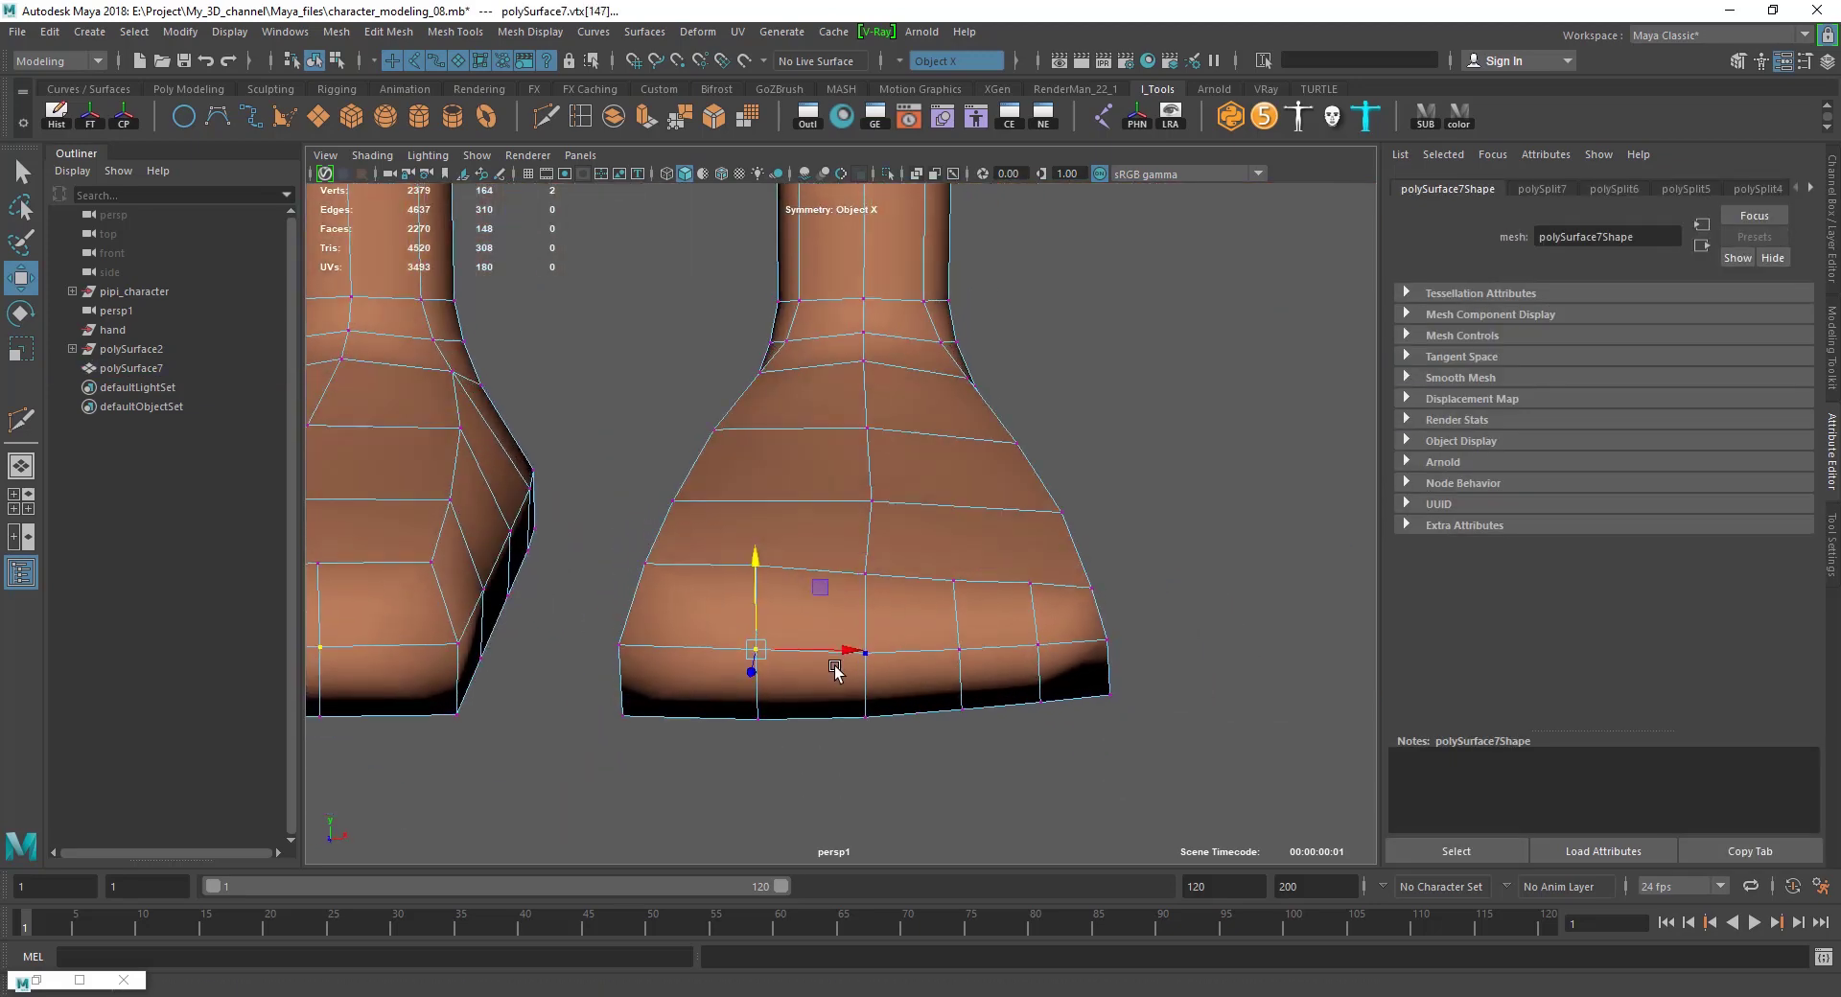
mouse_move(834, 671)
left_mouse_down("alt")
mouse_move(787, 669)
mouse_move(811, 660)
left_mouse_up("alt")
left_click_drag(992, 653, 1110, 625, "alt")
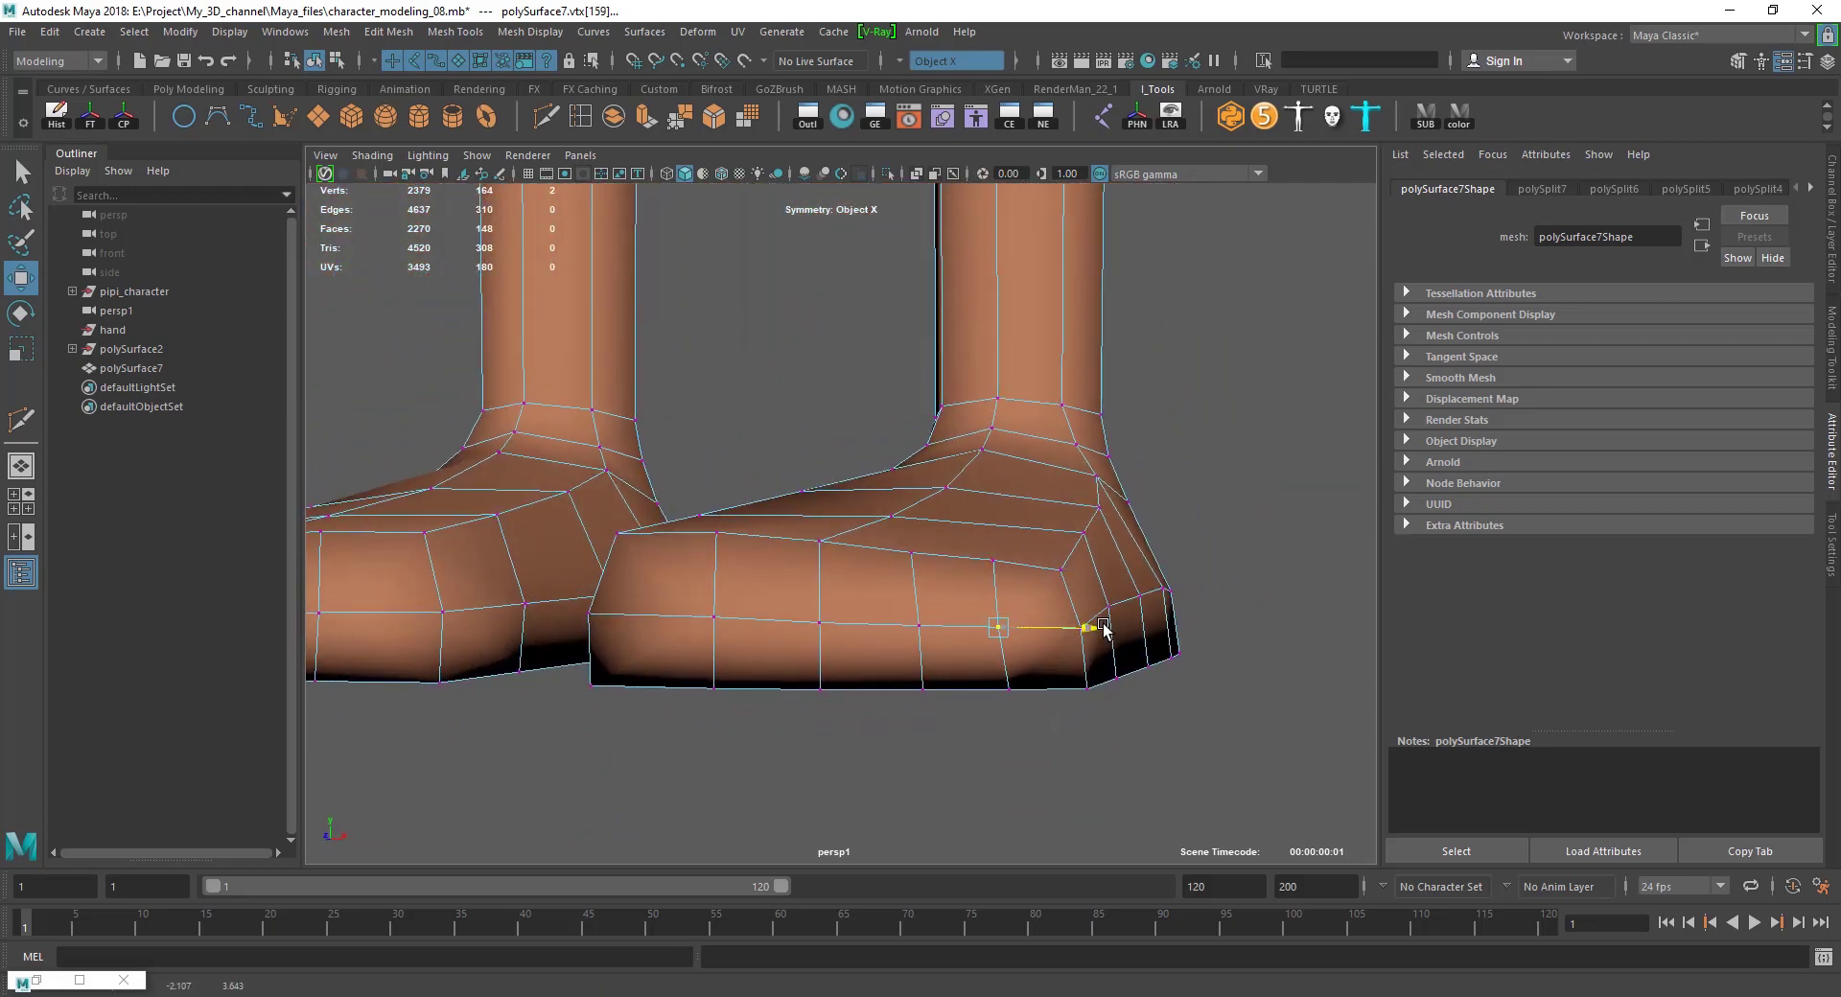
left_click(1038, 676)
mouse_move(1039, 676)
left_mouse_down("alt")
mouse_move(1092, 683)
mouse_move(1084, 574)
mouse_move(1026, 744)
mouse_move(883, 719)
mouse_move(1007, 698)
left_mouse_up("alt")
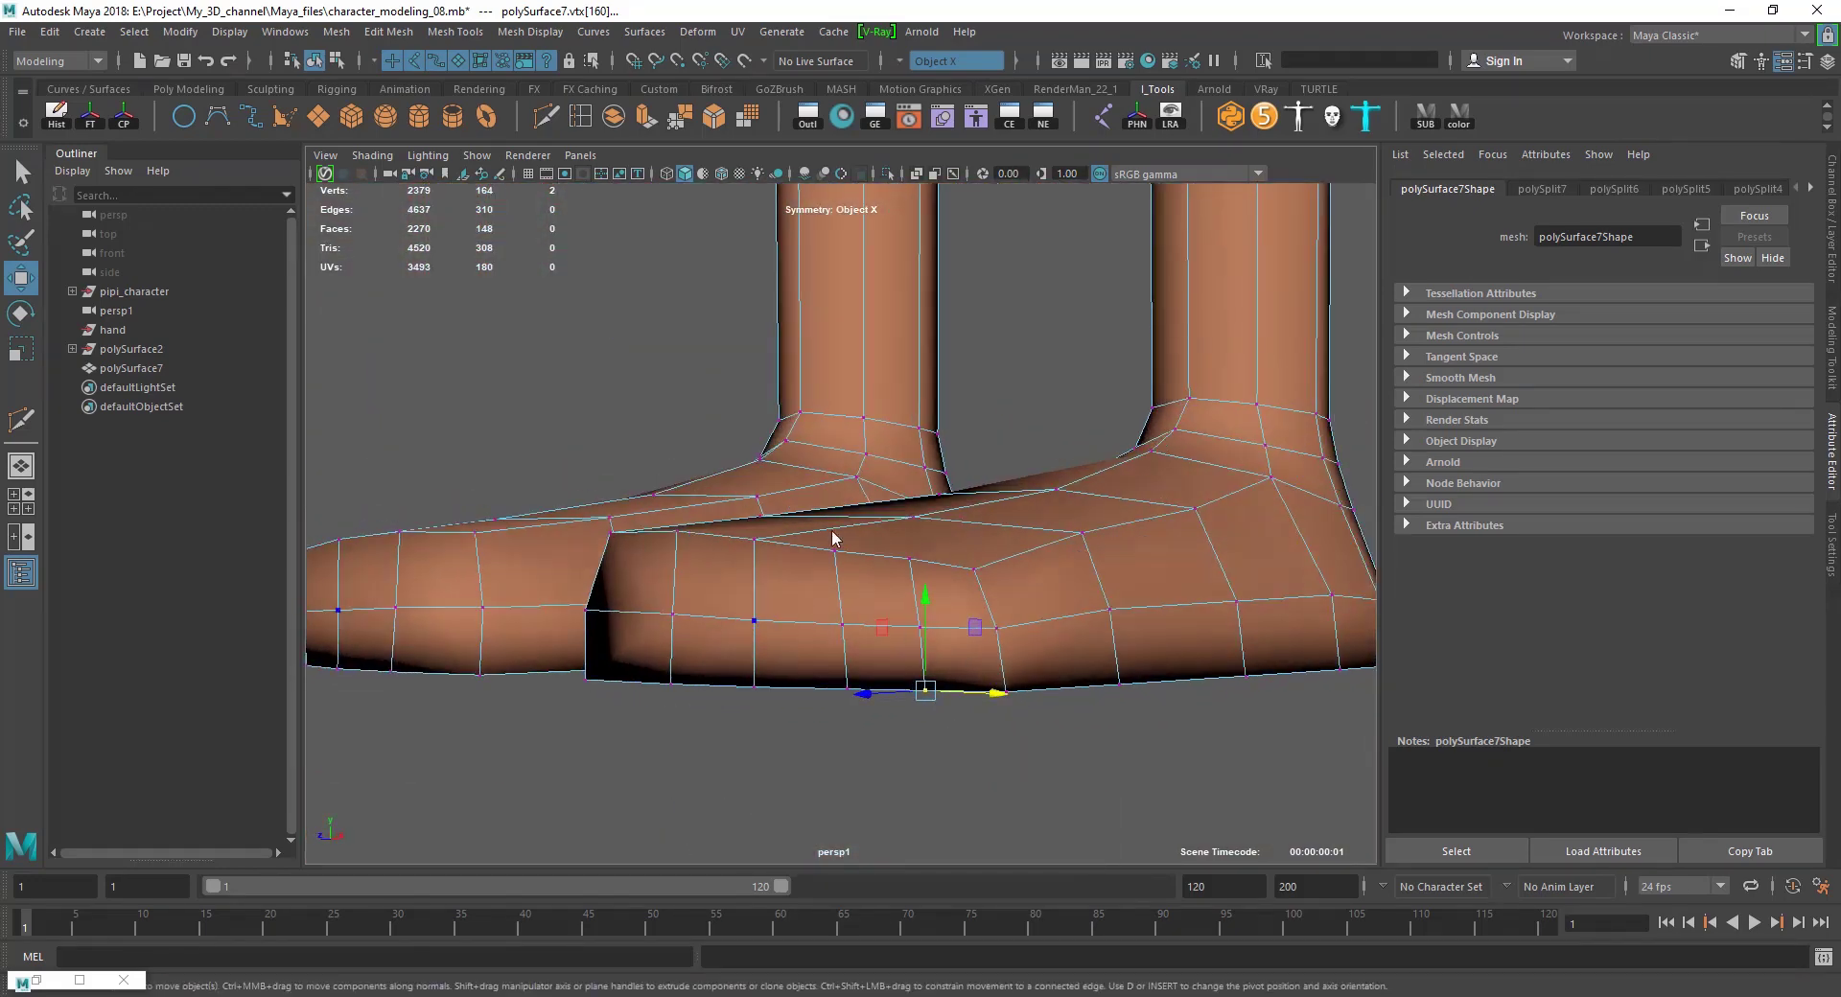
key("F8")
Inspect the feet from below and above, reselecting the foot mesh.
mouse_move(832, 538)
left_mouse_down("alt")
mouse_move(876, 707)
mouse_move(969, 739)
mouse_move(939, 642)
mouse_move(707, 588)
mouse_move(849, 574)
left_mouse_up("alt")
scroll(883, 636, "down", 5)
scroll(849, 574, "up", 5)
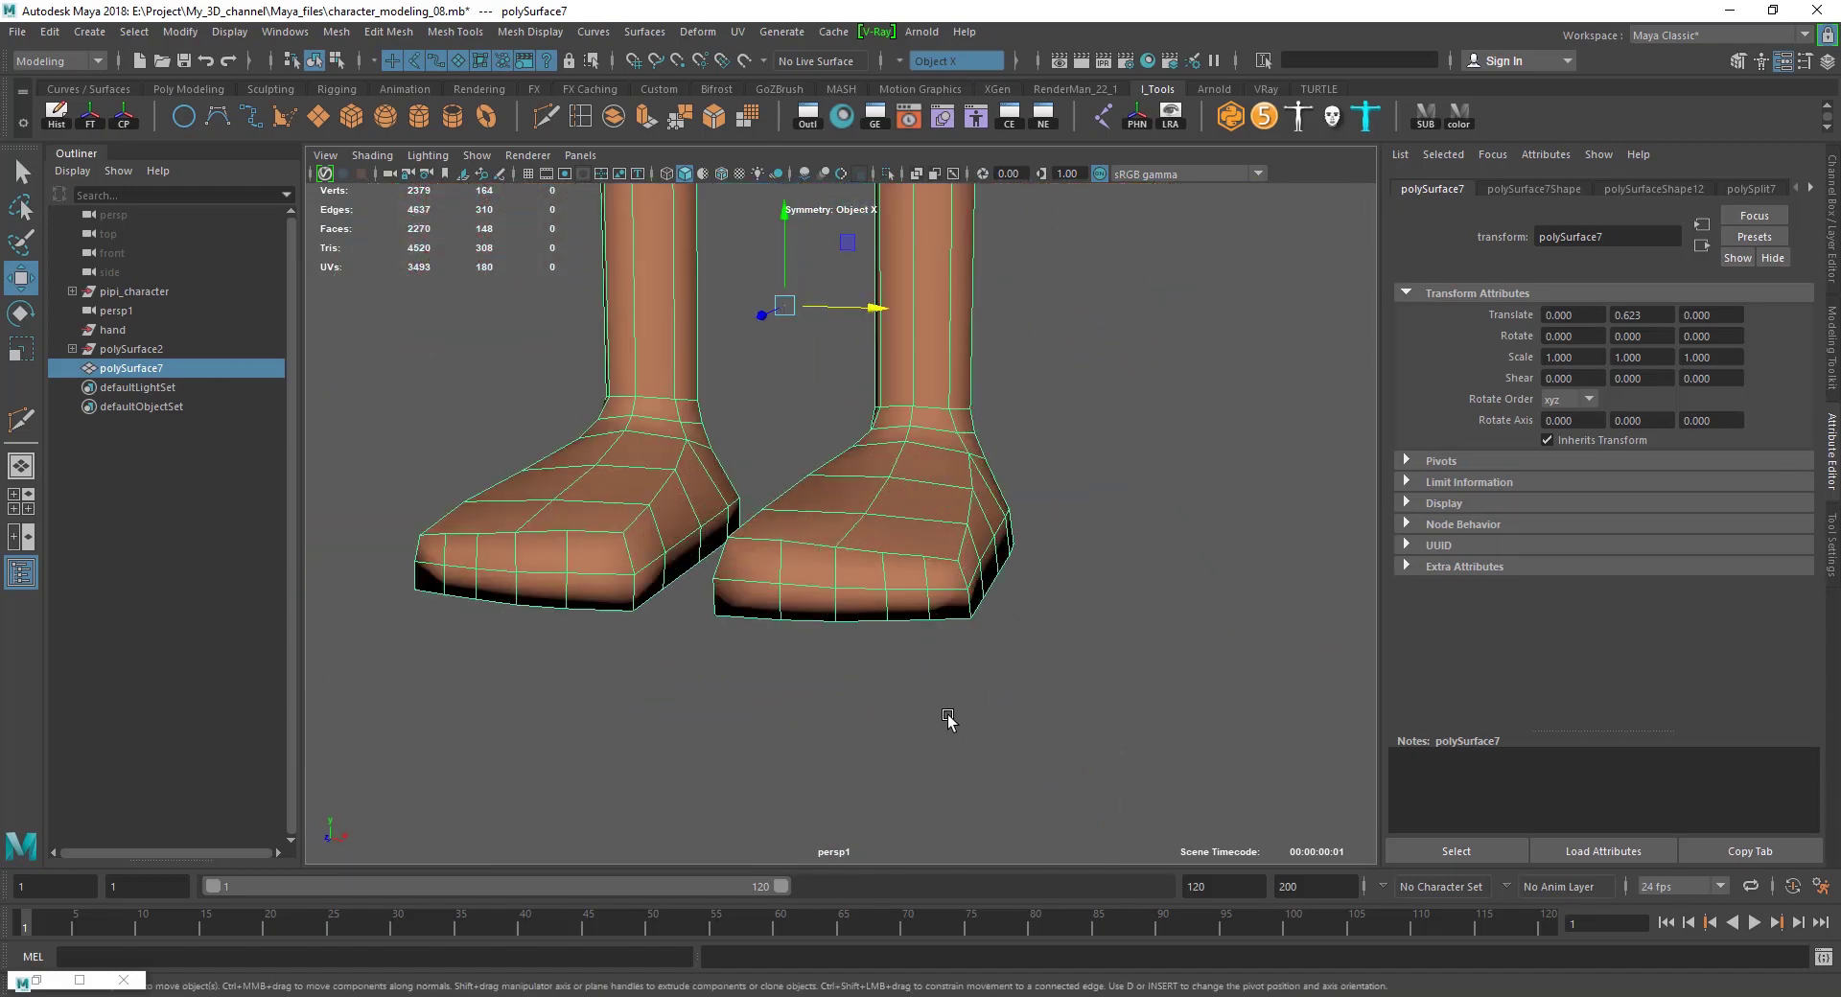
left_click(859, 686)
left_click(805, 657)
scroll(844, 651, "up", 3)
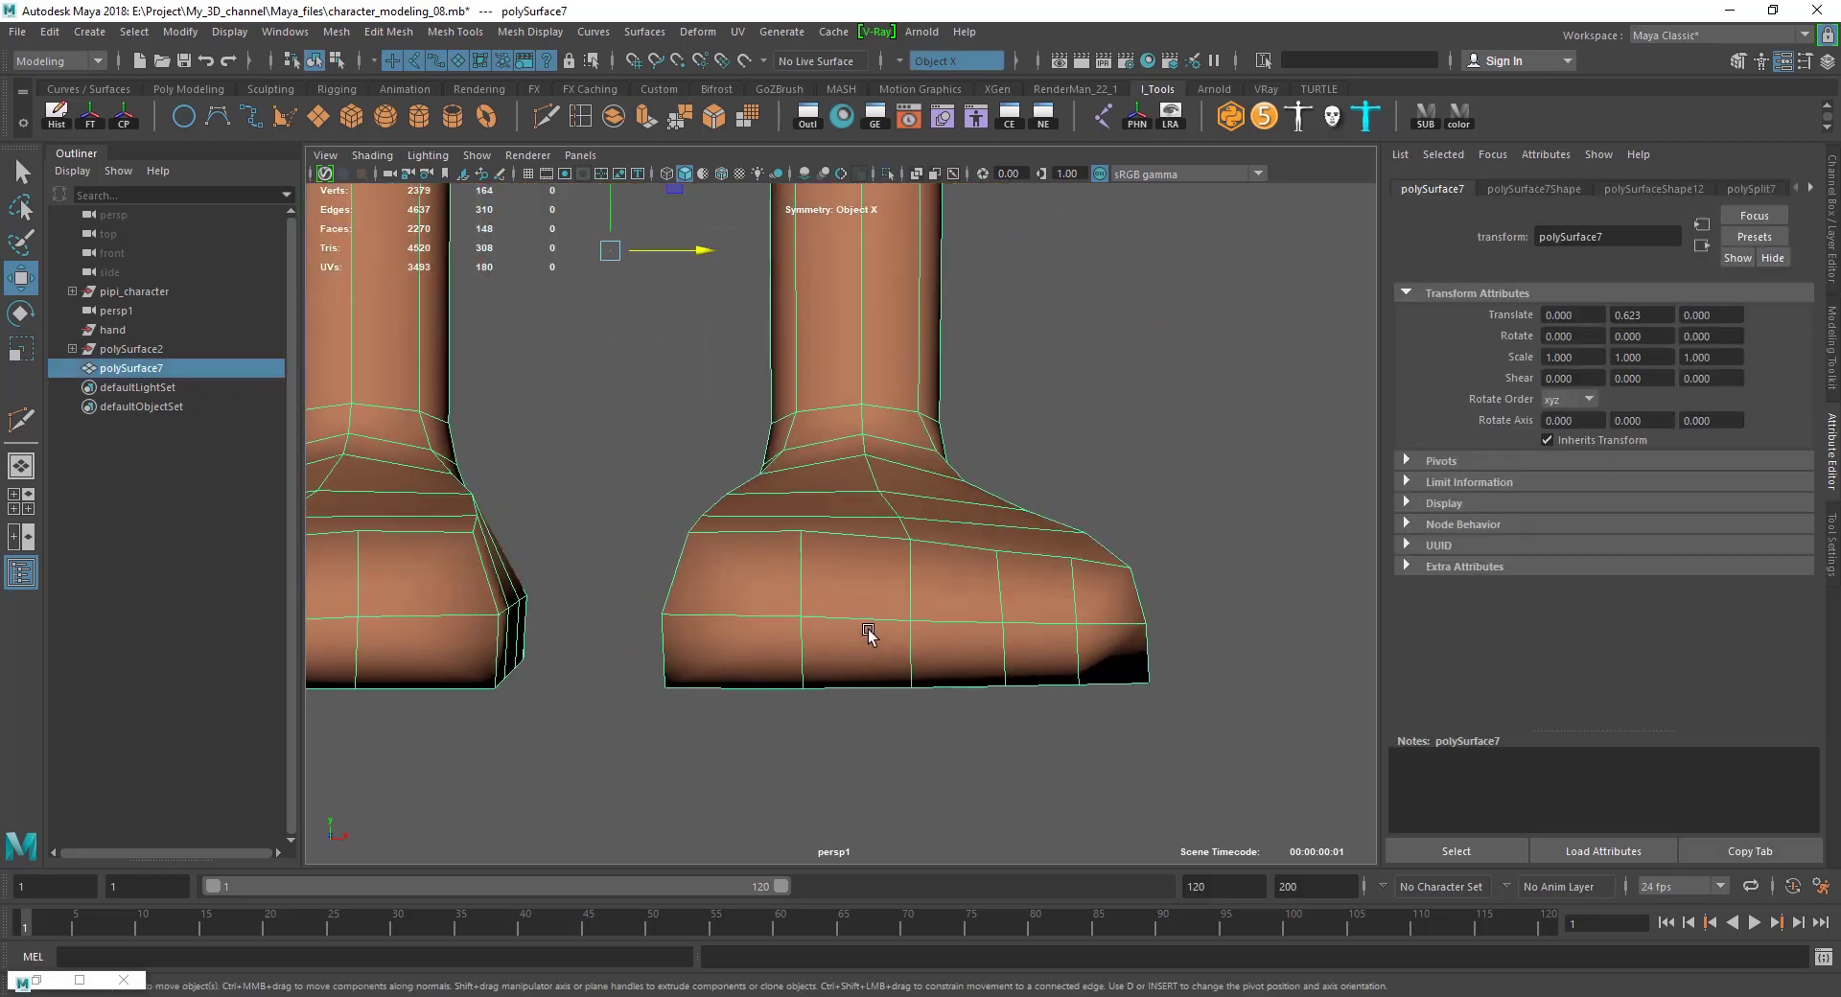
mouse_move(845, 651)
left_mouse_down("alt")
mouse_move(867, 699)
mouse_move(843, 720)
left_mouse_up("alt")
scroll(717, 676, "up", 3)
mouse_move(717, 676)
left_mouse_down("alt")
mouse_move(699, 670)
mouse_move(826, 682)
mouse_move(942, 602)
mouse_move(928, 624)
mouse_move(961, 518)
mouse_move(970, 602)
mouse_move(895, 620)
mouse_move(1099, 606)
left_mouse_up("alt")
Select an edge along the toe, then clear it and reselect the right foot mesh.
right_click_drag(1099, 606, 1015, 513)
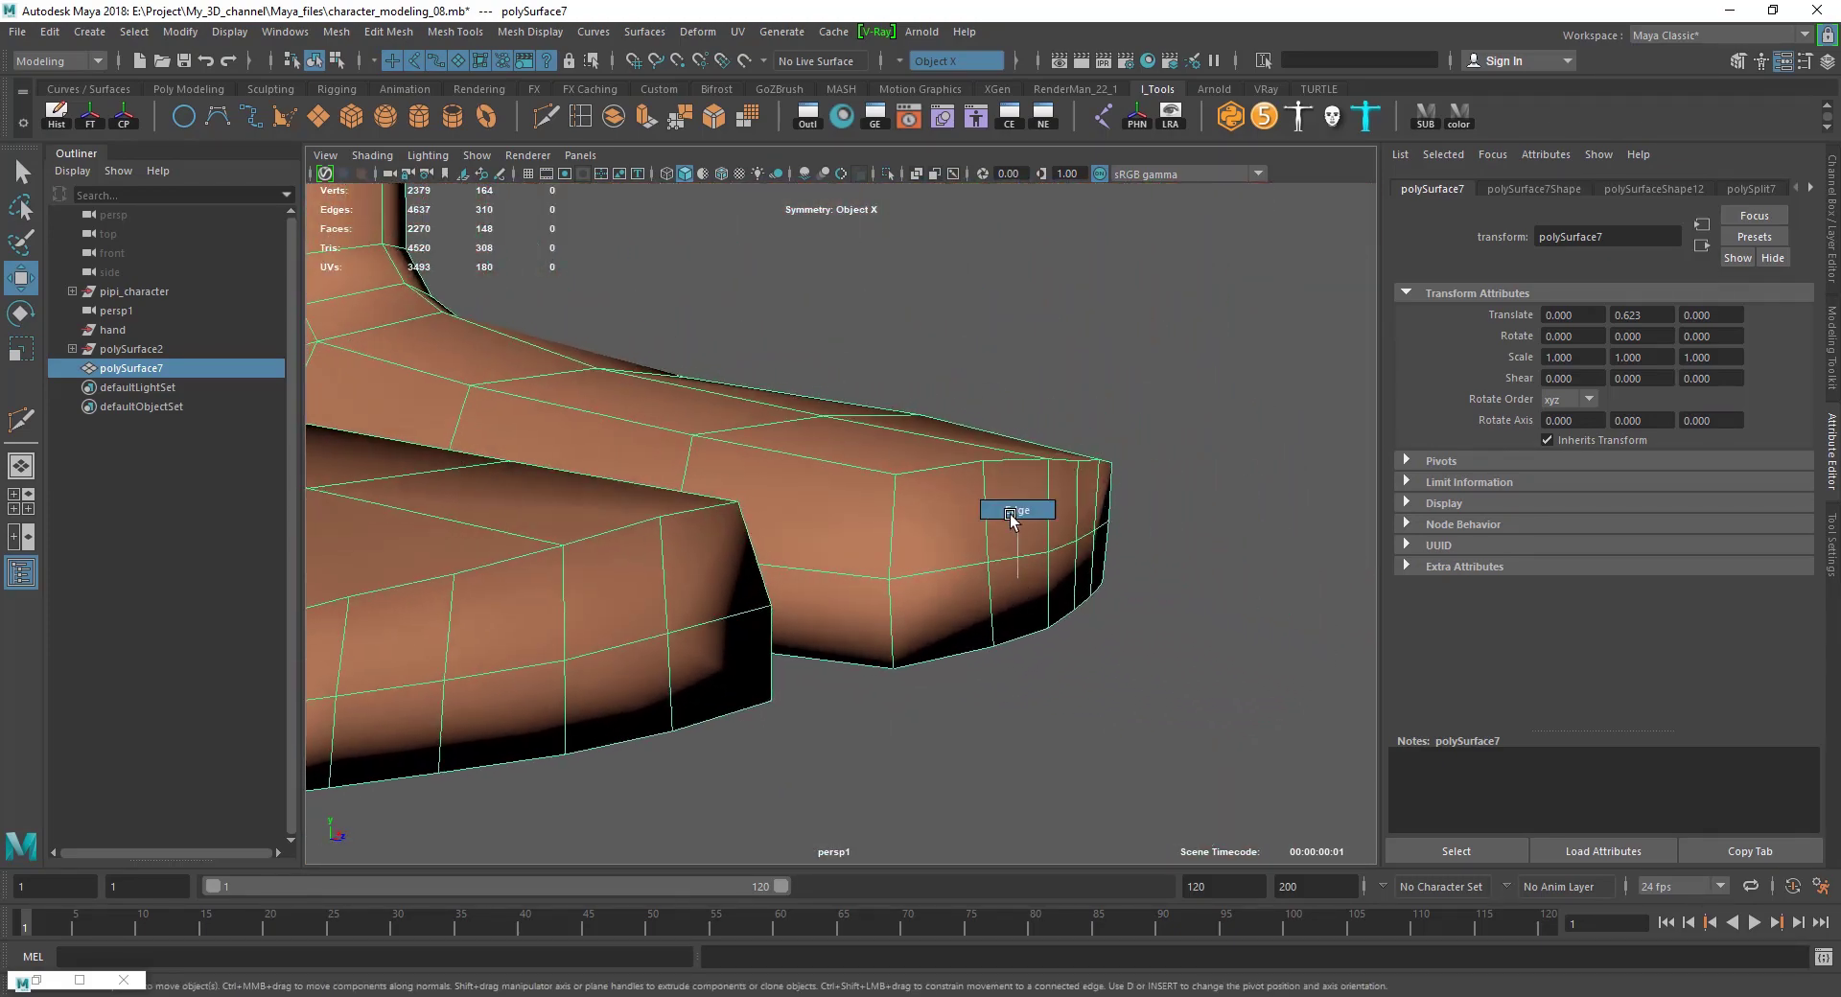
left_click(1018, 557)
key("q")
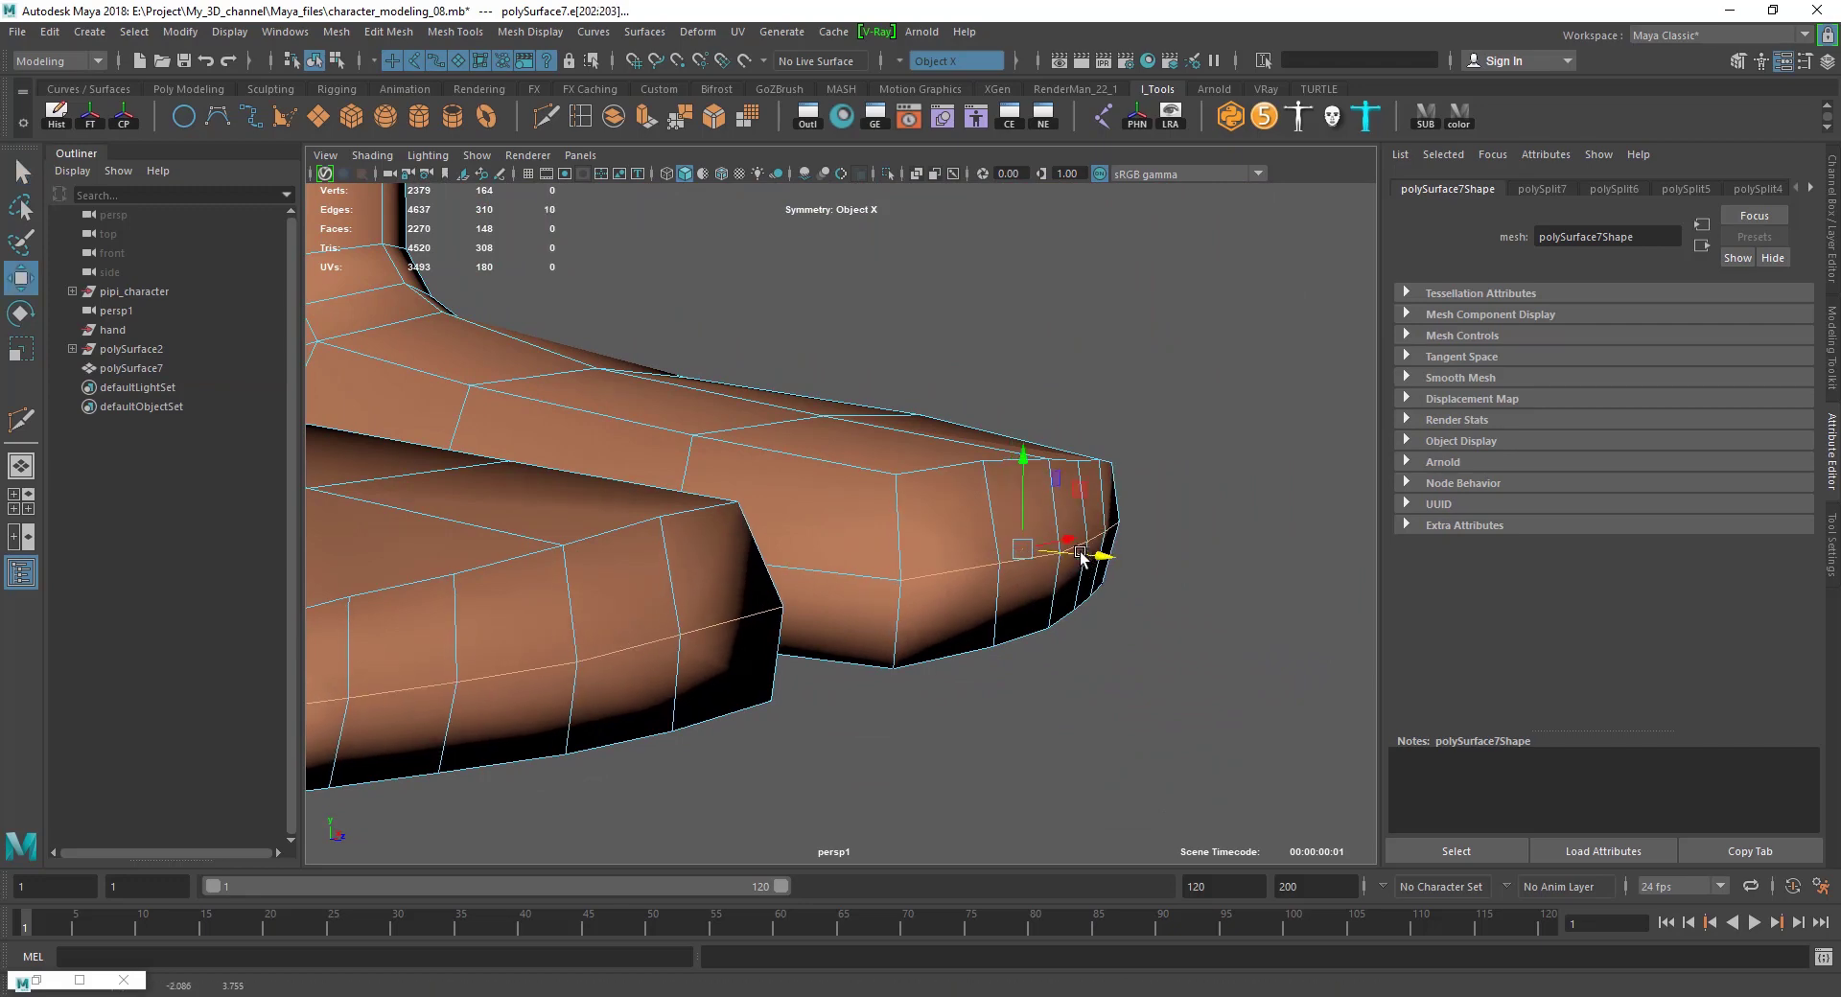
left_click(1093, 440)
key("3")
mouse_move(1093, 440)
left_mouse_down("alt")
mouse_move(812, 601)
mouse_move(854, 600)
mouse_move(764, 608)
mouse_move(803, 578)
left_mouse_up("alt")
left_click(811, 601)
Reposition a vertex near the toe tip in vertex mode.
scroll(897, 657, "down", 2)
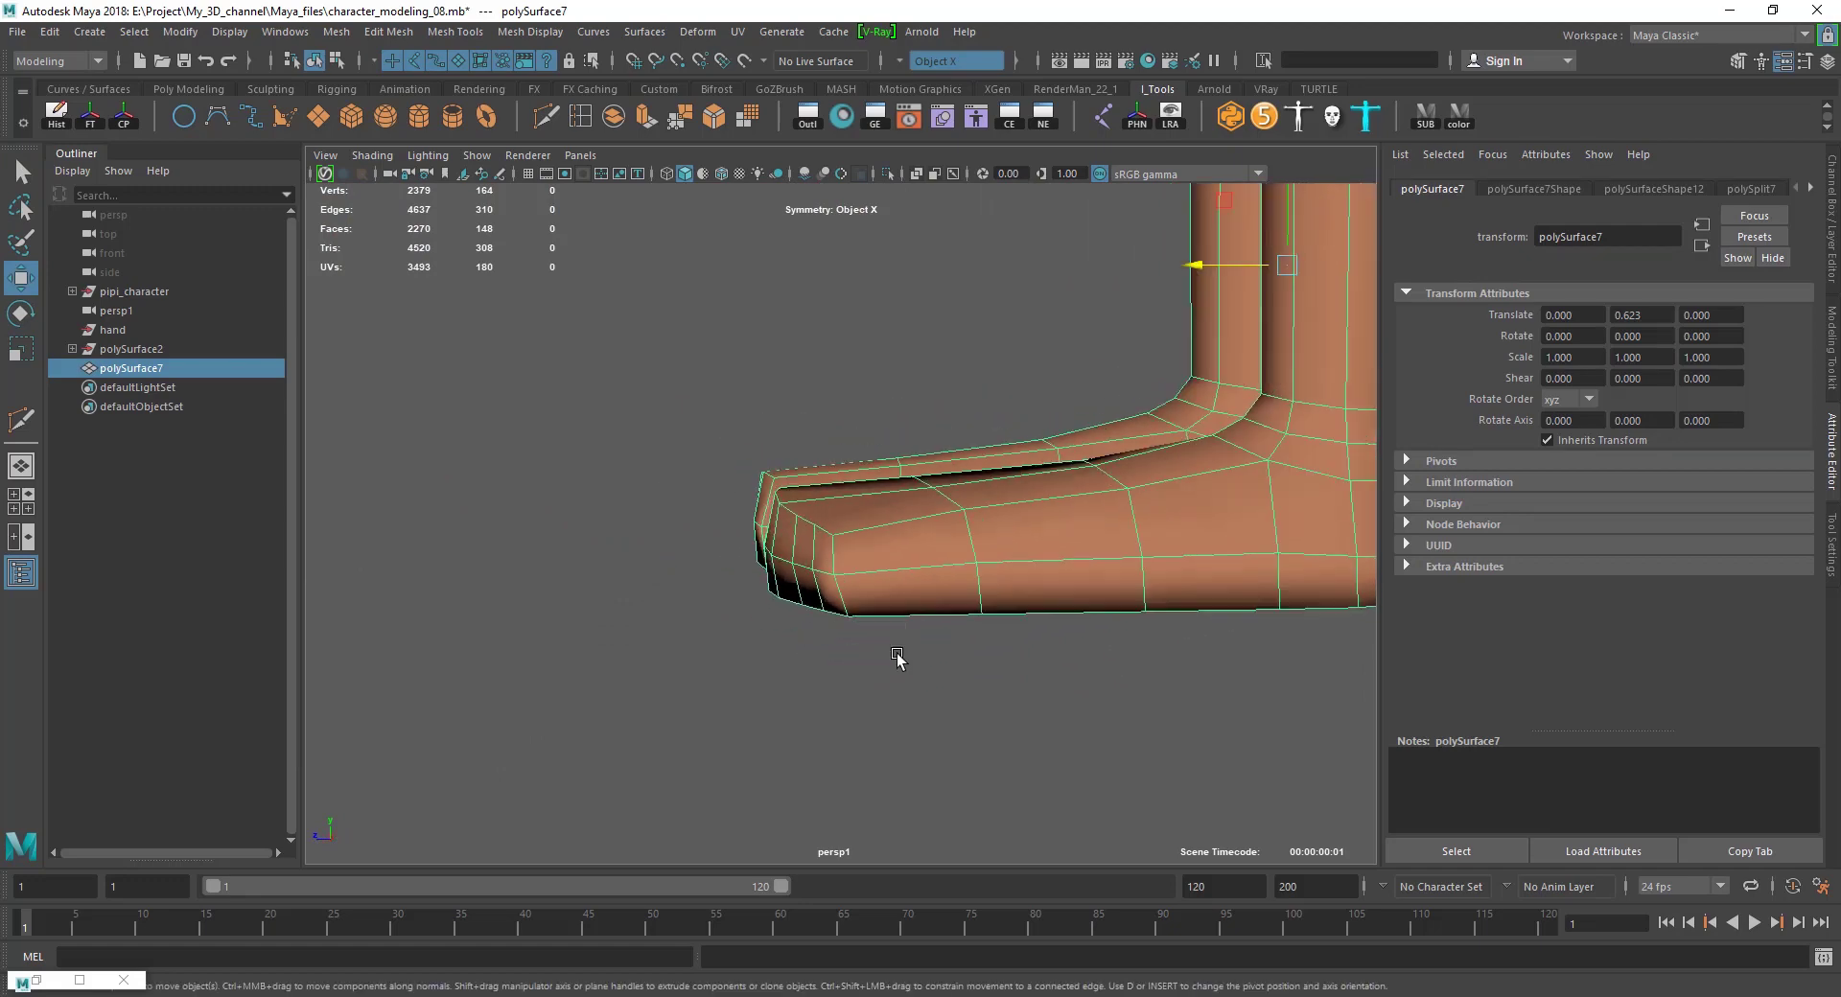
scroll(901, 658, "down", 2)
scroll(902, 657, "up", 2)
scroll(900, 555, "up", 2)
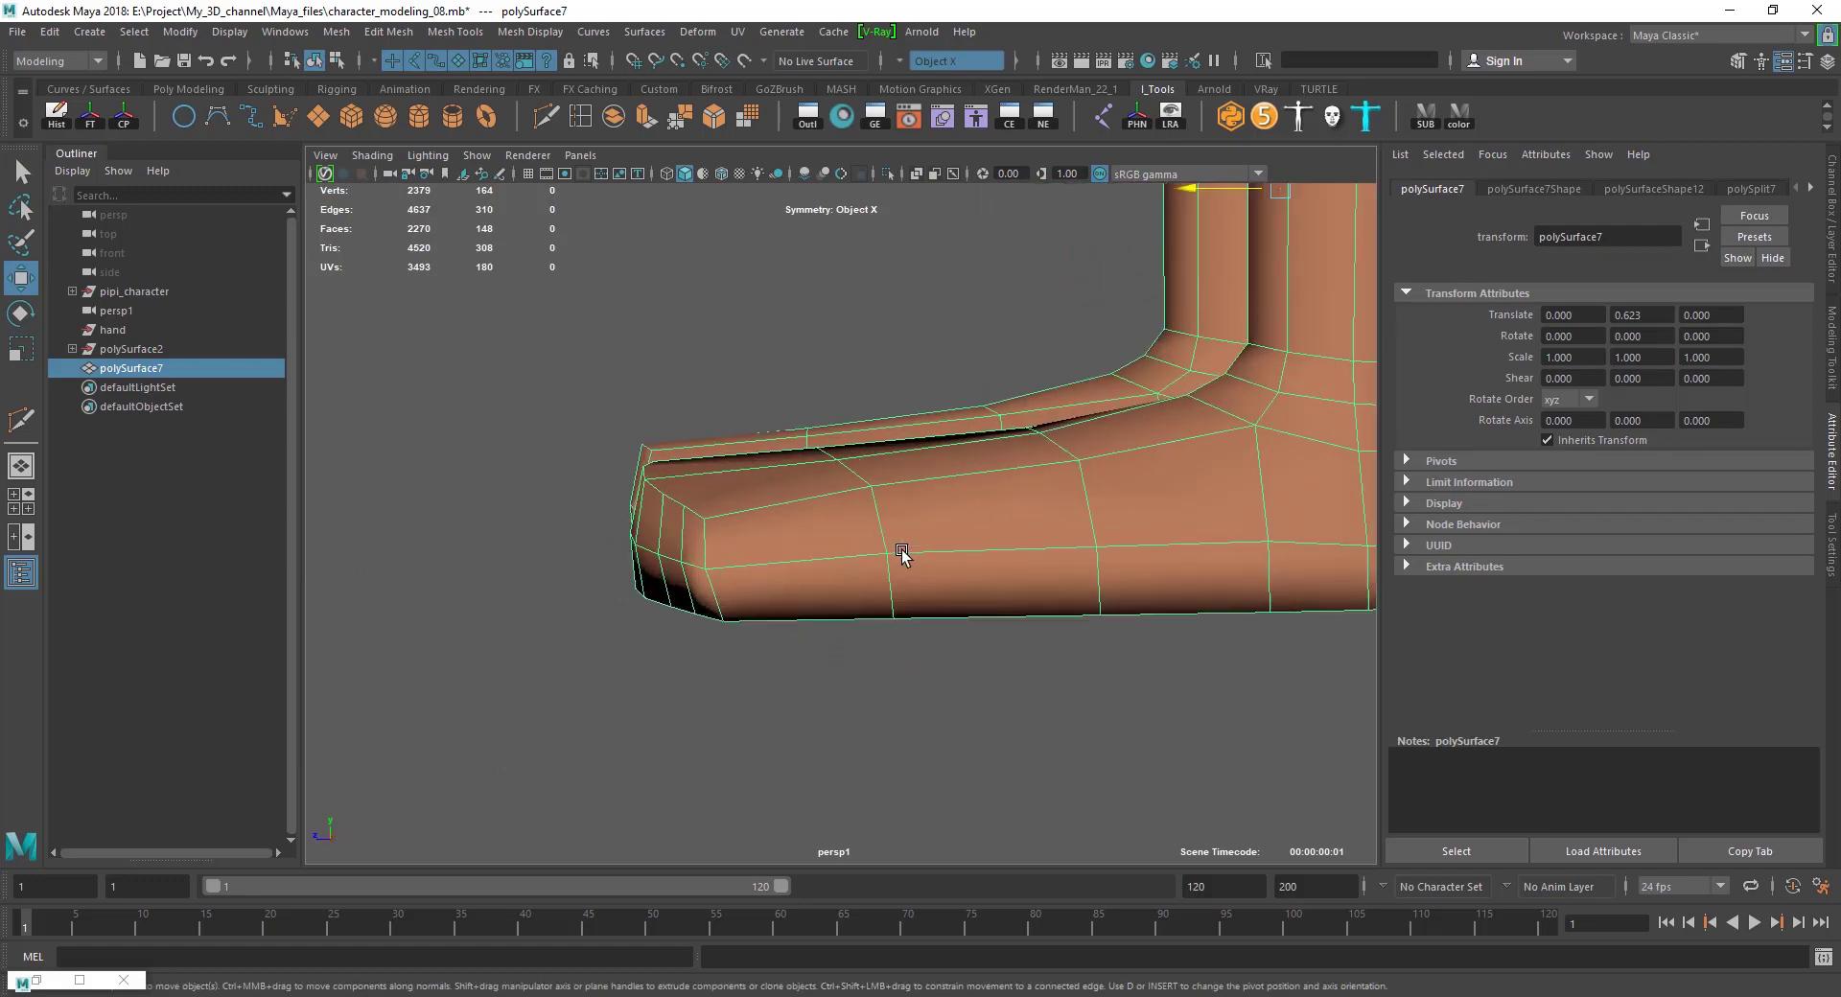
key("F9")
left_click(861, 495)
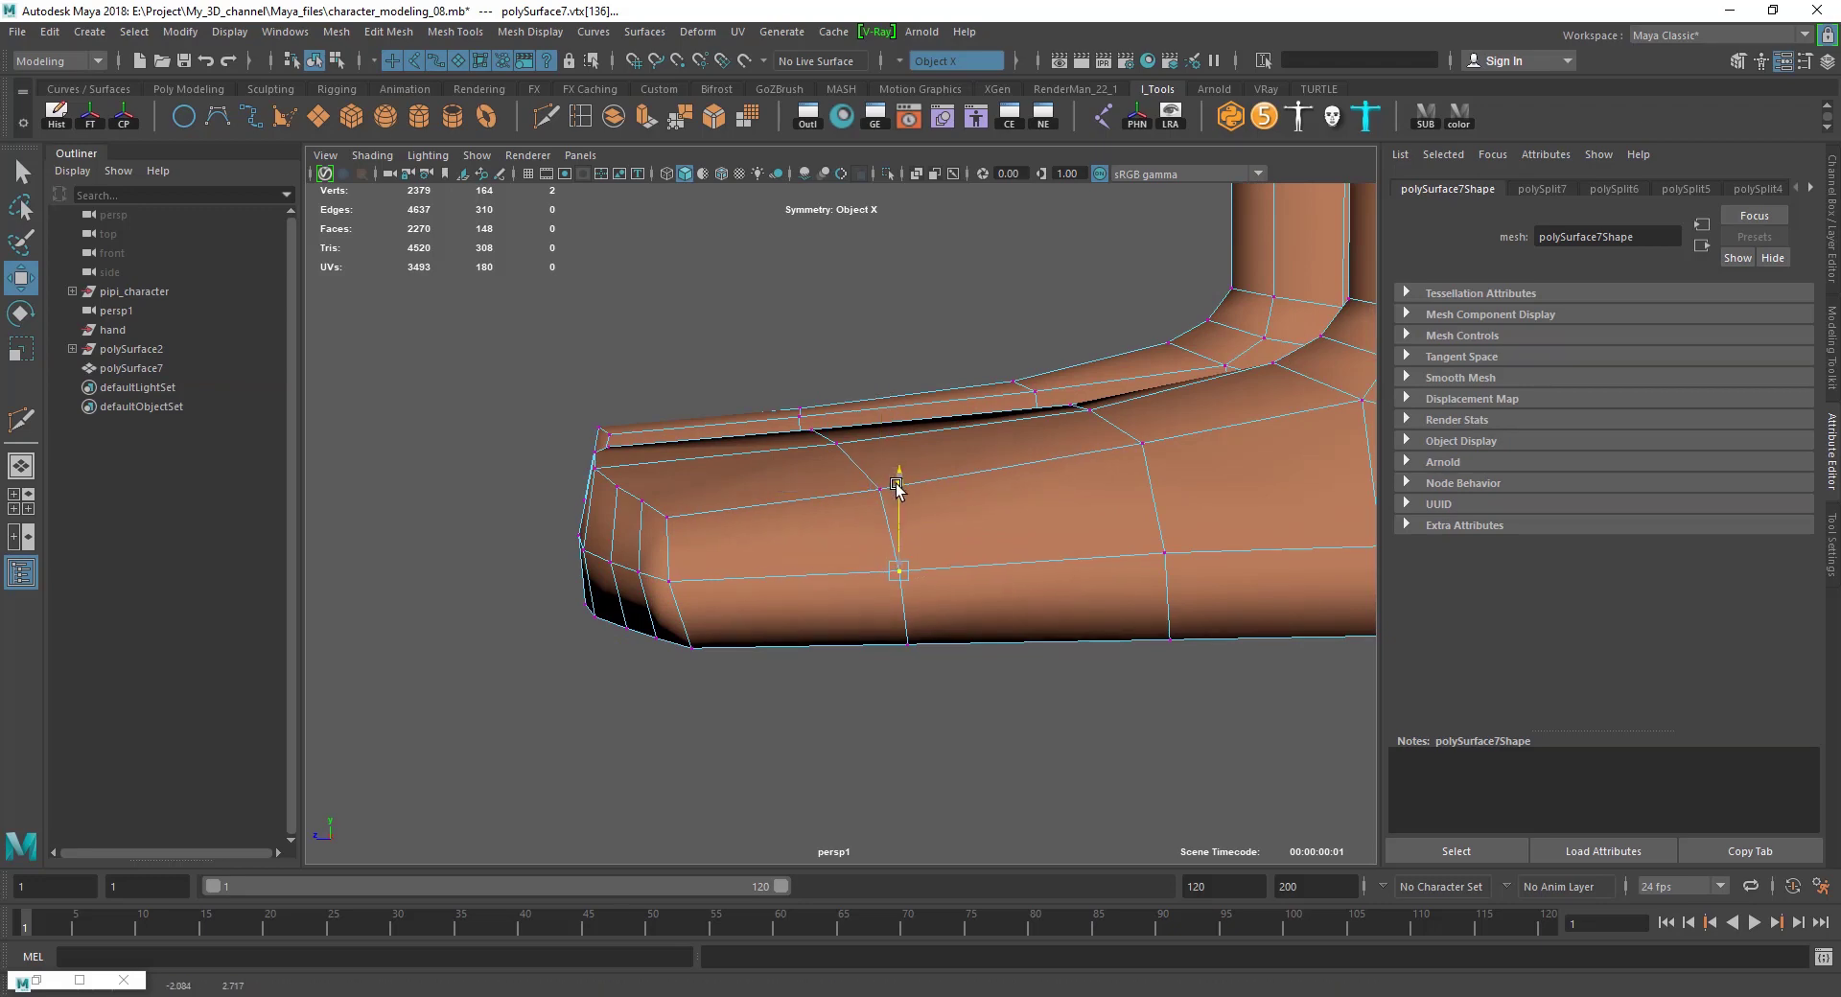
scroll(911, 536, "down", 3)
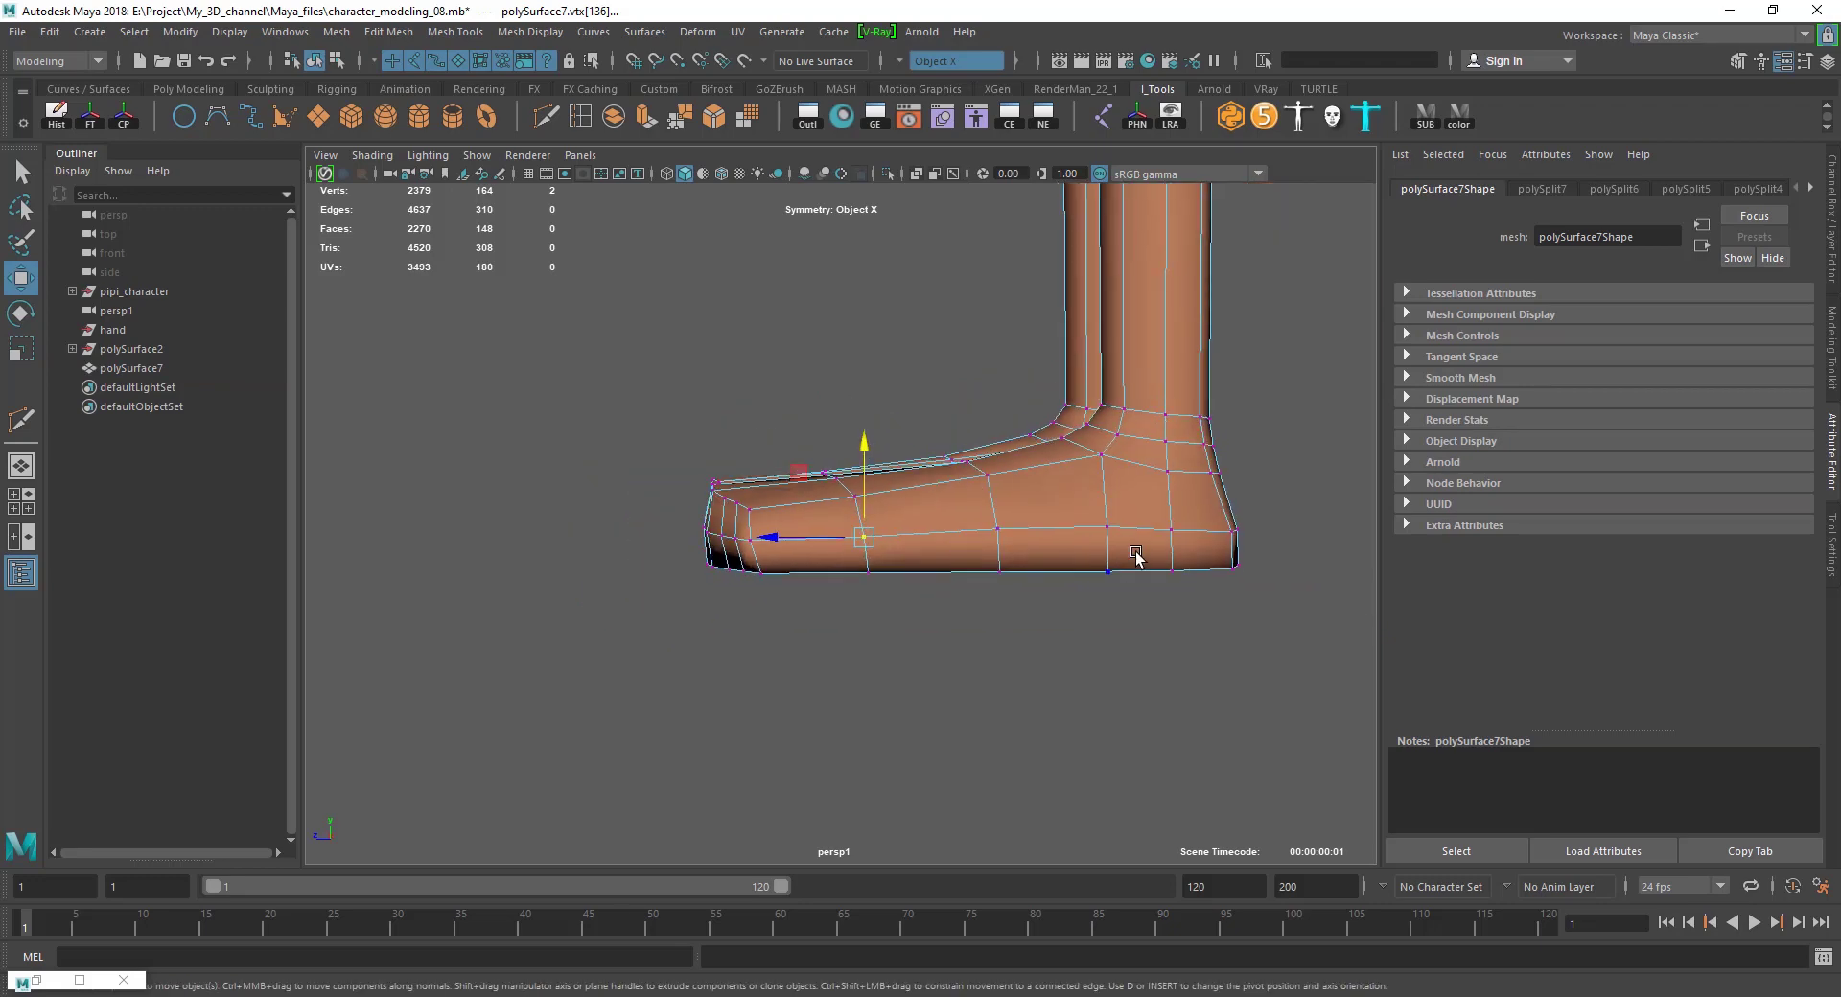
scroll(1135, 555, "up", 1)
Select heel vertices on both feet and prepare to move them into a rounder heel.
middle_click_drag(1135, 554, 962, 547, "alt")
left_click_drag(1008, 554, 981, 547, "alt")
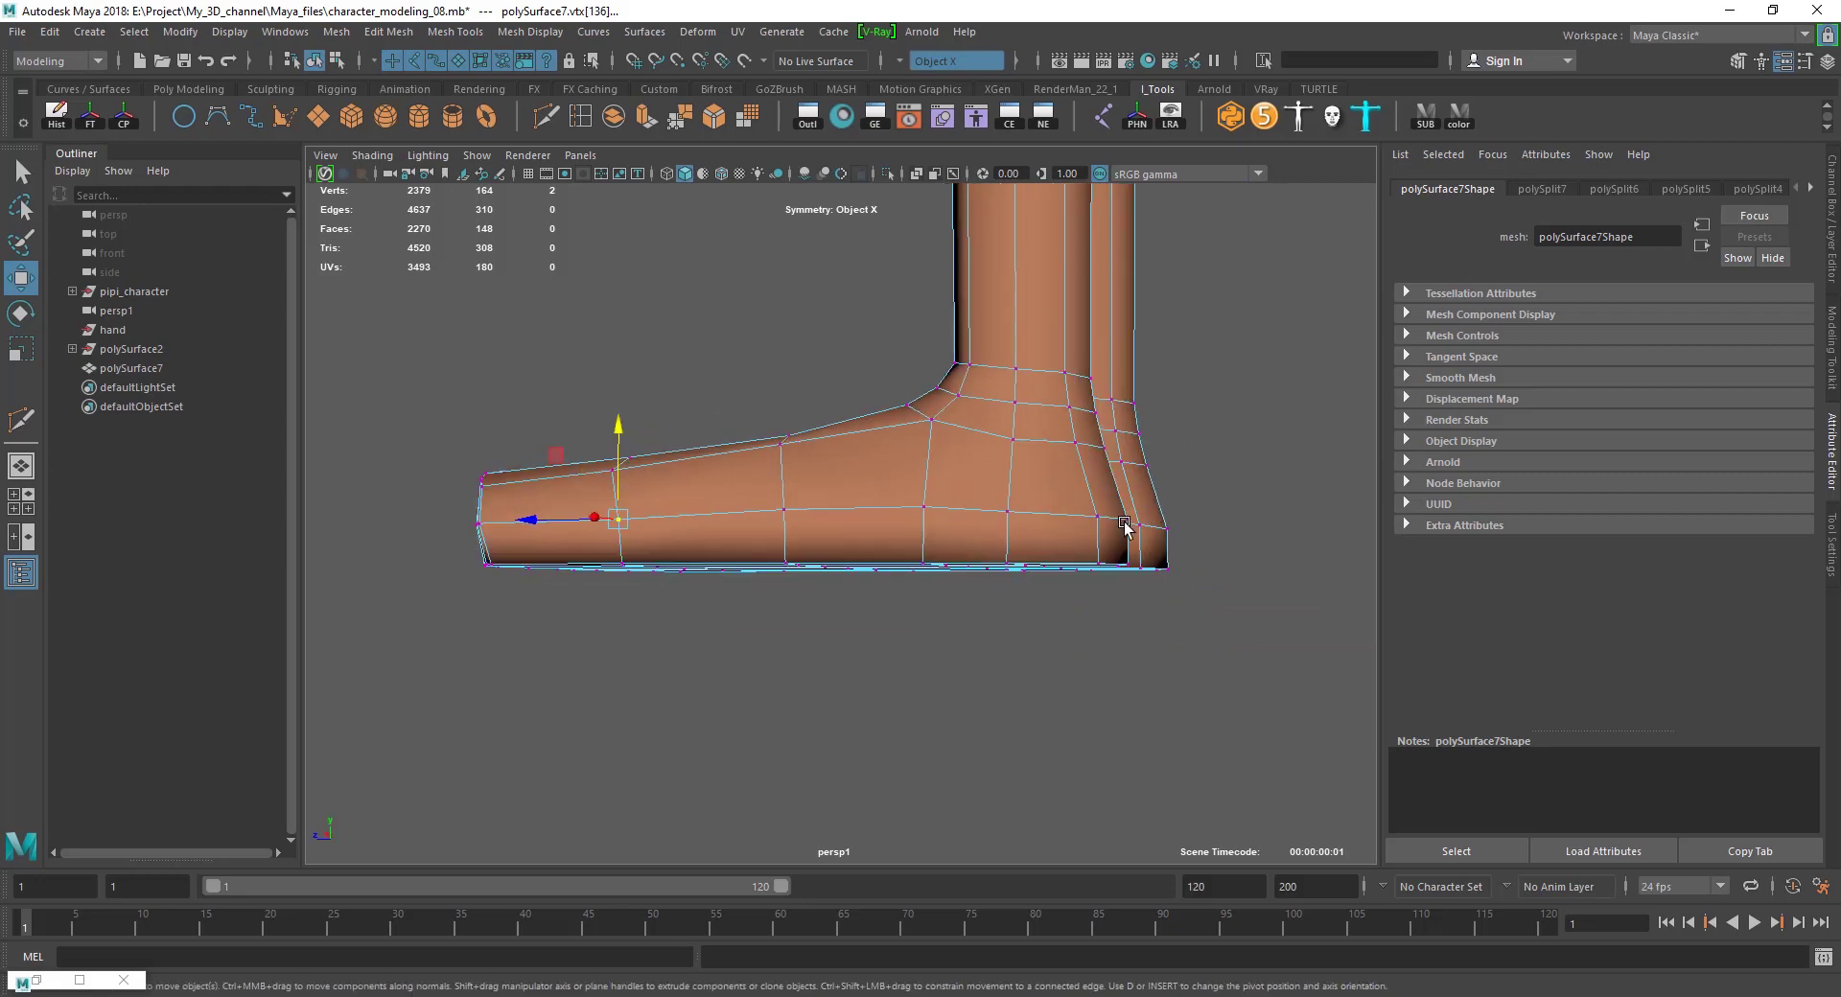
left_click_drag(1124, 527, 959, 537, "alt")
left_click(1107, 532)
key("q")
left_click(837, 533, "shift")
key("w")
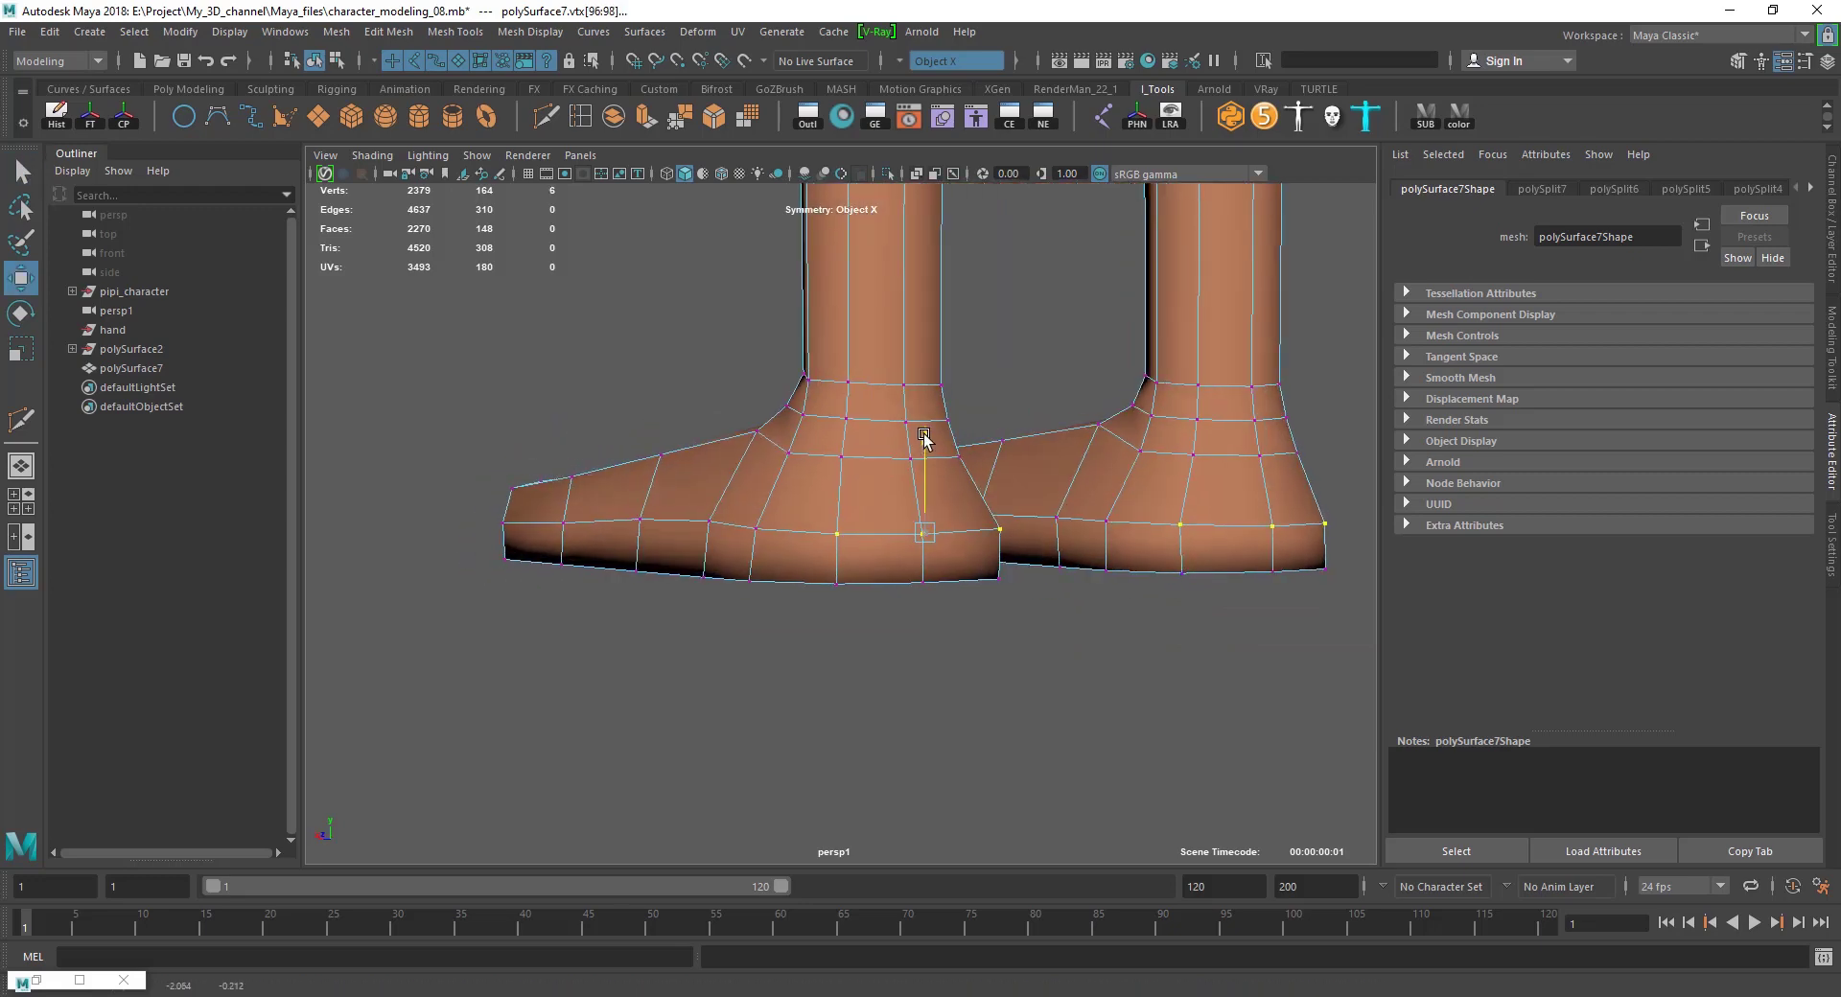
mouse_move(924, 428)
left_mouse_down("alt")
mouse_move(1052, 508)
mouse_move(1087, 448)
left_mouse_up("alt")
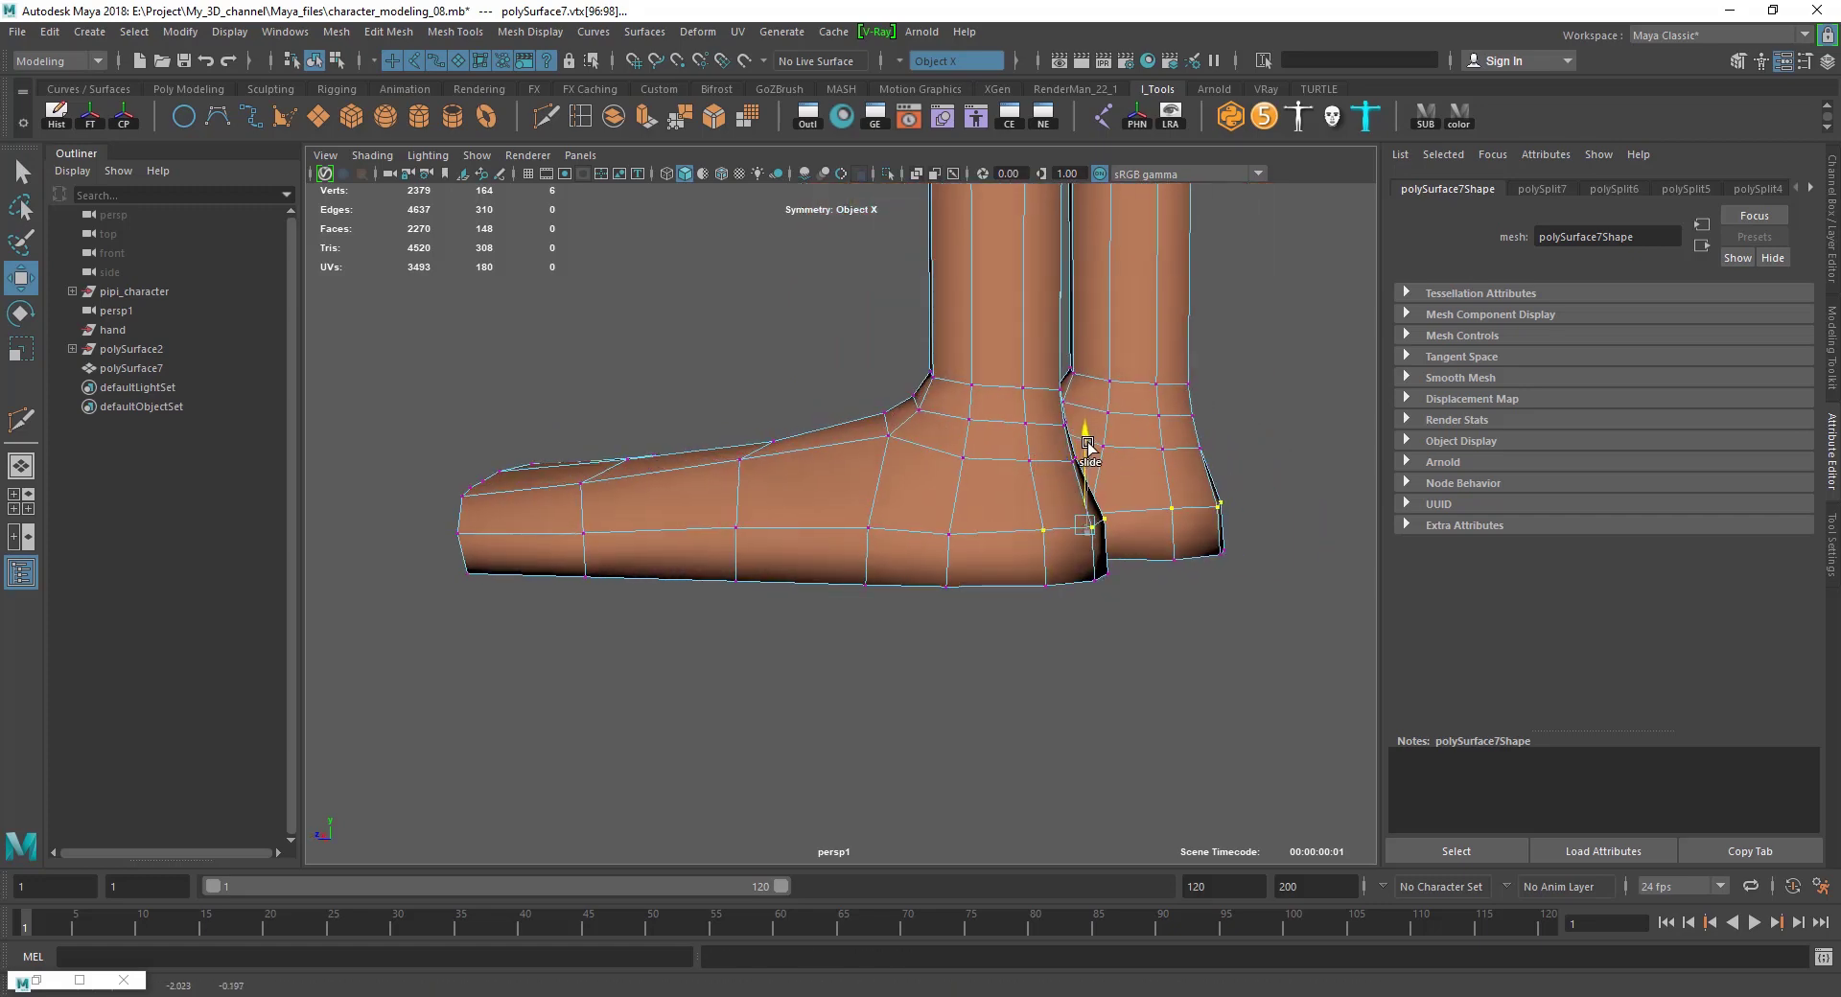
left_click(1039, 660)
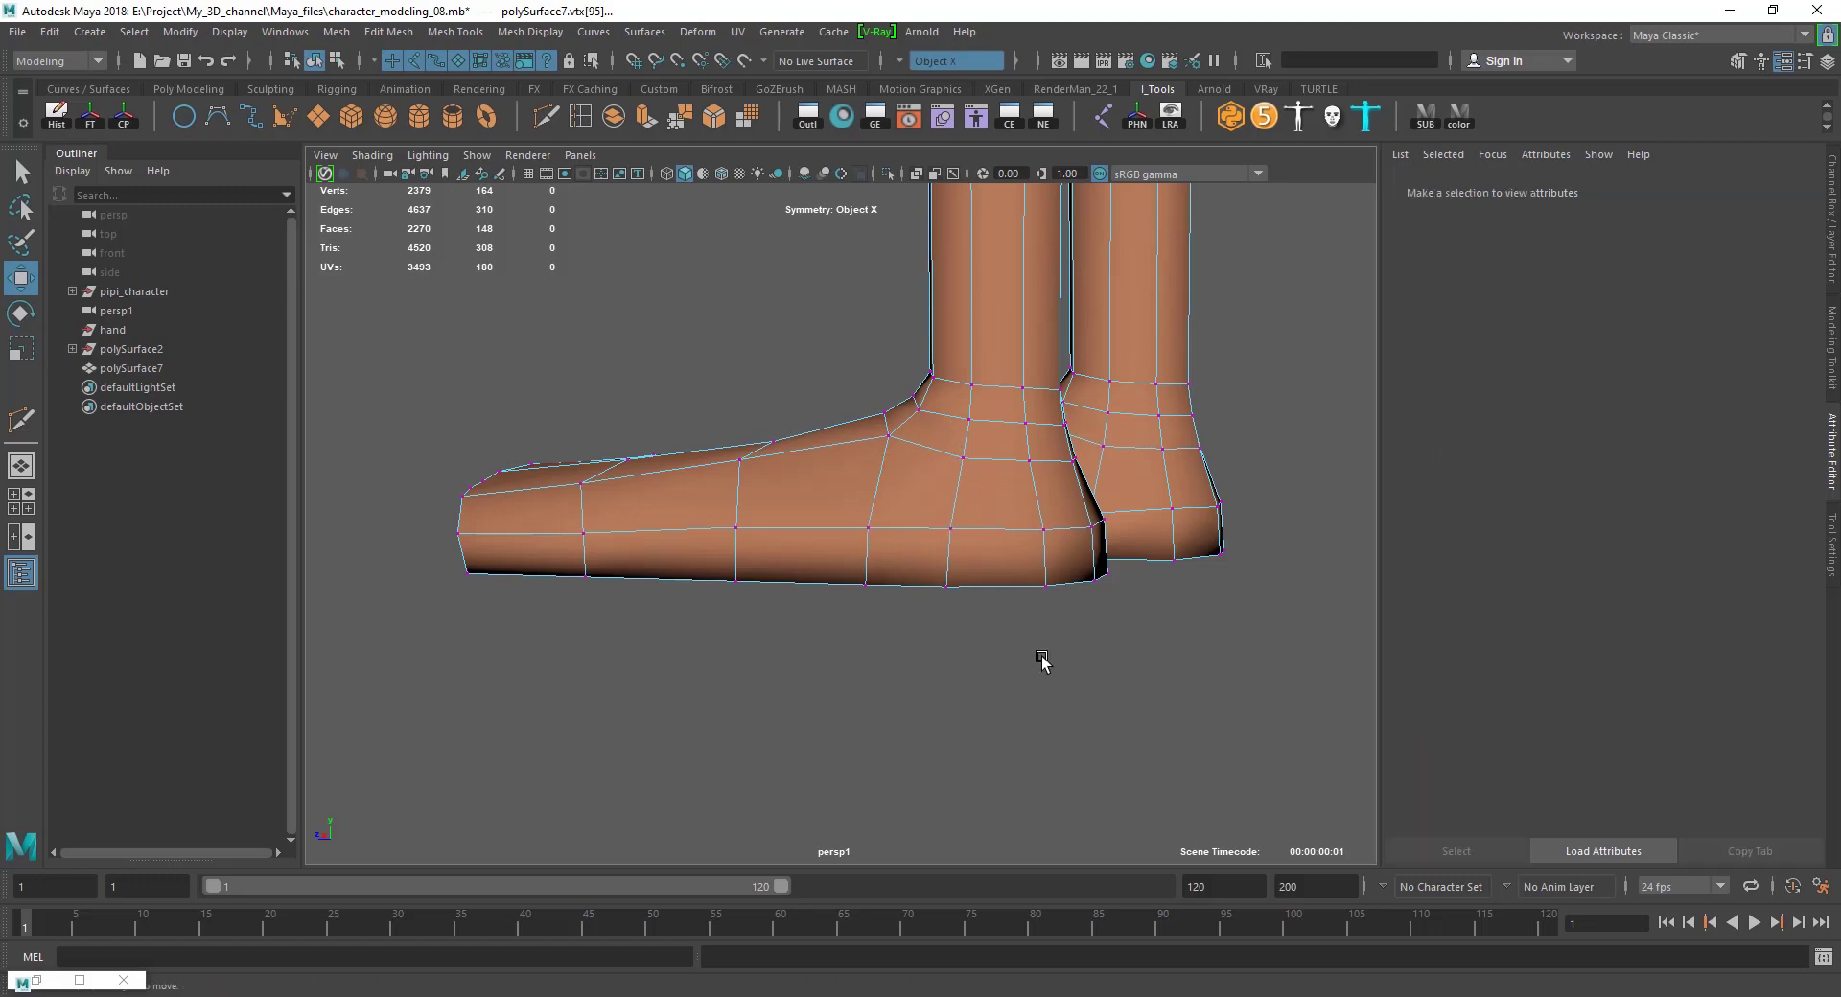
left_click_drag(1039, 661, 863, 657, "alt")
left_click(843, 529)
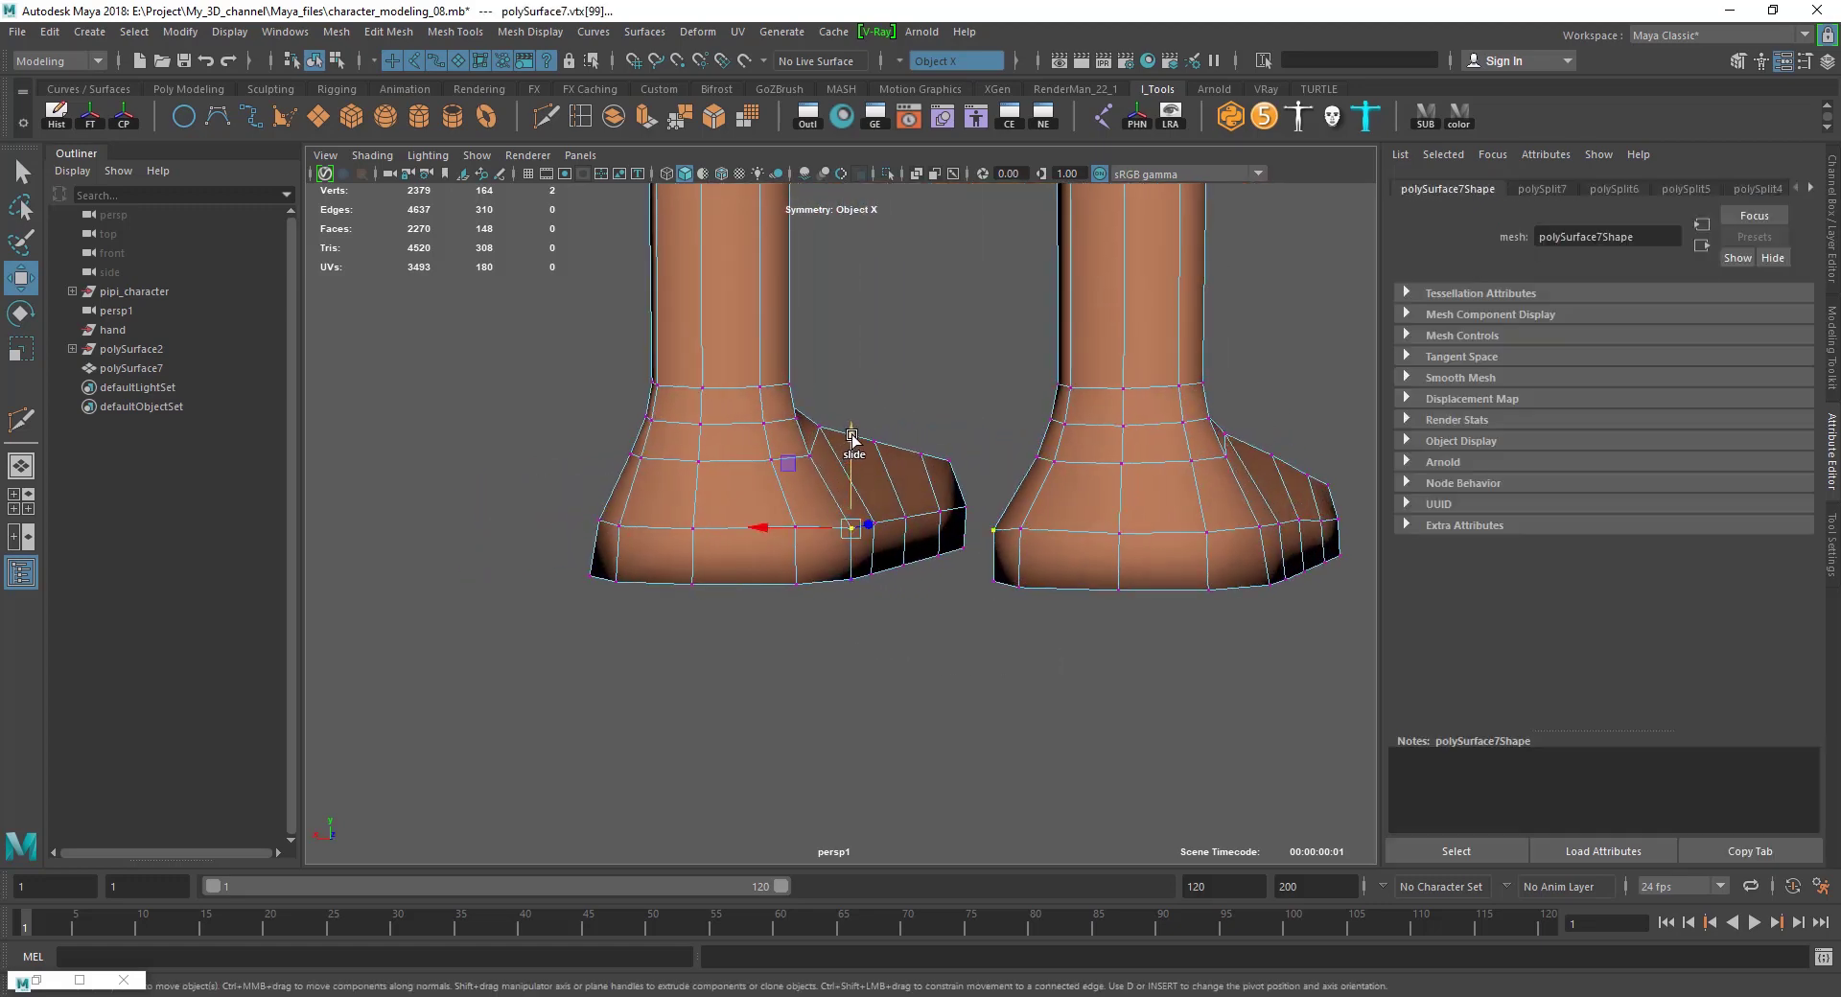
left_click(937, 409)
left_click(853, 525)
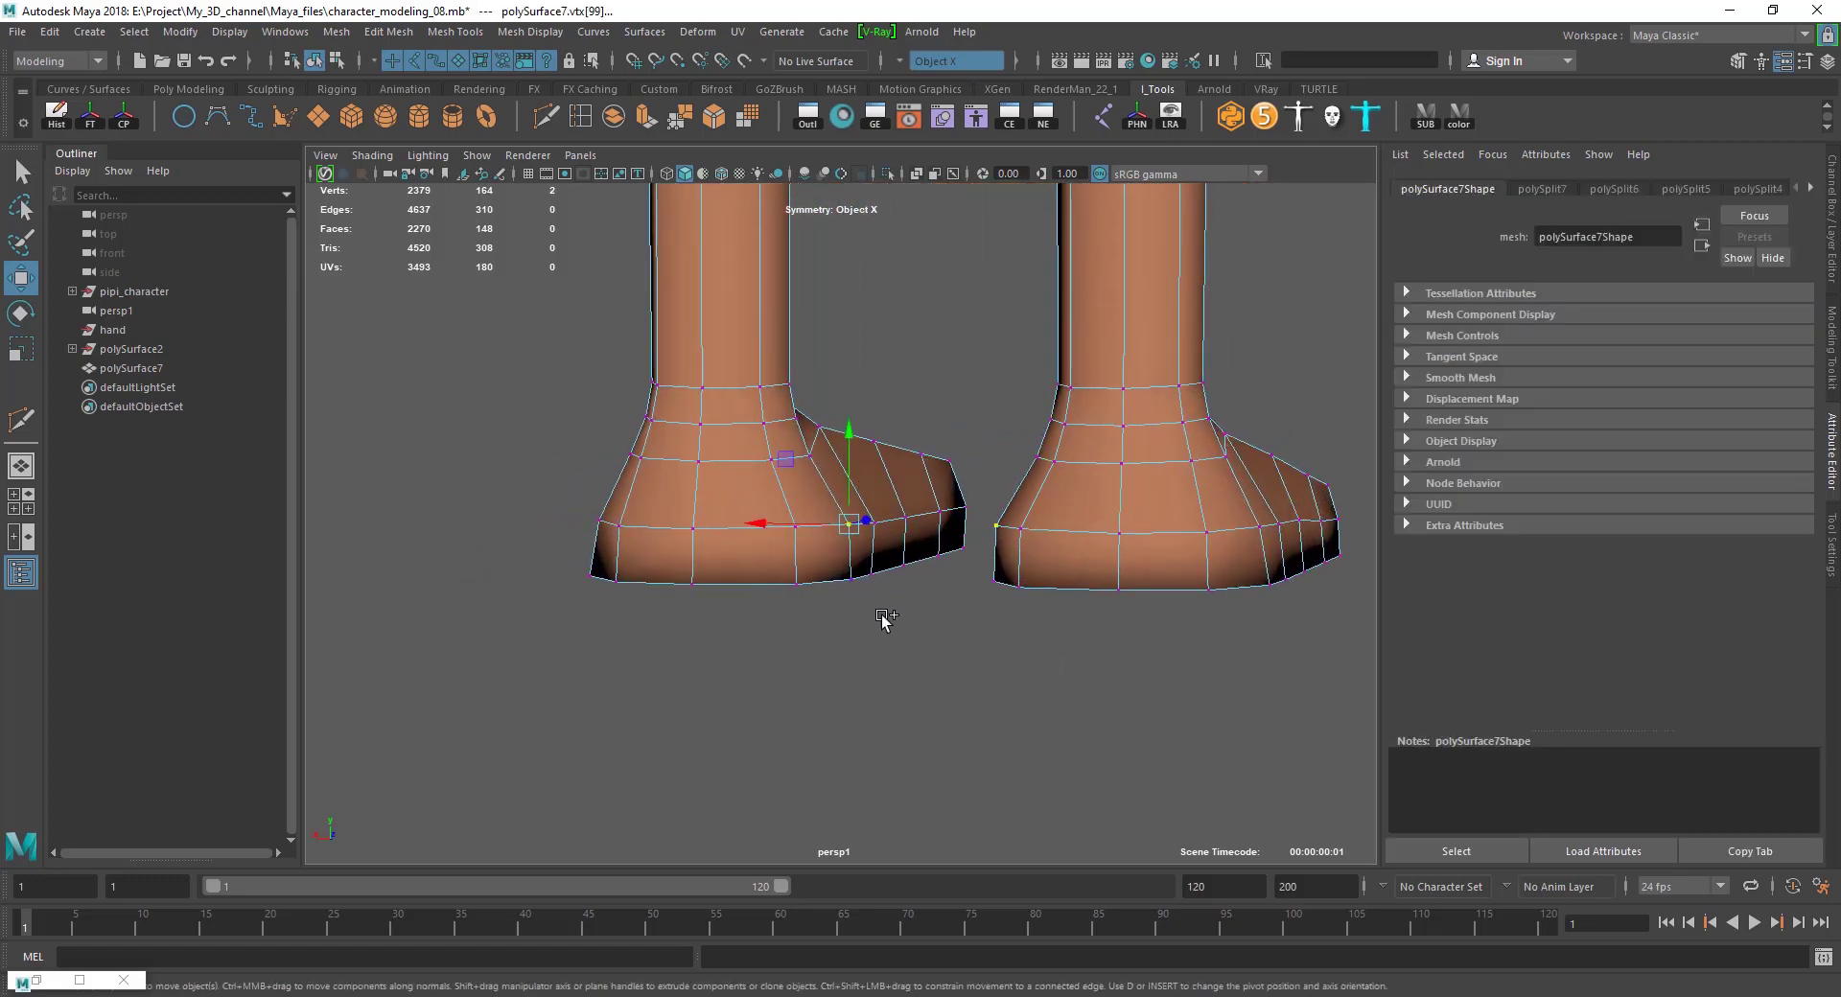
mouse_move(891, 565)
left_mouse_down("alt")
mouse_move(1099, 572)
mouse_move(989, 601)
mouse_move(888, 527)
mouse_move(969, 613)
mouse_move(739, 615)
mouse_move(1134, 604)
left_mouse_up("alt")
scroll(1080, 476, "down", 3)
left_click(912, 573)
left_click(860, 500)
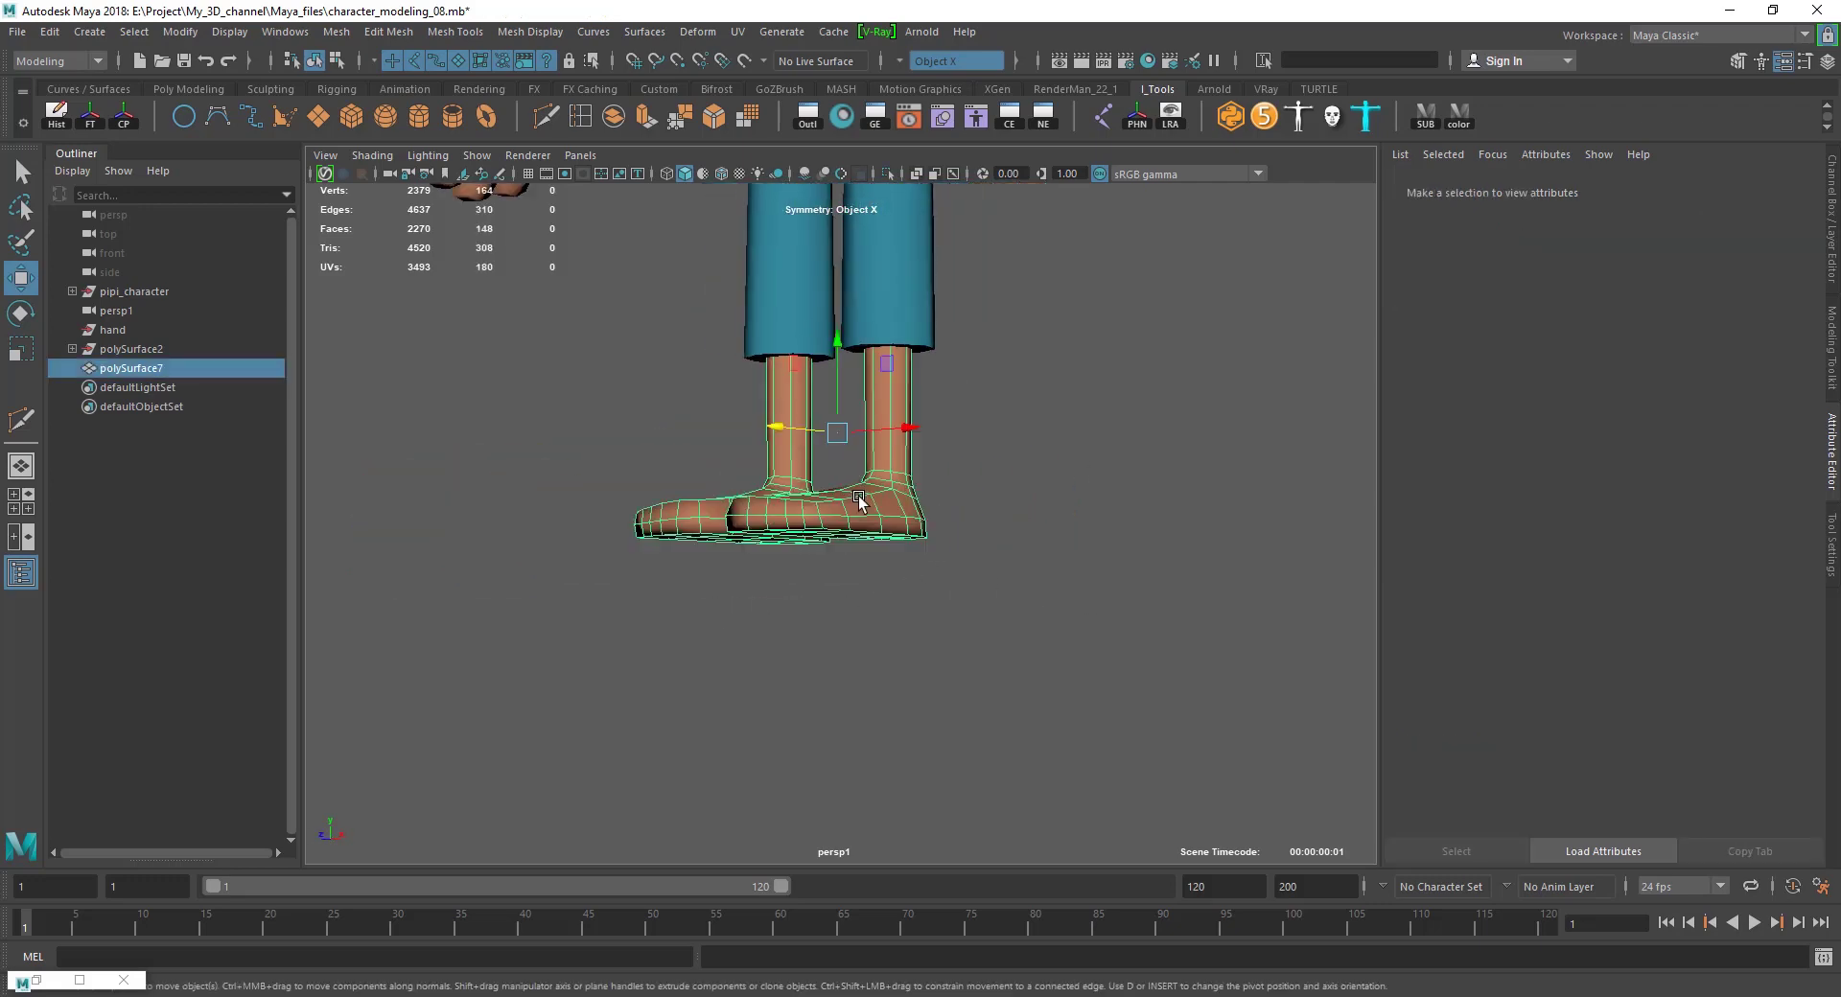
scroll(859, 499, "up", 3)
left_click_drag(897, 614, 902, 630, "alt")
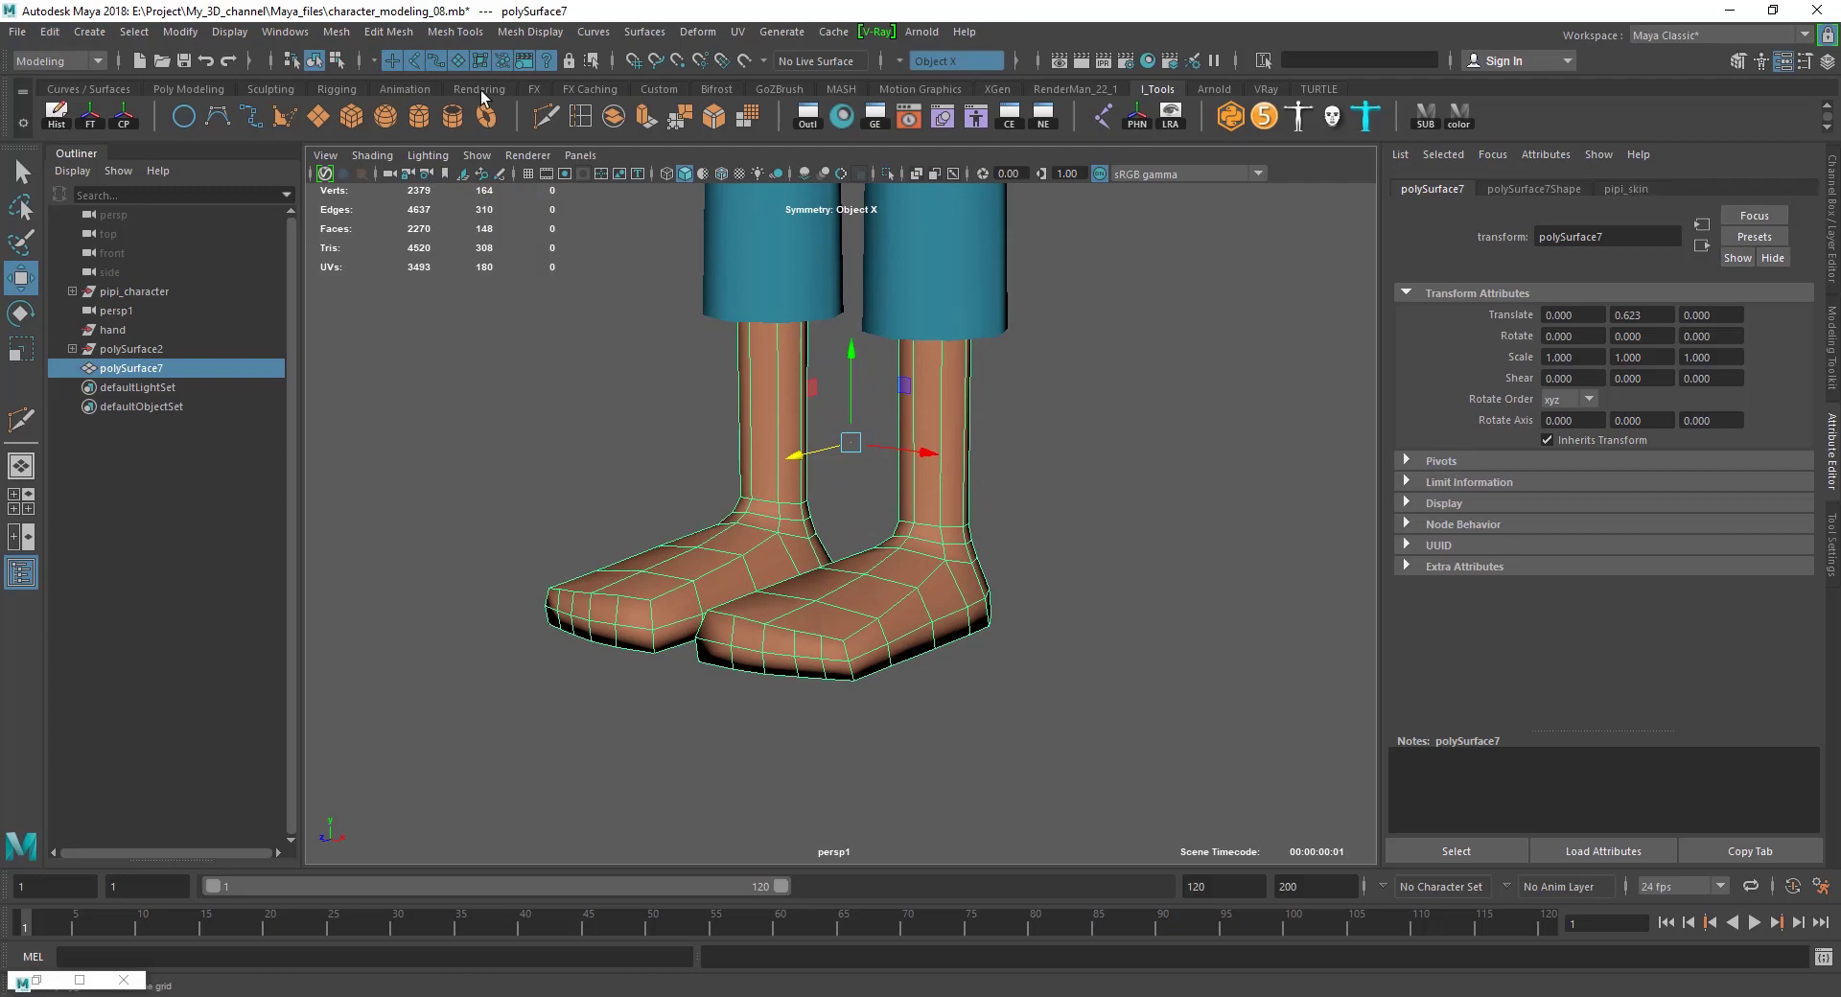
Apply Mesh Display > Soften Edge to the feet and inspect the smooth shading.
left_click(530, 36)
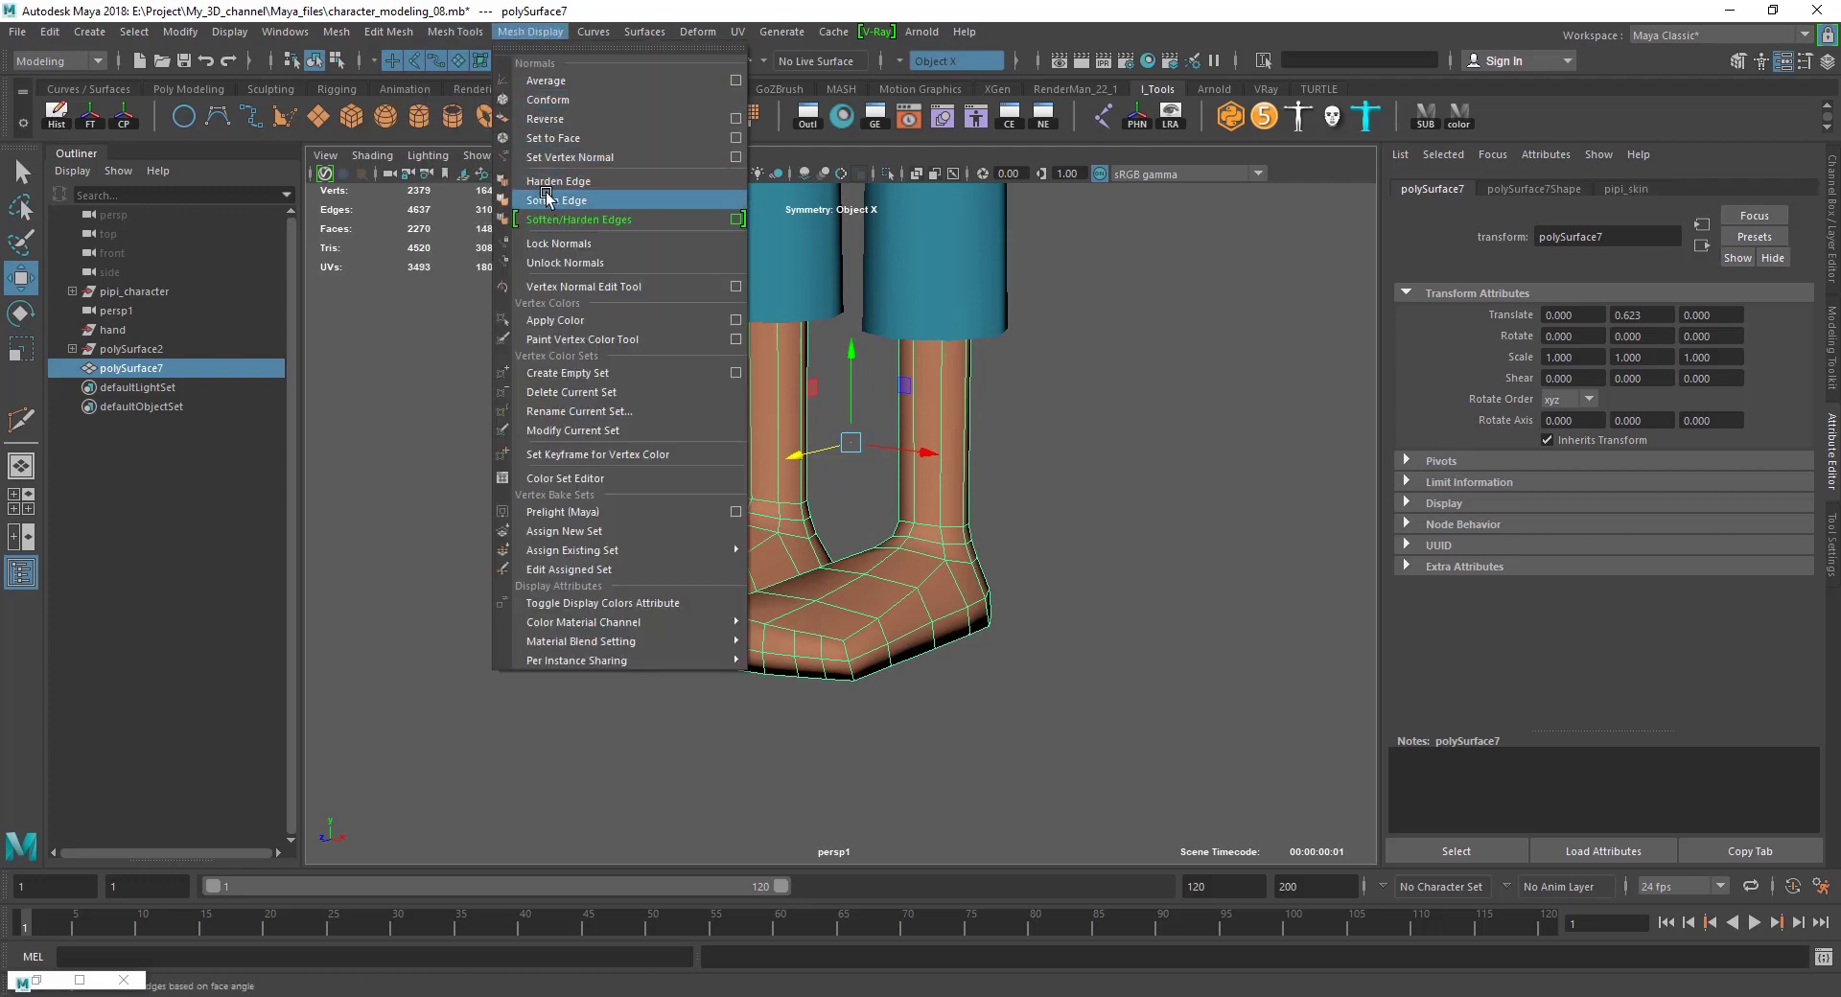
left_click(548, 200)
left_click(682, 452)
left_click_drag(997, 677, 840, 594, "alt")
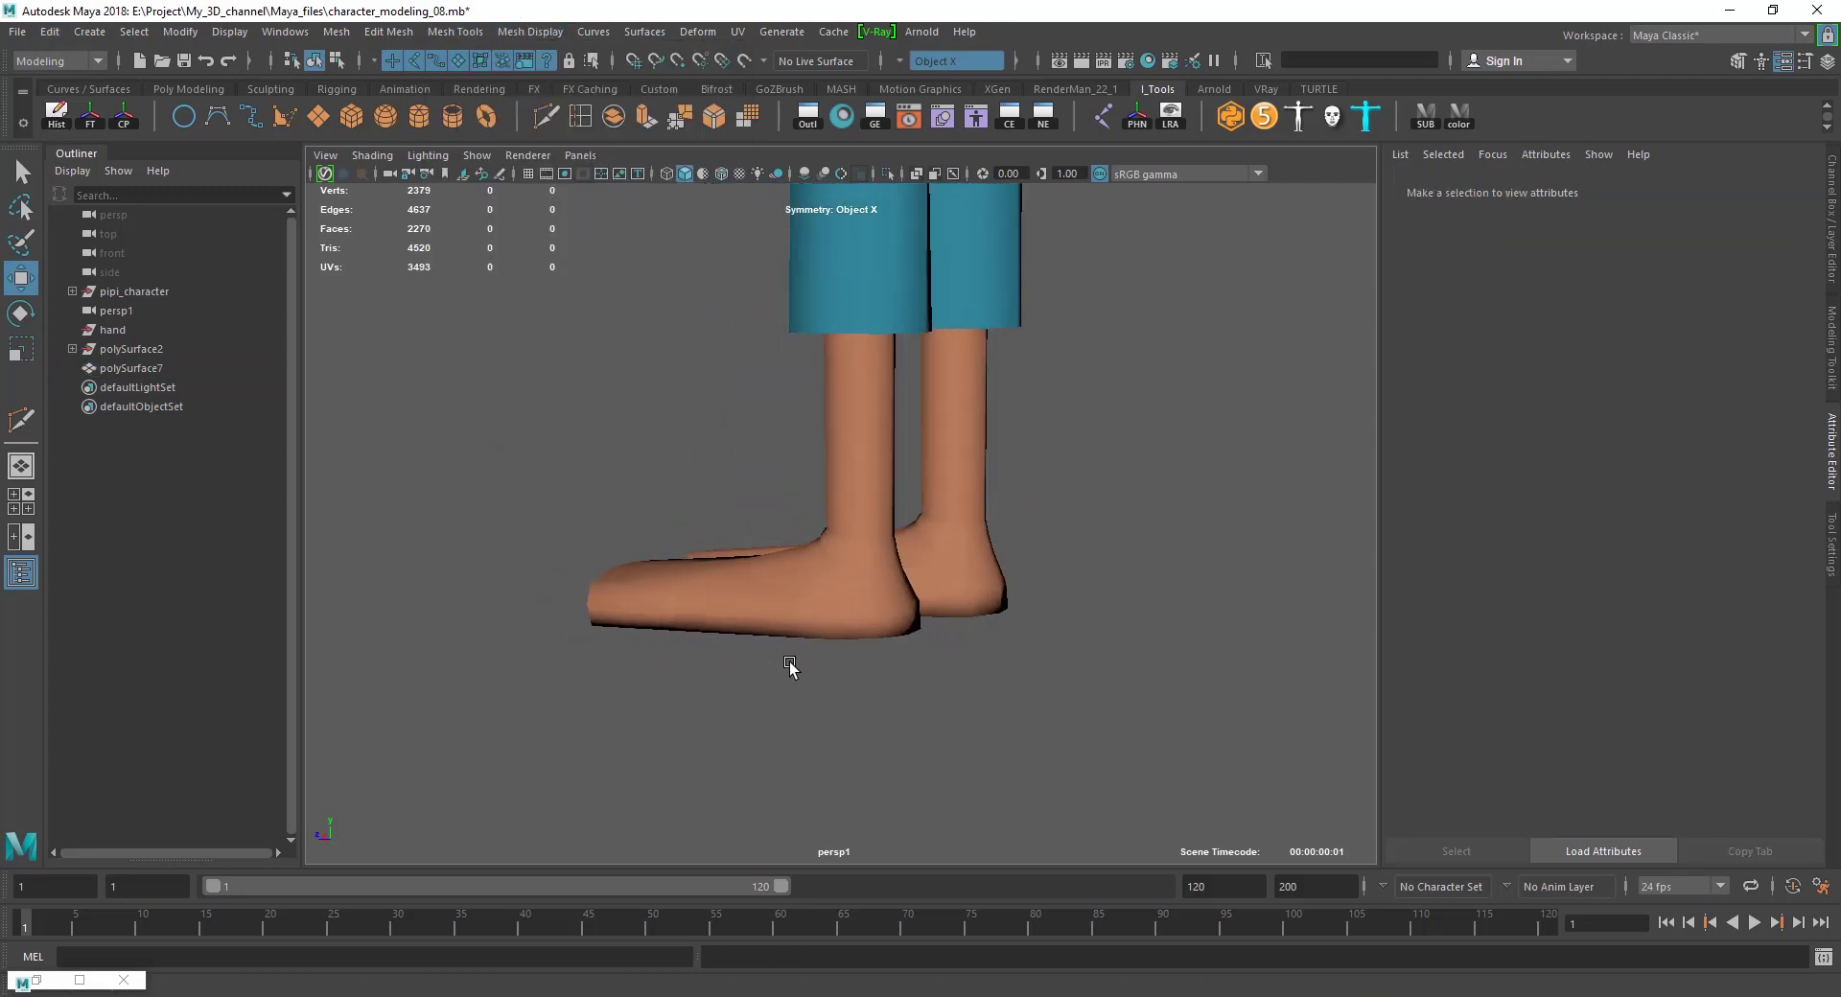
left_click(840, 597)
scroll(861, 612, "up", 2)
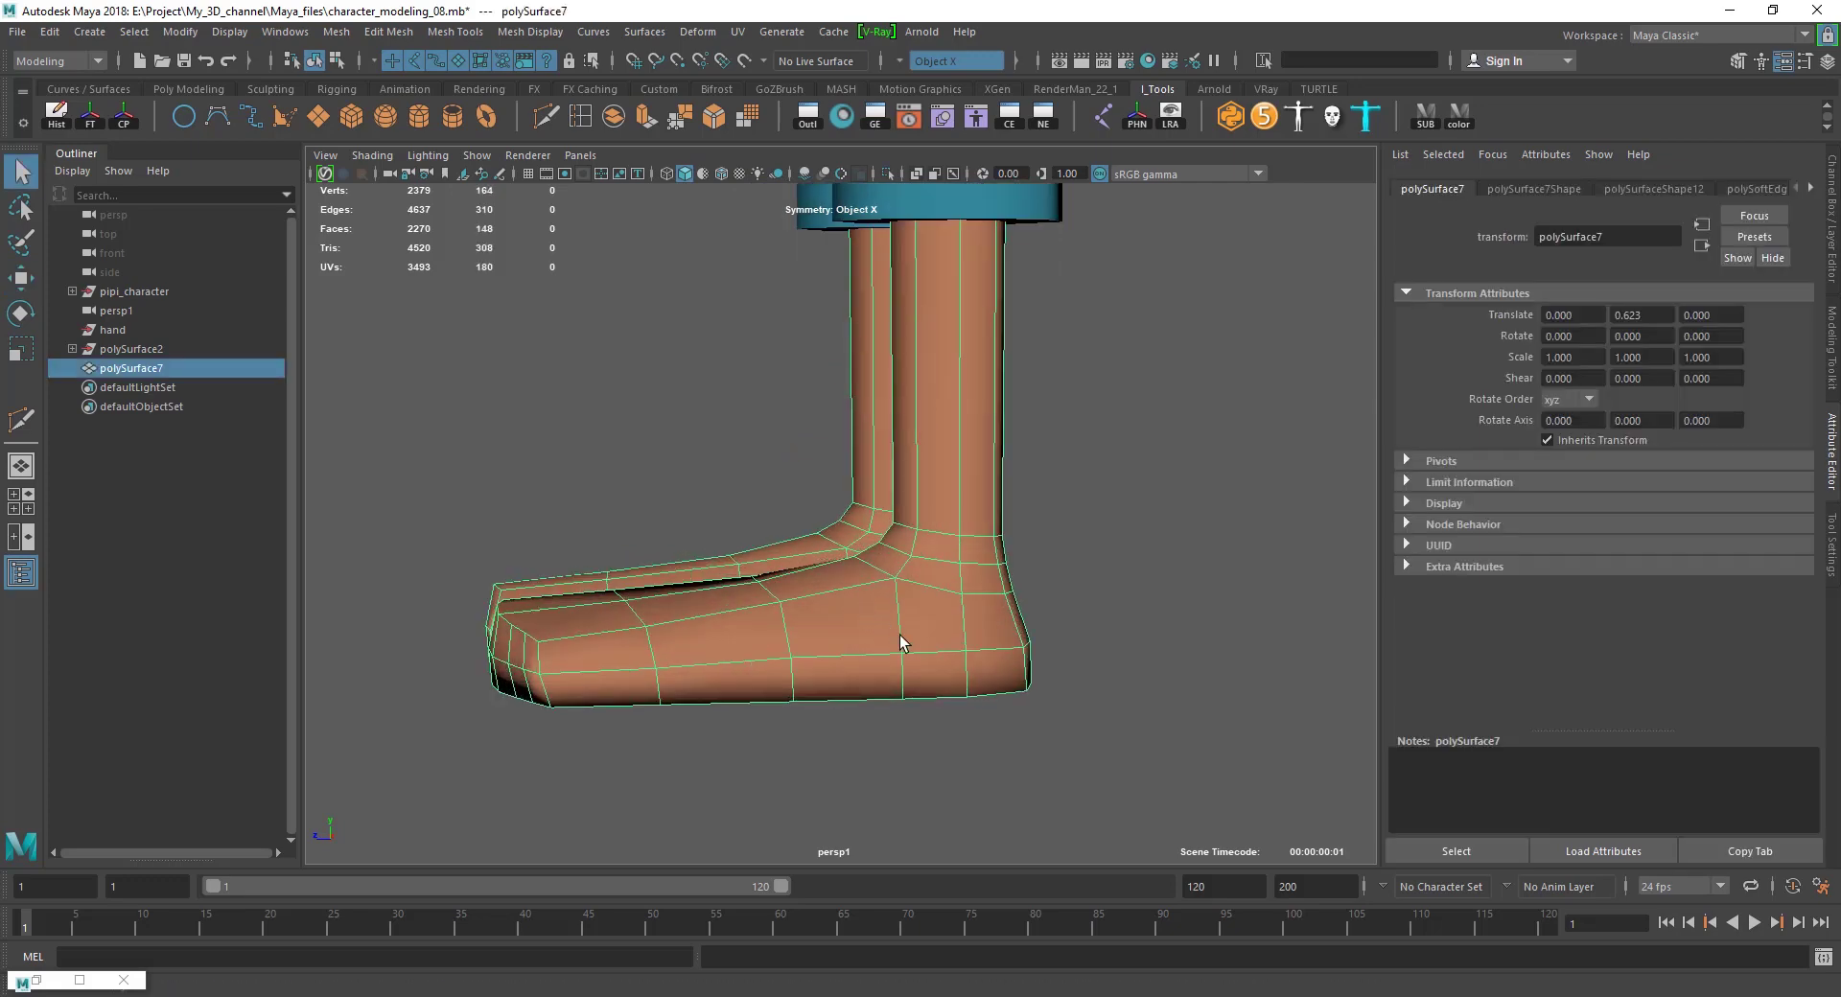
left_click_drag(898, 670, 978, 668, "alt")
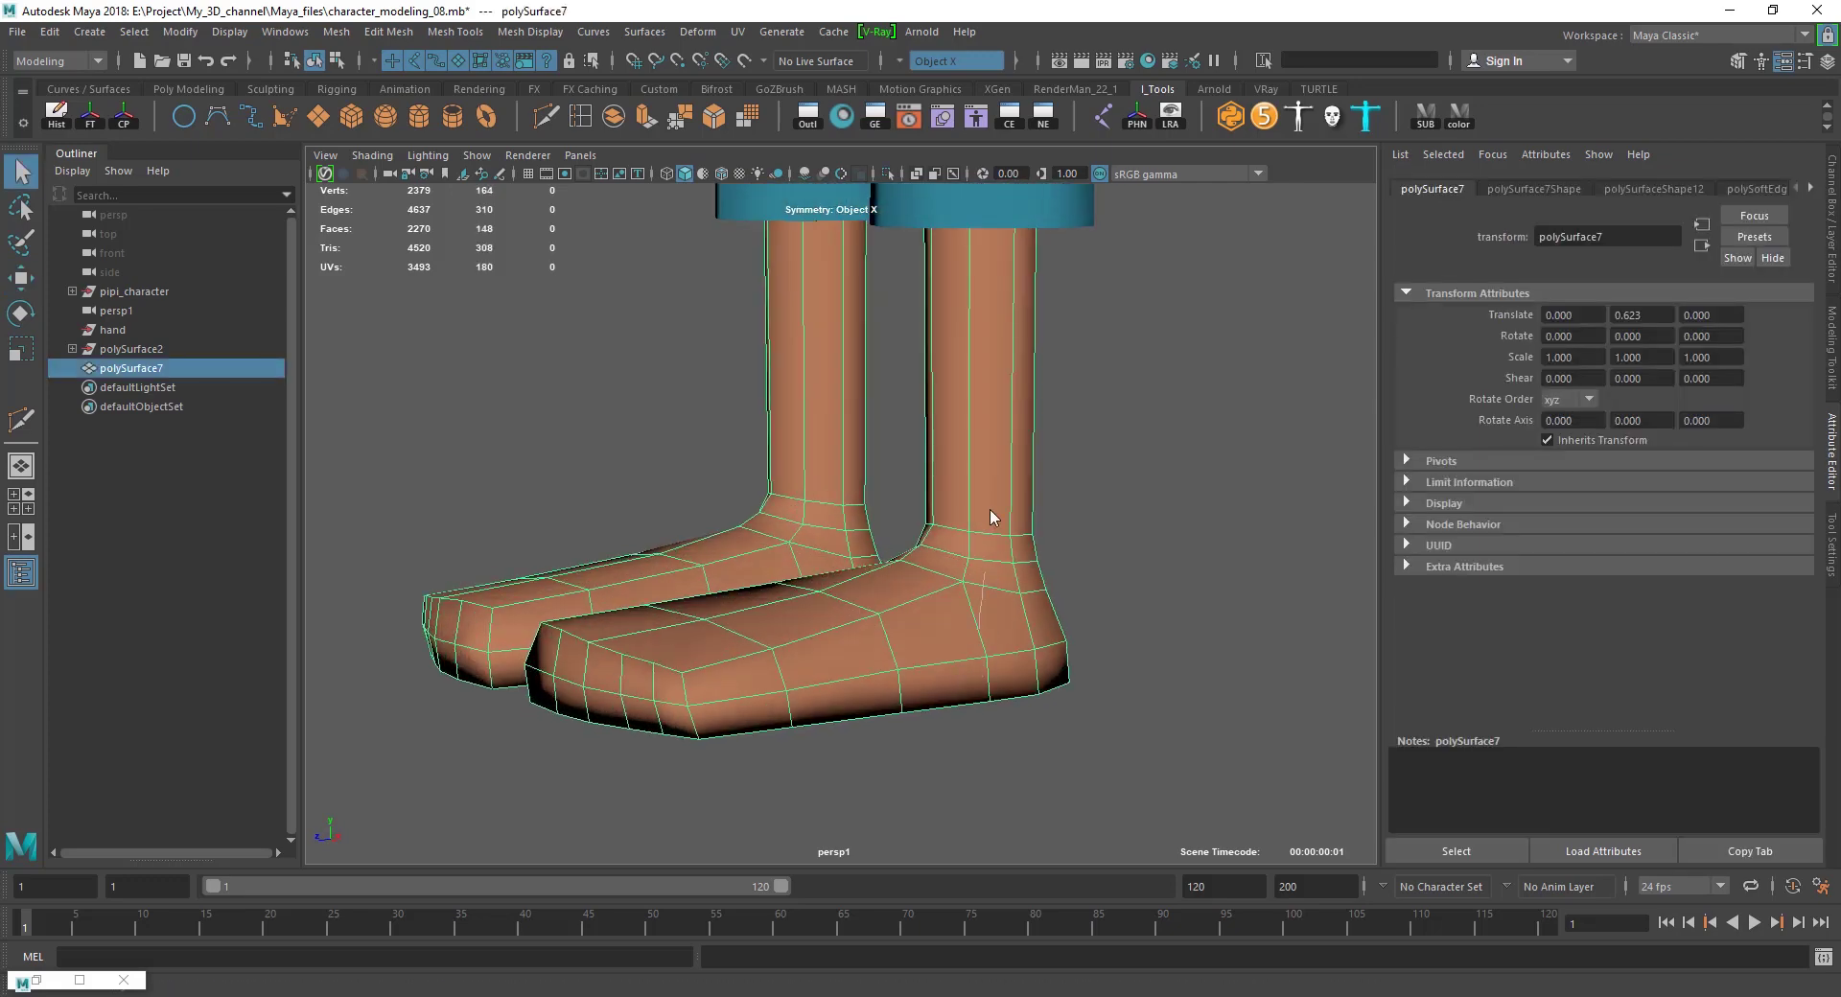
Select an ankle edge pair and move it up to blend the foot into the leg.
key("F10")
left_click(997, 590)
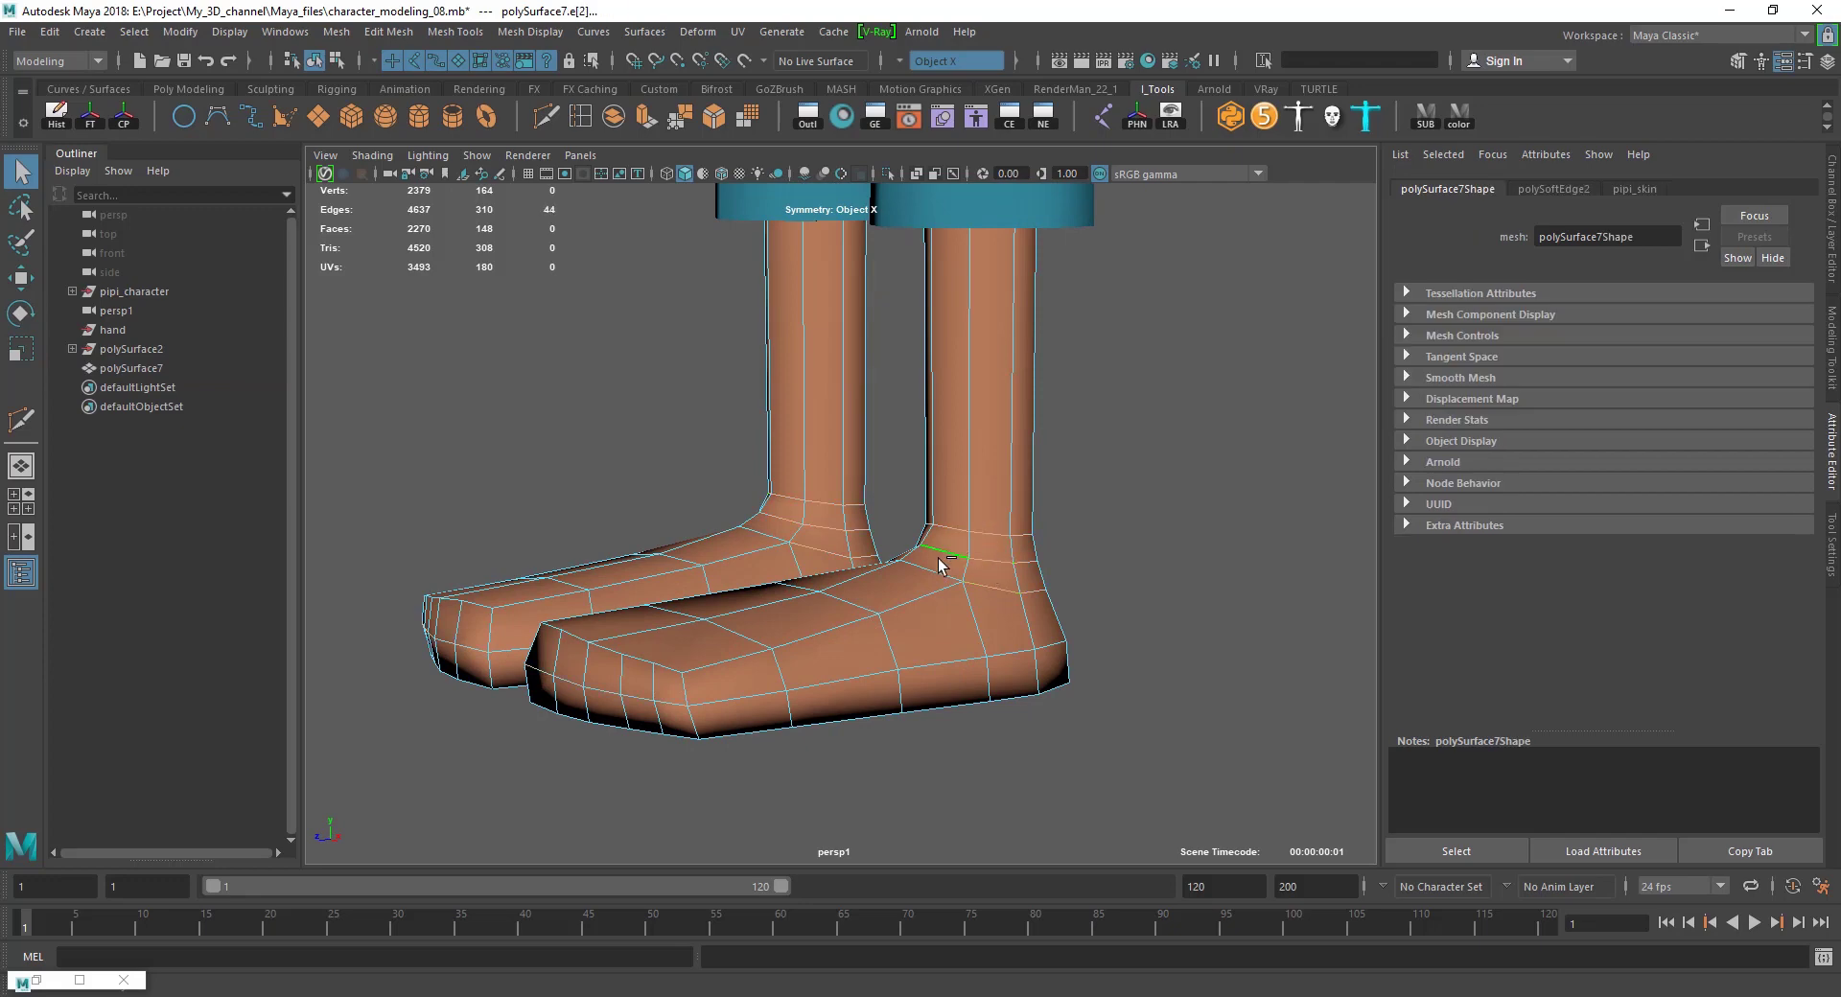
key("w")
mouse_move(982, 574)
left_mouse_down("alt")
mouse_move(964, 641)
mouse_move(687, 640)
mouse_move(975, 636)
left_mouse_up("alt")
scroll(958, 614, "up", 4)
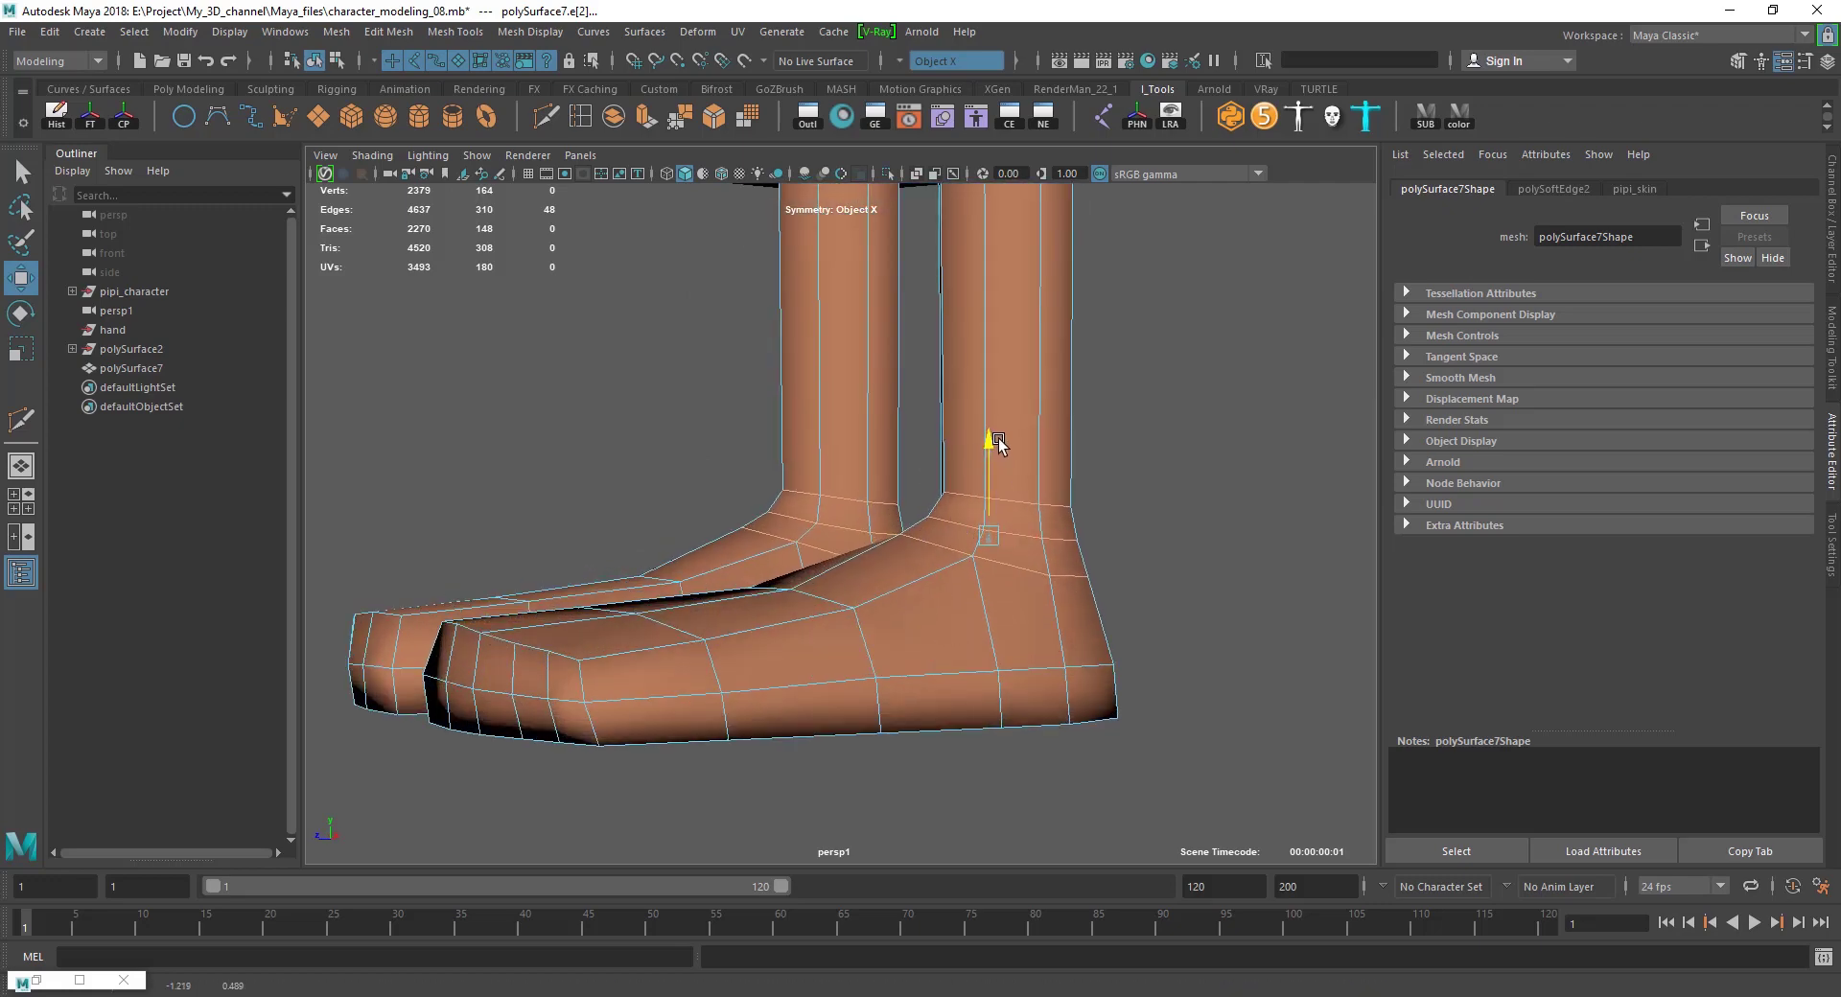
mouse_move(890, 641)
left_mouse_down("alt")
mouse_move(878, 683)
mouse_move(748, 624)
left_mouse_up("alt")
Move the vertex on top of the foot, then clear the selection to preview both feet.
key("q")
left_click(786, 623)
key("w")
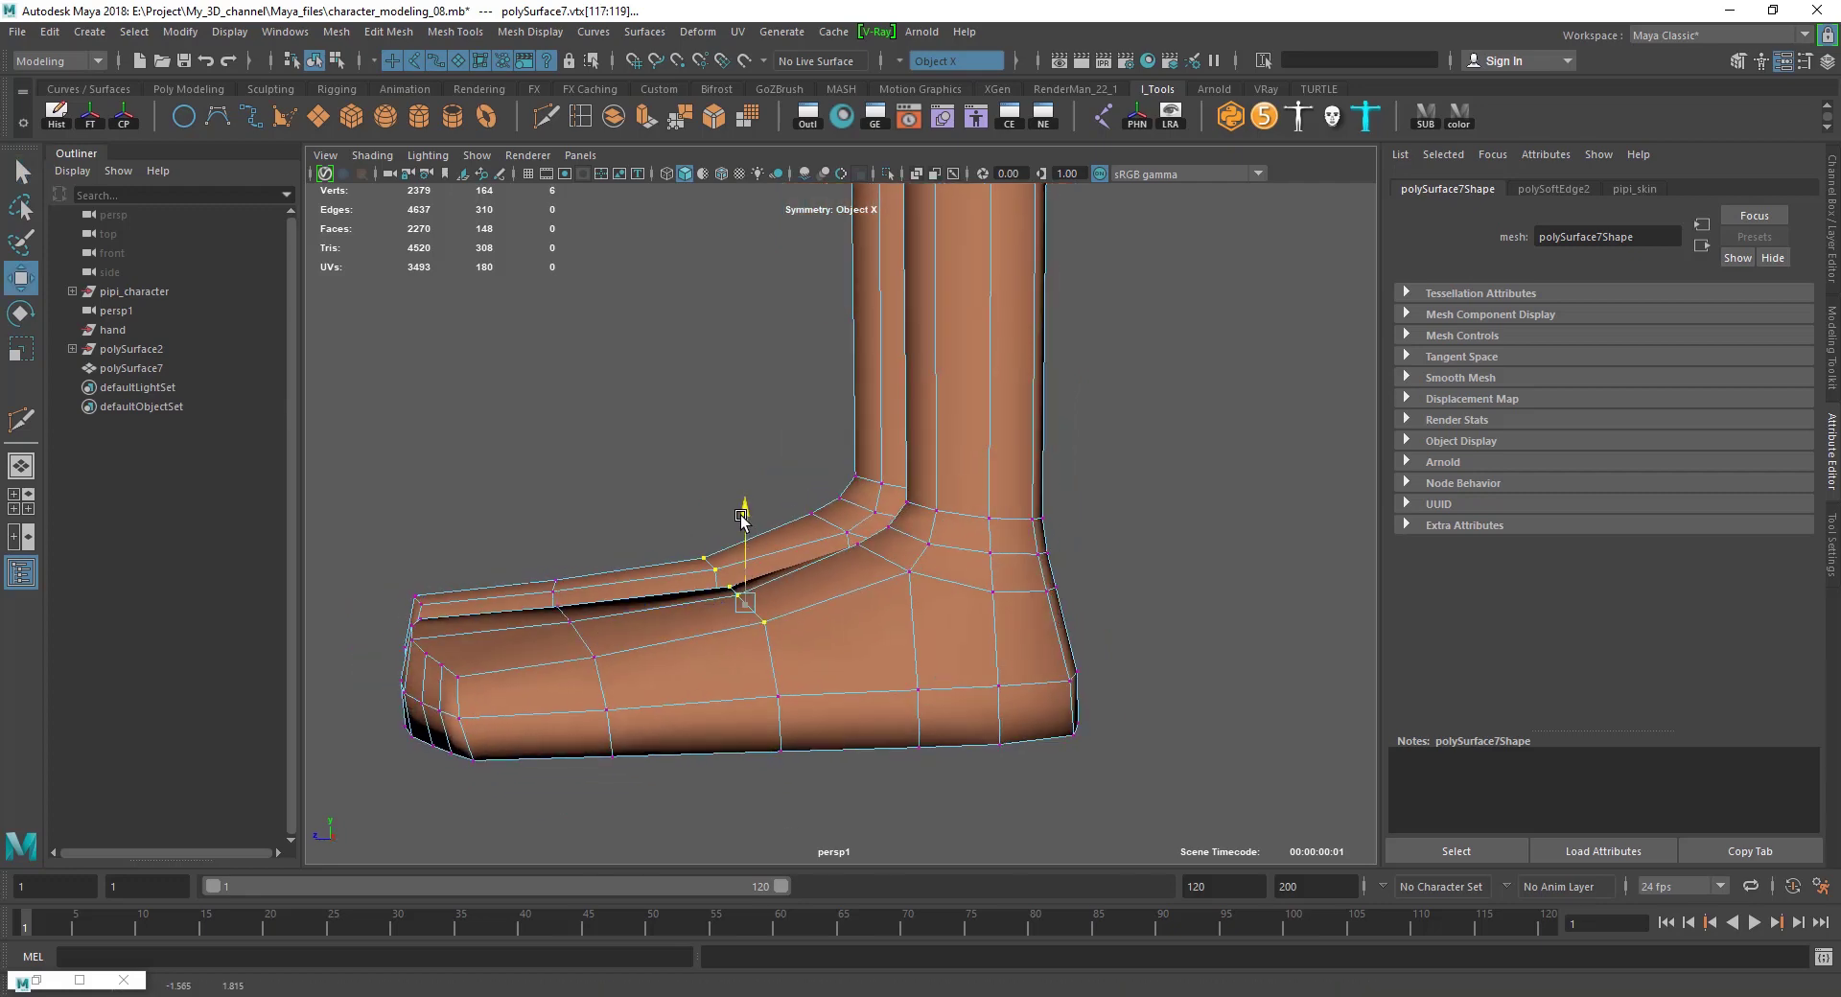
scroll(745, 628, "down", 2)
left_click(955, 520)
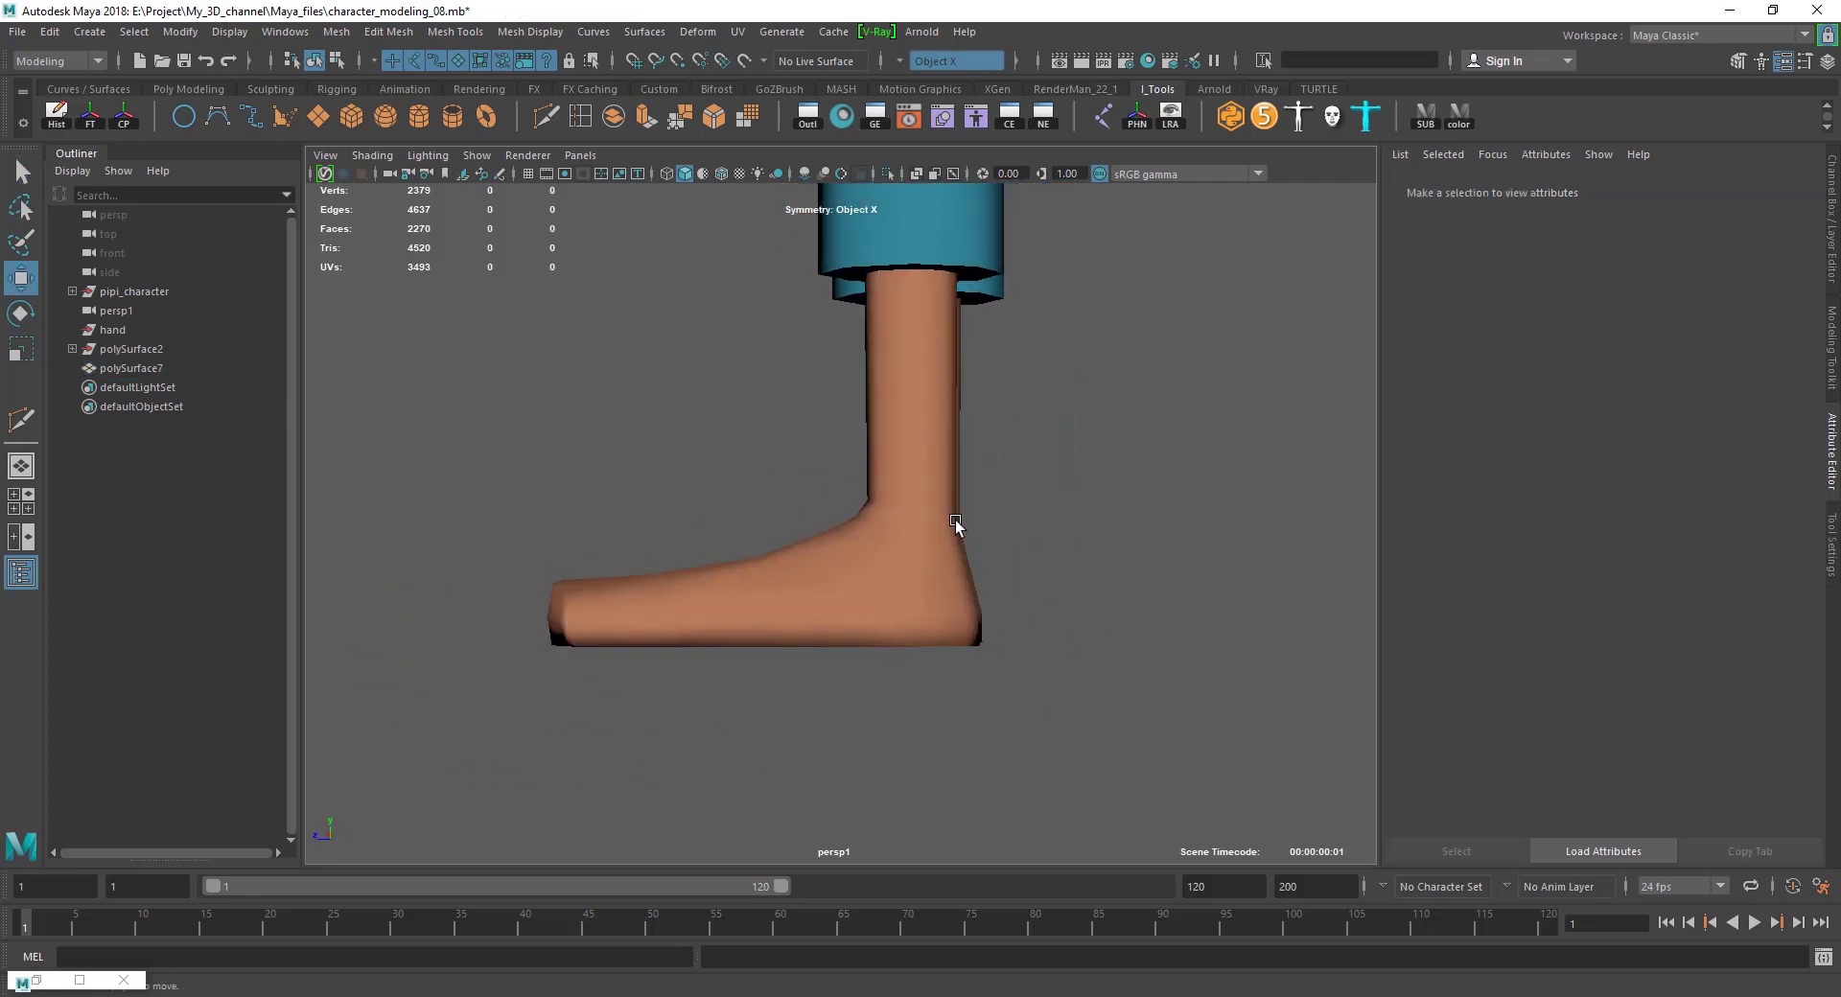
mouse_move(955, 520)
left_mouse_down("alt")
mouse_move(1213, 643)
mouse_move(1010, 608)
mouse_move(936, 658)
mouse_move(952, 643)
left_mouse_up("alt")
left_click(1011, 608)
scroll(952, 643, "down", 3)
scroll(952, 642, "down", 2)
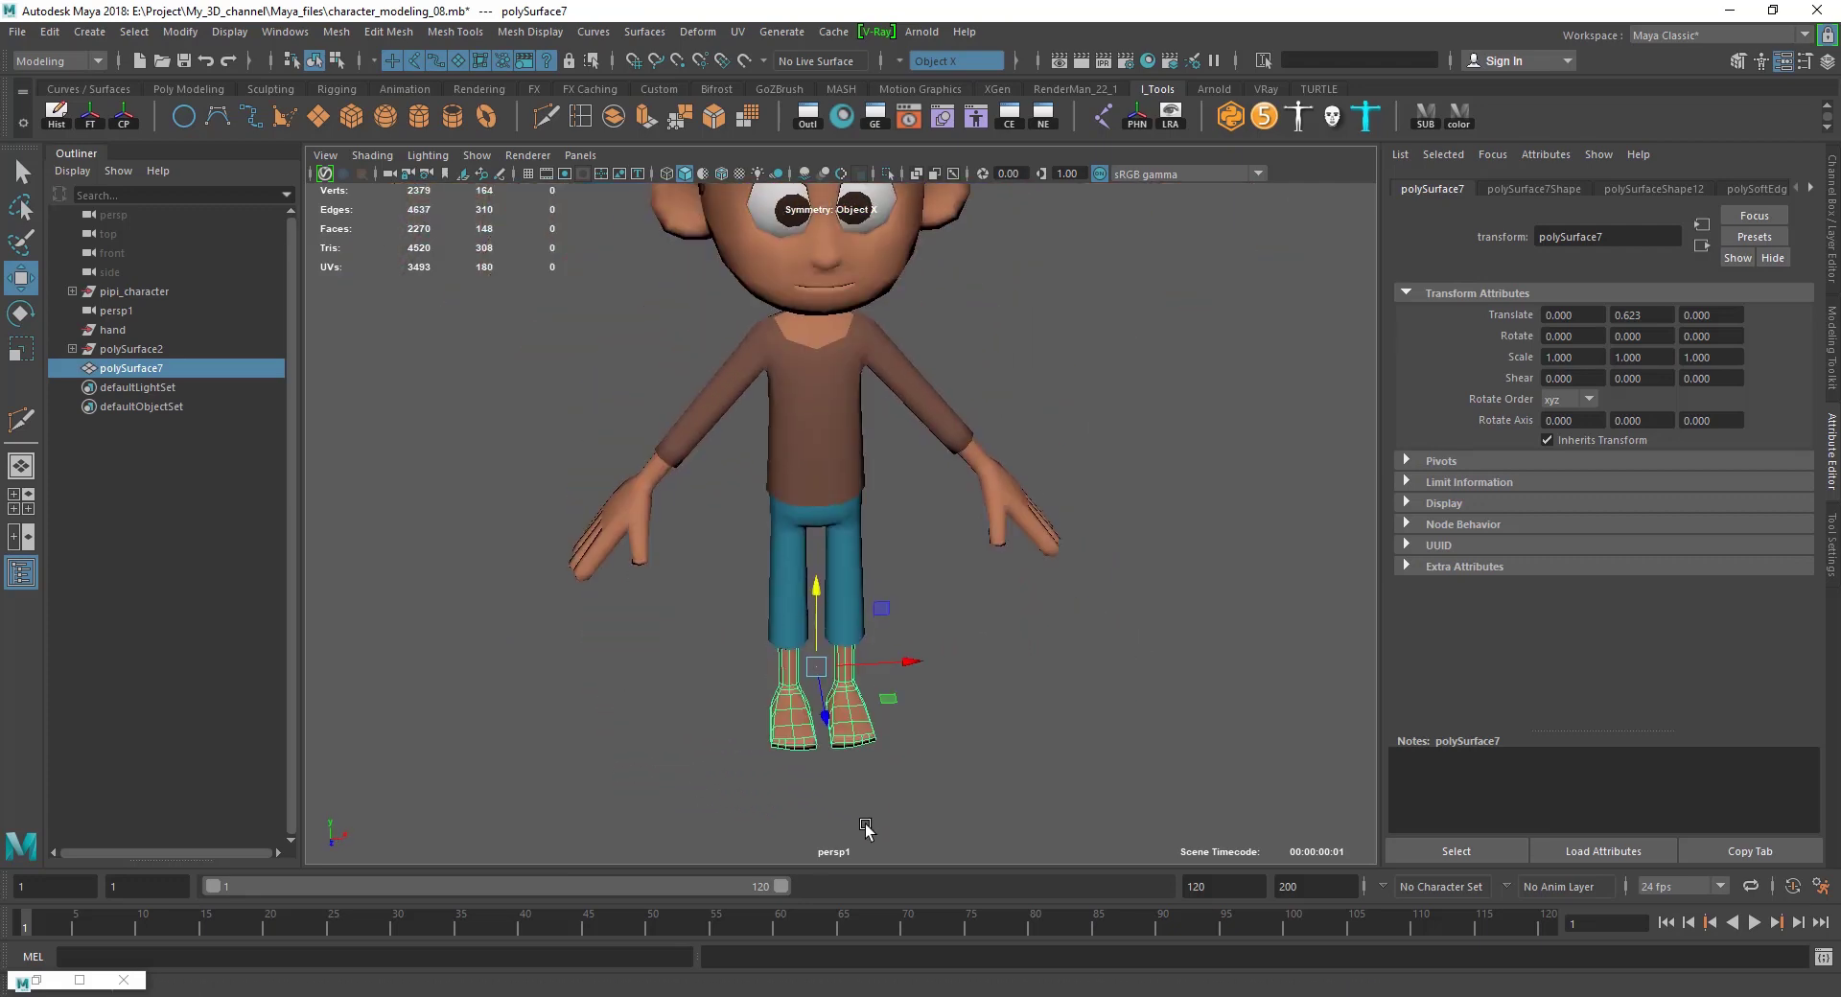
middle_click_drag(820, 626, 889, 734, "alt")
left_click(975, 658)
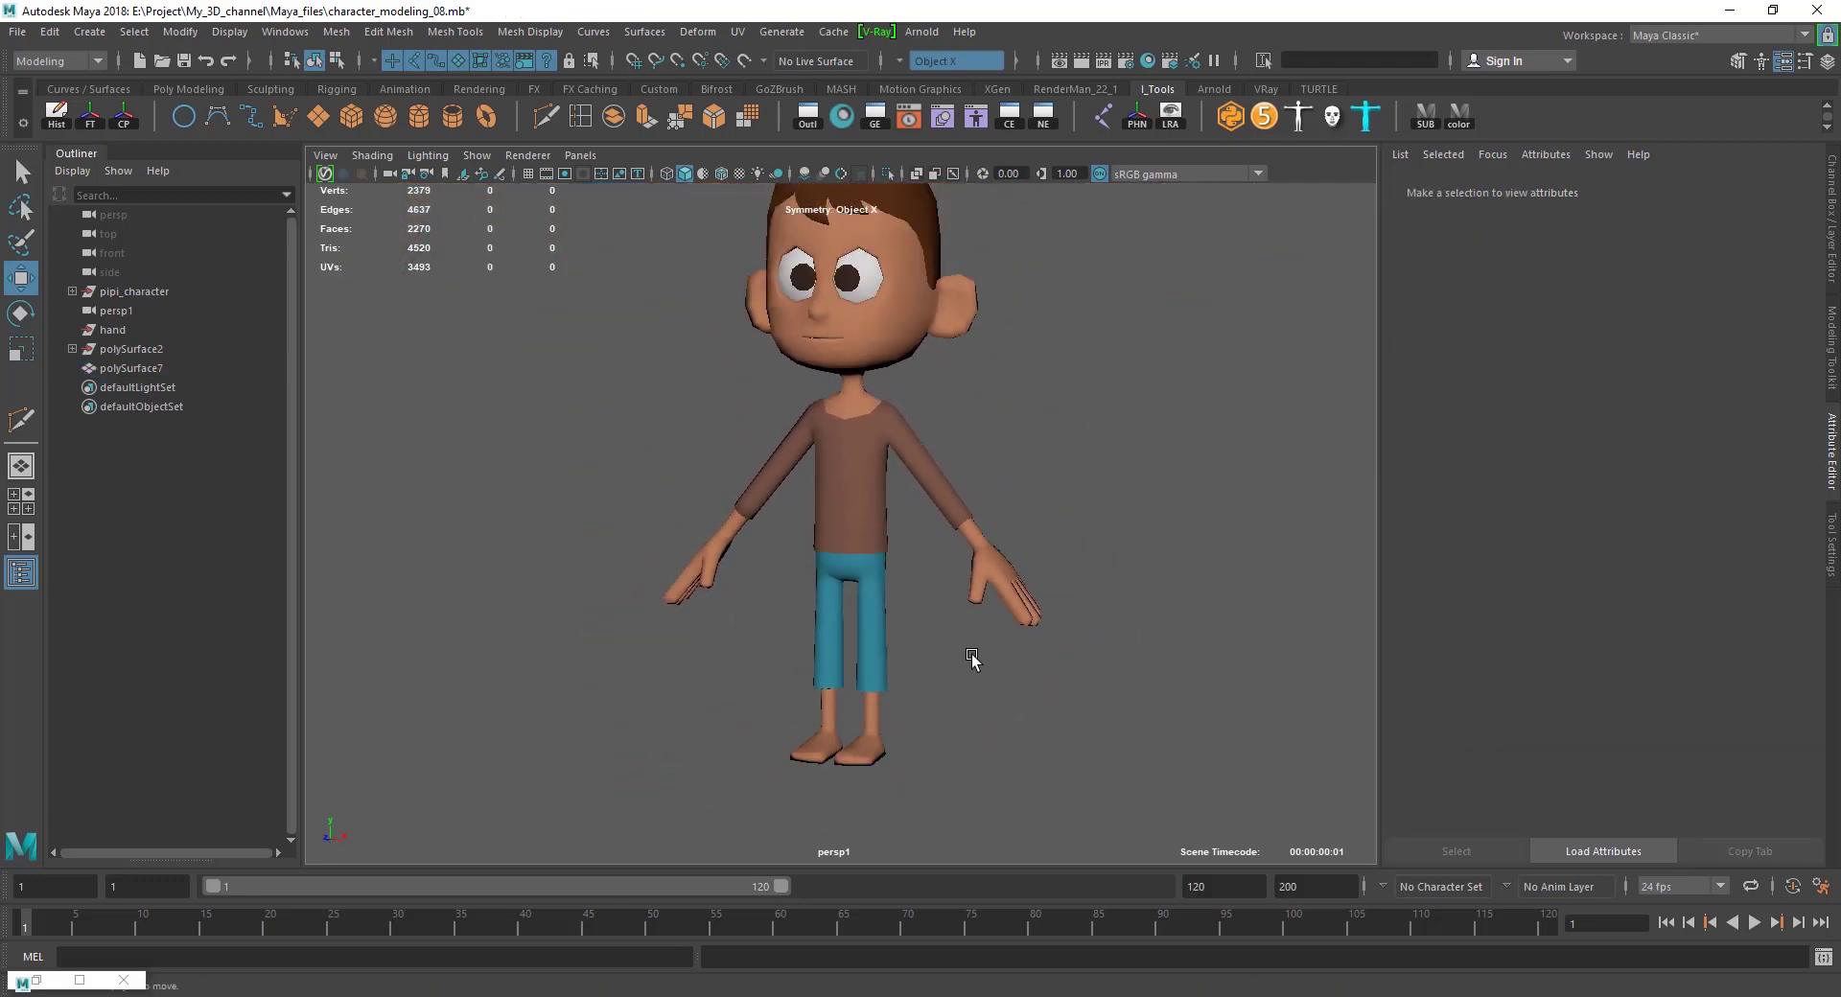
scroll(953, 728, "down", 2)
mouse_move(974, 658)
left_mouse_down("alt")
mouse_move(953, 728)
mouse_move(906, 707)
mouse_move(670, 711)
mouse_move(1003, 706)
mouse_move(998, 764)
mouse_move(783, 736)
mouse_move(999, 703)
mouse_move(876, 715)
mouse_move(876, 671)
left_mouse_up("alt")
scroll(929, 710, "up", 1)
scroll(876, 624, "up", 2)
left_click(871, 554)
scroll(871, 554, "up", 2)
key("F9")
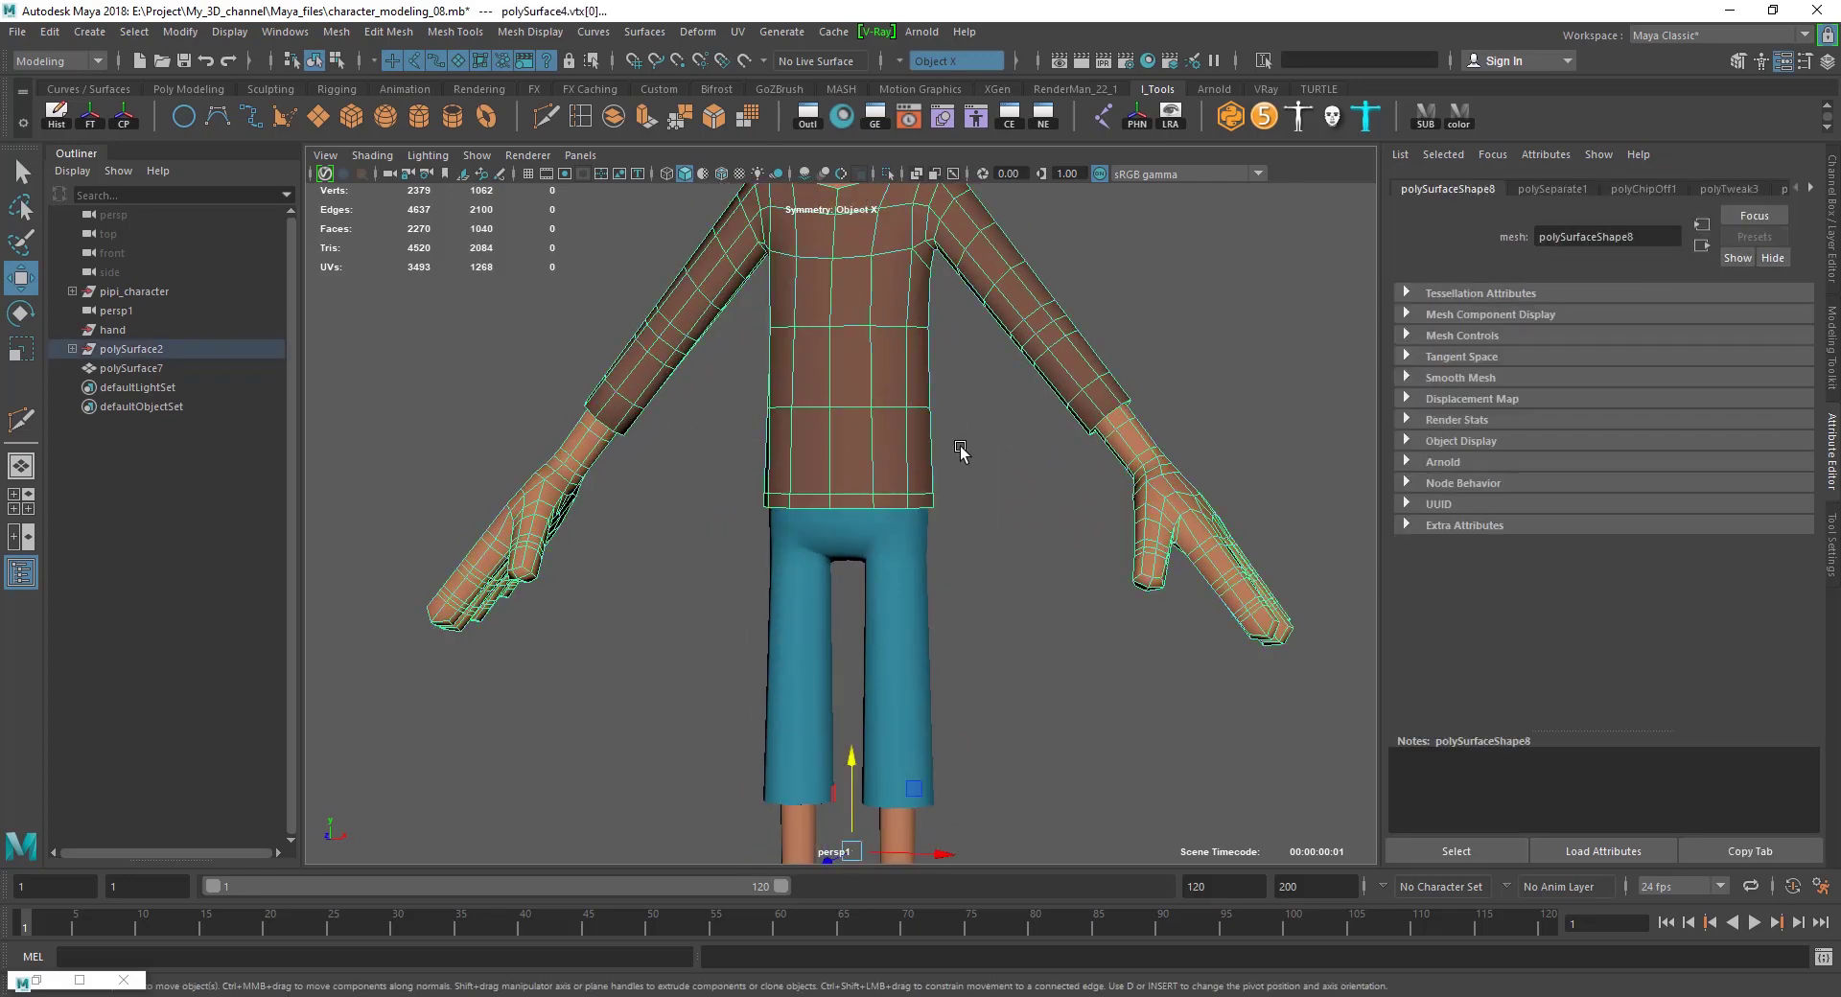
Lower polySurface7, the legs-and-feet mesh, to Translate Y 0.257.
key("F8")
scroll(959, 527, "down", 3)
left_click(882, 575)
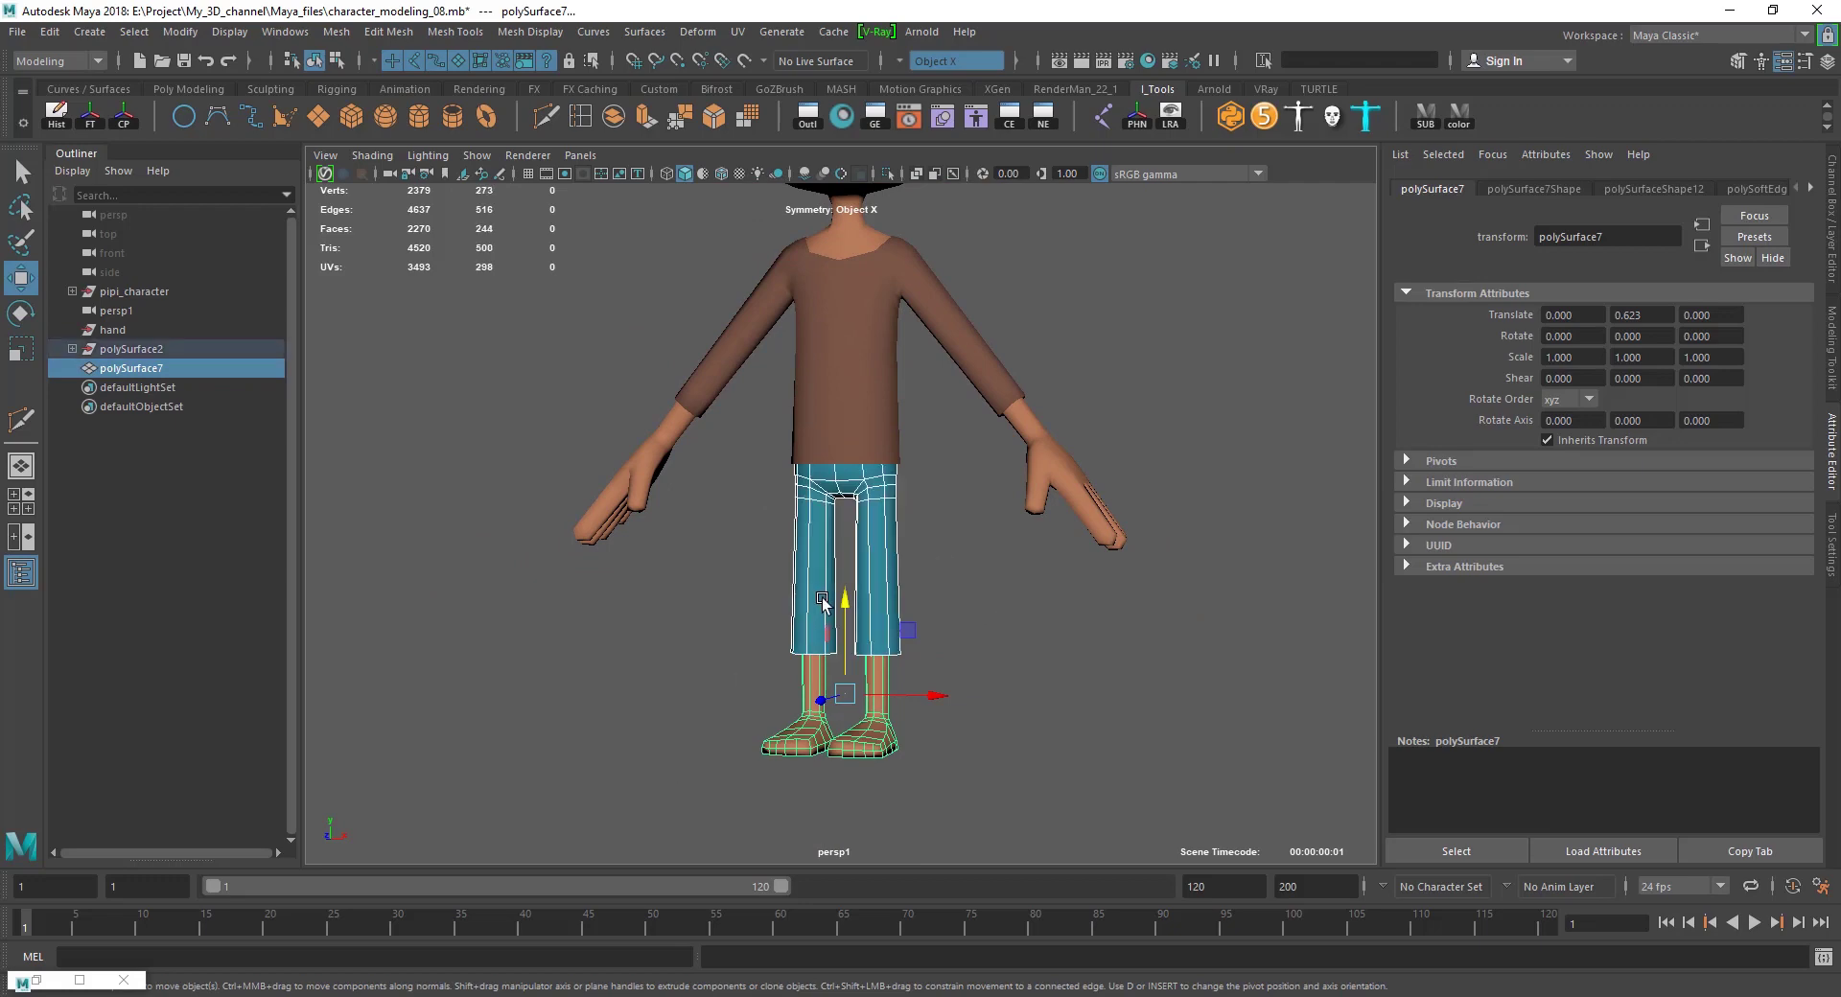
left_click_drag(843, 602, 853, 614)
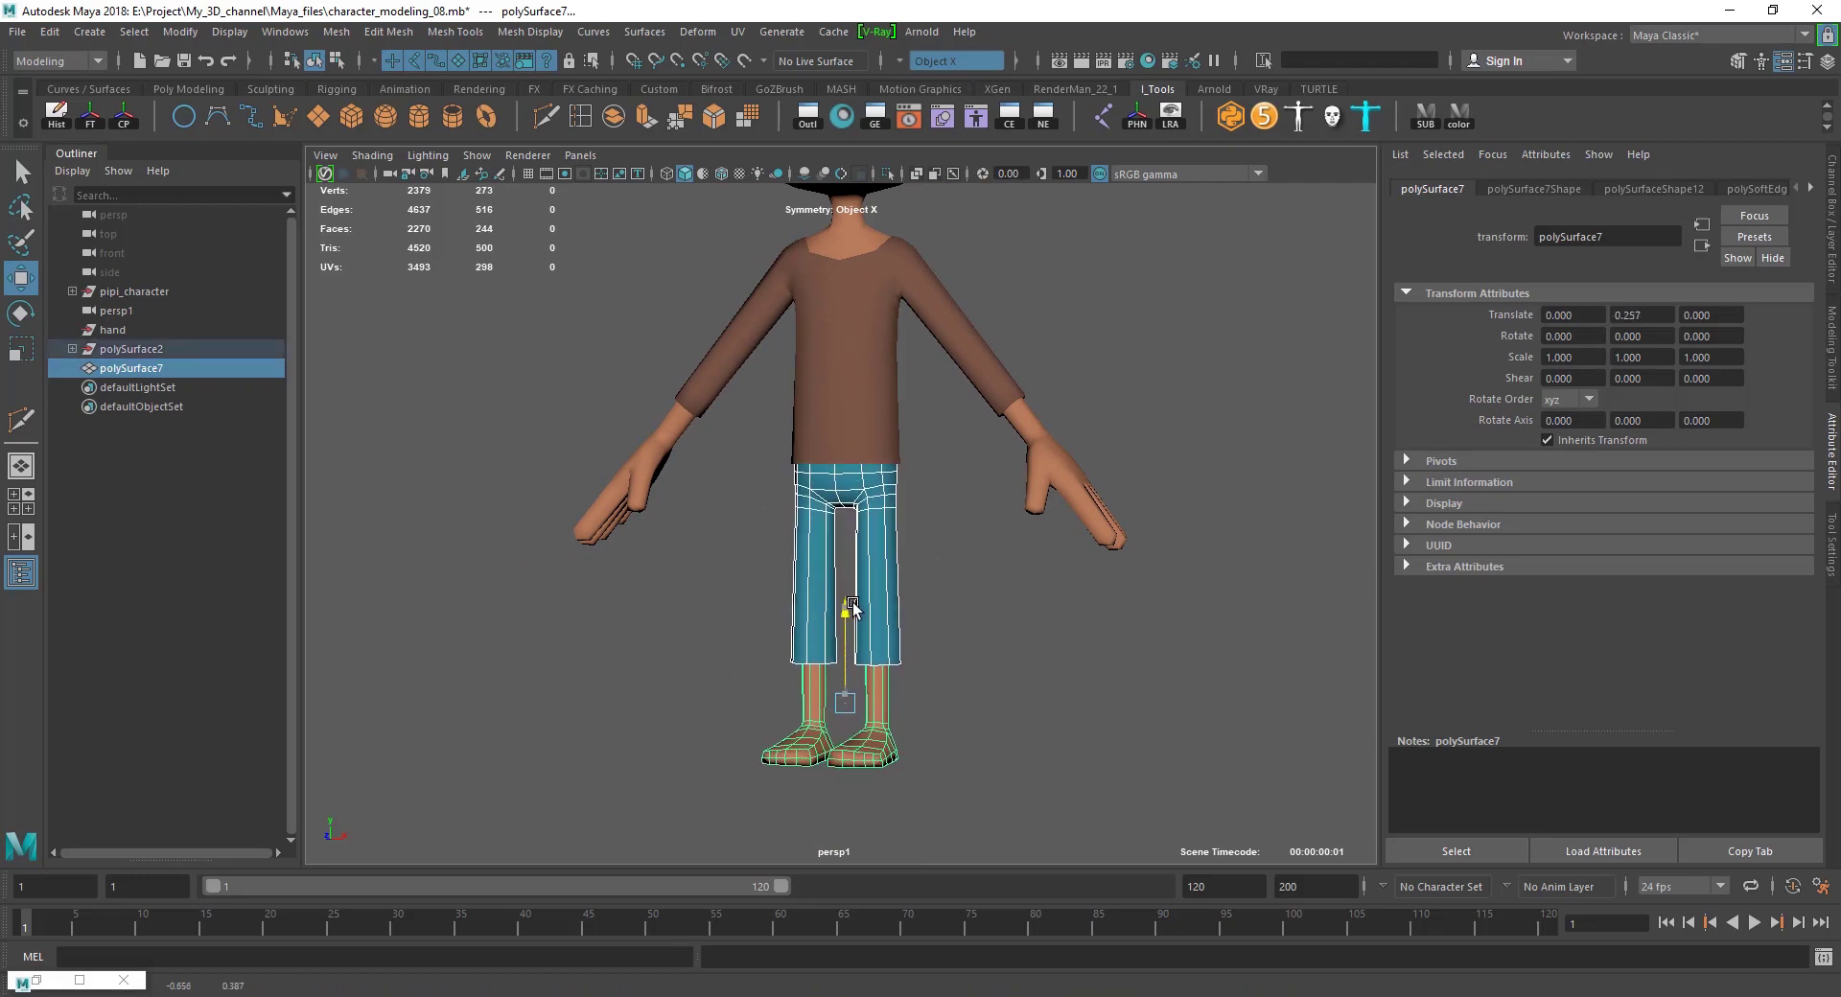
left_click(970, 609)
Review the whole character from a side profile after lowering the legs.
scroll(970, 614, "down", 5)
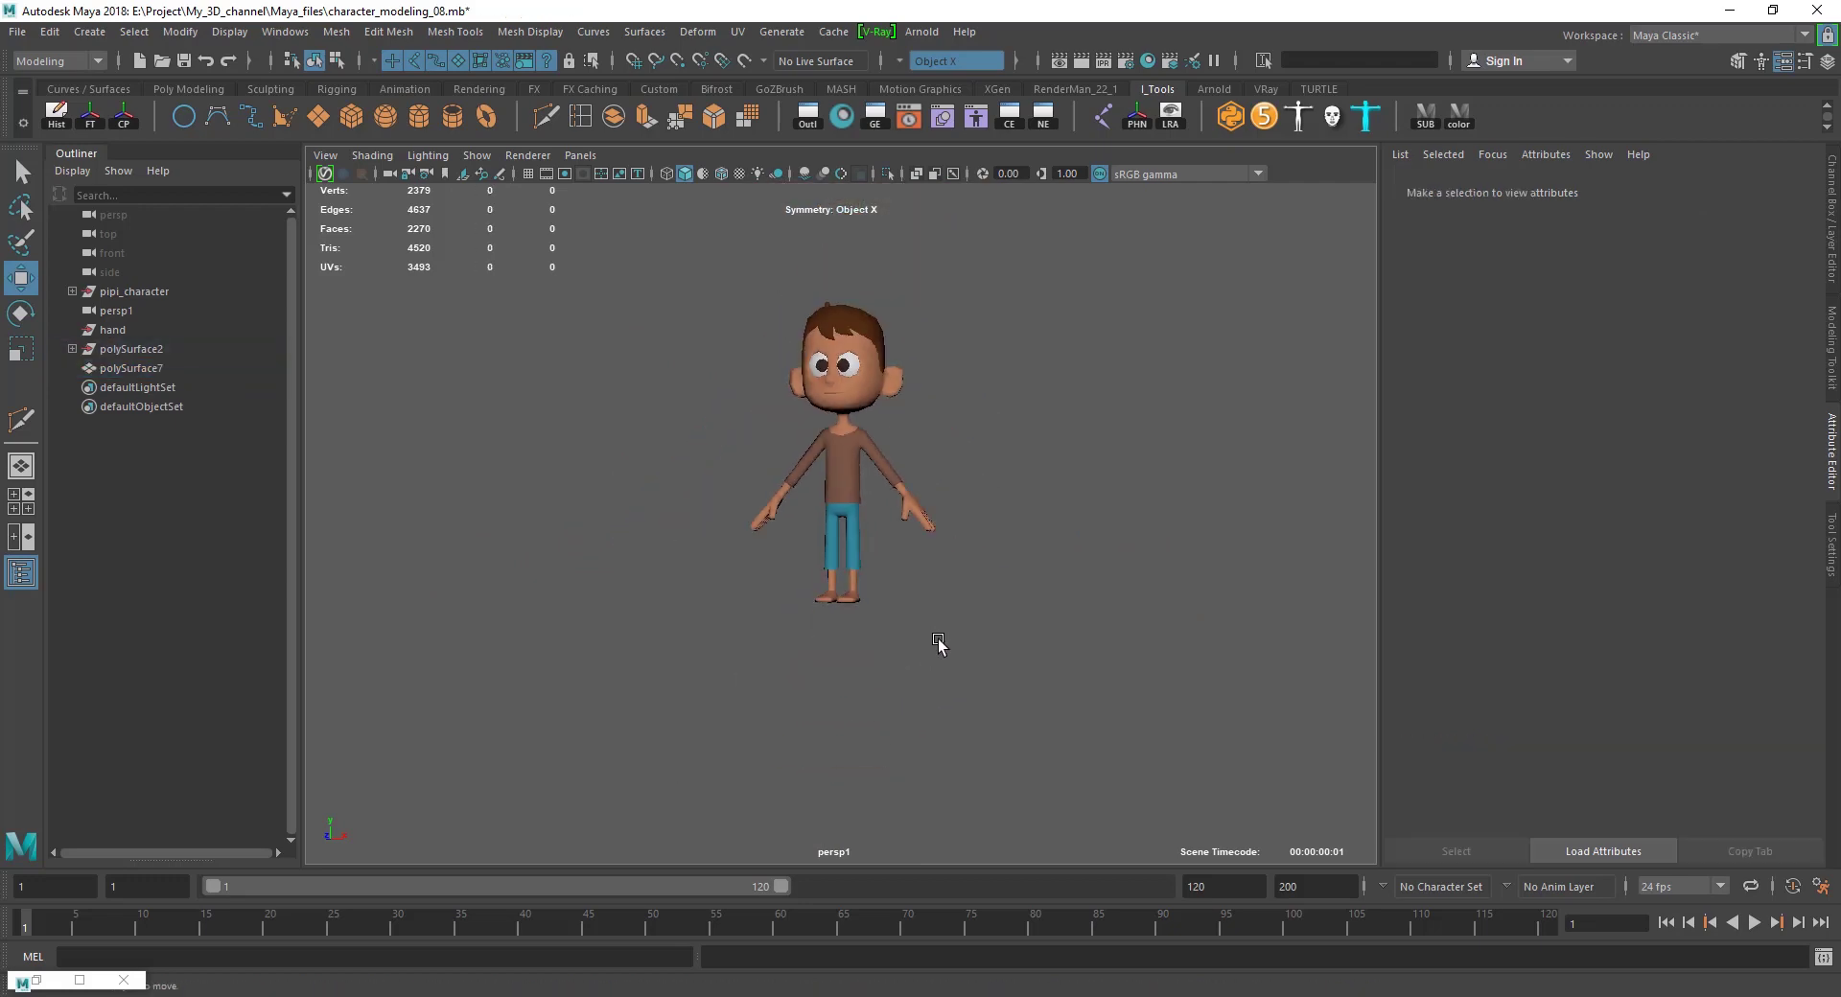
left_click_drag(1051, 222, 1052, 224)
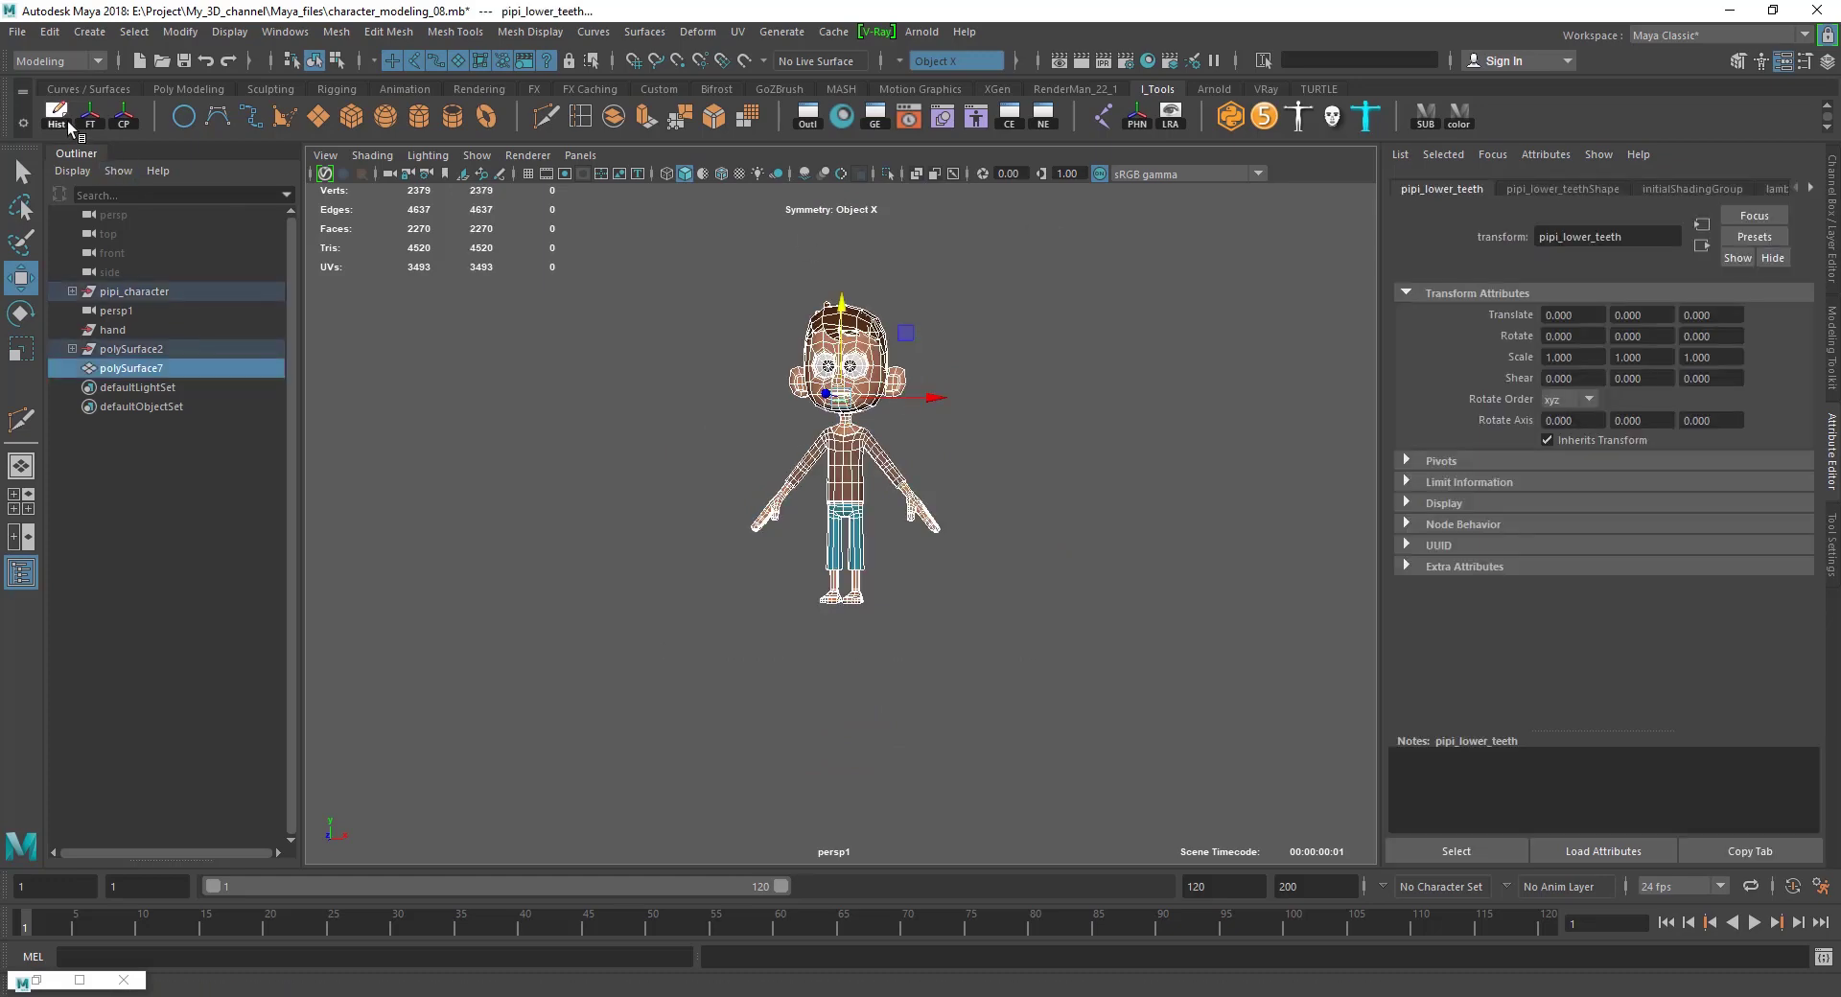
left_click(70, 127)
scroll(878, 594, "up", 5)
scroll(877, 594, "up", 2)
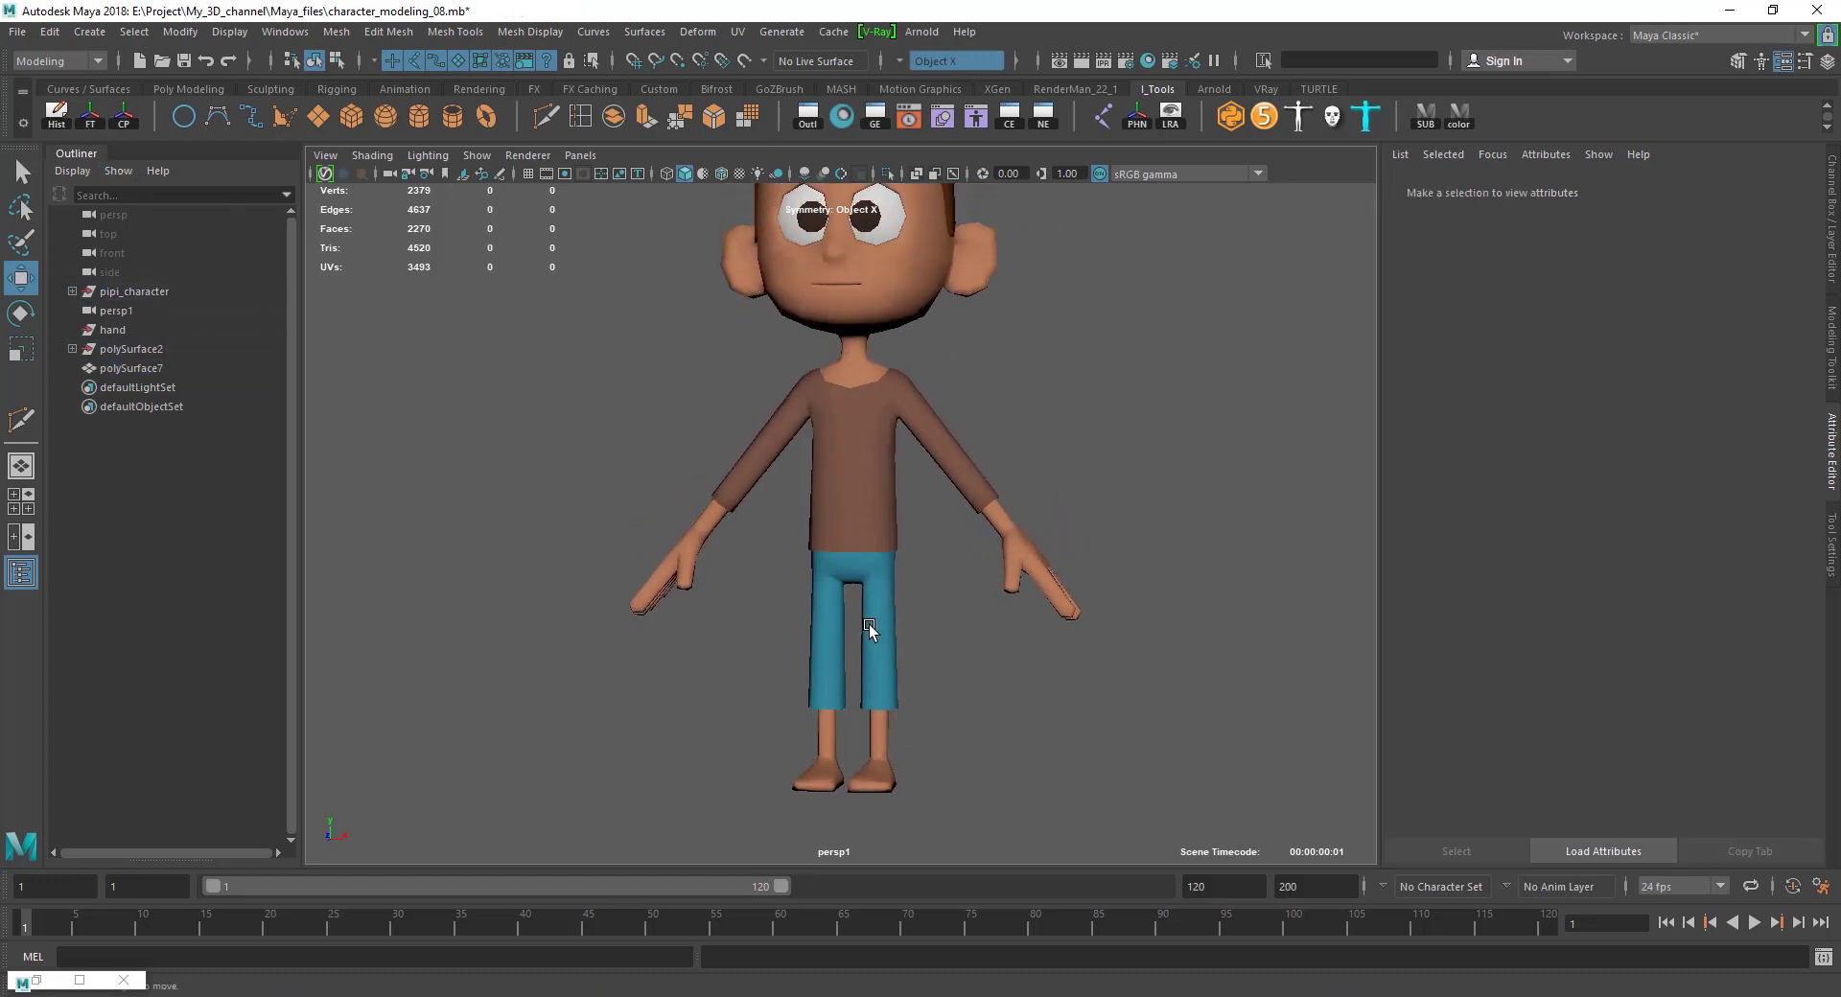
scroll(867, 623, "up", 2)
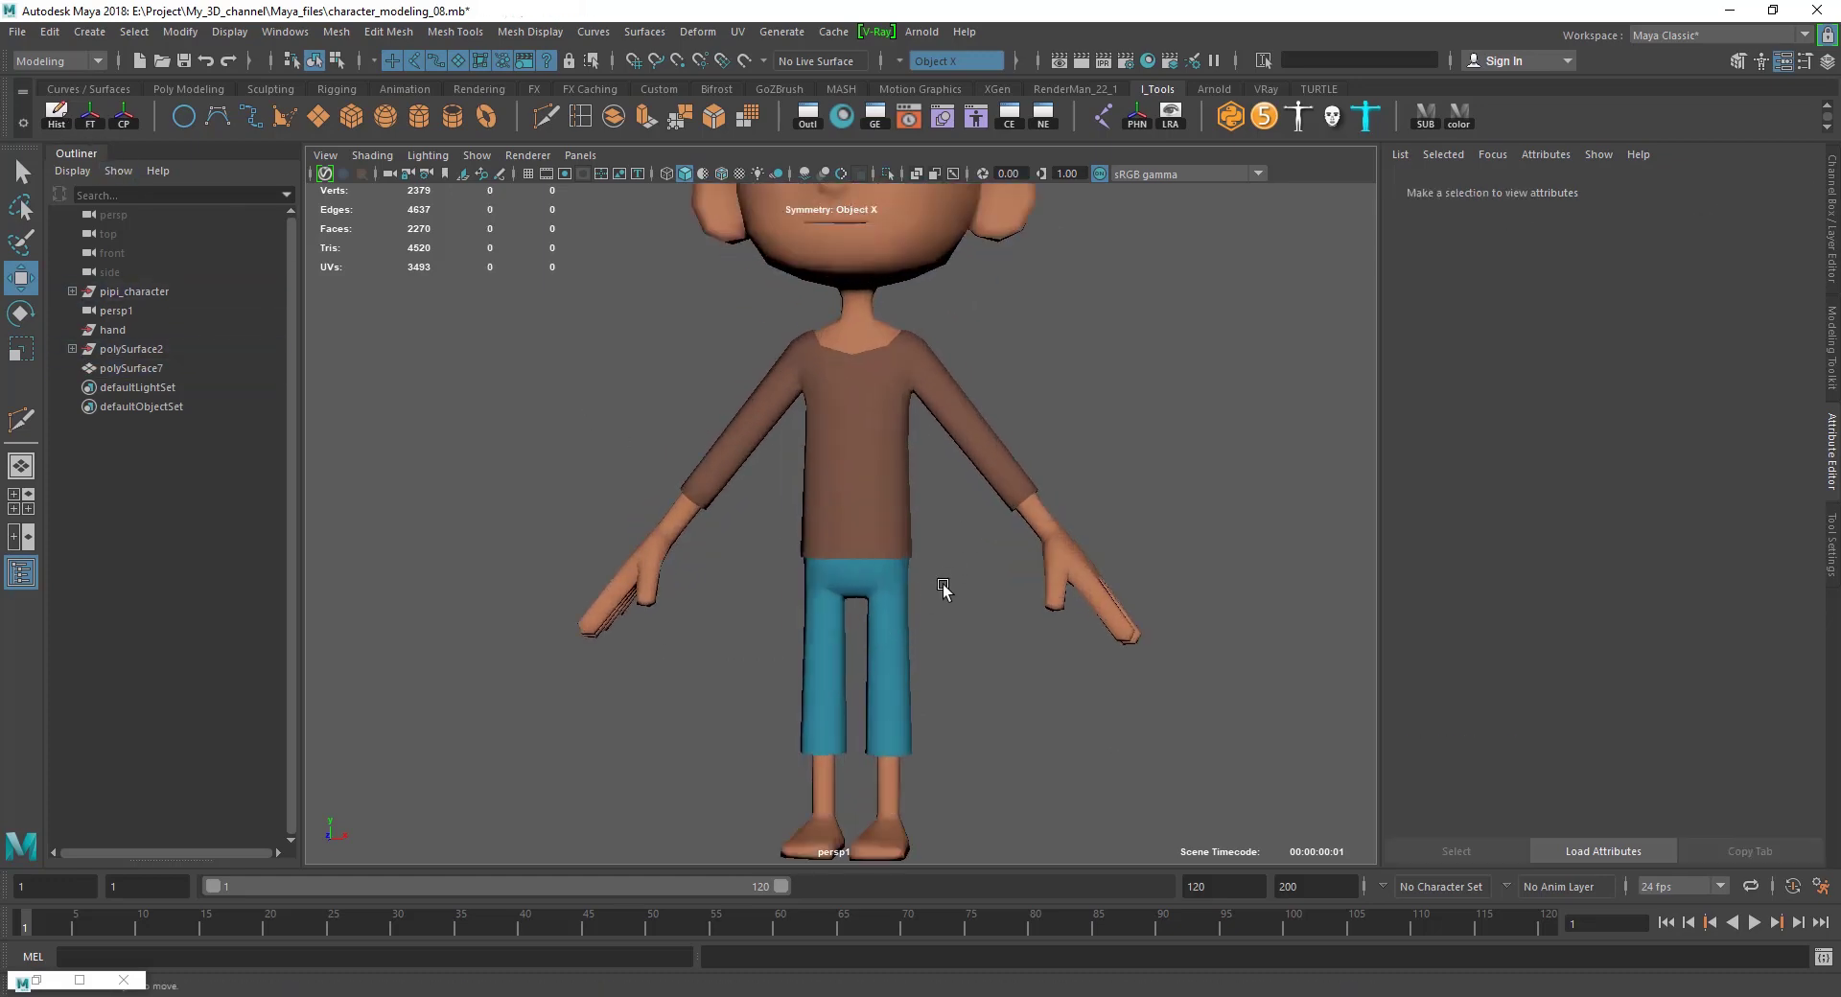
scroll(942, 584, "down", 3)
mouse_move(941, 584)
left_mouse_down("alt")
mouse_move(692, 649)
mouse_move(1023, 653)
mouse_move(892, 614)
left_mouse_up("alt")
scroll(866, 537, "up", 5)
Check the trousers against the lowered legs from a front view.
left_click(865, 537)
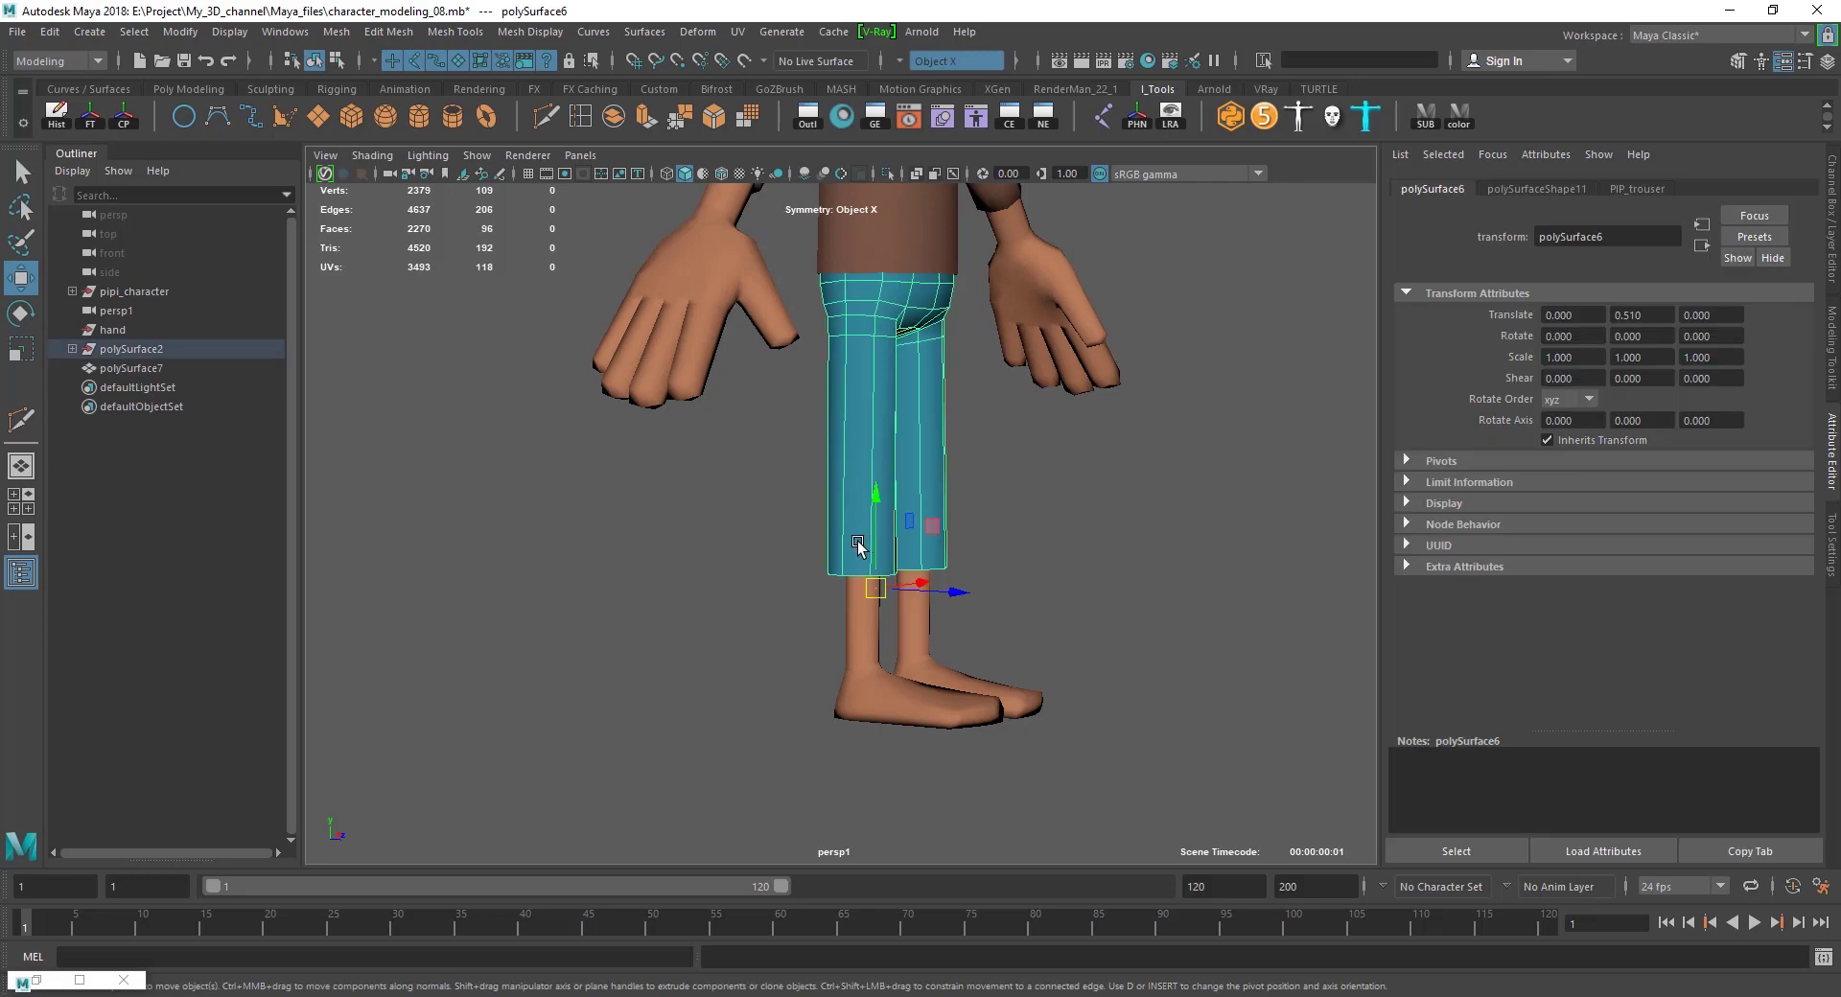
left_click(1012, 553)
scroll(1016, 700, "down", 4)
scroll(1014, 702, "down", 1)
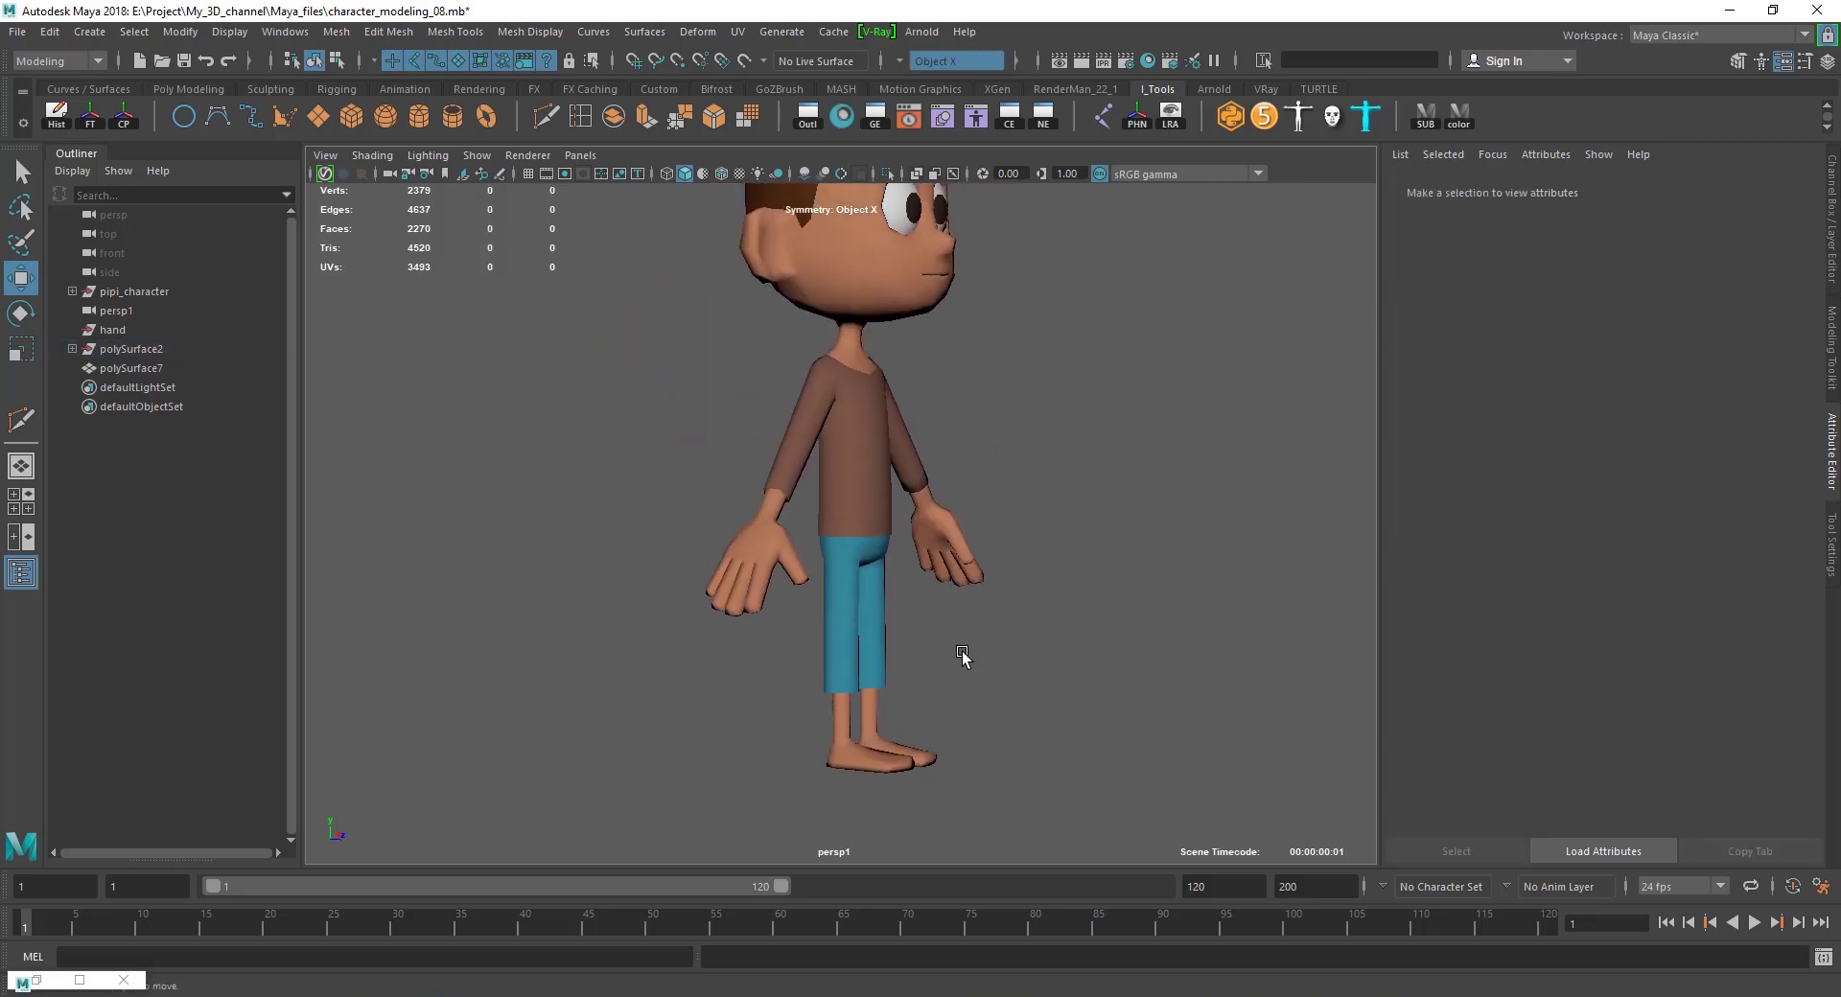
left_click_drag(962, 655, 781, 685, "alt")
scroll(879, 657, "up", 5)
Select the trousers mesh, choose an editing tool, and inspect the trouser legs.
left_click(879, 658)
scroll(921, 533, "down", 2)
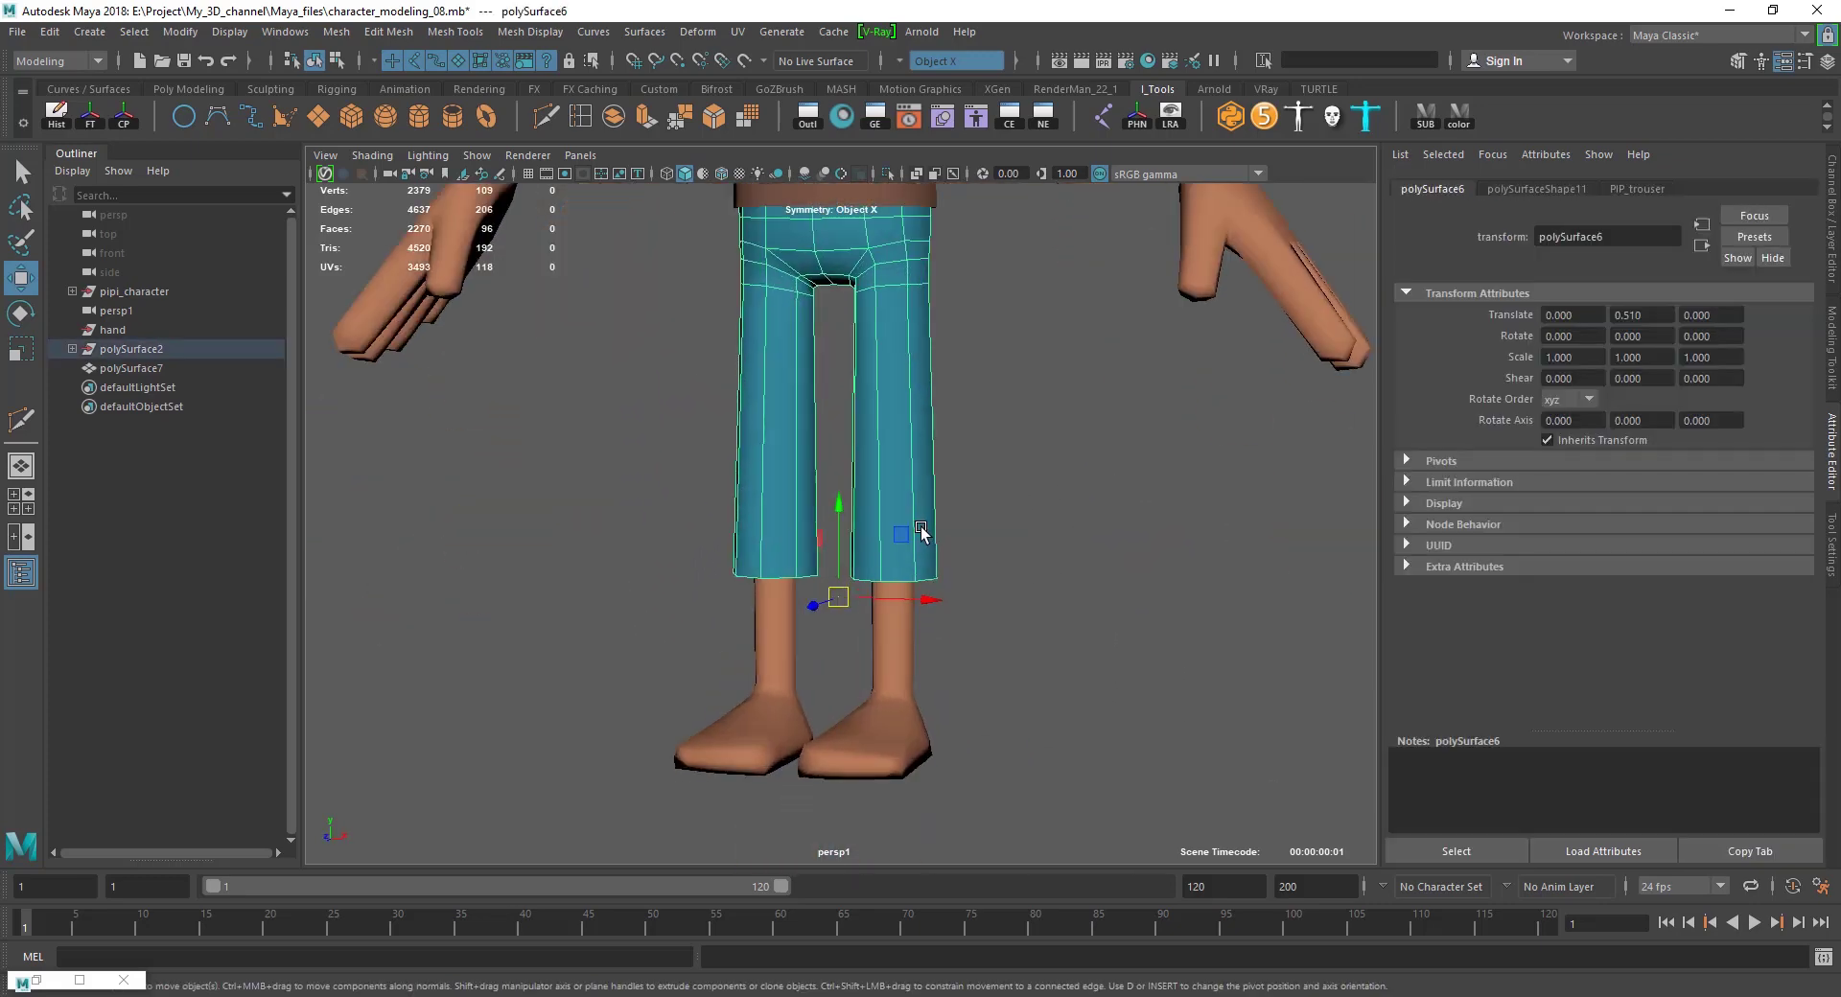
scroll(922, 533, "up", 2)
right_click_drag(971, 435, 892, 461, "shift")
scroll(942, 496, "down", 3)
left_click_drag(941, 497, 865, 564, "alt")
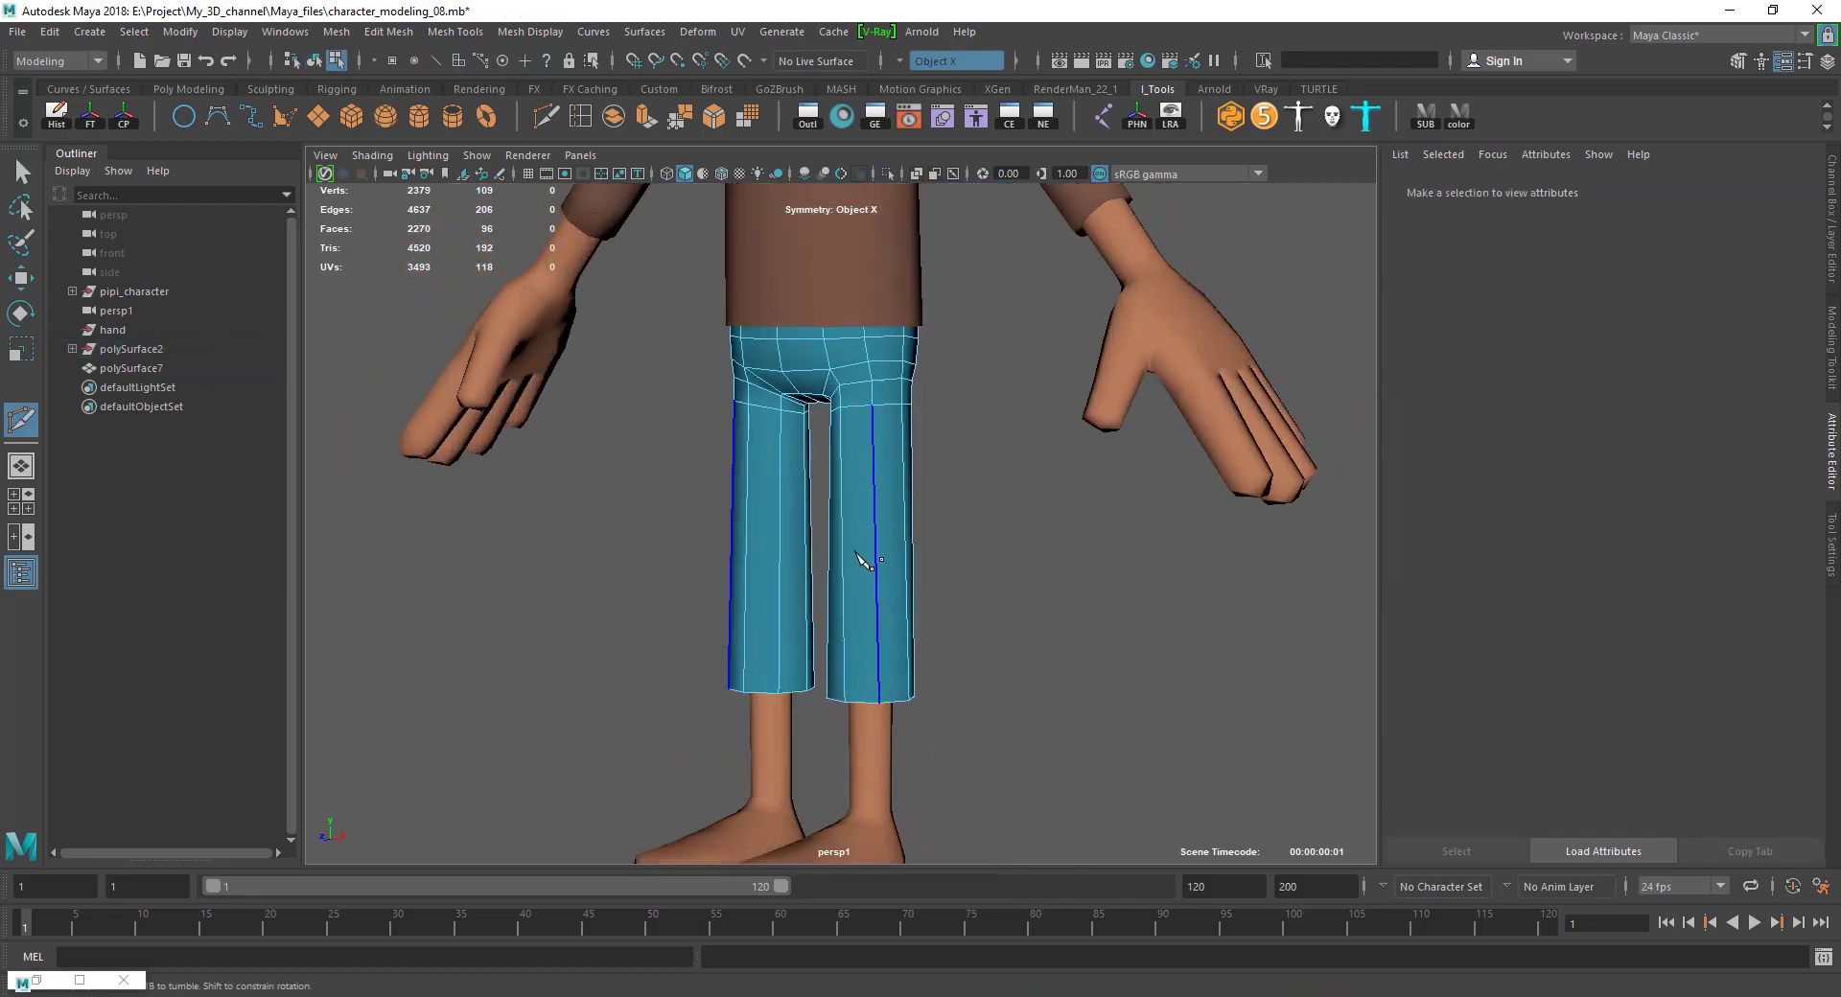